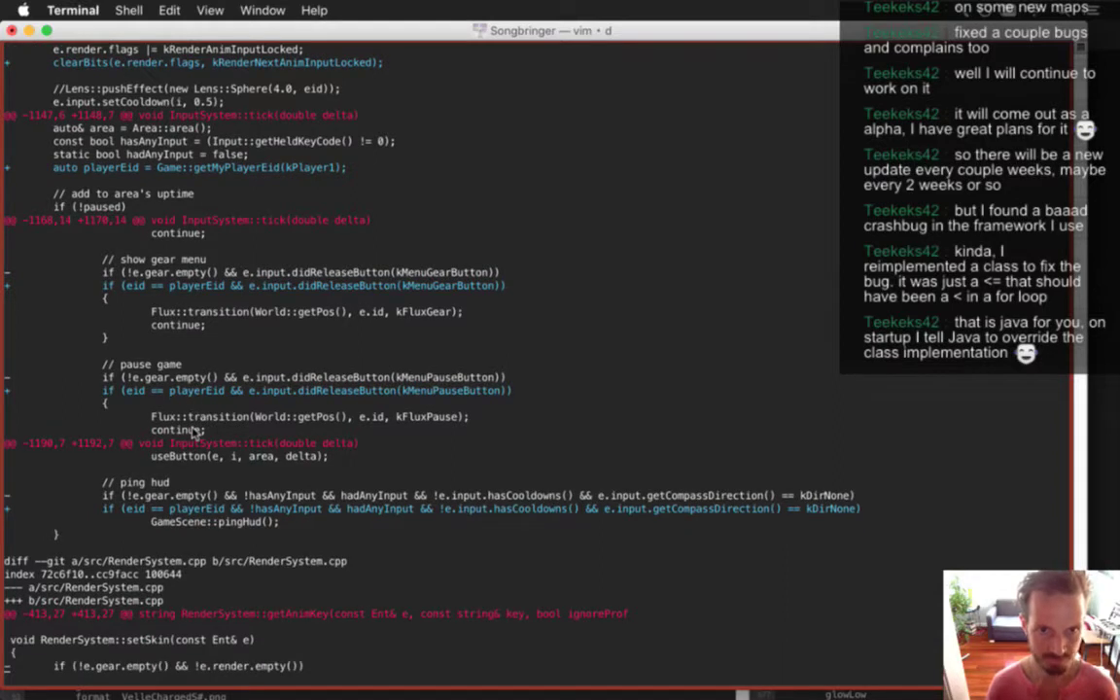
Review the rest of the code diff through RenderSystem.cpp, close it and start a git commit of all modified files
scroll(193, 432, down, 3)
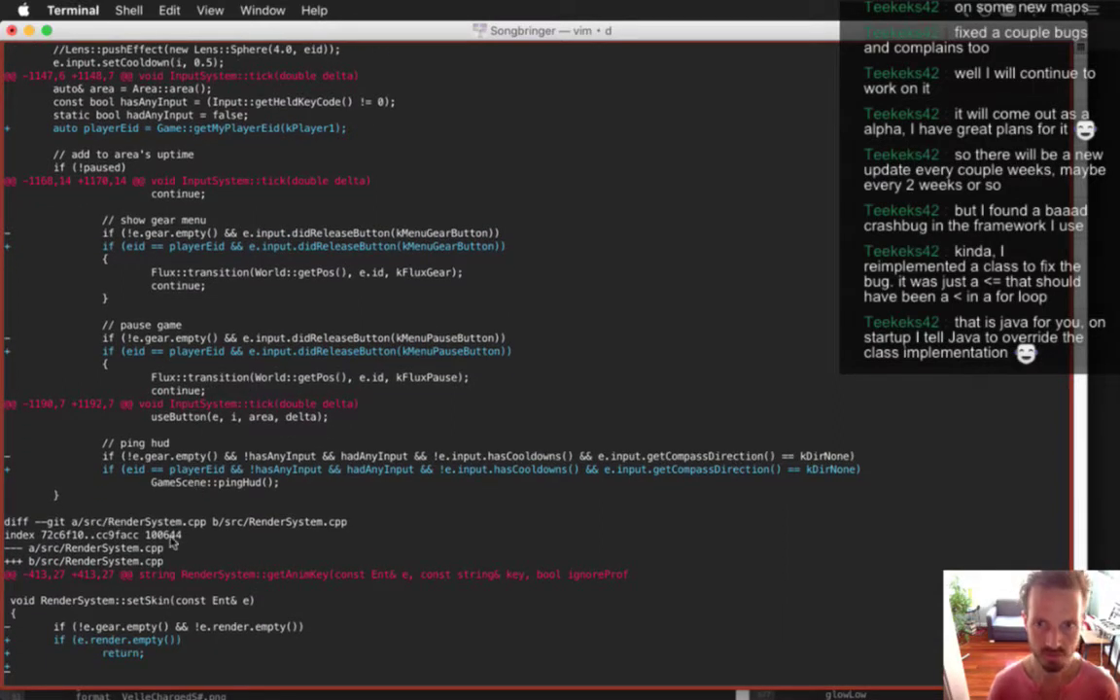
scroll(172, 542, down, 9)
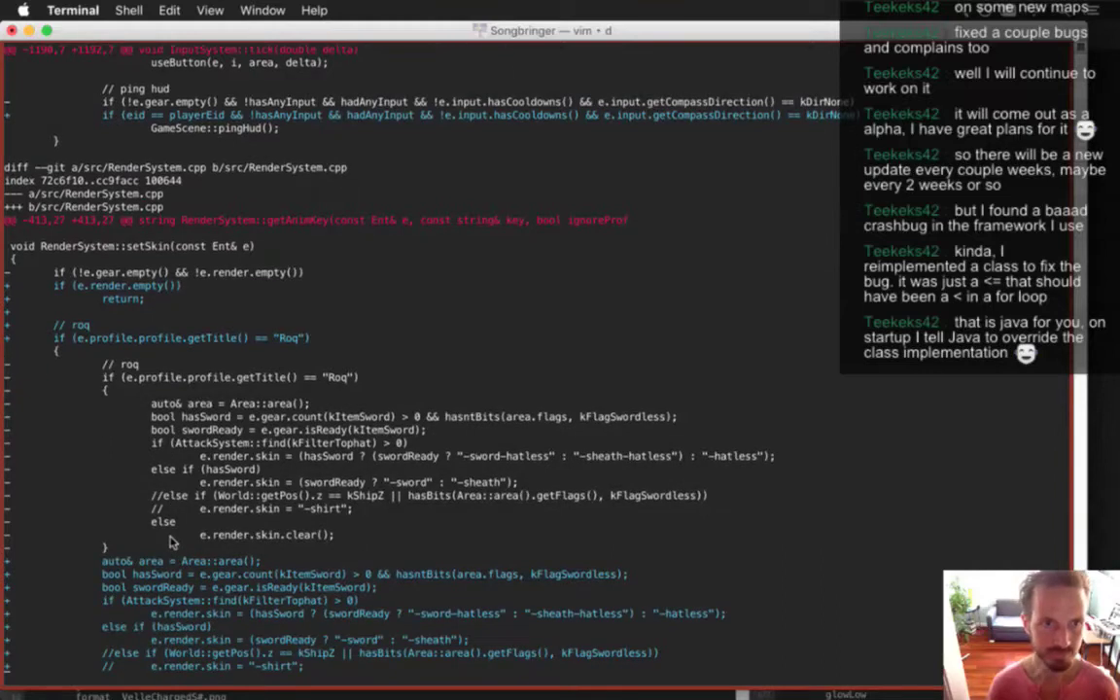
scroll(171, 542, down, 3)
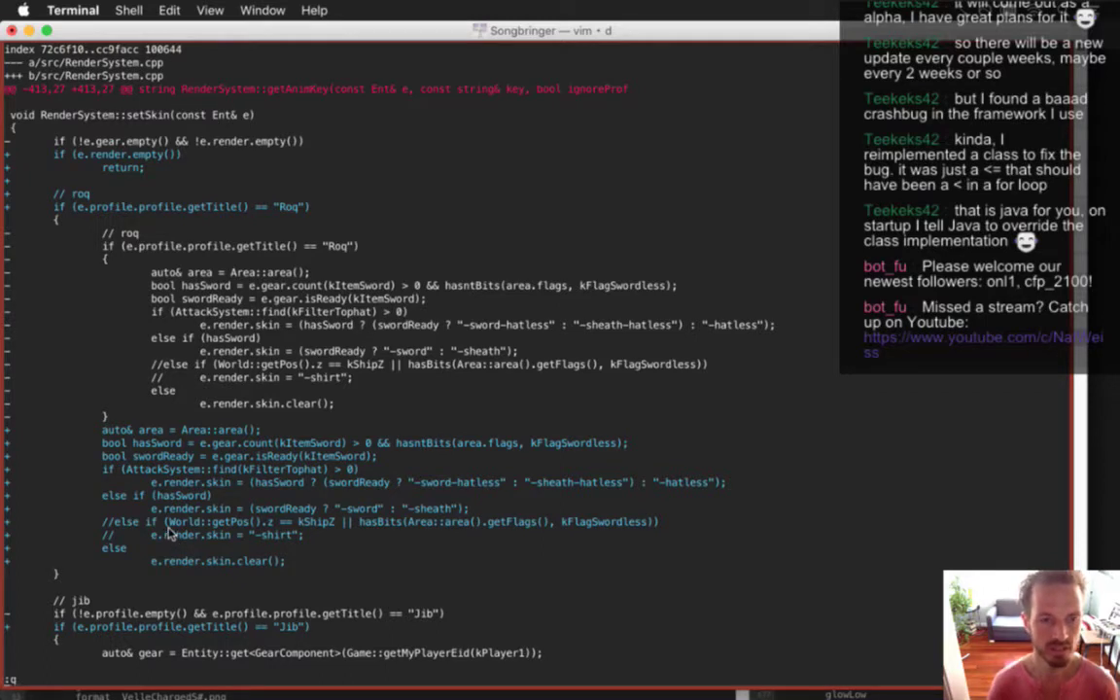
text(qgtit commit -a)
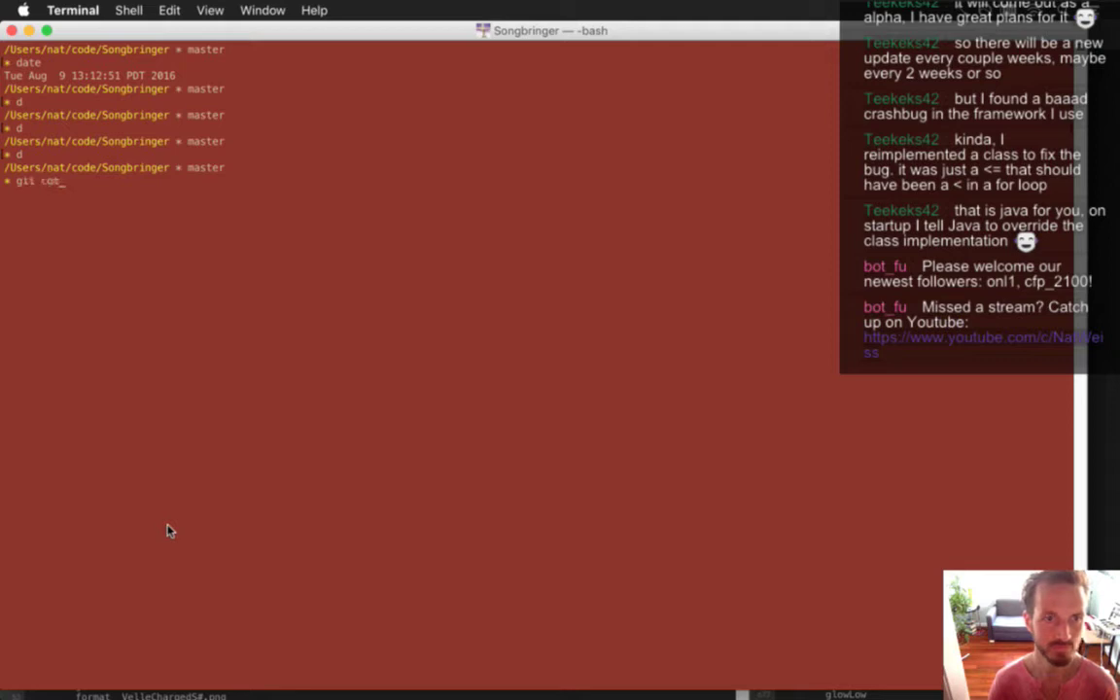
key(Return)
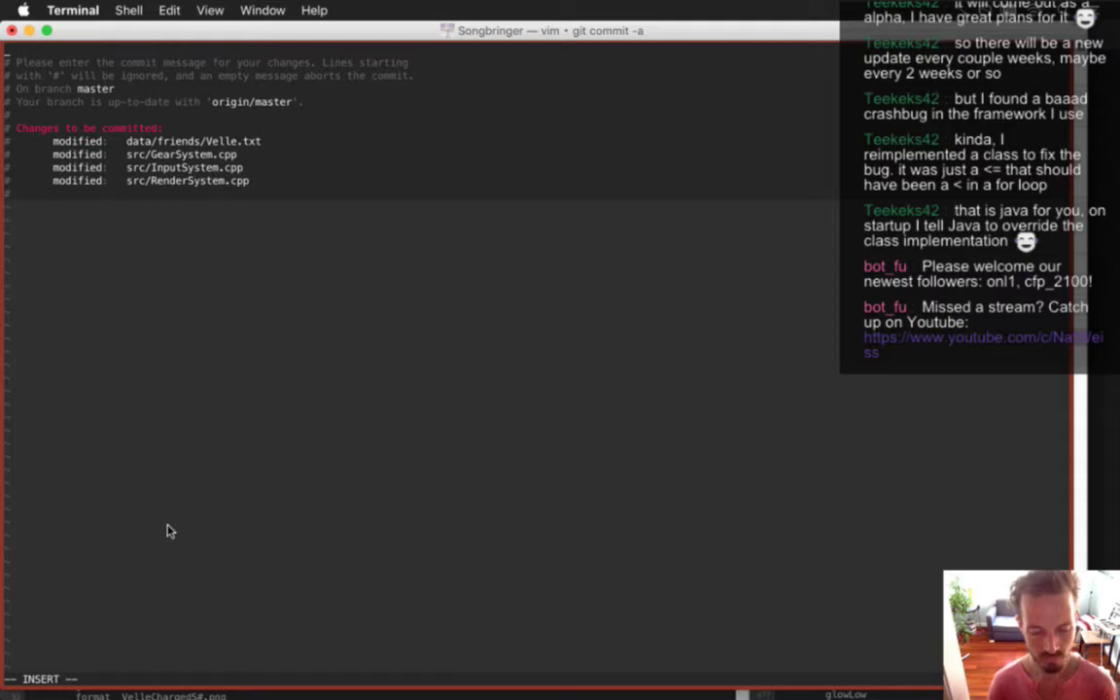
text(Gear comp)
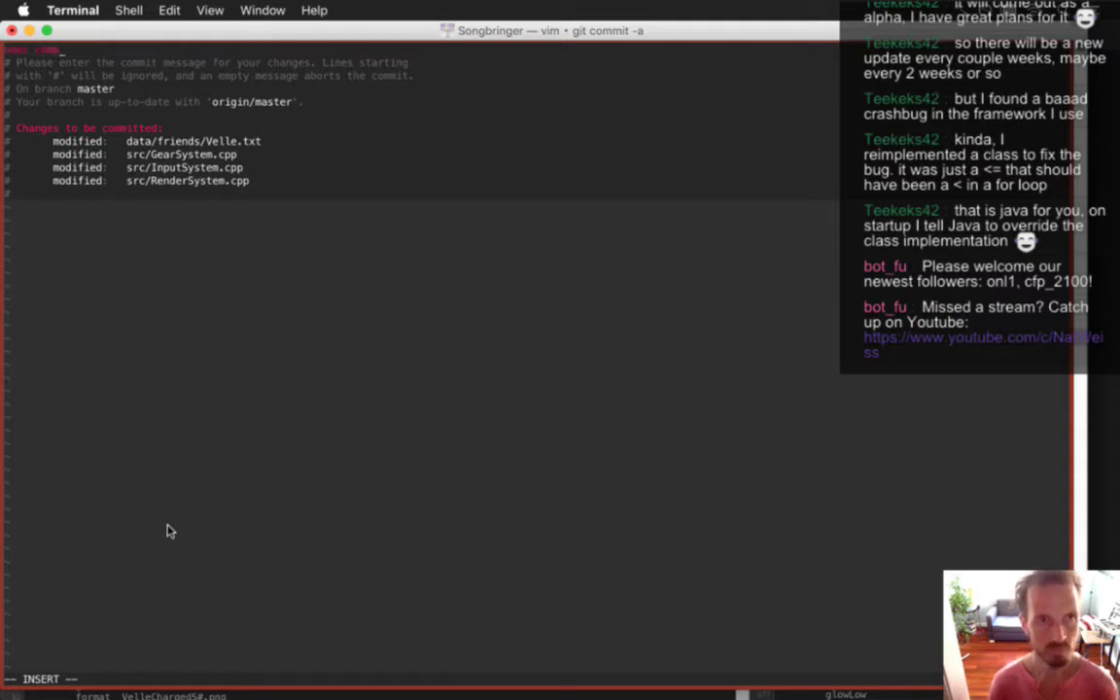
text(onen)
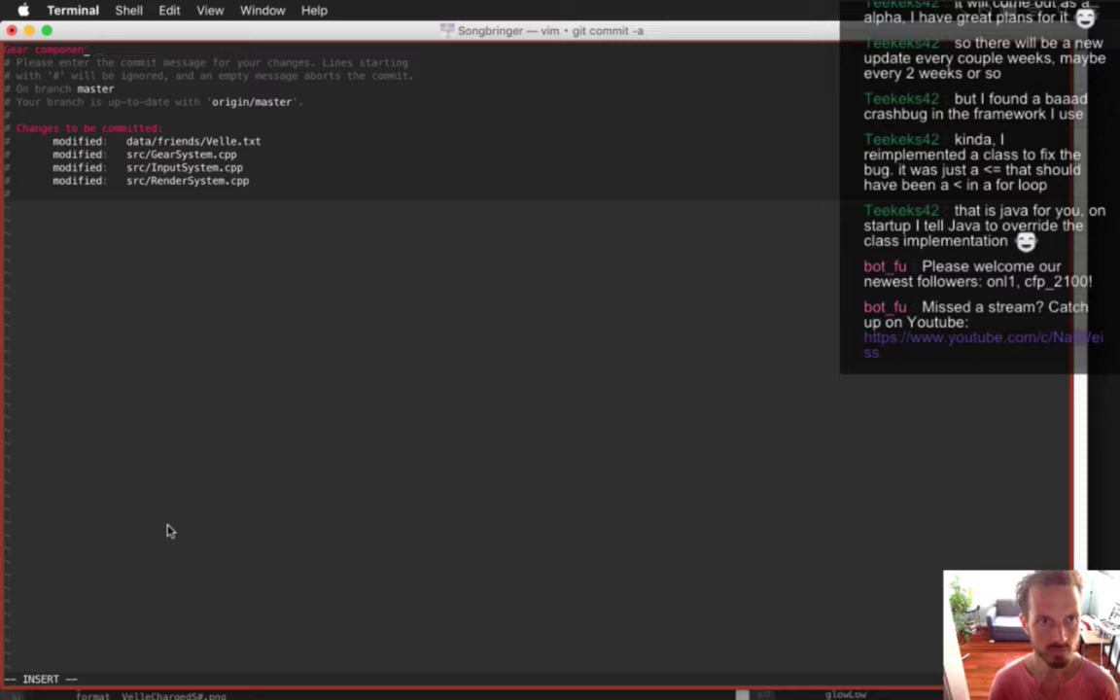
key(BackSpace)
key(BackSpace)
key(BackSpace)
key(BackSpace)
key(BackSpace)
key(BackSpace)
key(BackSpace)
key(BackSpace)
key(BackSpace)
Write the commit message "Other heroes can have gear components." with a second line "Velle shows items picked up."
text(Str)
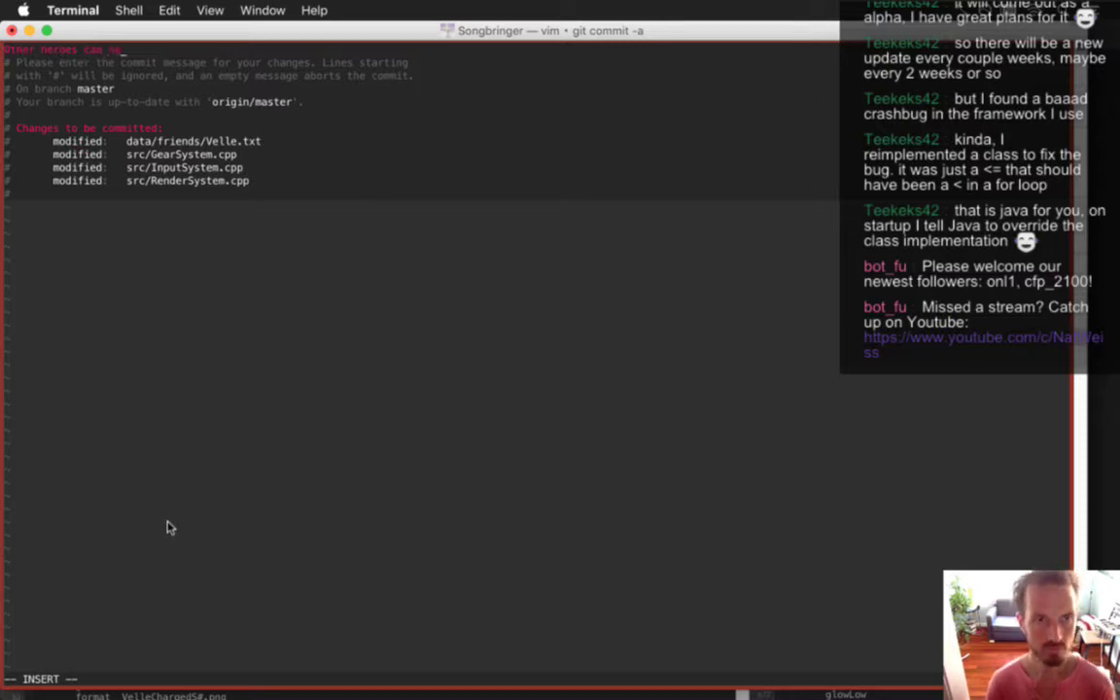
text(ponent)
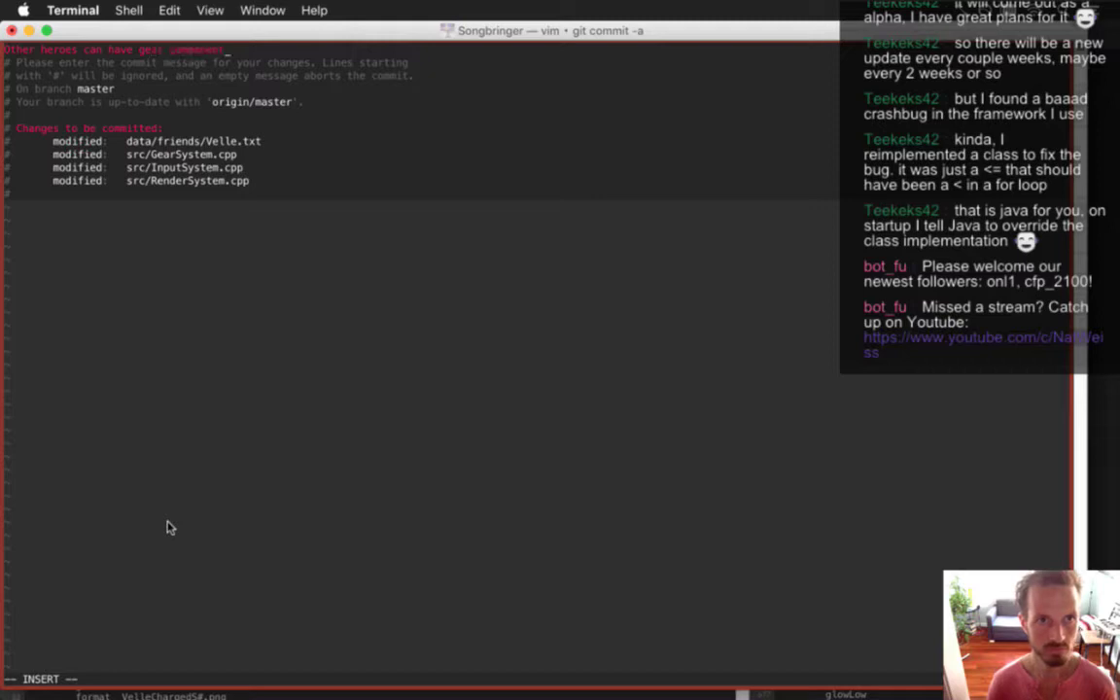
text(.)
key(Return)
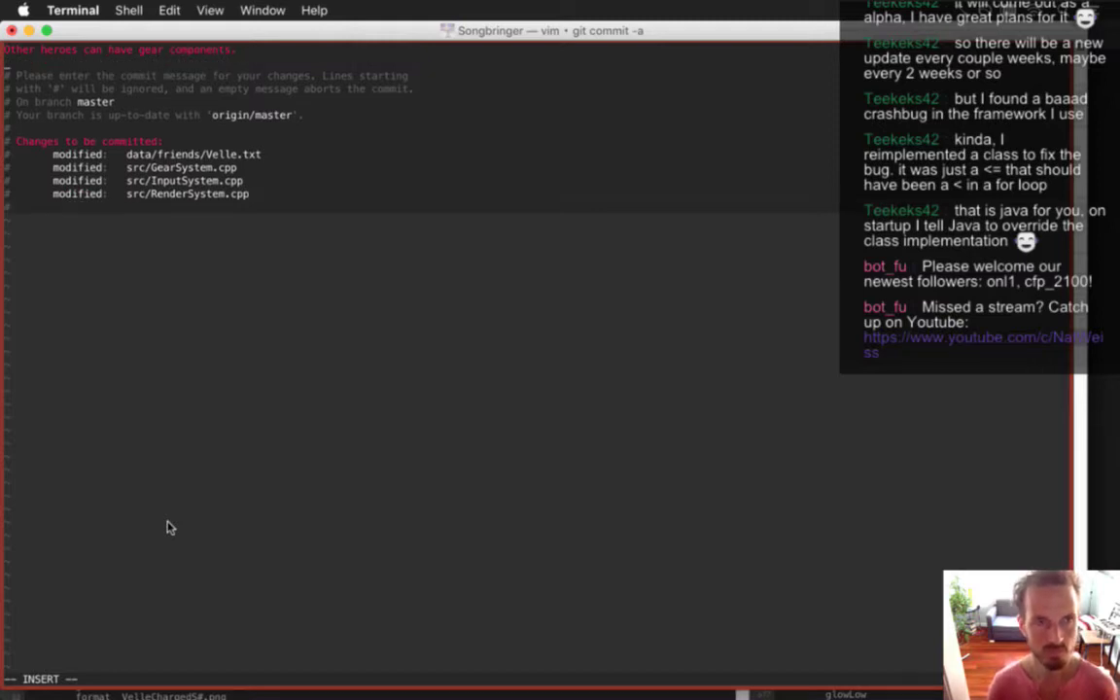
text(Velle s)
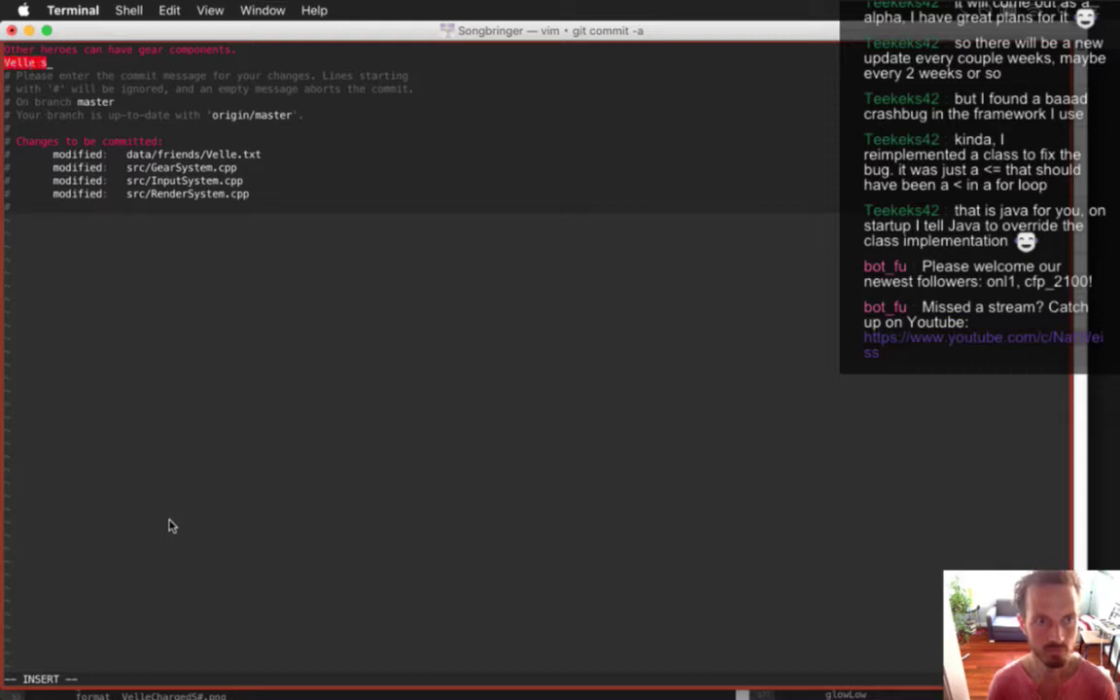
text(hoes items)
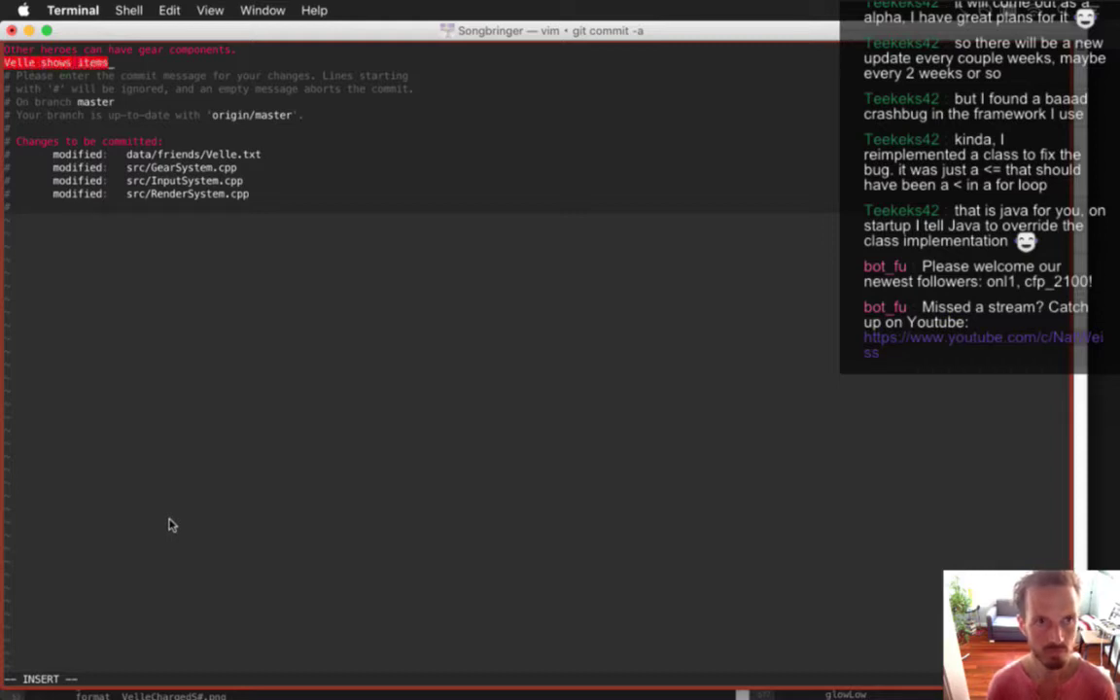
text( picked up.)
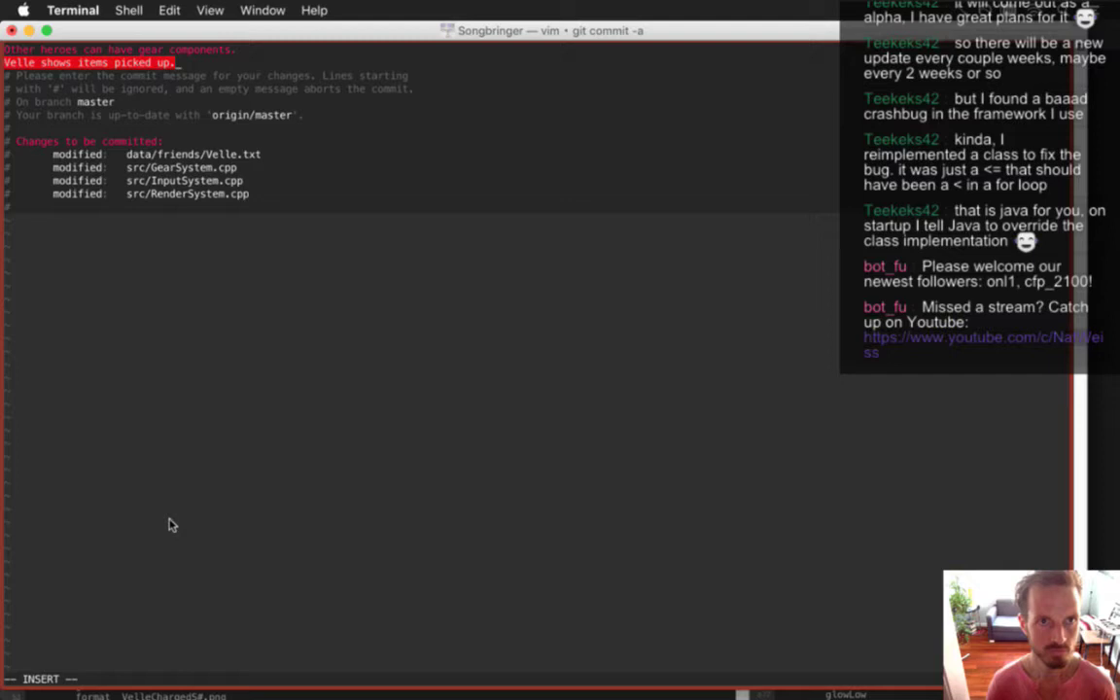
Save the commit message to complete the commit and push it to the remote repository
key(Escape)
text(:wq)
key(Return)
text(git push)
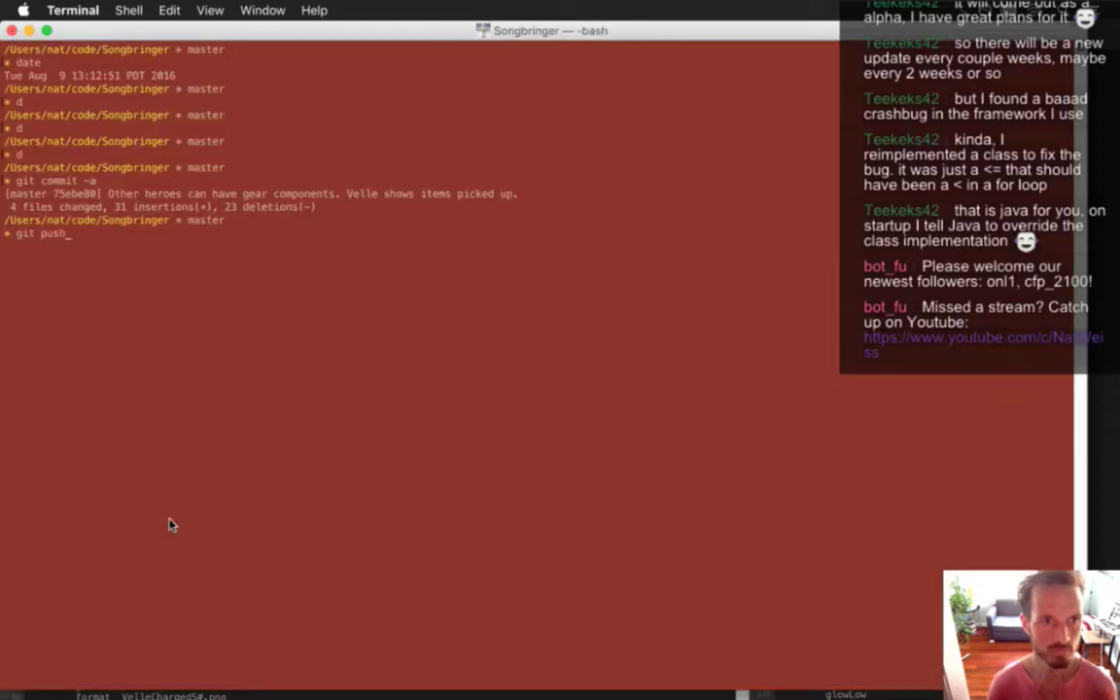
key(Return)
Switch to Photoshop
key(super+Tab)
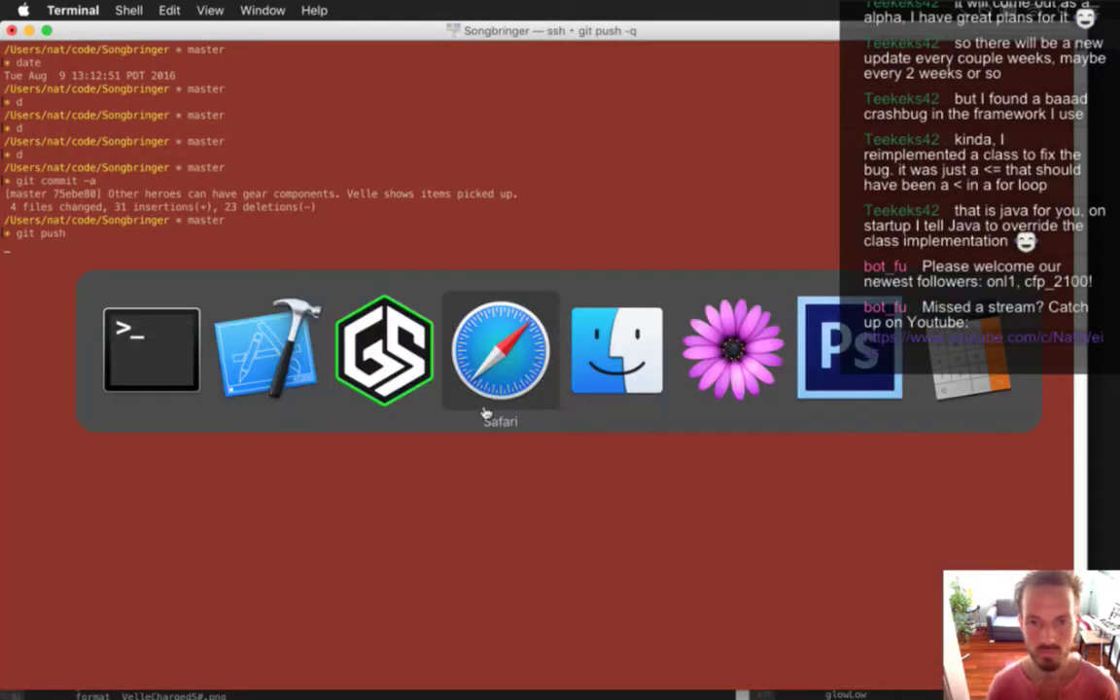
click(834, 380)
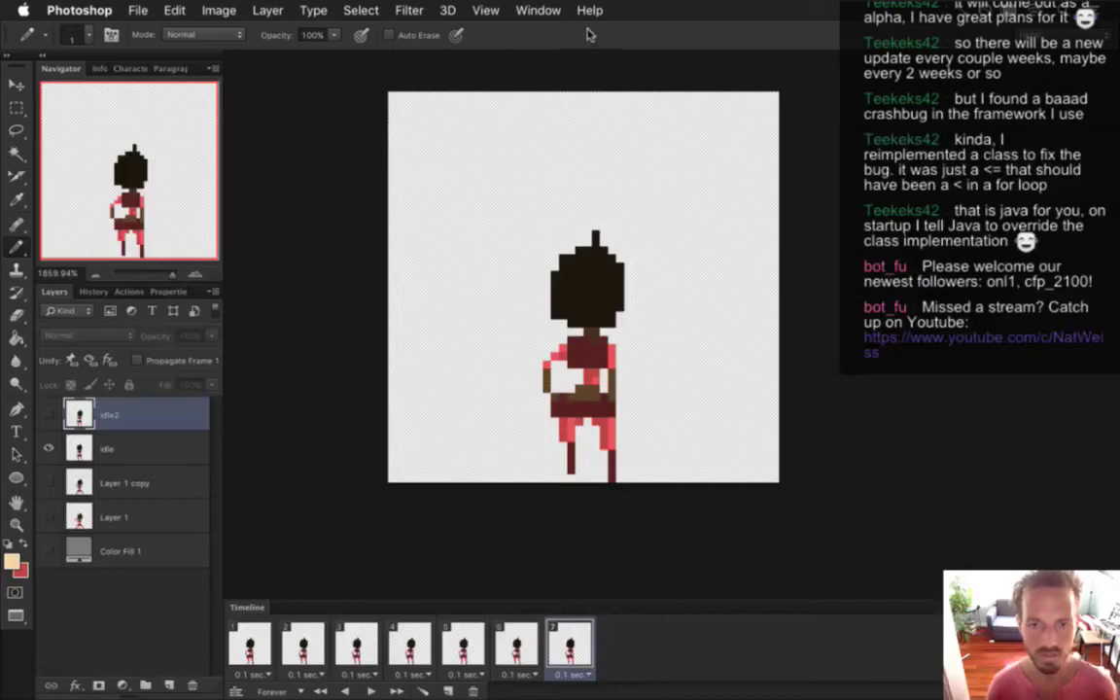
click(538, 9)
mouse_move(608, 689)
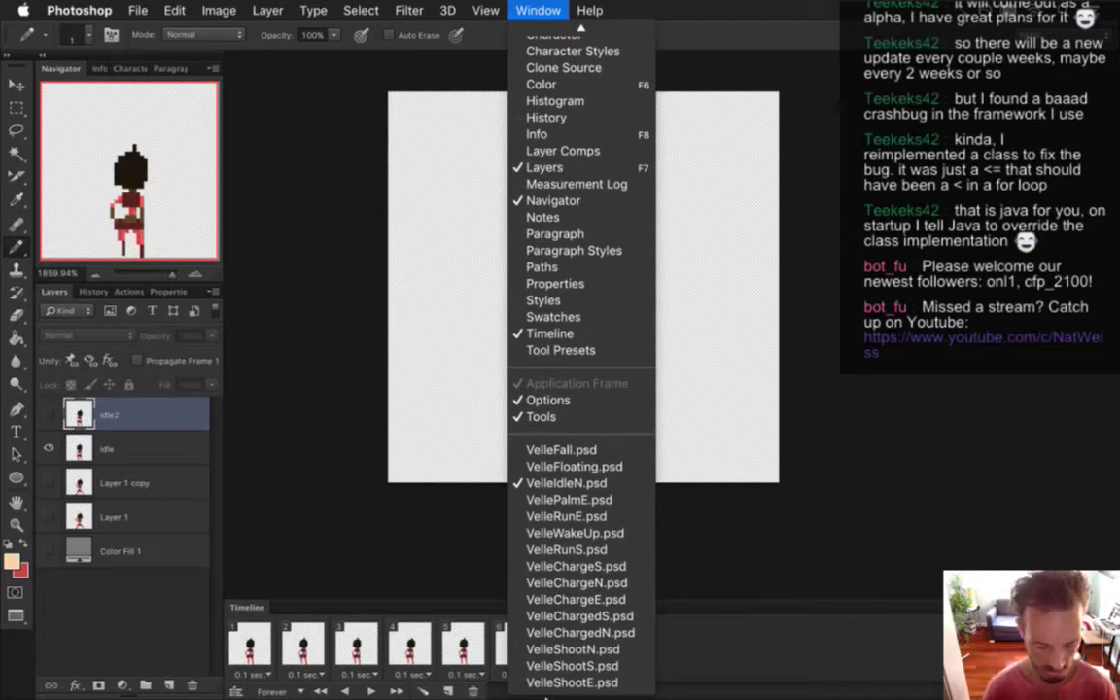
click(624, 310)
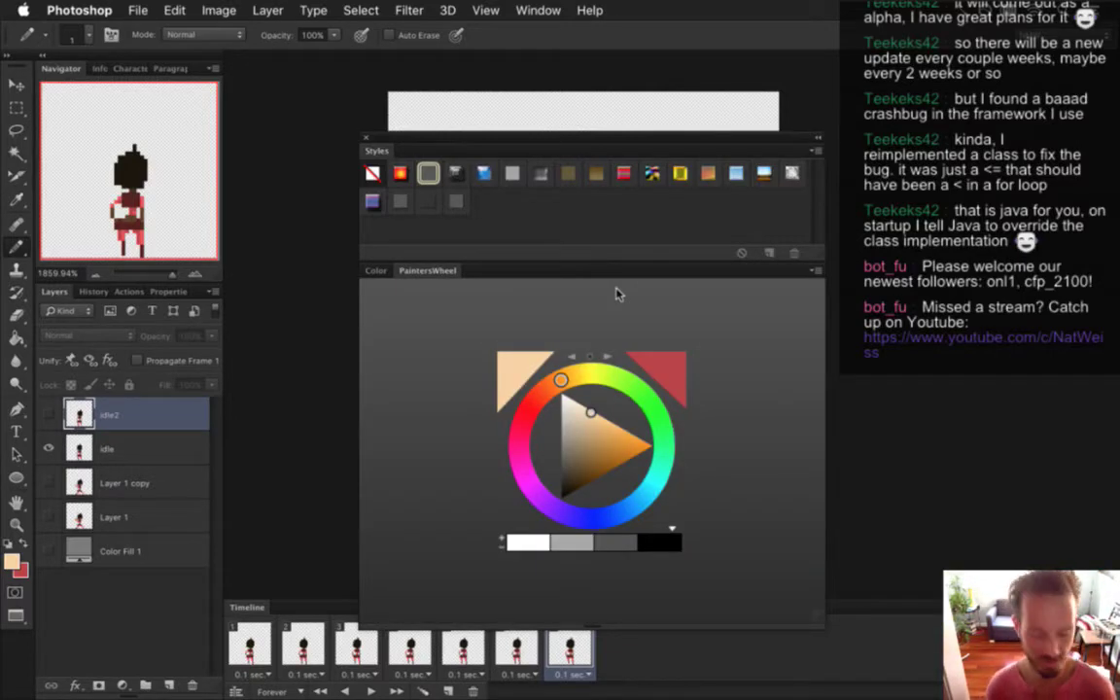
click(366, 138)
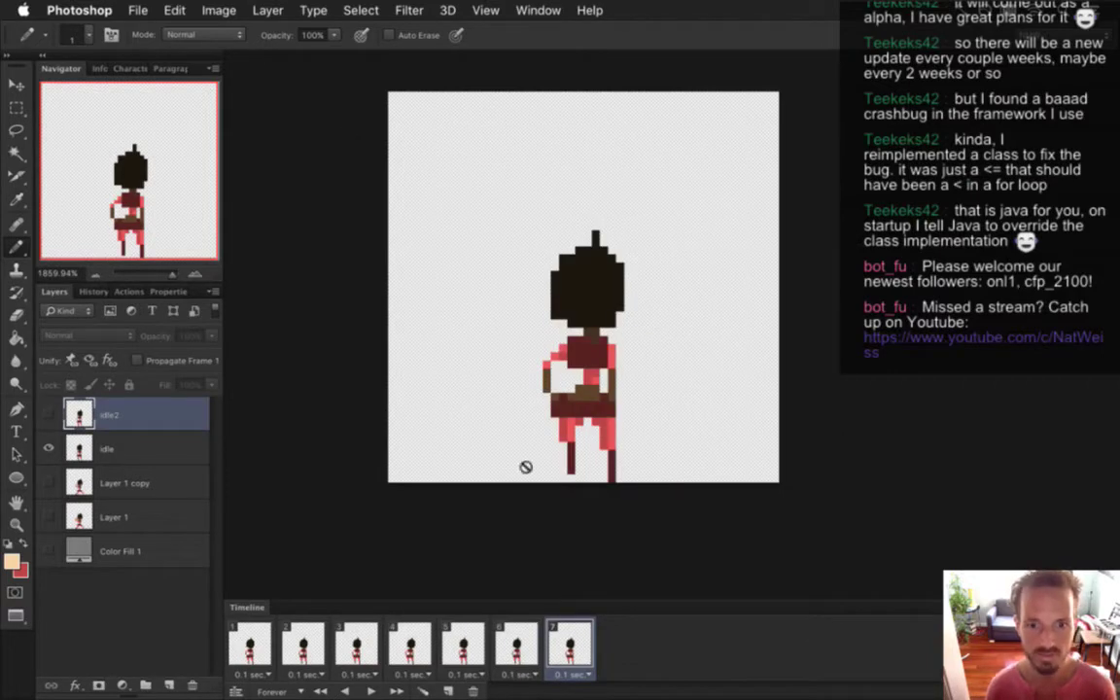
Bring VelleChargeN.psd to the front and look through its light and hilite layers
click(537, 10)
mouse_move(659, 696)
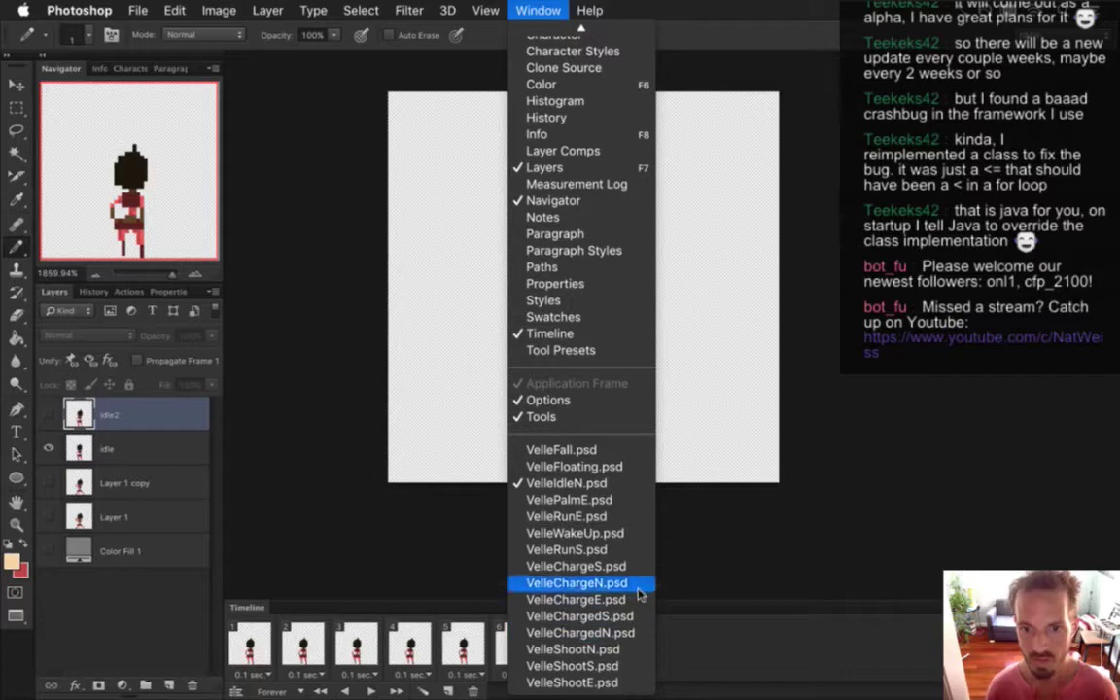
click(639, 587)
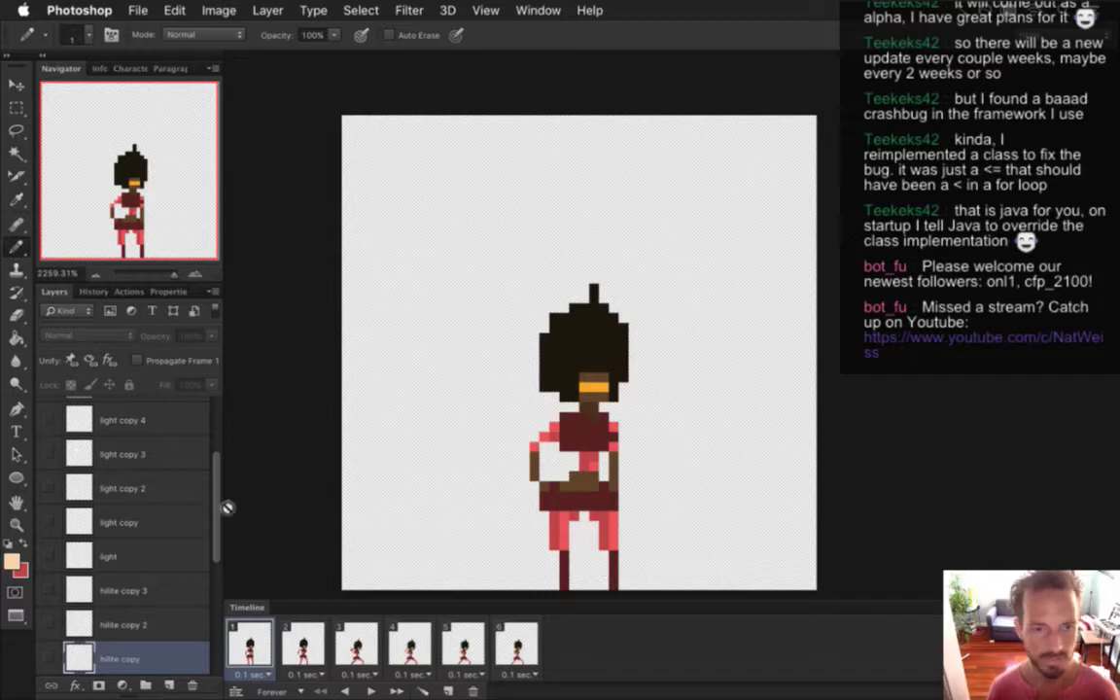
drag(215, 498, 215, 515)
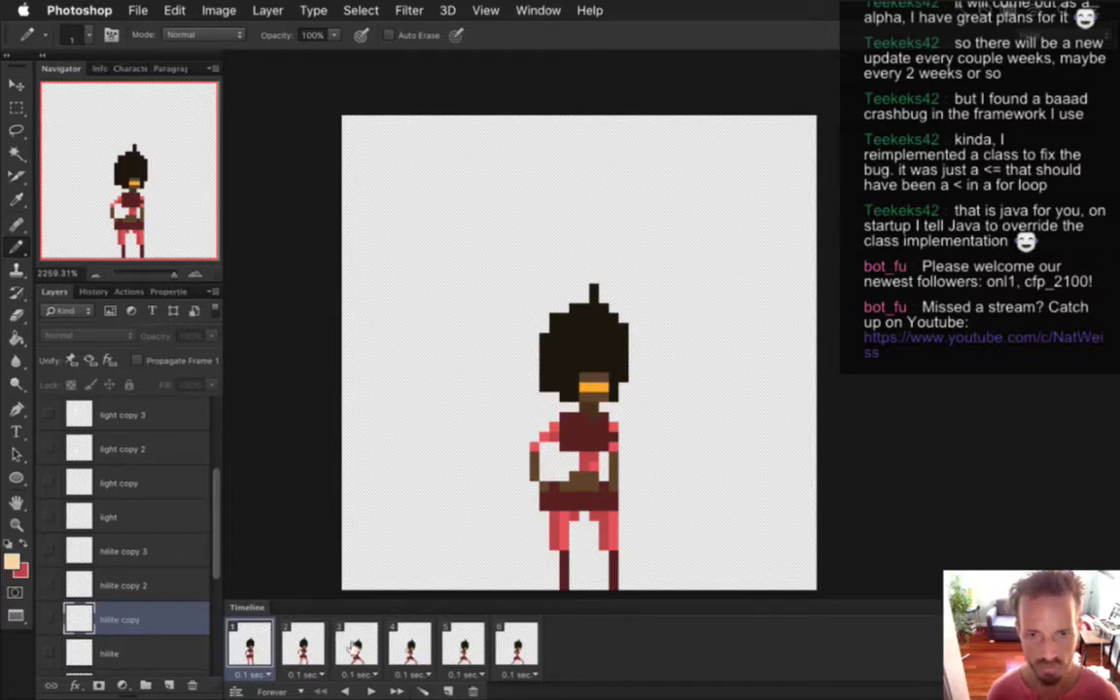
Bring VelleChargeS.psd to the front so the whole sprite canvas is in view
click(538, 10)
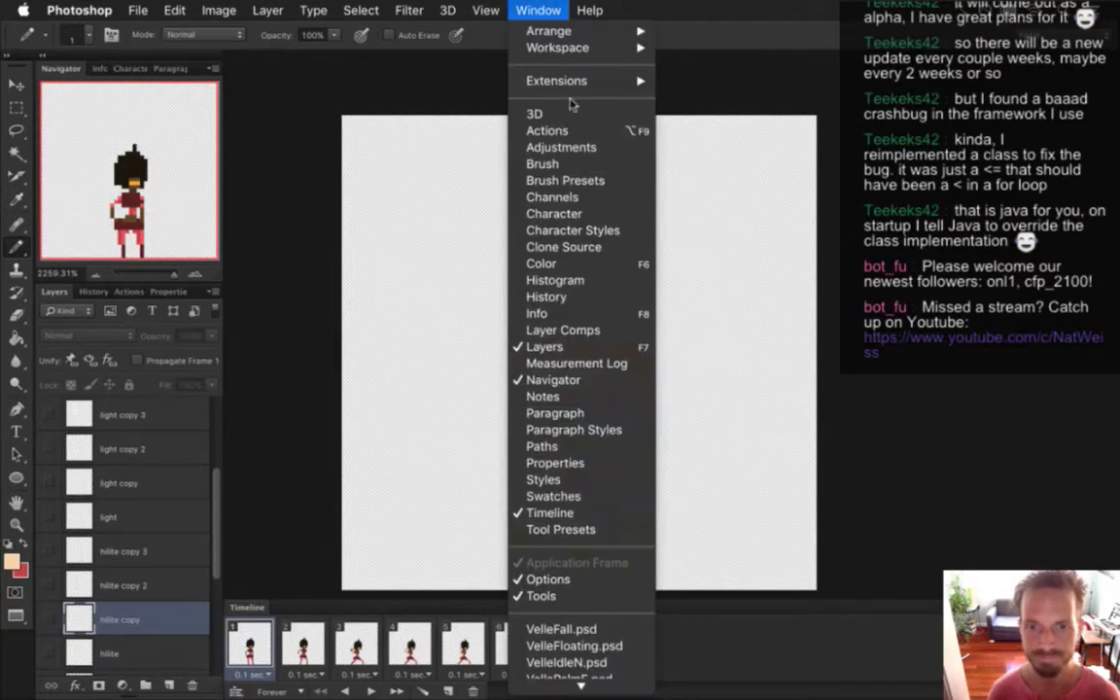
mouse_move(639, 688)
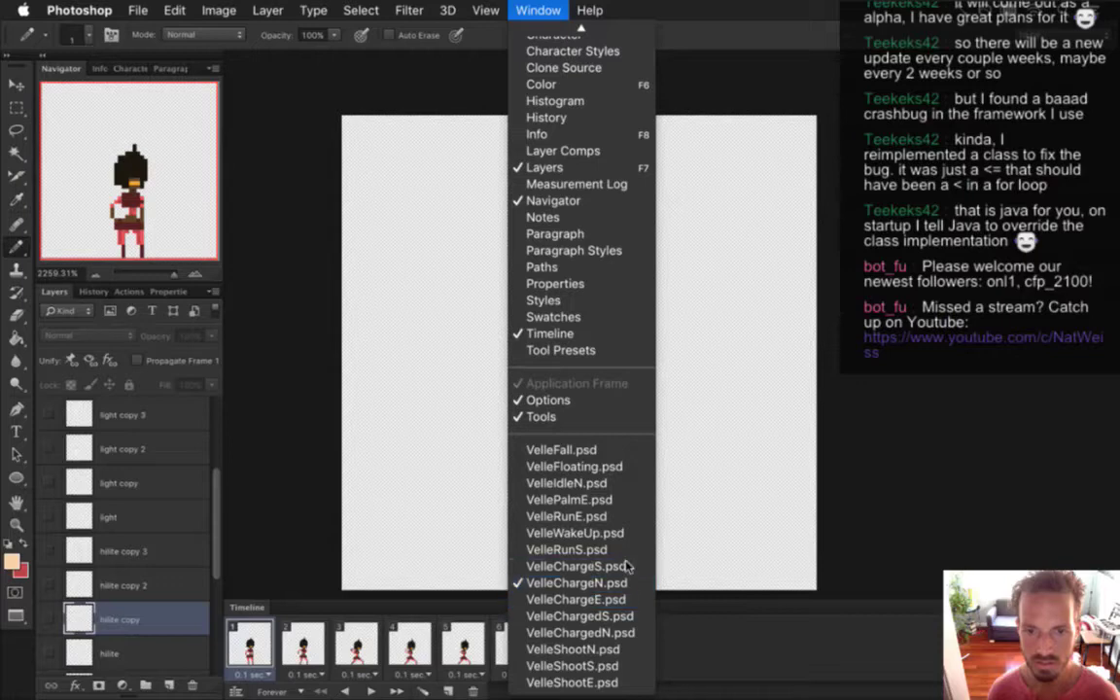
click(641, 599)
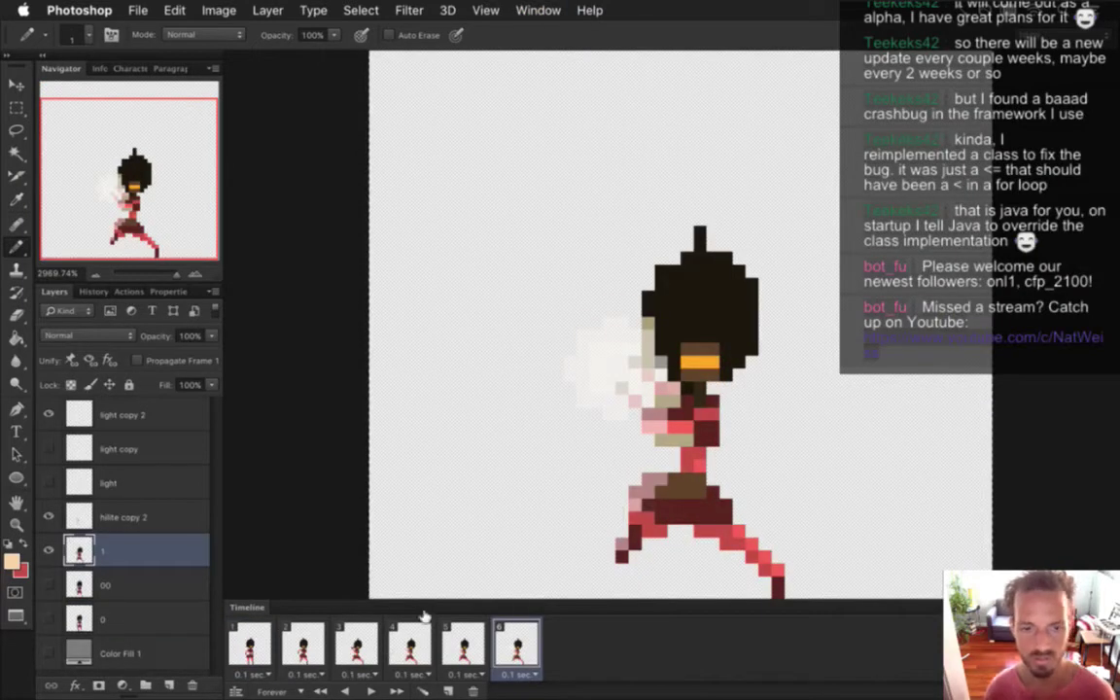
scroll(595, 401, down, 2)
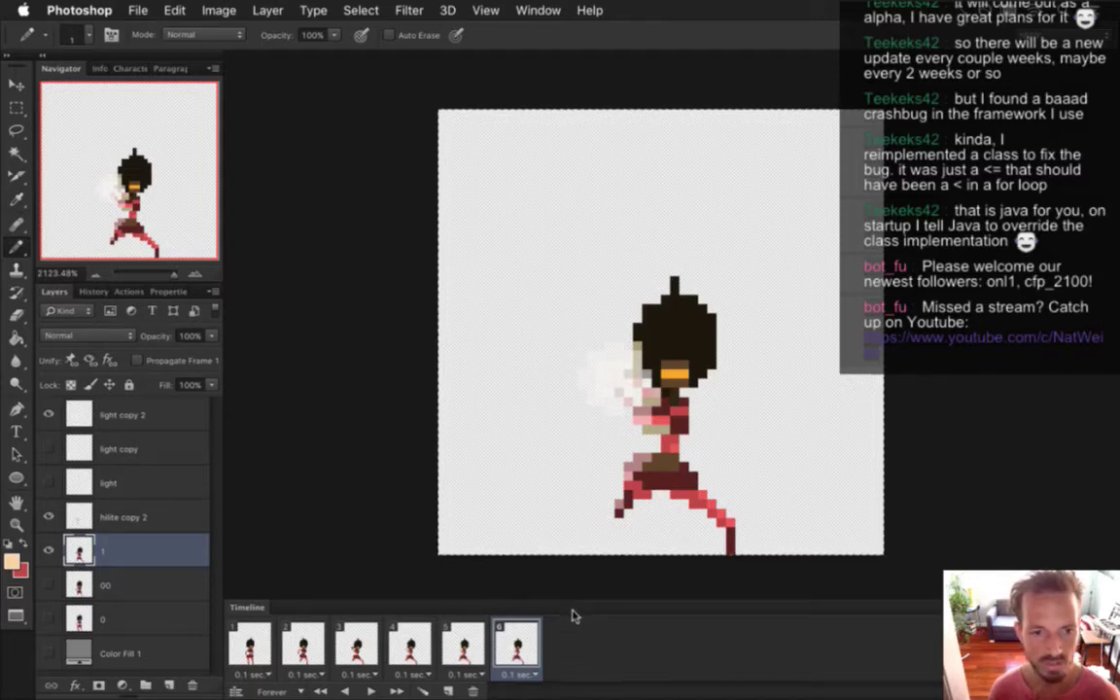
Return to VelleChargeN.psd and close that document
click(530, 10)
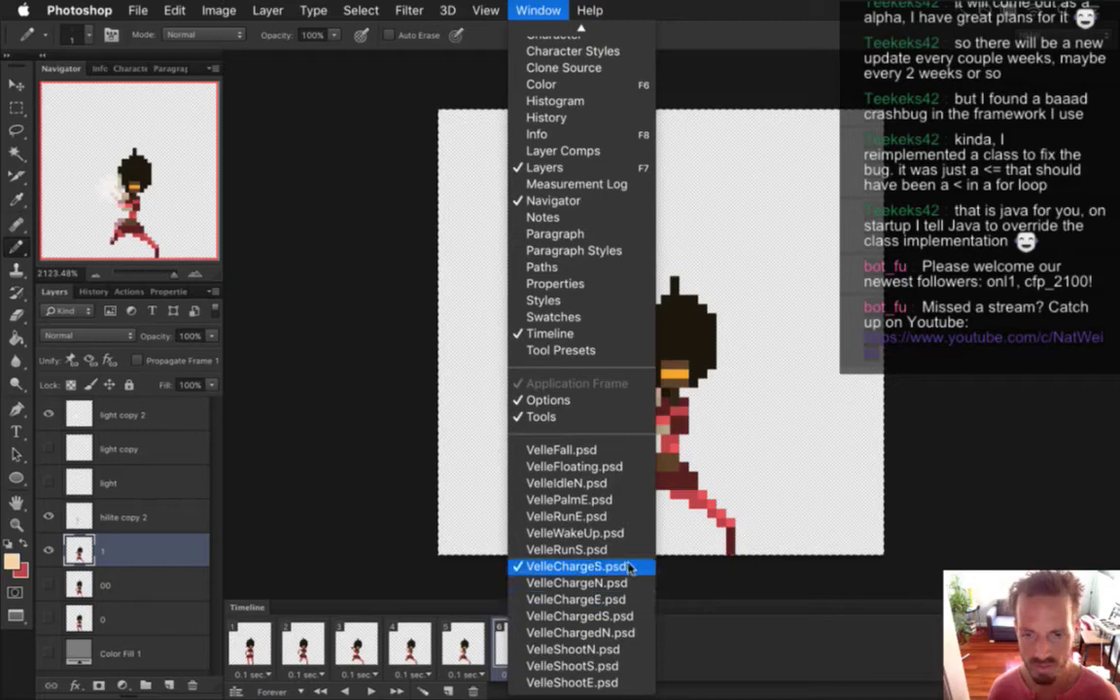
click(633, 587)
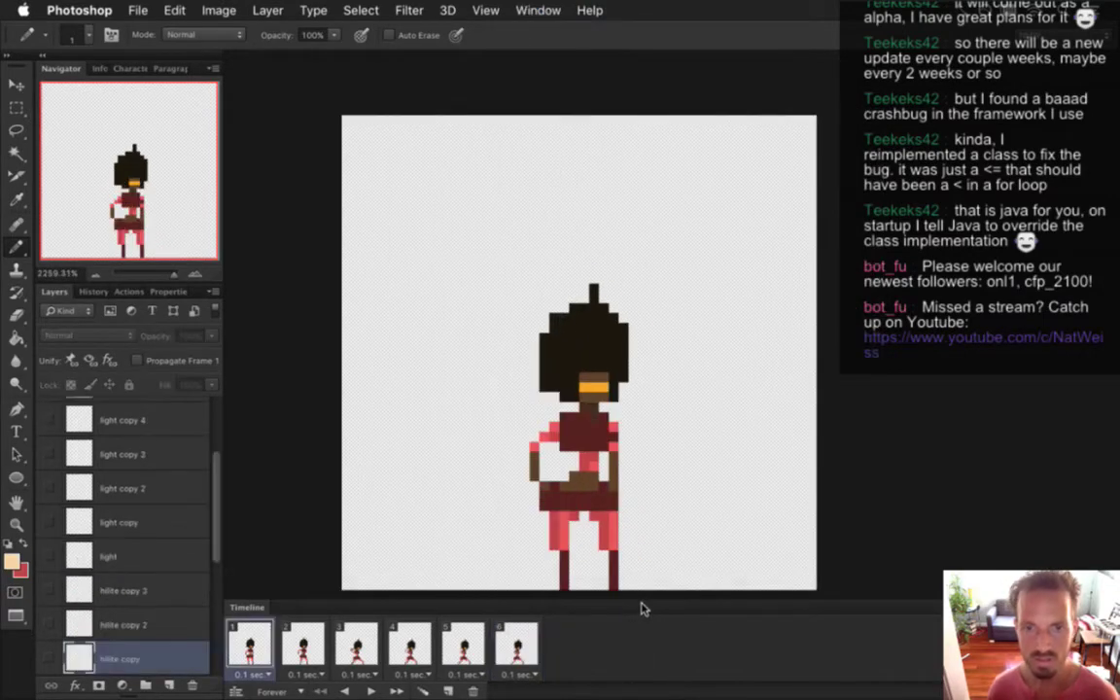
key(super+w)
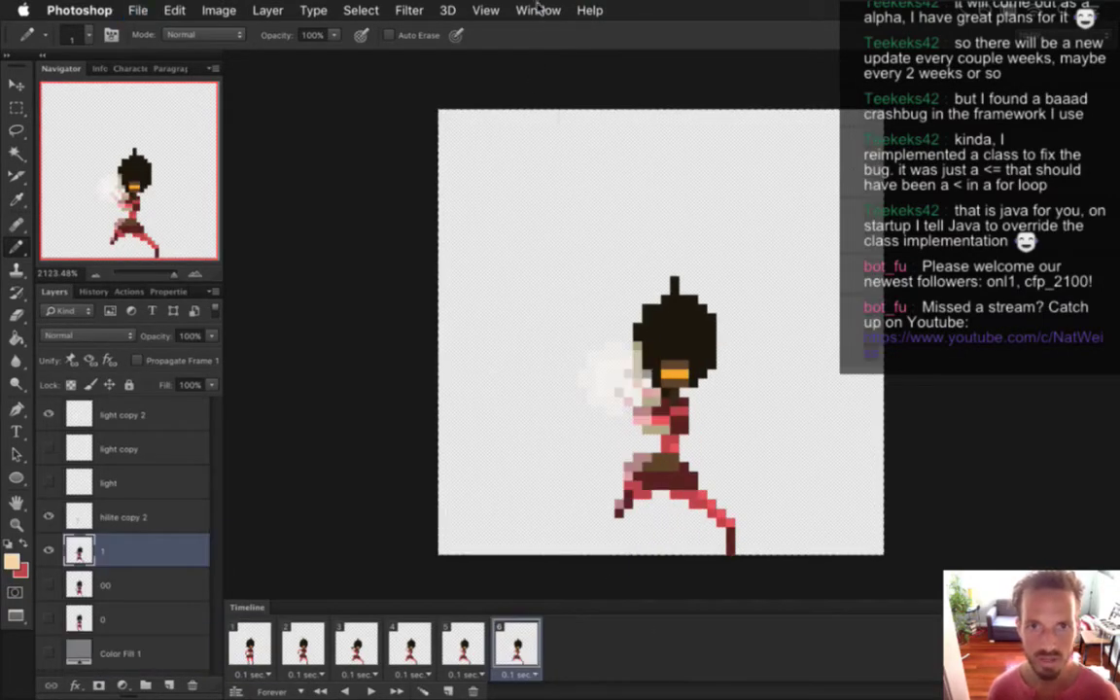
Bring VelleChargedN.psd to the front and close that document
click(537, 10)
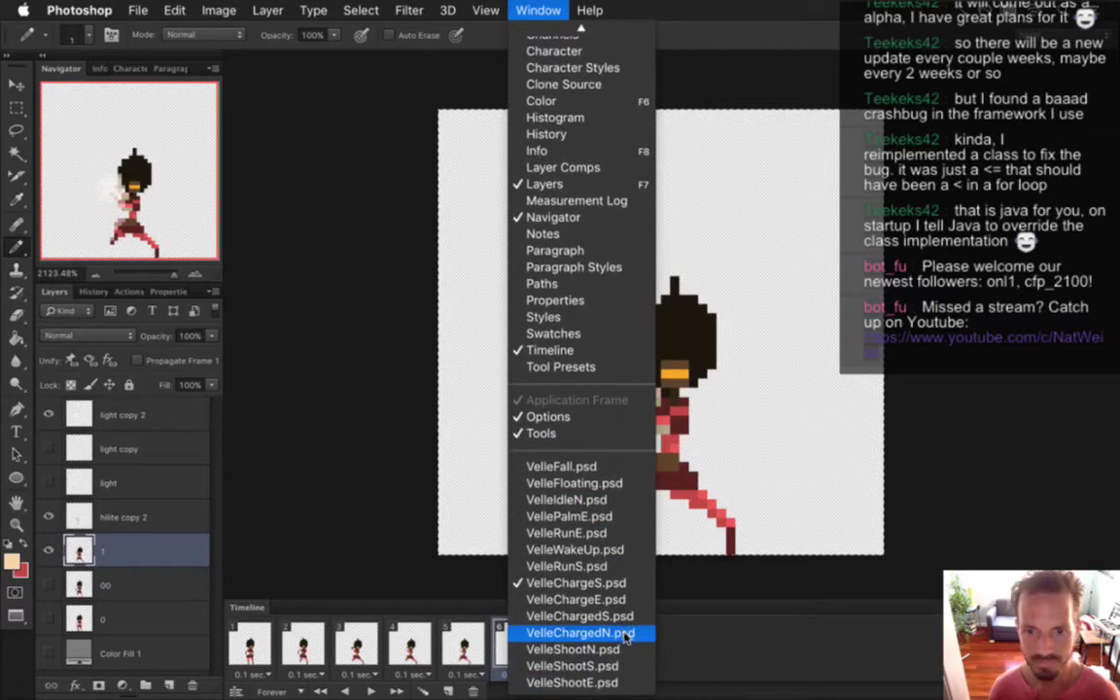
click(623, 633)
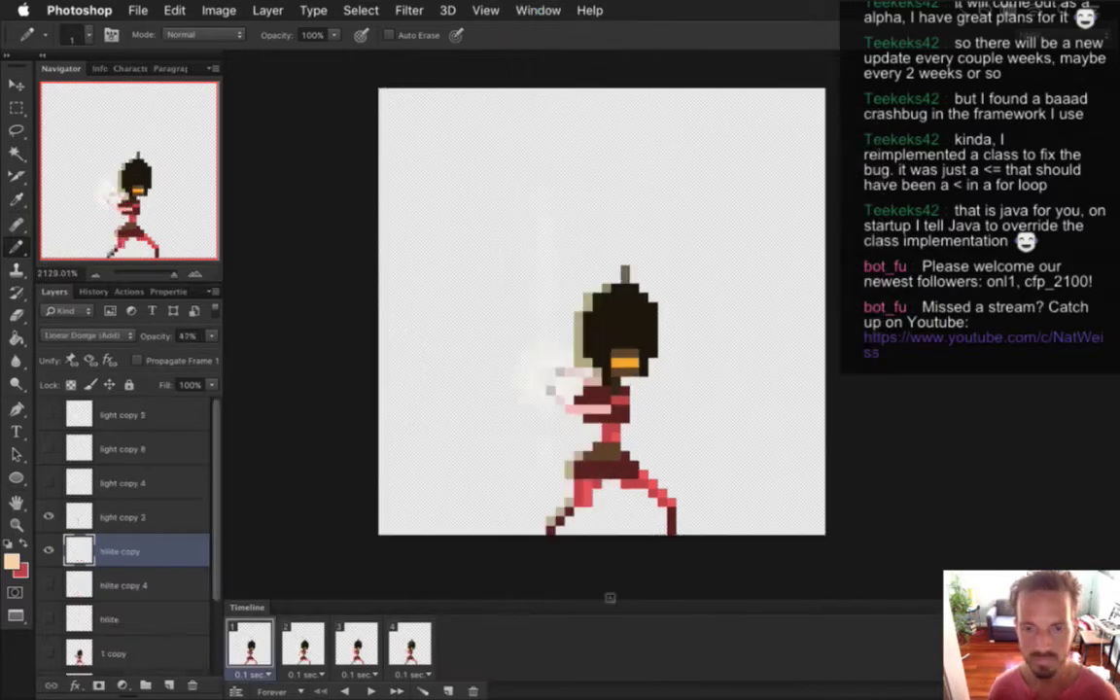
key(super+w)
Bring VelleShootN.psd to the front and close that document
click(537, 9)
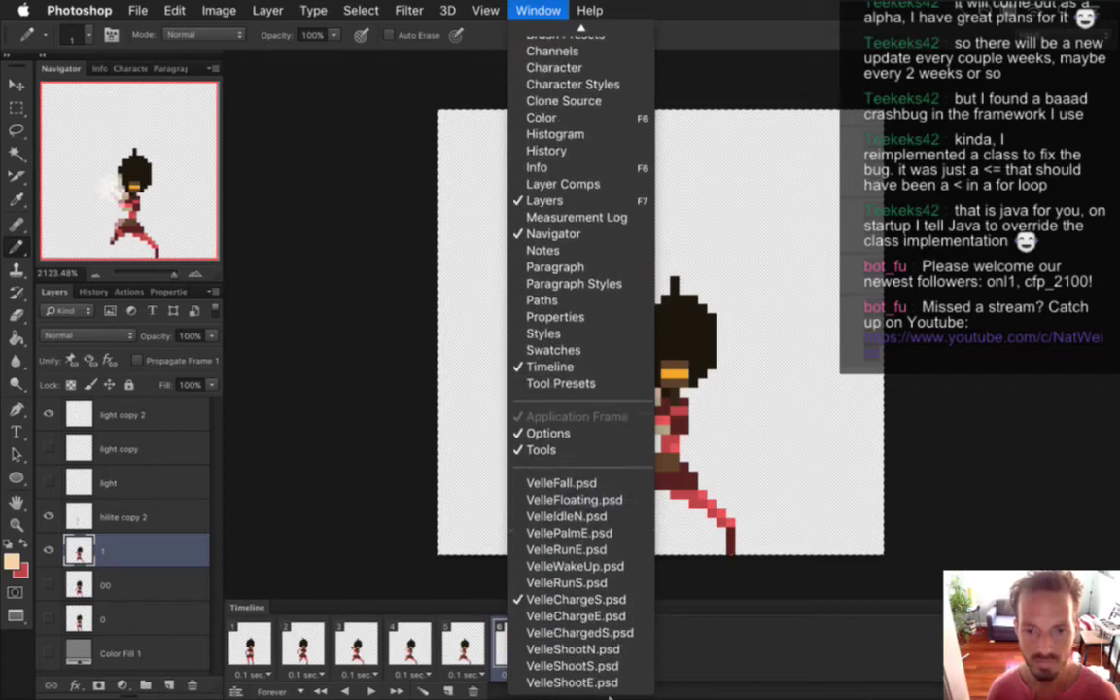
click(630, 648)
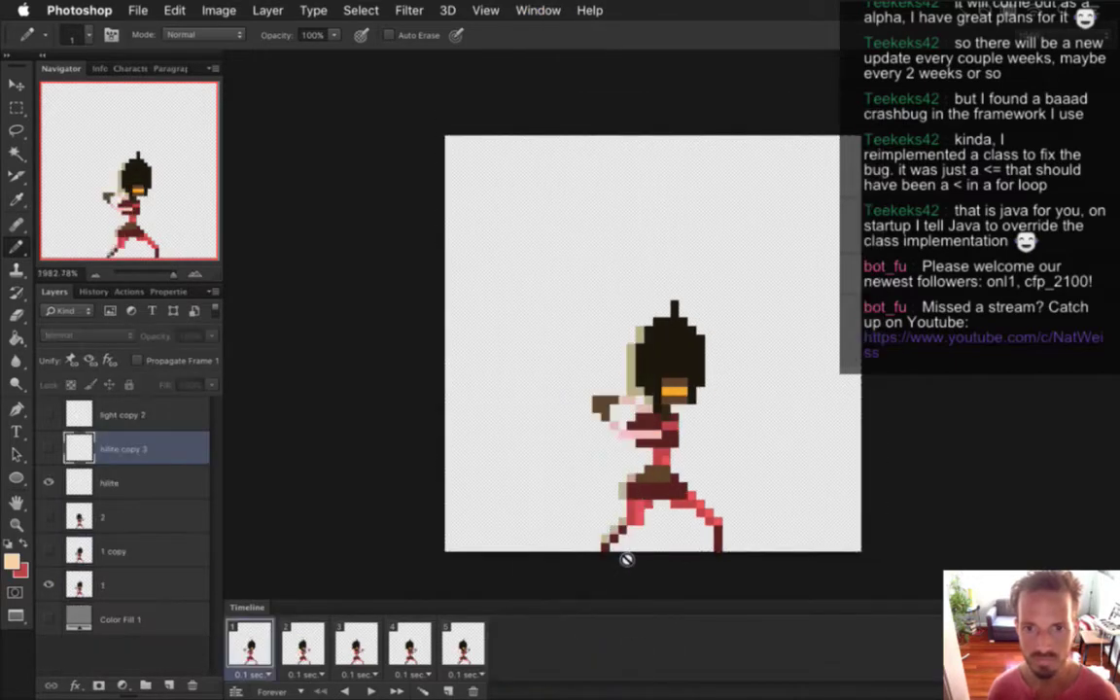
key(super+w)
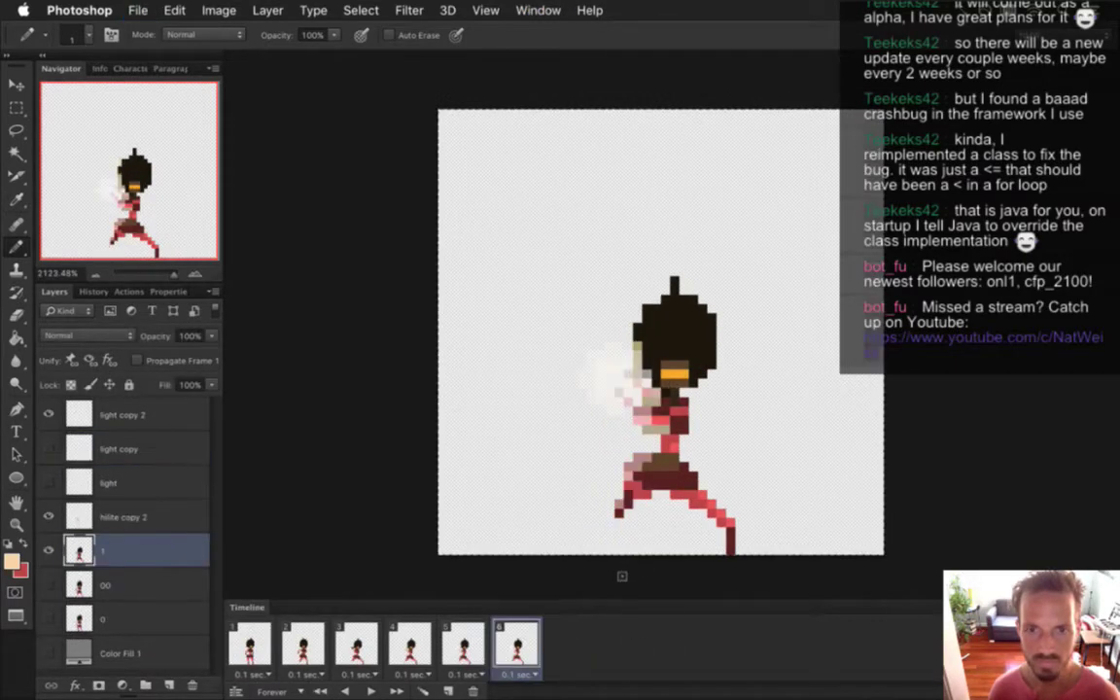
Save VelleChargeS.psd under the name VelleChargeN.psd in the Heroes folder, replacing the existing file
click(538, 9)
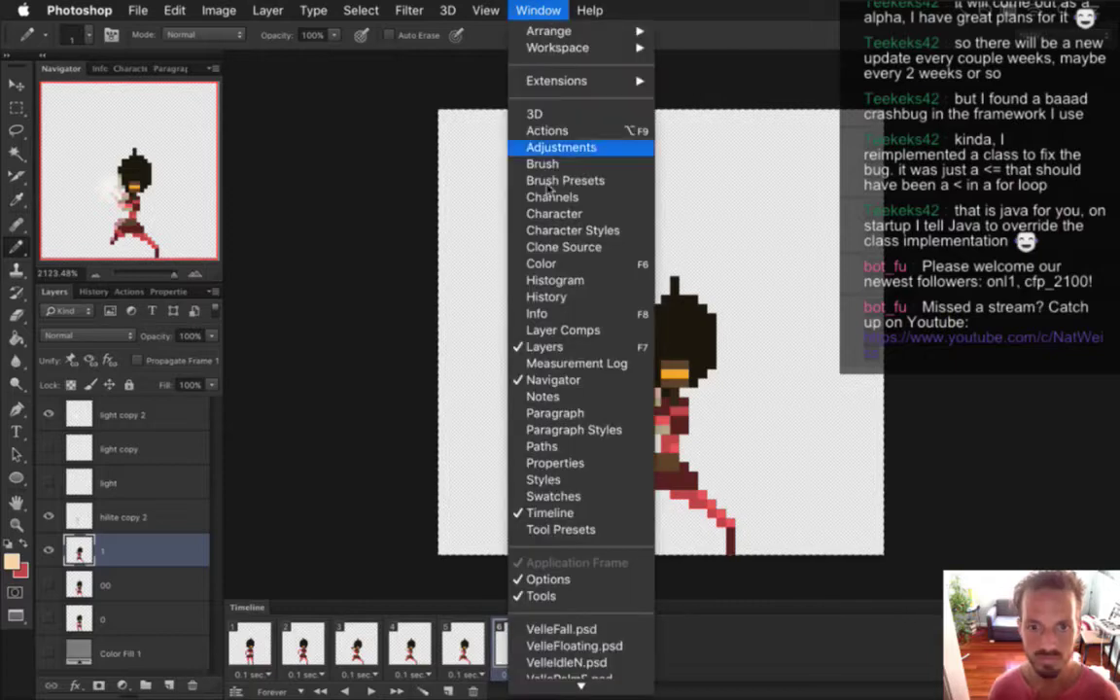
click(346, 399)
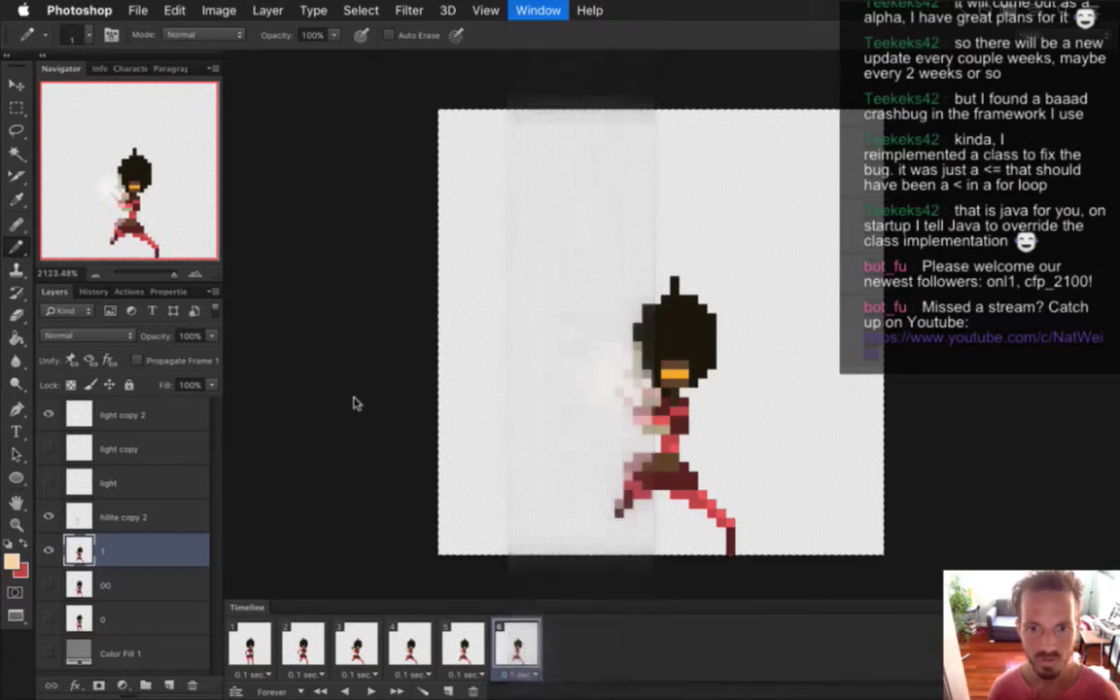
click(138, 10)
click(204, 211)
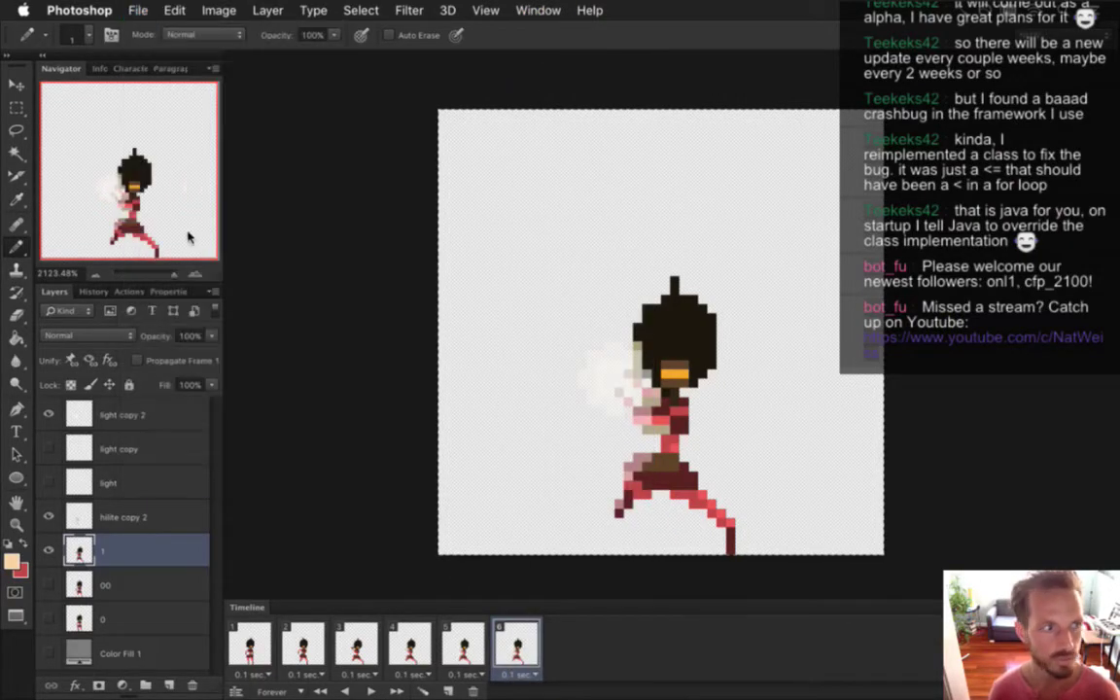
key(Right)
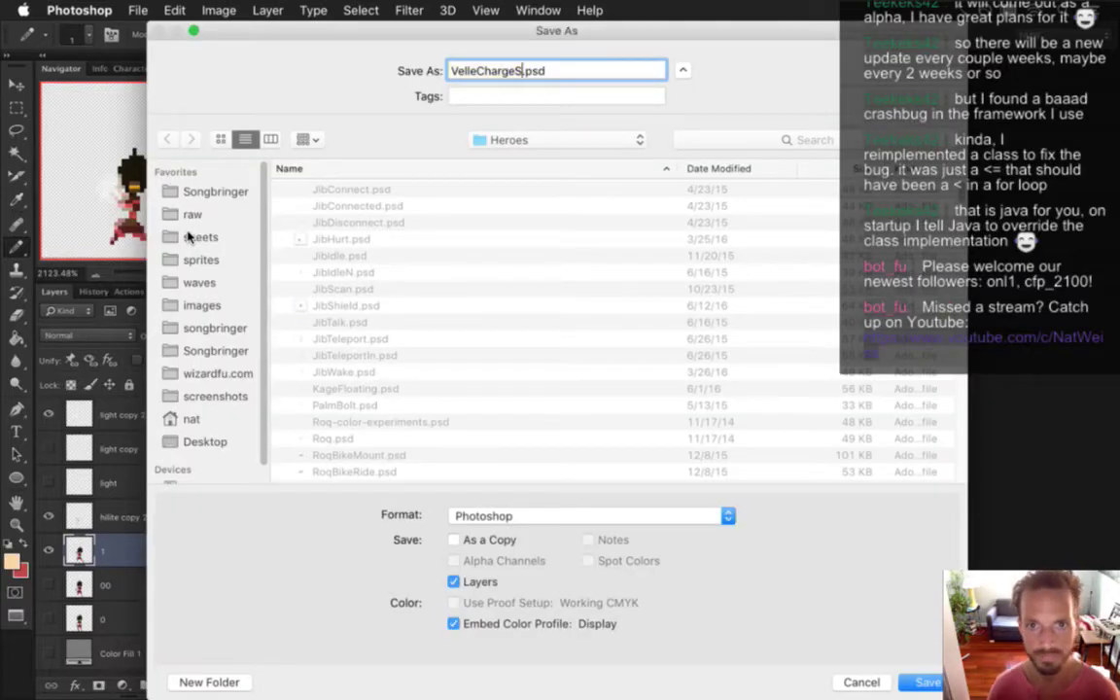
key(BackSpace)
text(N)
key(Return)
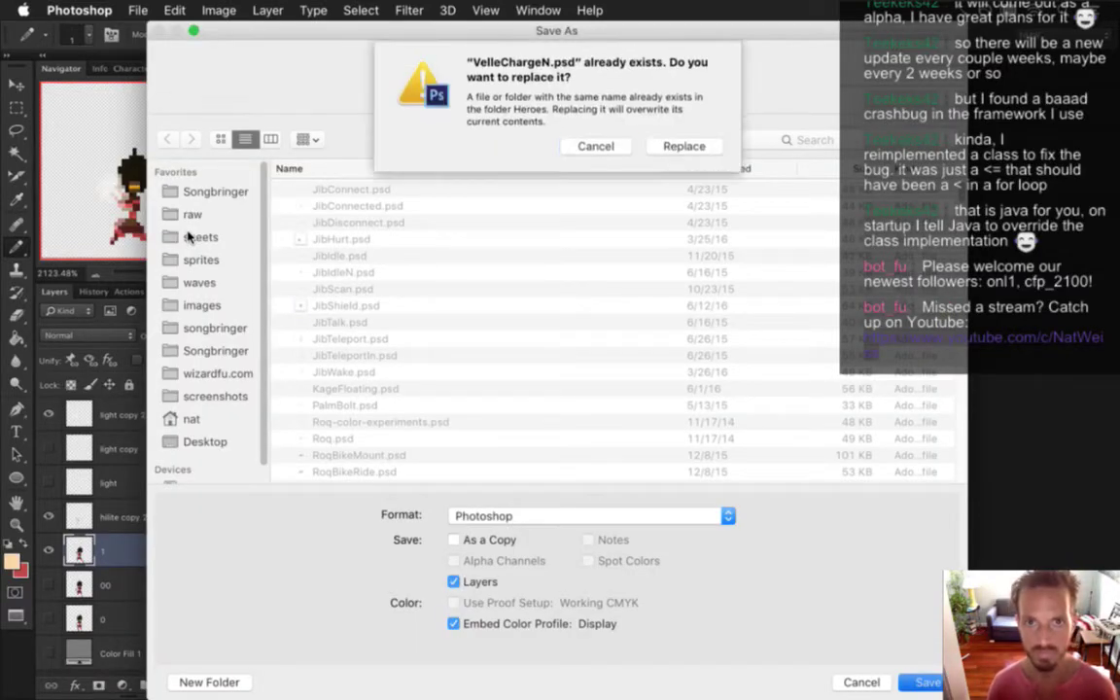
click(692, 150)
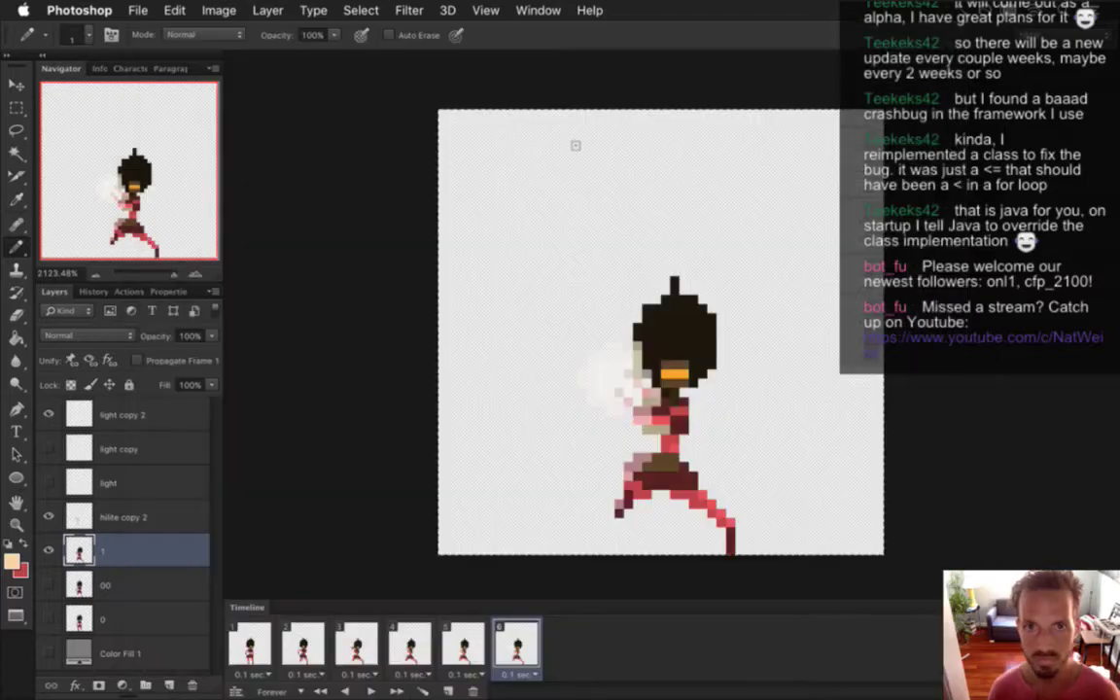
Bring VelleChargedS.psd to the front and save it as VelleChargedN.psd, replacing the existing file
click(537, 9)
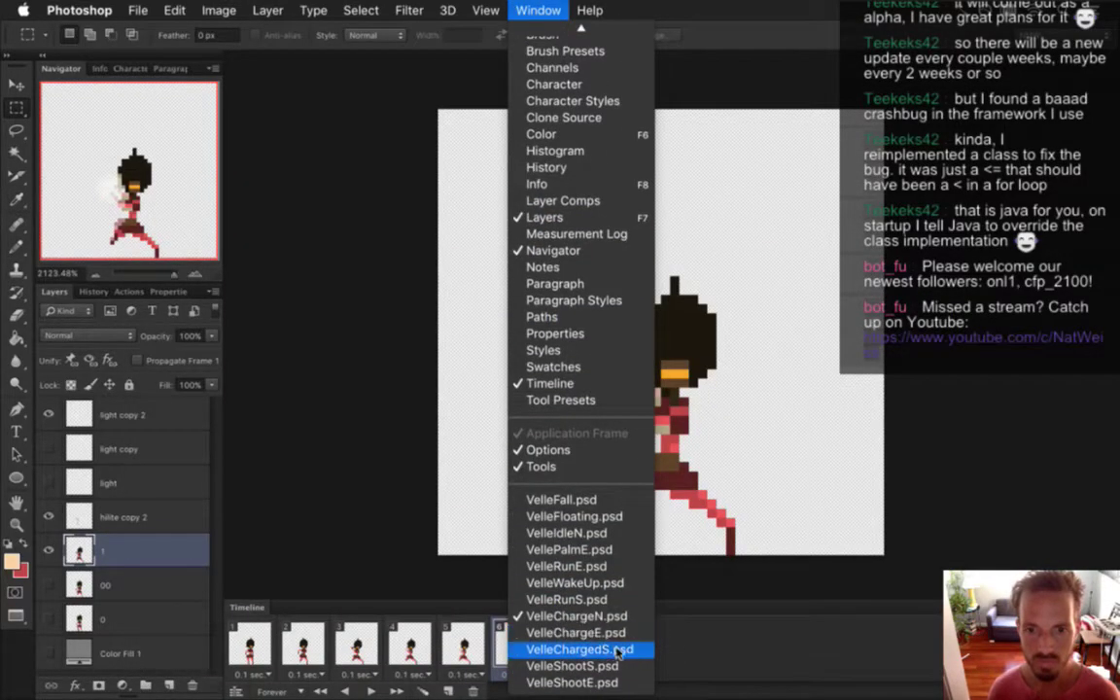
click(612, 648)
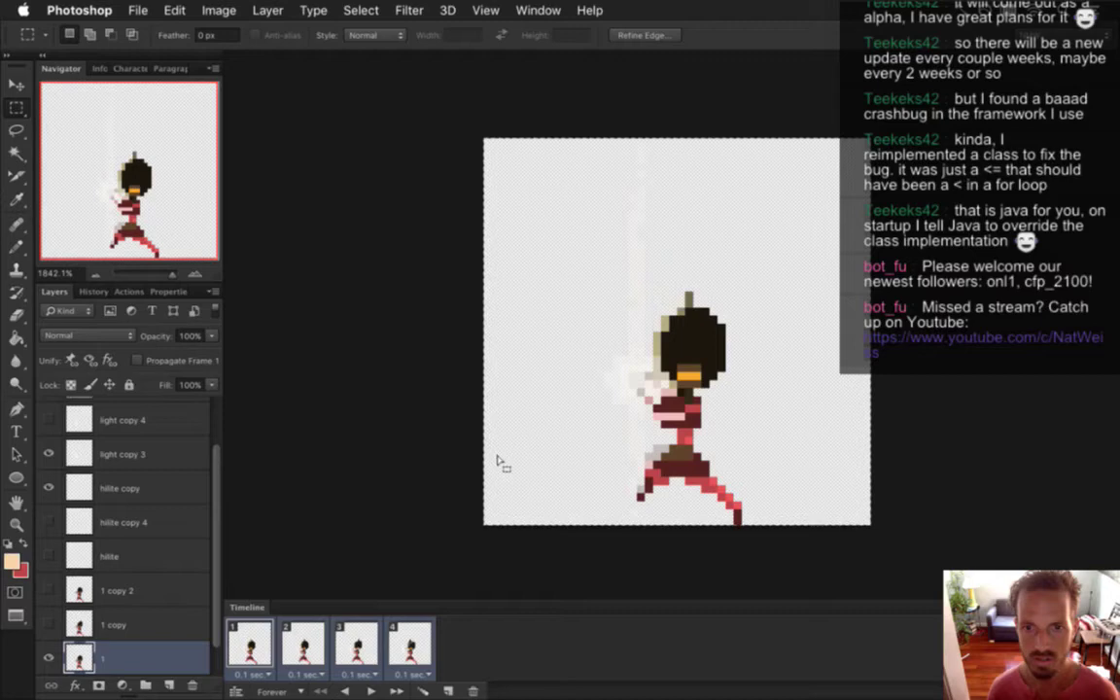
click(438, 475)
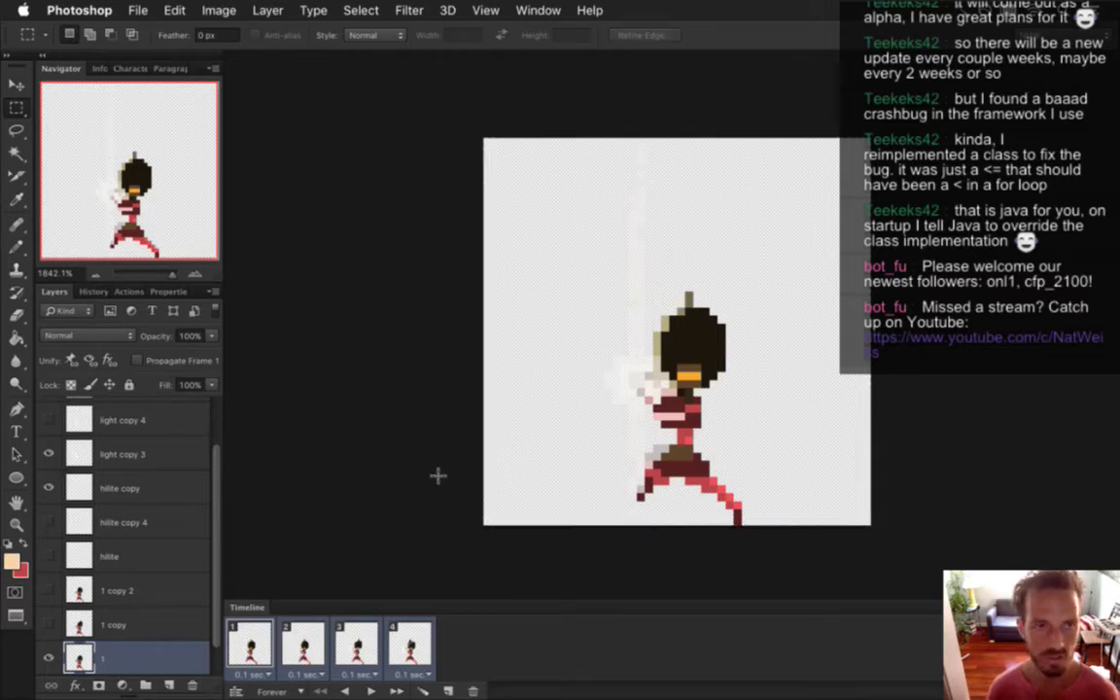
click(137, 10)
click(156, 213)
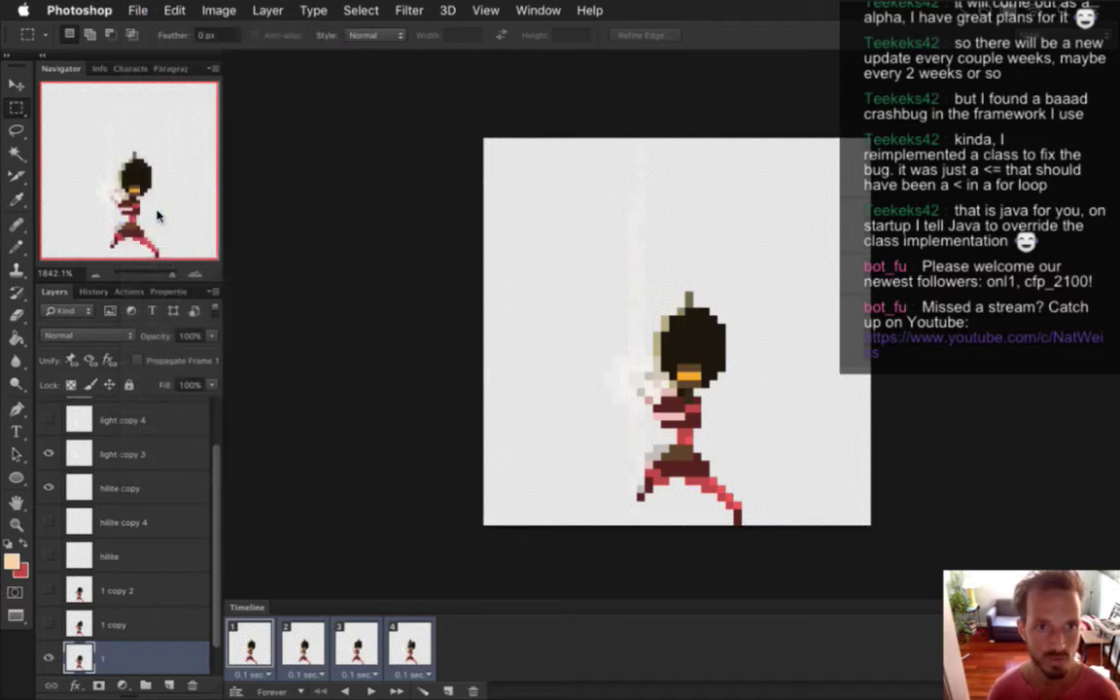
key(Right)
key(BackSpace)
text(d)
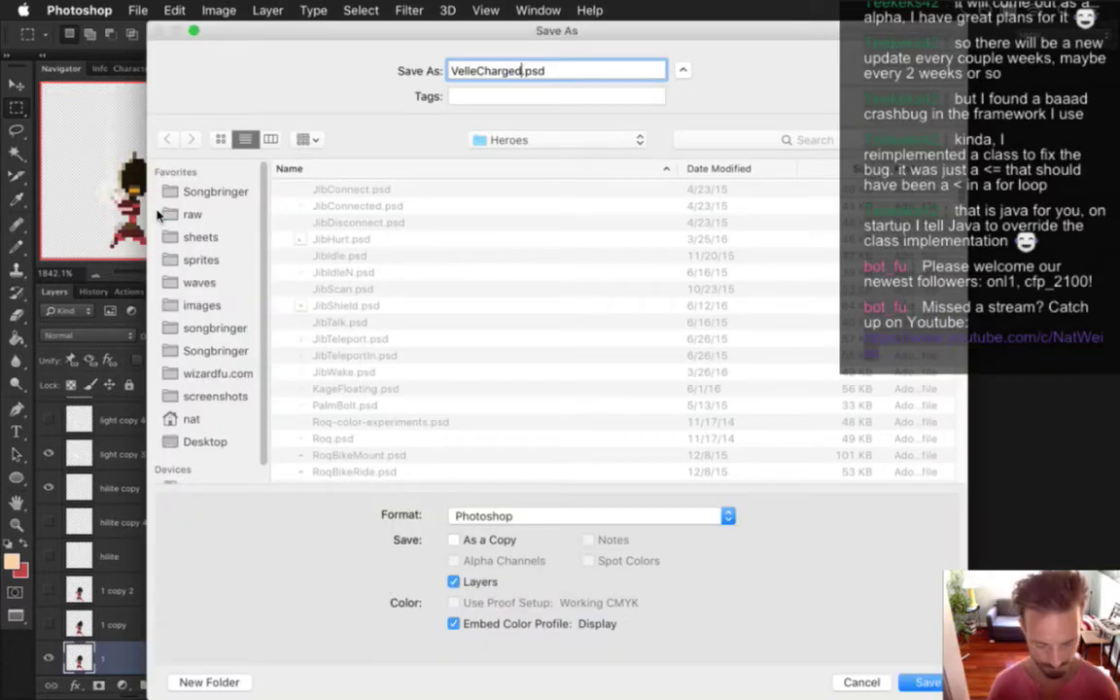
text(N)
key(Return)
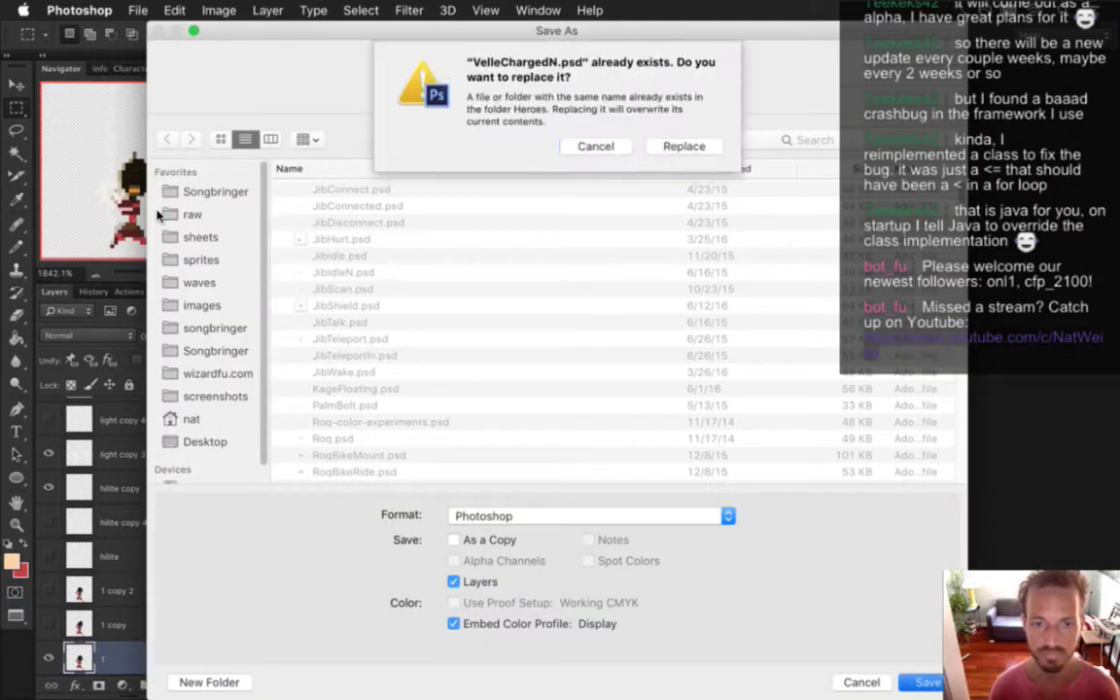
click(685, 147)
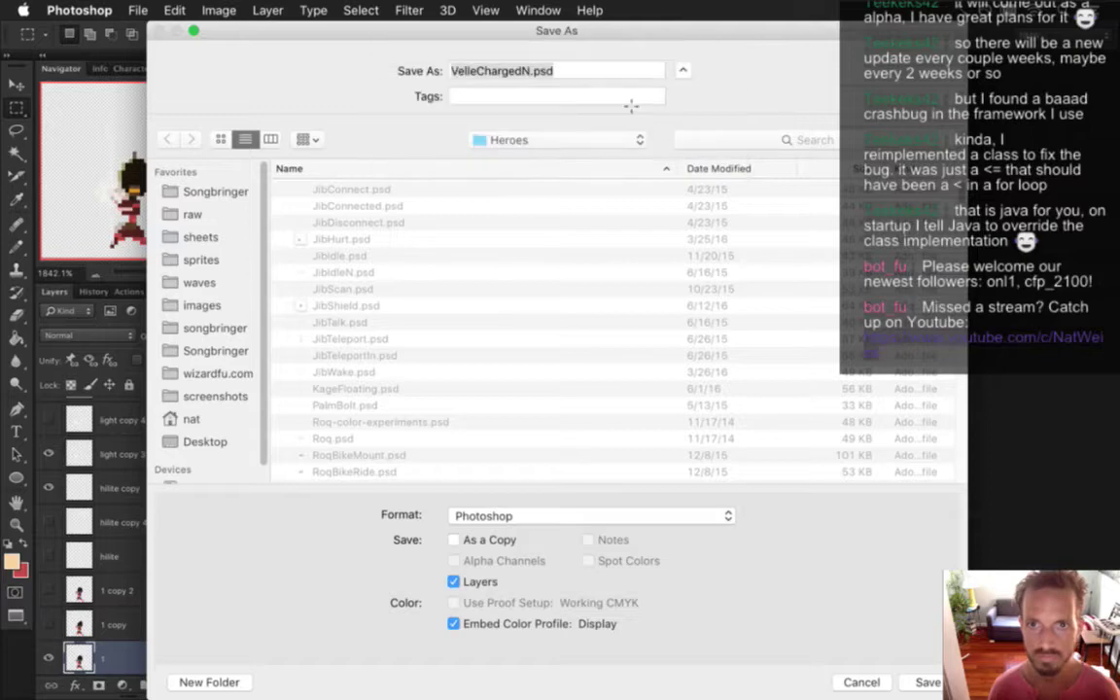
Bring VelleShootS.psd to the front and save it as VelleShootN.psd, replacing the existing file
click(538, 10)
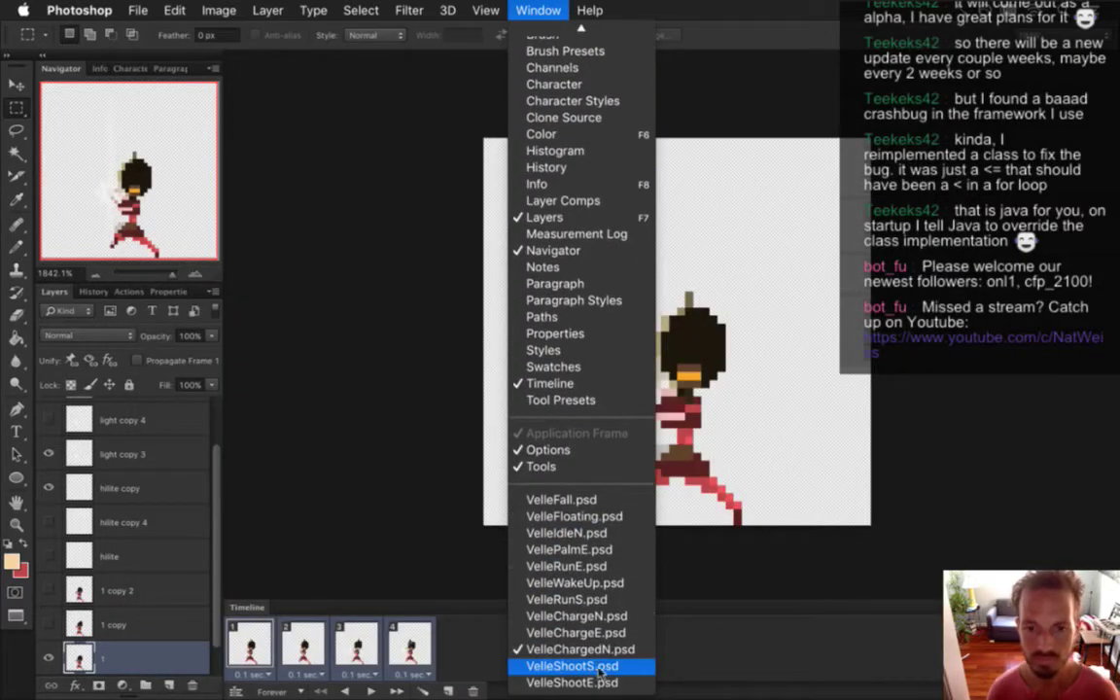
click(608, 669)
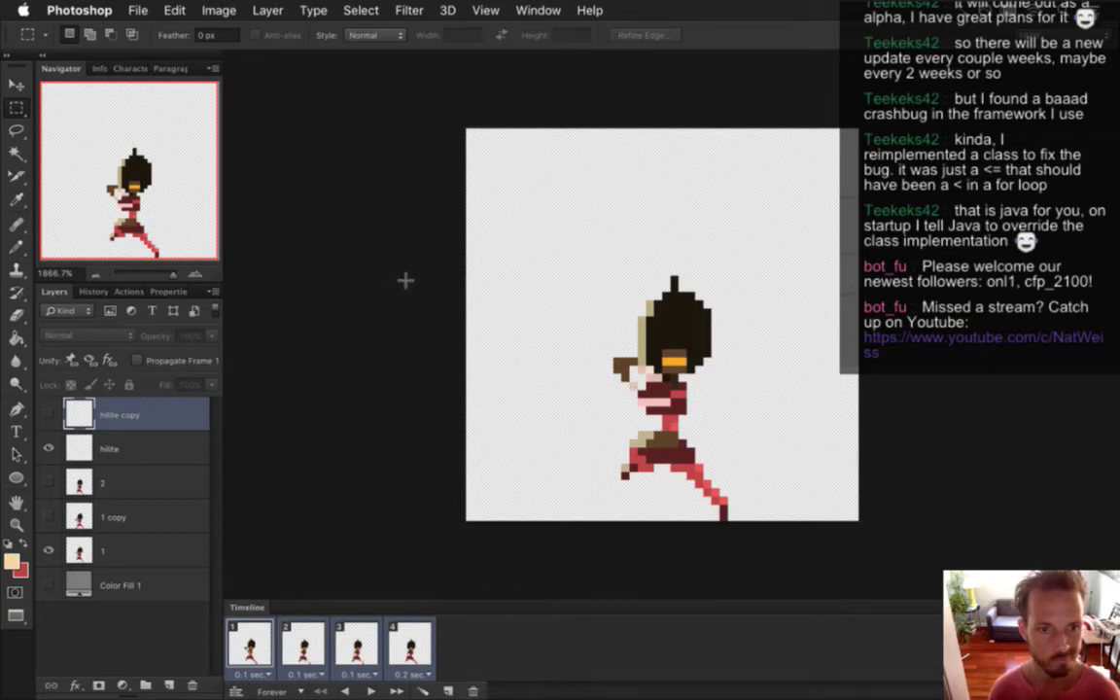
click(136, 10)
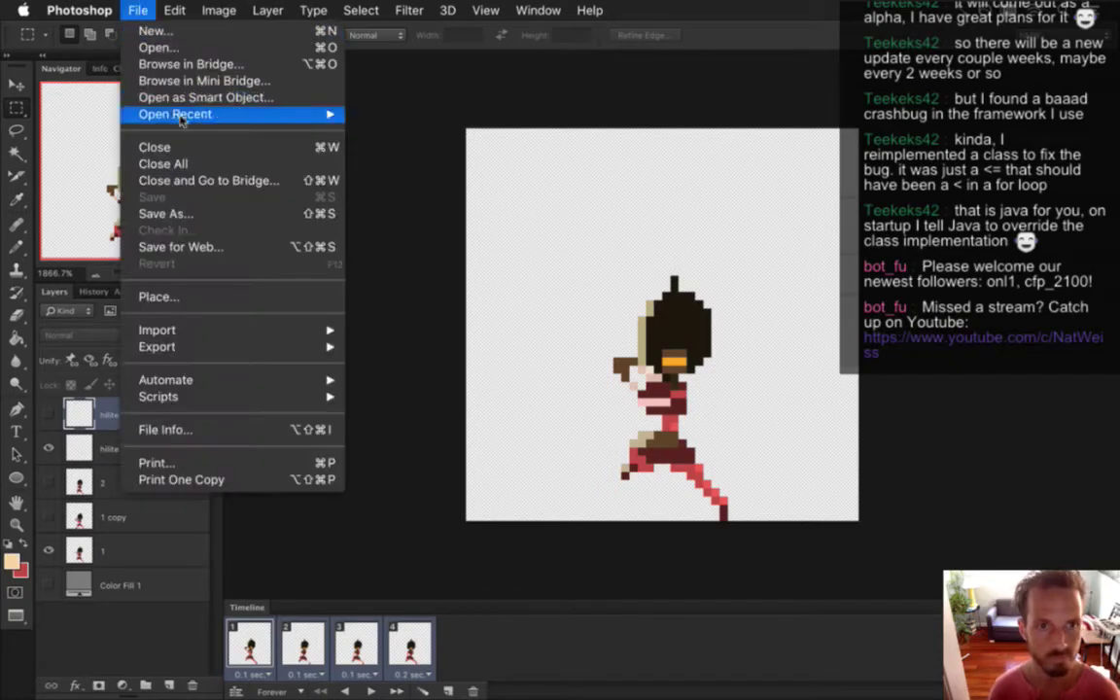
click(216, 213)
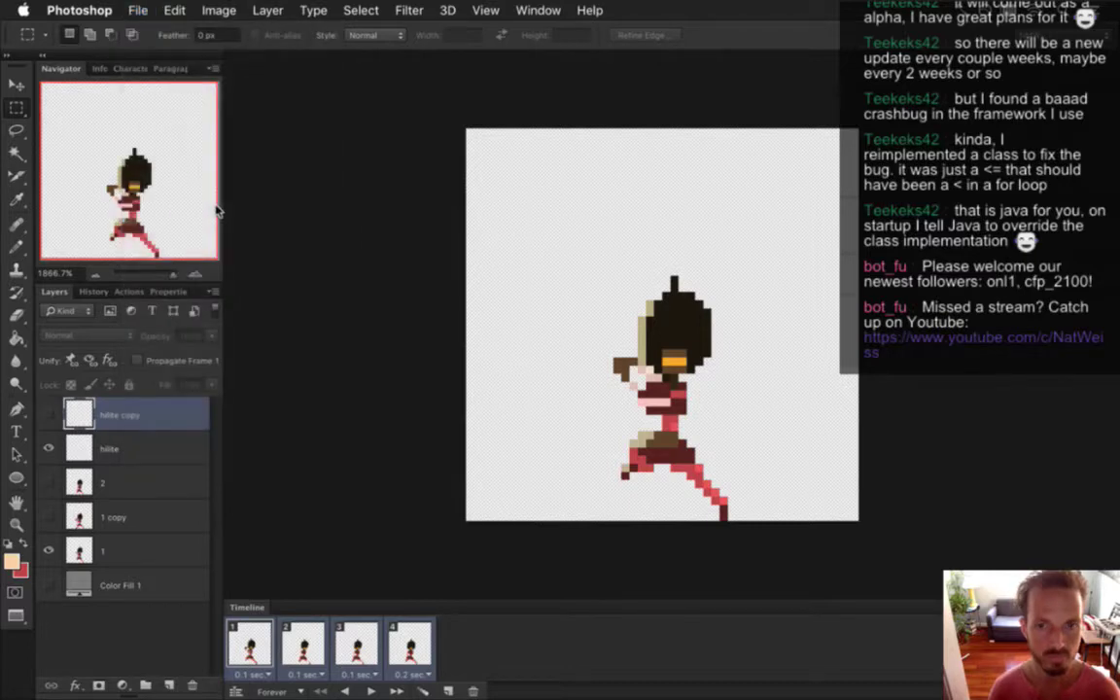
key(Right)
key(BackSpace)
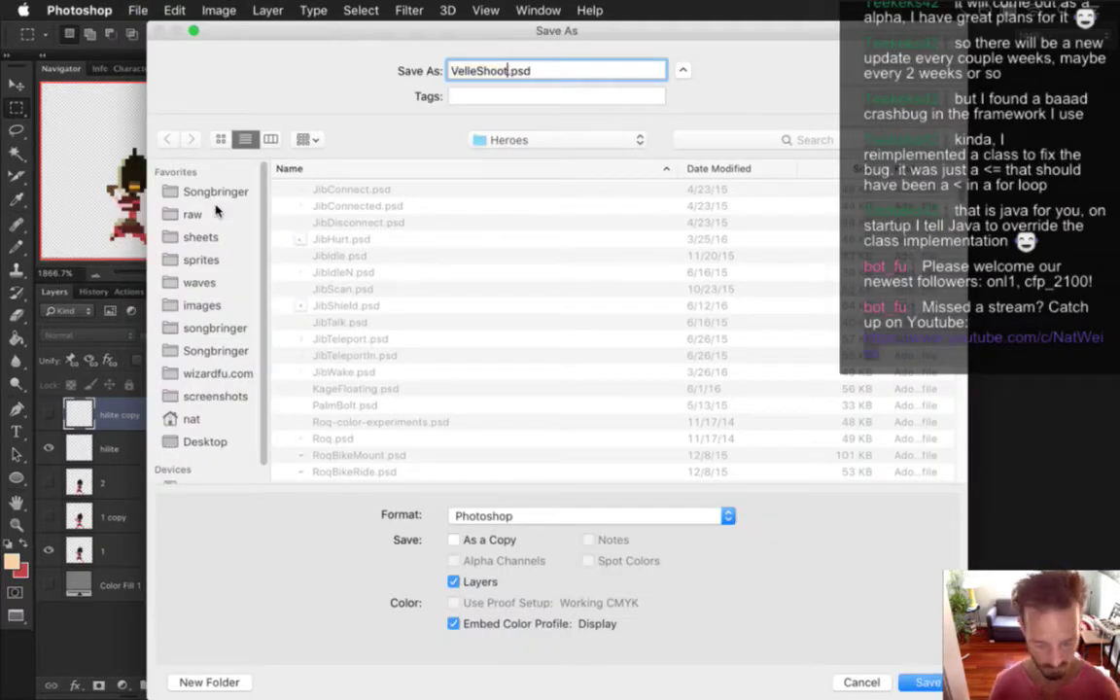
text(N)
key(Return)
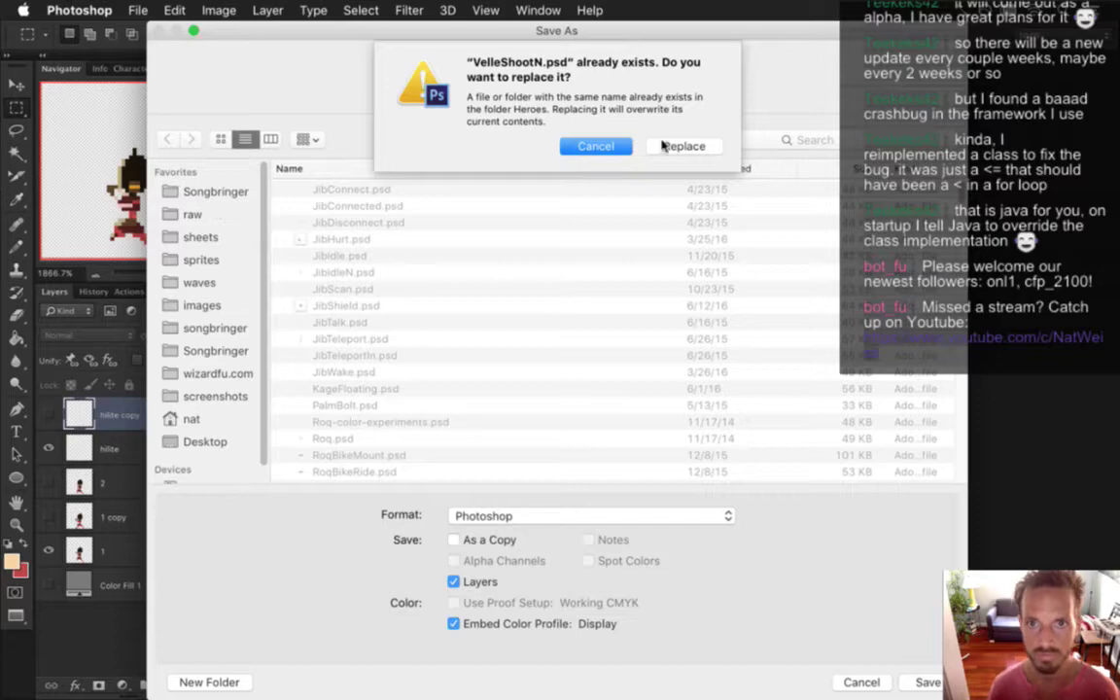
click(664, 146)
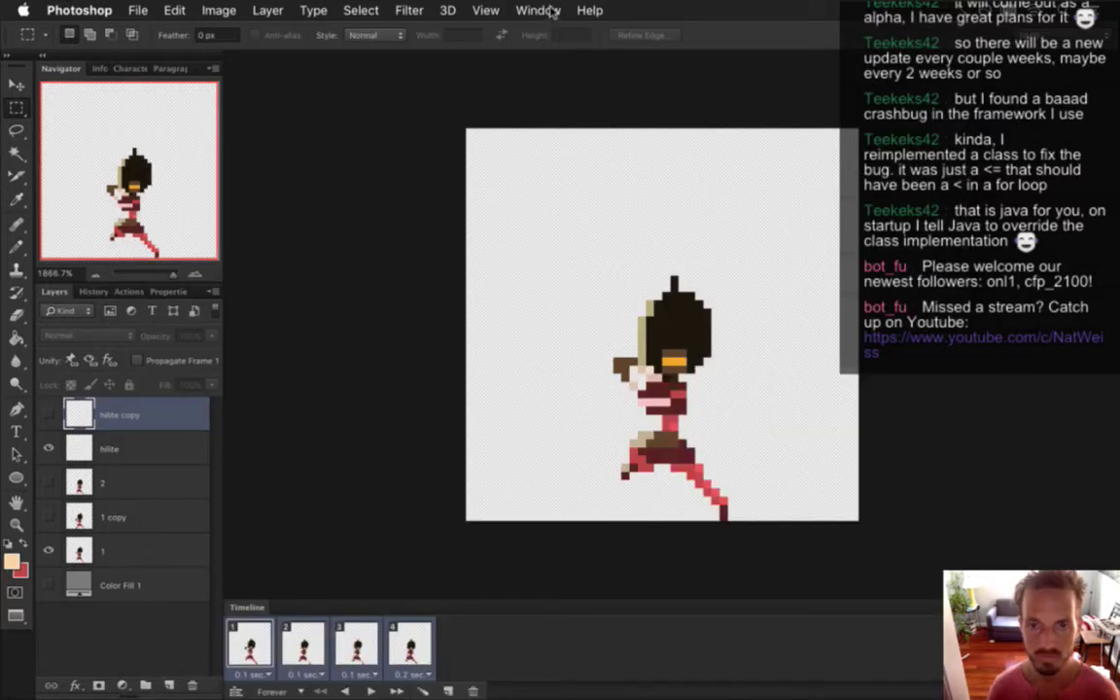
Bring VelleChargeN.psd to the front and show its grey Color Fill 1 background layer across all animation frames
click(540, 9)
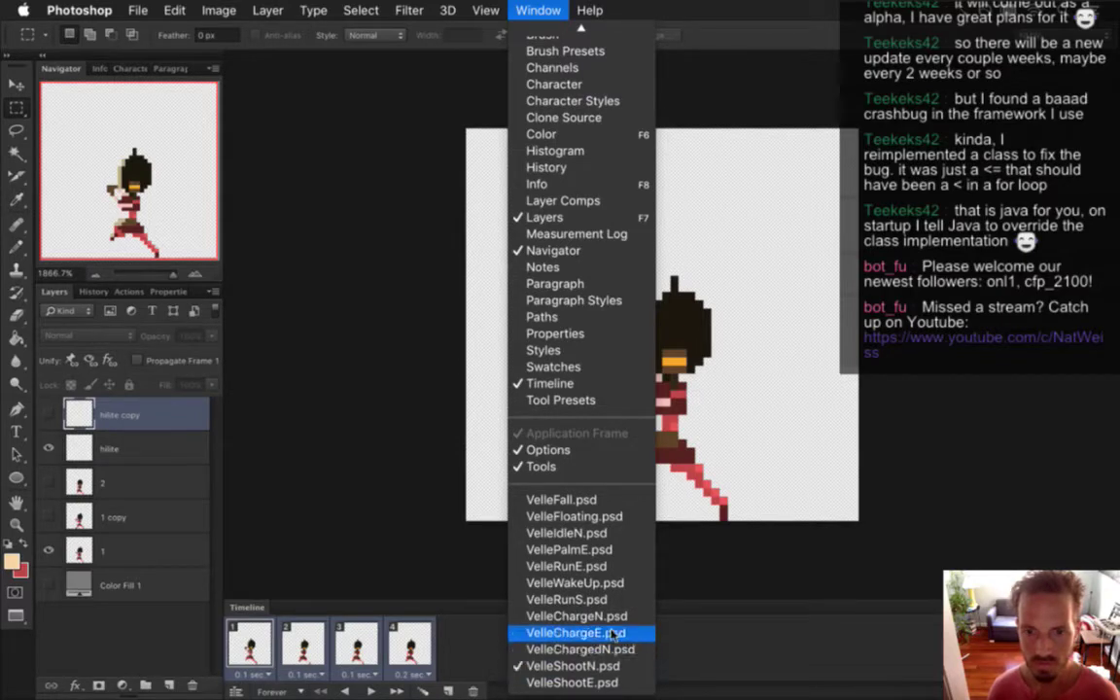
click(612, 616)
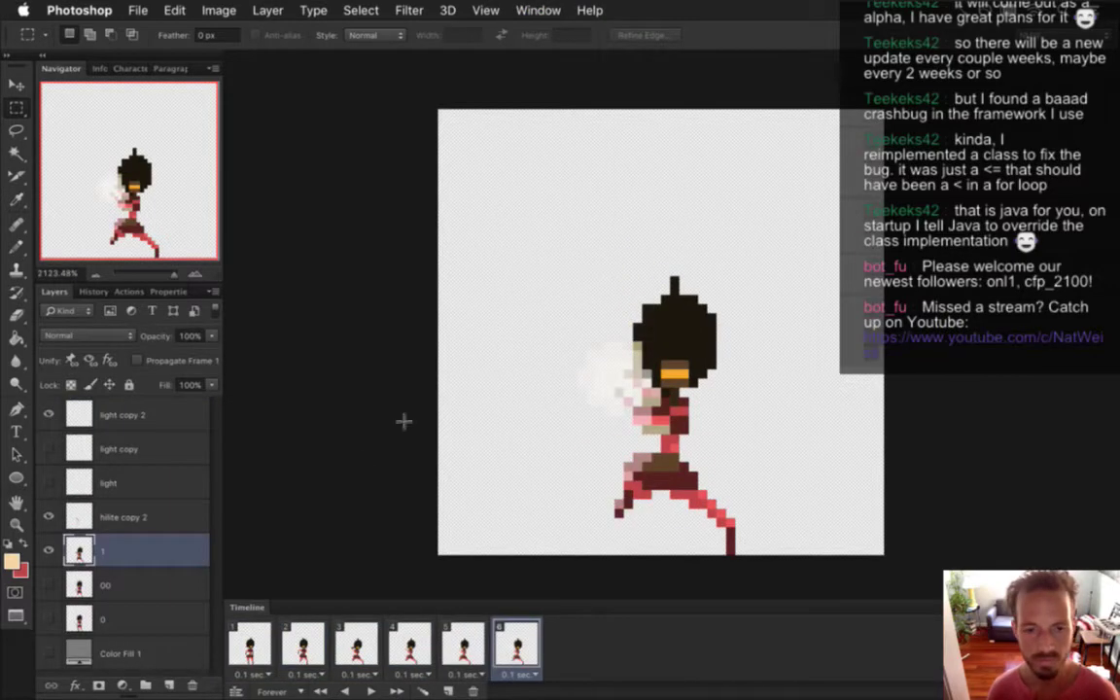
click(49, 653)
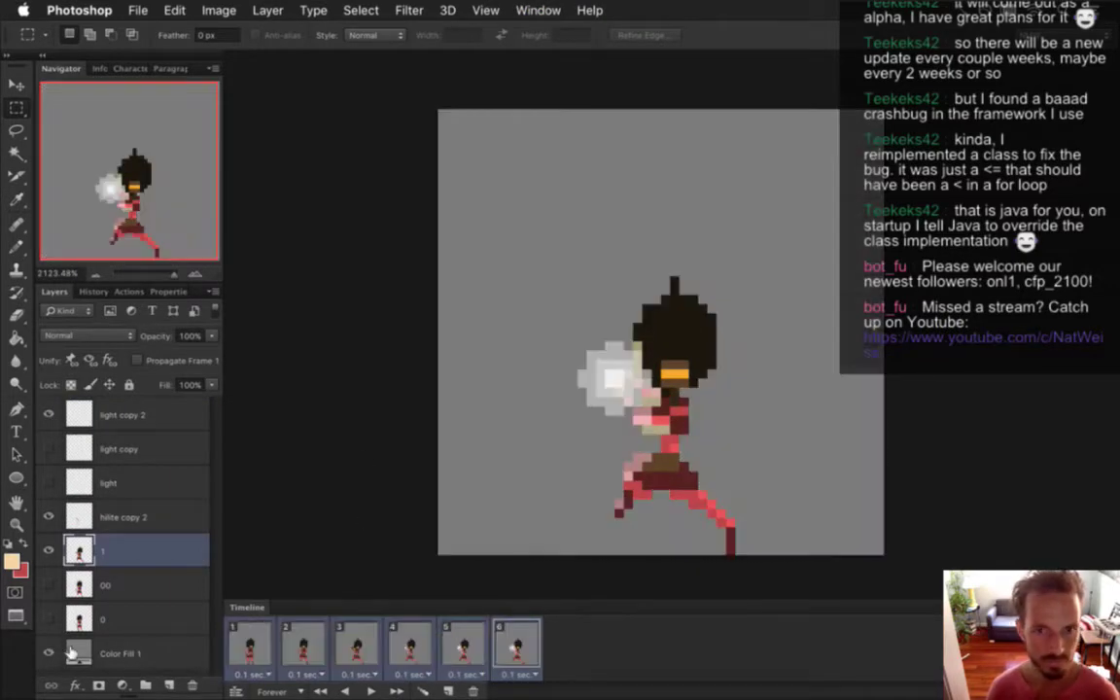
In frame 1, paint over the face and orange visor on layer 0 with the sampled dark hair colour
click(270, 644)
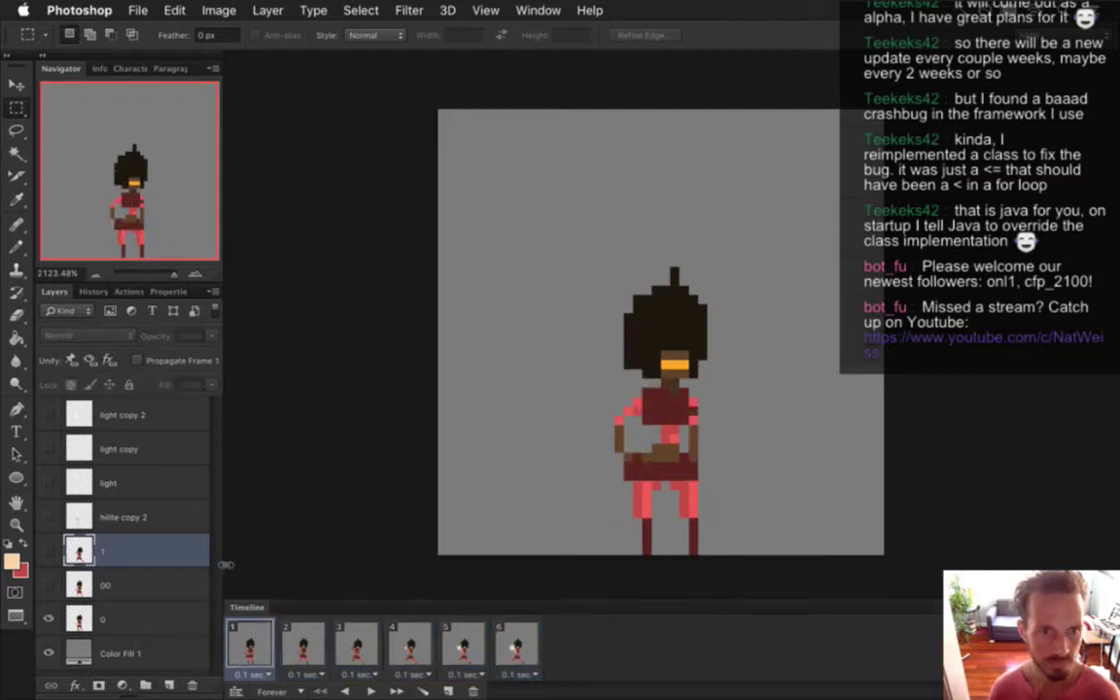
click(112, 619)
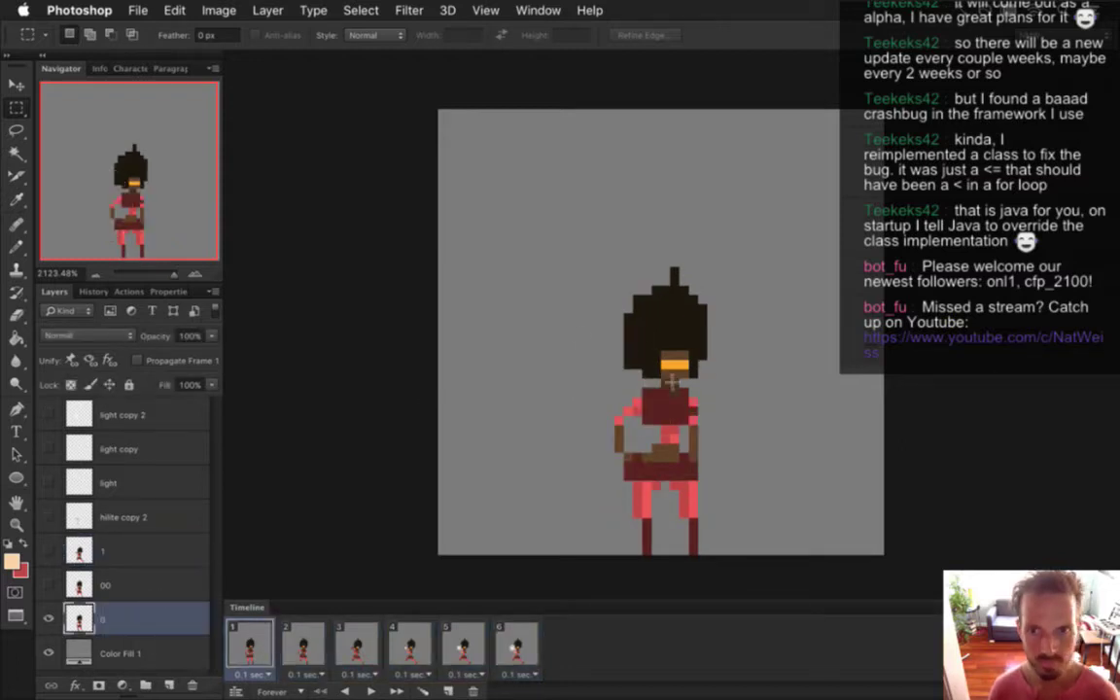
key(i)
click(667, 347)
key(b)
mouse_move(666, 356)
mouse_down()
mouse_move(684, 365)
mouse_move(667, 375)
mouse_move(684, 375)
mouse_up()
Recolour the dark pixel on the frame 1 figure's straight arm with sampled sleeve pink, and sample dark red from the outfit
key(i)
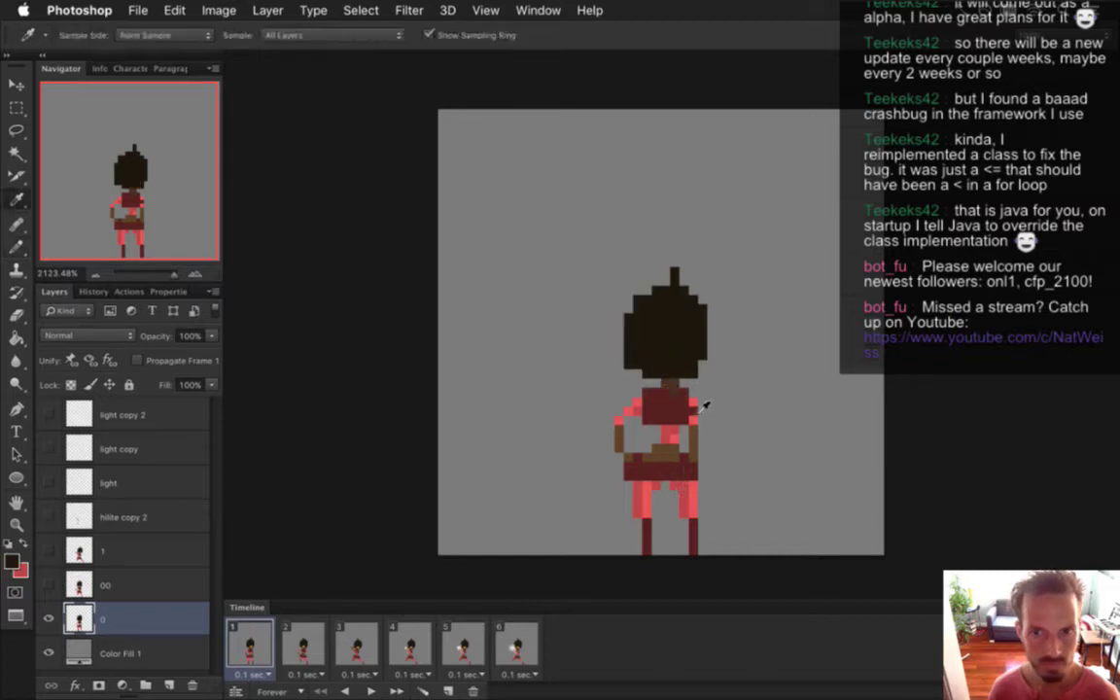
click(700, 412)
key(b)
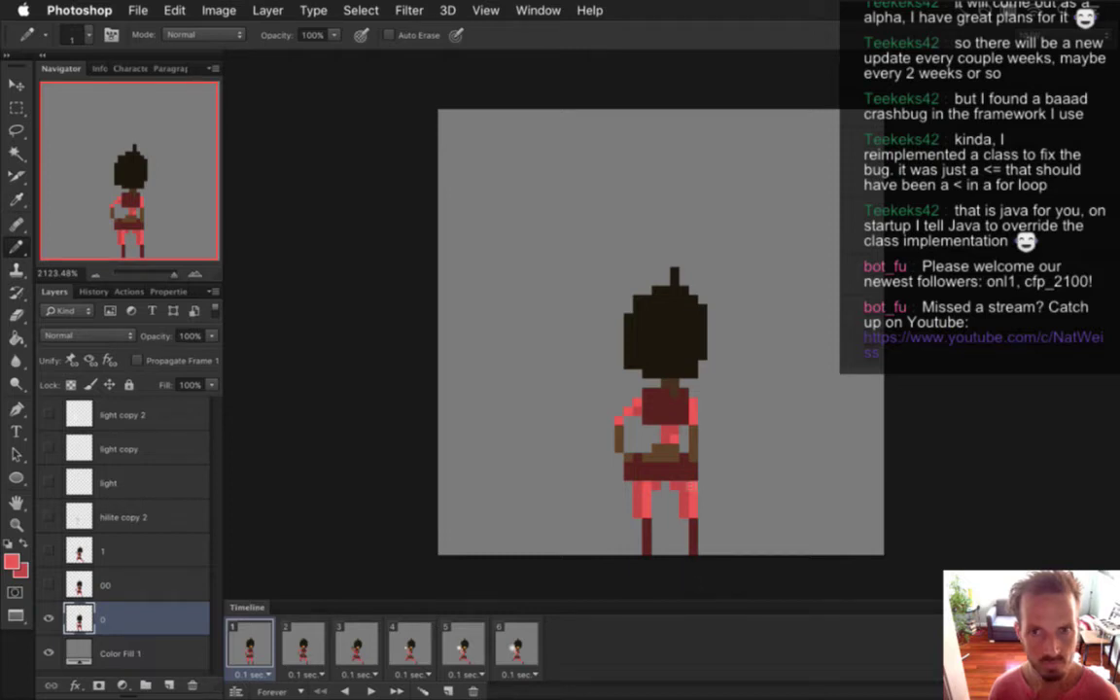
key(i)
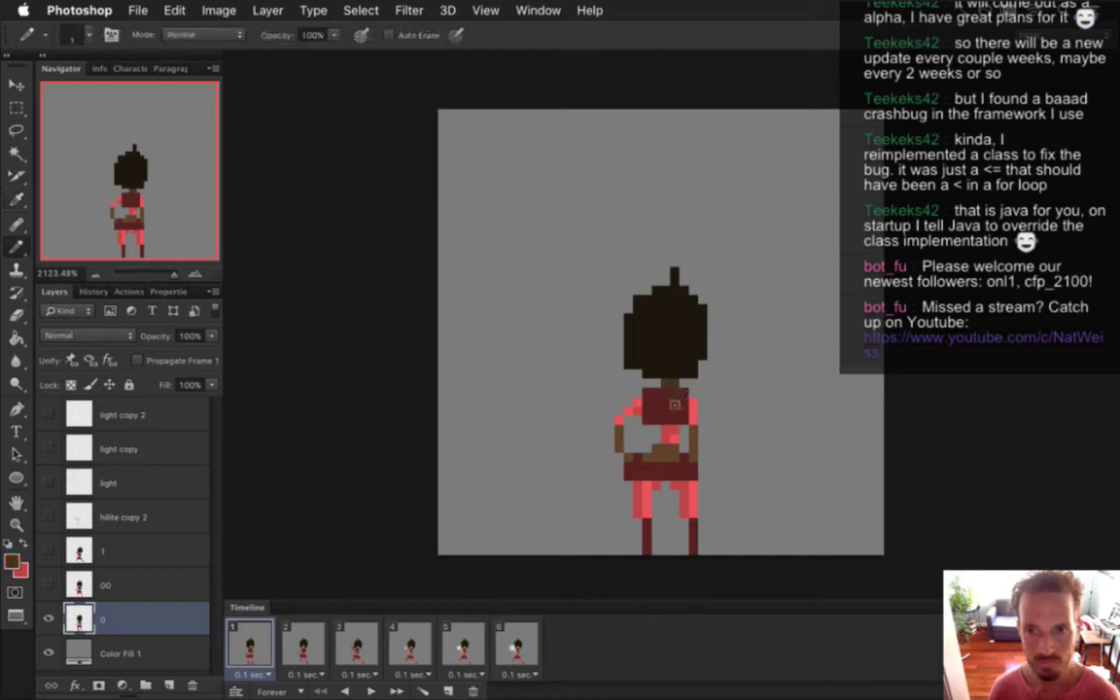
click(683, 428)
key(b)
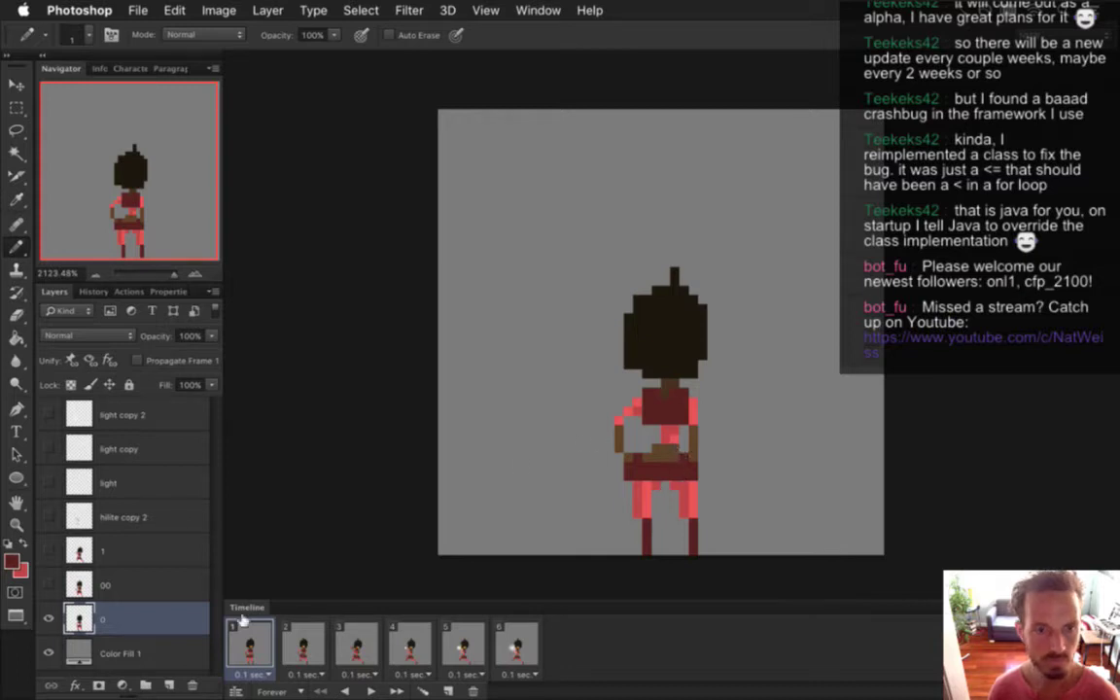
Step through animation frames 2 to 6 to compare the charge poses still facing south, returning to frame 2
click(304, 640)
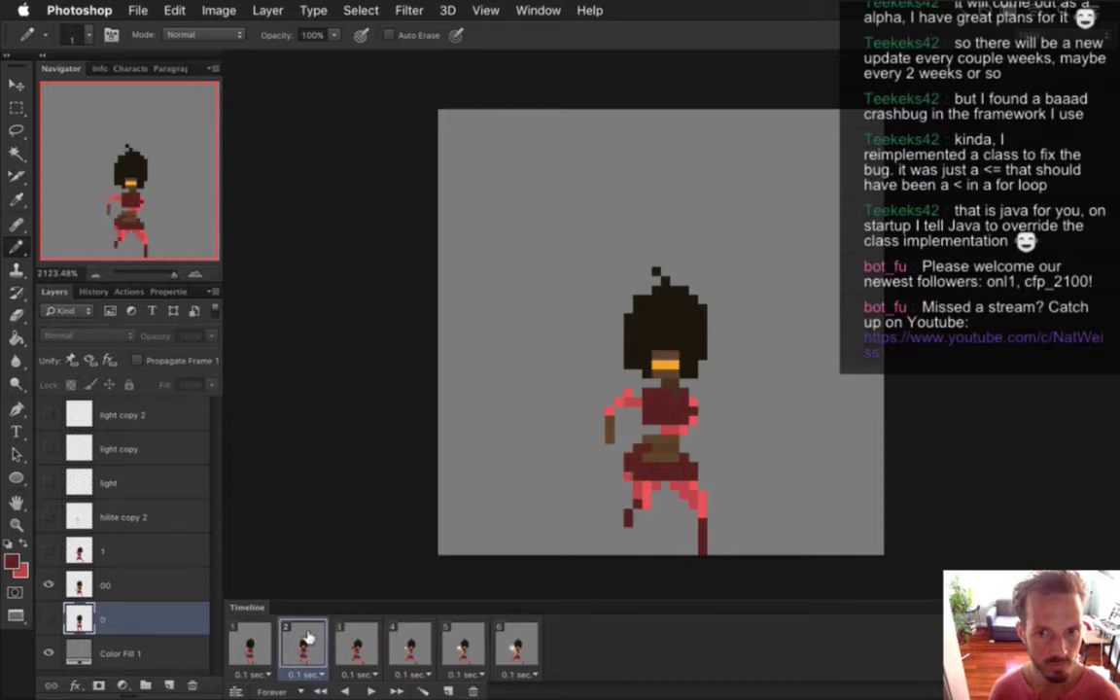
click(356, 641)
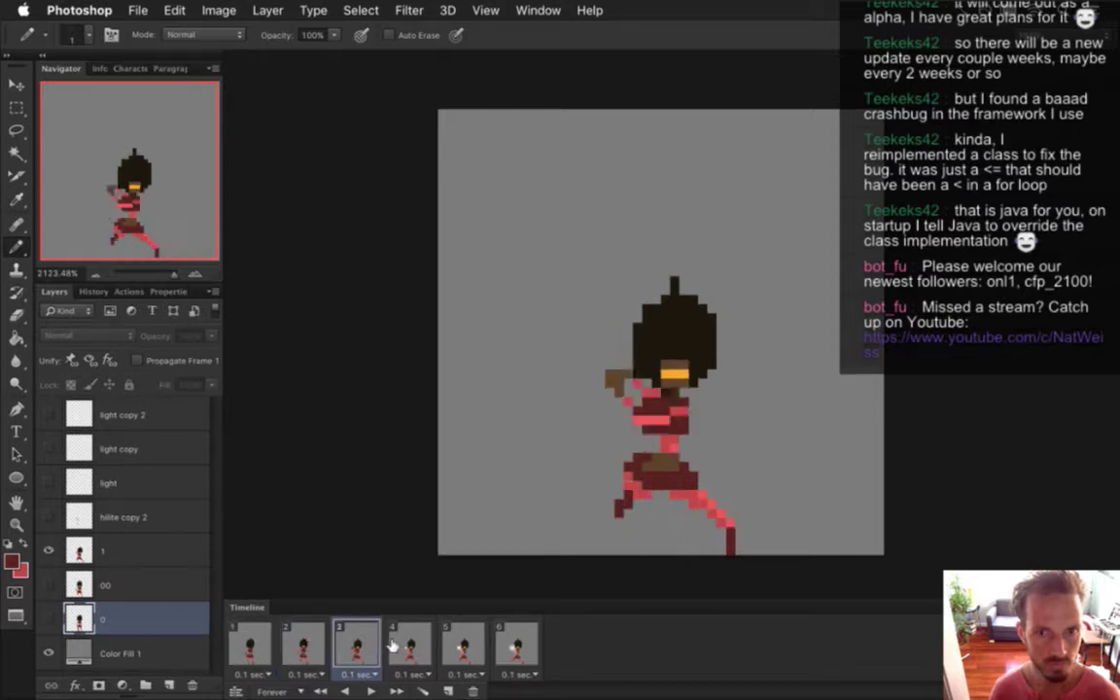
click(409, 642)
click(468, 638)
click(519, 640)
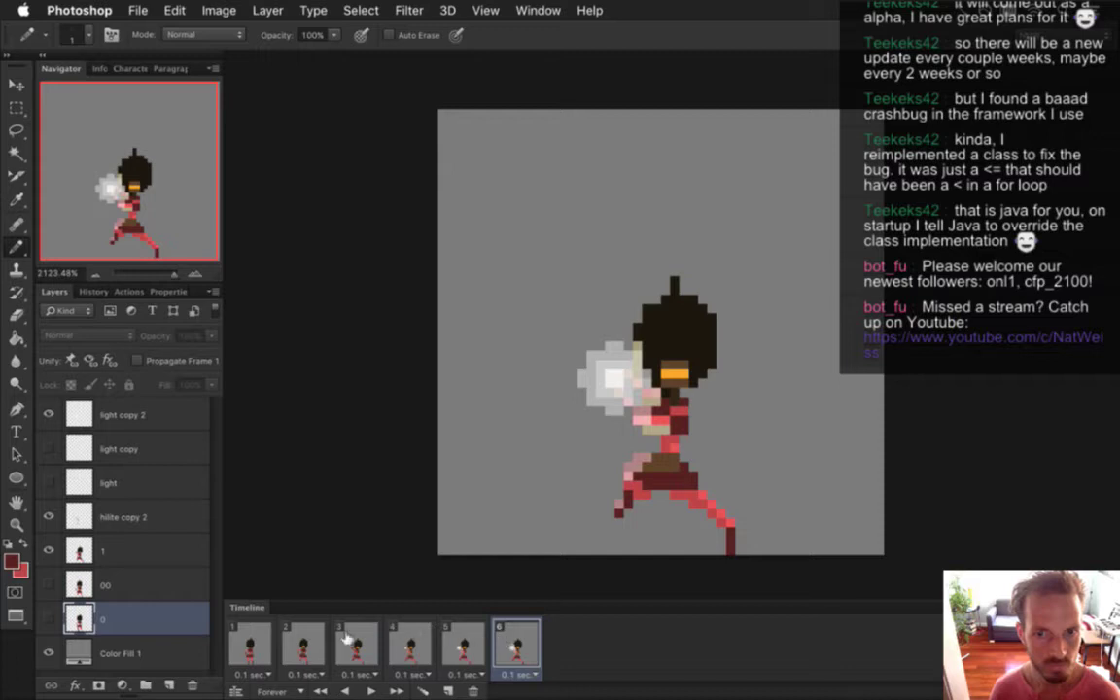
click(313, 638)
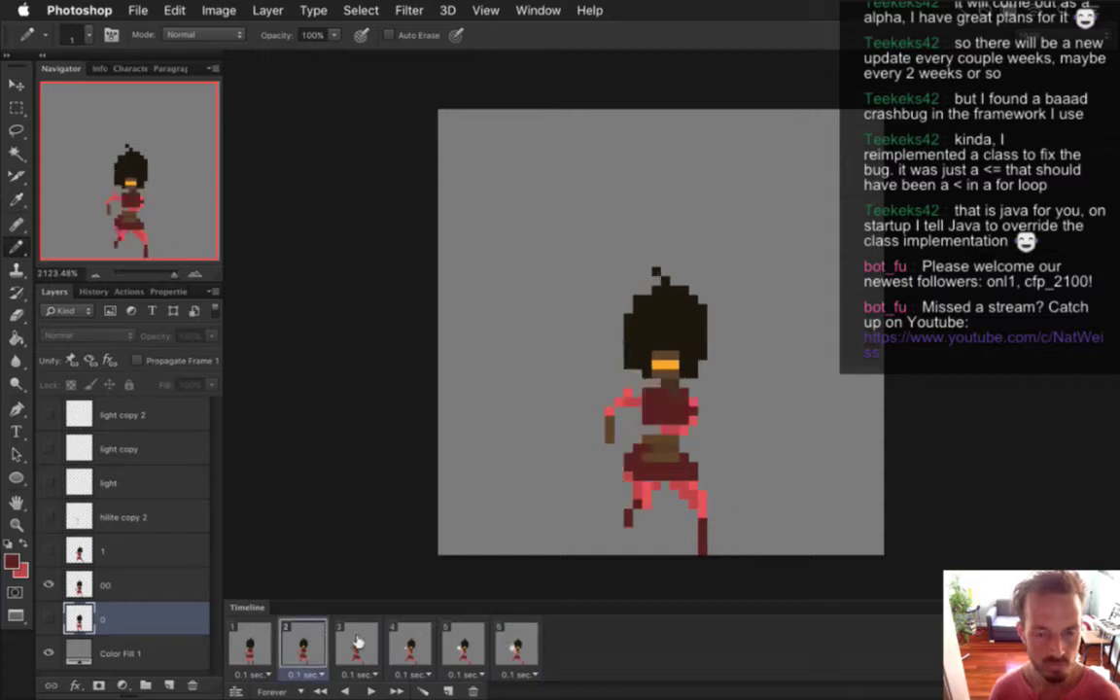
click(416, 642)
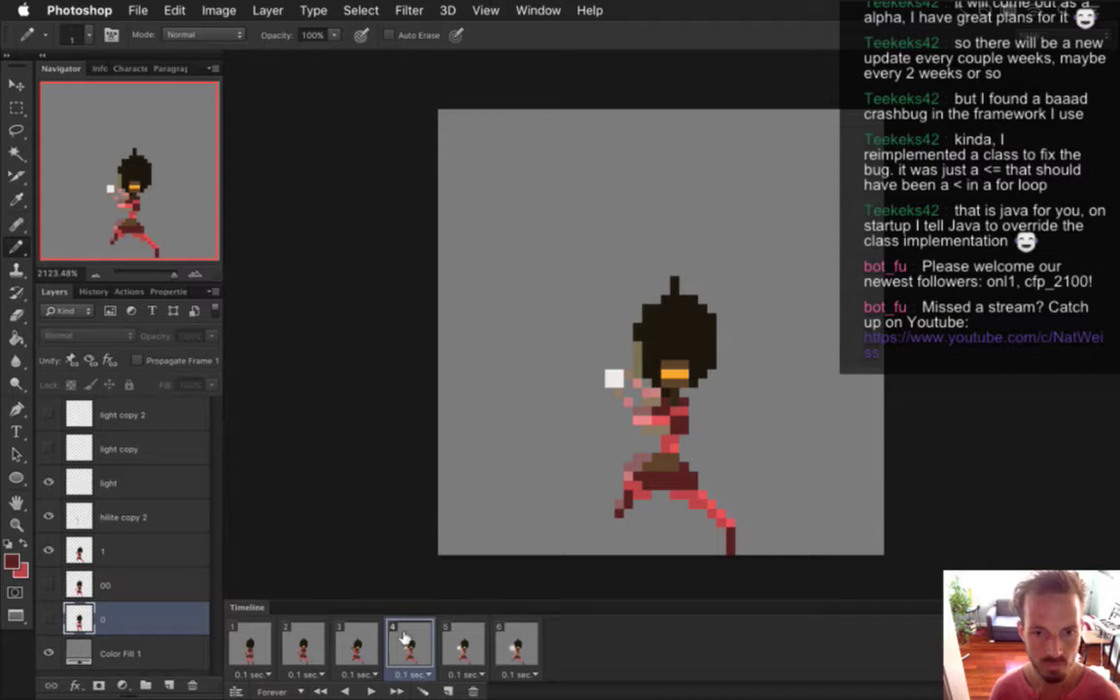
click(307, 647)
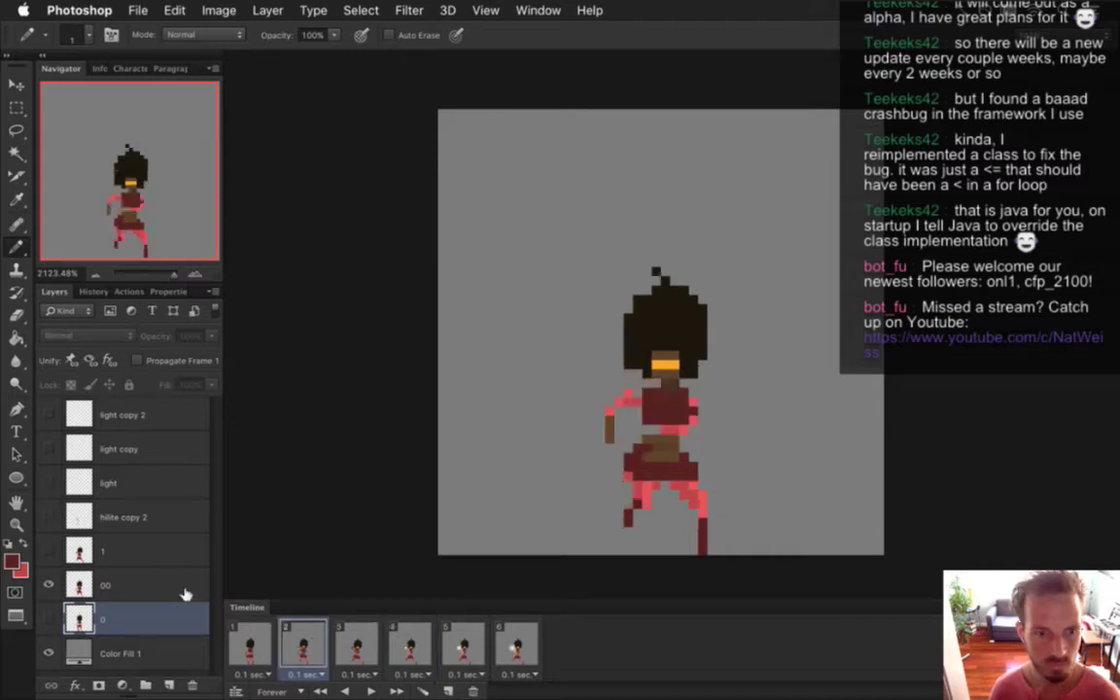
Flip layer 00 horizontally in frame 2 and nudge it one pixel right, checking its alignment against frame 1
click(131, 580)
key(v)
key(ctrl+t)
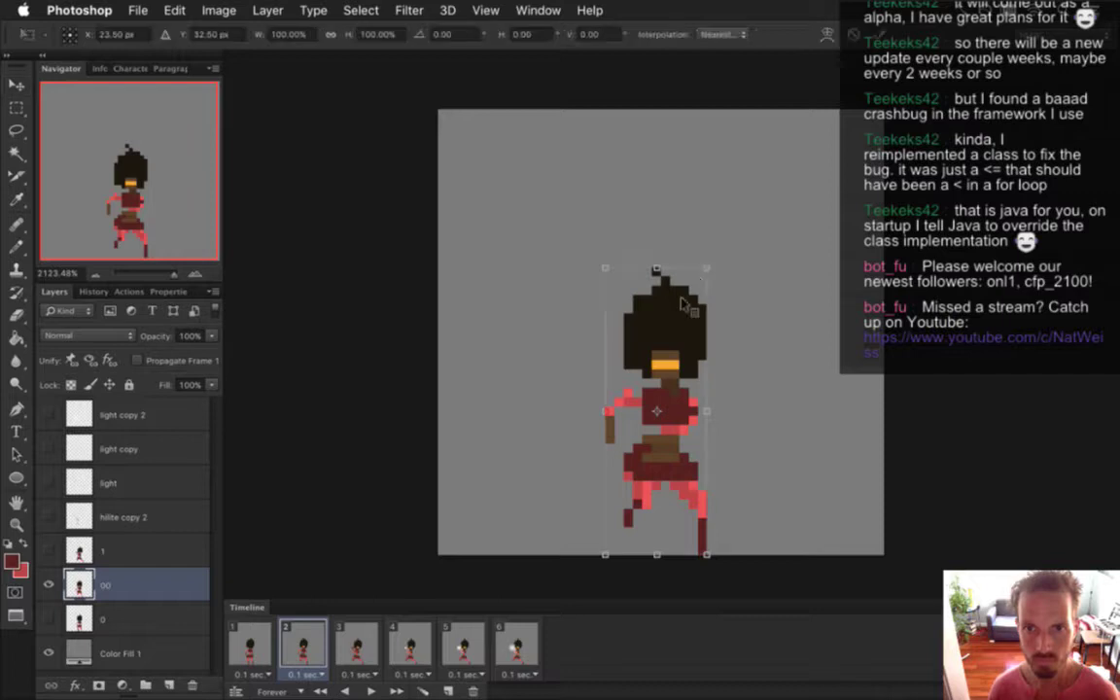
right_click(680, 303)
click(757, 534)
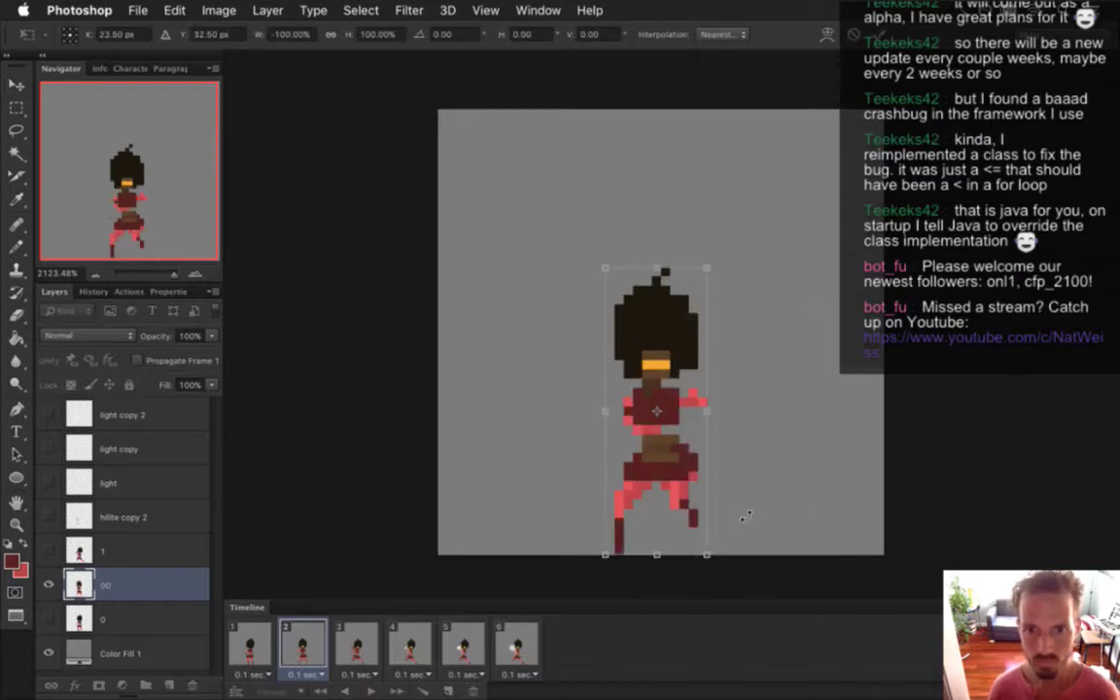
key(Return)
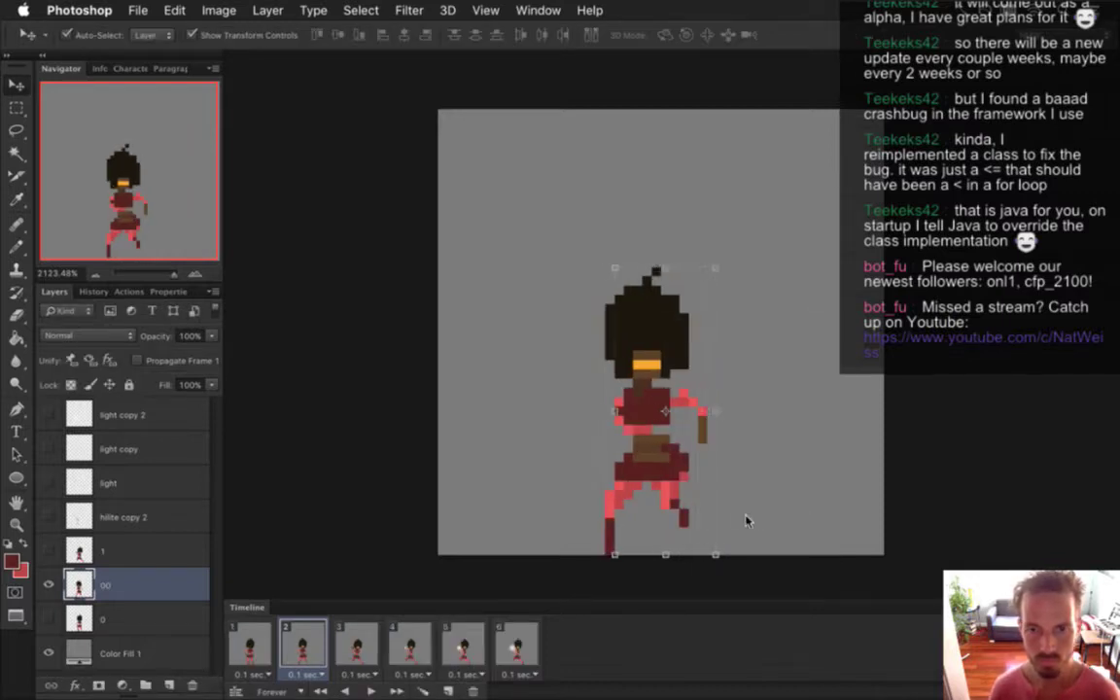
key(Right)
key(m)
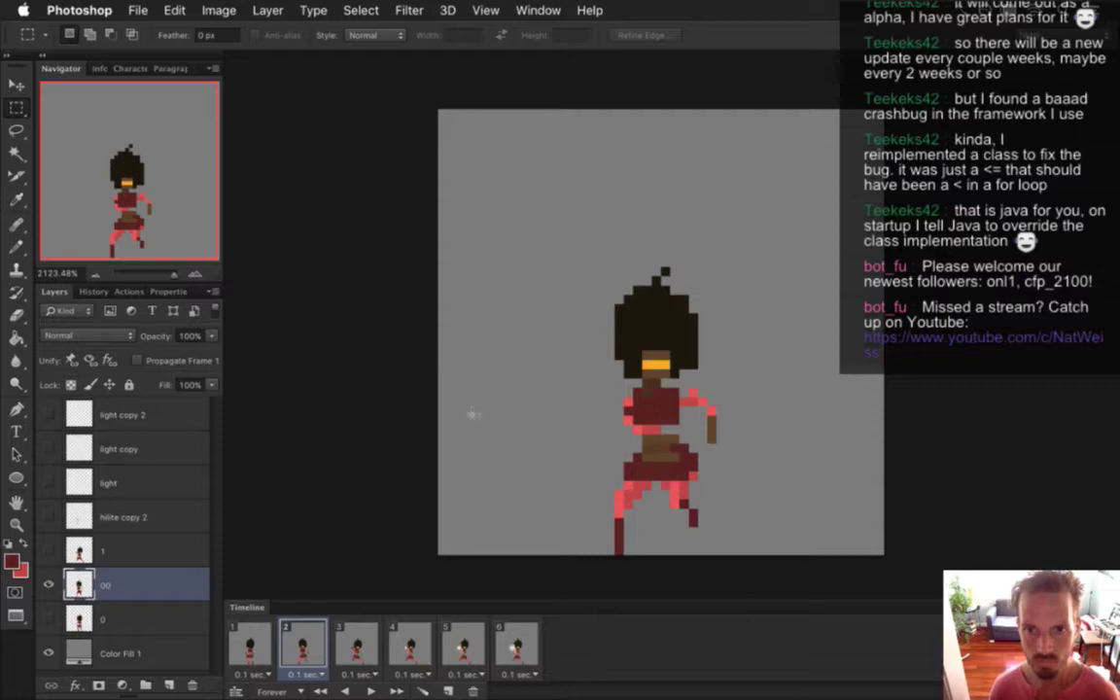
click(265, 651)
click(292, 651)
click(262, 650)
click(299, 648)
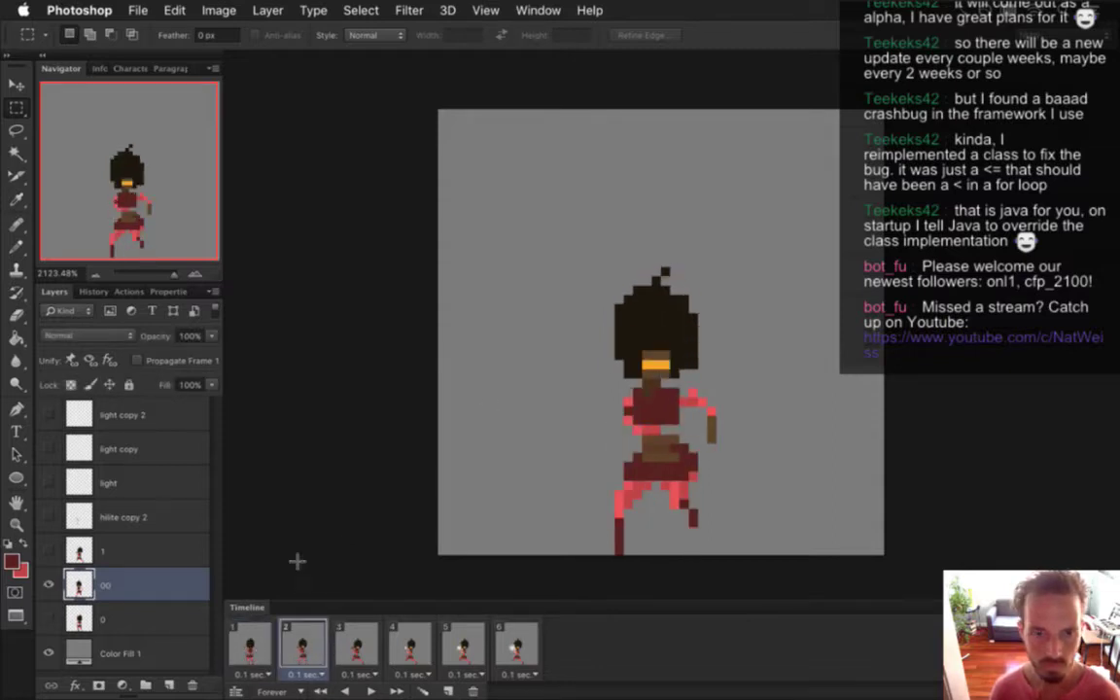
In frame 2, paint over the face and orange visor on layer 00 with the sampled dark hair colour
key(i)
click(642, 336)
key(b)
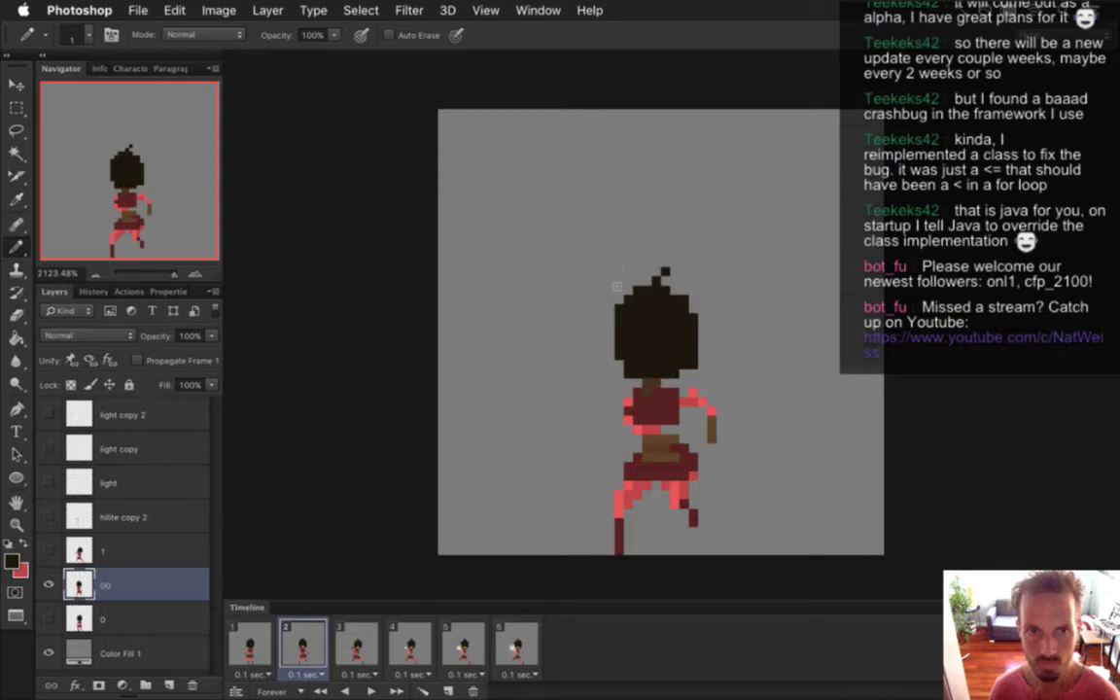
Paint the frame 2 figure's bare waist with pink sampled from frame 1 and touch up the arm beside the torso in lighter pink
key(i)
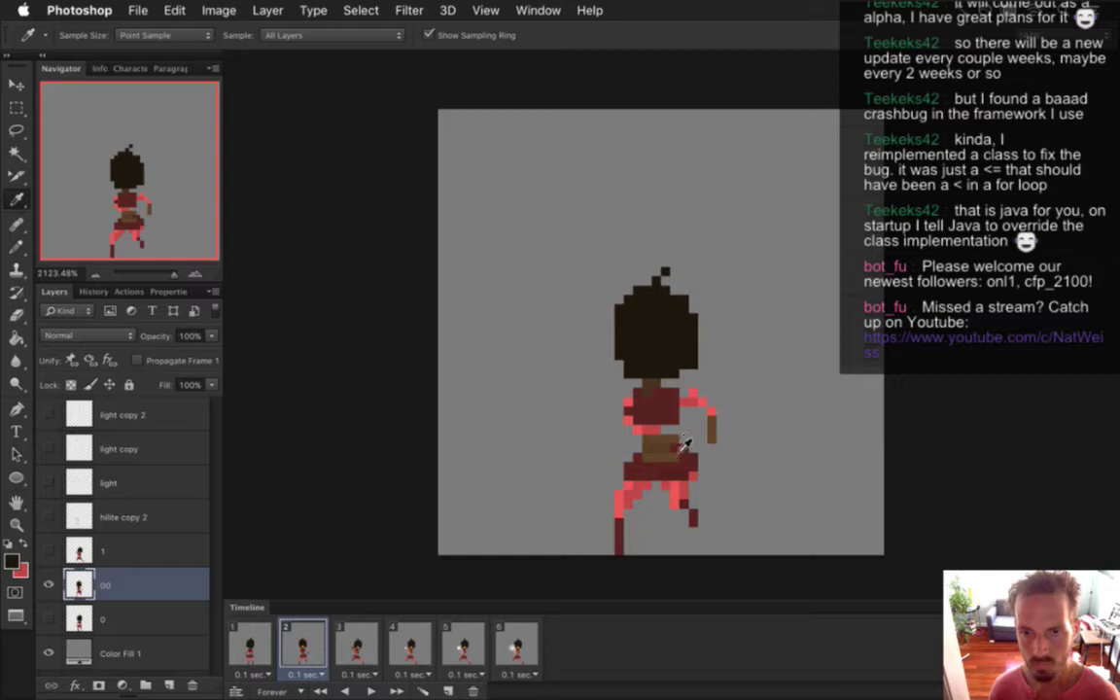
click(261, 643)
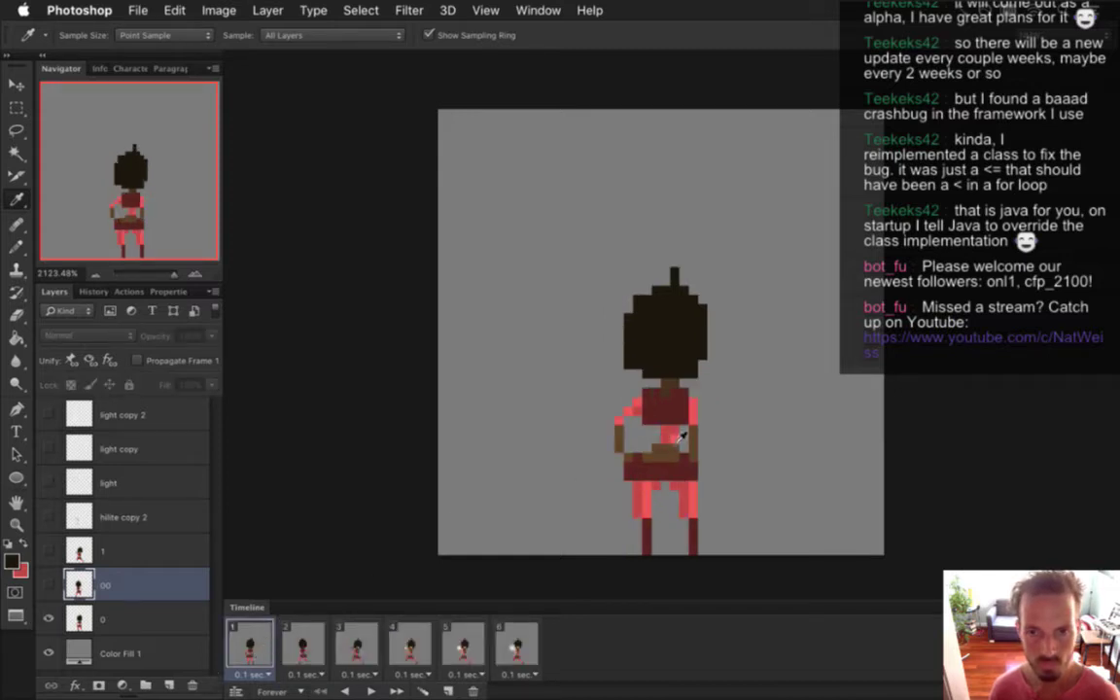
click(627, 408)
click(304, 637)
key(b)
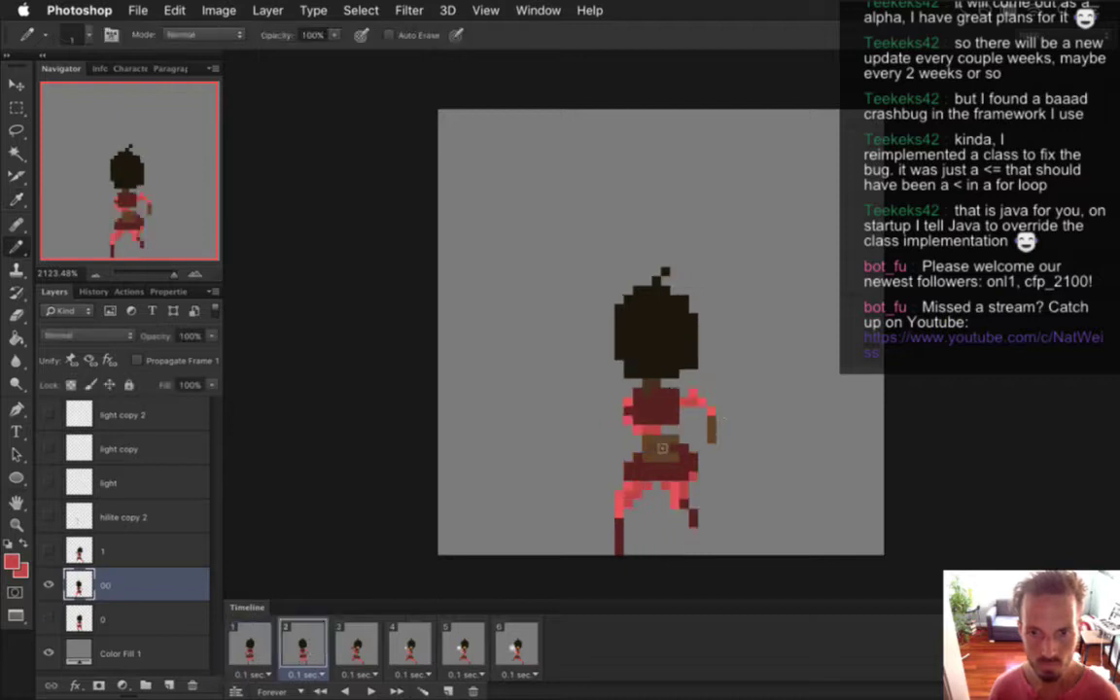
key(e)
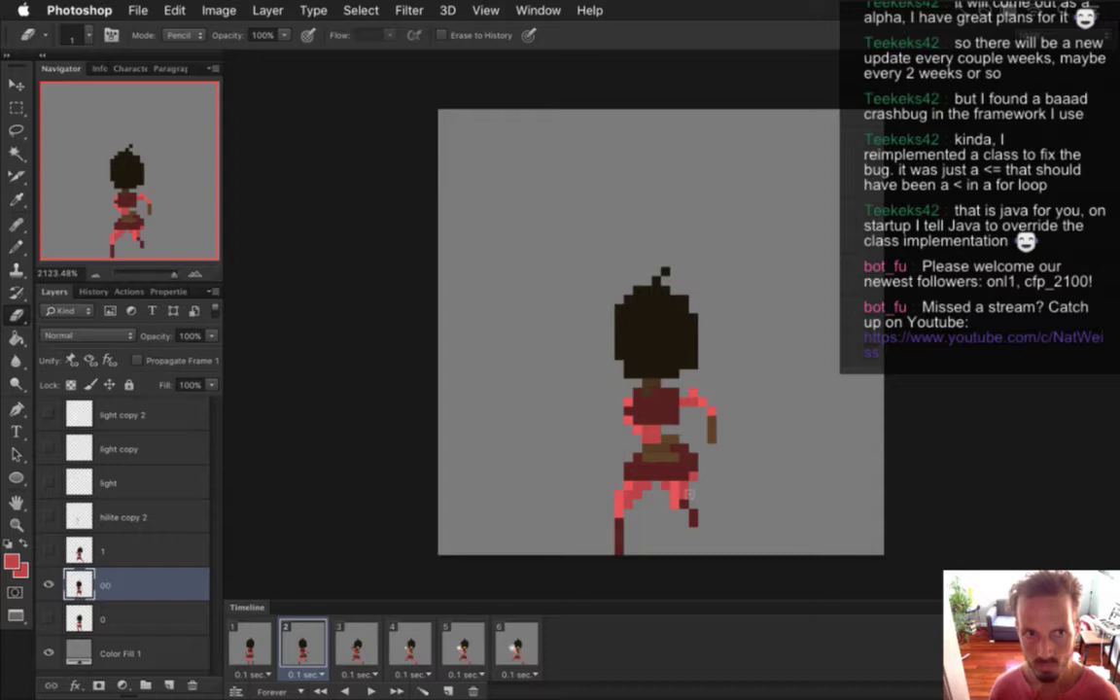
key(i)
key(b)
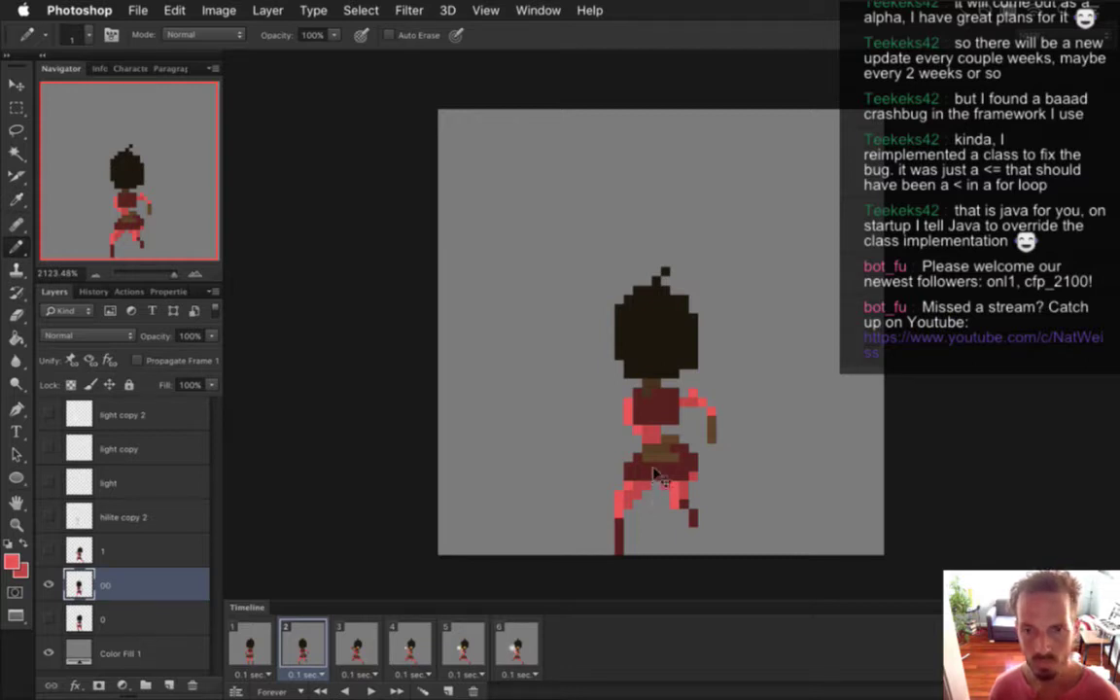
Reshade the frame 2 belt with sampled belt and neck browns, sample the leg pink, and compare the pose with frames 1 and 3
click(250, 645)
click(302, 645)
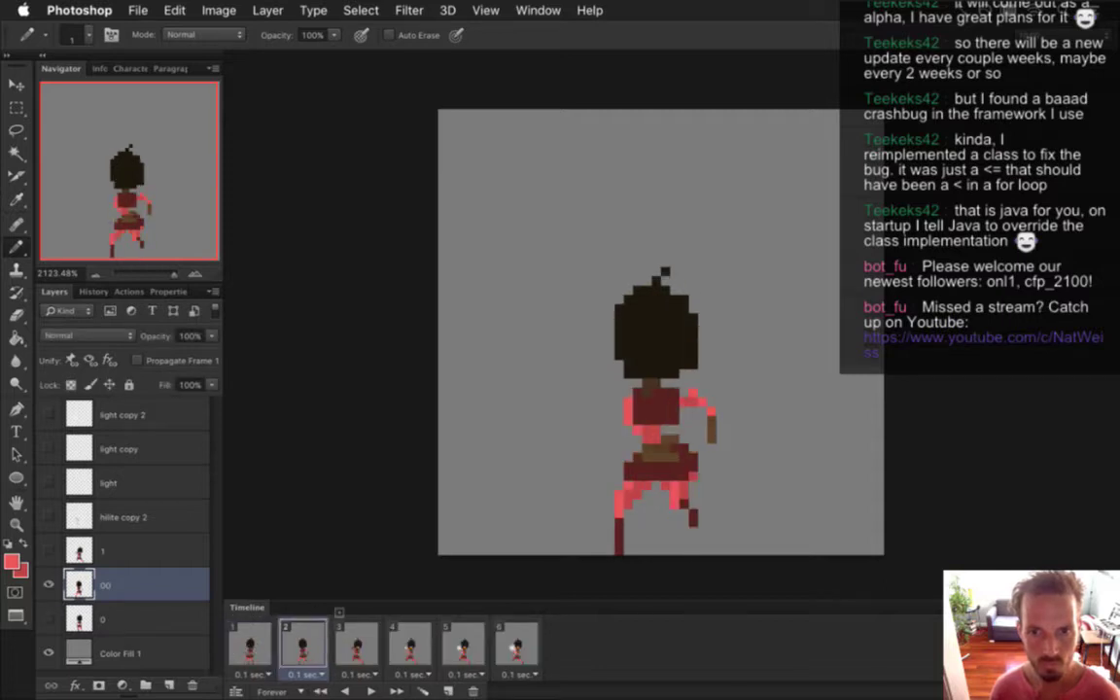
alt+click(657, 455)
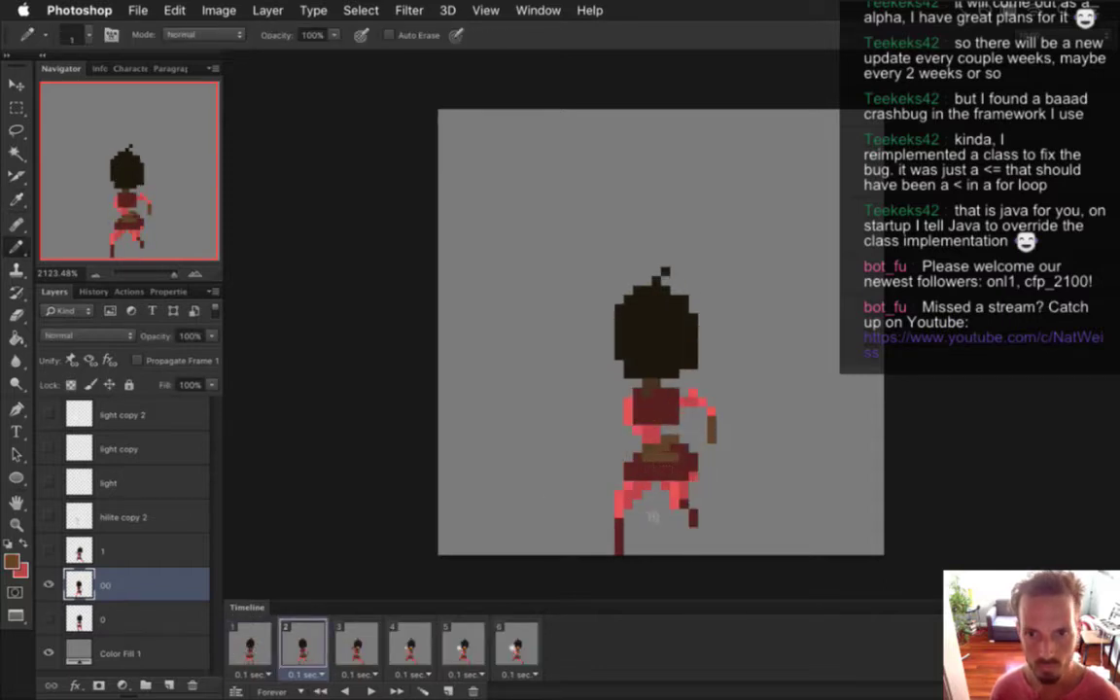
alt+click(653, 387)
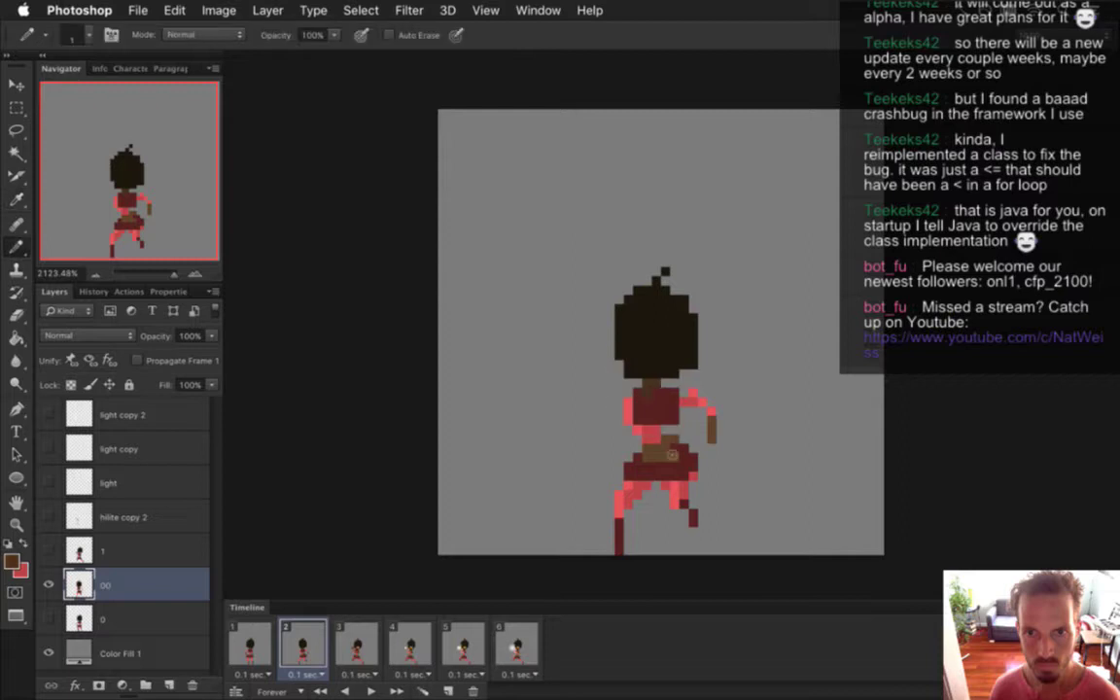
drag(675, 439, 665, 439)
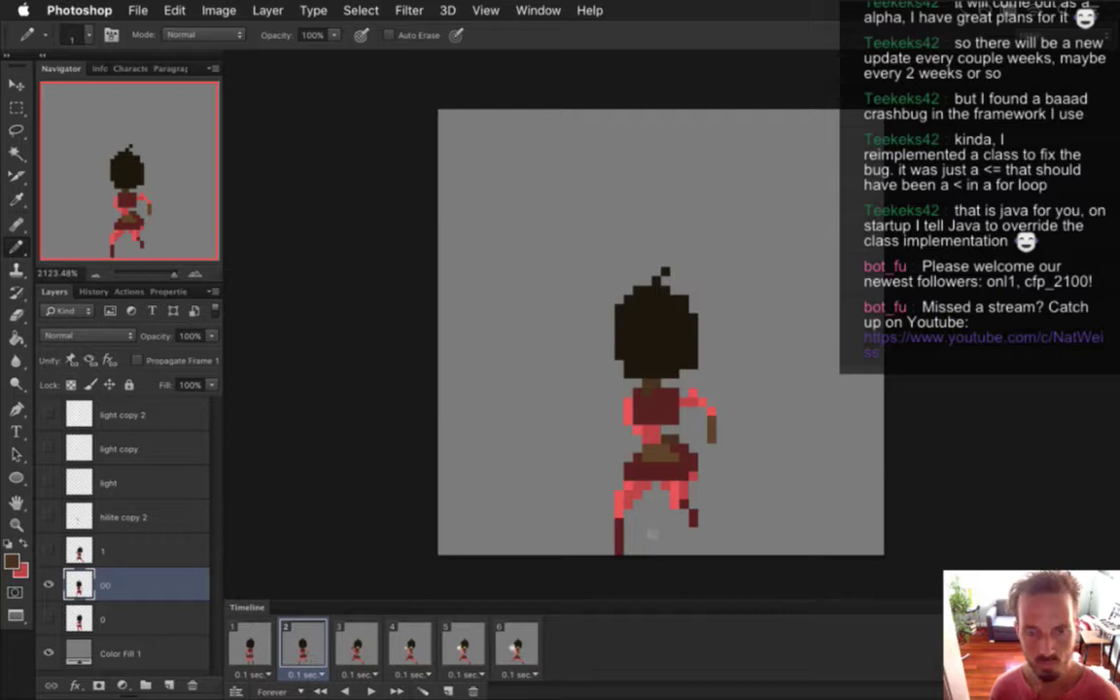
key(alt)
alt+click(649, 489)
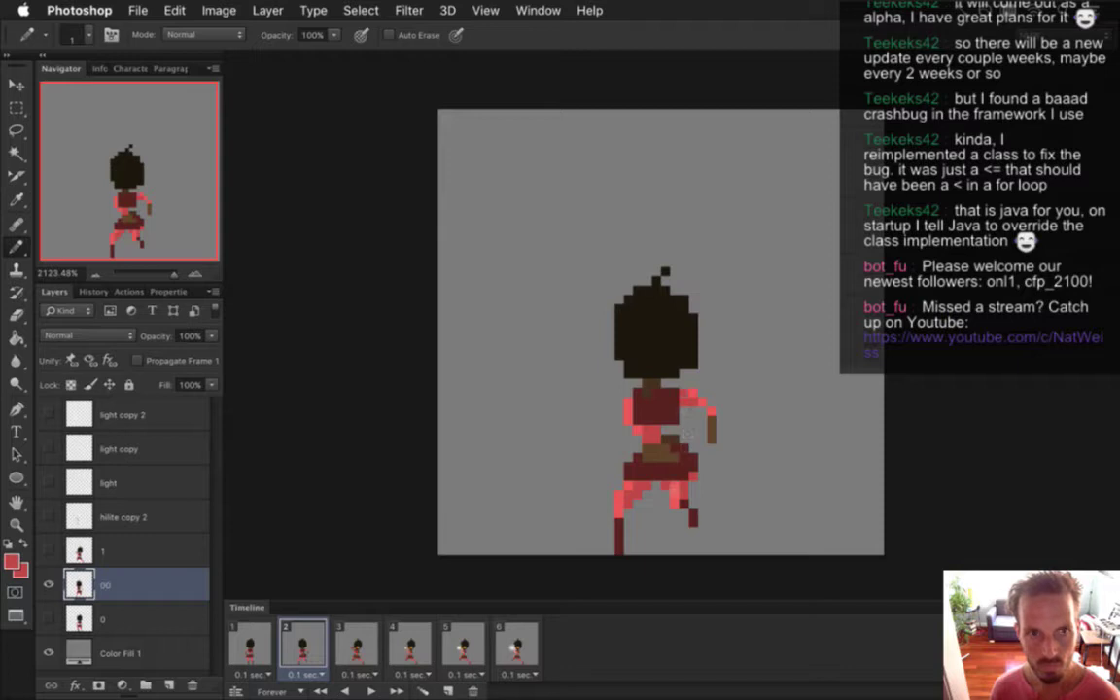
click(248, 644)
click(350, 645)
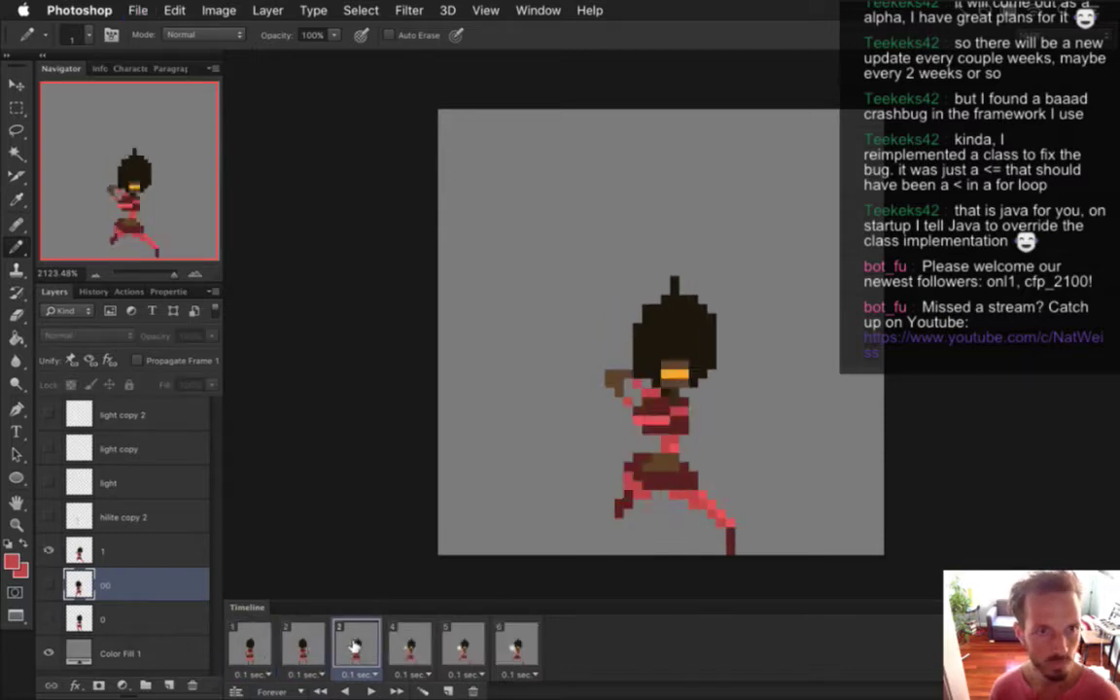
click(251, 646)
click(301, 647)
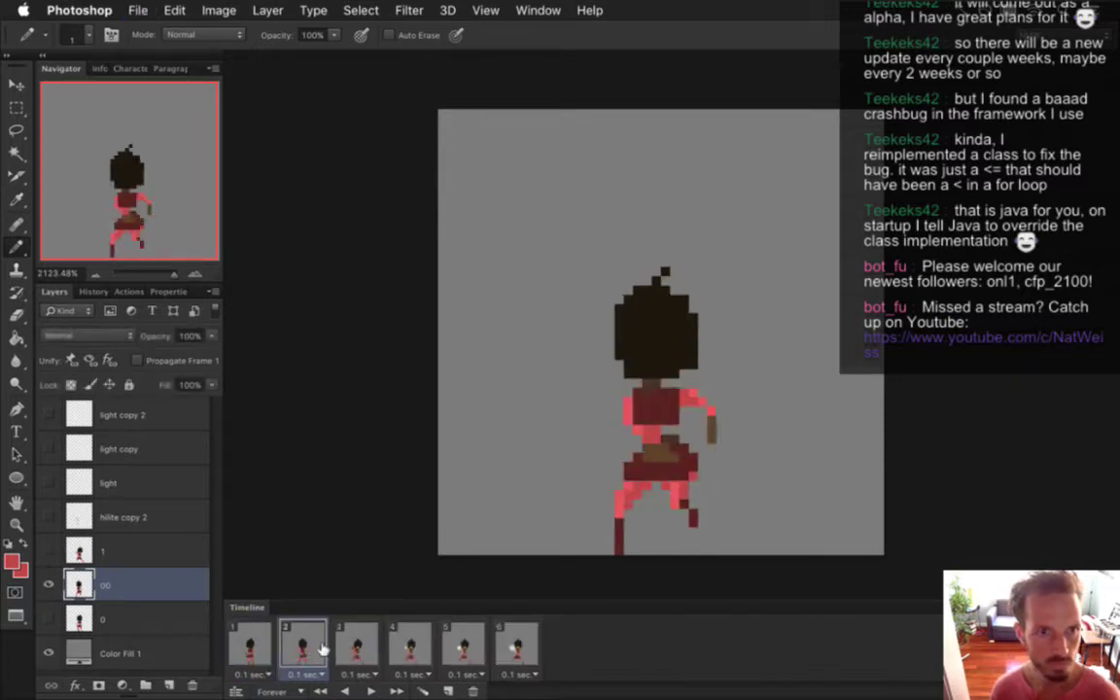
Flip layer 1 horizontally in frame 3 and check its alignment by switching between frames 2 and 3
click(345, 650)
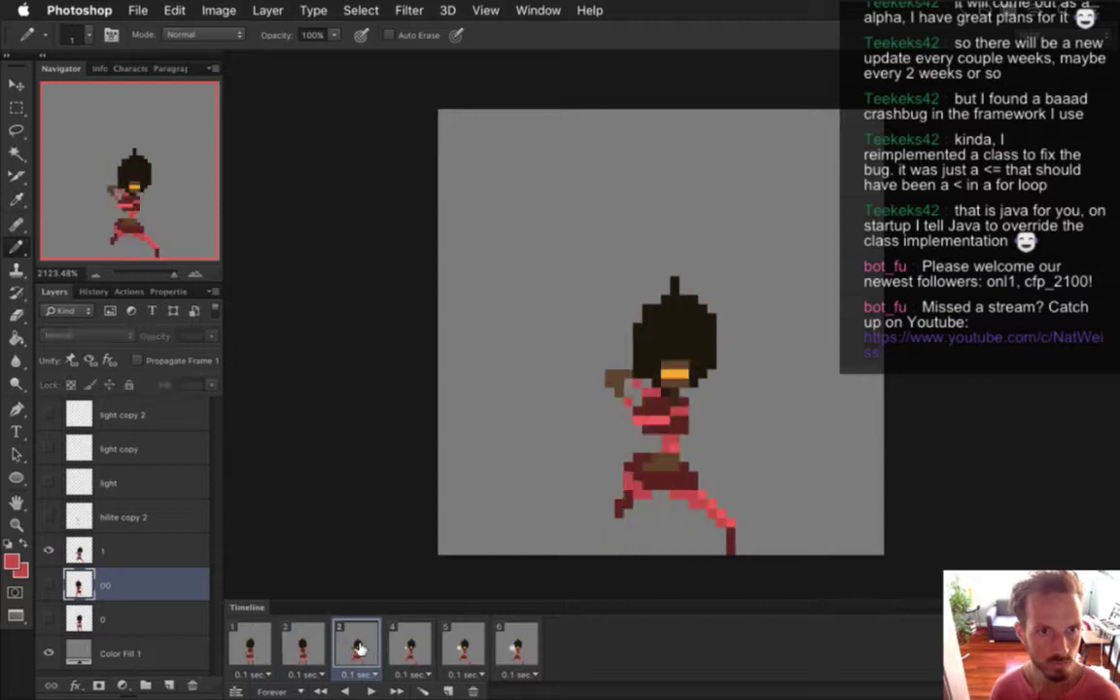
click(97, 540)
key(ctrl+t)
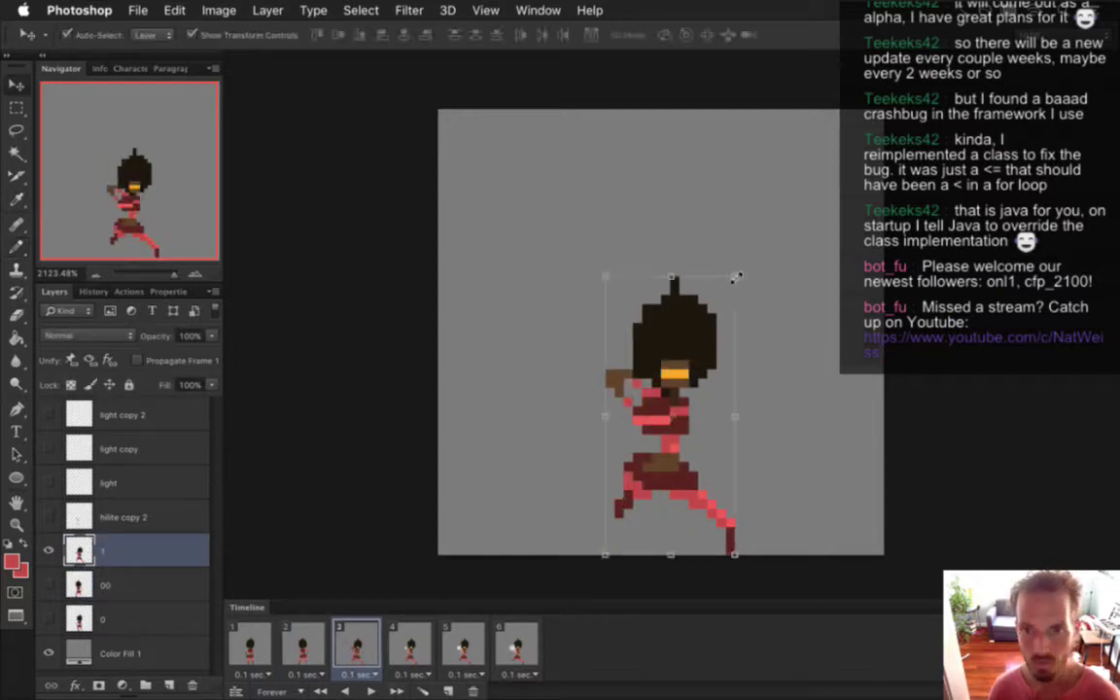
right_click(705, 335)
click(729, 560)
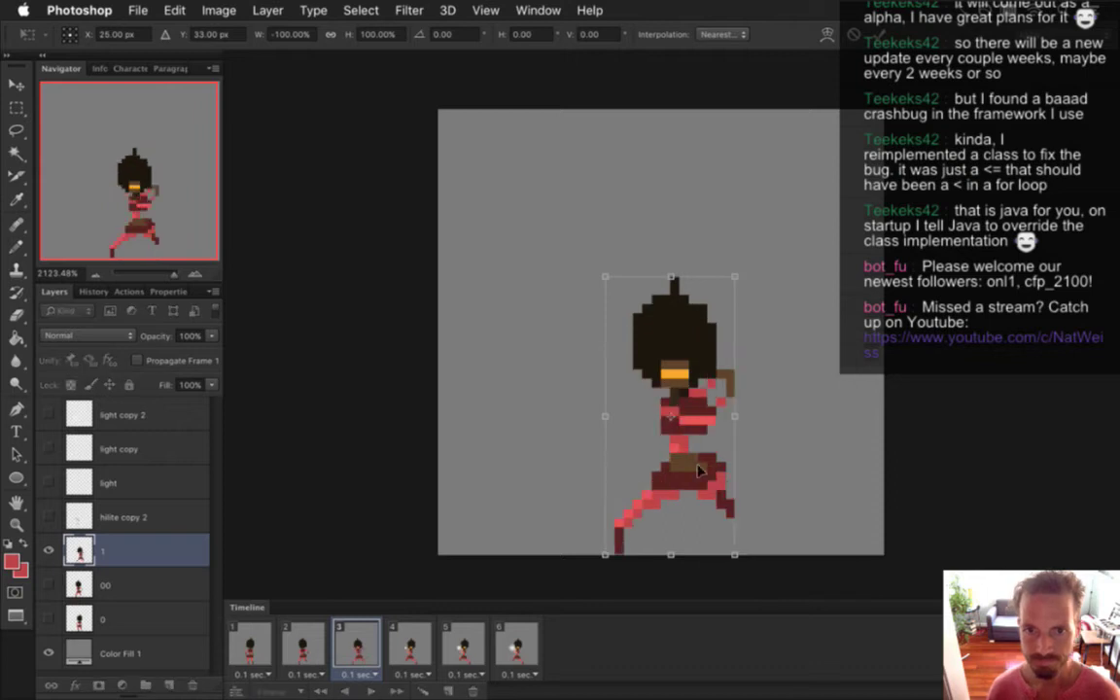
key(Return)
click(302, 637)
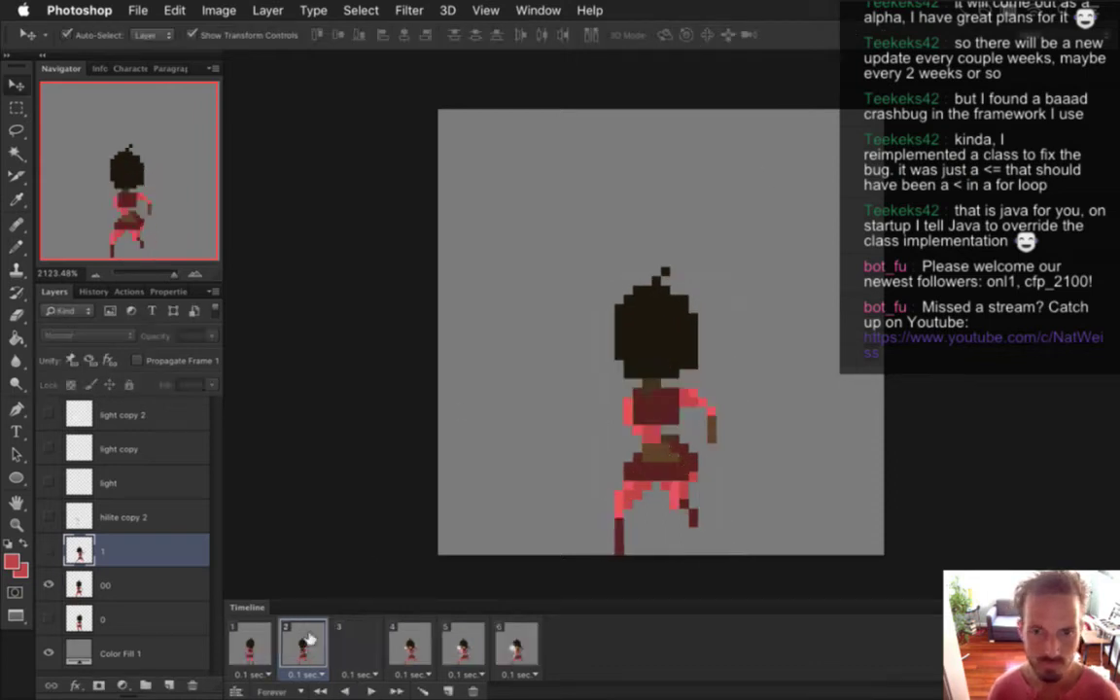
click(356, 641)
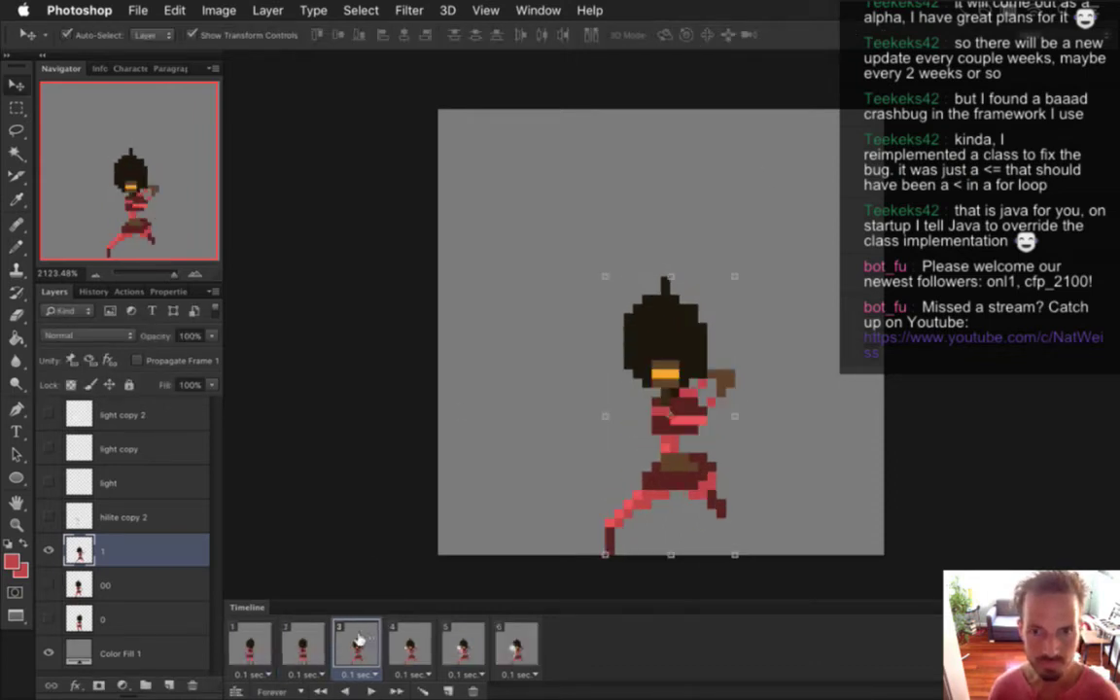
click(327, 642)
click(356, 646)
click(302, 644)
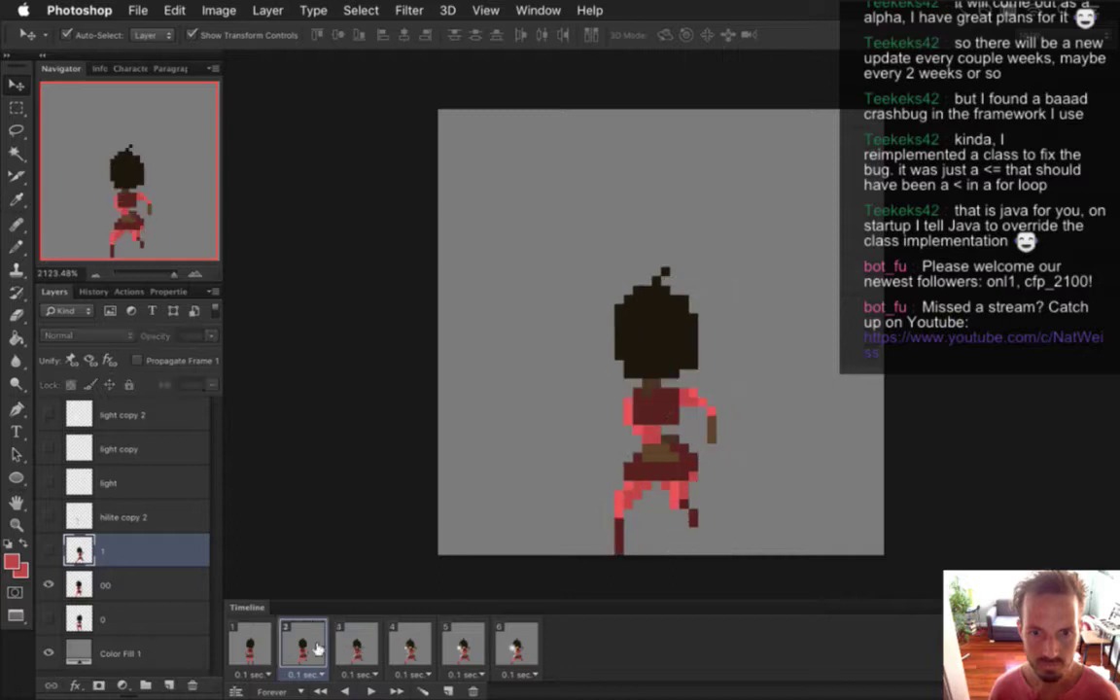
click(357, 651)
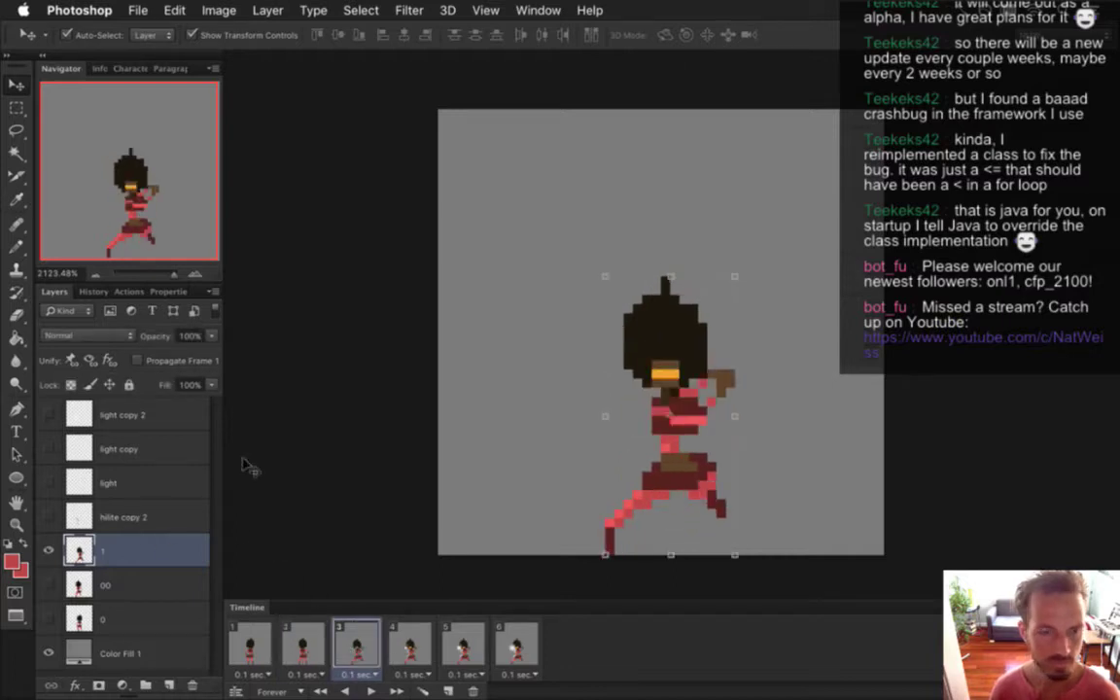
In frame 3, paint over the face and orange visor on layer 1 with the sampled dark hair colour
click(16, 107)
key(b)
alt+click(650, 350)
drag(657, 366, 673, 383)
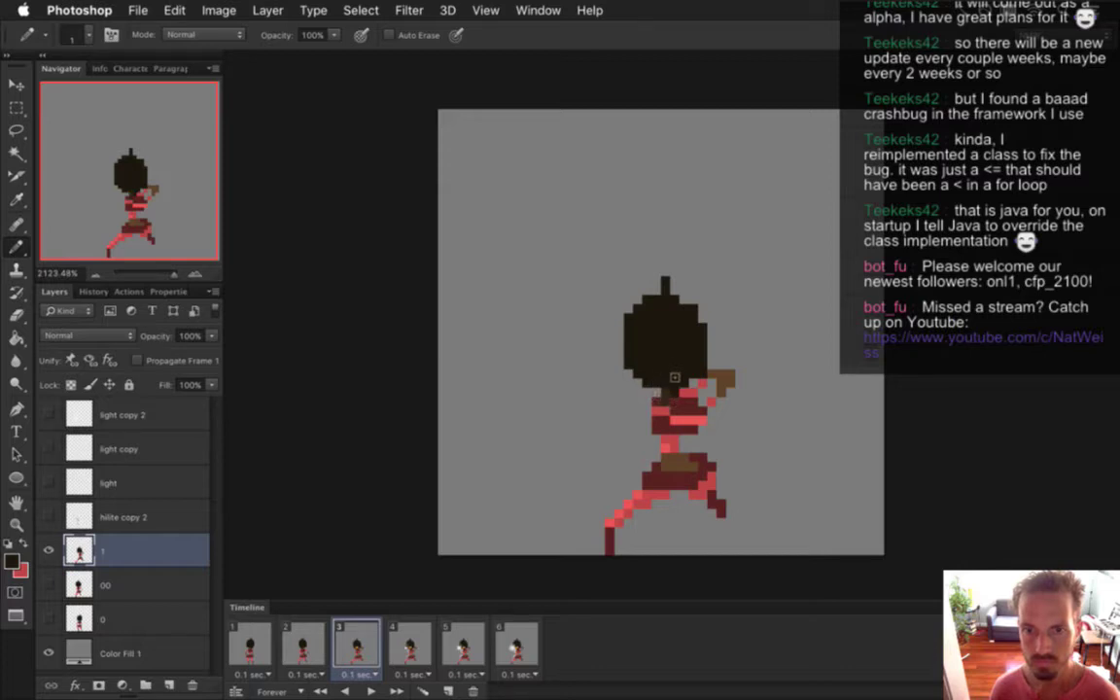
key(ctrl+z)
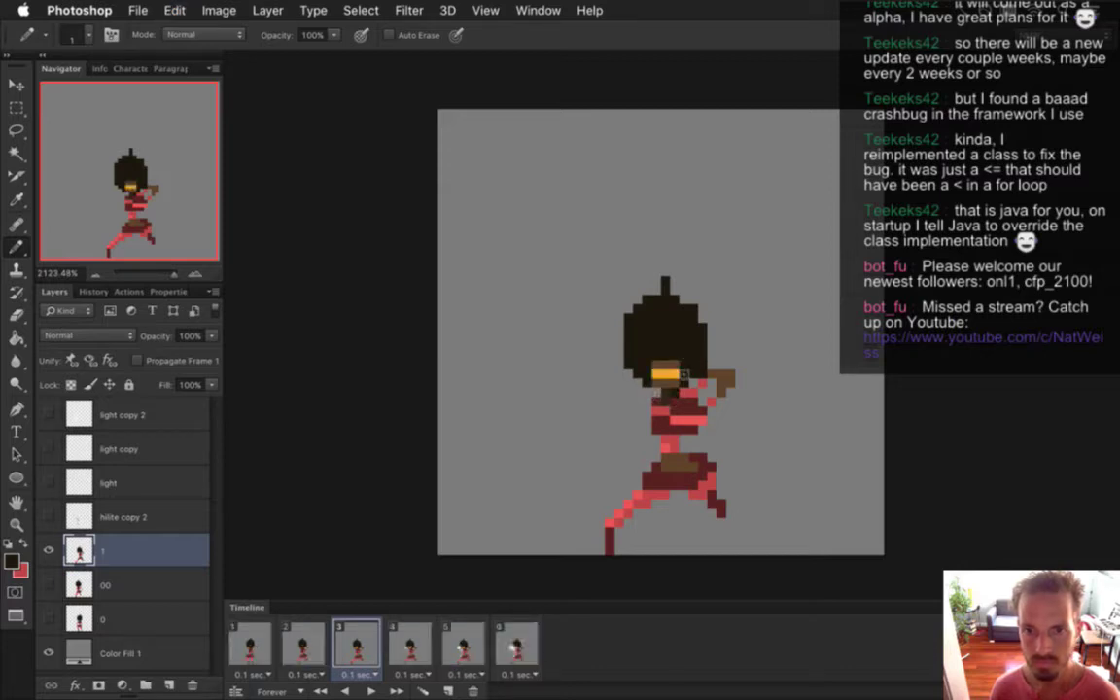
mouse_move(680, 377)
mouse_down()
mouse_move(667, 369)
mouse_move(659, 386)
mouse_move(671, 387)
mouse_up()
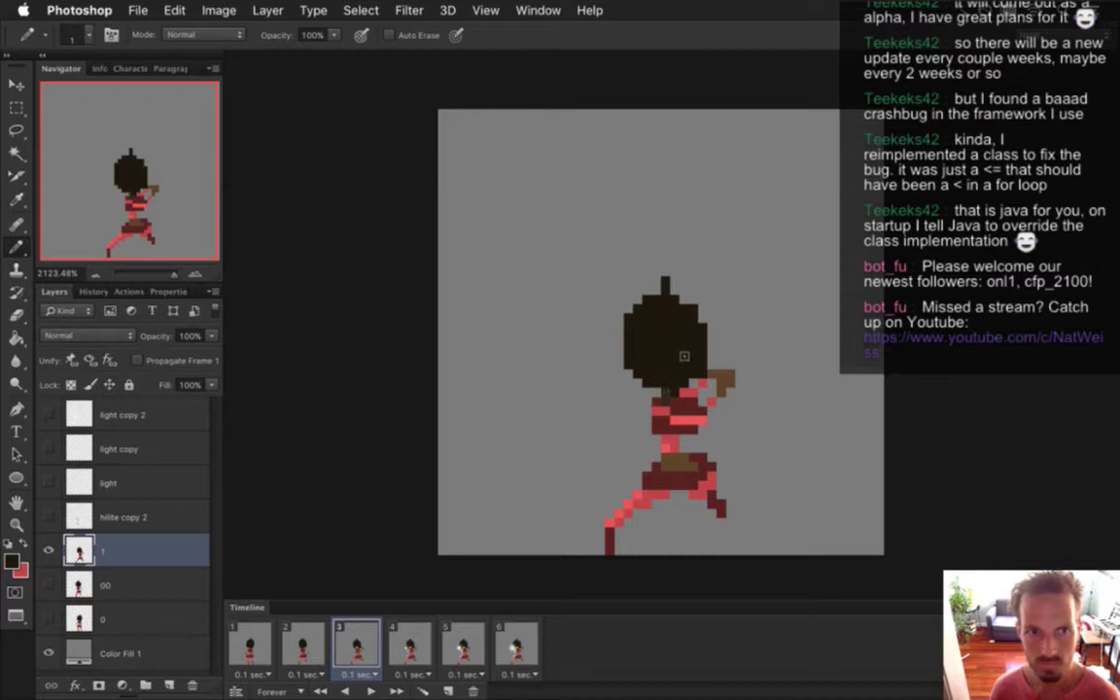
Repaint the frame 3 figure's neck with the dark brown sampled from the neck in frame 2
click(309, 647)
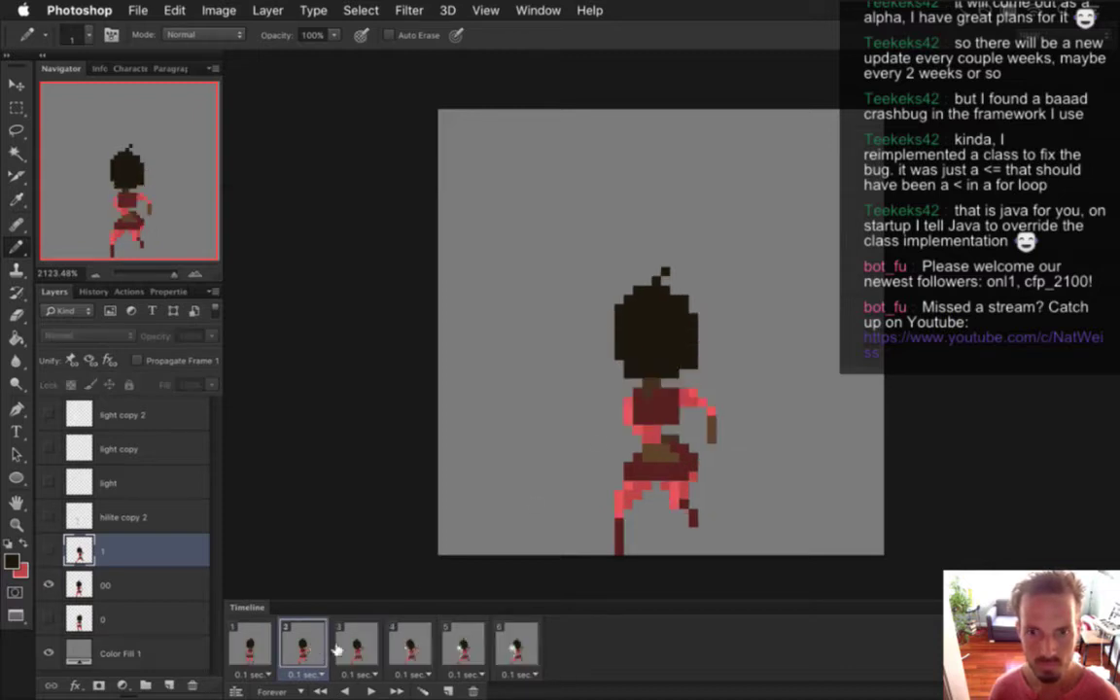
click(341, 646)
click(303, 647)
key(i)
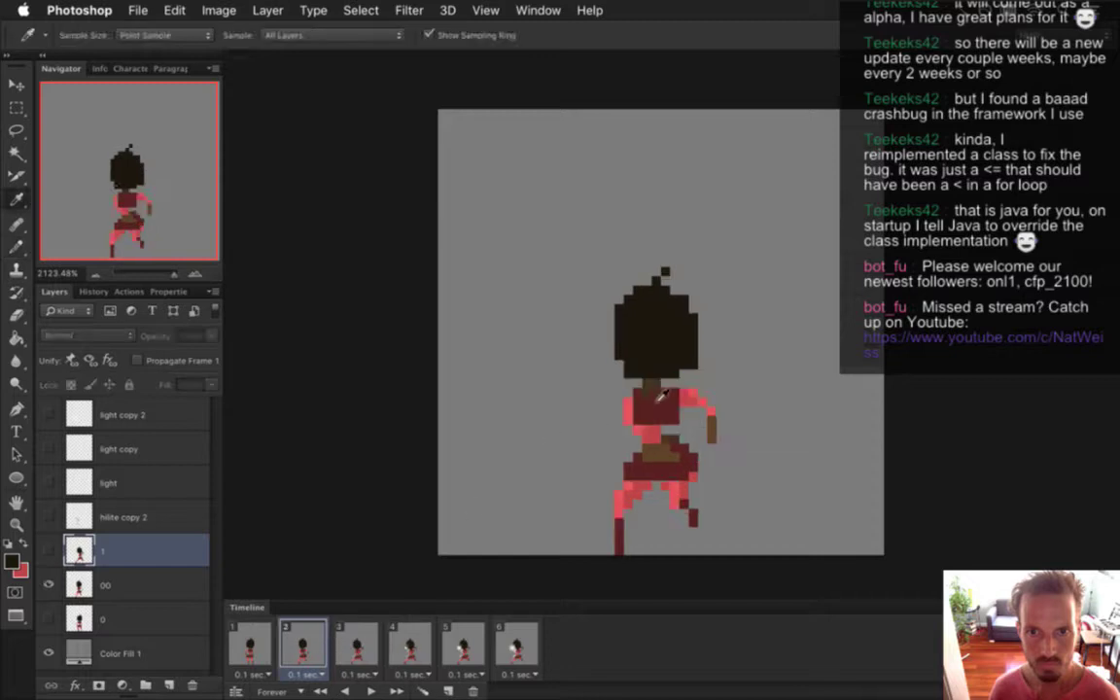
click(357, 645)
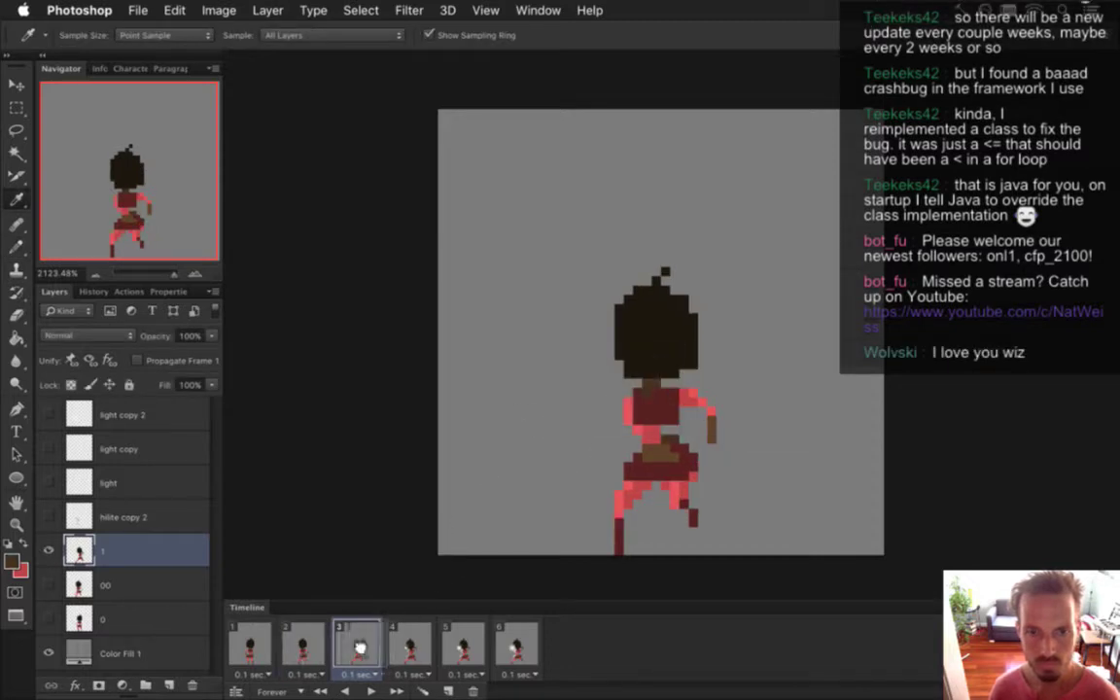
key(b)
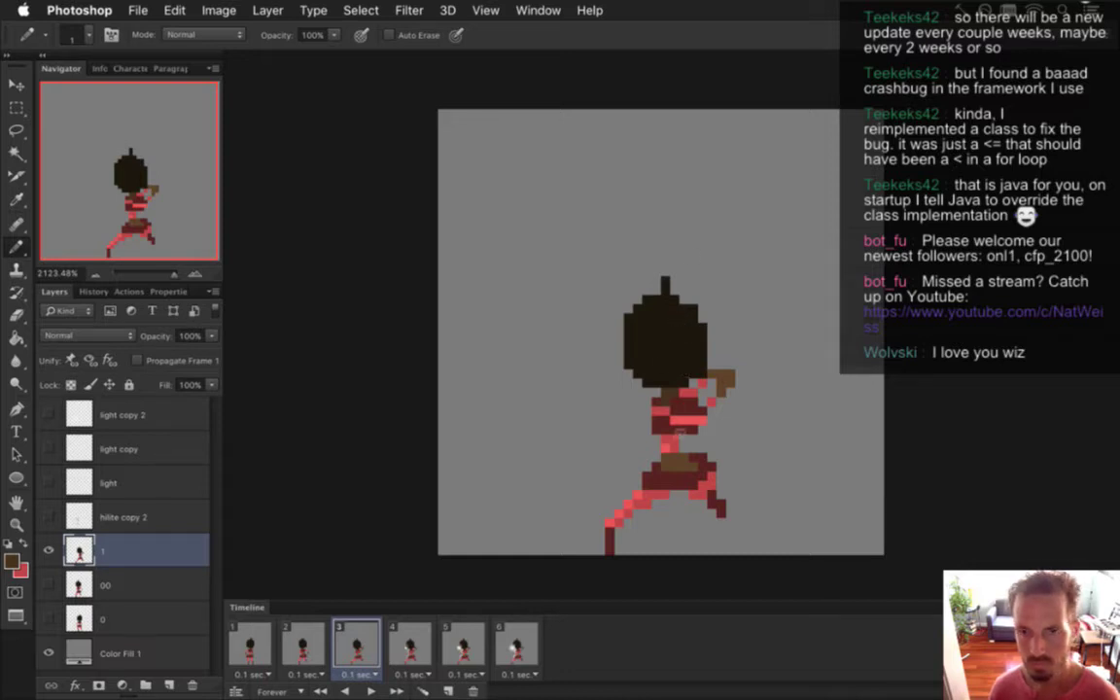
Cover the pink stripes across the frame 3 torso with sampled dark red, and sample pink for the Pencil tool
alt+click(664, 425)
drag(657, 412, 696, 421)
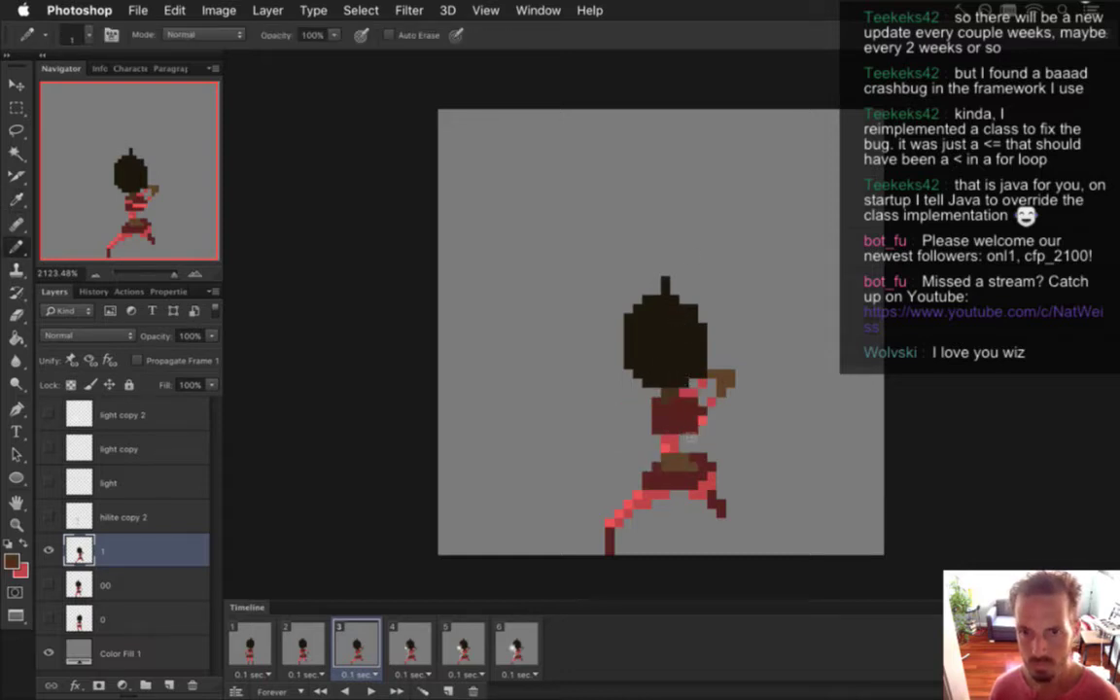
key(i)
click(708, 438)
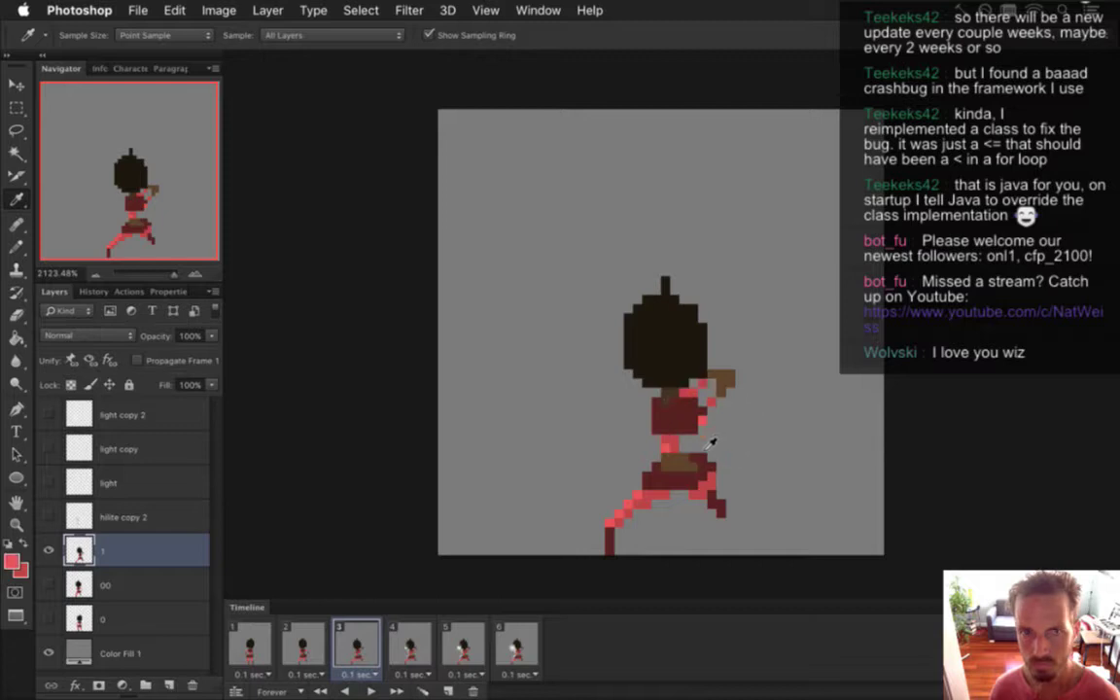
key(b)
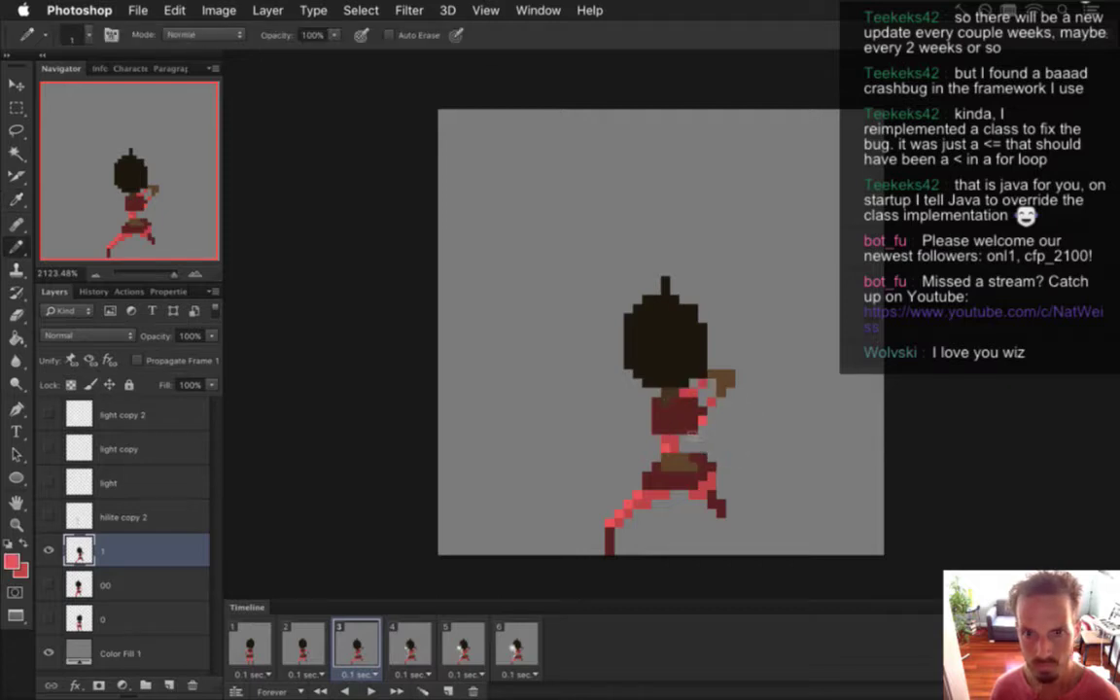
In frame 3, paint the arm beside the torso in light and darker pink, and trim the brown belt with sampled dark red
drag(700, 406, 693, 421)
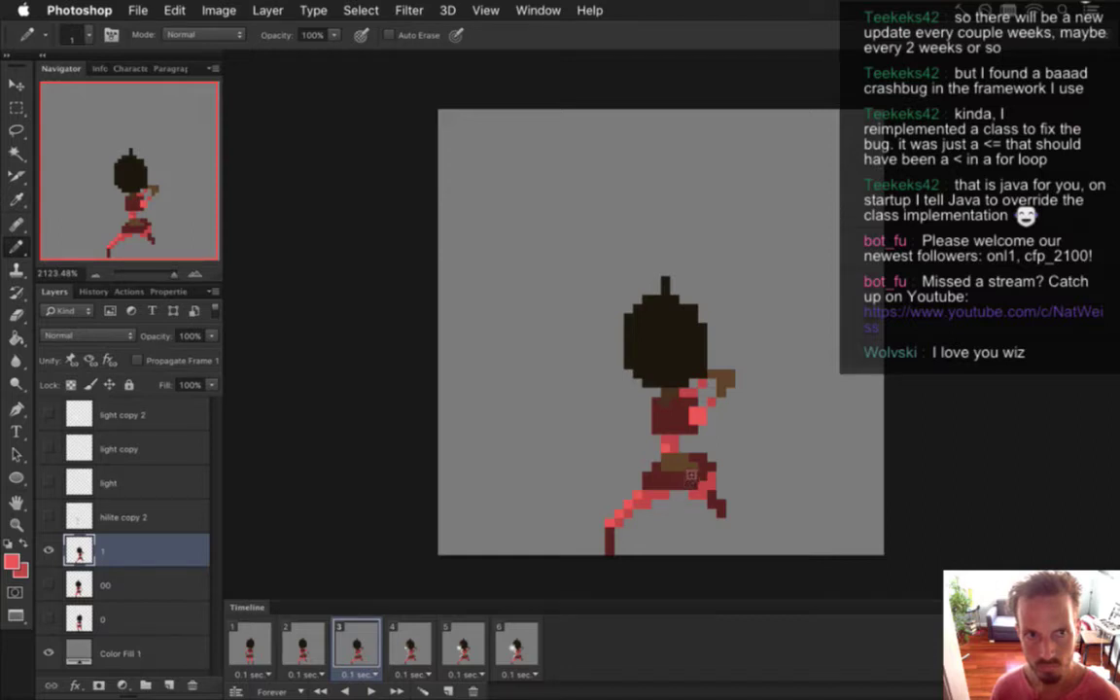
alt+click(690, 474)
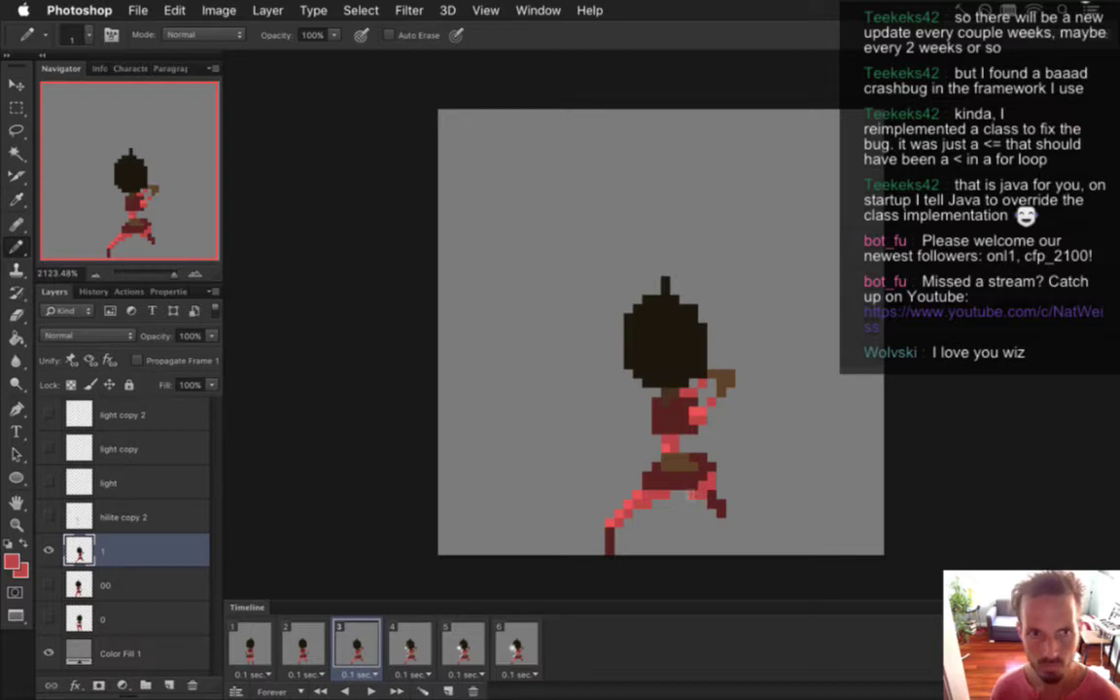
alt+click(692, 486)
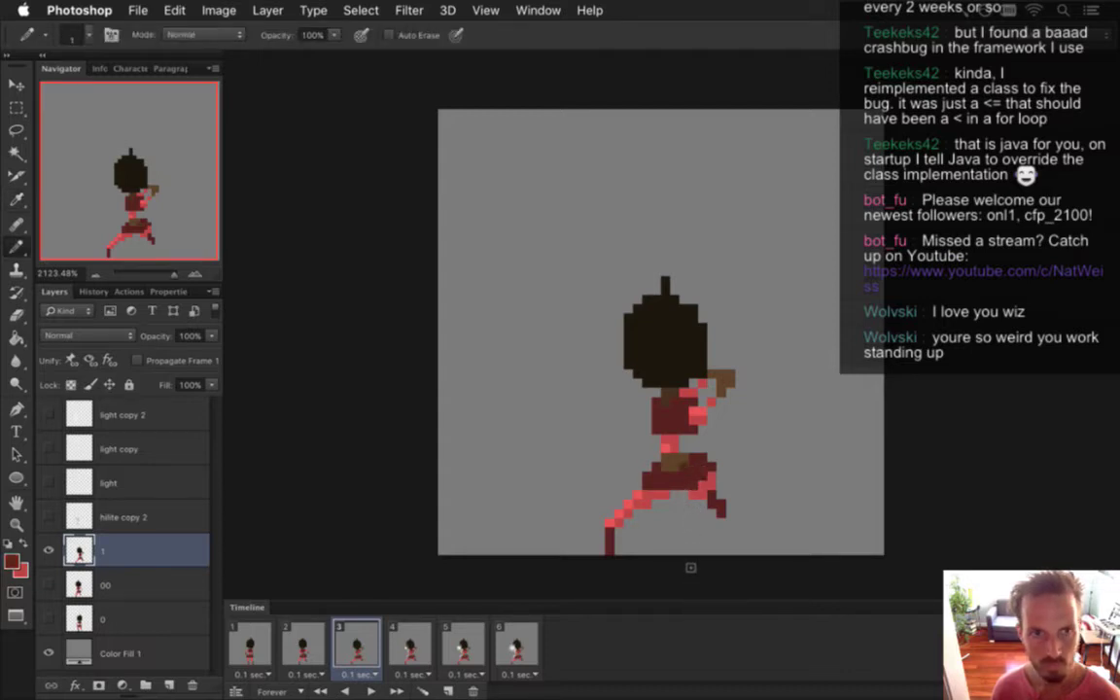
On layer 00 in frame 2, cover part of the brown belt with dark red to match frame 3
click(312, 654)
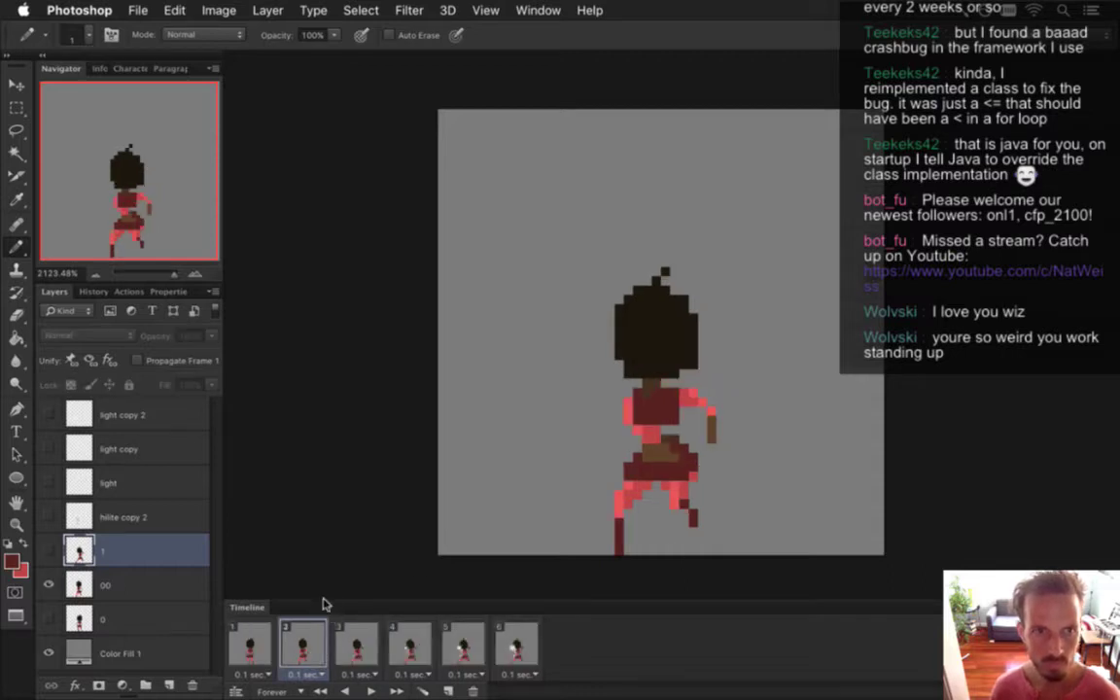
click(119, 583)
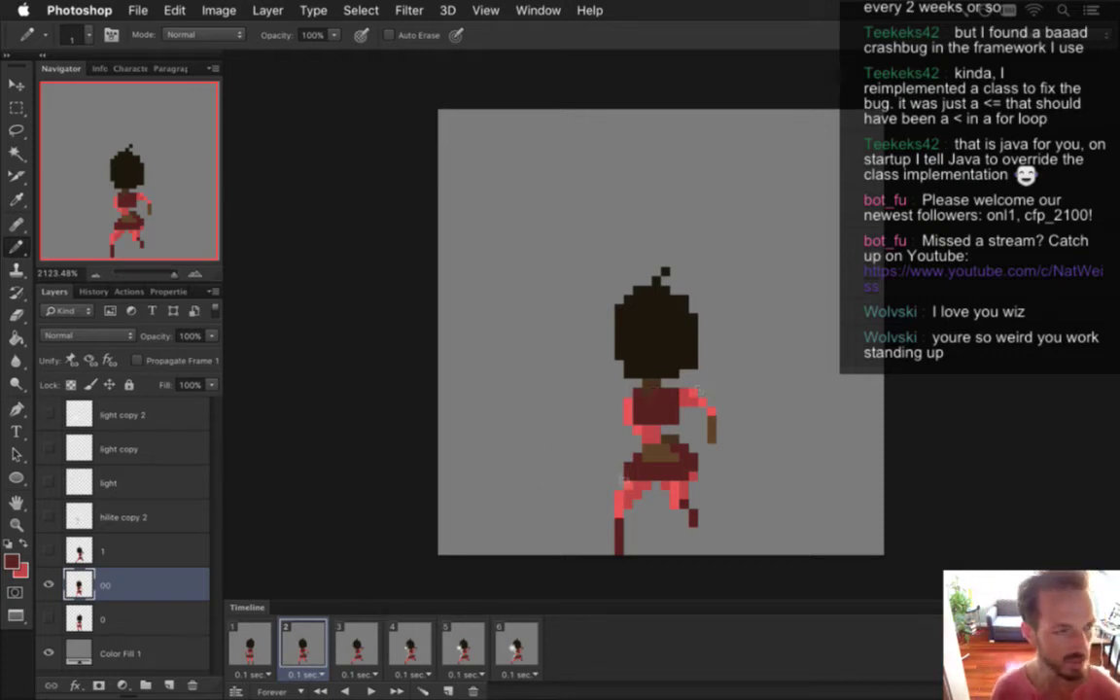
key(i)
key(b)
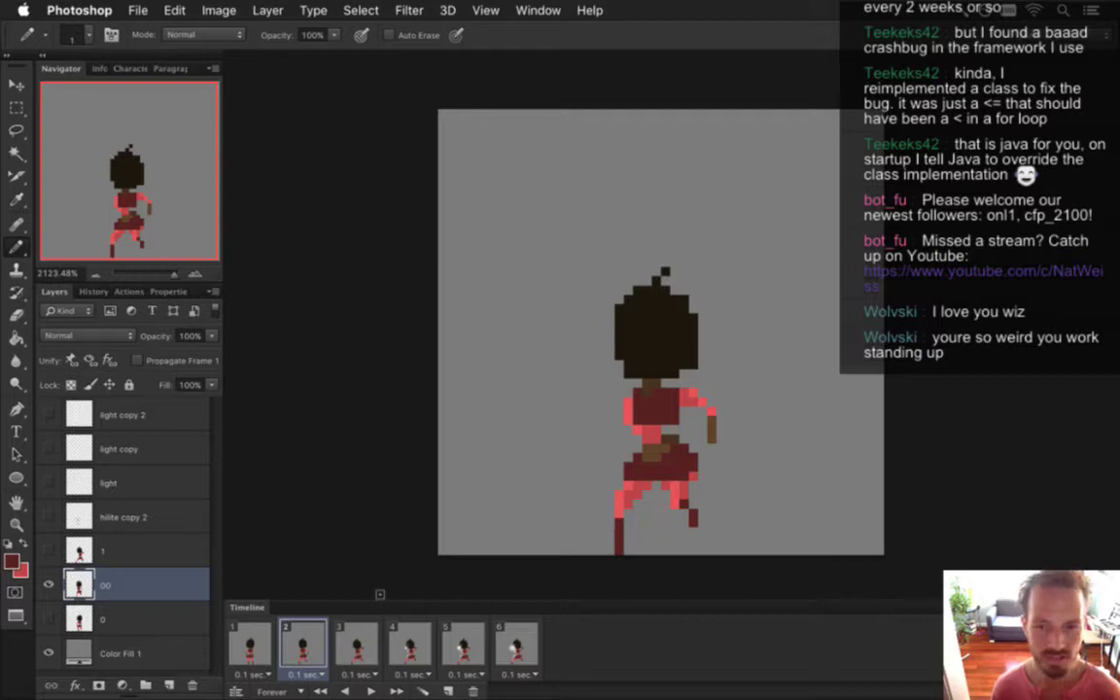
Switch between frames 1, 2 and 3 to compare the belt, torso and limbs of the figures
click(250, 644)
click(352, 641)
click(321, 634)
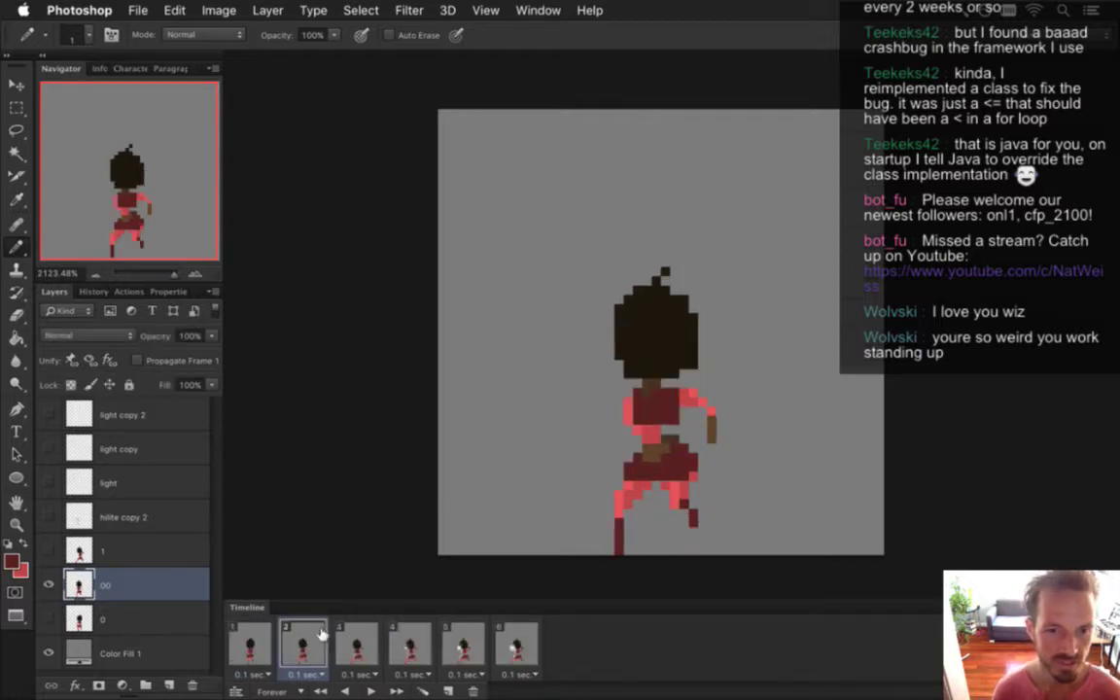
click(361, 648)
click(315, 642)
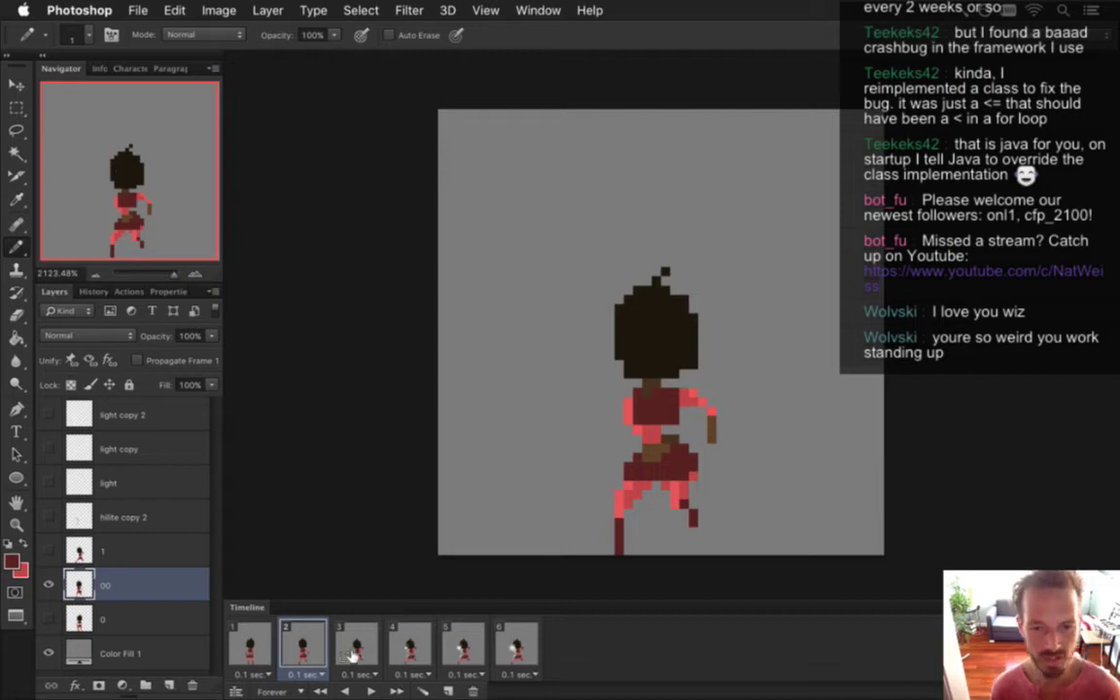
click(357, 647)
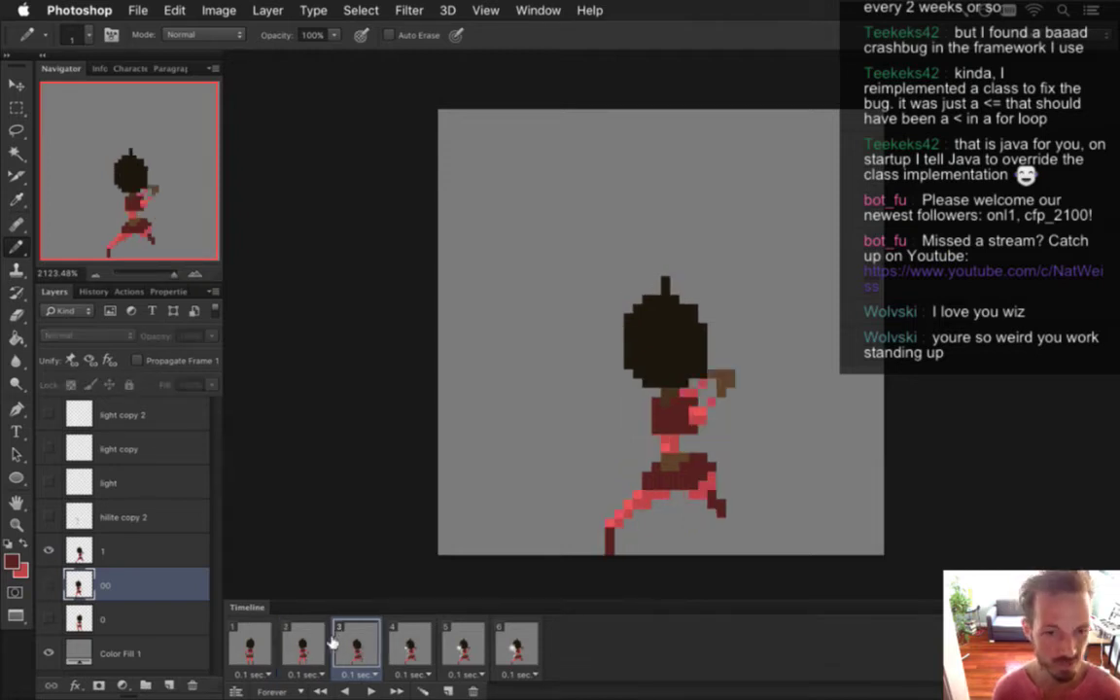
click(307, 637)
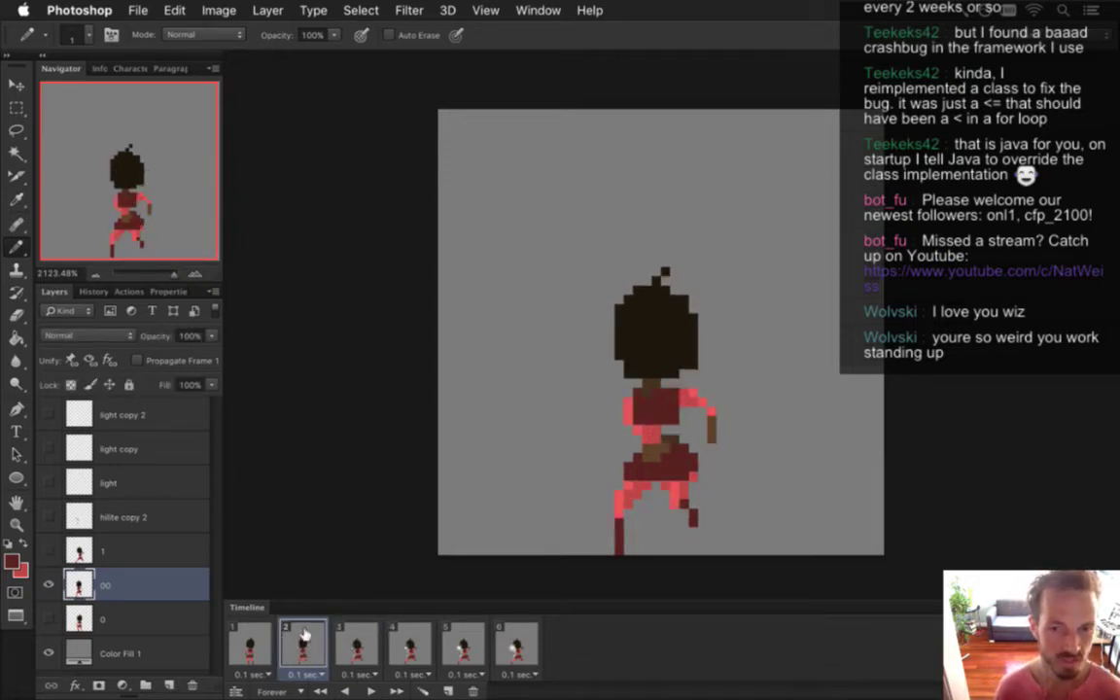
click(349, 647)
click(307, 642)
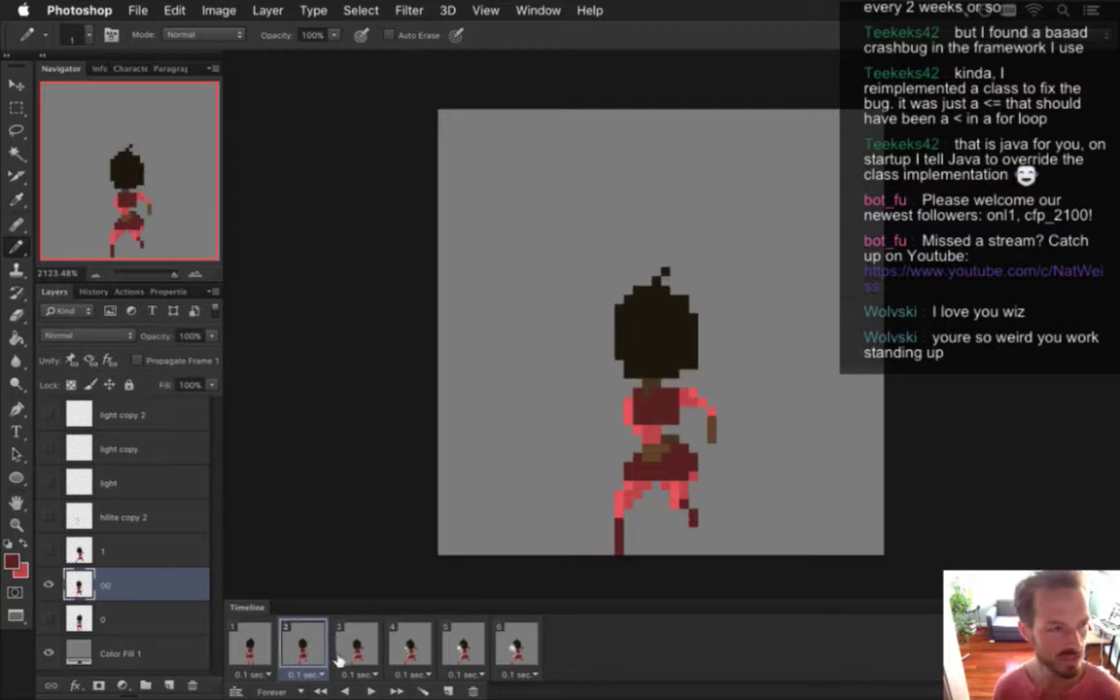
click(346, 649)
click(315, 647)
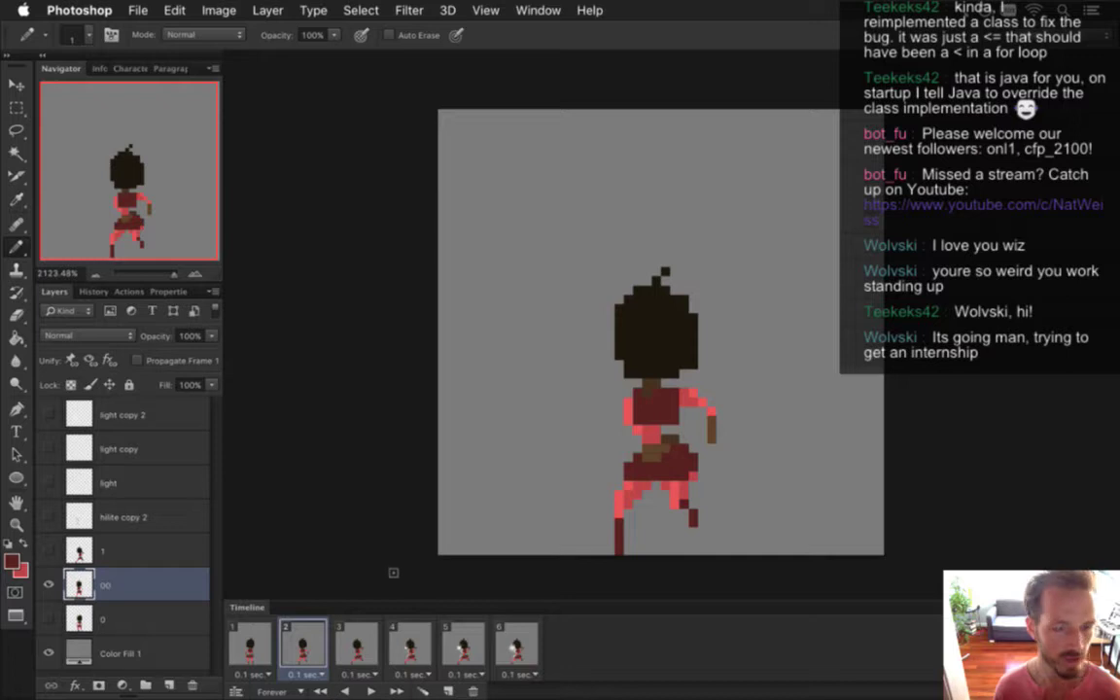
click(357, 646)
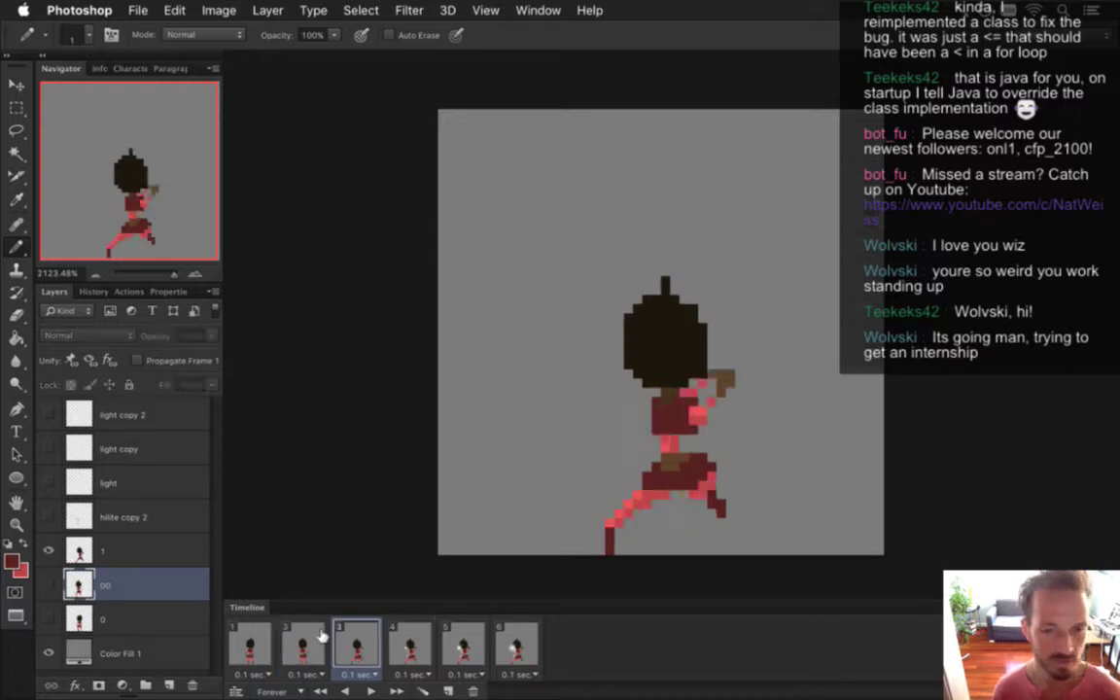
click(251, 644)
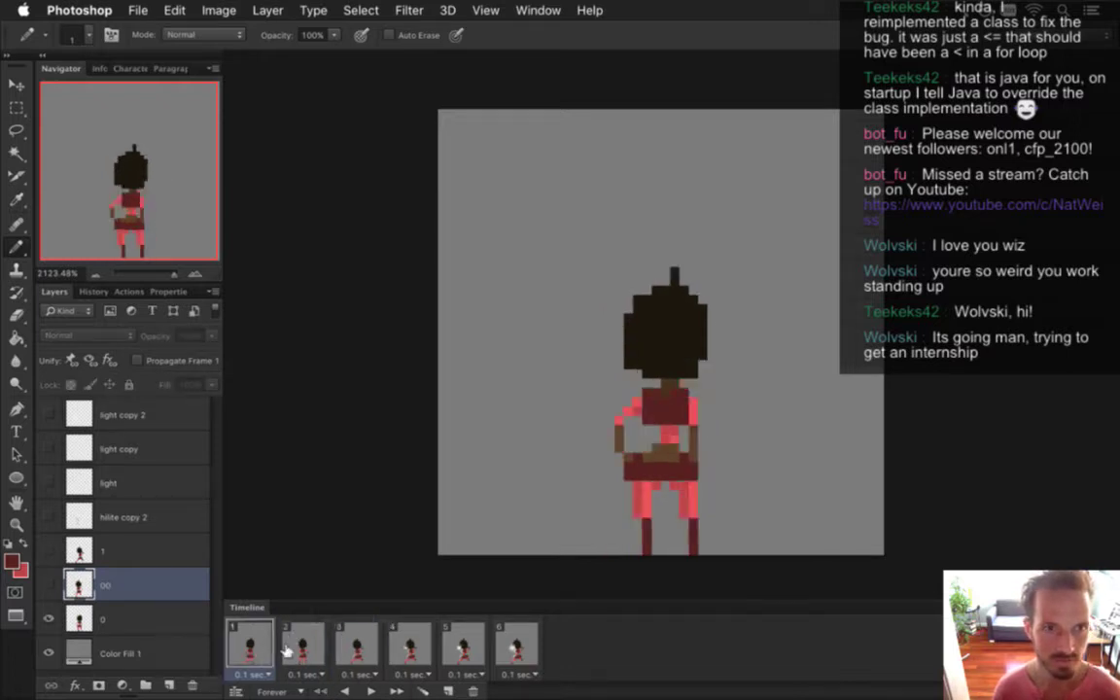
Return to frame 2 and sample the darker pink from the figure's skin for touching up the legs with the Pencil tool
click(303, 646)
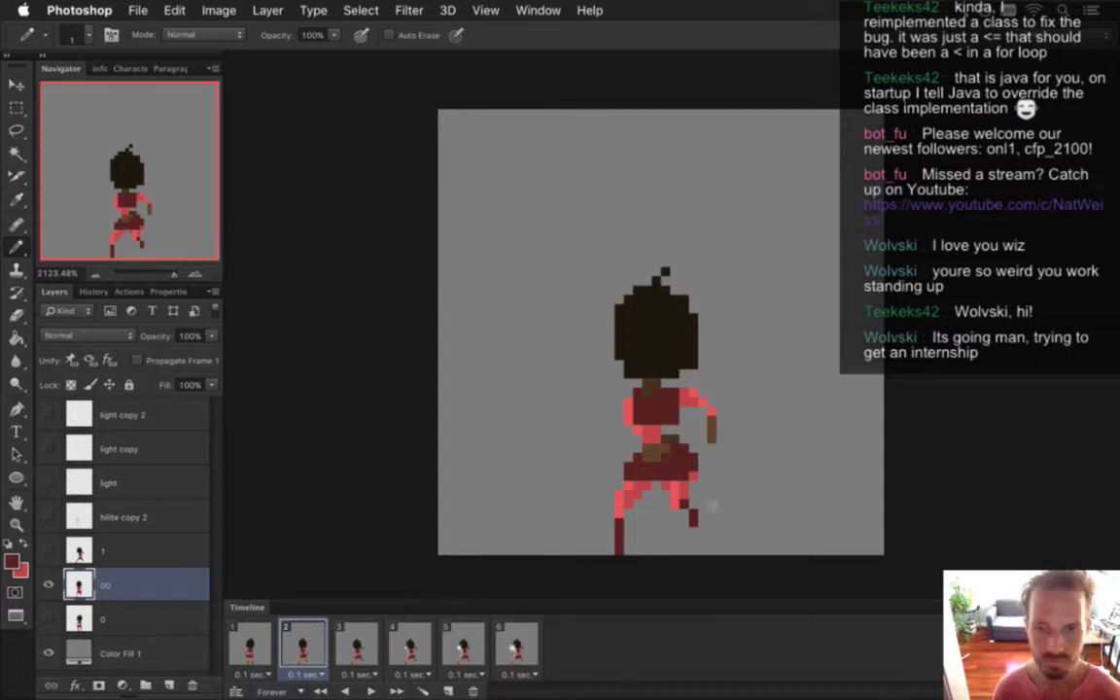
key(i)
key(b)
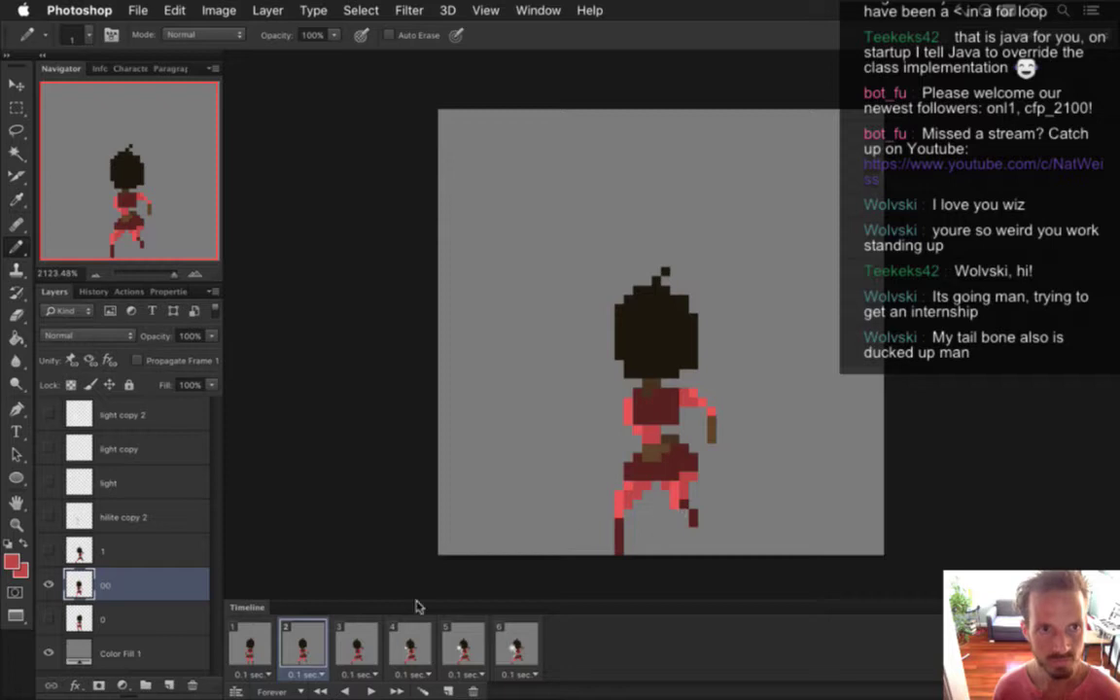
Alternate between frames 2 and 3 to check how the leg shading moves from one pose to the other
click(357, 645)
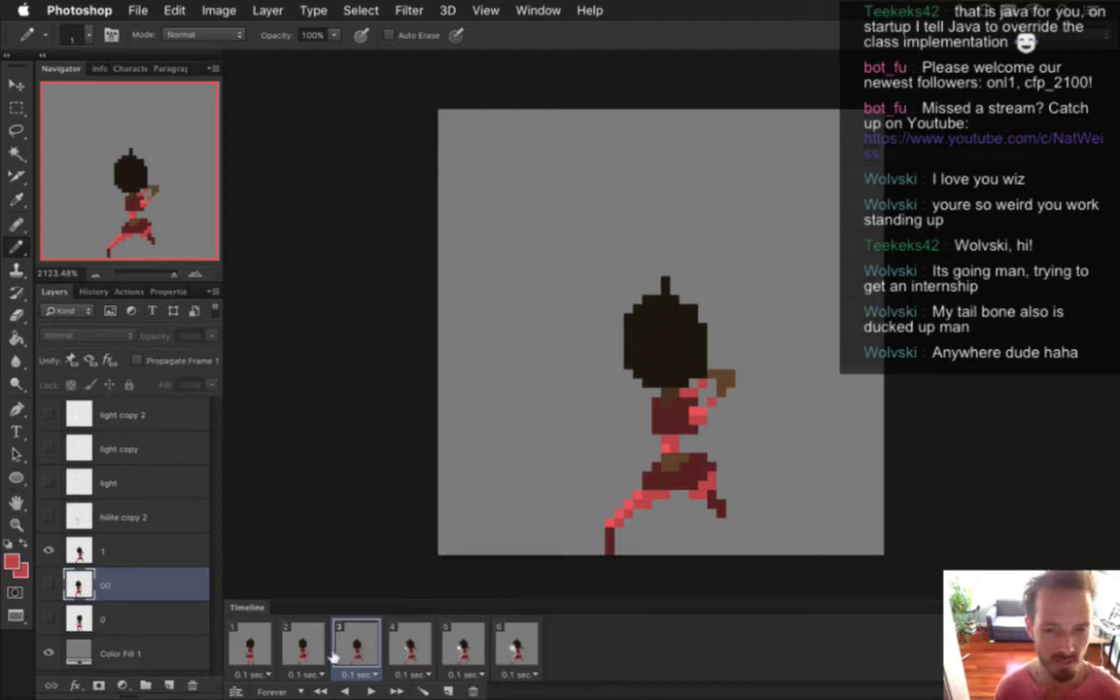
click(325, 644)
click(343, 644)
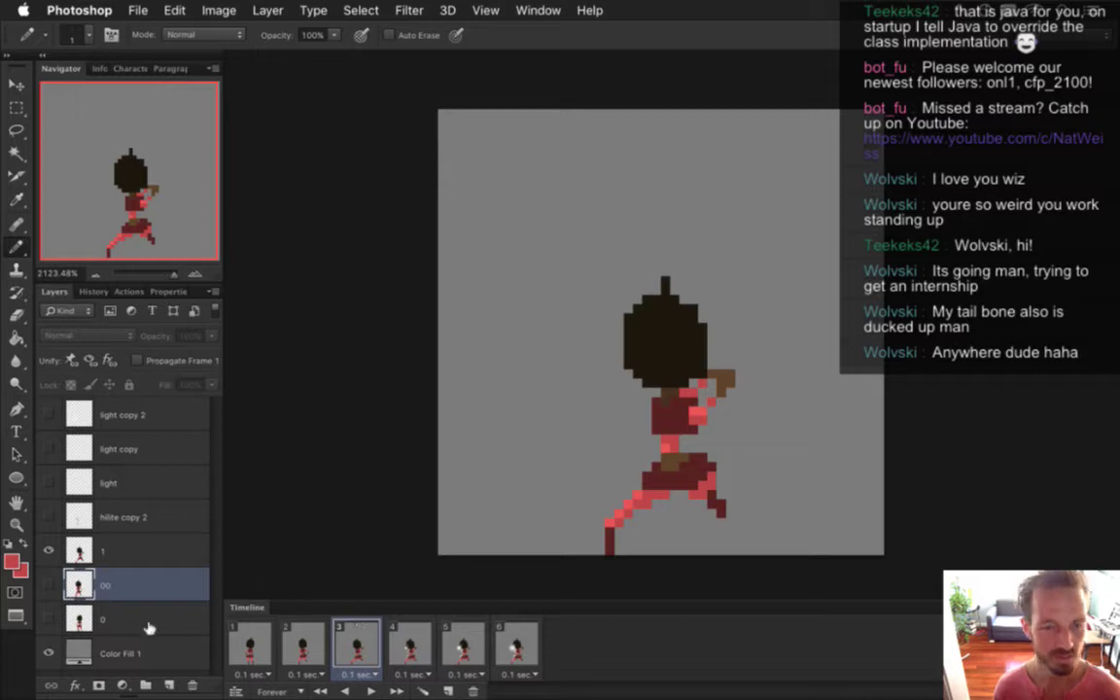
click(327, 653)
click(357, 649)
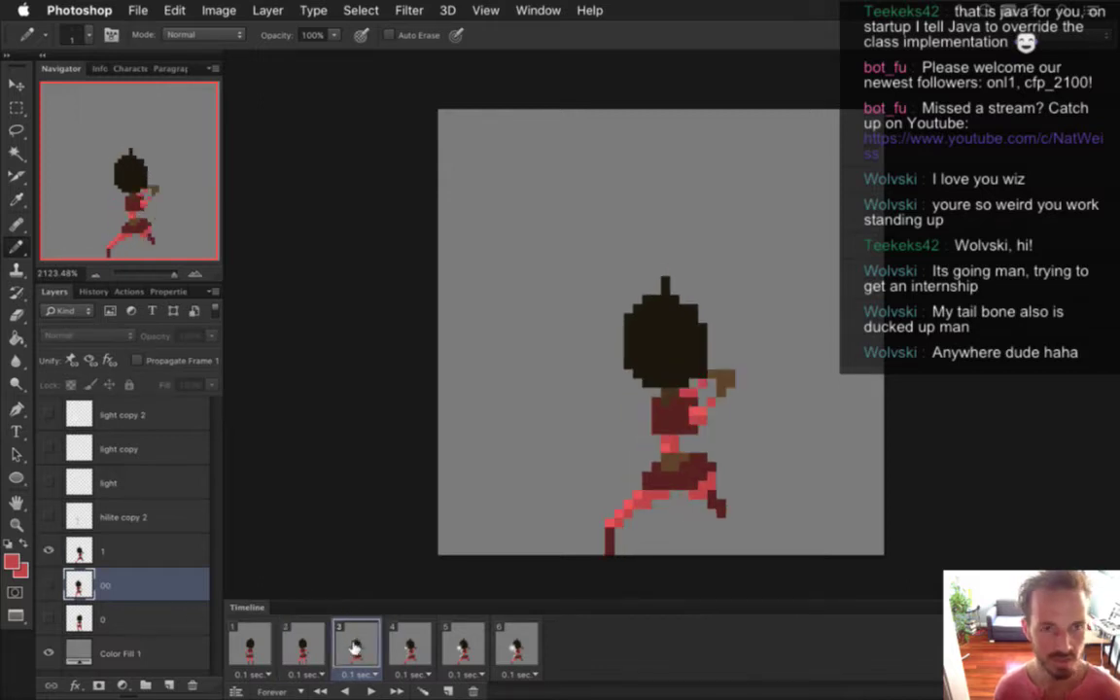
click(150, 552)
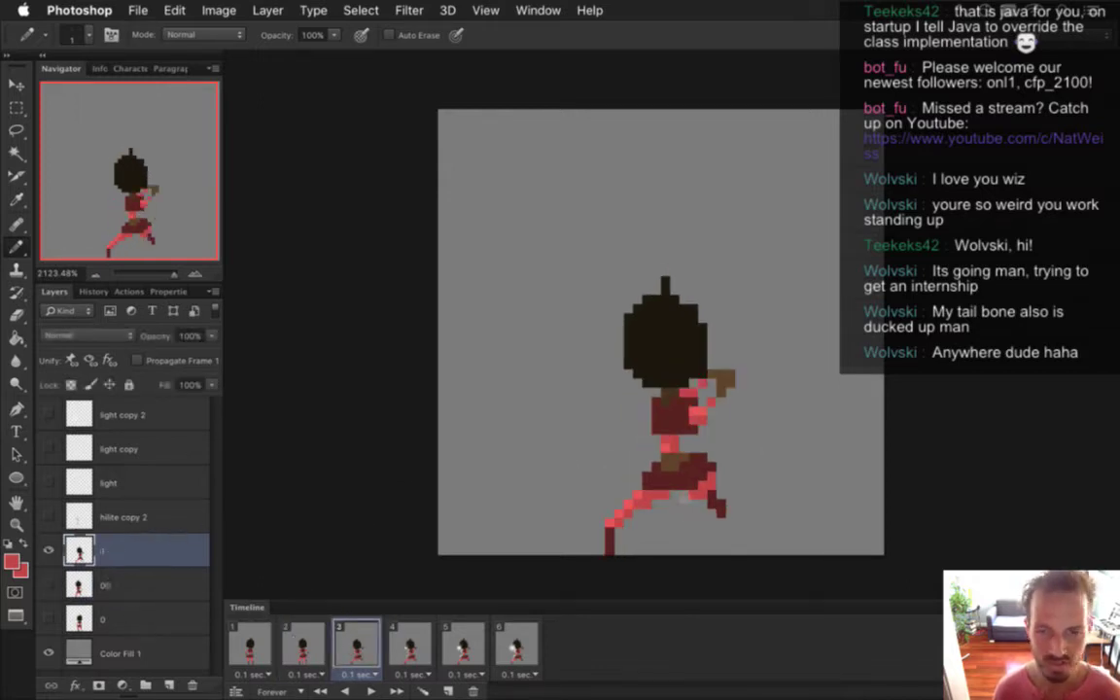
key(i)
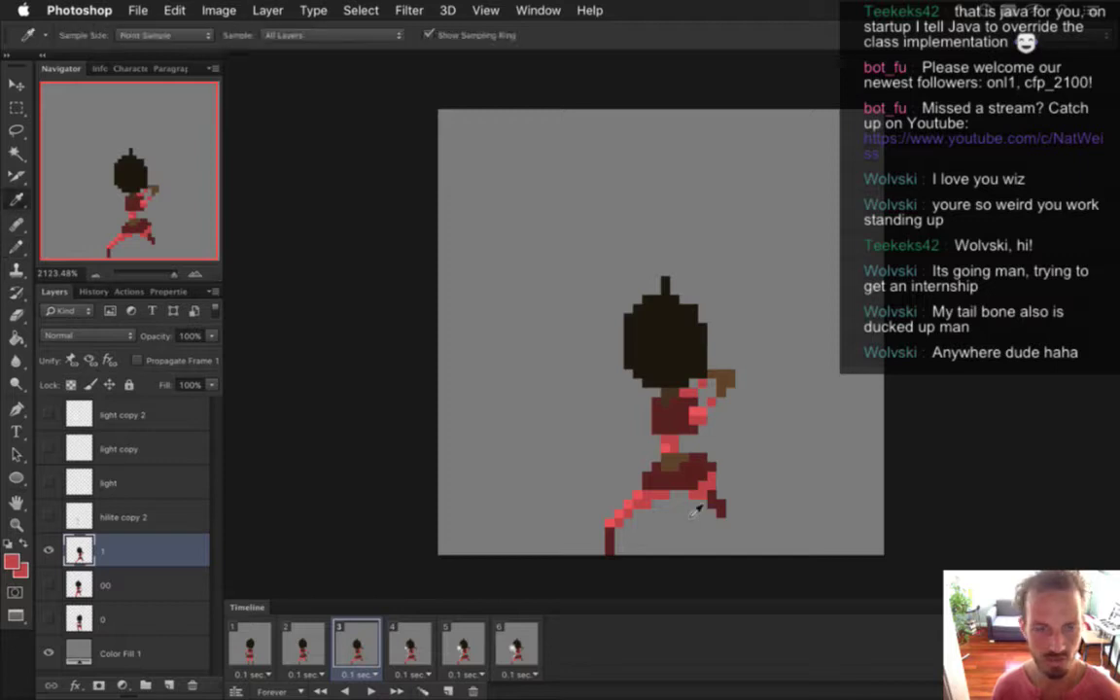
click(331, 649)
click(357, 649)
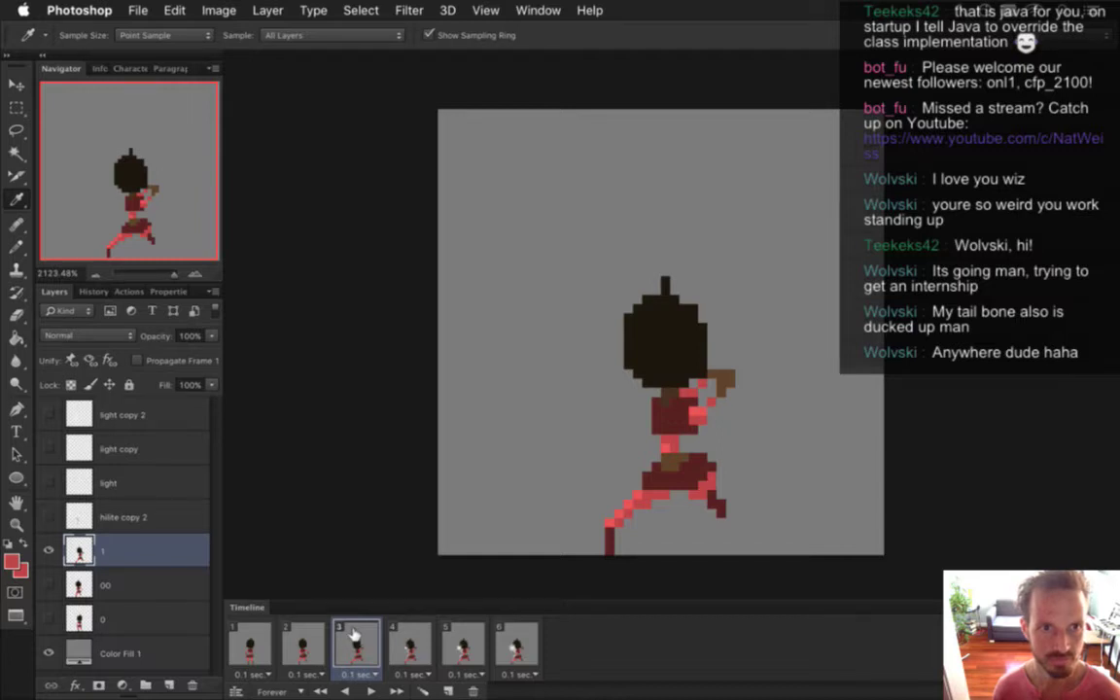
click(316, 643)
click(355, 644)
Return to layer 00 in frame 2 and sample the light pink from the figure's leg for the Pencil tool
click(326, 641)
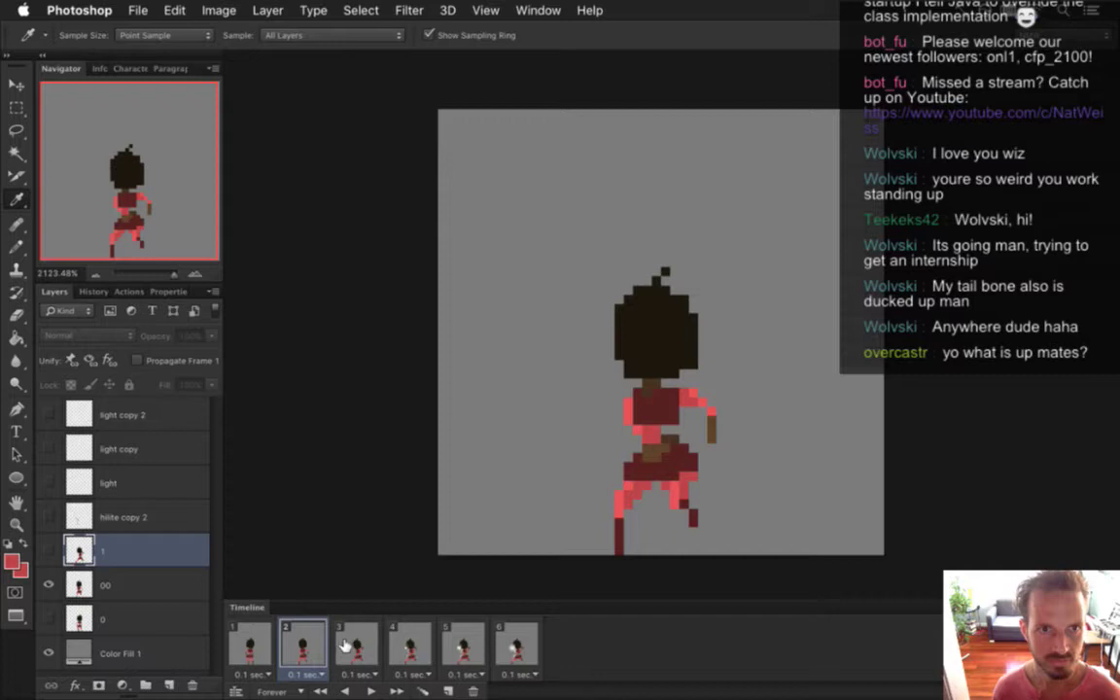
click(208, 584)
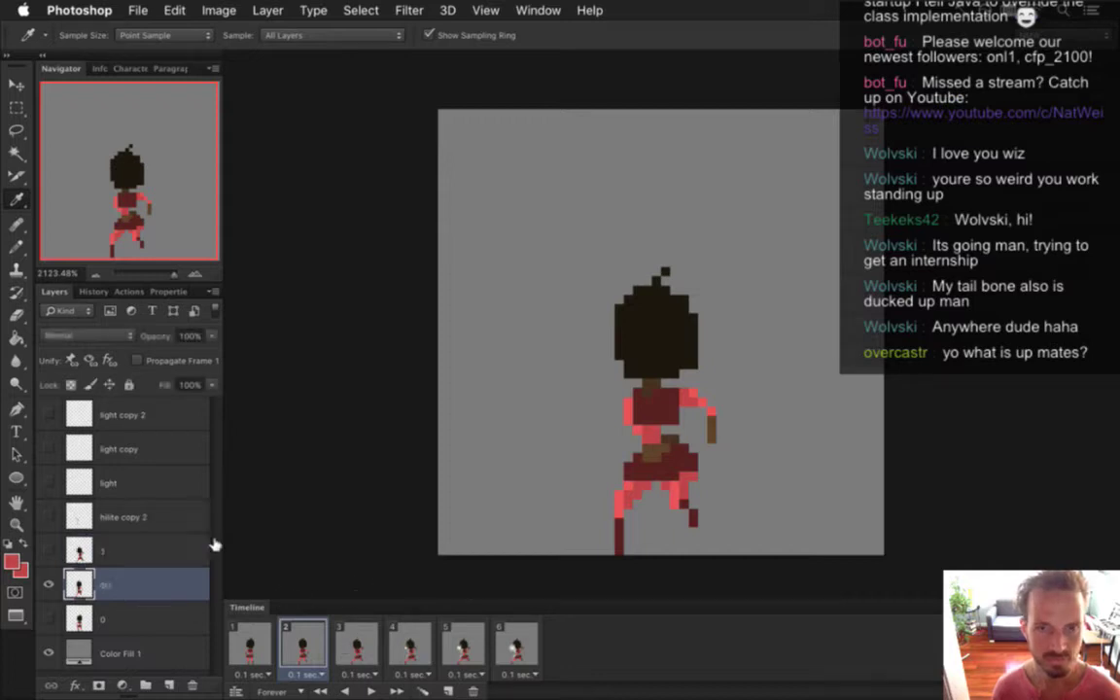
key(b)
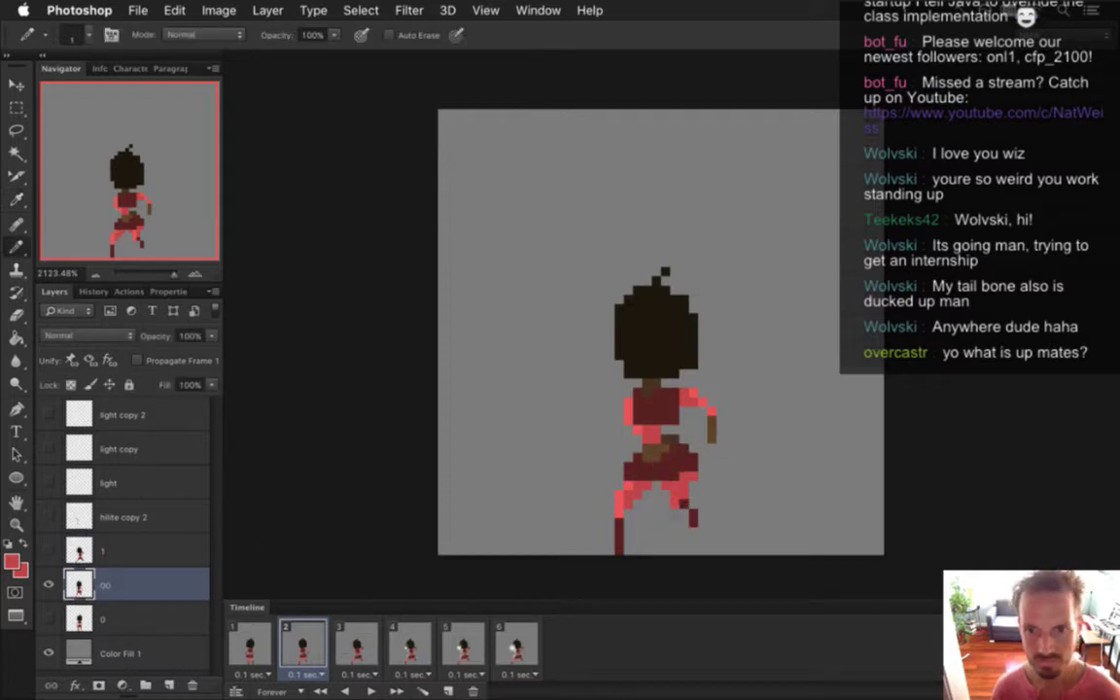
alt+click(625, 481)
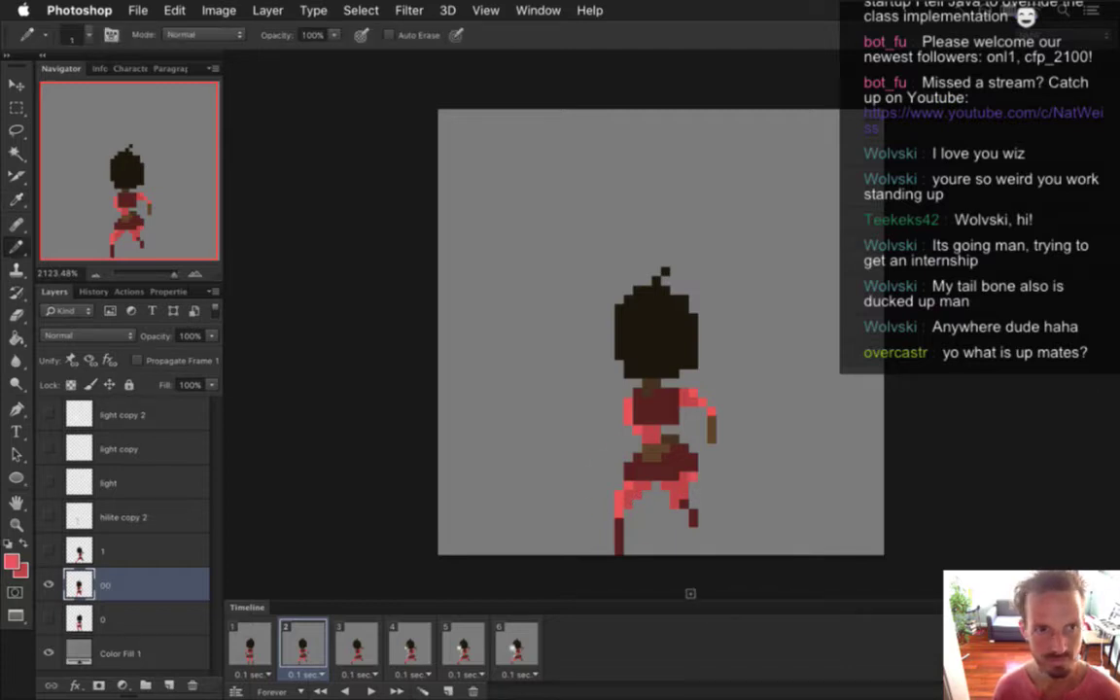
On layer 1 in frame 3, add a light pink highlight to the front leg just beside the skirt
click(357, 642)
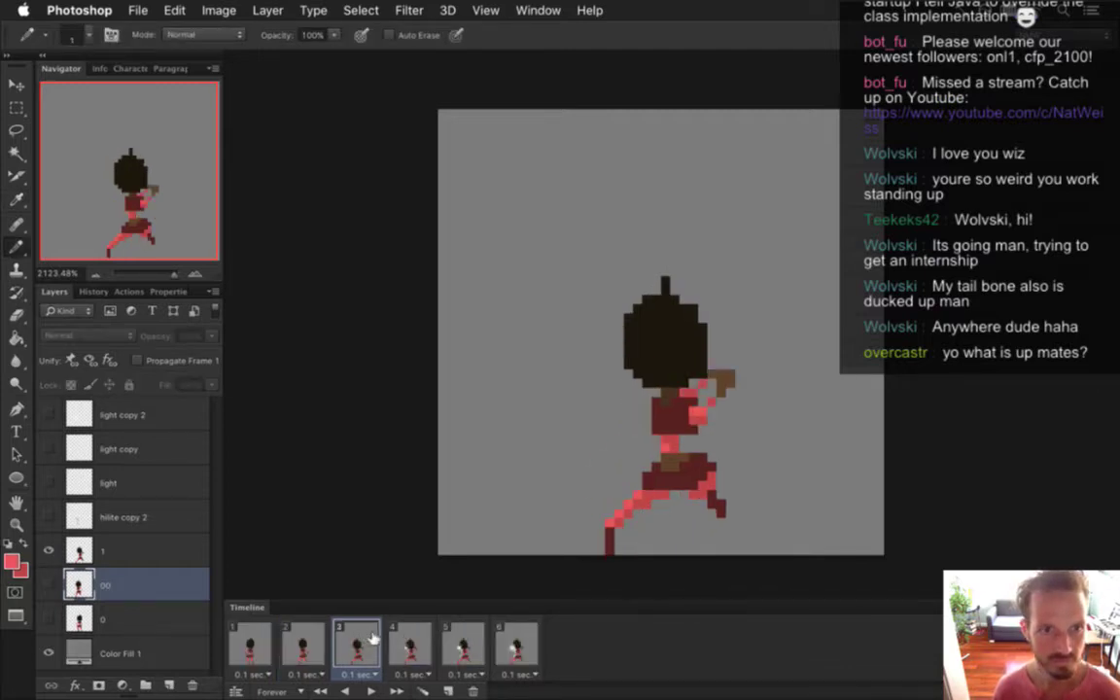
click(635, 425)
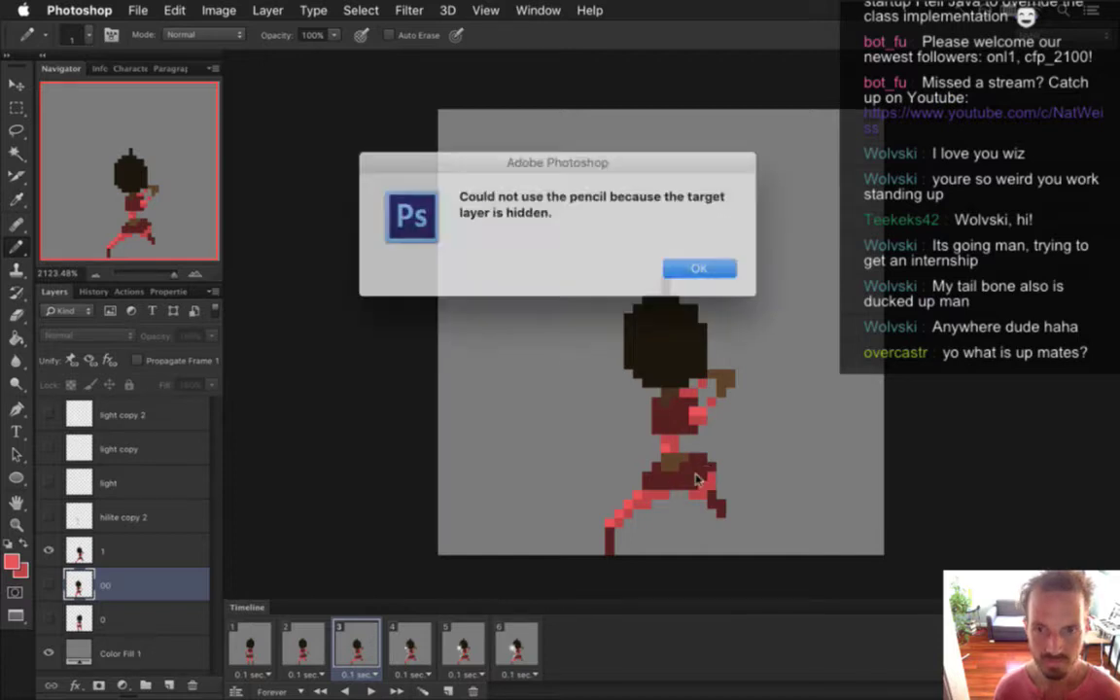
key(Return)
click(158, 552)
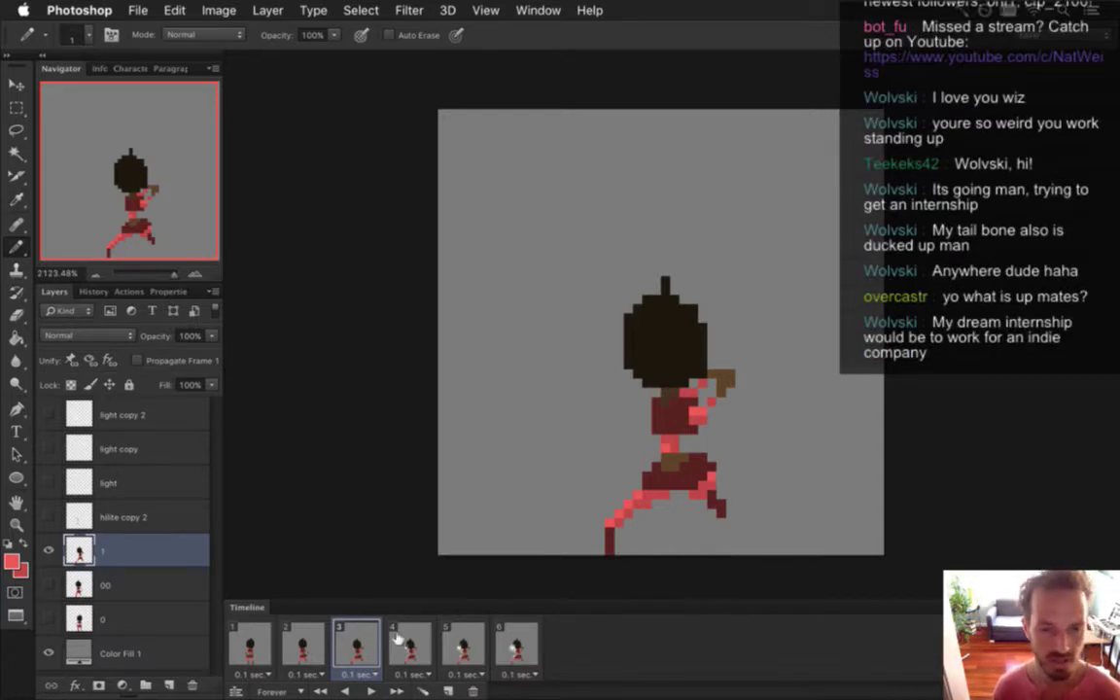
Flip back and forth between frames 2 and 3 to examine the front leg's highlight in motion
click(309, 642)
click(341, 639)
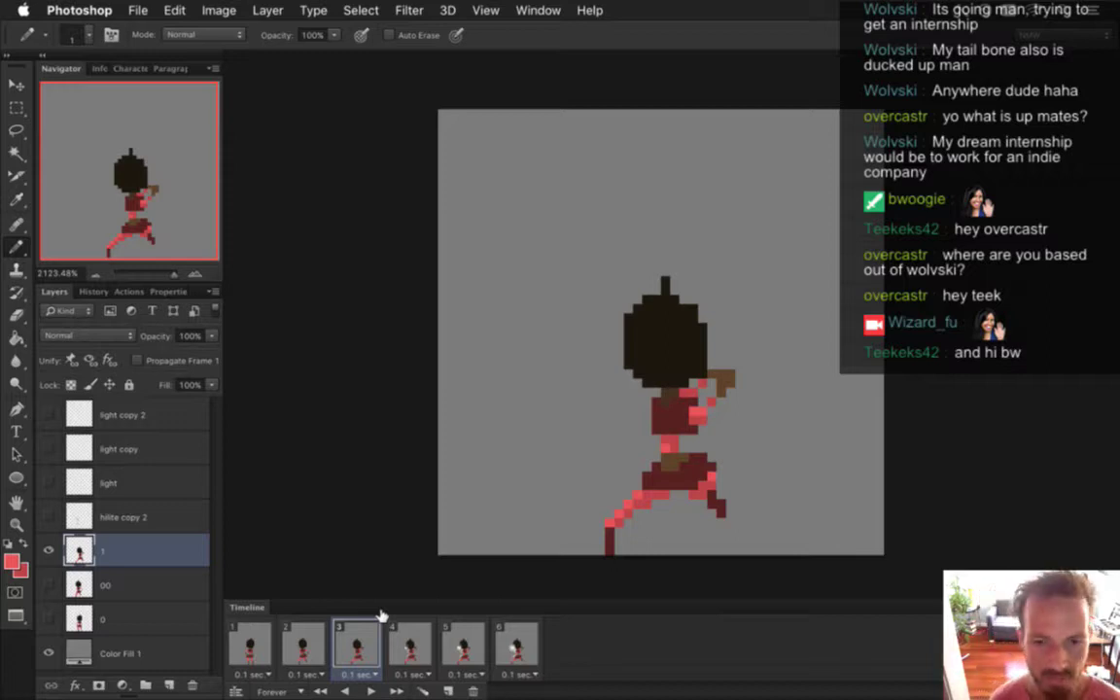
click(302, 642)
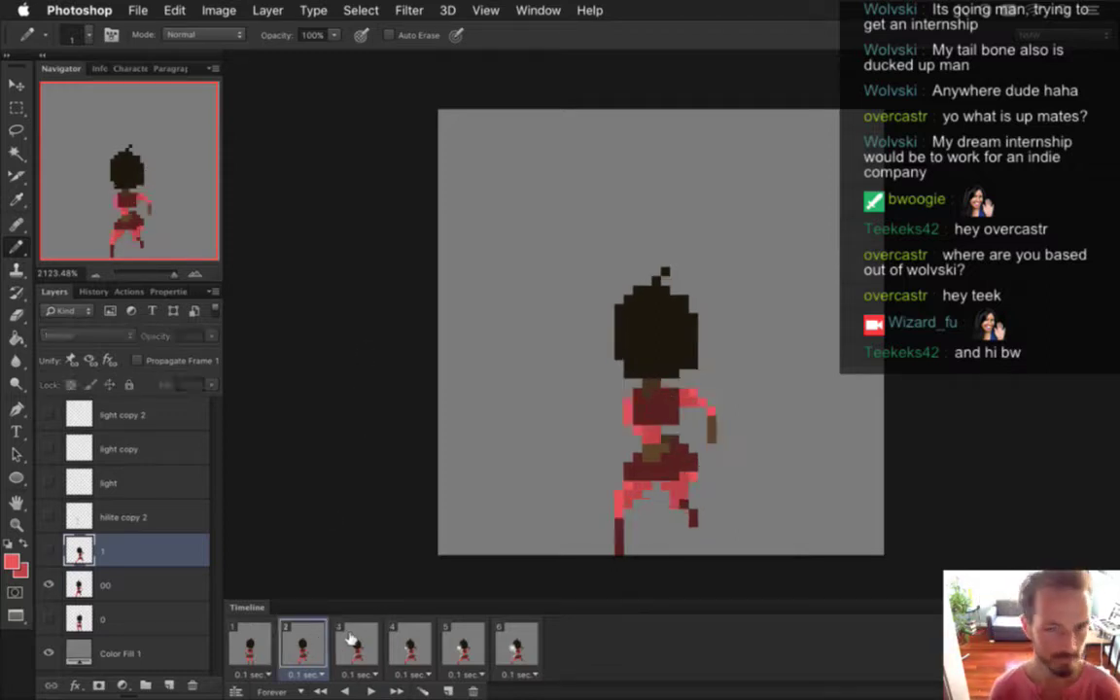
click(352, 640)
click(300, 641)
click(365, 643)
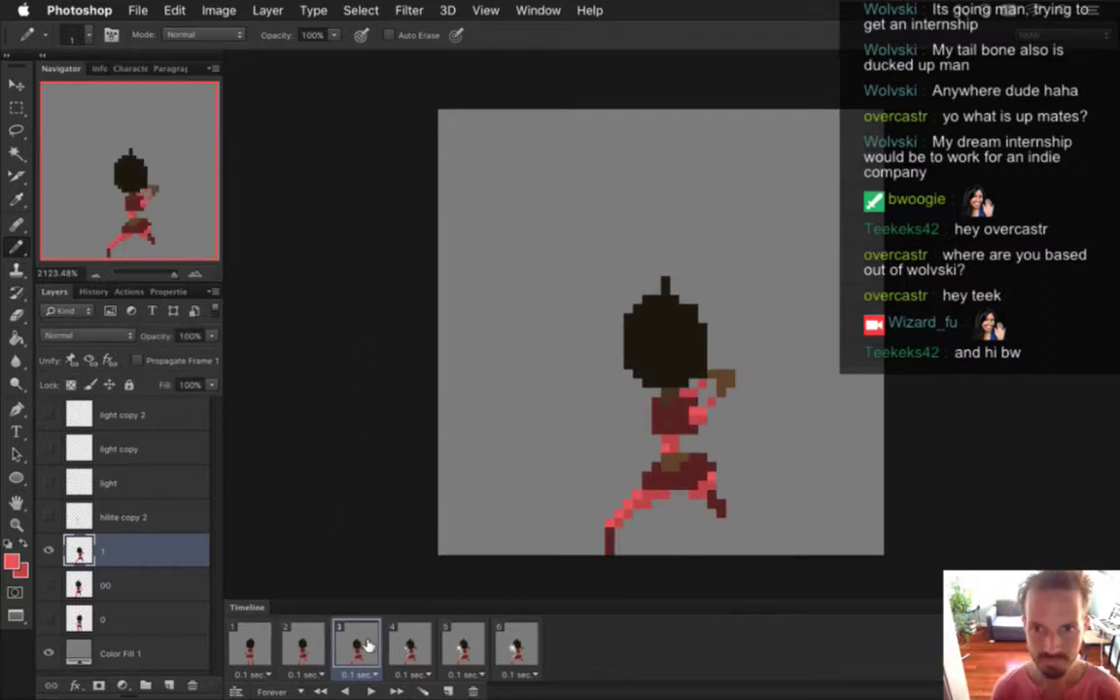
click(300, 643)
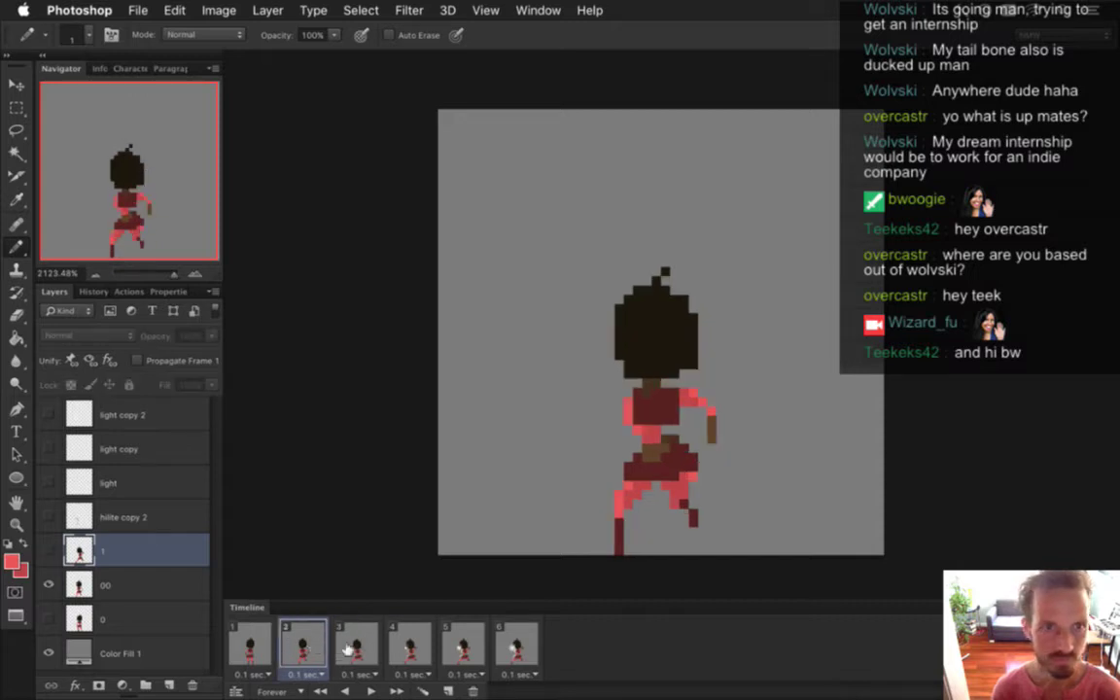
click(358, 647)
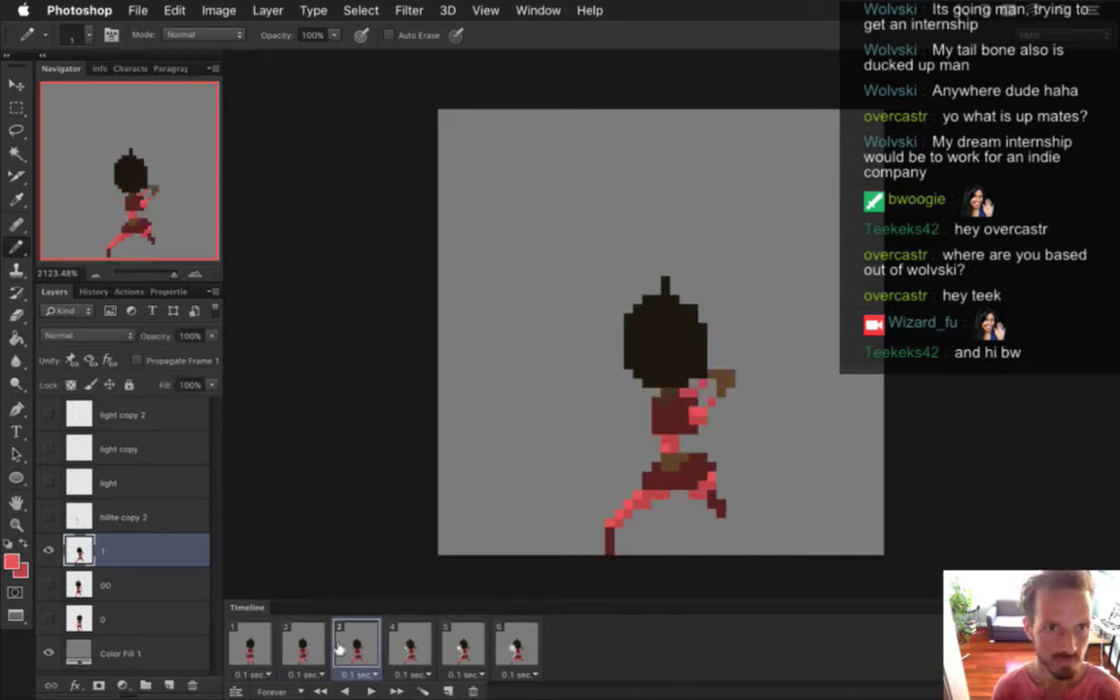
click(326, 647)
click(358, 650)
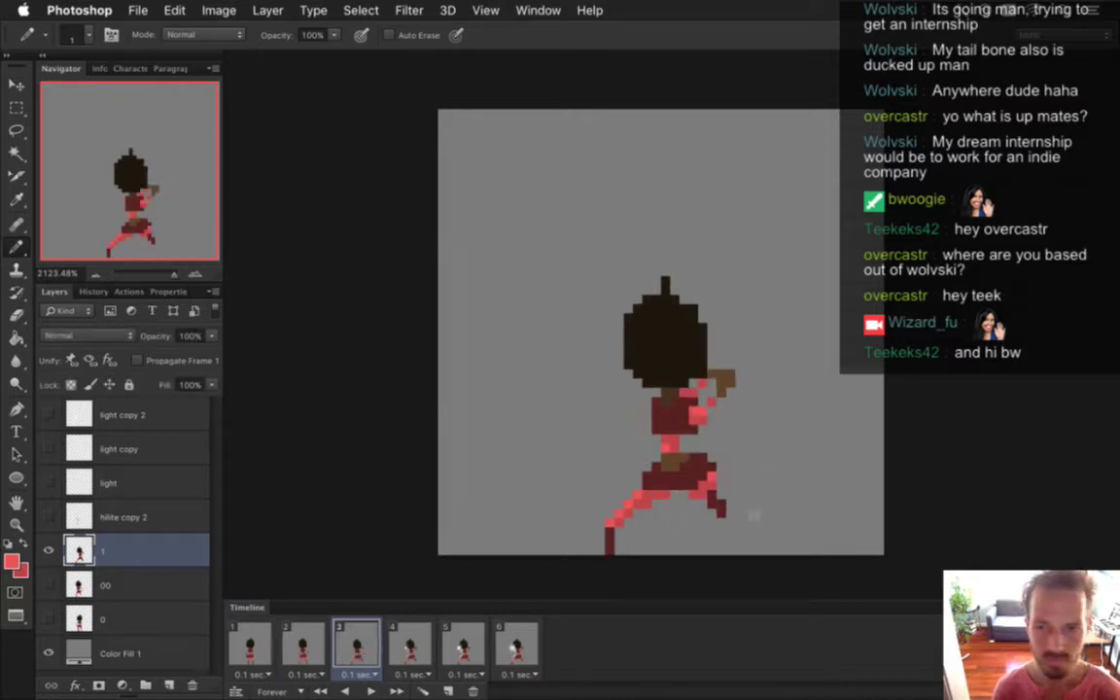
Sample the darker red from the figure in frame 3 and tone down the light pink pixels on the front leg and waist
alt+click(711, 497)
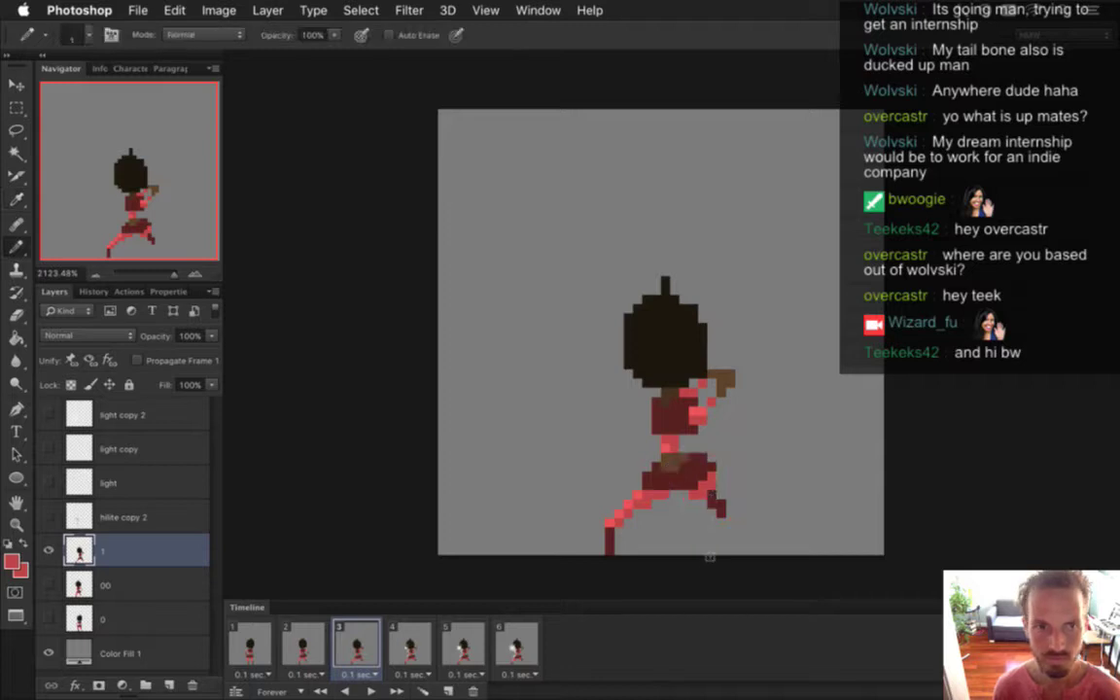
key(i)
key(b)
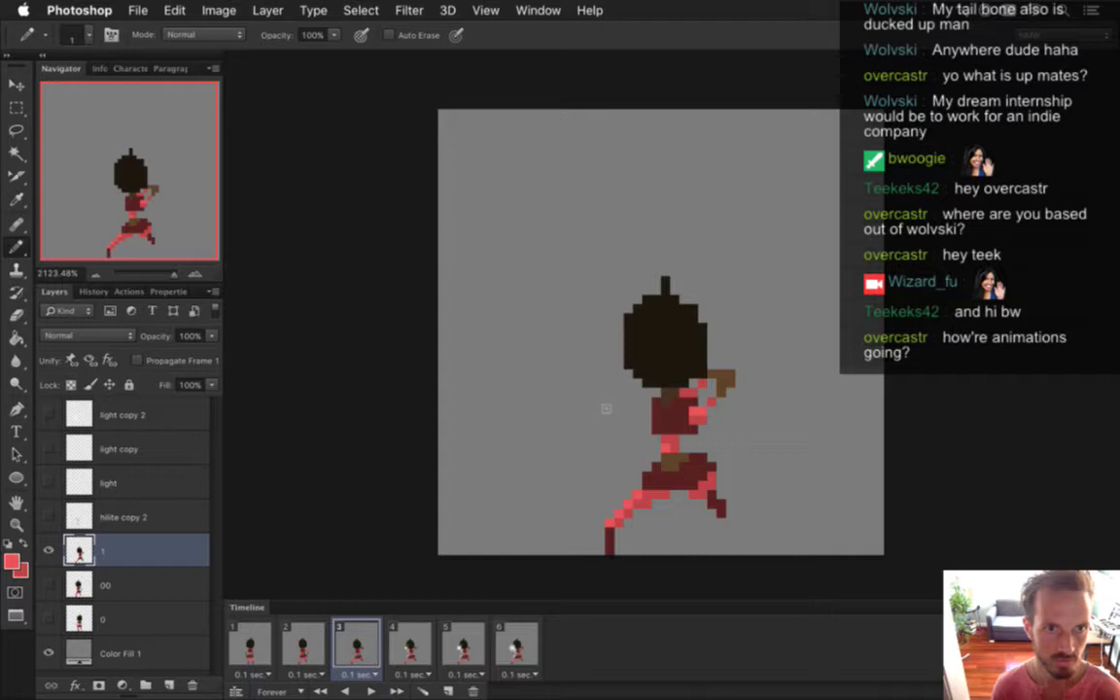
alt+click(678, 445)
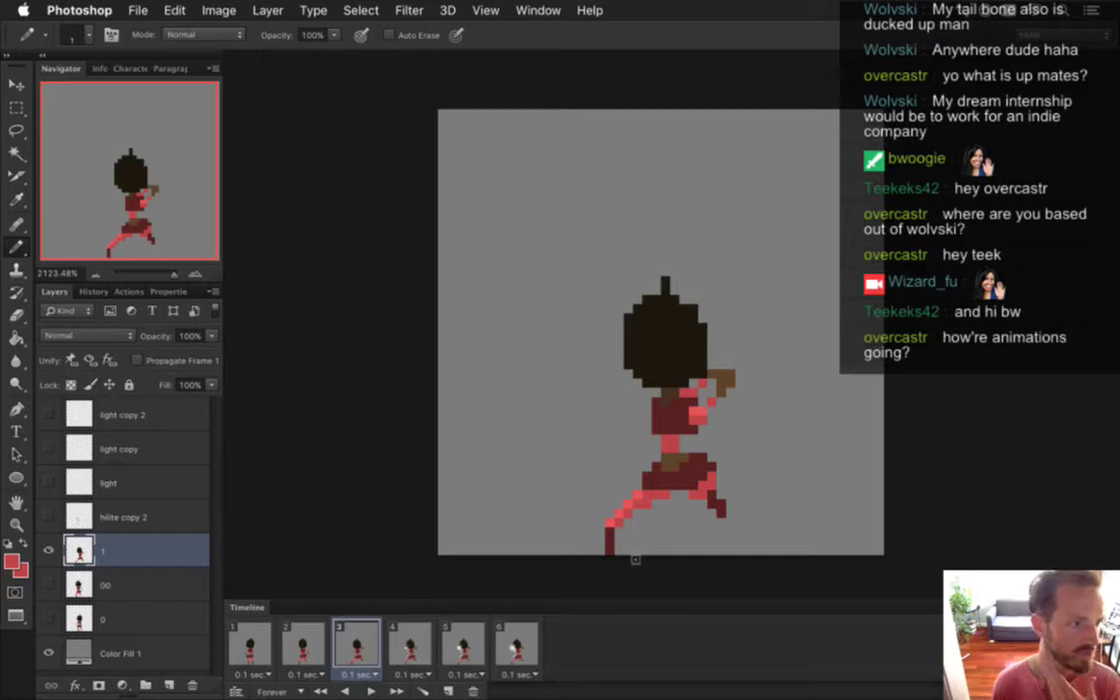
Flip between frames 3 and 4 to compare the unlit pose with the lit one
click(408, 645)
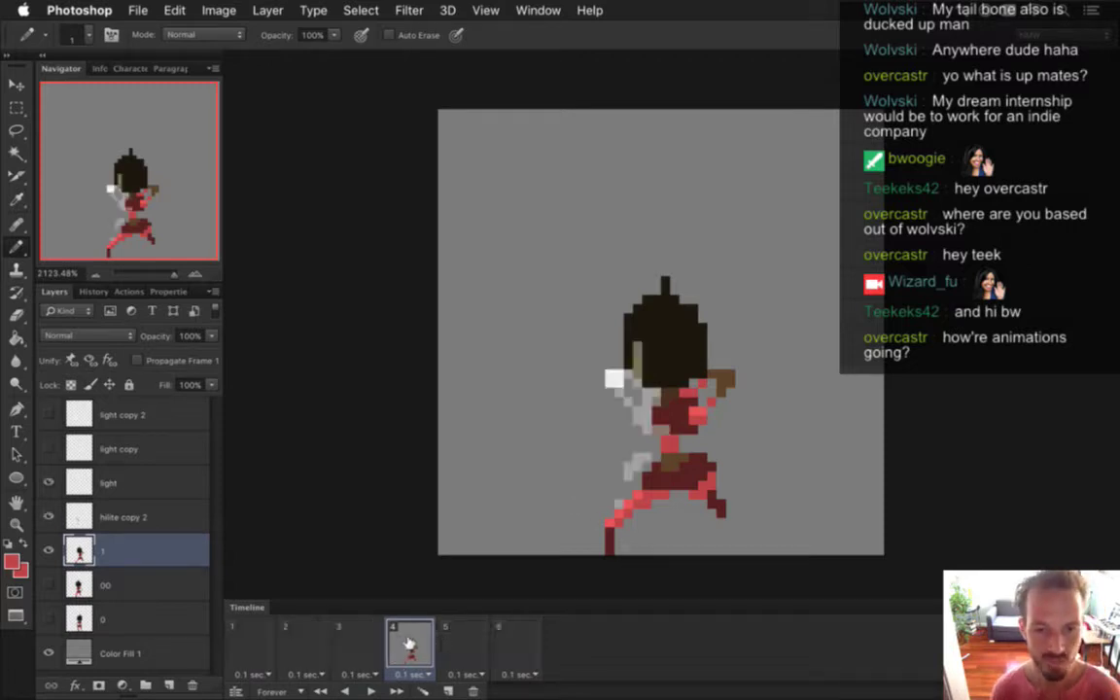
click(358, 645)
click(403, 644)
click(357, 645)
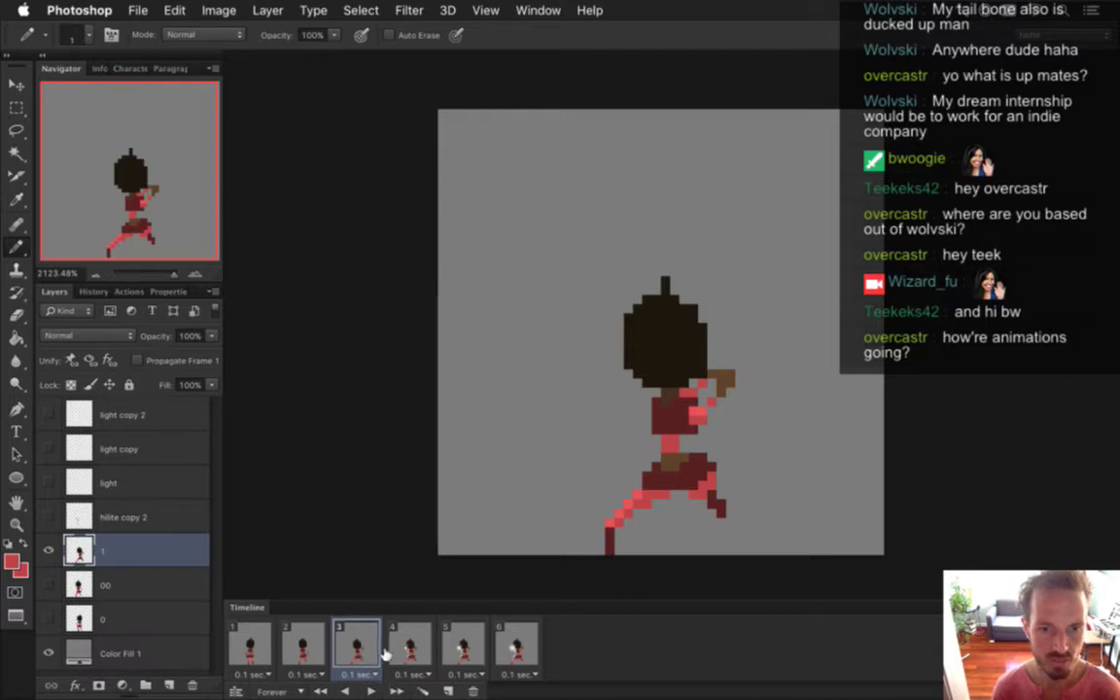
Switch to Xcode, run Songbringer to look at Velle in the game, and quit the game
key(super+Tab)
click(411, 389)
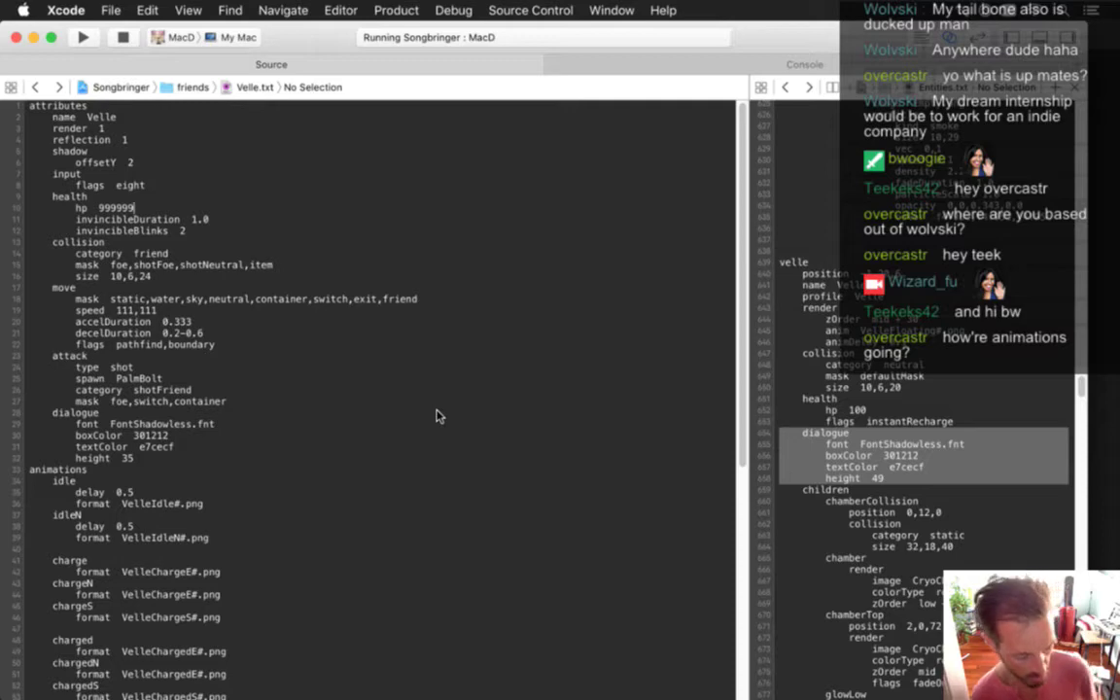
key(super+r)
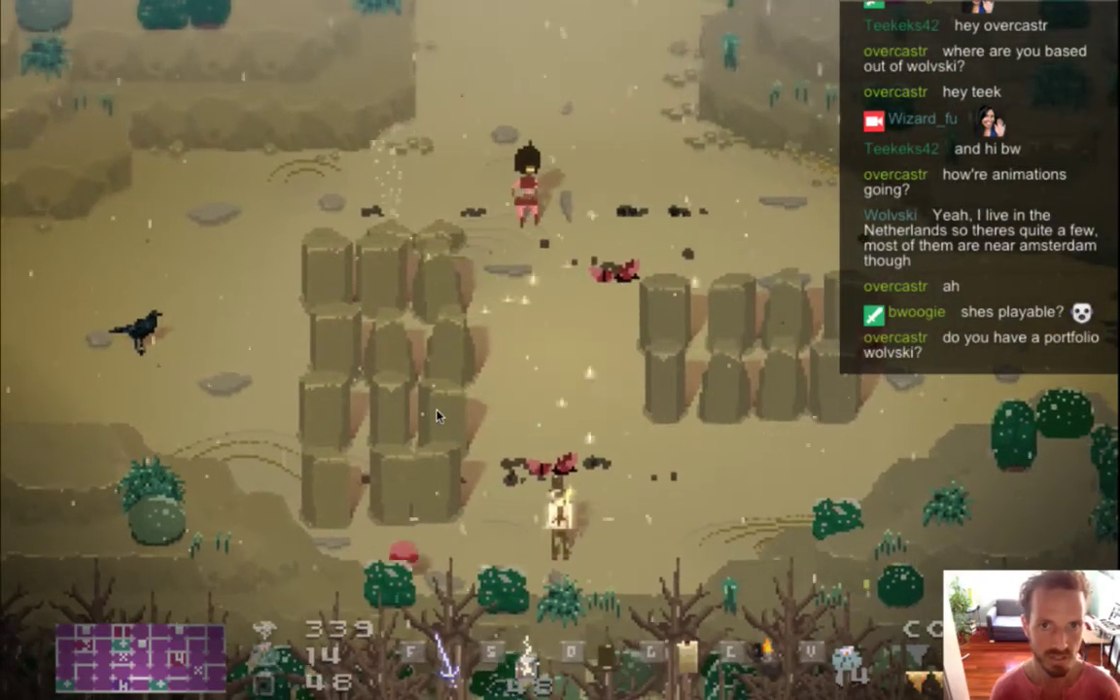
key(super+q)
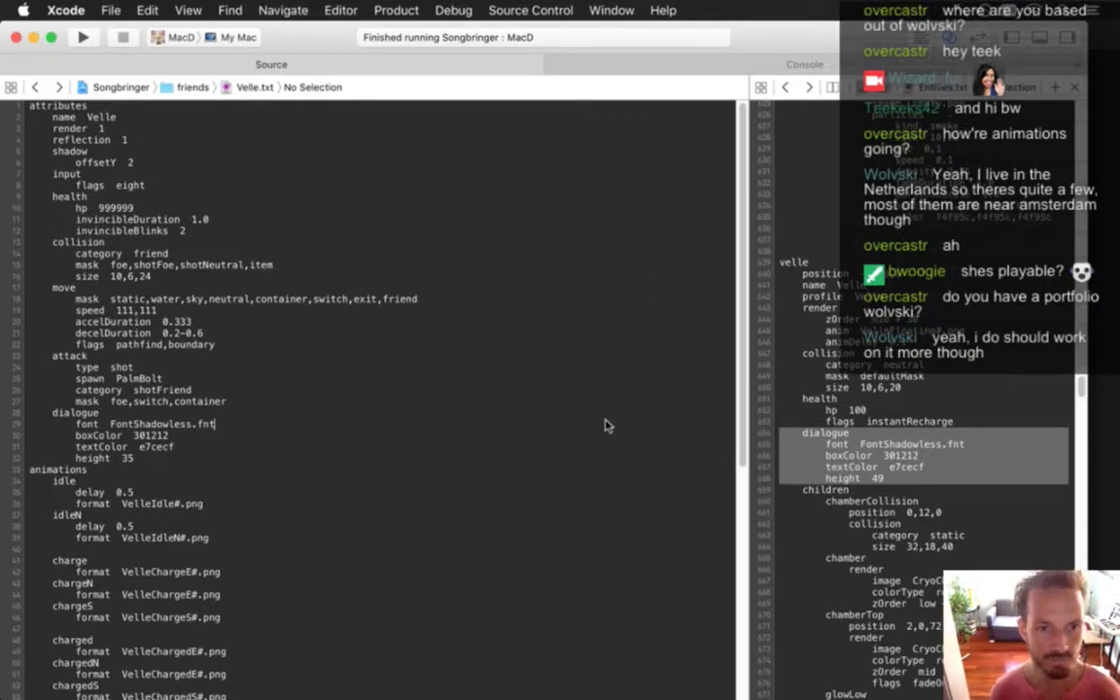
Return to Photoshop and alternate between frames 3 and 4 to examine where the glow lights the figure
key(super+Tab)
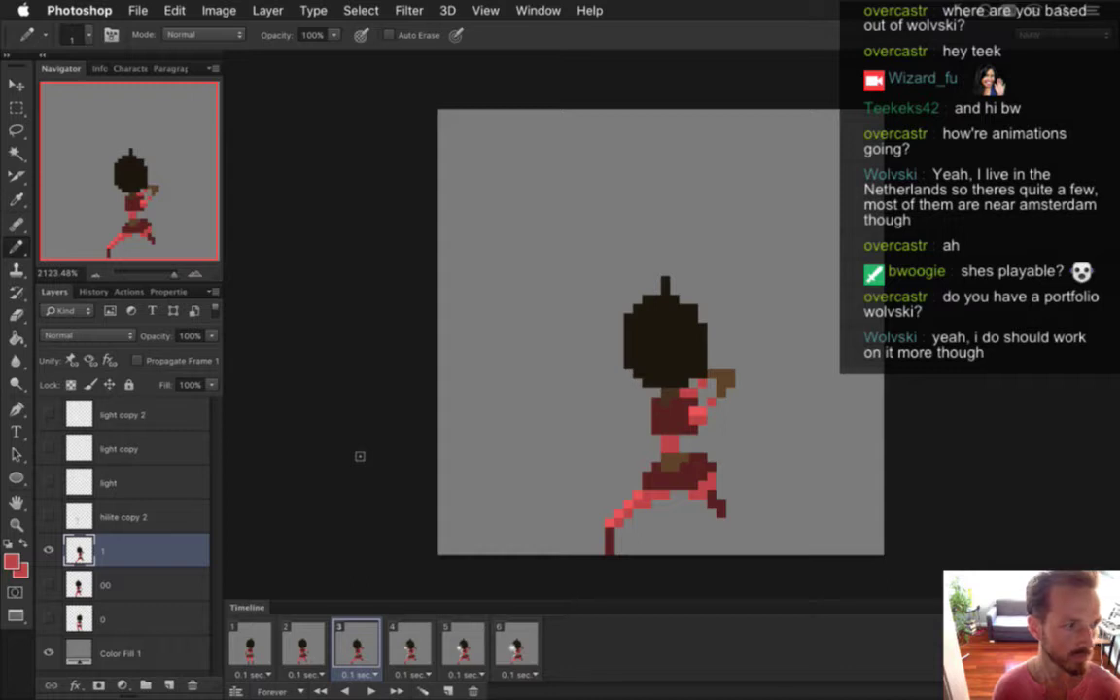
click(413, 643)
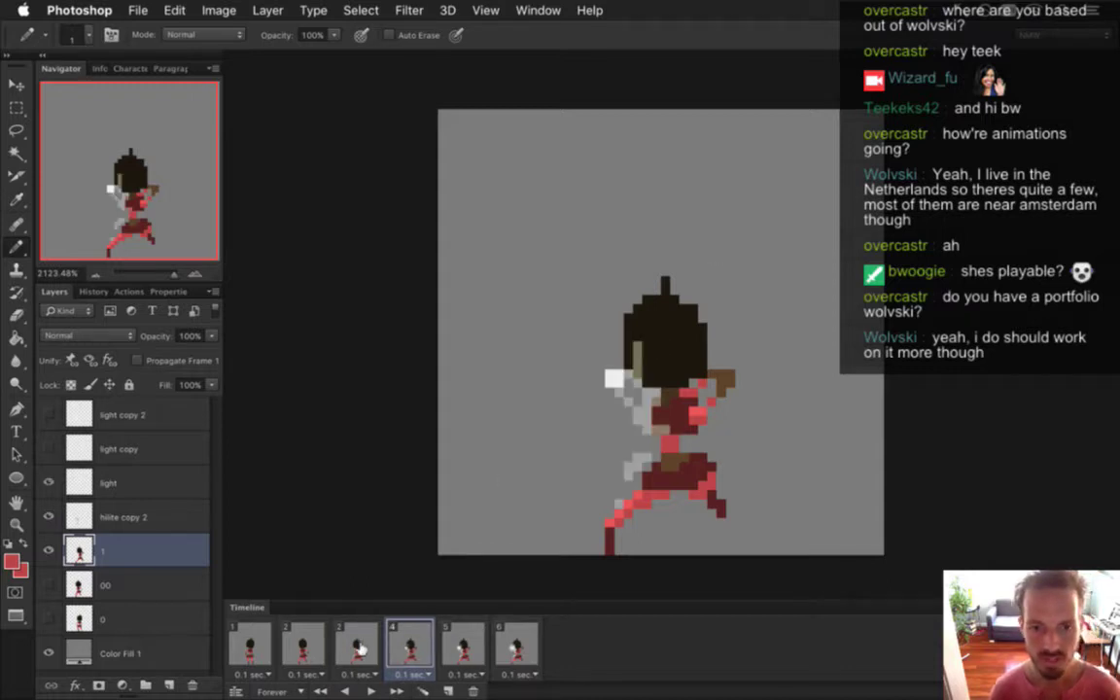
click(360, 648)
click(412, 648)
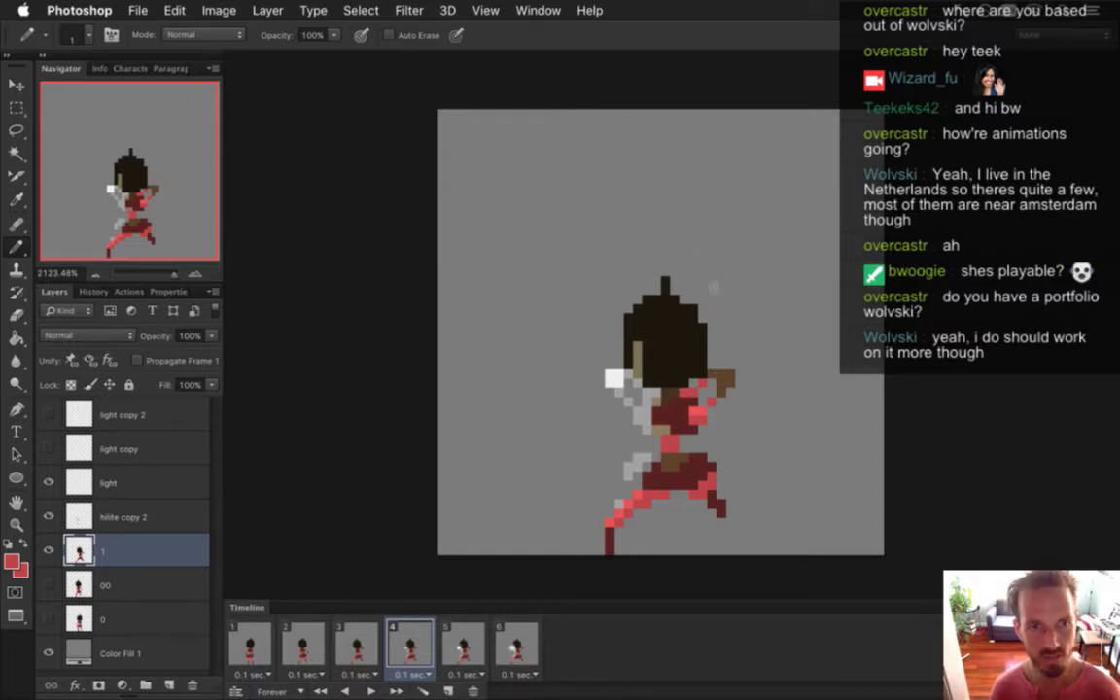
click(357, 643)
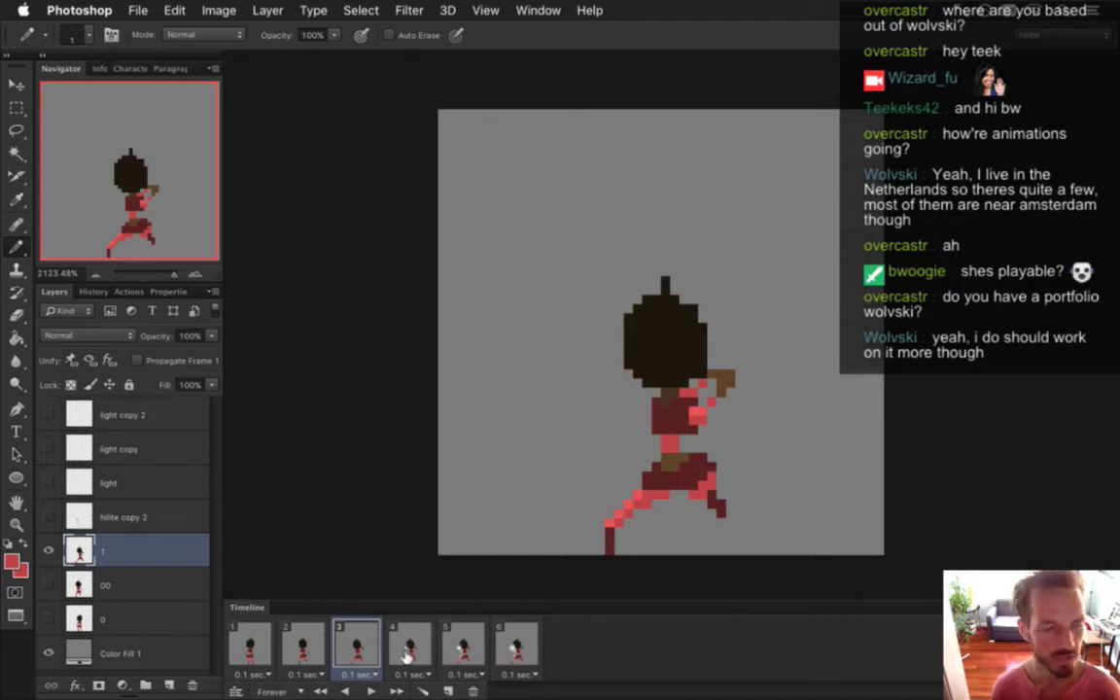
click(408, 651)
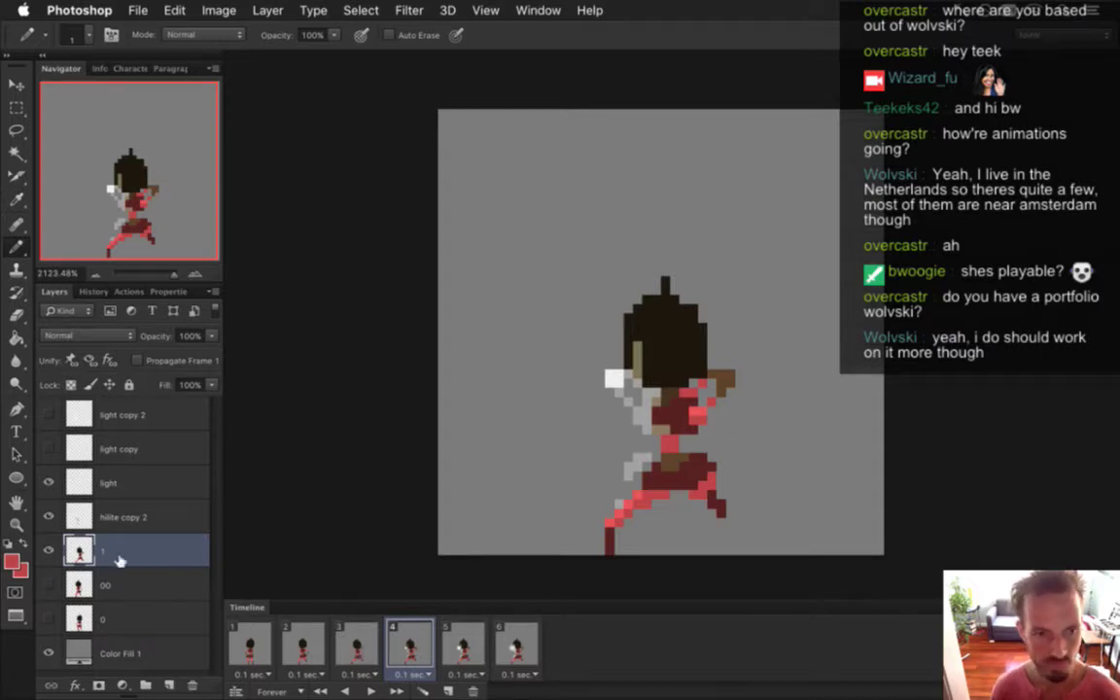
Toggle the visibility of the hilite copy 2 layer in frame 4 to see which pixels it lightens
click(95, 515)
click(50, 518)
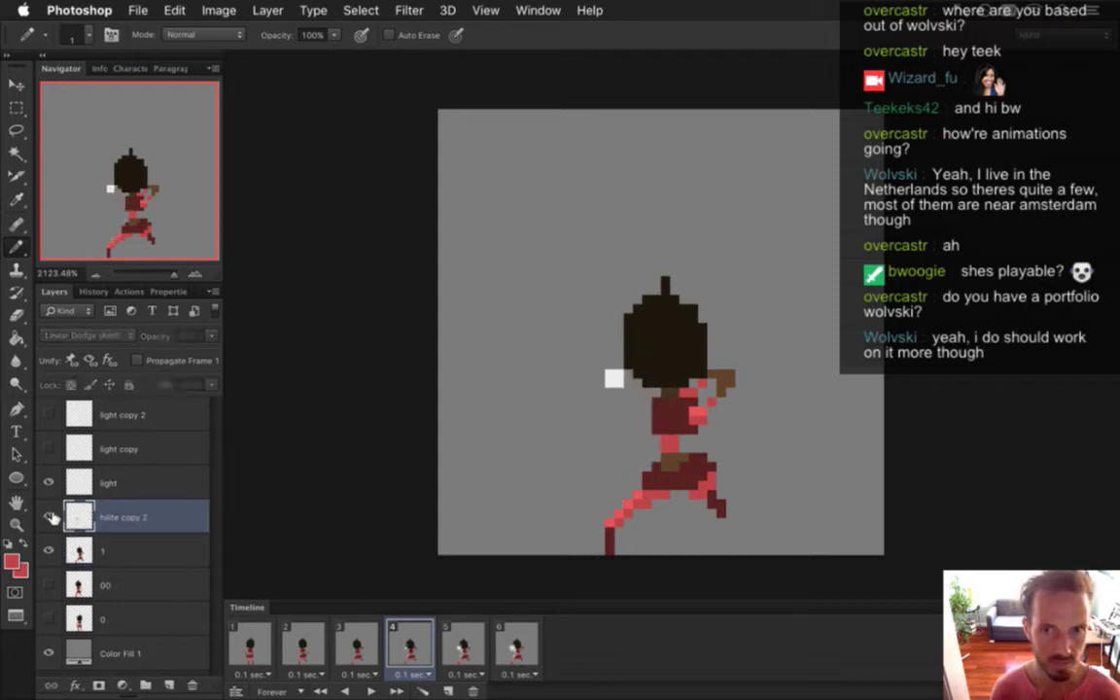
click(49, 517)
click(51, 517)
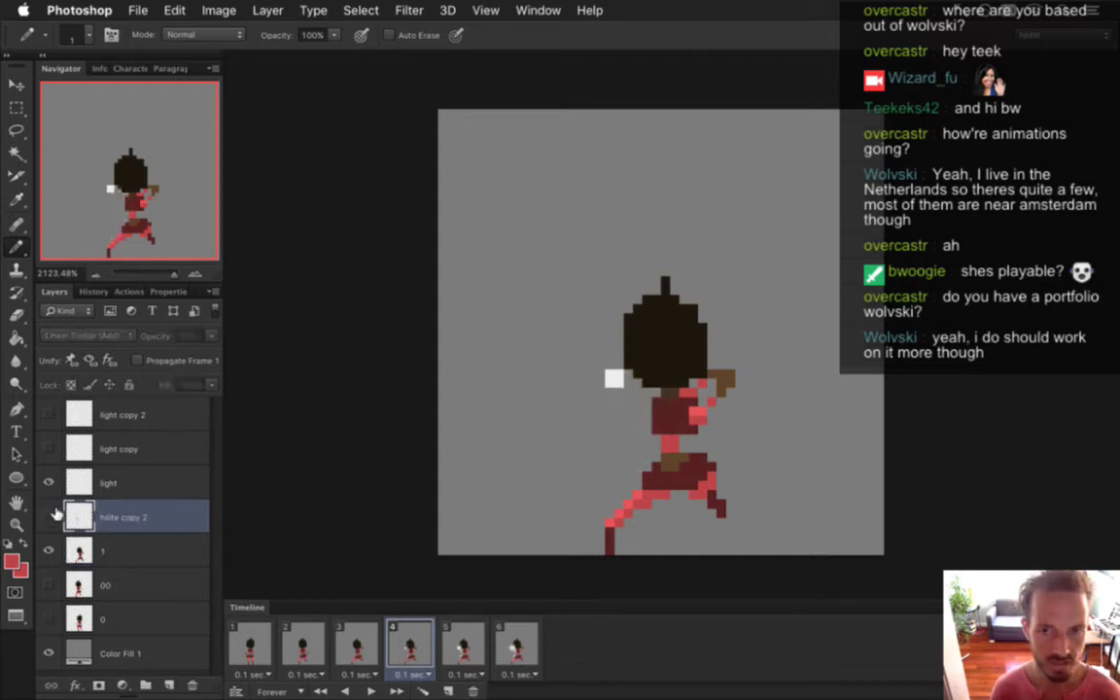
click(49, 517)
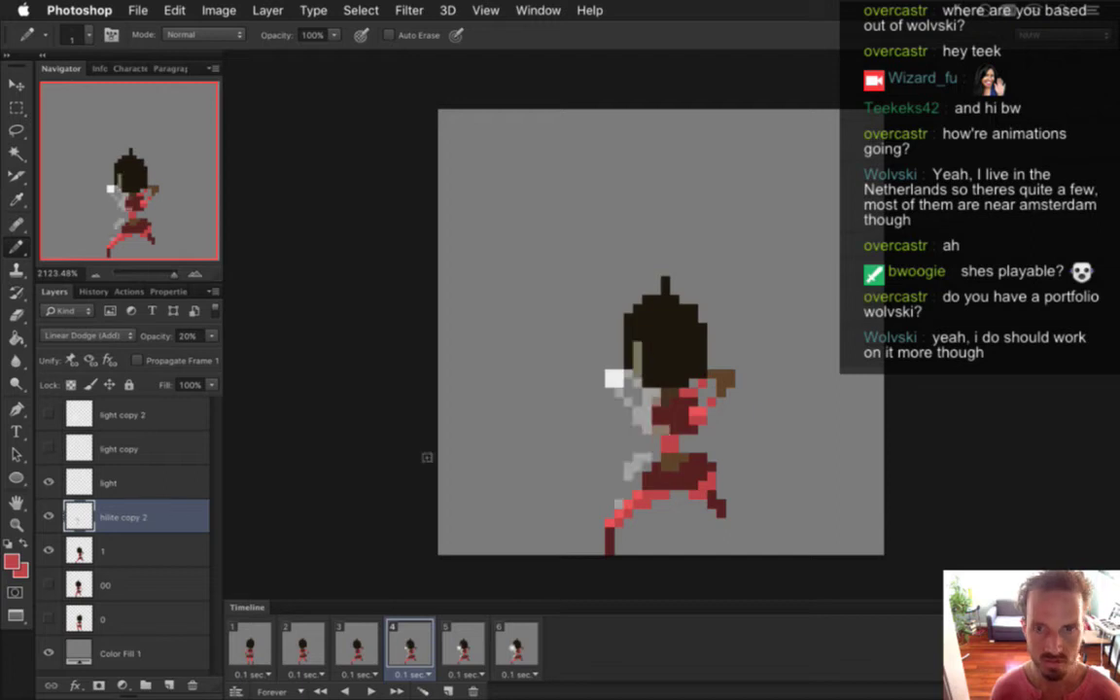
Set the hilite copy 2 layer to 100% opacity and Normal blending so its actual pixel colours show
click(212, 336)
drag(207, 361, 220, 353)
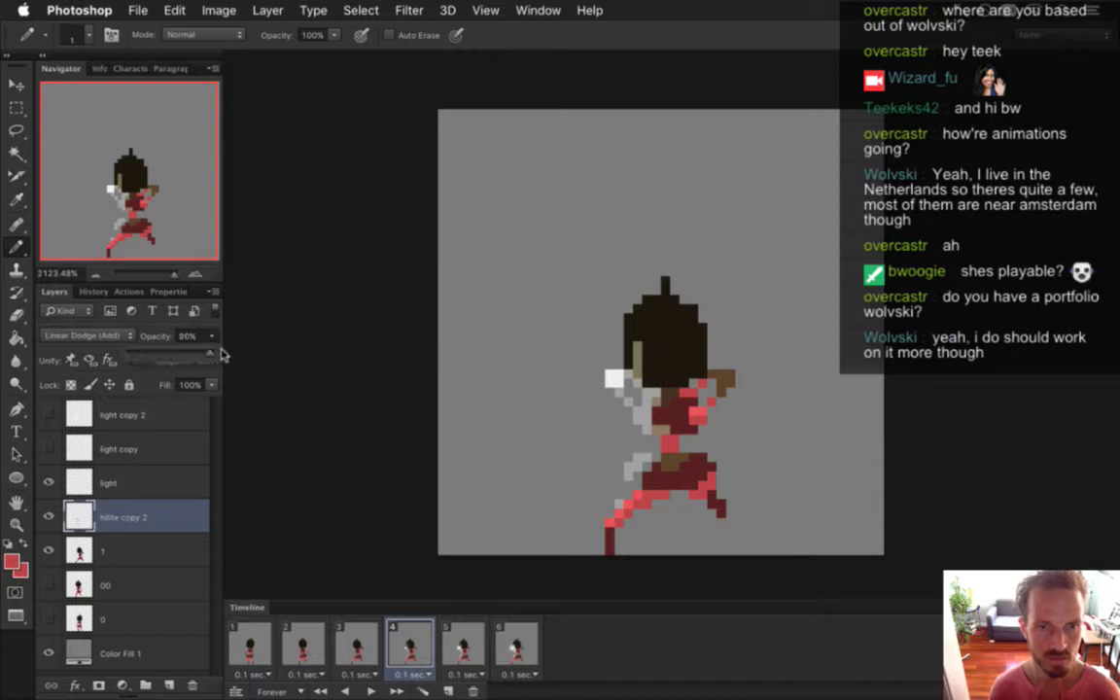
click(122, 337)
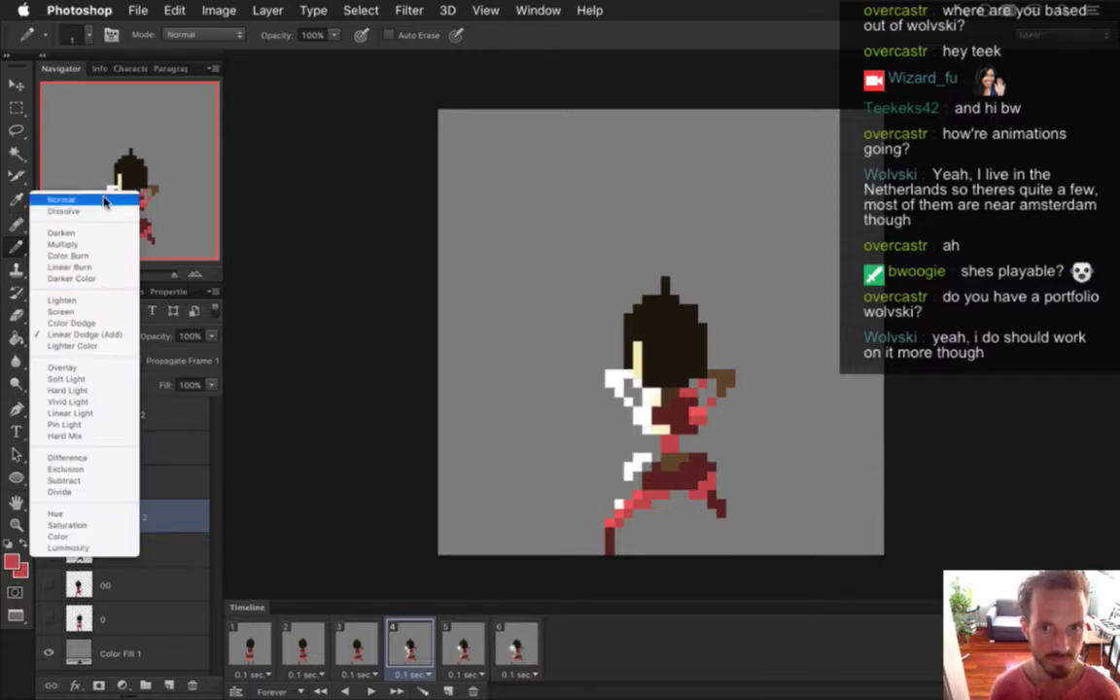
click(61, 199)
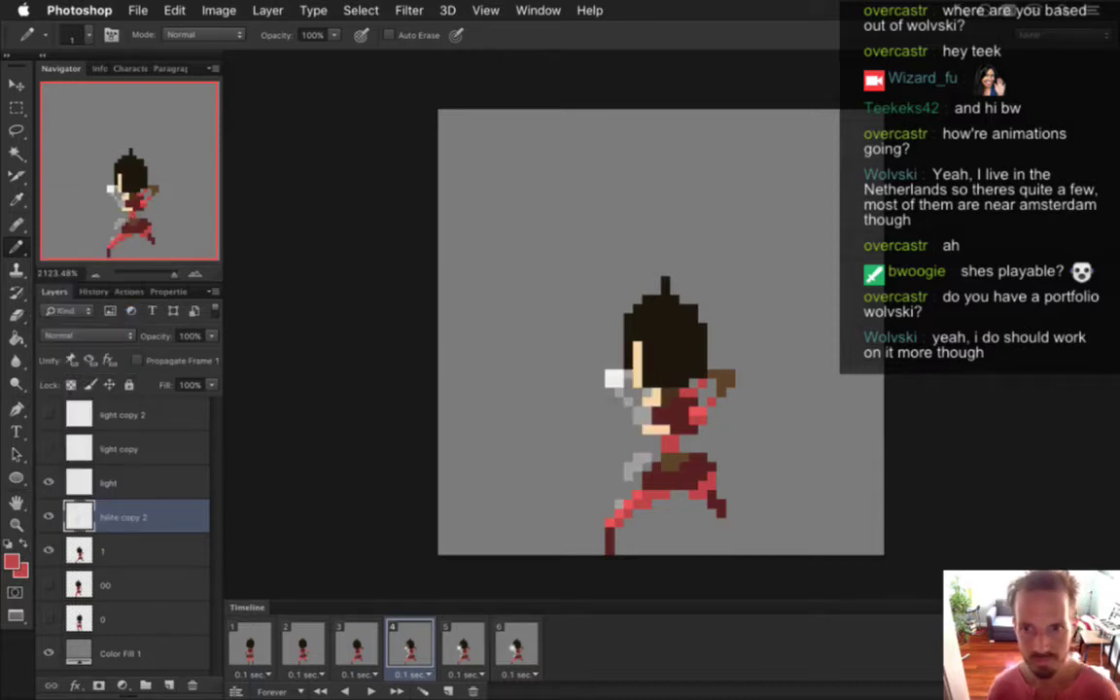
Move the peach highlight on hilite copy 2 by painting it down the head's right edge and erasing it from the left of the head and torso
key(i)
click(642, 375)
key(b)
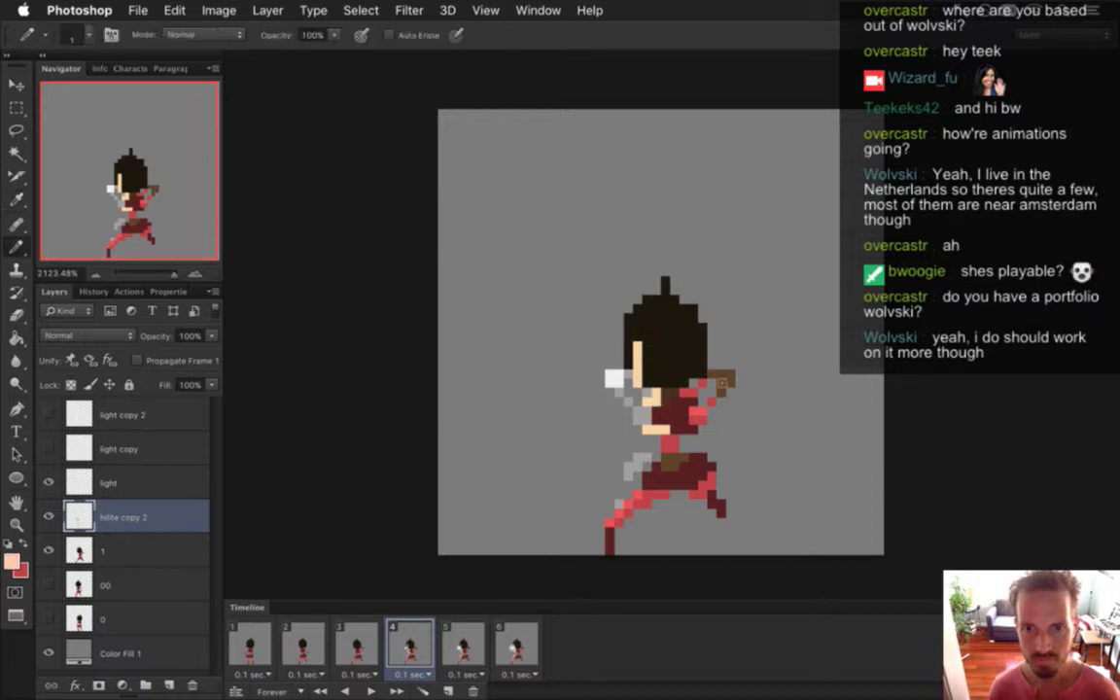
drag(702, 354, 702, 327)
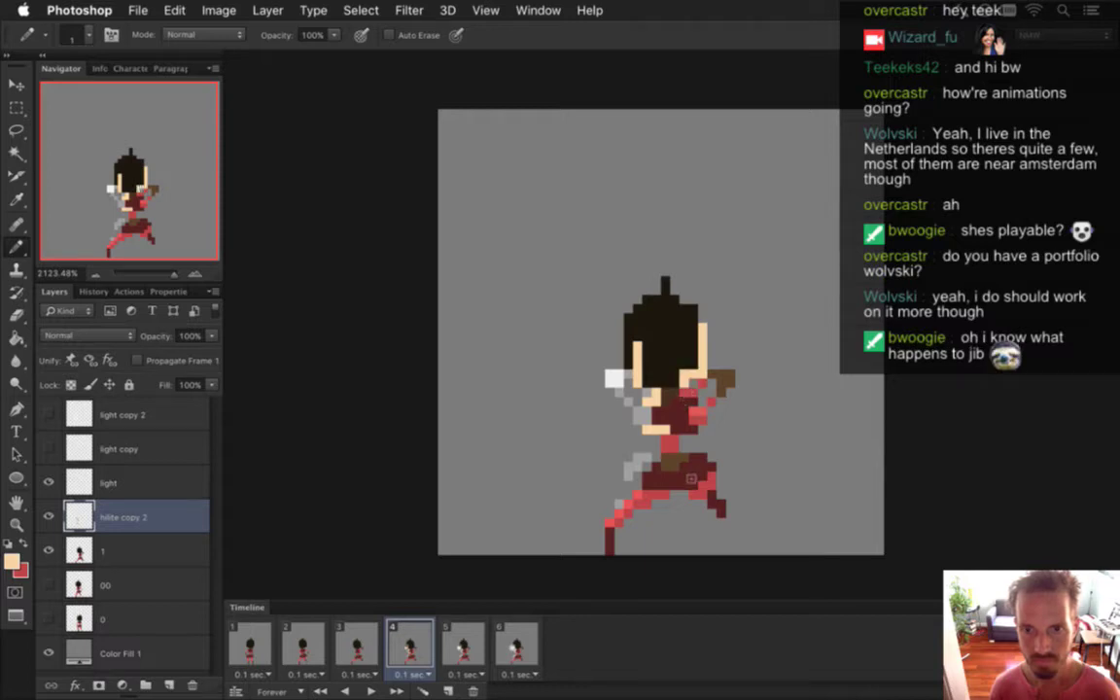
key(e)
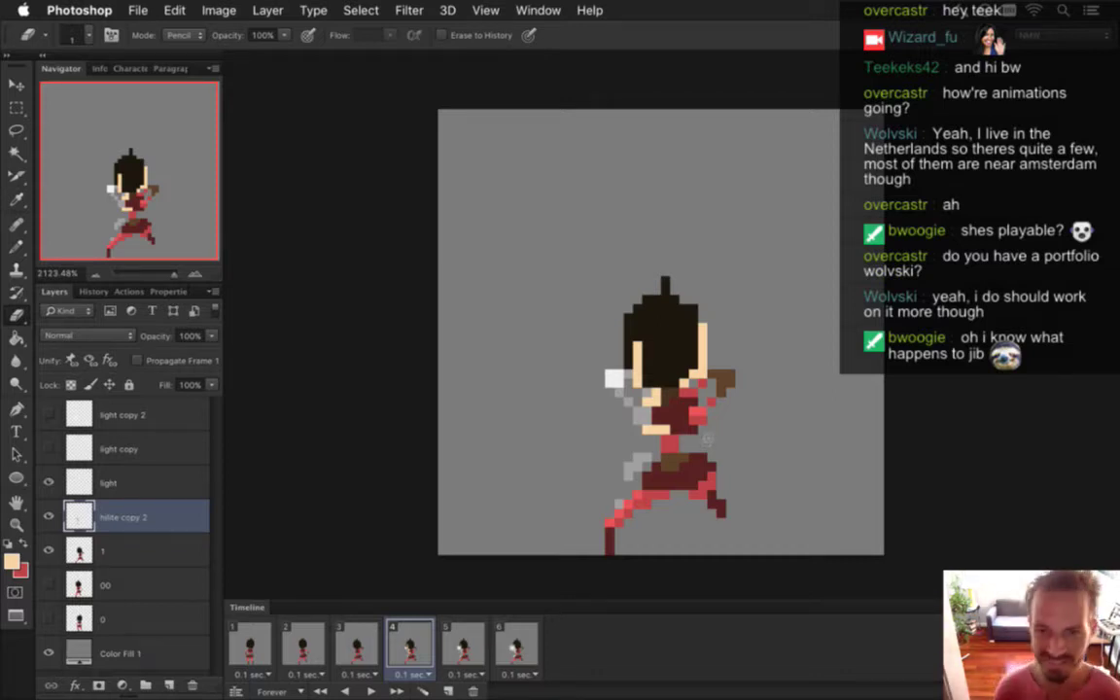
drag(642, 369, 657, 404)
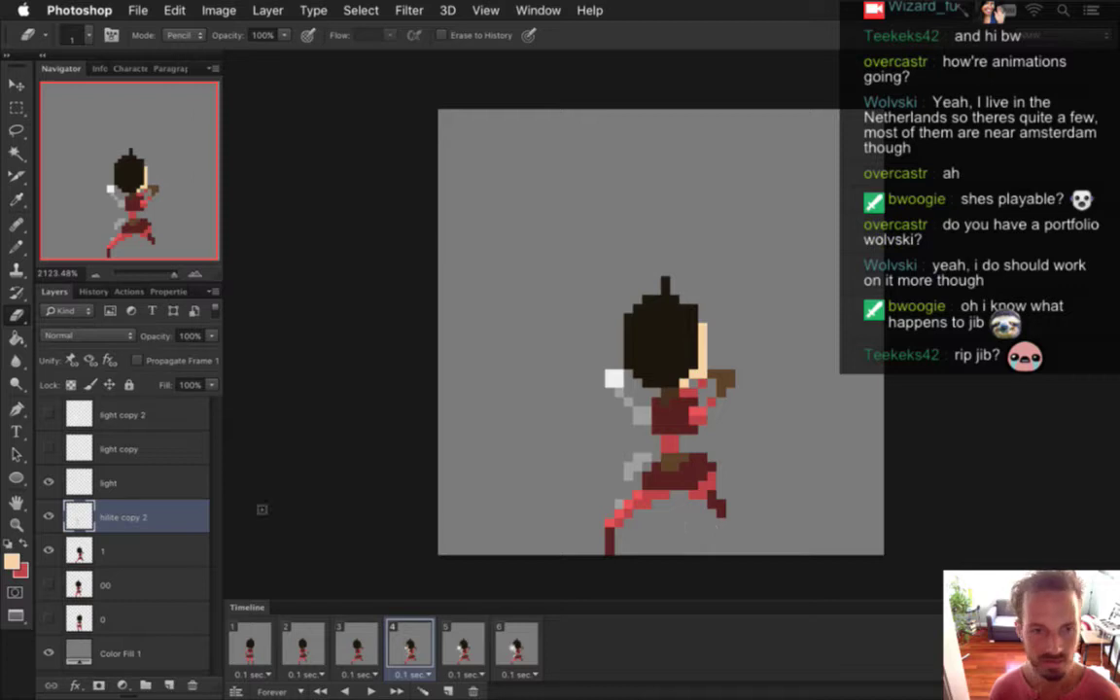
Sample the grey highlight, paint it on the right arm and front hip, and erase the grey pixels from the figure's left side
key(i)
click(643, 437)
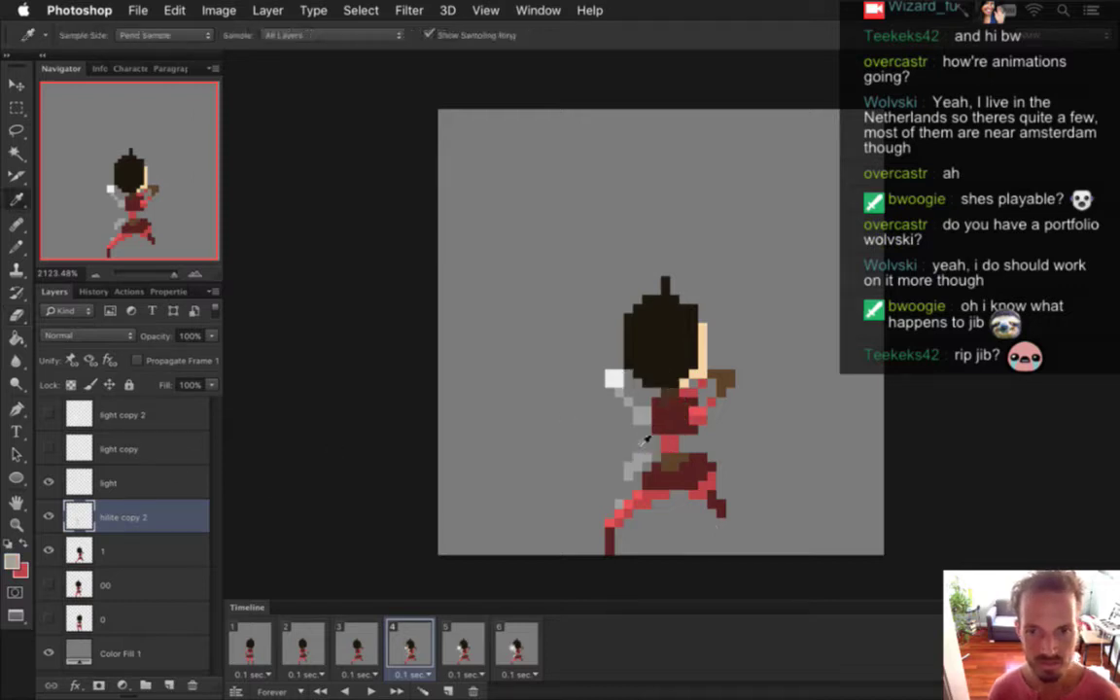
key(m)
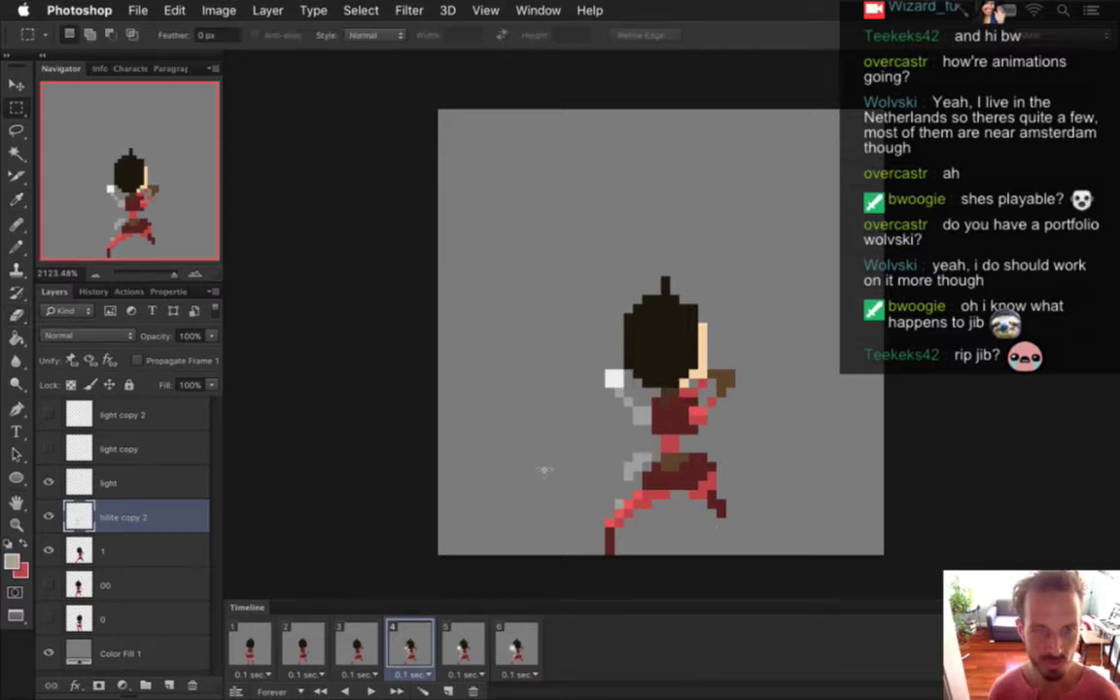
key(b)
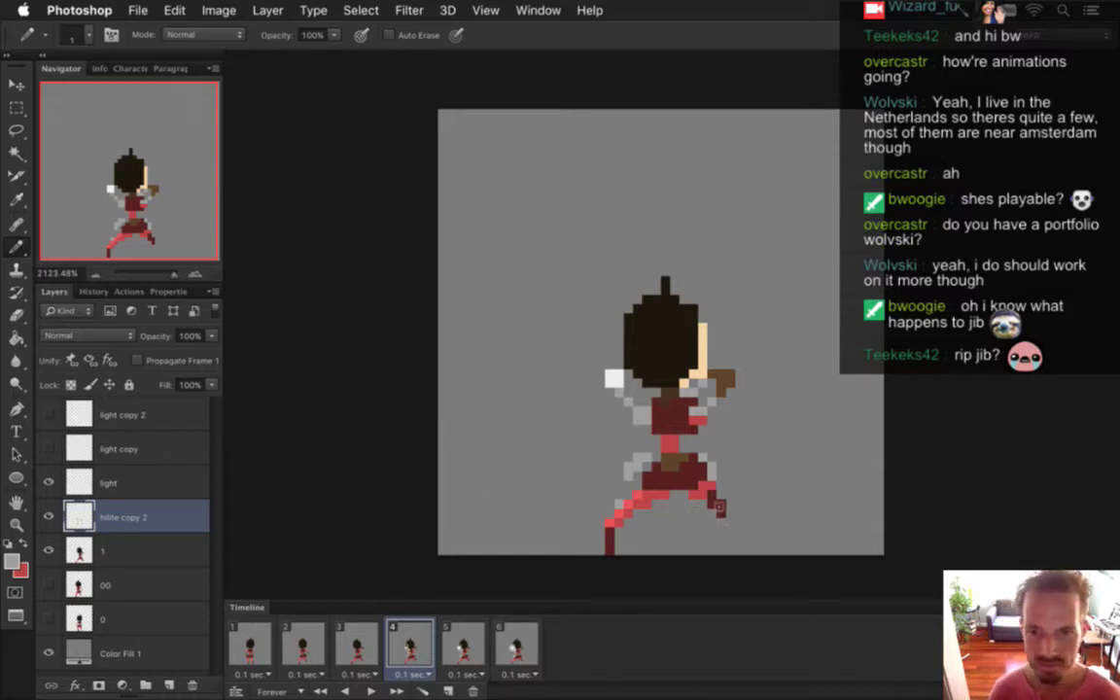
key(e)
drag(638, 457, 628, 477)
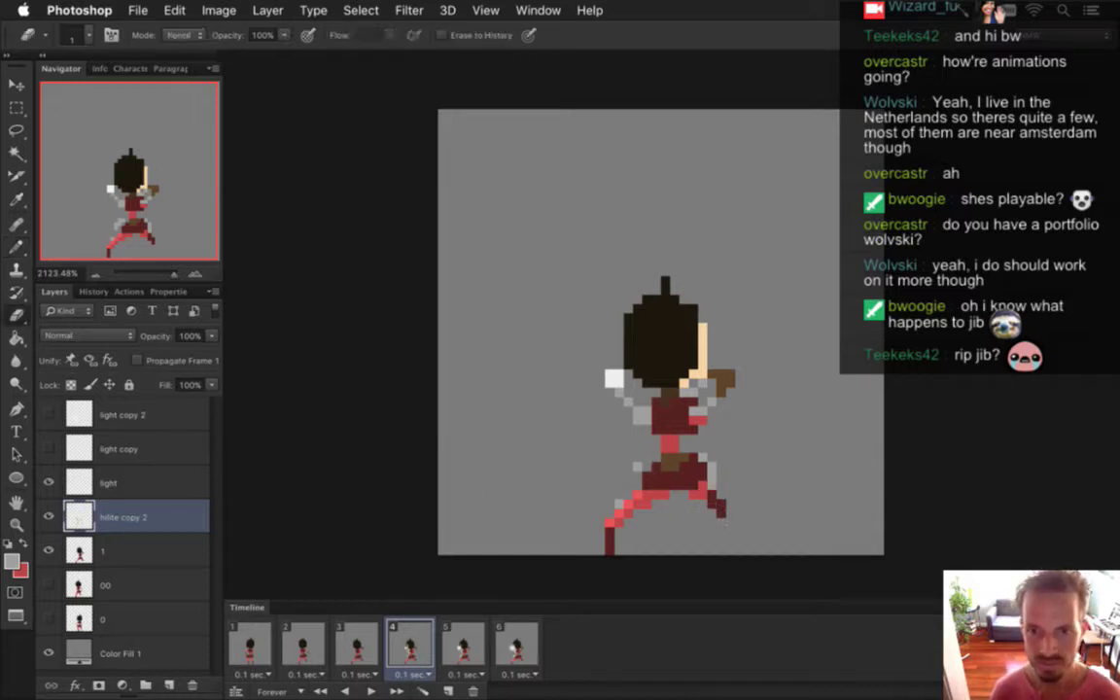
mouse_move(645, 428)
mouse_down()
mouse_move(645, 411)
mouse_move(619, 393)
mouse_up()
Set the hilite copy 2 layer to 22% opacity with Linear Dodge (Add) blending
click(170, 483)
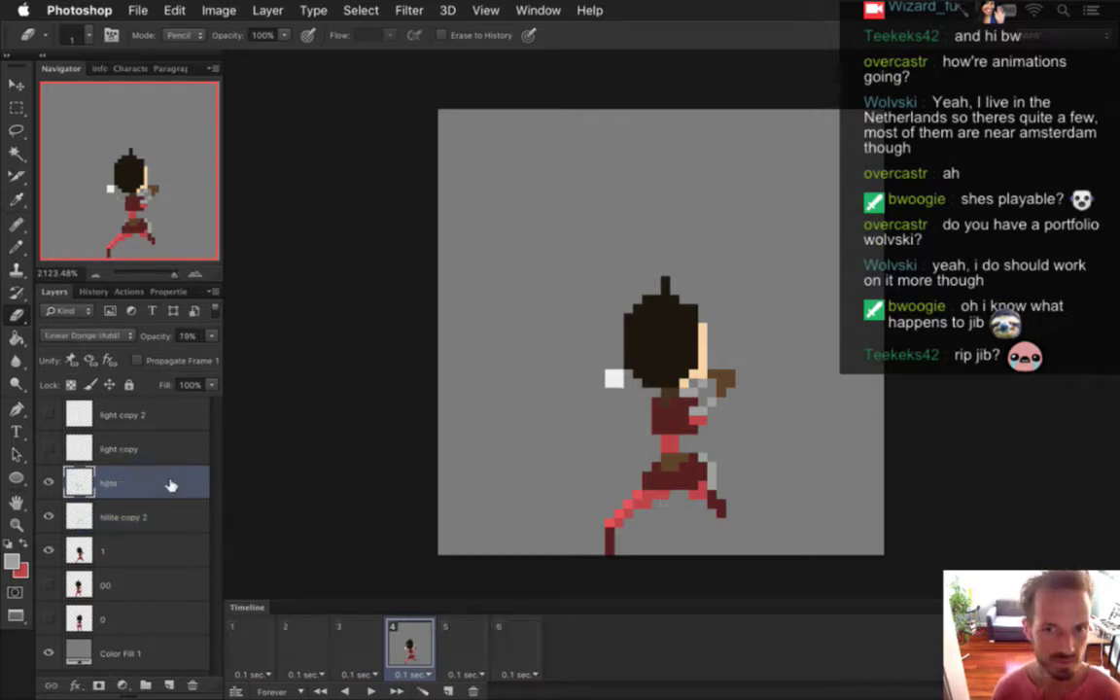
click(182, 511)
click(211, 336)
drag(208, 352, 148, 357)
click(77, 336)
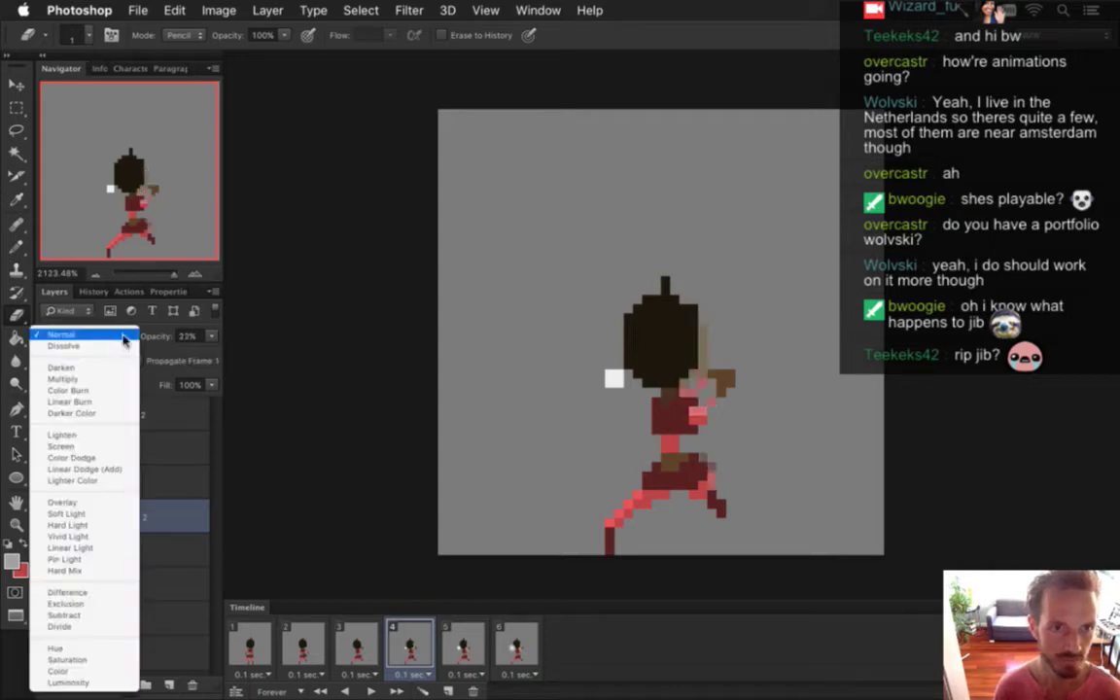
click(97, 433)
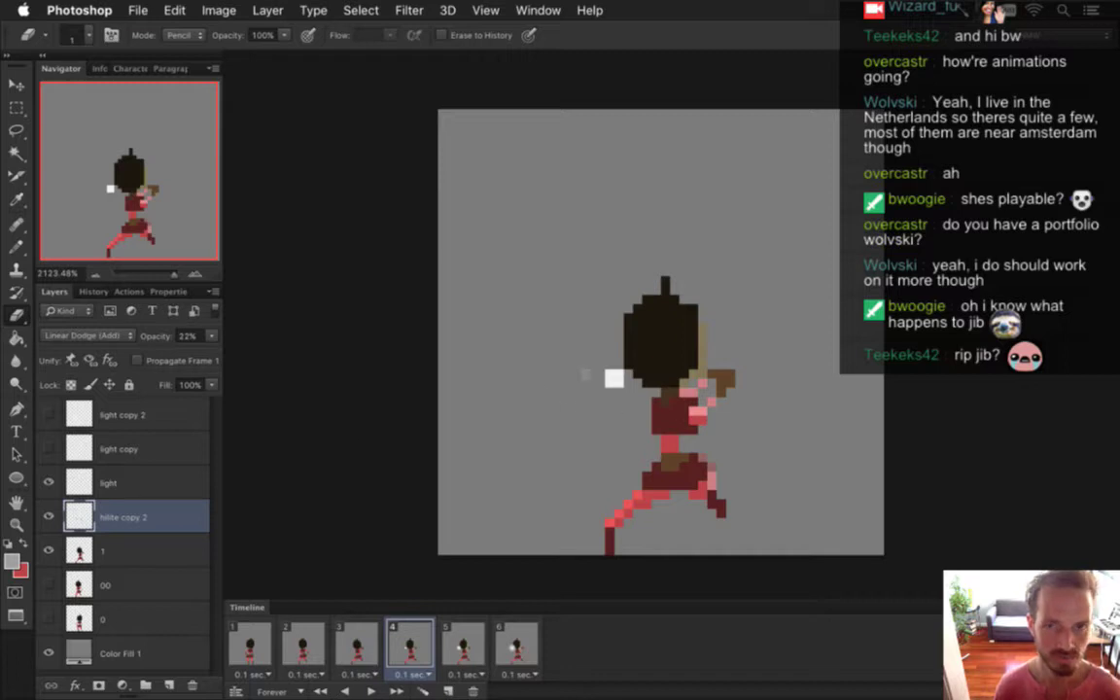
Marquee the white glow on the light layer and move it 12 pixels right onto the figure's raised right hand
key(m)
drag(578, 362, 642, 396)
click(117, 483)
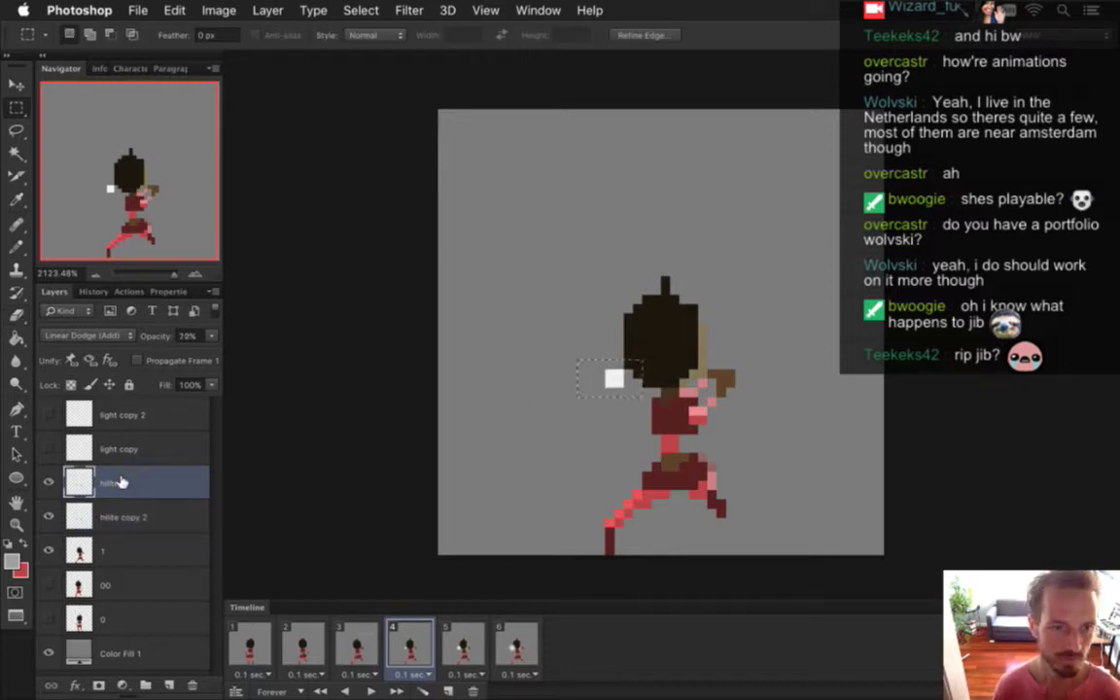
click(592, 328)
key(v)
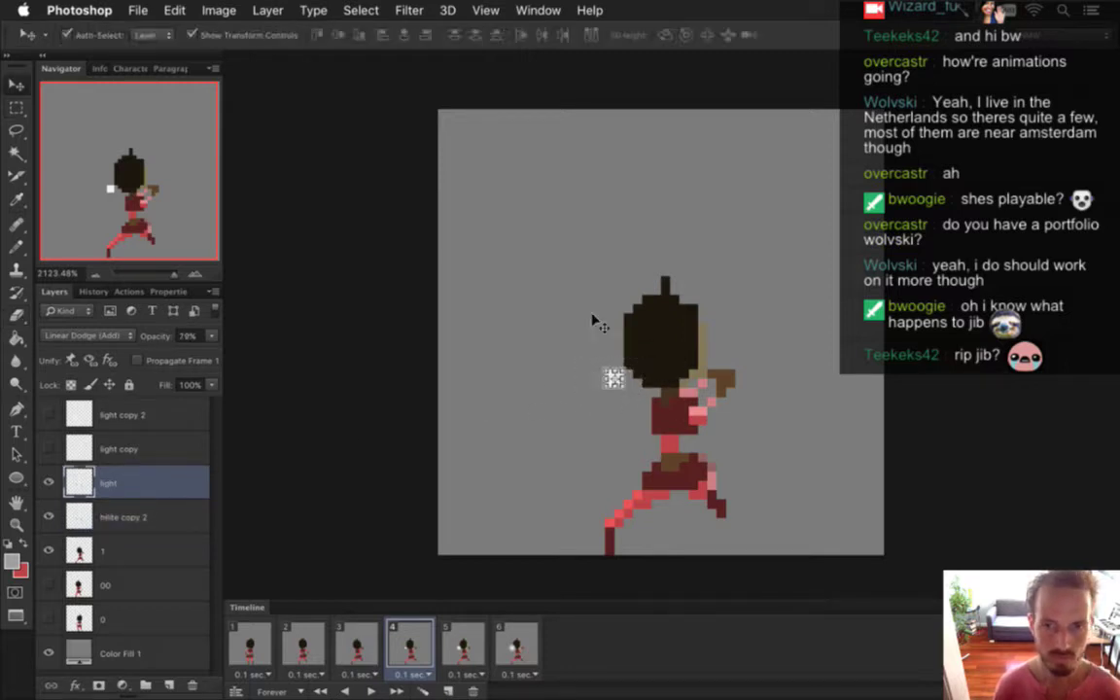
key(Right)
key(Right)
key(Right)
key(Right)
key(Right)
key(Right)
key(Right)
key(Right)
key(Right)
key(Right)
key(Right)
key(Right)
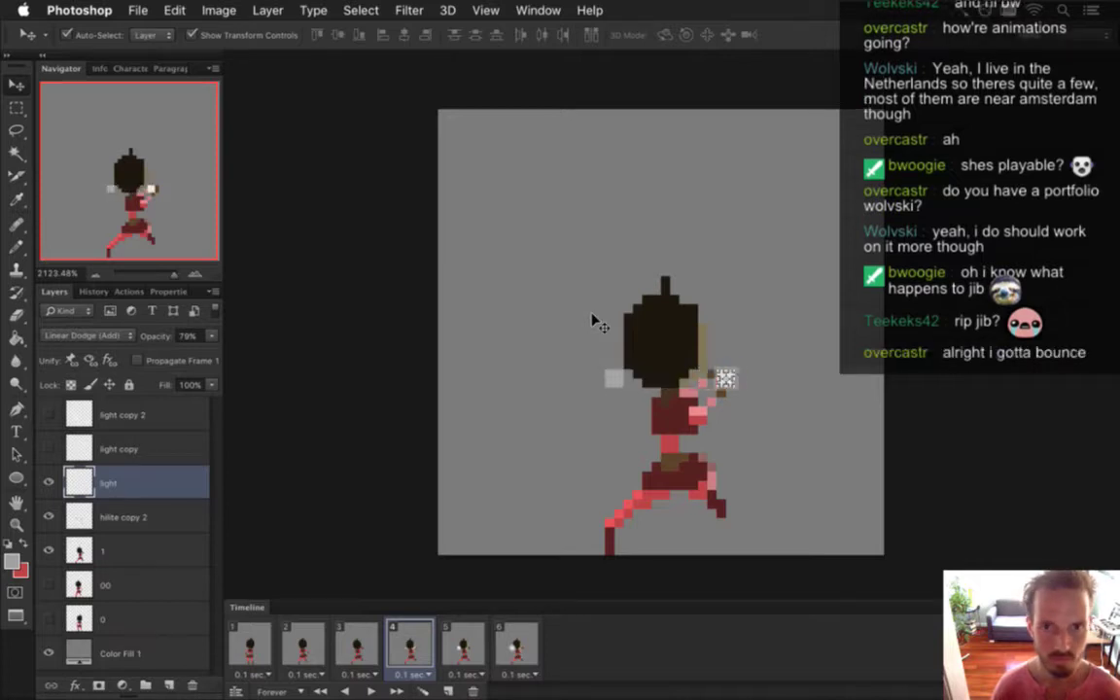
Erase the leftover grey highlight pixels beside the head's left edge on hilite copy 2, and compare the result with the neighbouring frames
key(m)
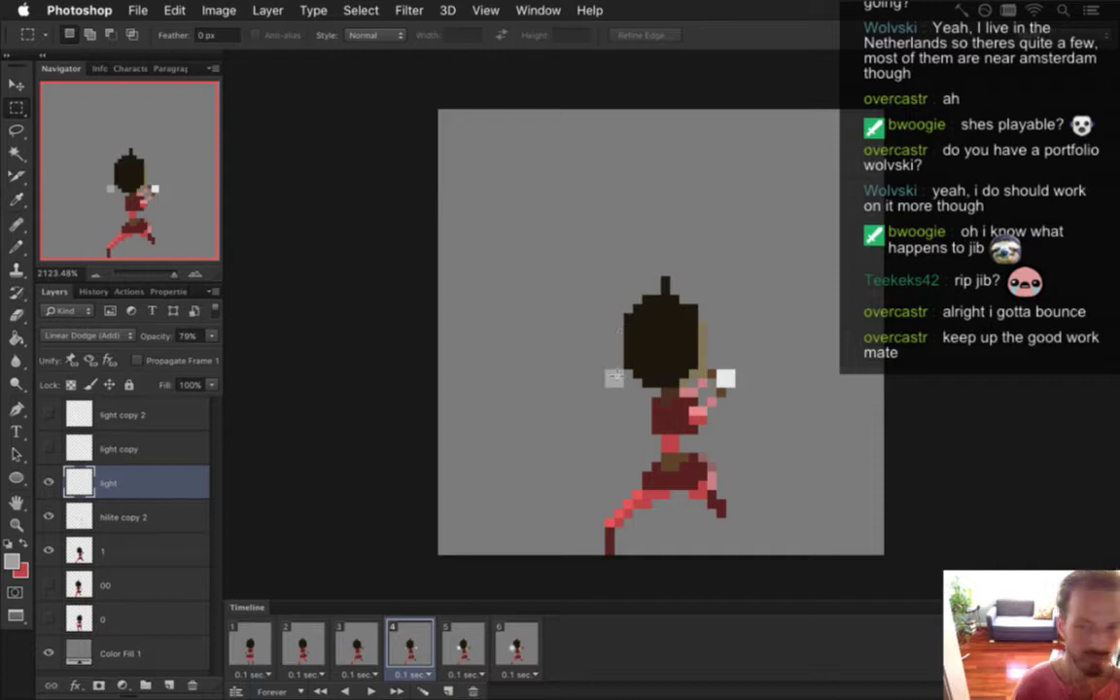
key(e)
click(121, 517)
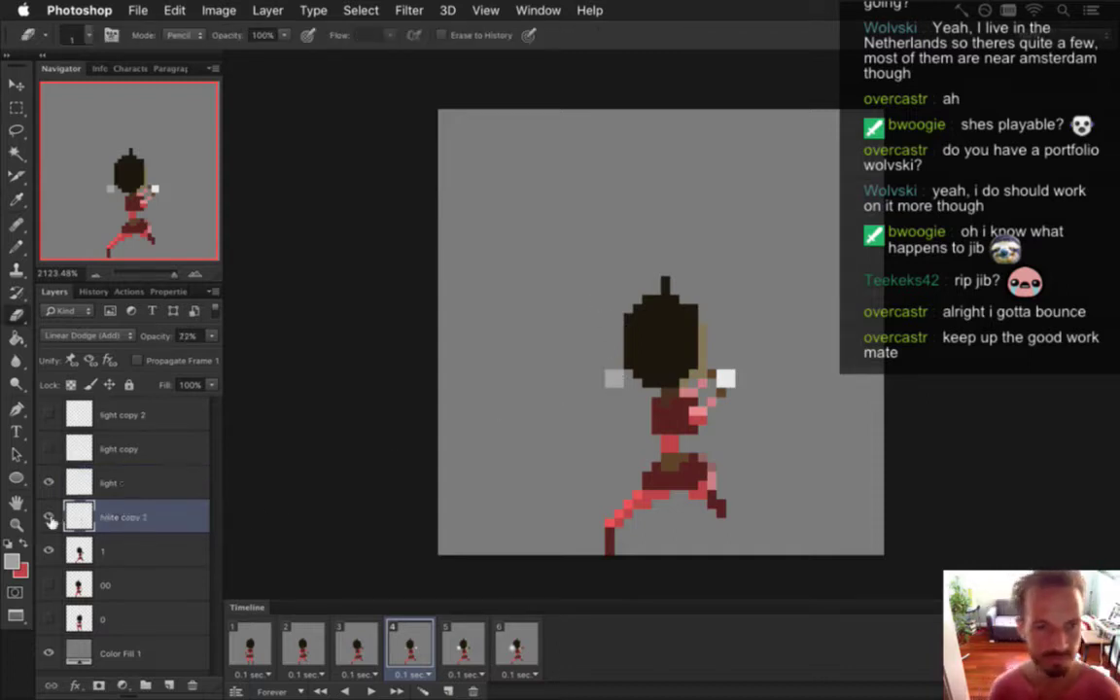
click(48, 517)
click(49, 517)
drag(610, 384, 609, 374)
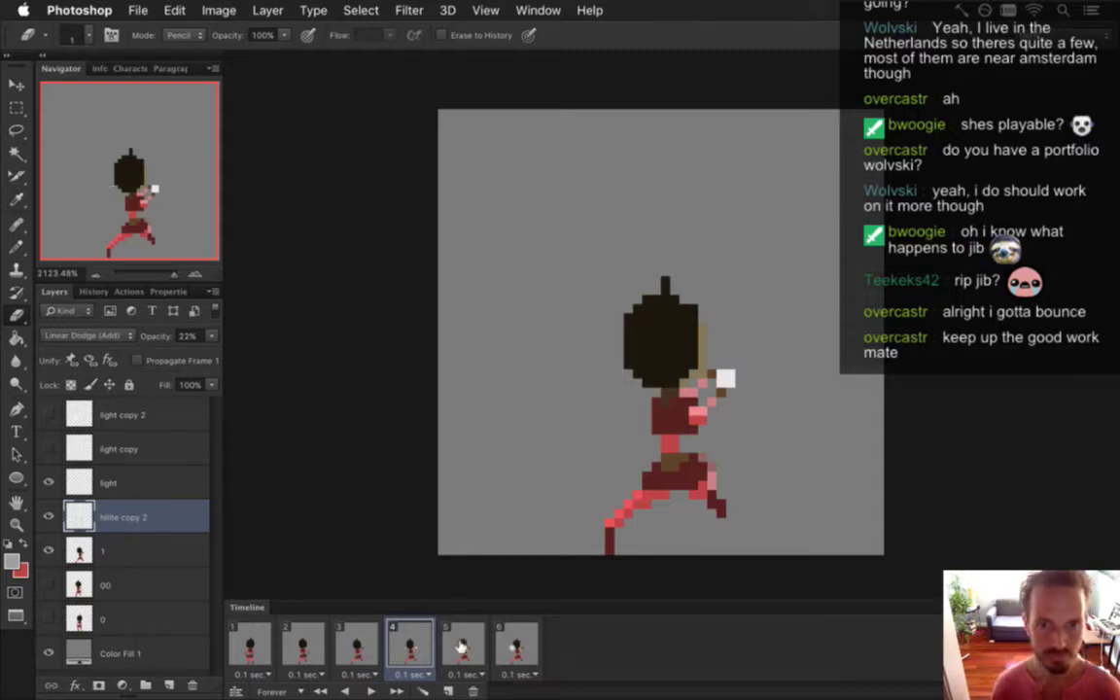
drag(463, 641, 418, 637)
click(373, 641)
click(416, 642)
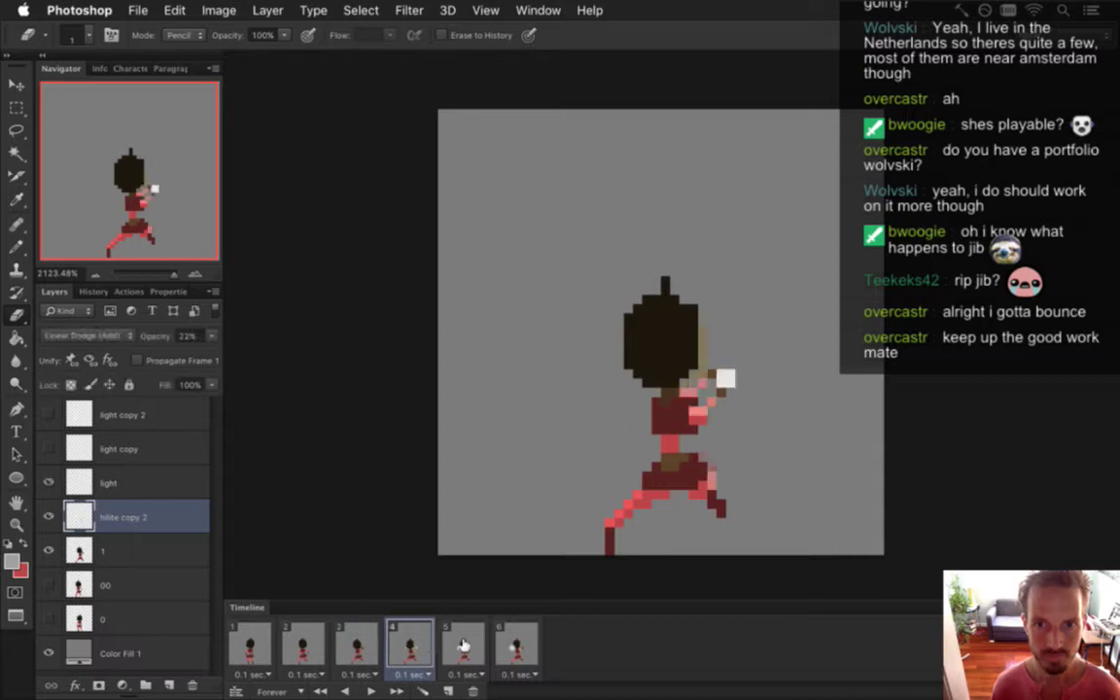
In frame 5, move the white glow on the light copy layer 12 pixels right onto the figure's raised hand
click(464, 644)
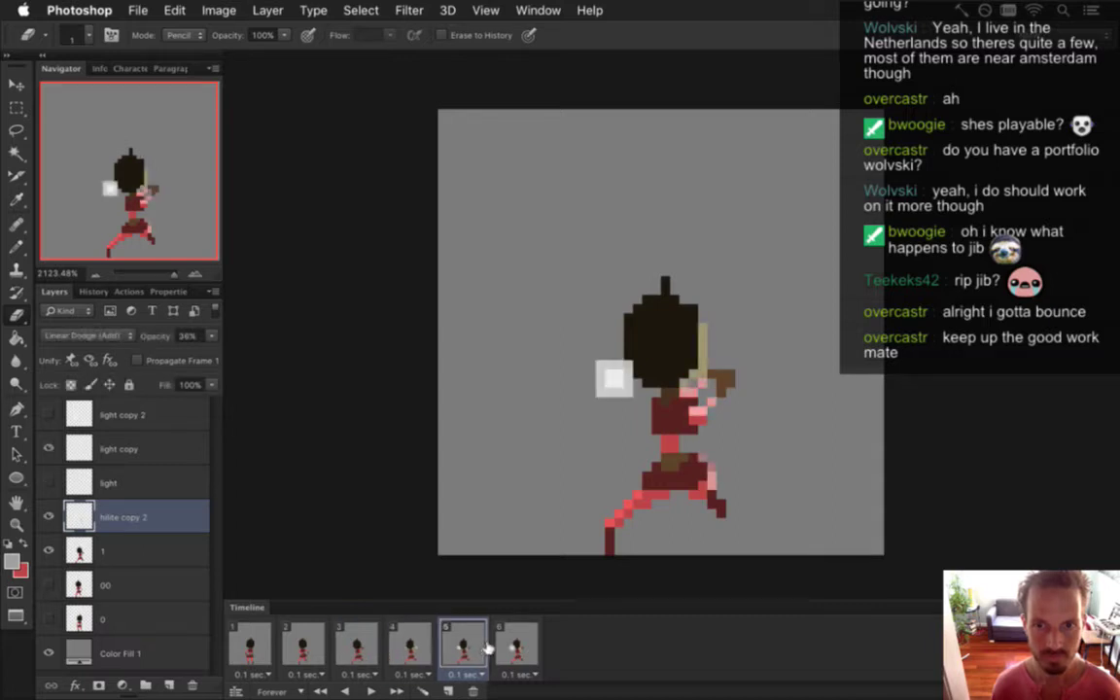
click(49, 516)
click(49, 516)
click(109, 449)
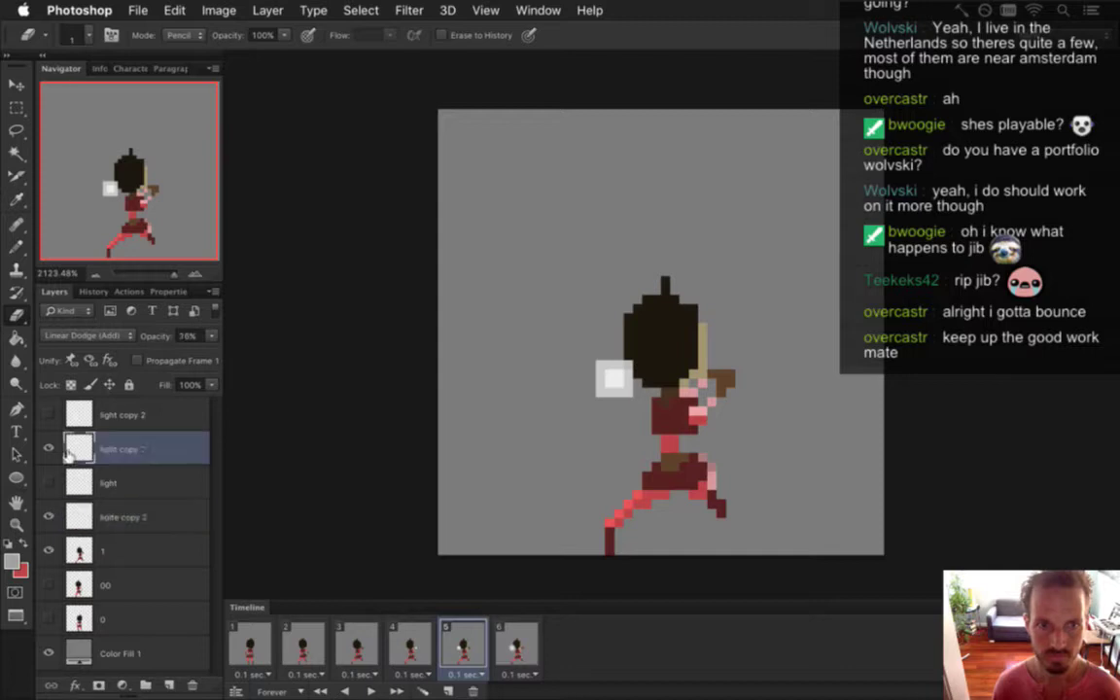
click(49, 449)
click(49, 449)
key(v)
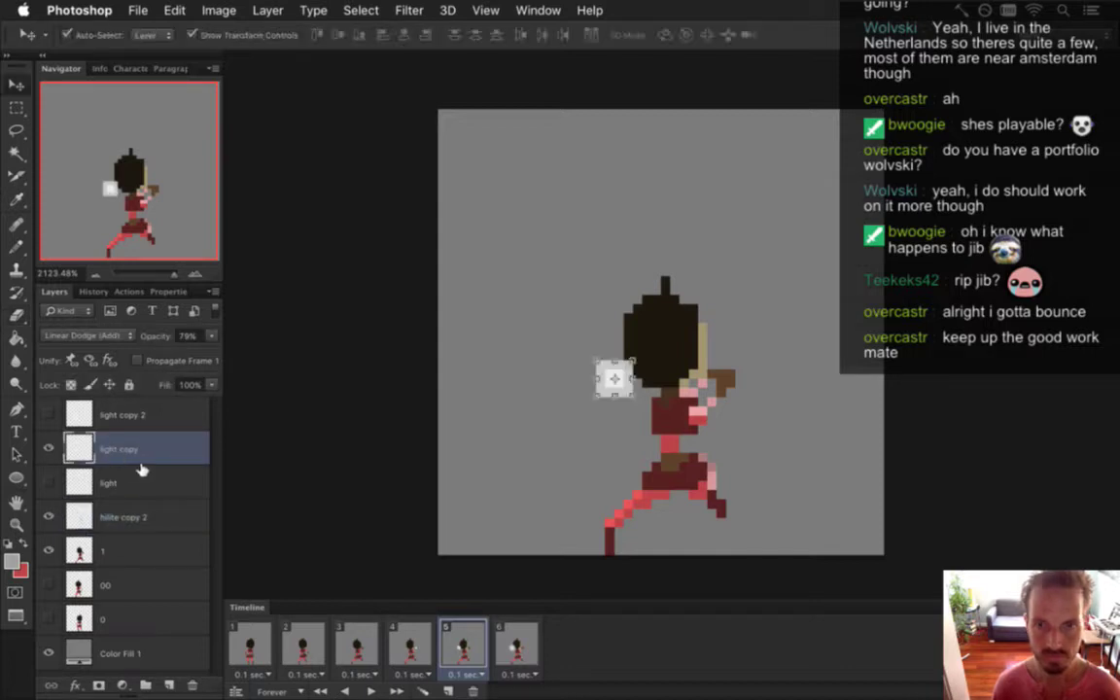
key(Right)
key(Right)
key(Right)
key(Right)
key(Right)
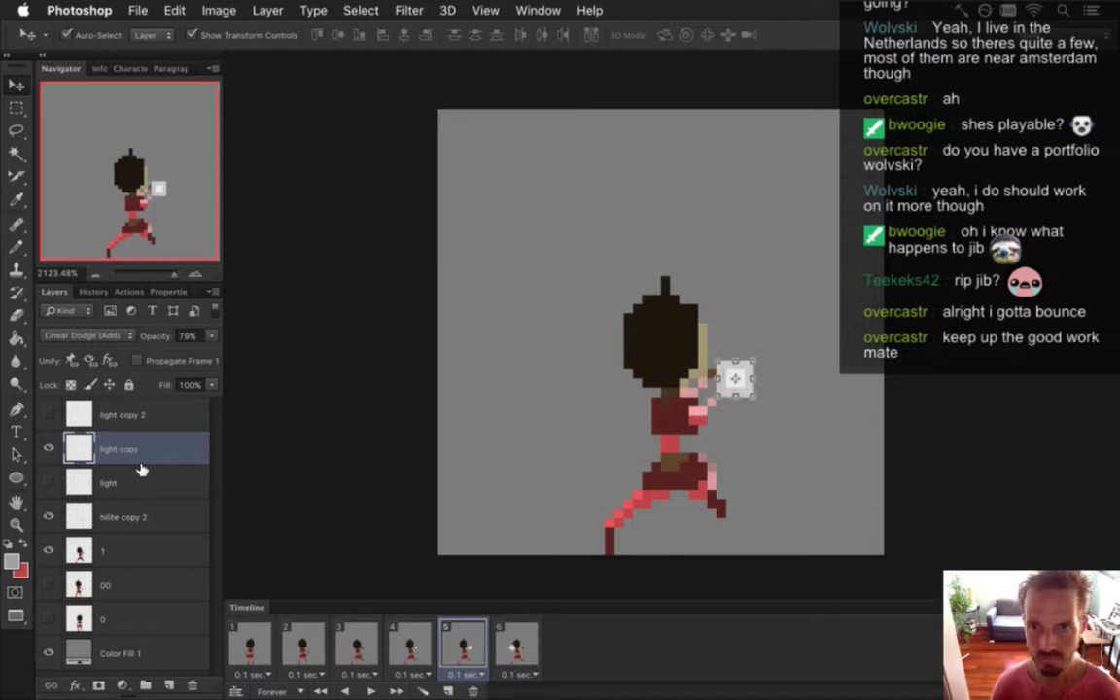
key(m)
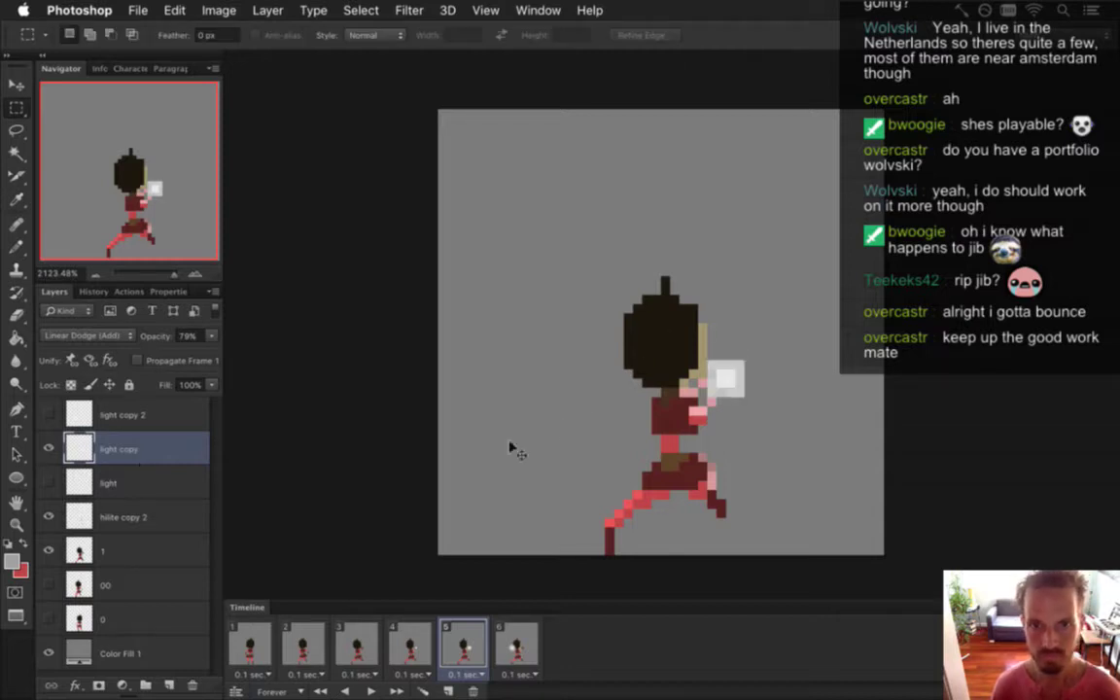
In frame 6, move the large round glow on light copy 2 right by 12 pixels onto the raised hand
click(515, 643)
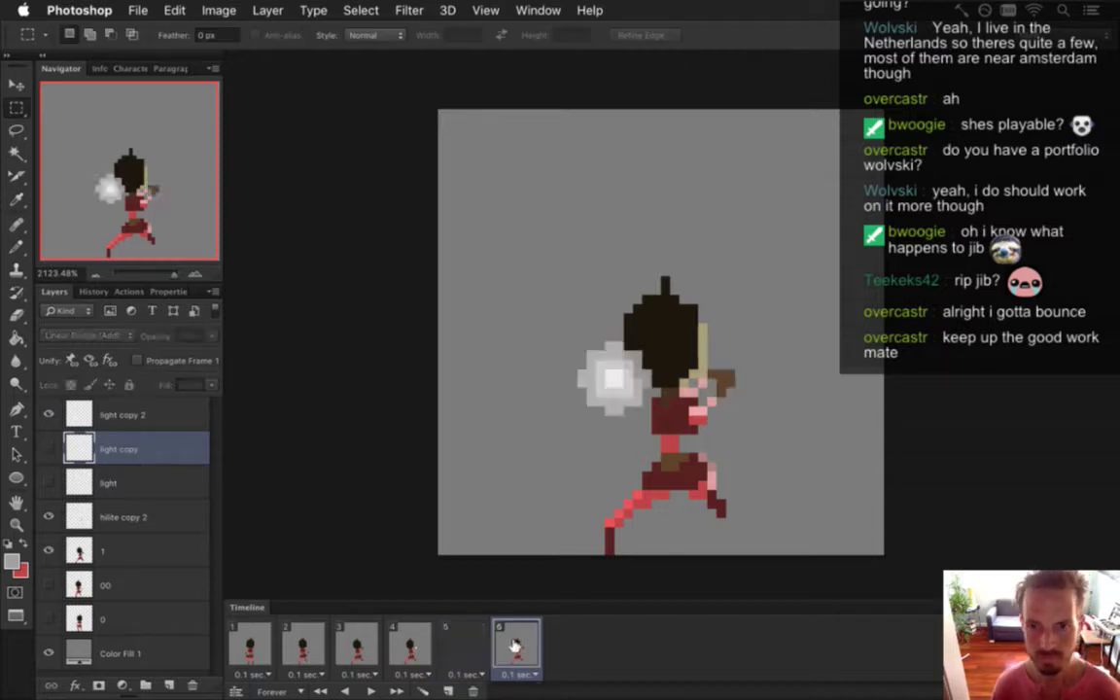
click(138, 417)
key(v)
key(Right)
key(Right)
key(Right)
key(Right)
key(Right)
key(Right)
key(Right)
key(Right)
key(Right)
key(Right)
key(Right)
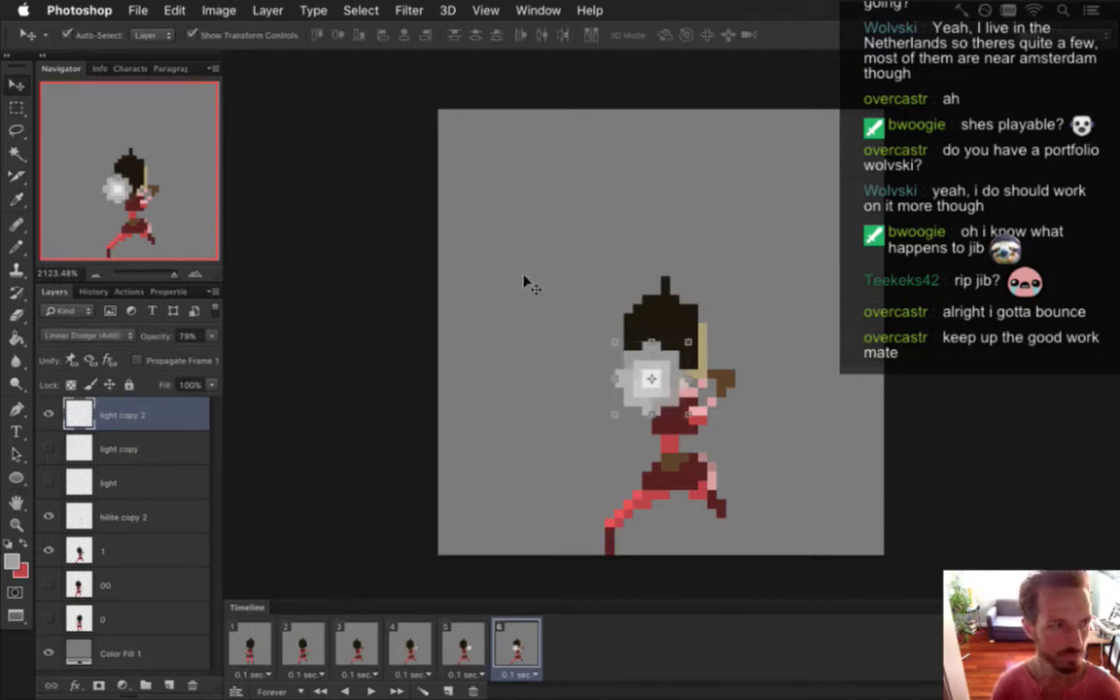
key(Left)
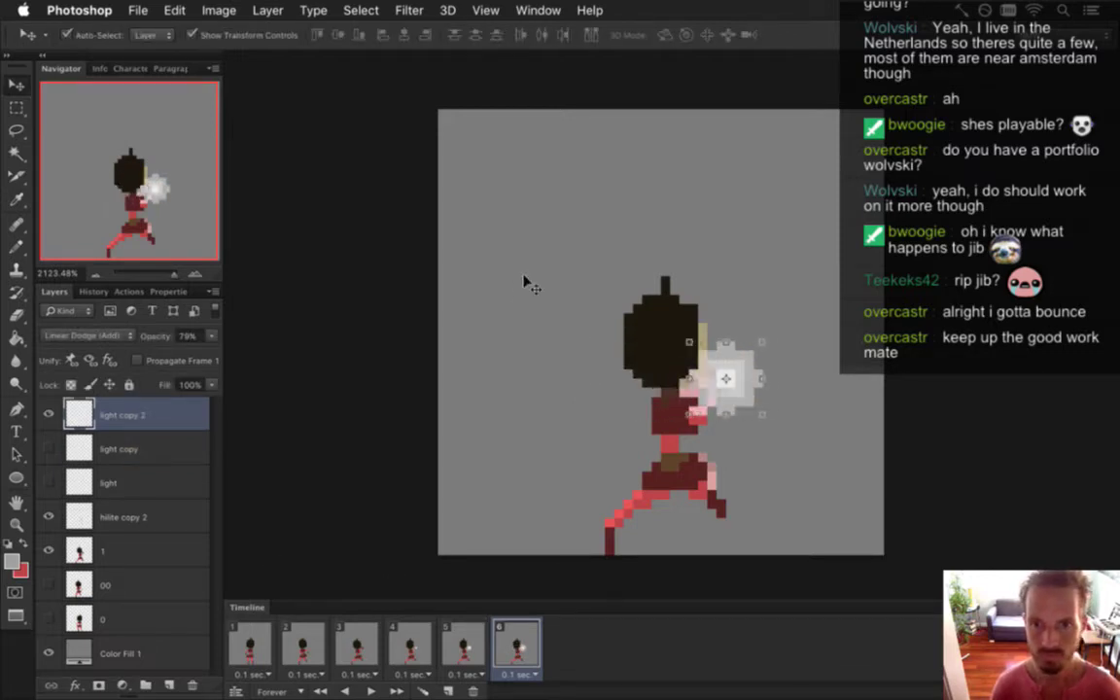
key(m)
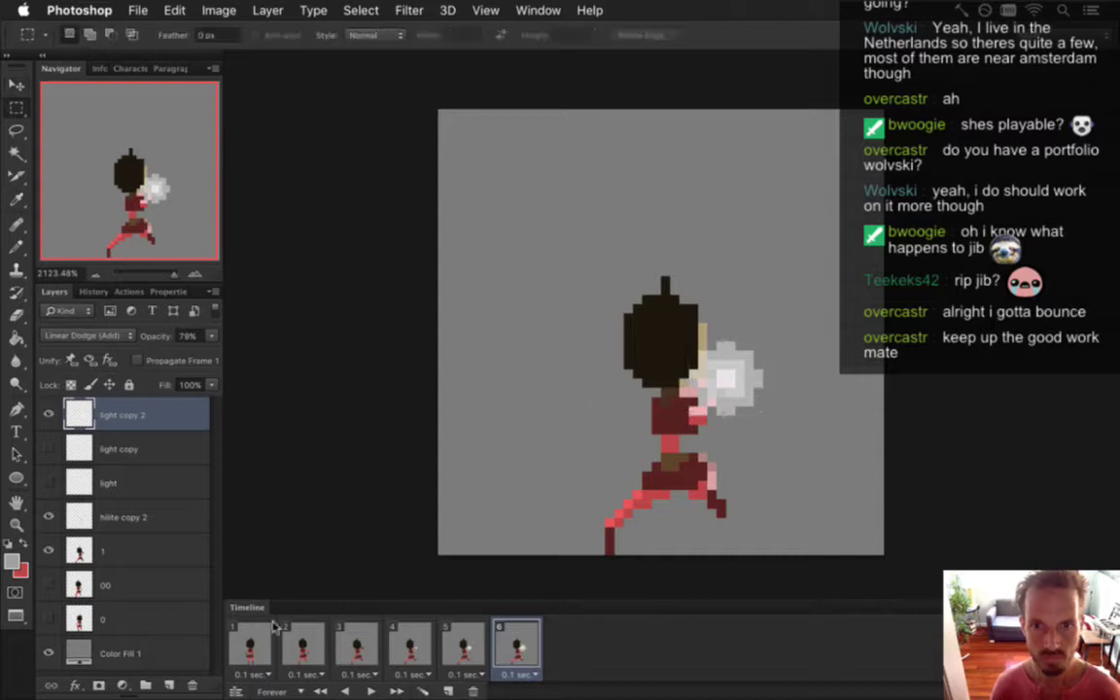
Play the charge animation from the first frame to check the glow build-up
click(250, 645)
click(370, 690)
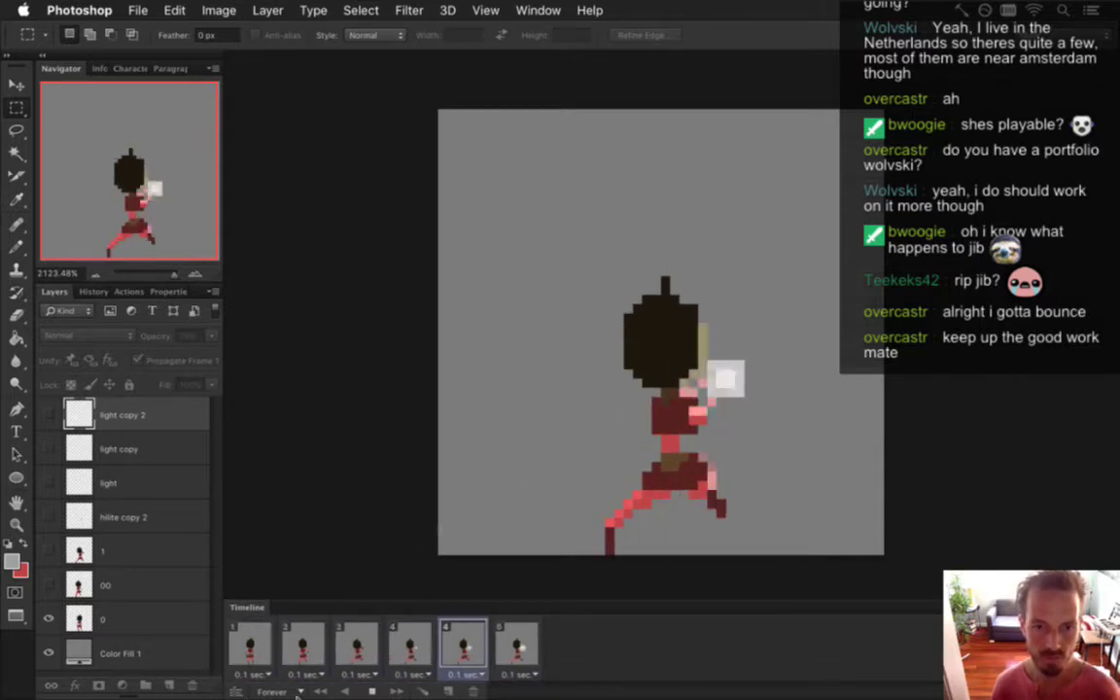
Hide the Color Fill 1 background in all six frames and render the animation as the PNG image sequence VelleChargeN.png
click(263, 646)
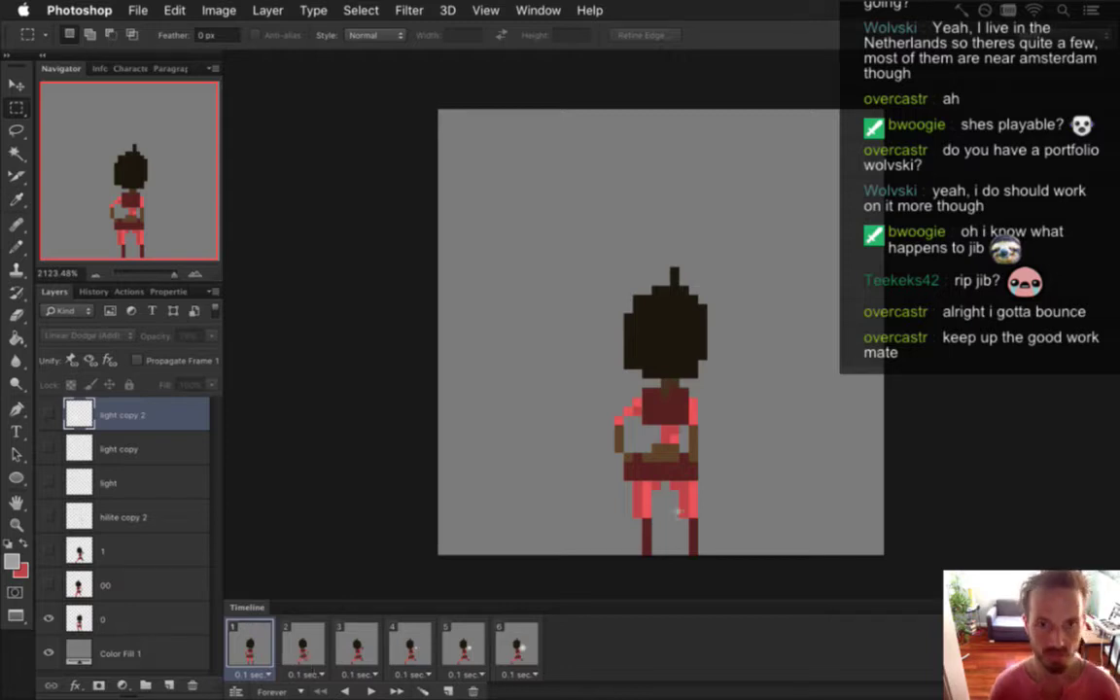
shift+click(521, 641)
click(48, 652)
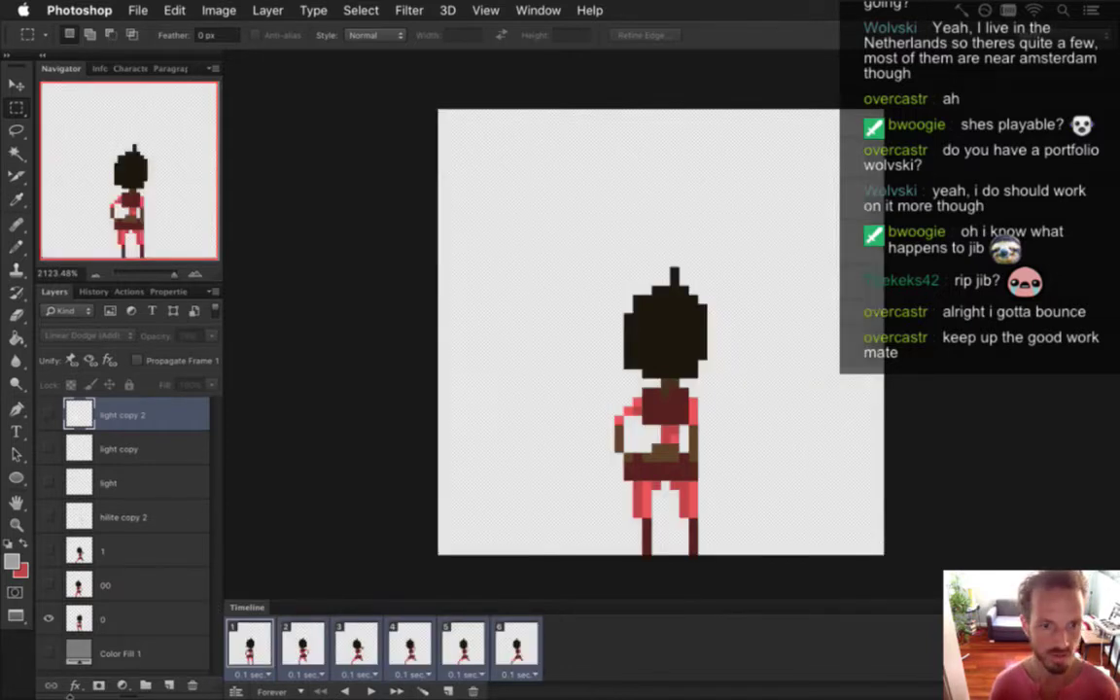
key(alt+shift+super+r)
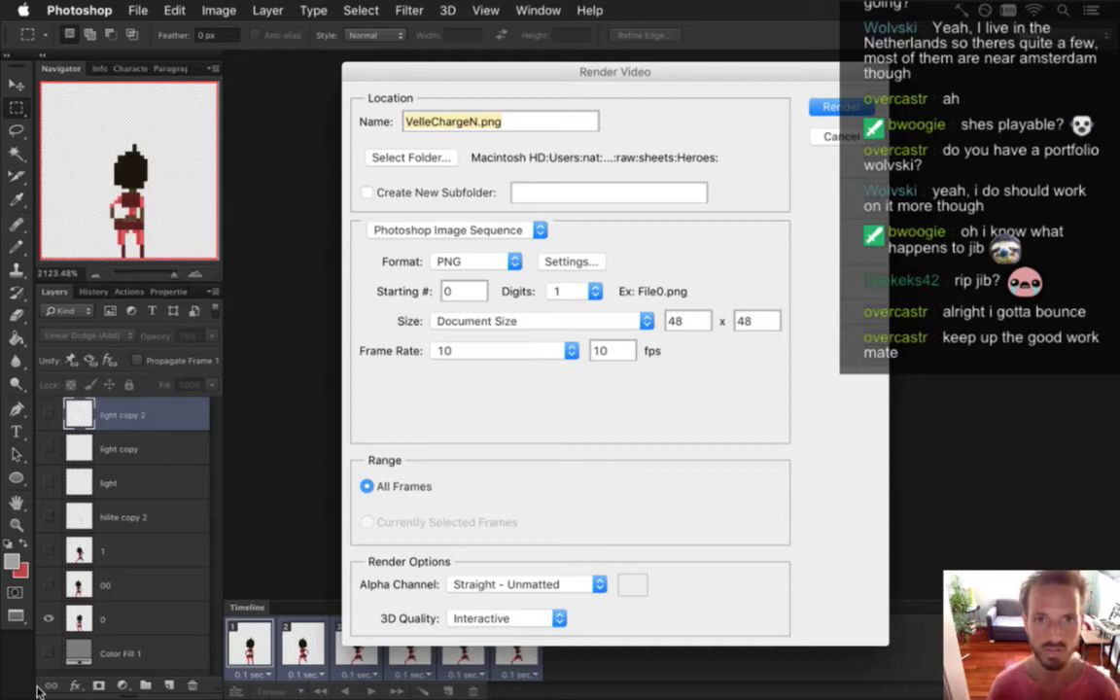
key(Return)
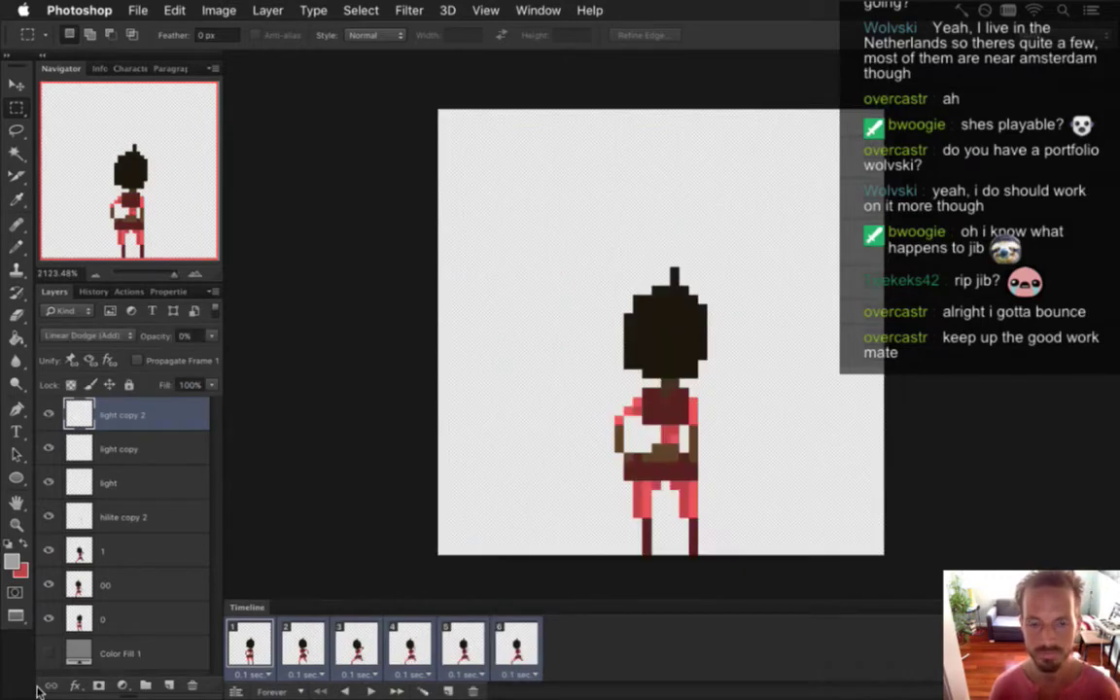
In frame 4, copy the whole back-view figure from layer 1
click(537, 10)
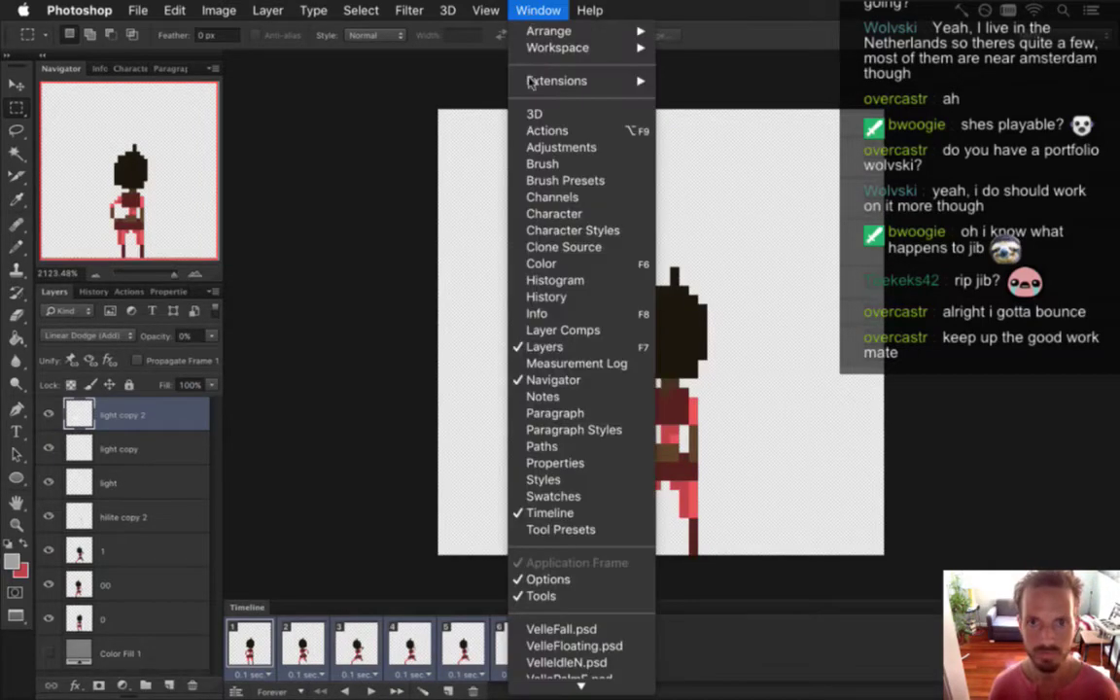
click(390, 315)
click(411, 644)
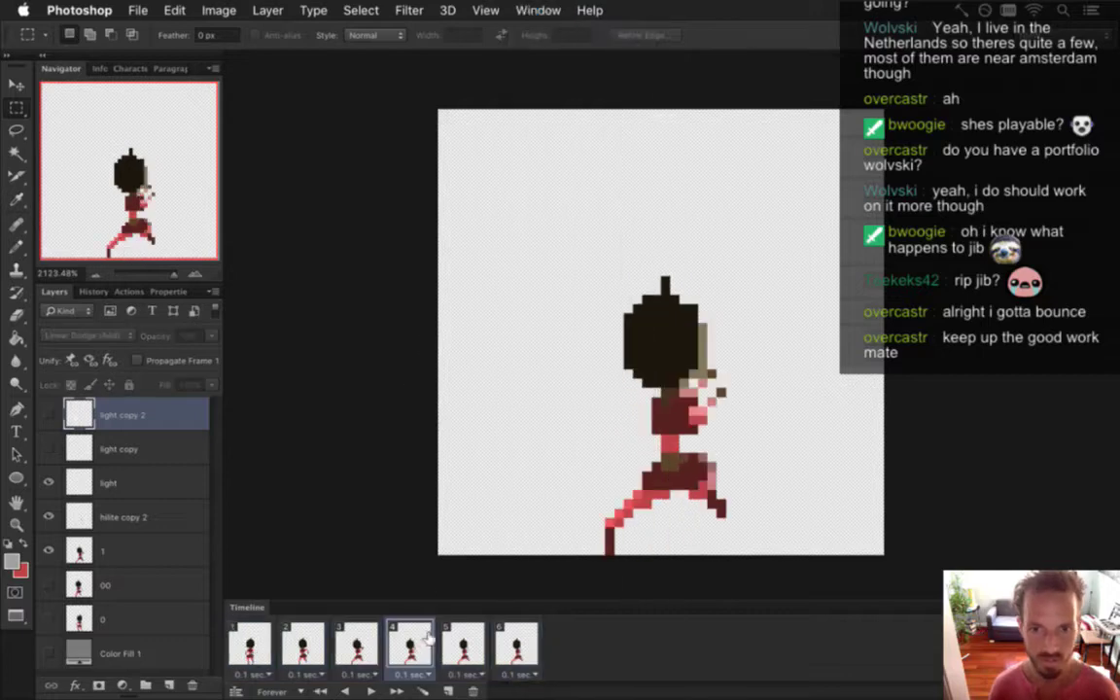
click(131, 540)
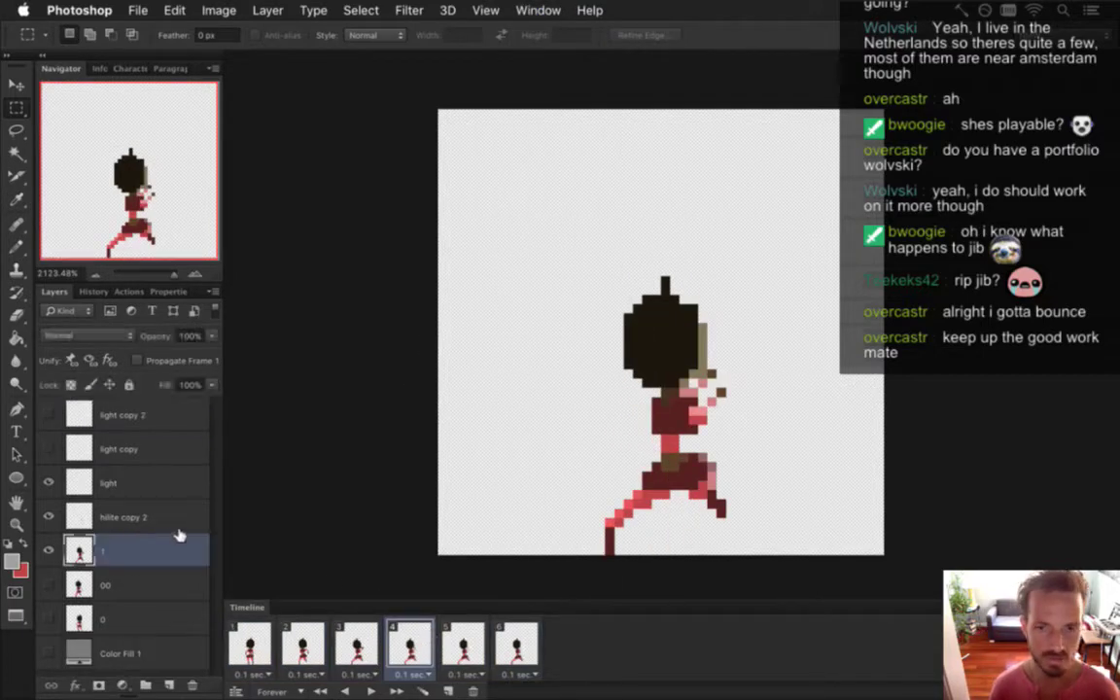
key(v)
key(m)
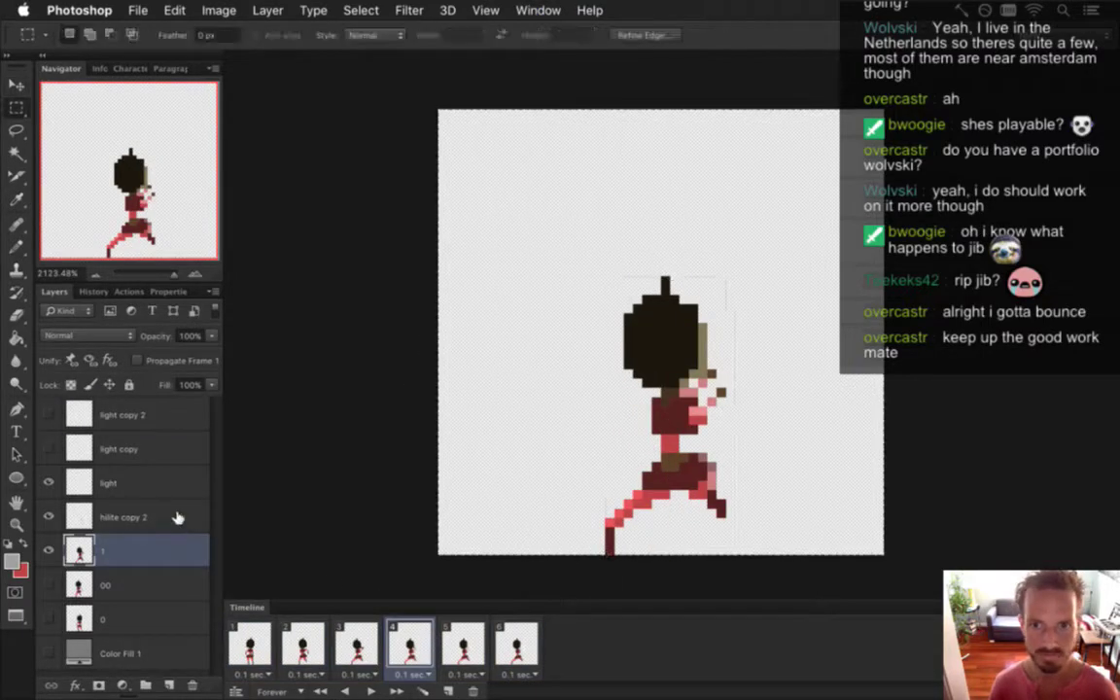
Switch to VelleChargedN.psd and show its grey Color Fill 1 background in all four frames
click(533, 14)
click(449, 89)
click(462, 93)
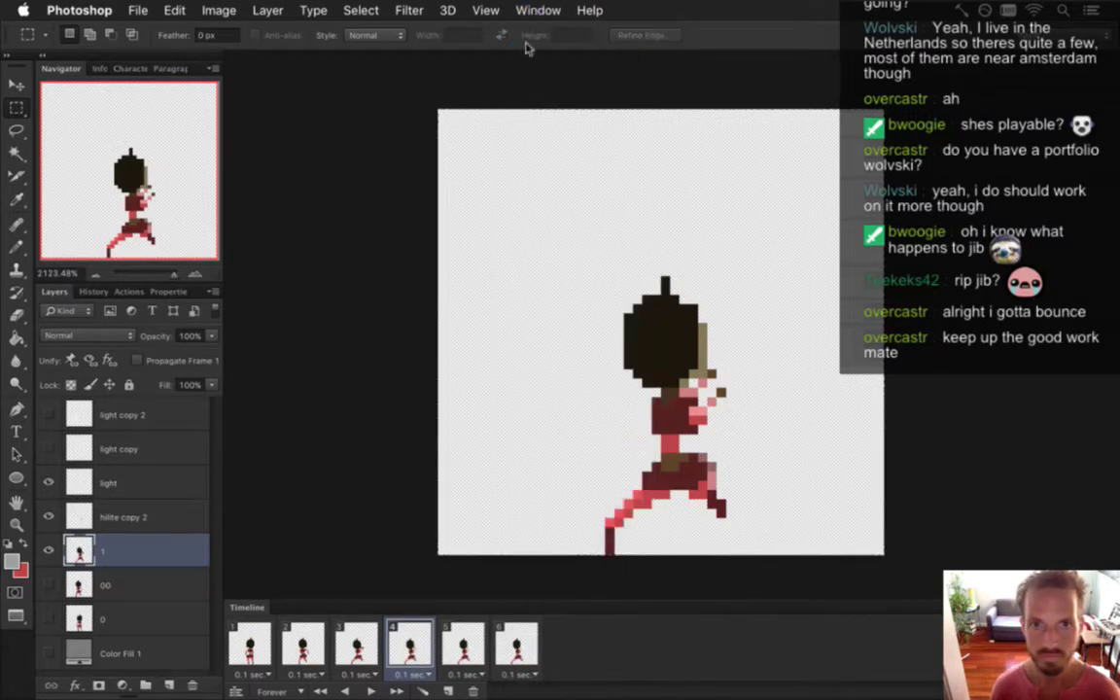
click(536, 12)
mouse_move(581, 685)
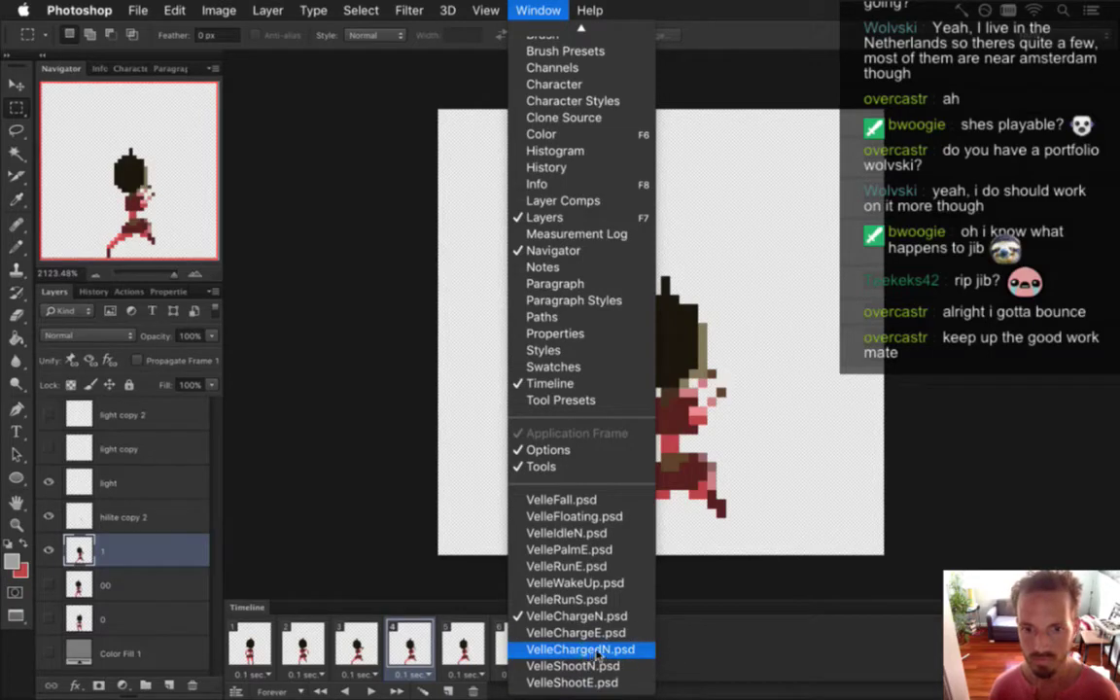
click(596, 657)
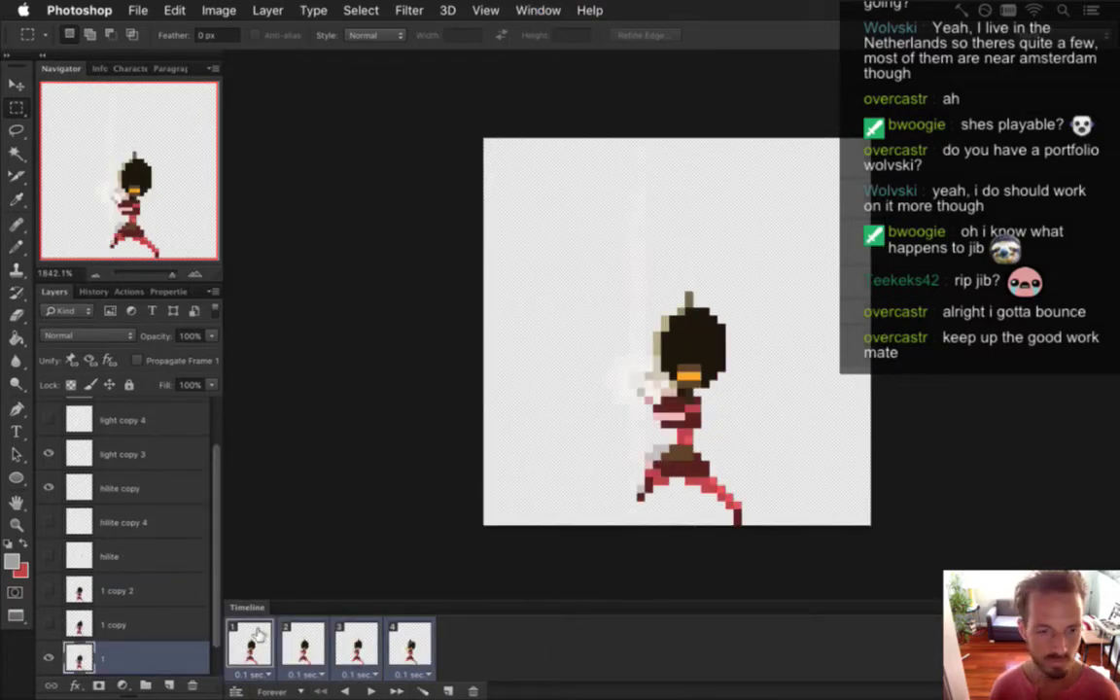
scroll(216, 562, down, 1)
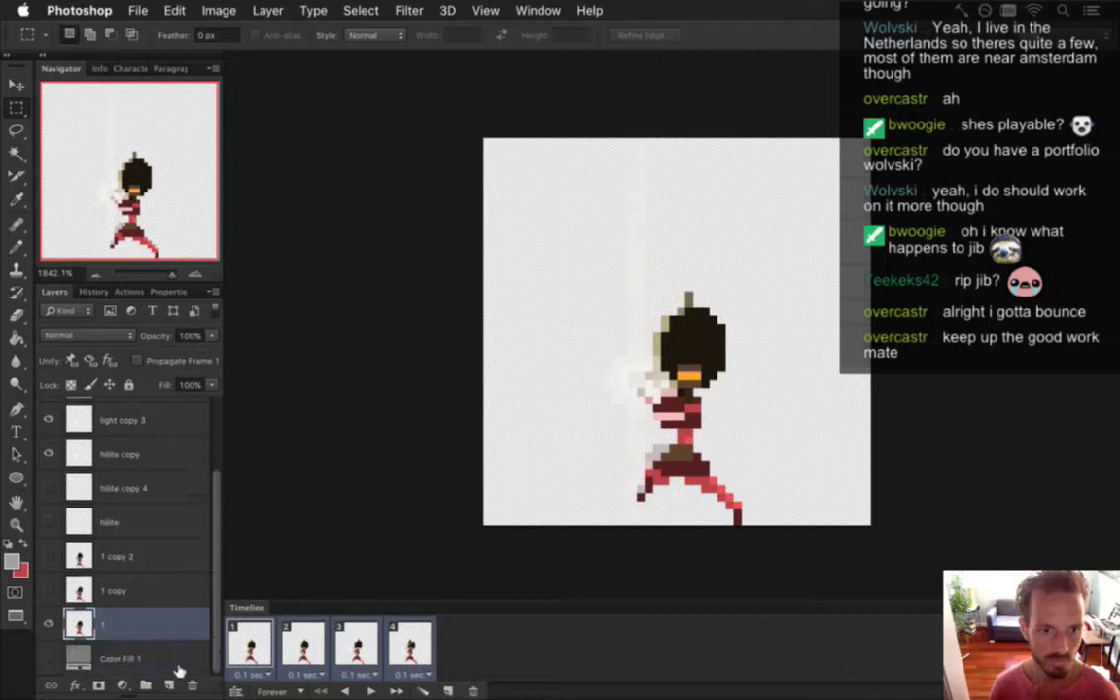
click(49, 659)
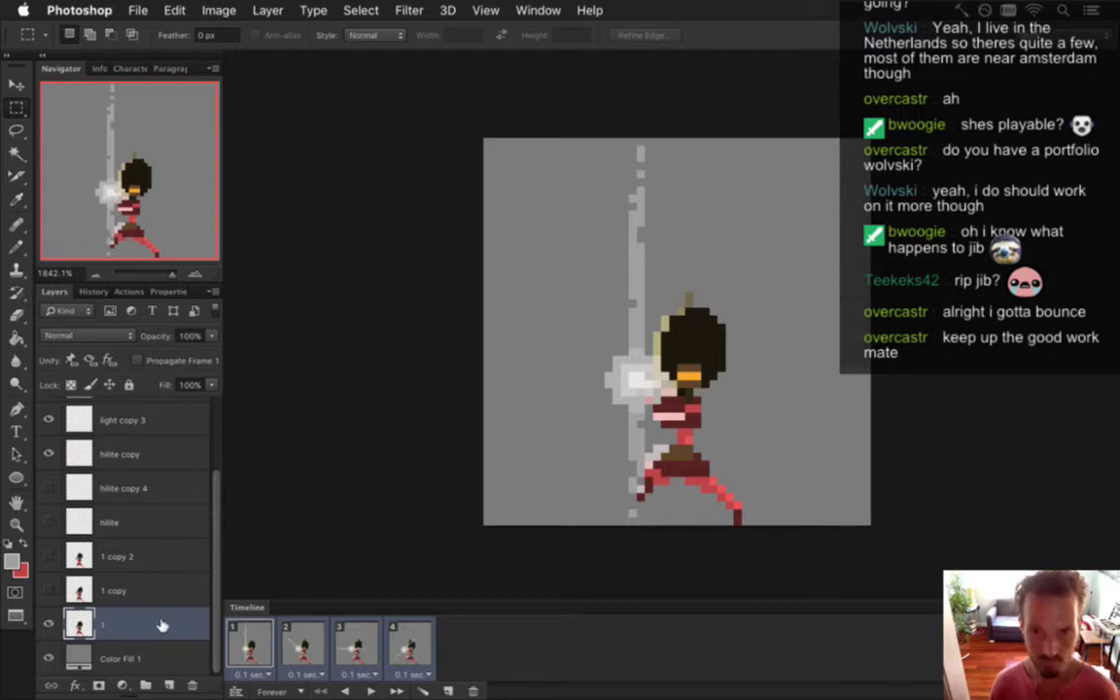
Paste the back-view figure above layer 1 and move it about 17 pixels right and 5 down over the front-view figure
key(super+v)
key(v)
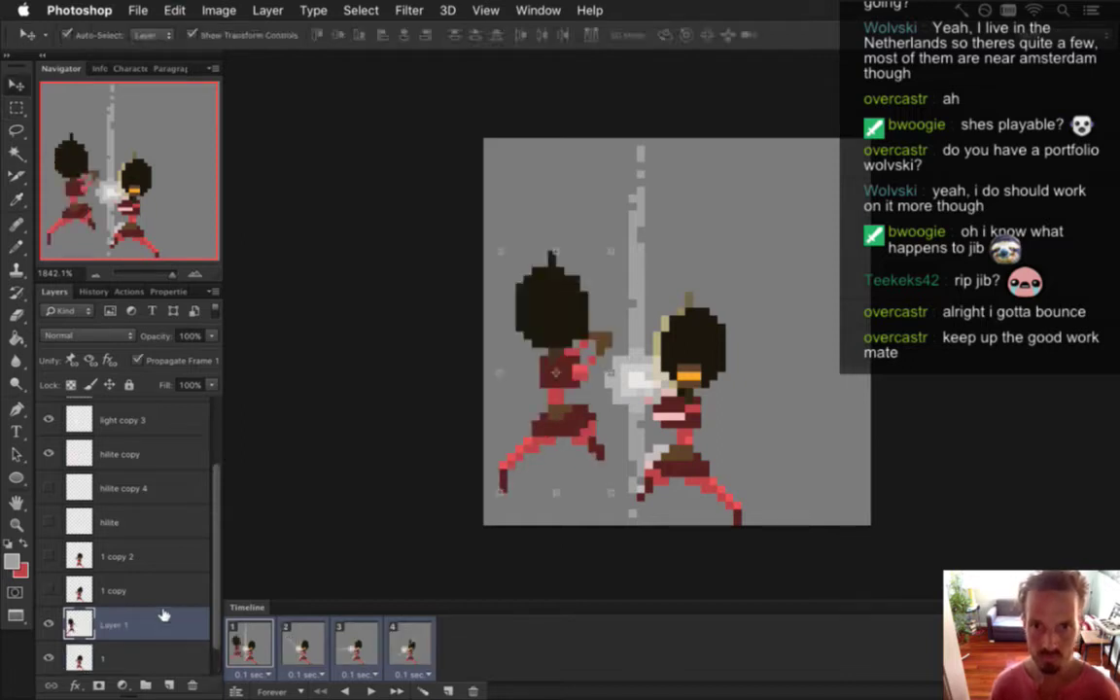
key(Right)
key(Right)
key(Right)
key(Right)
key(Right)
key(Right)
key(Right)
key(Right)
key(Right)
key(Right)
key(Right)
key(Right)
key(Right)
key(Right)
key(Right)
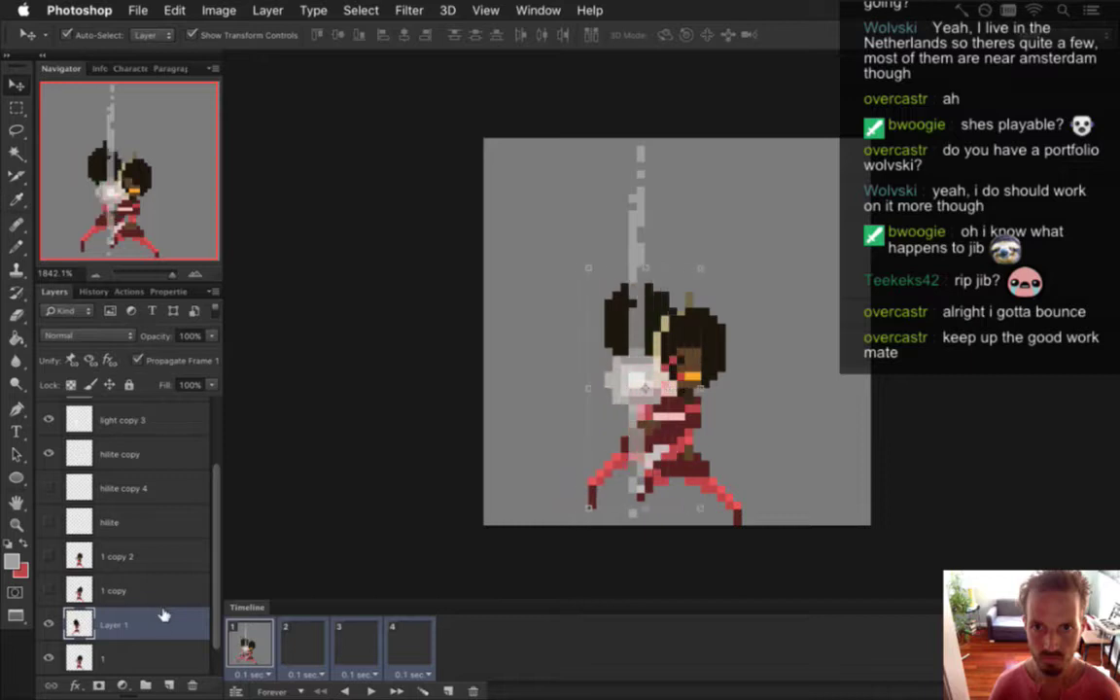
key(Down)
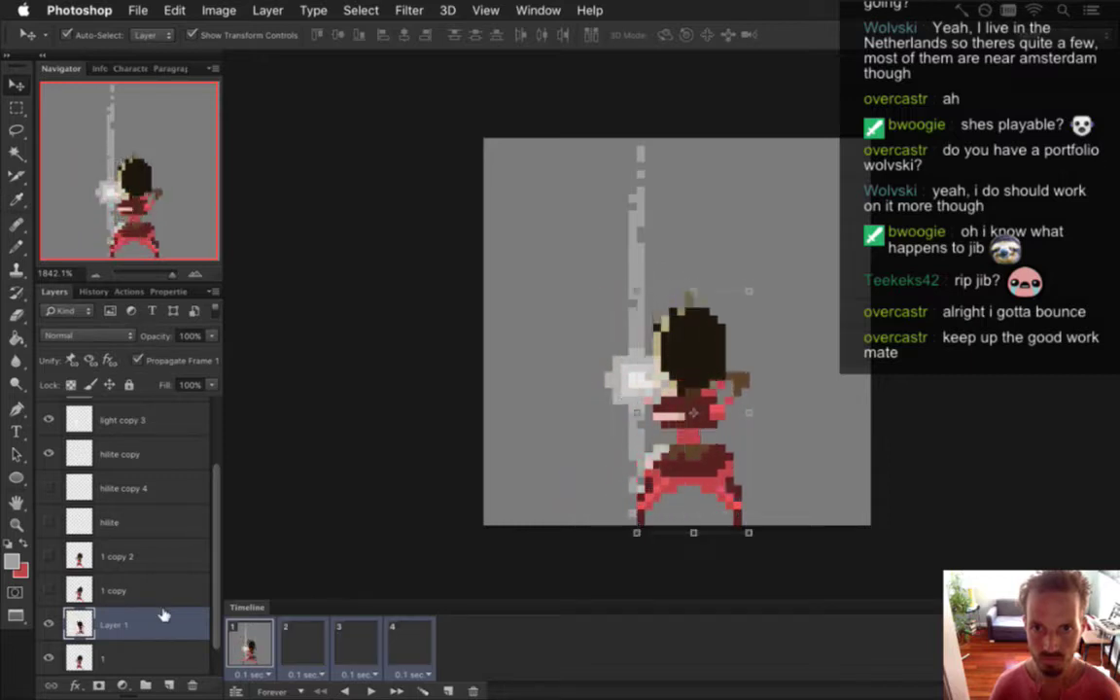
key(m)
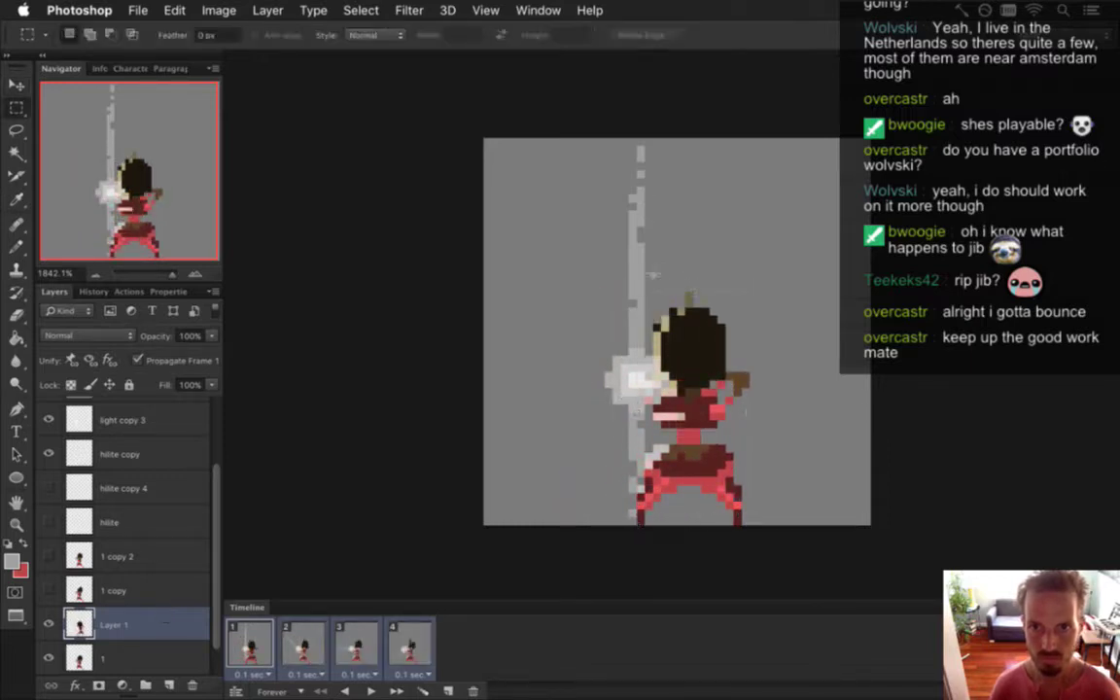
Inspect the 1 copy layers and compare the figure's pose across the four animation frames
click(100, 599)
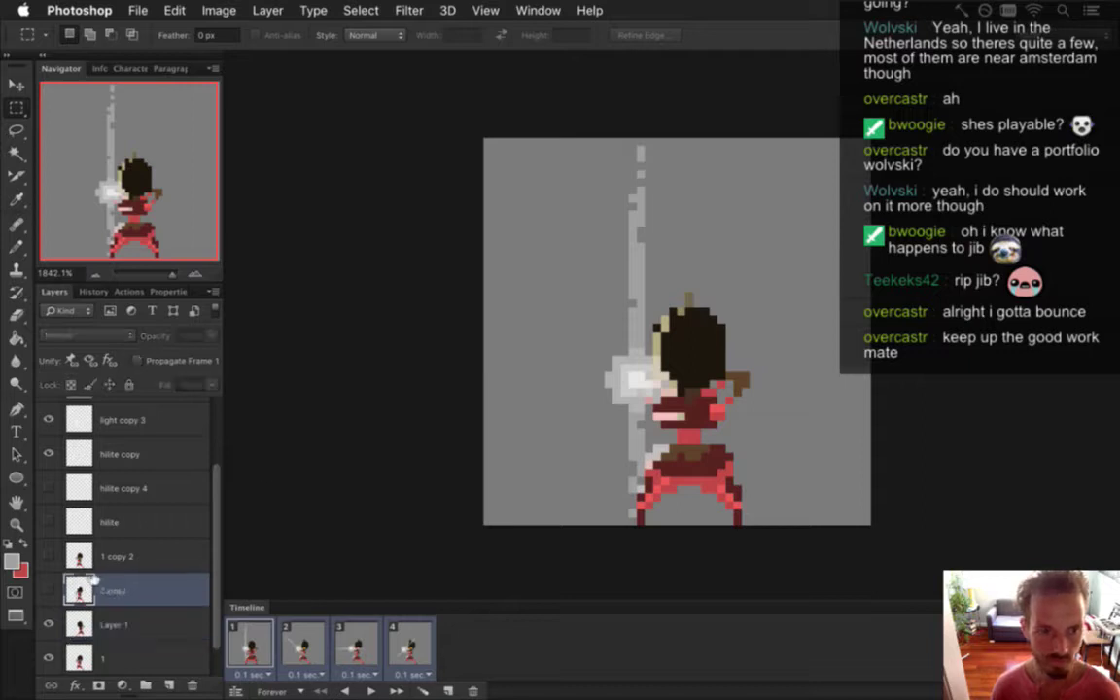
click(91, 552)
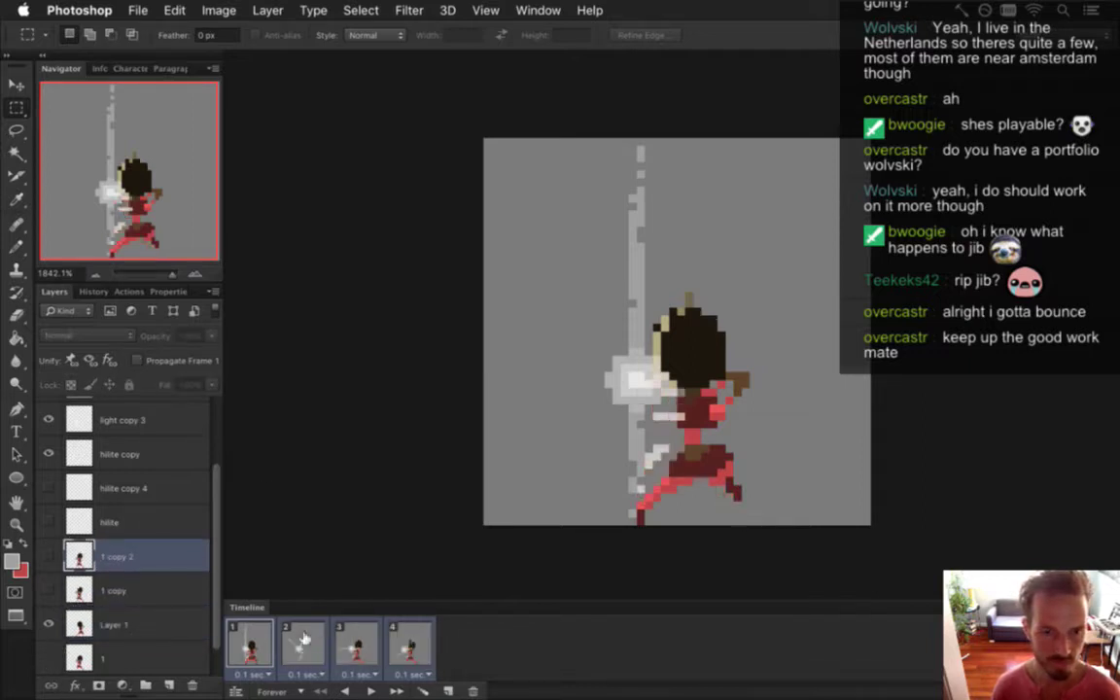
click(357, 641)
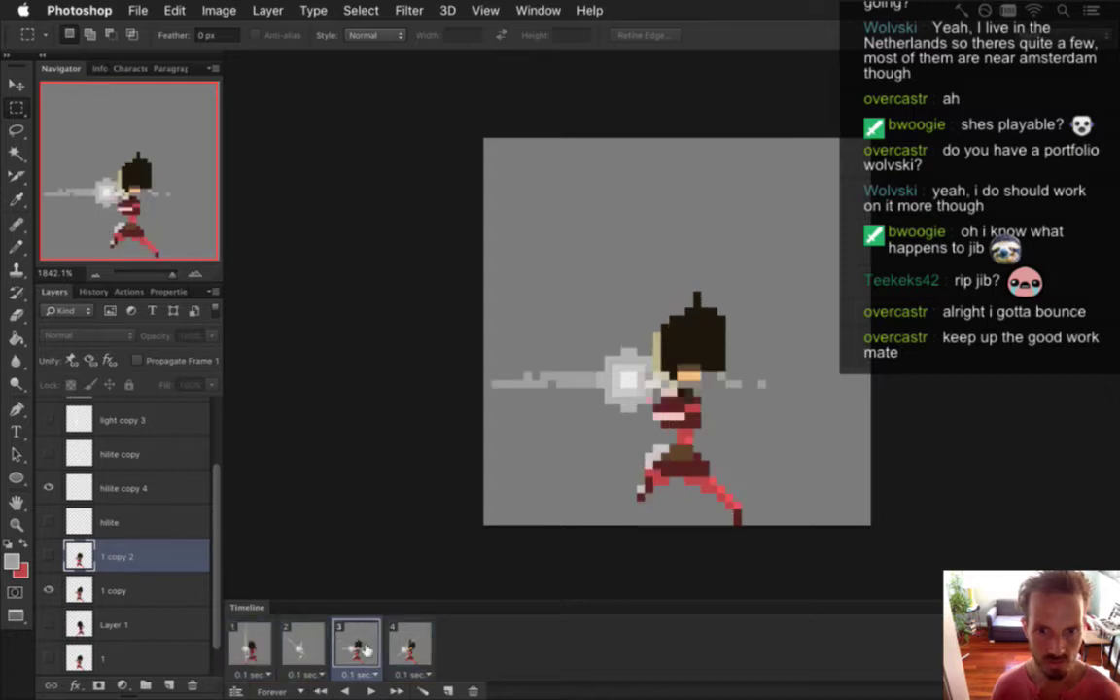
click(406, 647)
click(358, 643)
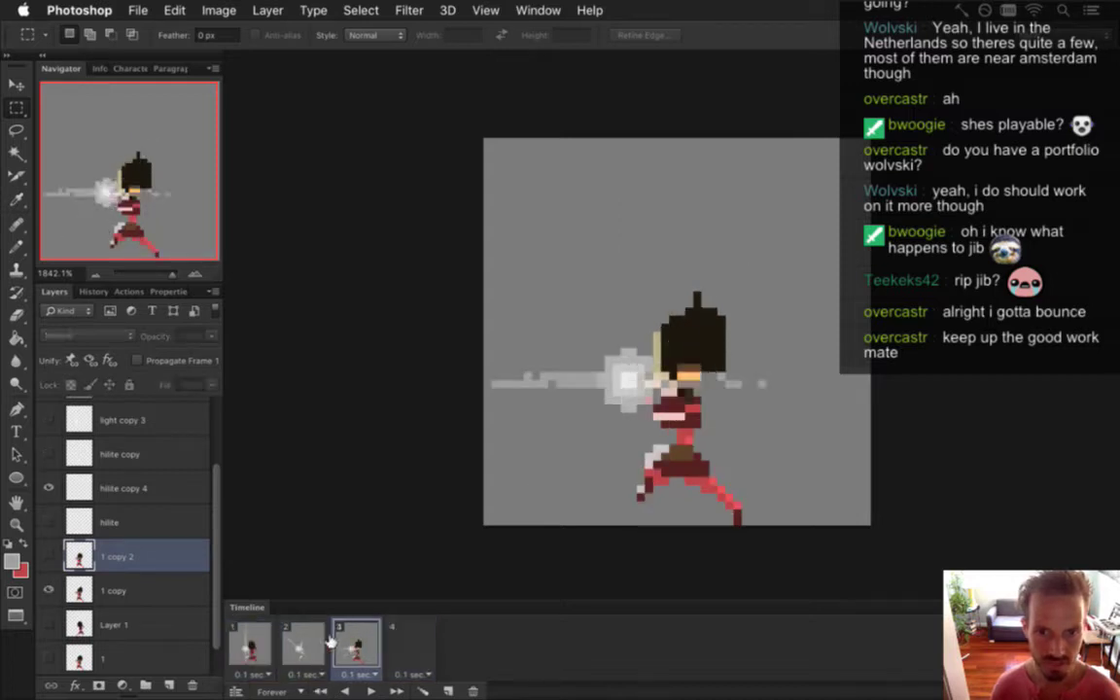
click(303, 642)
click(251, 643)
click(311, 637)
click(251, 643)
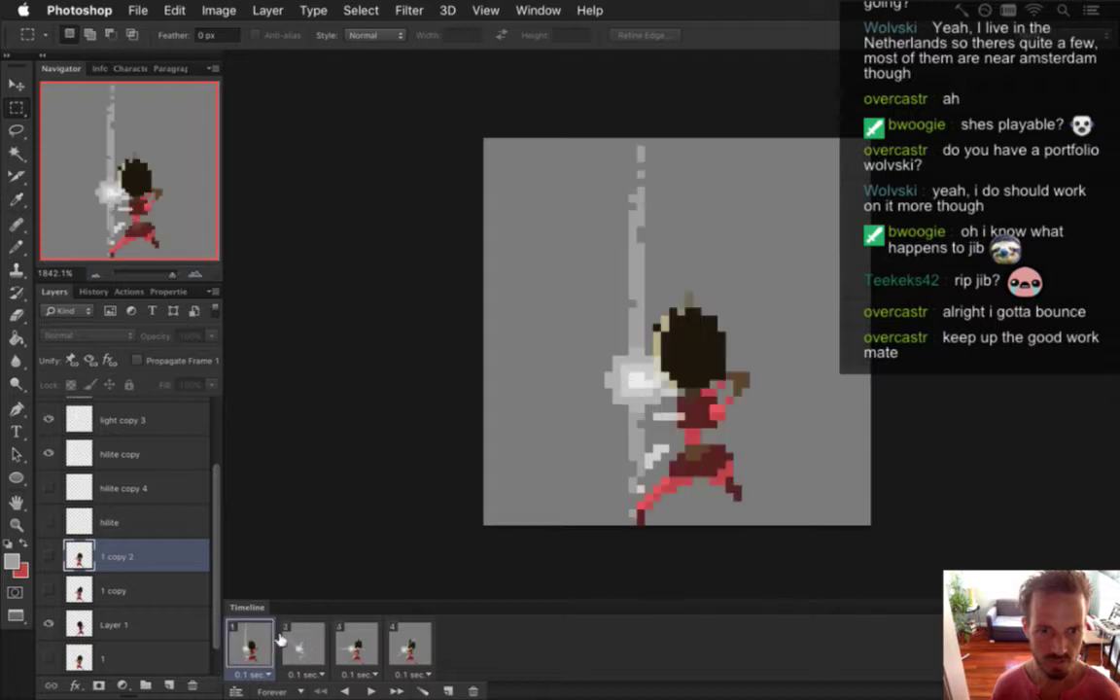
Delete the old front-view layer 1 and rename the pasted back-view layer, Layer 1, as 1
drag(113, 654, 193, 684)
double_click(118, 623)
text(1)
key(Return)
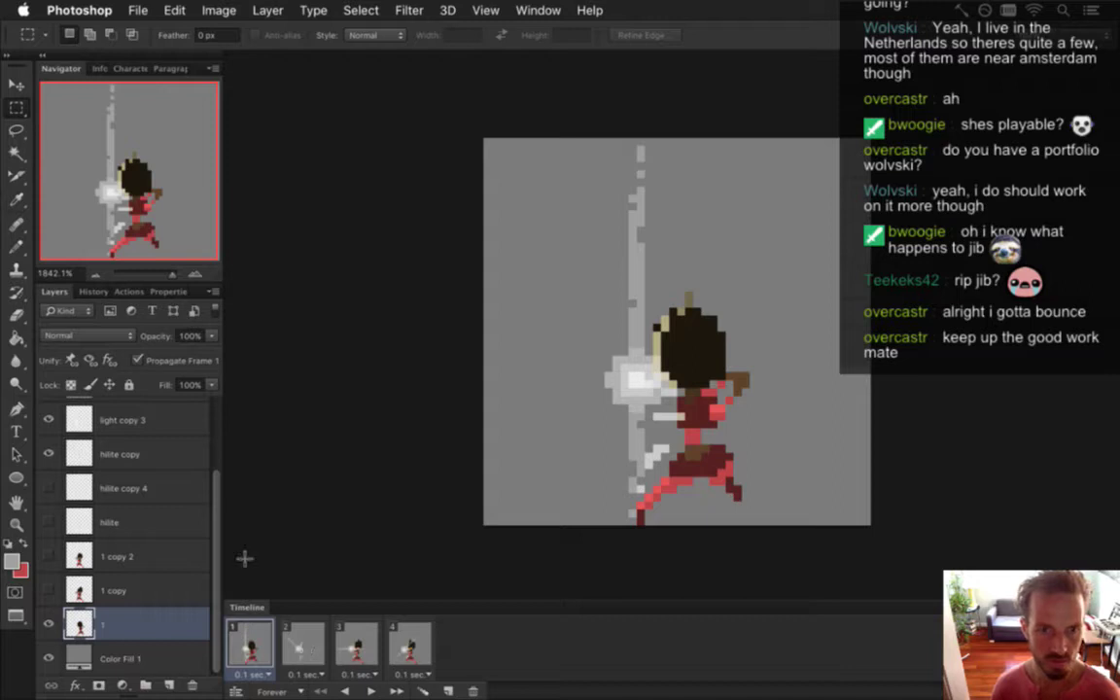
Turn off frame 1 propagation and make the new layer 1 visible in frame 2
click(137, 360)
click(297, 637)
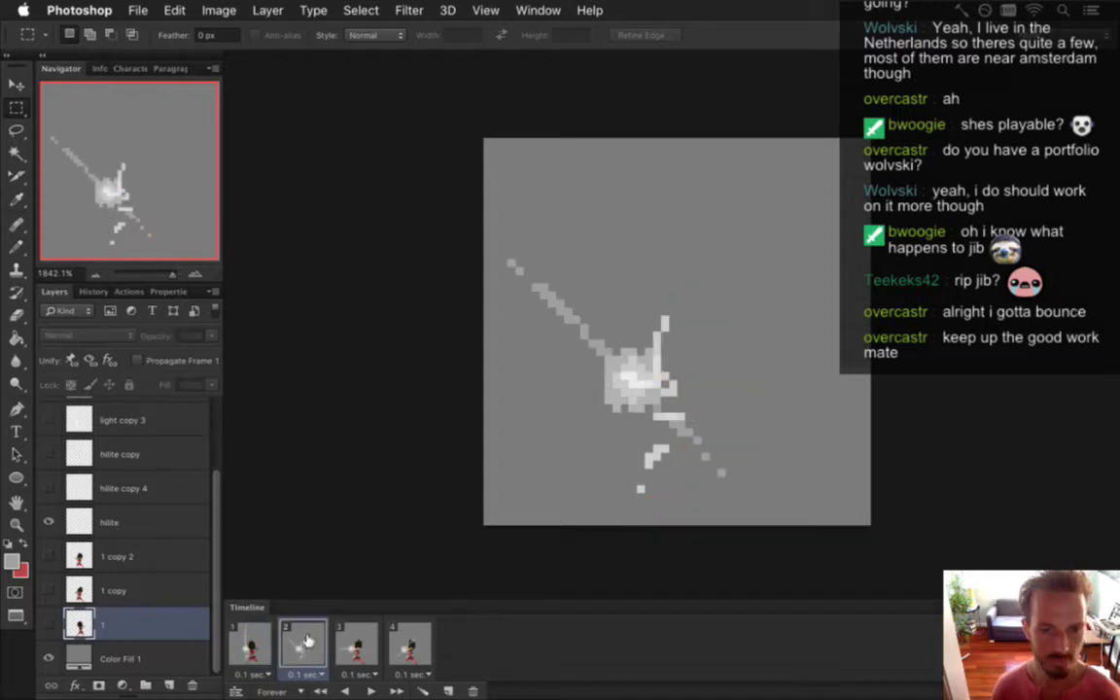
click(49, 624)
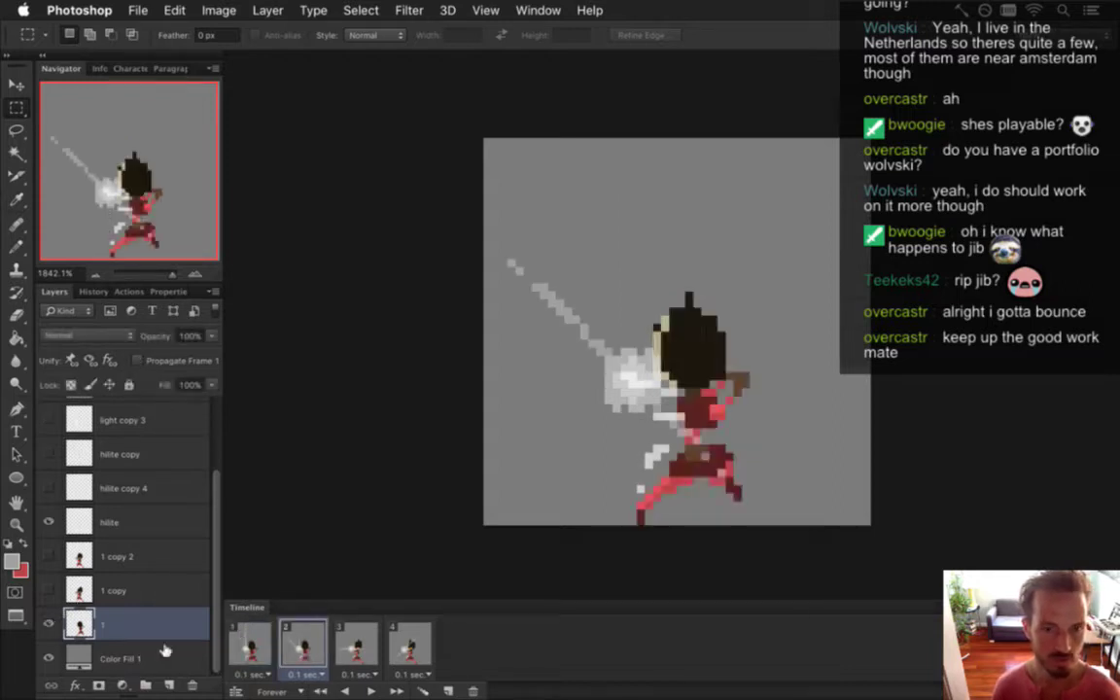
click(251, 644)
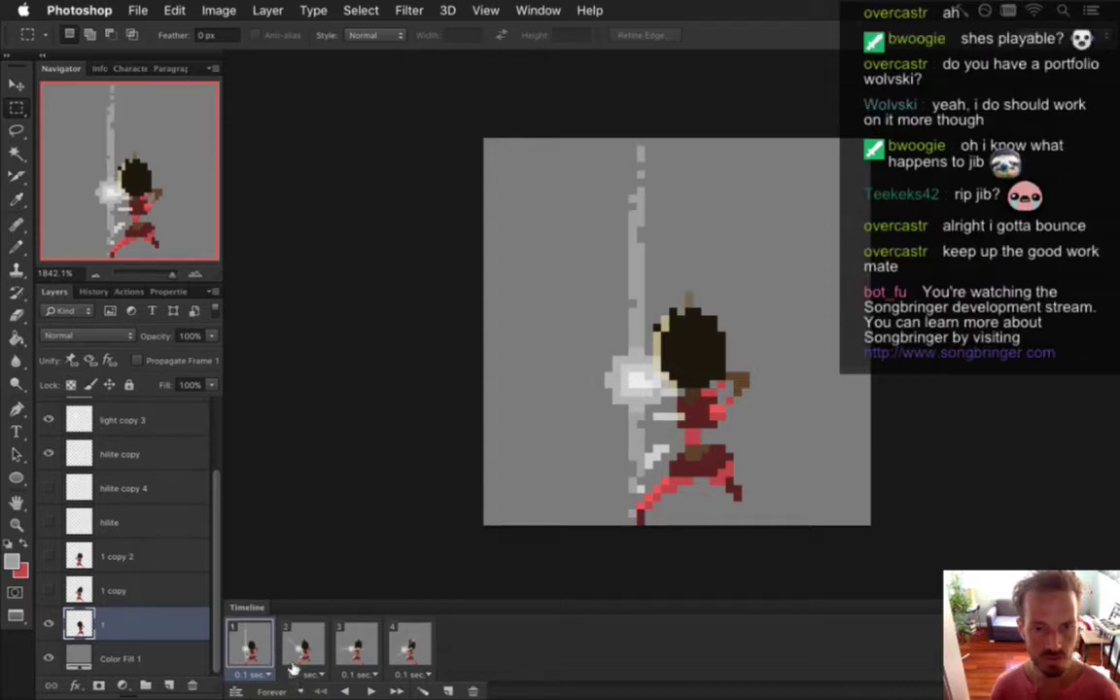
In frame 1, move the light copy 3 glow about 13 pixels right to the figure's other side and save the file
click(119, 453)
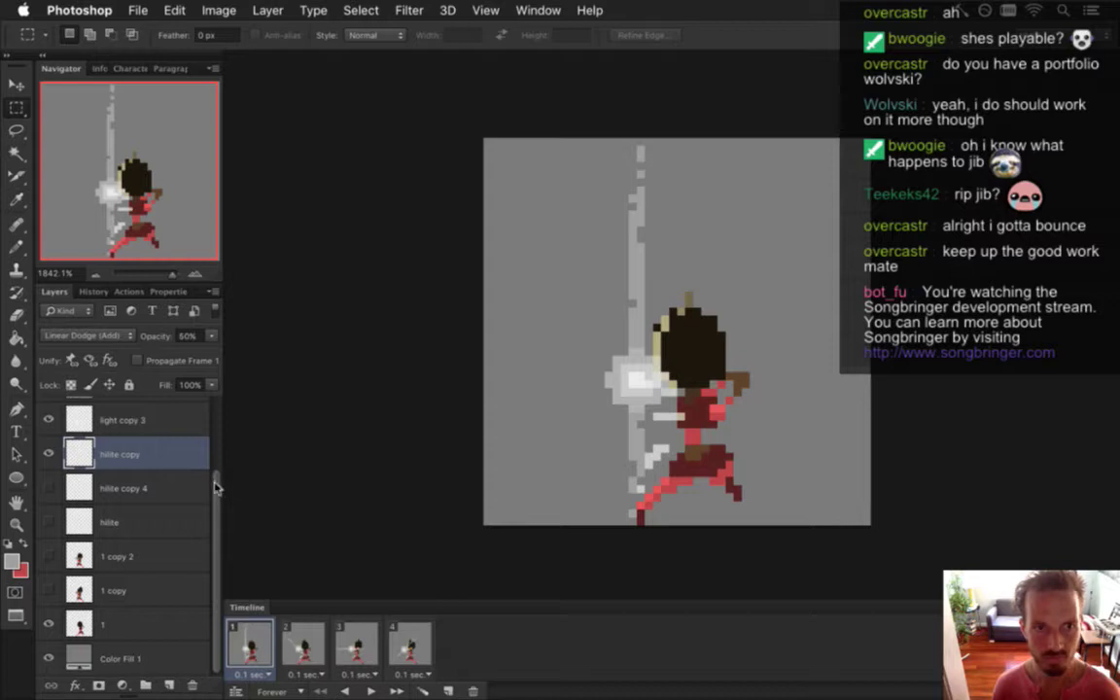
scroll(212, 457, up, 2)
click(151, 485)
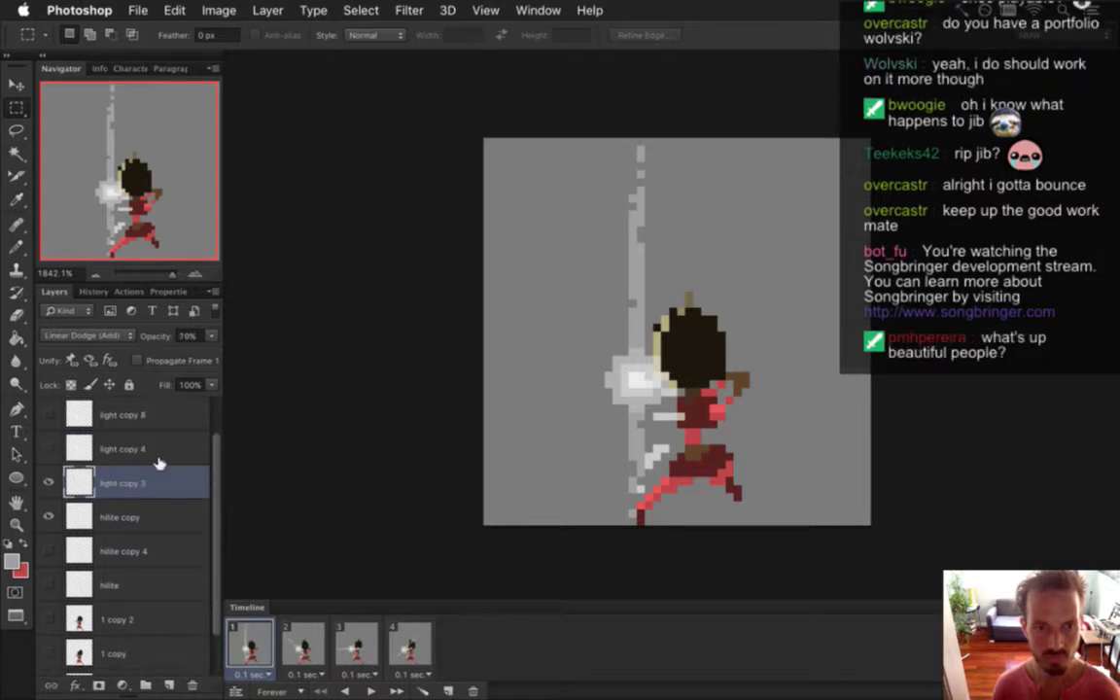
key(v)
key(Right)
key(Right)
key(Right)
key(Right)
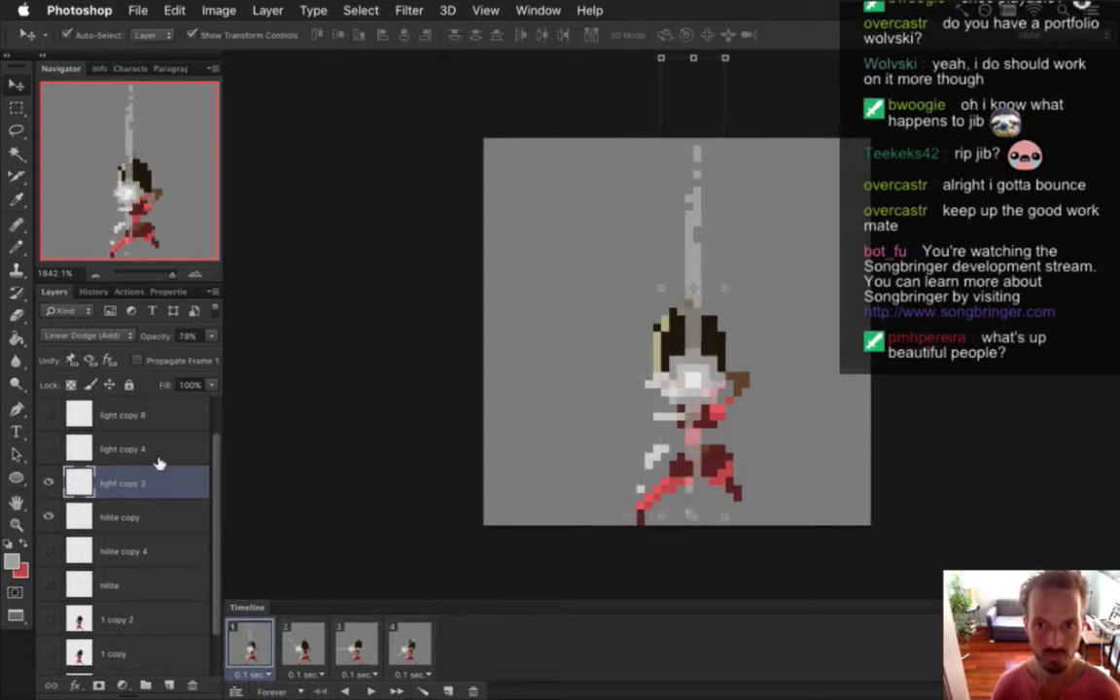
key(Right)
key(Right)
key(Right)
key(Right)
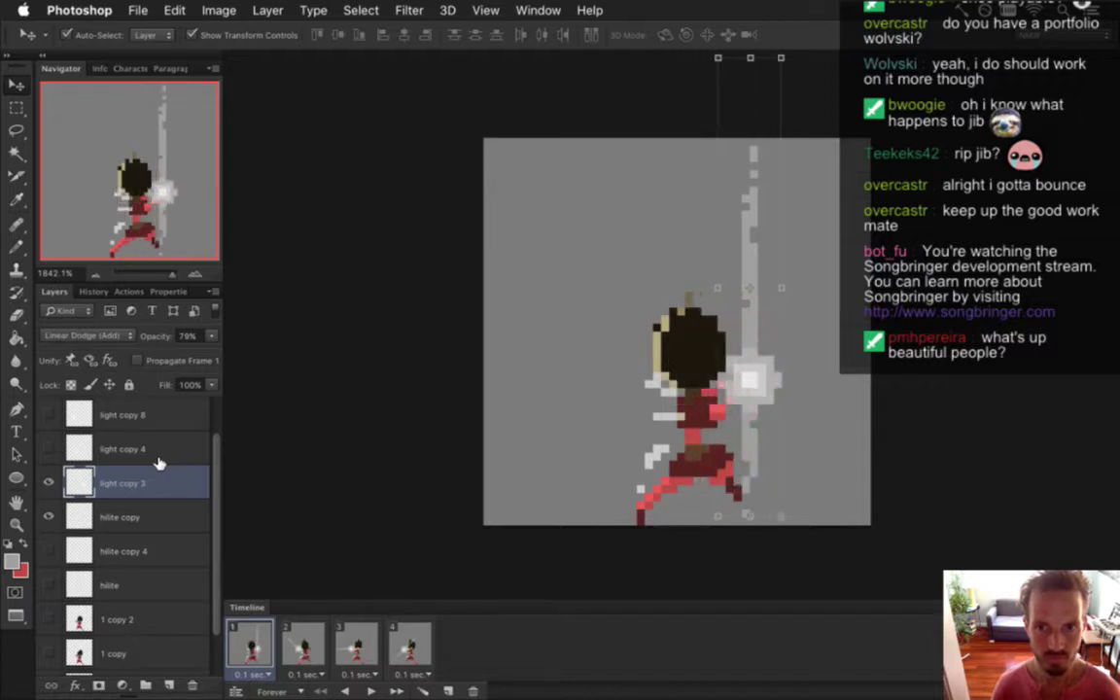
key(m)
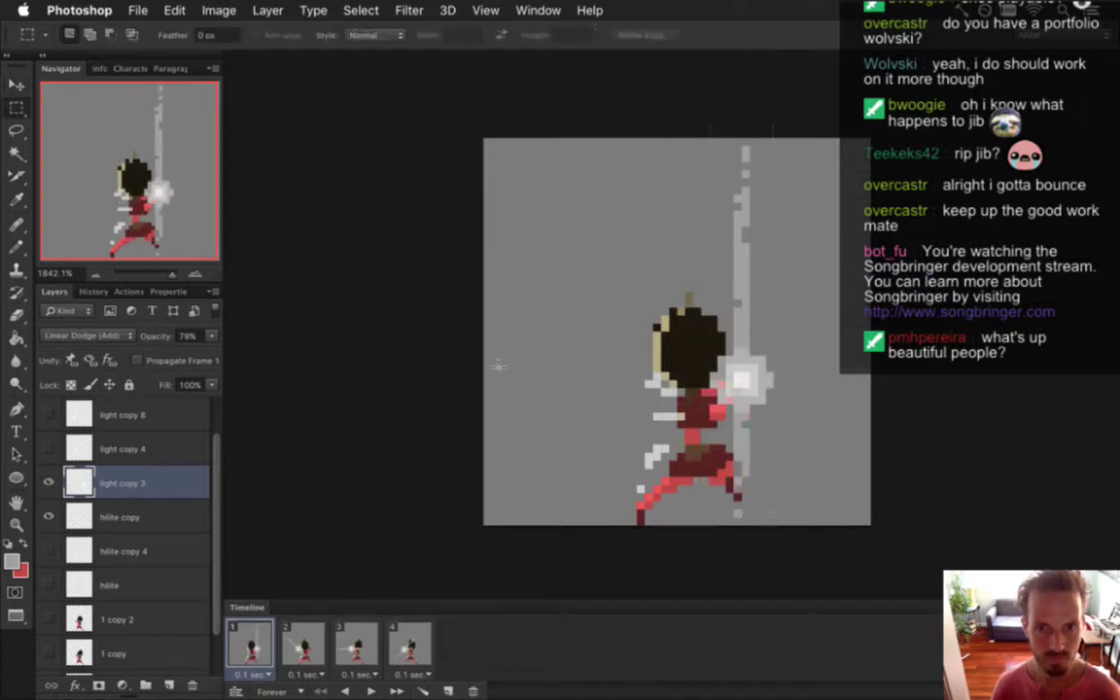
key(super+s)
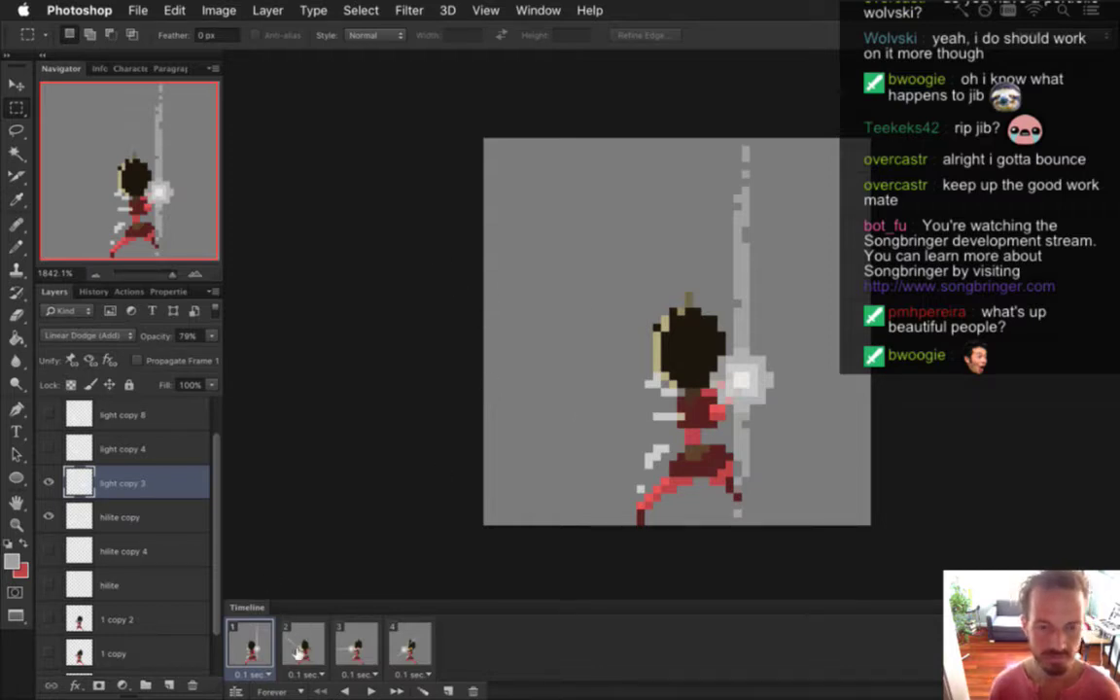
Set the hilite copy layer to 100% opacity and Normal blend mode
click(146, 514)
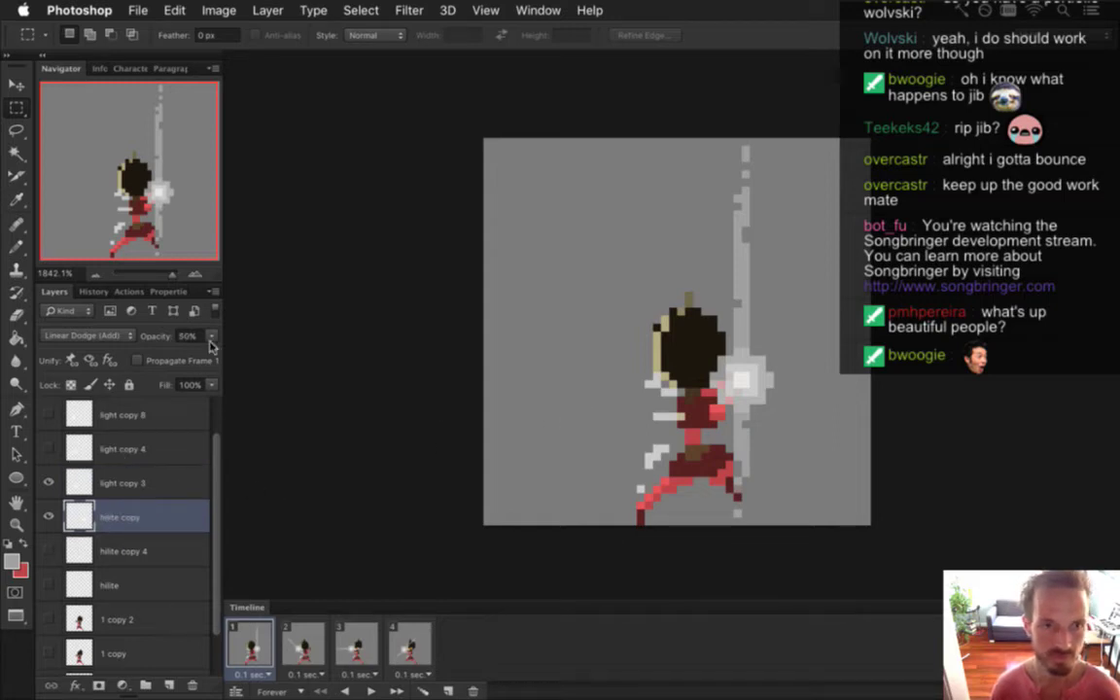
drag(211, 336, 218, 358)
click(109, 336)
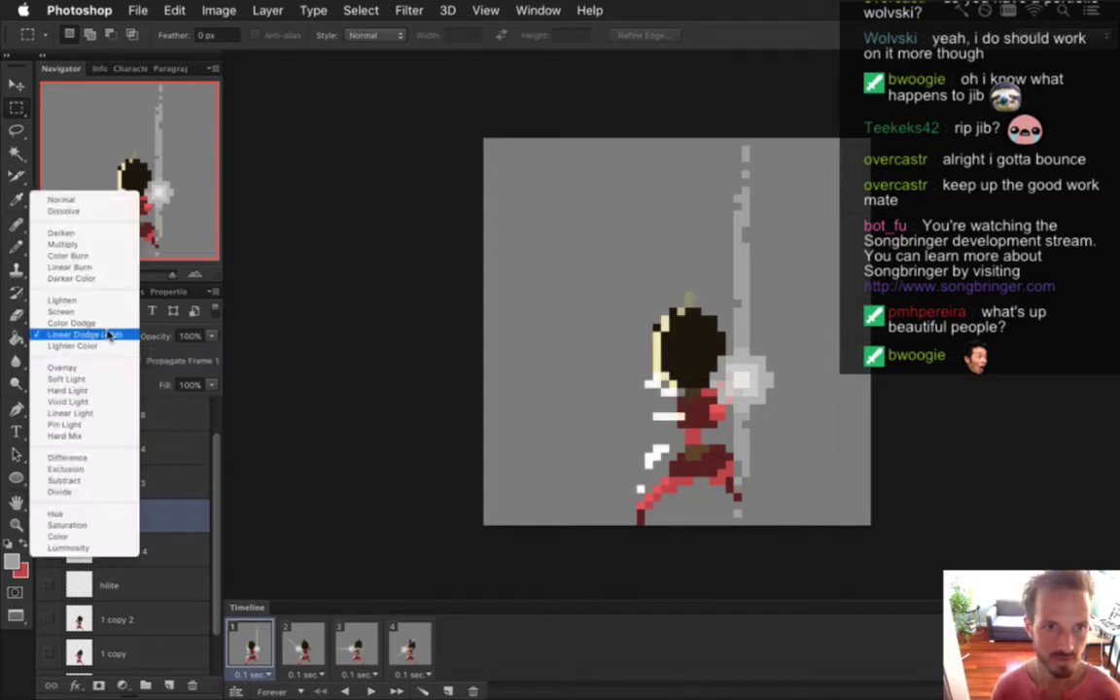
click(107, 201)
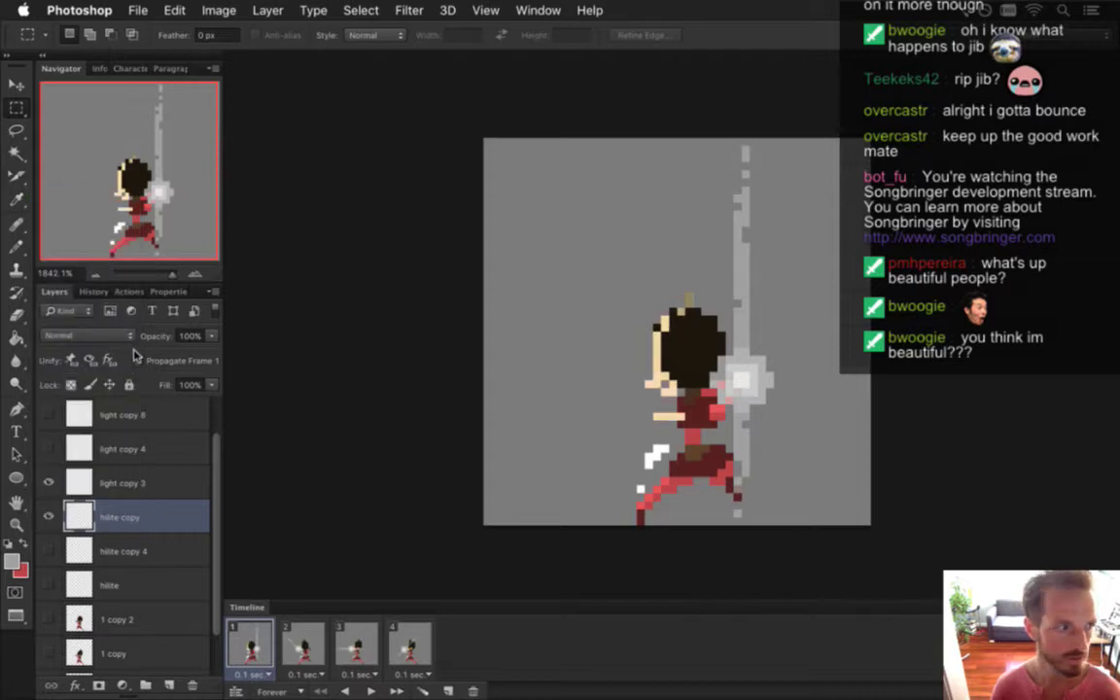
Sample the pale skin highlight colour and pencil a matching highlight along the right edge of the figure's head
key(i)
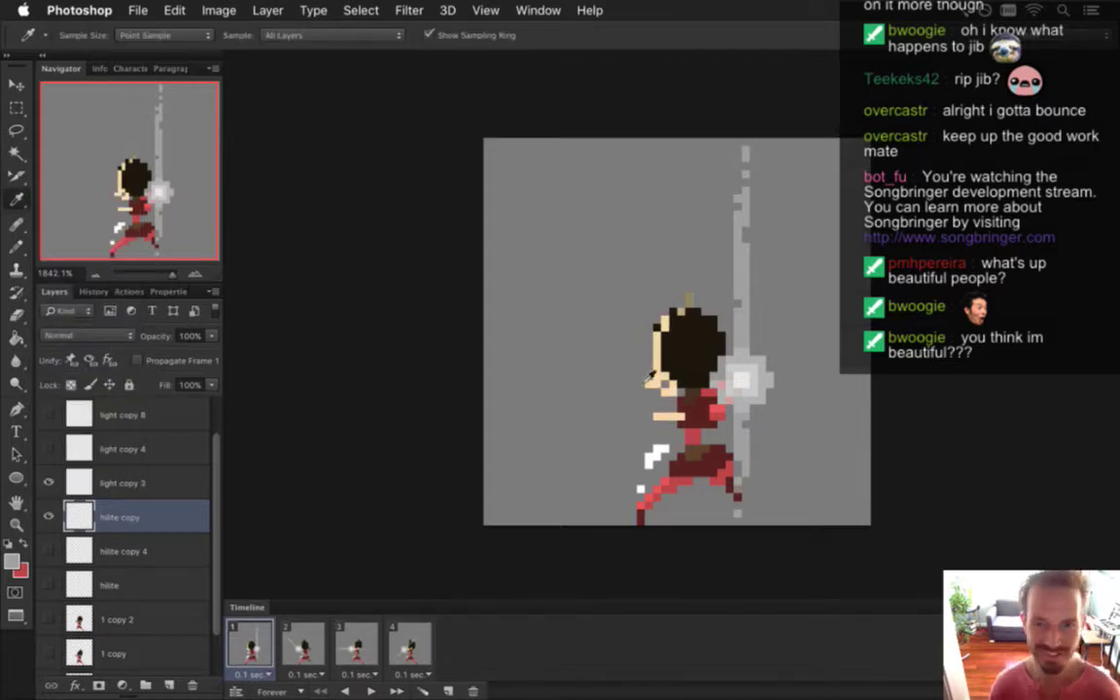
click(661, 368)
key(b)
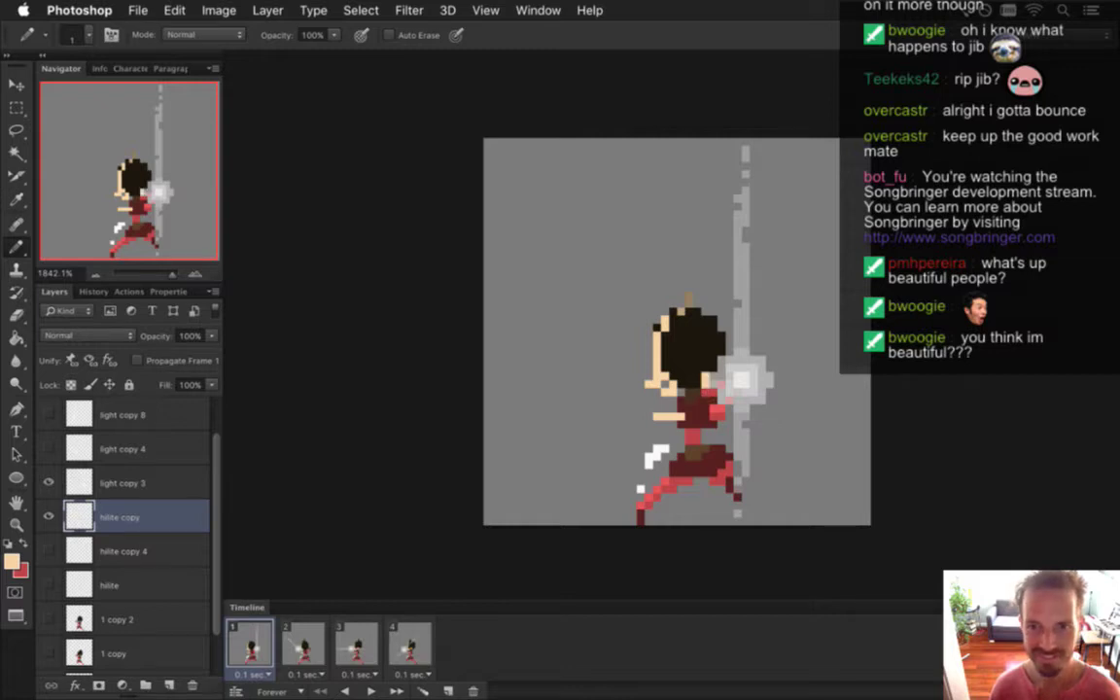
drag(714, 330, 714, 320)
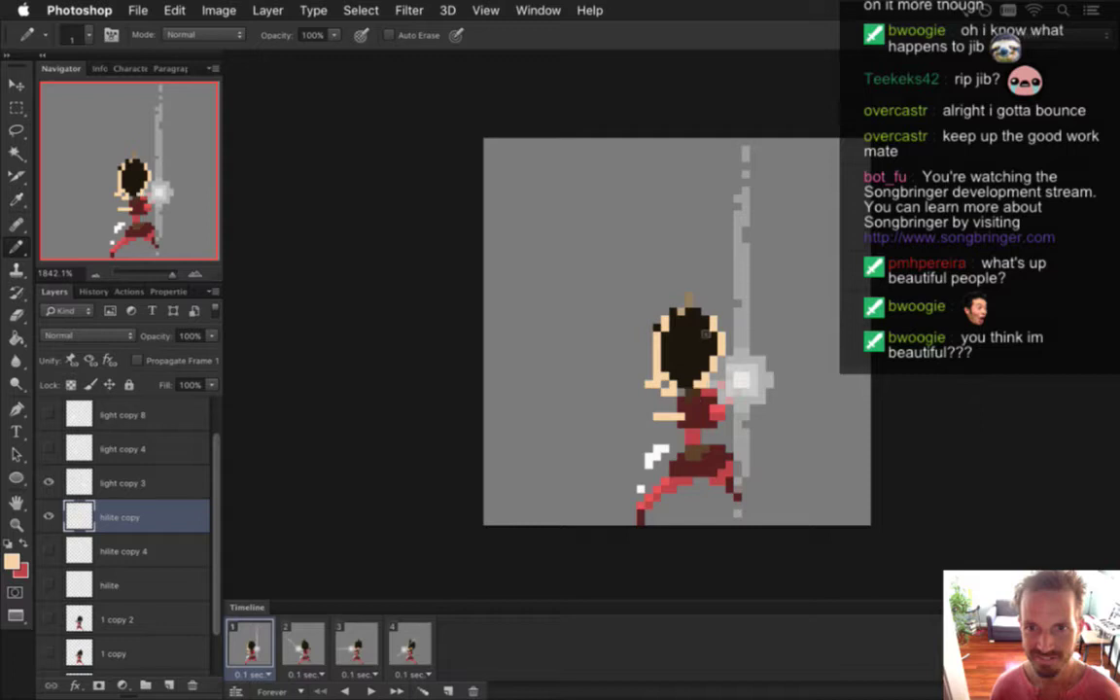
Erase the highlight pixels on the left side of the head and on the topknot
key(e)
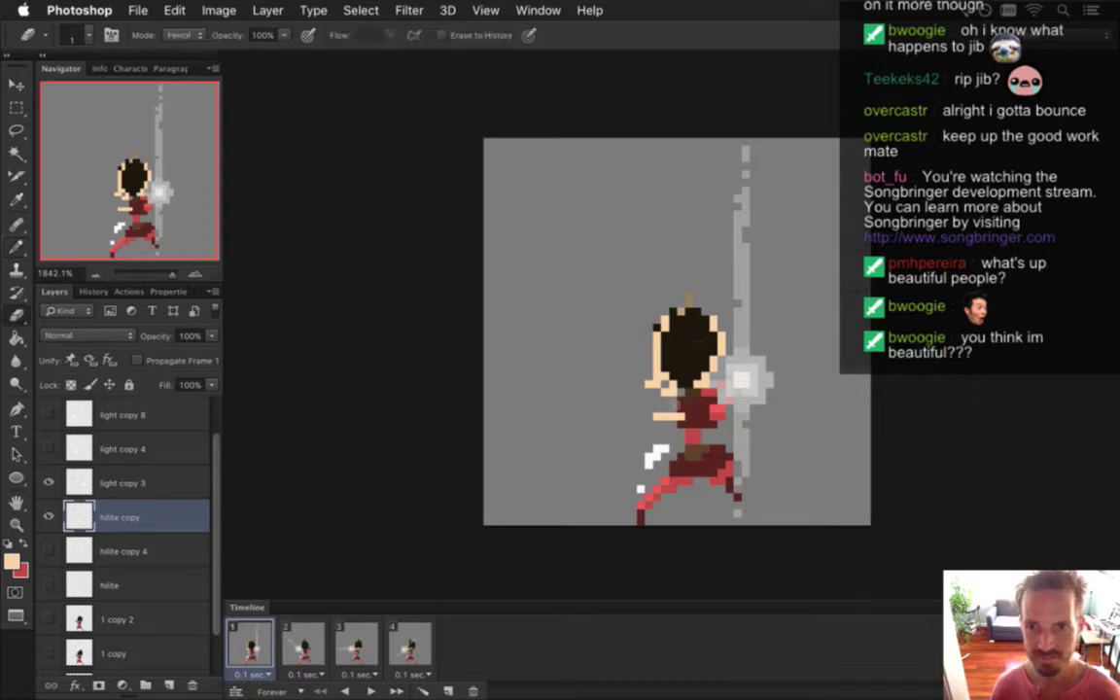
mouse_move(685, 396)
mouse_down()
mouse_move(662, 409)
mouse_move(690, 296)
mouse_up()
key(b)
click(688, 300)
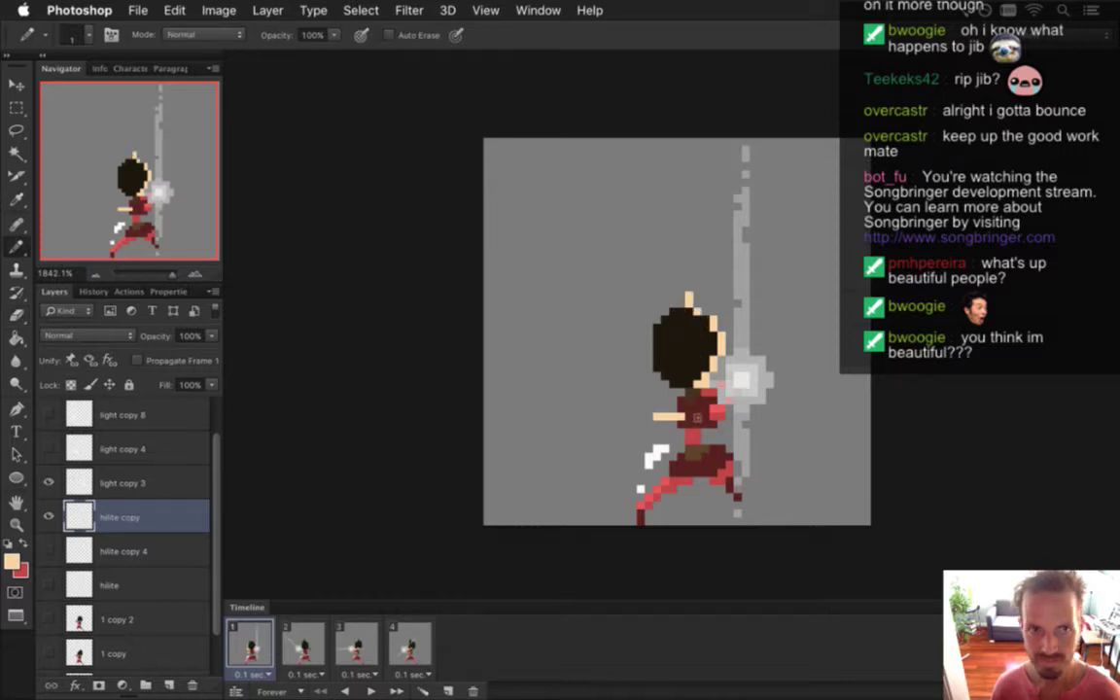
key(e)
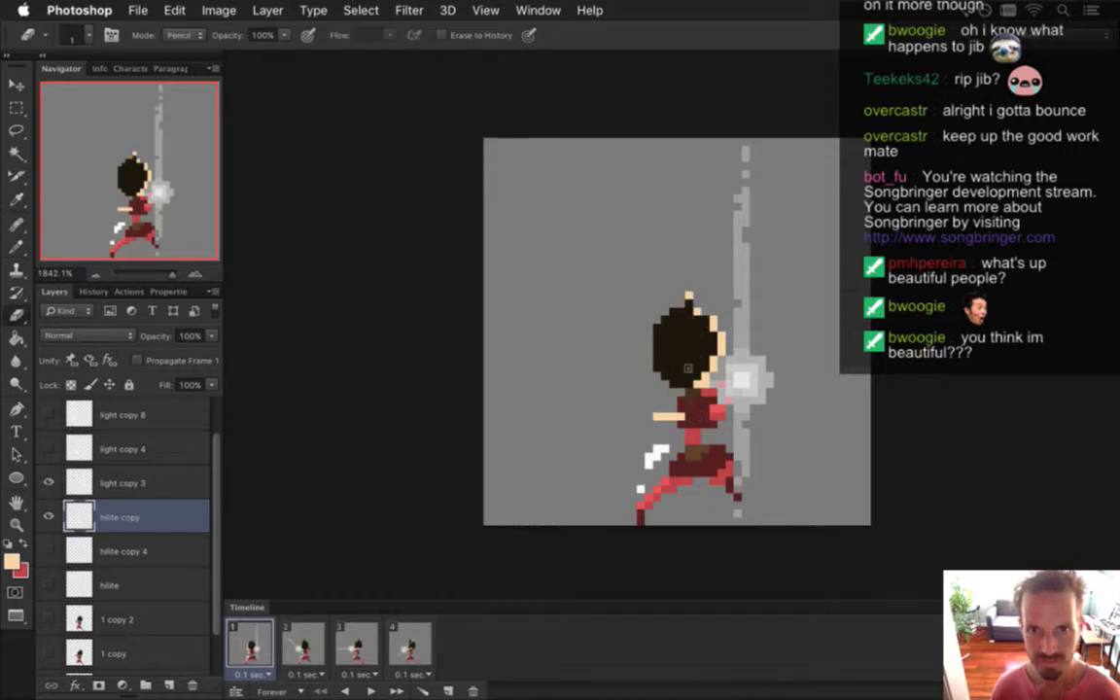
click(689, 296)
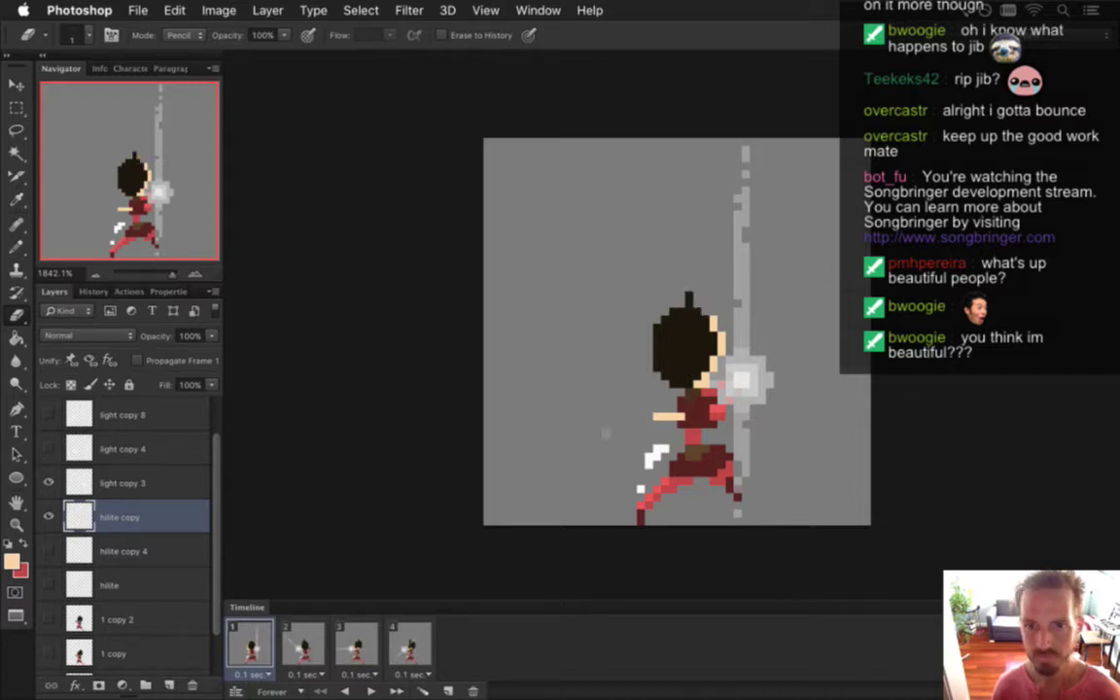
Paint sampled white highlights on the figure's right arm and hip, erase the remaining ones on its left, and save the file
key(i)
click(663, 463)
key(b)
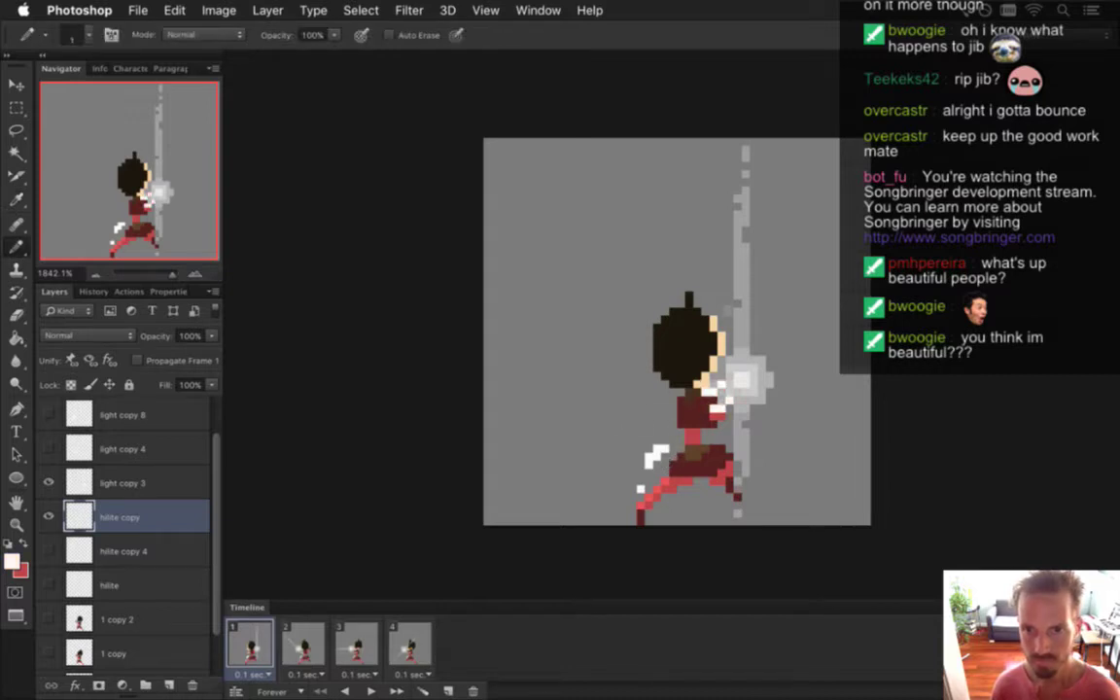
click(722, 448)
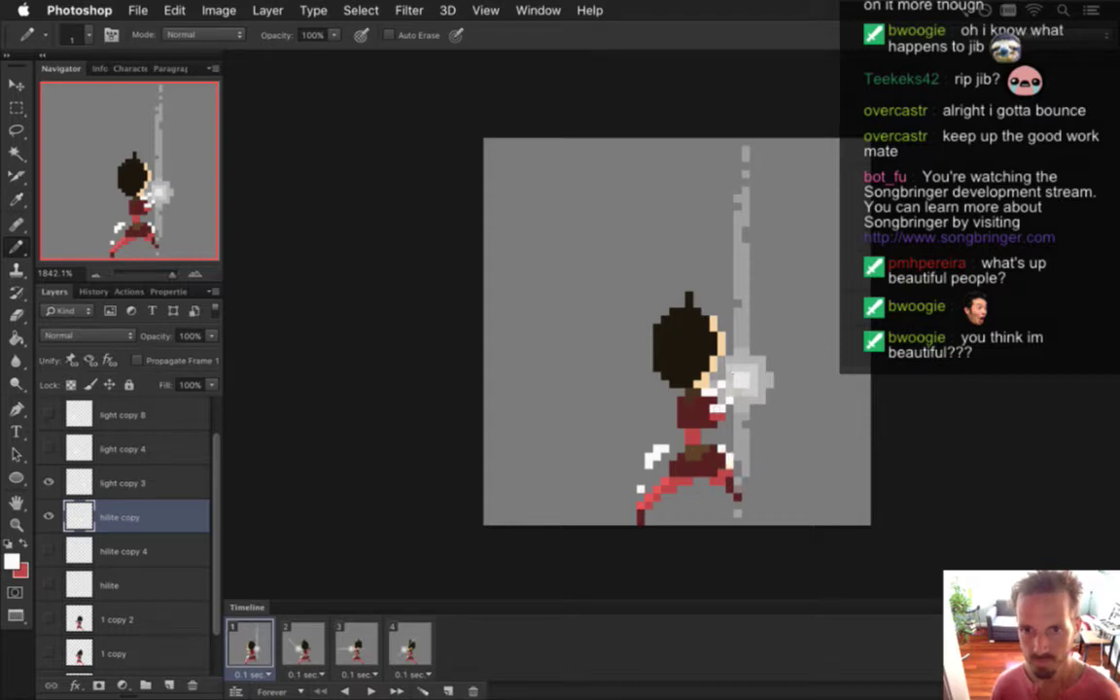
key(e)
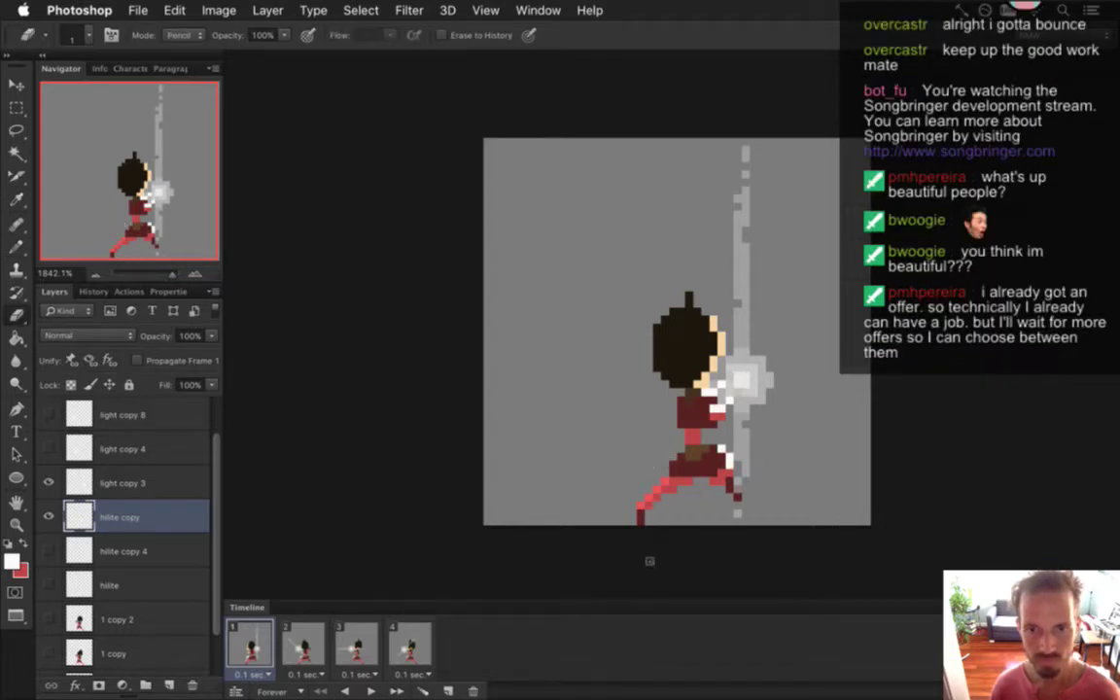
key(super+s)
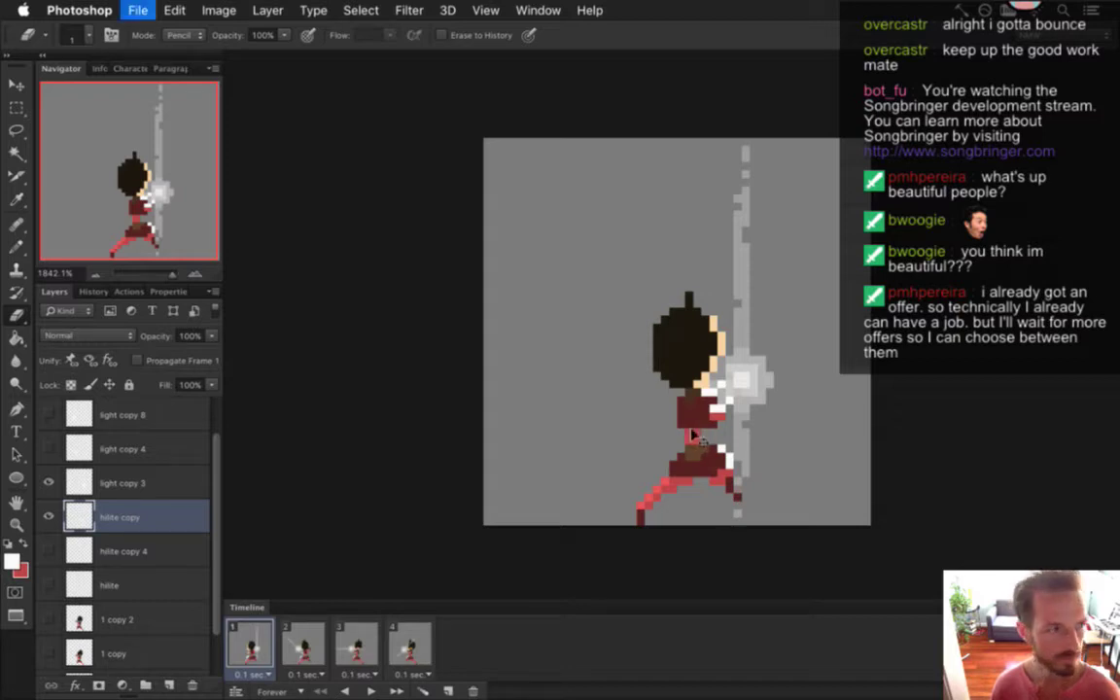
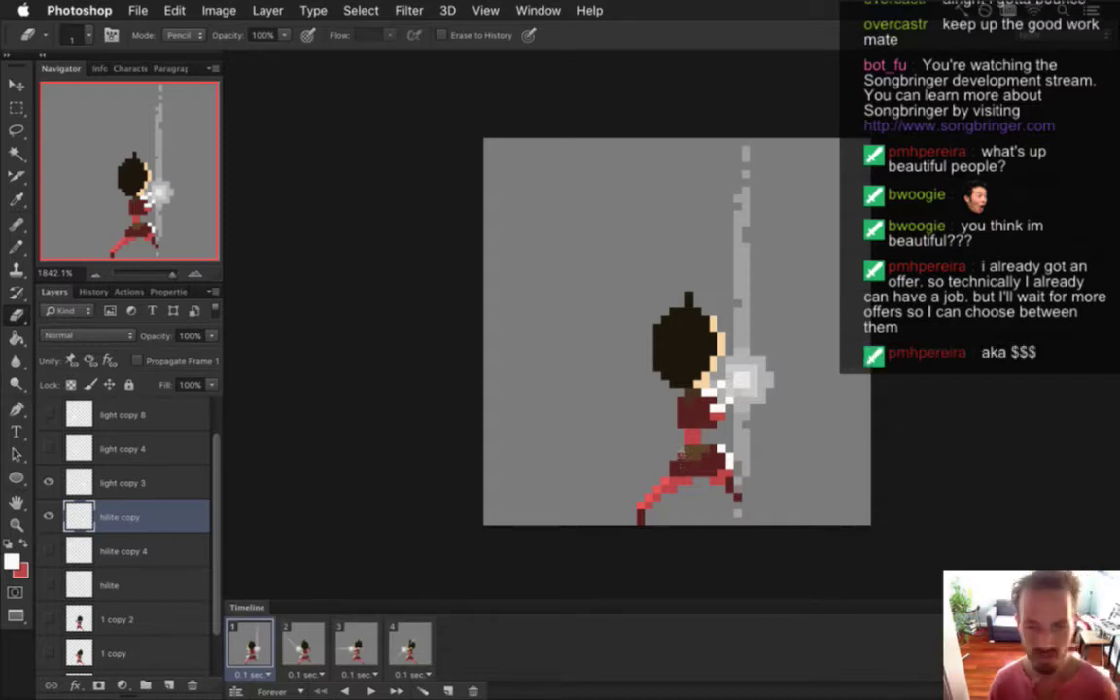
Compare frames 1 and 2, set frame 1's hilite copy layer to 49% opacity and Linear Dodge (Add), and save the file
click(299, 645)
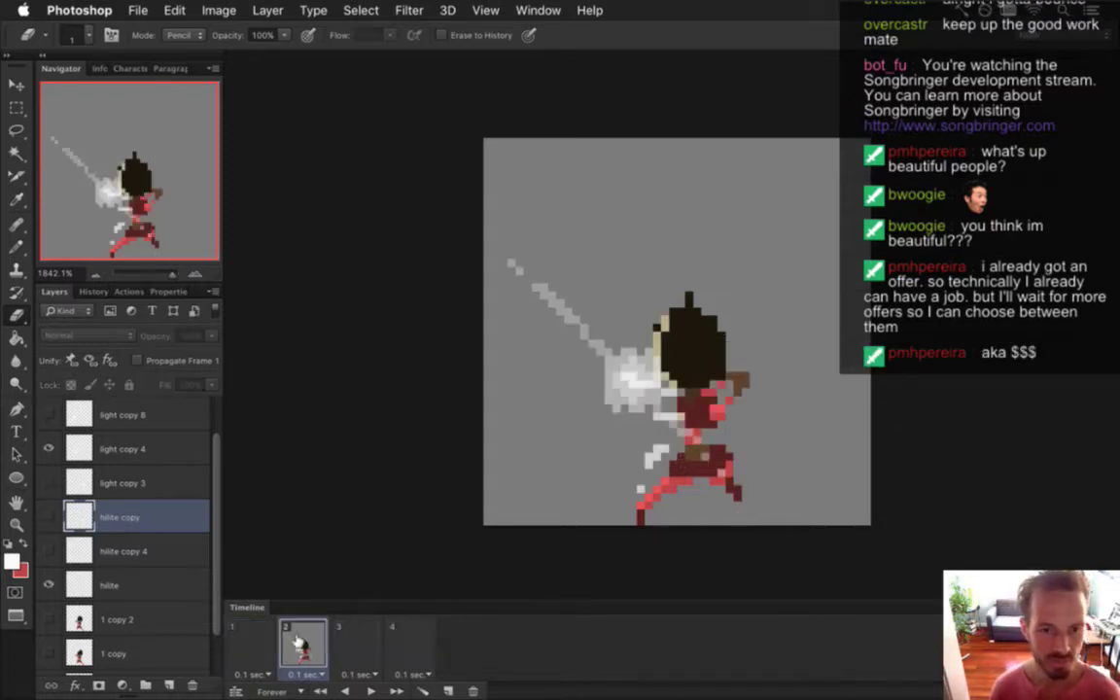
click(266, 643)
click(305, 647)
click(264, 645)
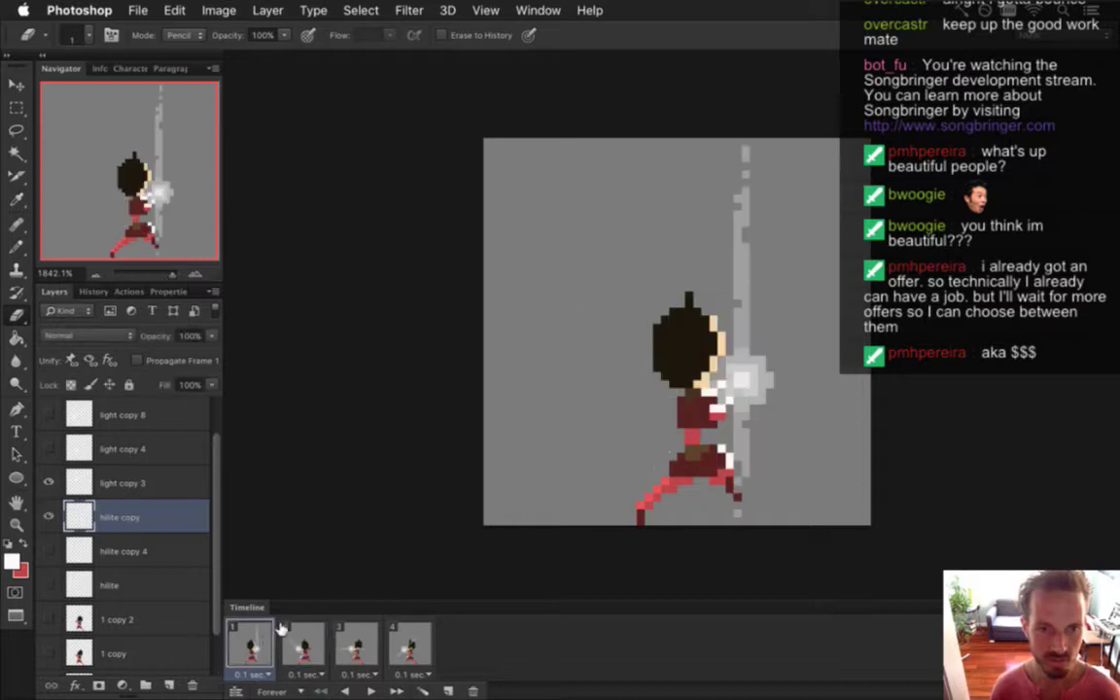
drag(212, 336, 170, 357)
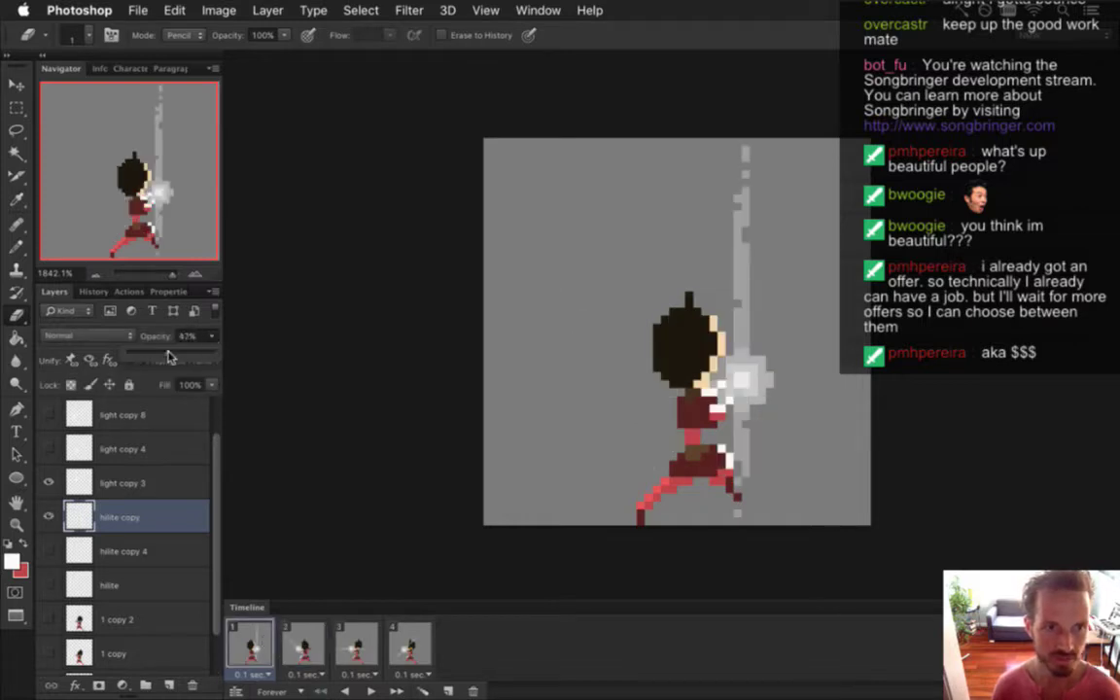
click(88, 336)
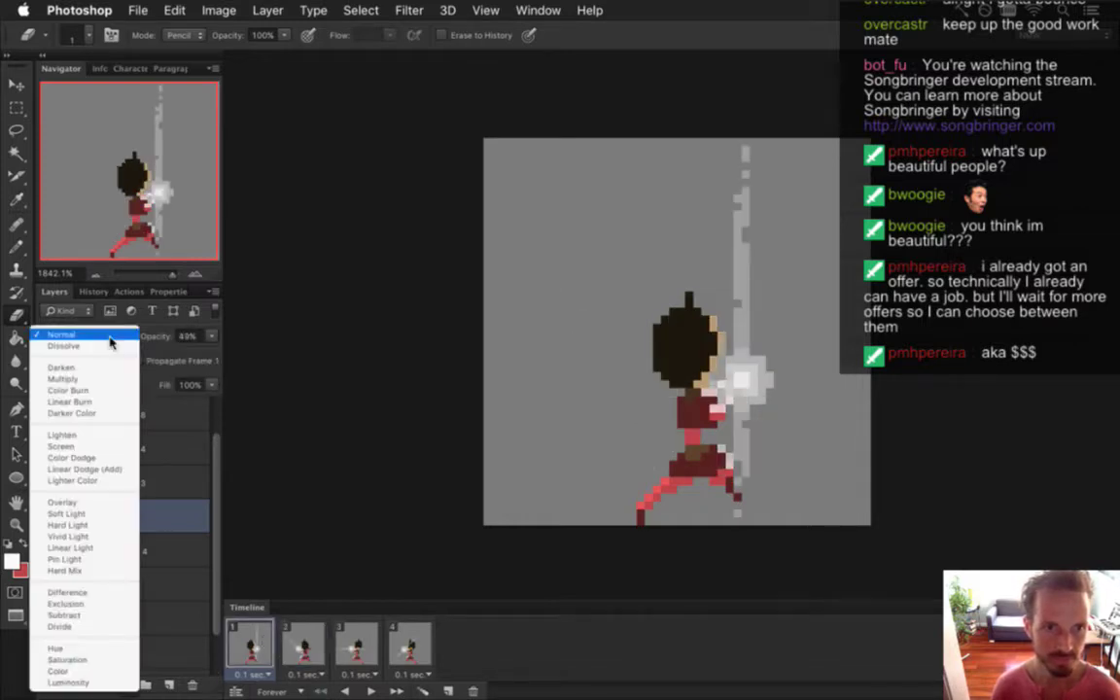
click(87, 457)
key(super+s)
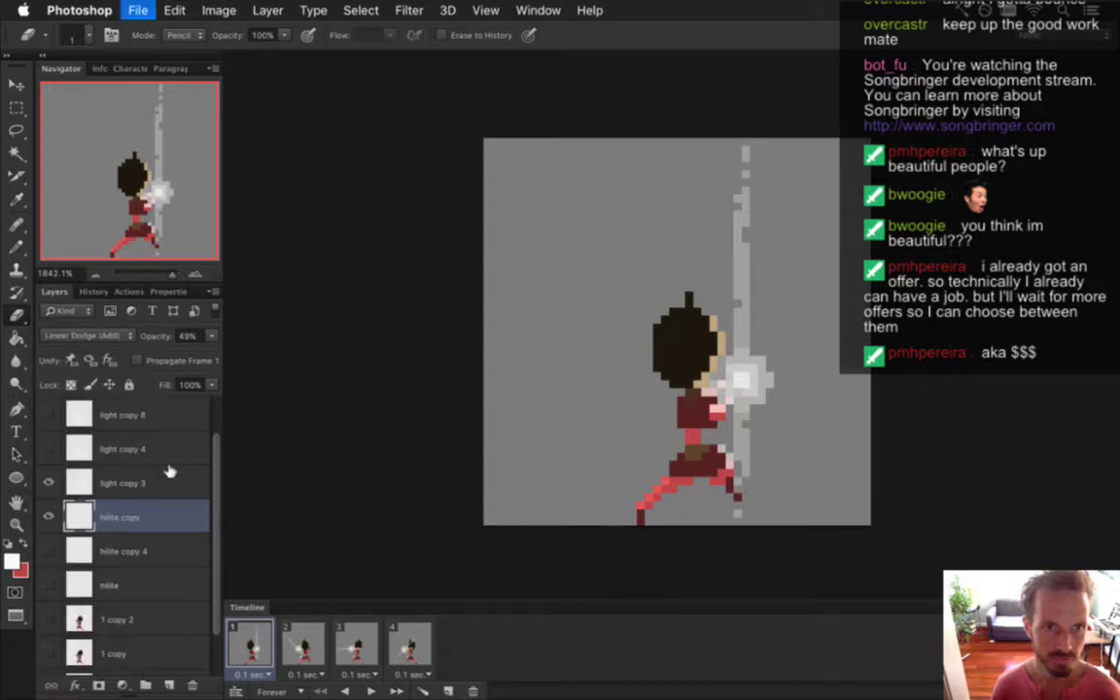
Move frame 2's glow on the light copy 4 layer across to the figure's right side, next to the hands
click(301, 642)
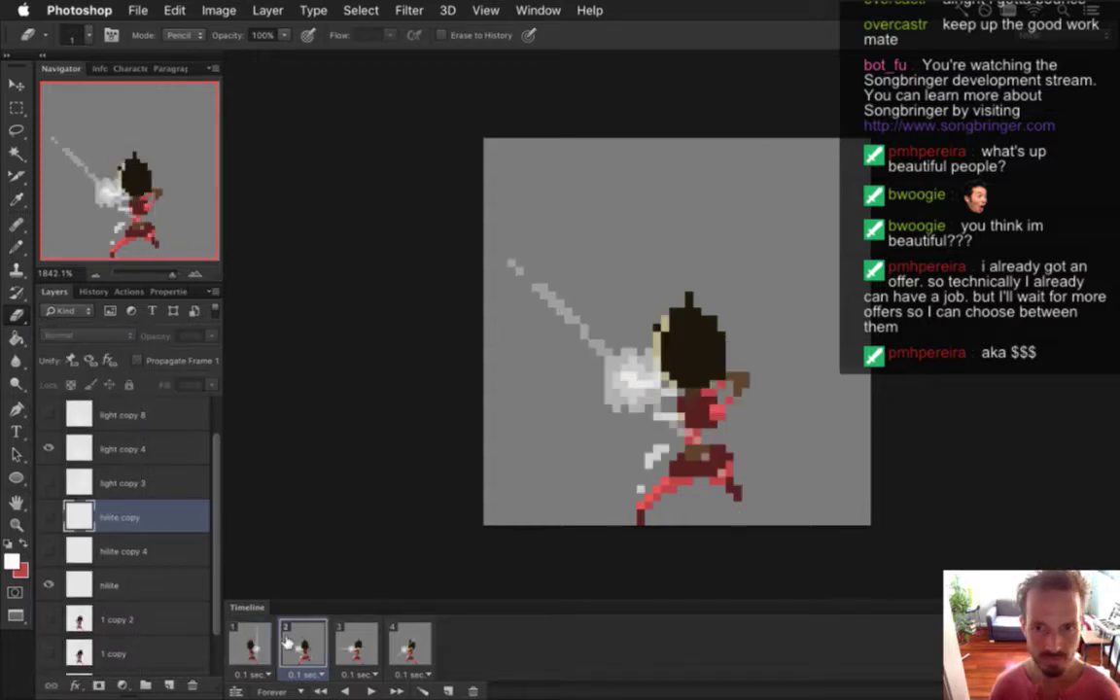
click(255, 642)
click(302, 642)
click(155, 449)
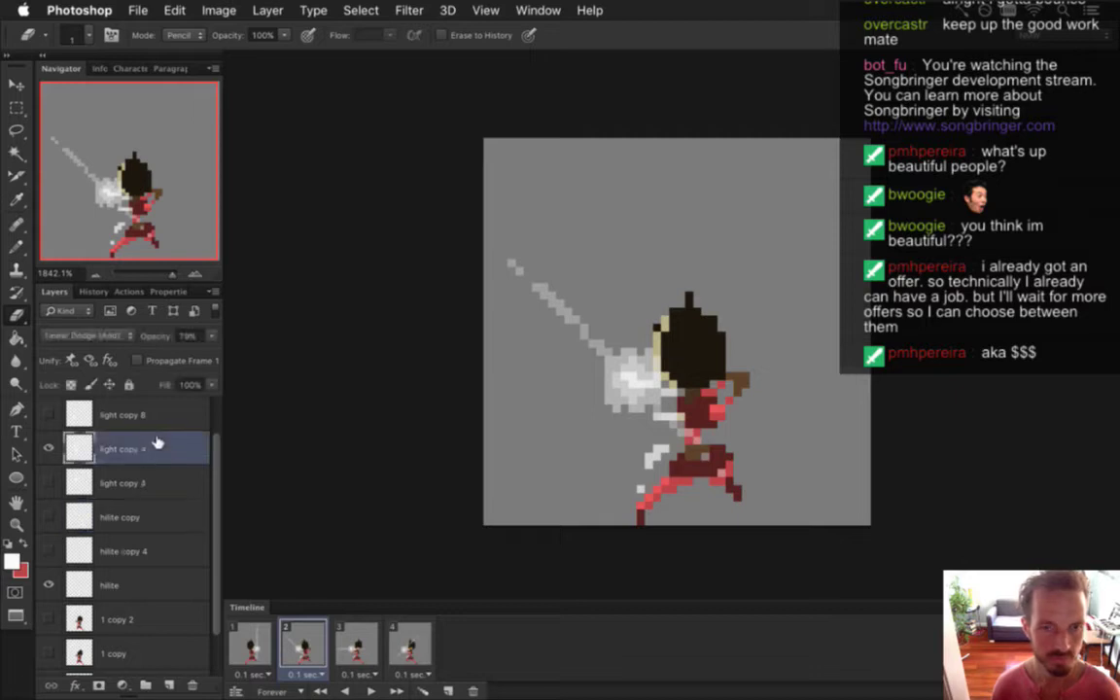
key(v)
key(Right)
key(Right)
key(Right)
key(Right)
key(Right)
key(Right)
key(Right)
key(Right)
key(Right)
key(Right)
key(Right)
key(Right)
key(Right)
key(Right)
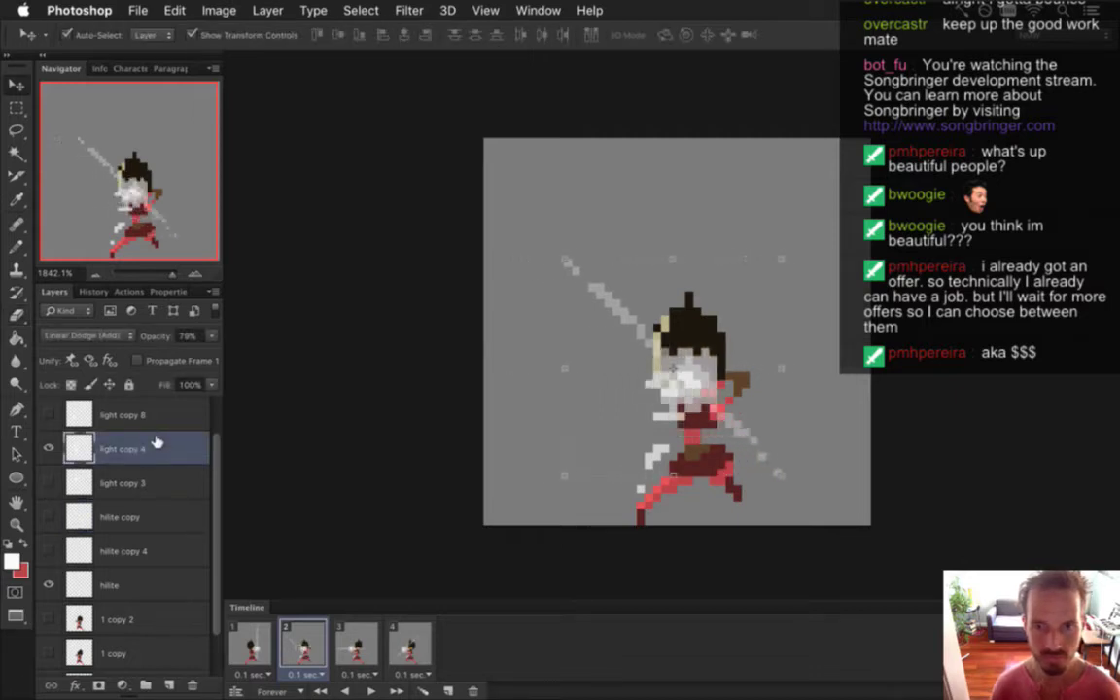
key(Right)
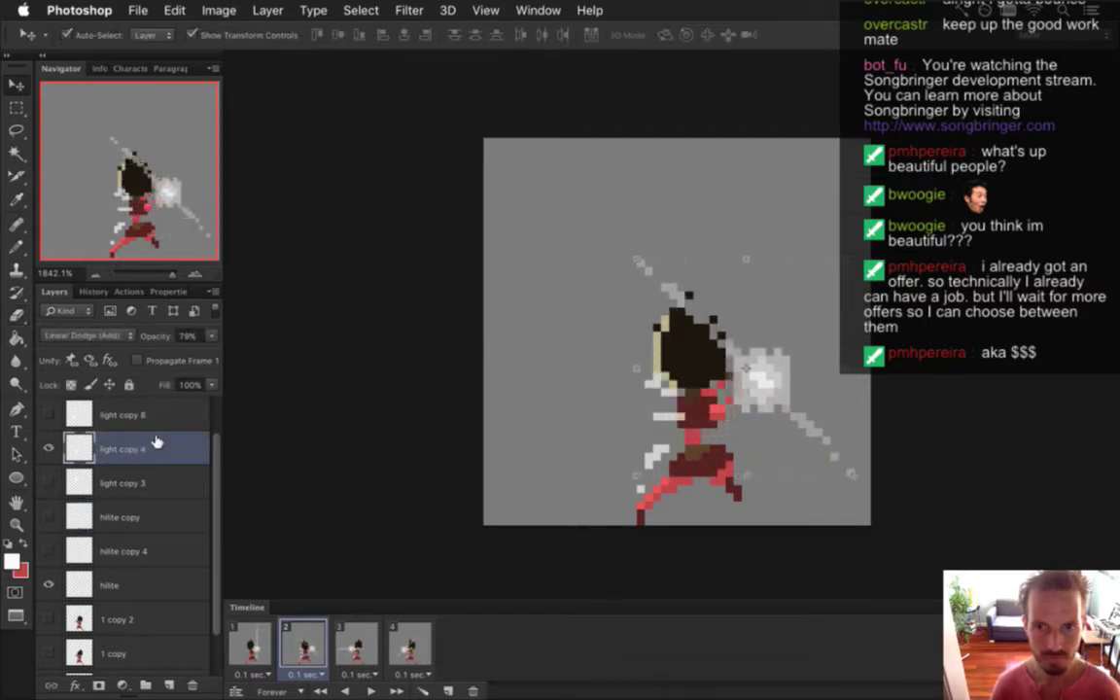
key(Left)
key(Left)
key(m)
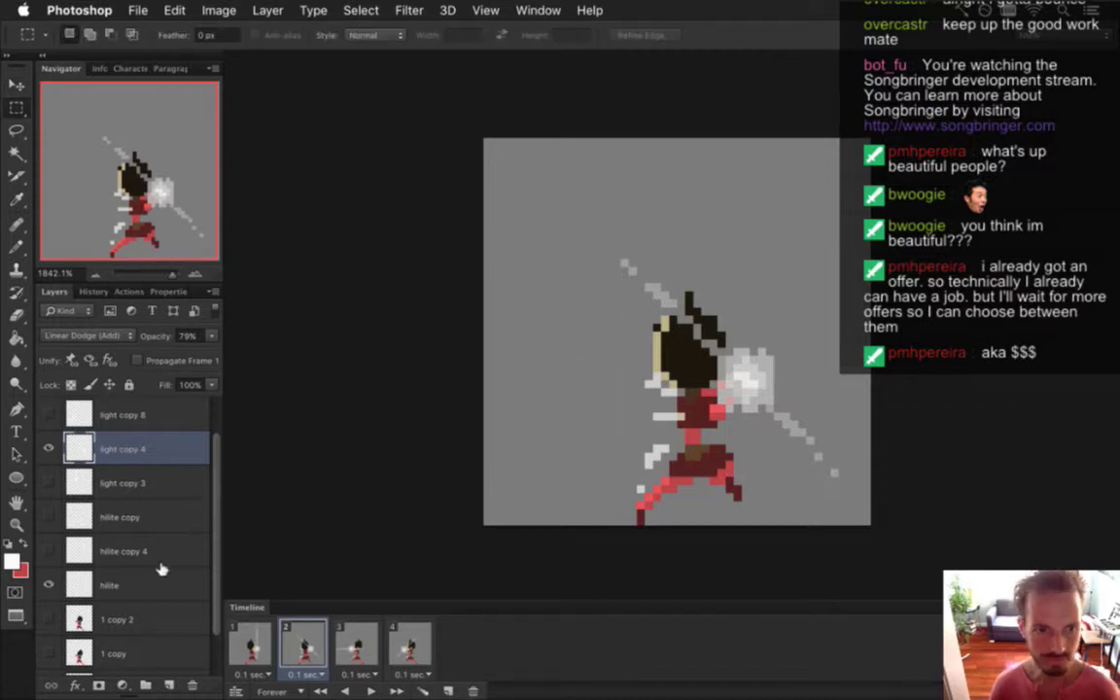
Set frame 2's hilite layer to 100% opacity and Normal blending
click(150, 583)
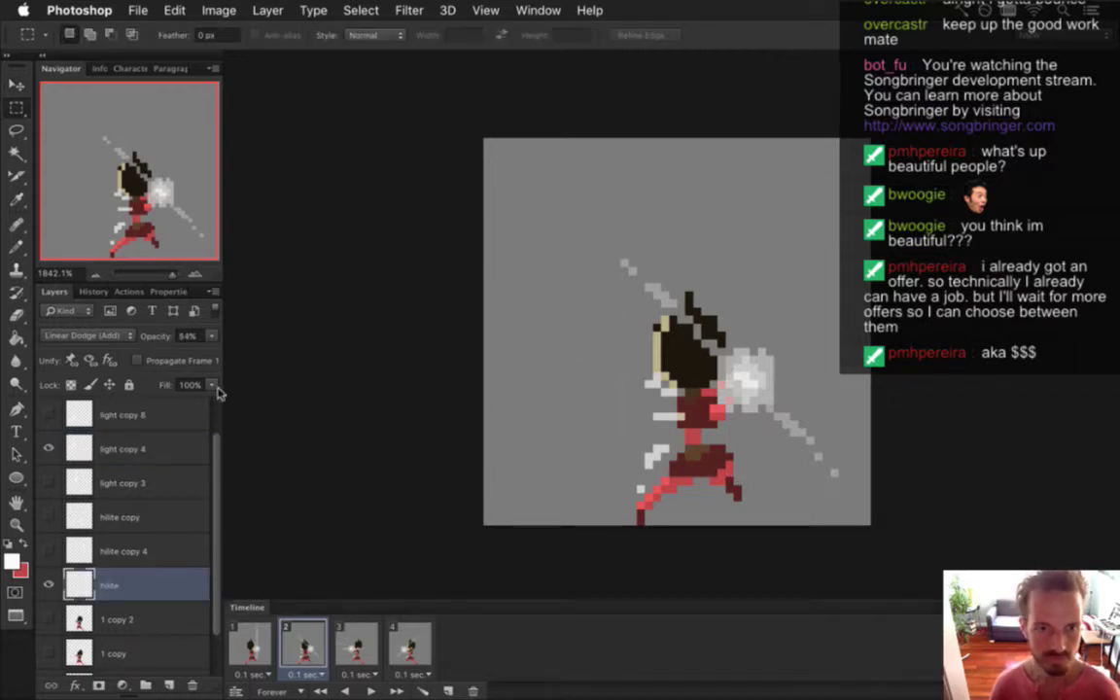
click(211, 335)
drag(207, 352, 230, 355)
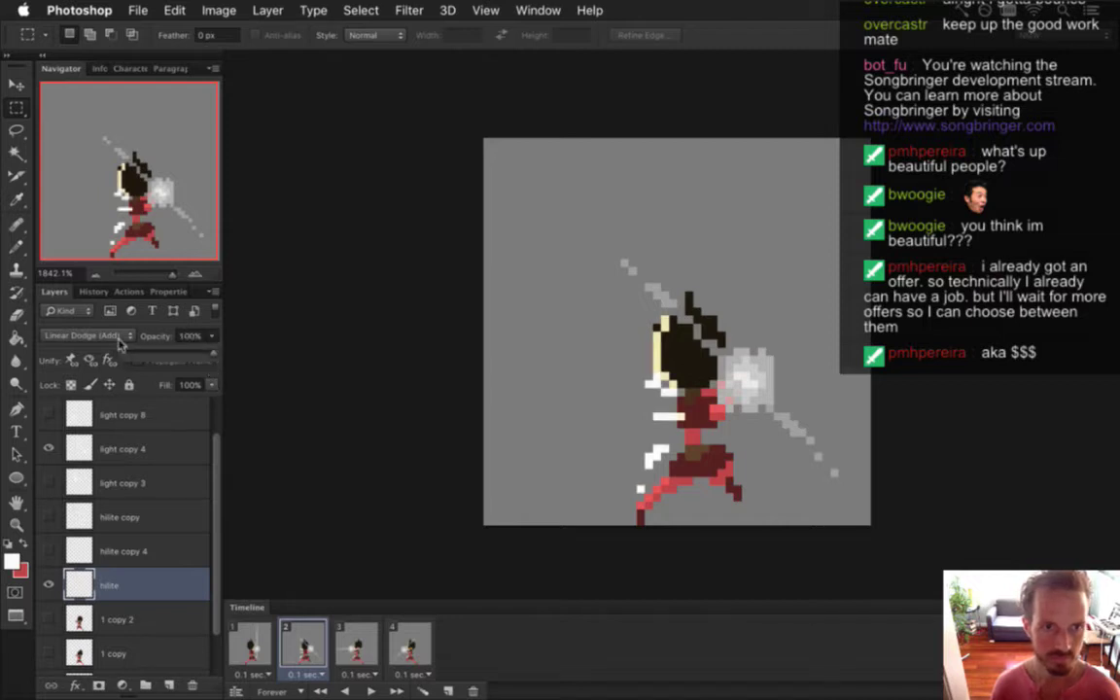
click(92, 335)
click(110, 204)
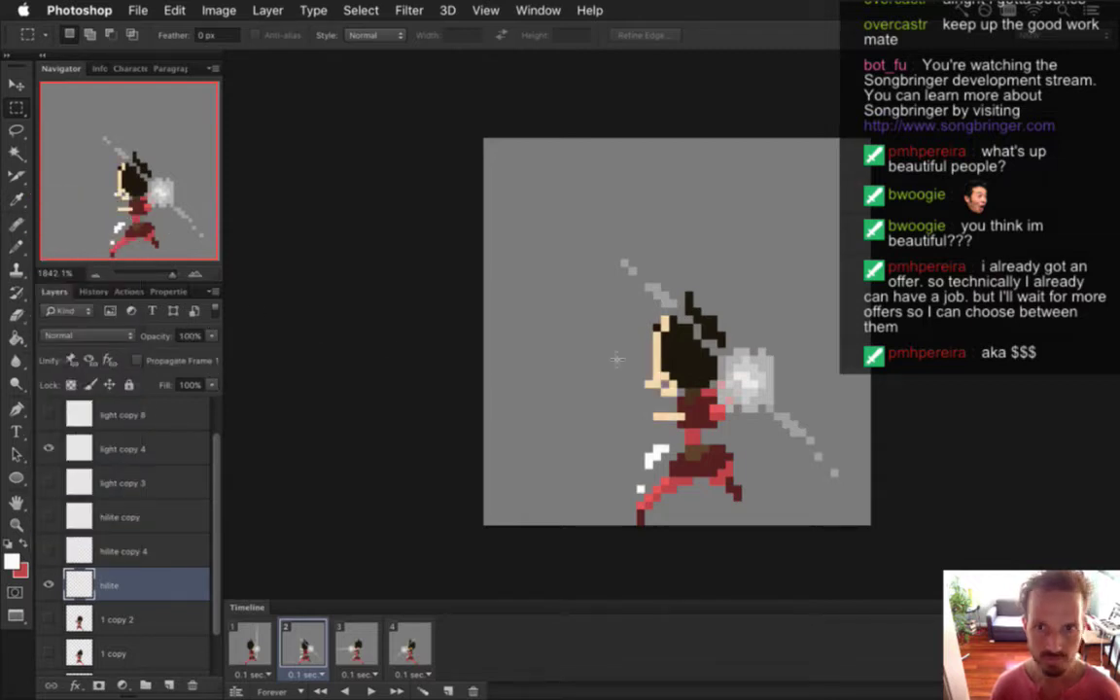
Pencil the sampled pale skin colour along the right edge of the head and erase the highlights on the head's left and left arm
key(i)
click(661, 365)
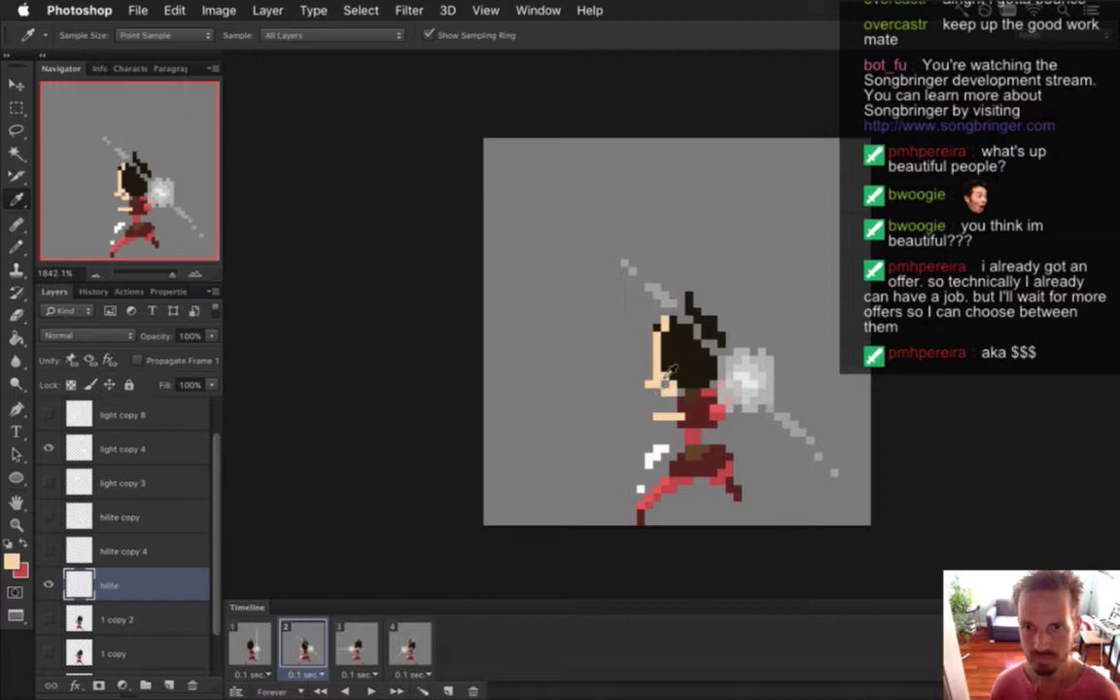
key(b)
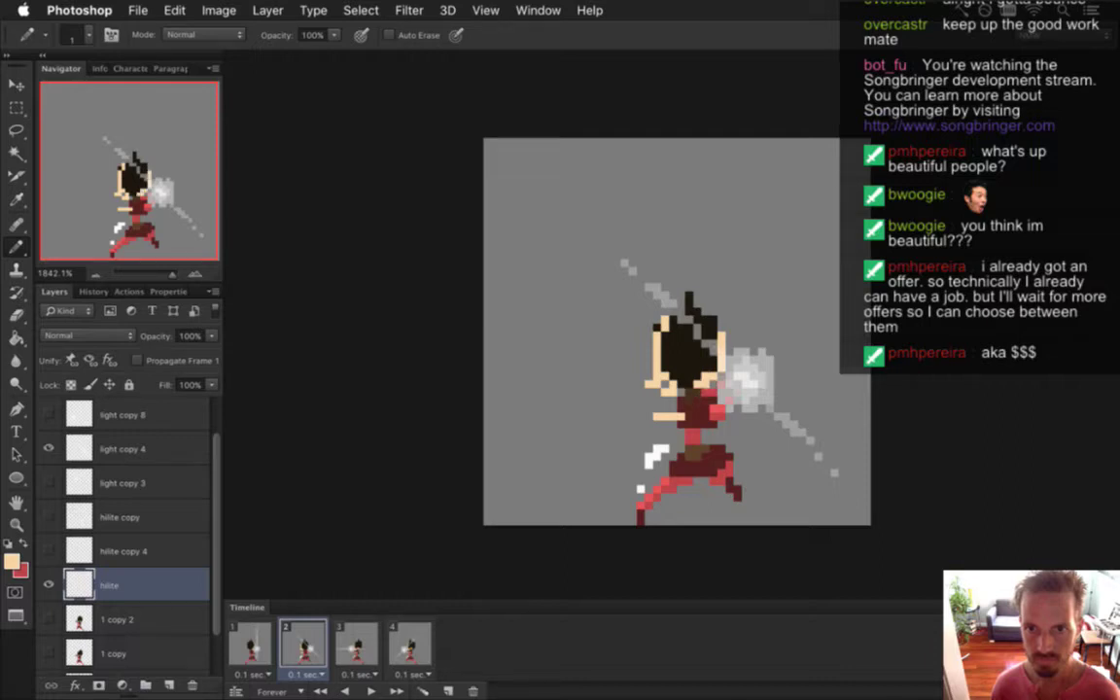
key(e)
mouse_move(684, 393)
mouse_down()
mouse_move(652, 382)
mouse_move(664, 333)
mouse_up()
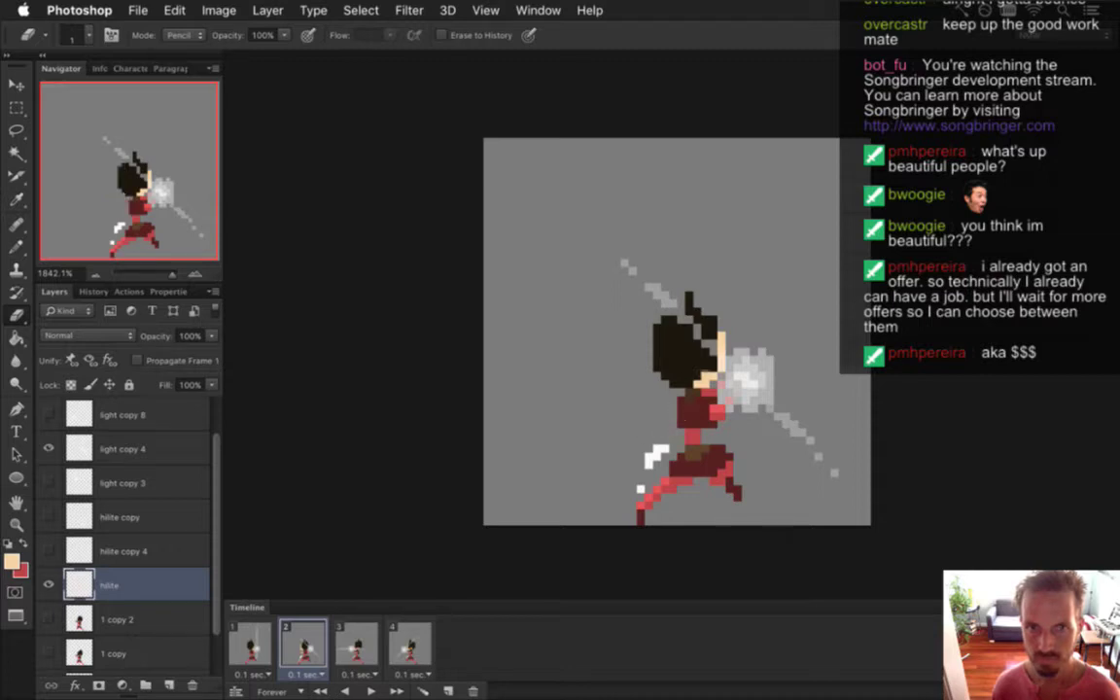
key(b)
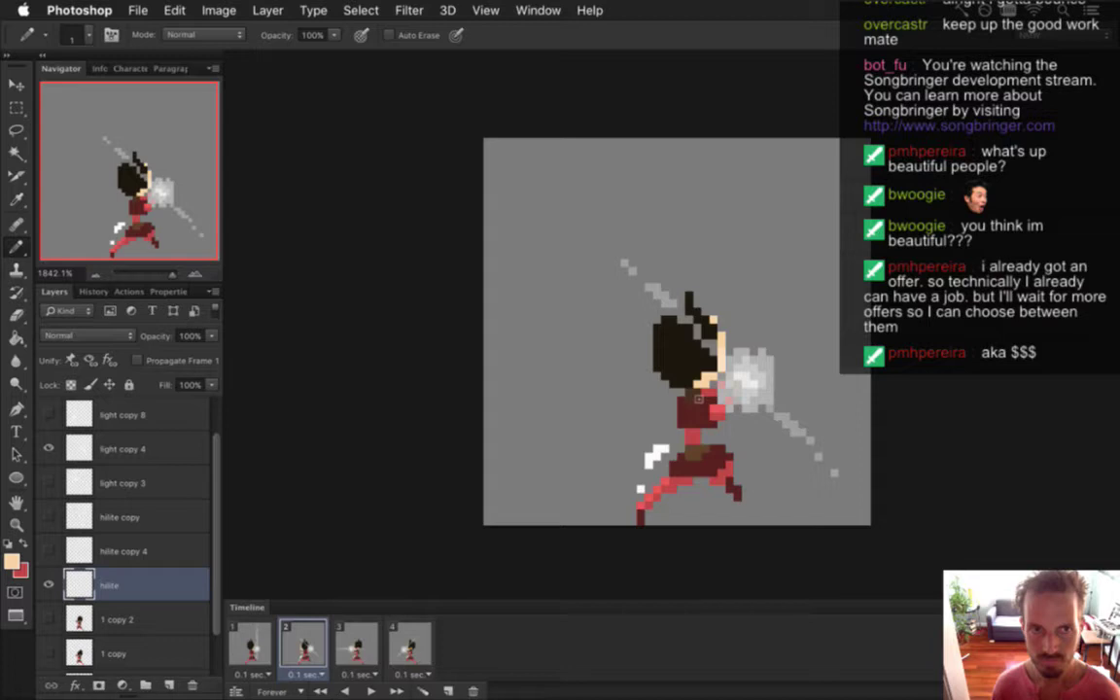
key(e)
Sample the white highlight, erase it from the figure's left hip and leg, and paint it on the right hip and arm
key(i)
click(659, 453)
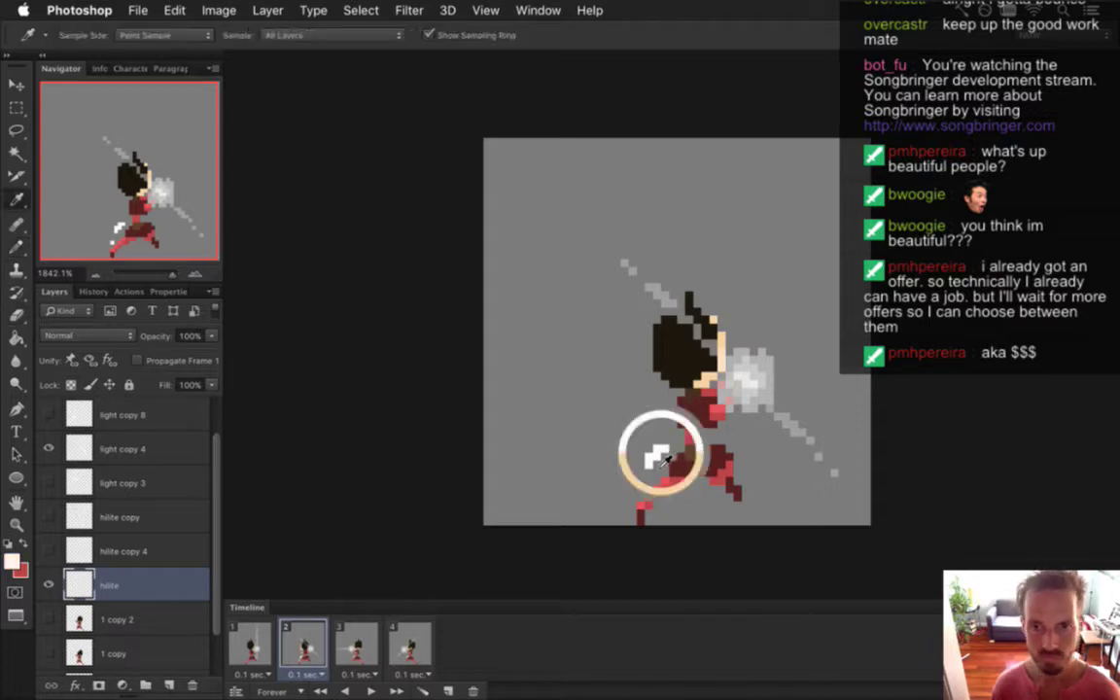
key(e)
drag(665, 449, 649, 464)
key(b)
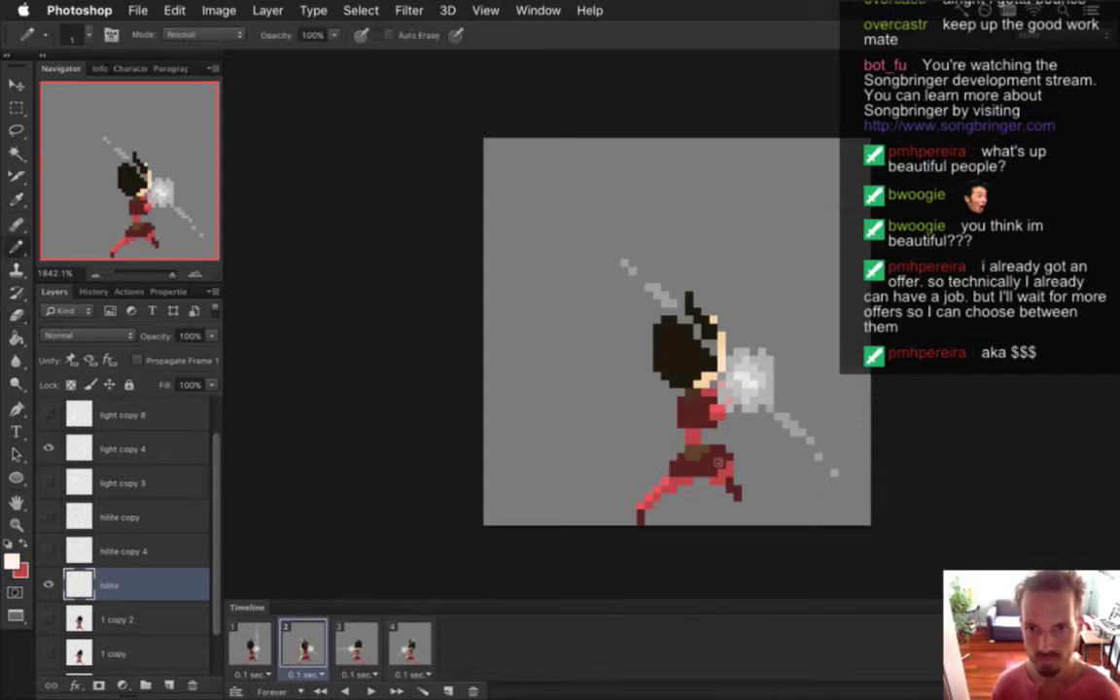
click(716, 448)
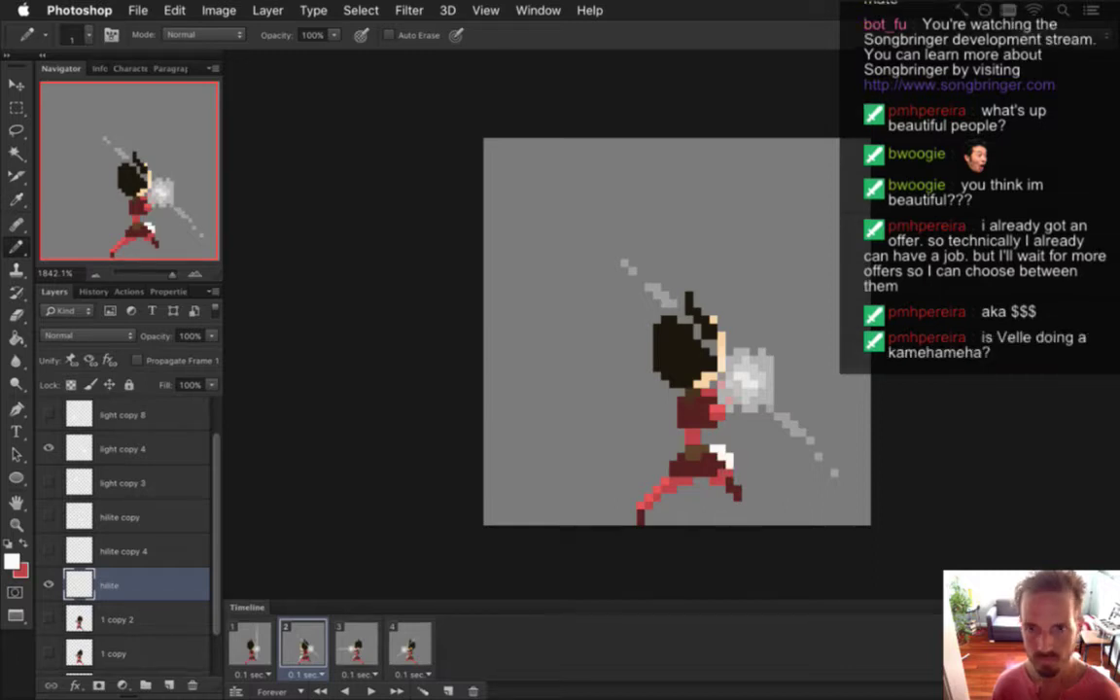
key(e)
key(b)
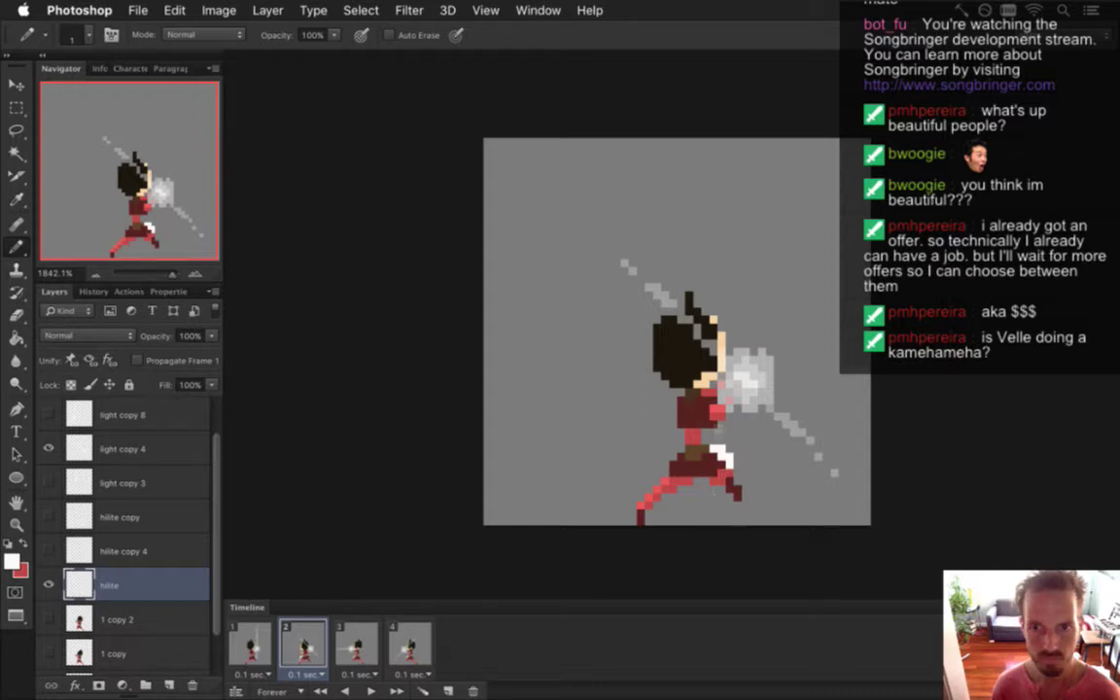
click(718, 408)
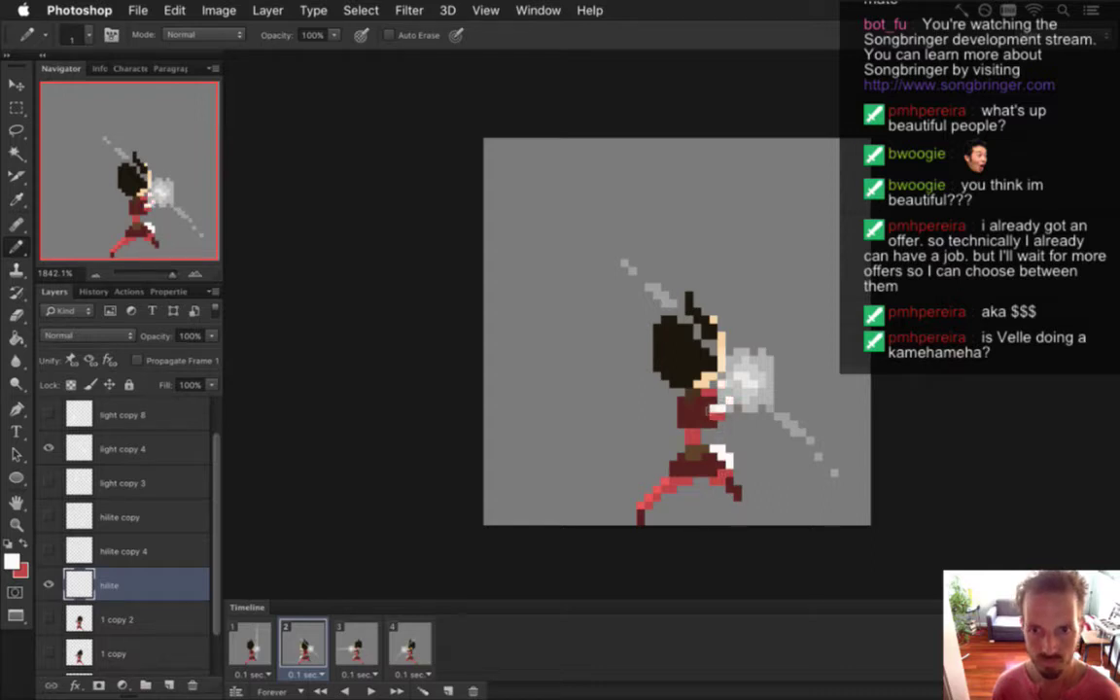
click(713, 393)
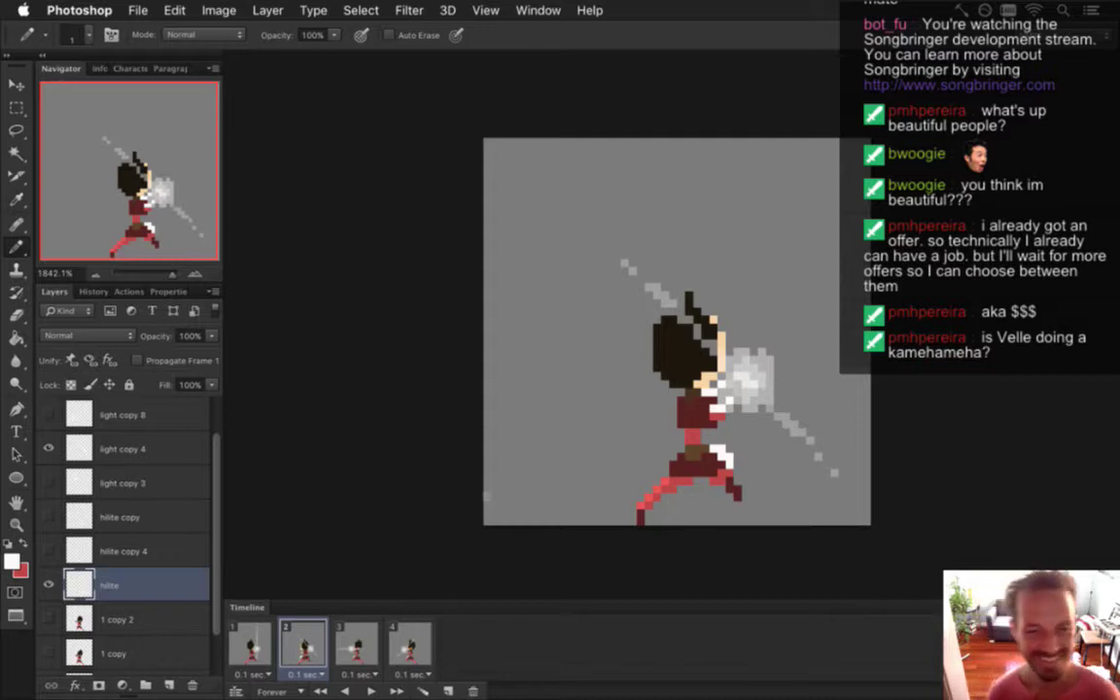
Compare frames 1 to 3 and set frame 2's light copy 4 layer to 76% opacity
click(265, 645)
click(311, 646)
click(354, 648)
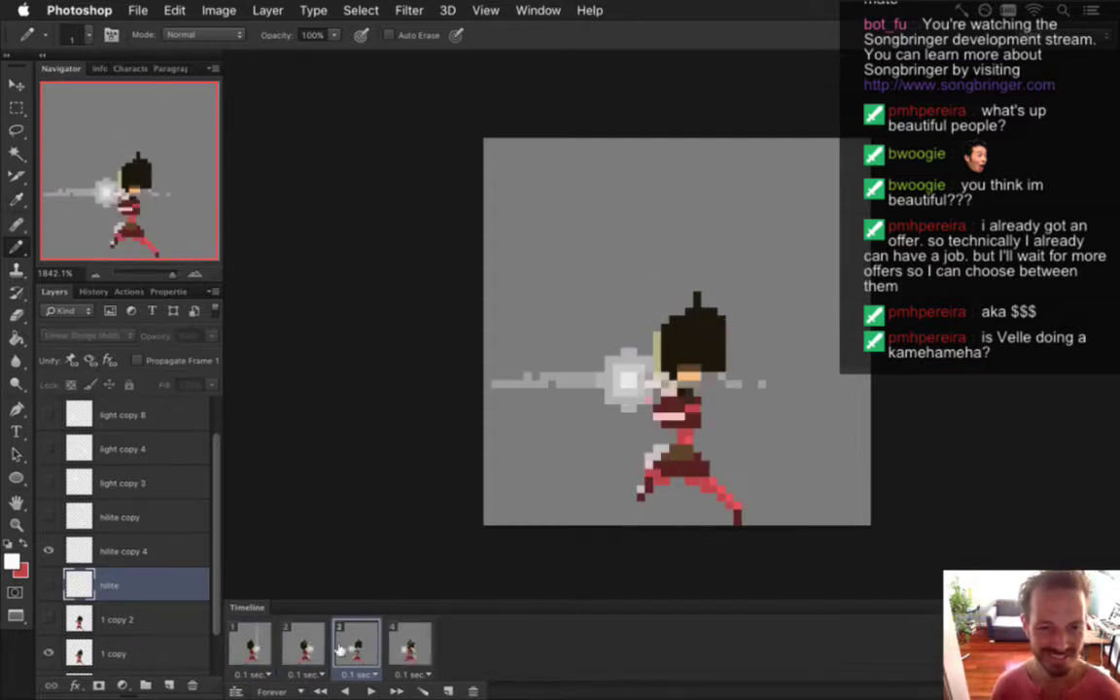
click(317, 648)
click(251, 643)
click(306, 639)
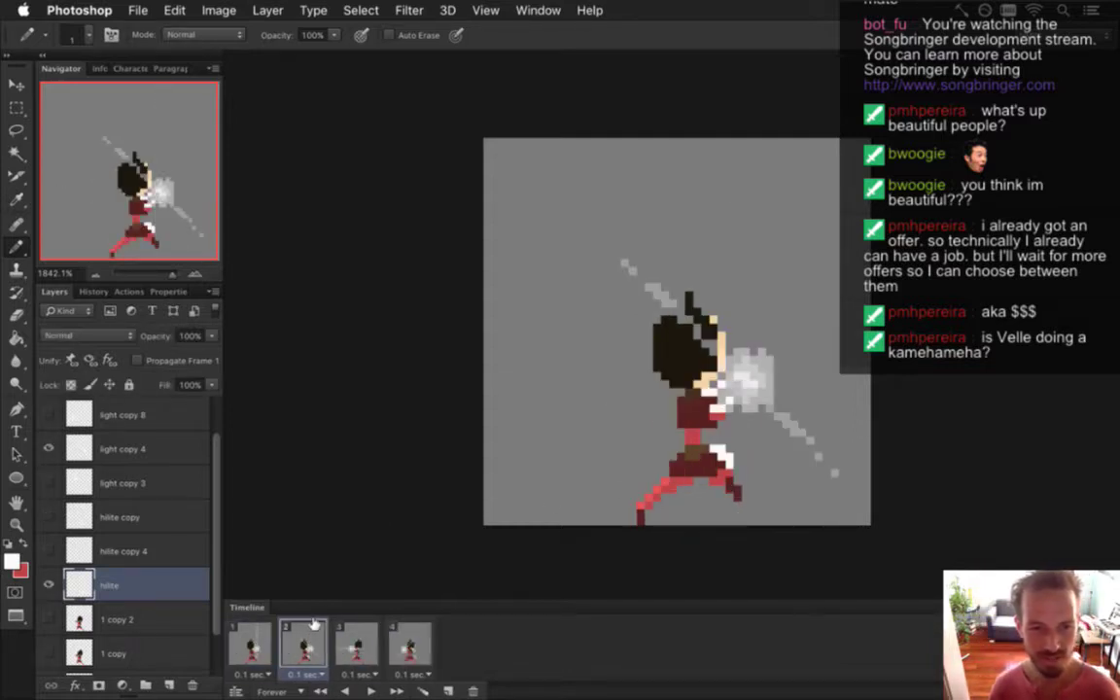
click(185, 445)
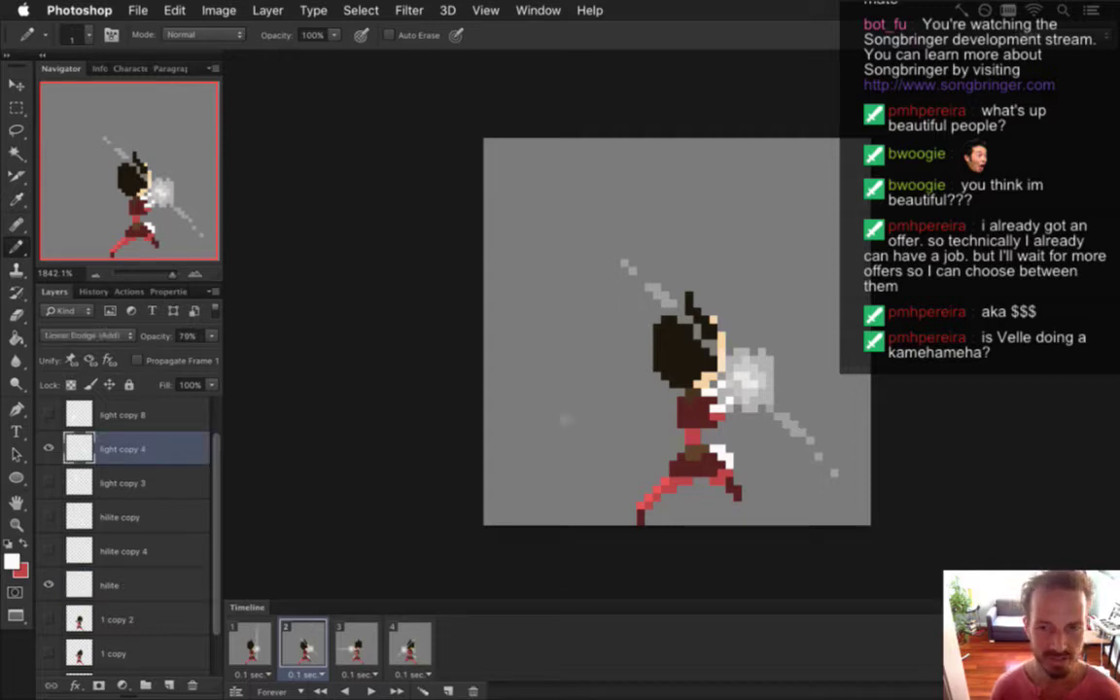
click(211, 336)
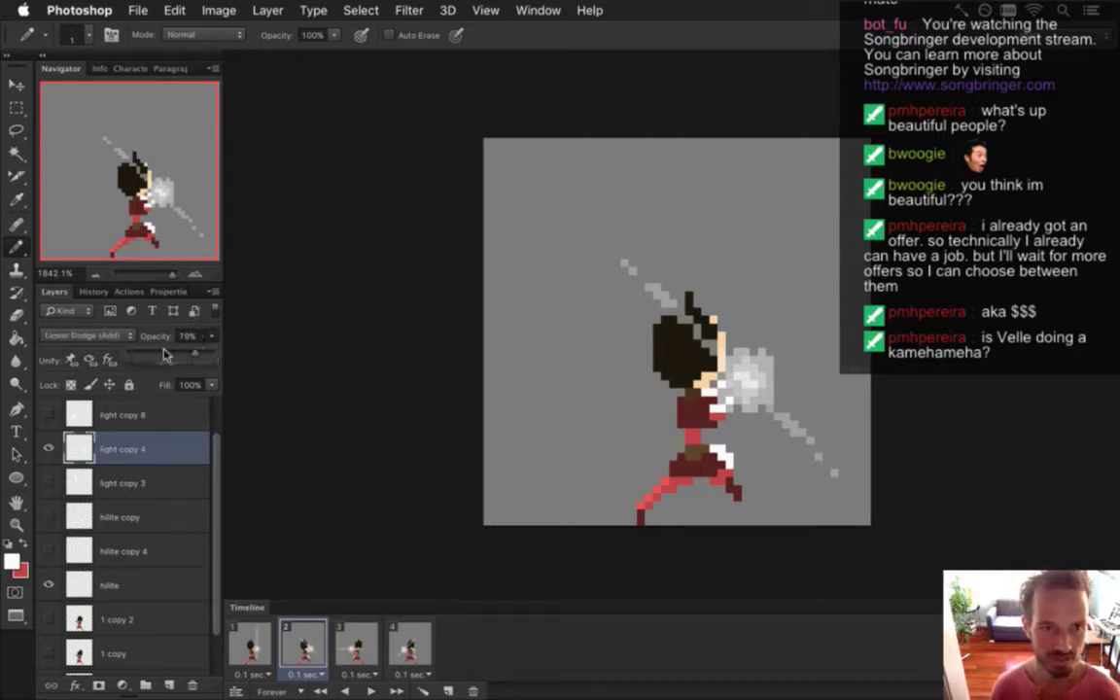
click(170, 355)
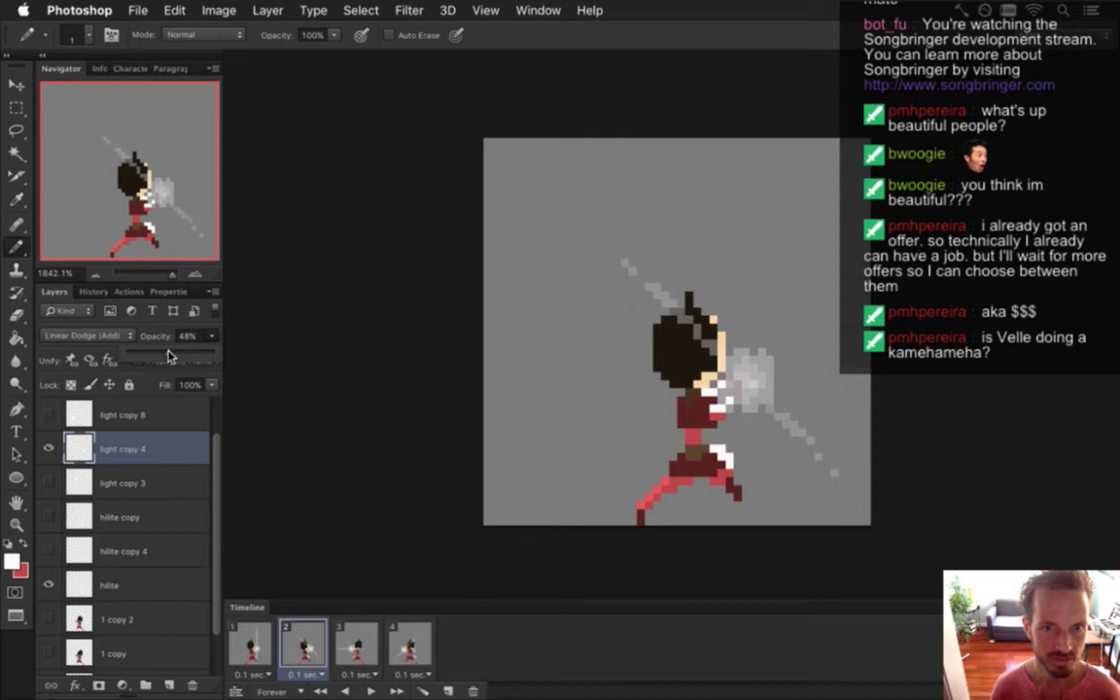
drag(168, 356, 185, 354)
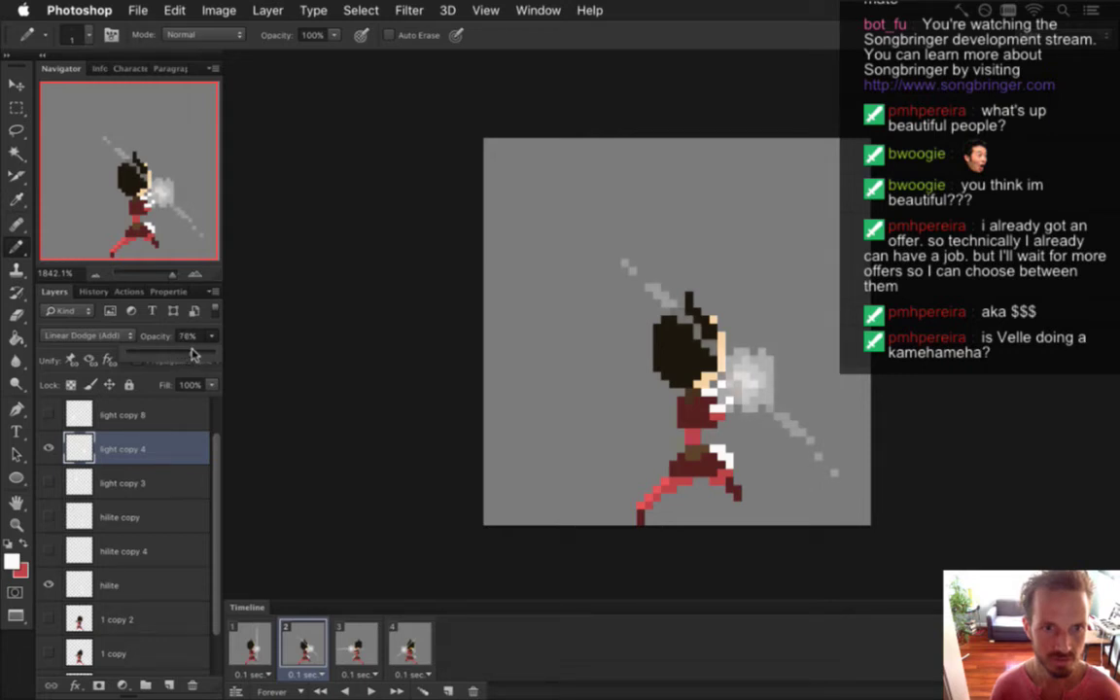
click(170, 334)
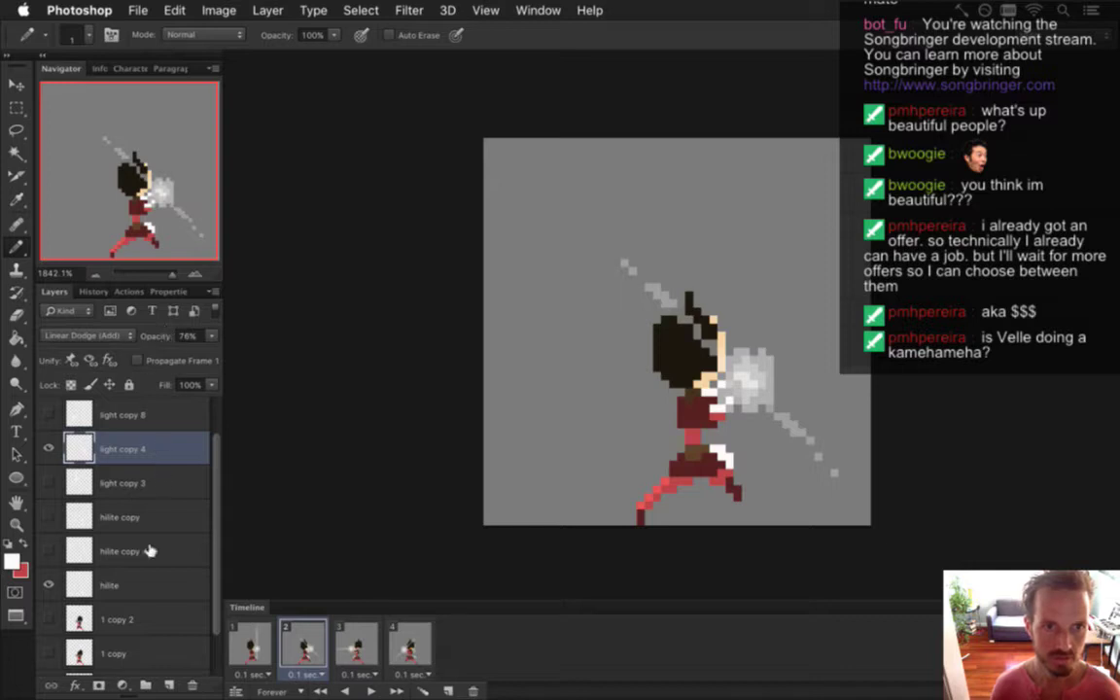
Set frame 2's hilite layer to 51% opacity and Linear Dodge (Add) blending
click(147, 589)
click(211, 335)
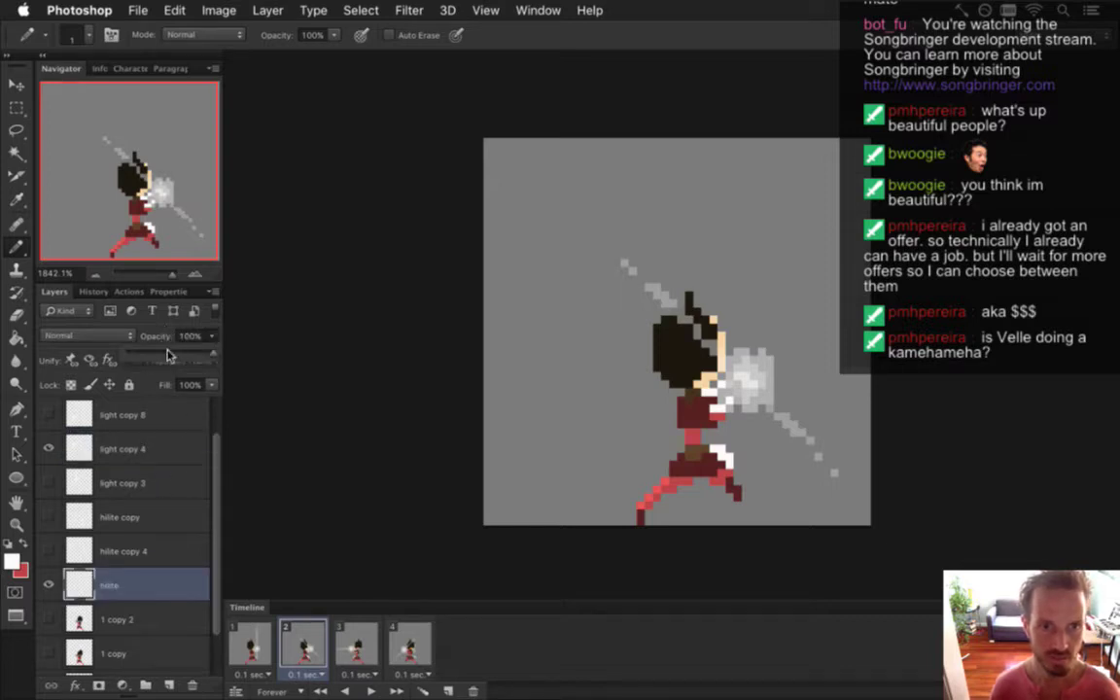
drag(171, 355, 171, 356)
click(126, 335)
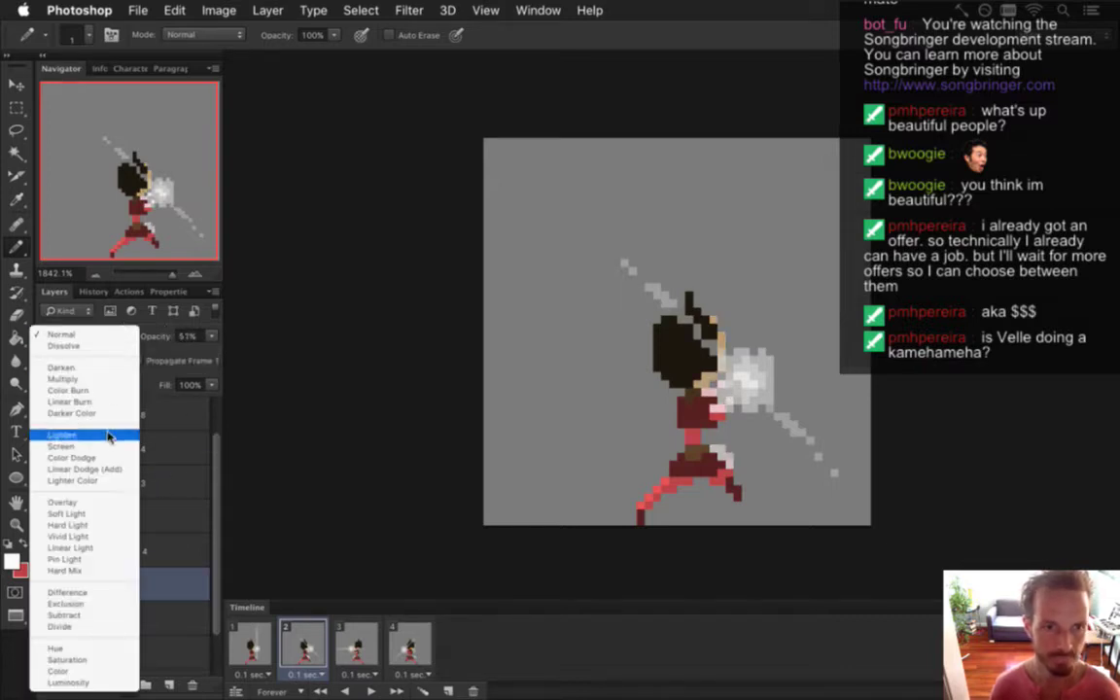
click(110, 470)
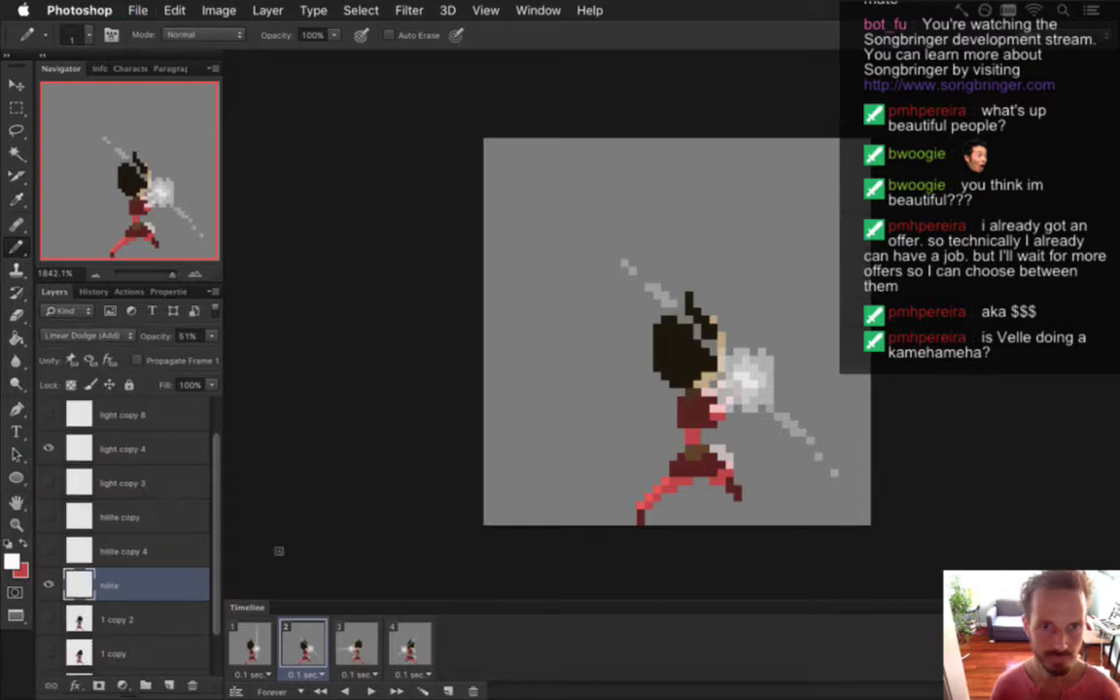
Compare the figure, glow and highlights across all four animation frames
click(256, 650)
click(303, 646)
click(356, 647)
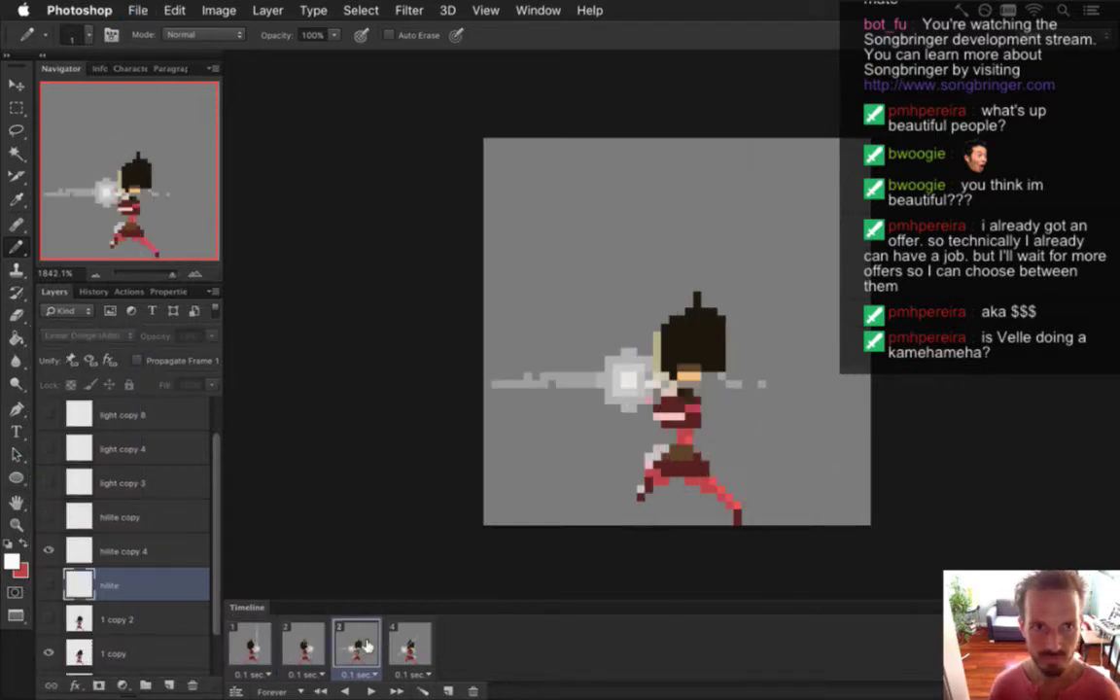
click(292, 646)
click(245, 647)
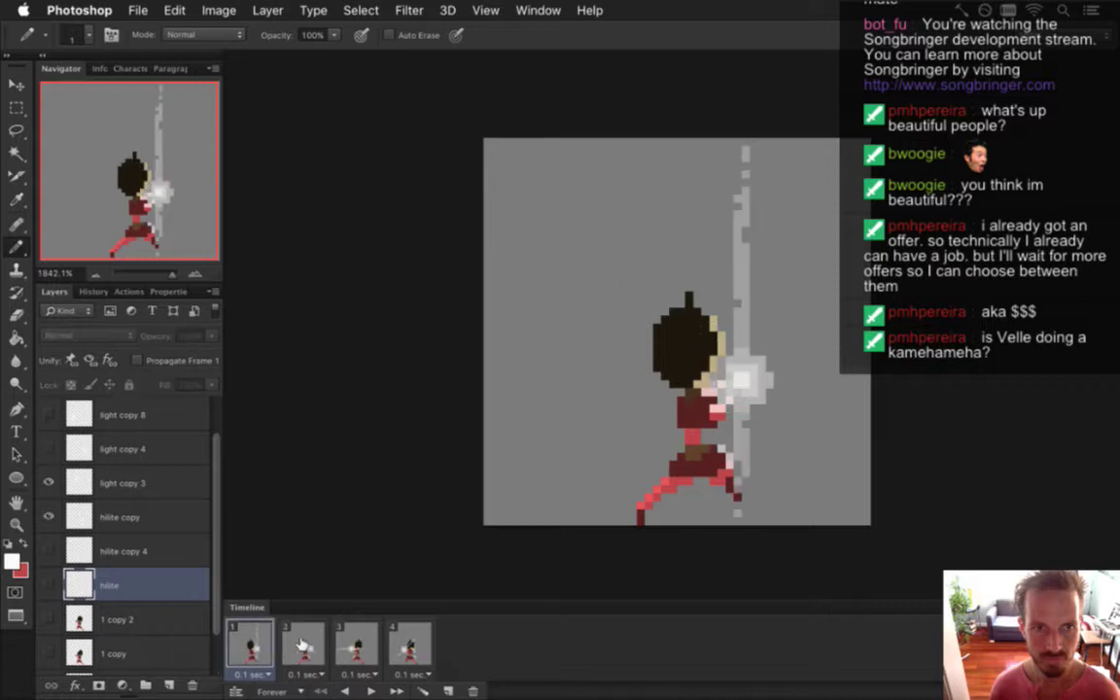
click(303, 647)
click(356, 647)
click(408, 646)
click(356, 646)
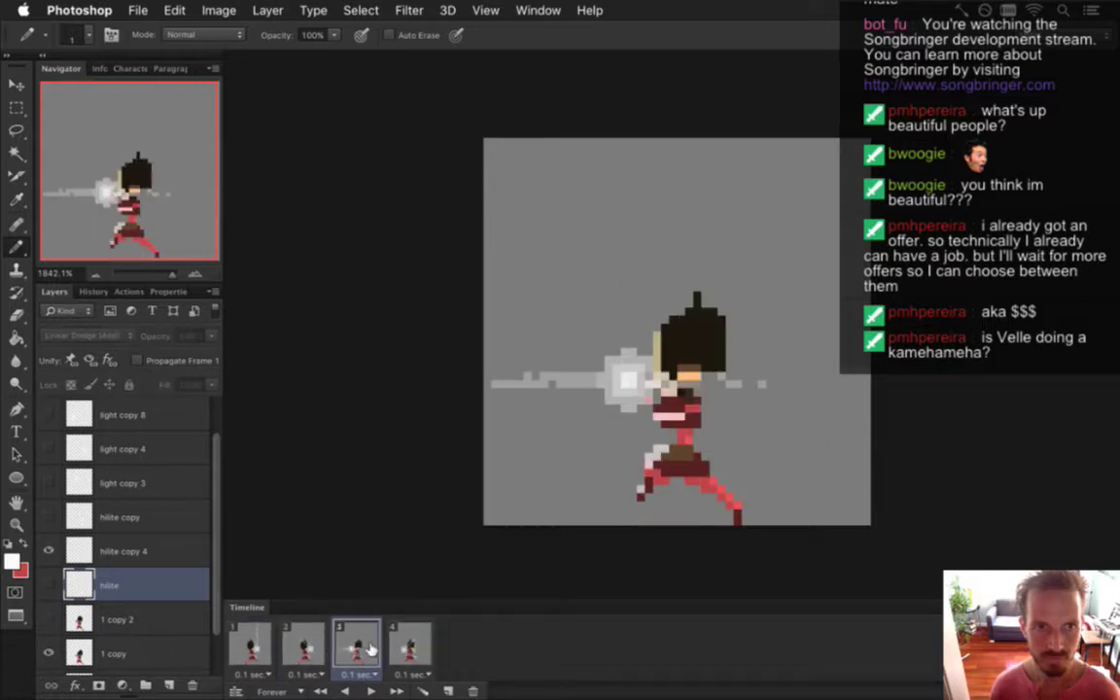
click(408, 650)
click(359, 650)
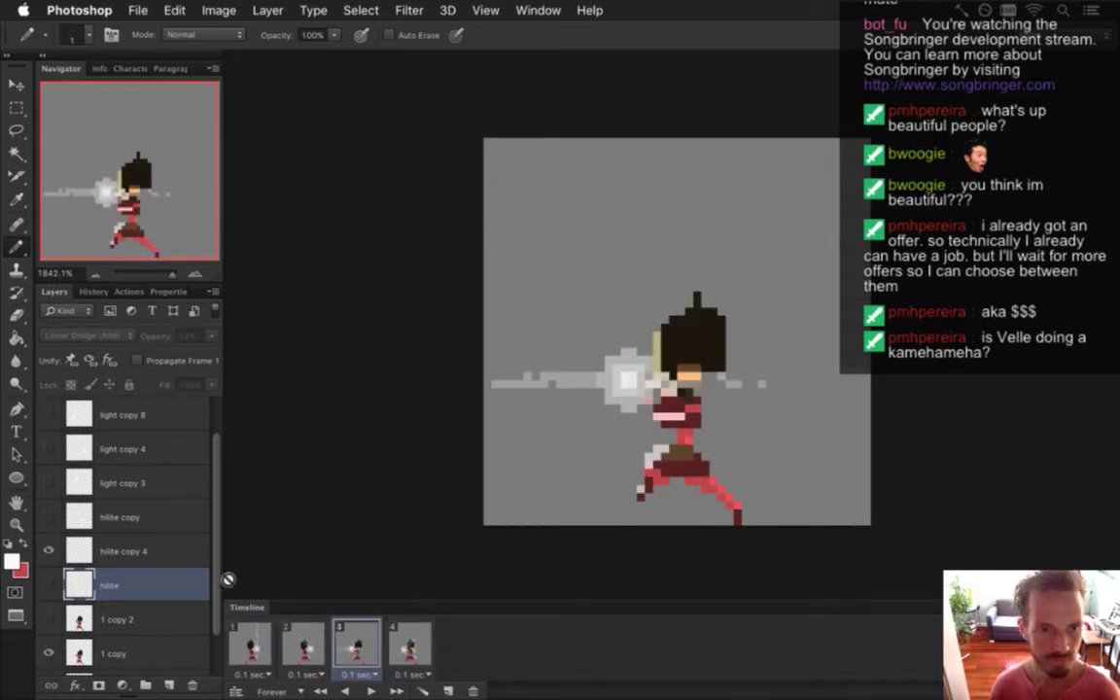
Delete the old south-facing figure layers, 1 copy from frame 3 and 1 copy 2 from frame 4
scroll(205, 520, down, 2)
click(137, 592)
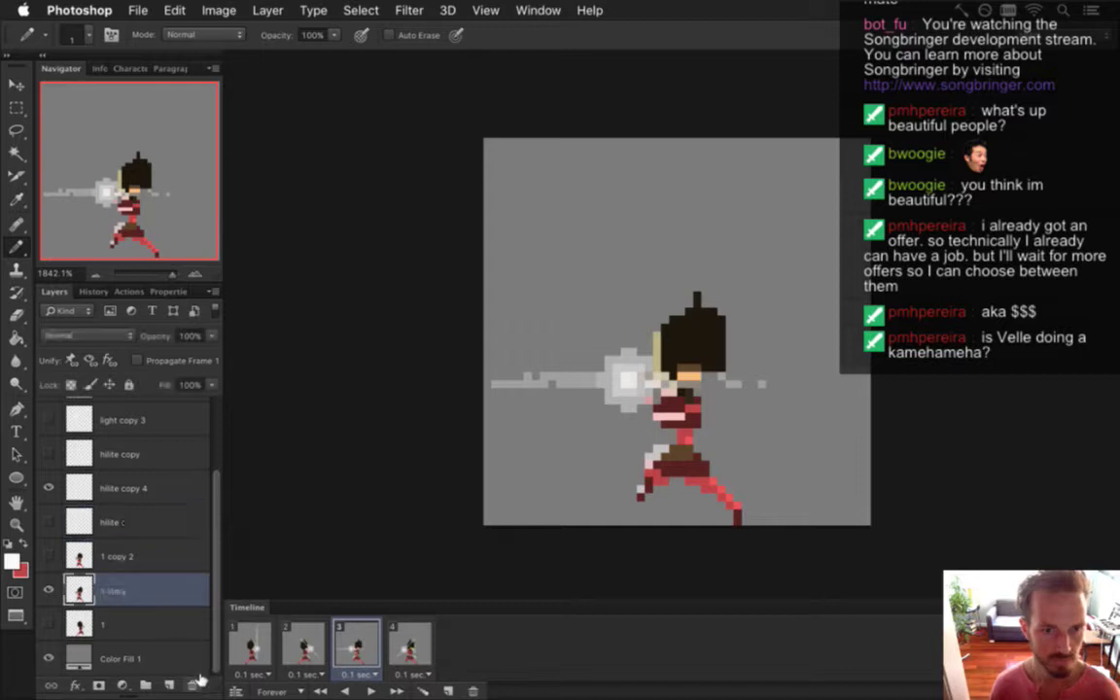
key(BackSpace)
click(408, 644)
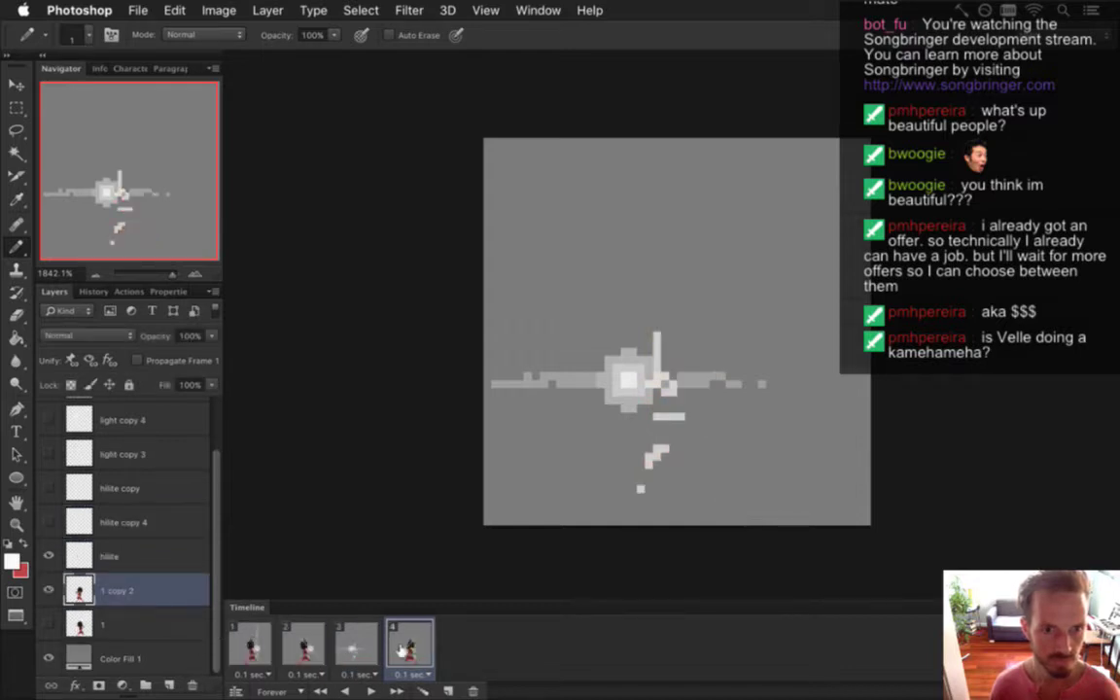
key(BackSpace)
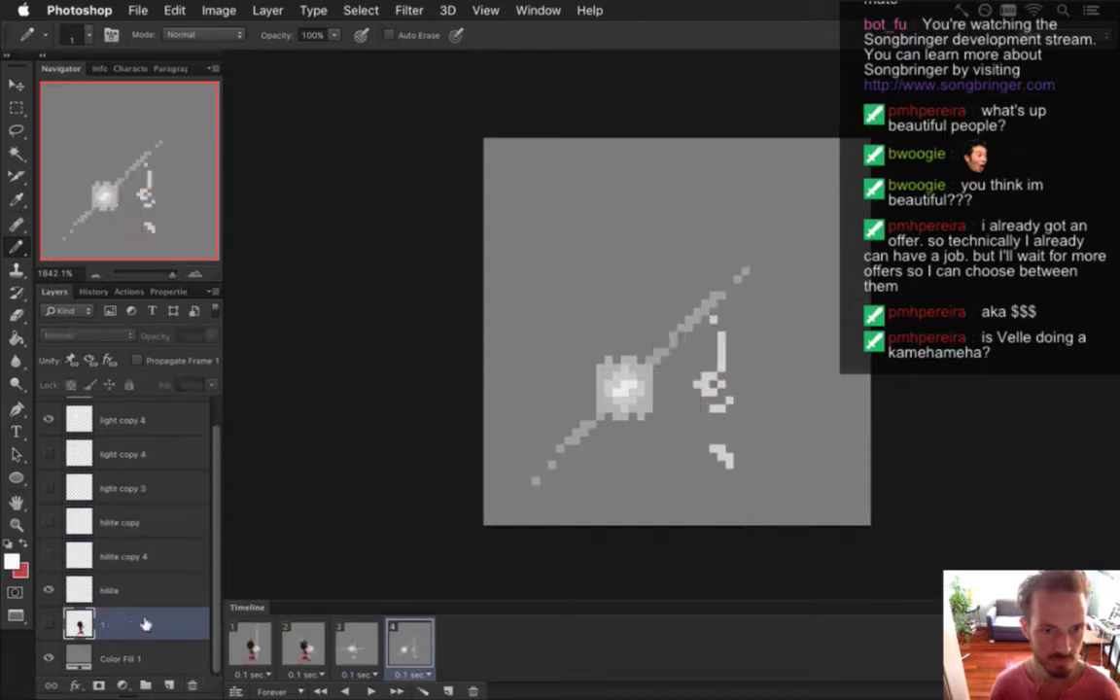
Duplicate the repainted figure layer 1 and show the copy in frame 3, comparing it with frame 2
click(372, 641)
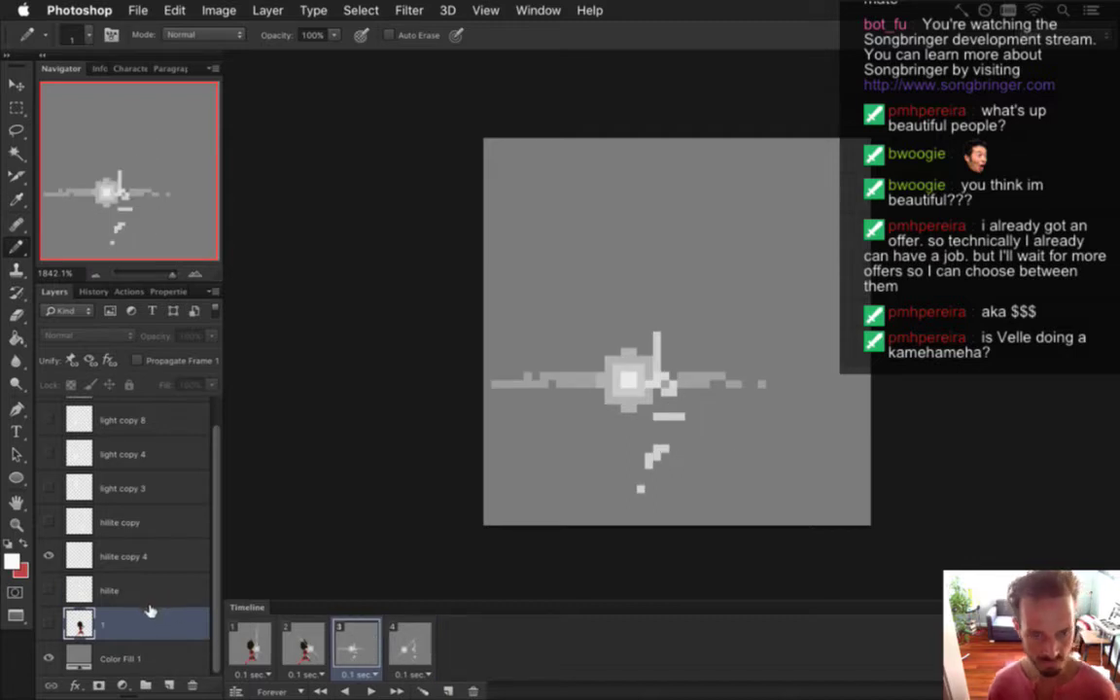
key(super+j)
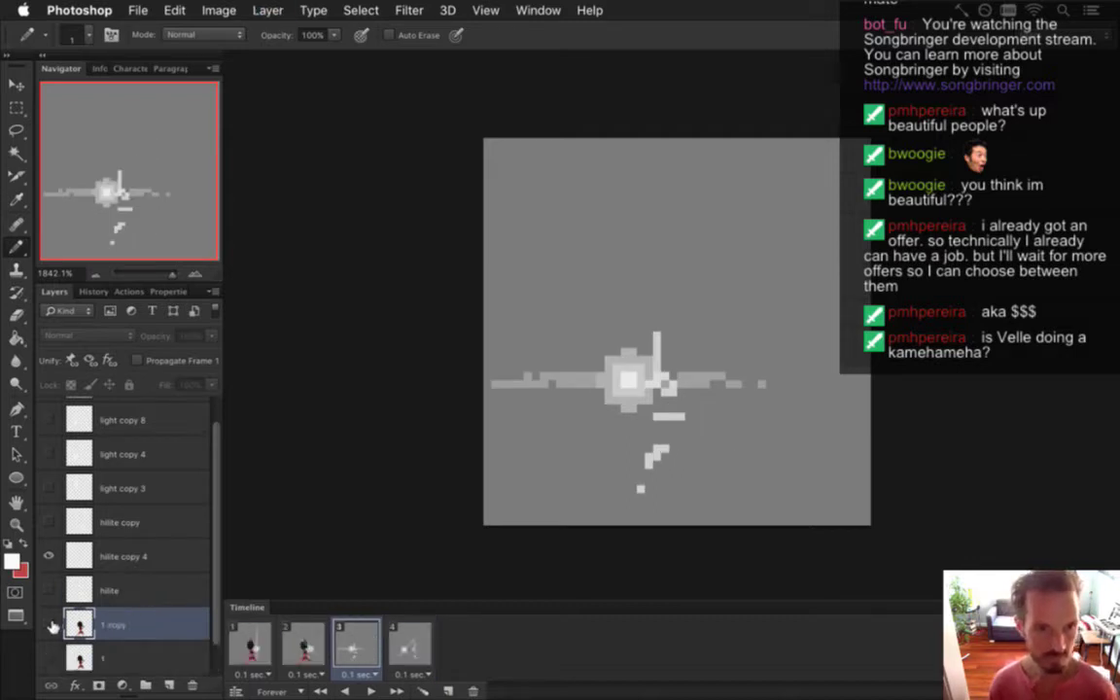
click(49, 625)
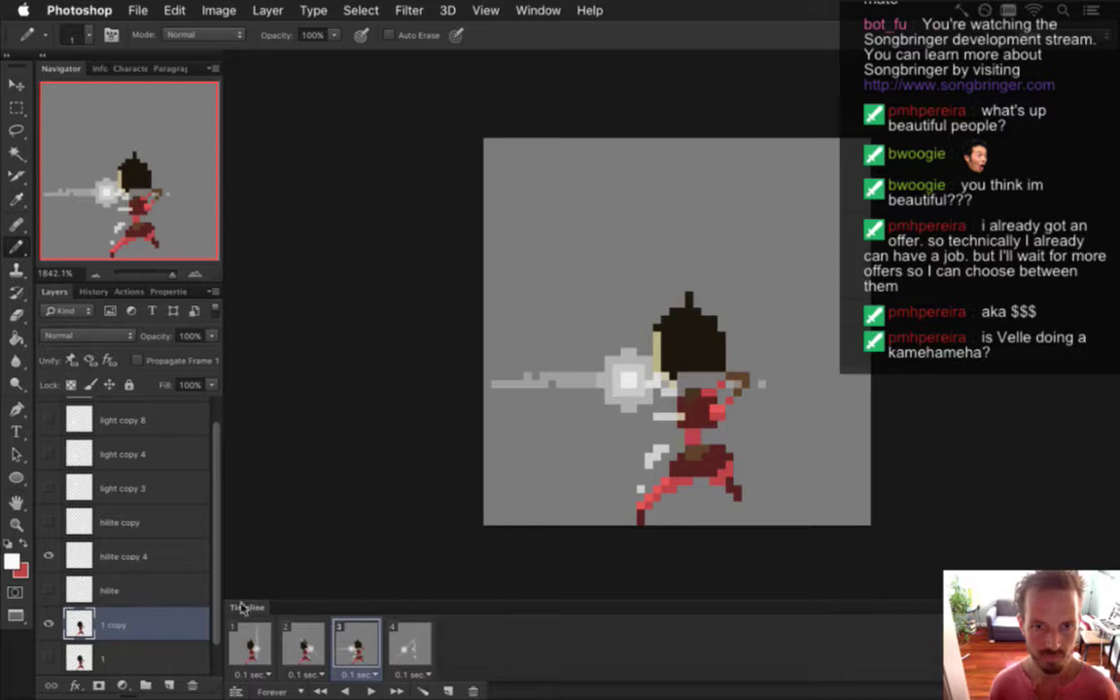
click(304, 647)
click(356, 659)
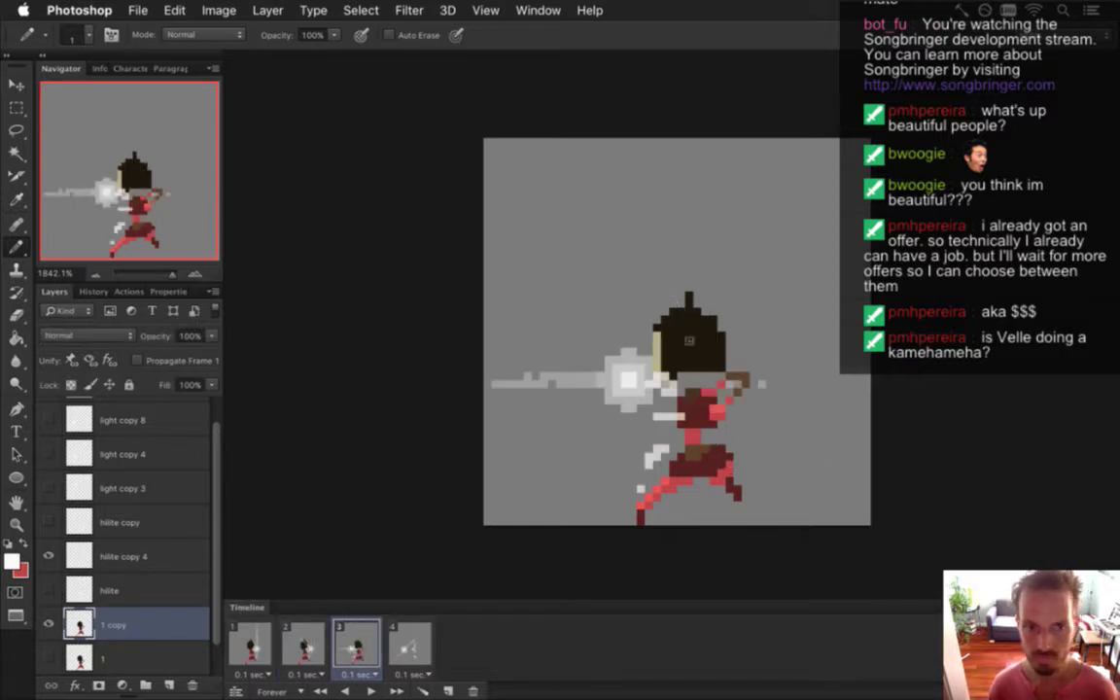
Select the hair tuft atop the head in frame 3 and shift it one pixel left
key(m)
drag(651, 276, 721, 300)
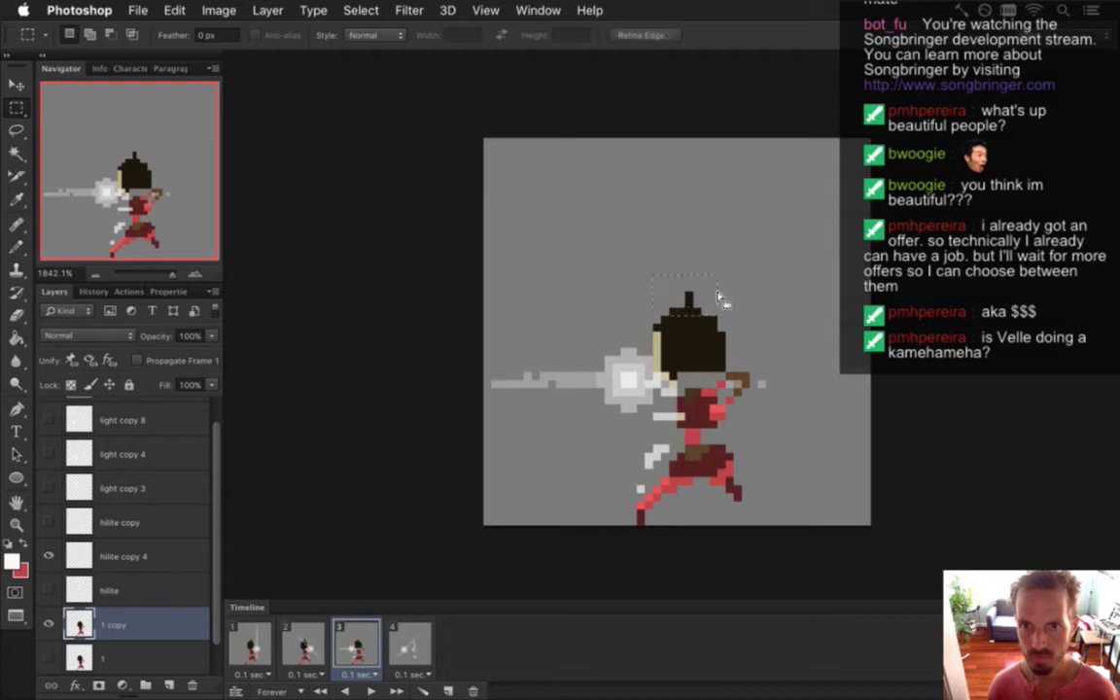
key(v)
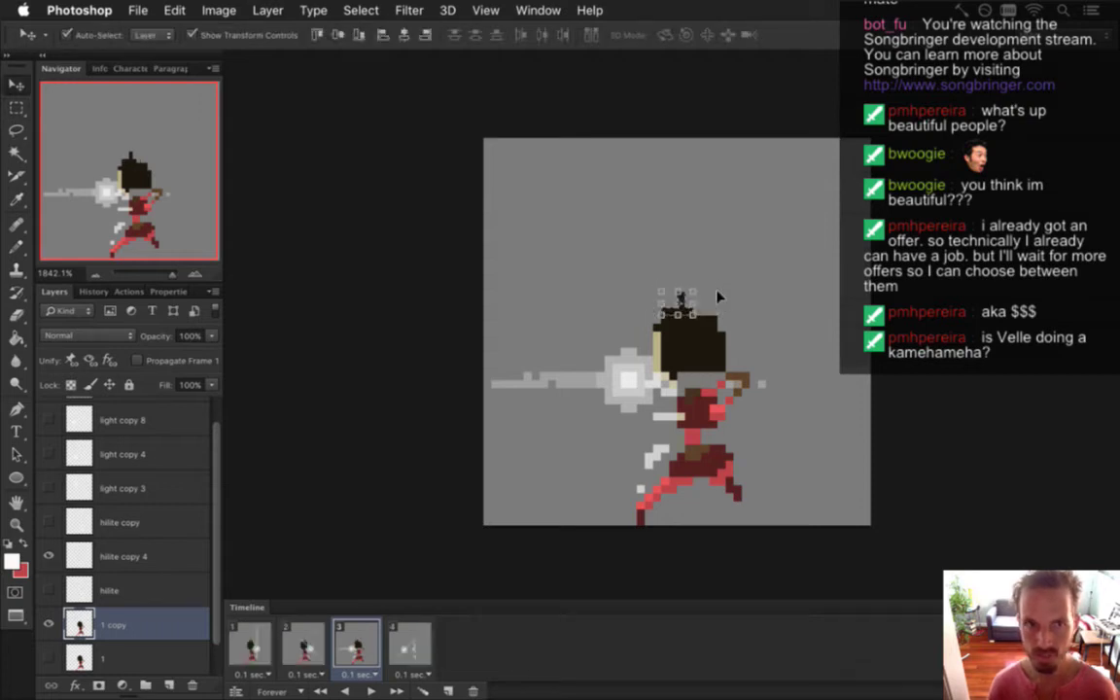
key(m)
click(731, 295)
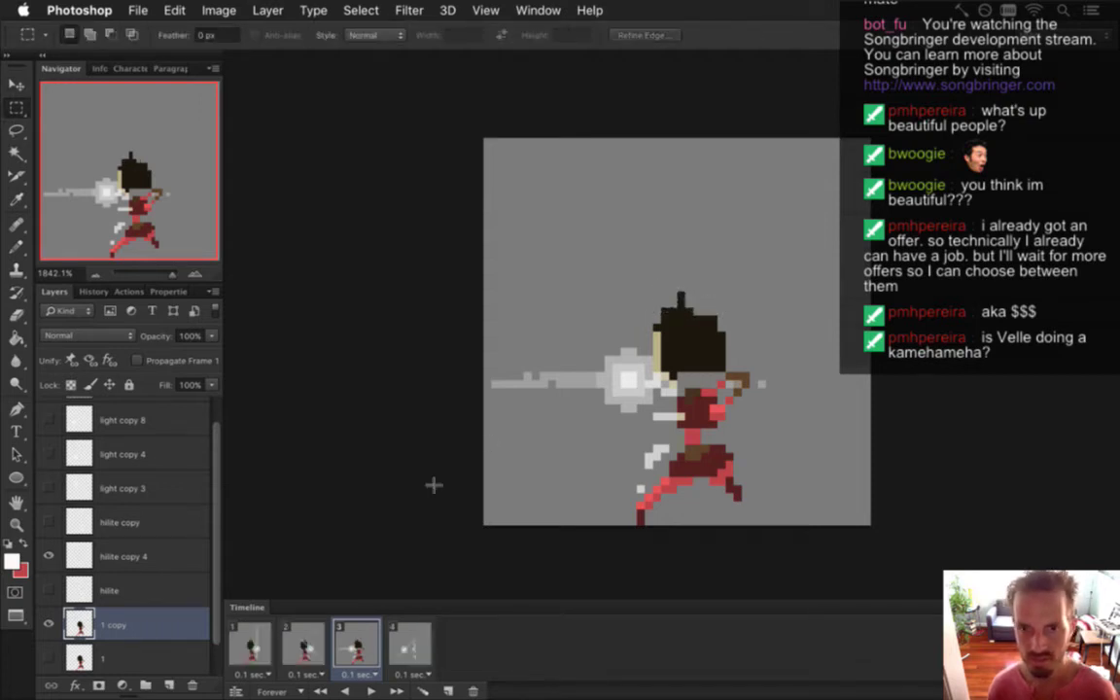
Duplicate figure layer 1 again for frame 4, place the copy above 1 copy and show it
click(413, 642)
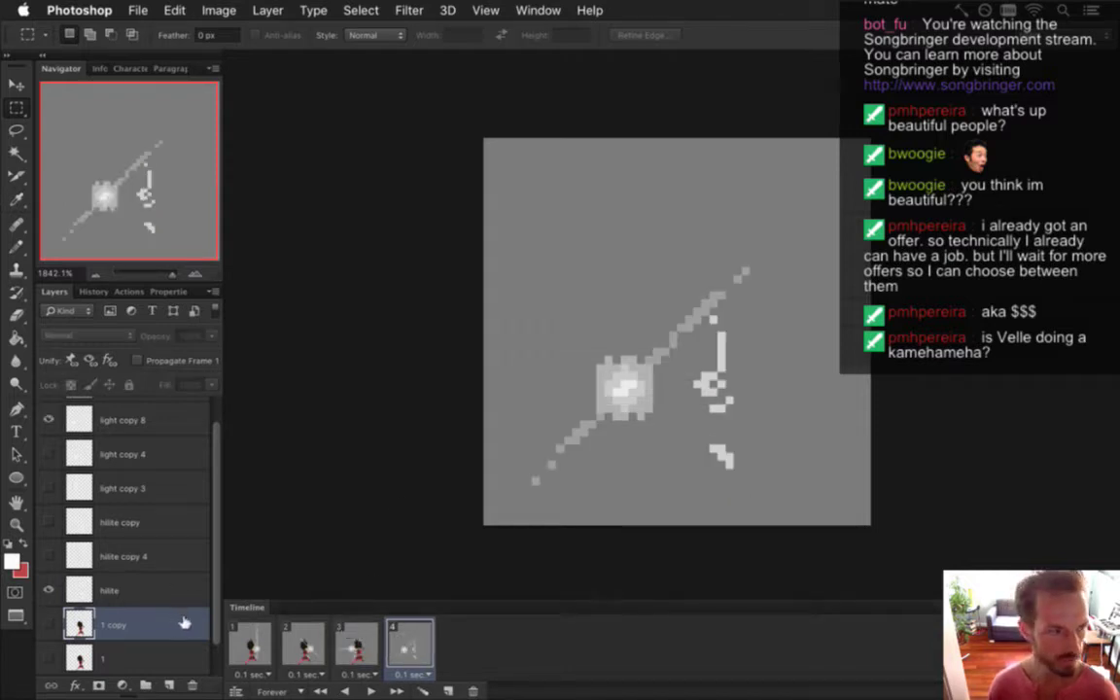
scroll(146, 612, down, 1)
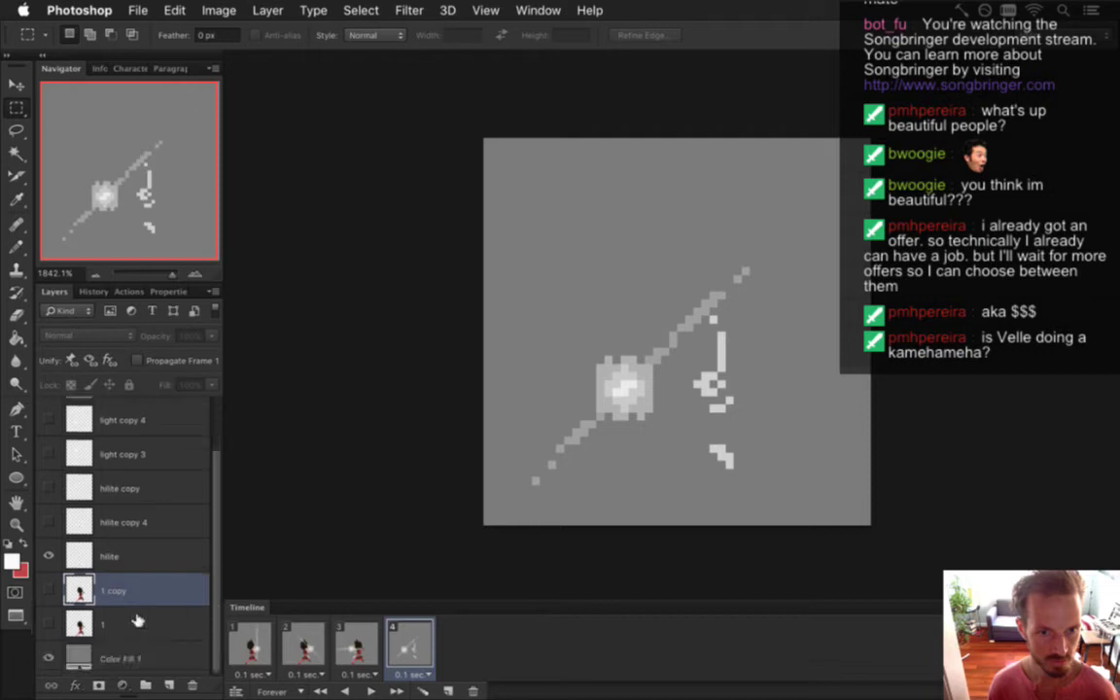
click(150, 624)
key(super+j)
drag(82, 626, 99, 566)
click(49, 590)
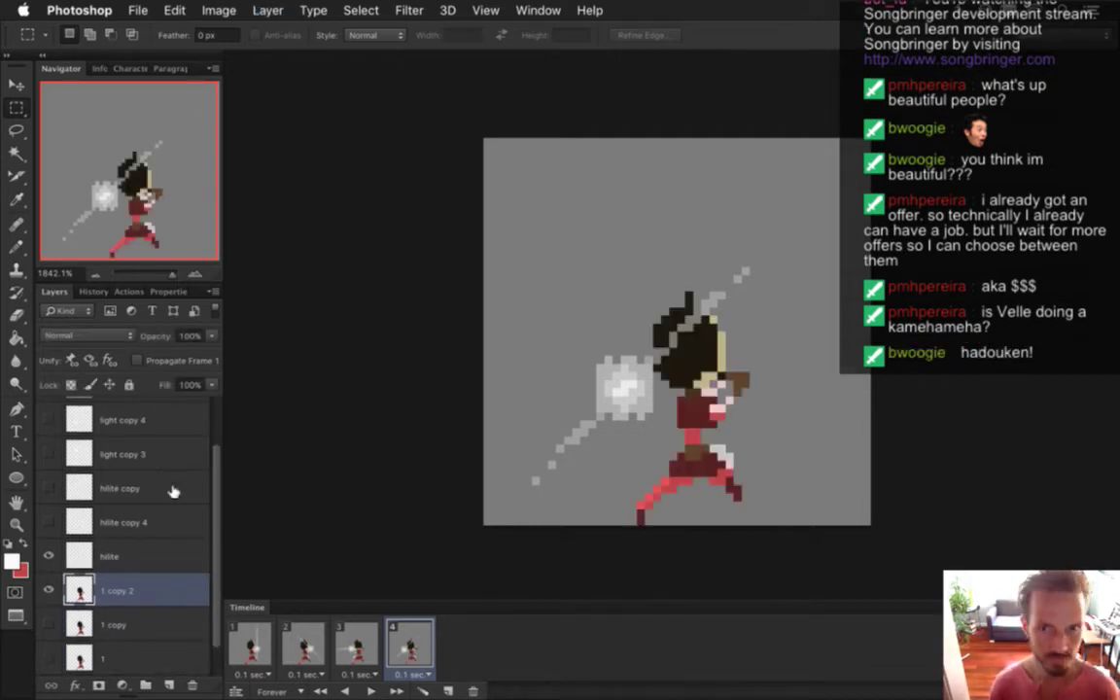
Shift the hair tuft in frame 4 one pixel right and save the file
drag(652, 287, 690, 298)
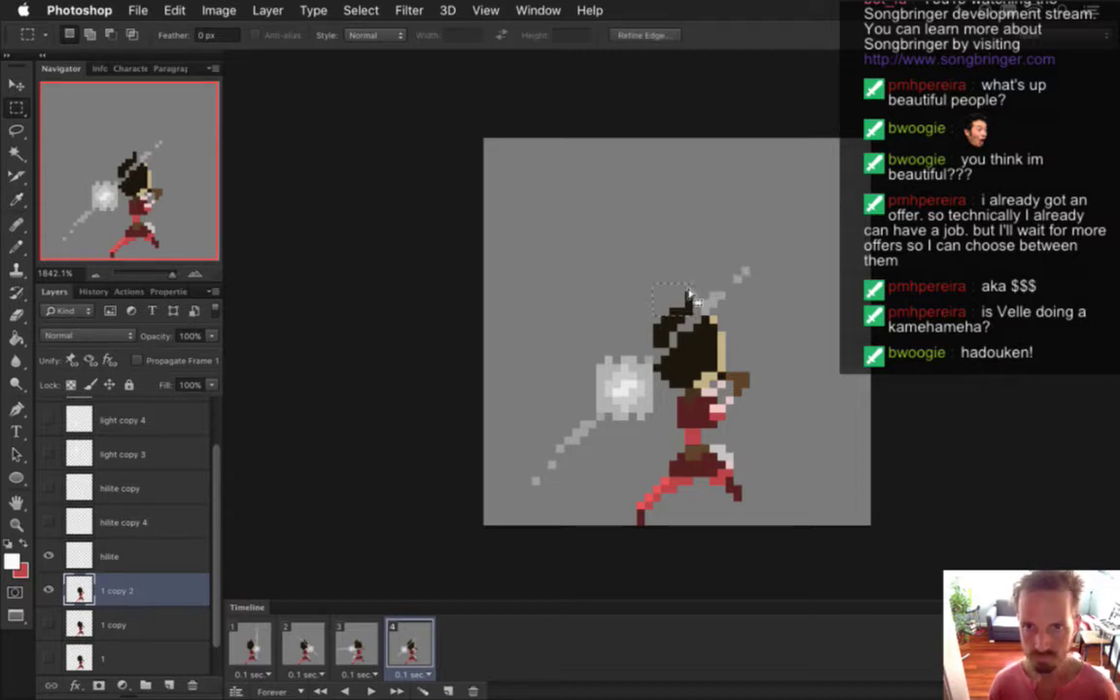
key(super+Right)
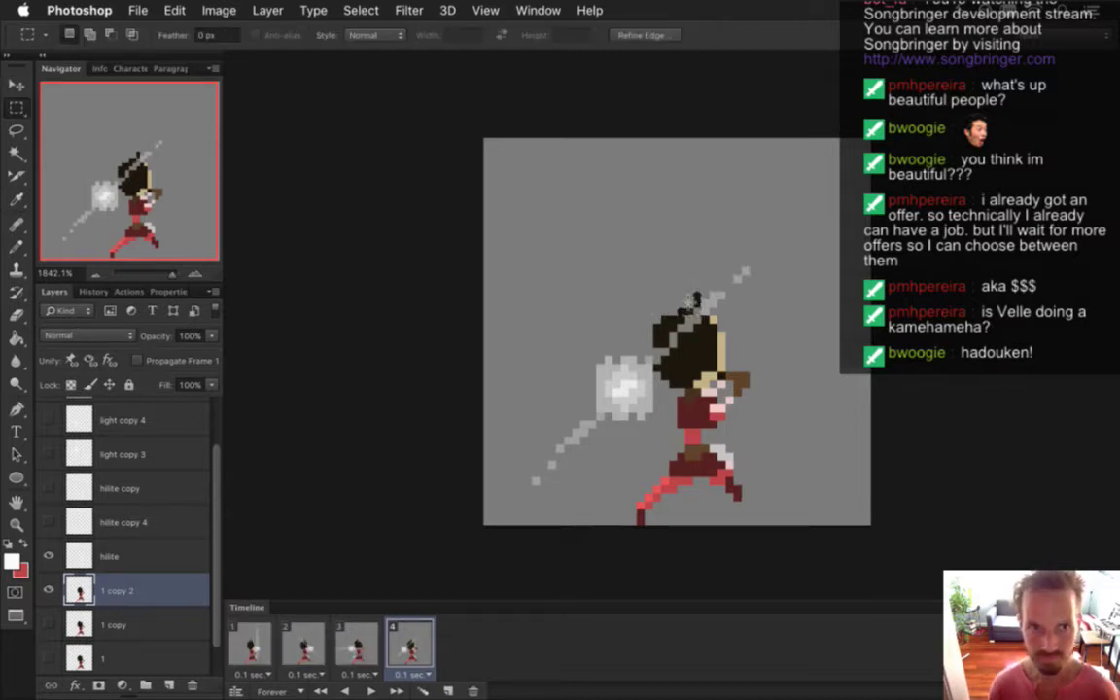
click(550, 289)
key(super+s)
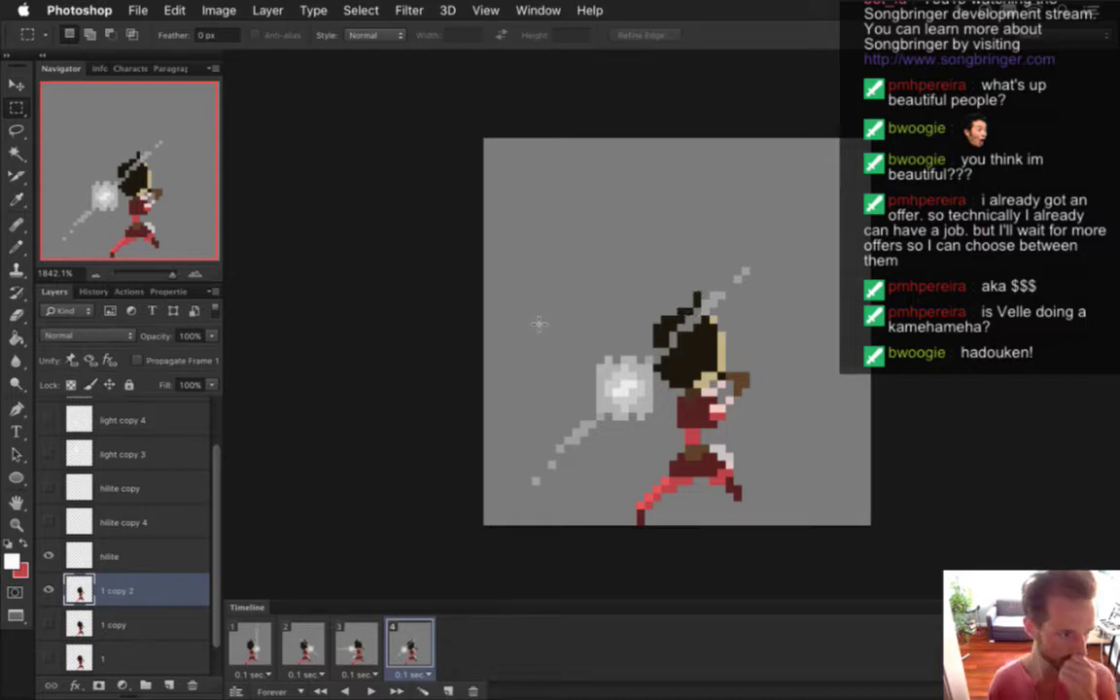
Compare the figure, hair tuft and glow position across frames 1 to 3
click(304, 644)
click(355, 647)
click(250, 645)
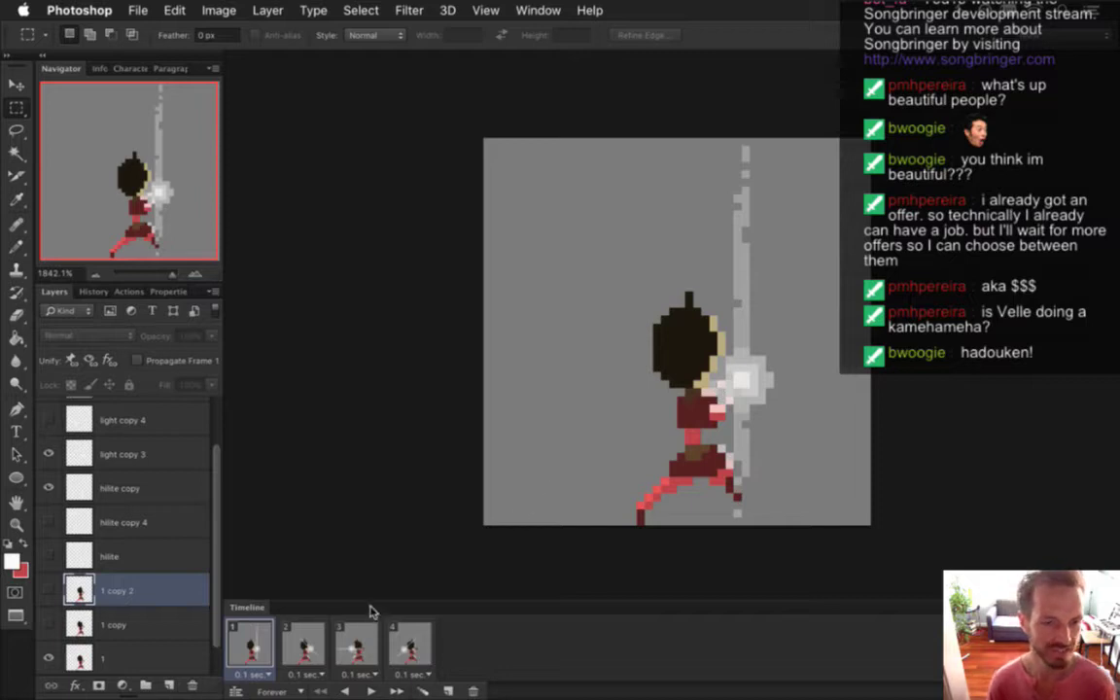
drag(215, 530, 215, 555)
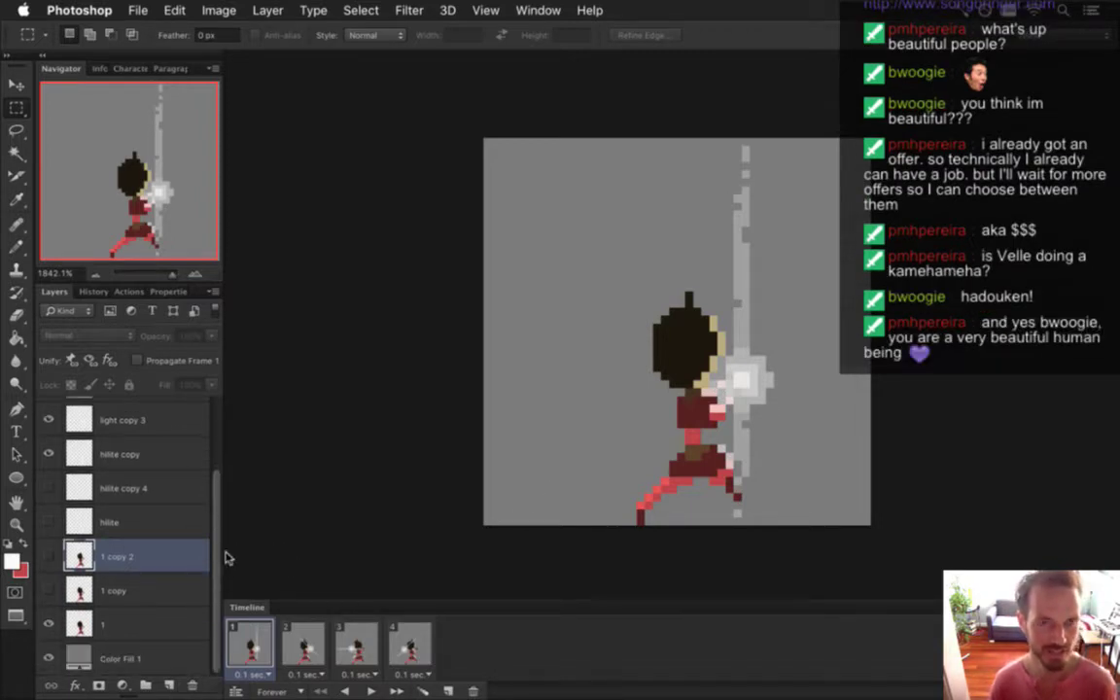
click(304, 644)
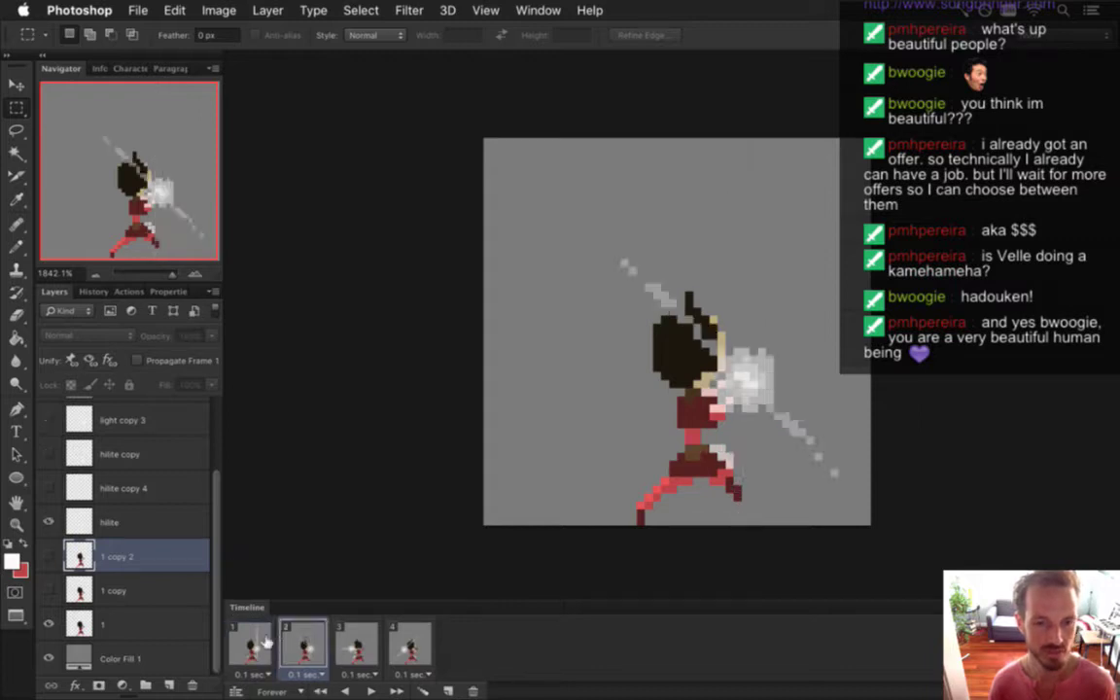
click(273, 642)
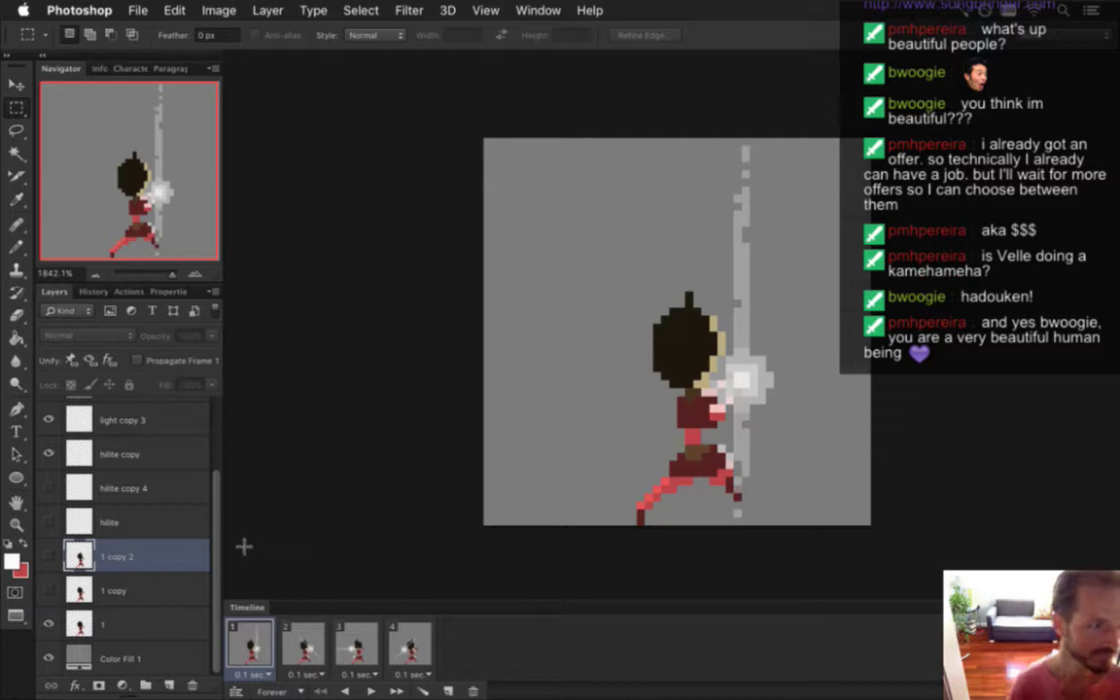
click(304, 645)
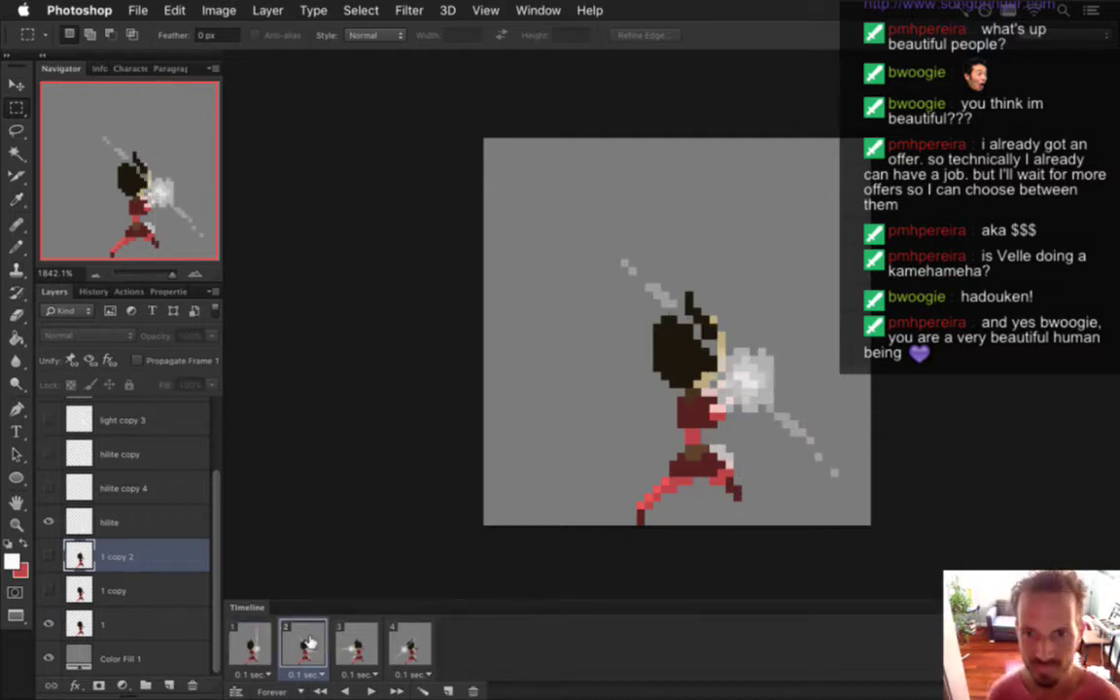
click(251, 644)
click(304, 644)
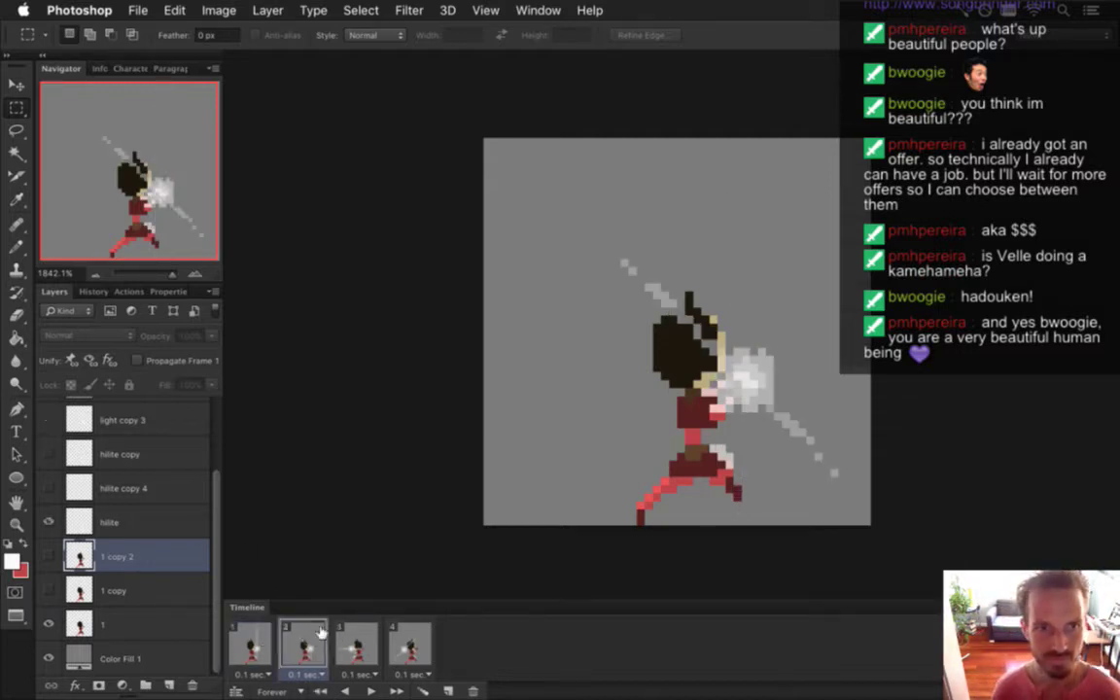
click(357, 642)
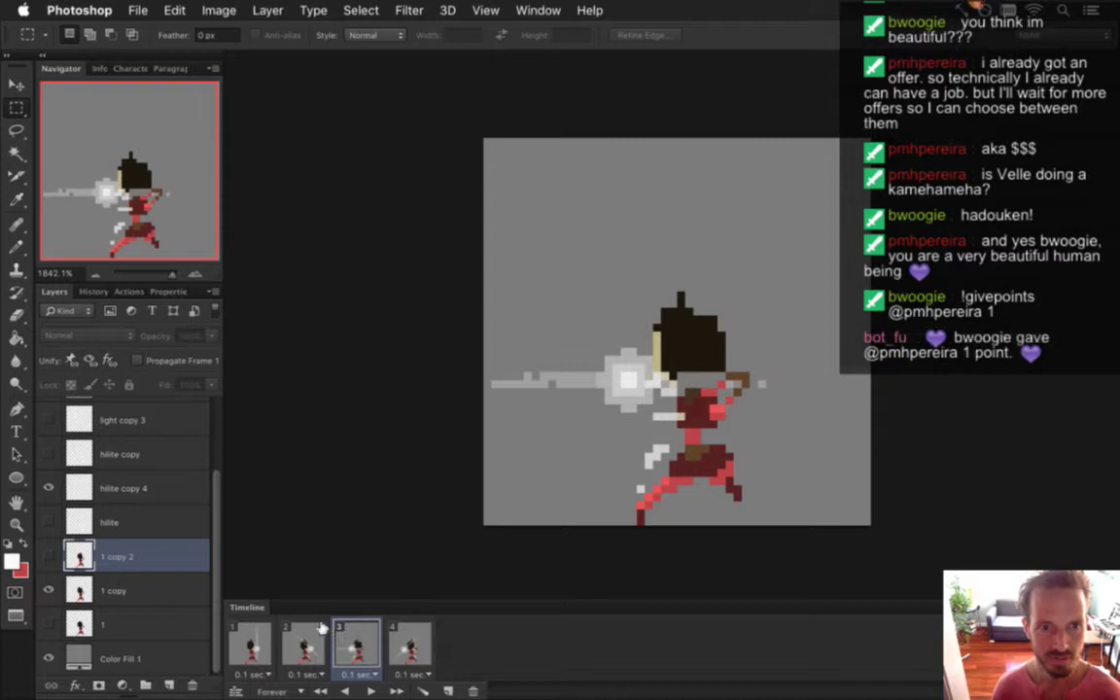
Move frame 3's light copy 5 glow about 15 pixels right so it sits at the figure's other side
scroll(216, 498, up, 1)
drag(215, 498, 216, 486)
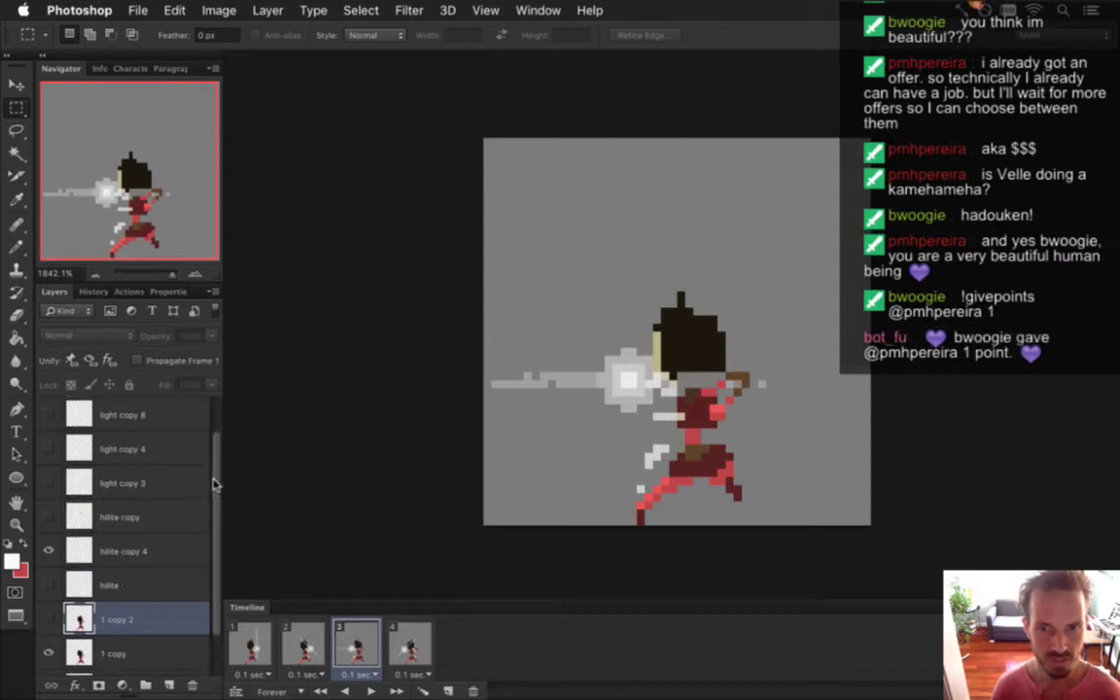
scroll(165, 406, up, 1)
click(163, 407)
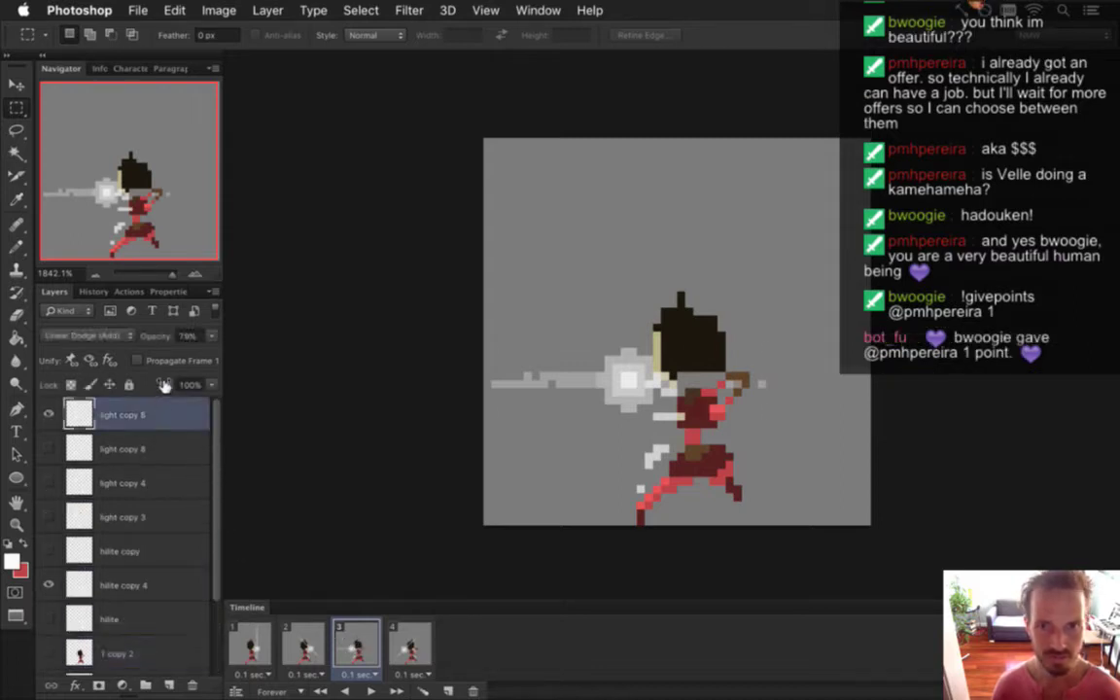
key(v)
key(Right)
key(Right)
key(Right)
key(Right)
key(Right)
key(Right)
key(Right)
key(Right)
key(Right)
key(Right)
key(Right)
key(Right)
key(Right)
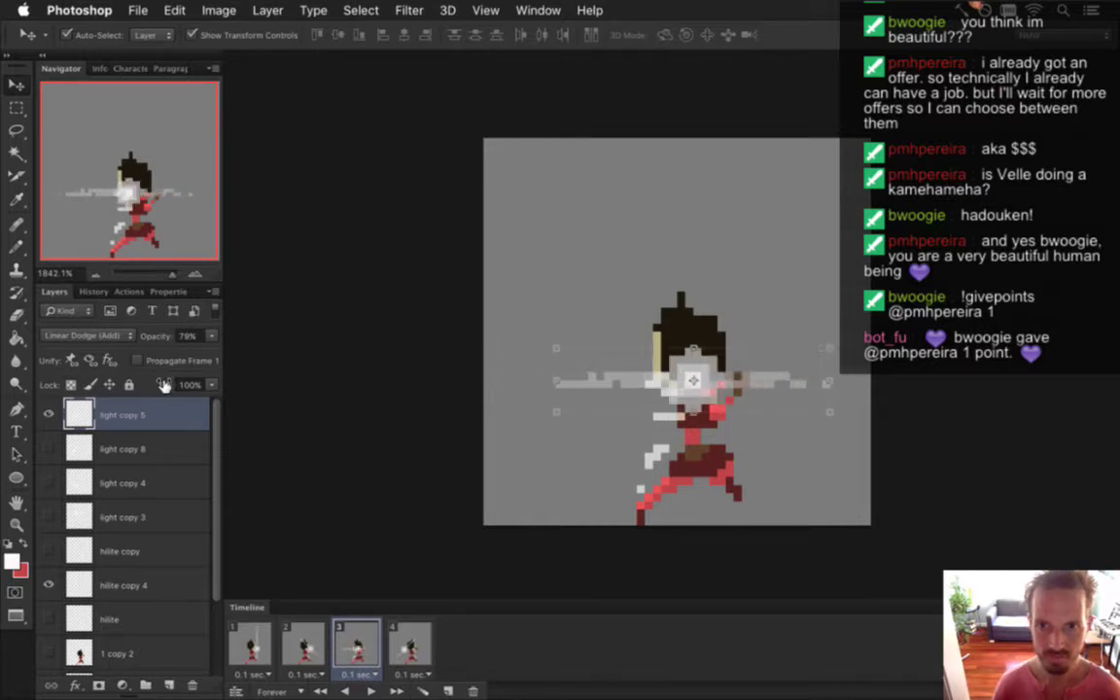
key(Right)
key(Right)
key(Right)
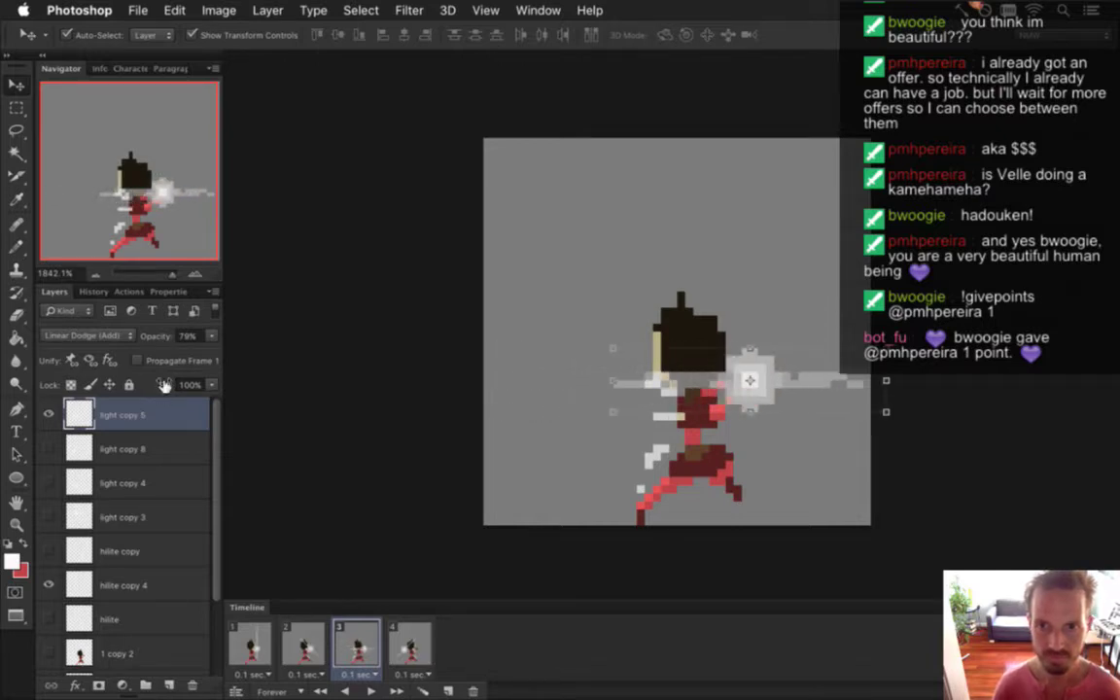
key(Left)
key(m)
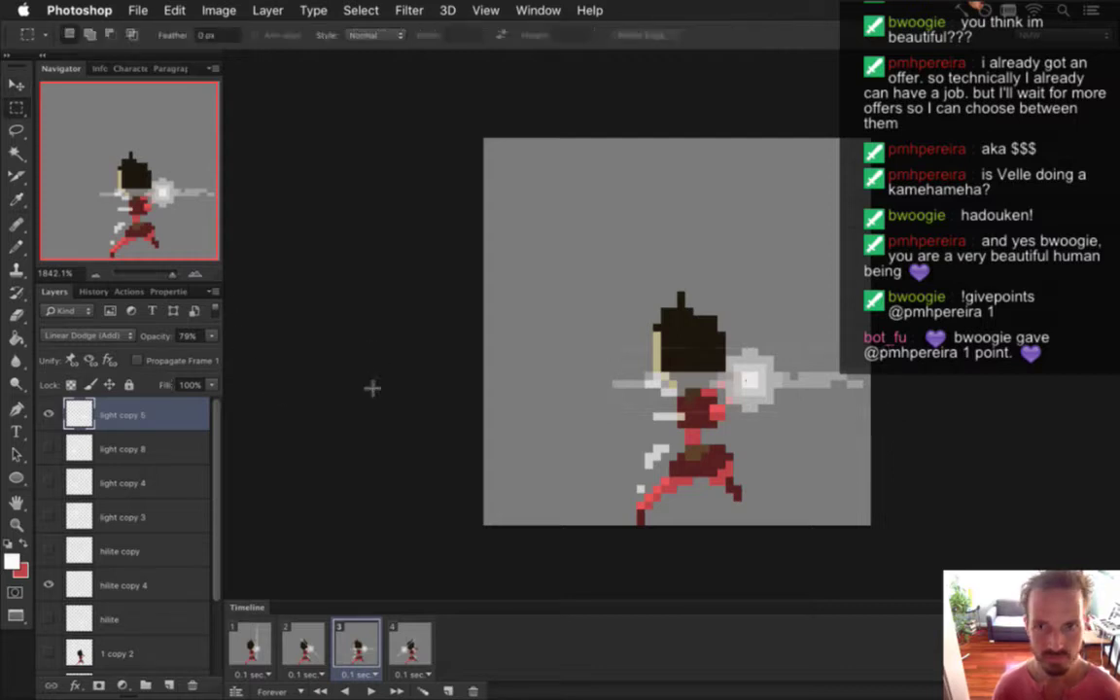
Set frame 3's hilite copy 4 layer to 100% opacity and Normal blending
click(131, 587)
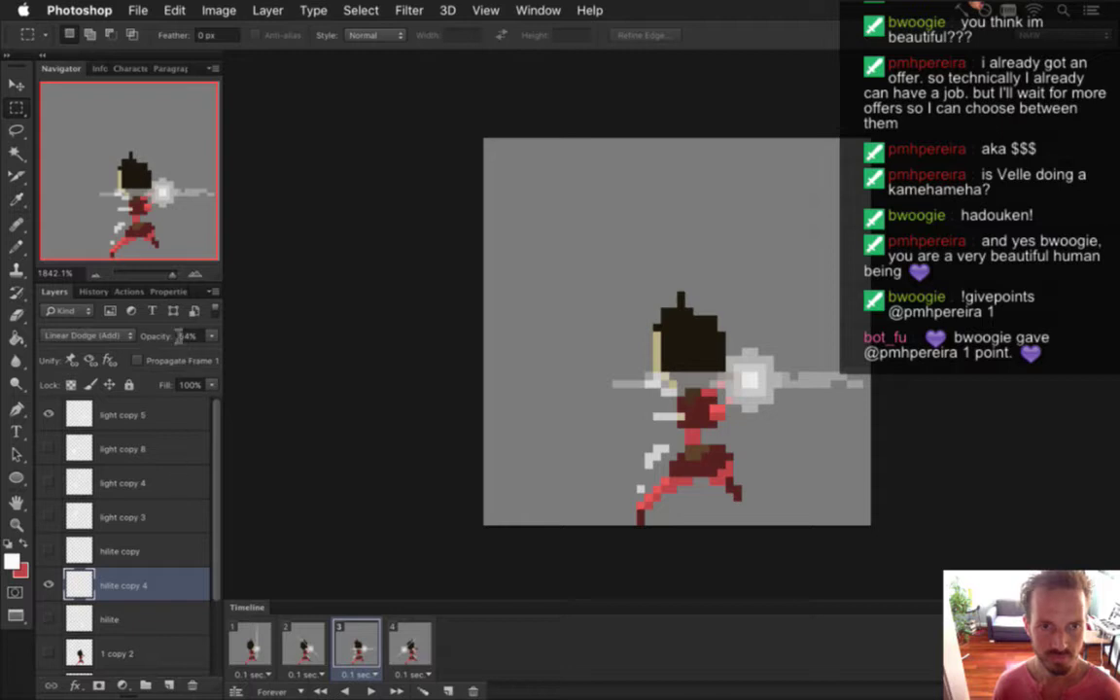
click(211, 336)
drag(200, 354, 229, 353)
click(133, 340)
click(132, 338)
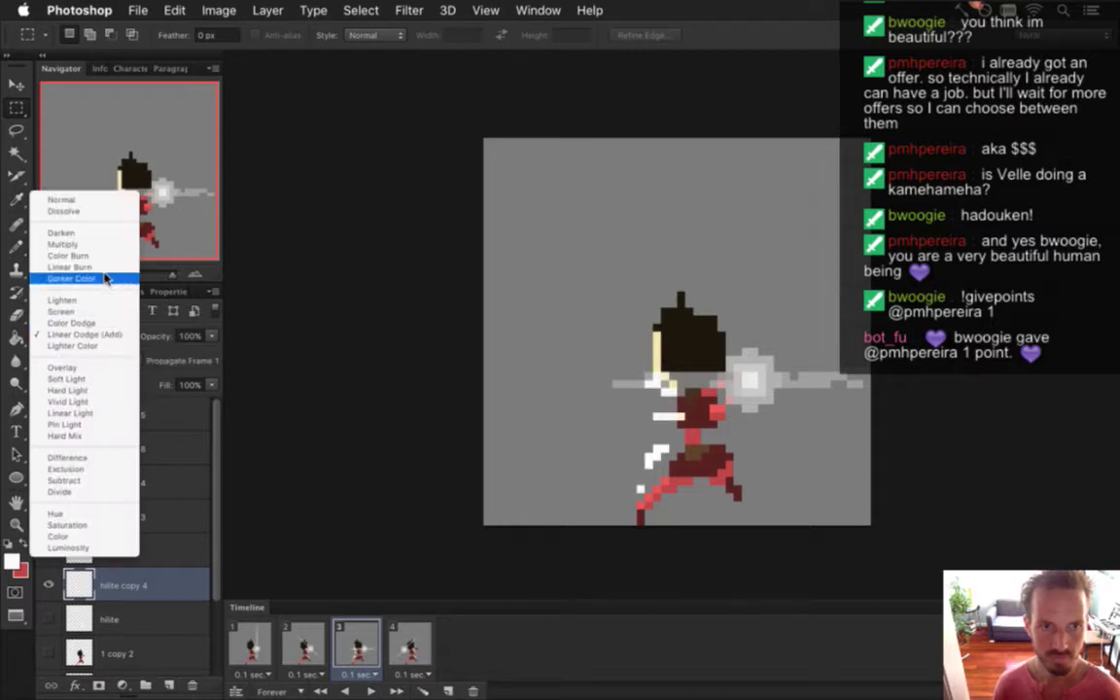
click(101, 185)
Paint the sampled skin tone along the right edge of frame 3's face and erase the left-side face and arm highlights
key(i)
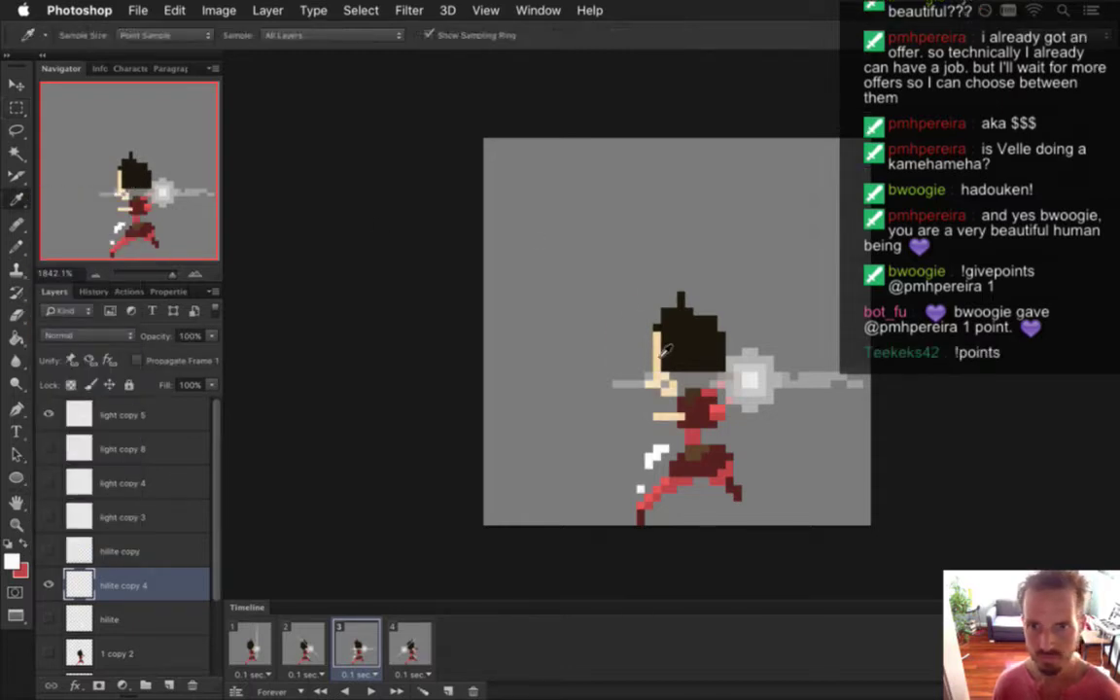
click(657, 354)
key(b)
drag(721, 336, 721, 369)
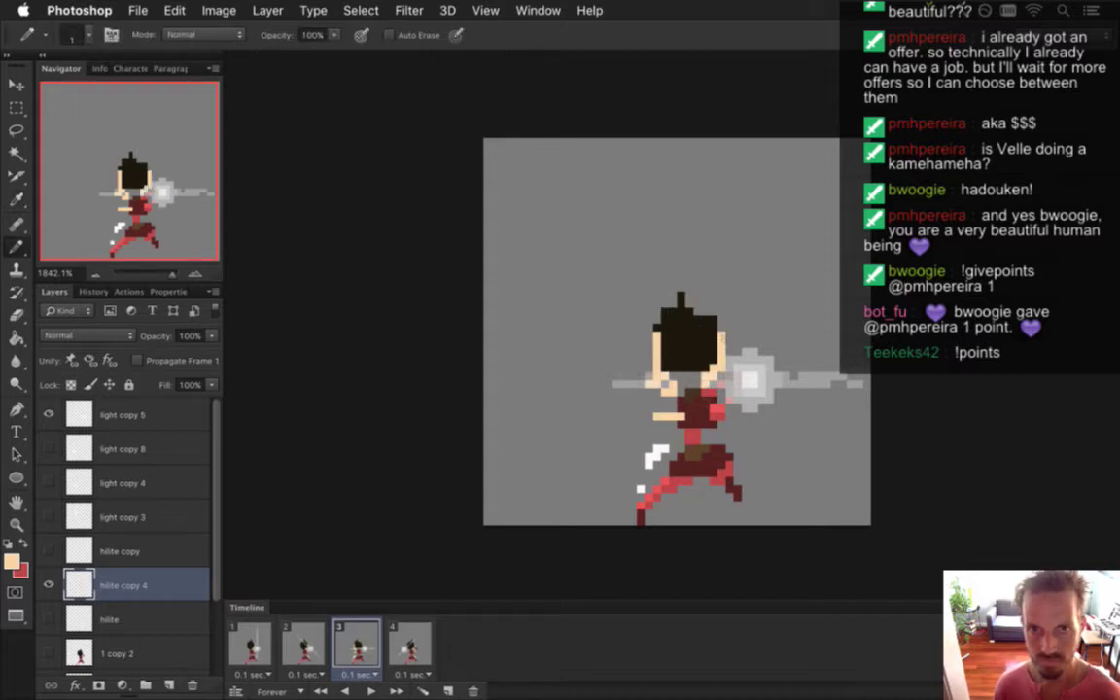
key(e)
drag(660, 306, 673, 384)
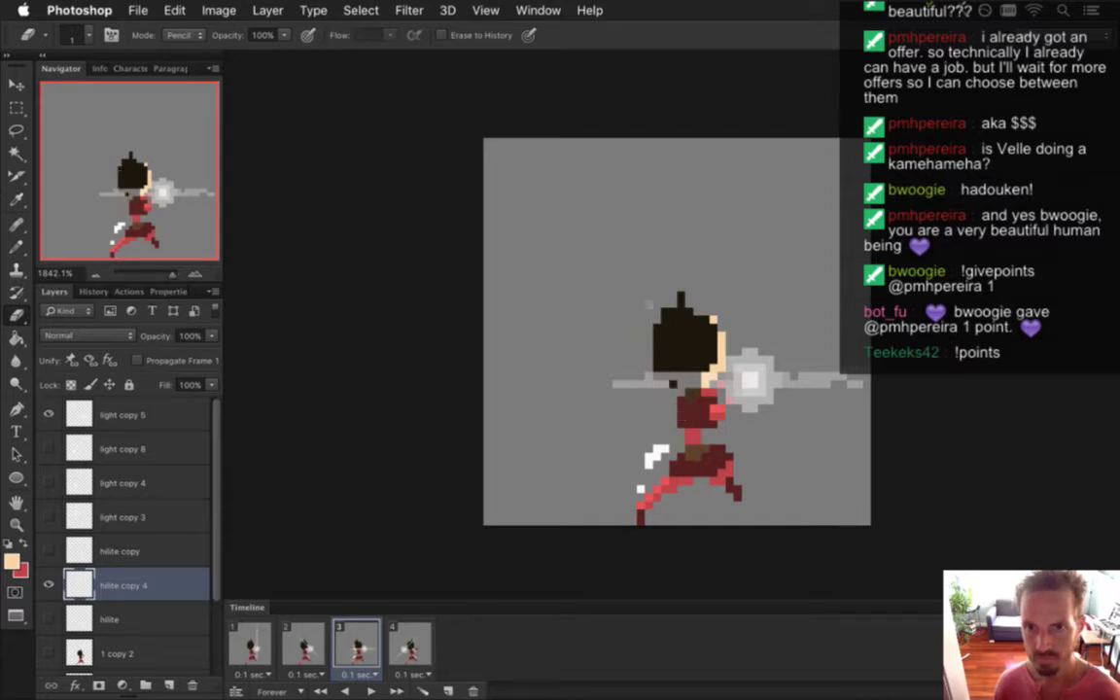
Erase the white highlights left of frame 3's hip and leg and paint white ones on the right hands and hip
key(i)
click(661, 452)
key(e)
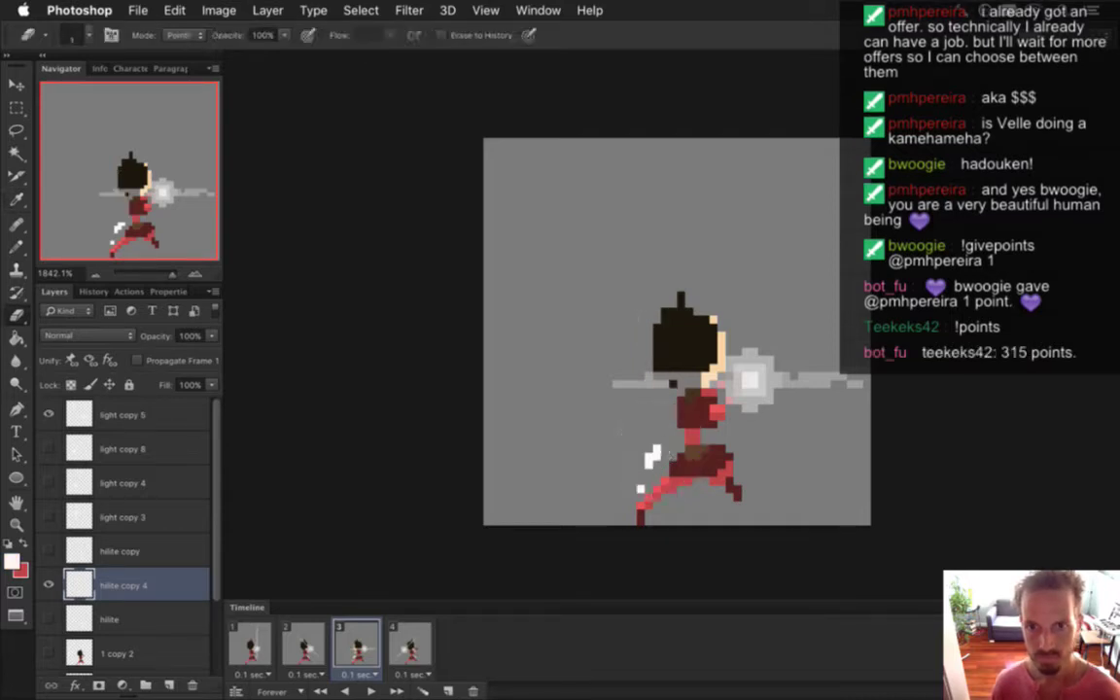
drag(664, 450, 641, 489)
click(649, 457)
key(b)
click(718, 454)
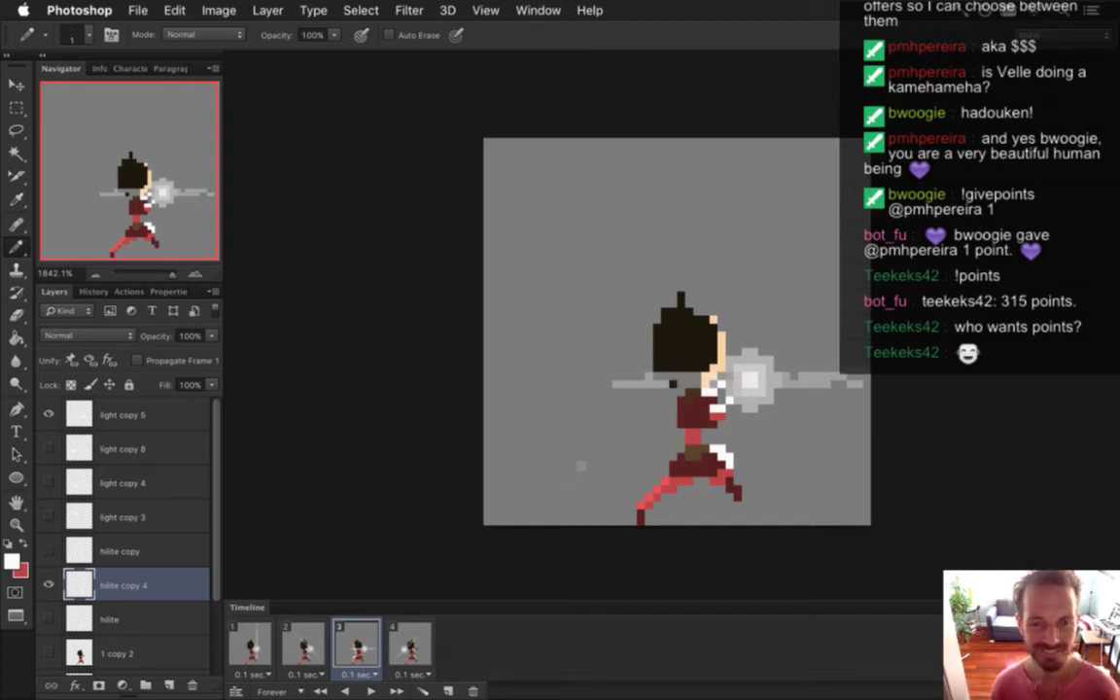
Set hilite copy 4 to 52% opacity and Linear Dodge (Add) blending
drag(213, 344, 172, 352)
click(119, 338)
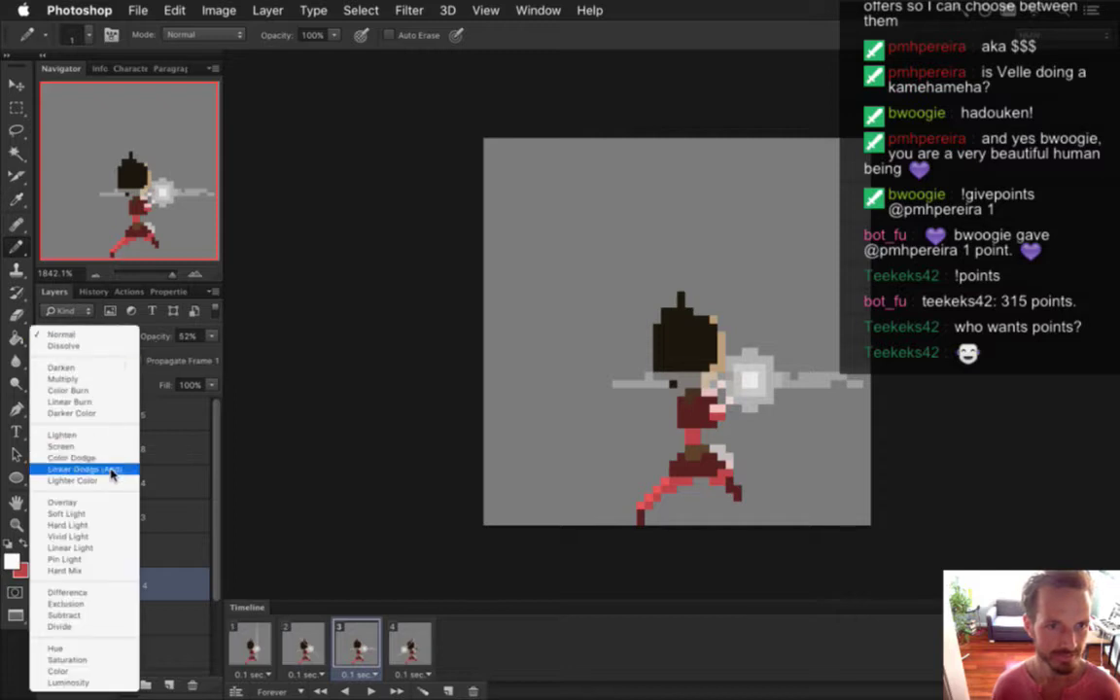
click(113, 464)
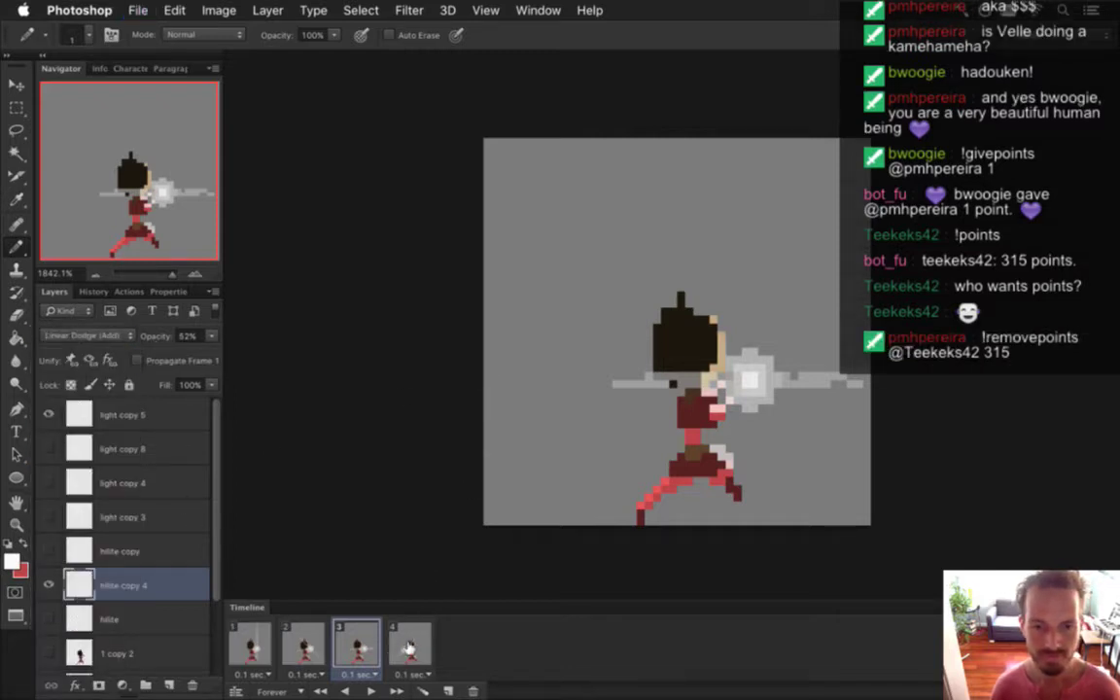
Compare frame 3's figure and highlights with frames 4 and 2
click(406, 646)
click(355, 638)
click(307, 633)
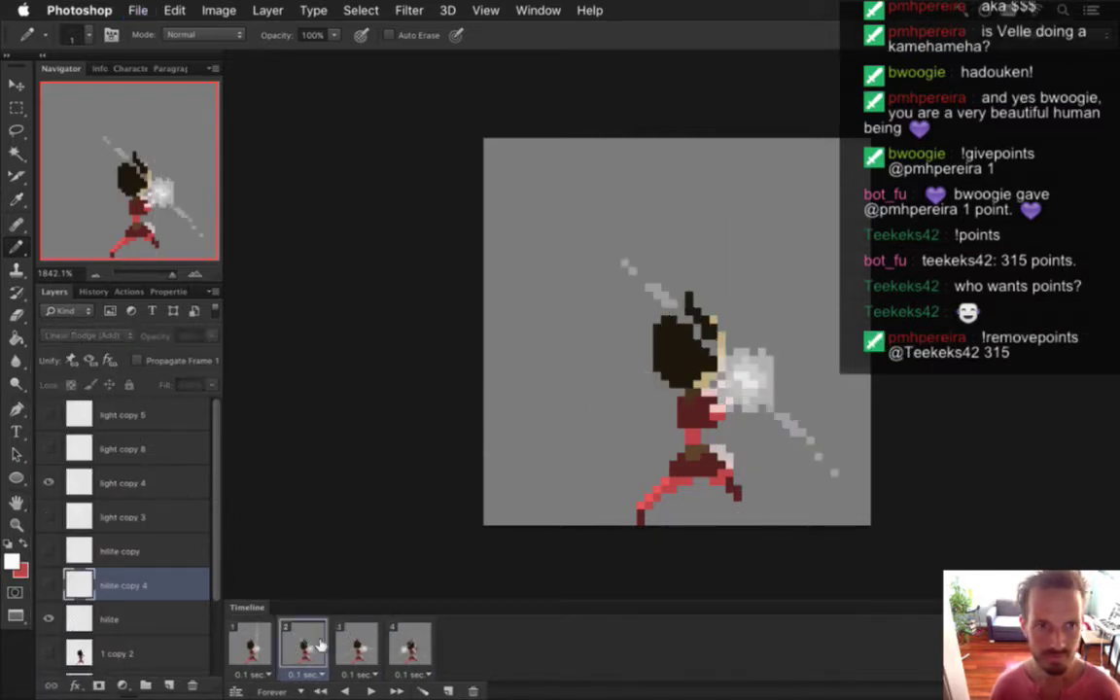
Move frame 4's light copy 8 glow right and slightly up so it sits in front of the figure's hands
click(357, 646)
click(395, 653)
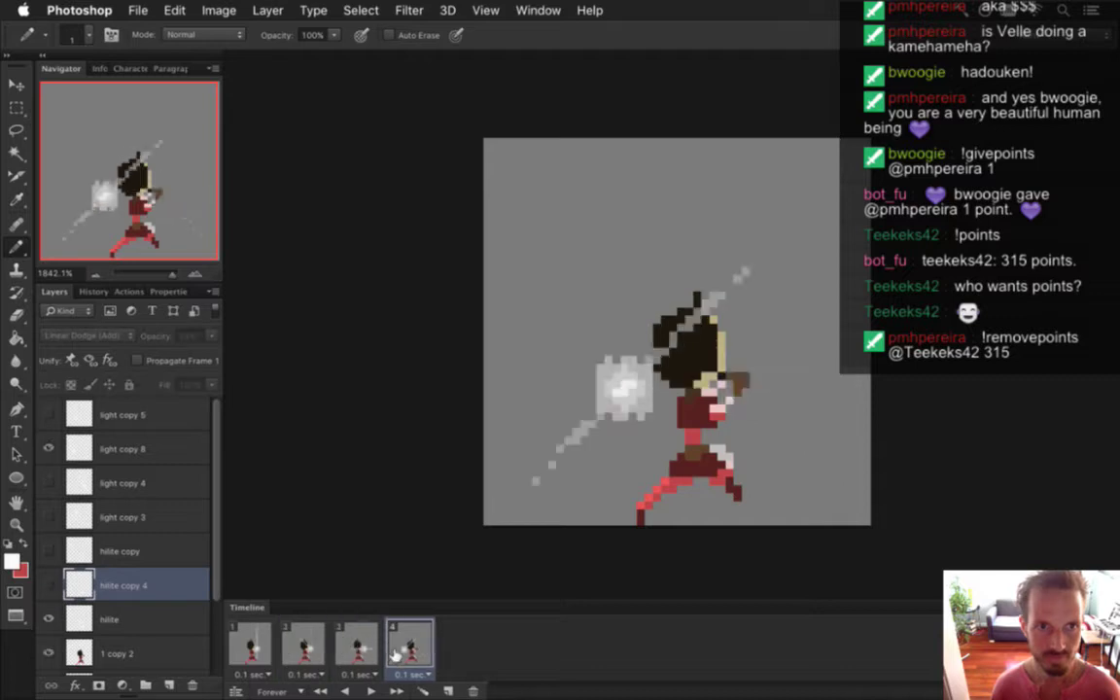
click(130, 454)
key(v)
key(Right)
key(Right)
key(Right)
key(Right)
key(Right)
key(Right)
key(Right)
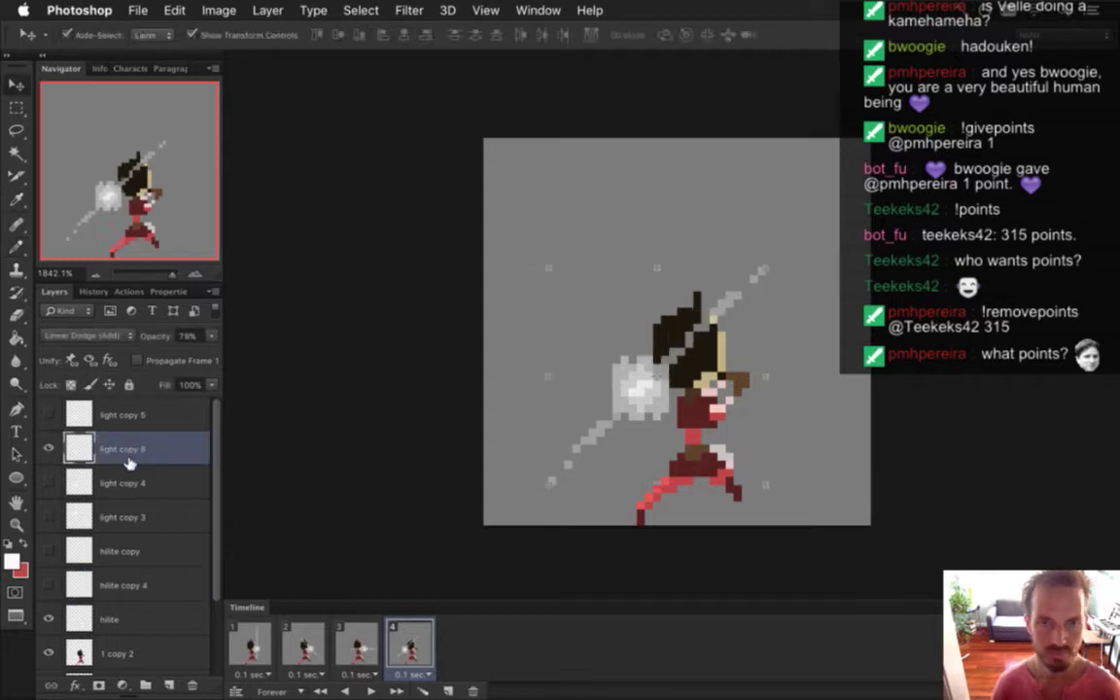
key(Right)
key(Right)
key(Right)
key(Right)
key(Right)
key(Right)
key(Right)
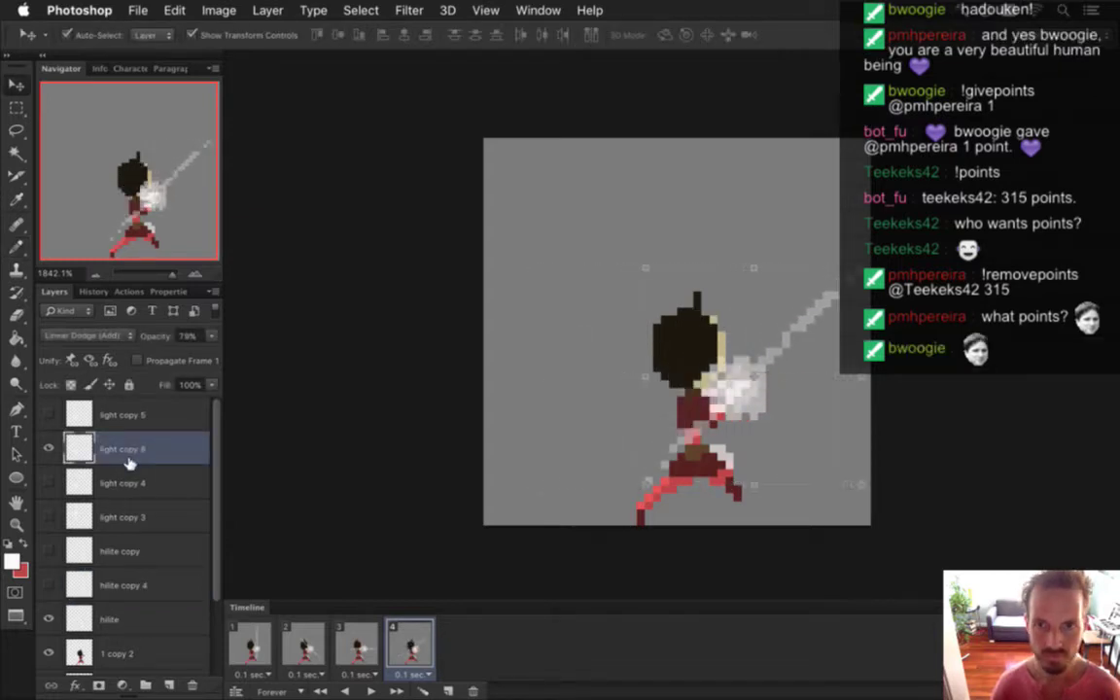
key(Left)
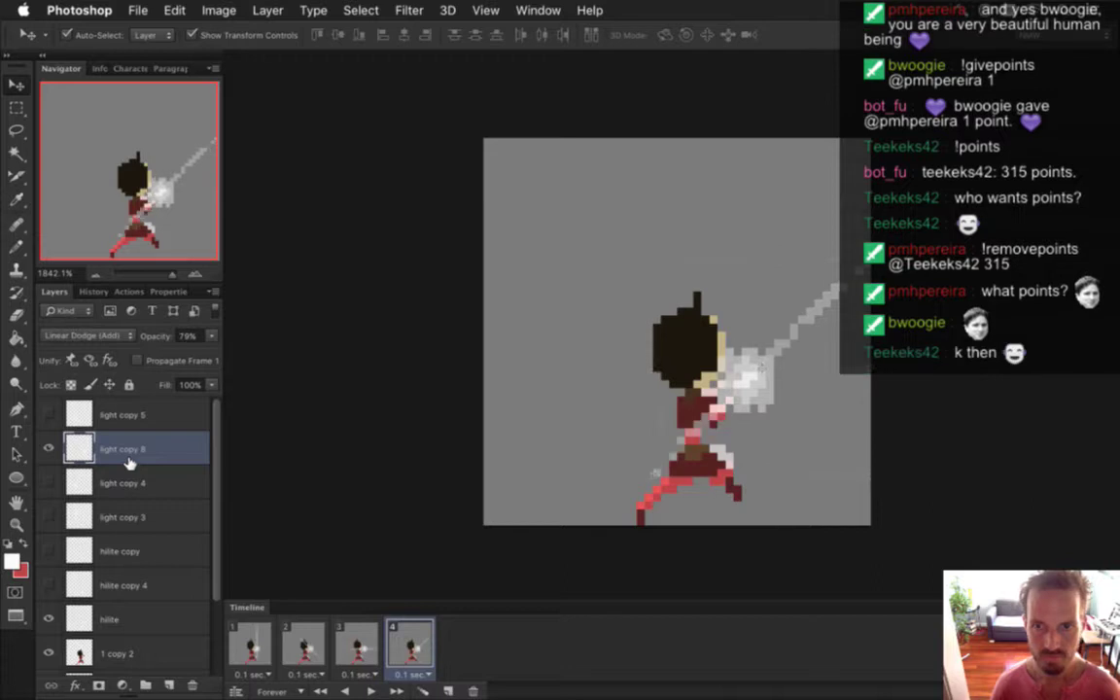
key(m)
Play the animation and step through frames 1 to 4 to check the glow's alignment and the hair movement
click(265, 649)
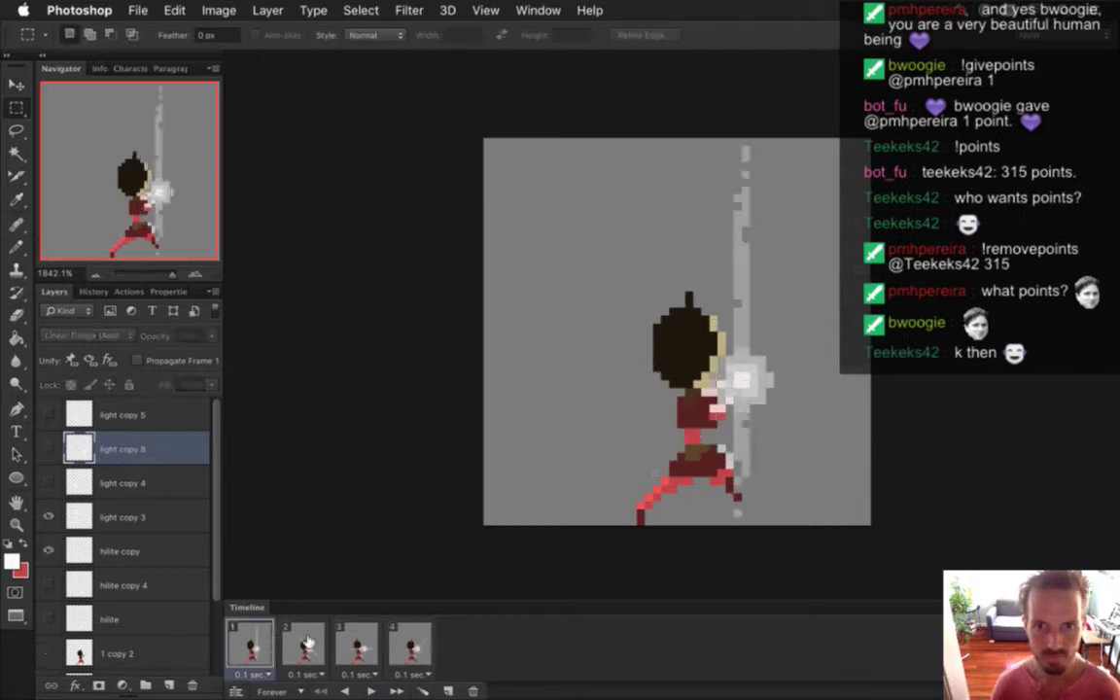
click(304, 638)
click(355, 634)
click(399, 630)
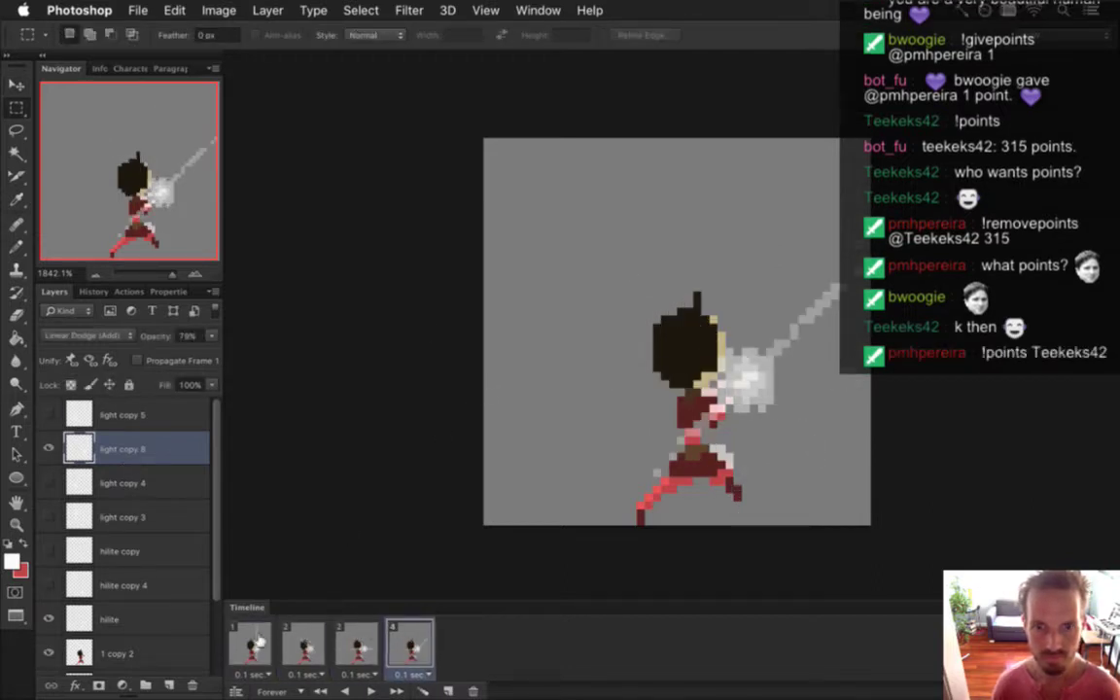
click(370, 691)
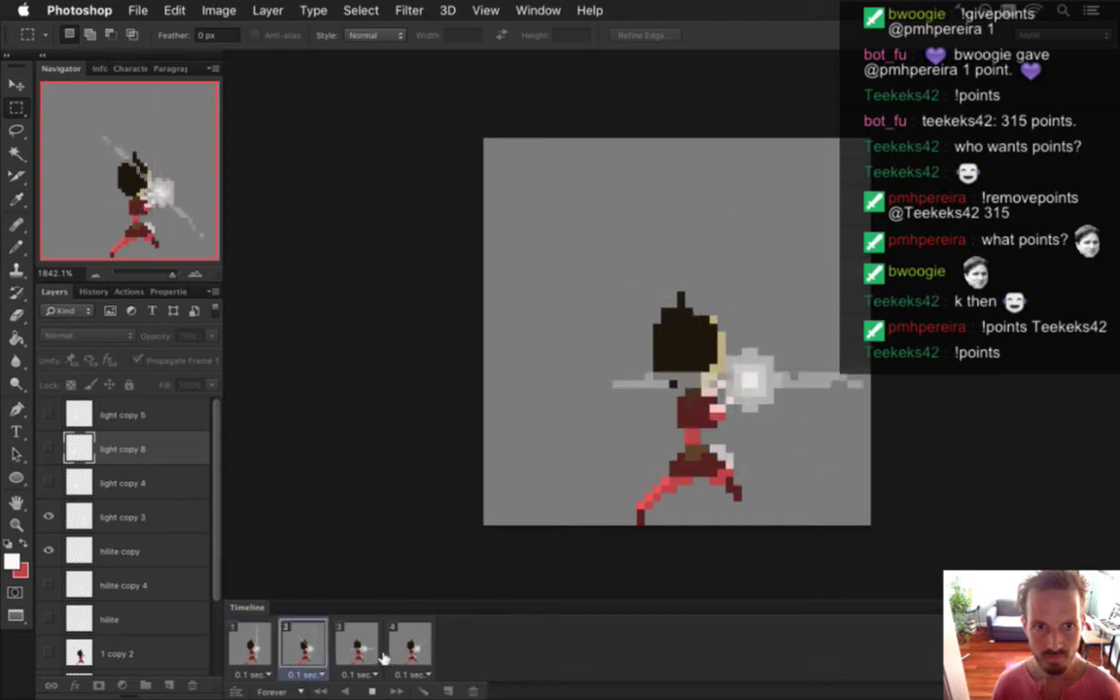
key(space)
click(260, 646)
click(305, 649)
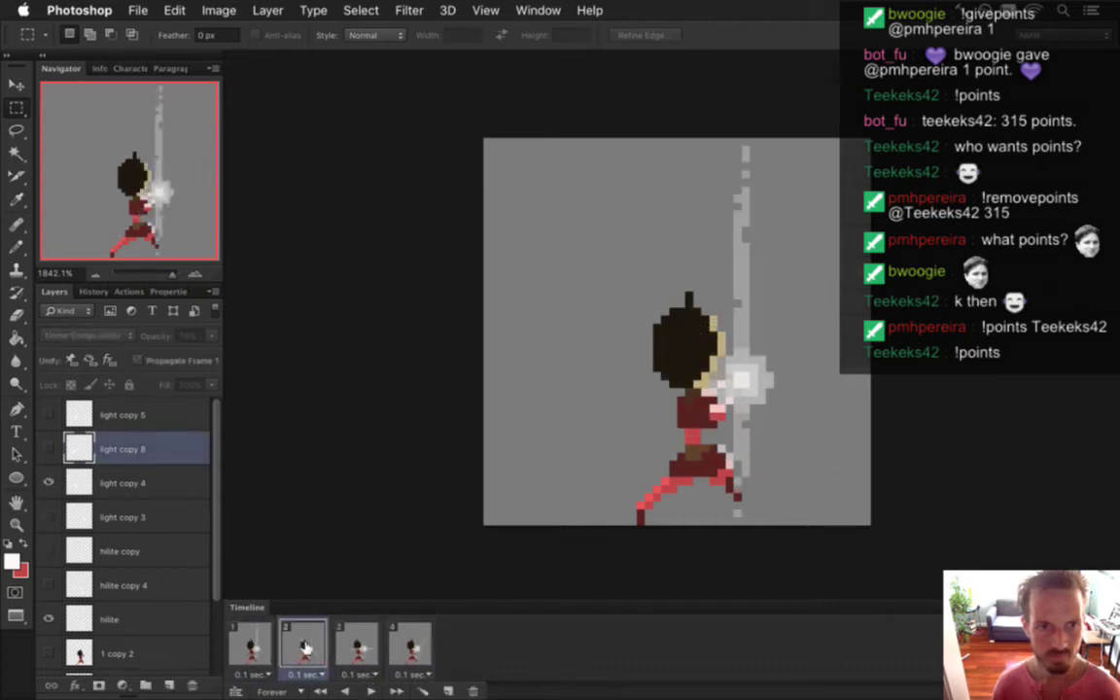
click(356, 649)
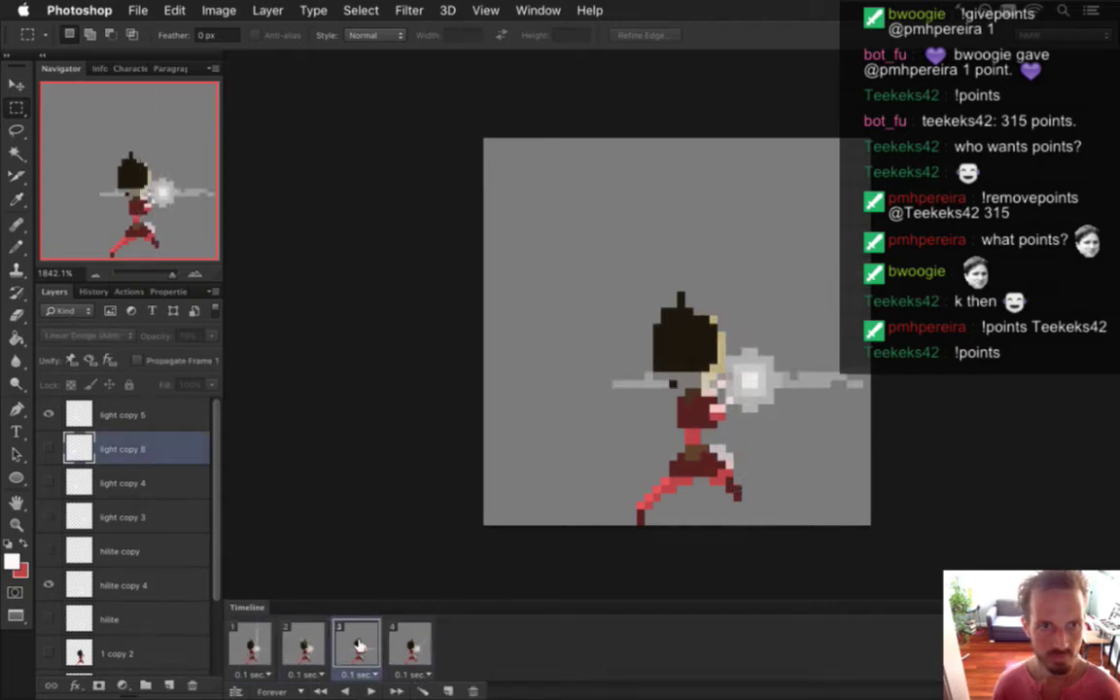
click(406, 649)
click(303, 646)
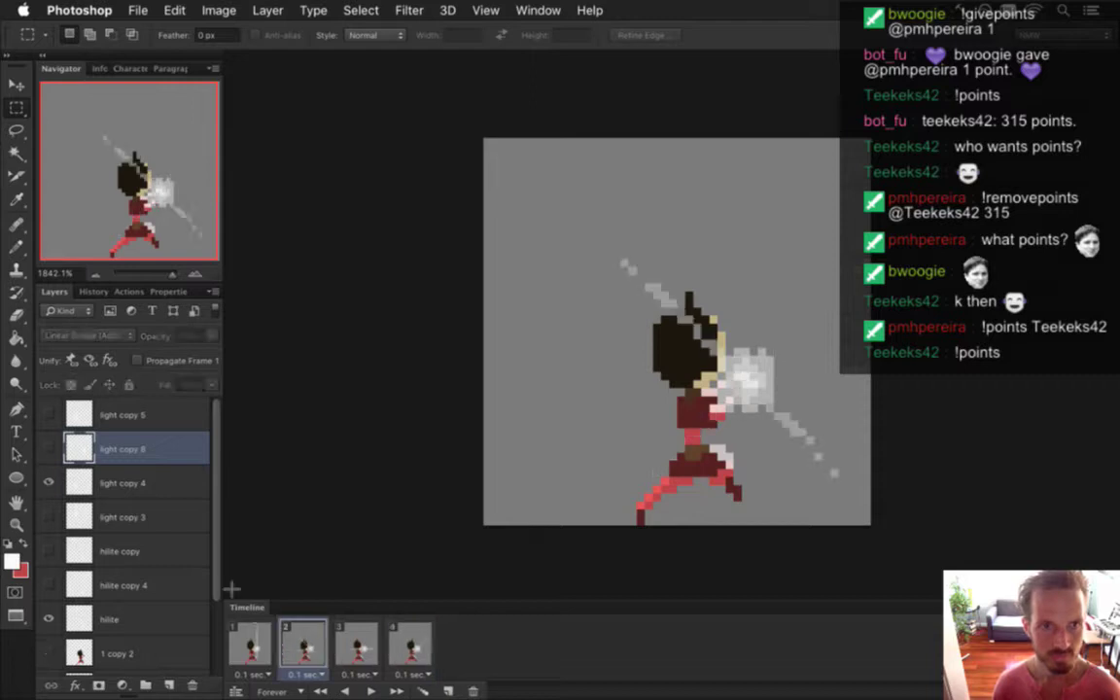
Try swapping figure layers 1 and 1 copy between frames 2 and 3, and play the animation
drag(213, 586, 211, 658)
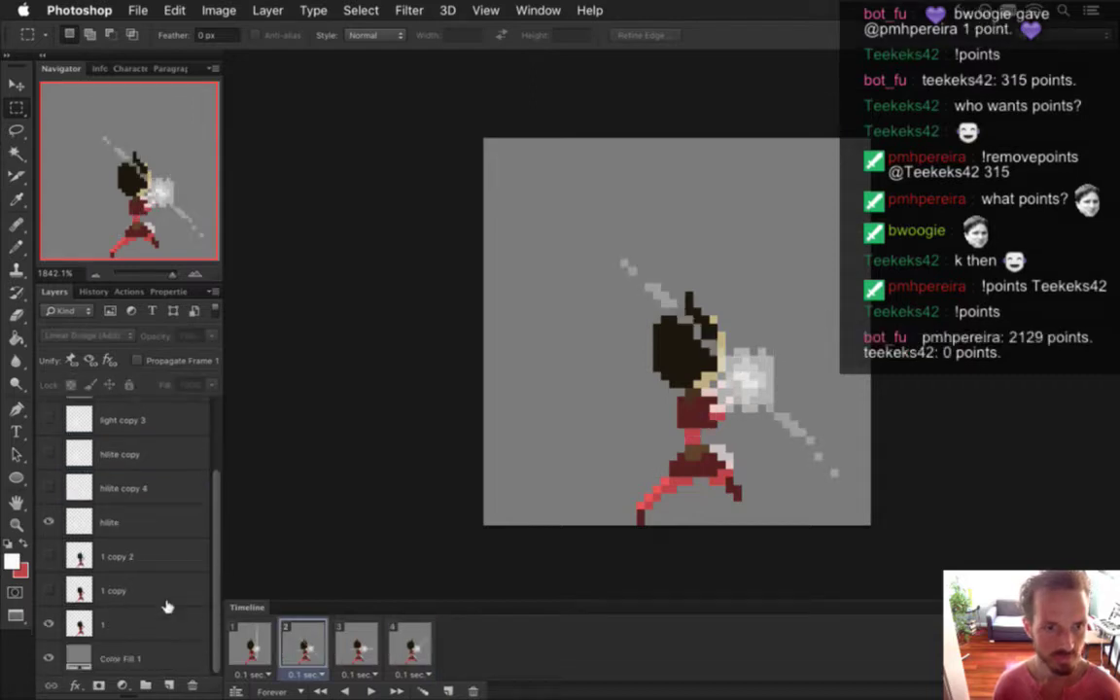
click(48, 619)
click(48, 587)
click(251, 647)
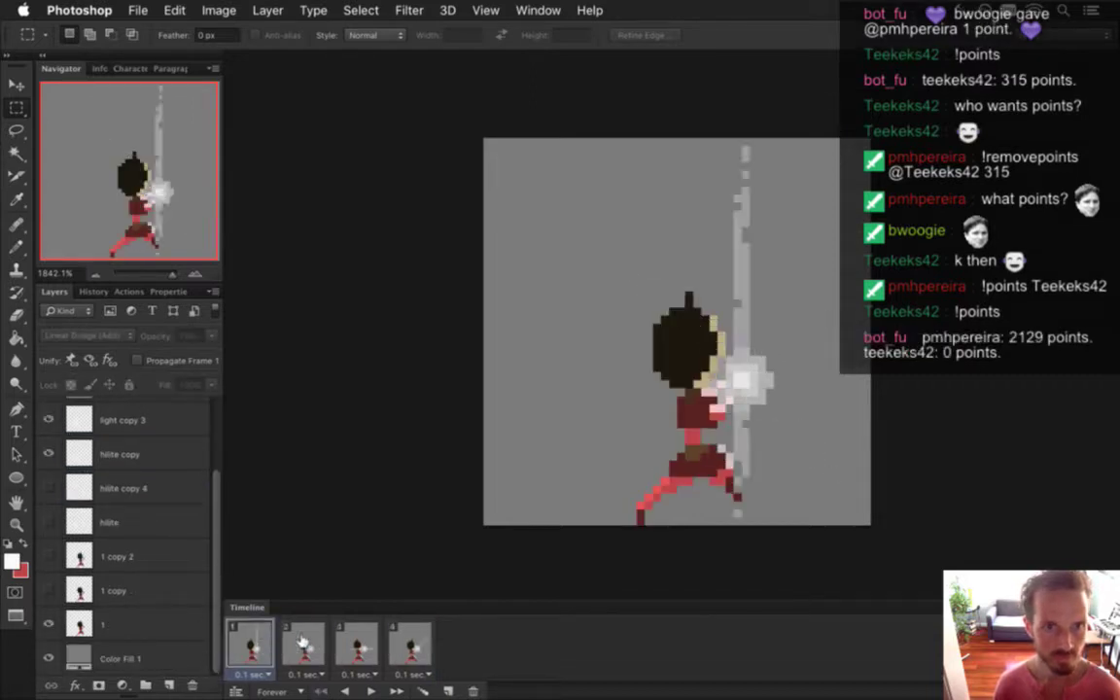
click(303, 648)
click(359, 648)
click(49, 591)
click(49, 624)
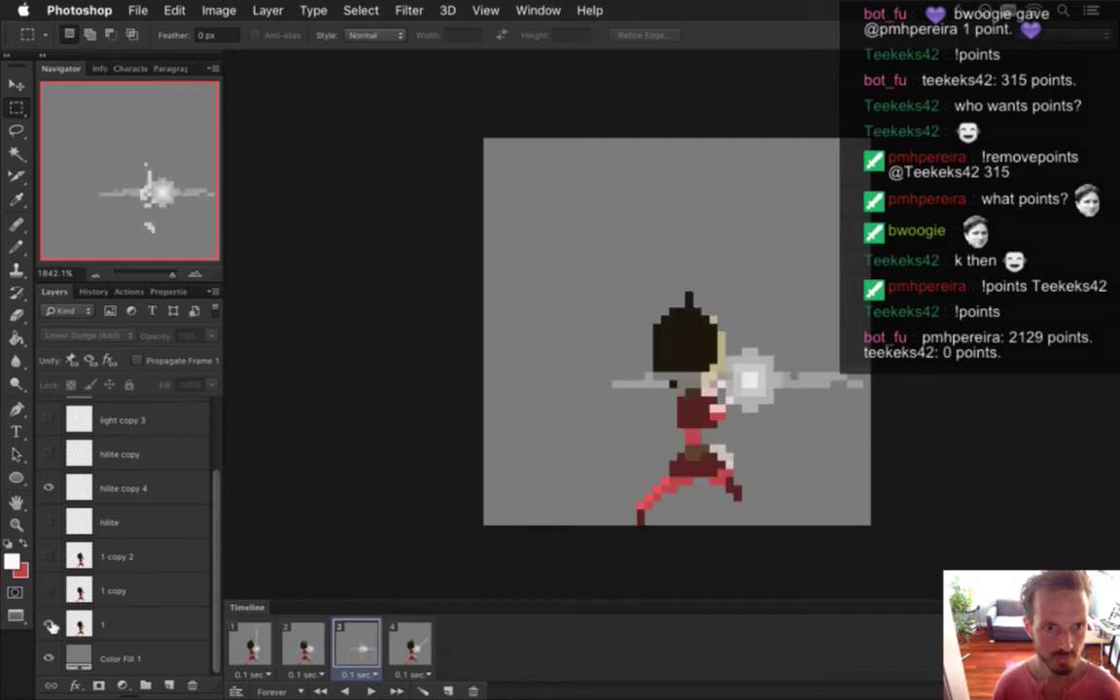
click(257, 643)
click(371, 690)
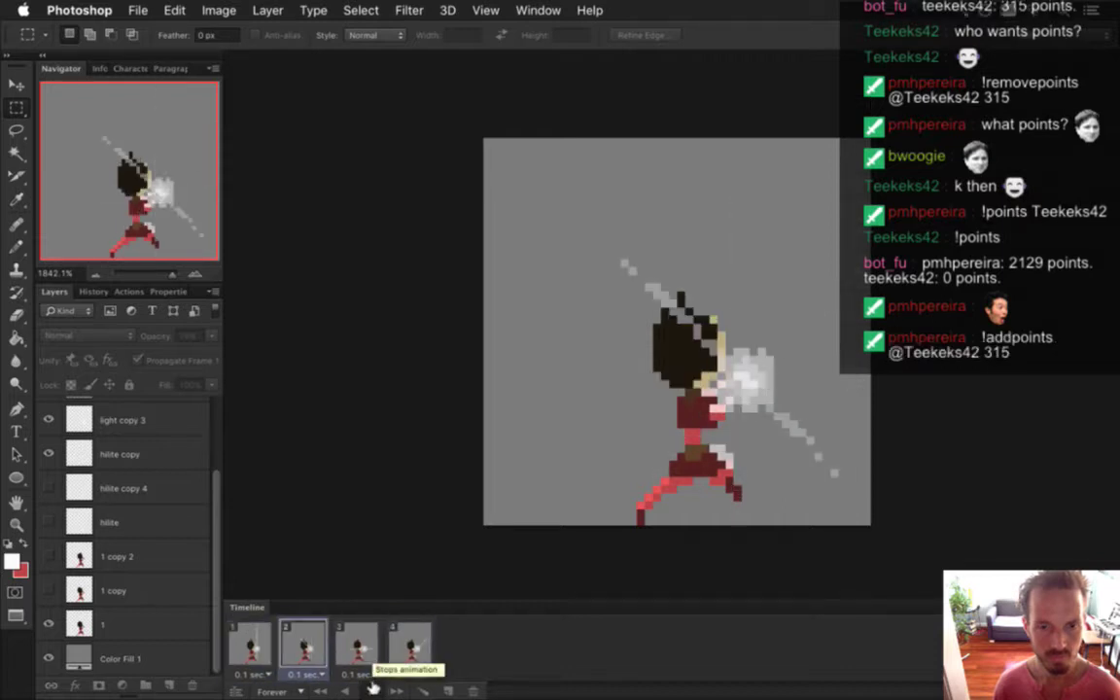
click(372, 681)
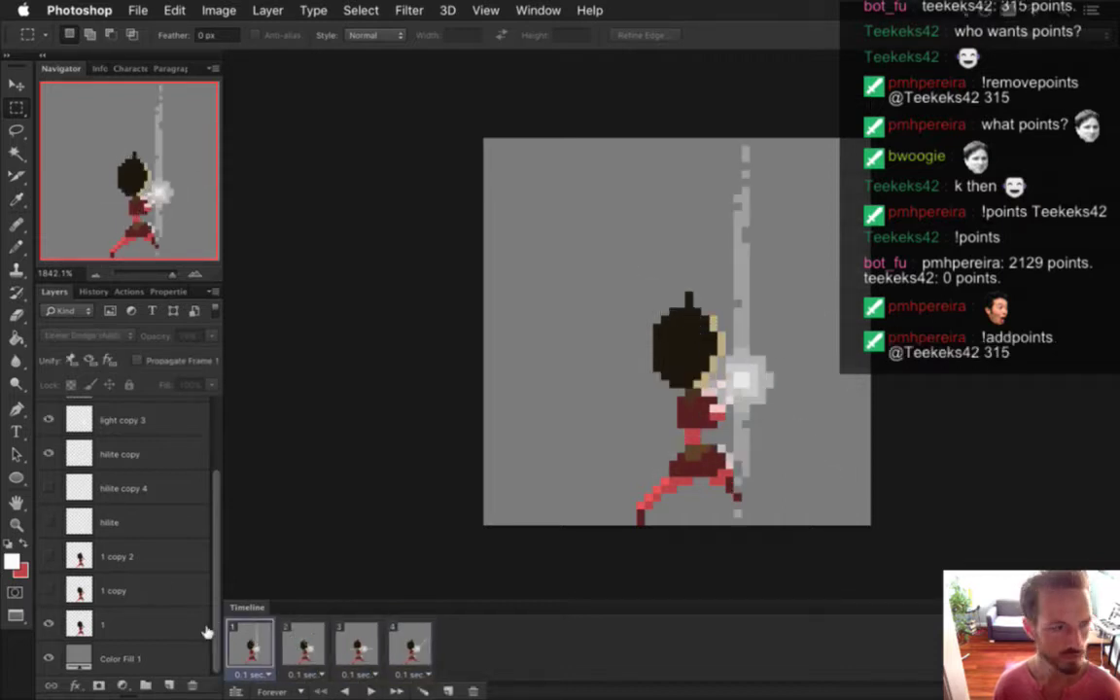
Restore figure layer 1 in frame 2 and figure layer 1 copy in frame 3
click(321, 647)
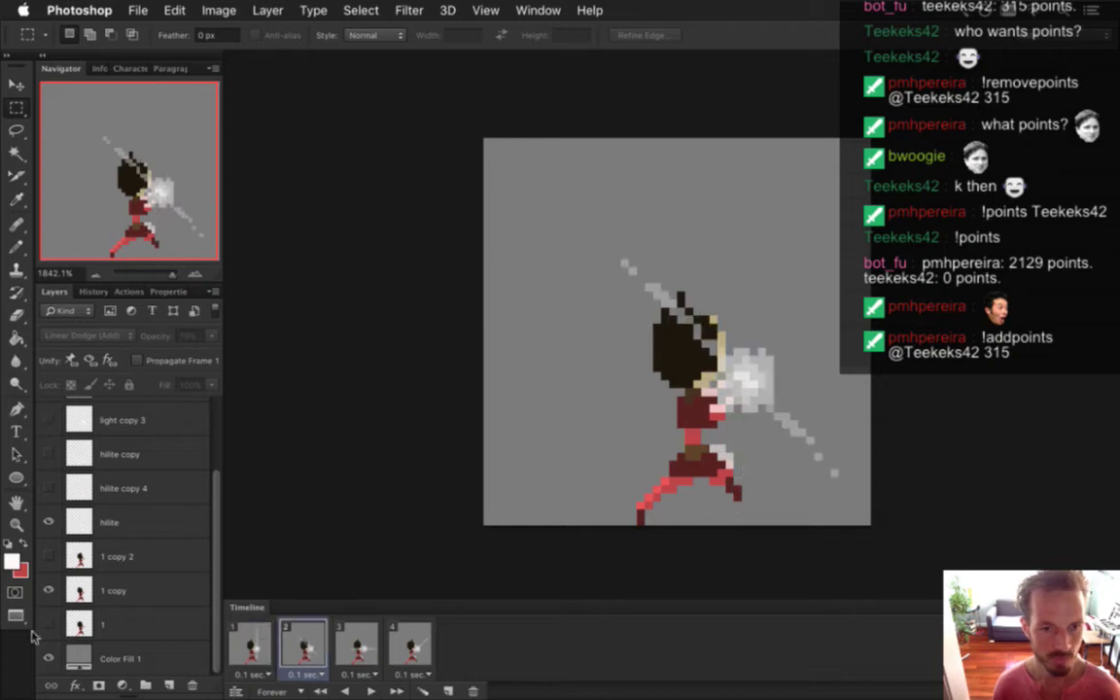
click(49, 590)
click(48, 625)
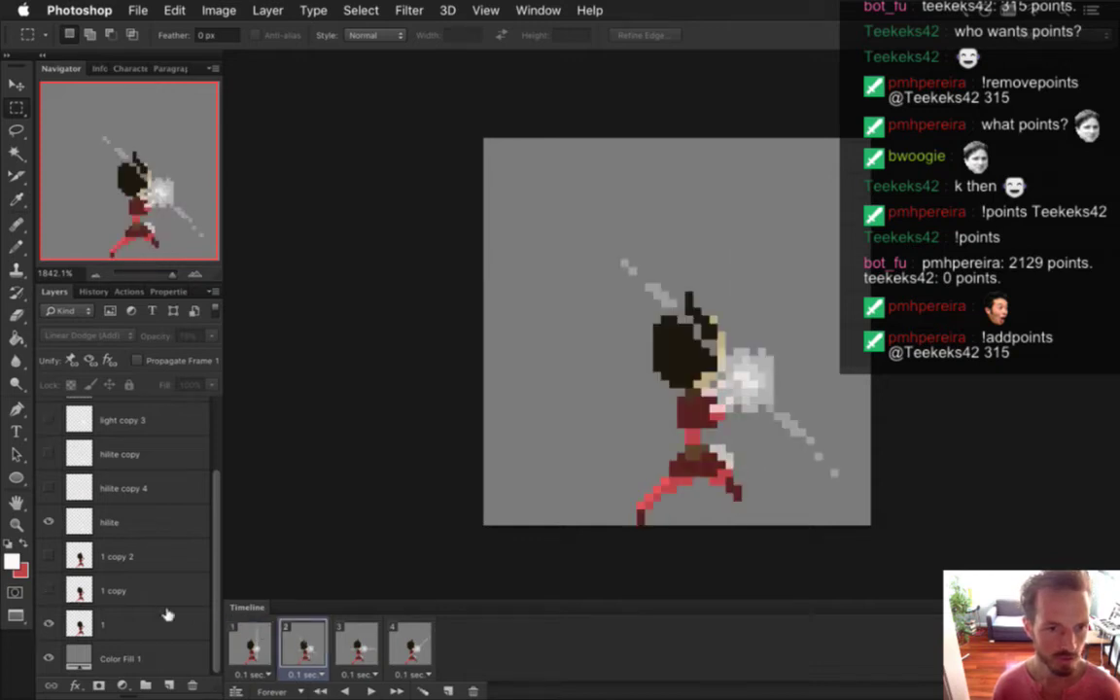
click(358, 647)
click(401, 651)
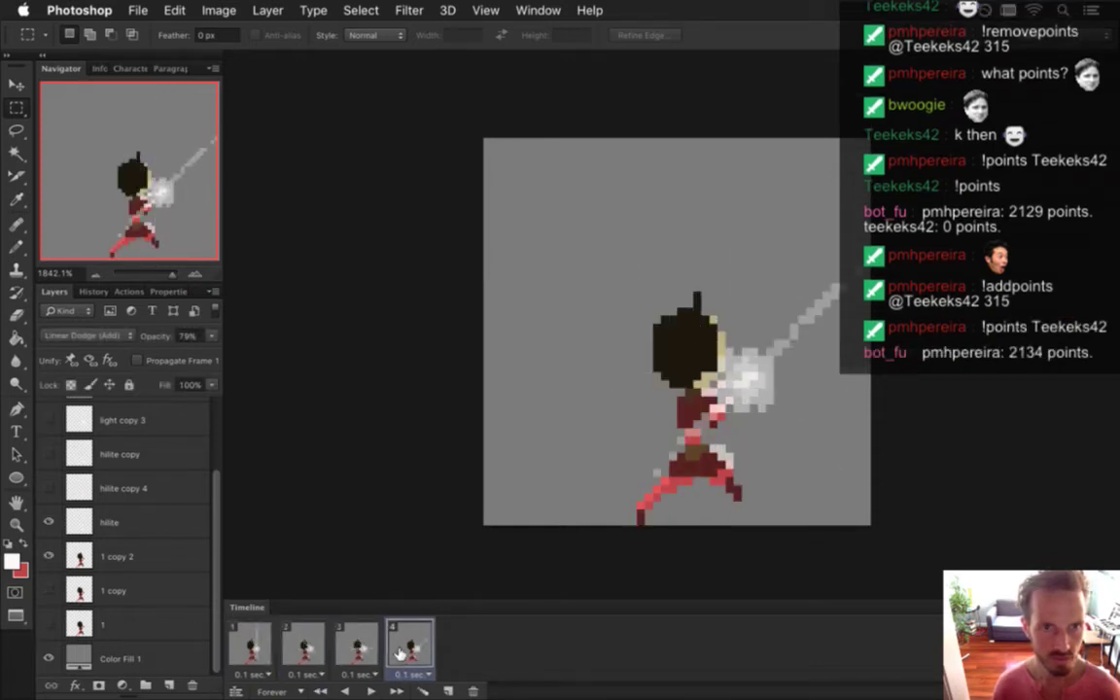
click(358, 648)
click(48, 625)
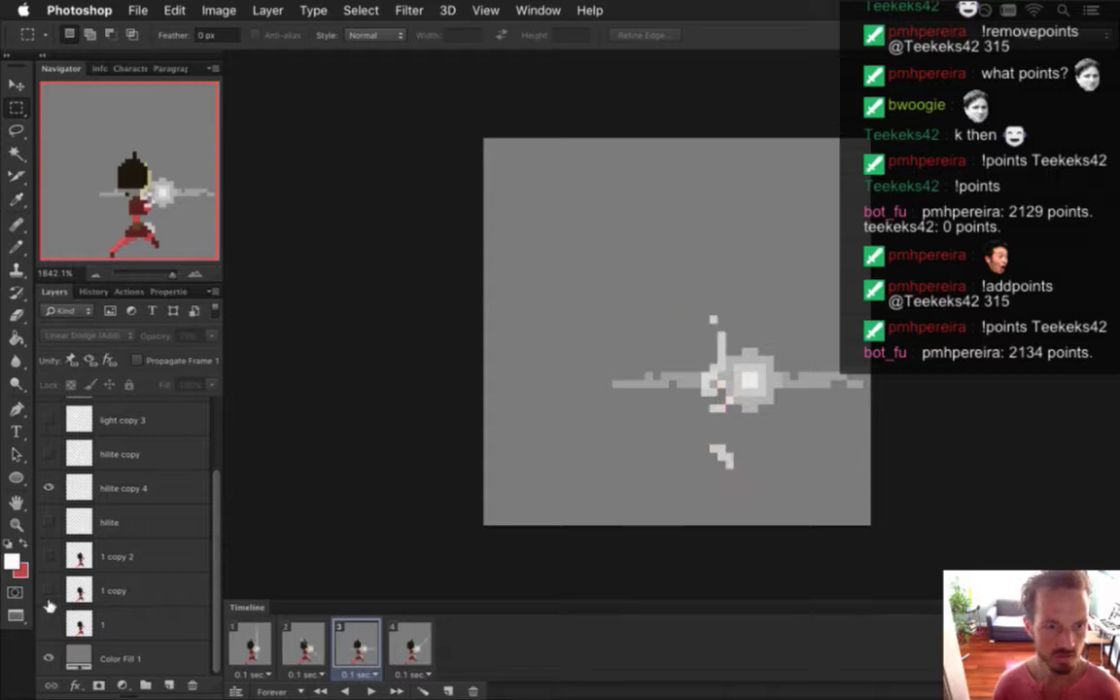
click(49, 591)
click(91, 593)
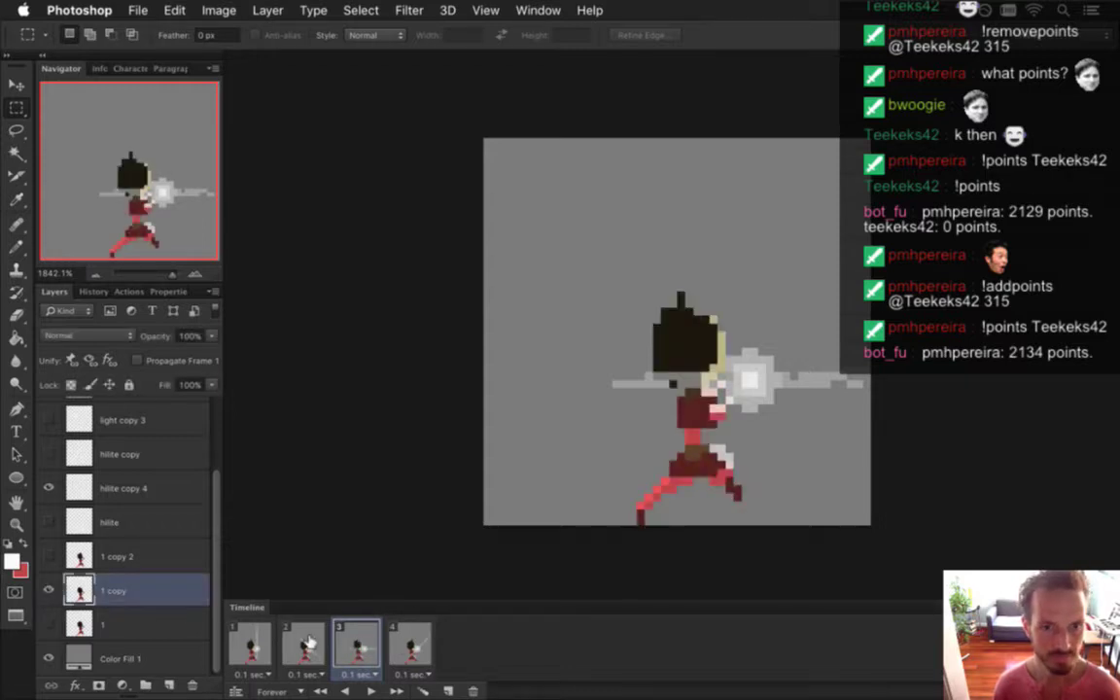
Shift the hair tuft on frame 4's layer 1 copy 2 one pixel left and compare it with frames 2 and 3
click(412, 647)
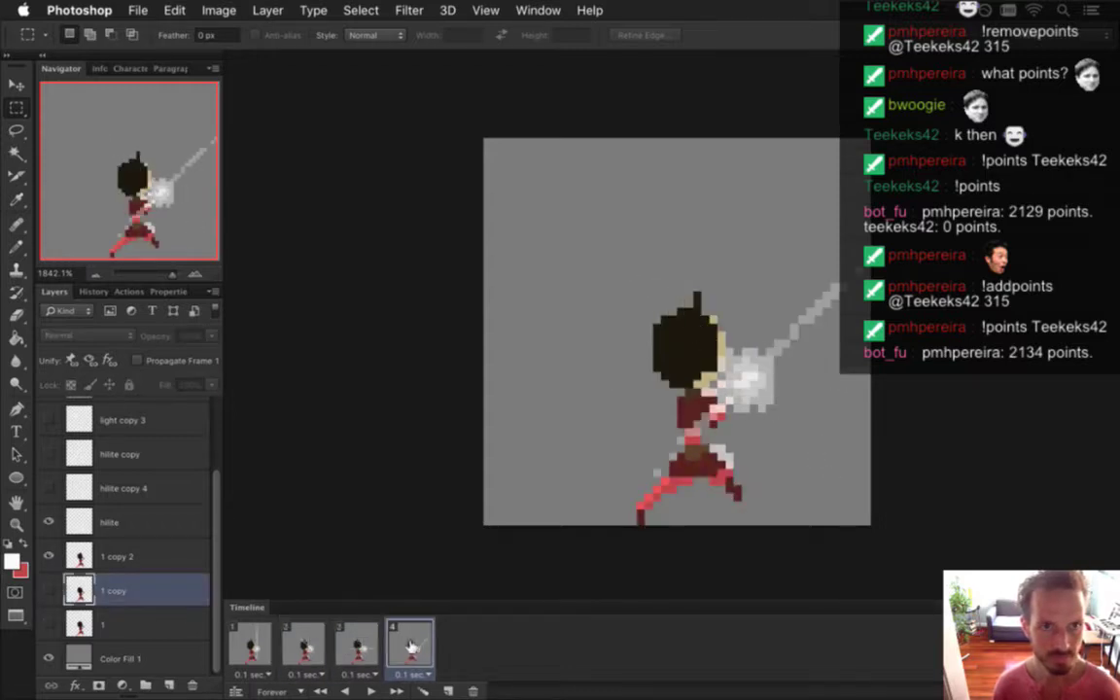
click(85, 555)
mouse_move(697, 306)
mouse_down()
mouse_move(705, 311)
mouse_move(666, 284)
mouse_move(702, 300)
mouse_up()
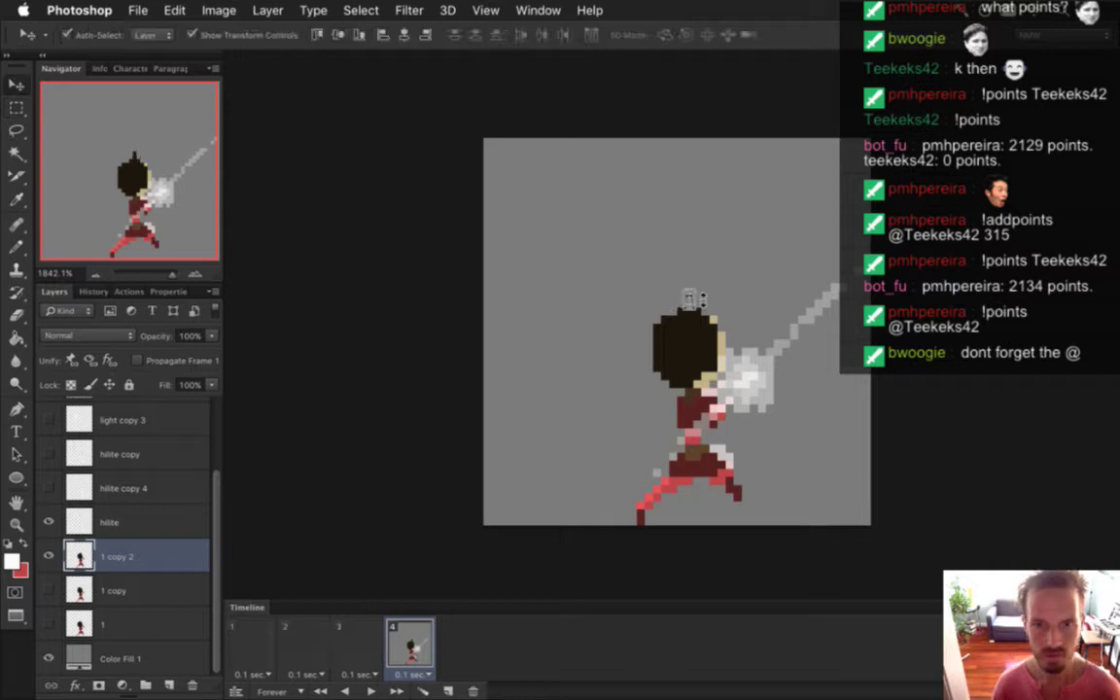
key(ctrl+d)
click(357, 645)
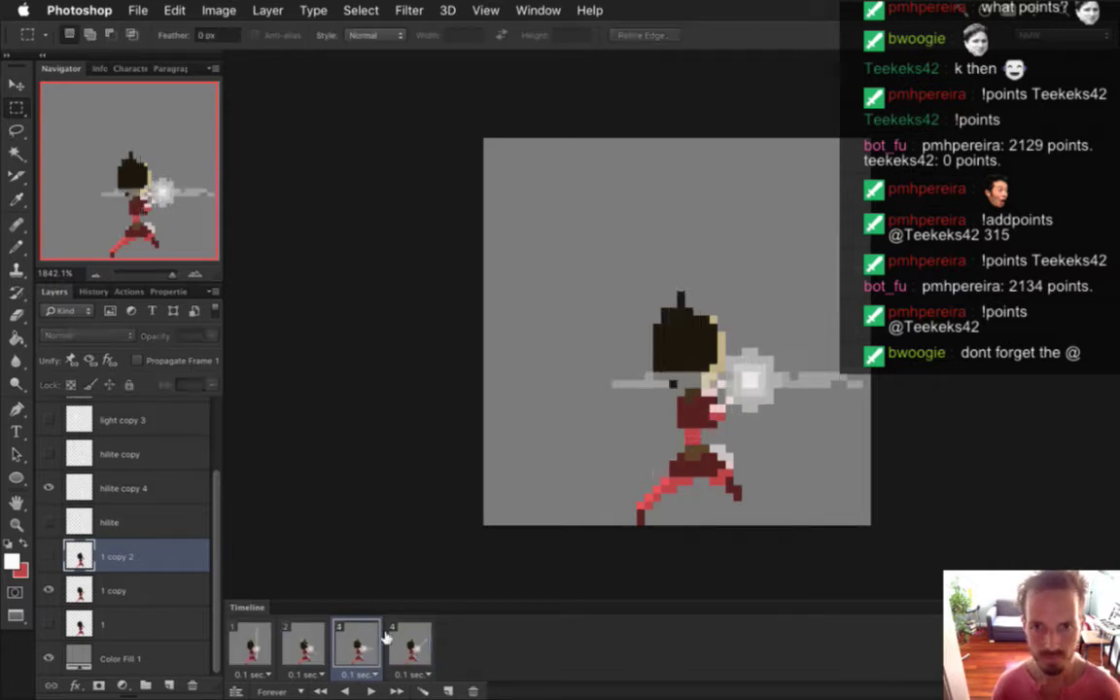
click(410, 645)
click(308, 644)
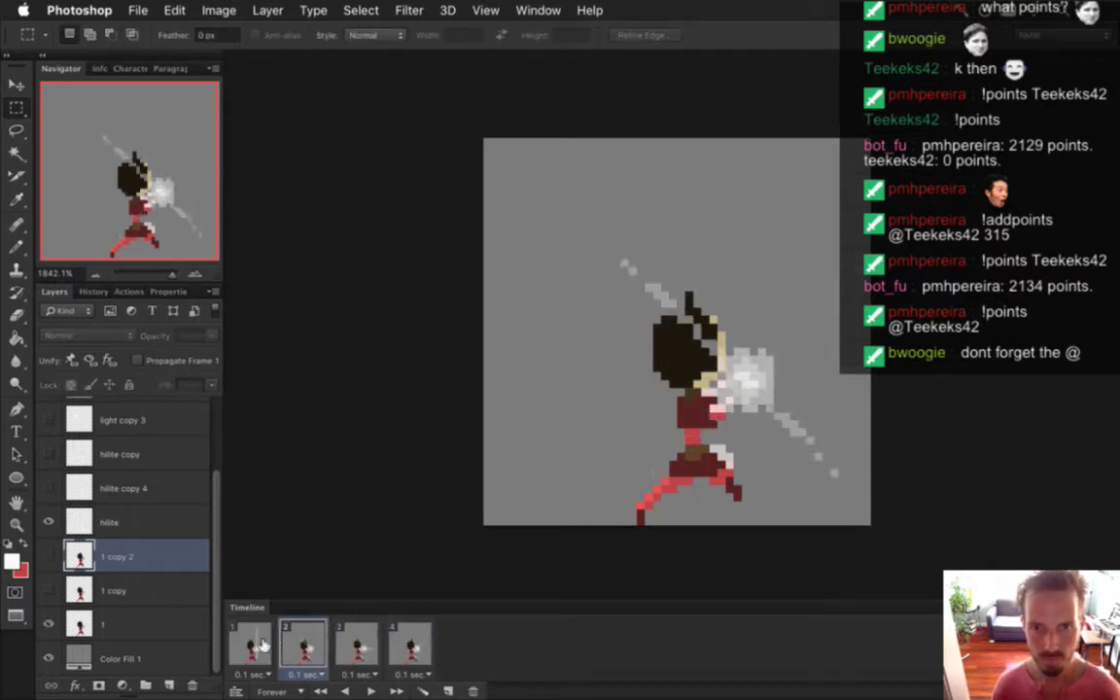
Offset the lower part of frame 4's hair tuft one pixel left of its tip and play the animation
click(251, 644)
click(308, 644)
click(355, 645)
click(408, 646)
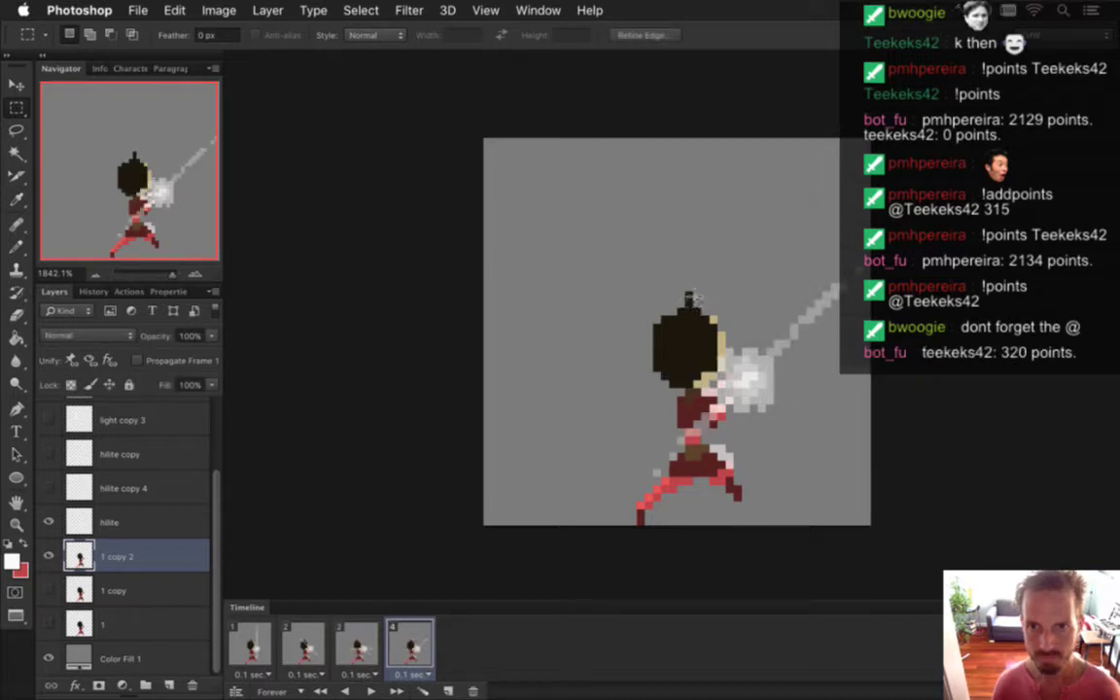
key(v)
key(m)
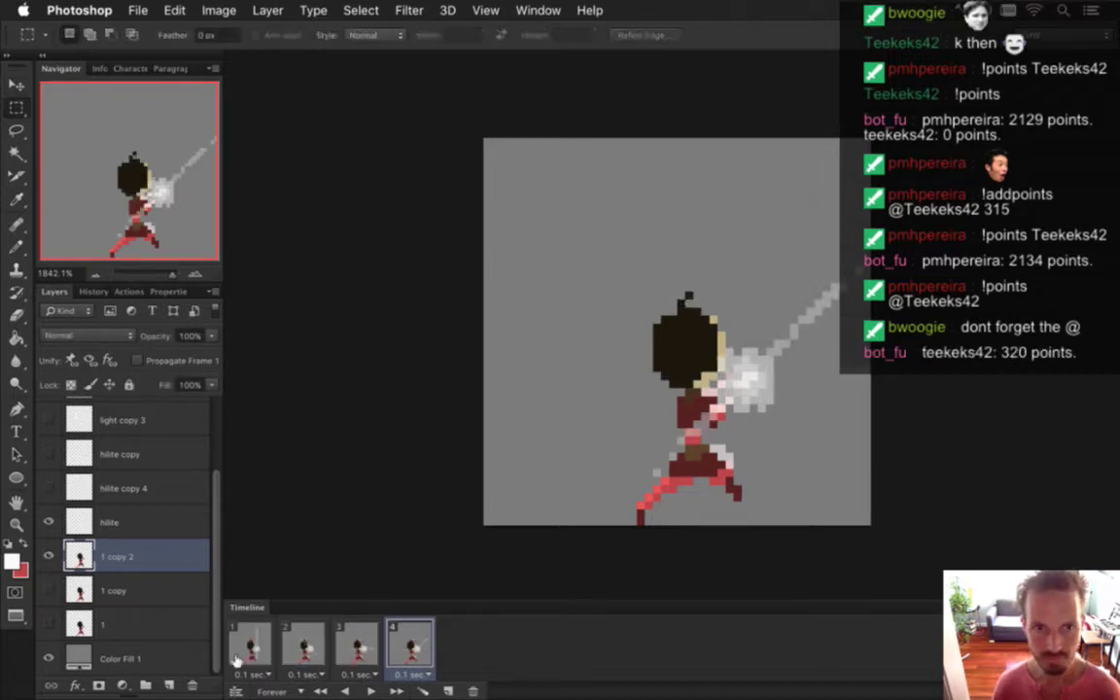
click(251, 644)
click(306, 645)
click(360, 643)
click(370, 692)
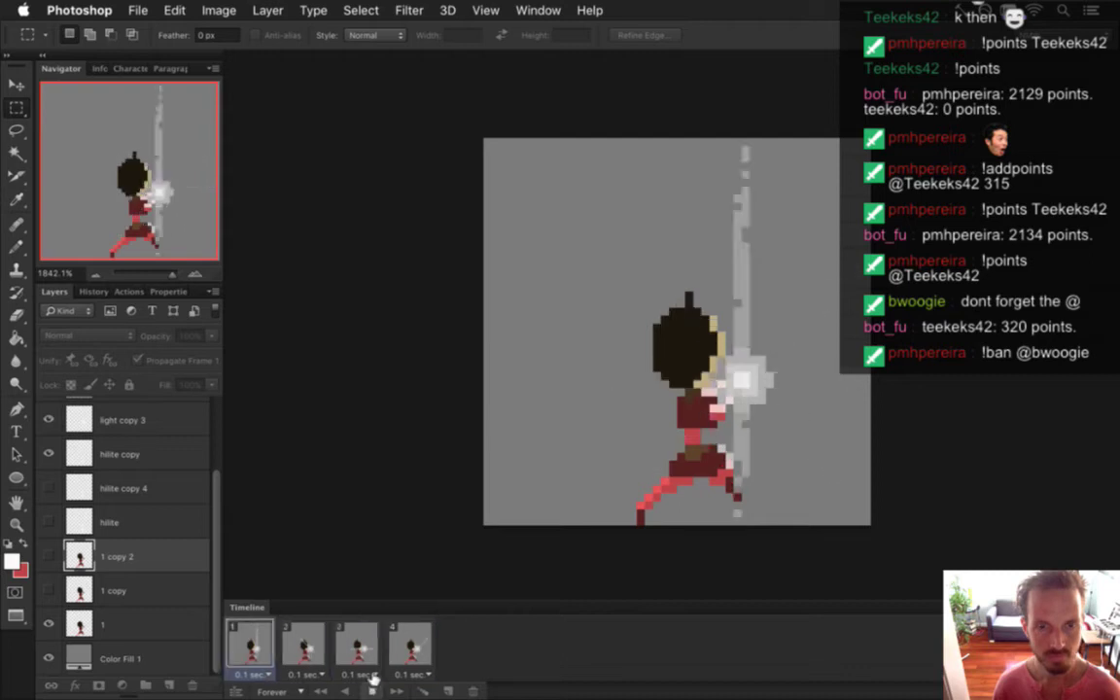
Redraw frame 4's hair tuft in the sampled dark hair colour as a straight column one pixel further right, erasing the excess pixels
click(409, 639)
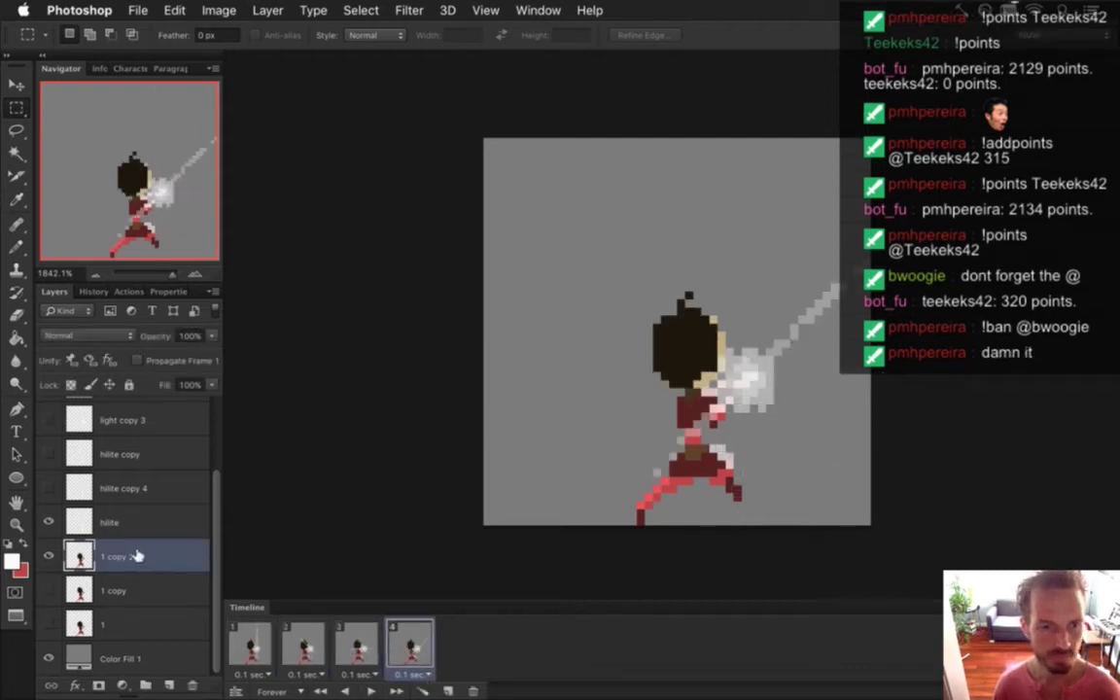
key(b)
click(681, 306)
key(i)
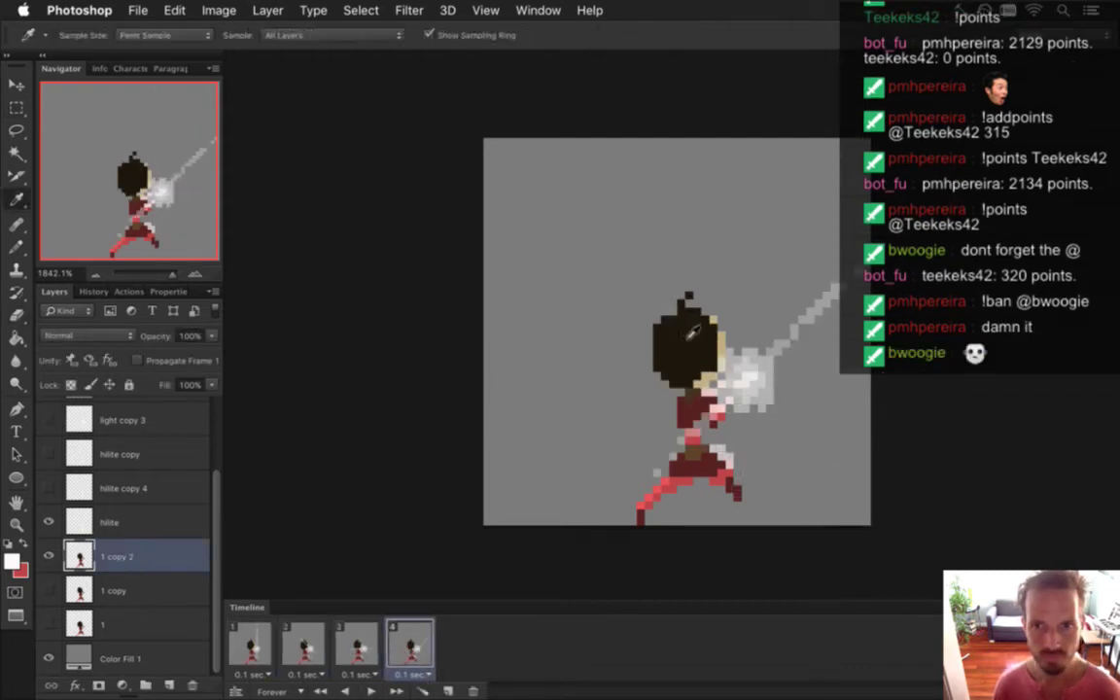
click(687, 330)
key(b)
click(690, 304)
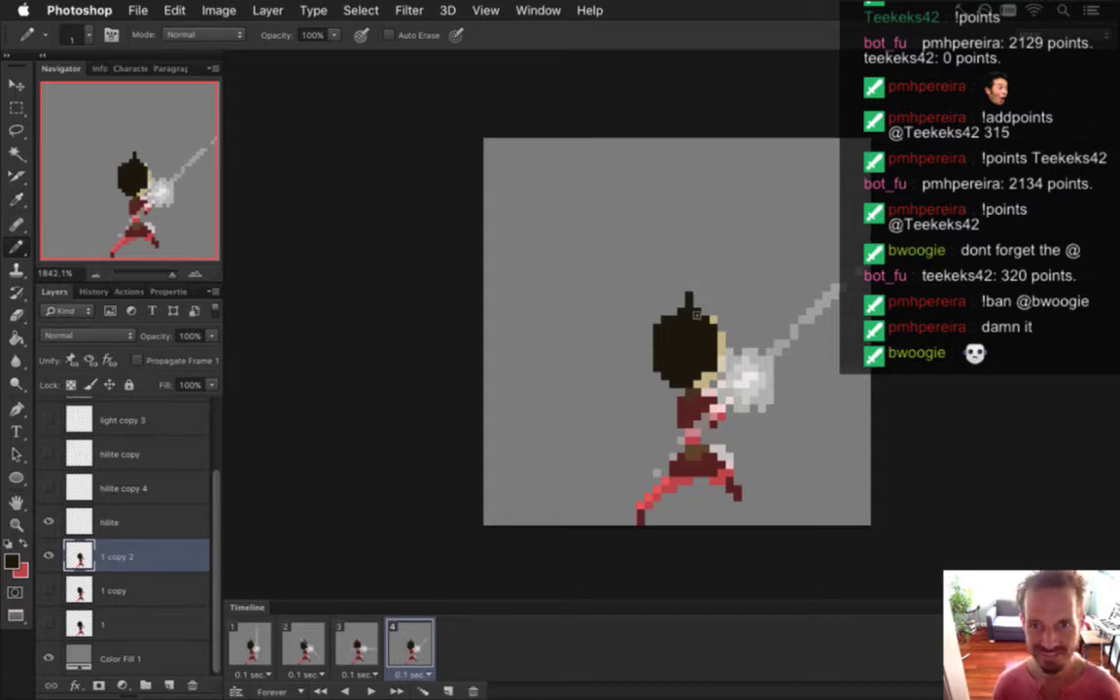
key(e)
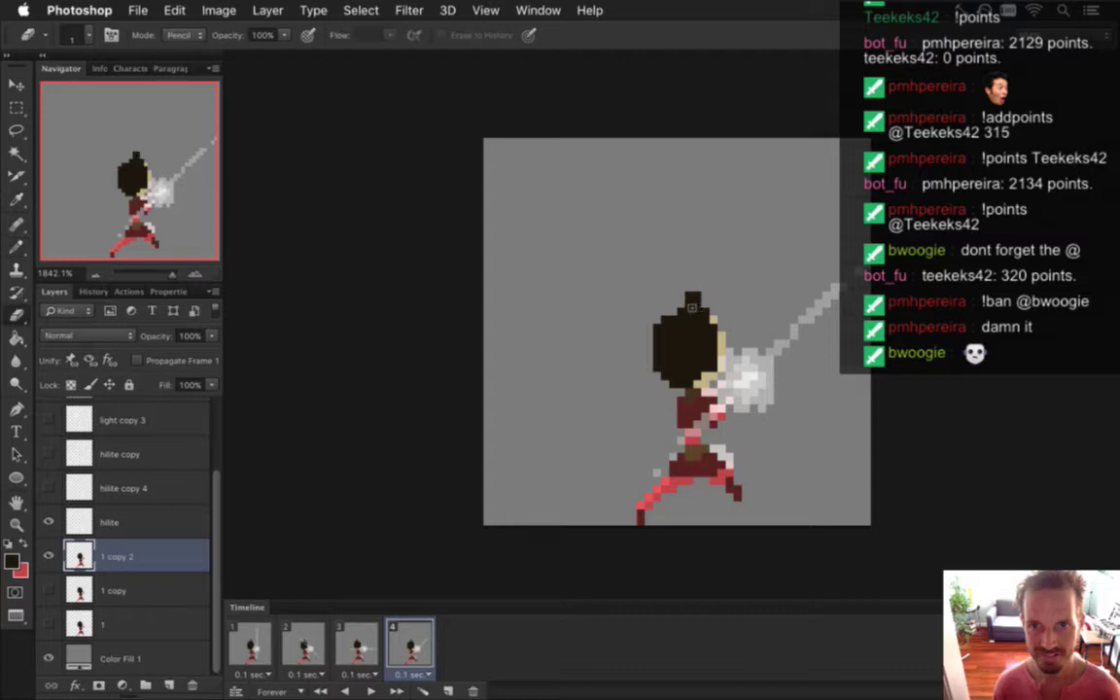
Step through the four frames and play the animation to check frame 4's hair tuft
click(254, 653)
click(305, 651)
click(357, 653)
click(408, 642)
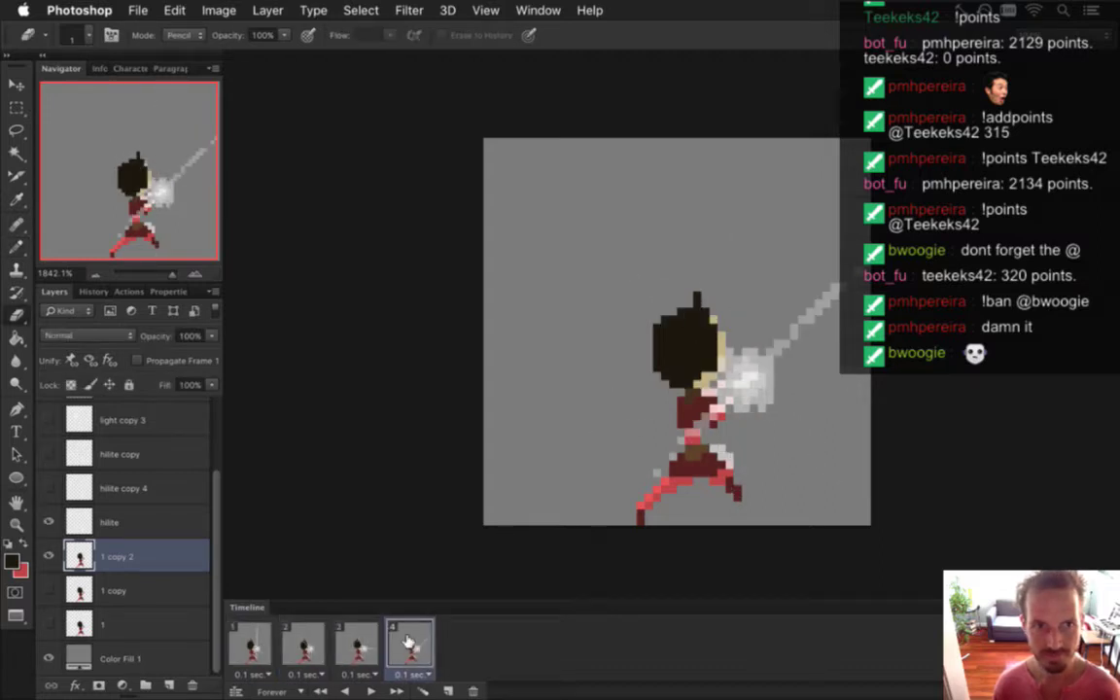
click(255, 644)
click(371, 690)
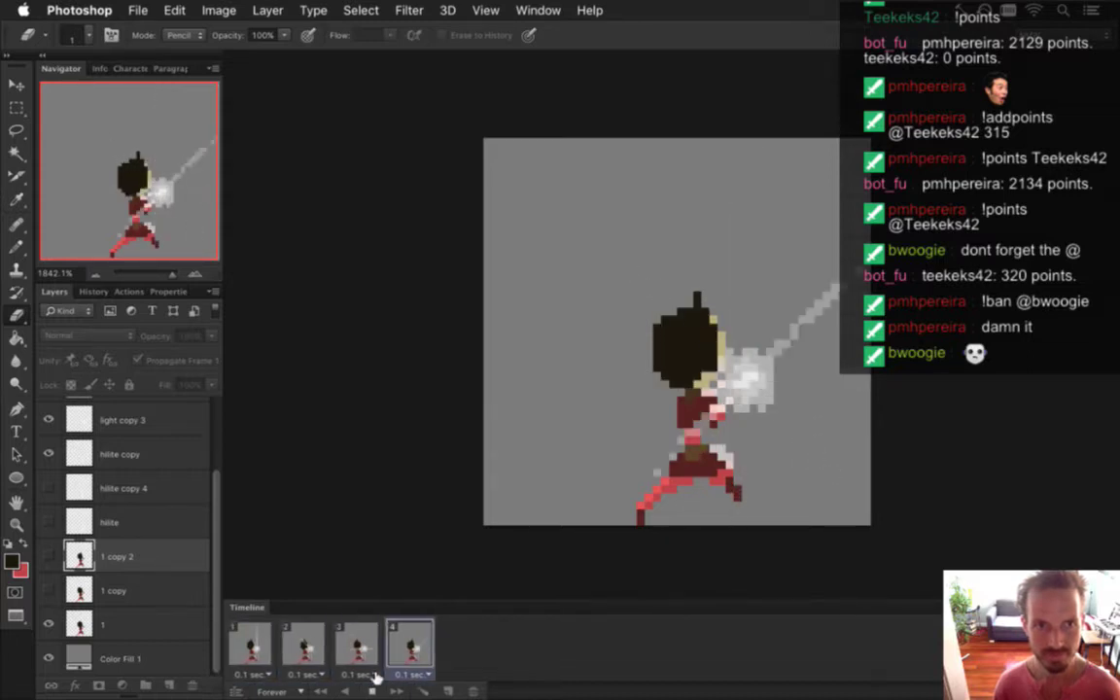
click(370, 690)
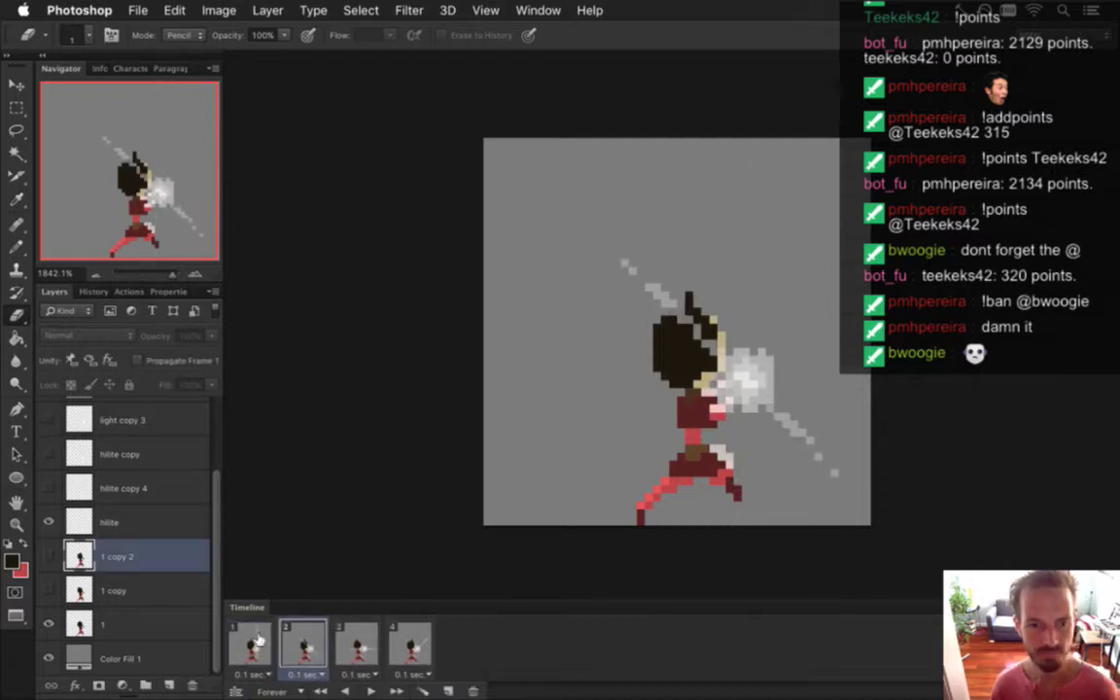
Hide the Color Fill 1 background in all four frames
click(412, 644)
click(48, 659)
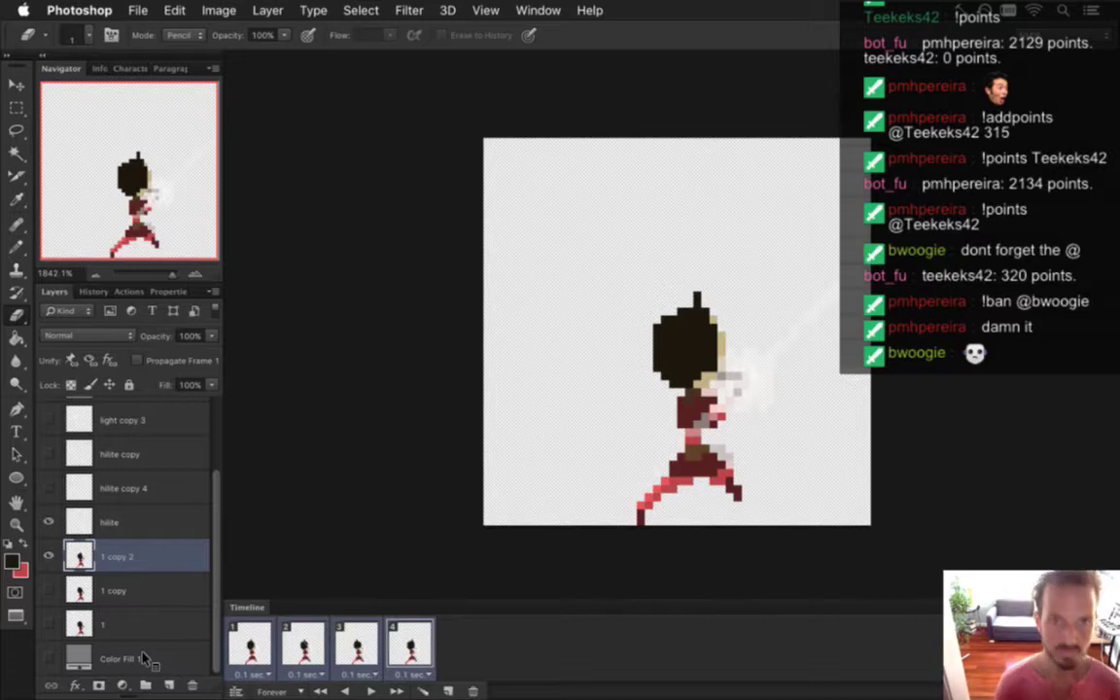
Render the animation as a 48 x 48 PNG image sequence named VelleChargedN.png
key(super+alt+shift+r)
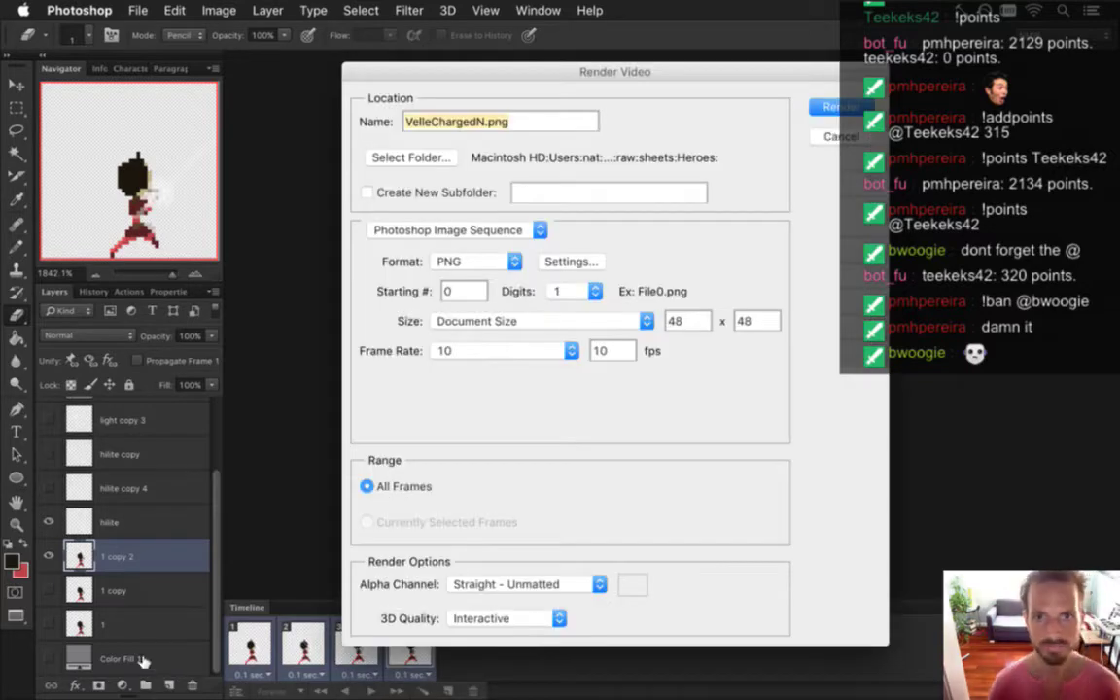
key(Return)
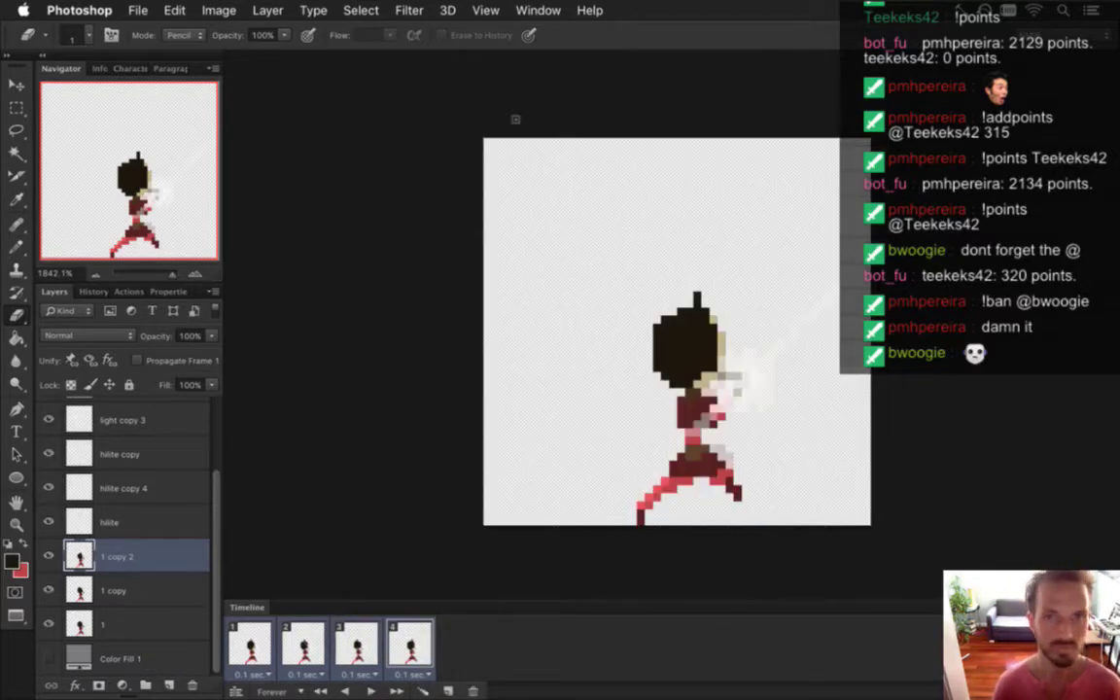
click(537, 9)
mouse_move(607, 686)
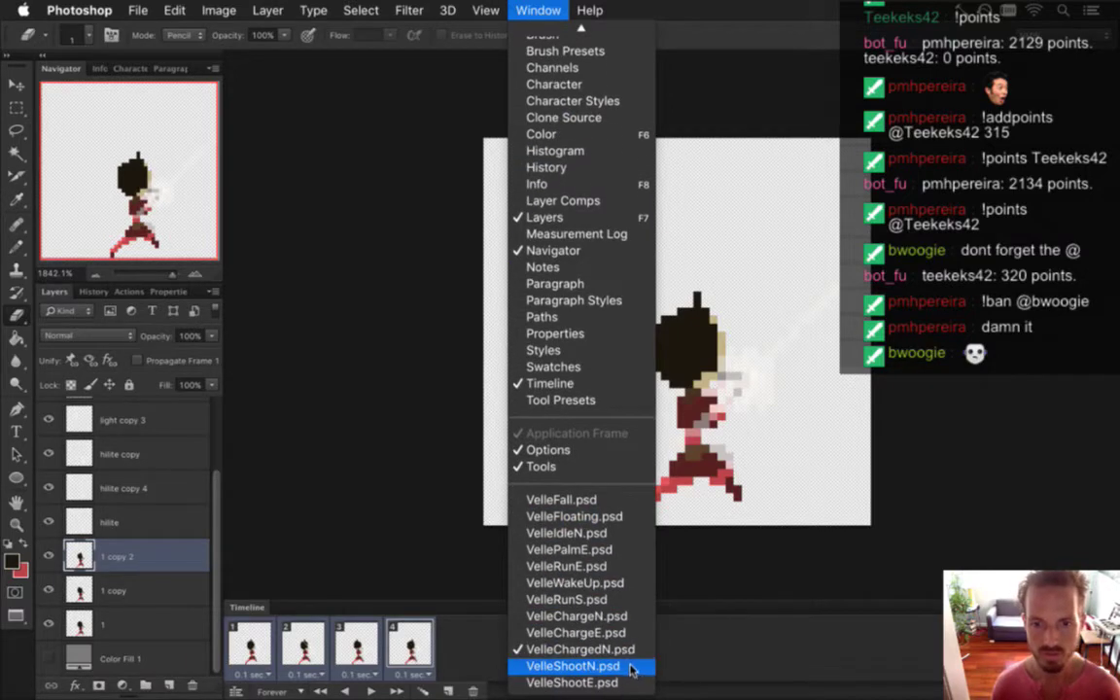
click(627, 670)
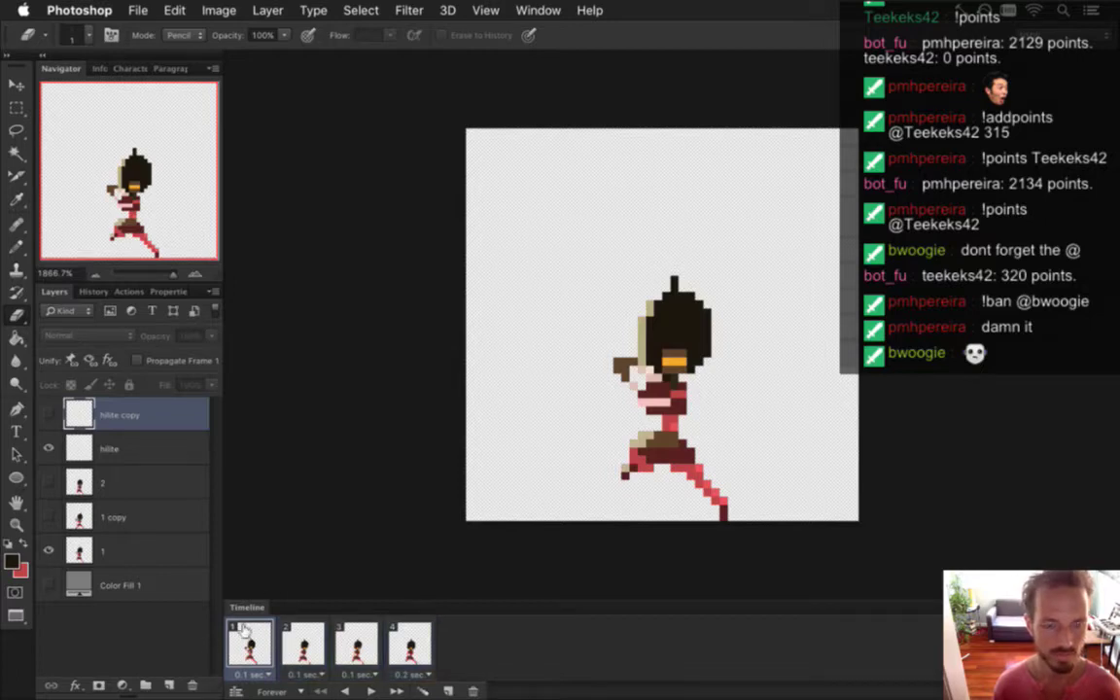
click(538, 9)
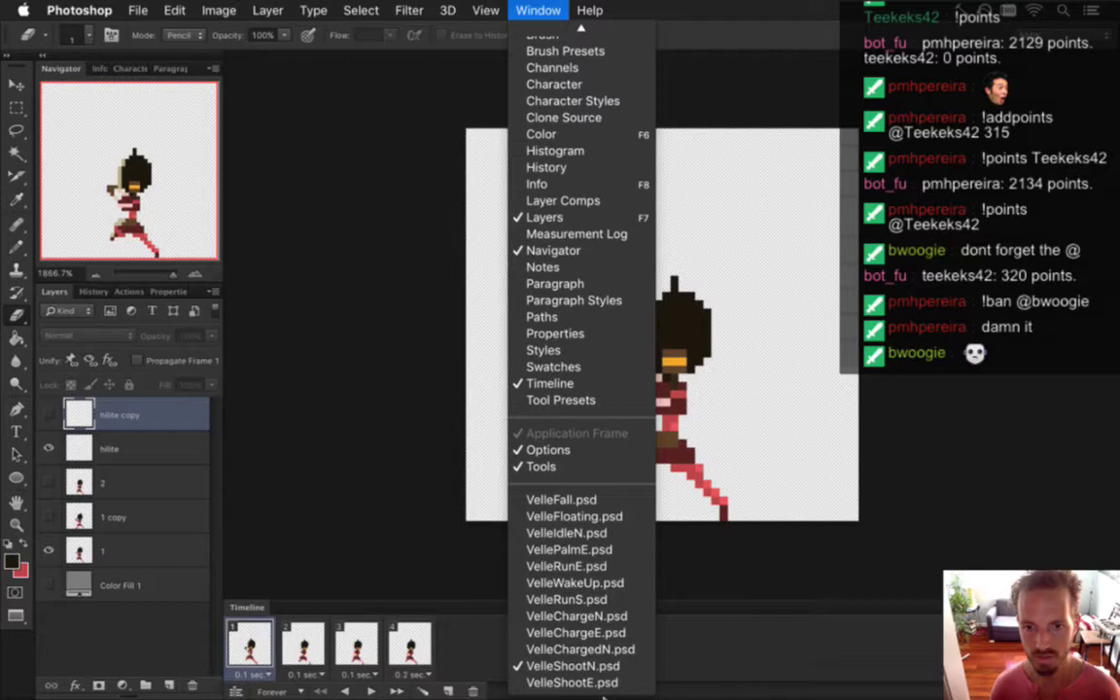
click(580, 648)
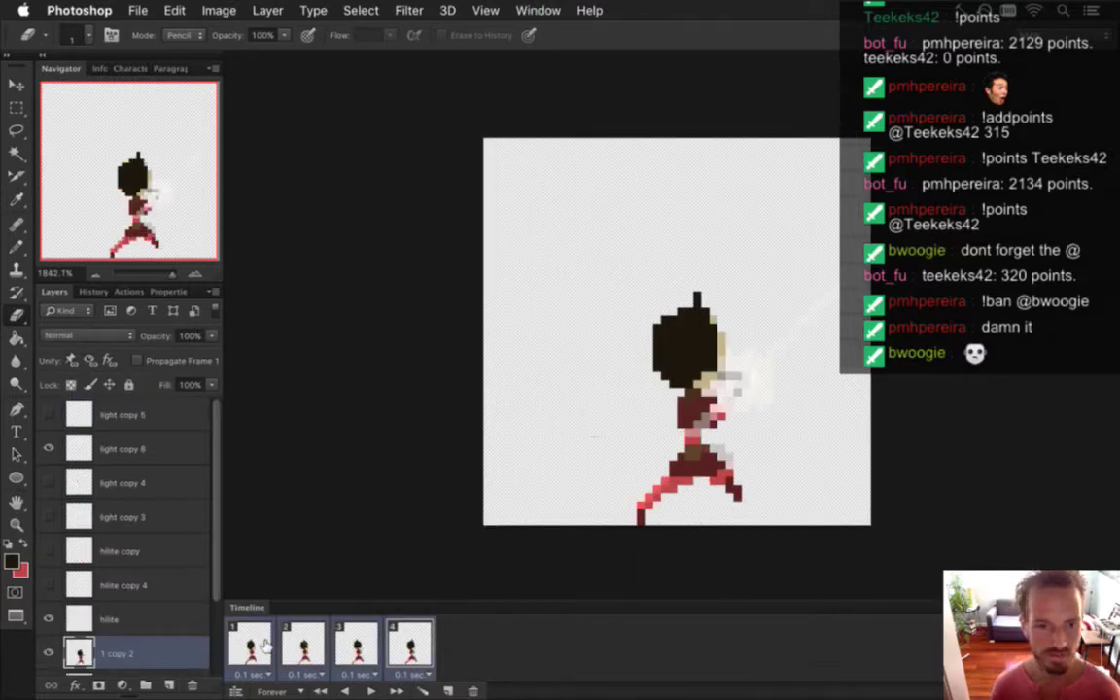
Copy the whole of layer 1 from frame 1 of VelleChargedN.psd
click(264, 644)
drag(219, 555, 213, 657)
click(150, 624)
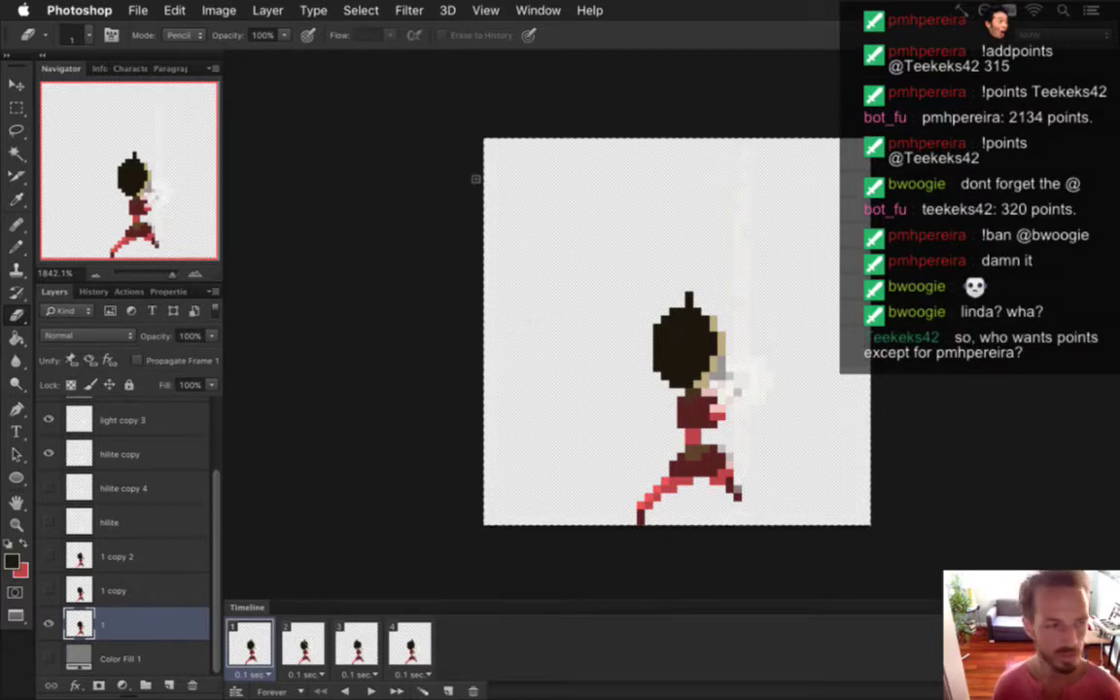
key(m)
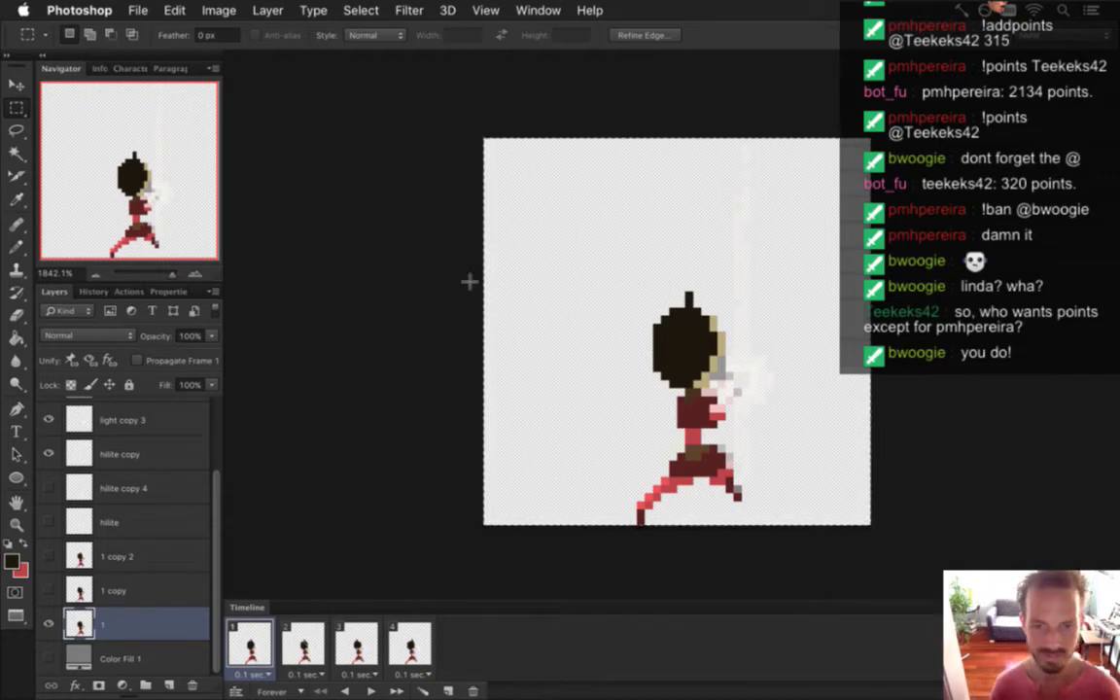
Switch to VelleShootN.psd and show the Color Fill 1 background in all four frames
click(537, 9)
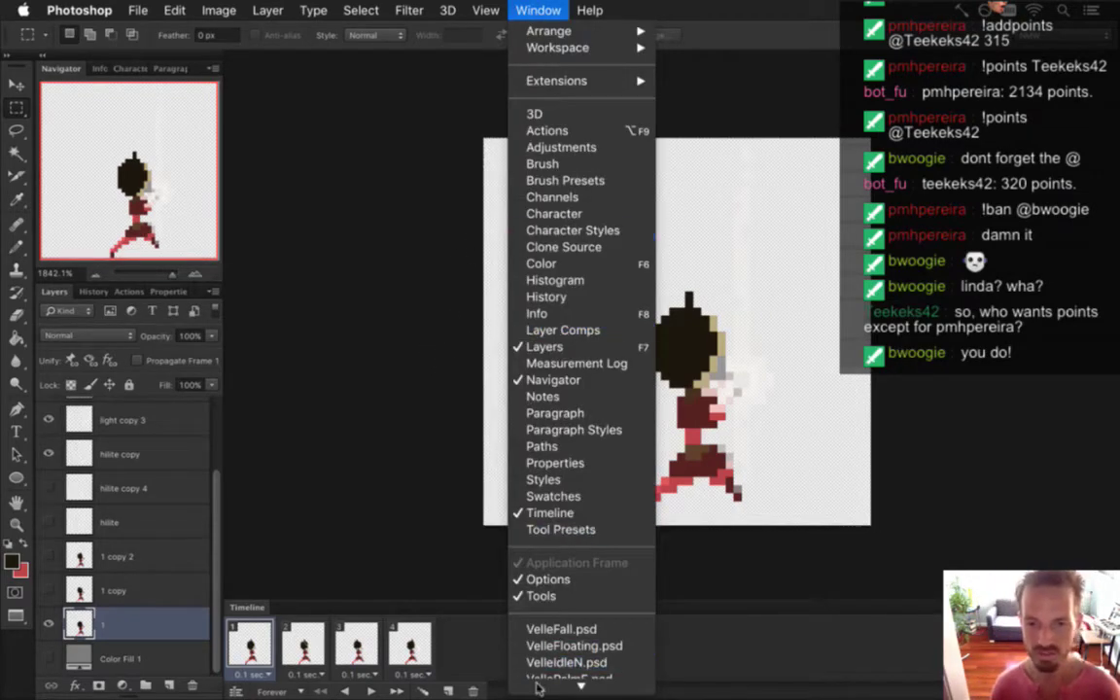
mouse_move(538, 689)
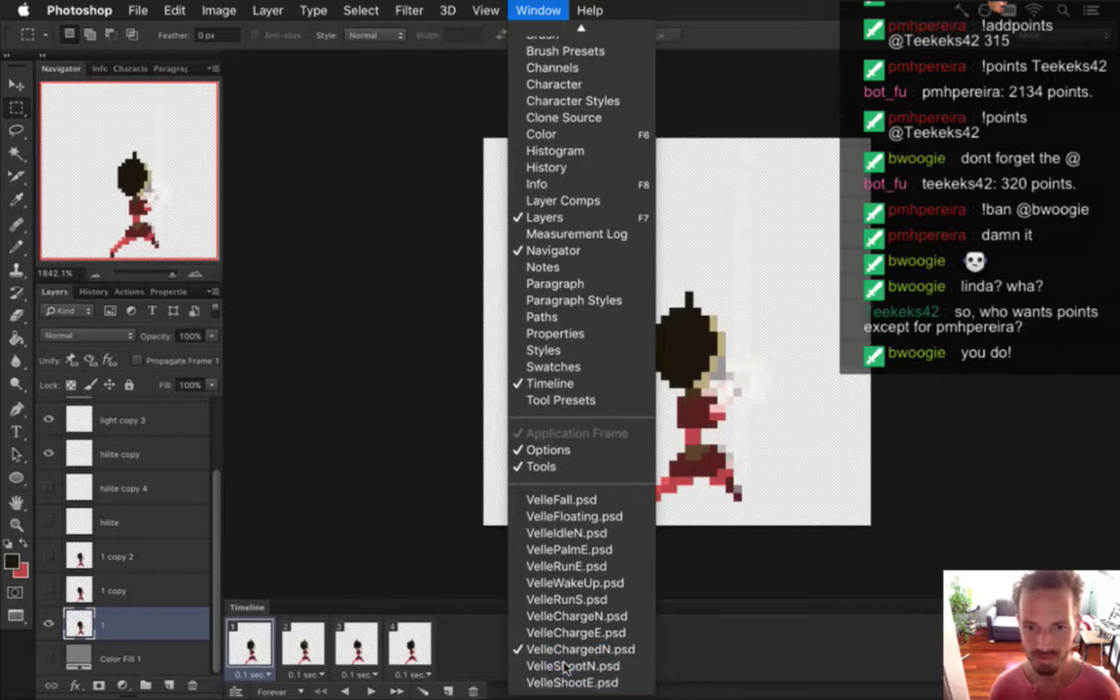
click(563, 667)
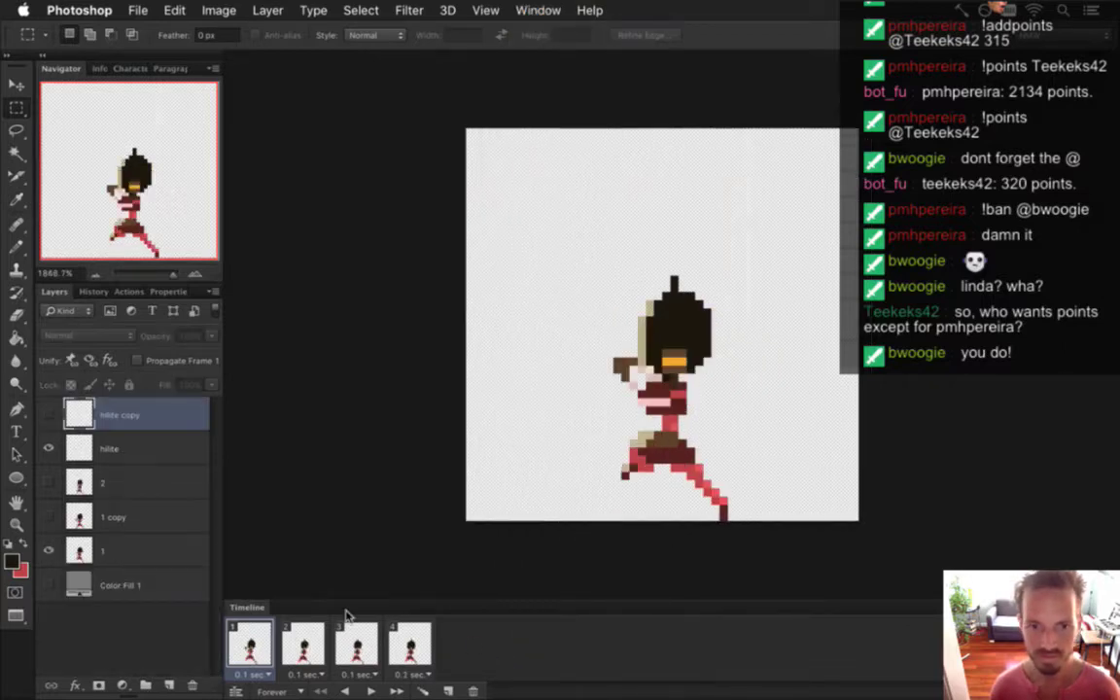
click(132, 551)
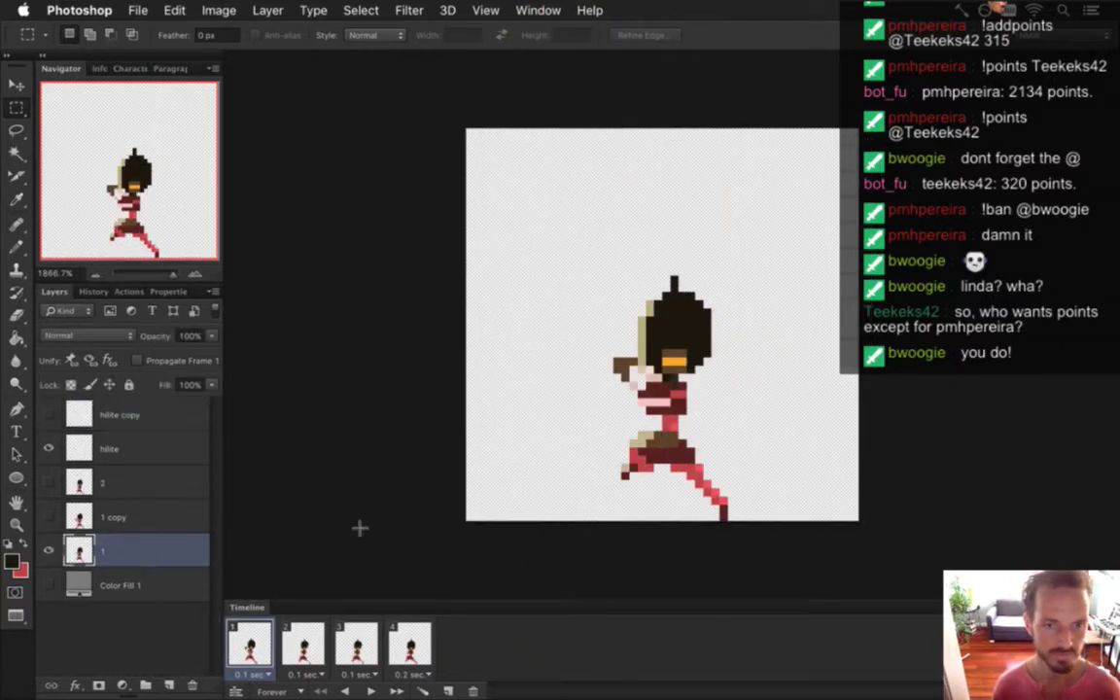
shift+click(406, 637)
click(65, 584)
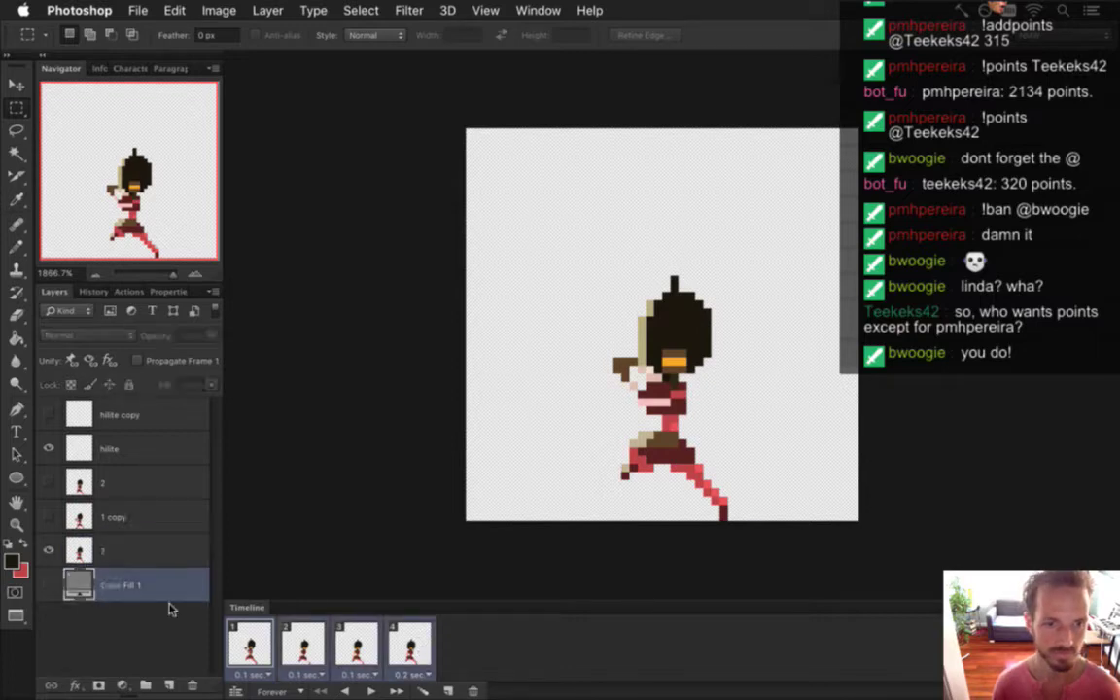
click(49, 583)
Paste the copied back-view sprite above layer 1 in frame 1 and nudge it right and down over the old sprite
click(260, 637)
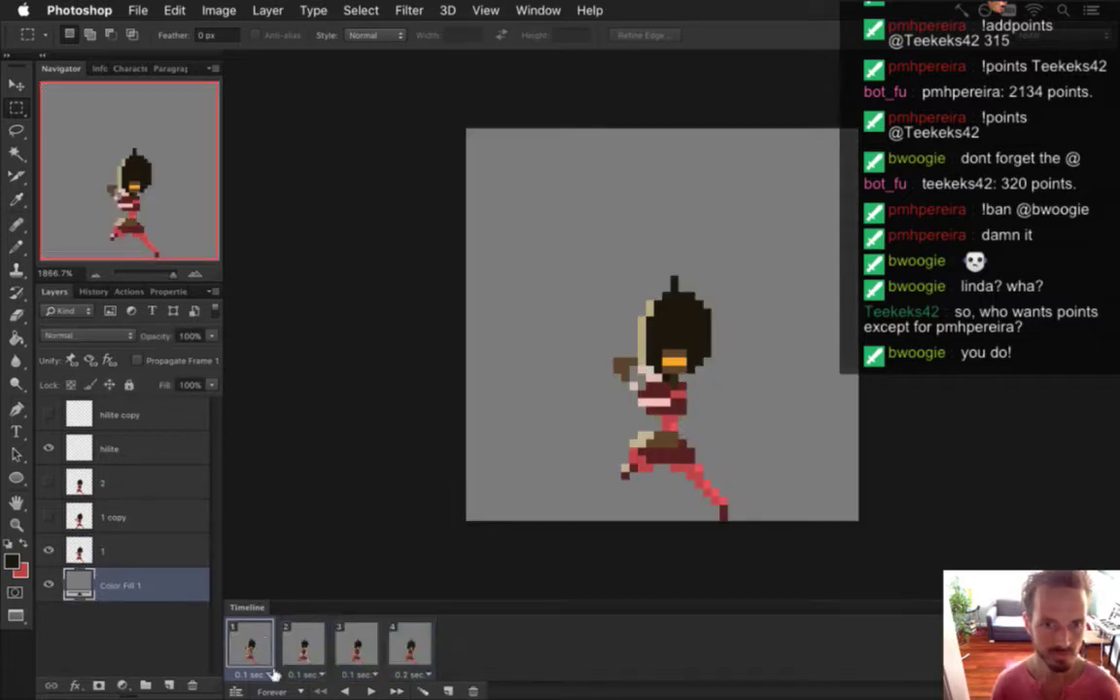
click(107, 548)
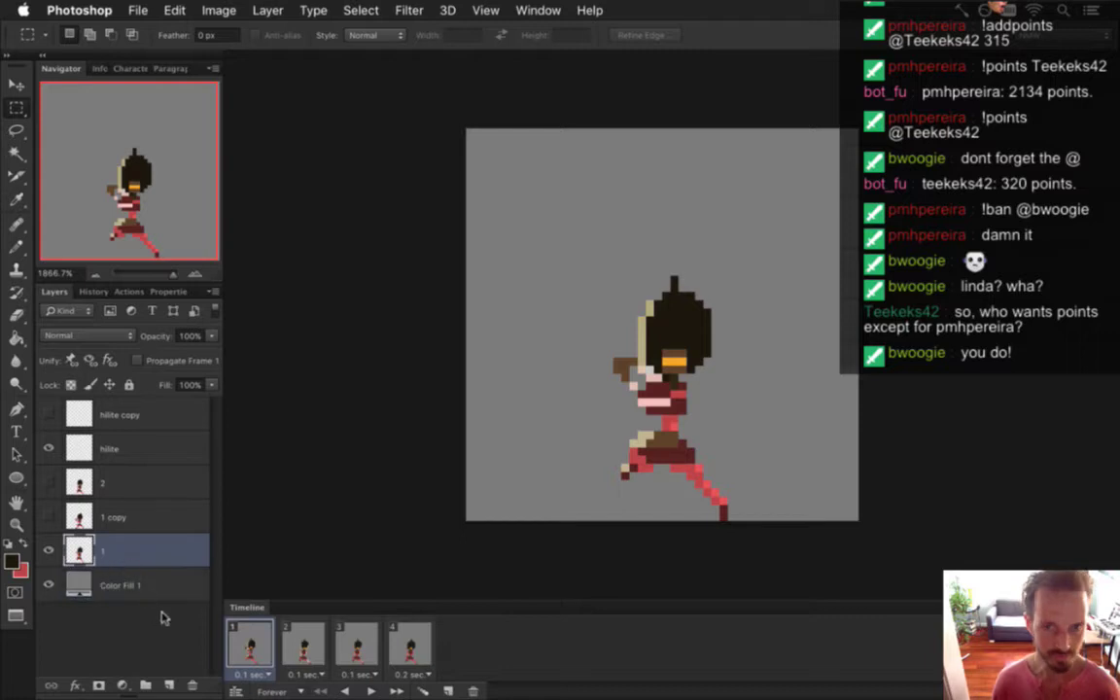
key(ctrl+v)
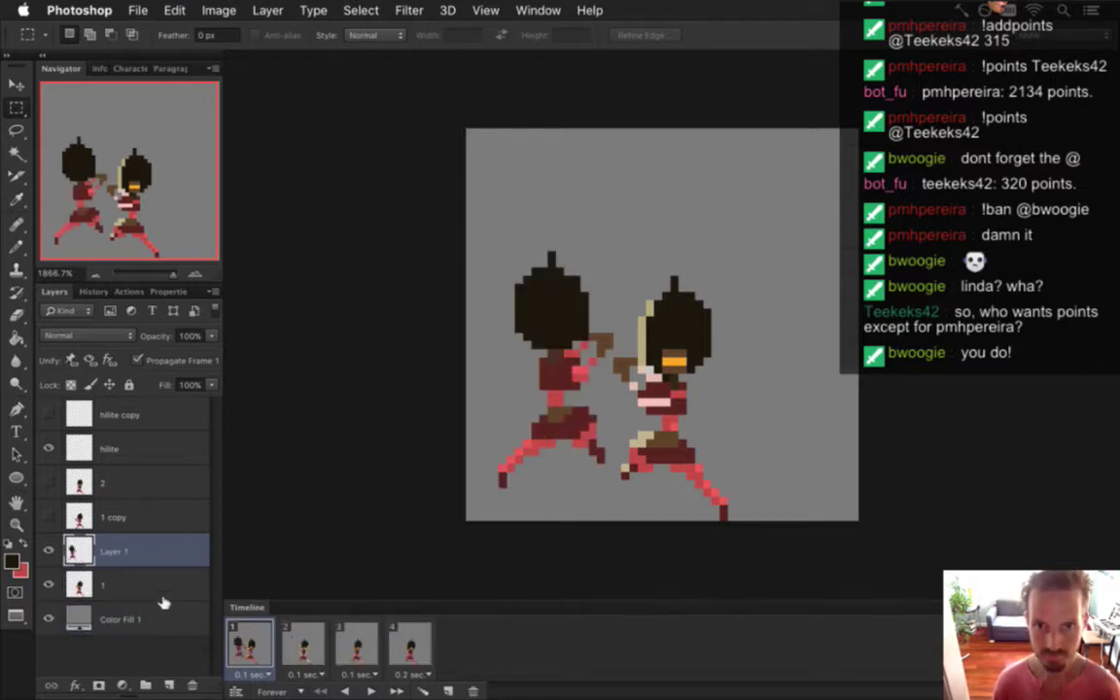
key(v)
key(Right)
key(Right)
key(Right)
key(Right)
key(Right)
key(Right)
key(Right)
key(Right)
key(Right)
key(Right)
key(Right)
key(Down)
key(Down)
key(Down)
key(Down)
key(Down)
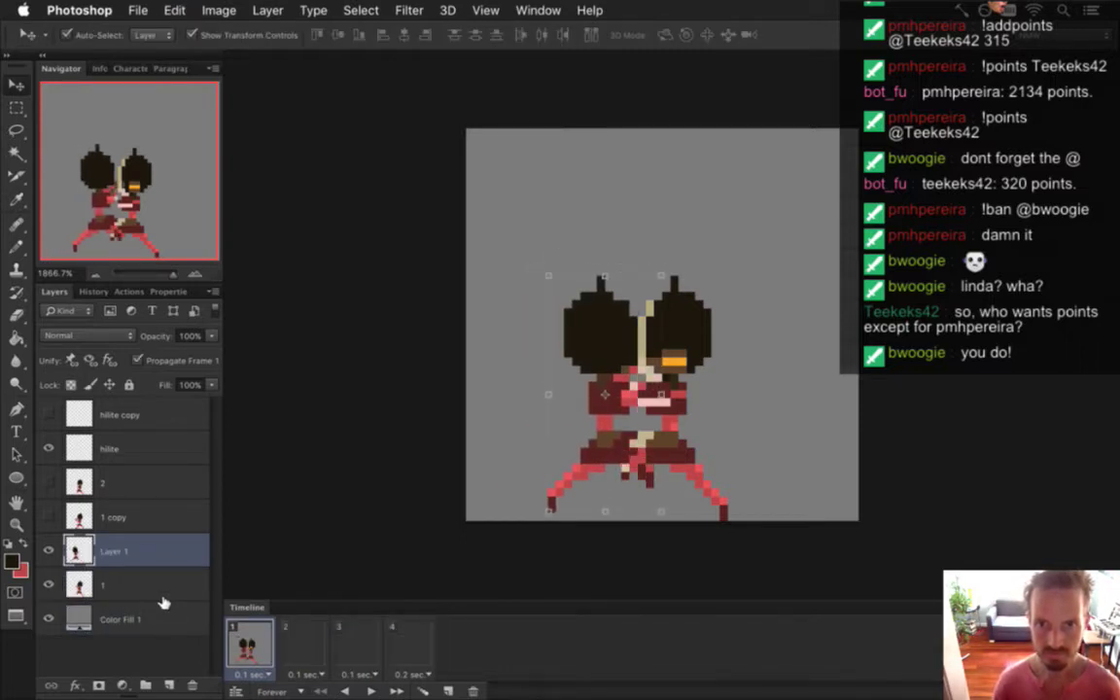
key(Right)
key(Right)
key(Right)
key(Right)
key(Right)
key(space)
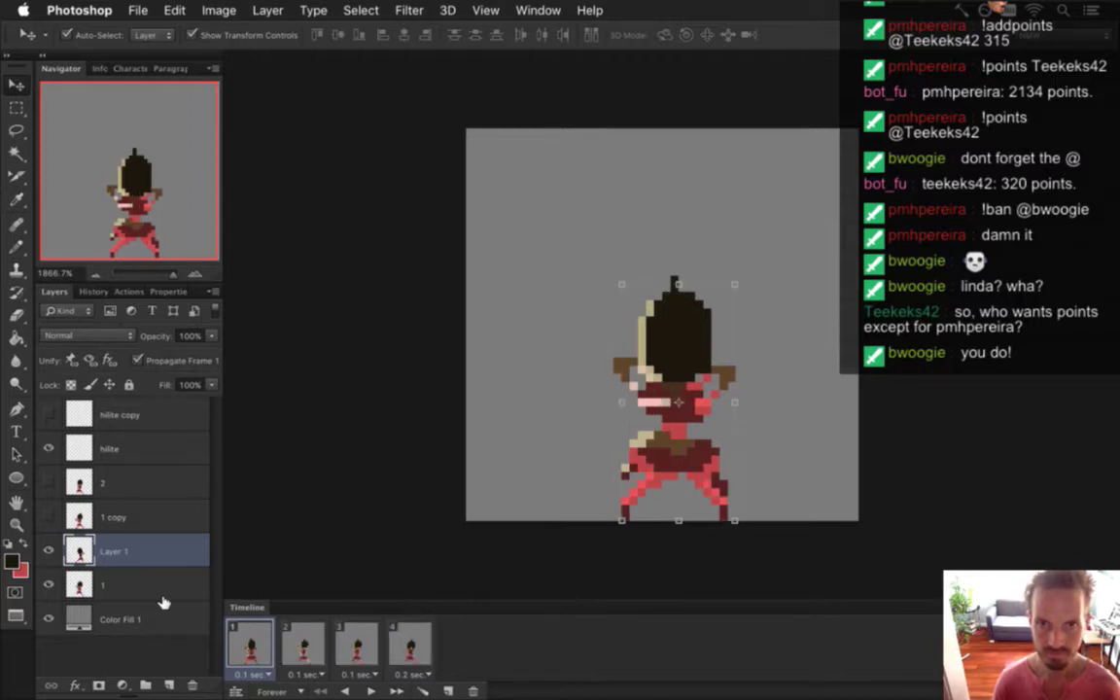
Delete the old front-facing sprite layer 1
key(m)
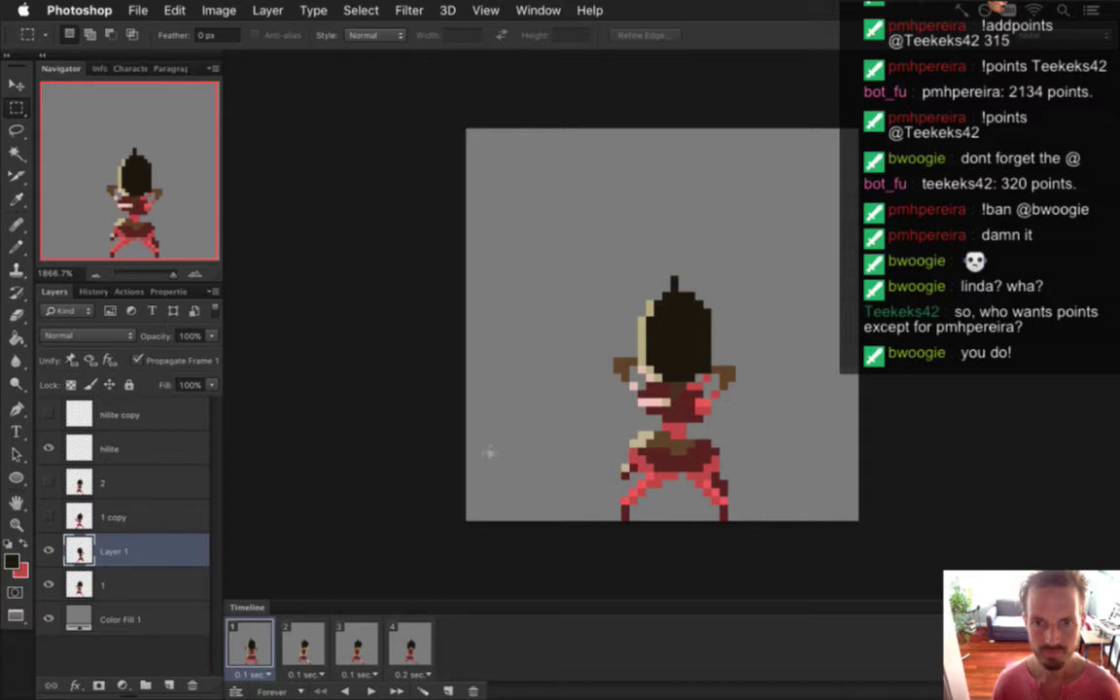
drag(111, 581, 197, 682)
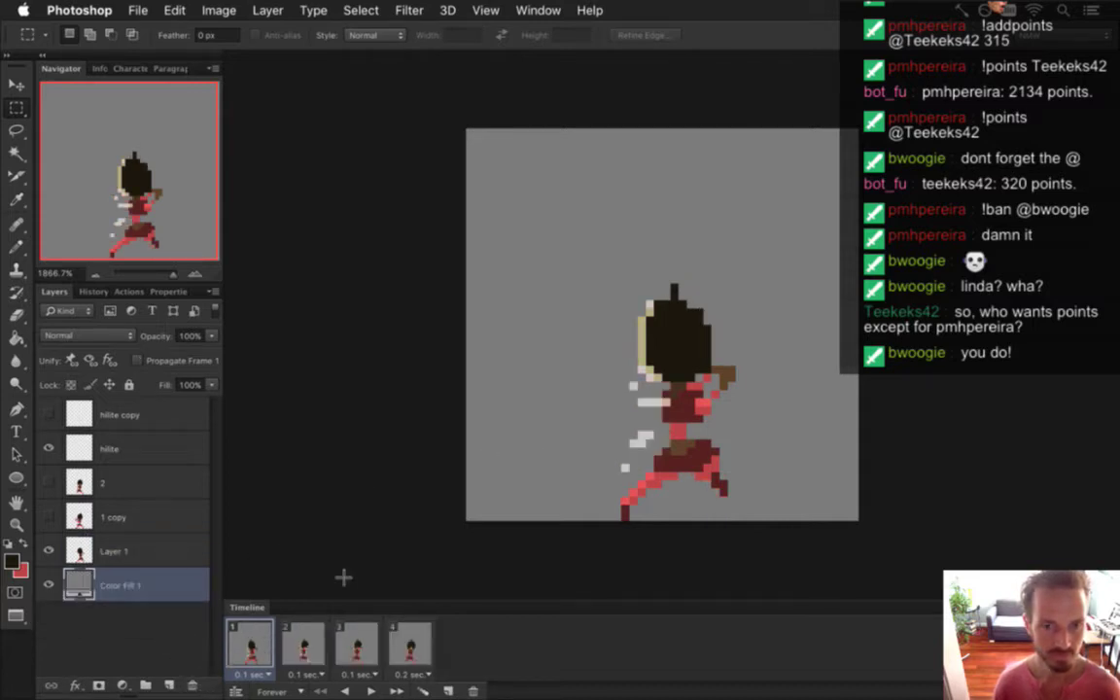
Step back and forth through the four shoot frames to compare their poses and highlights
click(303, 647)
click(357, 647)
click(404, 647)
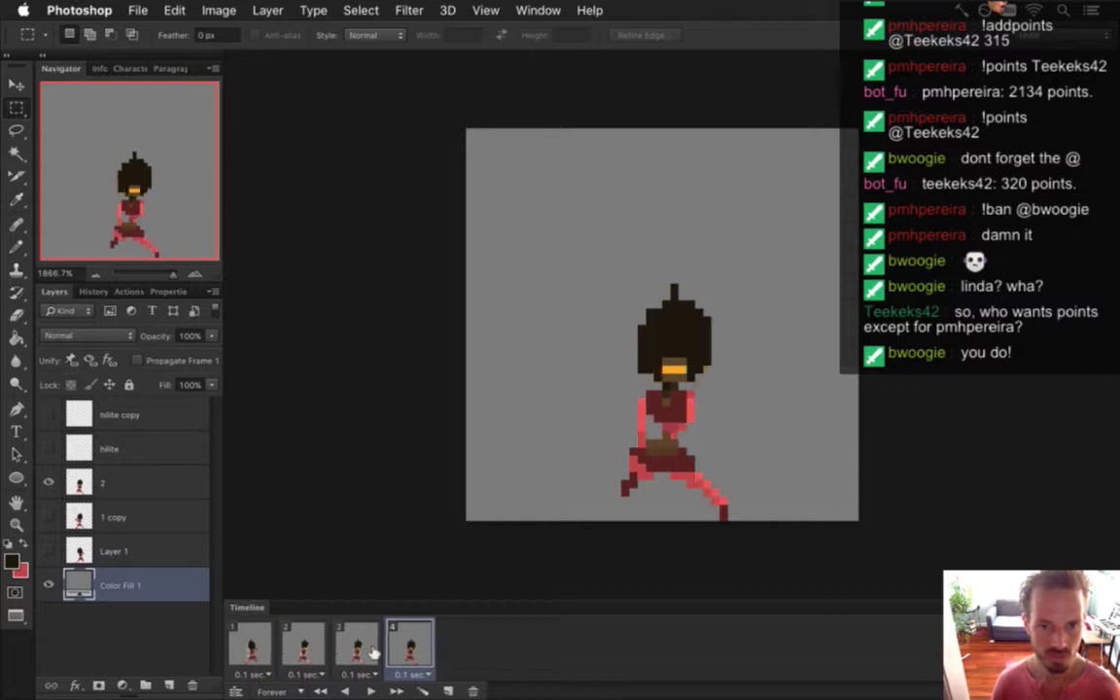
click(366, 650)
click(306, 645)
click(257, 647)
click(305, 646)
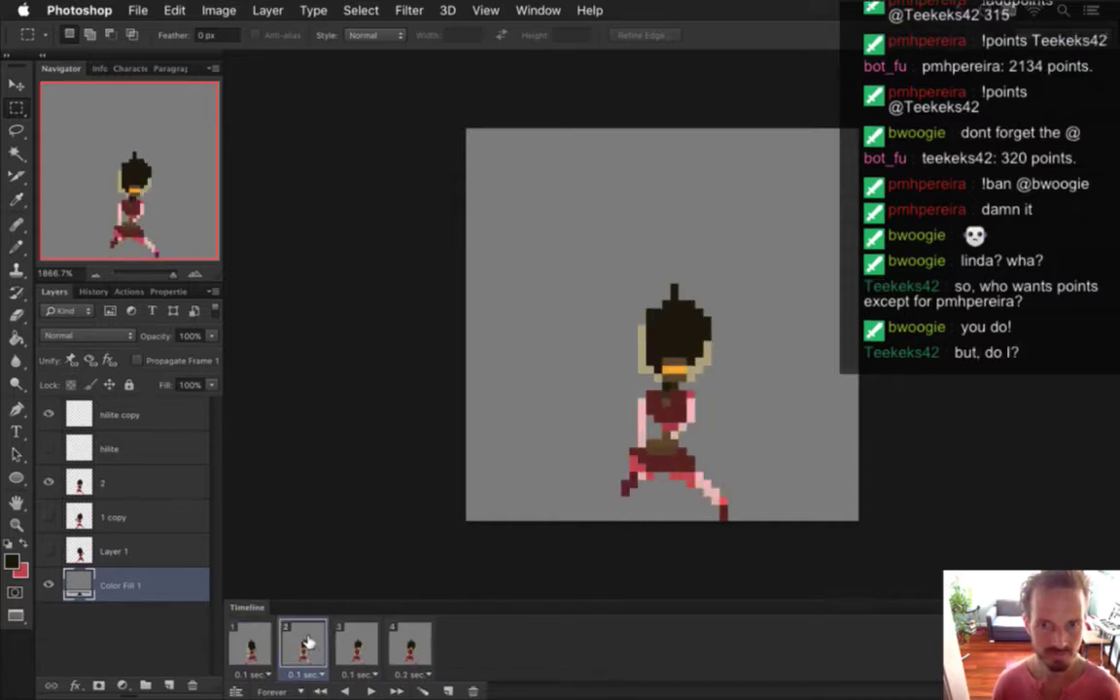
click(357, 647)
click(409, 647)
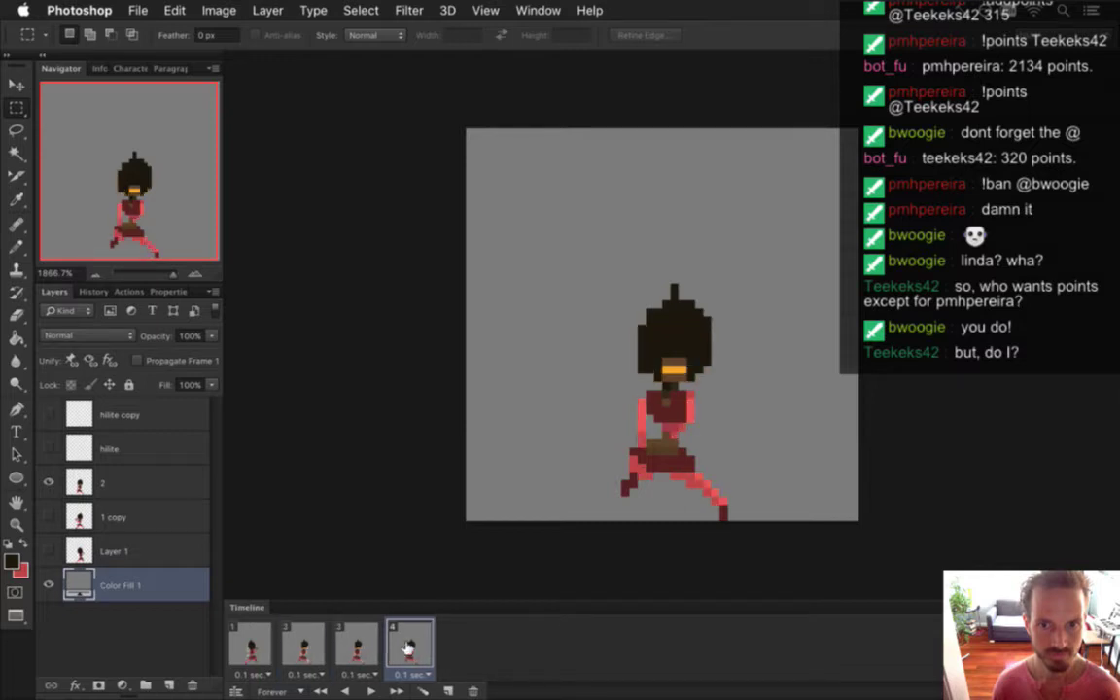
click(368, 647)
click(304, 647)
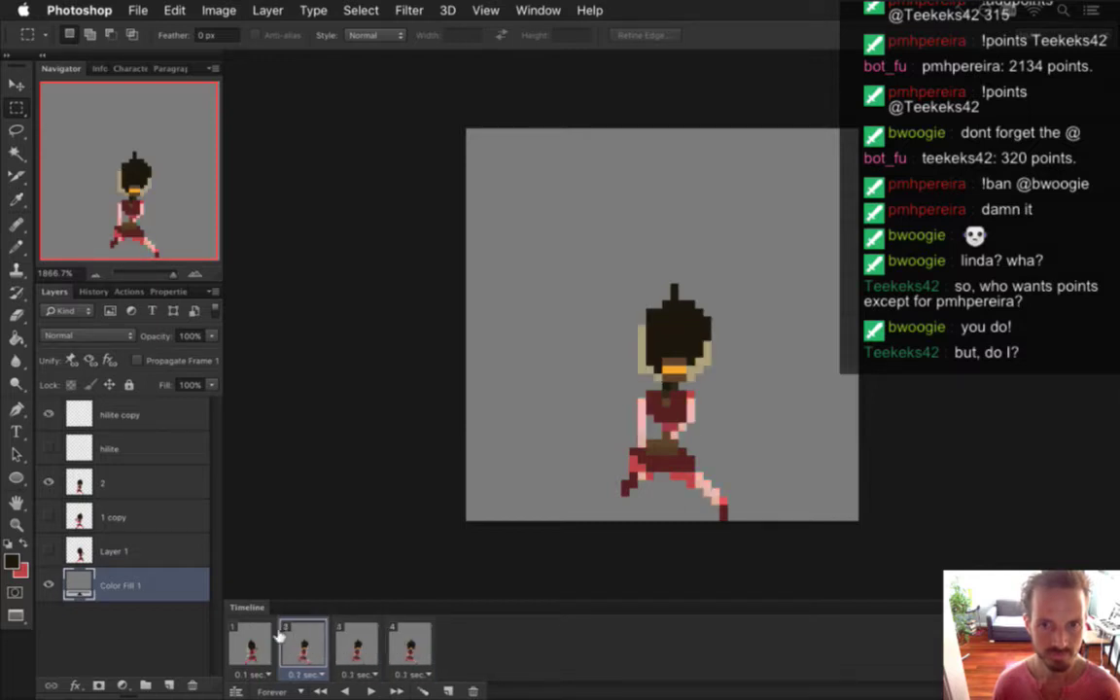
click(253, 640)
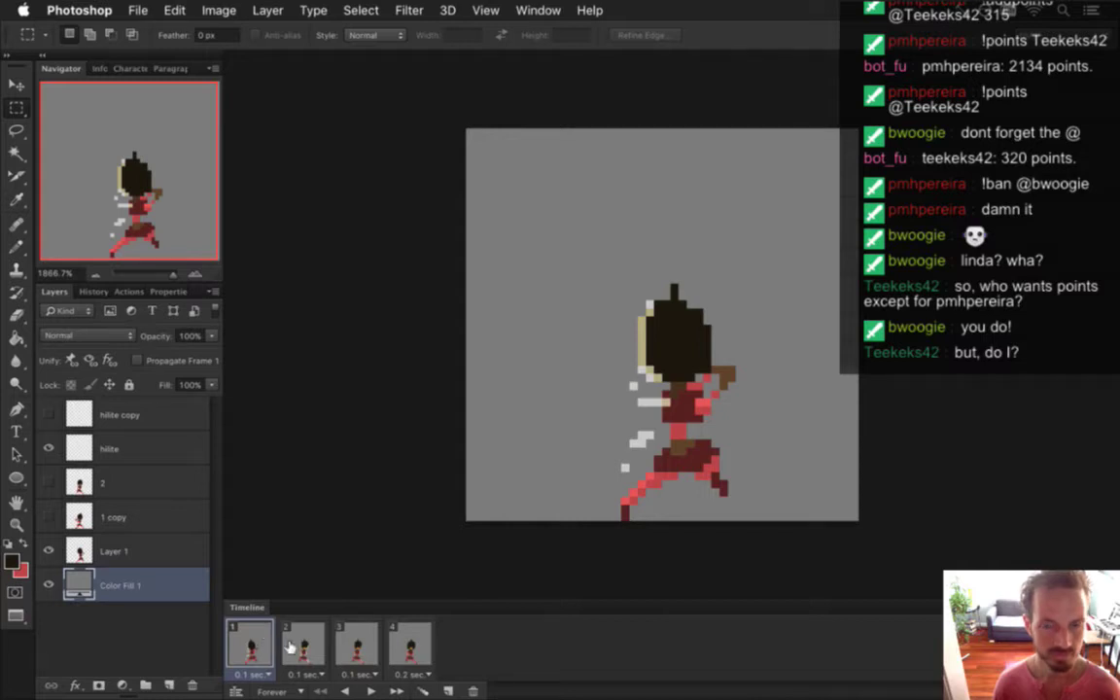
Set the hilite layer to 100% opacity and Normal blending in frame 1
click(119, 450)
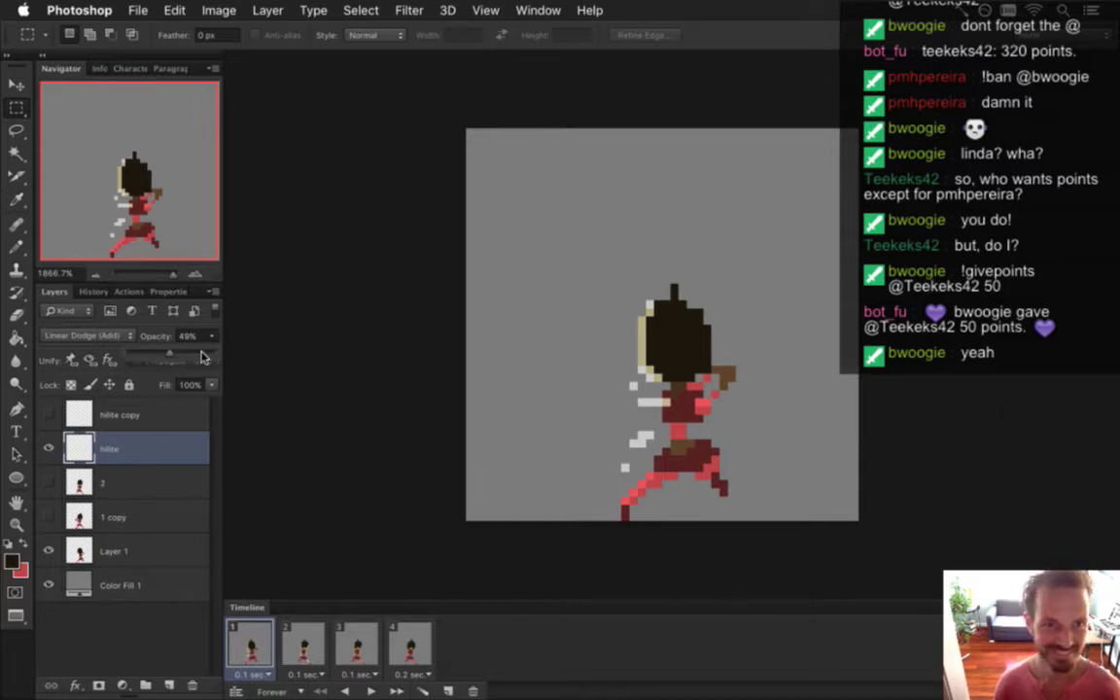
key(0)
click(88, 335)
click(61, 199)
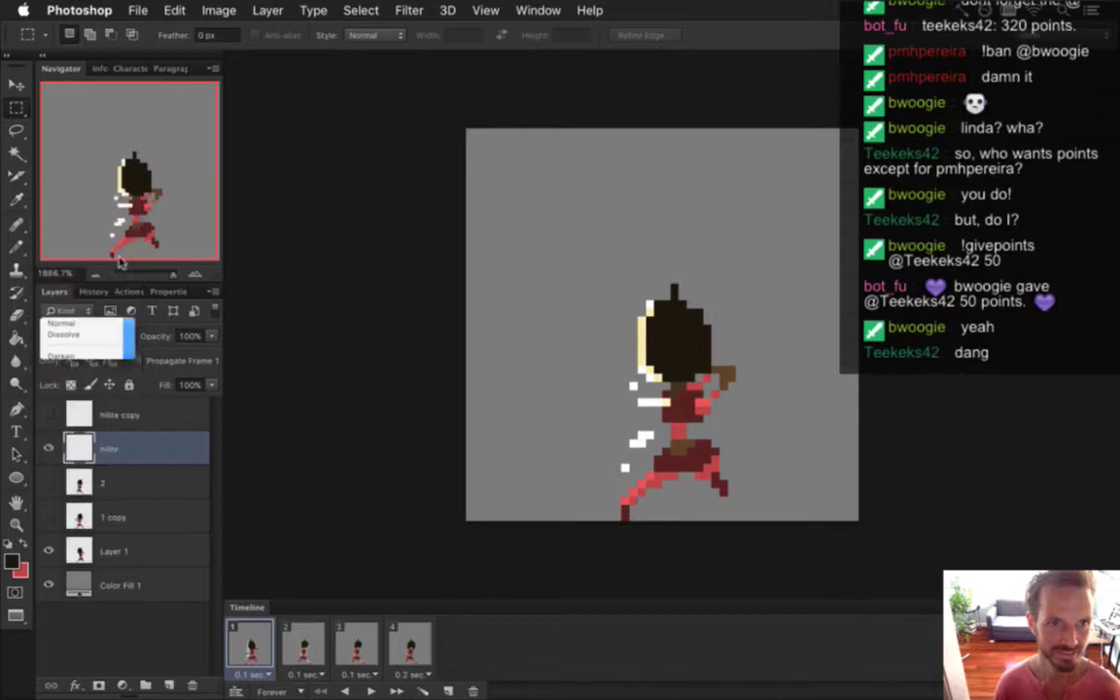
Sample the peach highlight colour, erase the highlight on the hair's left edge and repaint it along the right edge
key(i)
click(642, 387)
key(e)
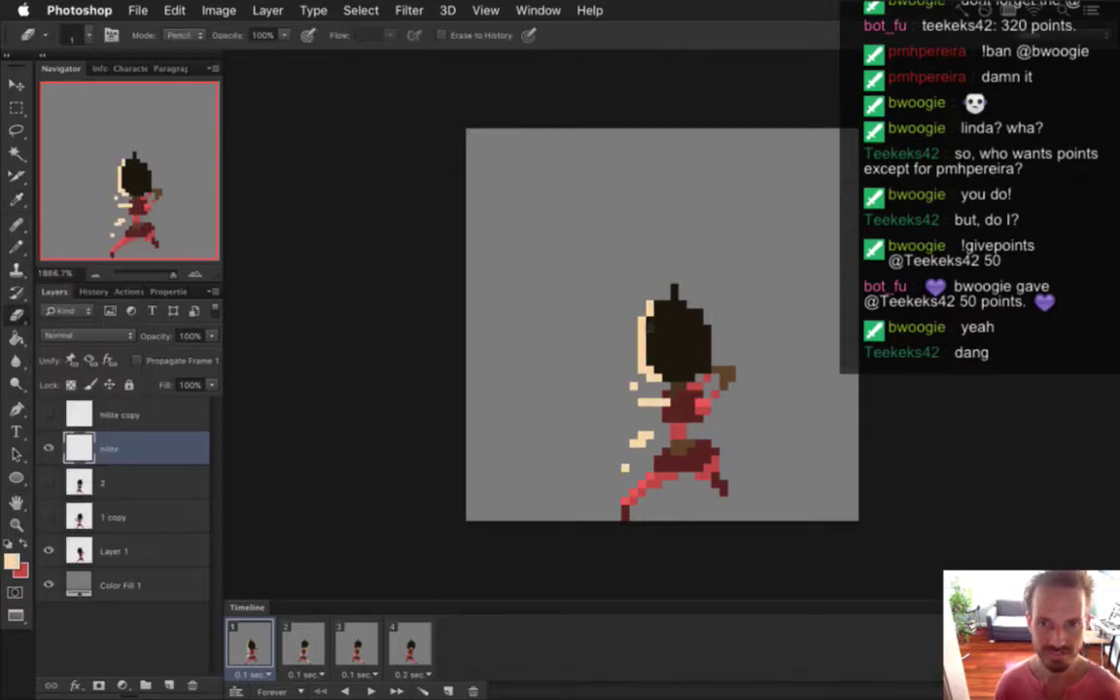
drag(650, 305, 641, 361)
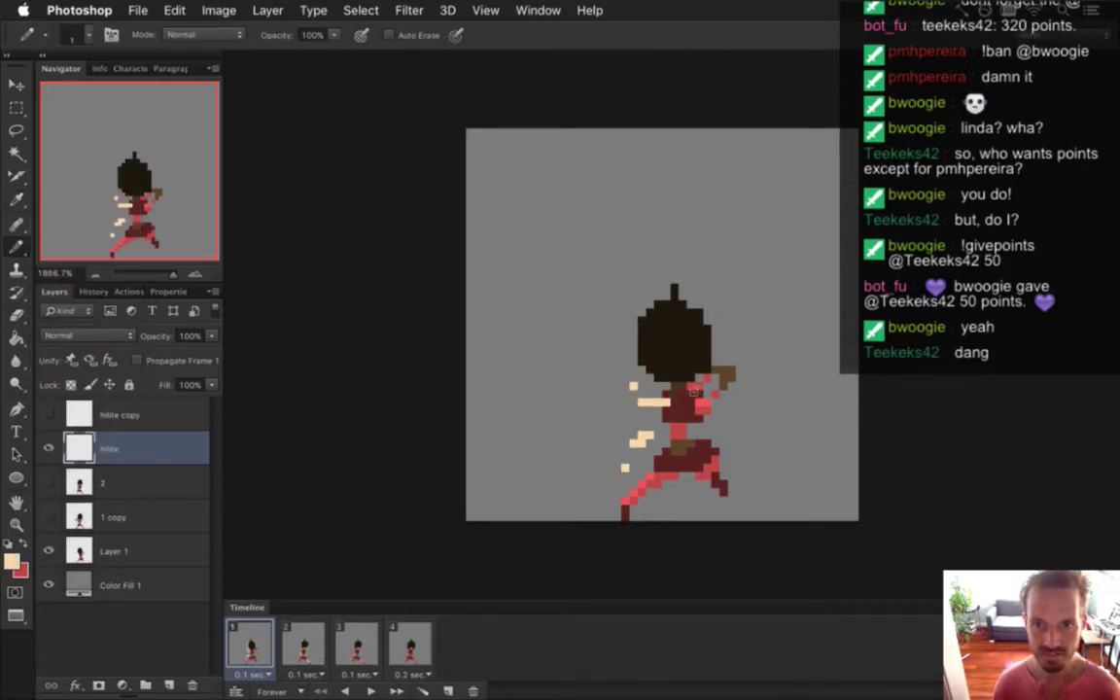
key(b)
drag(708, 337, 708, 328)
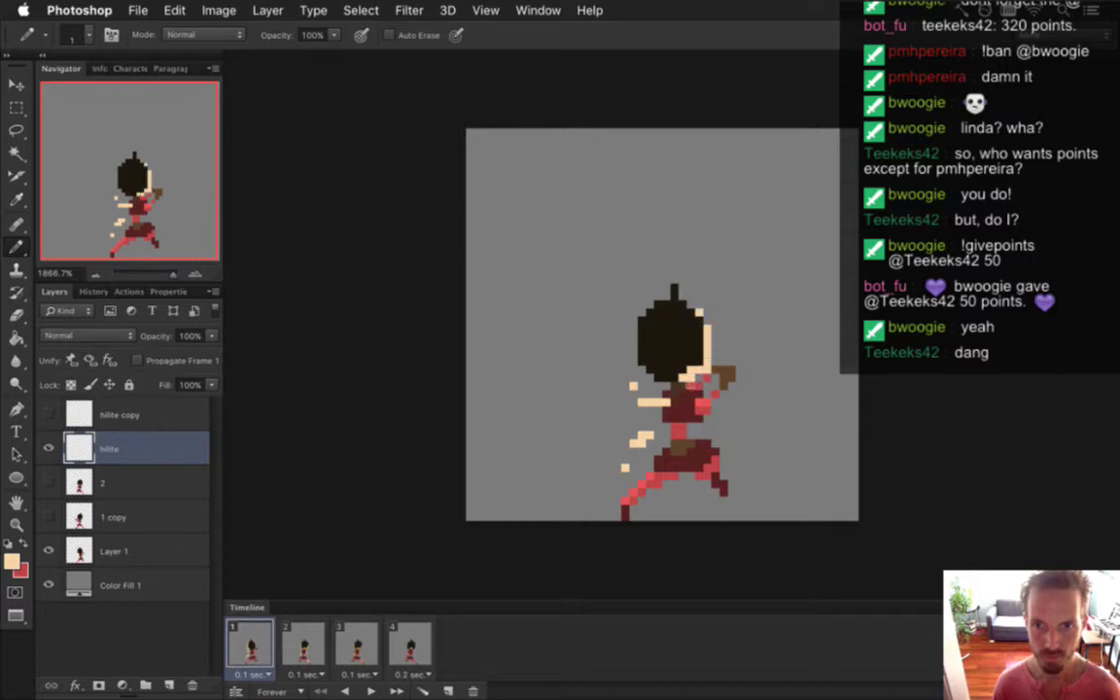
Erase the leftover highlight pixels left of the body and paint peach highlights on the right arm and hip
key(e)
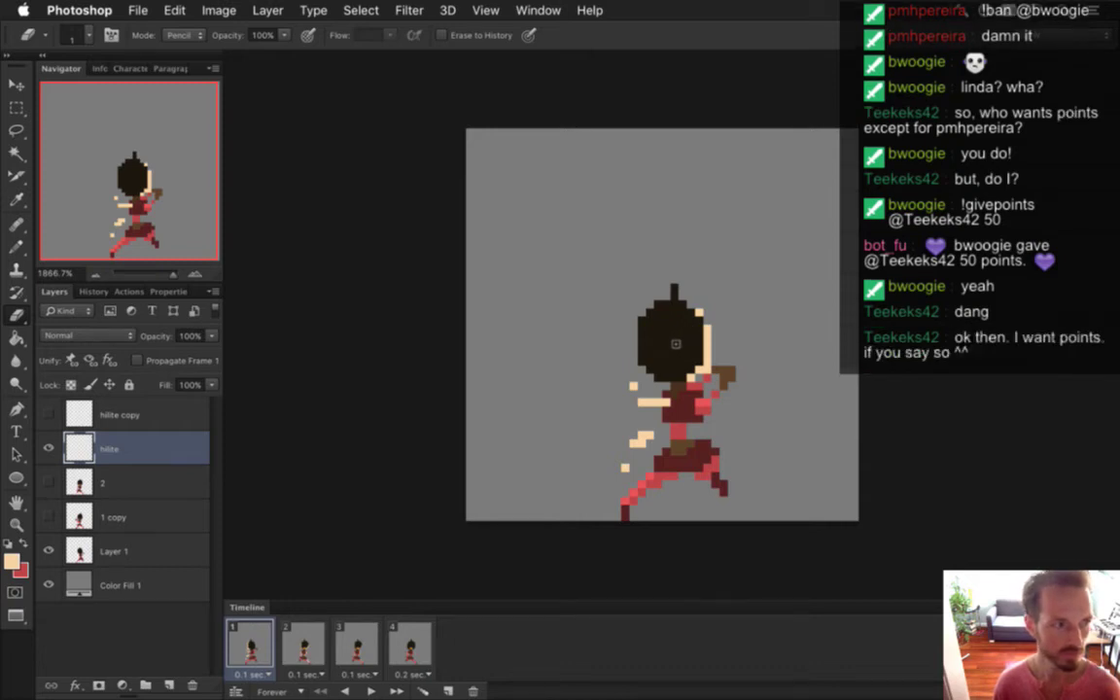
mouse_move(666, 402)
mouse_down()
mouse_move(635, 416)
mouse_move(630, 400)
mouse_move(649, 436)
mouse_up()
click(634, 386)
key(b)
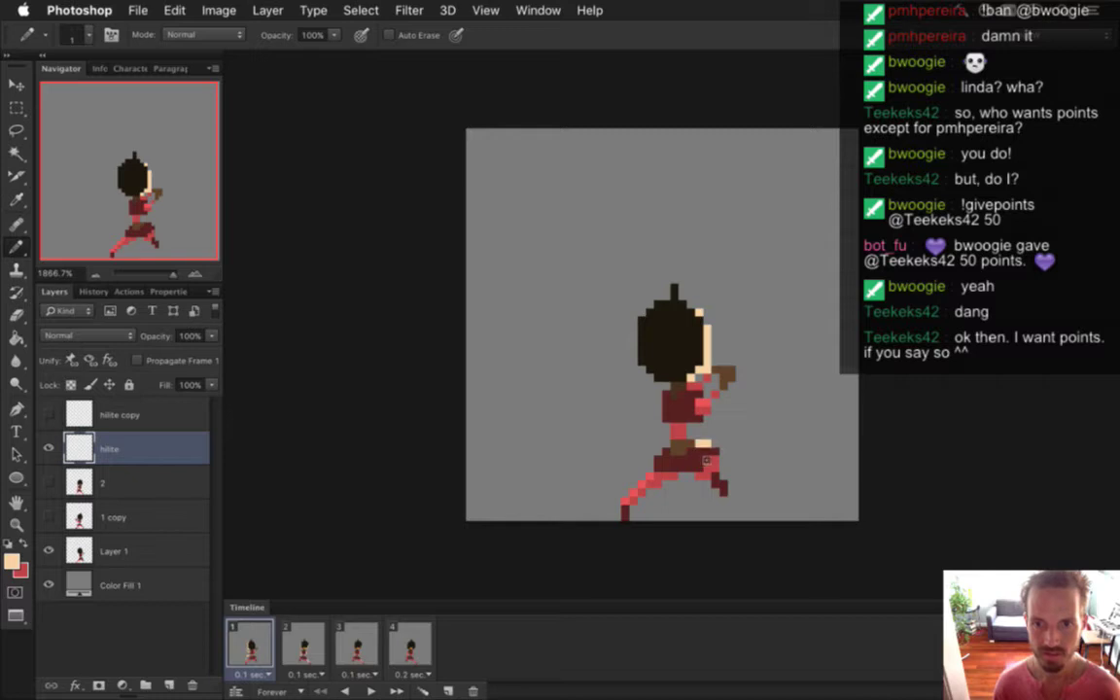
drag(715, 451, 715, 460)
drag(699, 402, 708, 401)
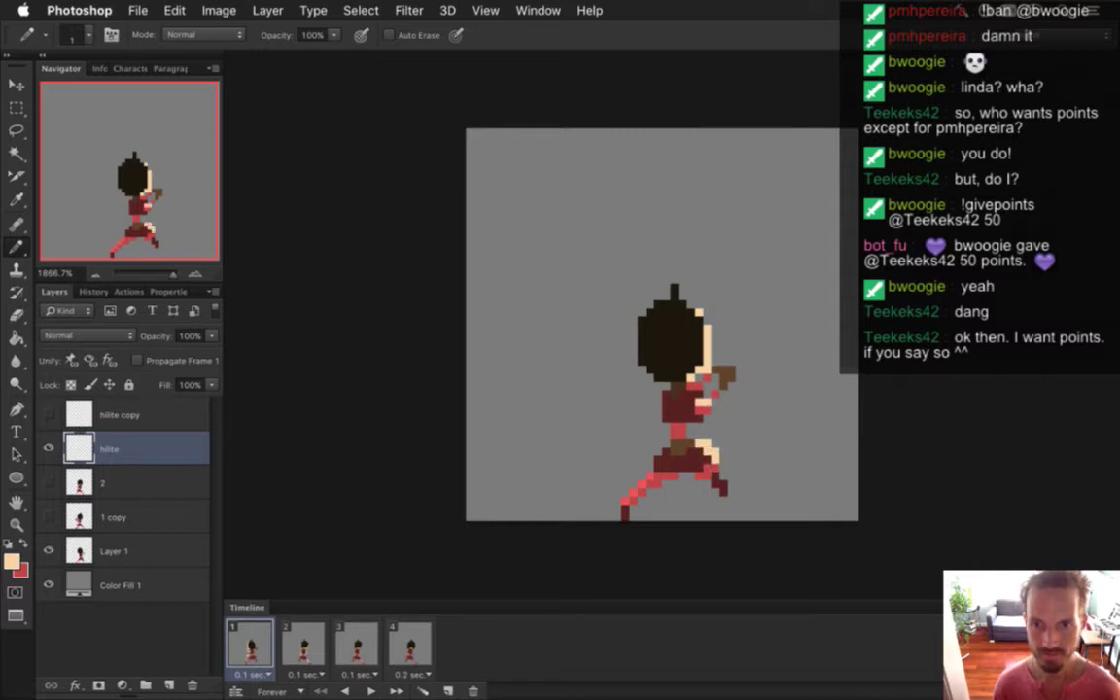
click(715, 392)
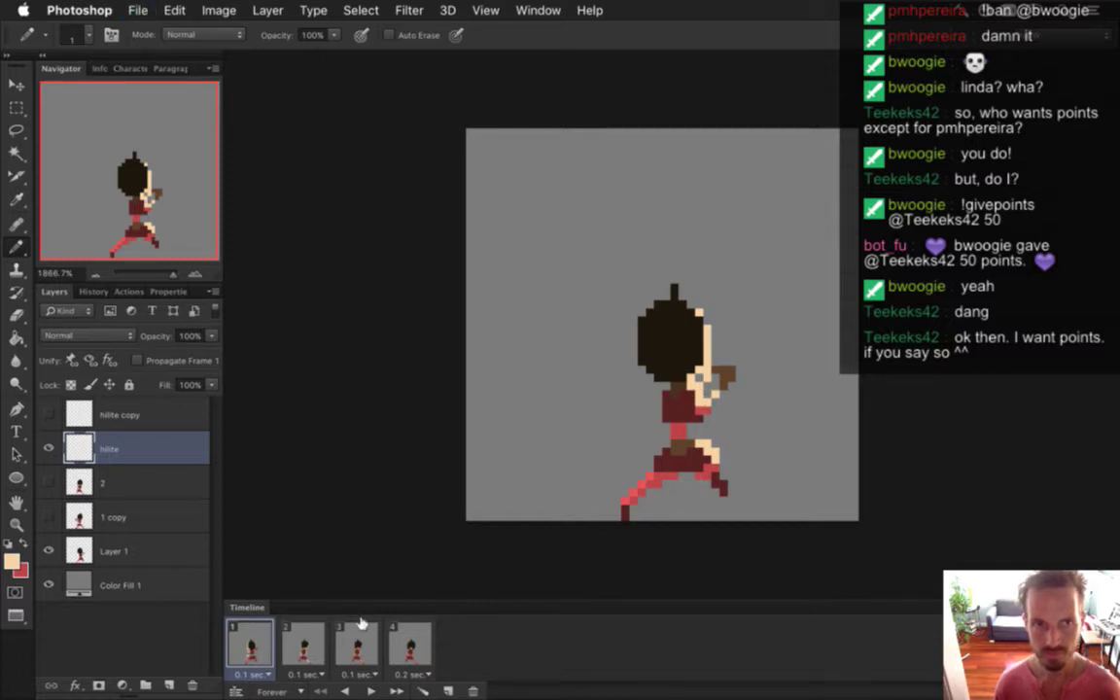
Set the hilite layer in frame 1 to 55% opacity and Linear Dodge (Add) blending
click(212, 336)
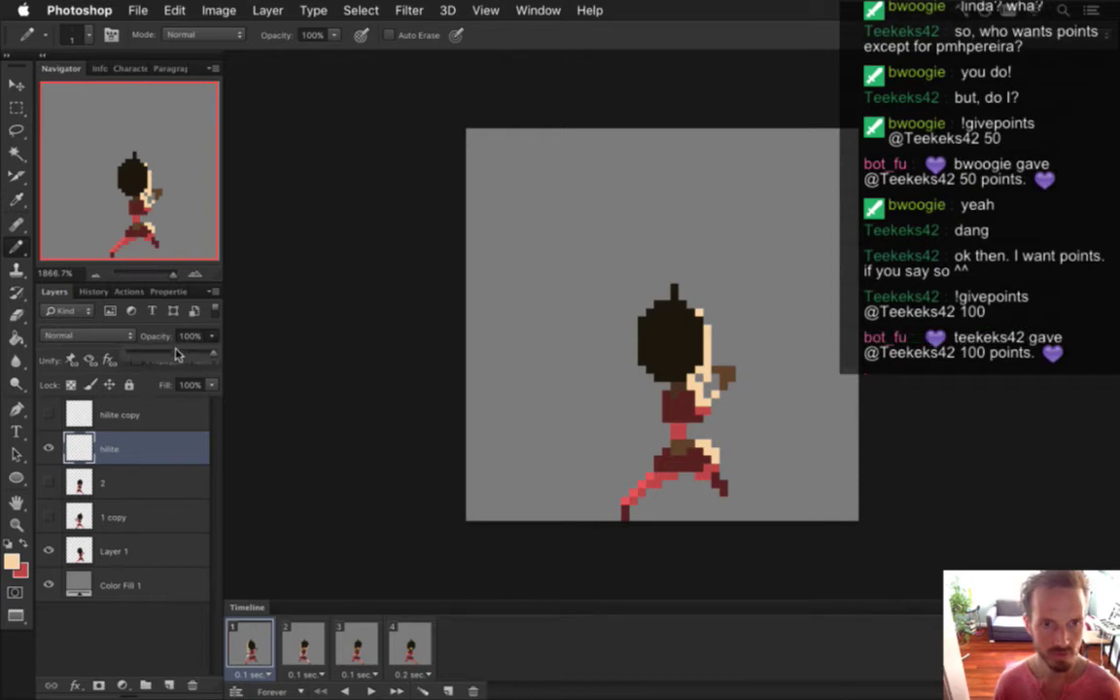
click(178, 357)
click(92, 336)
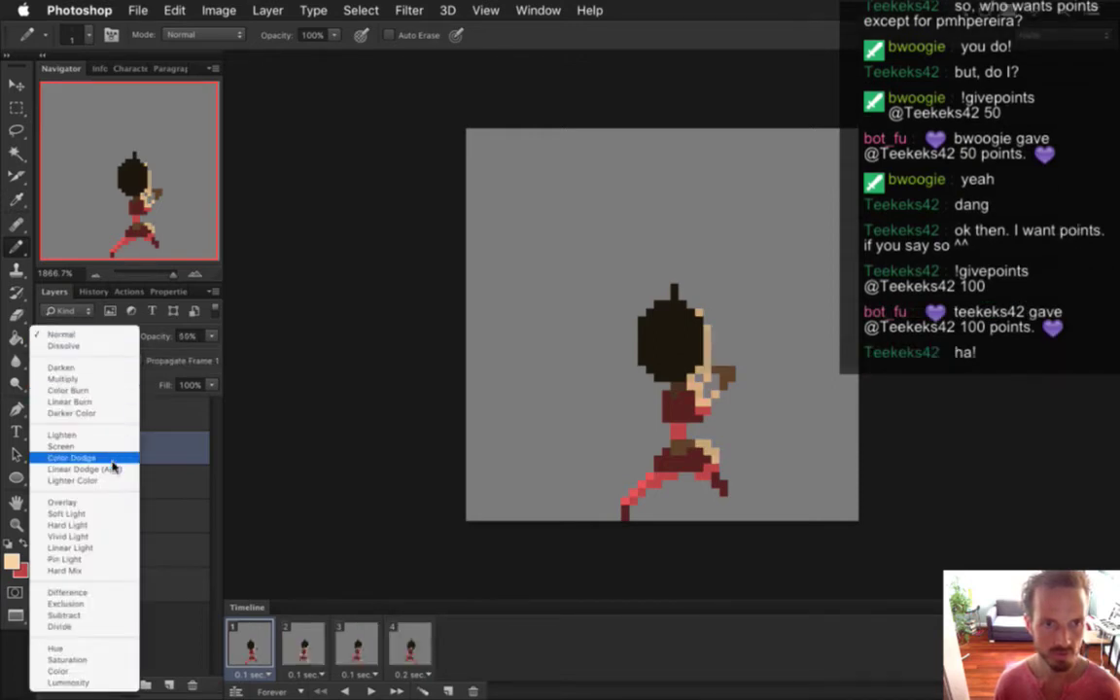
click(83, 391)
Switch to the south-facing shoot sprite document and check the highlight layers' blending and opacity in frames 1, 2 and 3
click(538, 9)
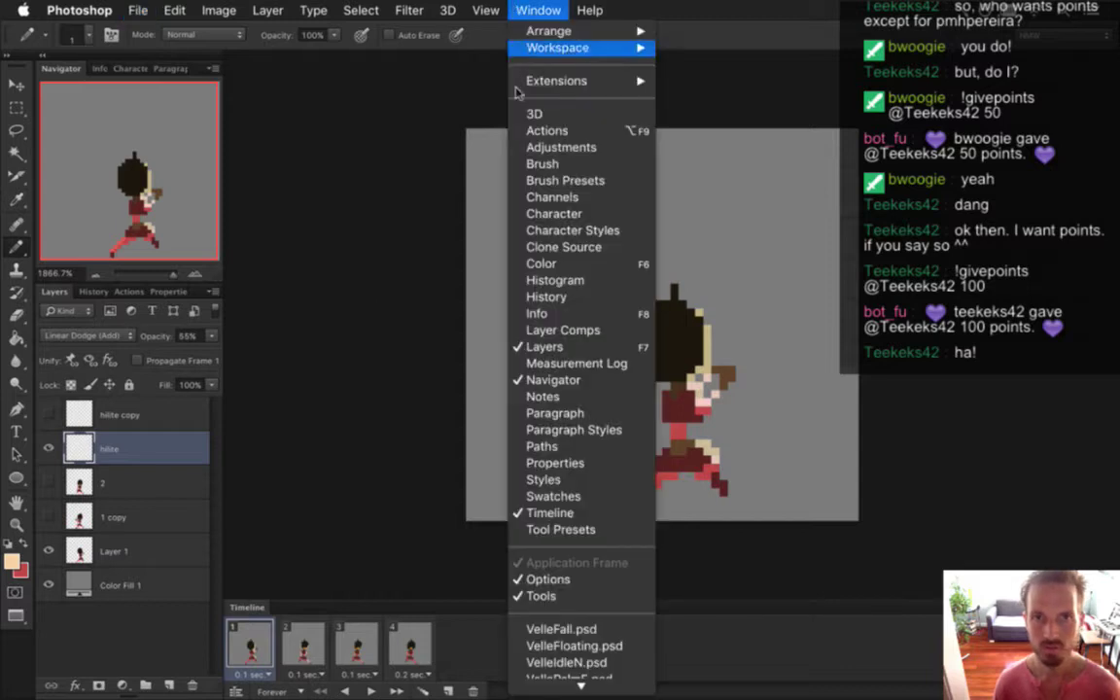
click(572, 682)
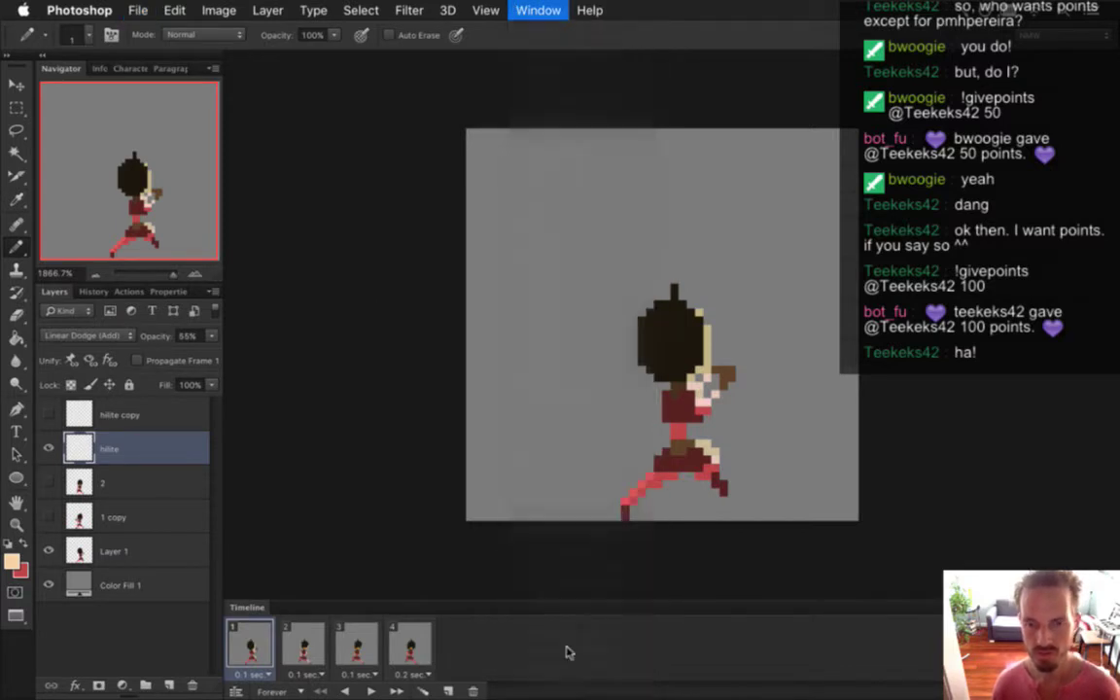
click(250, 644)
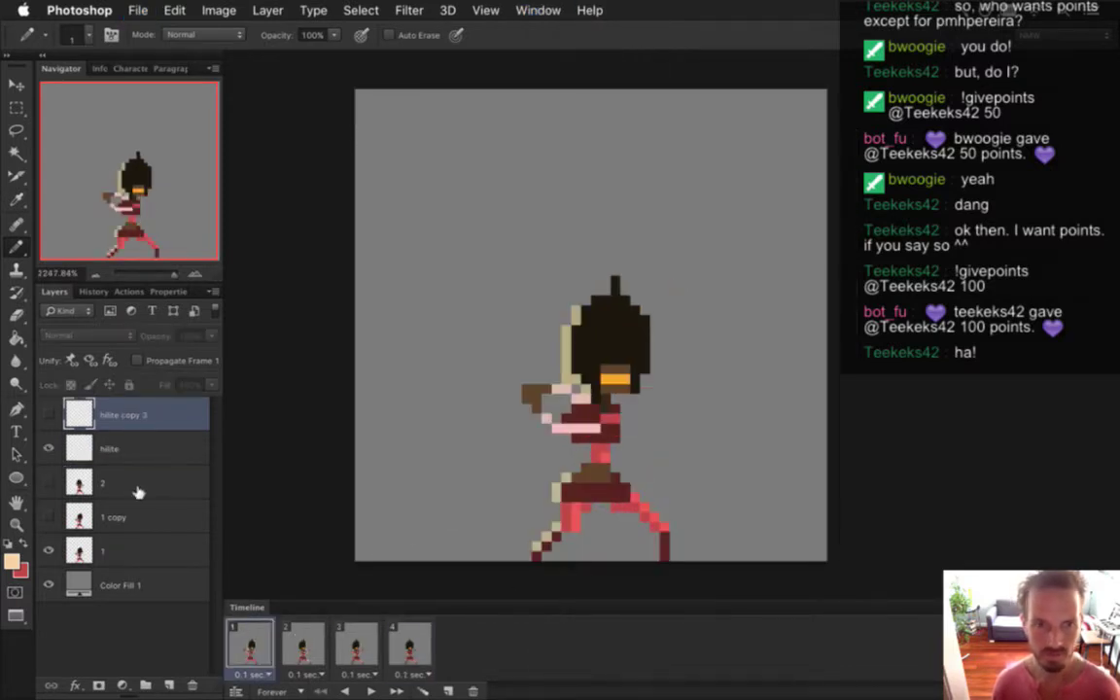
click(161, 448)
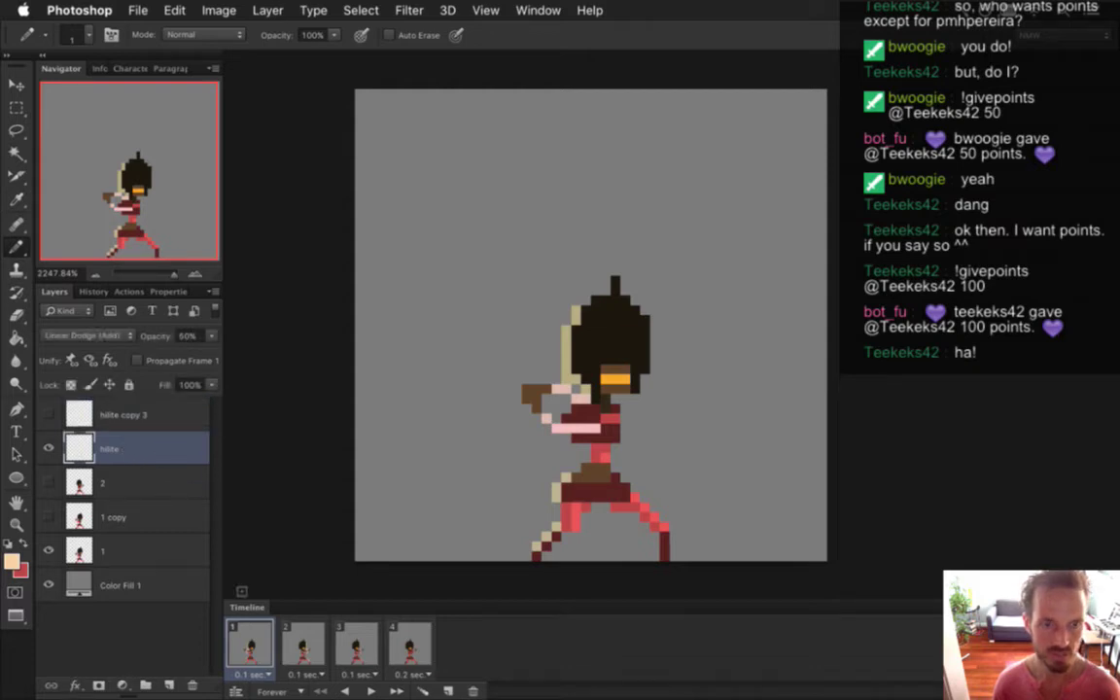
click(293, 632)
click(146, 418)
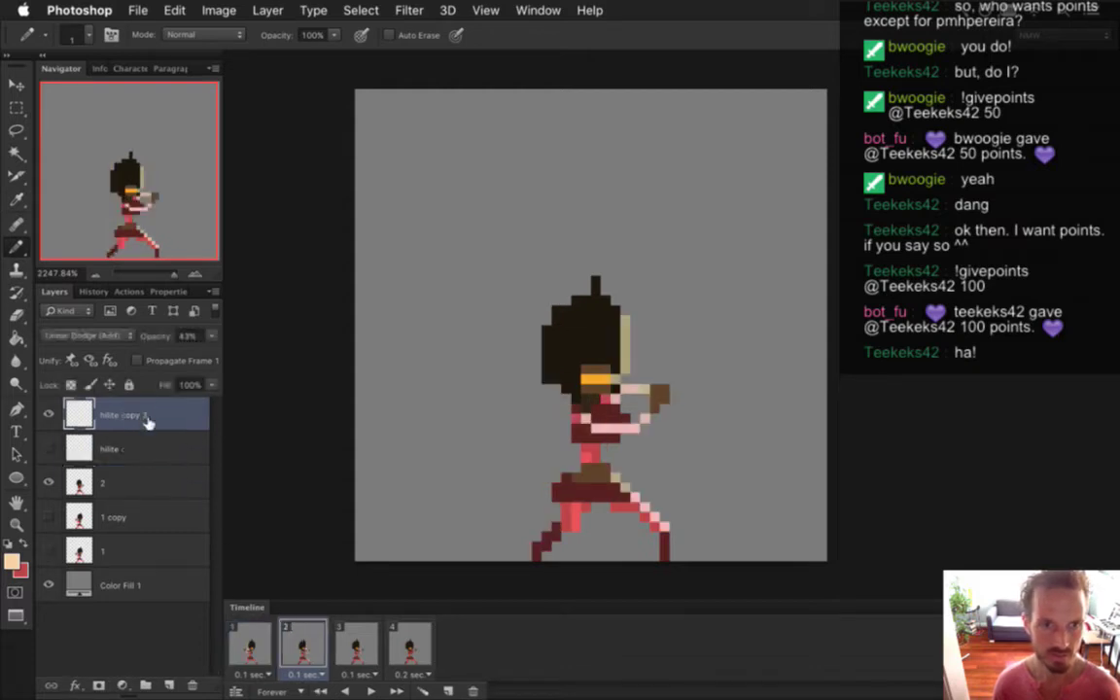
click(350, 640)
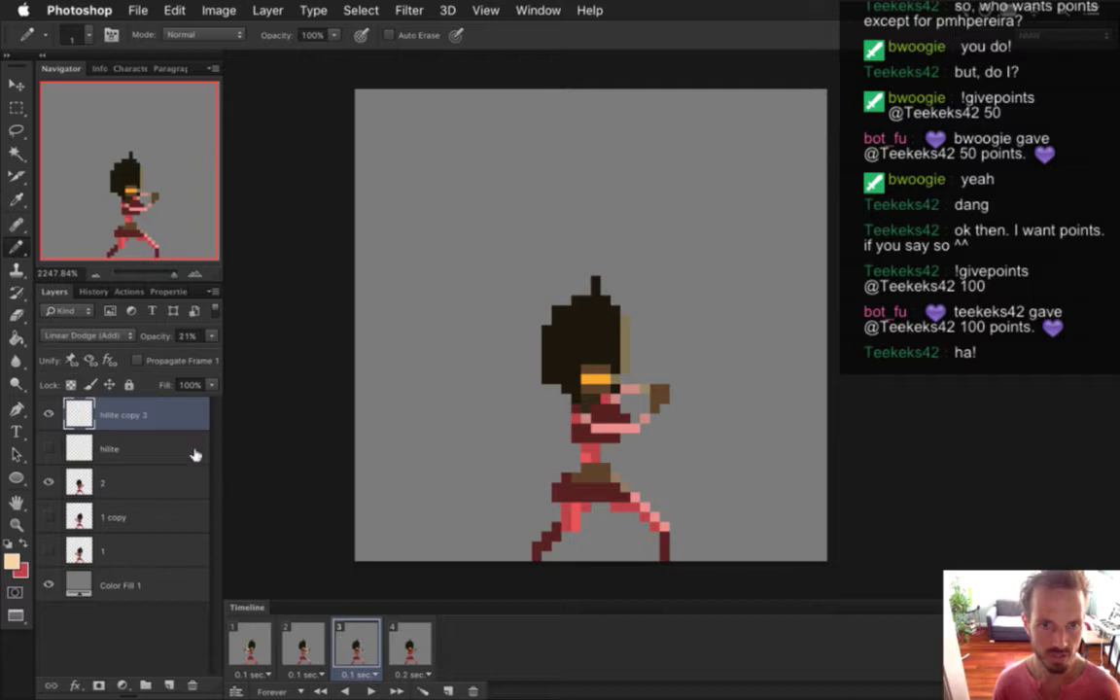
click(538, 10)
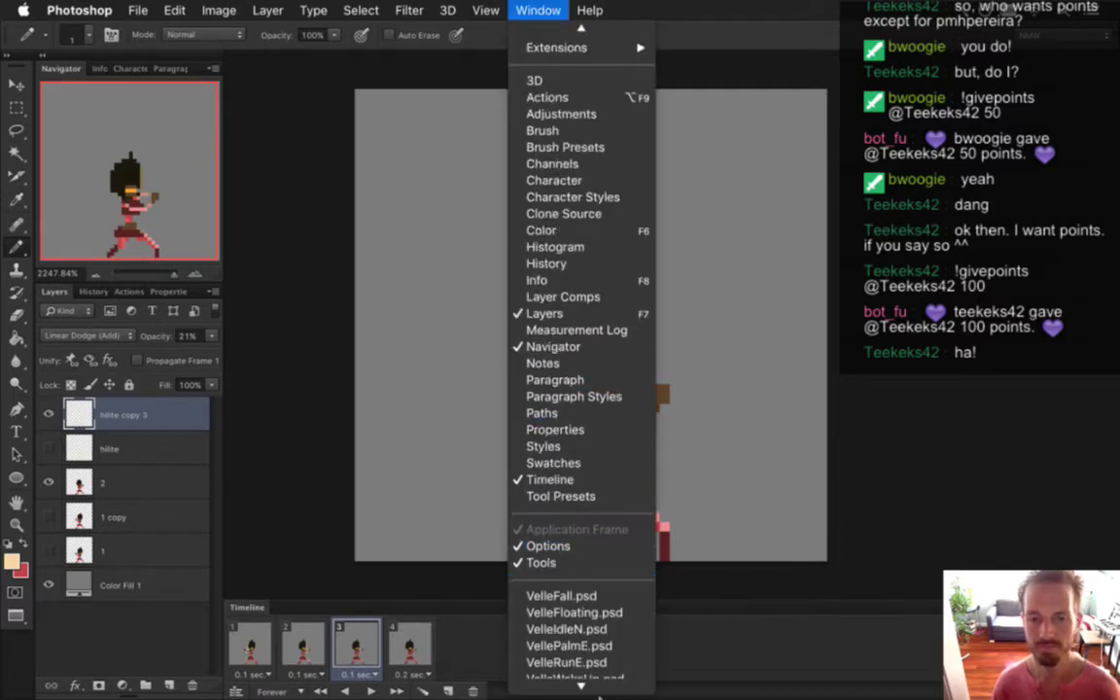
Switch to the other open four-frame character sprite document and set the hilite layer's opacity to 50%
click(603, 667)
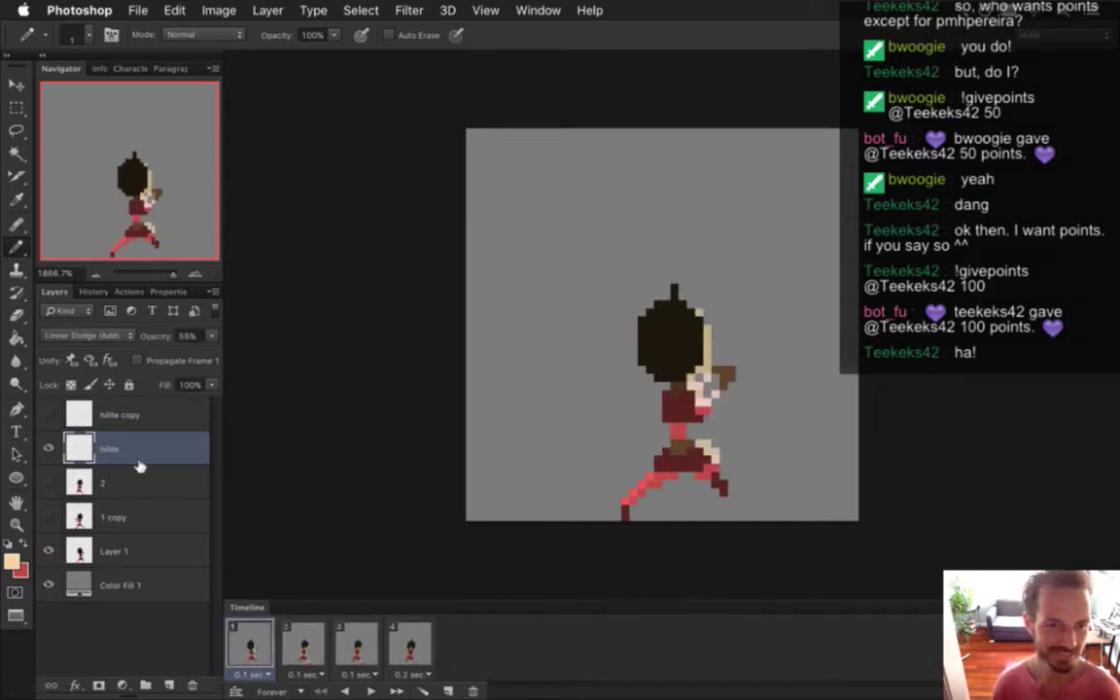
click(210, 335)
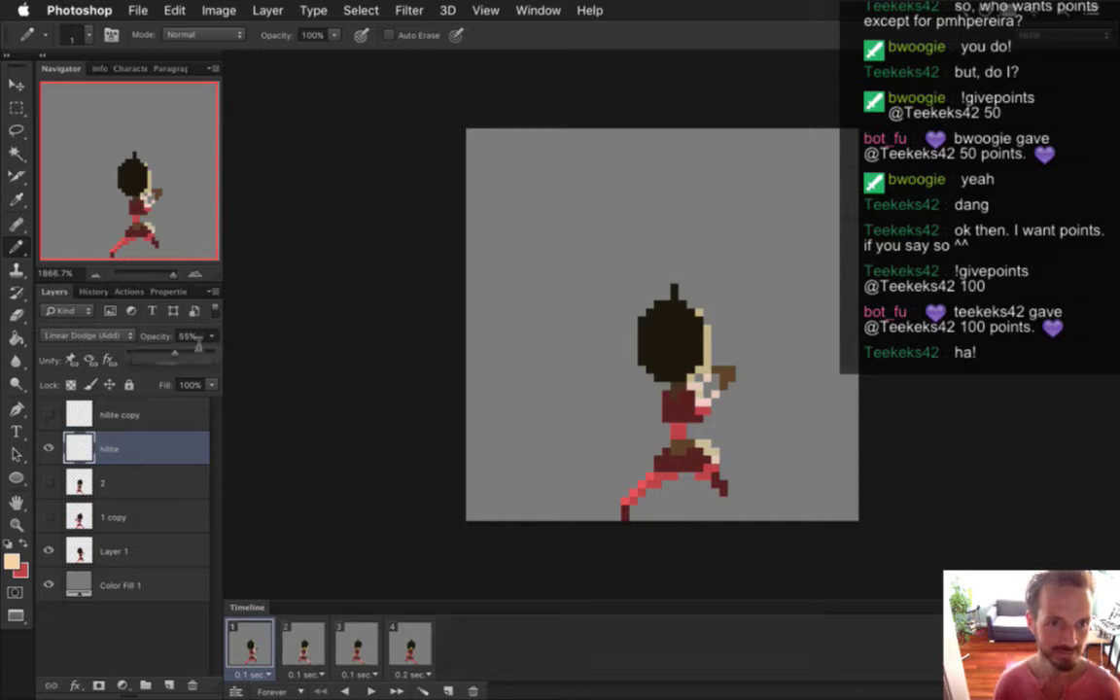
drag(177, 352, 170, 352)
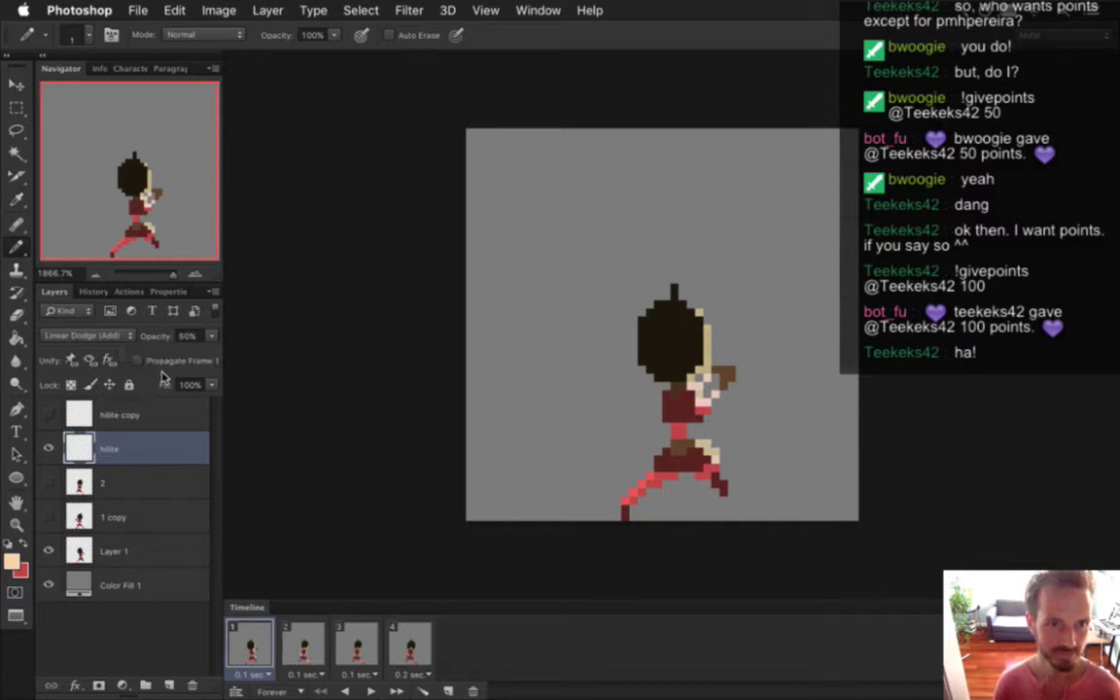
Compare the figure's poses in animation frames 1 and 2 by switching between them repeatedly
click(281, 637)
click(255, 637)
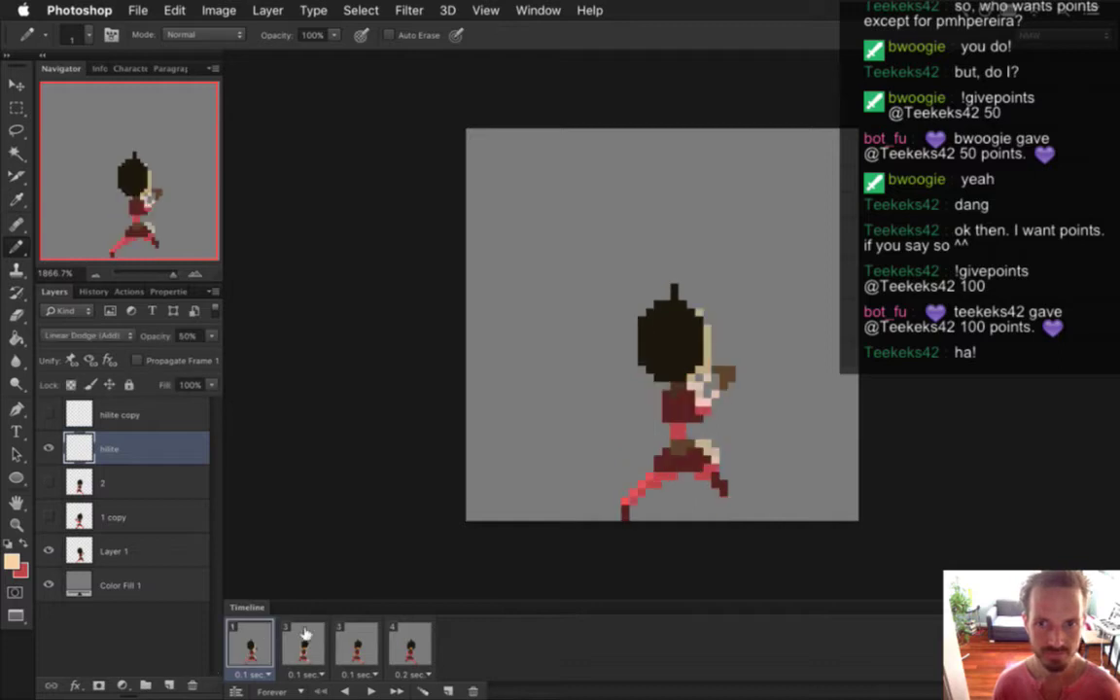
click(283, 637)
click(260, 630)
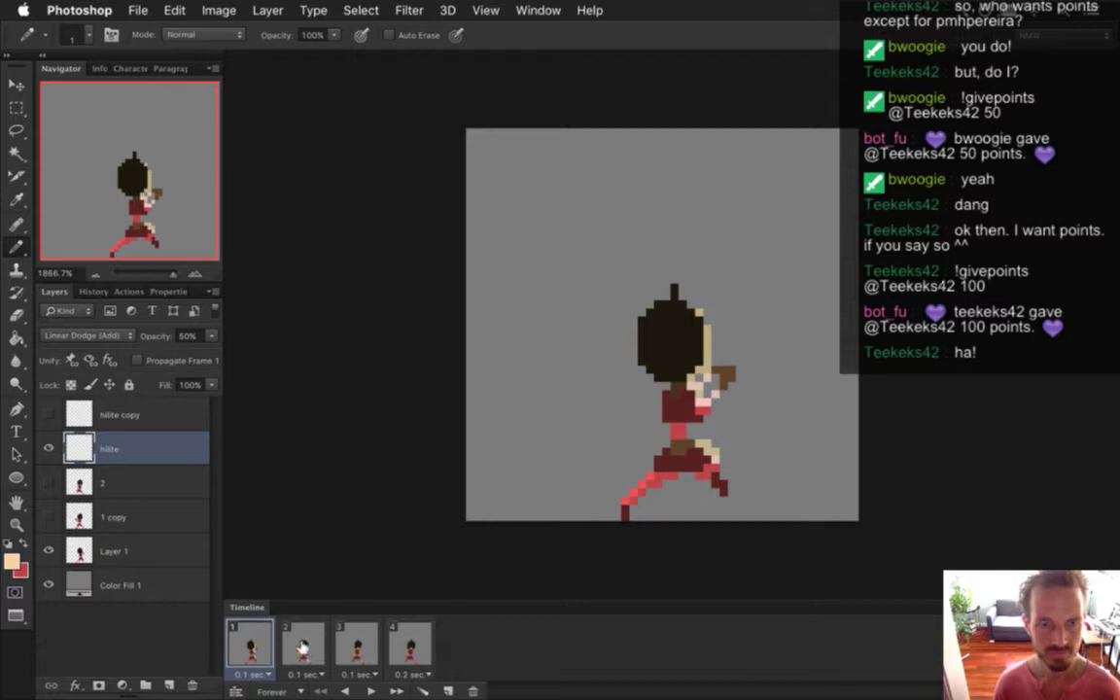
click(292, 640)
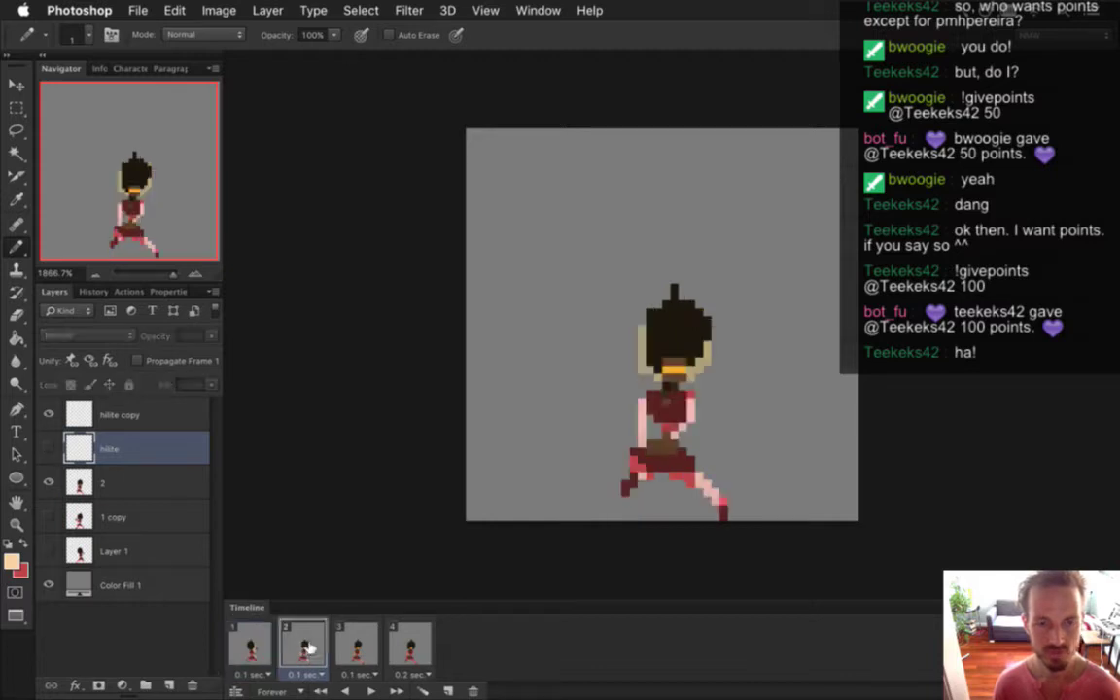
click(257, 637)
click(305, 642)
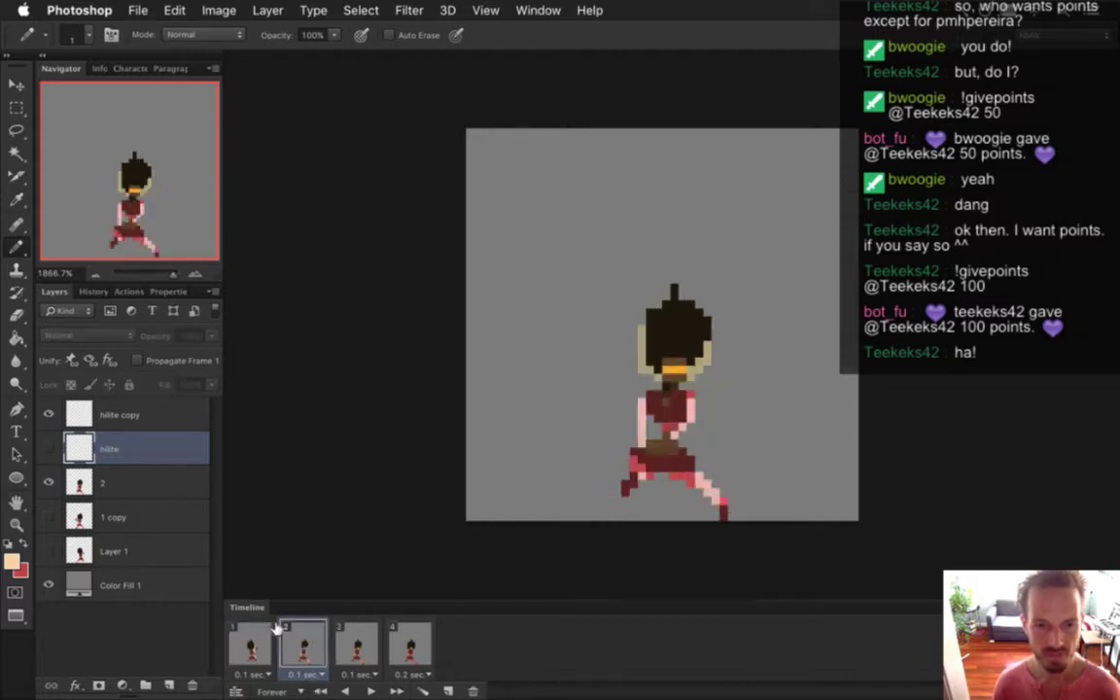
Turn off Propagate Frame 1 for Layer 1 and duplicate that layer
click(68, 550)
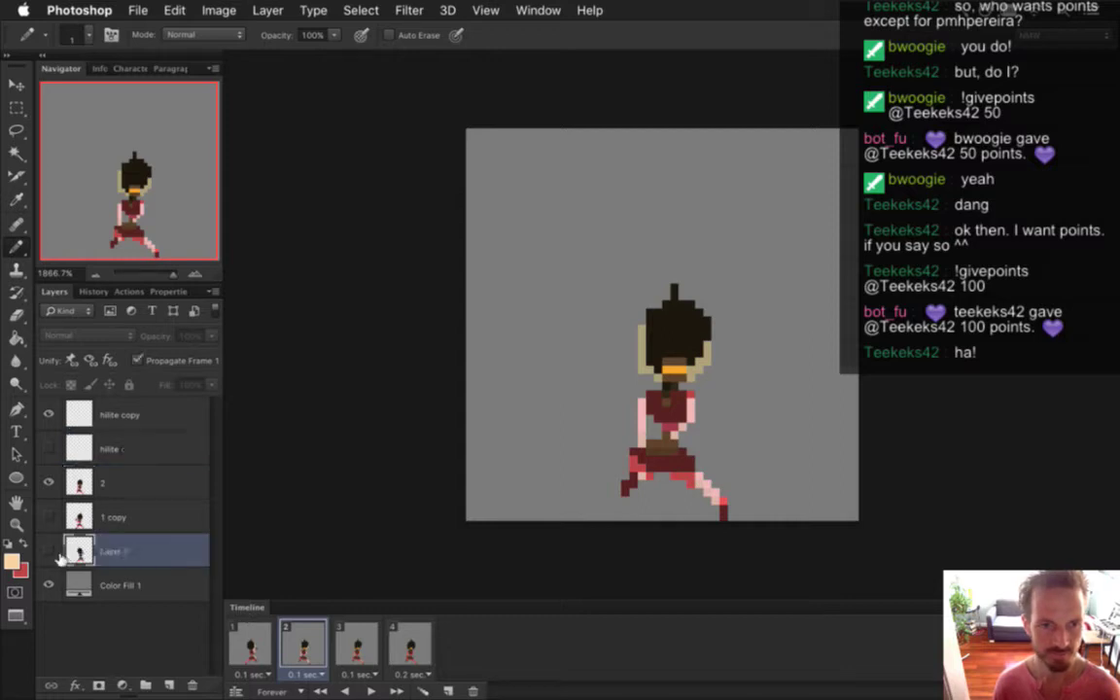
click(137, 361)
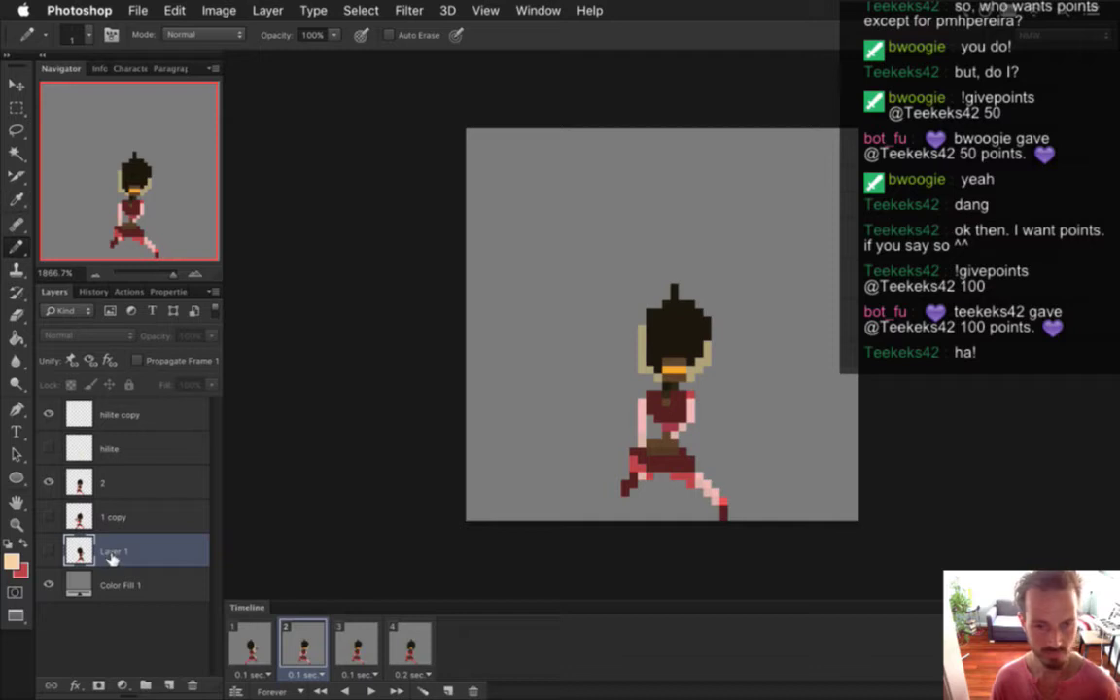
key(super+j)
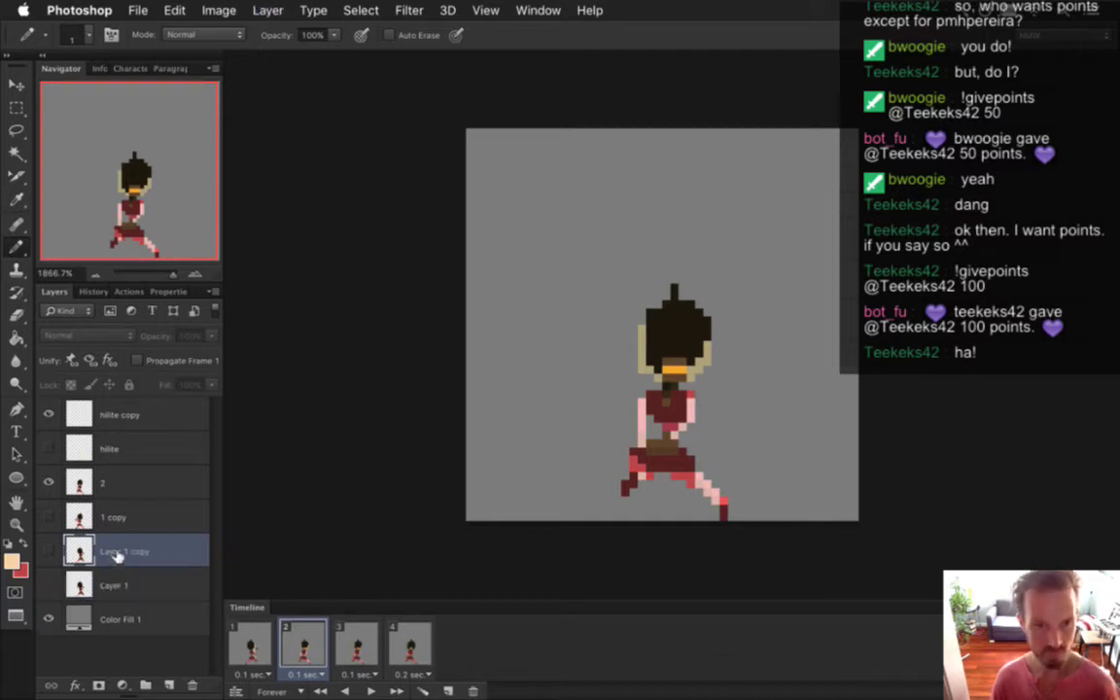
Show the duplicated layer in frame 2 and move its figure about 14 pixels right, beside the front-facing figure
click(50, 551)
key(v)
key(Right)
key(Right)
key(Right)
key(Right)
key(Right)
key(Right)
key(Right)
key(Right)
key(Right)
key(Right)
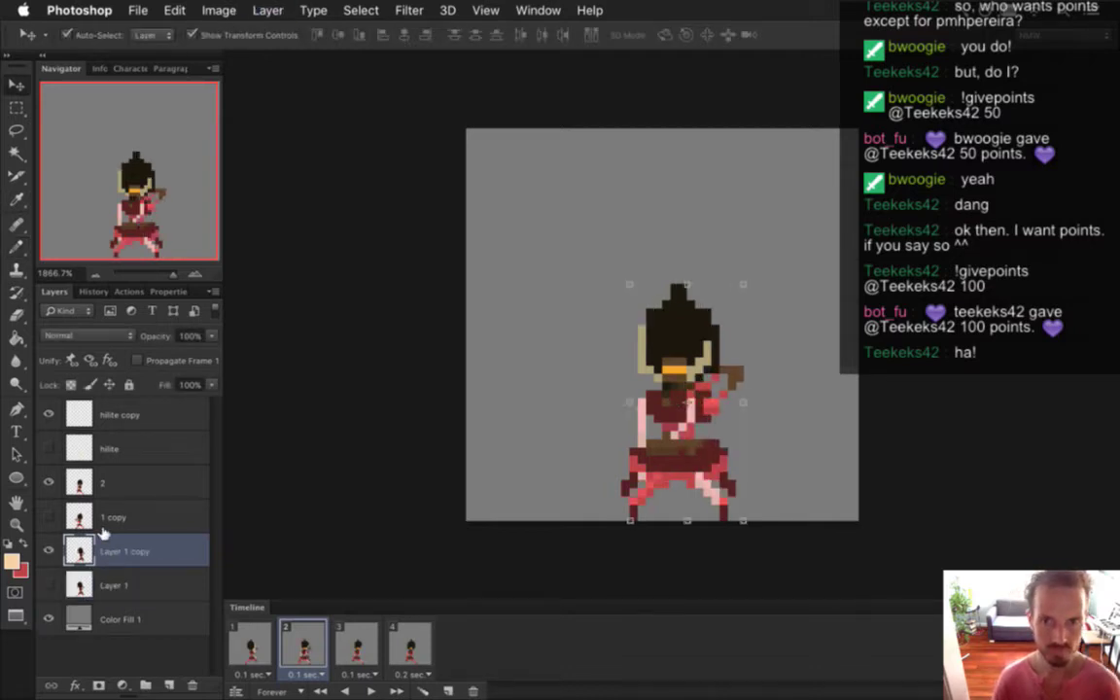
key(Right)
key(Right)
key(Right)
key(Right)
key(Right)
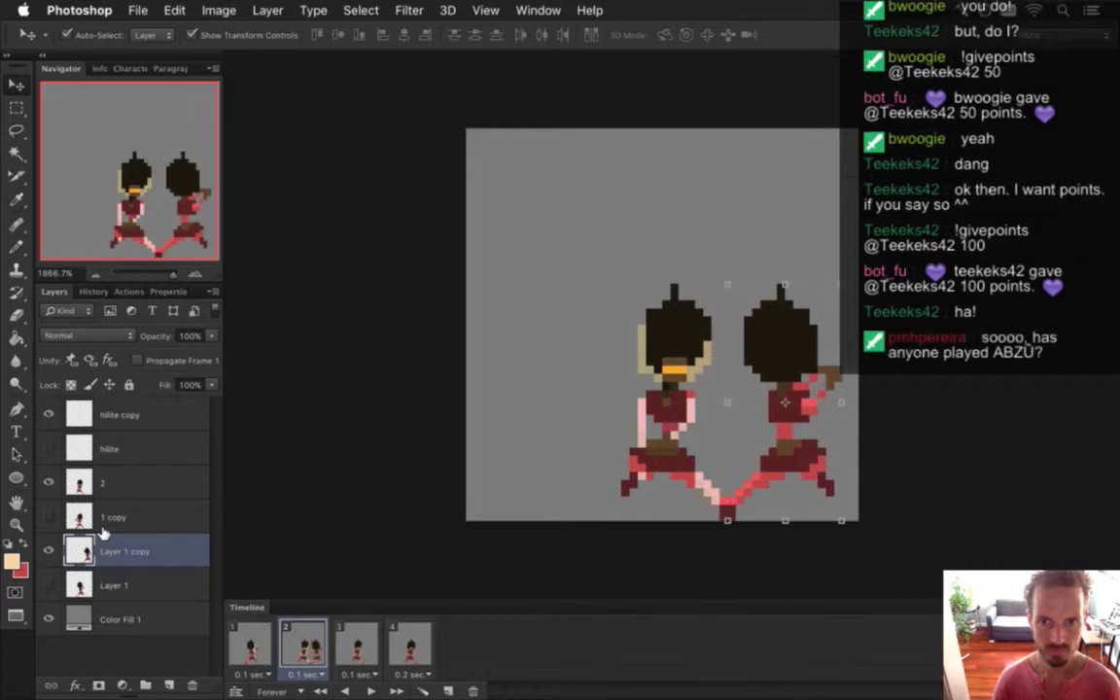
Try to nudge the selected part of the copied figure one pixel left and one pixel up
key(m)
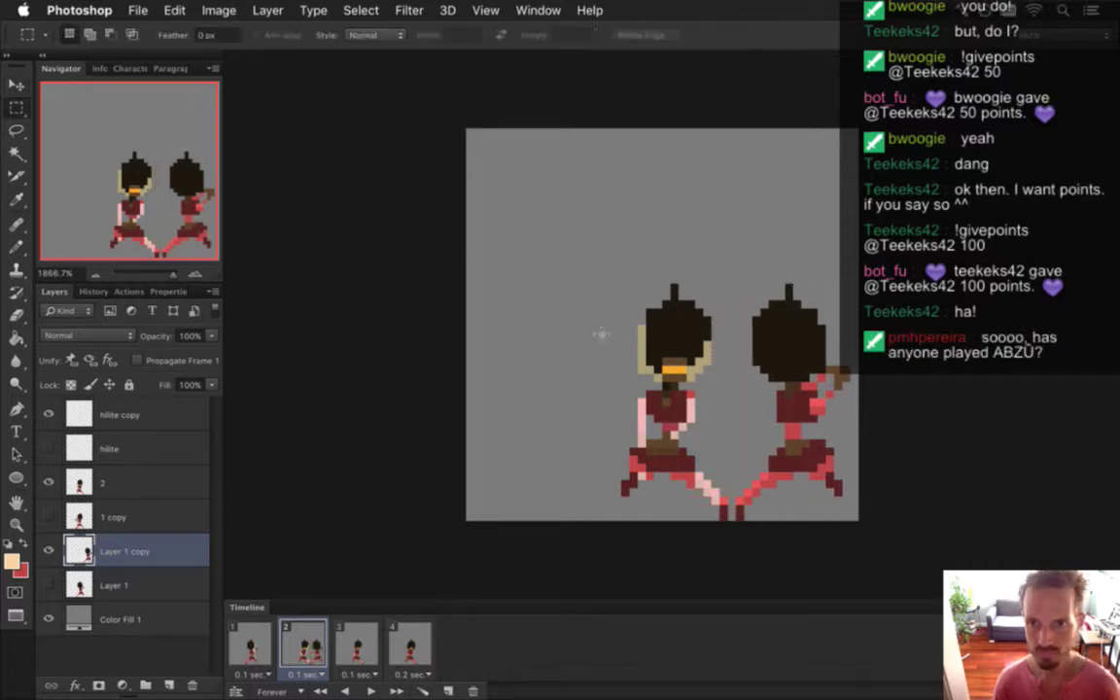
drag(694, 286, 697, 287)
key(super+d)
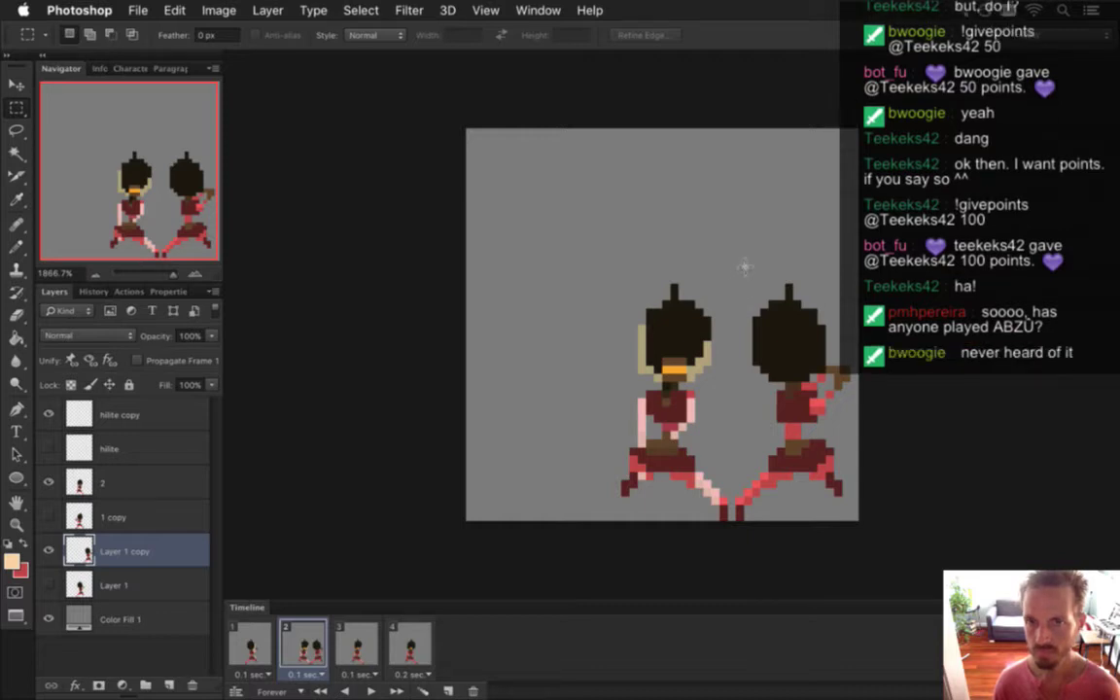
drag(745, 260, 853, 515)
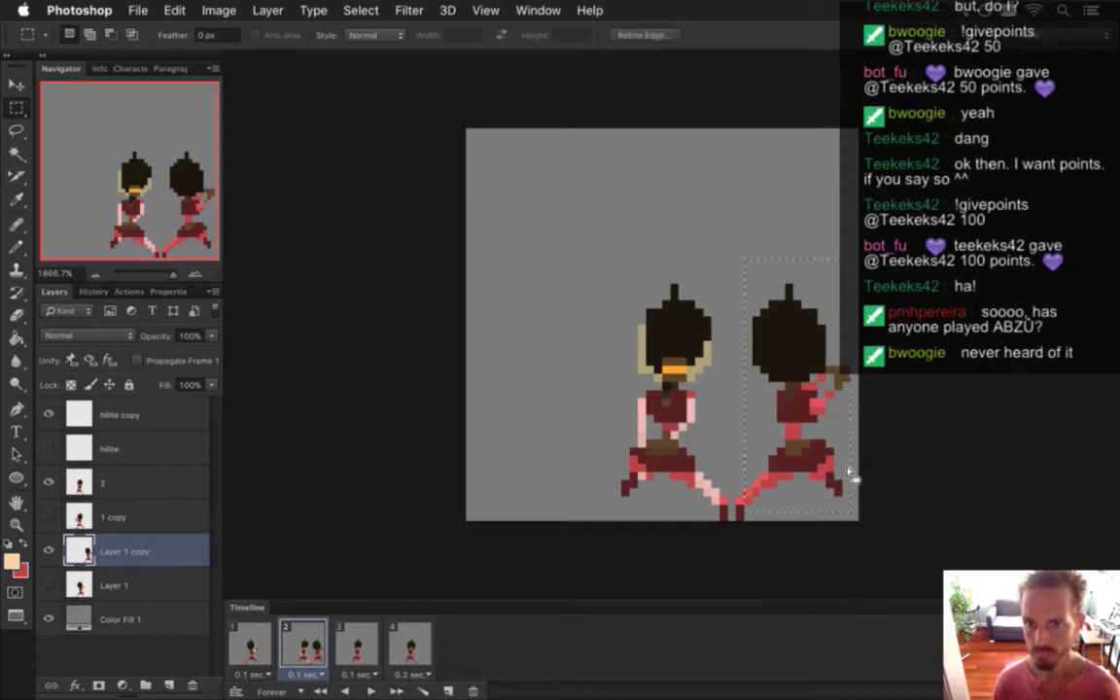
key(v)
key(Left)
key(Up)
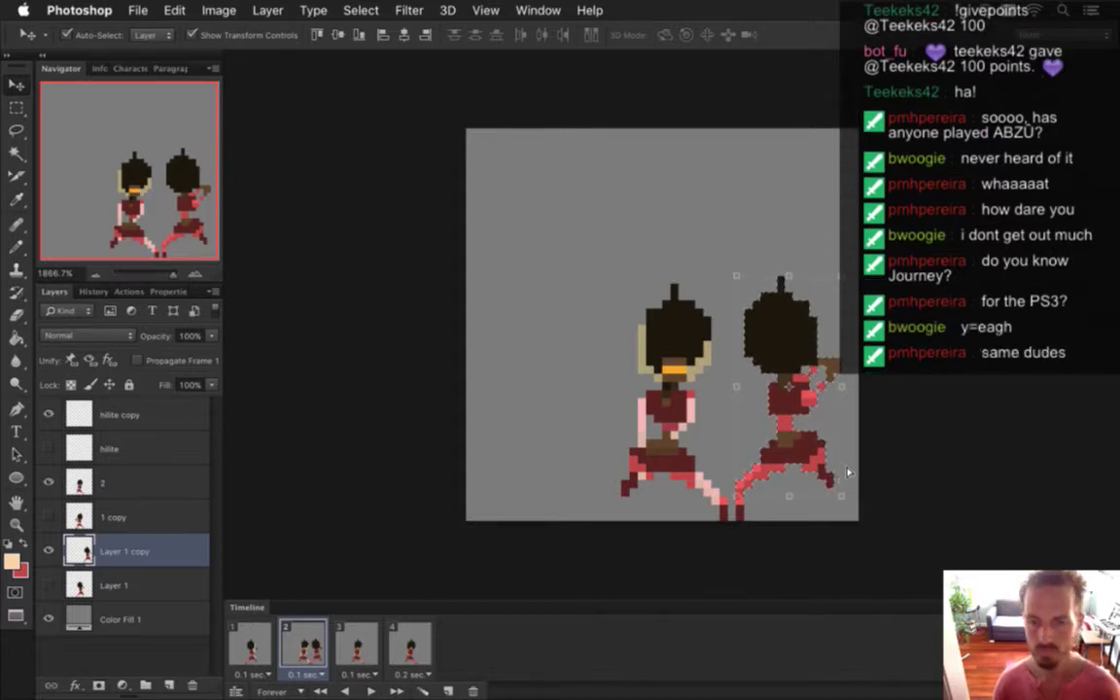
key(m)
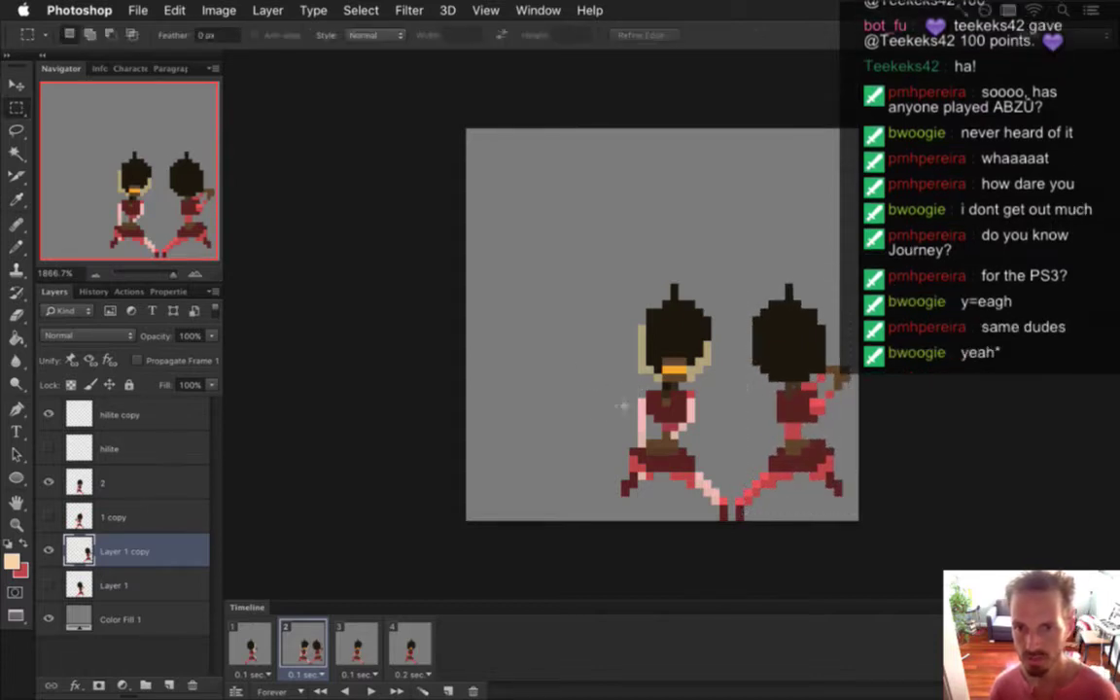
After checking frame 1, erase the copied figure's extended lower leg in frame 2 and redraw it two pixels further right in the sampled dark red
click(252, 644)
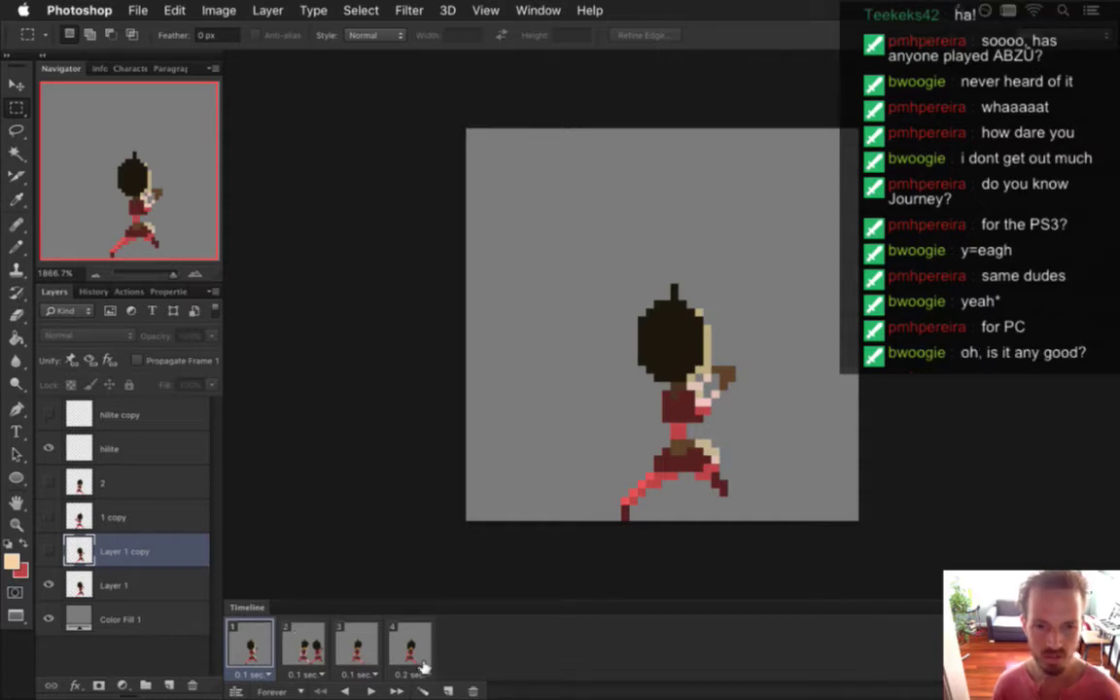
click(304, 644)
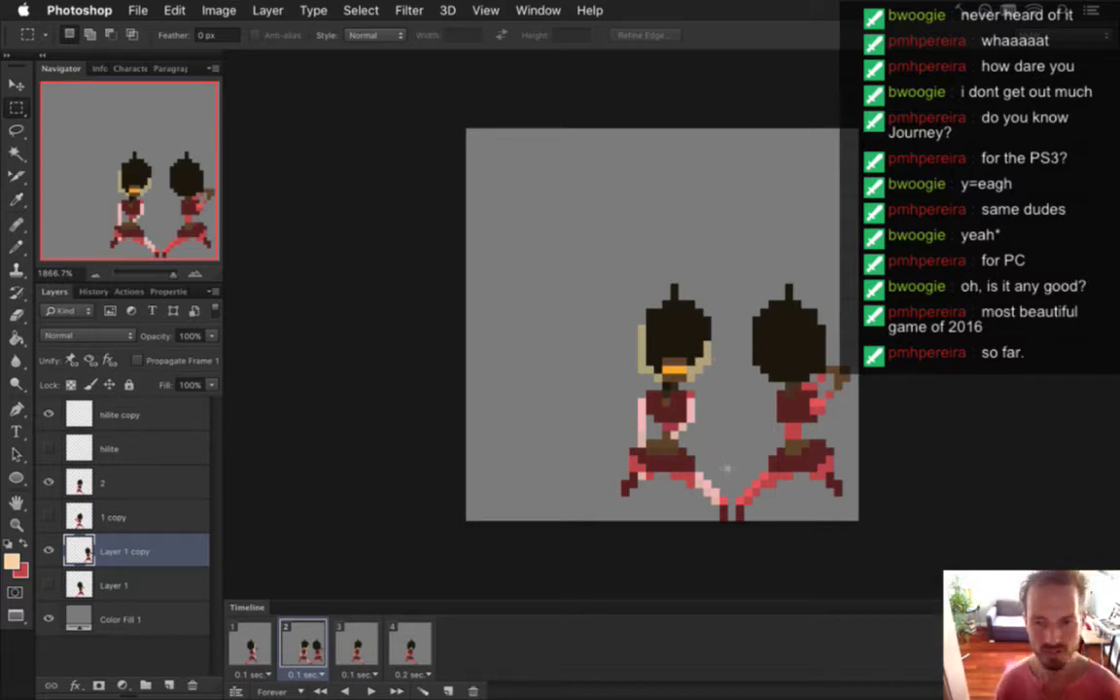
key(e)
key(i)
click(743, 517)
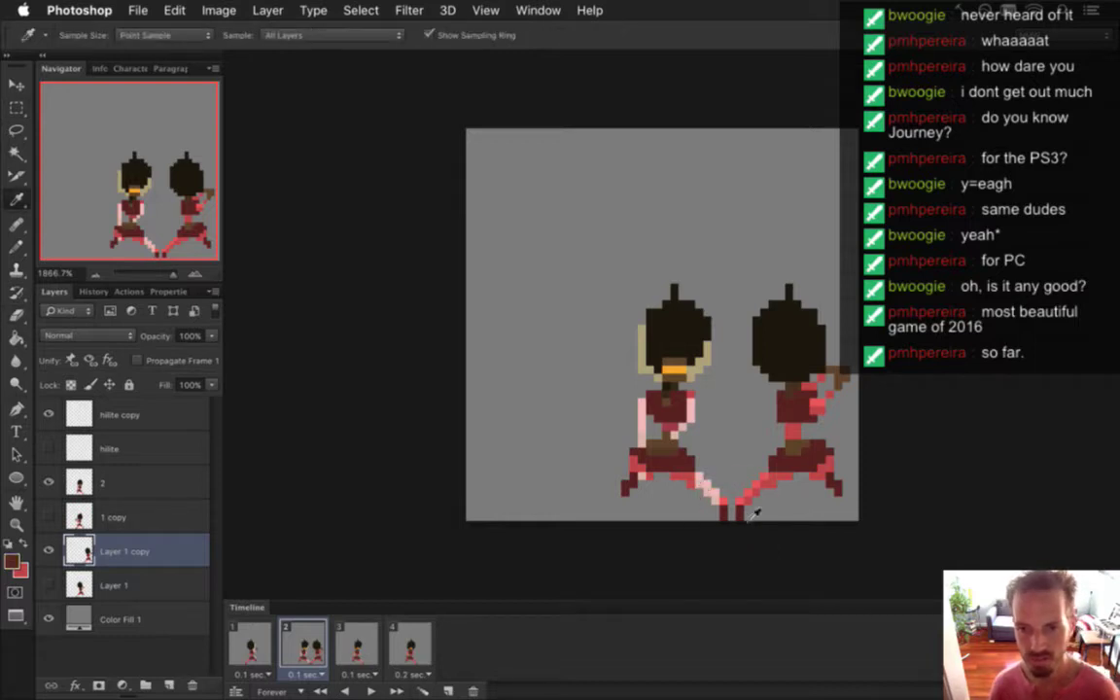
key(e)
drag(739, 504, 748, 537)
key(b)
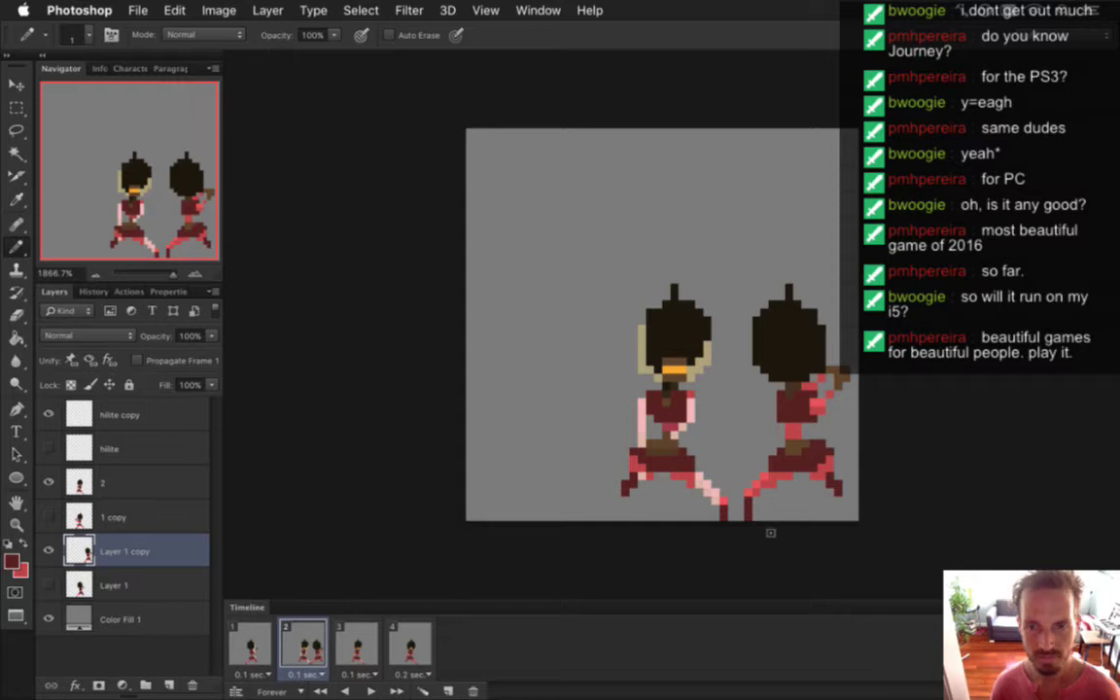
key(e)
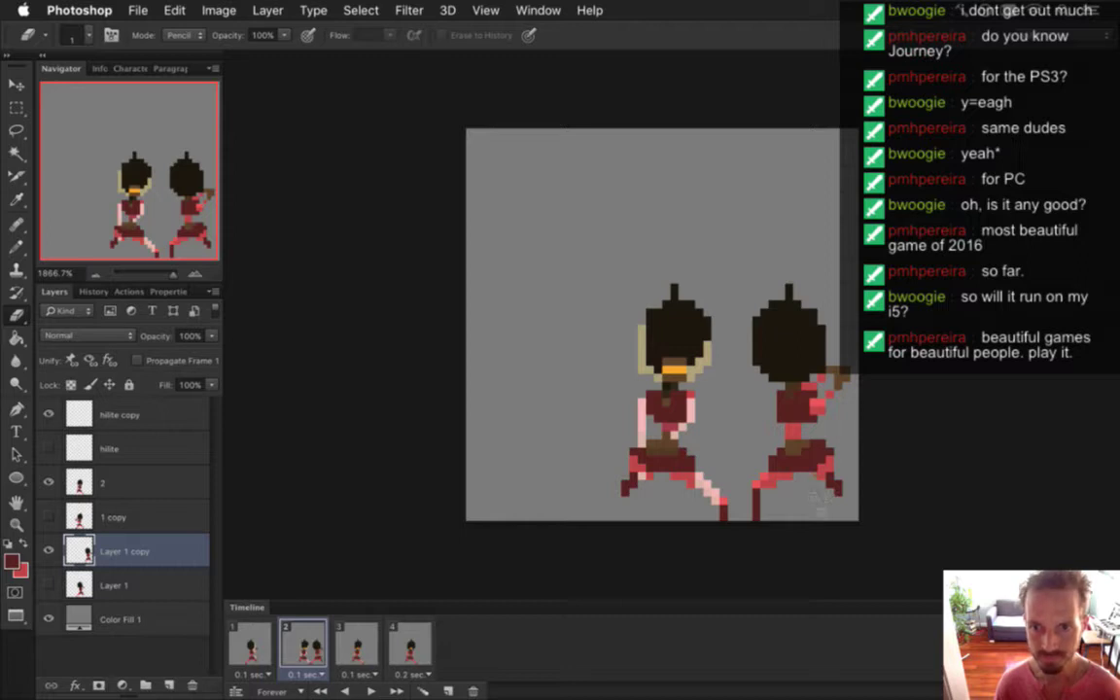
Select the copied figure's raised right foot, move it one pixel up and one pixel left, and deselect it
key(m)
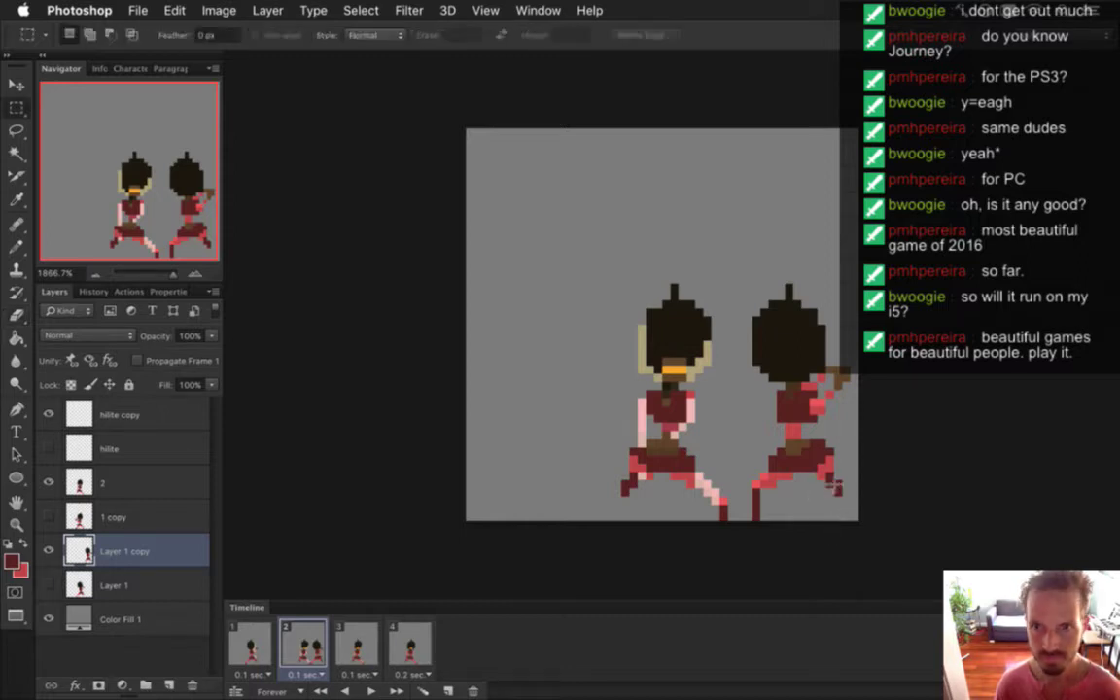
drag(828, 472, 848, 503)
key(v)
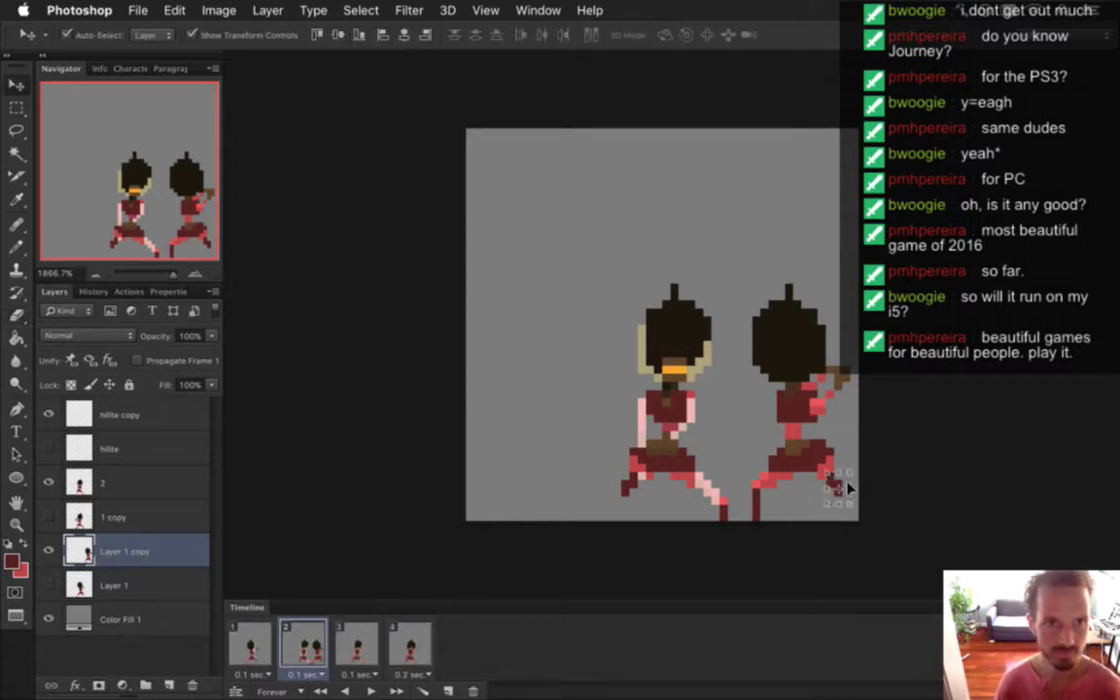
key(Up)
key(Left)
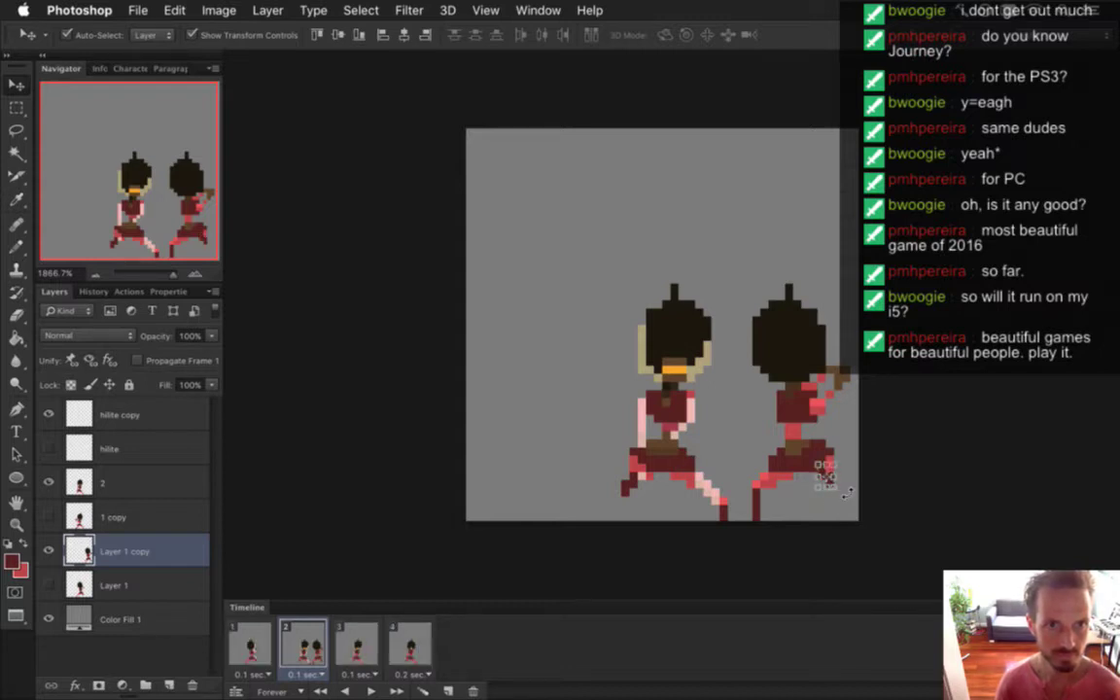
key(ctrl+d)
key(m)
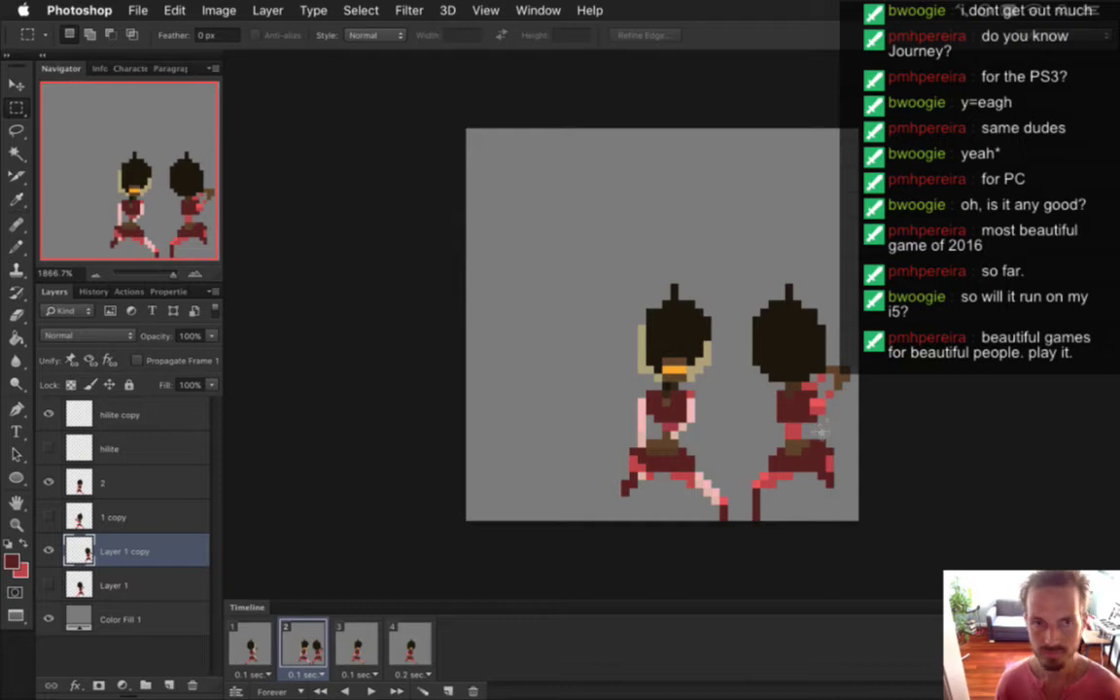
key(b)
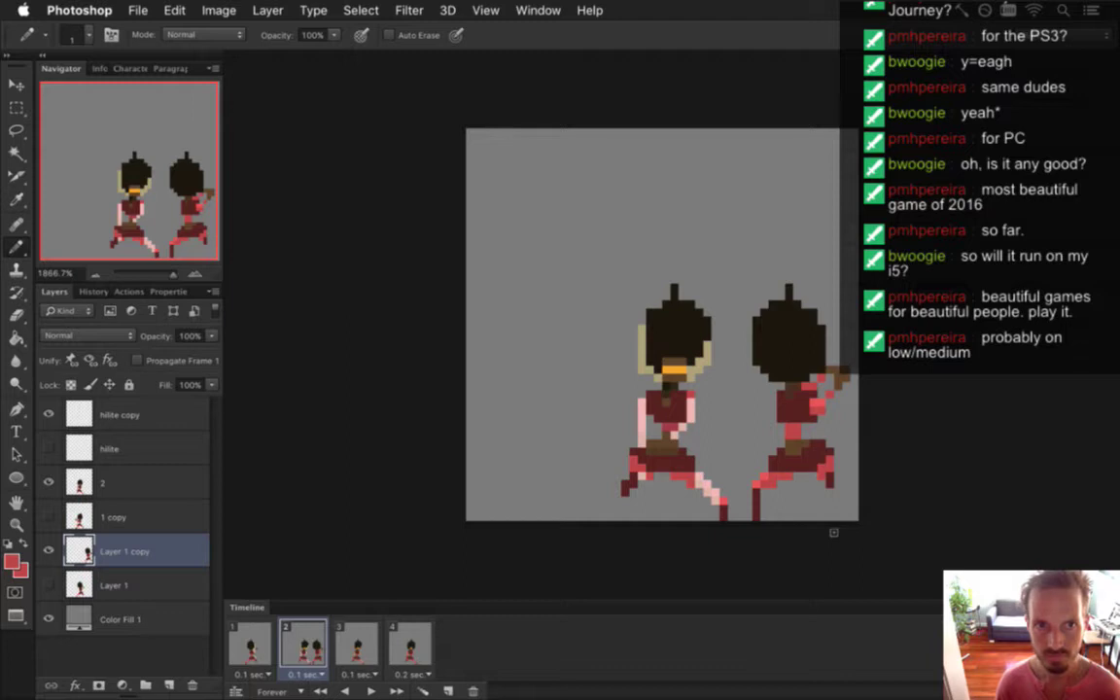
Select the copied figure's left lower leg and foot and shift them one pixel right
key(m)
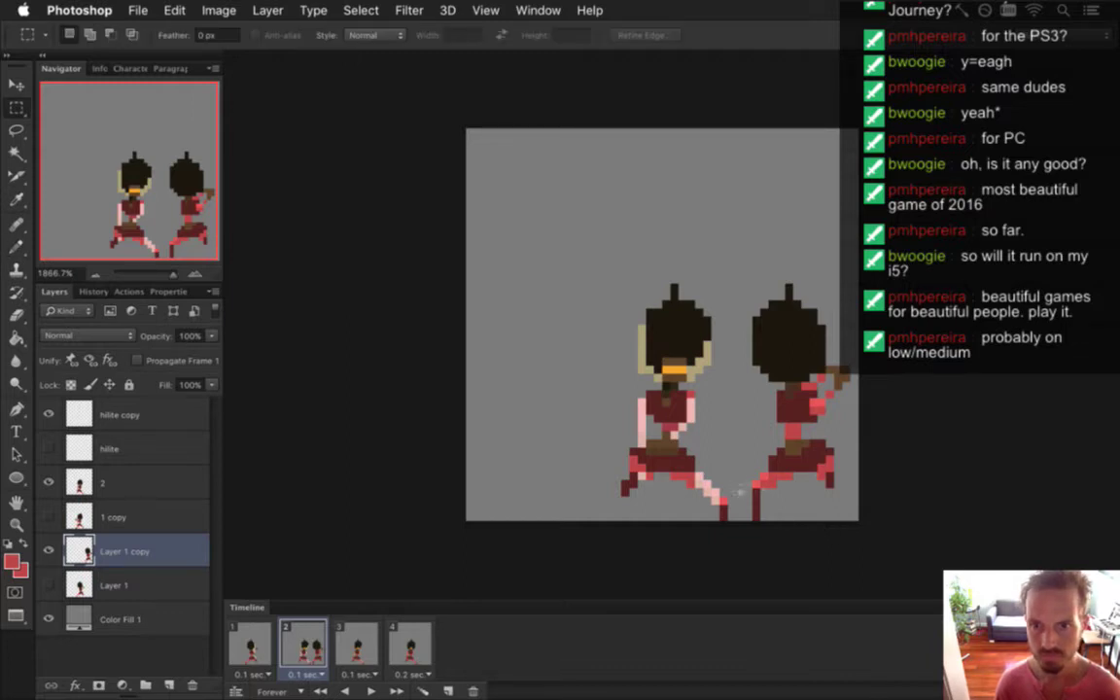
mouse_move(736, 477)
mouse_down()
mouse_move(754, 530)
mouse_move(763, 517)
mouse_up()
key(v)
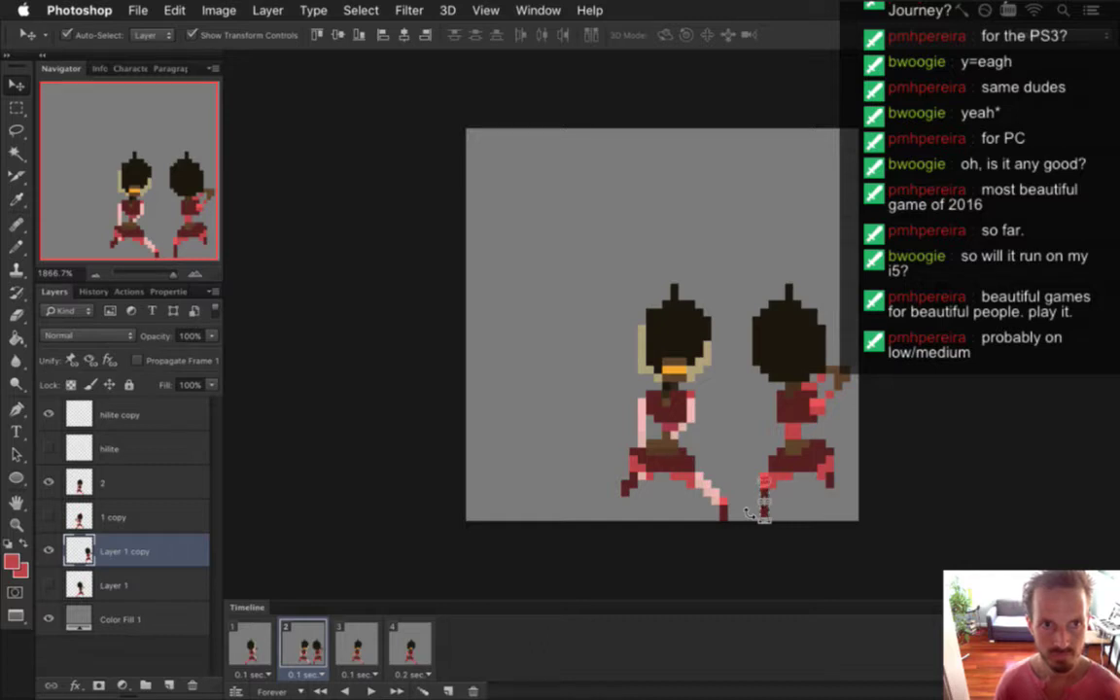
Try to shift the copied figure's right hip and leg one pixel left
key(m)
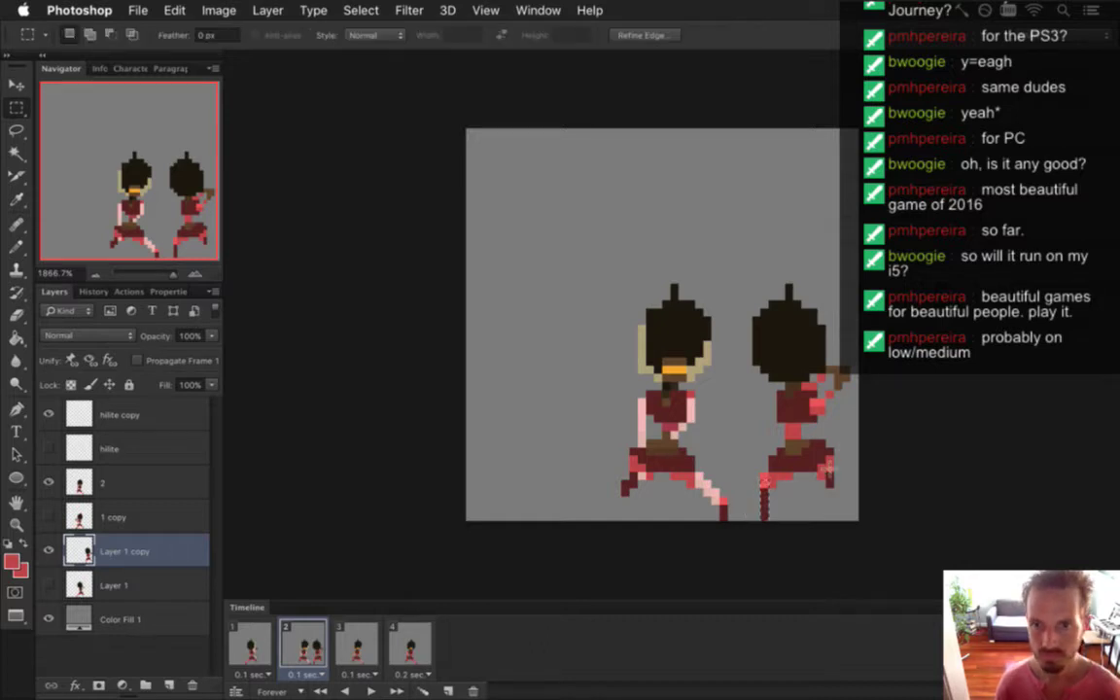
drag(799, 437, 826, 489)
key(v)
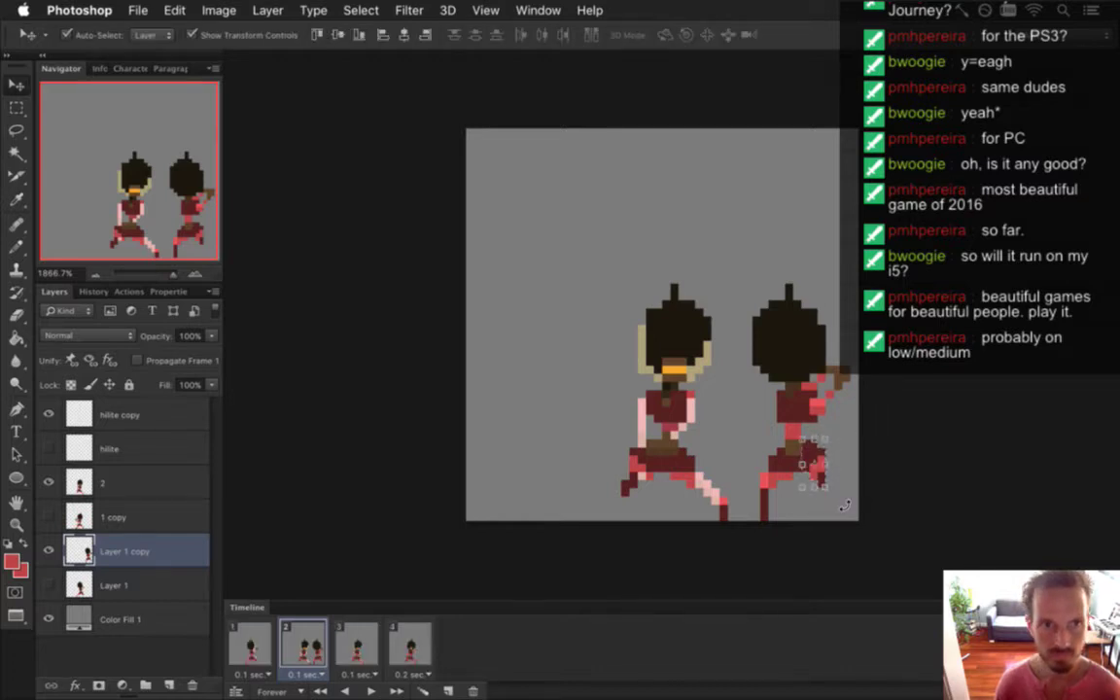
key(Right)
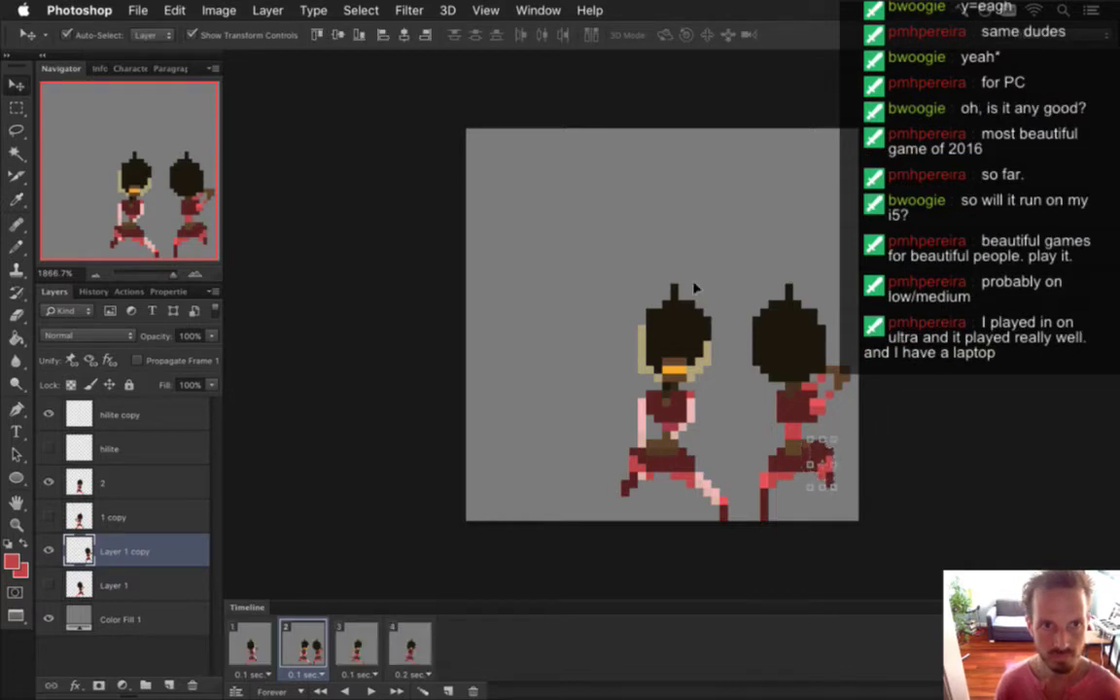
Clear the selection and erase the raised arm and hand from the copied figure
key(m)
click(721, 303)
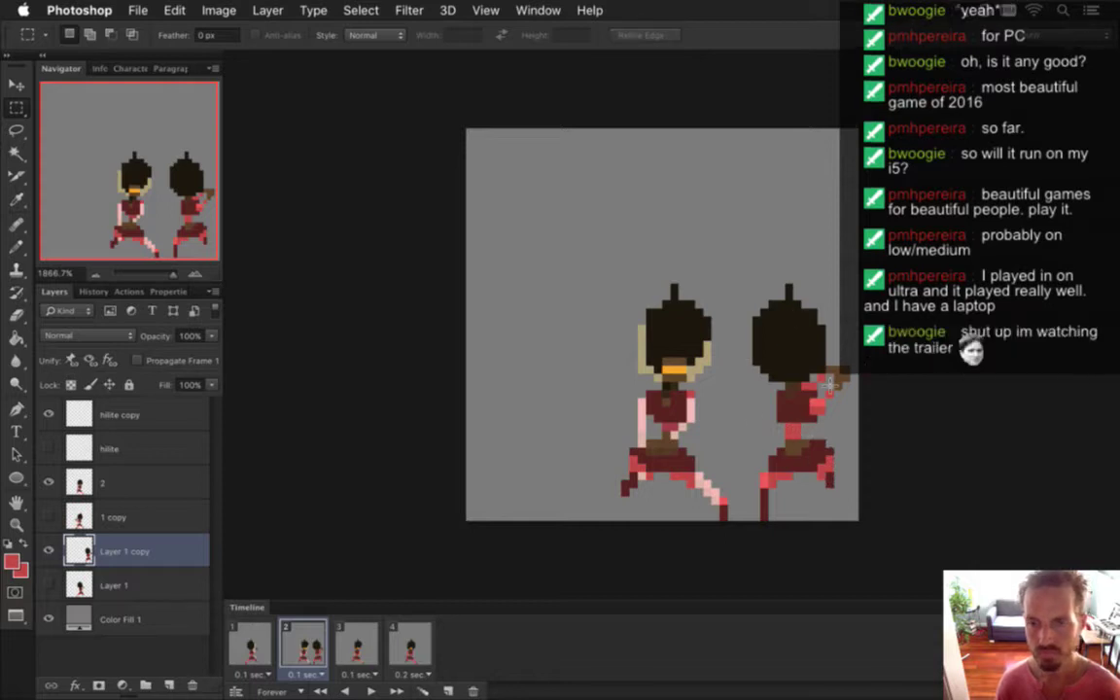
key(e)
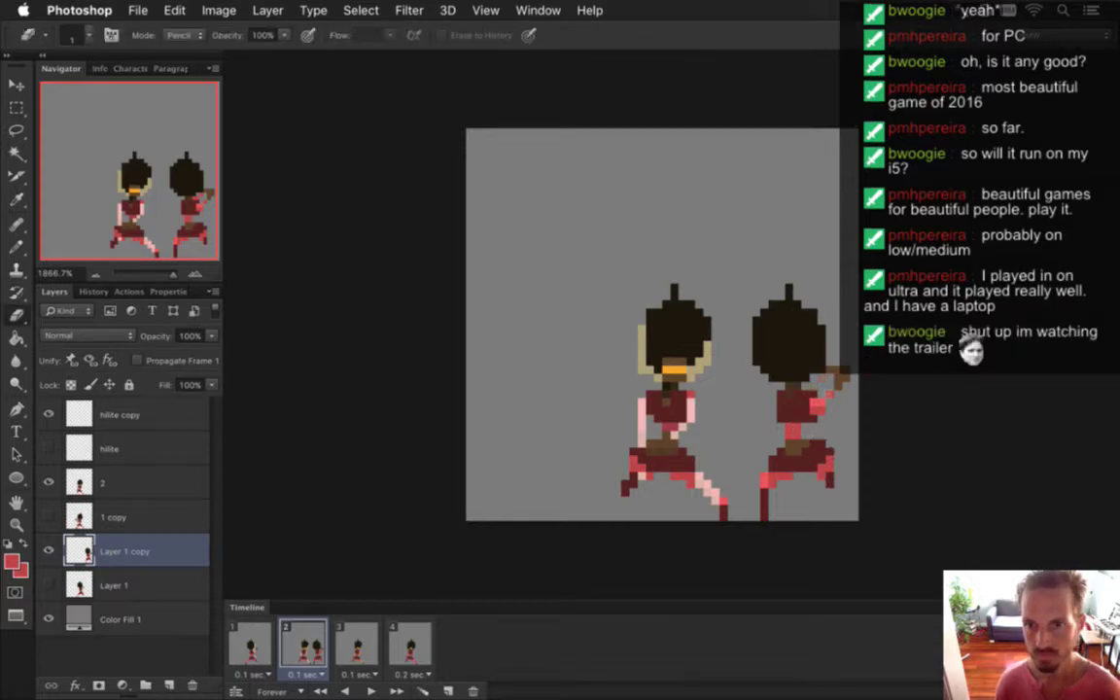
mouse_move(824, 382)
mouse_down()
mouse_move(857, 404)
mouse_move(845, 423)
mouse_move(825, 426)
mouse_up()
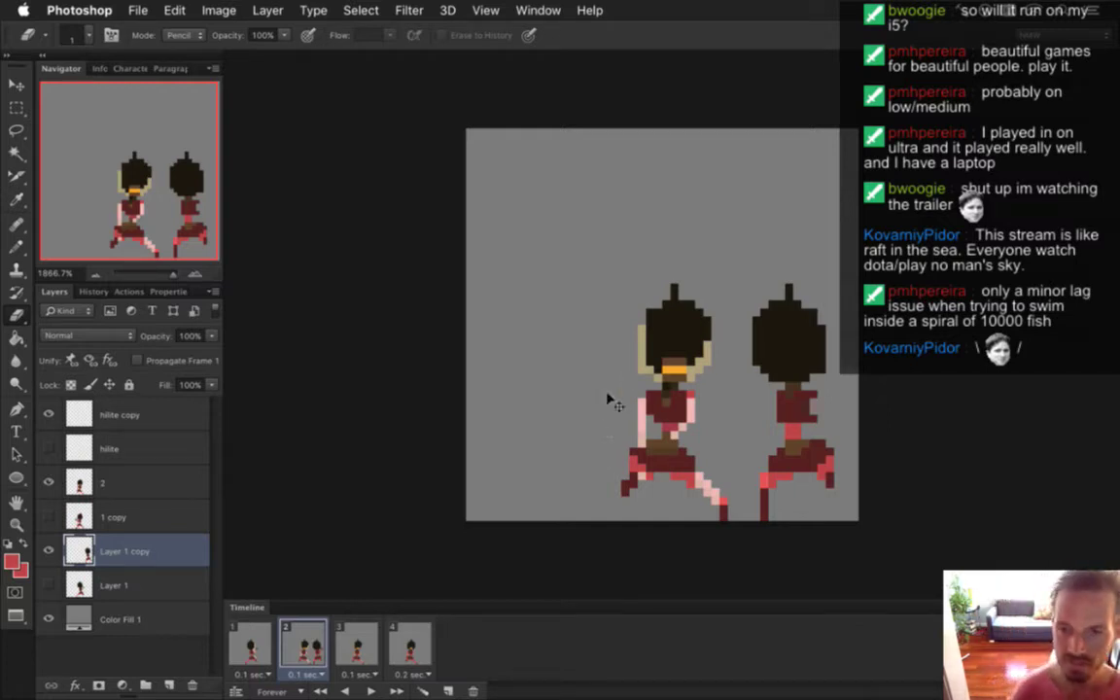
Sample the dark red of the copied figure's top and fill the gap along the right edge of its torso
key(i)
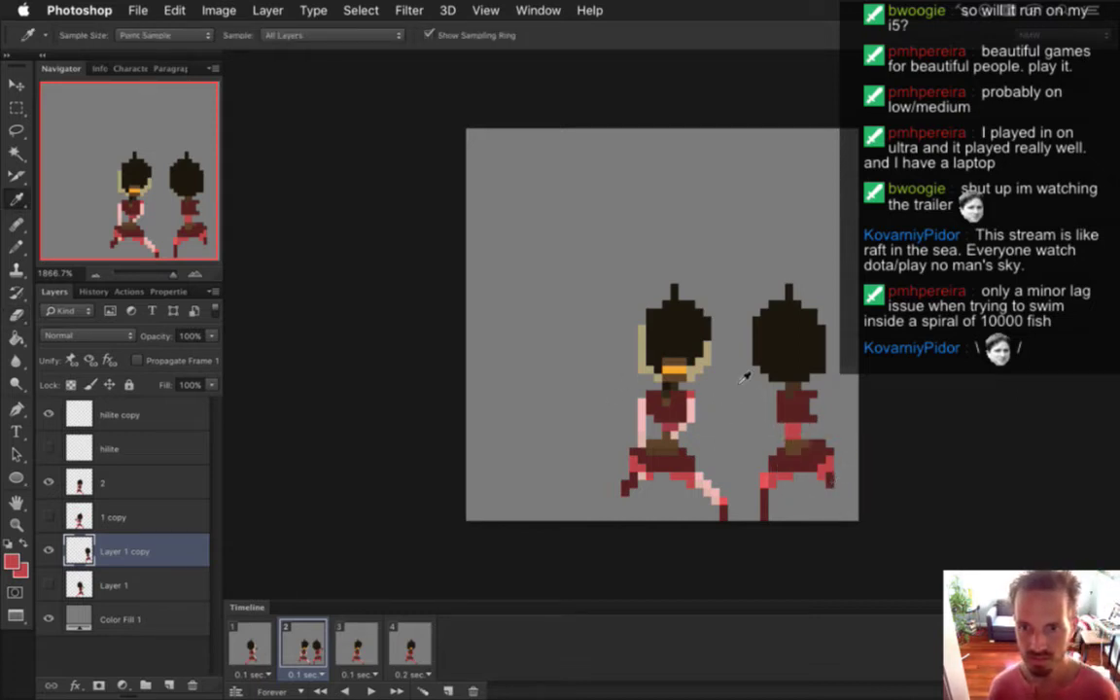
alt+click(806, 414)
click(813, 411)
click(812, 402)
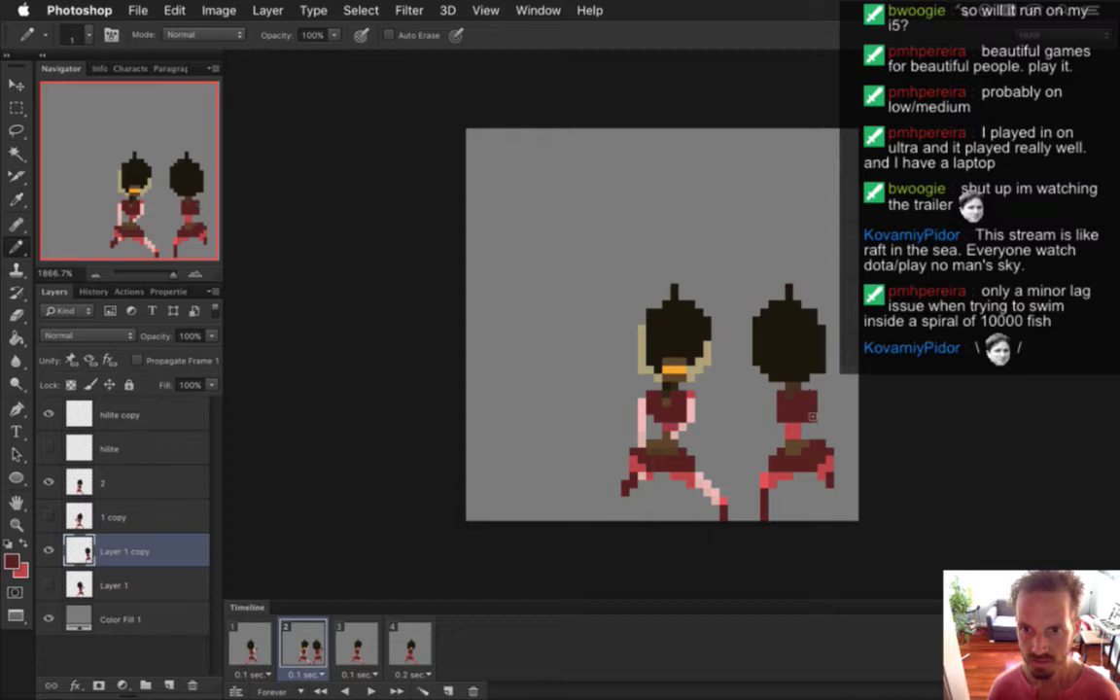
Sample the red skin colour from the copied figure's waist and paint short raised upper arms on both sides of its torso
click(794, 429)
key(b)
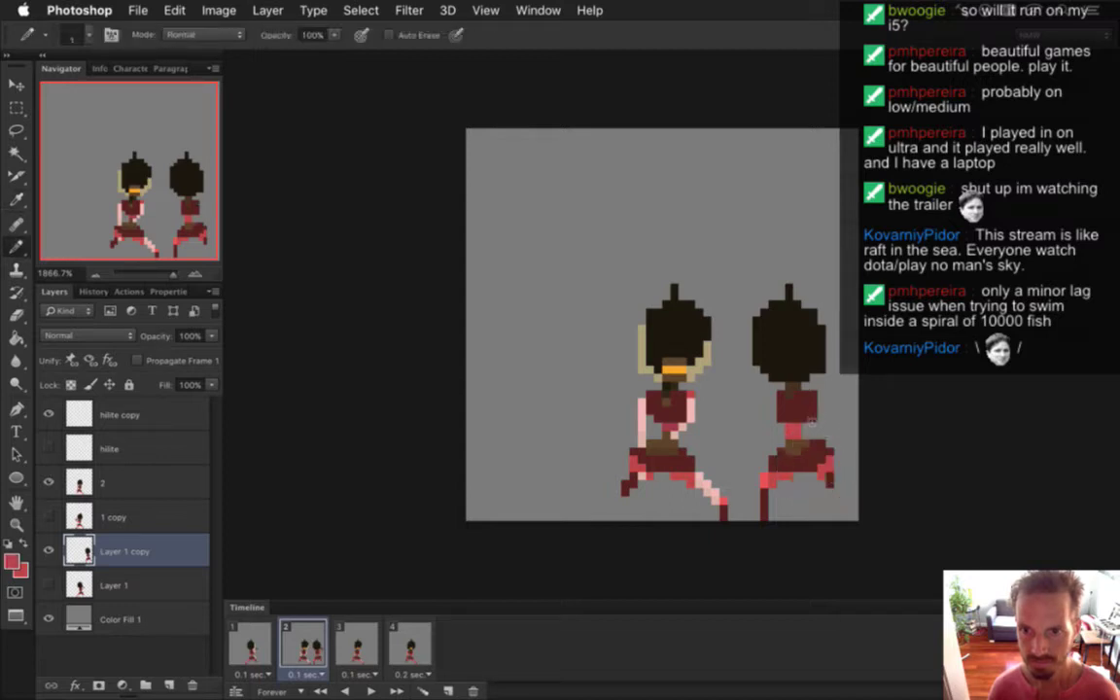
click(816, 408)
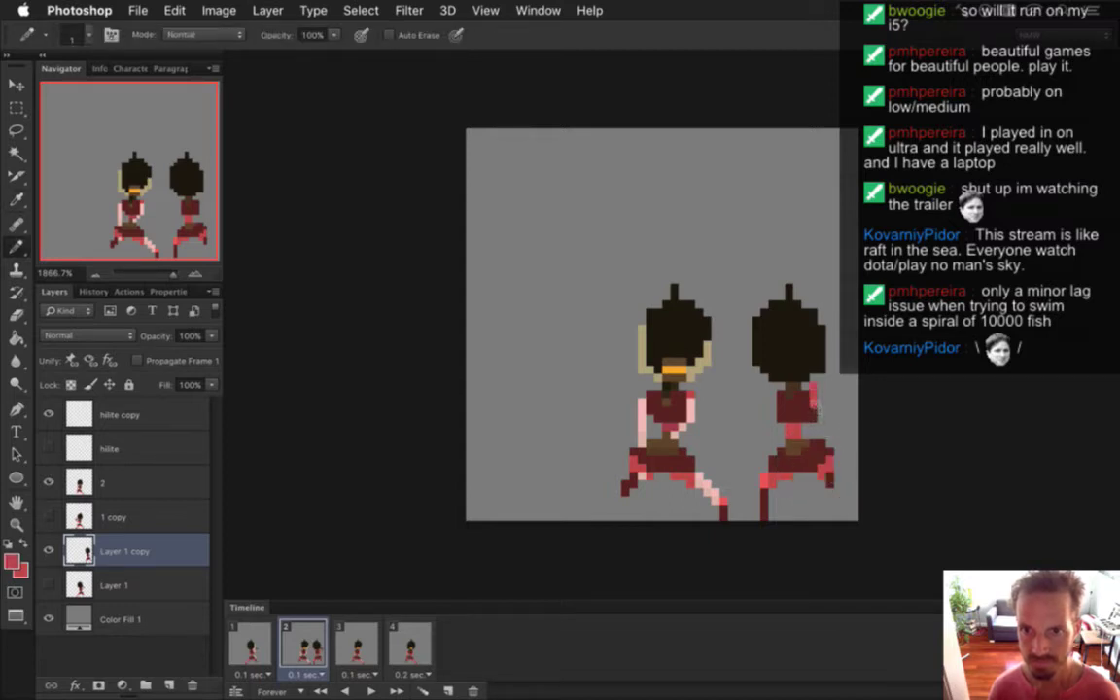
click(815, 398)
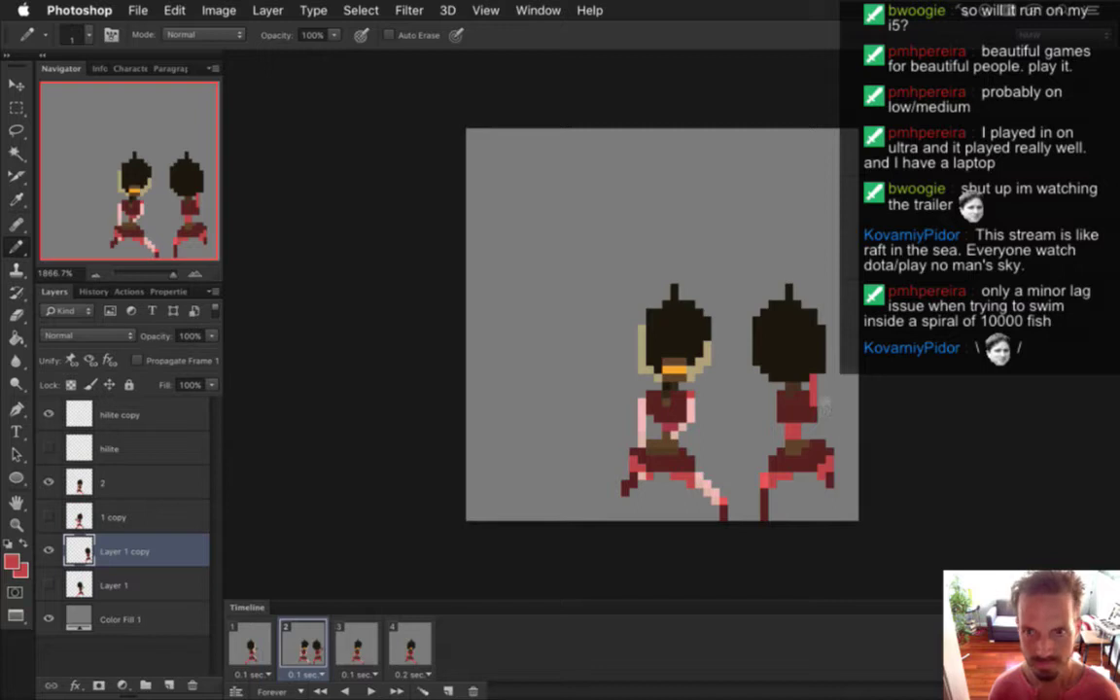
key(e)
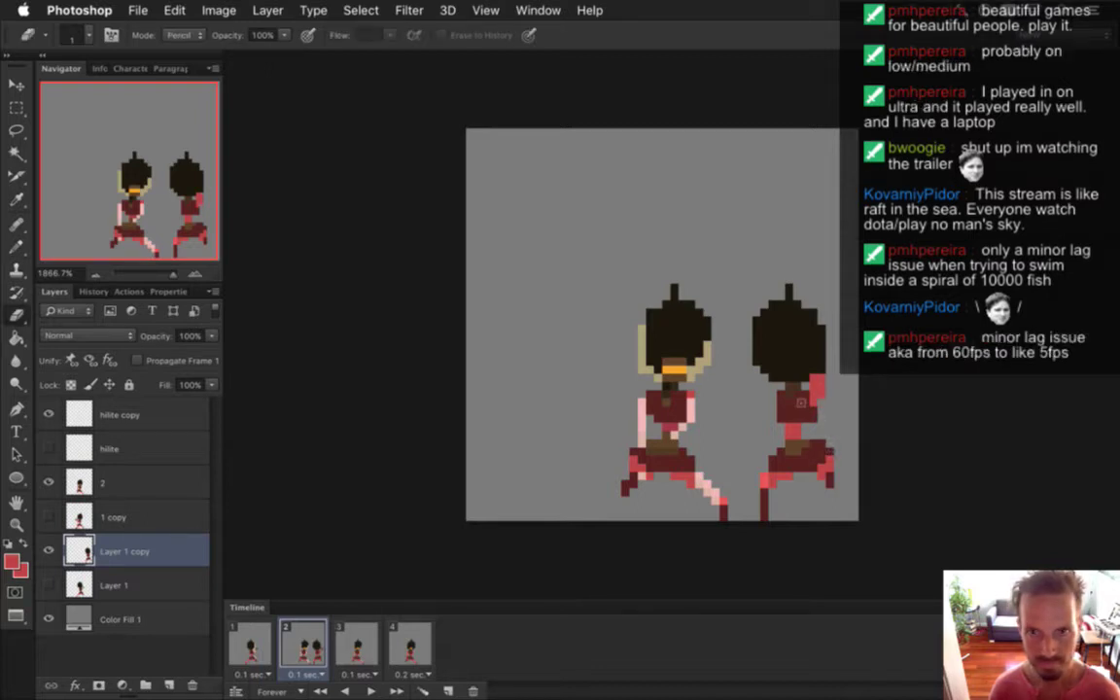
key(b)
drag(773, 402, 773, 387)
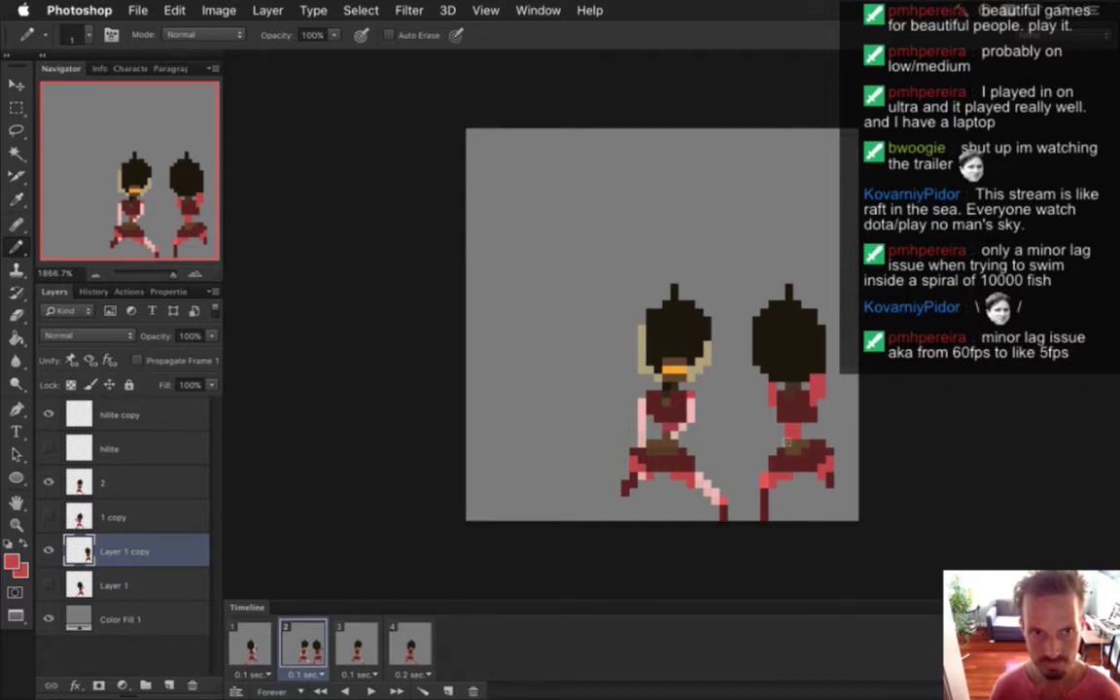
Select the copied figure's raised right foot and tidy the pixels of its lower leg
key(m)
drag(816, 461, 838, 484)
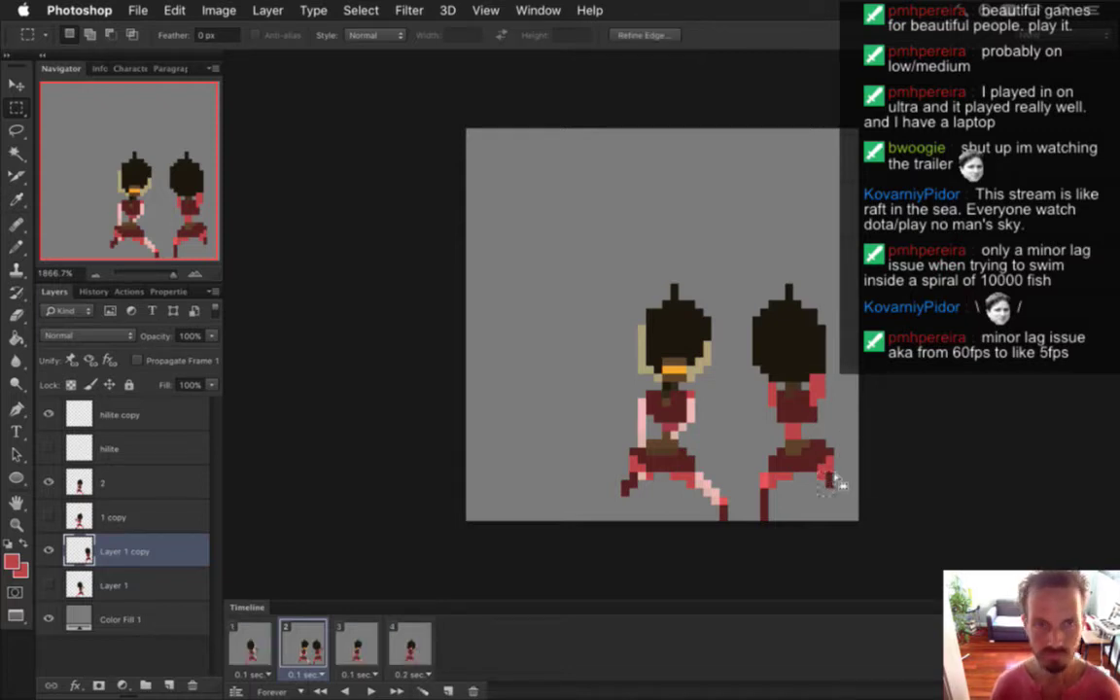
key(v)
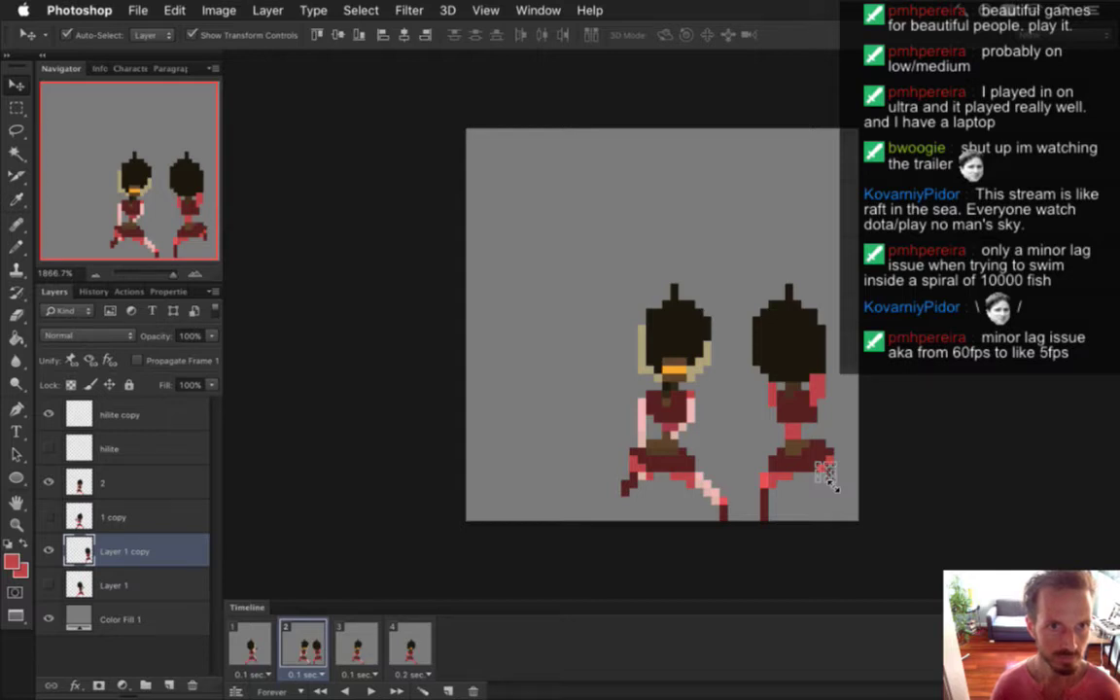
key(m)
key(b)
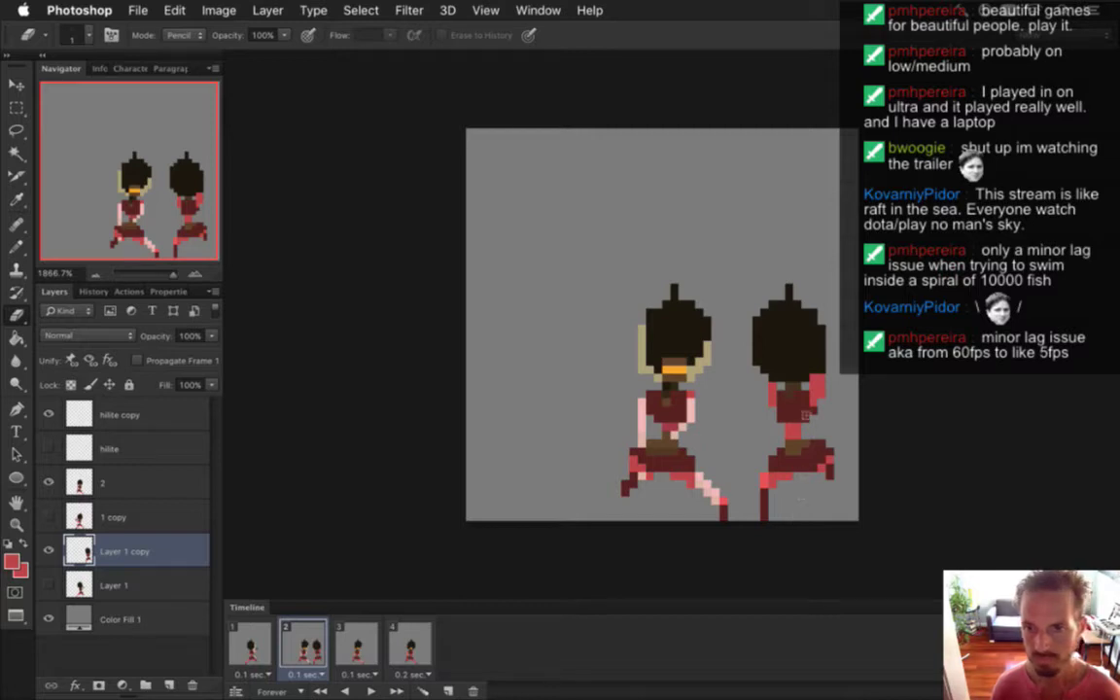
Sample a red from the copied figure and mix a darker, slightly cooler shade of it for shading the right arm
key(i)
click(812, 457)
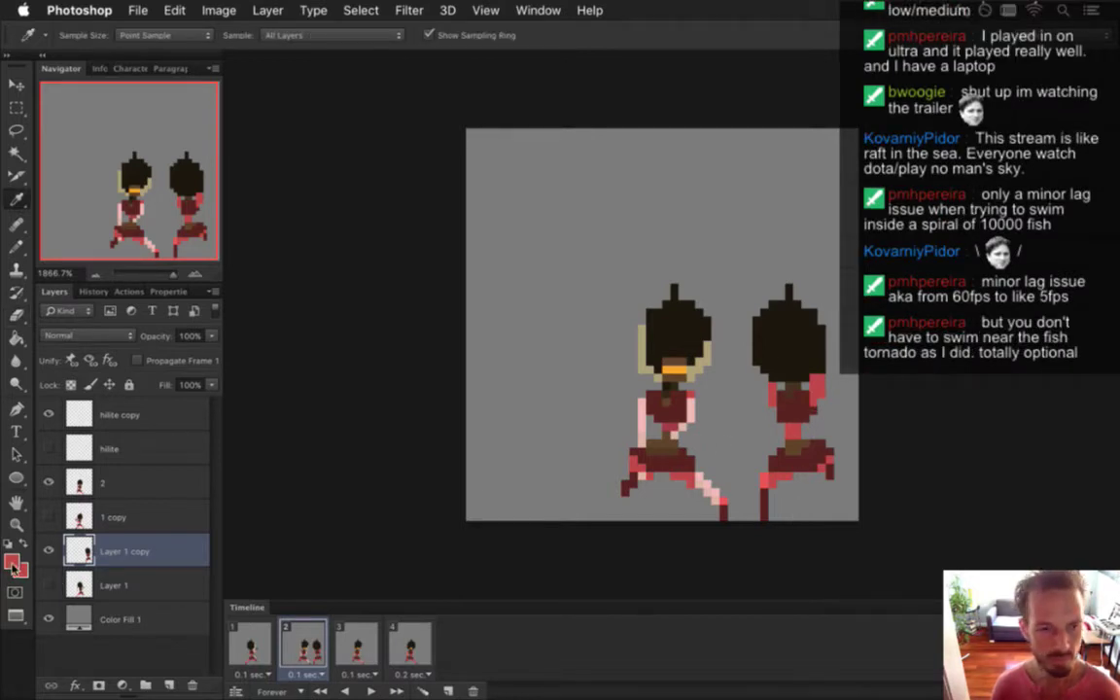
click(13, 563)
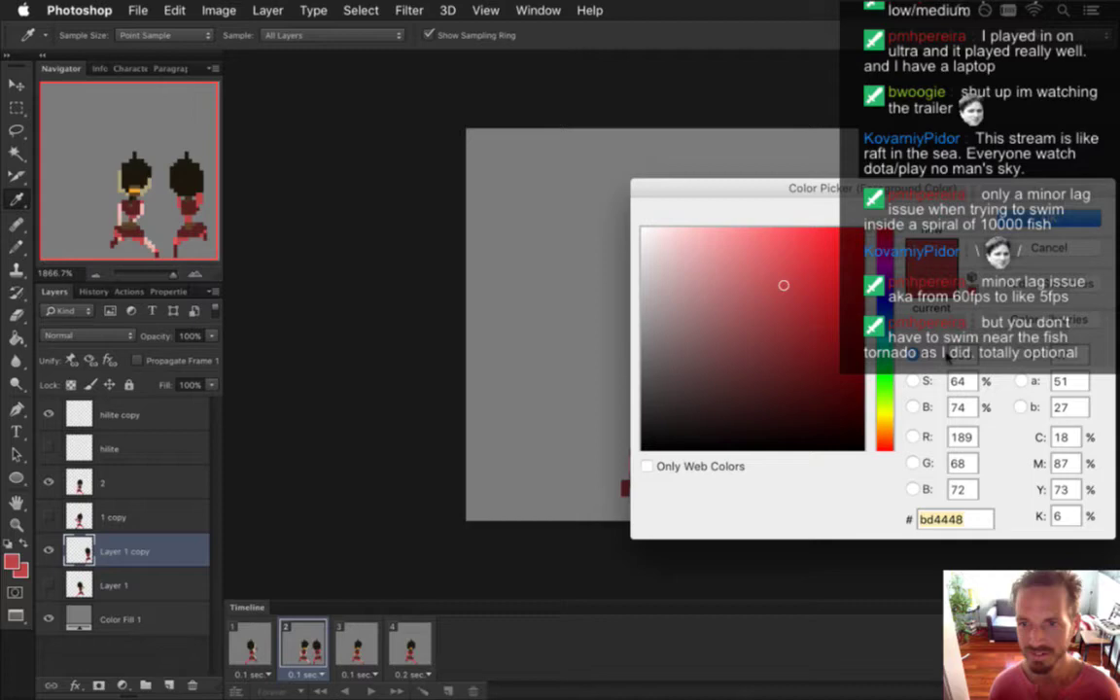
click(913, 406)
drag(885, 292, 887, 307)
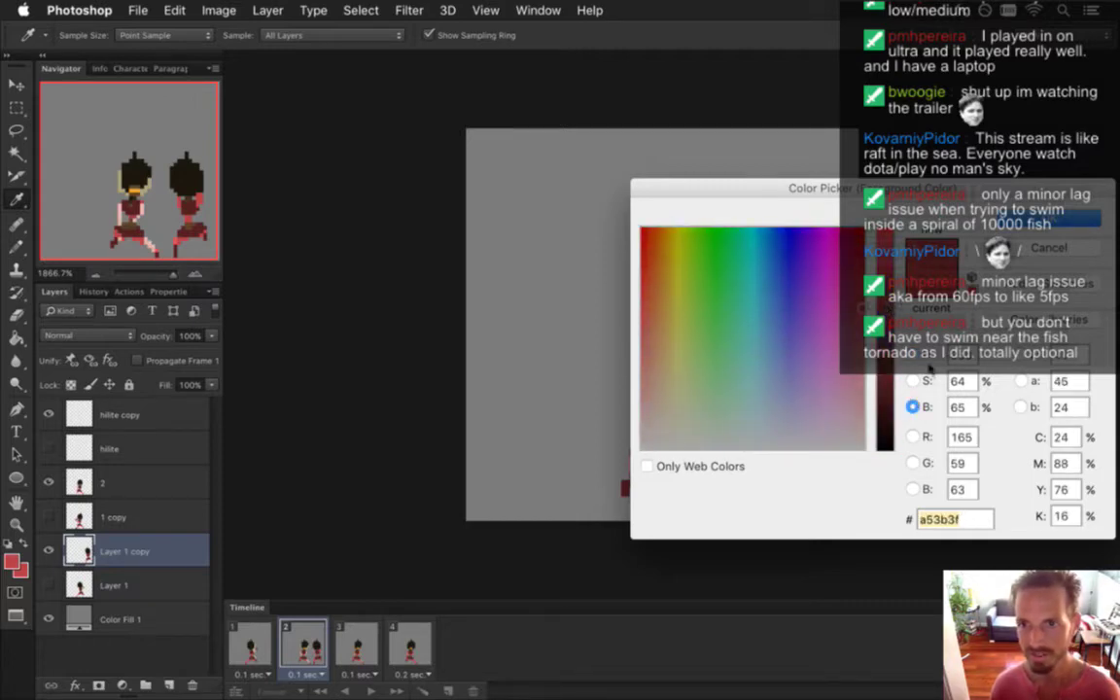
click(914, 356)
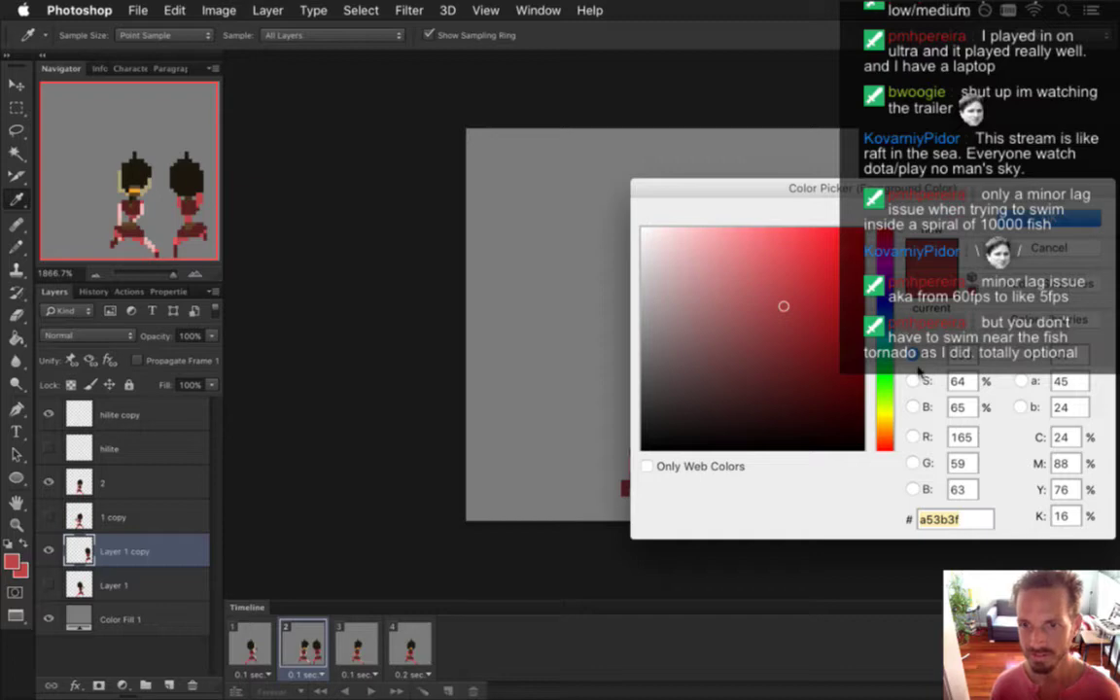
drag(900, 232, 901, 236)
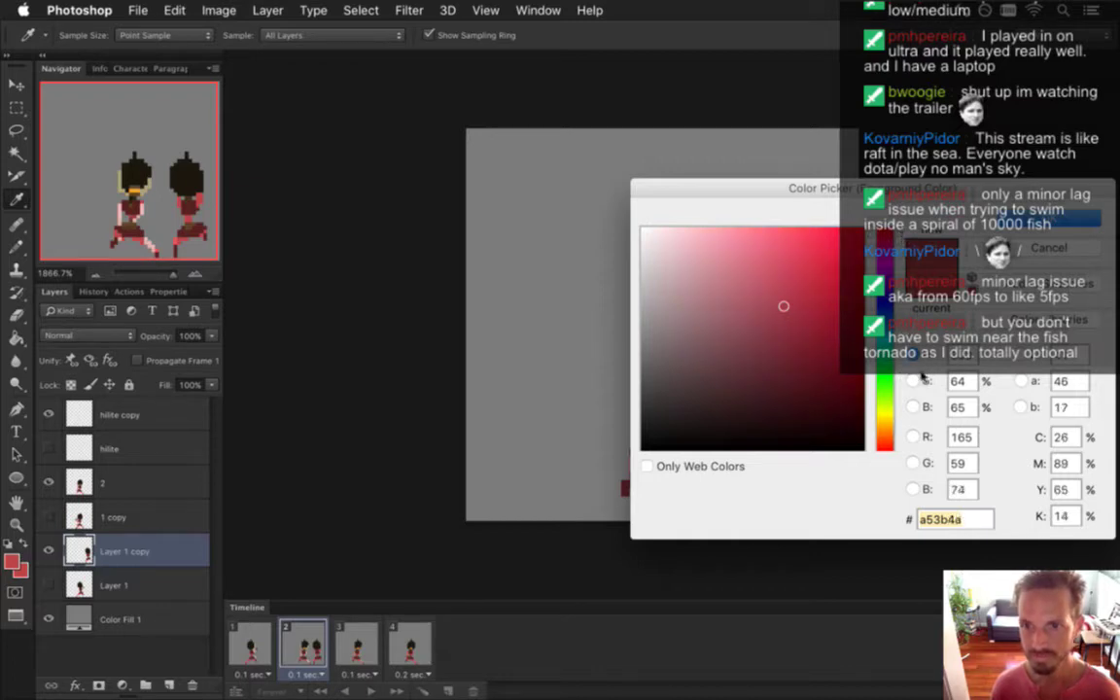
click(913, 406)
drag(901, 305, 900, 312)
click(1011, 220)
key(b)
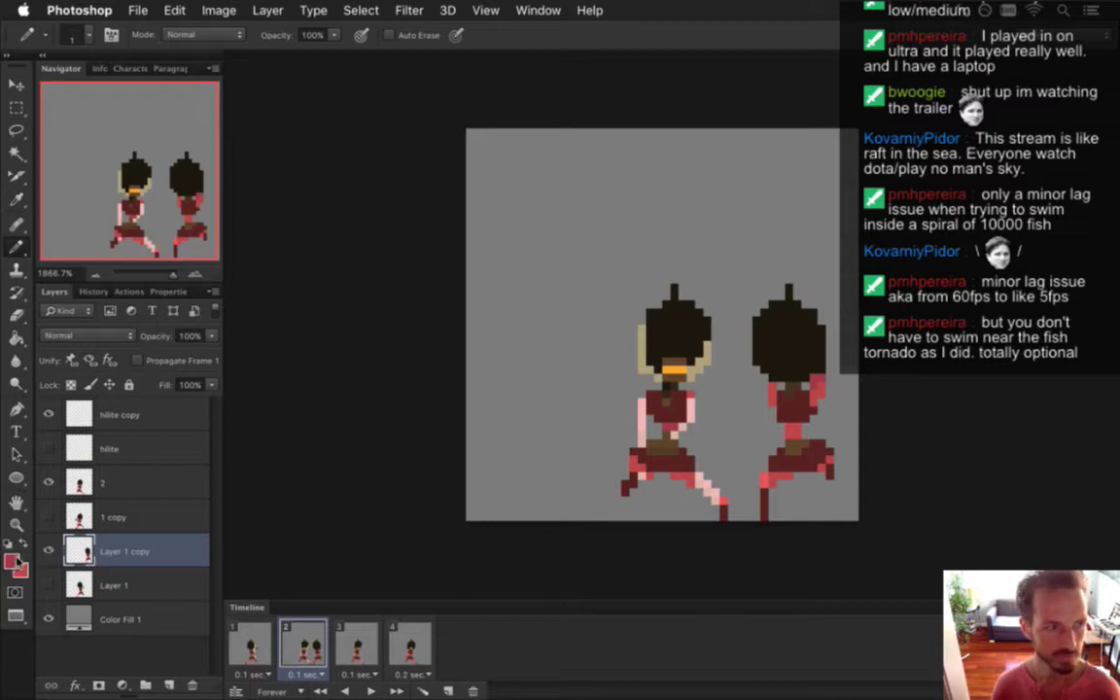
Darken the foreground shading colour to 812e3a for the copied figure's right arm
click(16, 561)
drag(884, 311, 884, 324)
click(1005, 221)
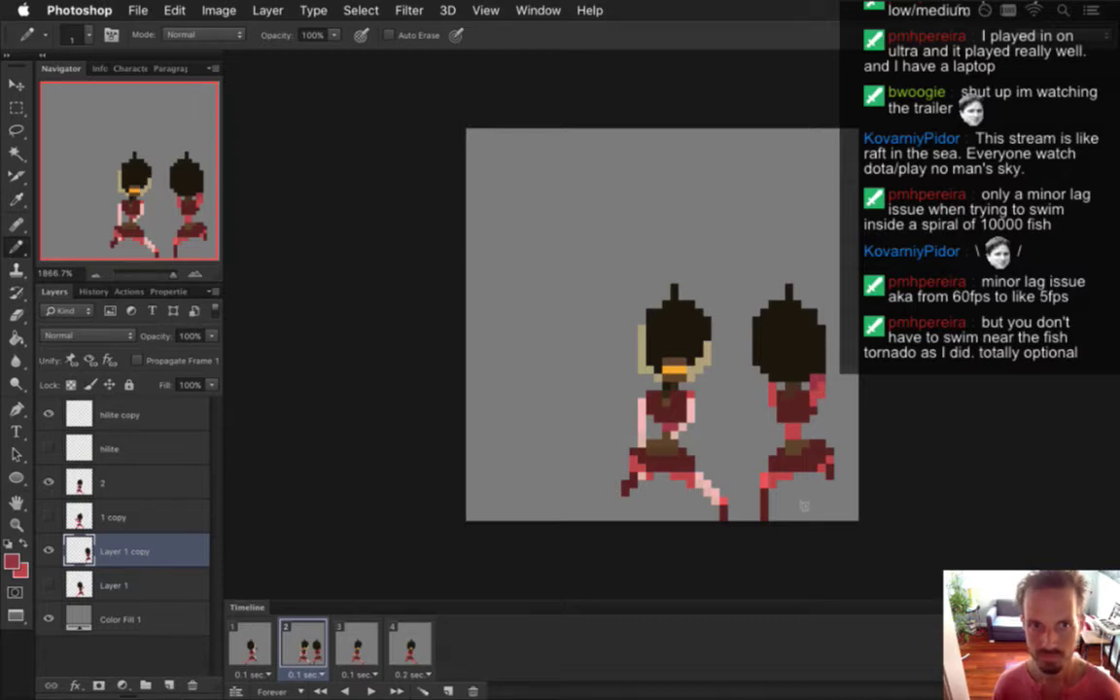
click(13, 561)
drag(886, 331, 886, 338)
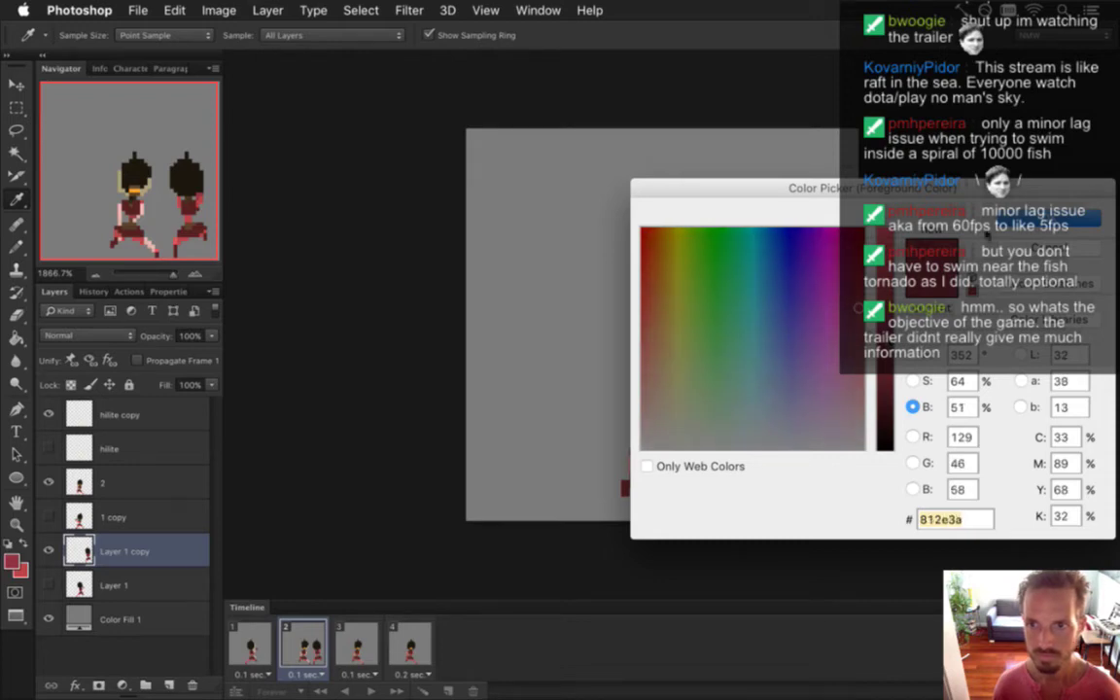
key(Return)
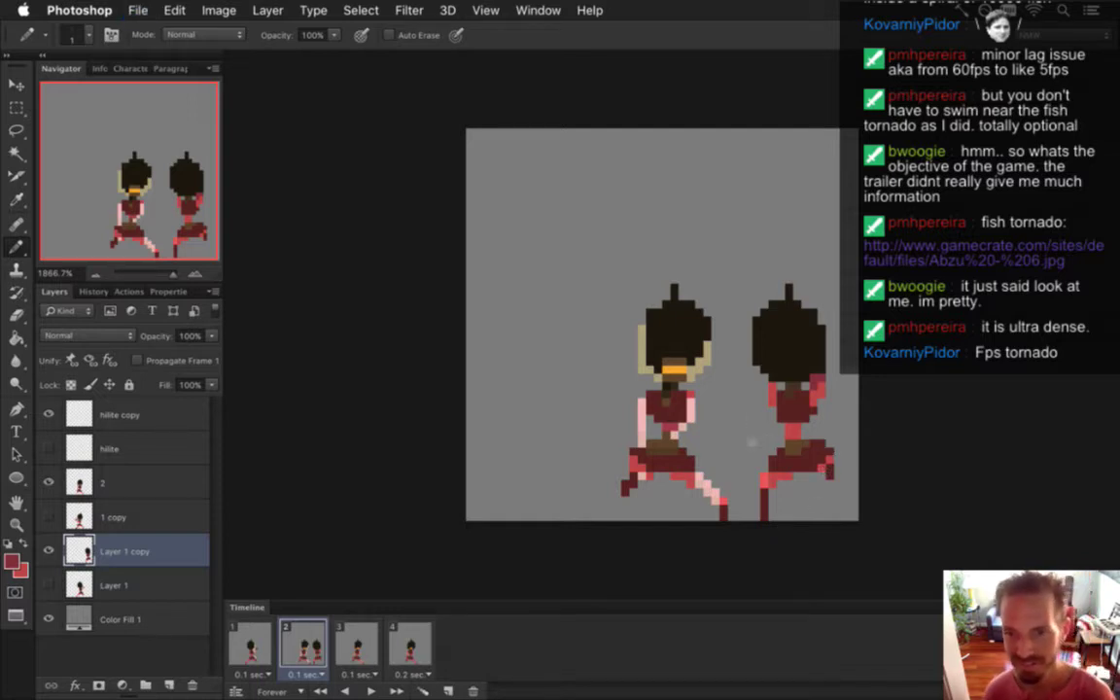
In frame 2, move the Layer 1 copy figure 14 pixels left so it sits over the front-facing figure
click(298, 637)
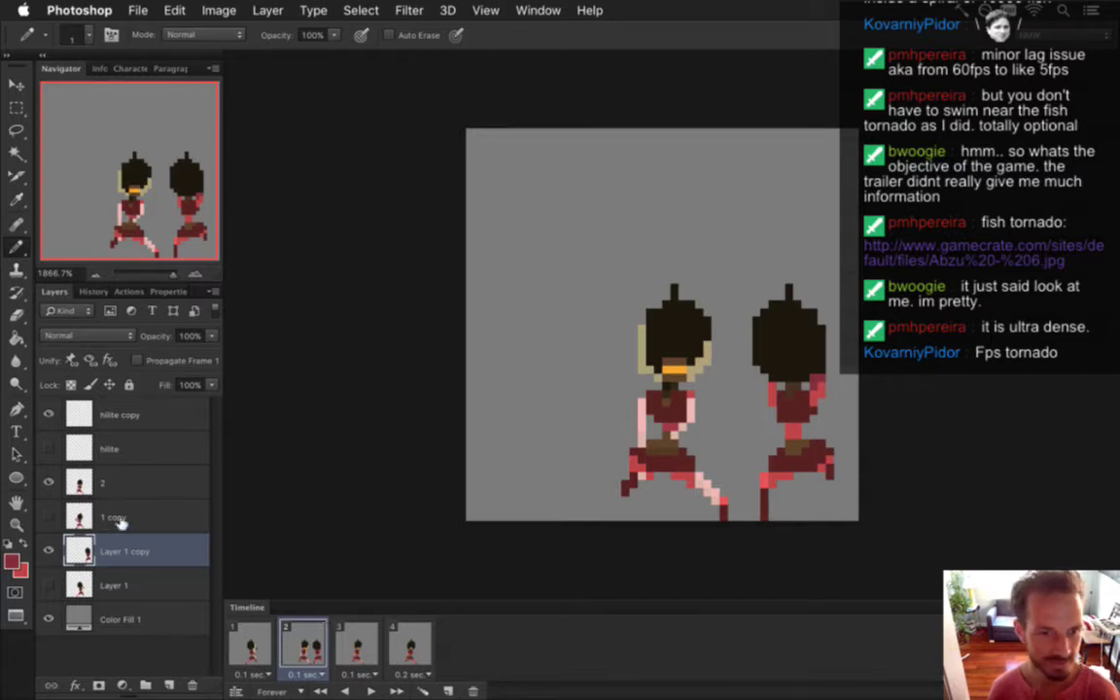
key(v)
key(Left)
key(Left)
key(Left)
key(Left)
key(Left)
key(Left)
key(Left)
key(Left)
key(Left)
key(Left)
key(Left)
key(Left)
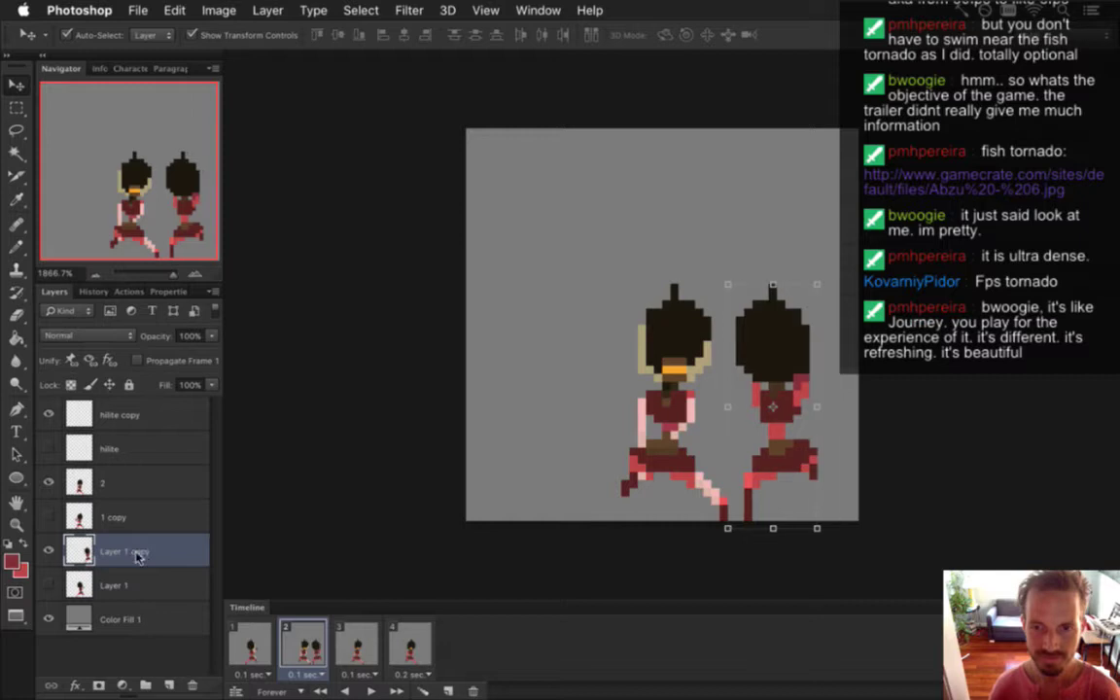
key(Left)
key(Left)
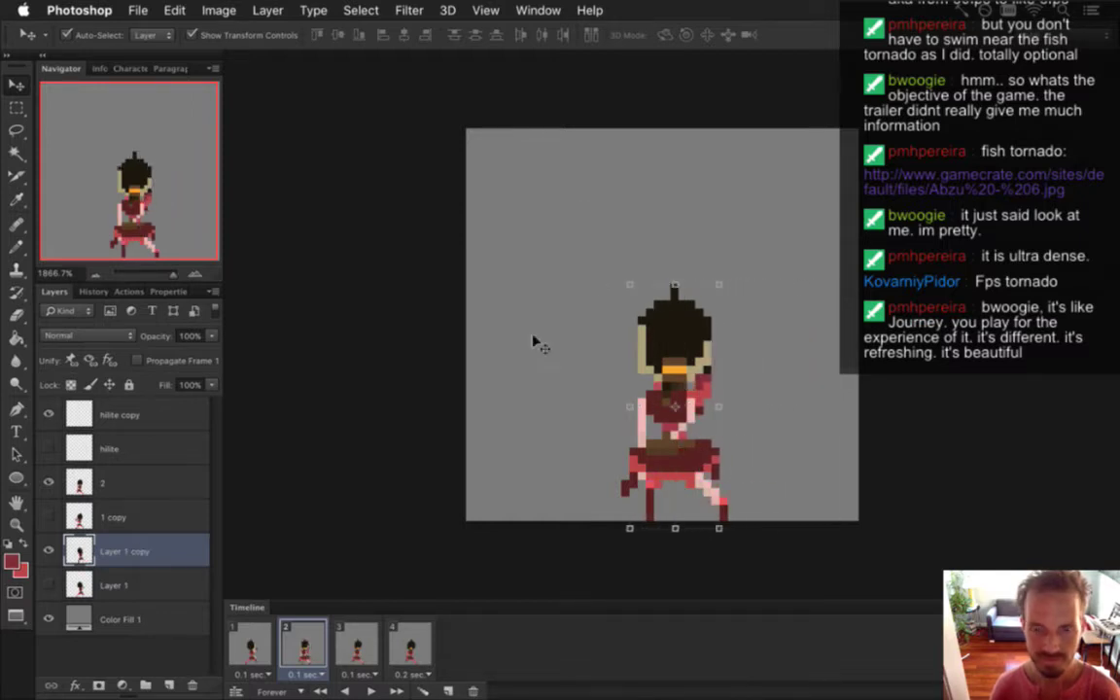
Delete the old pose layers 2 and 1 copy, checking the animation frames in between
key(m)
click(127, 485)
drag(179, 579, 192, 686)
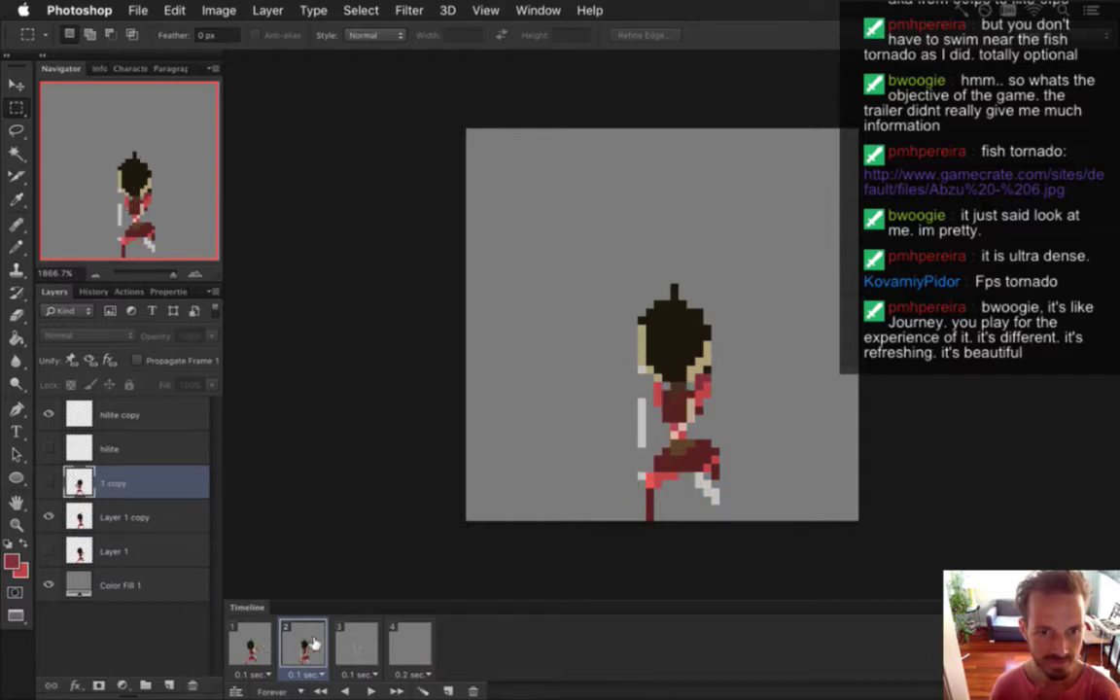
click(250, 644)
click(303, 644)
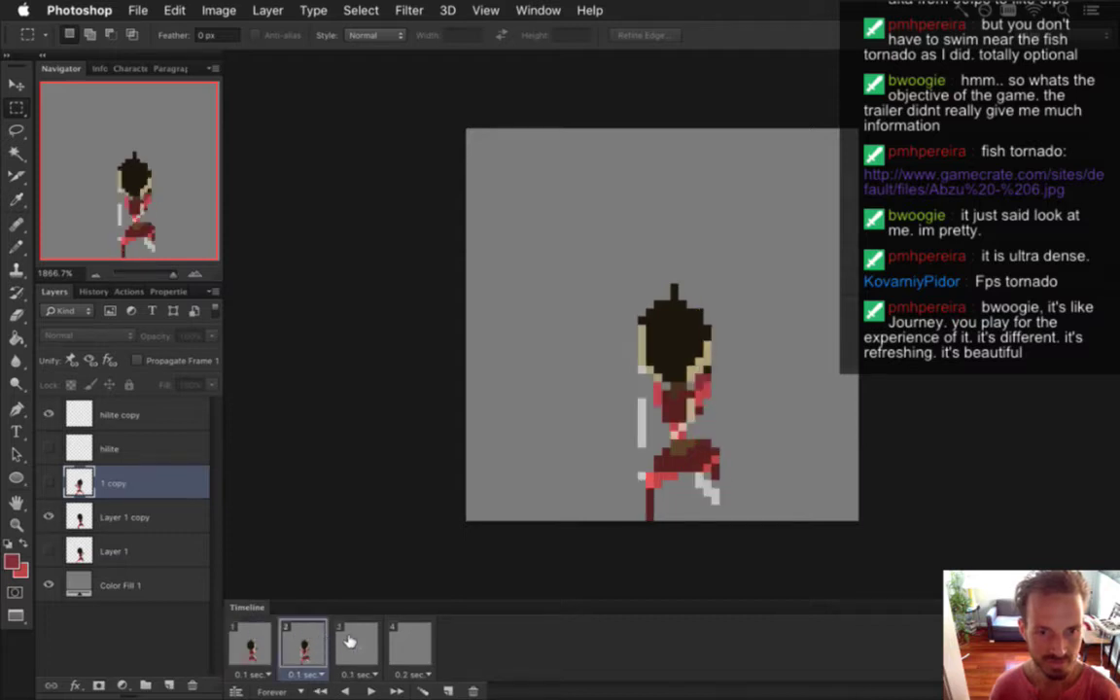
click(358, 643)
click(390, 643)
click(360, 644)
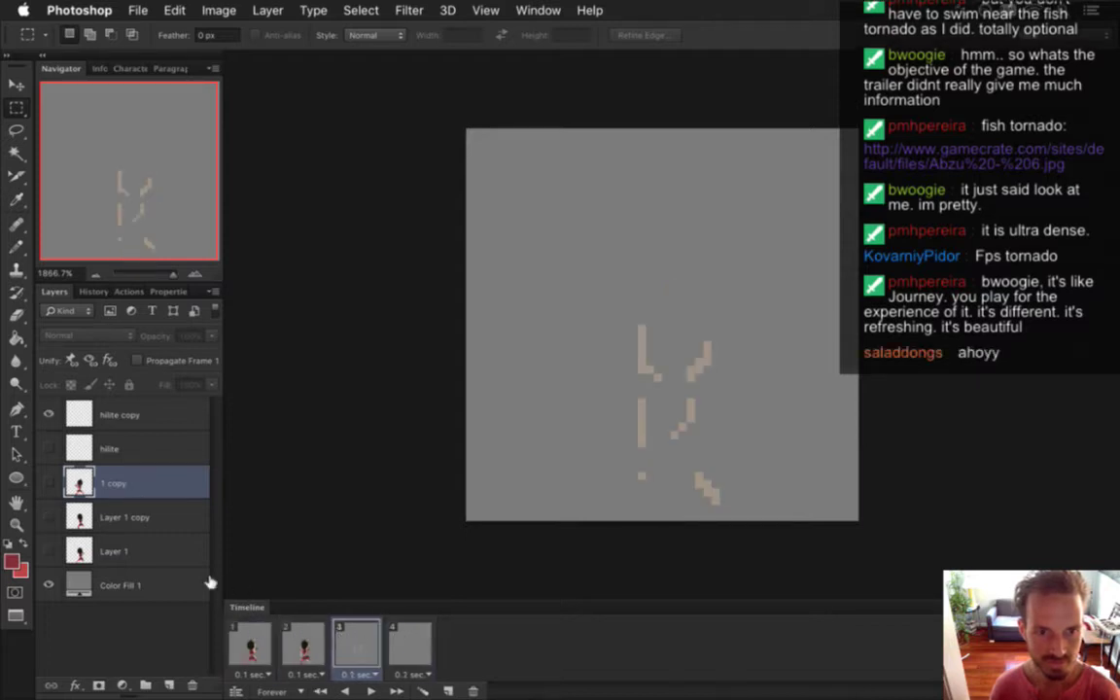
click(197, 684)
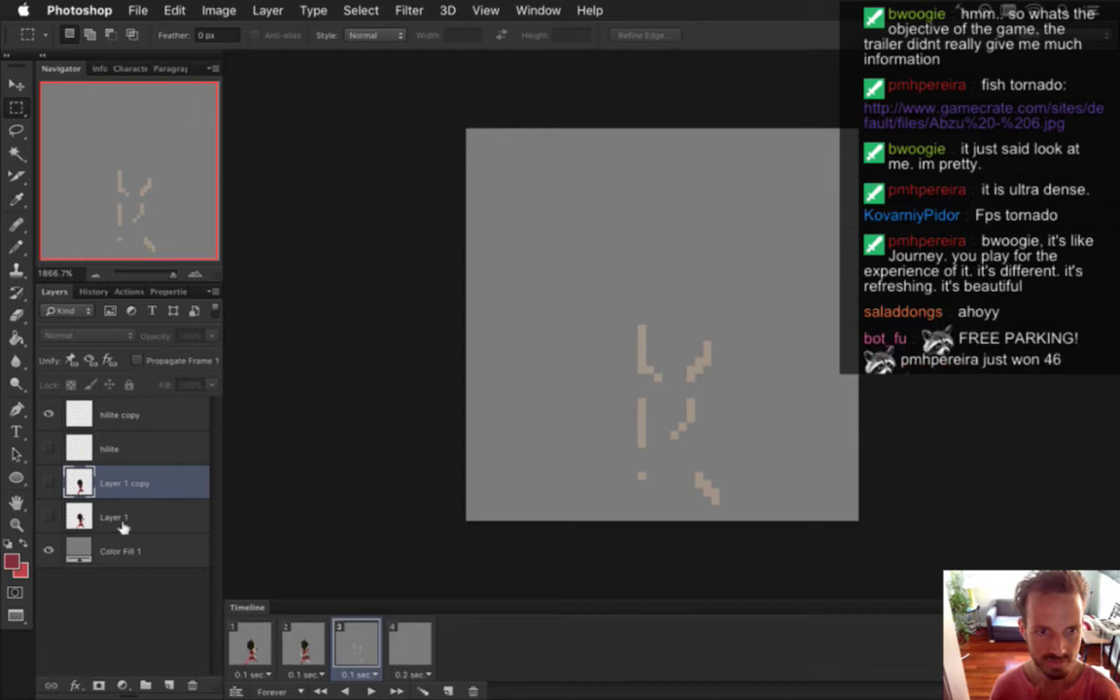
Make Layer 1 copy visible in frames 3 and 4, then return to frame 2
click(47, 478)
click(409, 643)
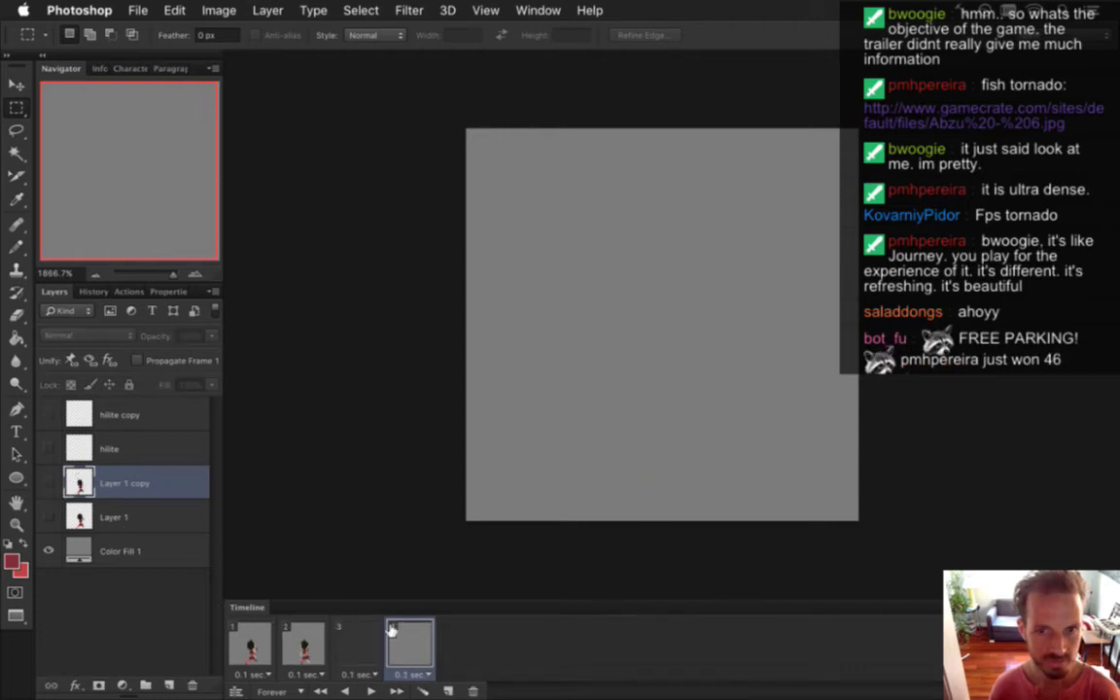
click(48, 482)
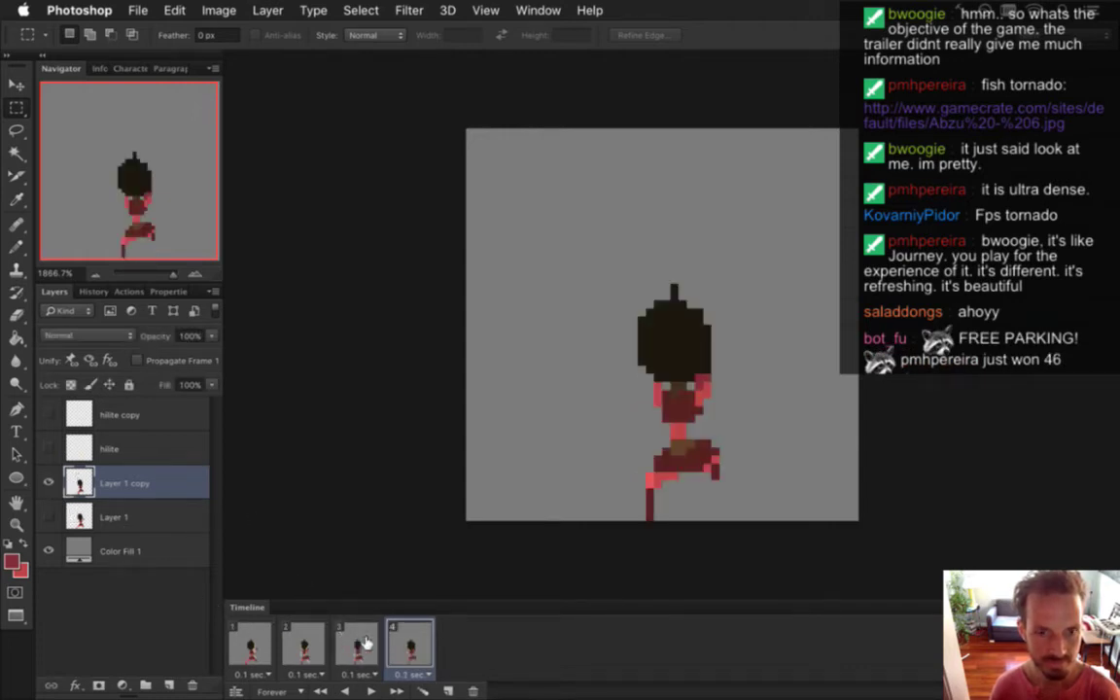
click(249, 644)
click(305, 644)
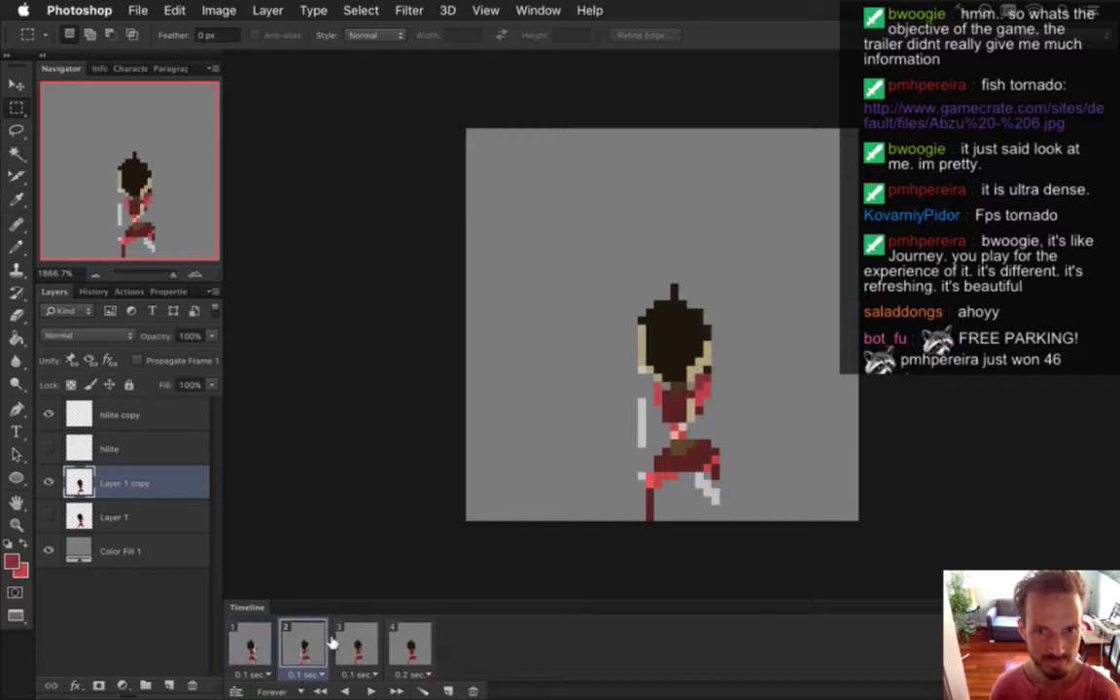
Set the hilite copy layer to 100% opacity and Normal blend mode in frame 2
click(118, 417)
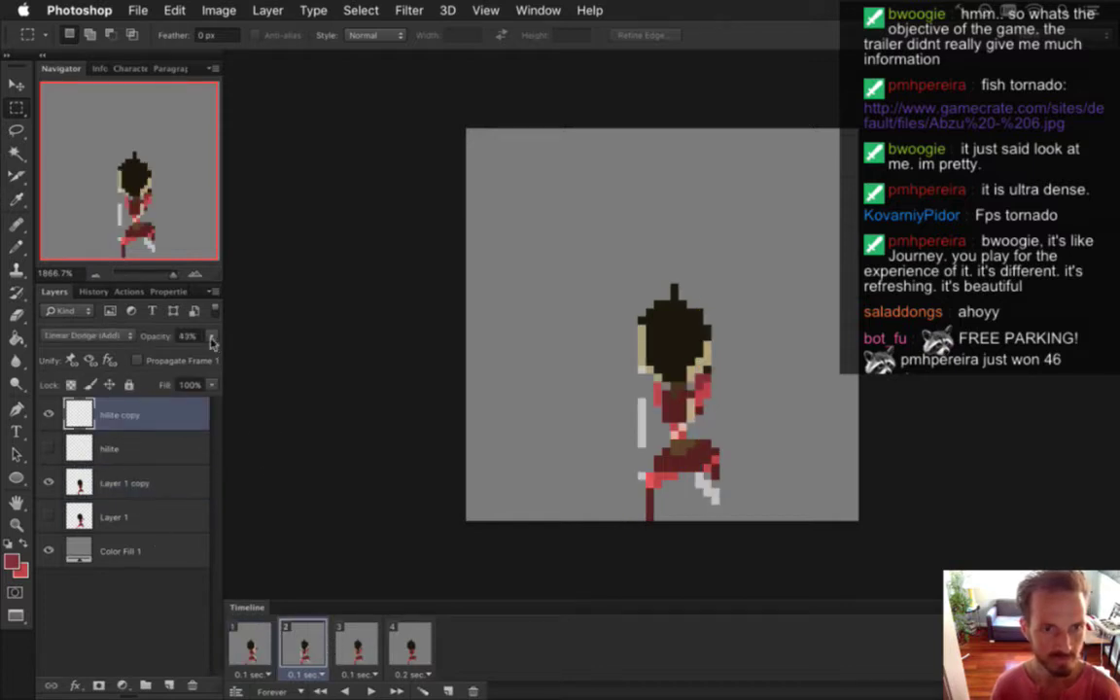
drag(211, 336, 222, 356)
click(86, 335)
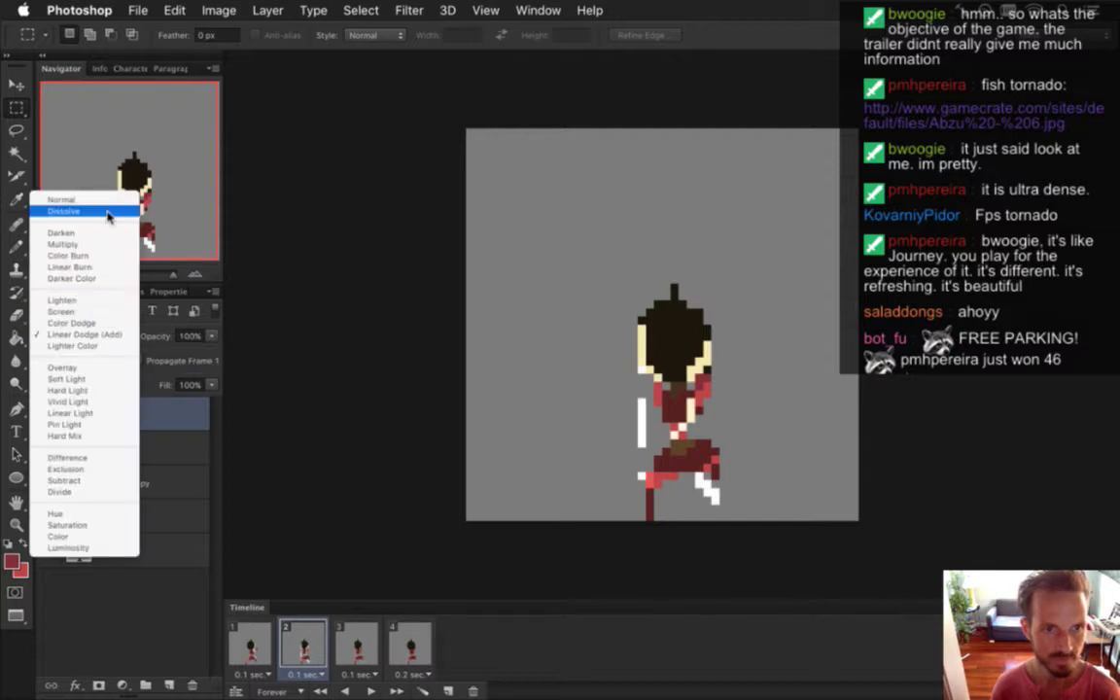
click(115, 198)
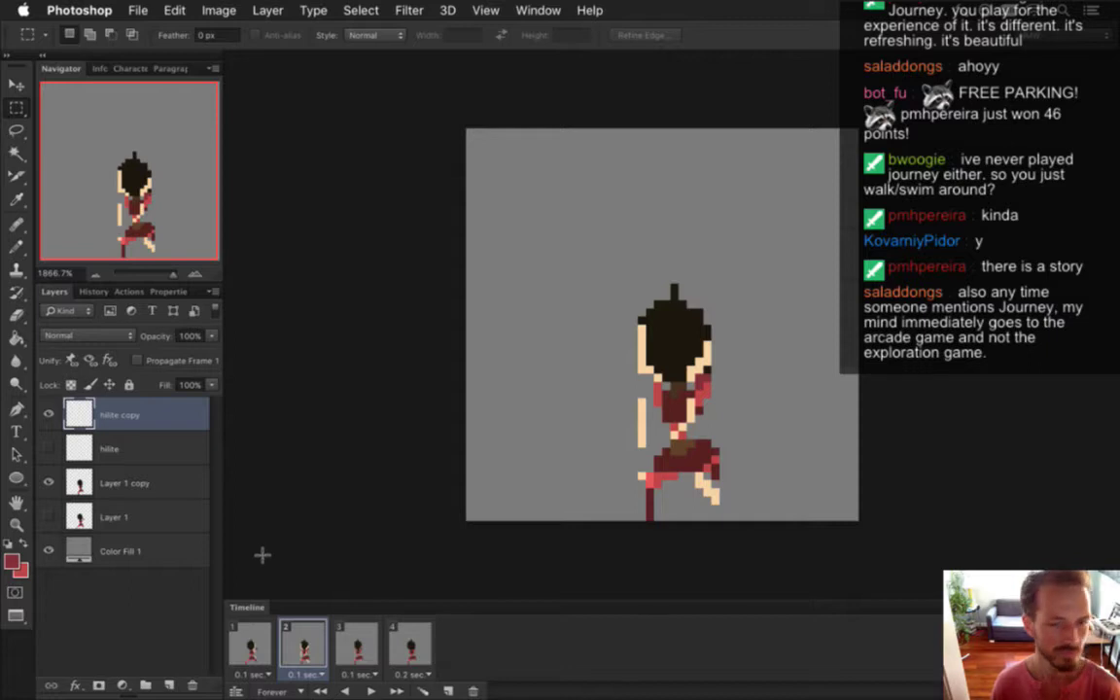
Sample the pale skin colour and erase the old arm, torso, leg and head-side highlights on hilite copy in frame 2
key(i)
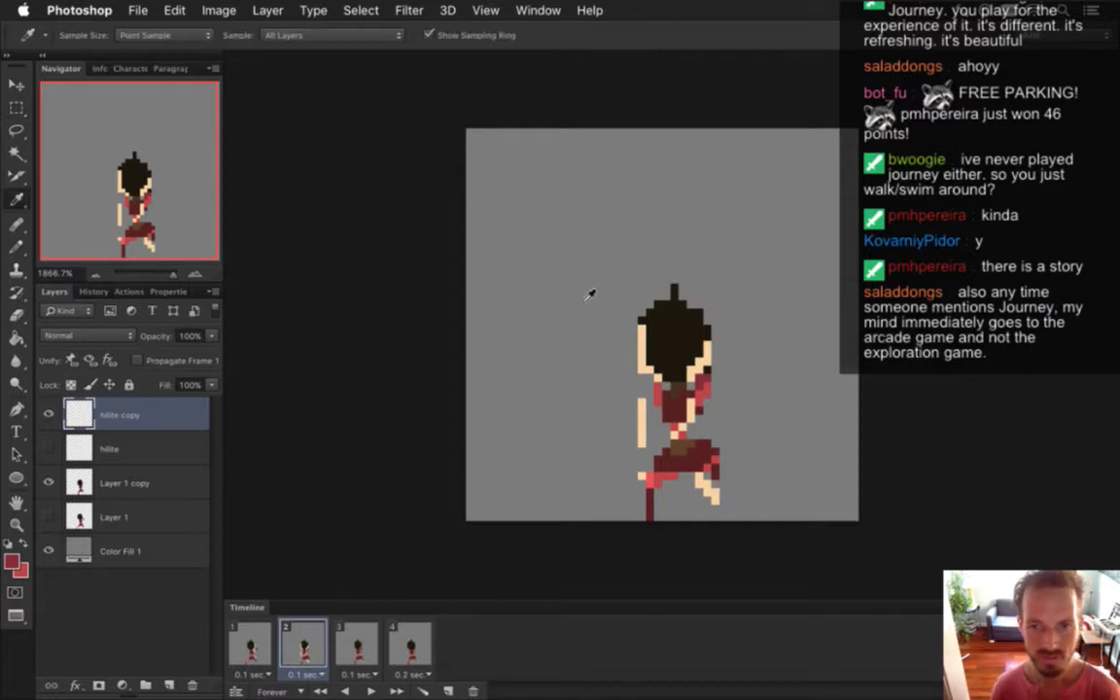
click(642, 365)
key(e)
drag(641, 402, 642, 476)
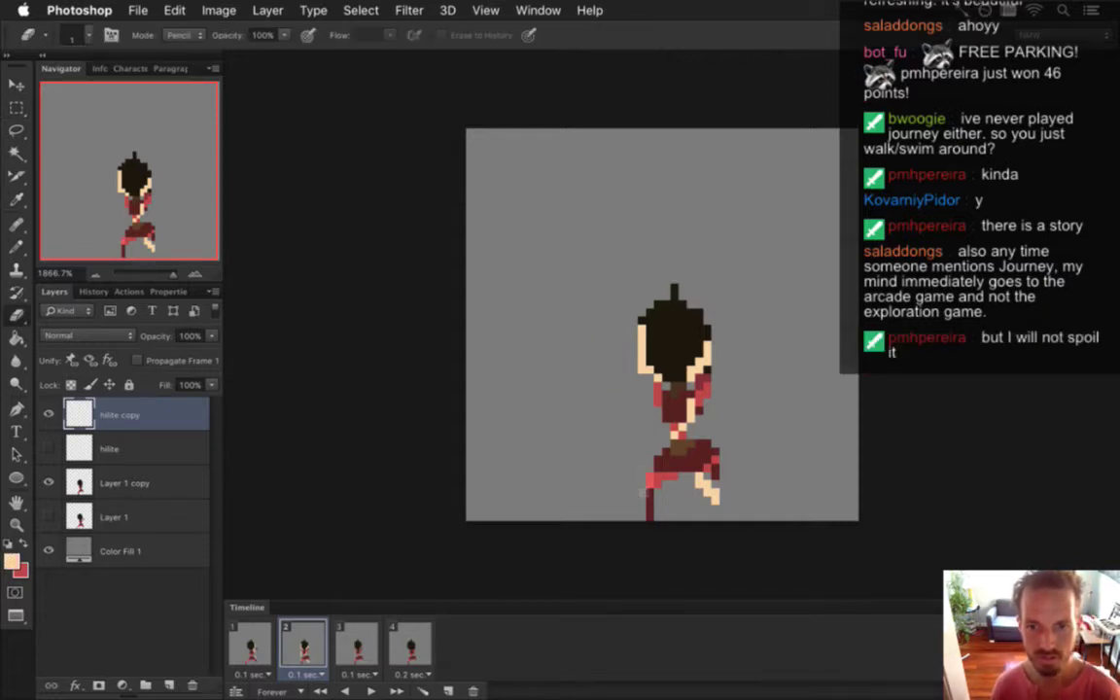
drag(675, 434, 692, 402)
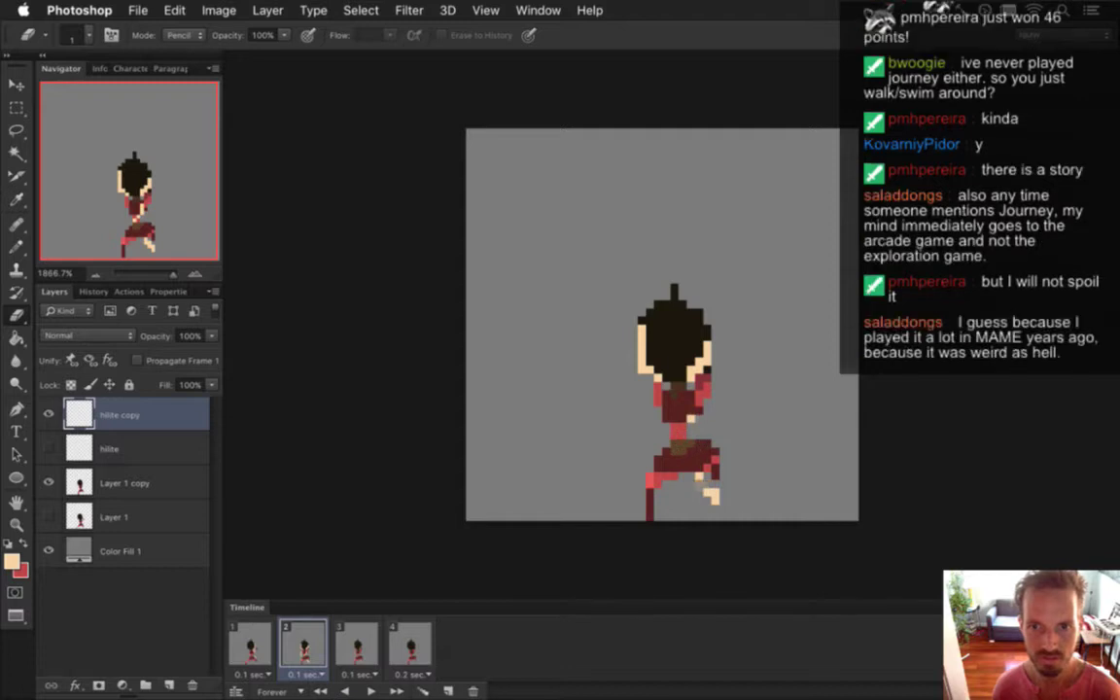
drag(698, 476, 717, 515)
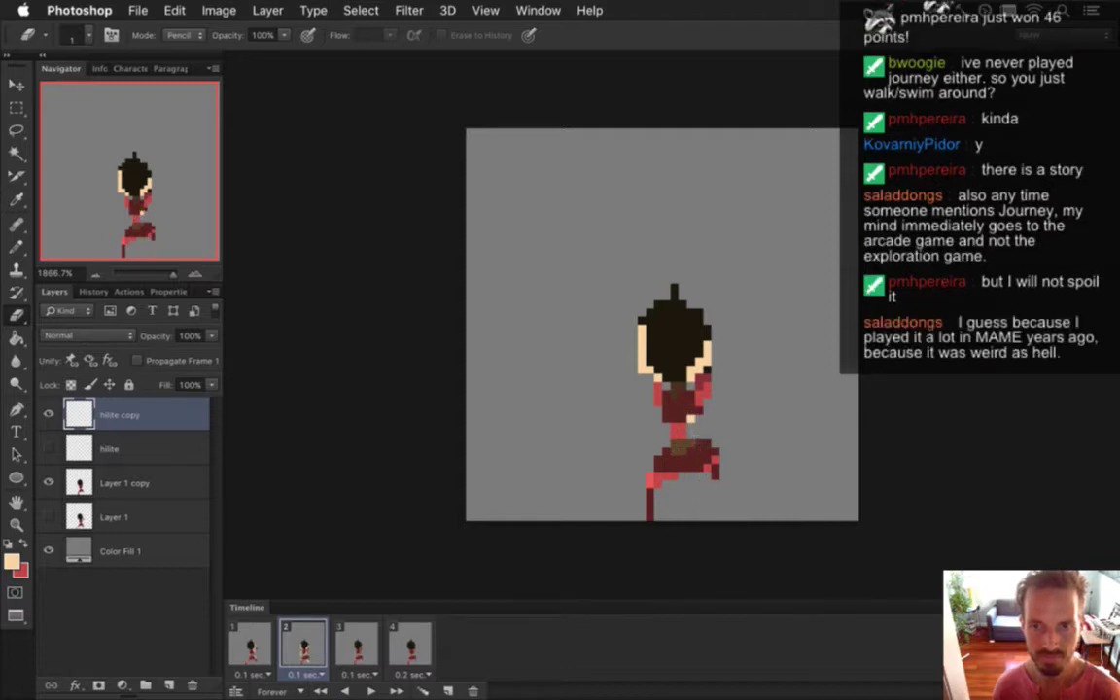
mouse_move(657, 371)
mouse_down()
mouse_move(648, 371)
mouse_move(641, 327)
mouse_up()
mouse_move(707, 345)
mouse_down()
mouse_move(698, 375)
mouse_move(642, 317)
mouse_up()
Pencil new pale highlights along both sides of the hair, the shoulders and the upper edge of the hips on hilite copy
key(b)
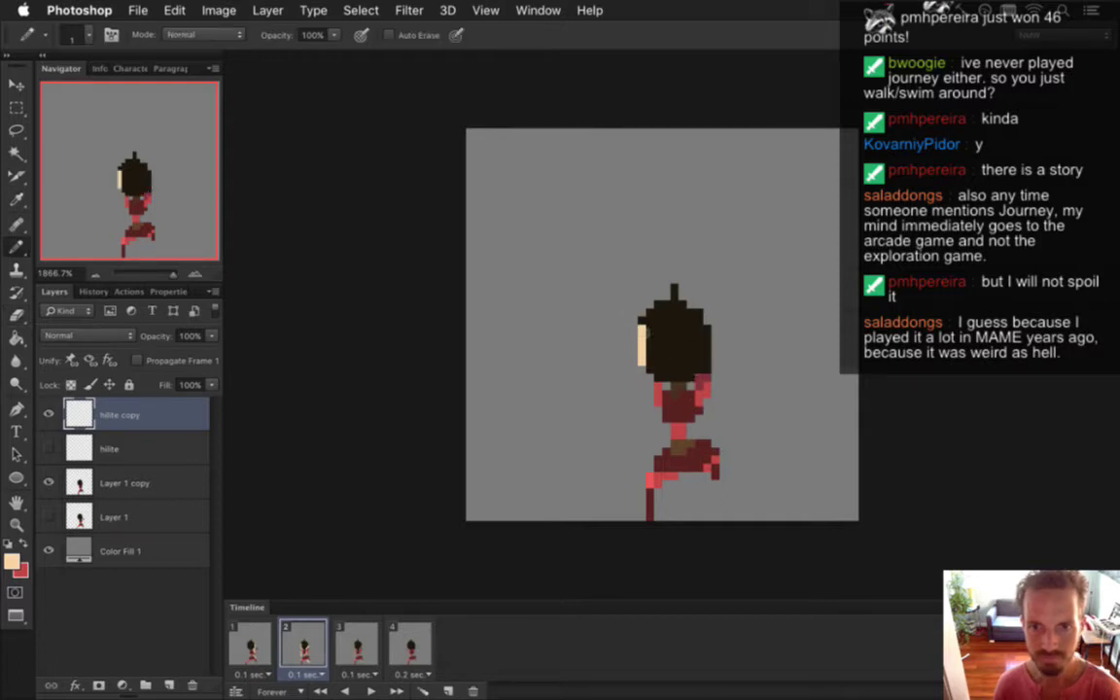
drag(650, 386, 688, 391)
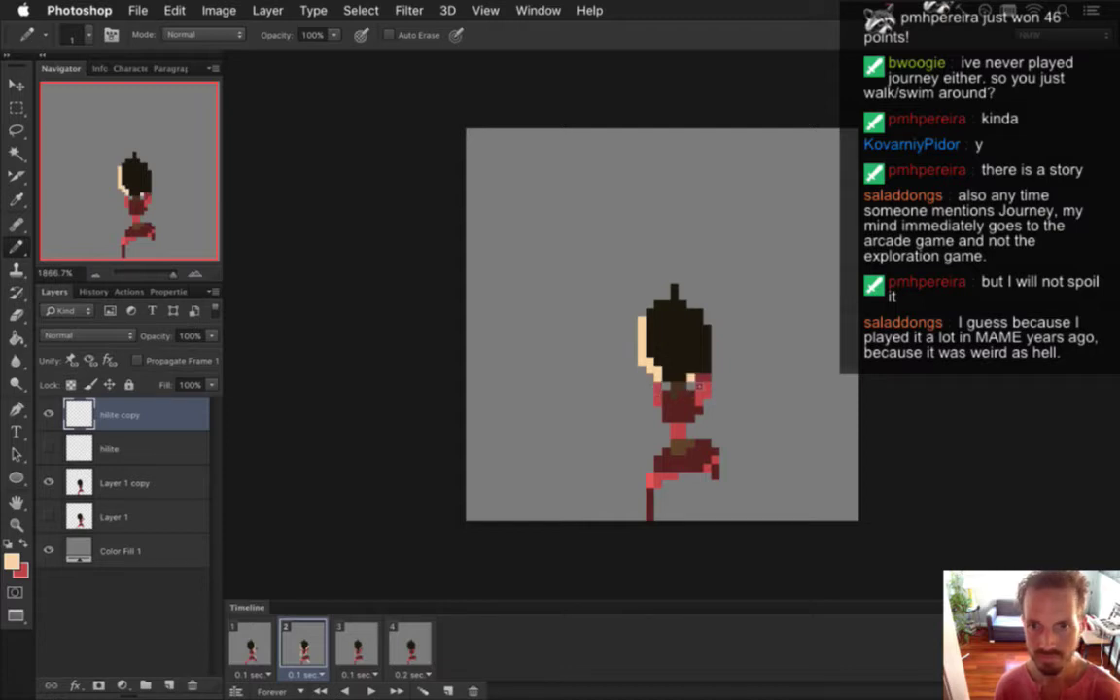
drag(707, 382, 707, 325)
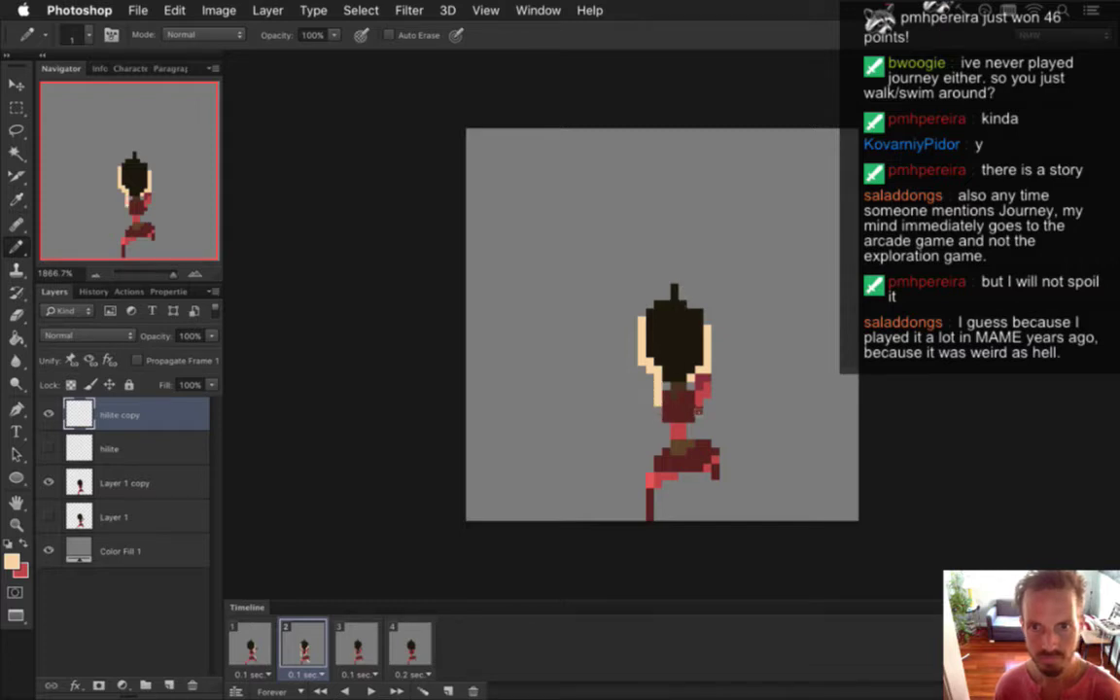
drag(698, 403, 707, 394)
click(706, 387)
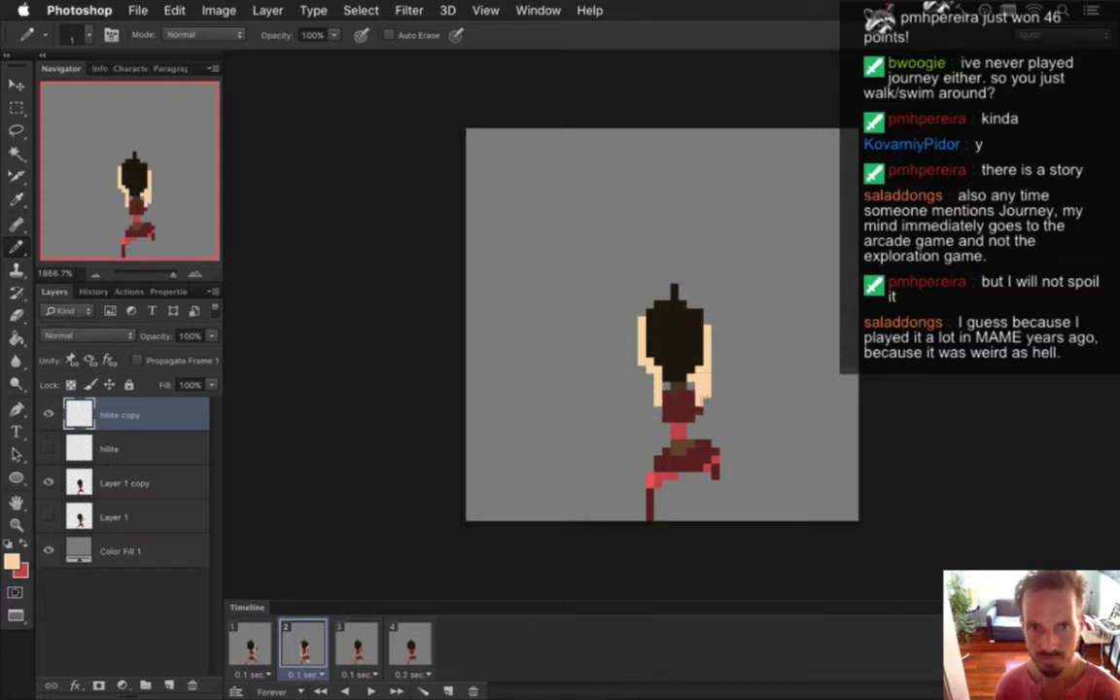
key(e)
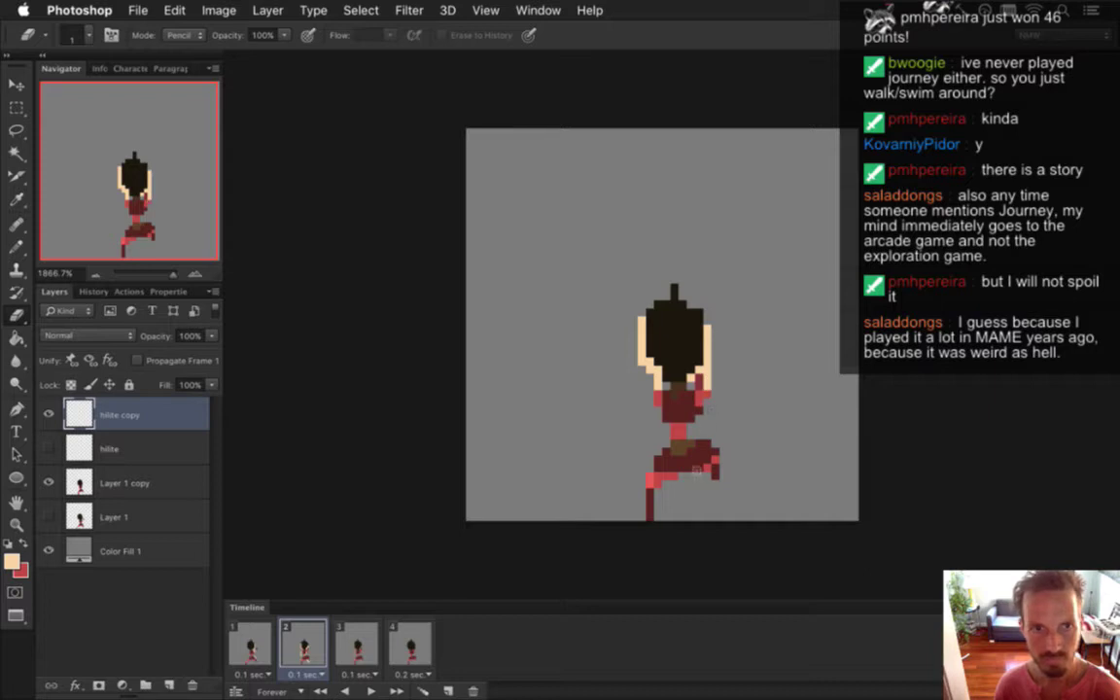
key(b)
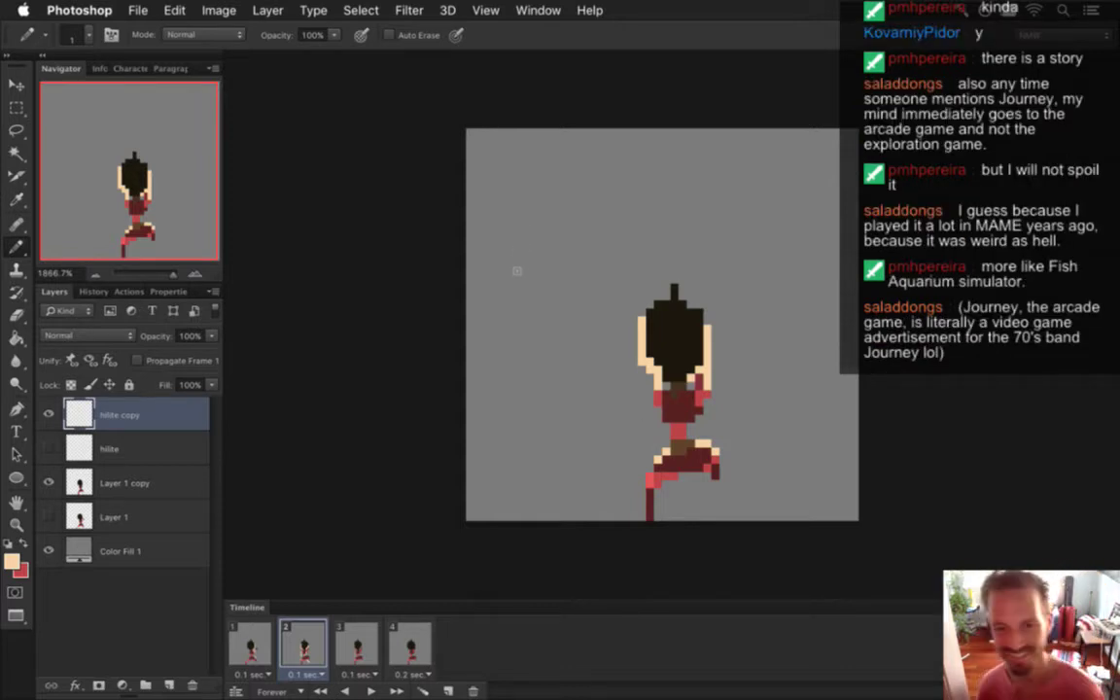
Compare frames 1 and 2 and set hilite copy in frame 2 to Linear Dodge (Add) at 54% opacity
click(261, 642)
click(310, 646)
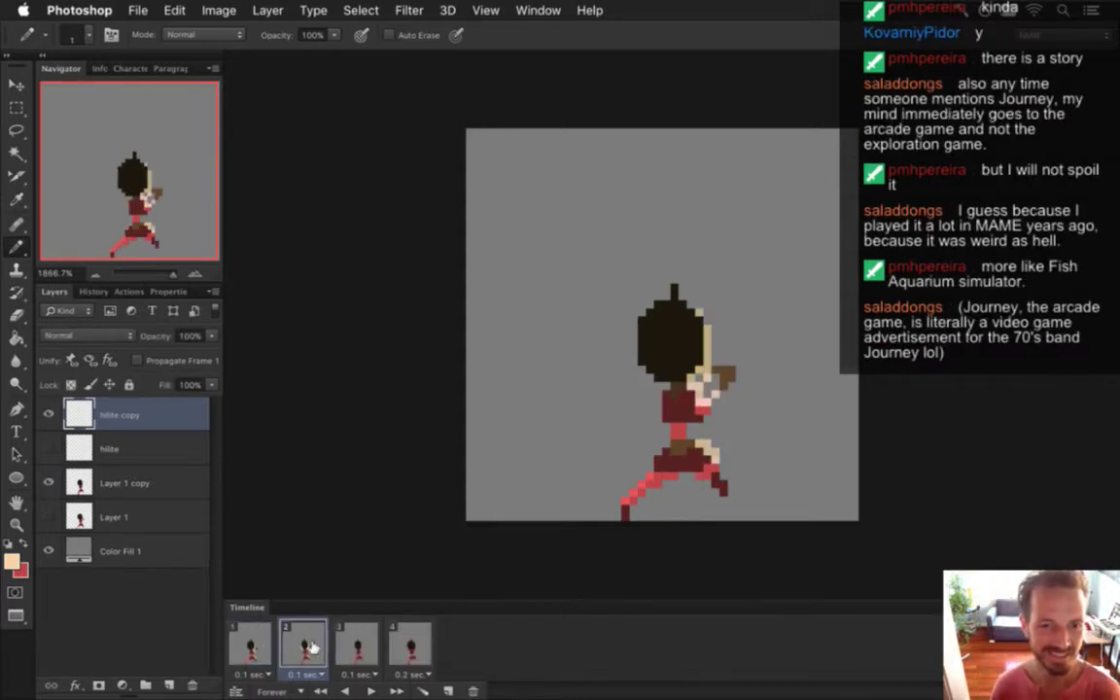
click(255, 646)
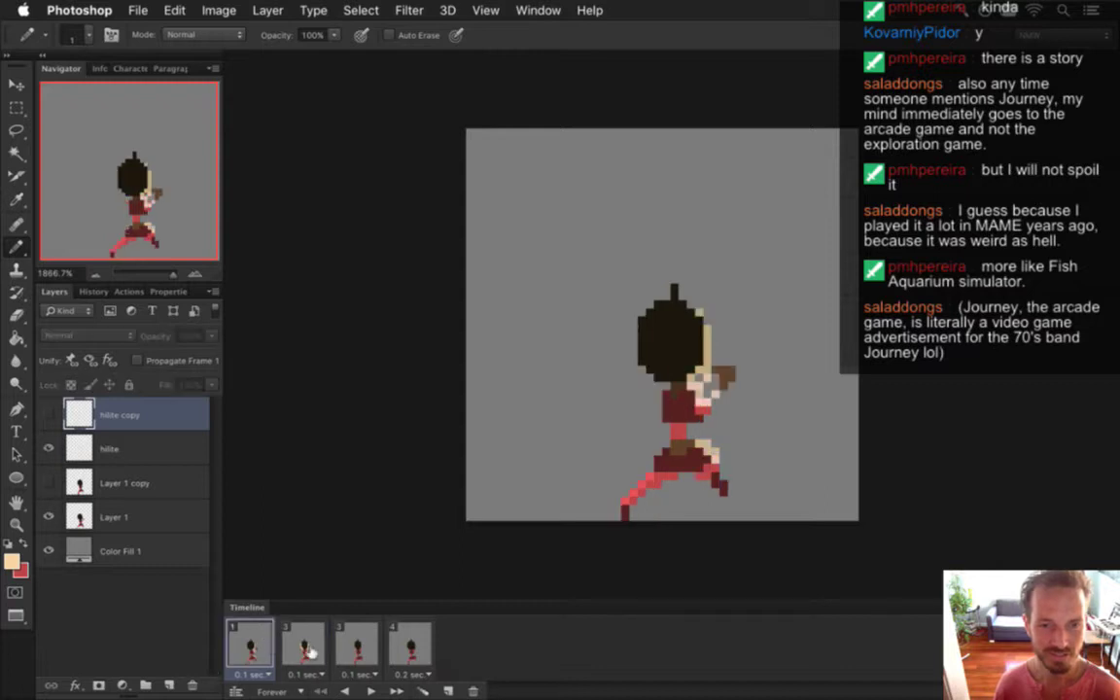
click(303, 650)
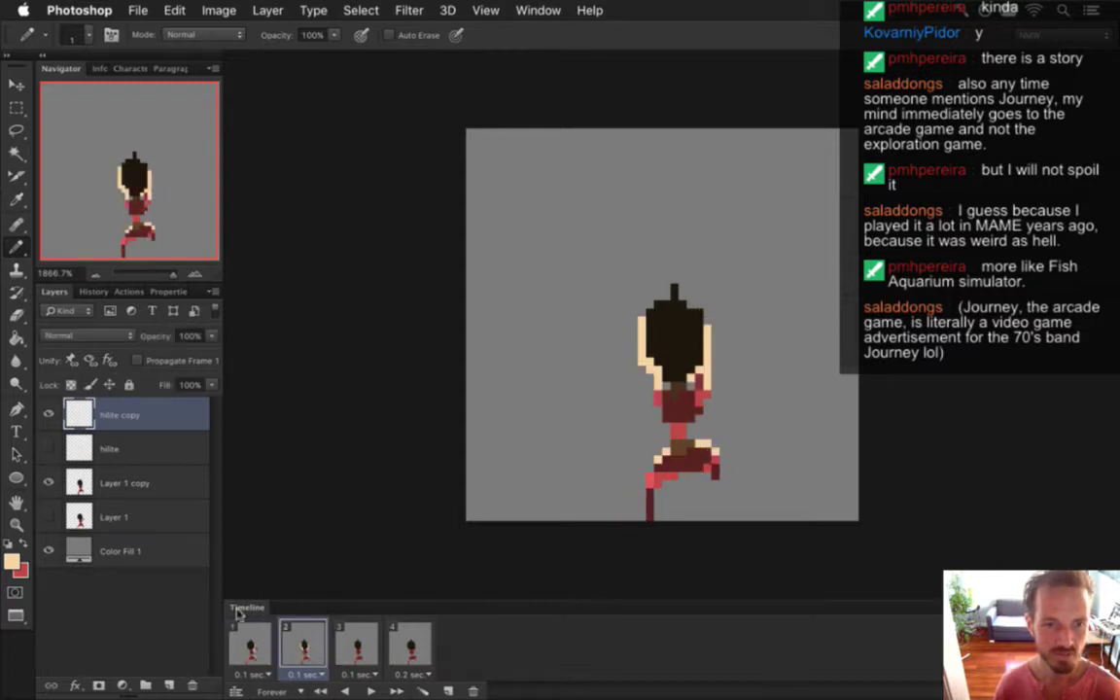
click(113, 335)
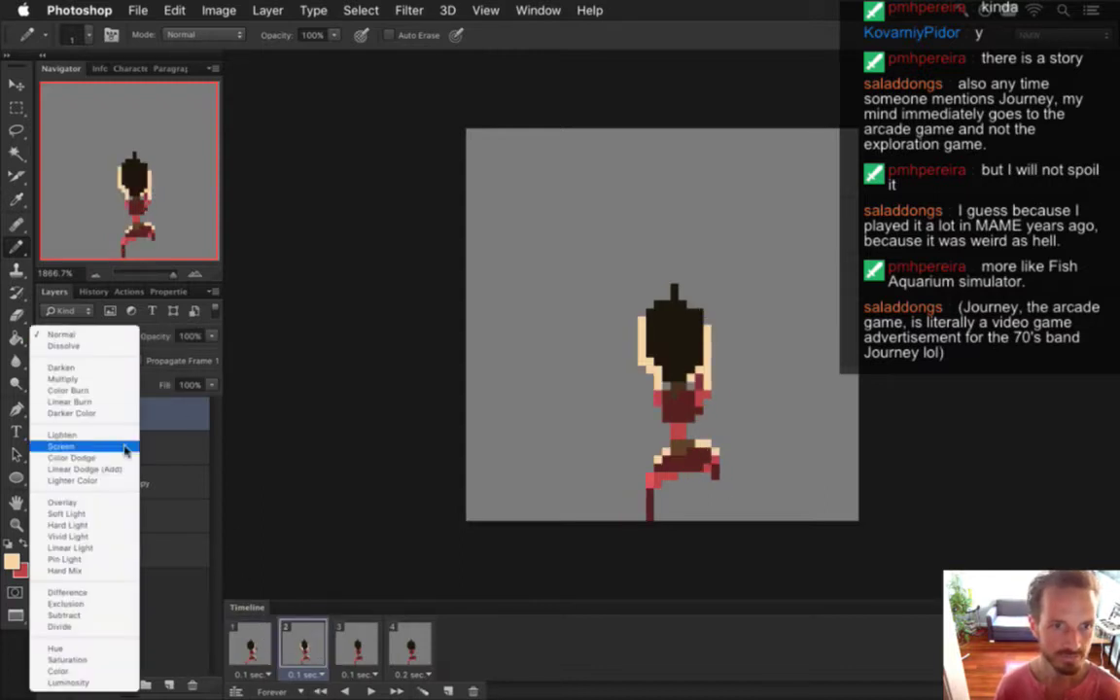
click(118, 474)
click(211, 335)
drag(209, 352, 174, 354)
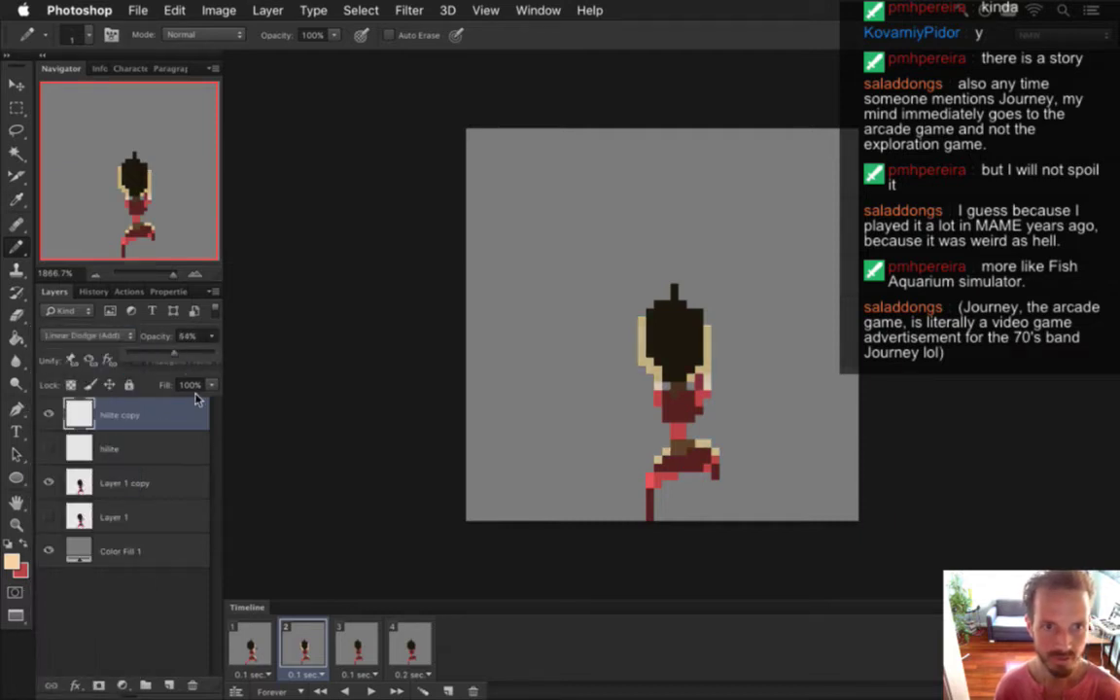
click(194, 394)
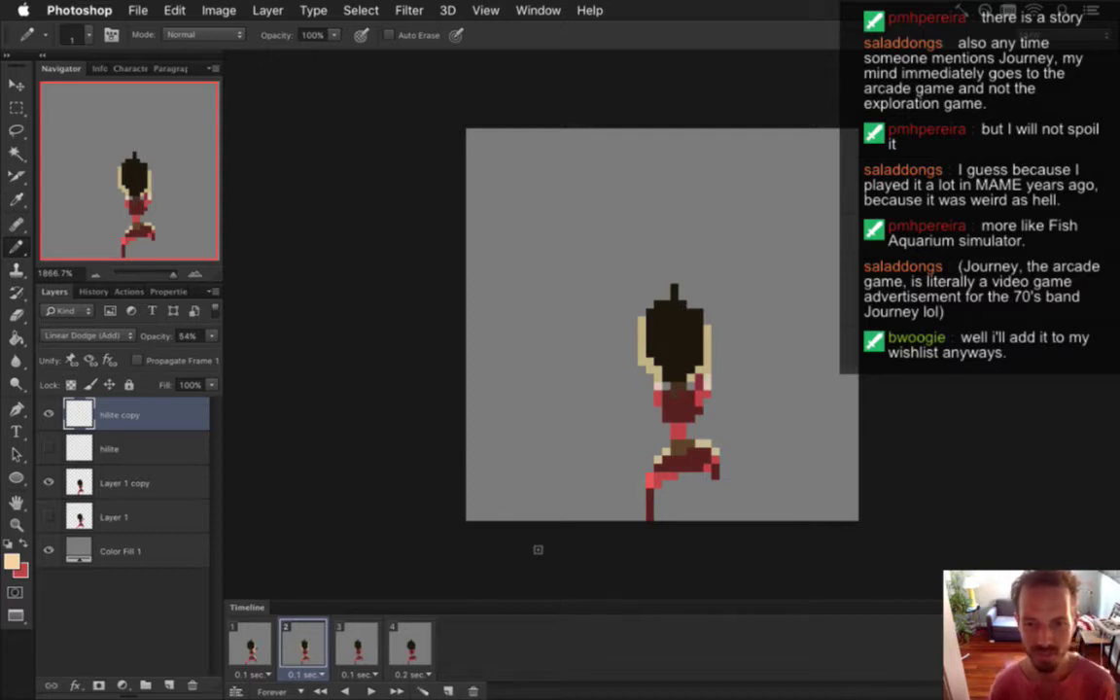
Review the new highlights by stepping through all four frames, playing the animation and comparing frames 1 and 2
click(260, 653)
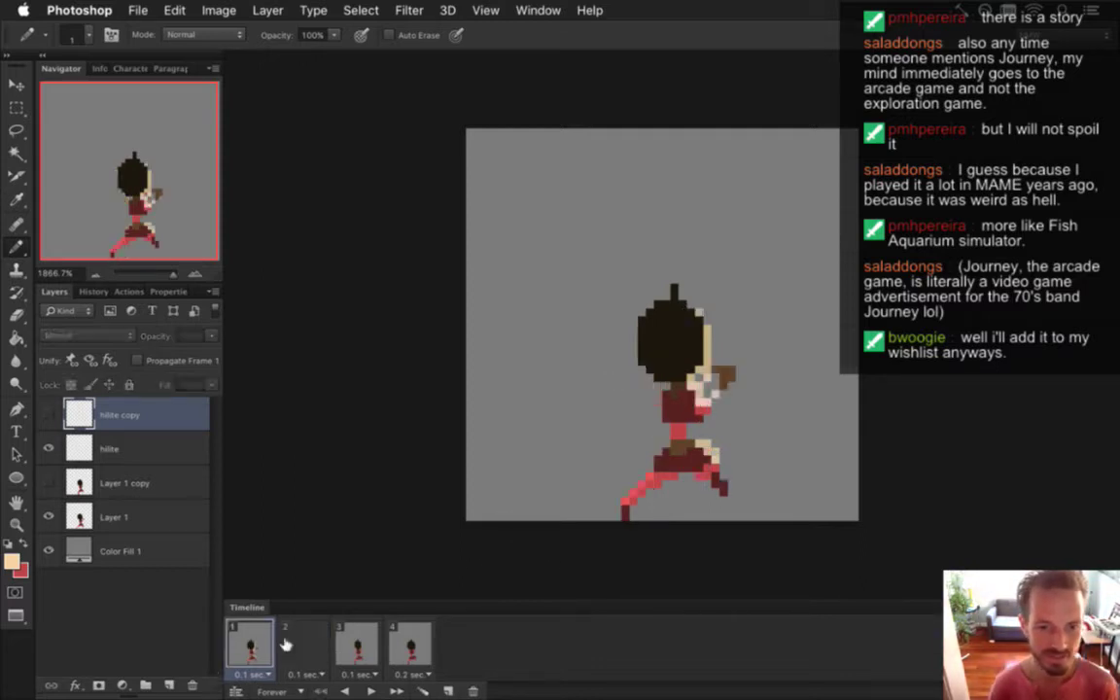
click(304, 651)
click(358, 651)
click(313, 645)
click(356, 646)
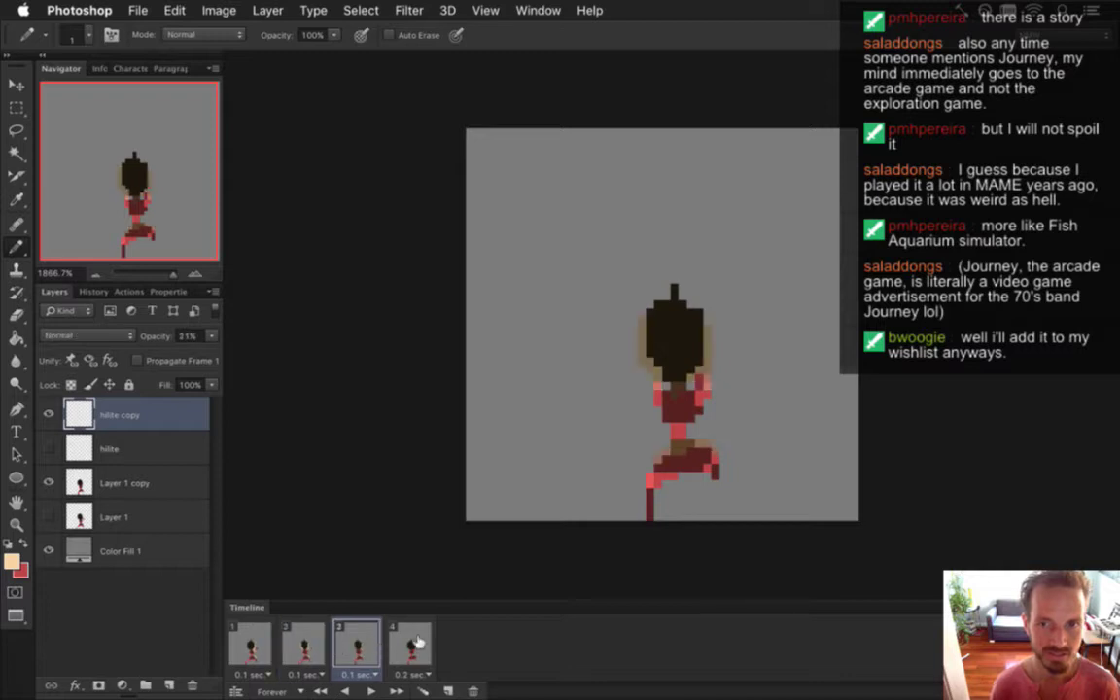
click(406, 639)
click(371, 690)
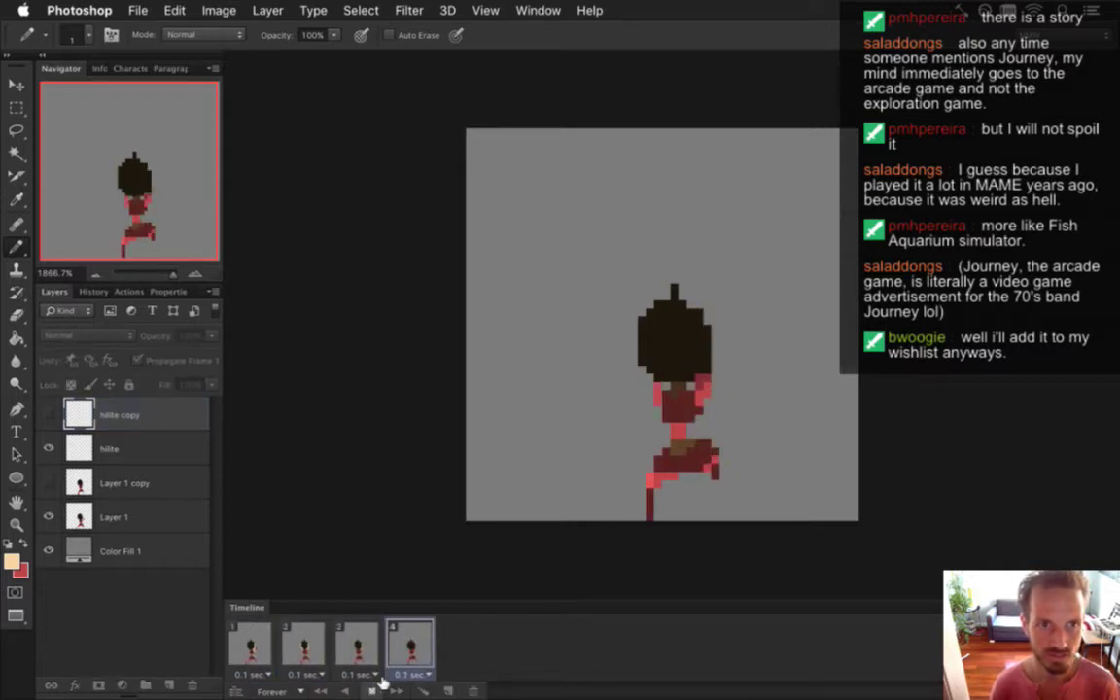
click(370, 690)
click(254, 652)
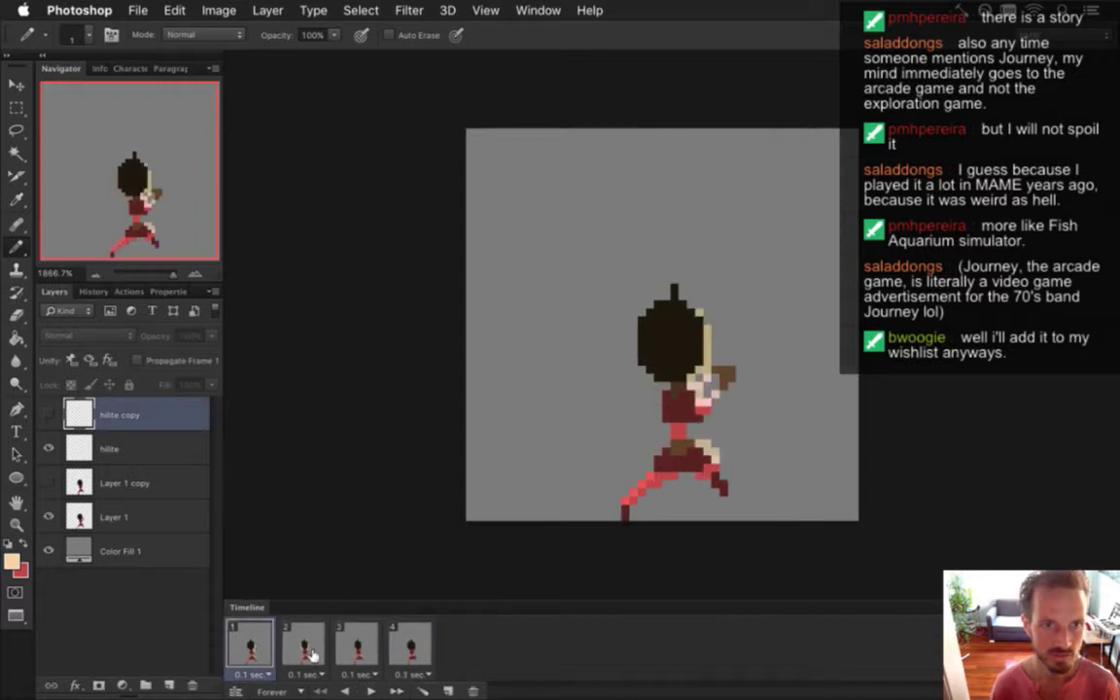
click(304, 649)
click(251, 648)
click(295, 649)
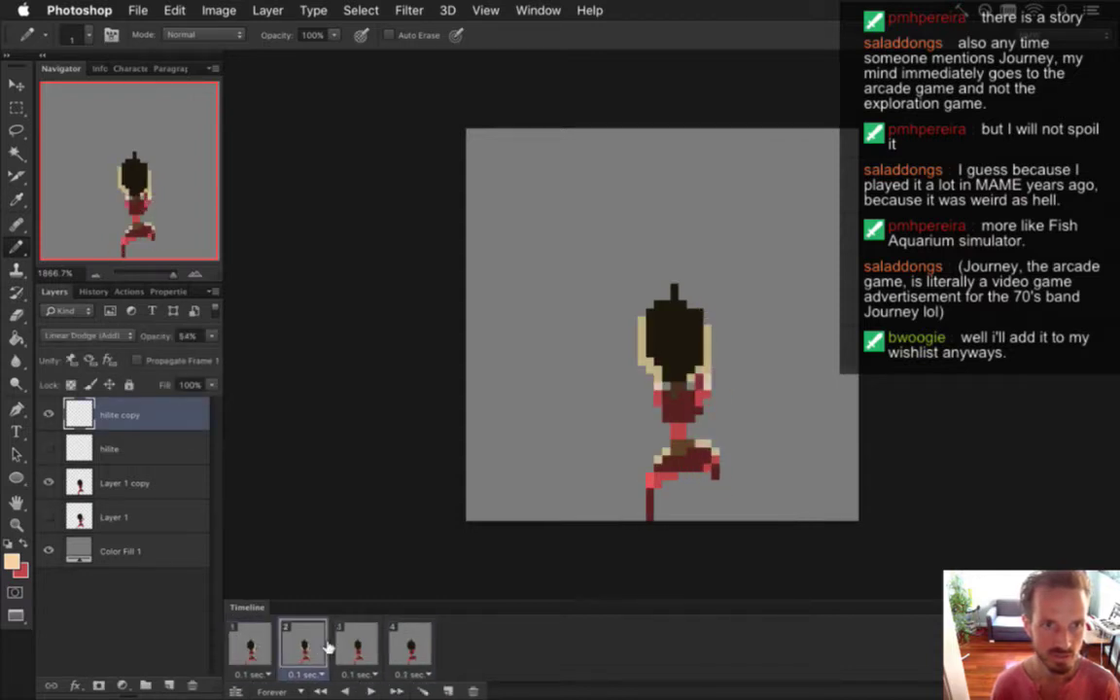
click(273, 646)
click(309, 649)
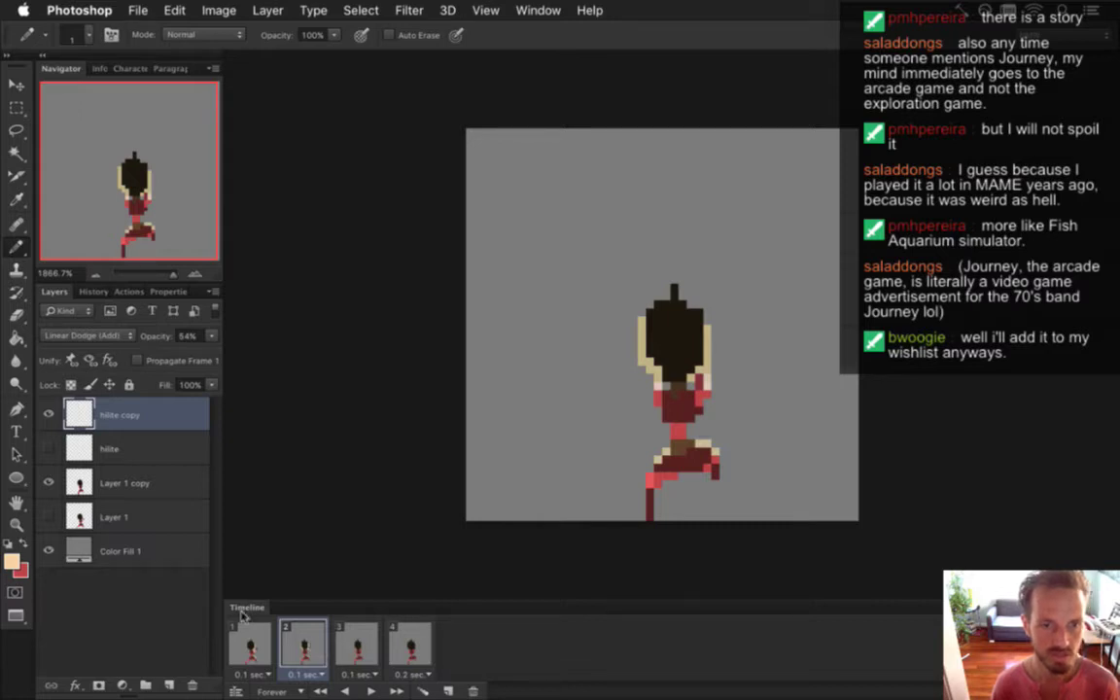
click(153, 483)
key(v)
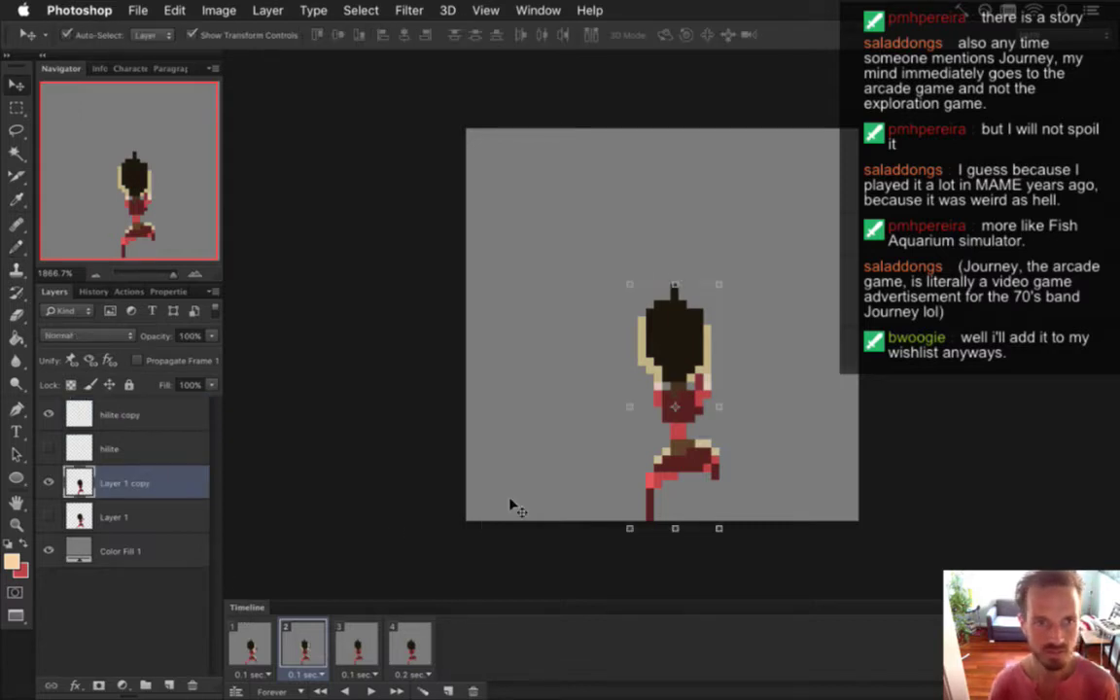
key(Up)
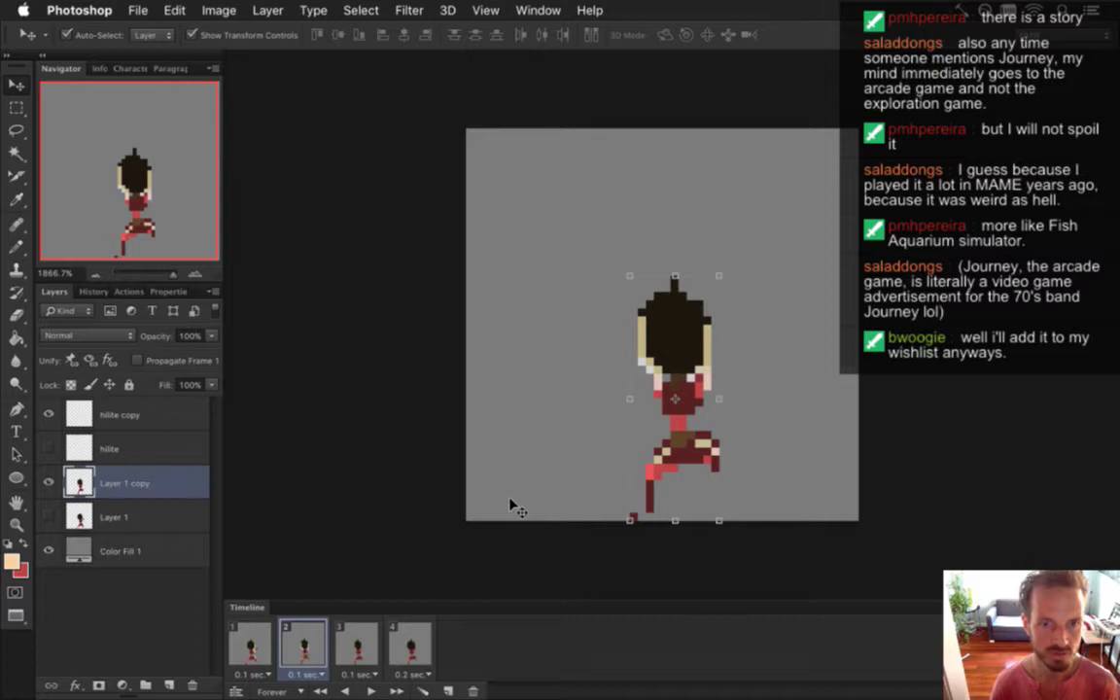
key(Down)
Move the layers from hilite copy through Layer 1 up 1 pixel together in frames 2, 3 and 4
click(168, 420)
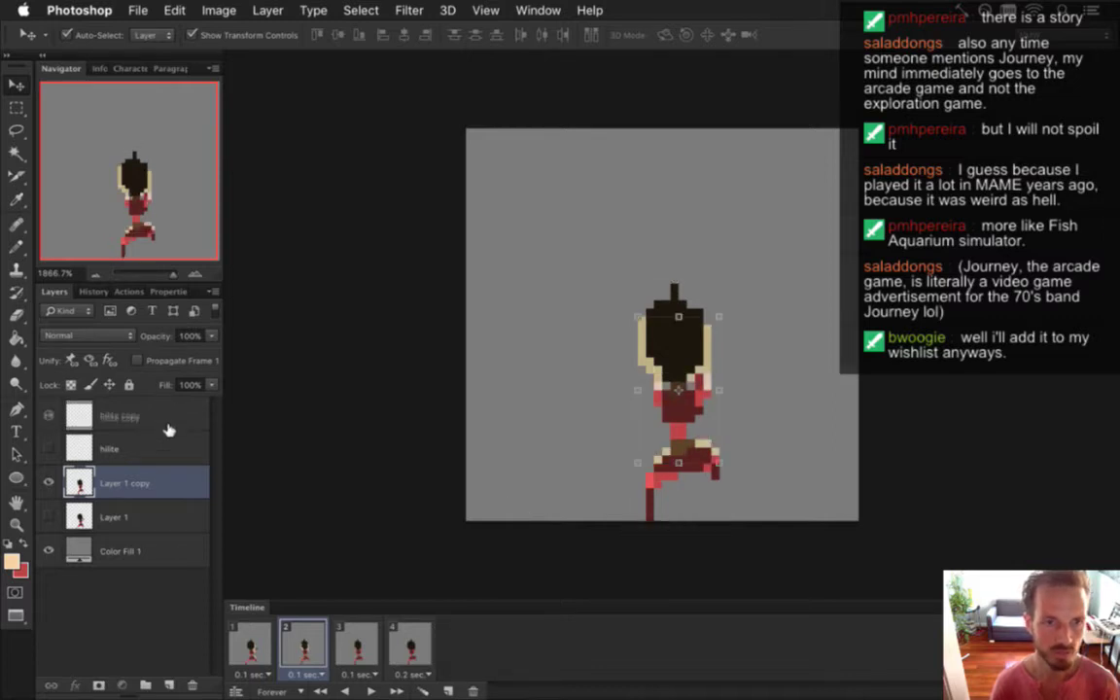
shift+click(151, 519)
key(Up)
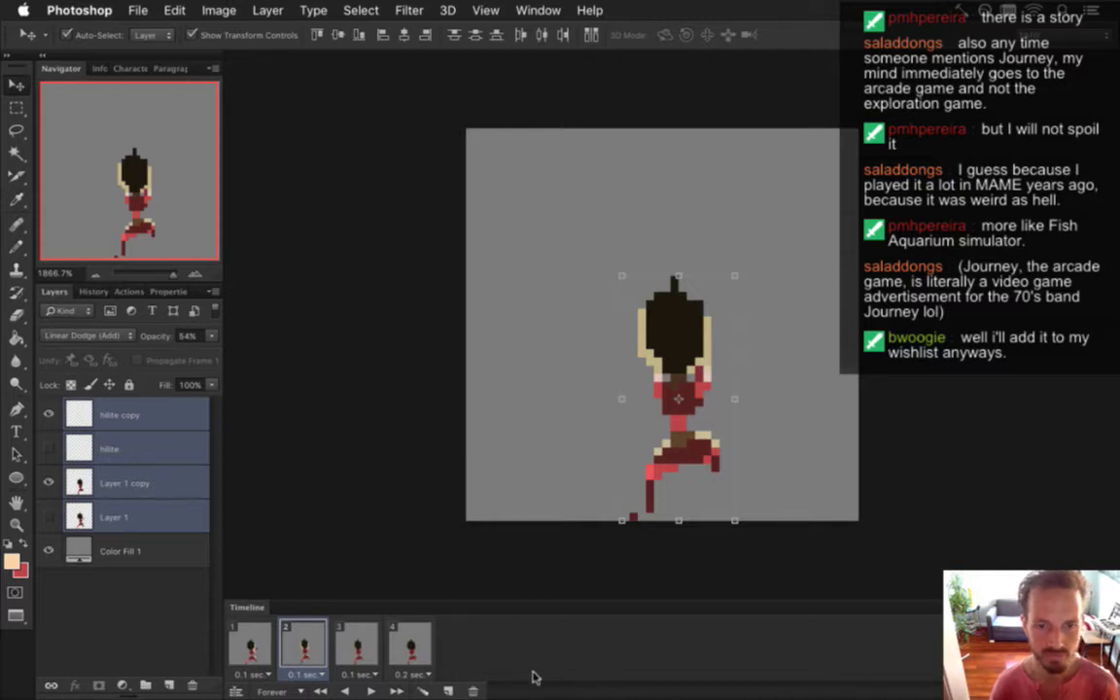
click(357, 645)
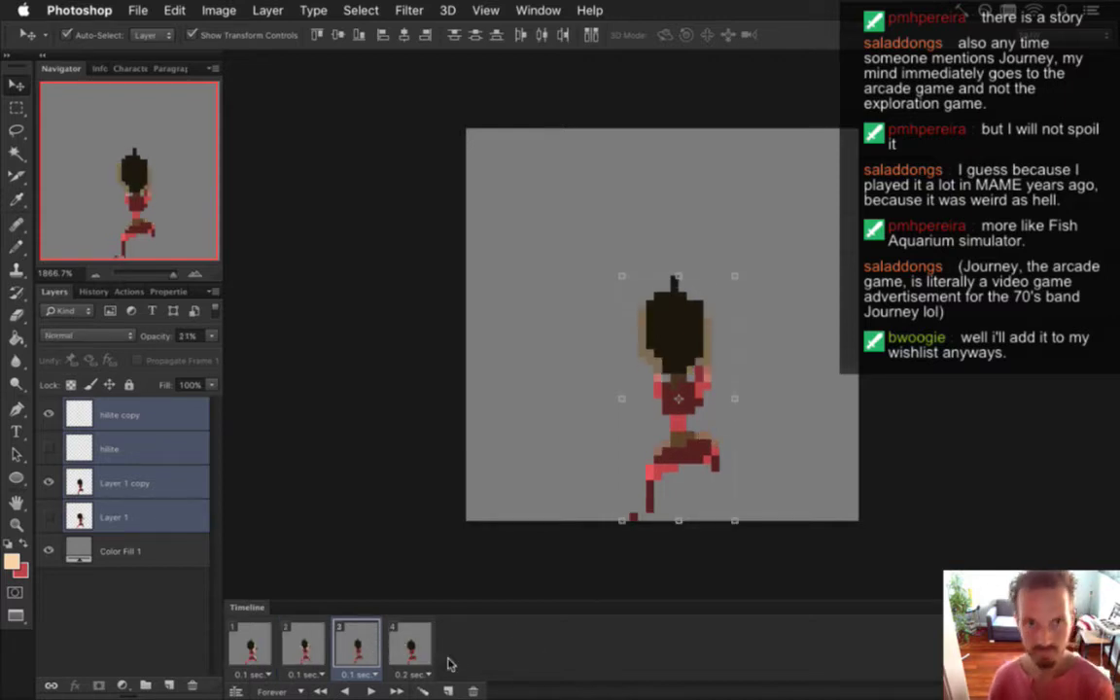
click(410, 646)
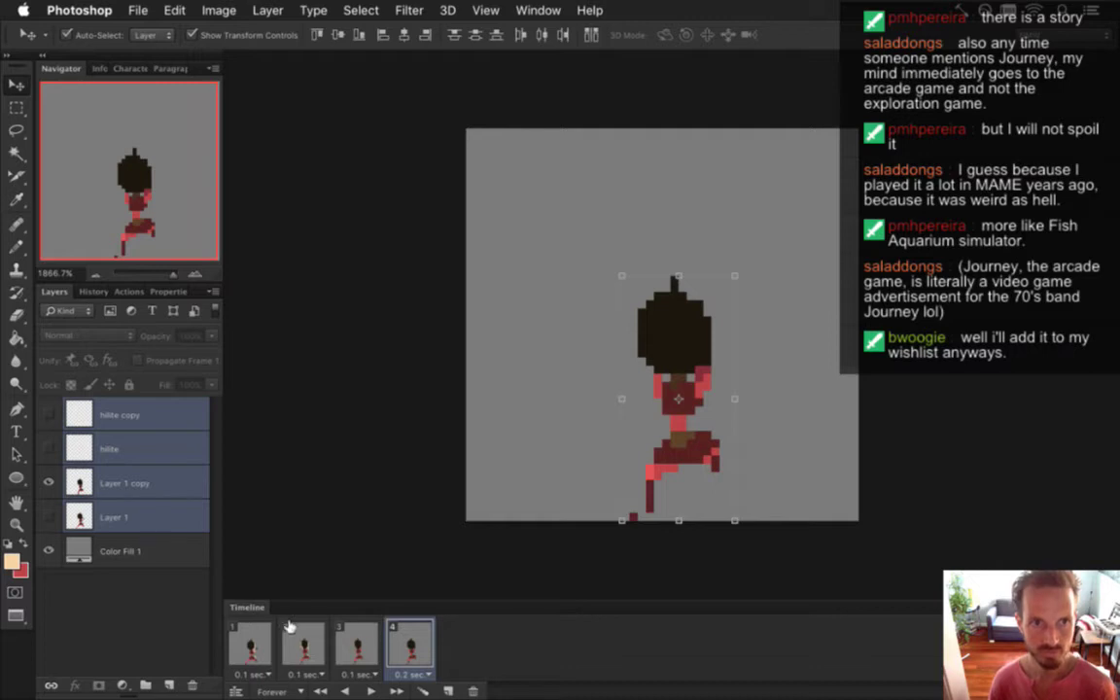
Compare frames 1 to 3 and erase the stray dark-red pixel beside the lower foot on Layer 1 copy in frame 2
key(m)
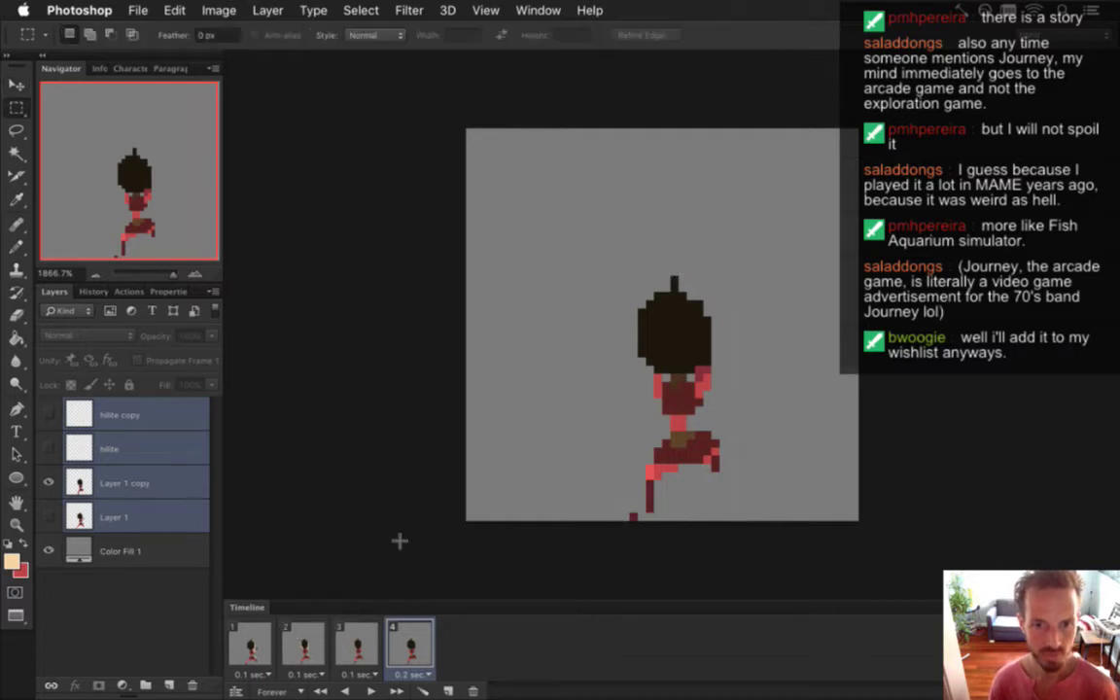
click(308, 644)
click(359, 644)
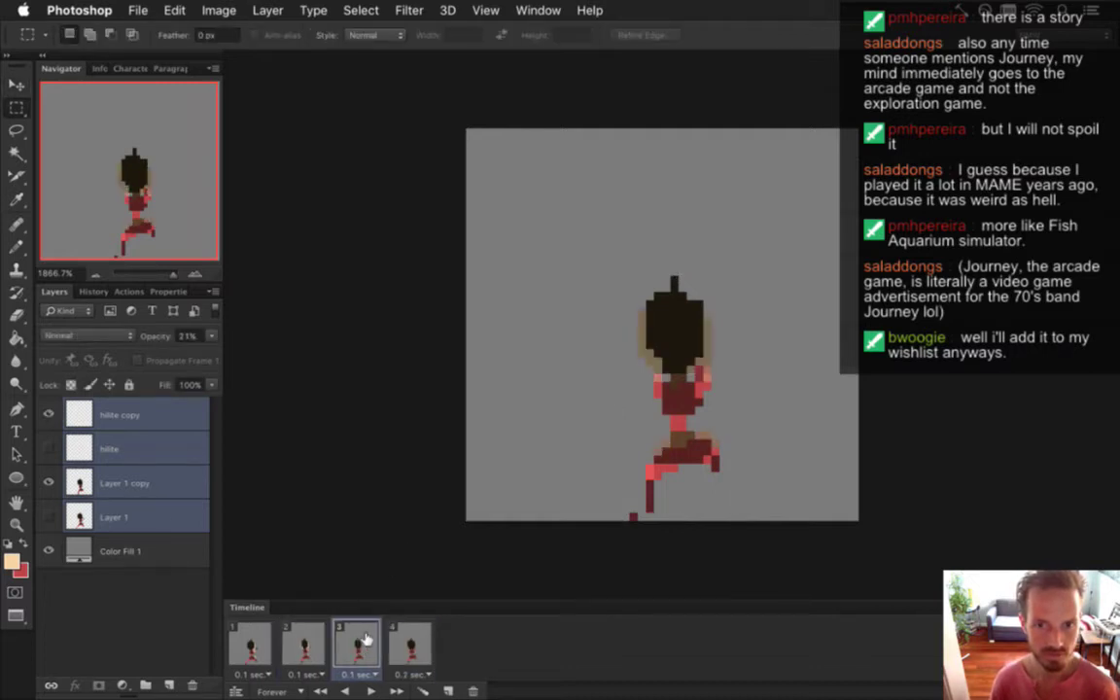
click(309, 647)
click(255, 649)
click(302, 645)
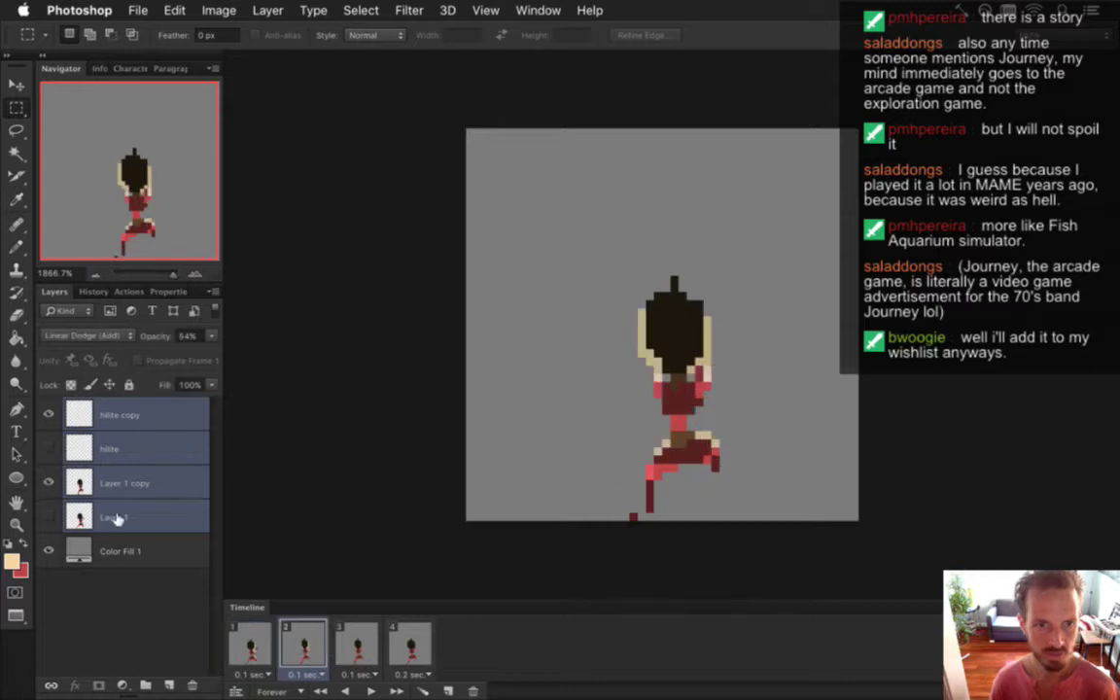
click(173, 476)
key(b)
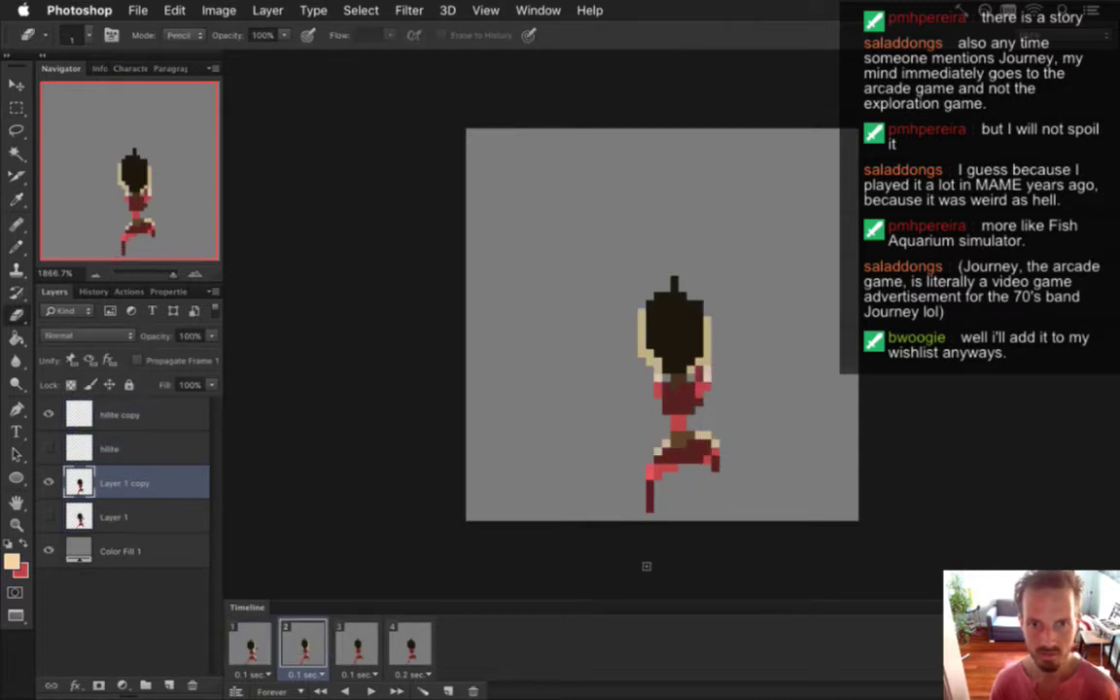
Preview the animation from frame 1 and hide the Color Fill 1 background in all four frames
click(251, 649)
click(371, 690)
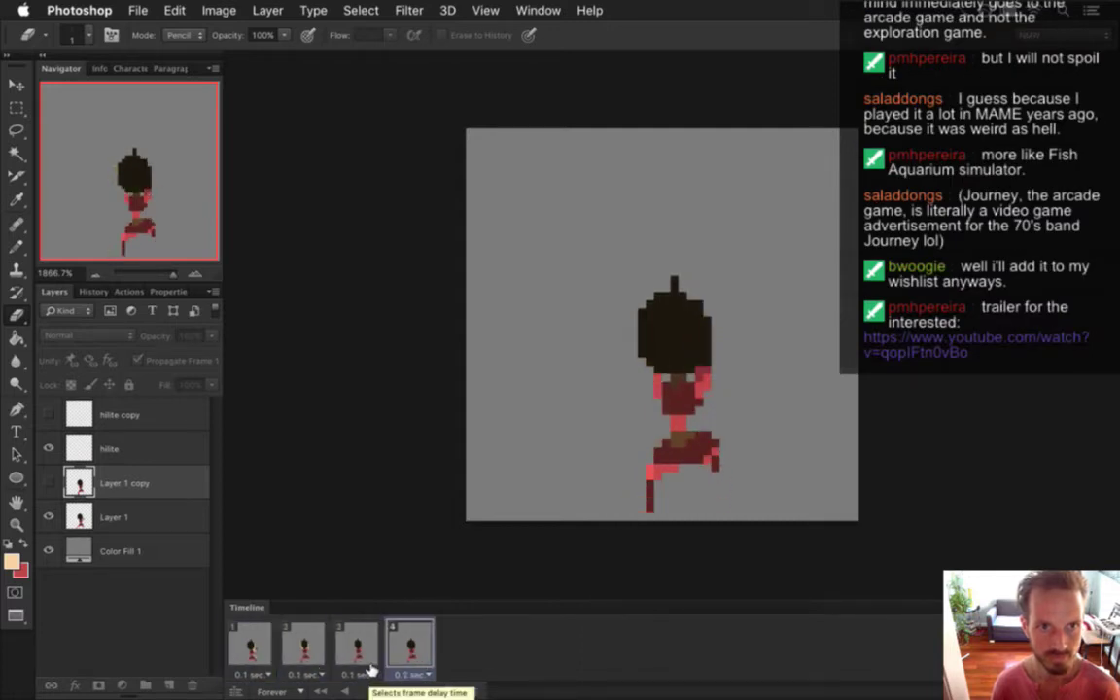
click(371, 691)
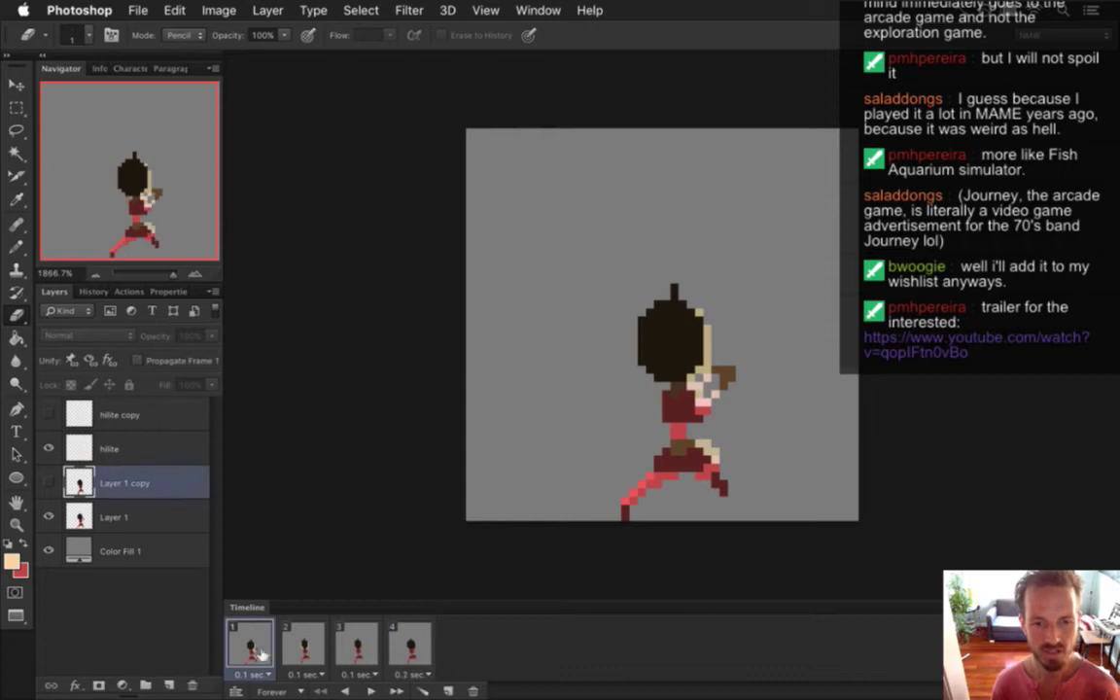
click(48, 551)
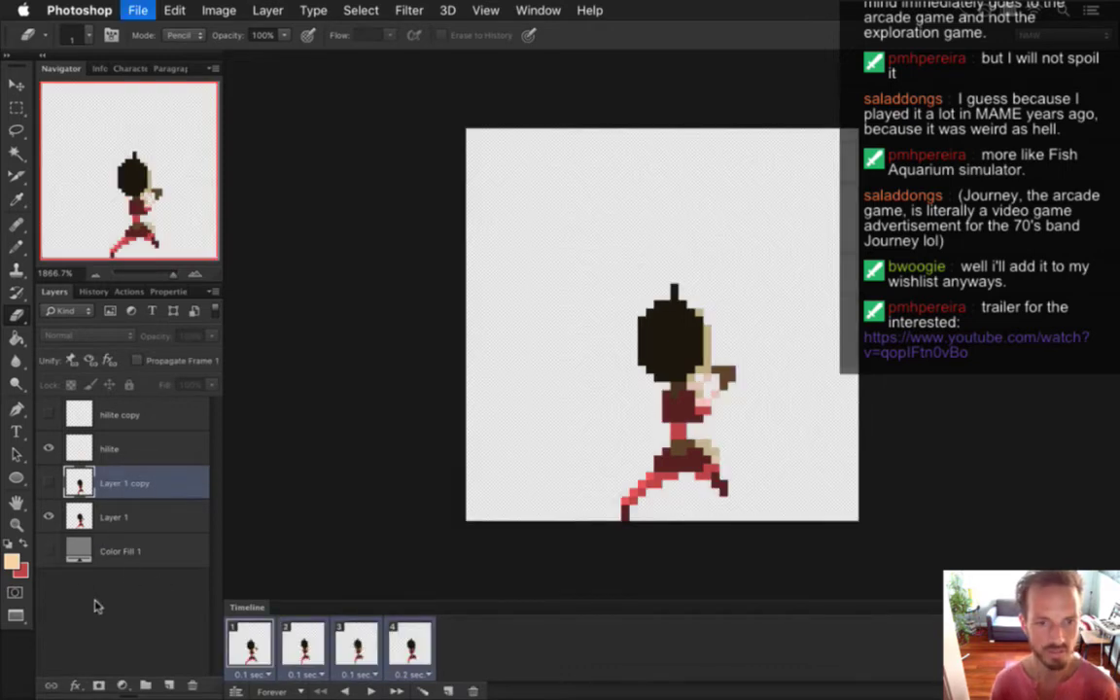
Render all frames as a PNG image sequence named VelleShootN.png at 48 x 48 and 10 fps, and switch to Xcode
key(super+alt+shift+r)
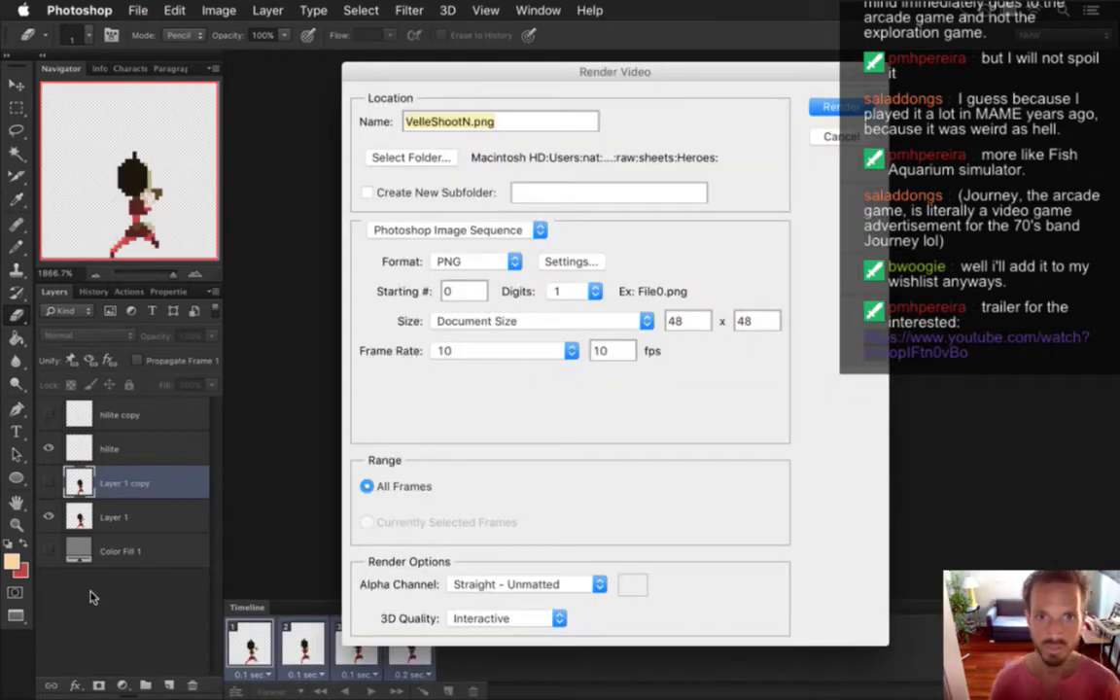
key(Return)
key(super+Tab)
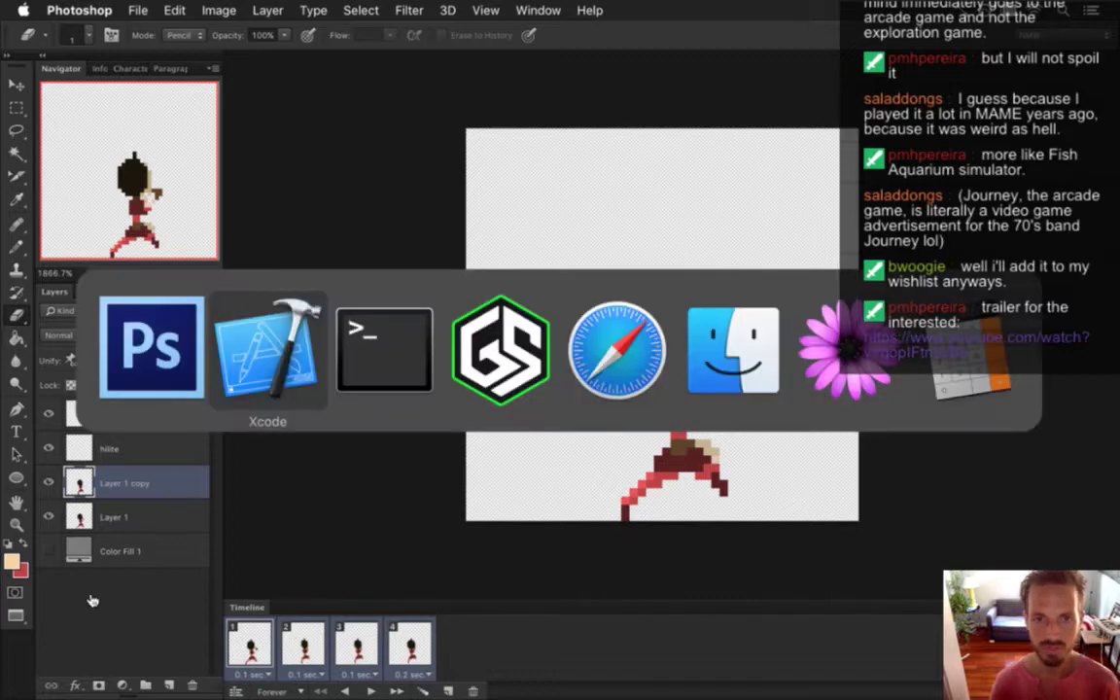
key(super+r)
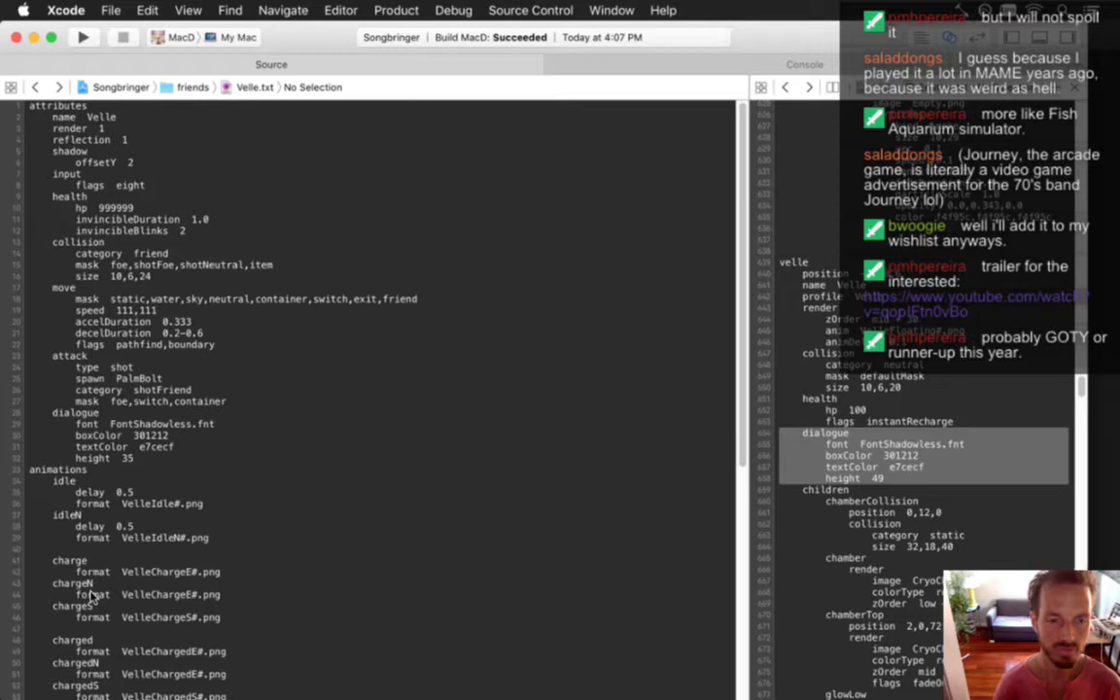
Change the chargeN animation's format in Velle.txt to VelleChargeN#.png
key(Down)
key(Down)
key(Down)
key(Down)
key(Down)
key(Down)
key(Down)
key(Down)
key(Down)
key(Down)
key(Down)
key(Down)
key(Down)
key(Down)
key(Down)
key(Down)
key(Down)
key(Down)
key(Down)
key(Down)
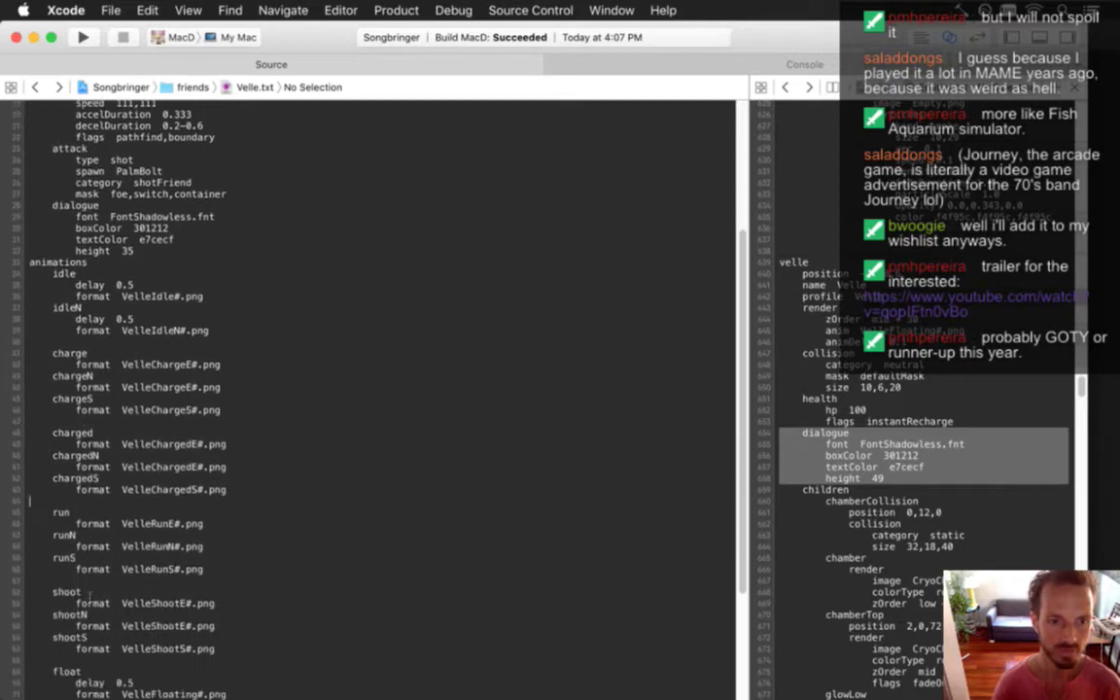
key(BackSpace)
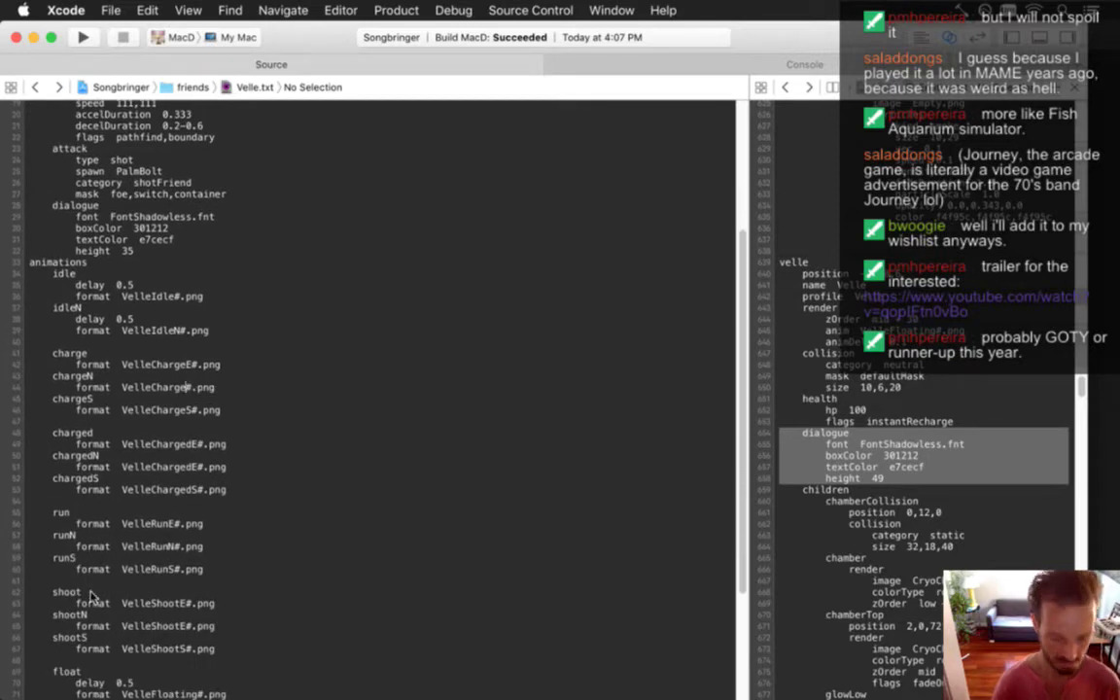
text(N)
Change the chargedN animation's format to VelleChargedN#.png
key(Down)
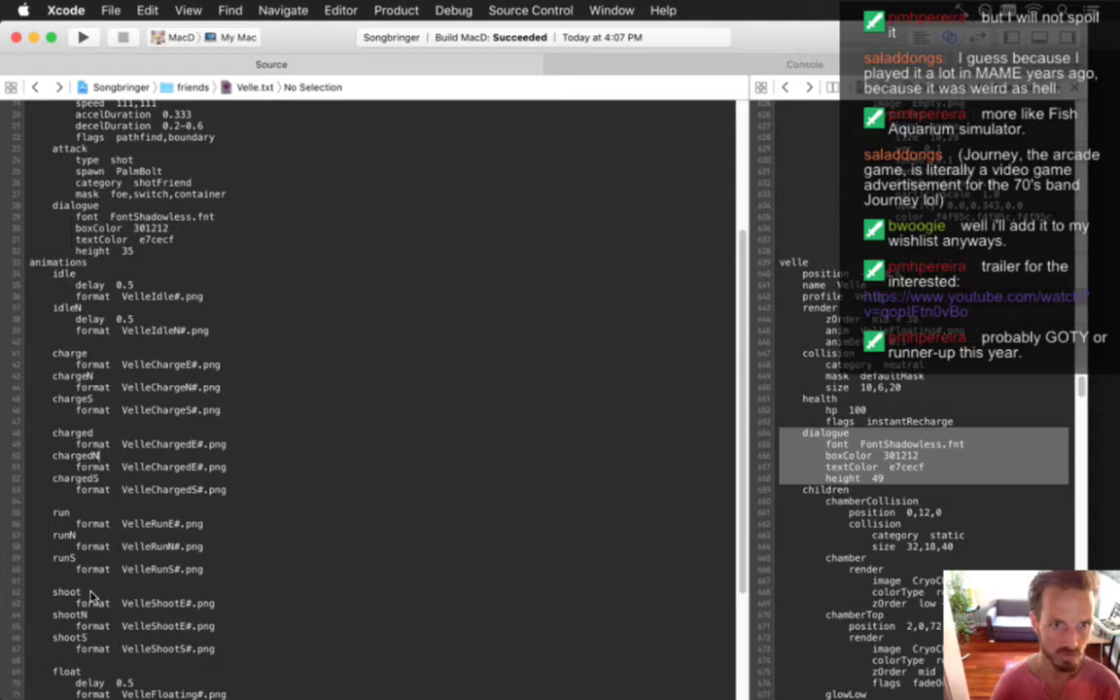
key(Down)
key(Down)
key(BackSpace)
text(N)
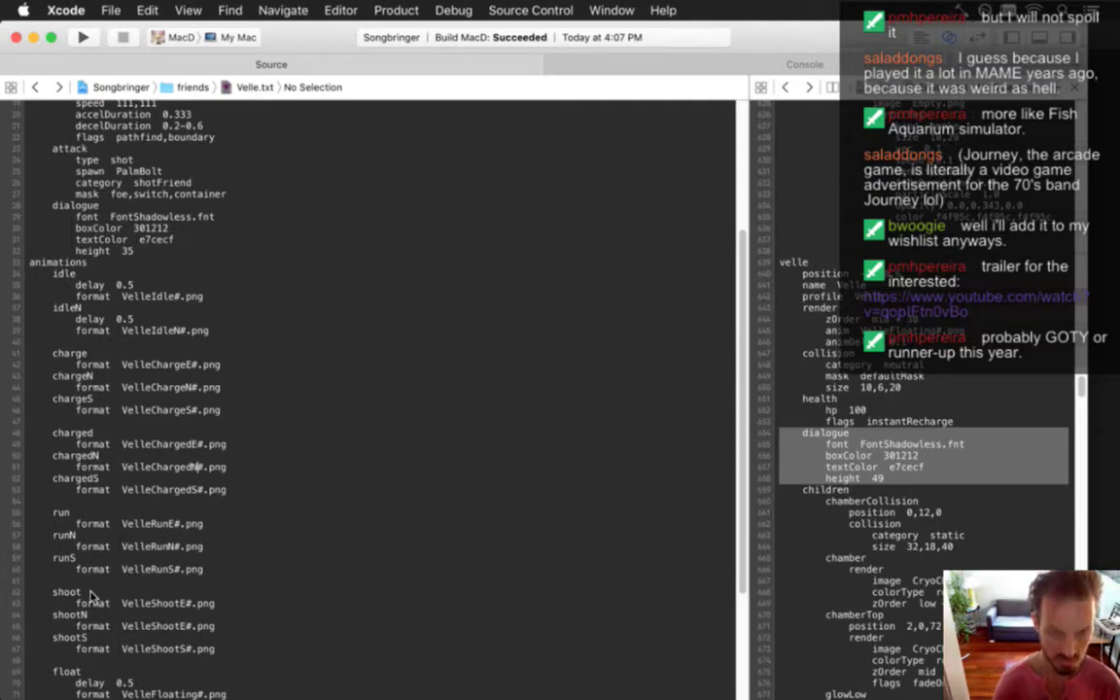
Change the shootN animation's format to VelleShootN#.png
key(Down)
key(Down)
key(Down)
key(Down)
key(Down)
key(Down)
key(Down)
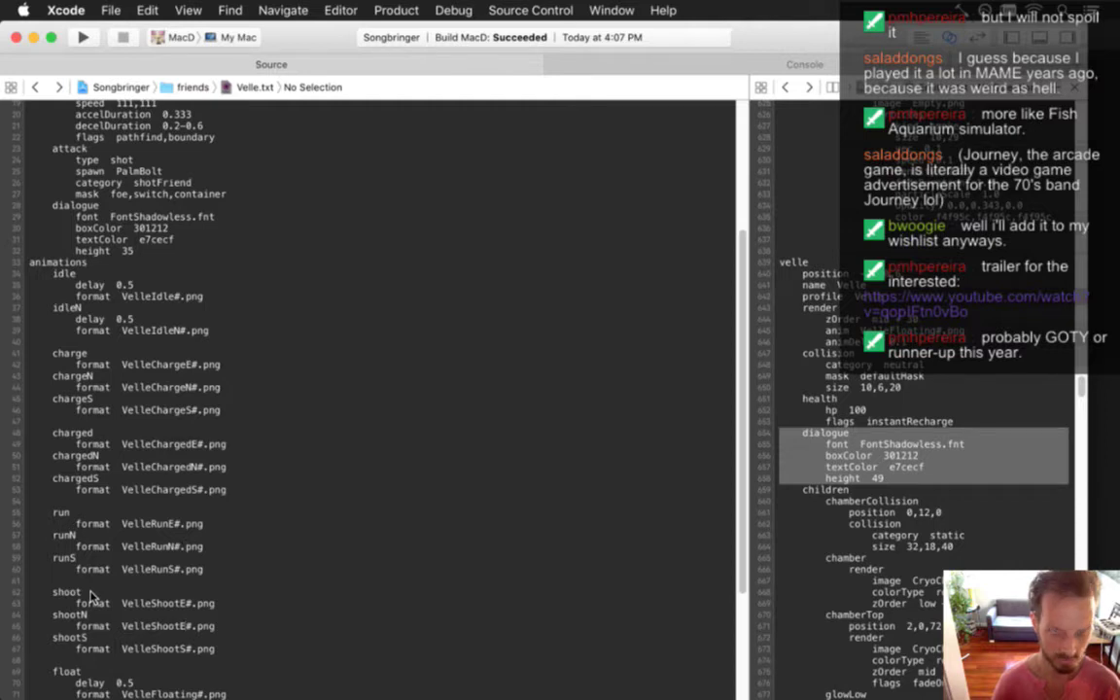
key(Down)
key(Down)
key(Down)
key(Down)
key(Down)
key(BackSpace)
text(N)
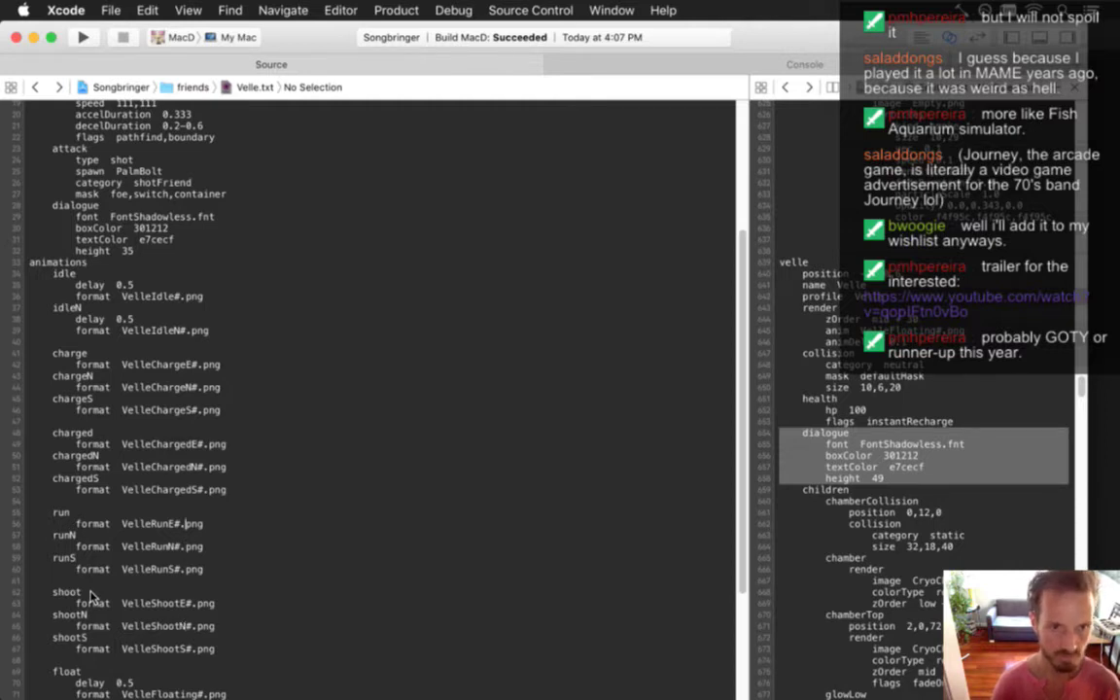
Move the run, runN and runS block up between the idleN and charge animations
key(super+Left)
key(shift+Down)
key(BackSpace)
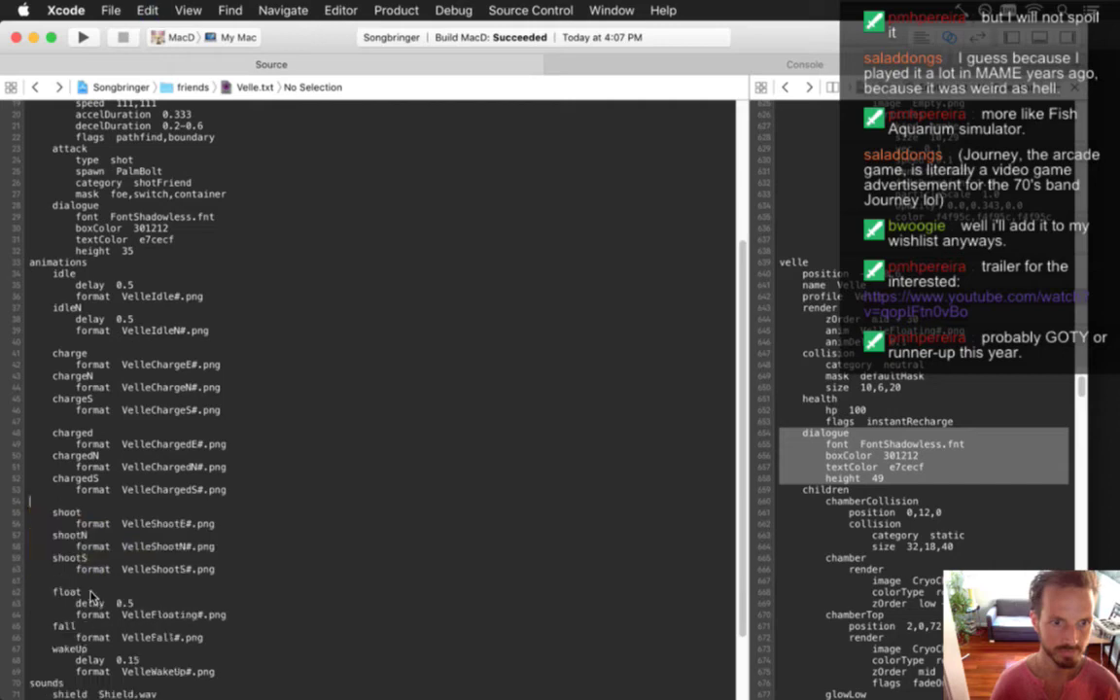
key(super+z)
key(Down)
key(Down)
key(Down)
key(Down)
key(Down)
key(Down)
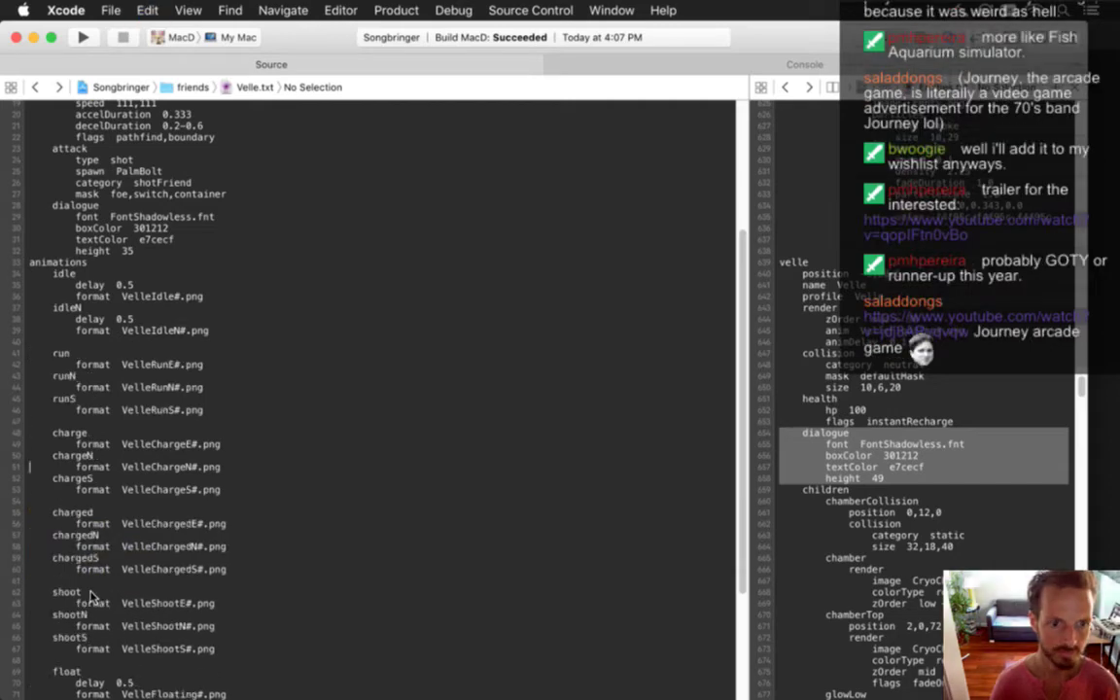
Switch to Safari and open the bookmarked Wizard Fu Twitch Chat in a new window
key(super+Tab)
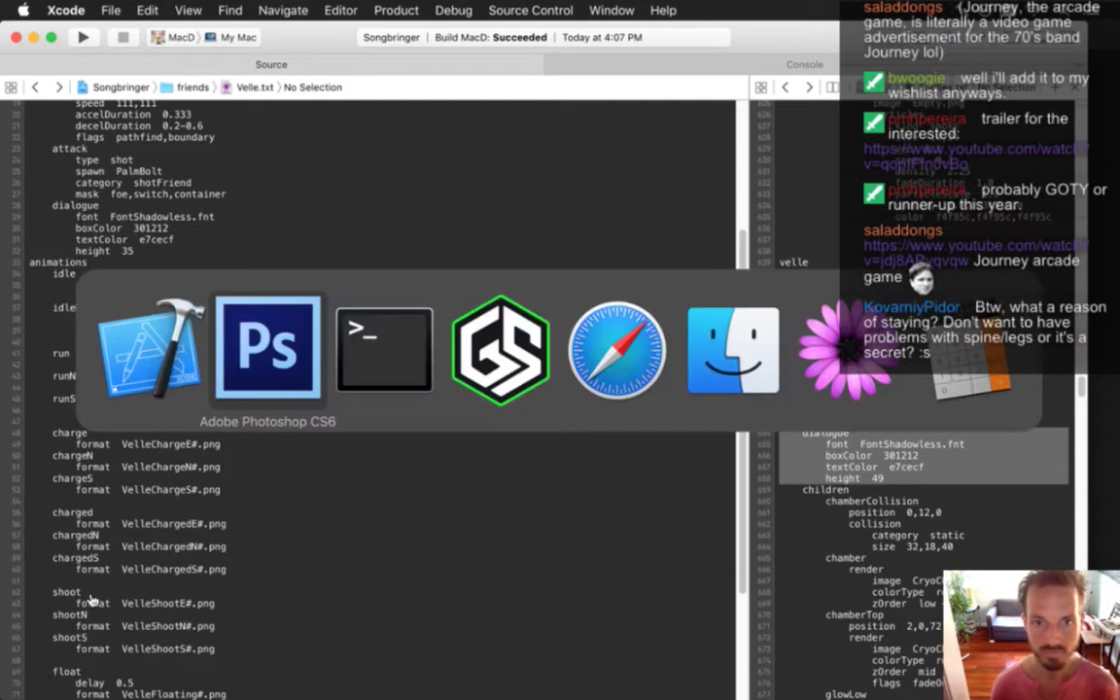
key(super+Tab)
key(super+Tab)
key(super+Tab)
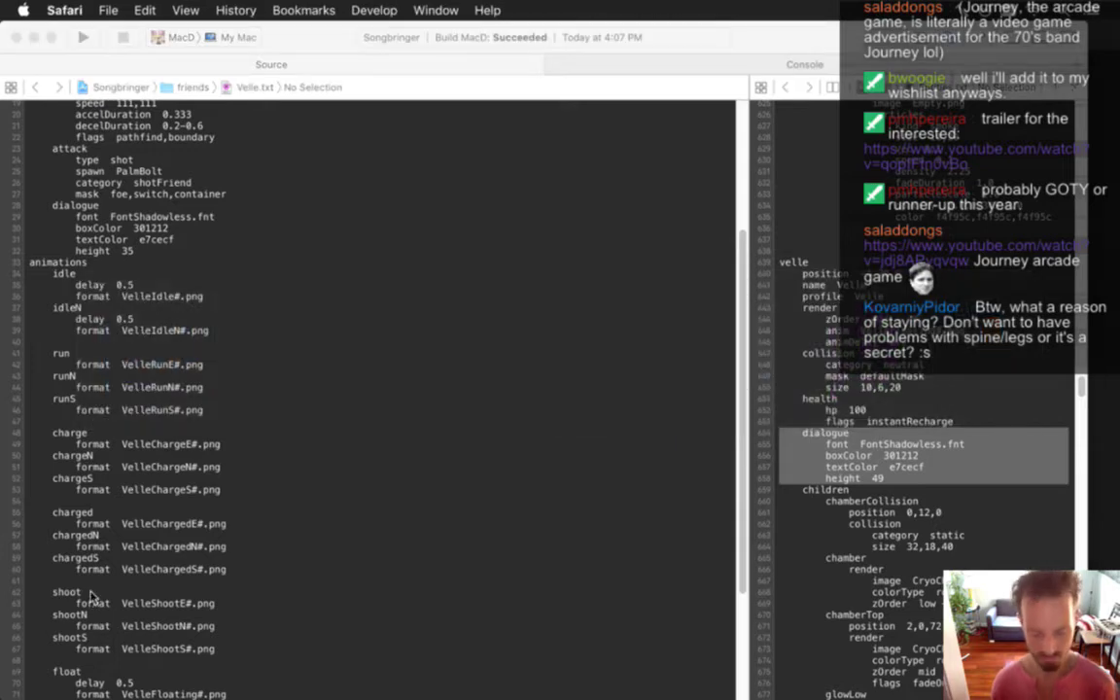
key(super+n)
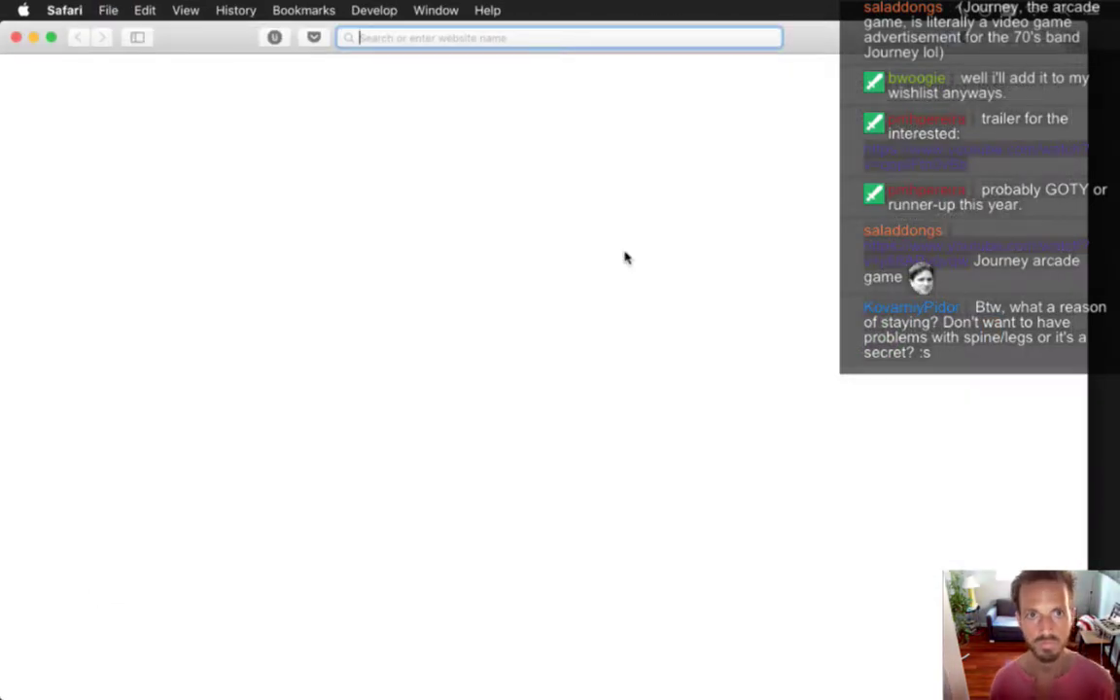
click(288, 8)
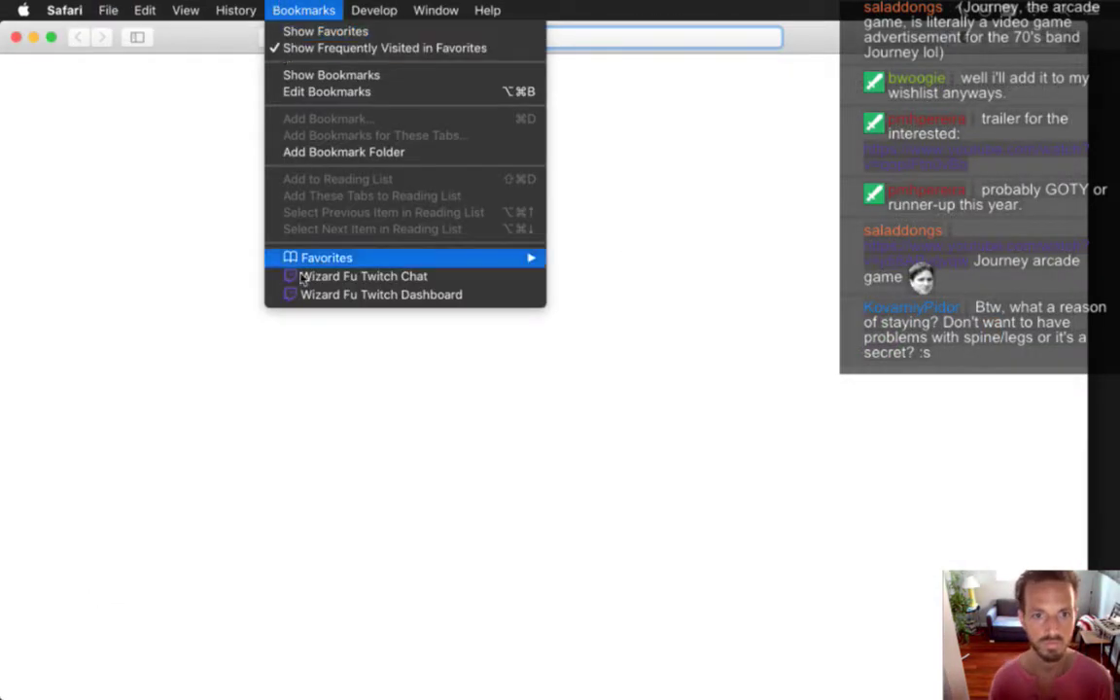
click(412, 275)
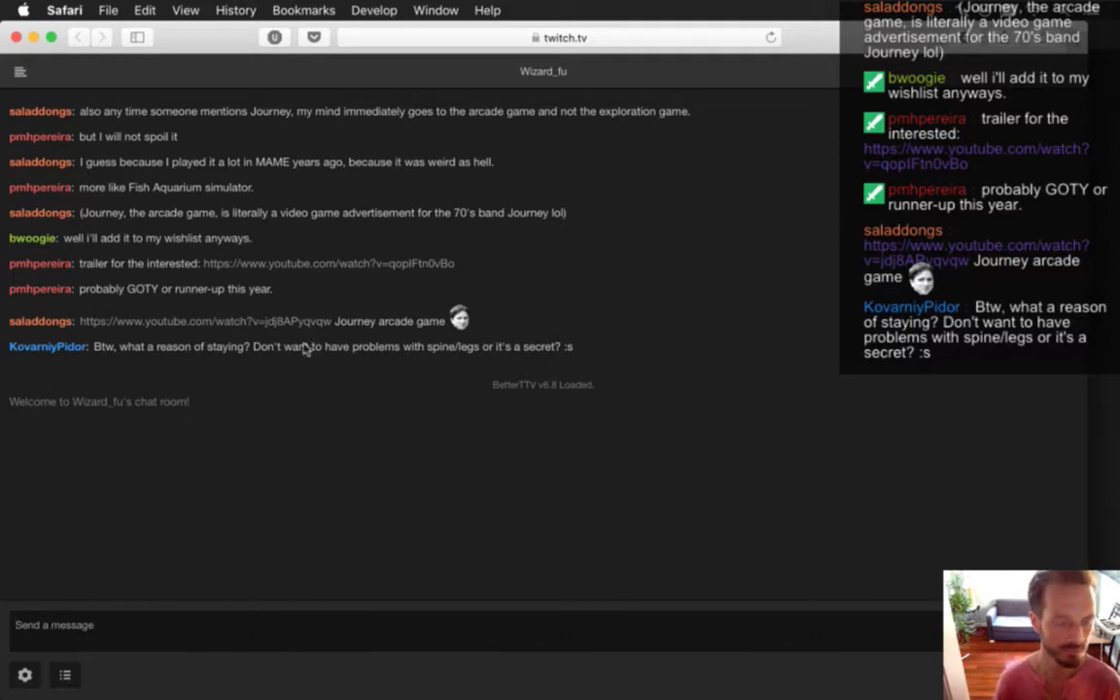
key(F11)
key(F11)
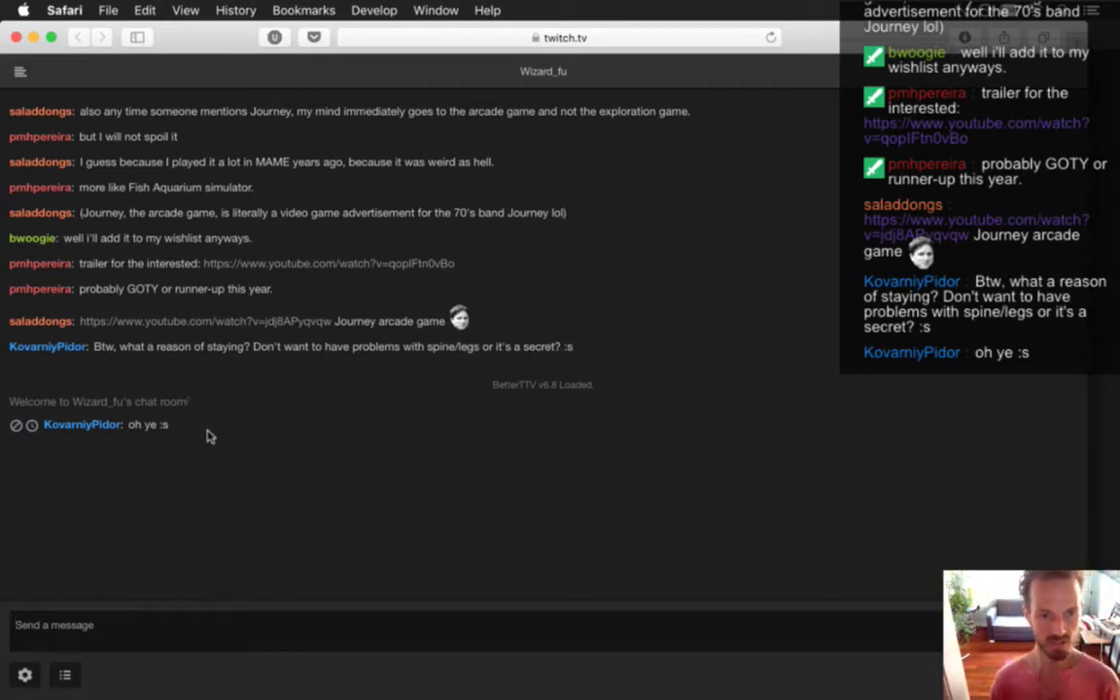
Watch the Journey arcade game video linked in the chat, muted and in theater mode, skipping ahead to 1:02
click(222, 327)
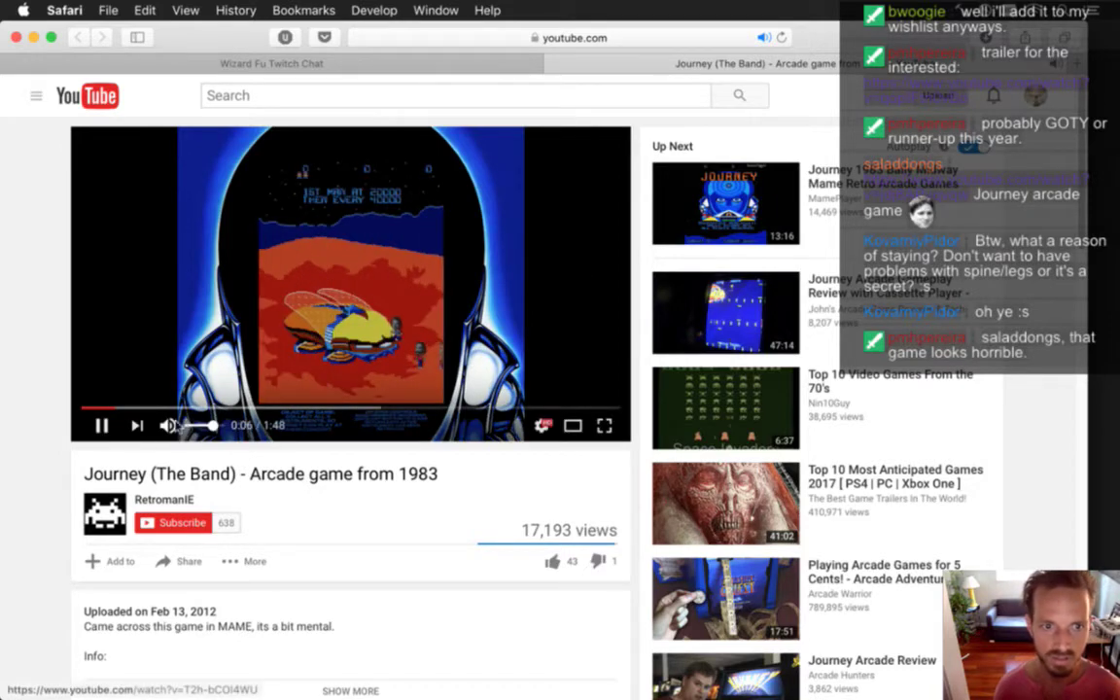
click(168, 425)
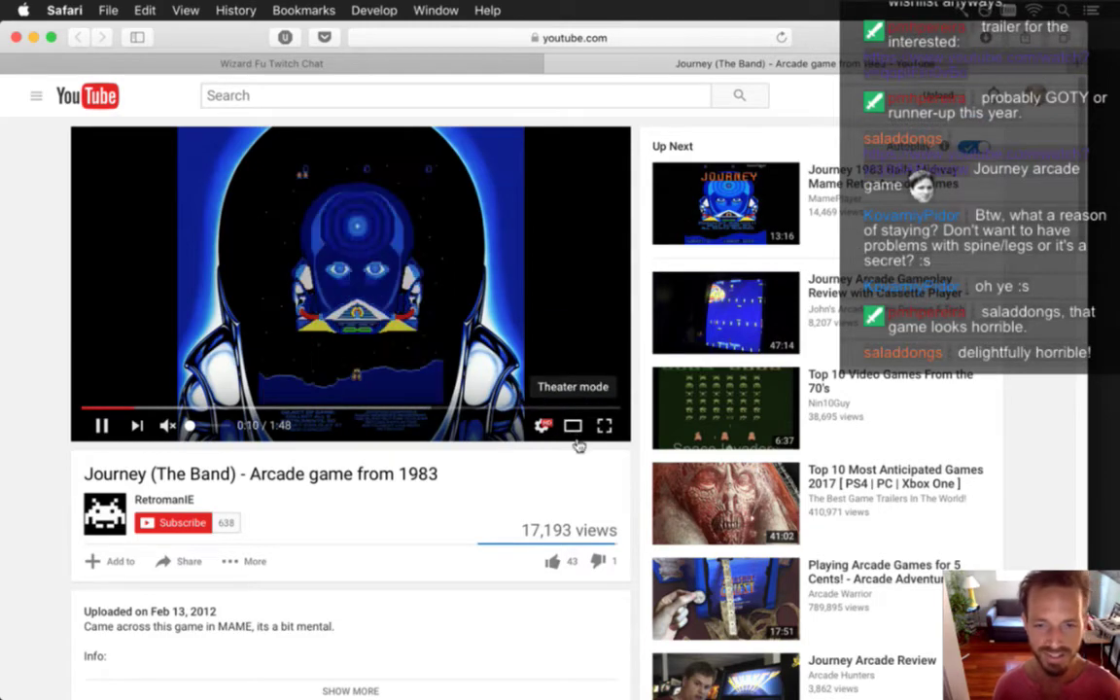
click(571, 426)
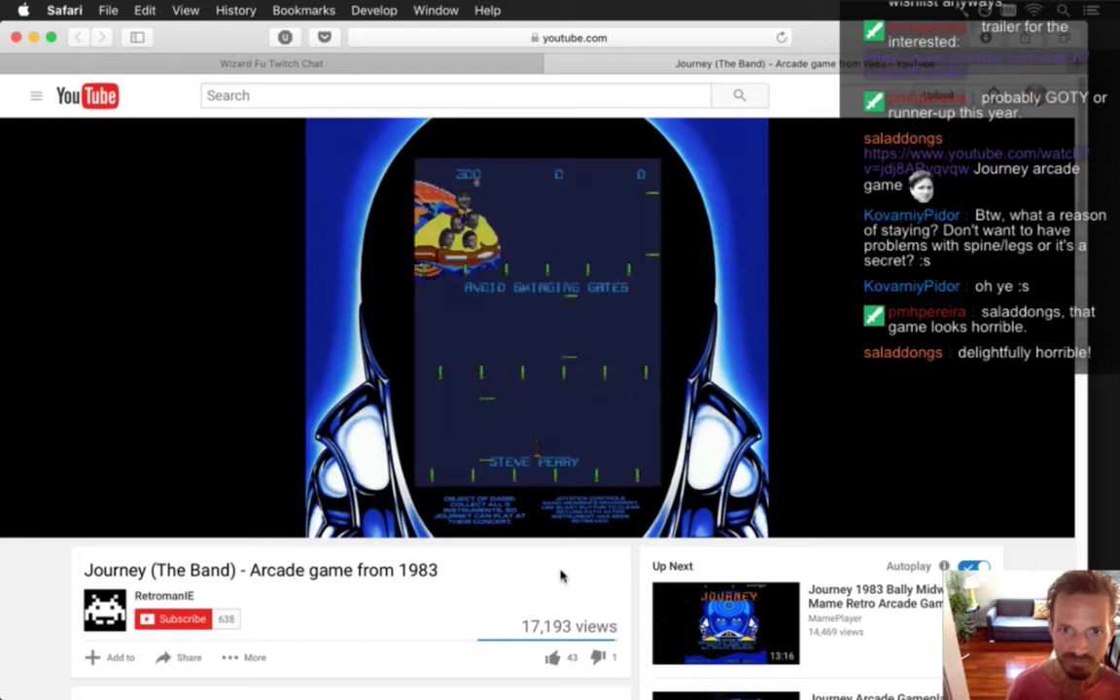
mouse_move(544, 534)
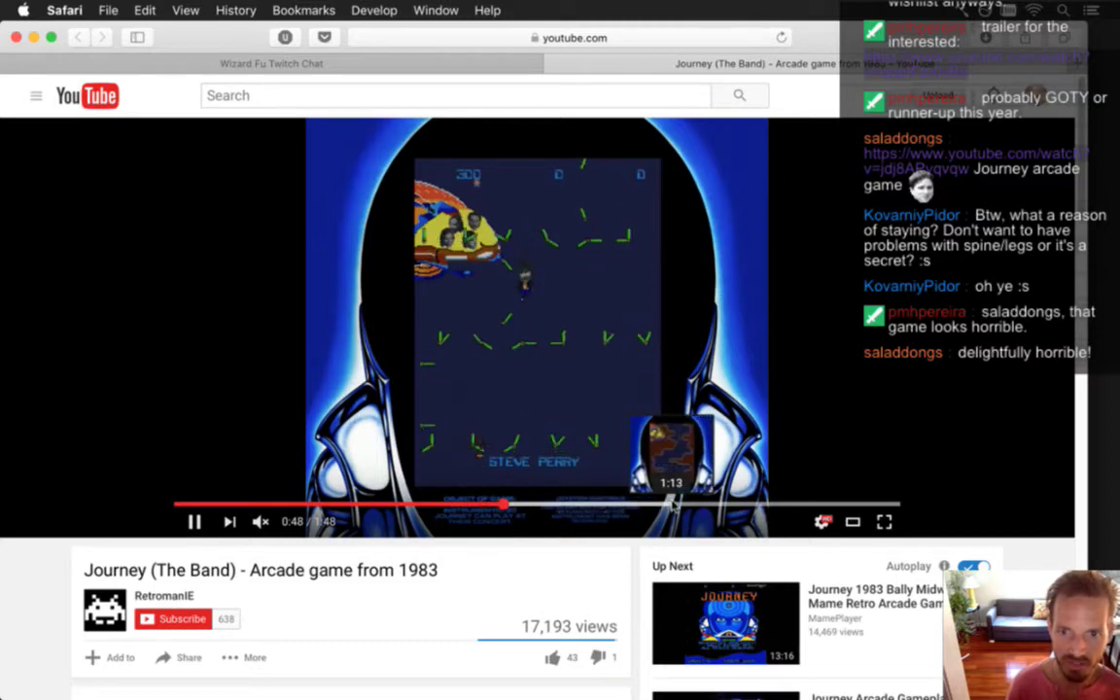
click(591, 502)
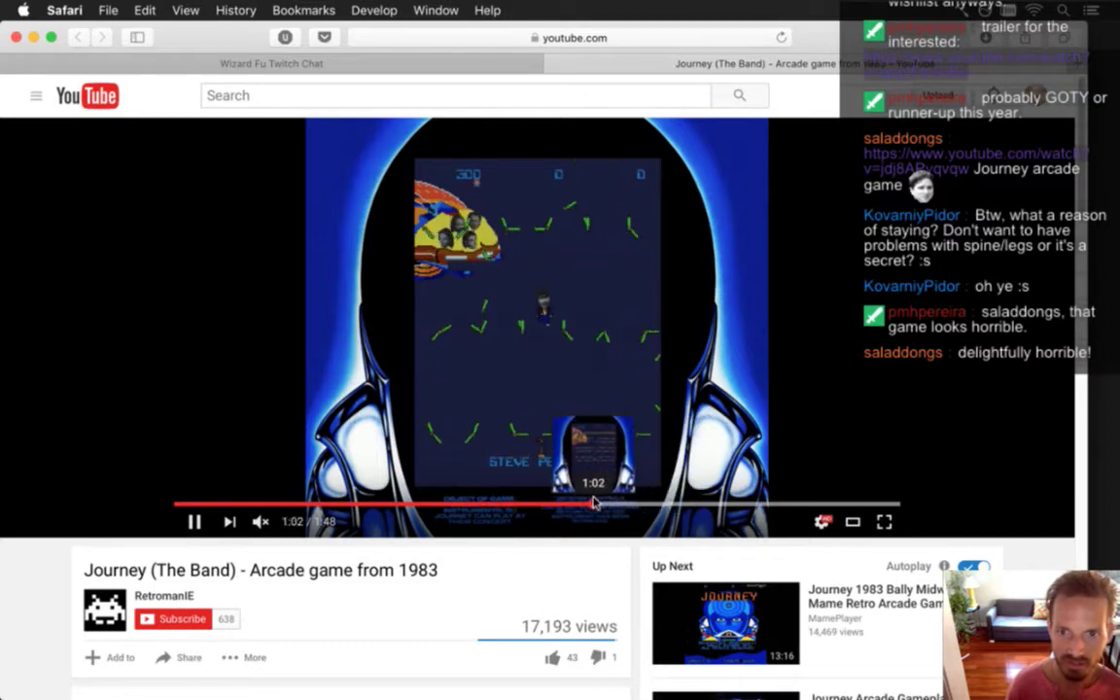
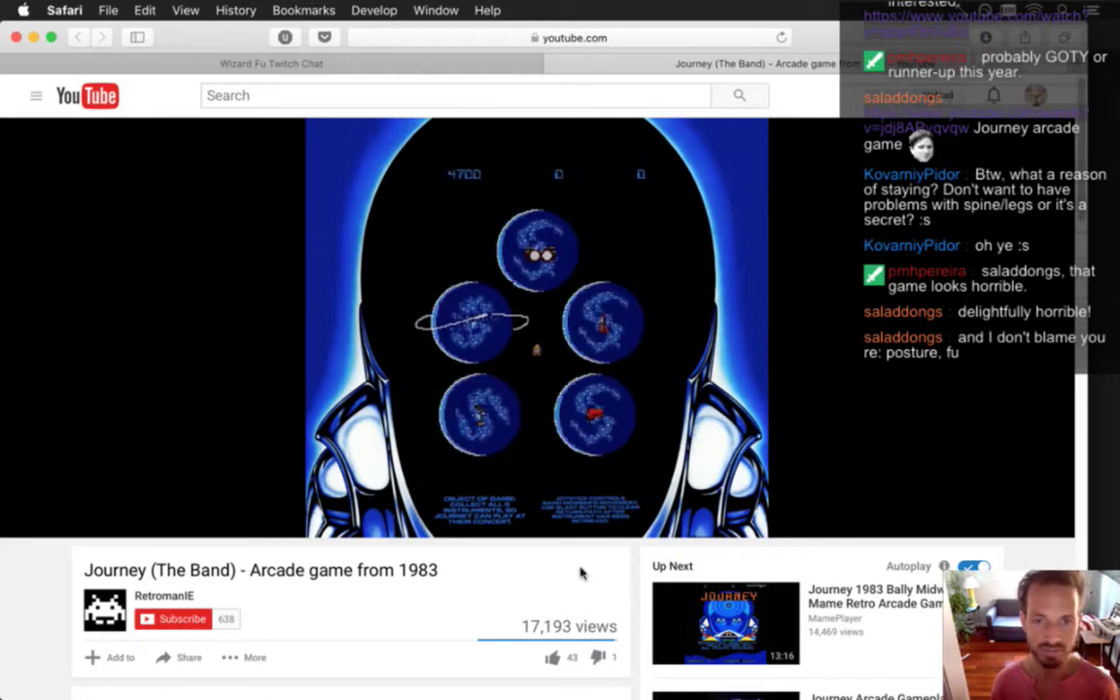
Close the video and the chat, and return to Velle.txt in Xcode
key(super+w)
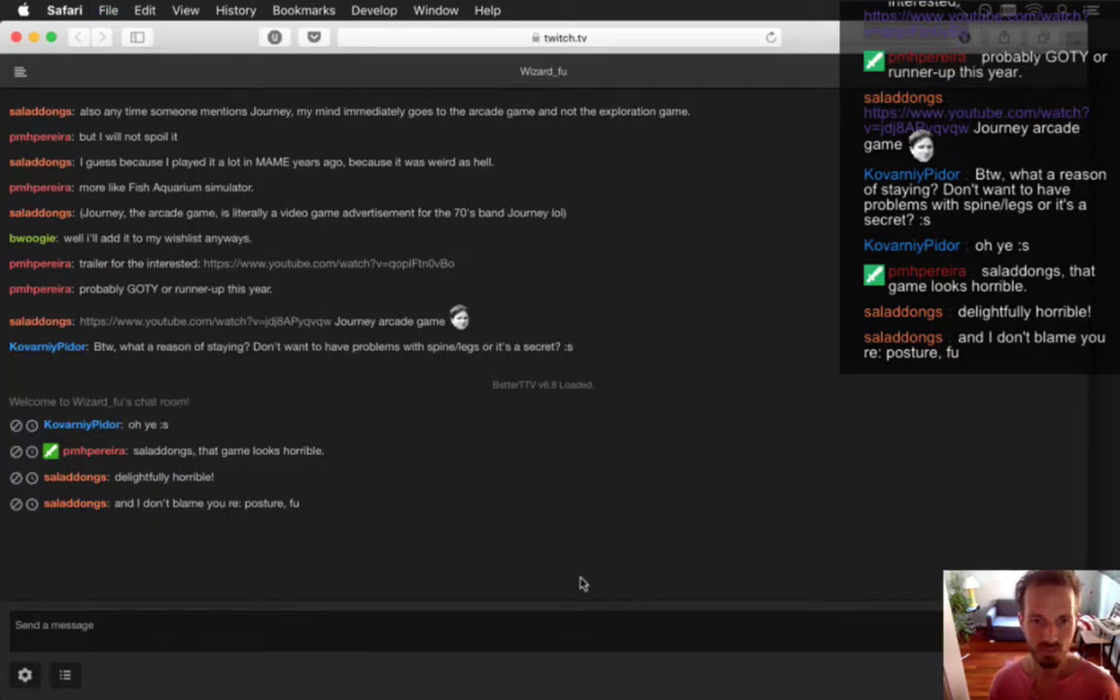
key(super+w)
click(517, 416)
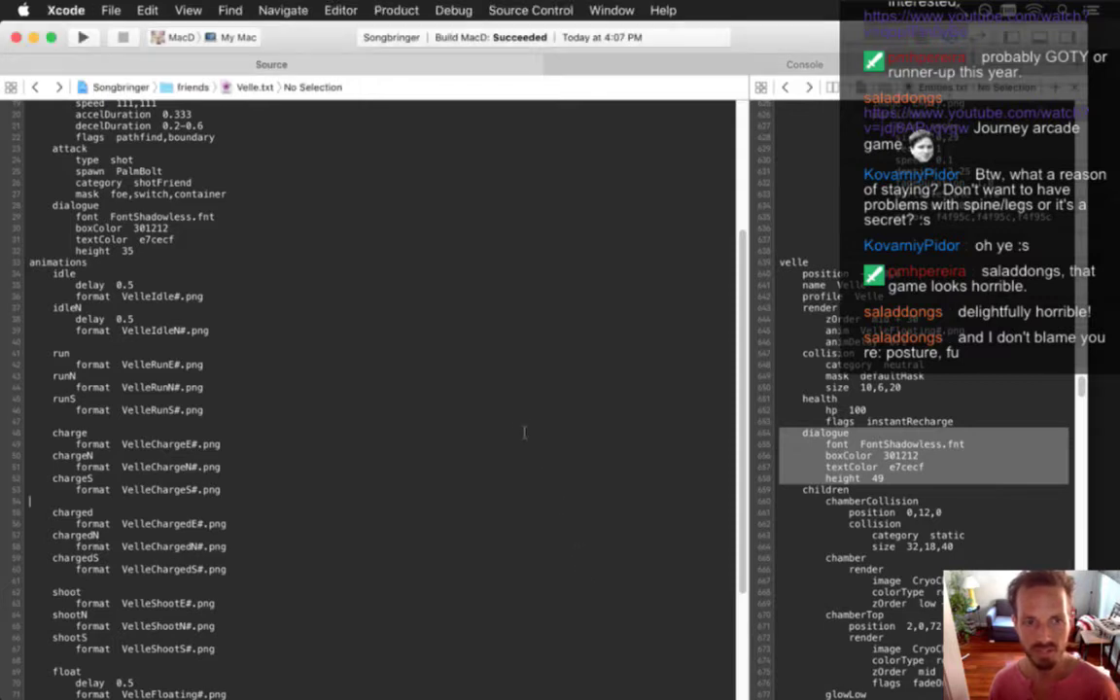
click(523, 423)
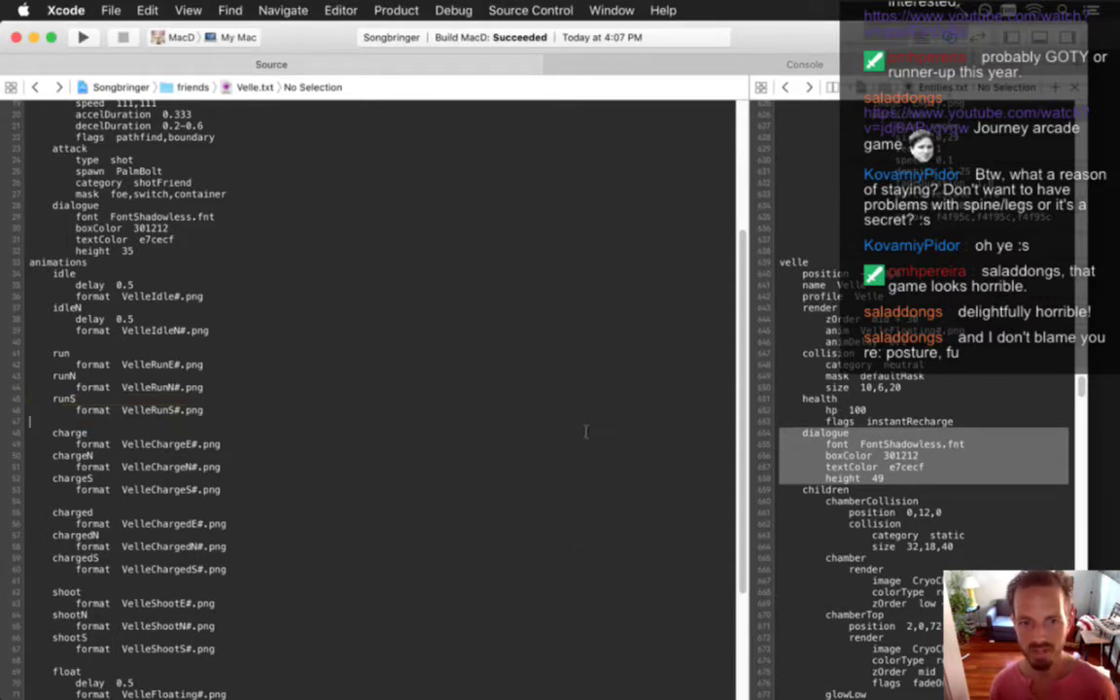
click(883, 447)
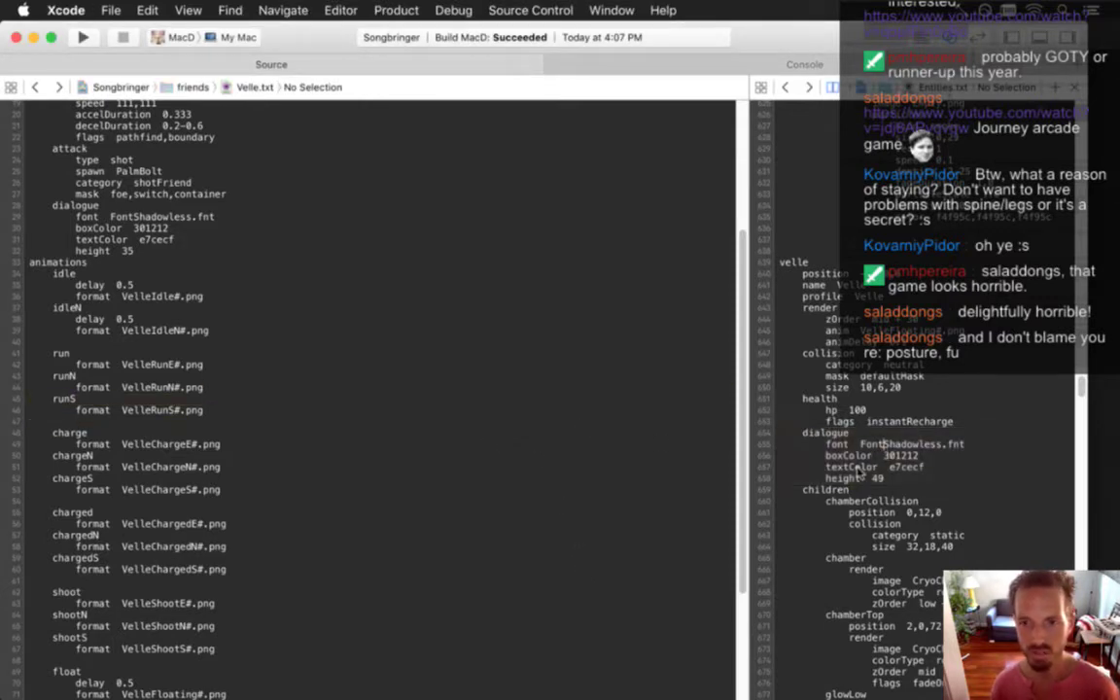
click(386, 479)
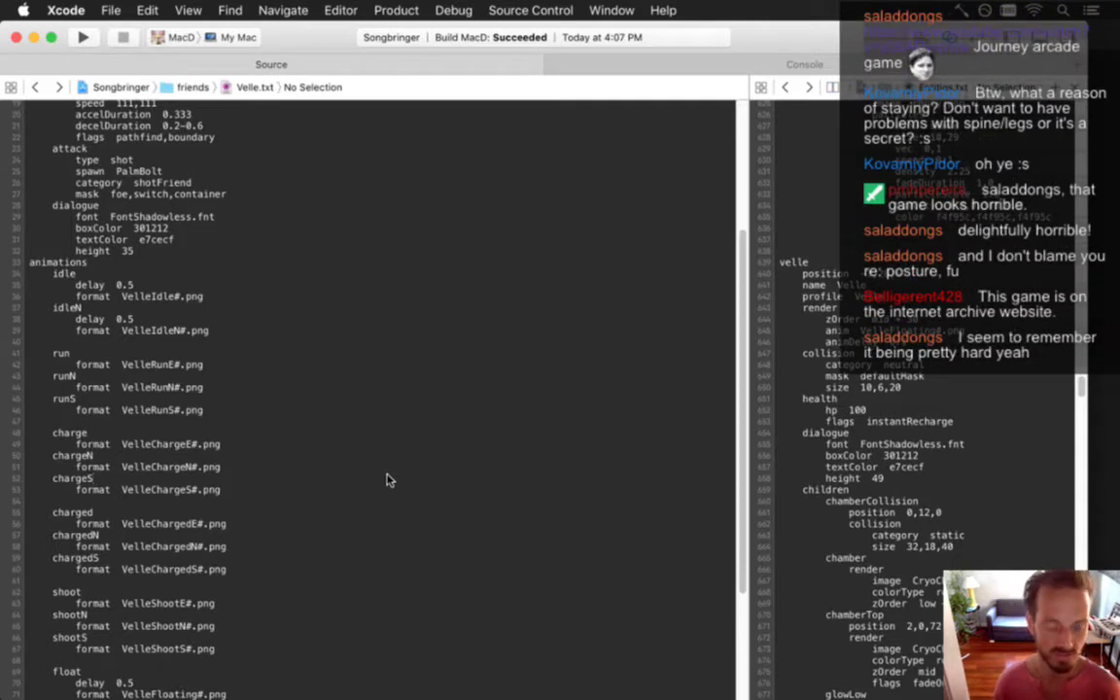
Run Songbringer, inspect the message variable at the assertion, and stop the run
key(super+r)
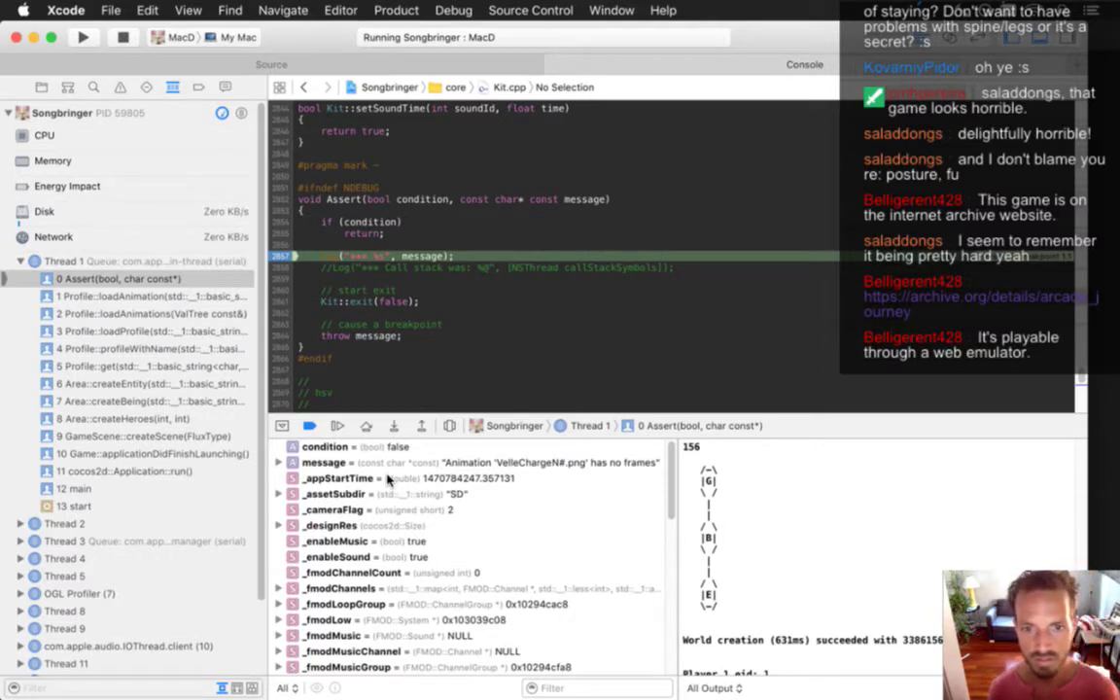
click(544, 464)
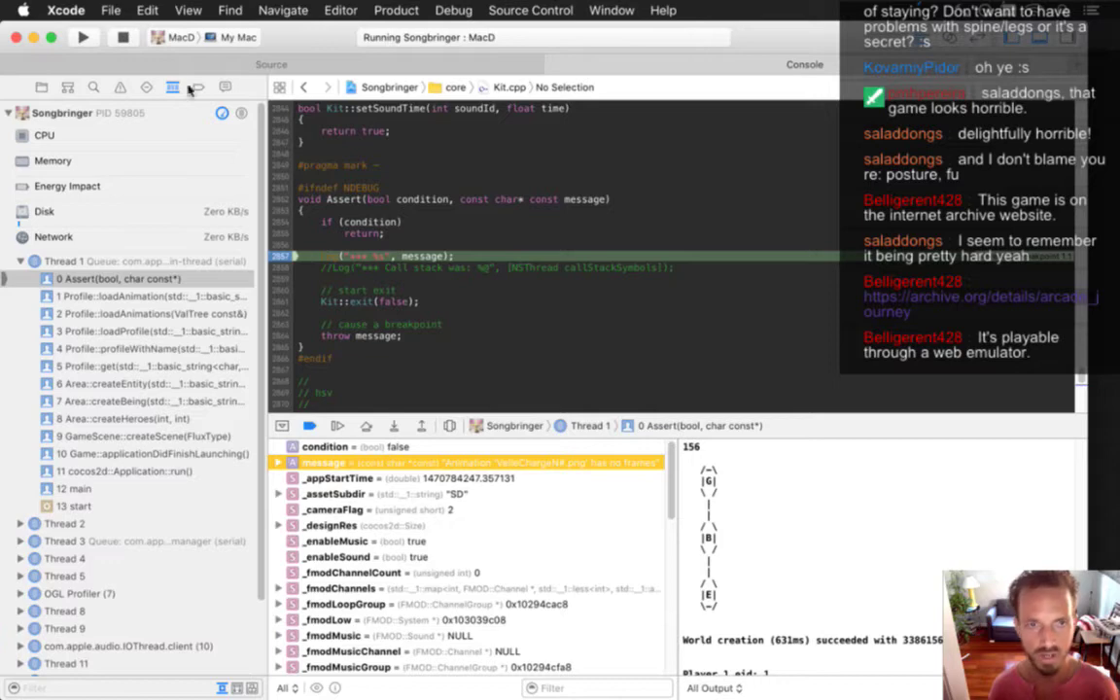
click(123, 43)
Switch to Photoshop and render VelleChargeN.psd as the PNG image sequence VelleChargeN.png with all frames and a straight, unmatted alpha channel
key(super+Tab)
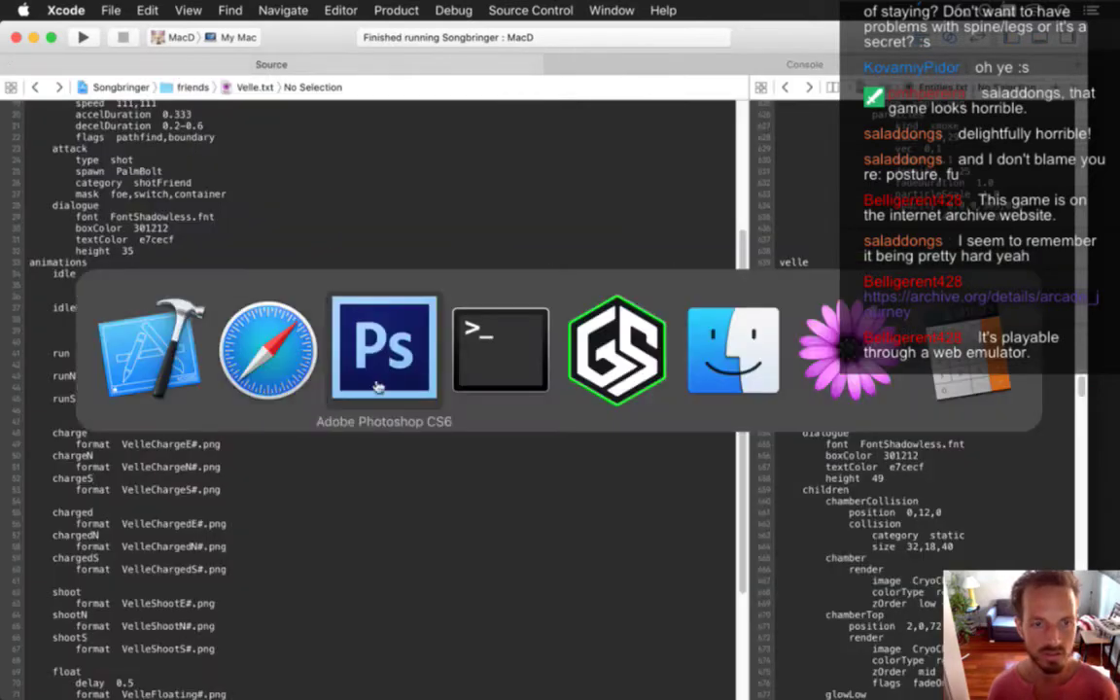
key(super+Tab)
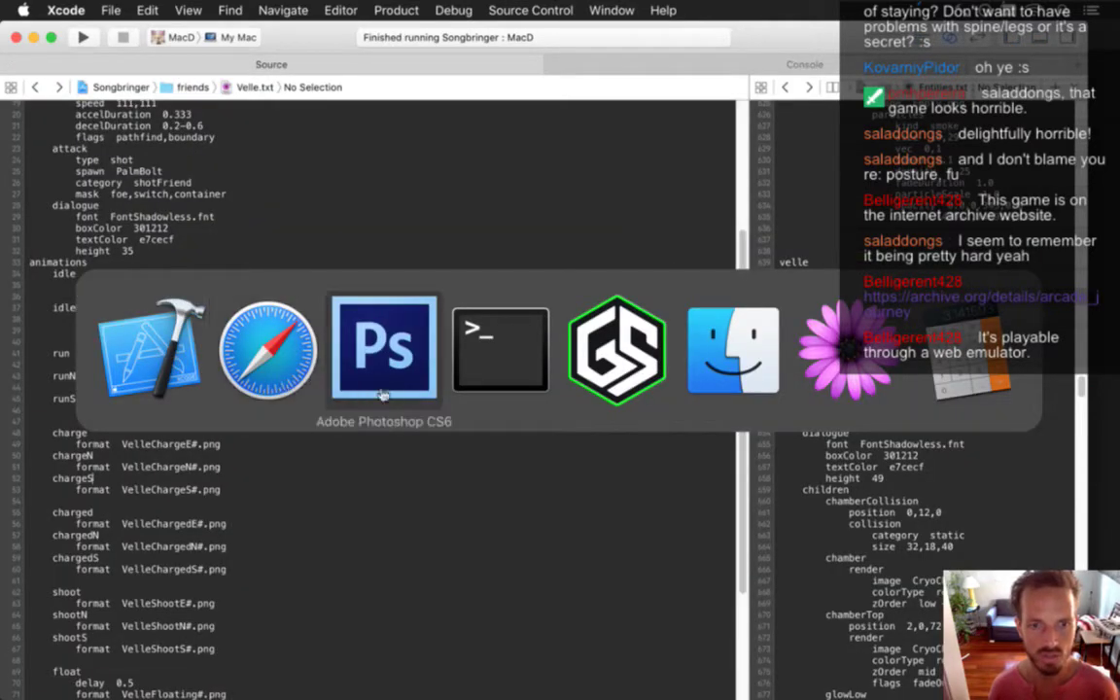
click(536, 10)
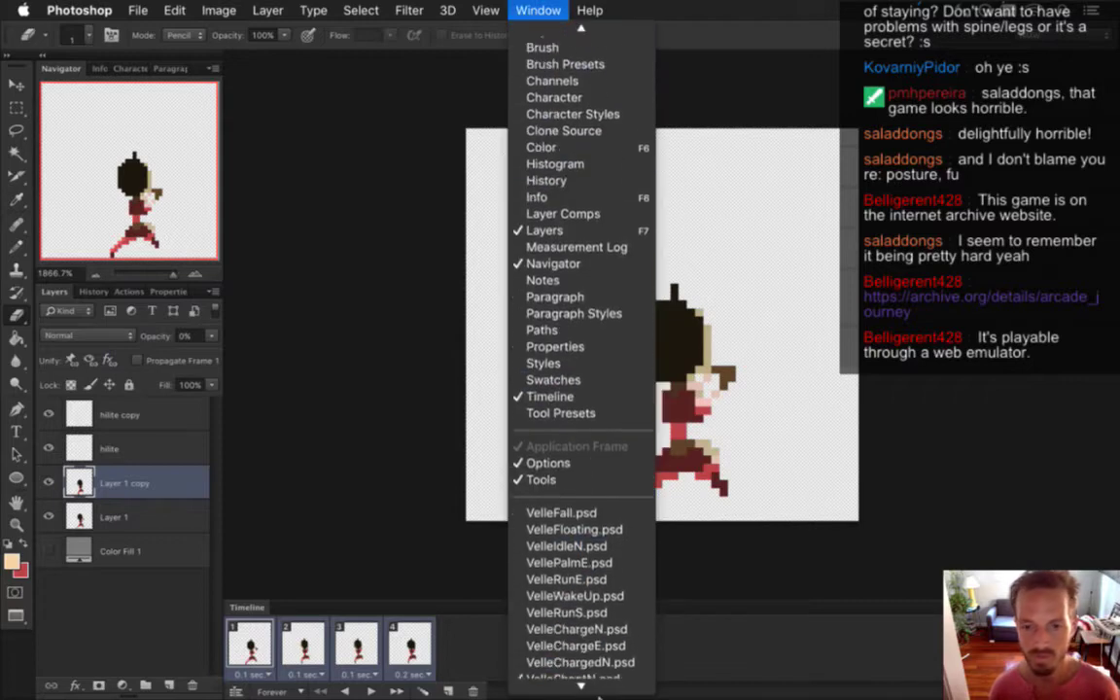
click(618, 615)
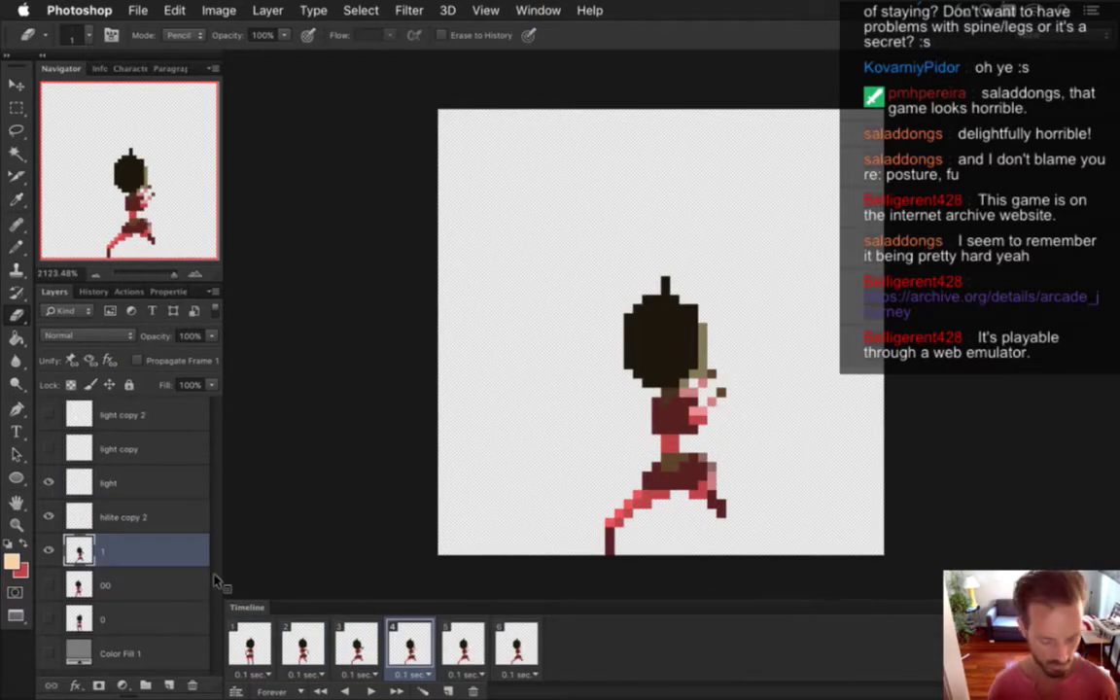
key(super+alt+shift+r)
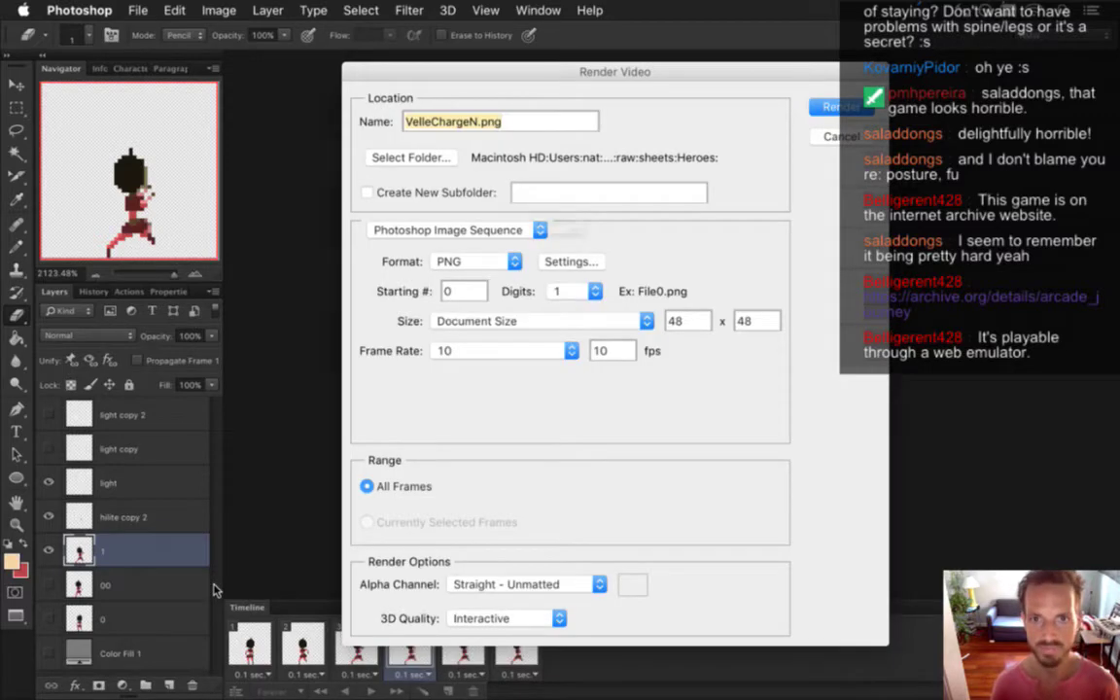
key(Return)
key(Return)
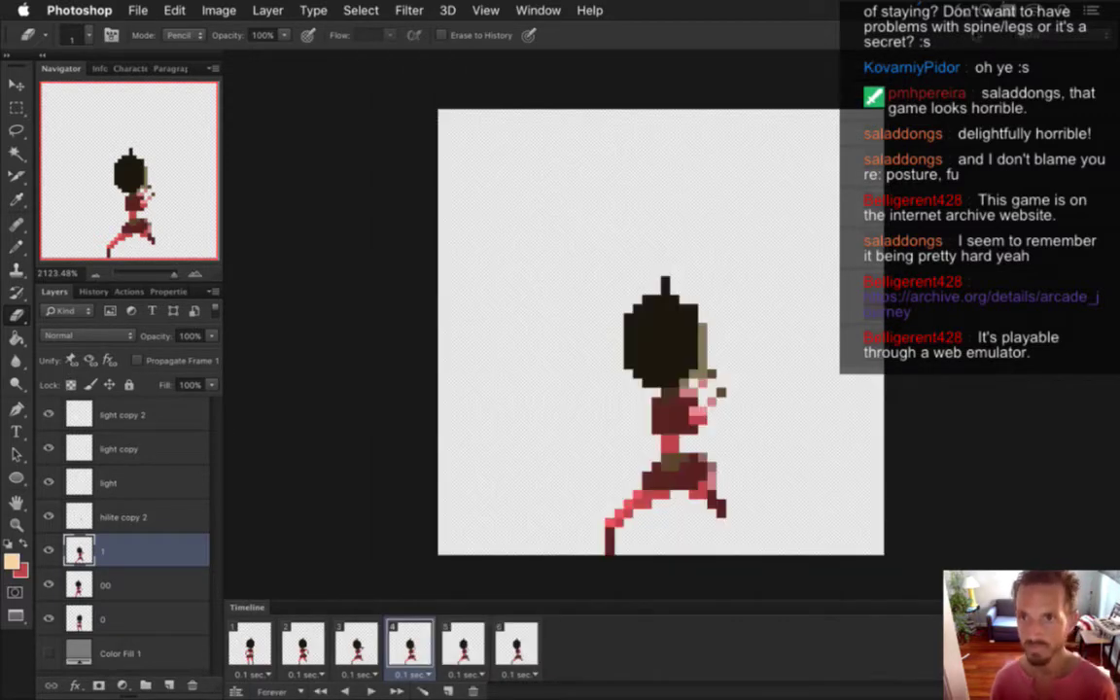
Switch to Xcode and build Songbringer
key(super+Tab)
key(Tab)
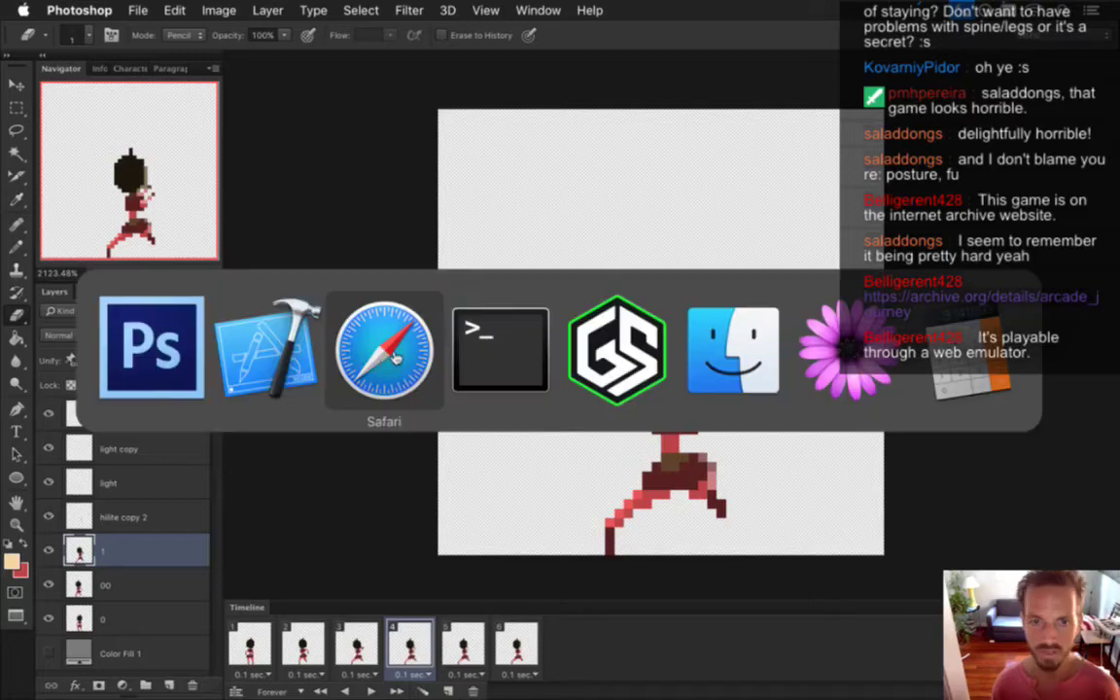
key(super+r)
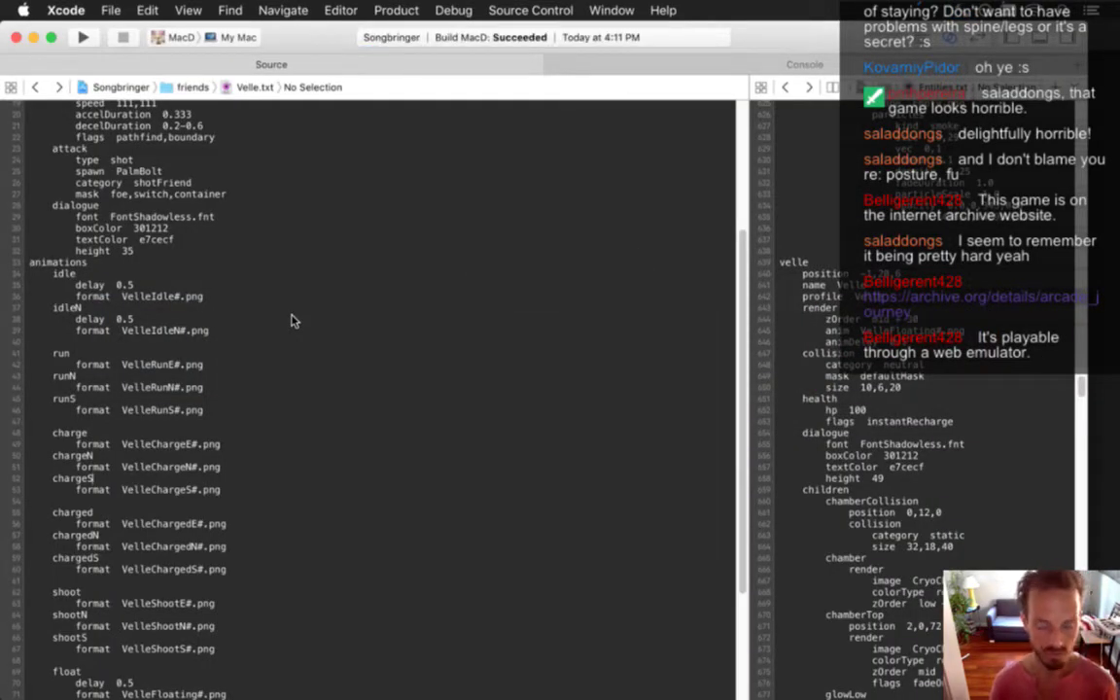
Switch to Terminal and execute raw/pack.sh to repack the sprite sheets
key(super+Tab)
key(super+Tab)
key(super+Tab)
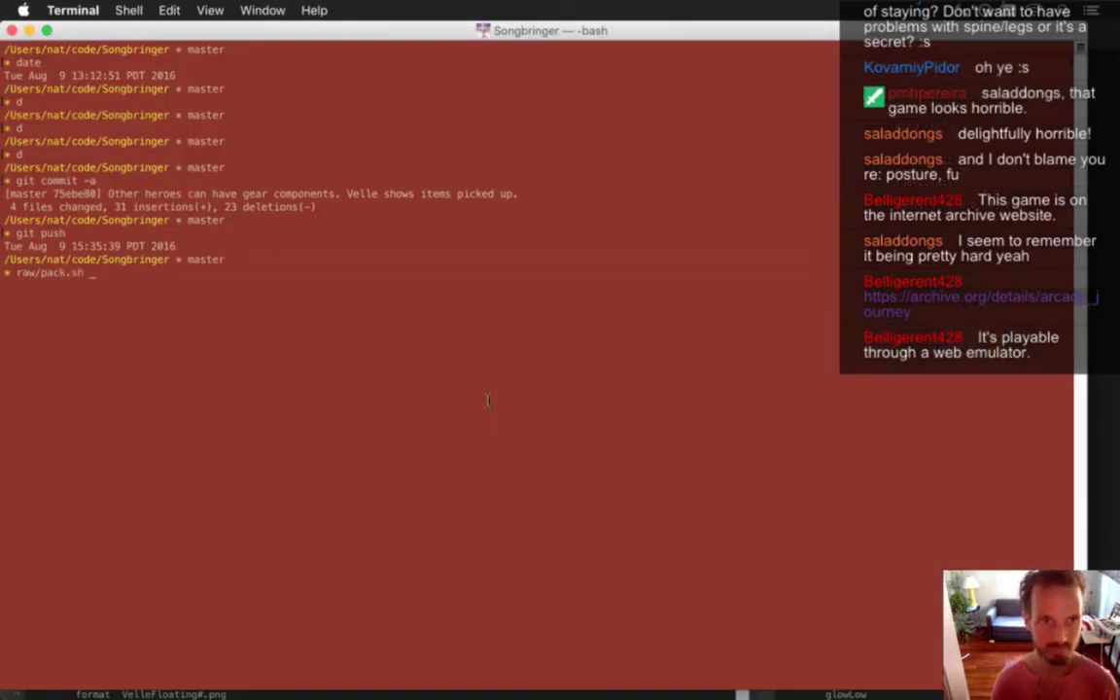
key(Return)
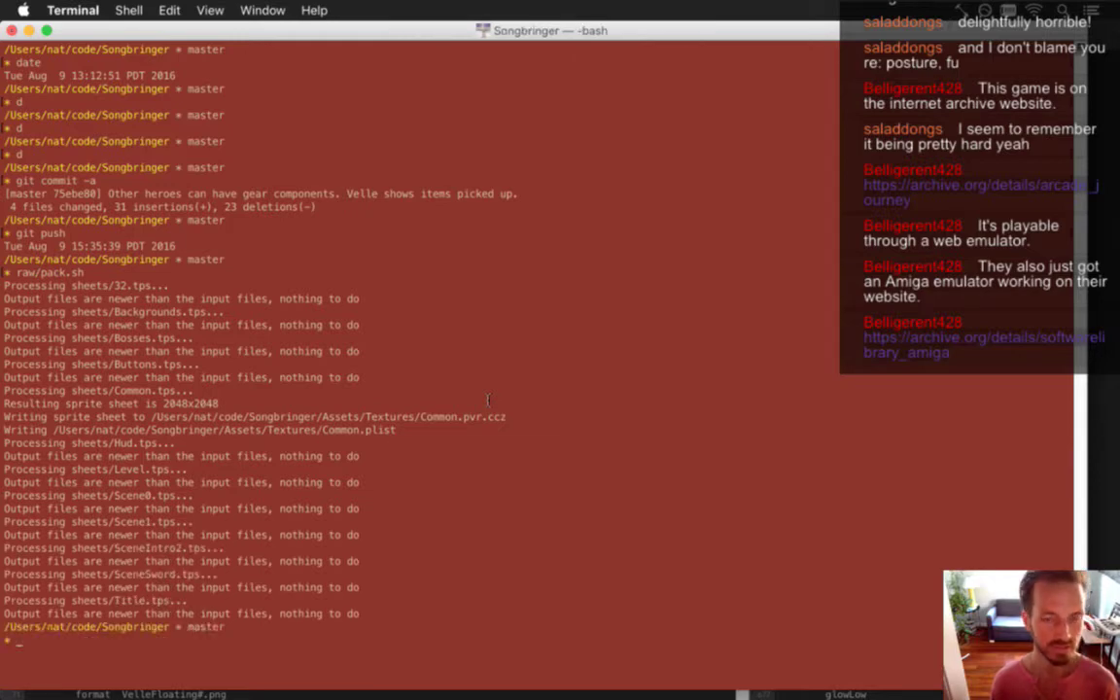
Return to Xcode, run Songbringer to check Velle's animations in the game, and quit it
key(super+Tab)
key(super+r)
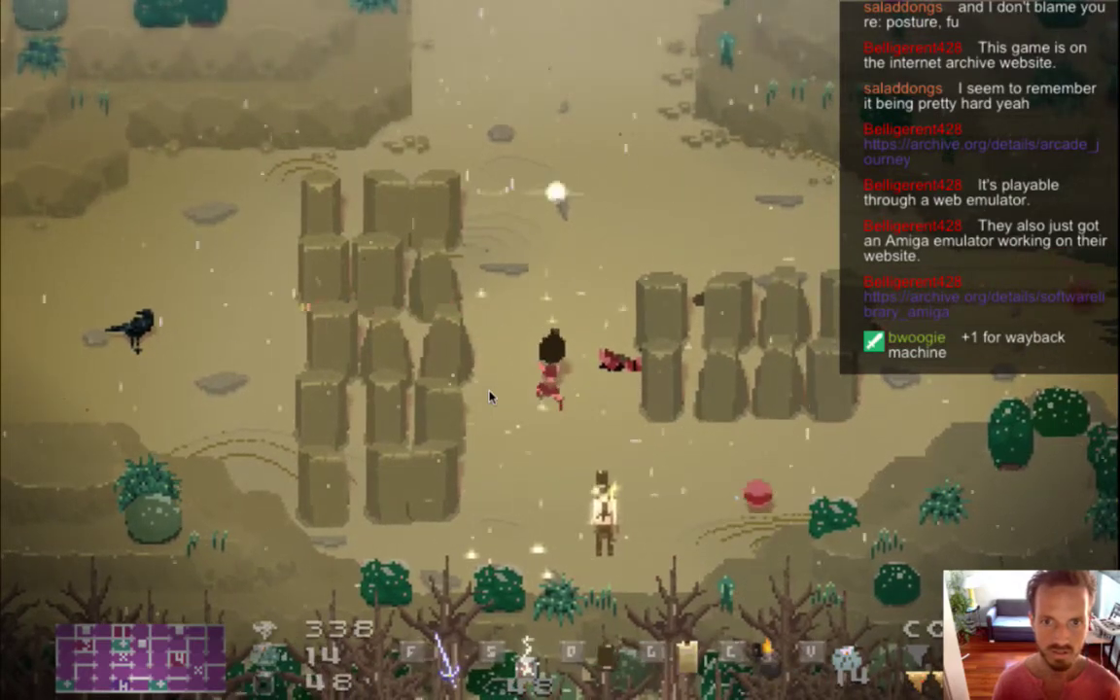
key(super+q)
Switch to Photoshop and display the first animation frame of VelleChargeN.psd with the marquee tool active
key(super+Tab)
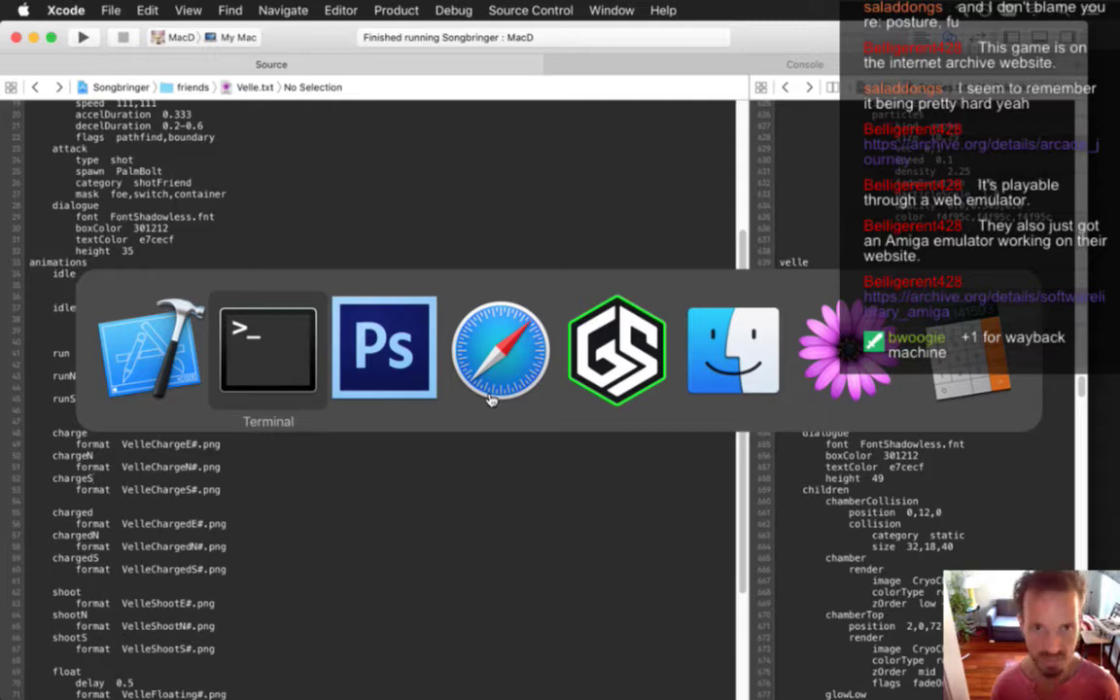
click(384, 374)
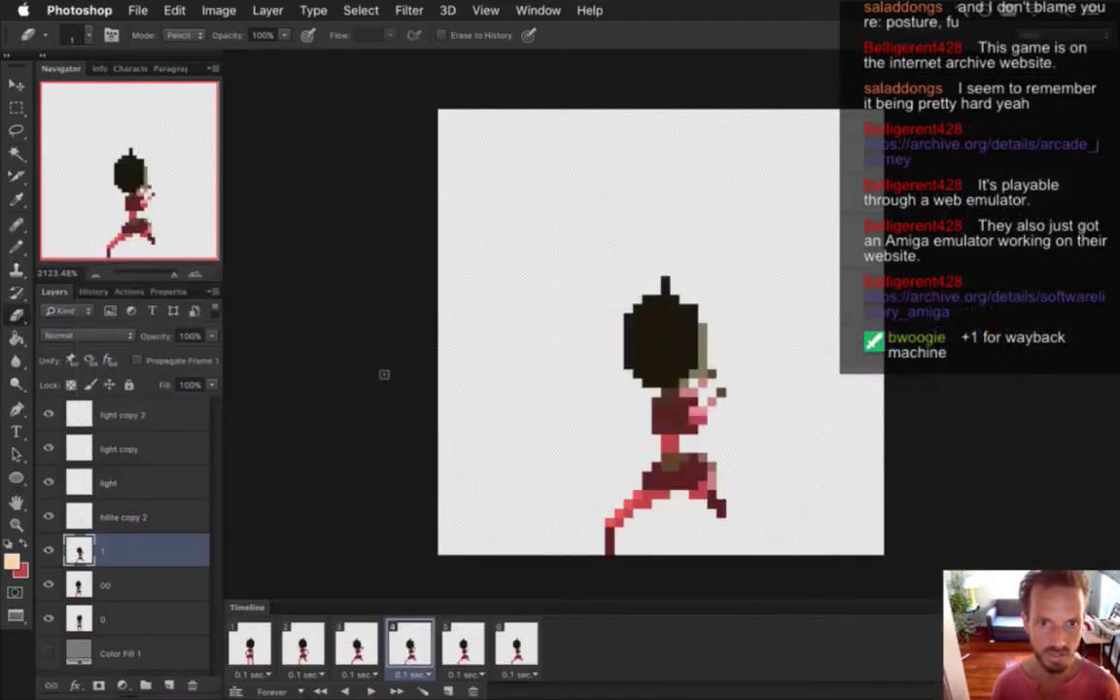
click(250, 644)
key(m)
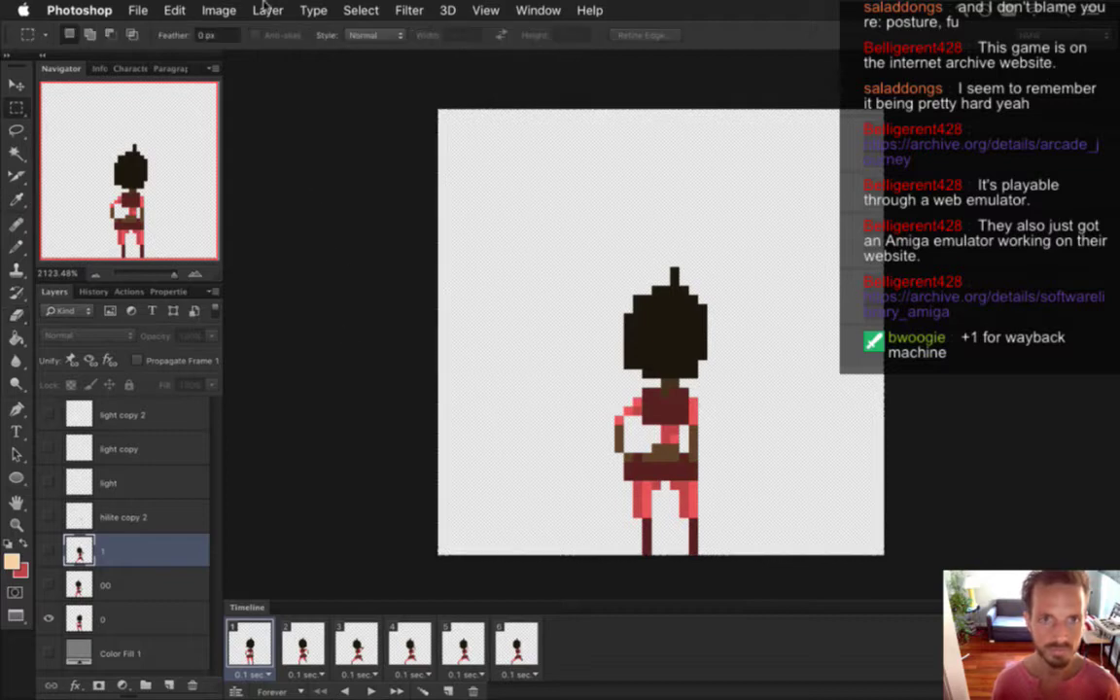
click(209, 10)
mouse_move(273, 200)
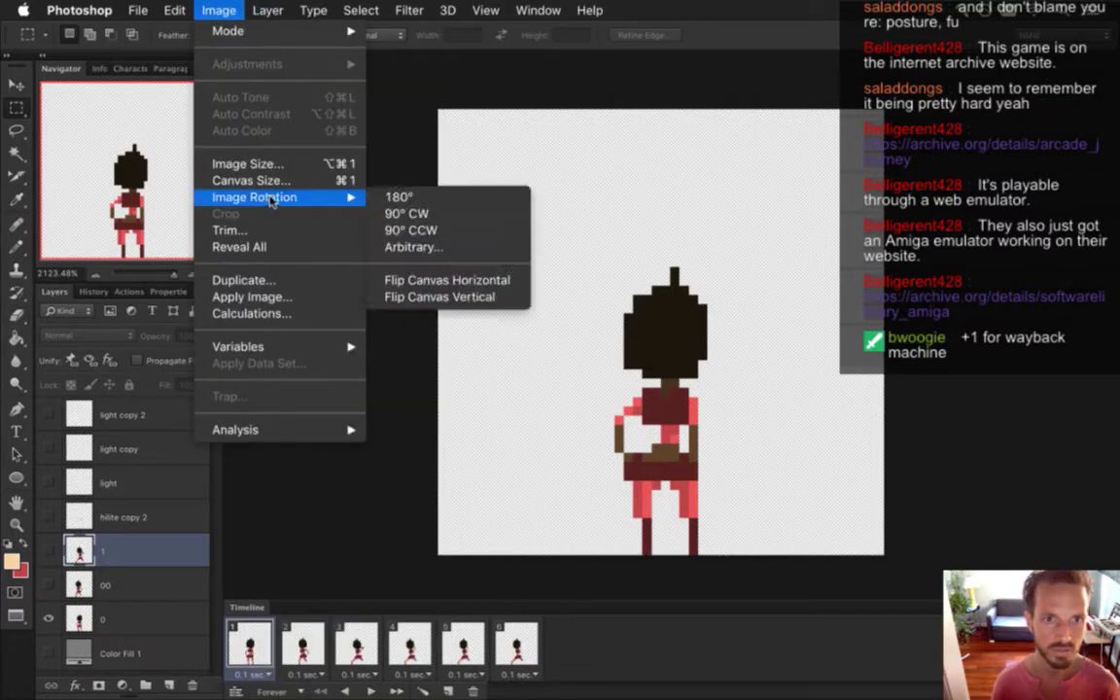
key(Escape)
click(137, 9)
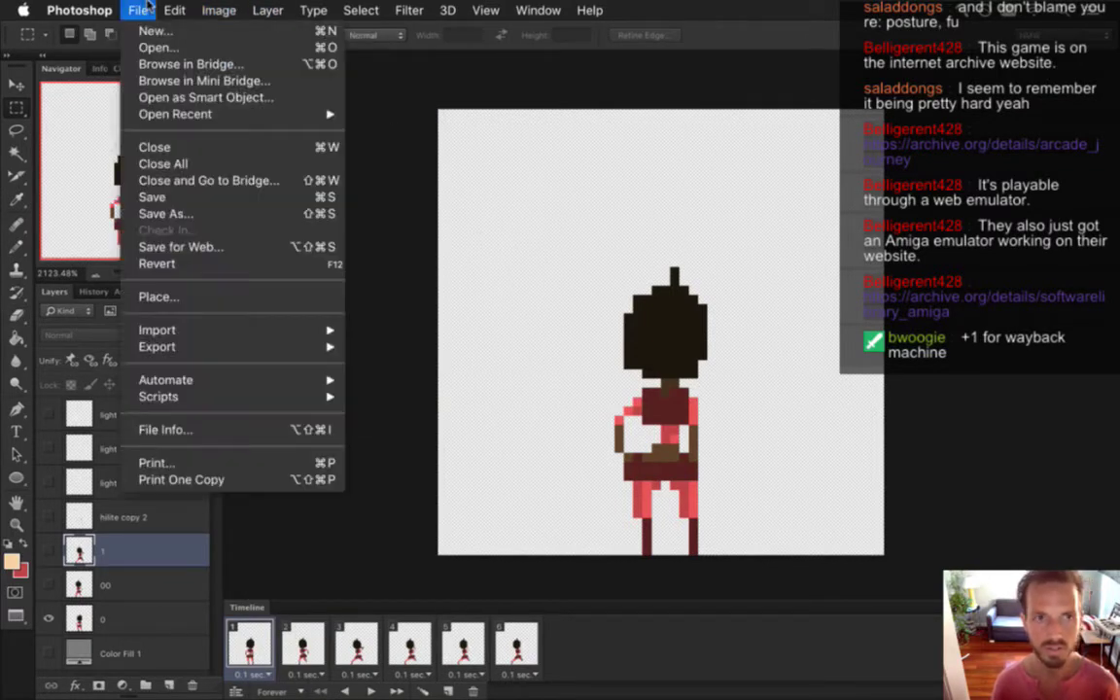
click(428, 73)
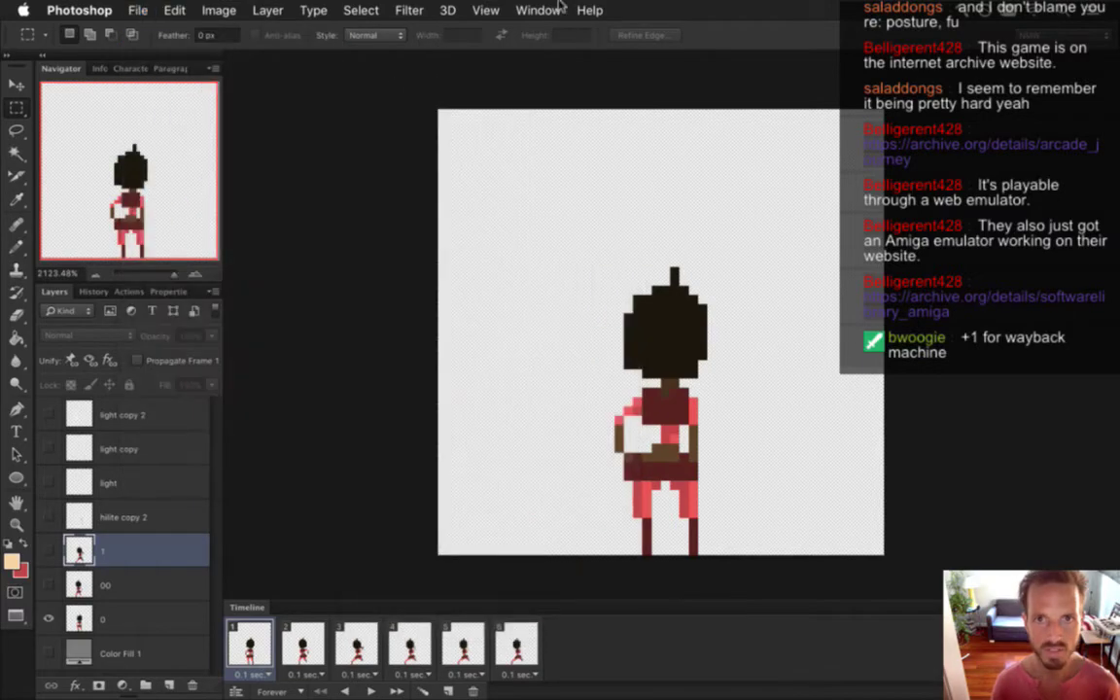
Bring up VelleIdleN.psd, select its idle layer, and examine the sprite's stance in frames 5 to 7
click(538, 10)
scroll(581, 489, down, 5)
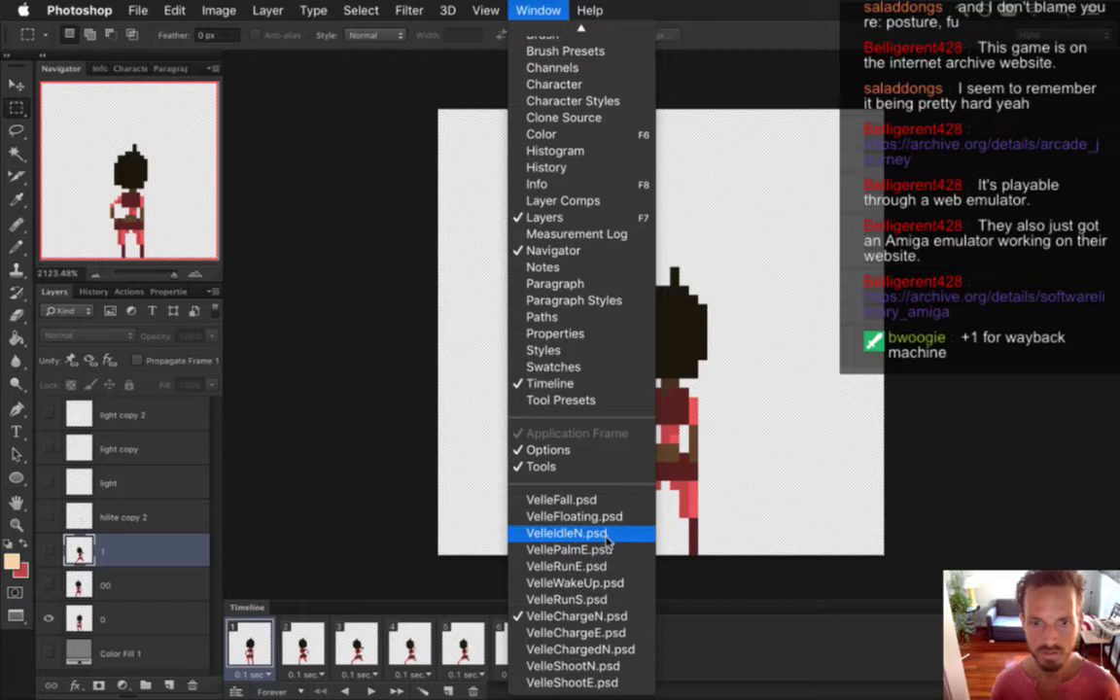
click(605, 536)
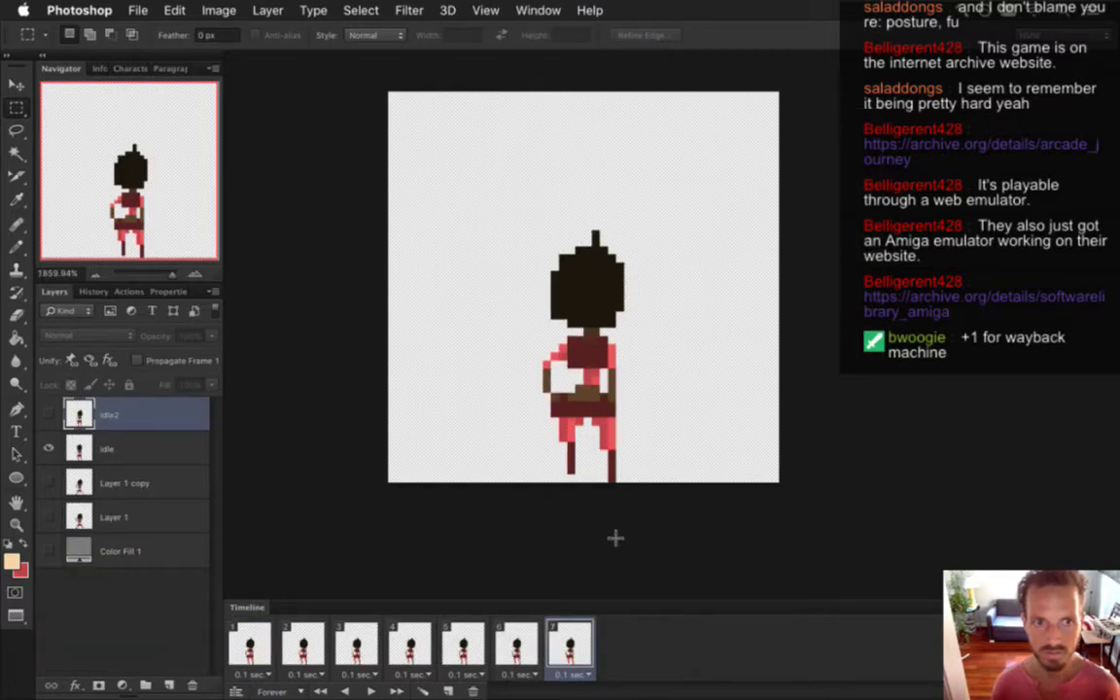
click(168, 447)
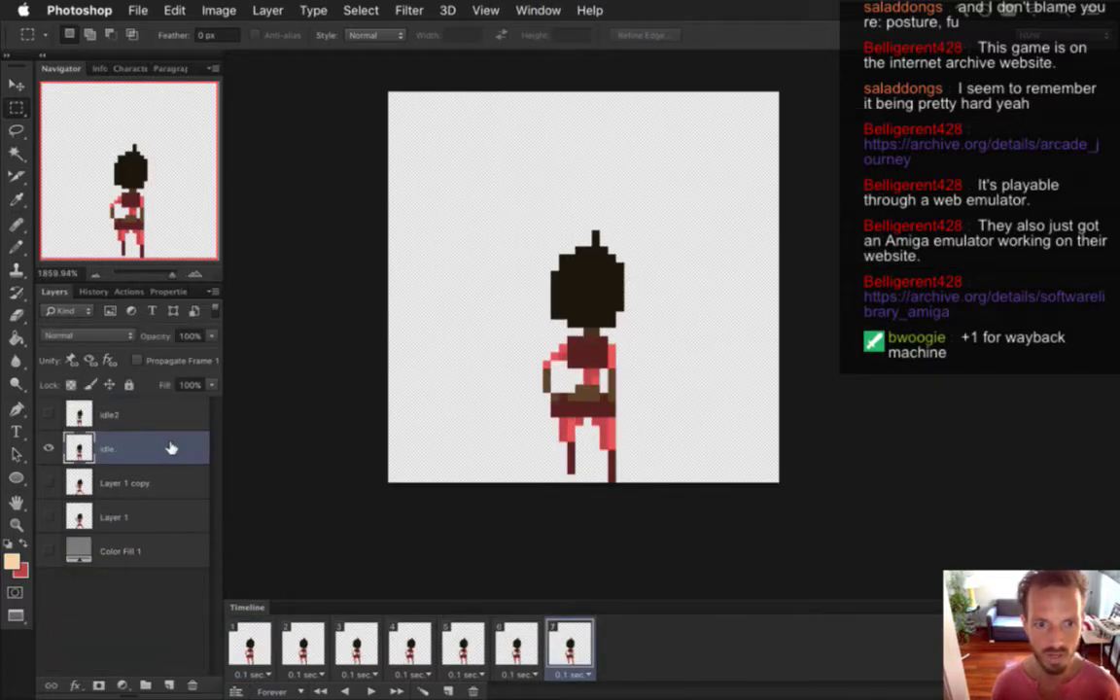
click(516, 642)
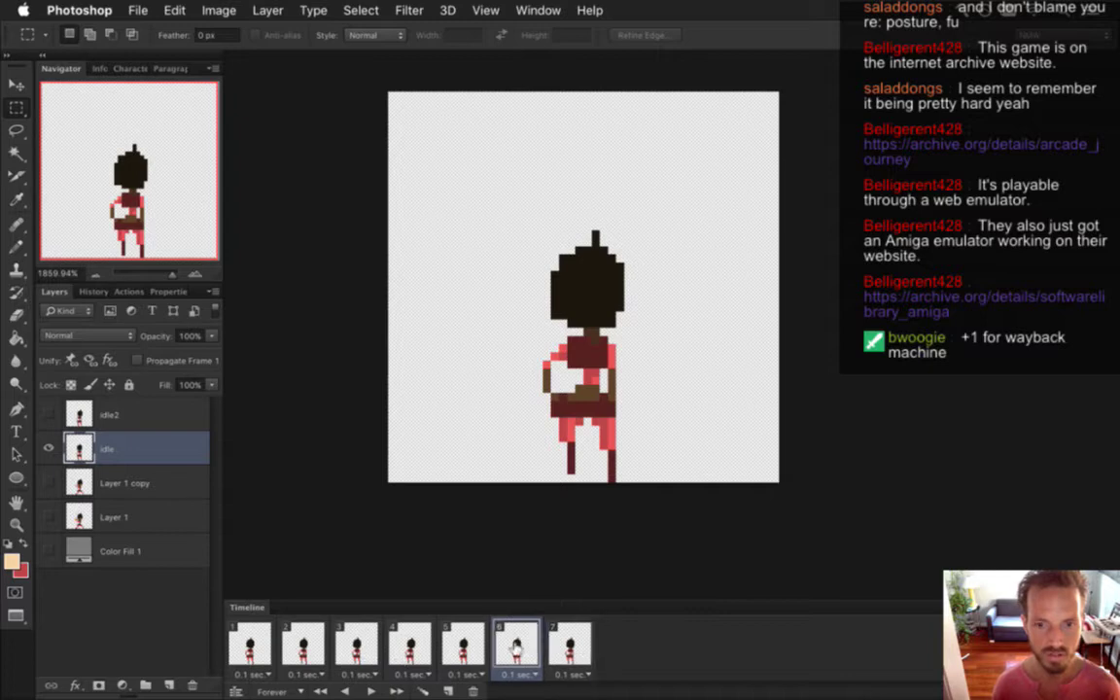
click(455, 637)
click(516, 642)
click(570, 642)
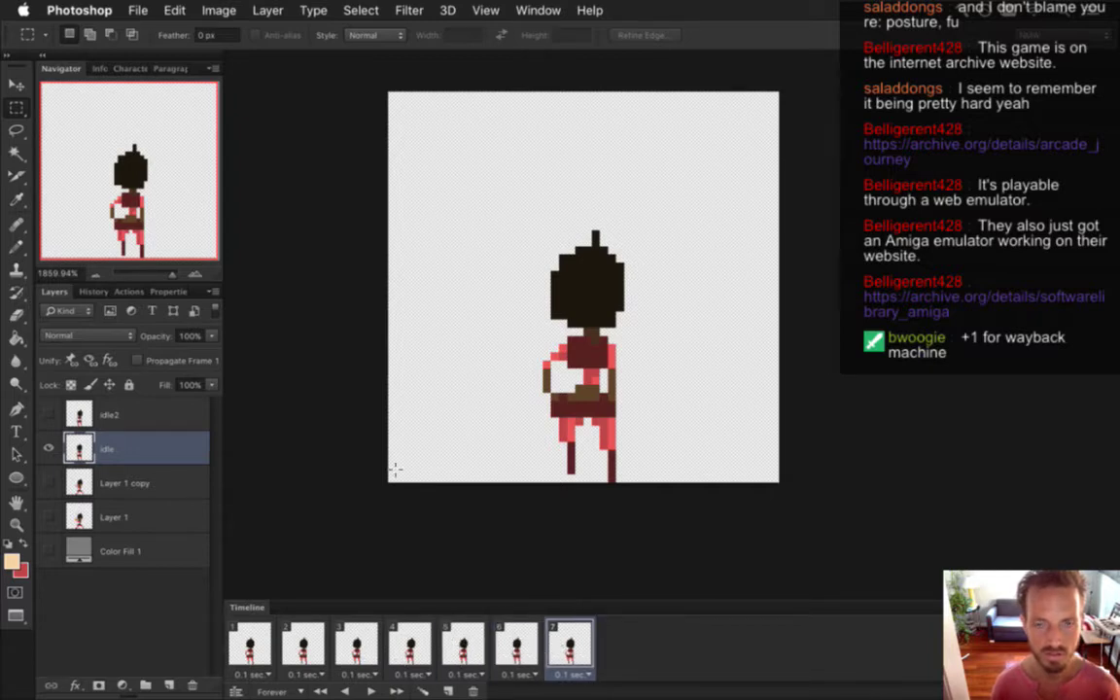
Return to VelleChargeN.psd and step through its six frames to examine which way each pose faces
click(525, 10)
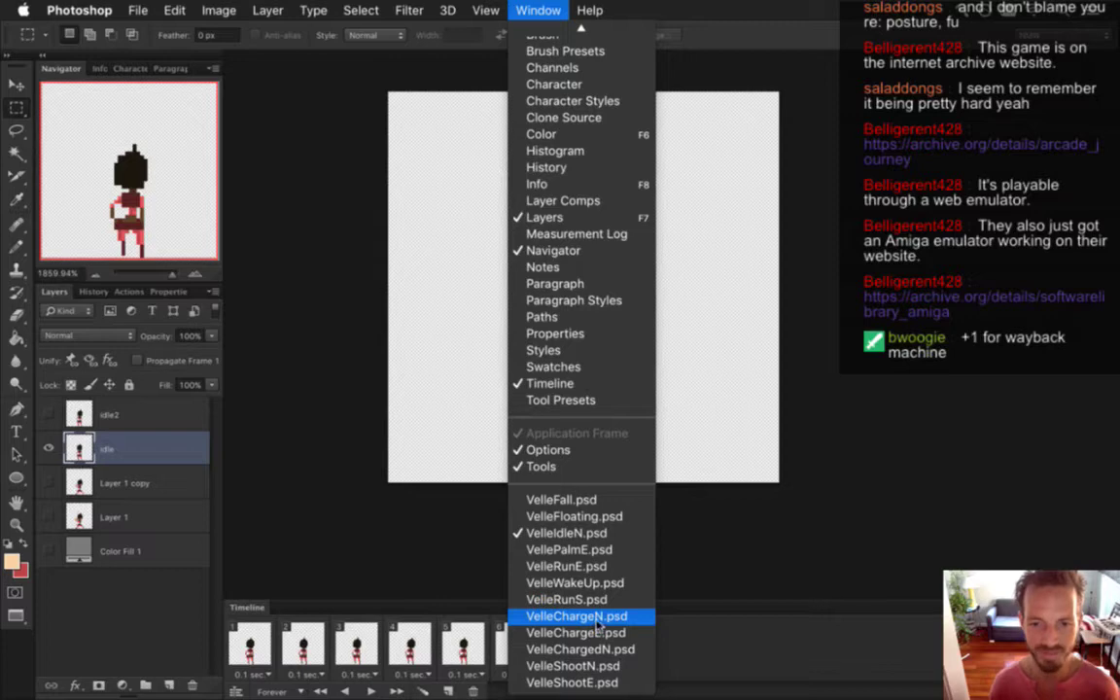
click(600, 617)
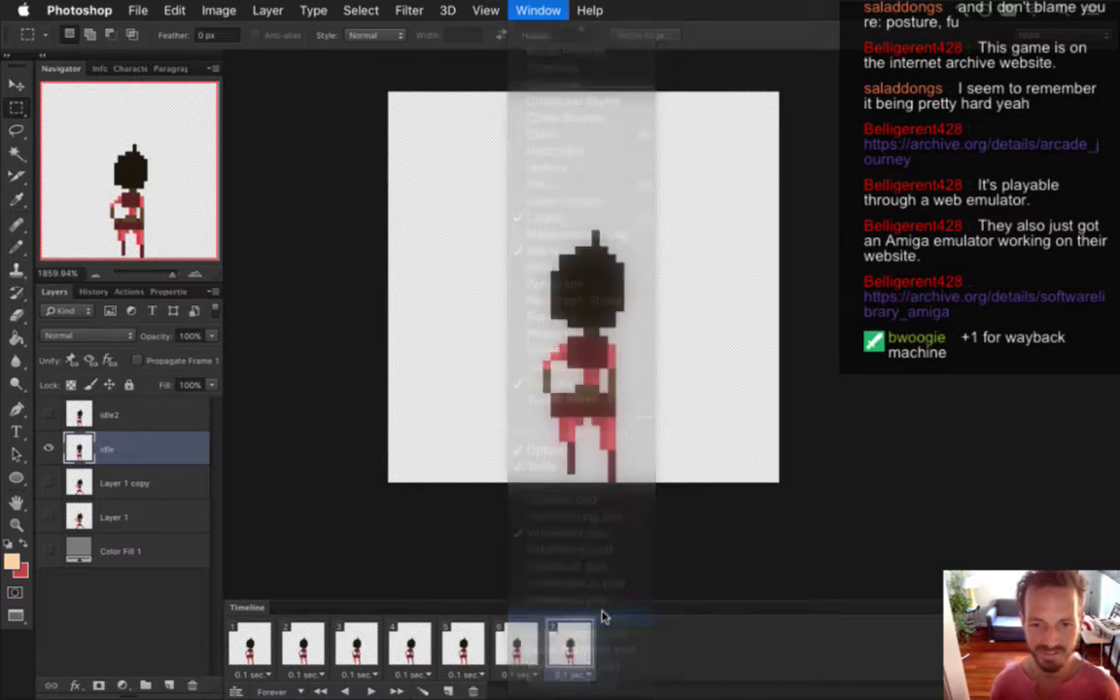
click(216, 10)
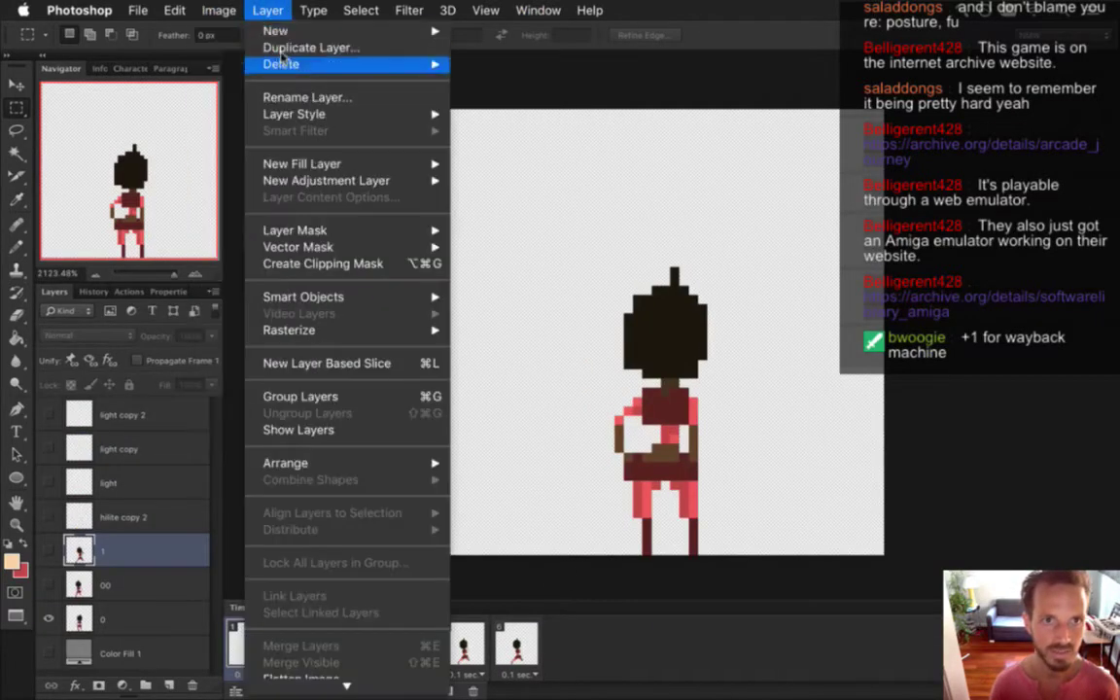
mouse_move(282, 37)
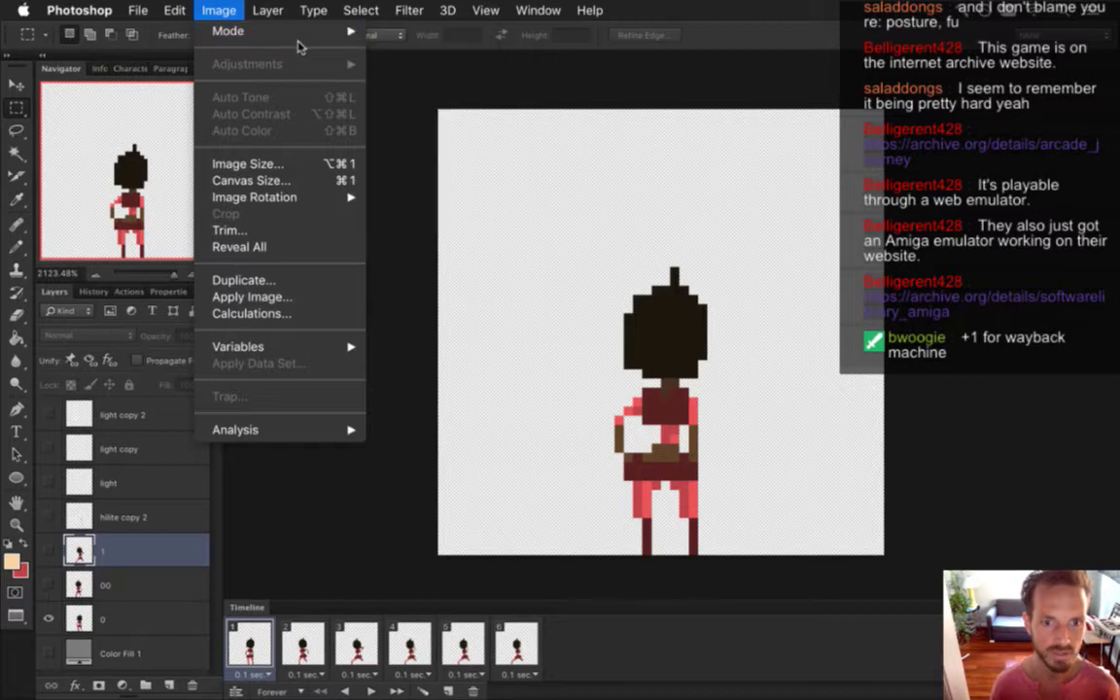
click(320, 565)
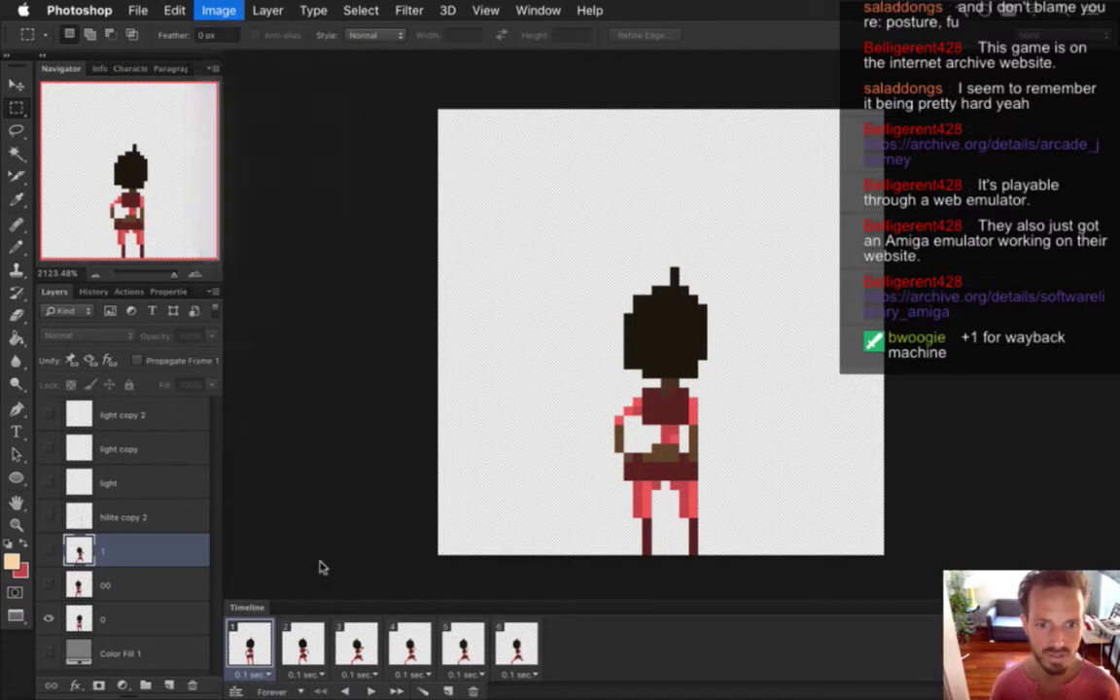
click(303, 638)
click(263, 644)
click(296, 642)
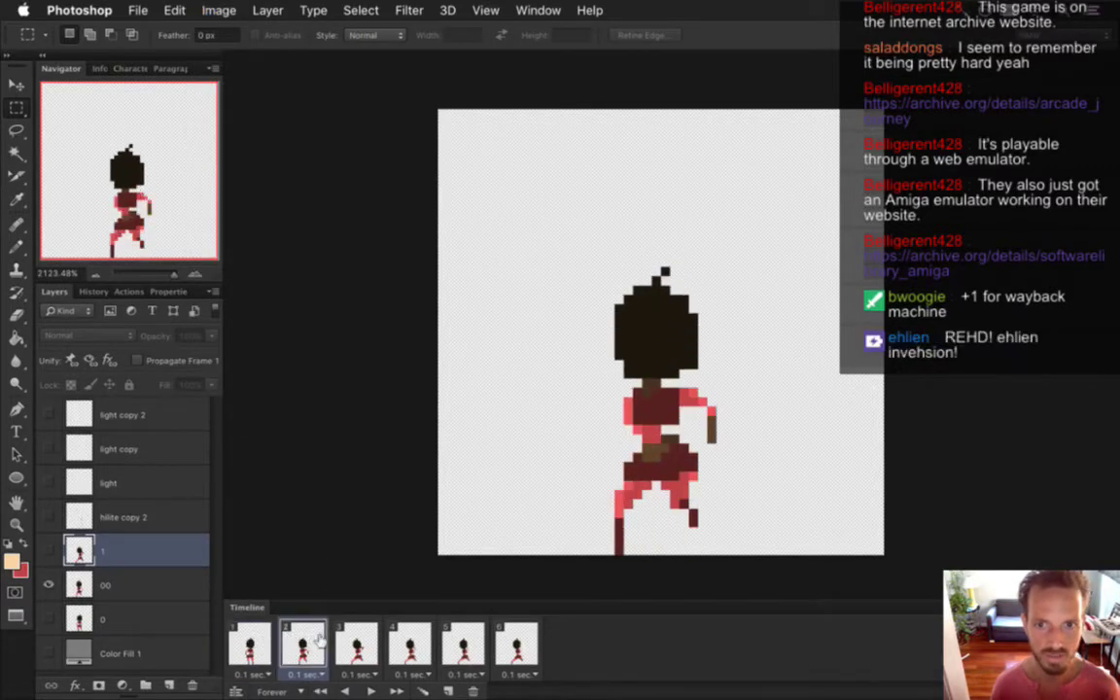
click(356, 644)
click(413, 647)
click(465, 645)
click(517, 644)
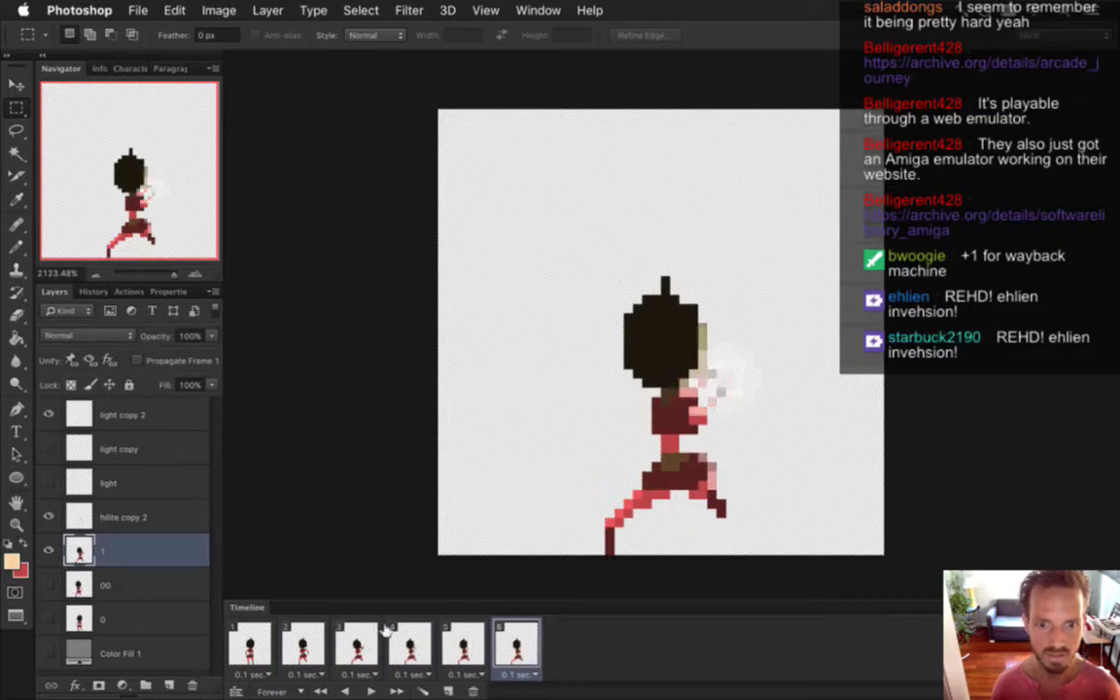
Flip the VelleChargeN canvas horizontally from the first frame and compare the first two frames
click(255, 646)
click(219, 9)
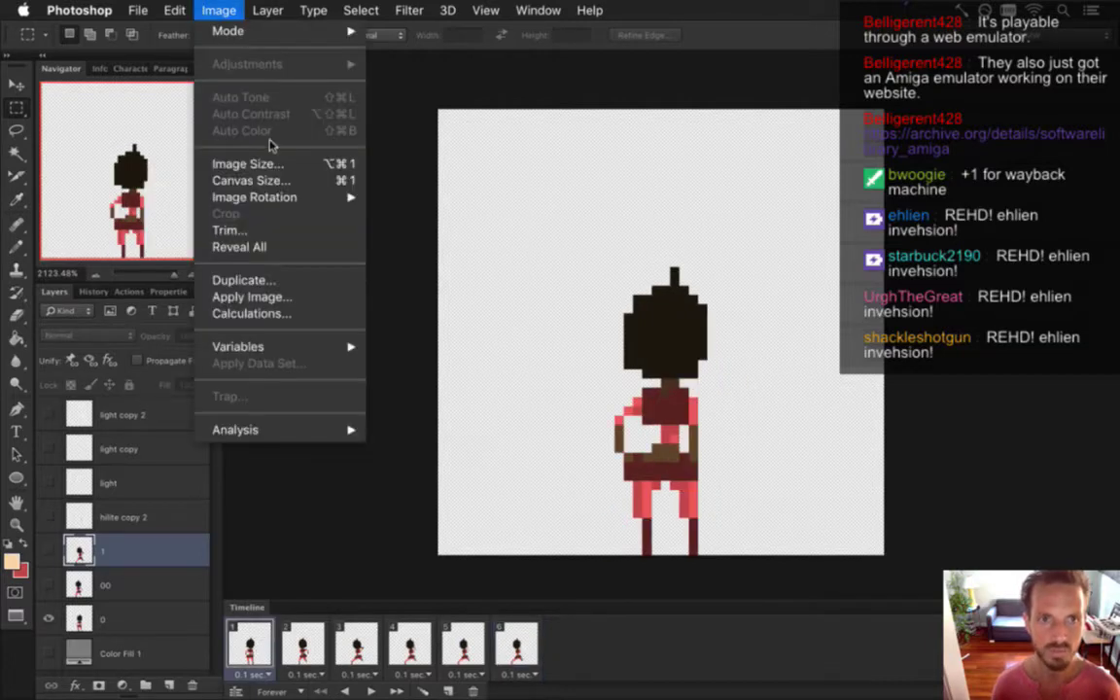
mouse_move(275, 41)
mouse_move(282, 196)
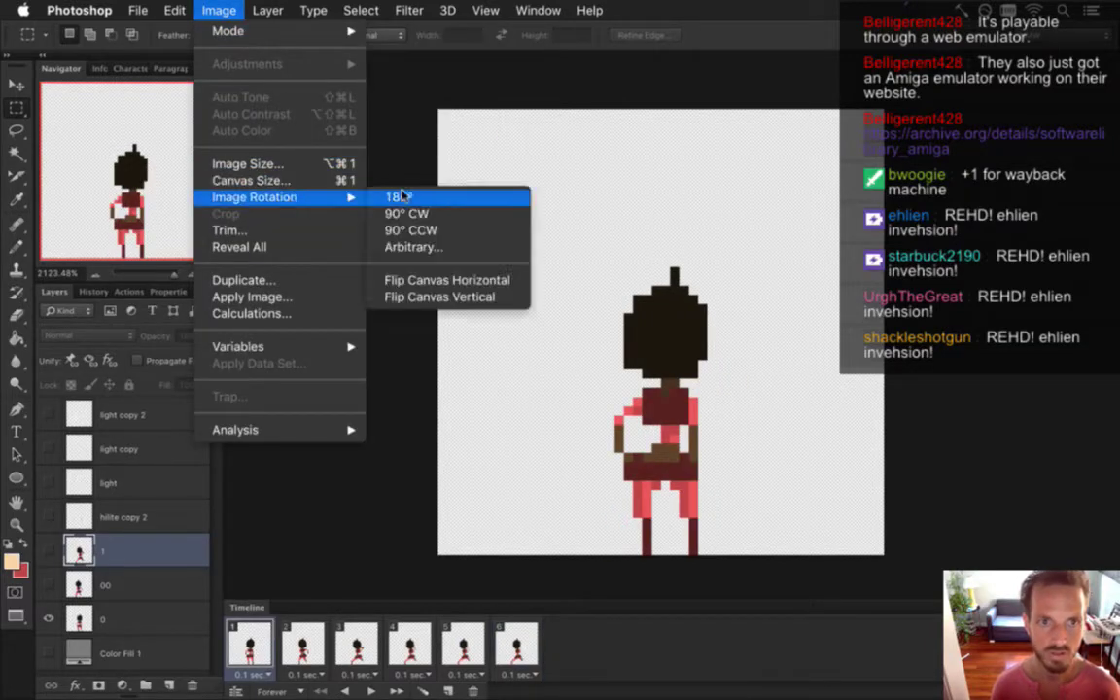
click(434, 287)
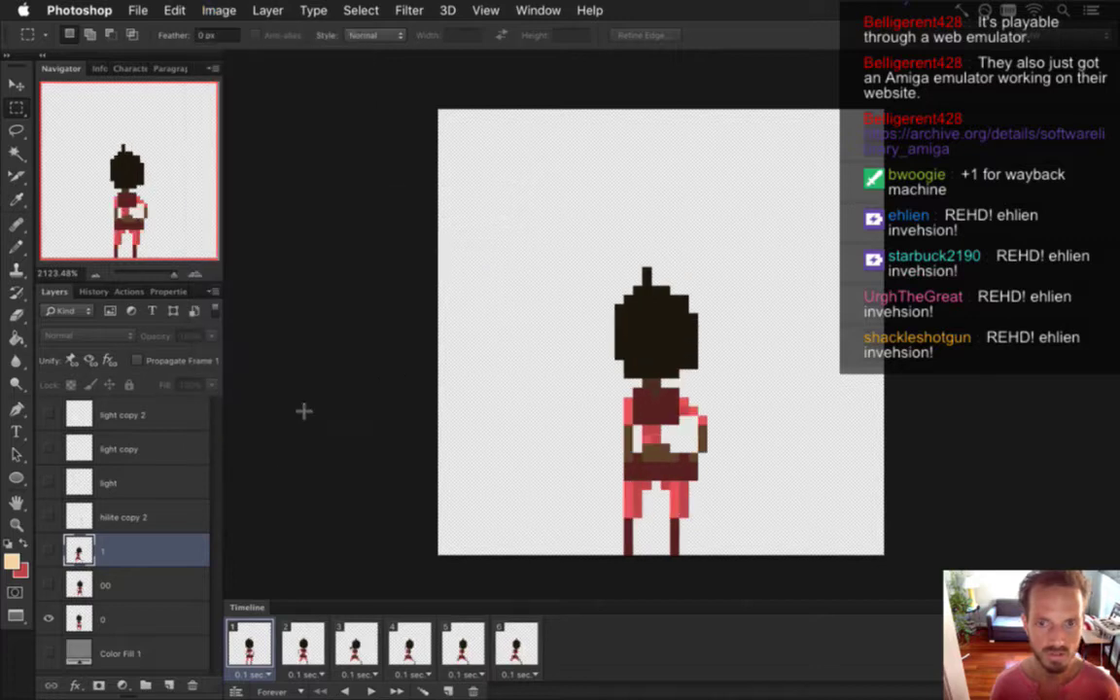
click(304, 645)
click(255, 645)
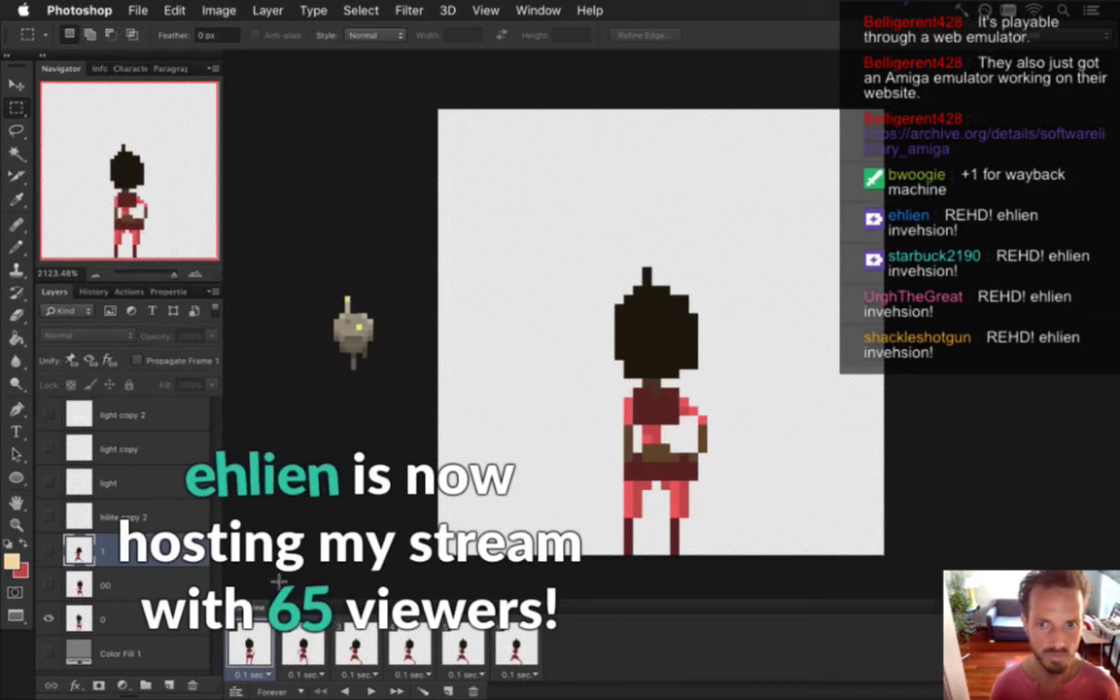
Flip the sprite on layer 0 horizontally in the first VelleChargeN frame to match the facing of the other frames
key(v)
key(m)
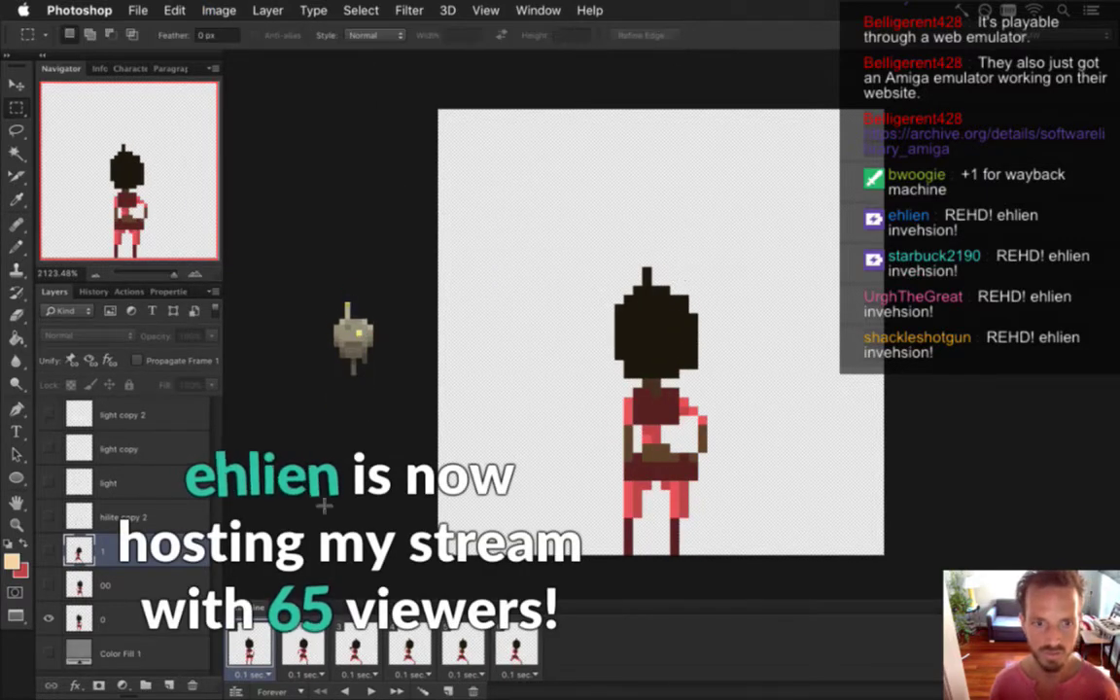
click(128, 618)
key(v)
click(706, 267)
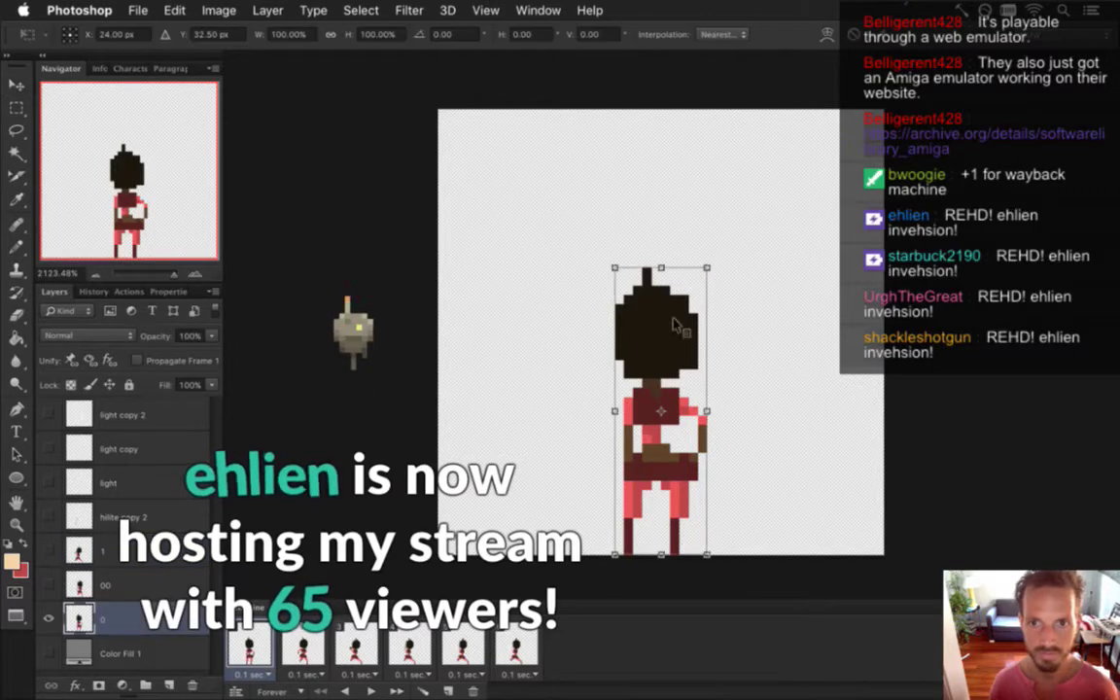
right_click(673, 333)
click(731, 564)
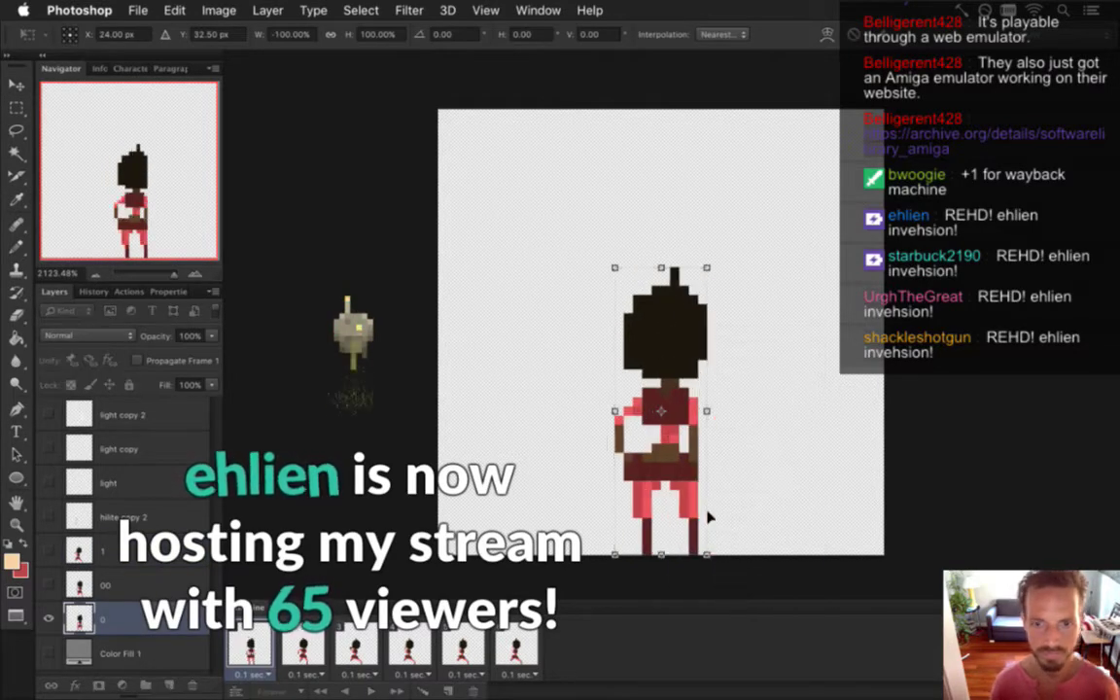
key(Return)
key(m)
Compare the first three VelleChargeN frames and play the animation to check that the poses face consistently
click(311, 655)
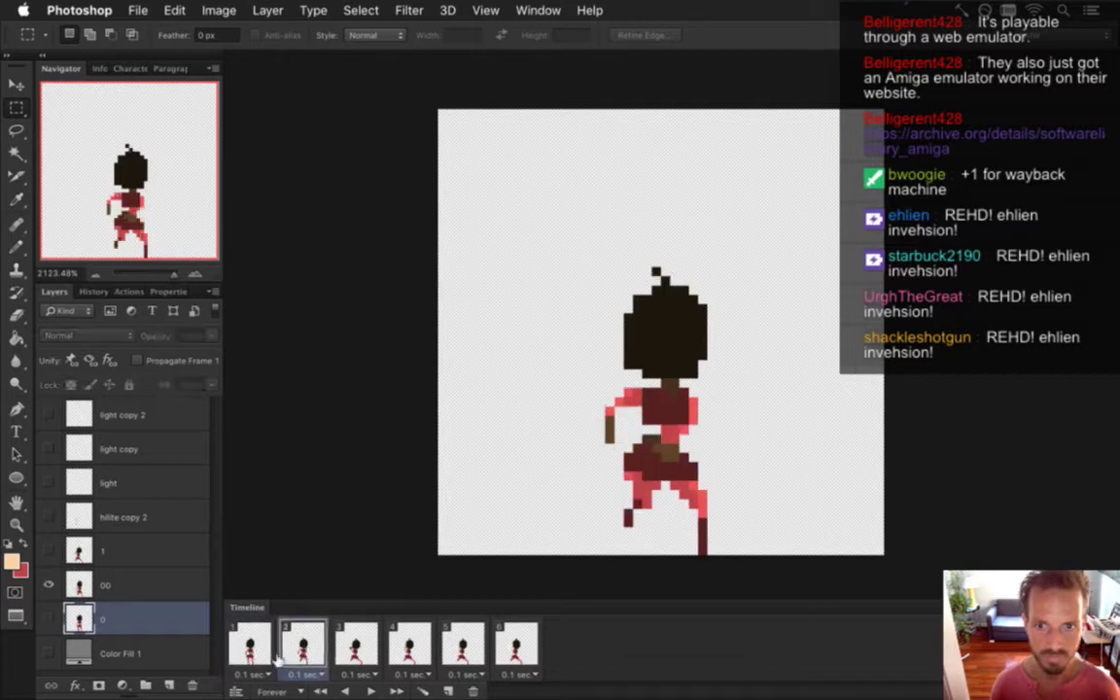
click(260, 657)
click(304, 657)
click(363, 655)
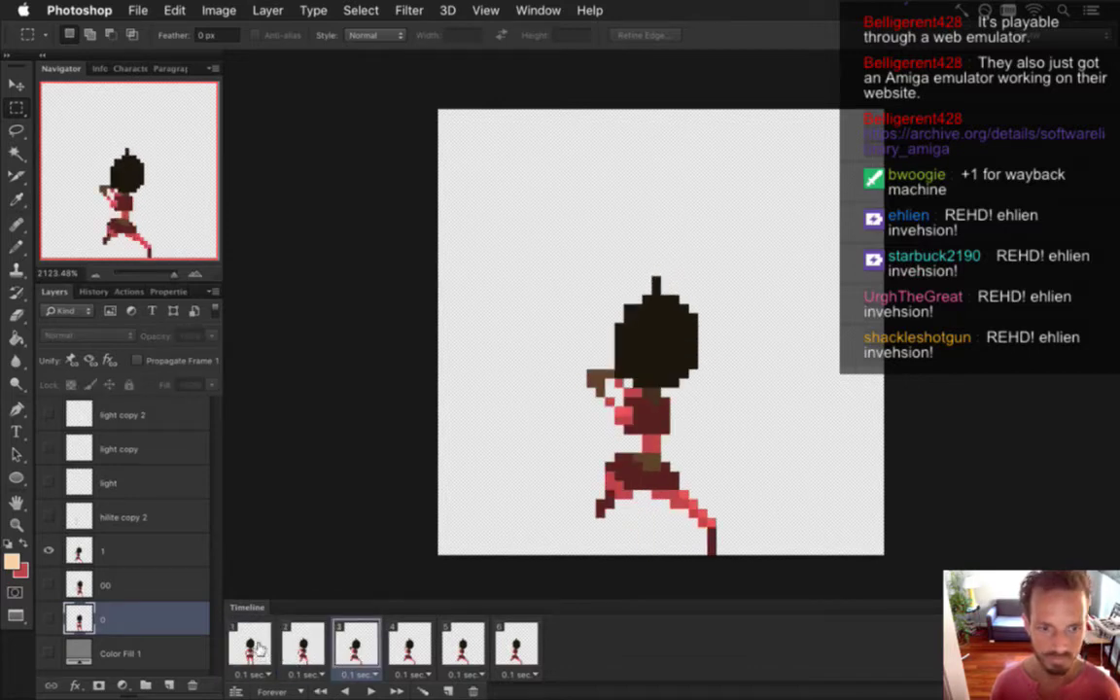
click(371, 689)
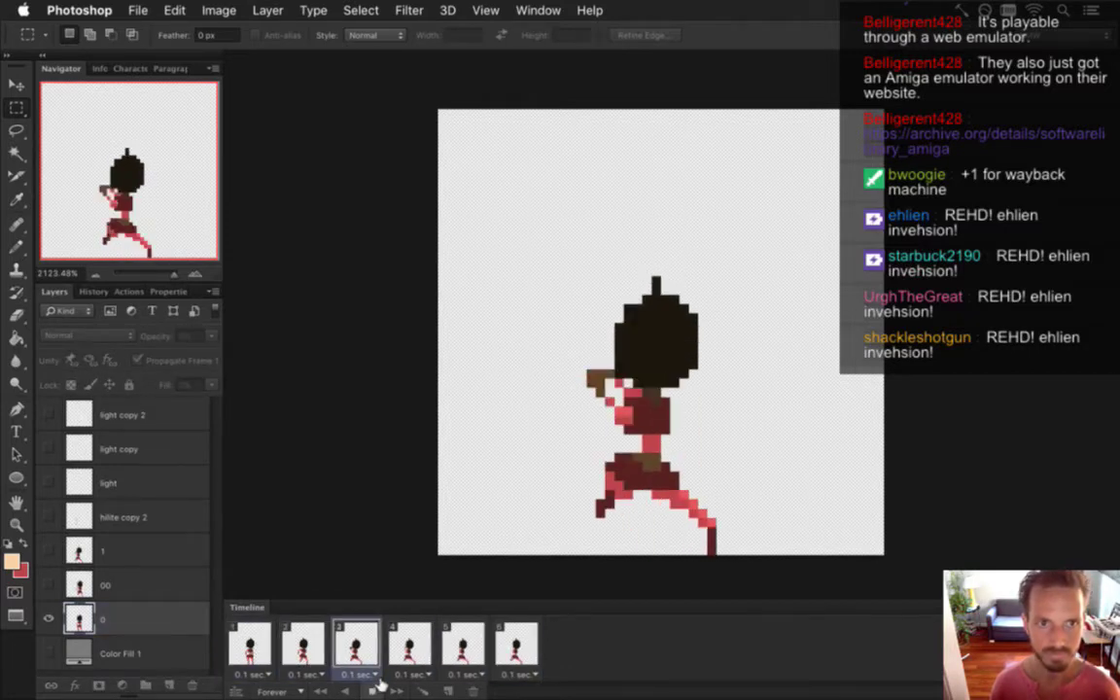
click(373, 689)
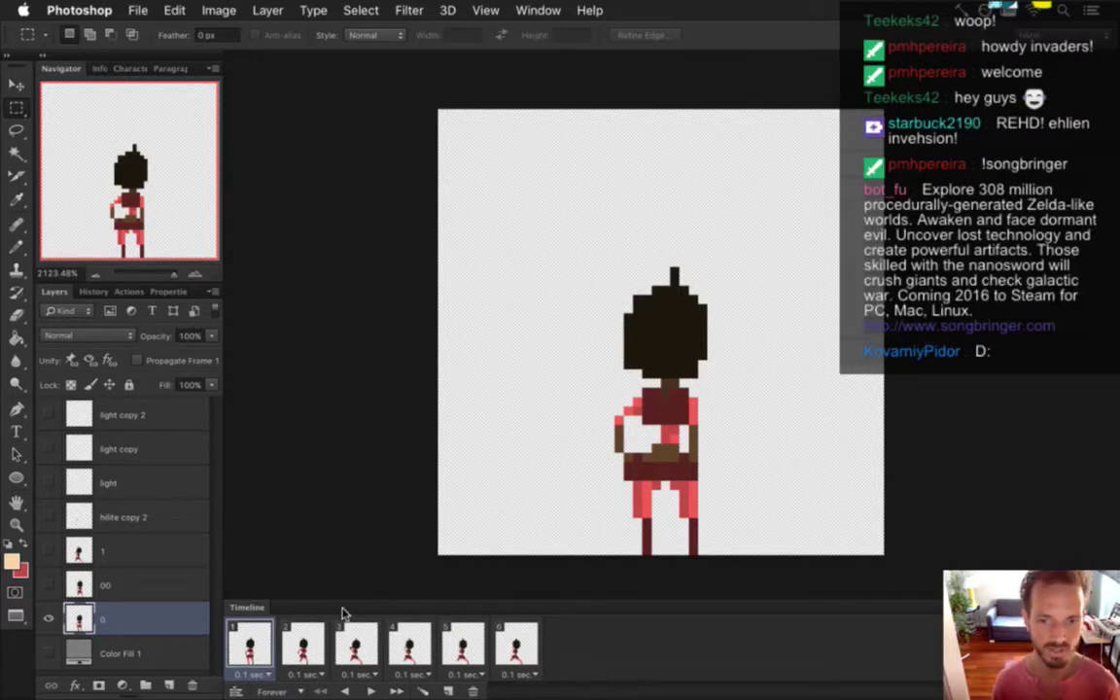
Render all VelleChargeN frames as a PNG image sequence at 10 fps, replacing the existing sequence
key(alt+shift+super+r)
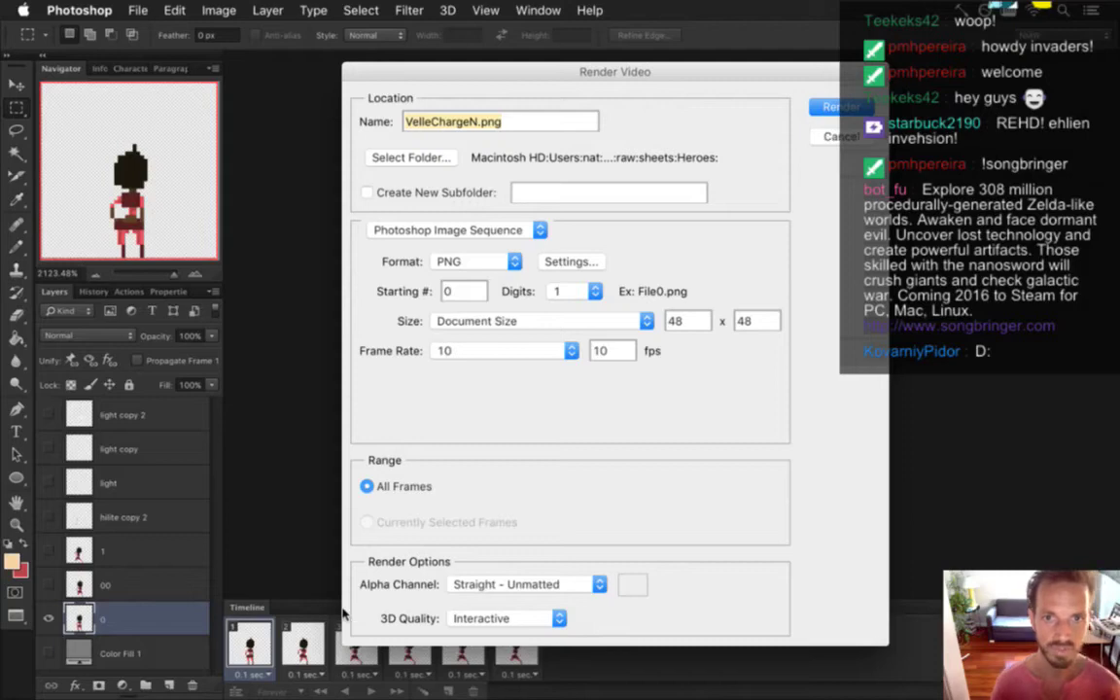
key(Return)
key(Return)
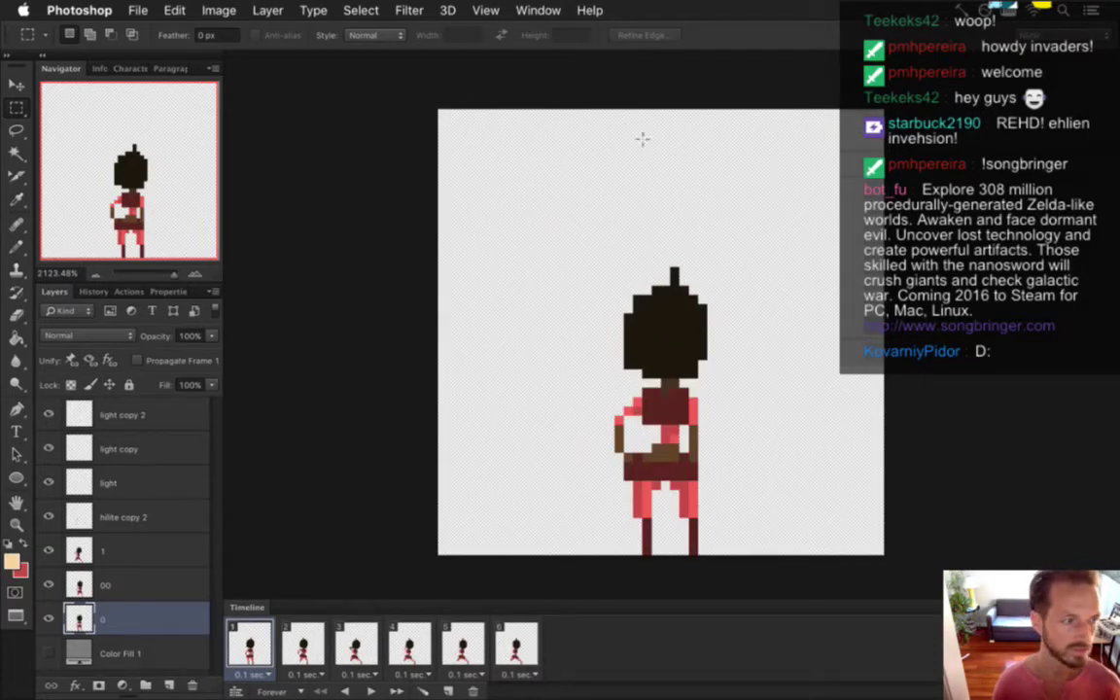
Bring up VelleChargedN.psd and flip its canvas horizontally
click(535, 11)
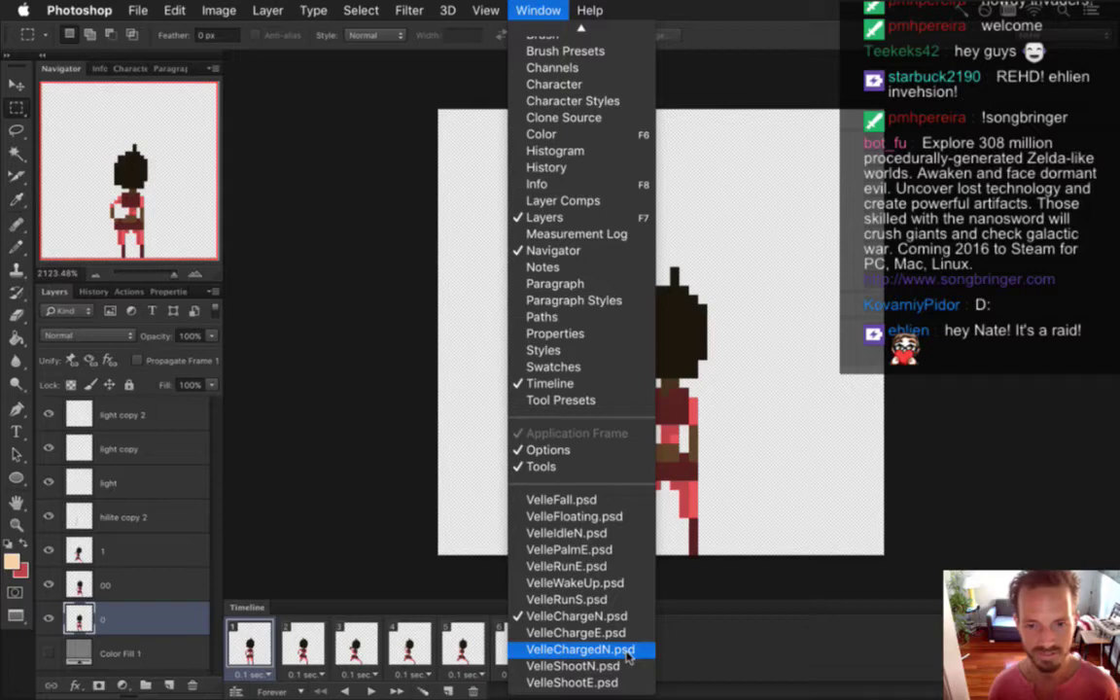
click(627, 656)
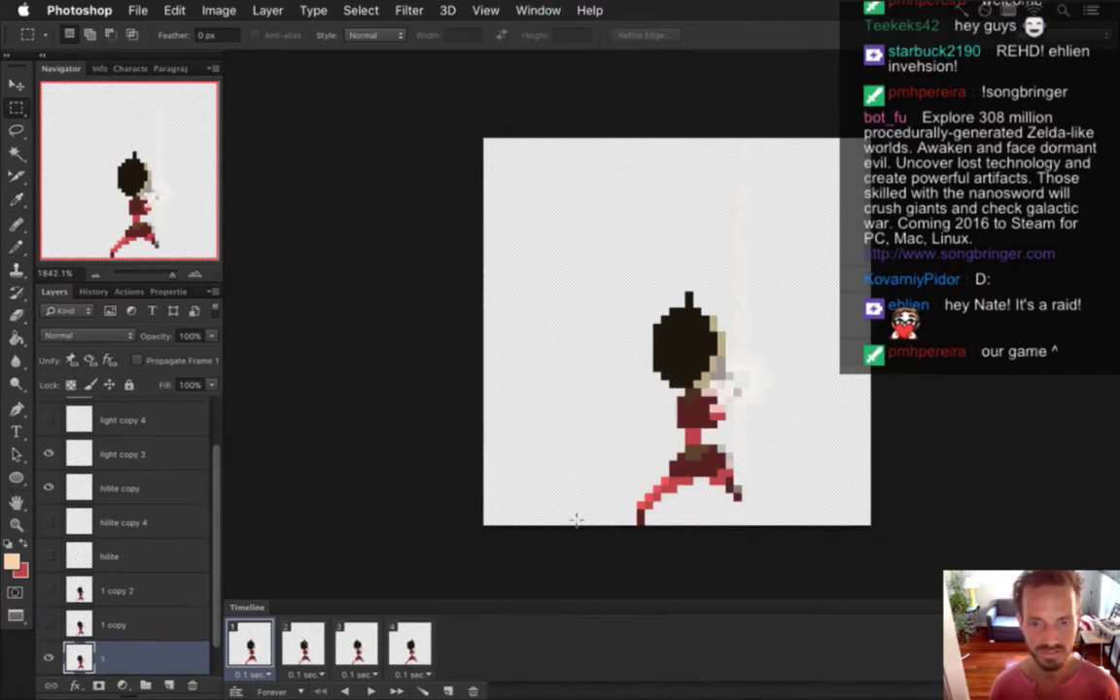
click(233, 9)
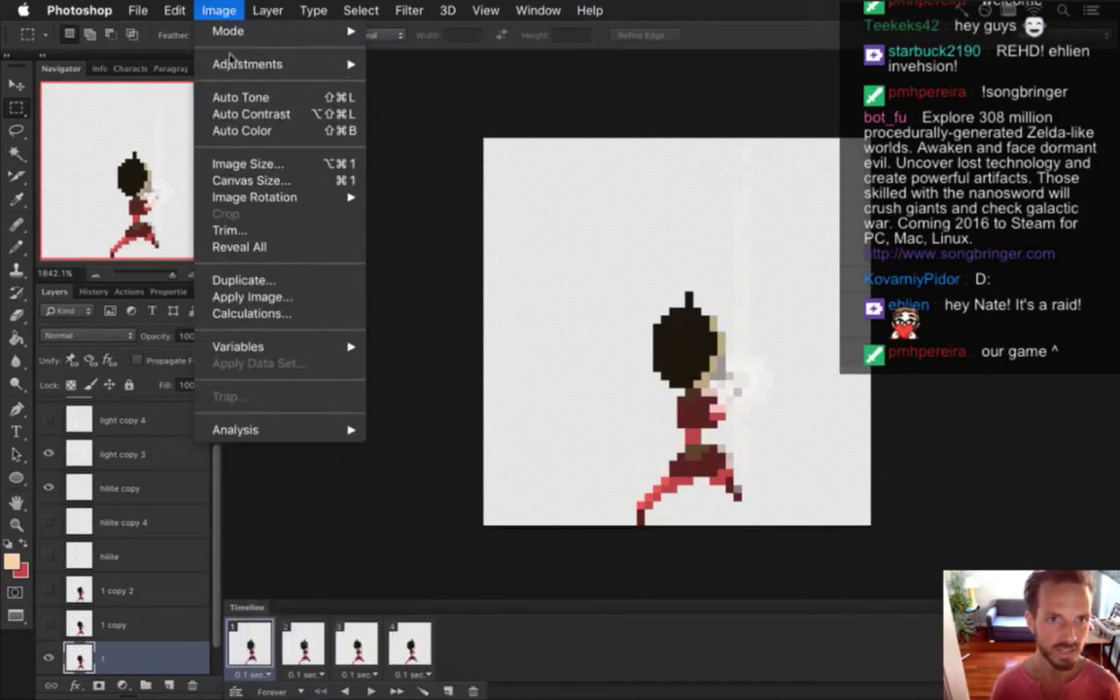
mouse_move(230, 60)
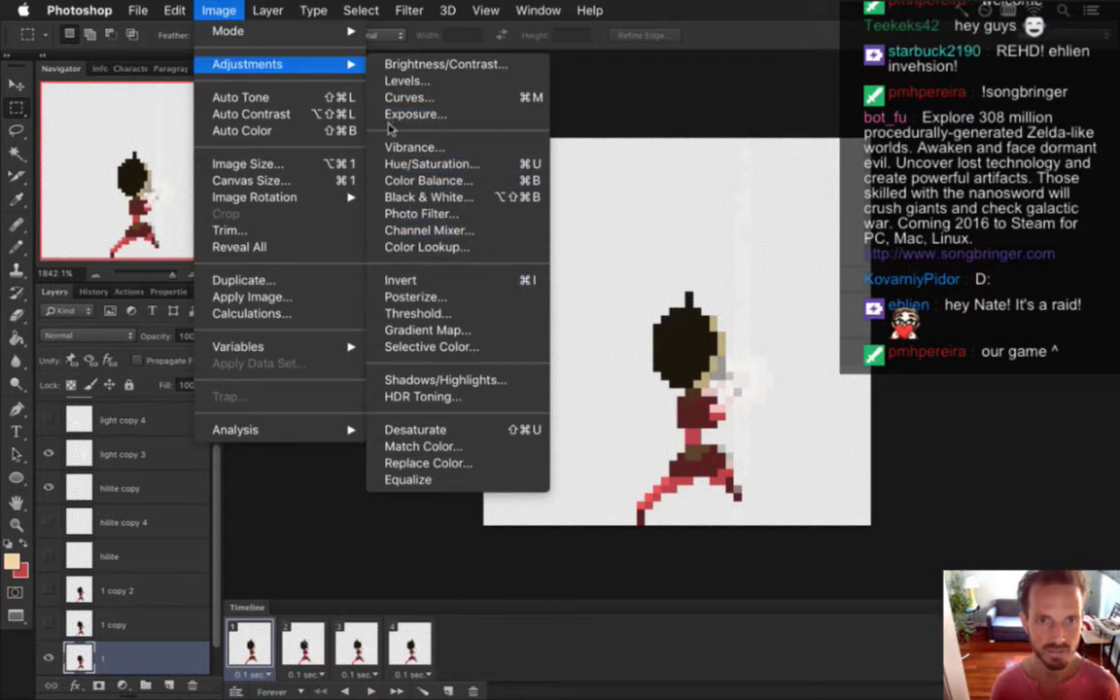
mouse_move(308, 200)
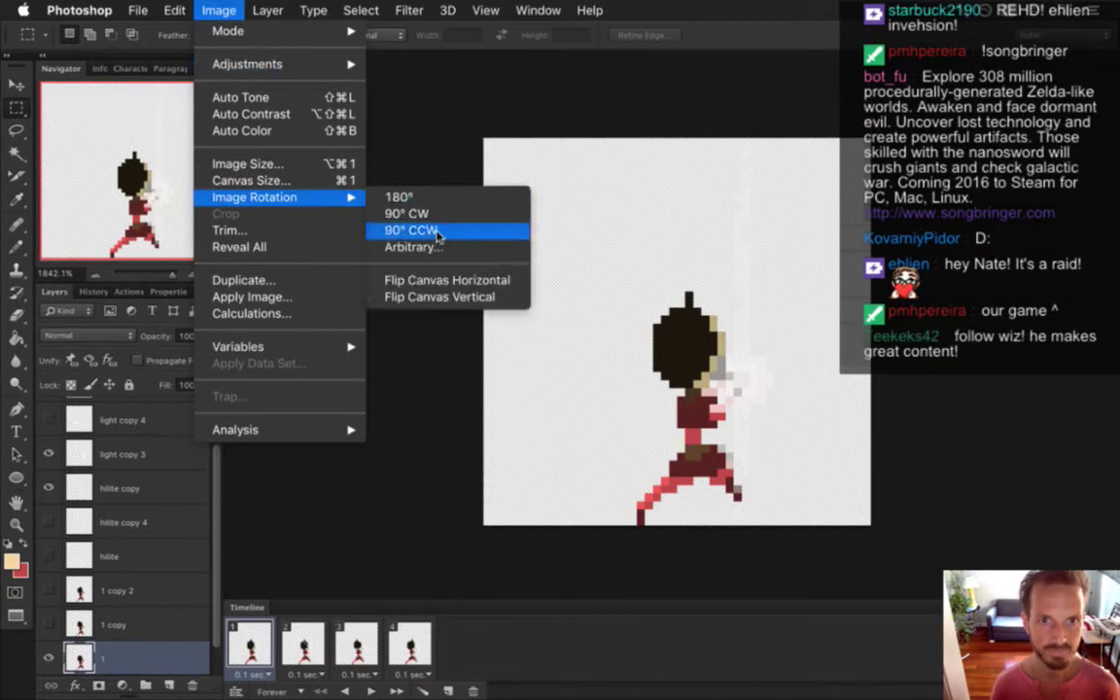
click(443, 281)
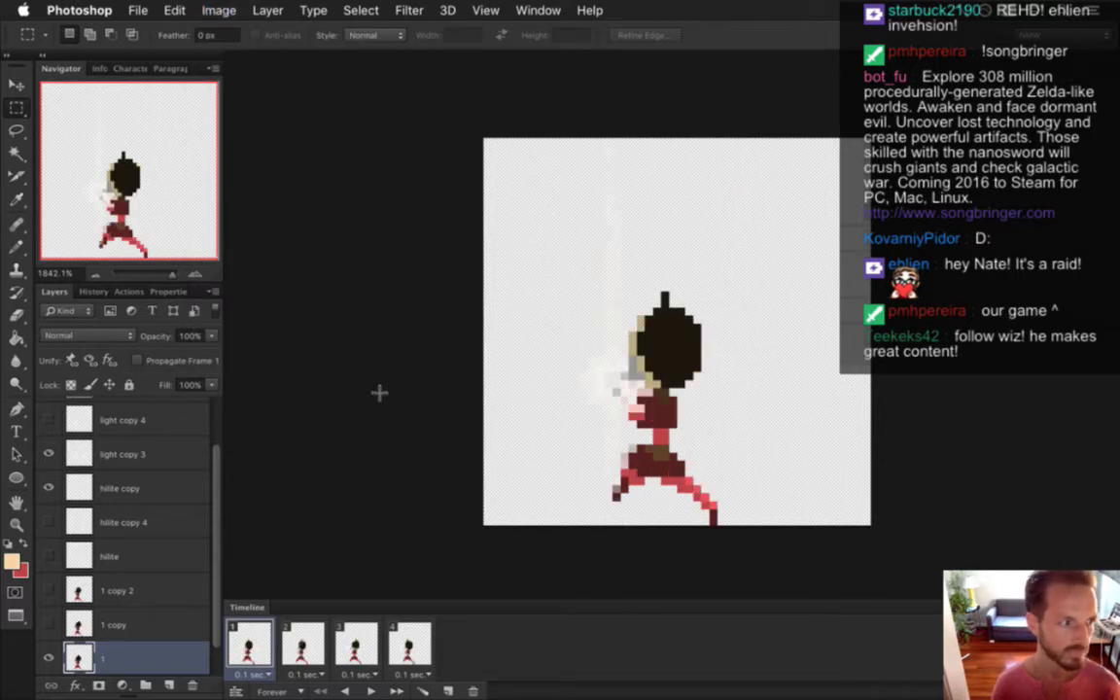
Check the four flipped VelleChargedN frames and render them as a PNG image sequence, replacing the existing one
click(302, 650)
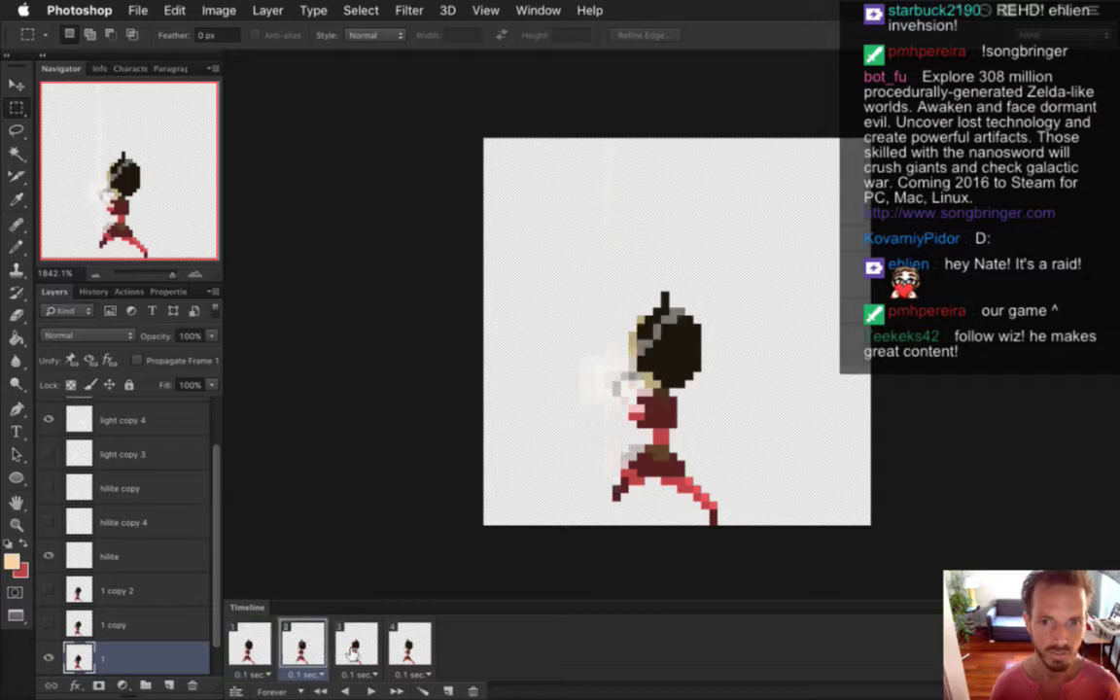
click(356, 650)
click(406, 650)
click(250, 647)
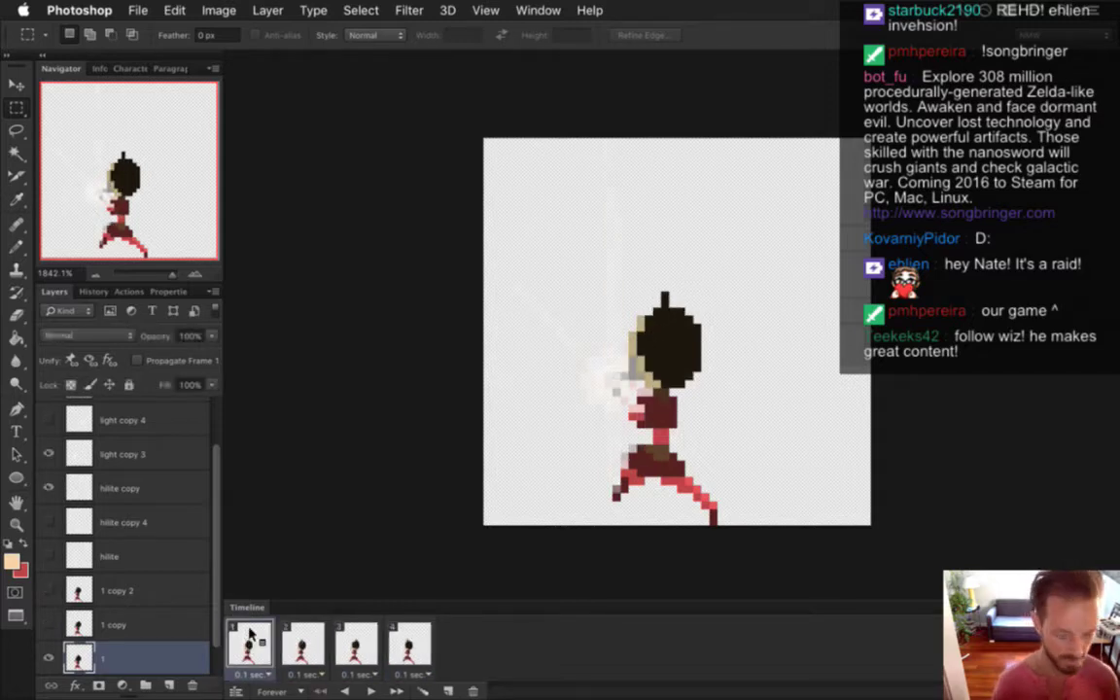
key(alt+shift+super+r)
key(Return)
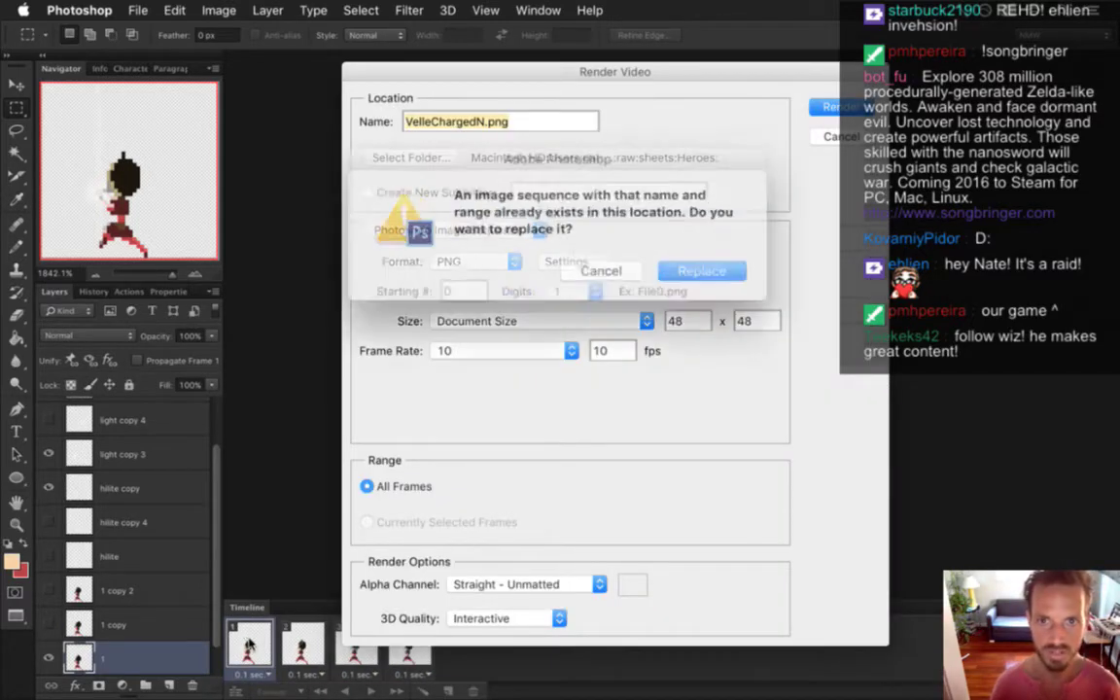
key(Return)
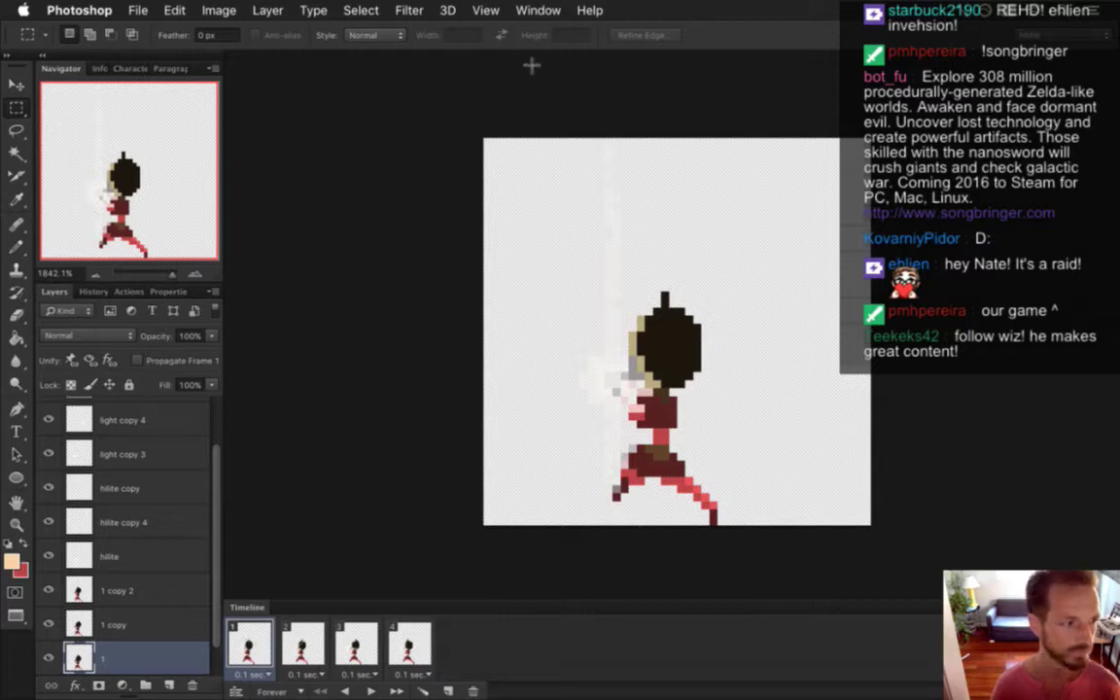
Bring up VelleShootN.psd and step through its four frames to examine which way each pose faces
click(538, 9)
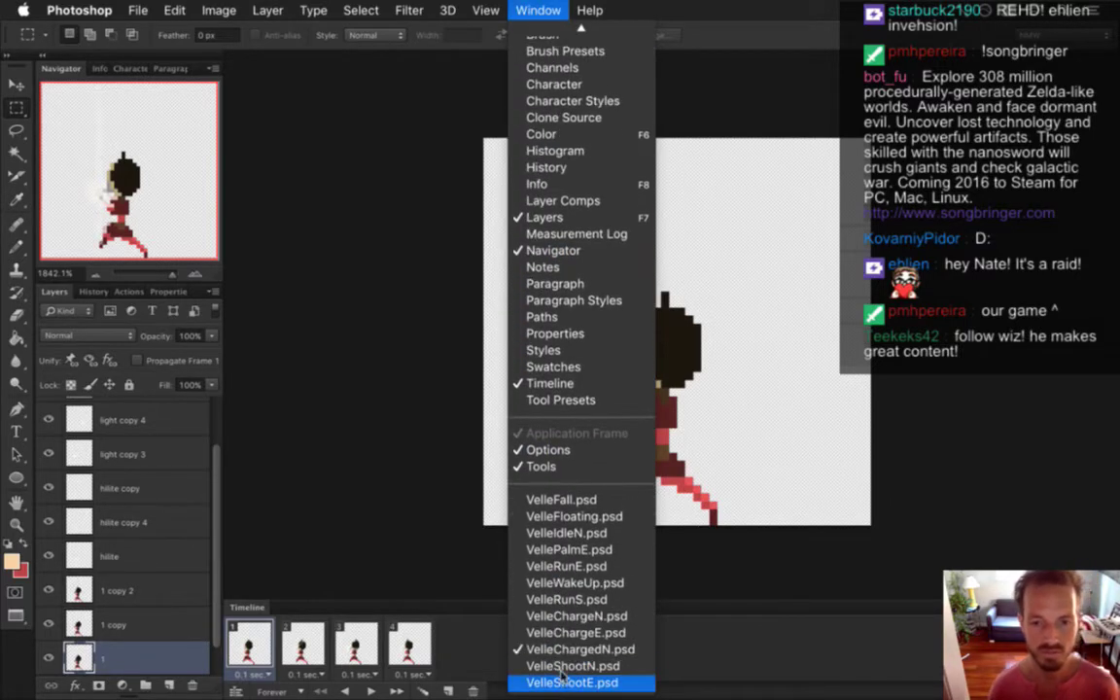
click(564, 681)
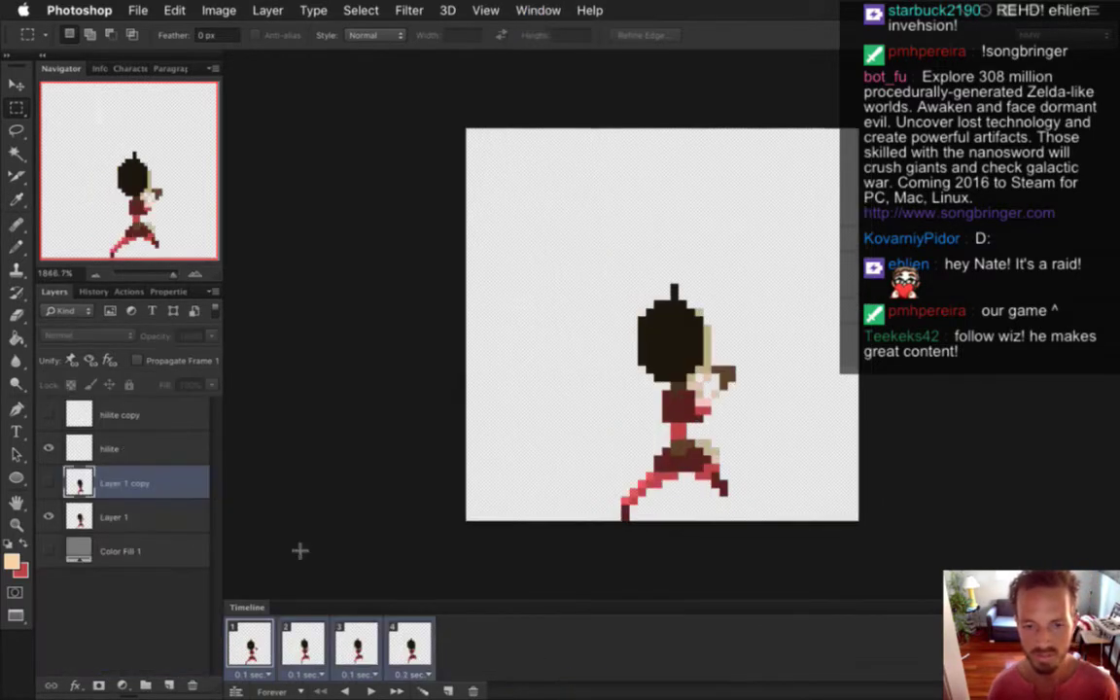
click(297, 644)
click(255, 644)
click(292, 643)
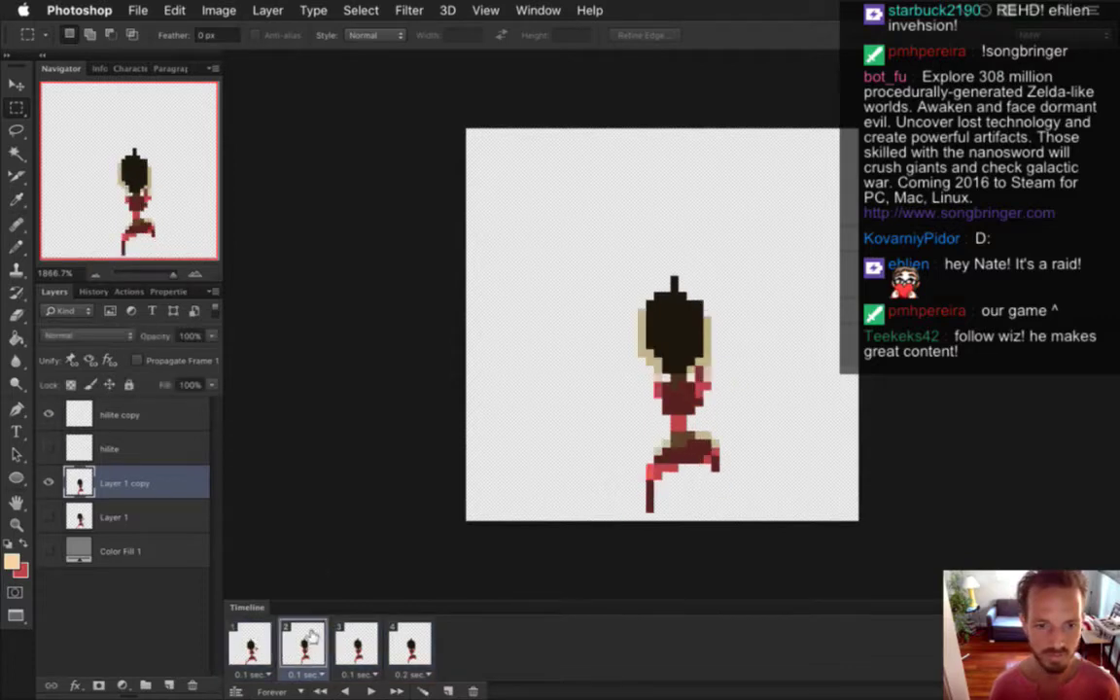
click(255, 641)
click(307, 646)
click(356, 643)
click(408, 643)
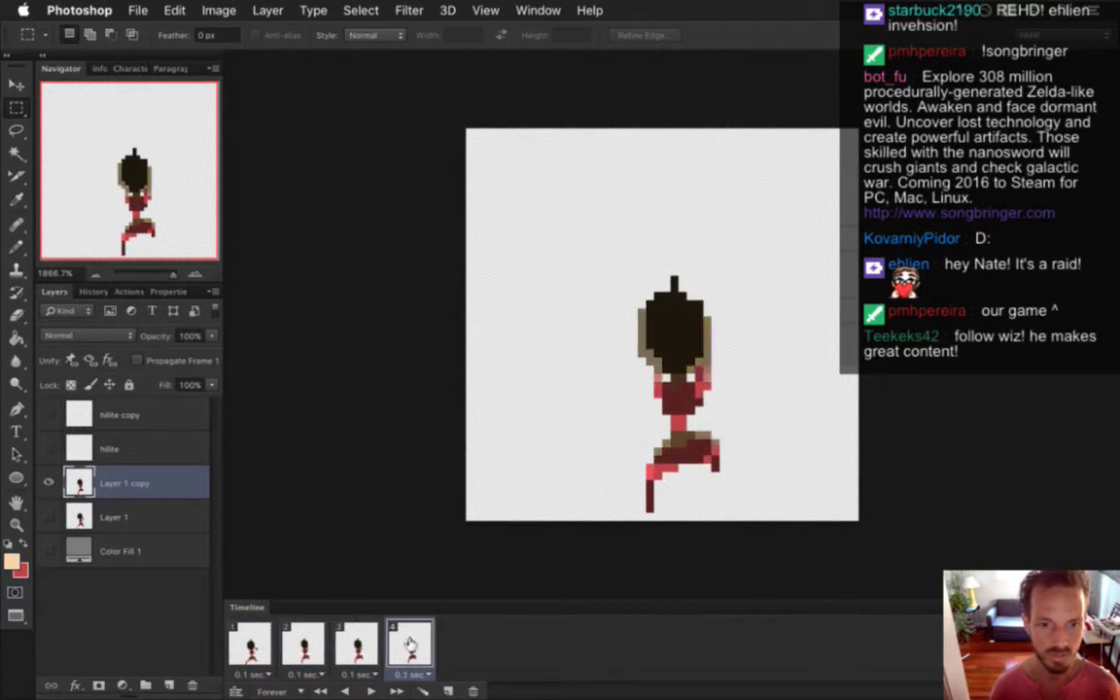
click(358, 643)
click(253, 640)
click(537, 9)
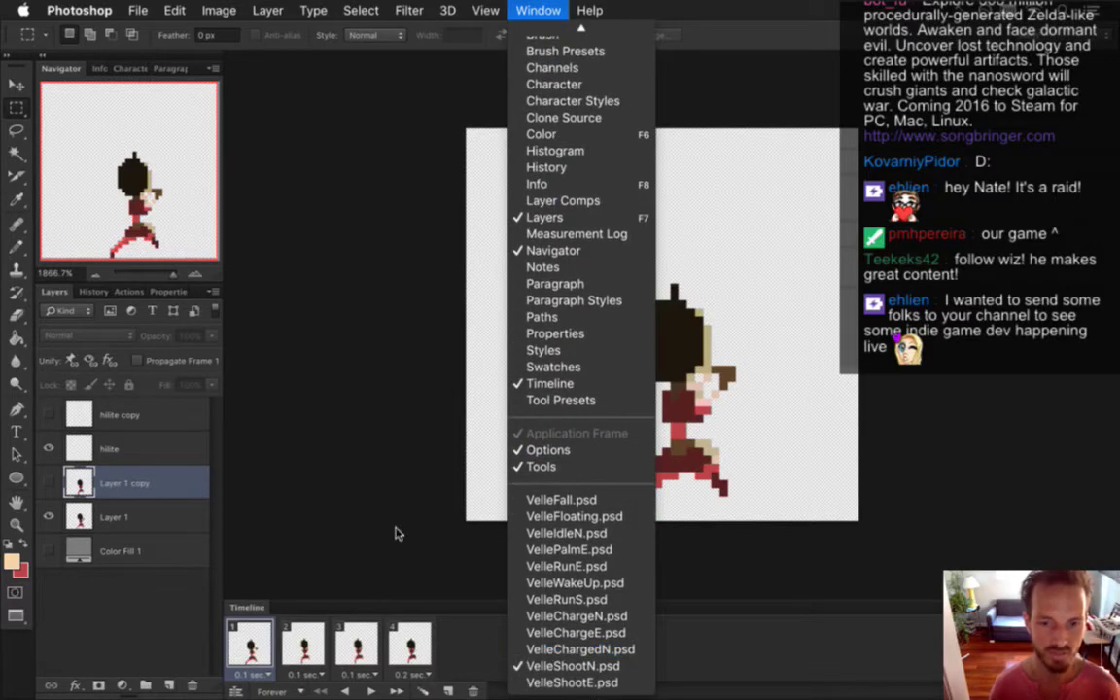
click(360, 546)
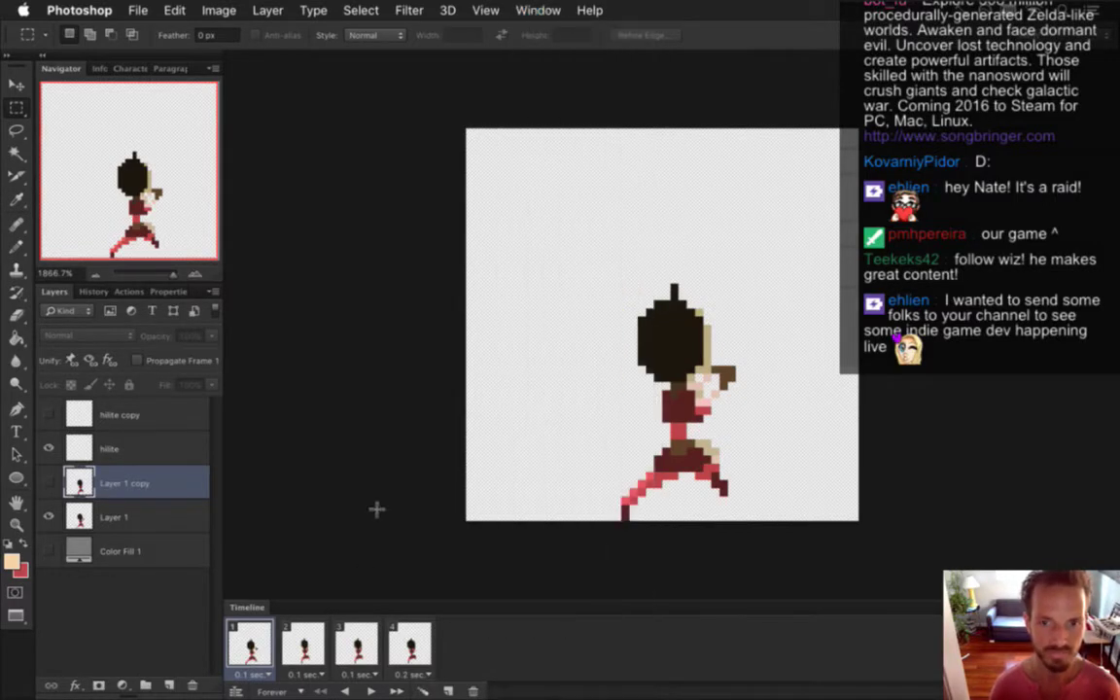
Flip the VelleShootN canvas horizontally and render all frames as a PNG image sequence, replacing the existing one
click(174, 10)
mouse_move(262, 197)
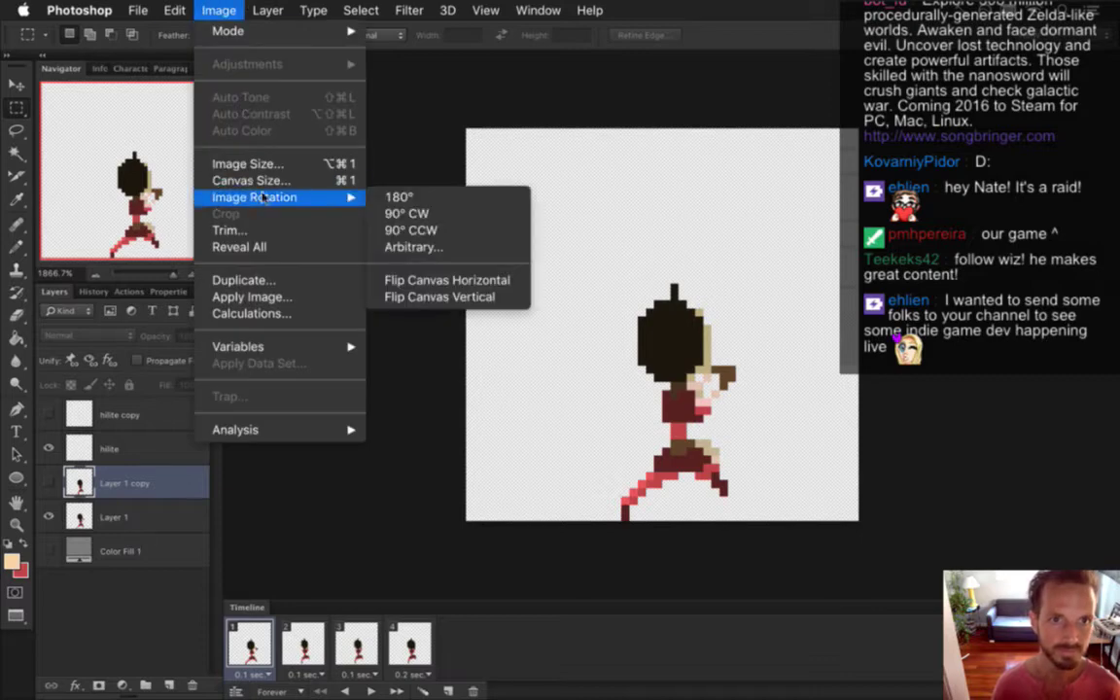
click(443, 280)
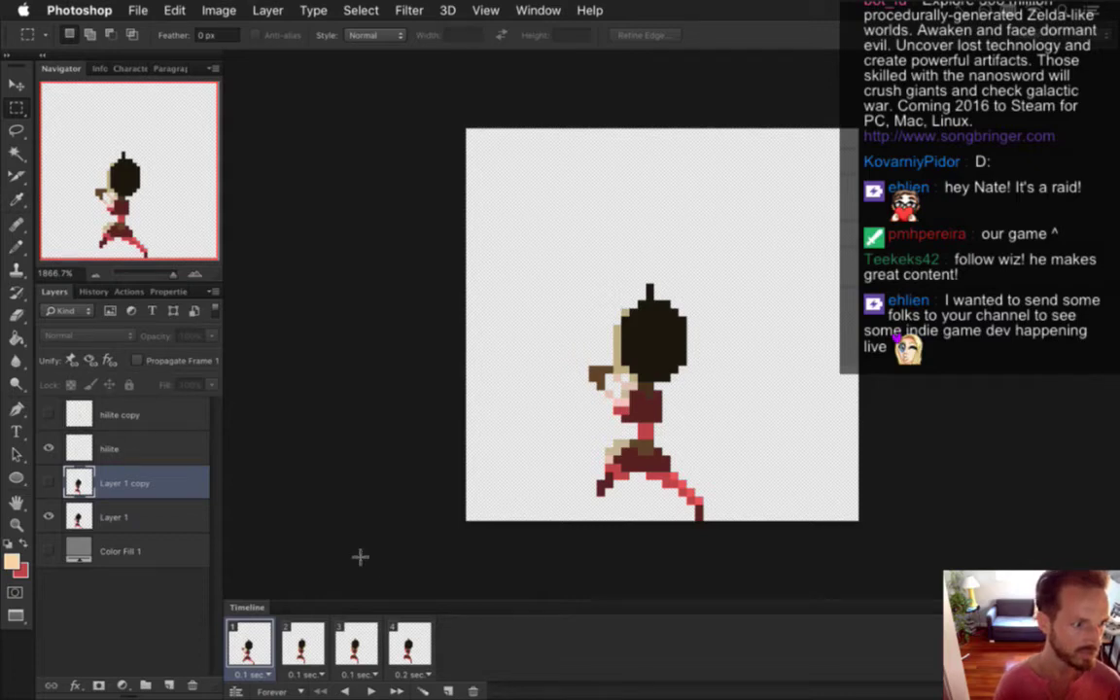
key(alt+shift+super+r)
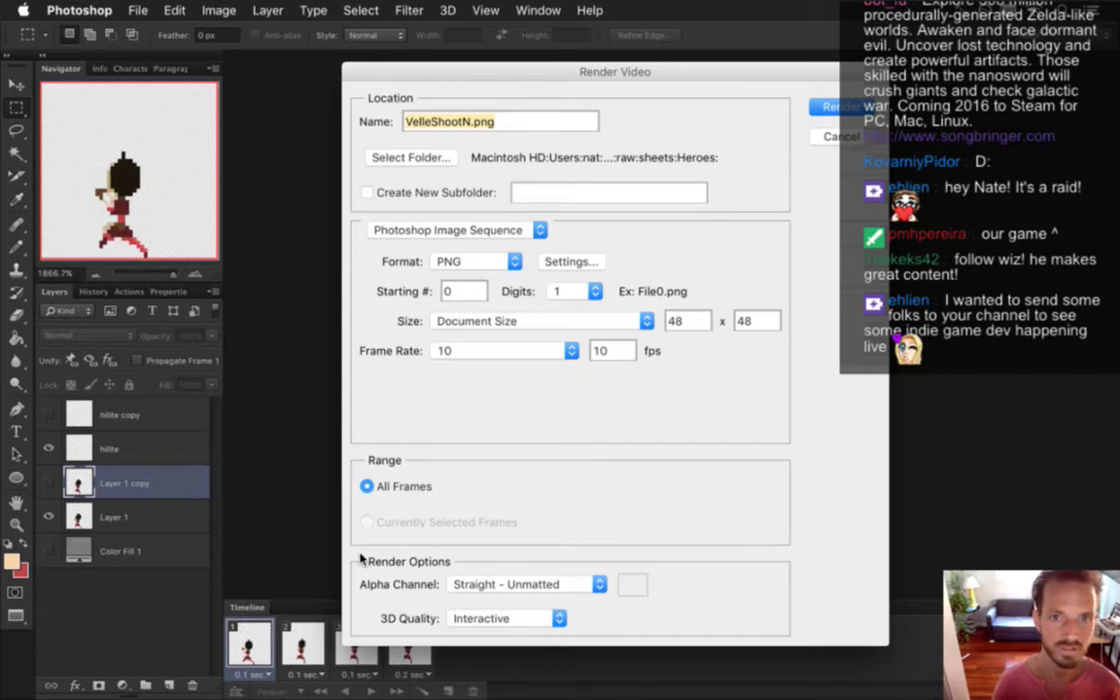
key(Return)
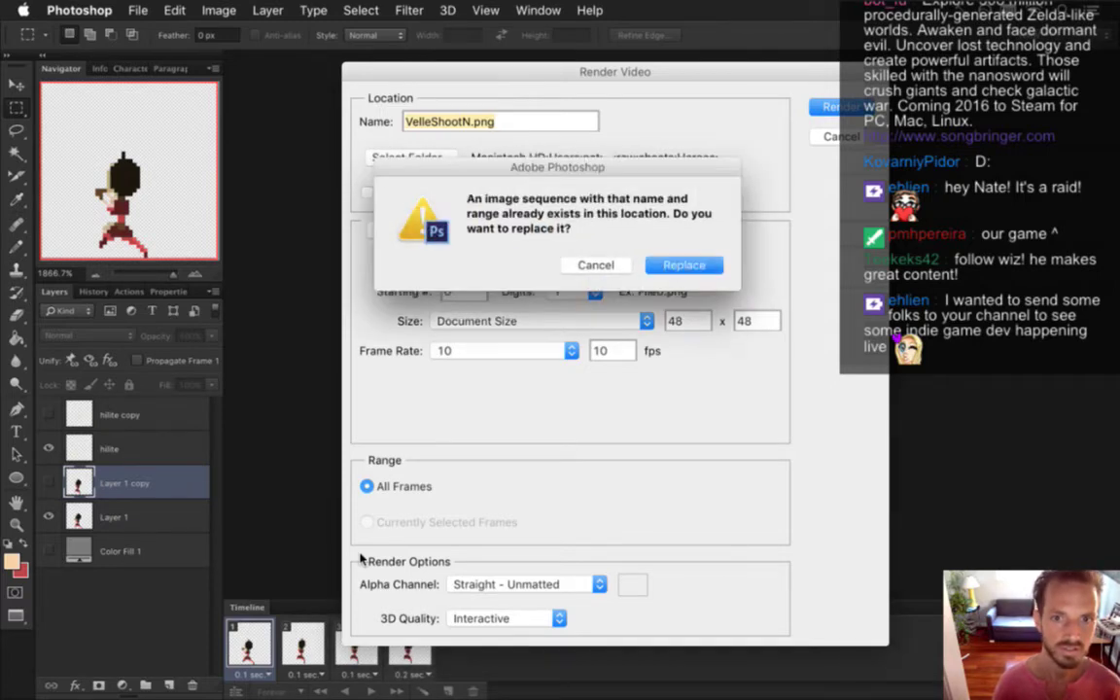
key(Return)
Switch to Xcode, and build and run Songbringer with the MacD scheme
key(super+Tab)
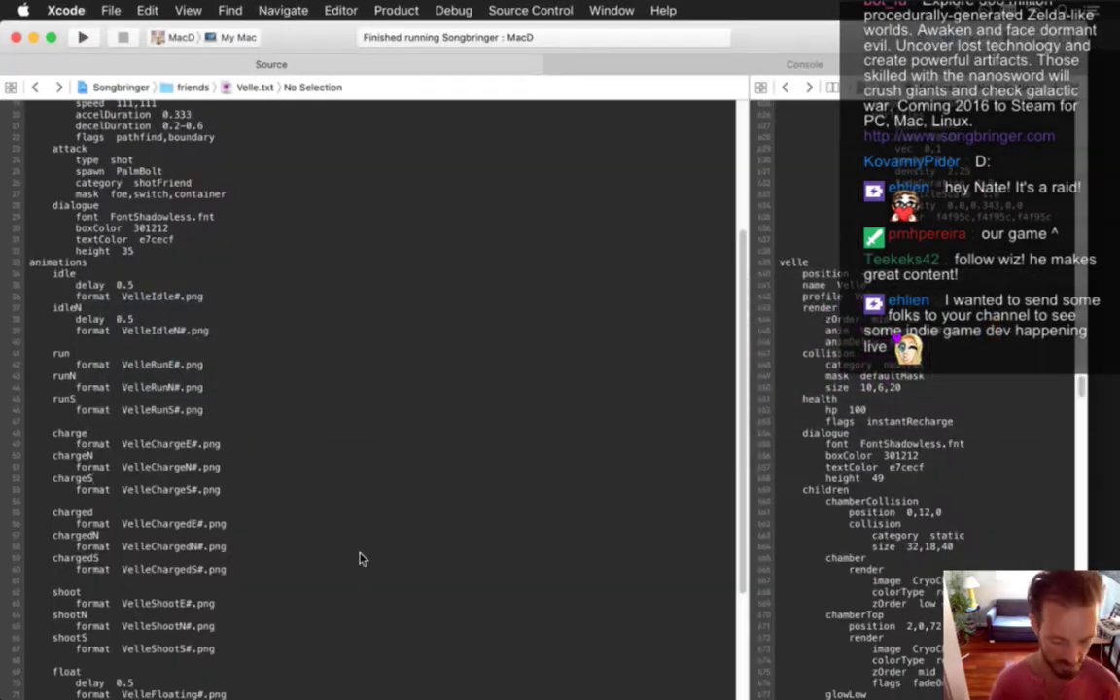
key(super+r)
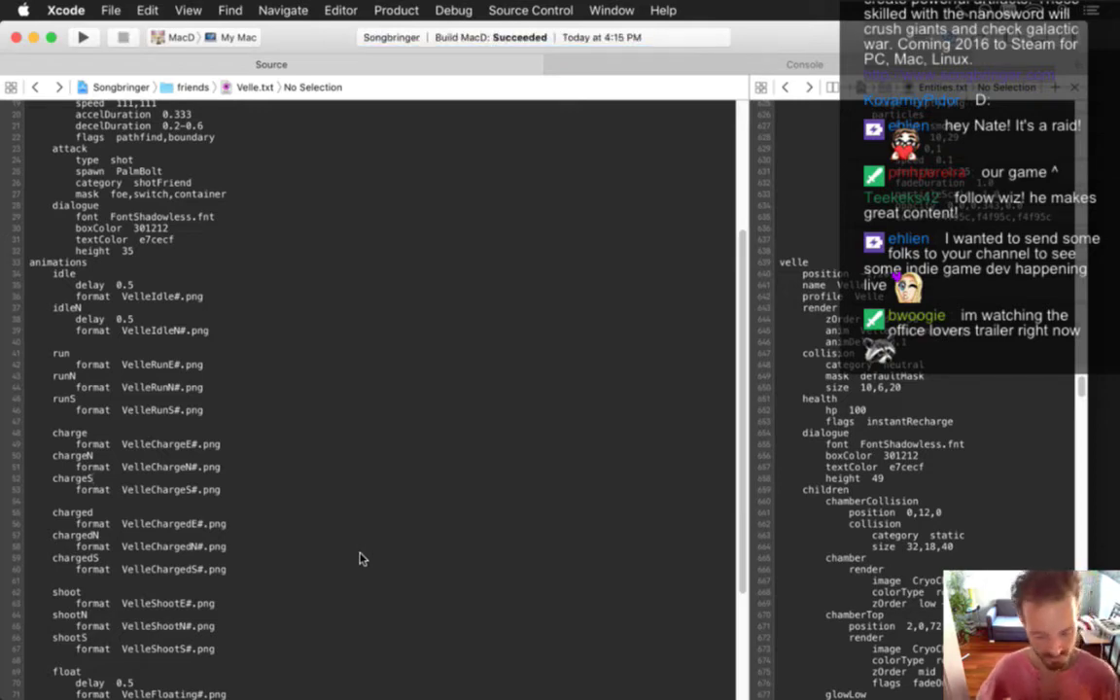
key(super+r)
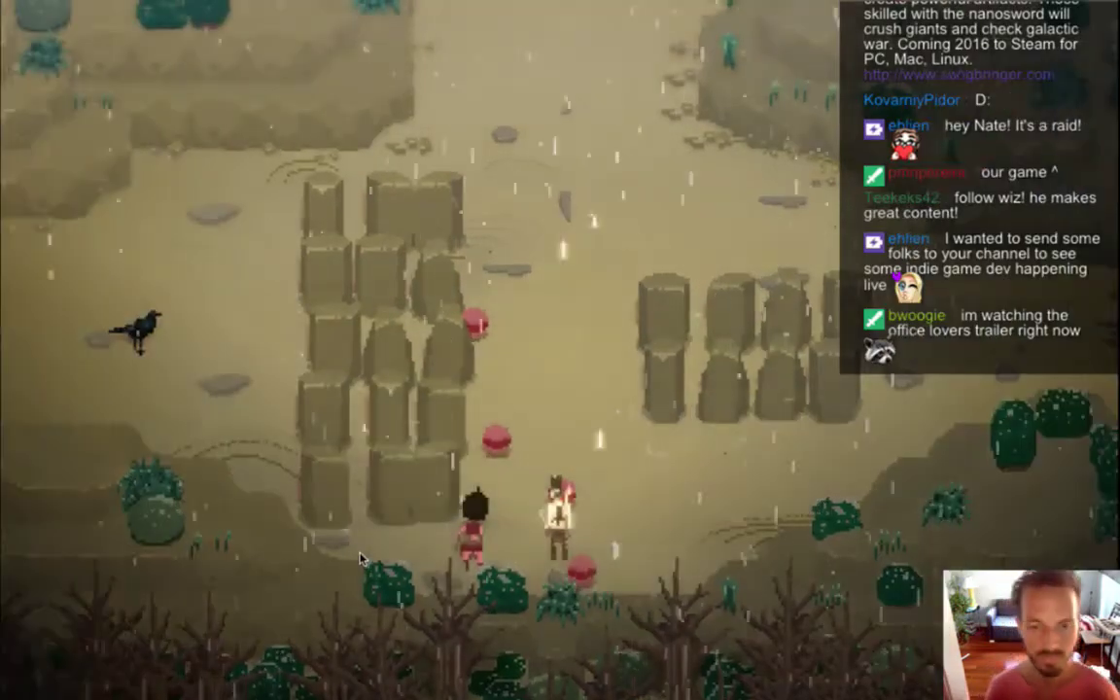
Move the character in the game to examine Velle's corrected rear-view animations, and quit Songbringer
key(Left)
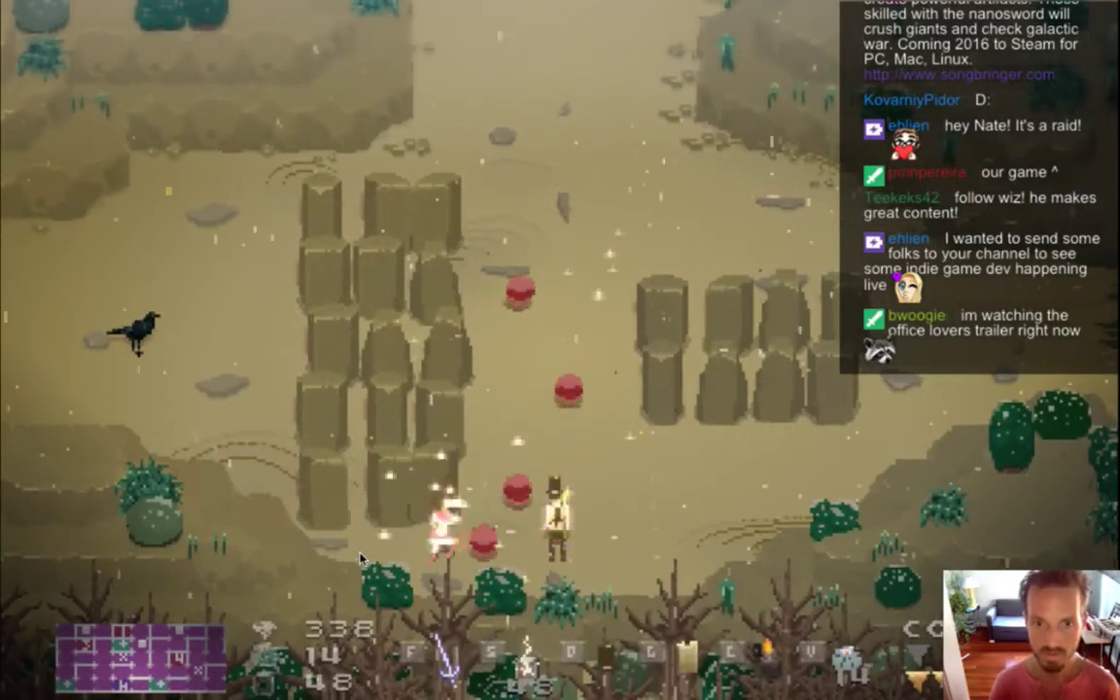
key(Right)
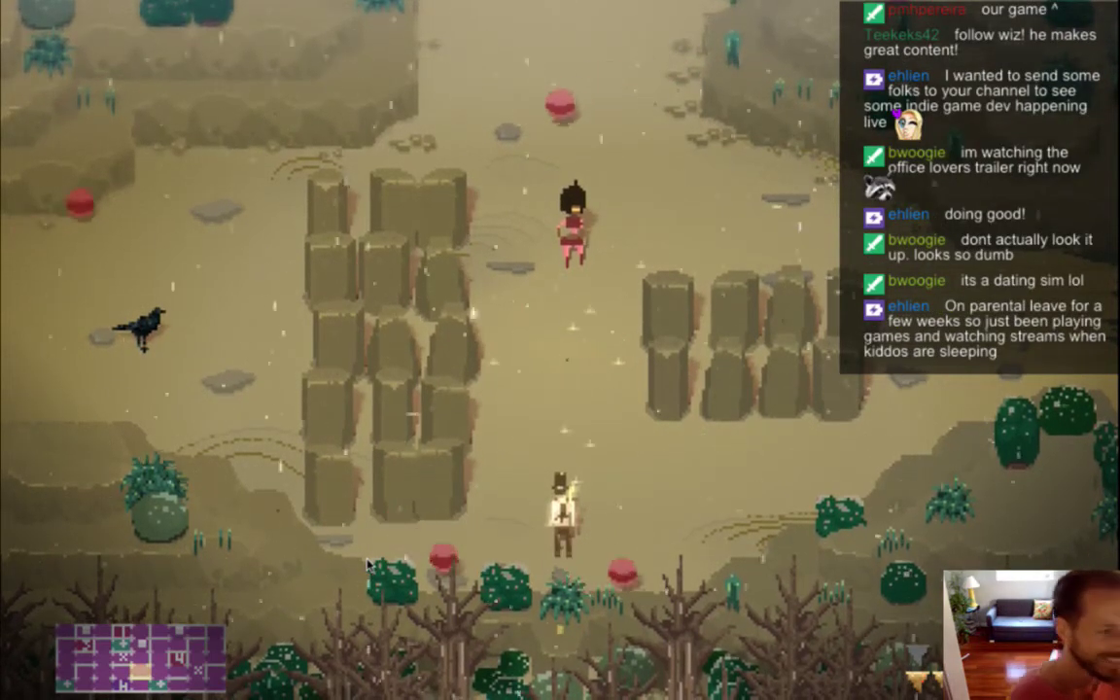
key(super+q)
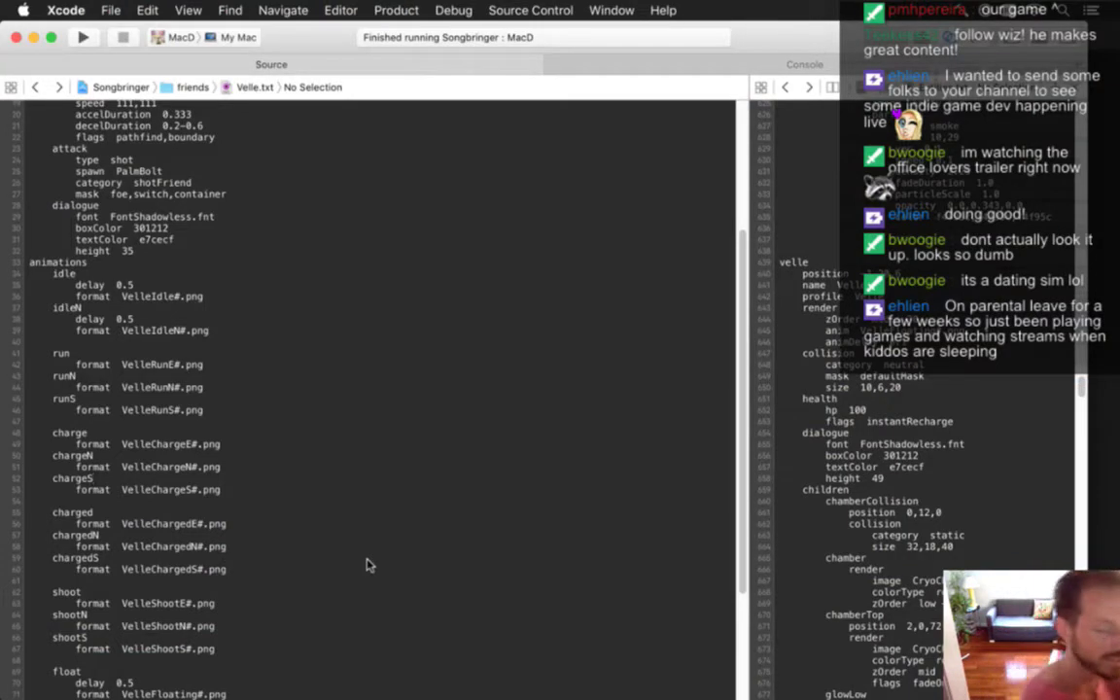
Run Songbringer again to check Velle following and fighting in the game world, and quit it
key(super+r)
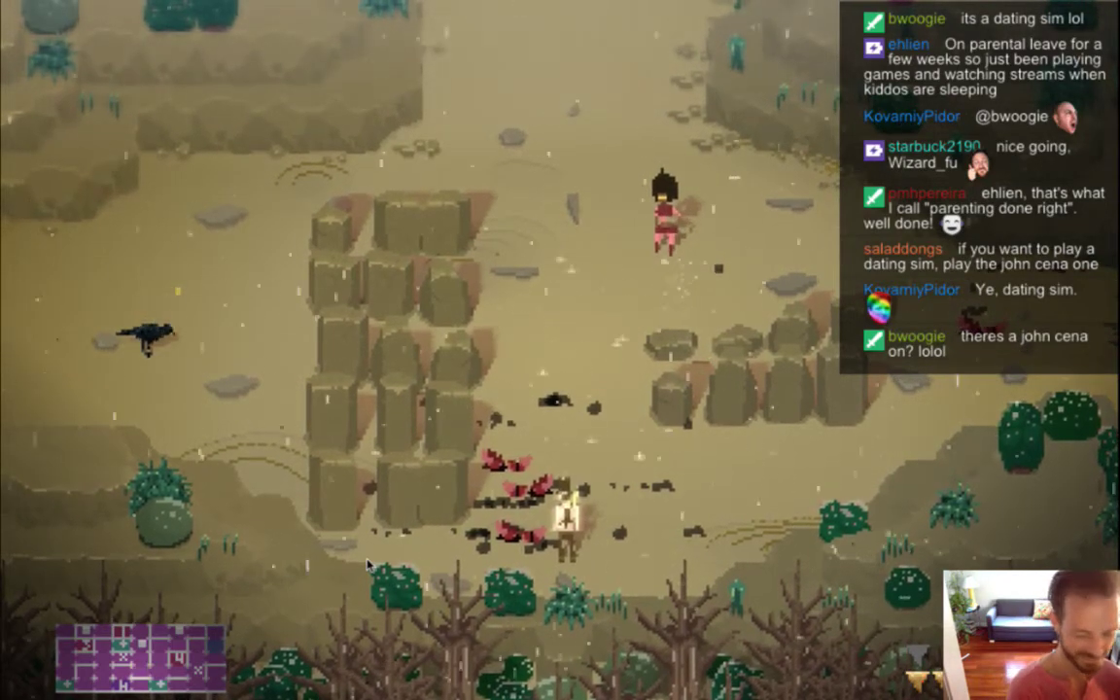
key(super+q)
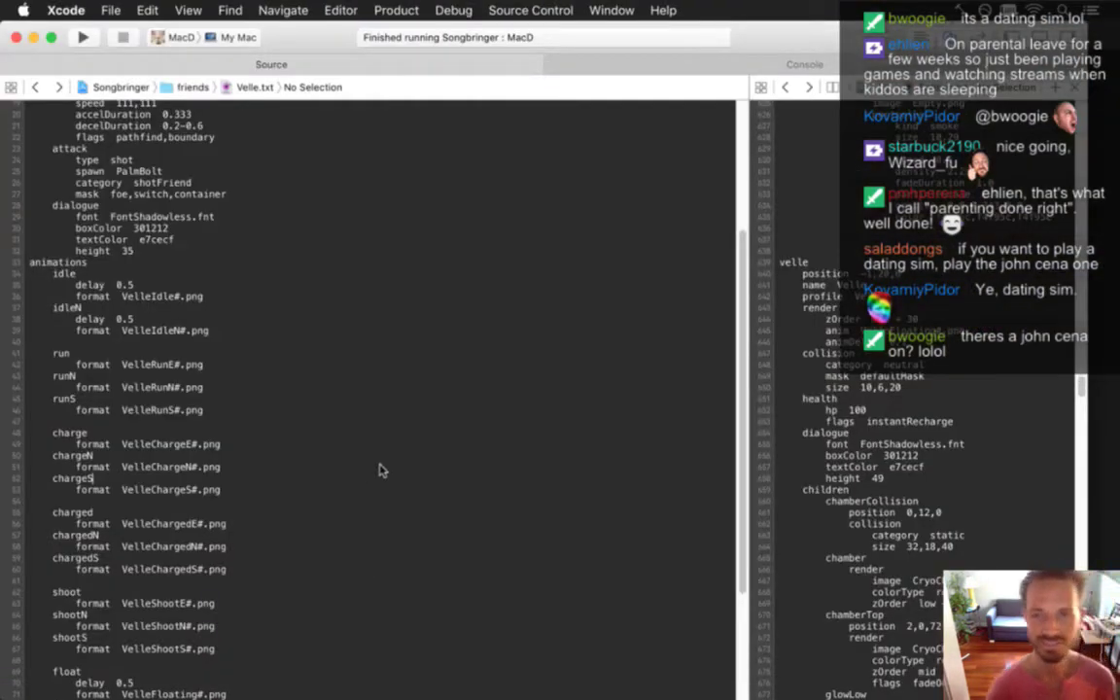
Switch to Safari and search Google for "john cena dating sim"
click(1109, 181)
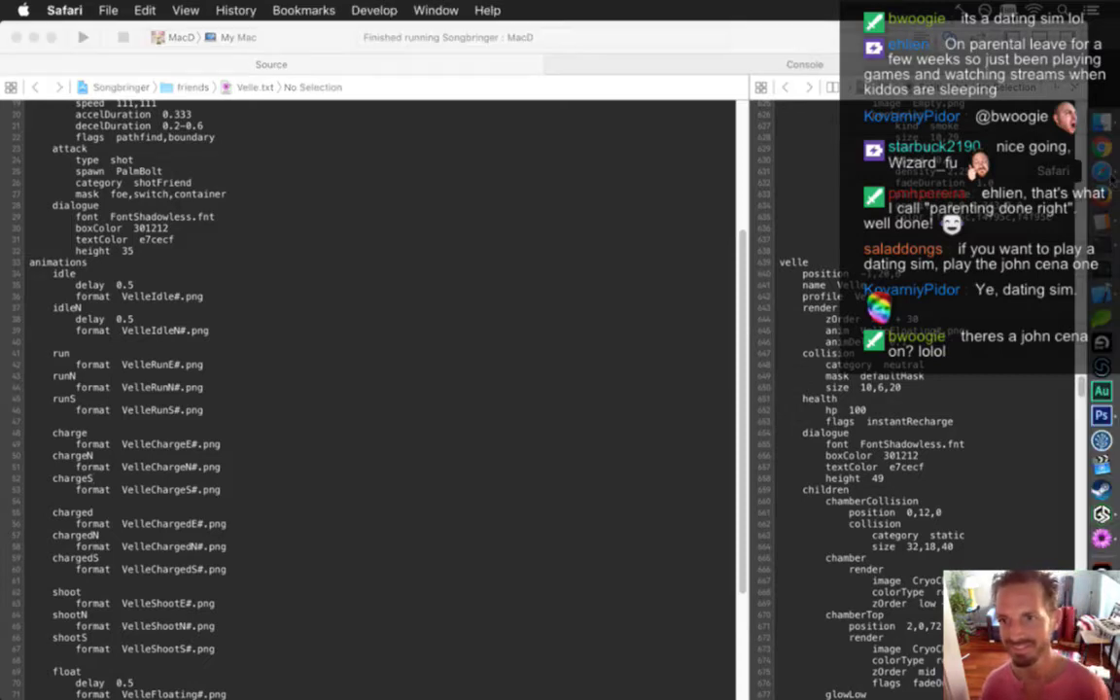
text(john cen)
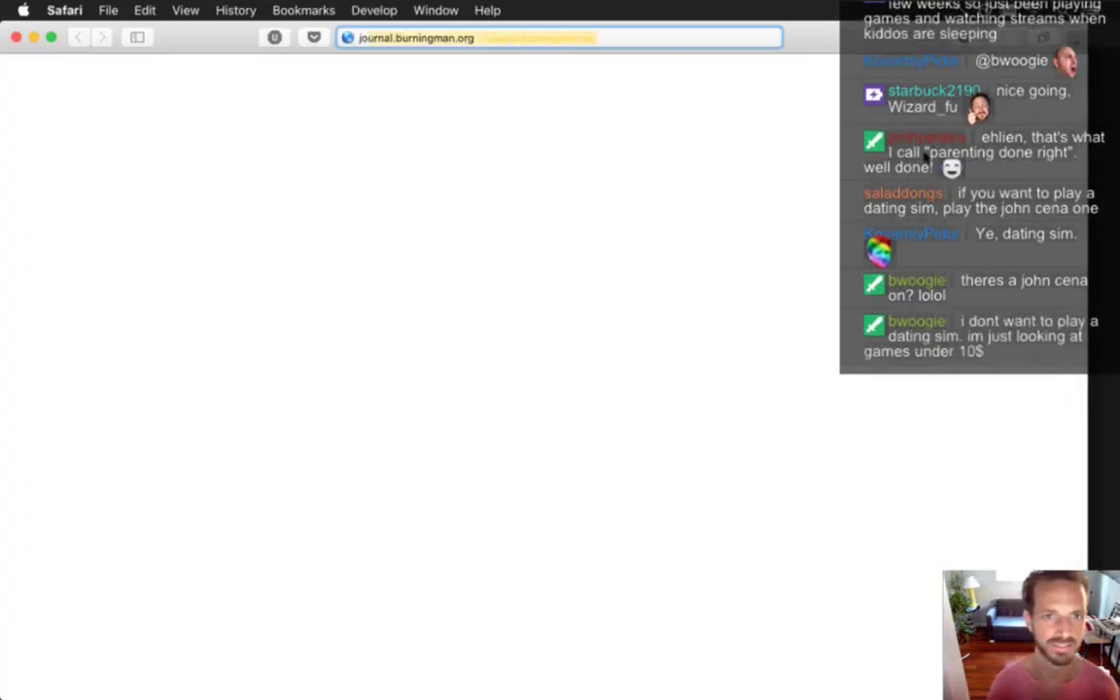
text(a d)
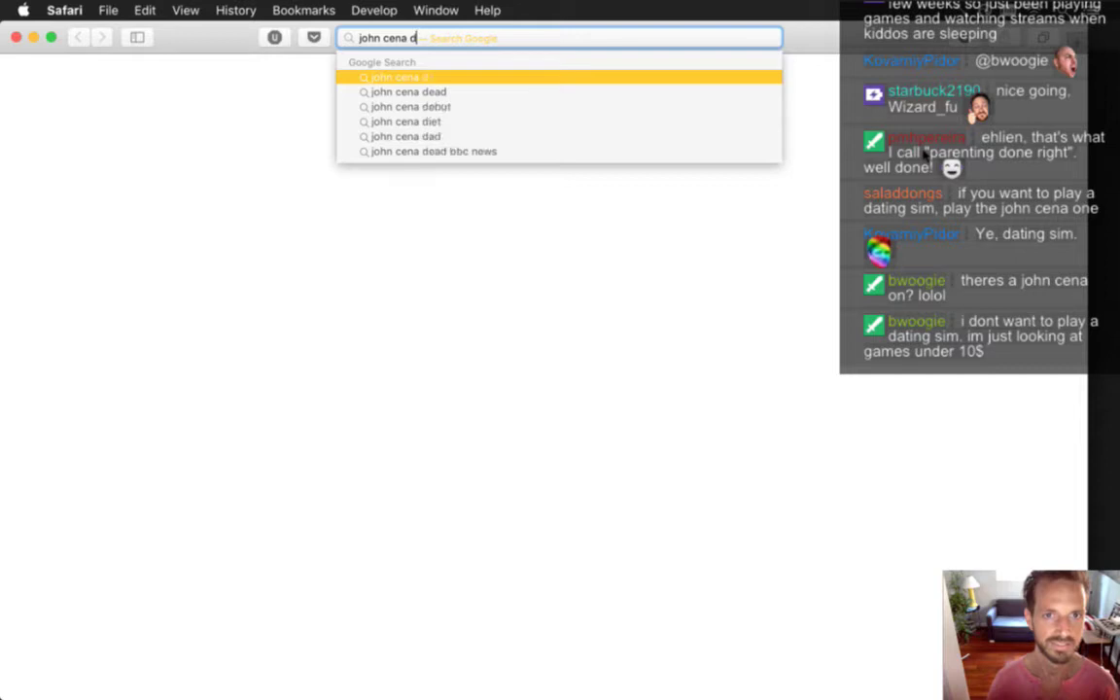
text(ating sim)
key(Return)
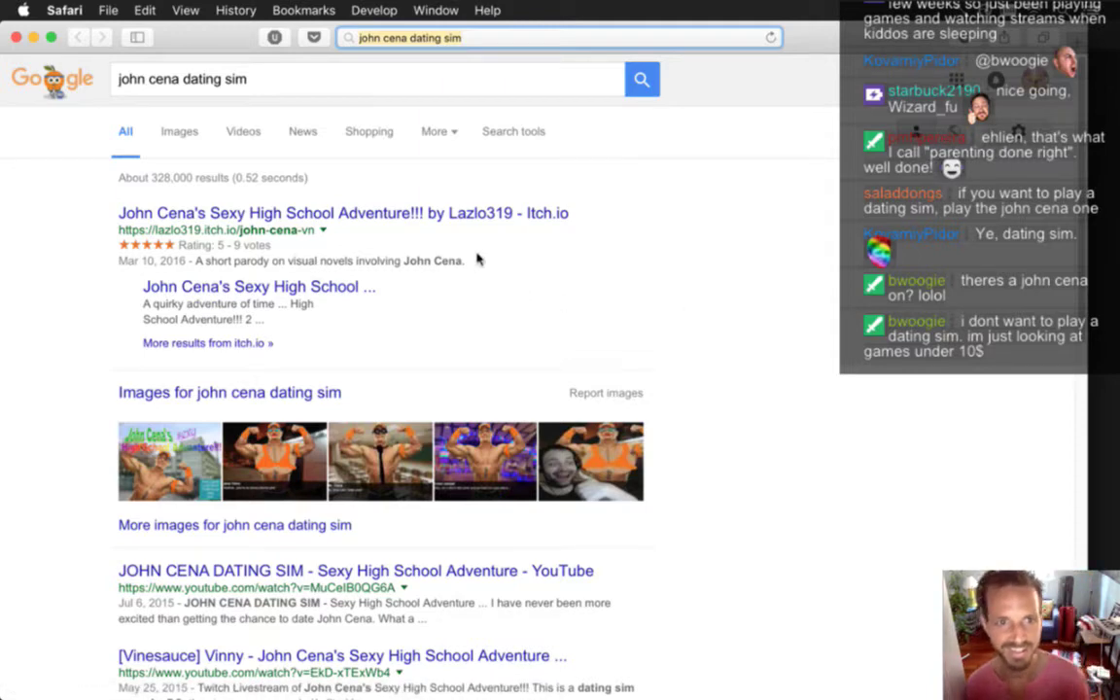
Open the itch.io page of John Cena's Sexy High School Adventure, look through its description and downloads, and return to the results
click(377, 214)
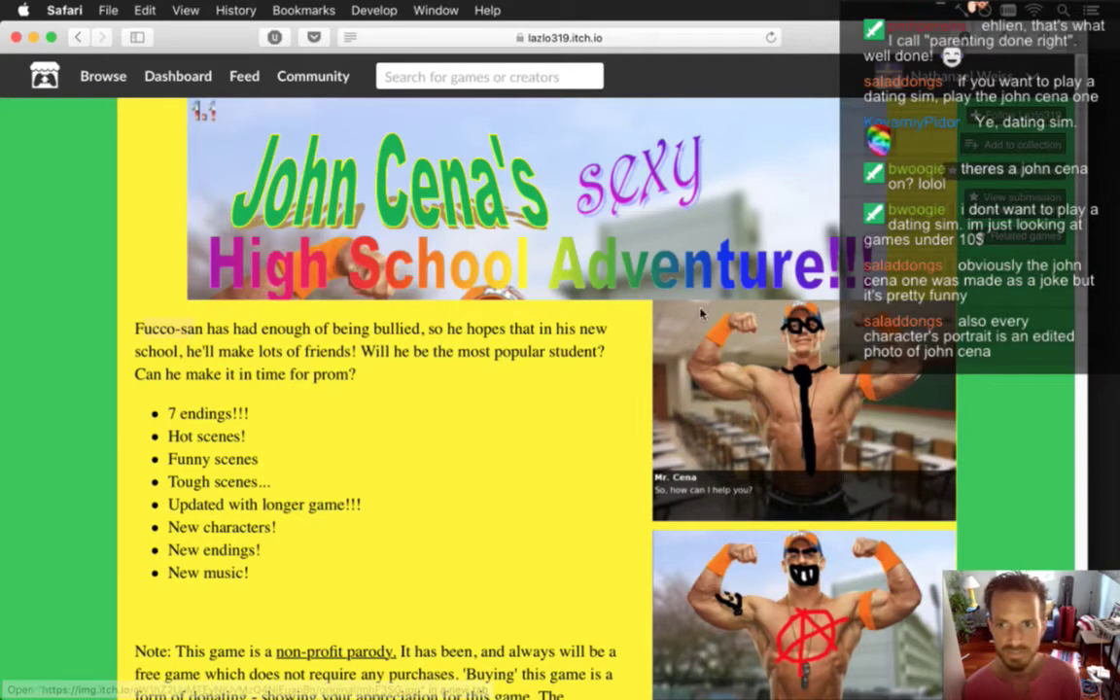
scroll(1077, 383, down, 5)
scroll(1077, 382, down, 5)
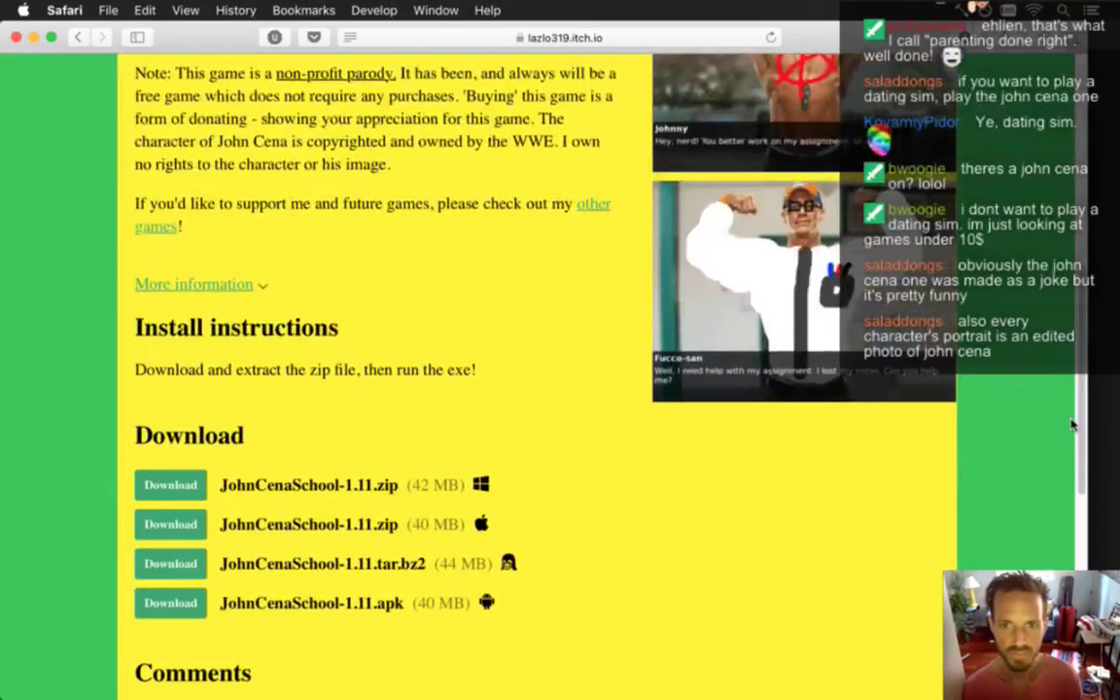
scroll(1079, 311, up, 15)
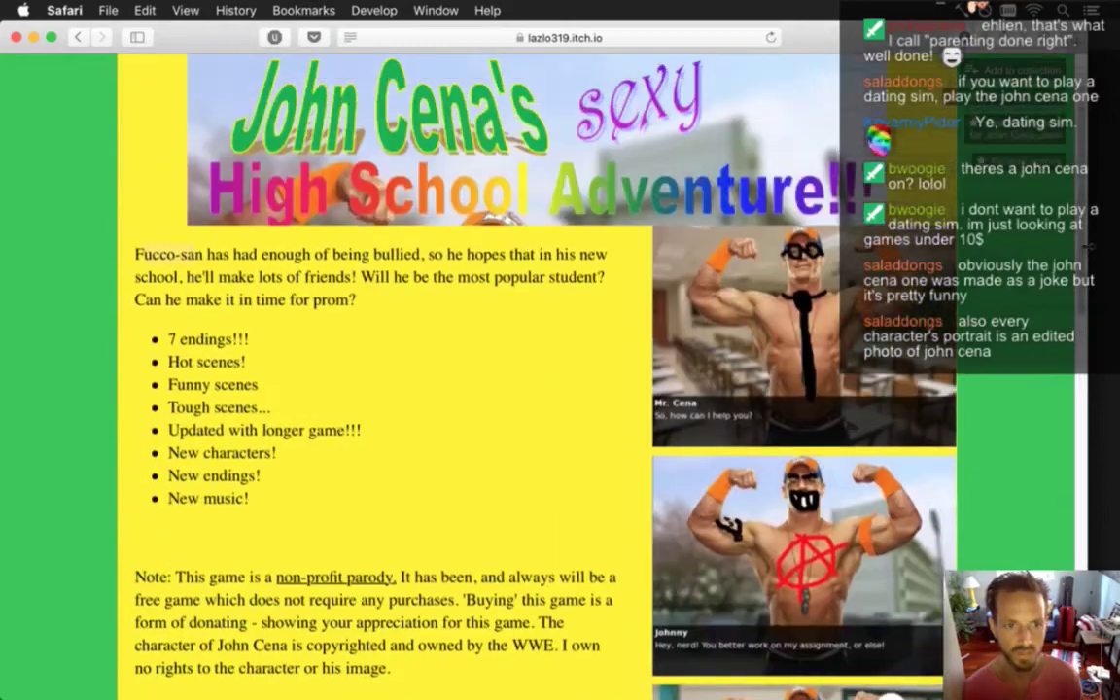
click(78, 38)
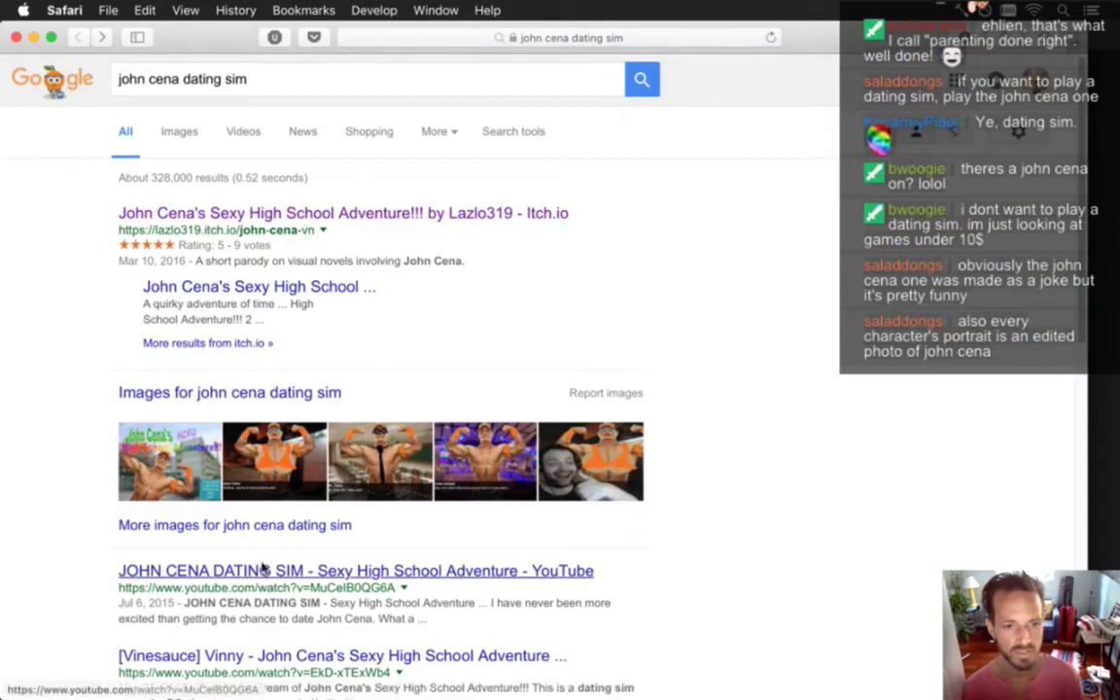
Open the YouTube video JOHN CENA DATING SIM - Sexy High School Adventure, skip through it, and hide Safari
click(262, 571)
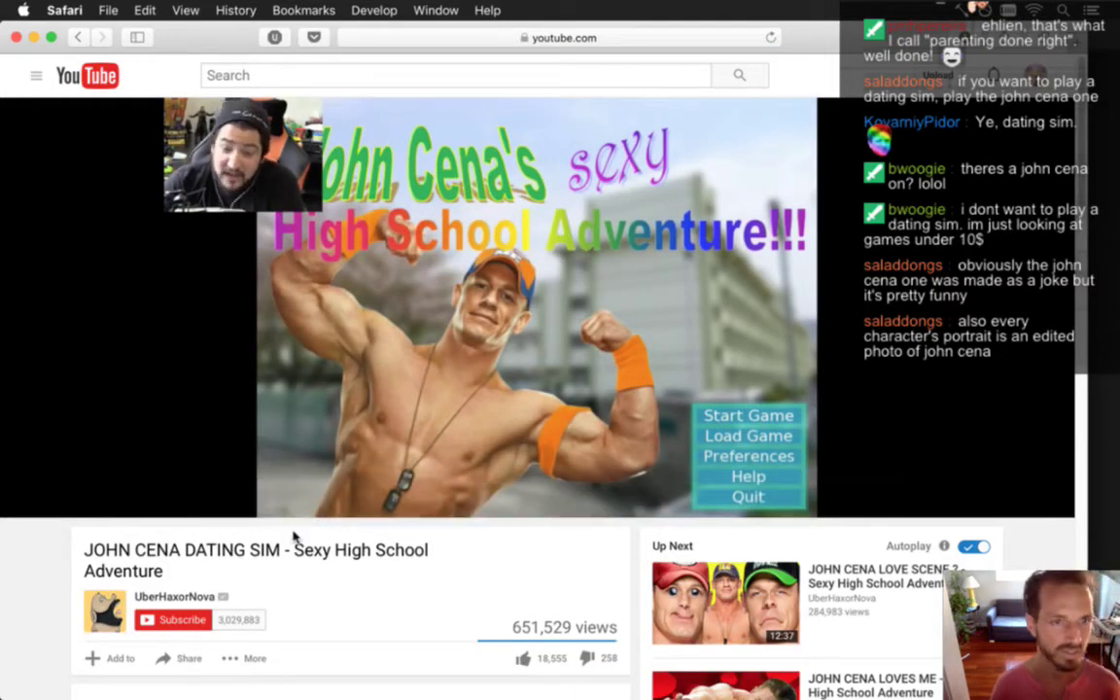
mouse_move(368, 418)
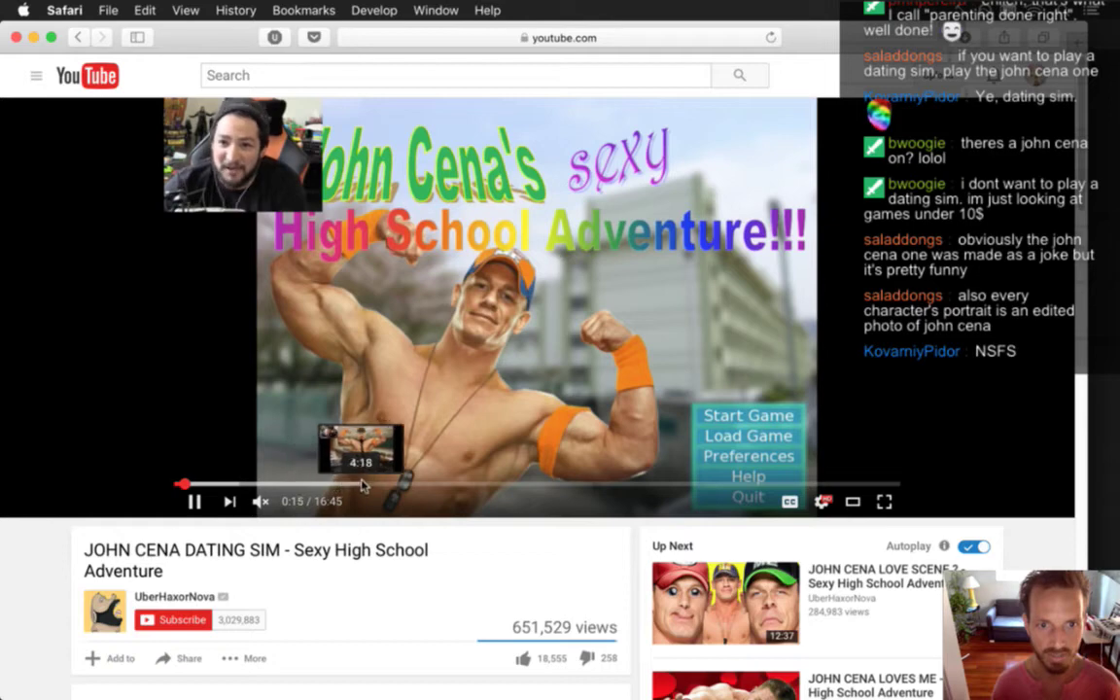
click(317, 484)
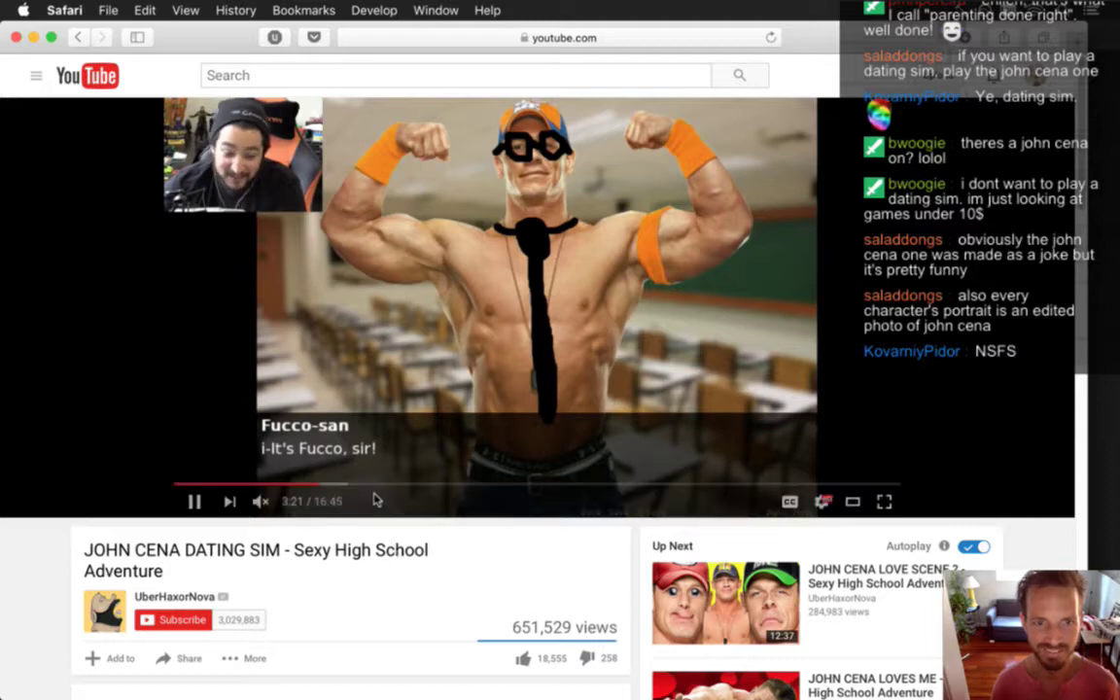
click(360, 485)
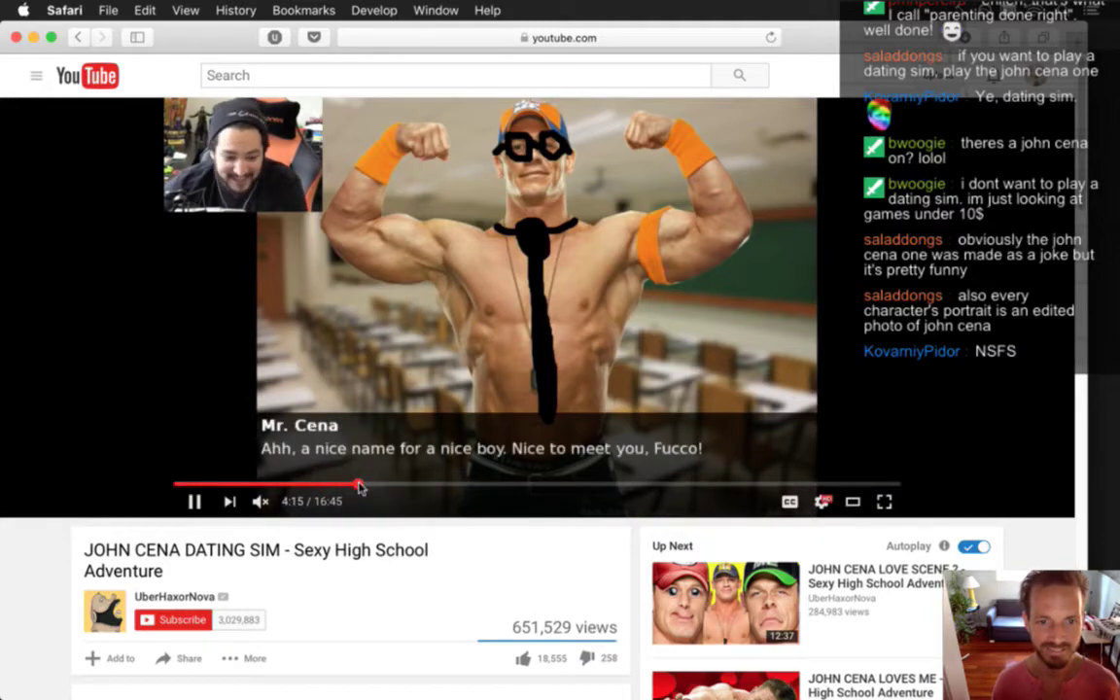
click(427, 486)
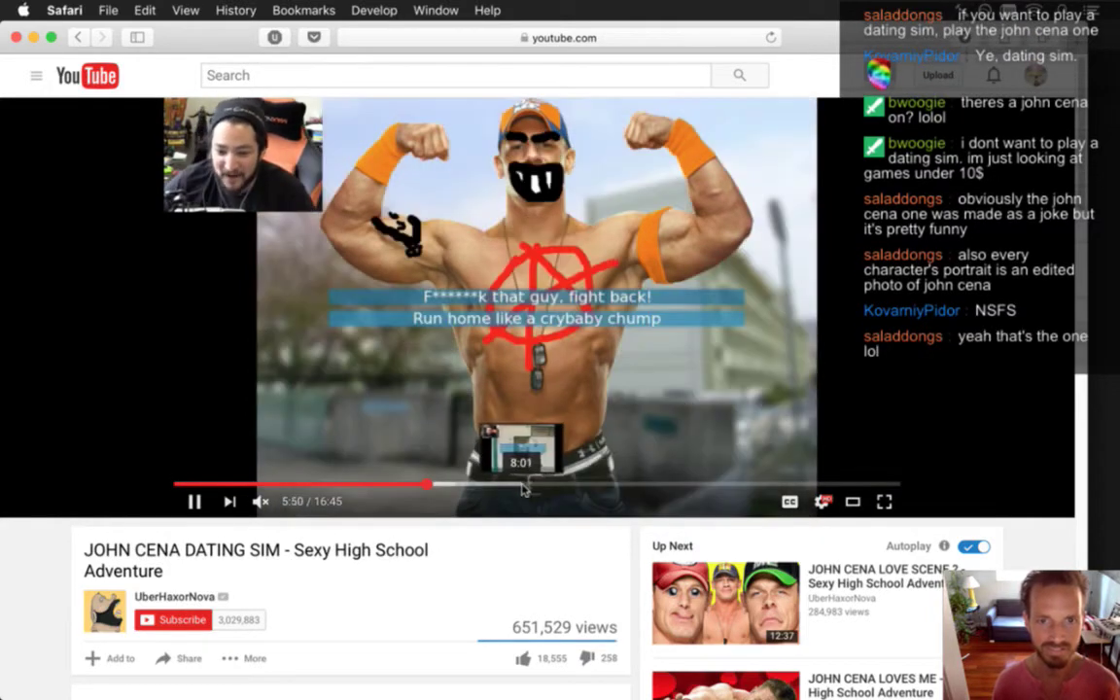
click(593, 485)
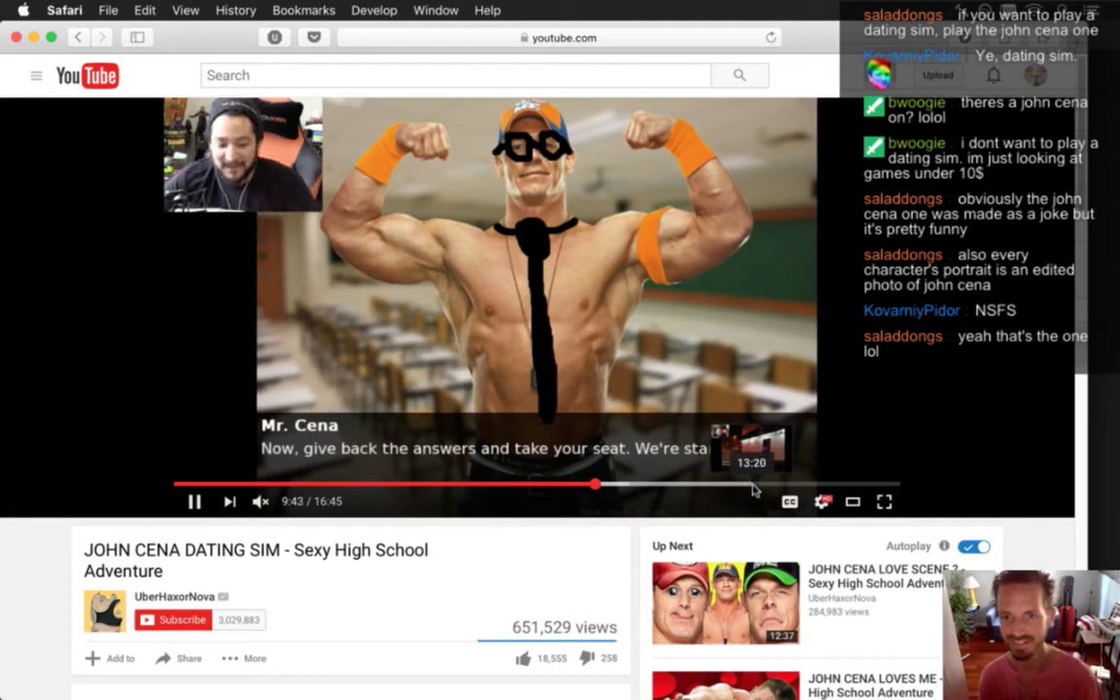
click(752, 486)
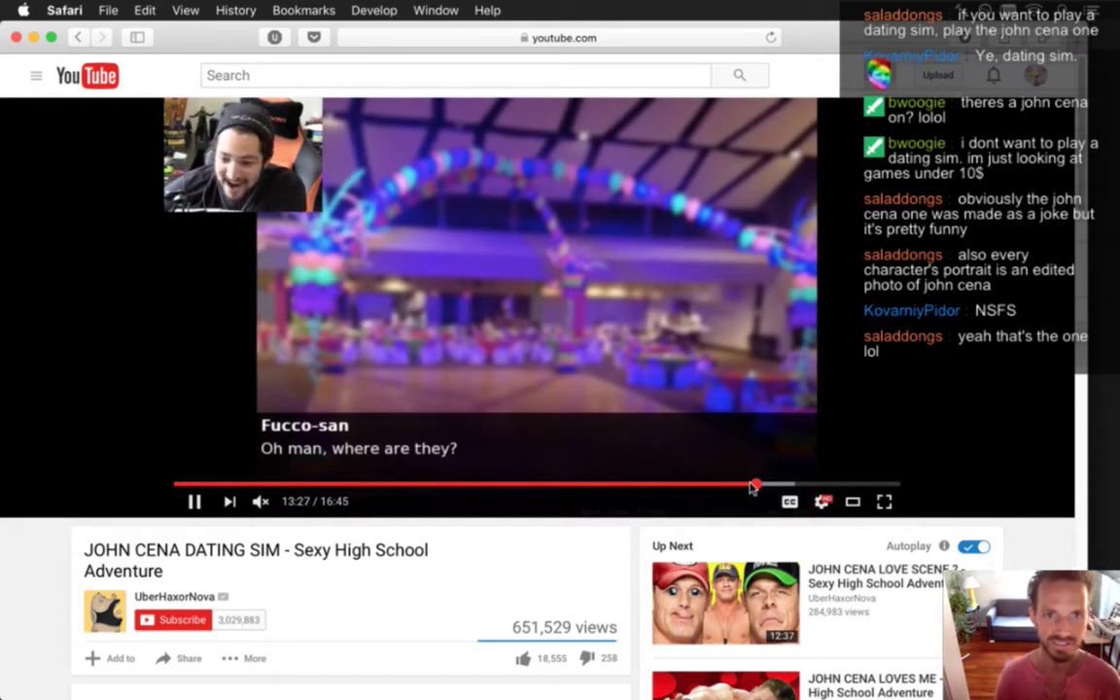
key(super+h)
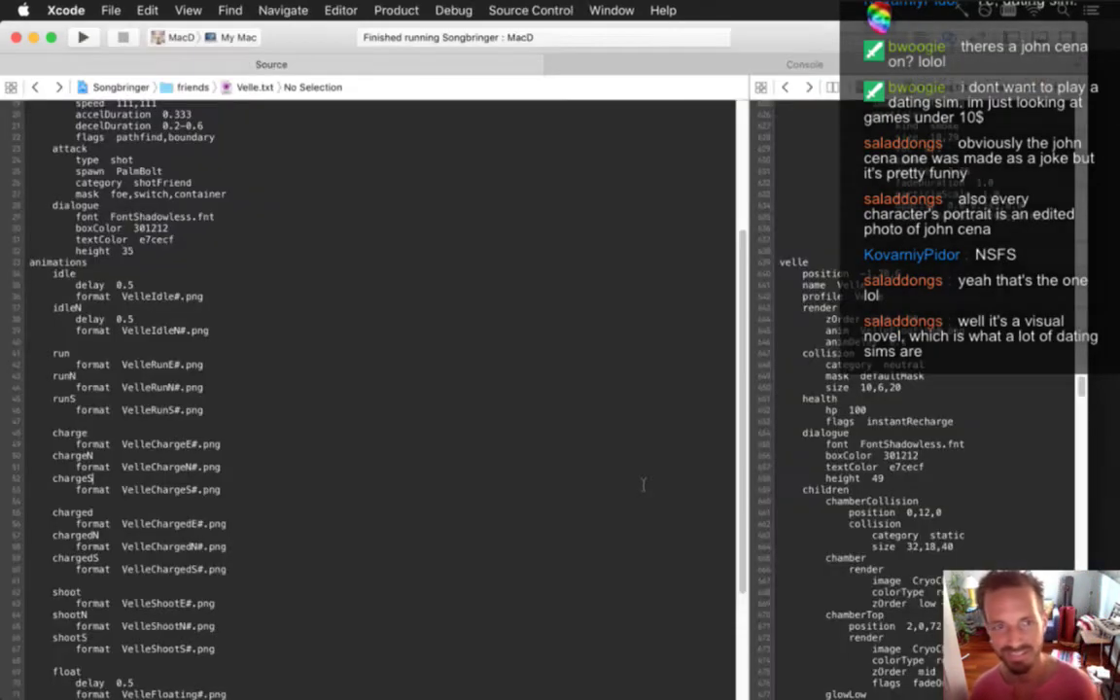
Build and run Songbringer from Xcode, move the hero through the forest area to test Velle's animations, and quit the game
click(463, 432)
key(super+r)
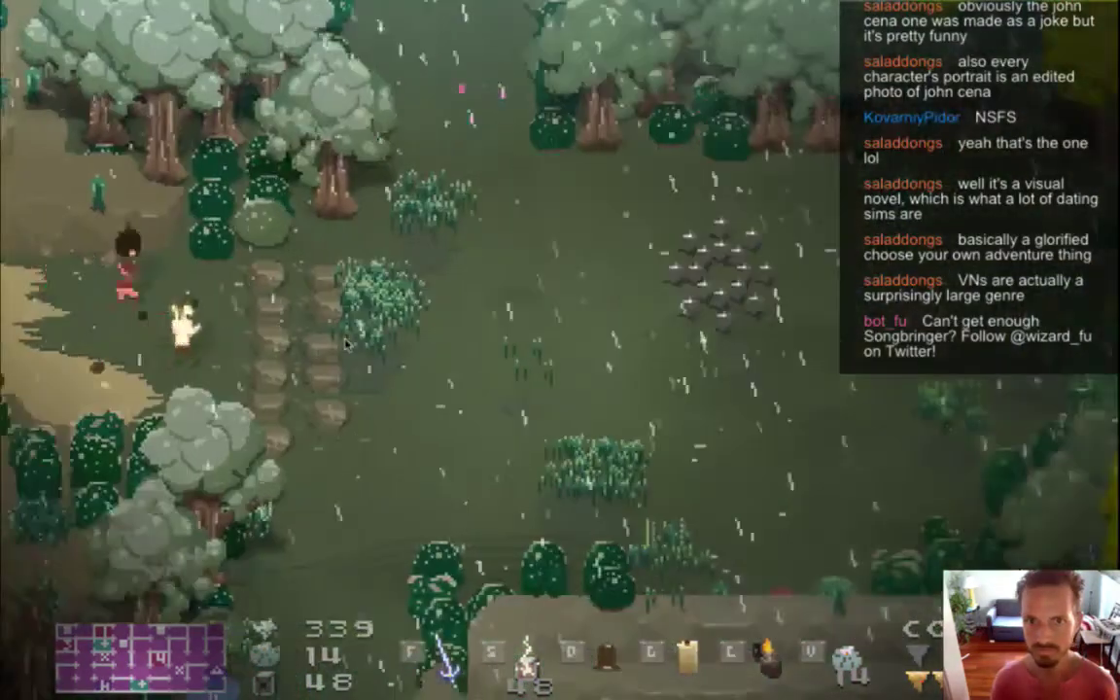
key(Right)
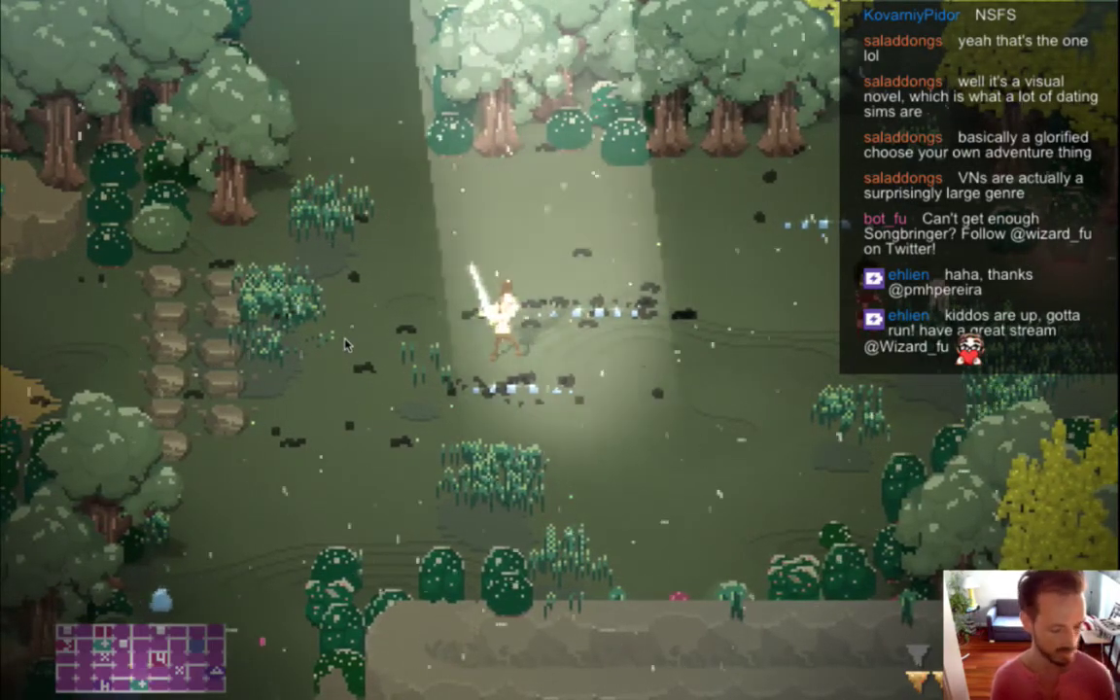
key(super+q)
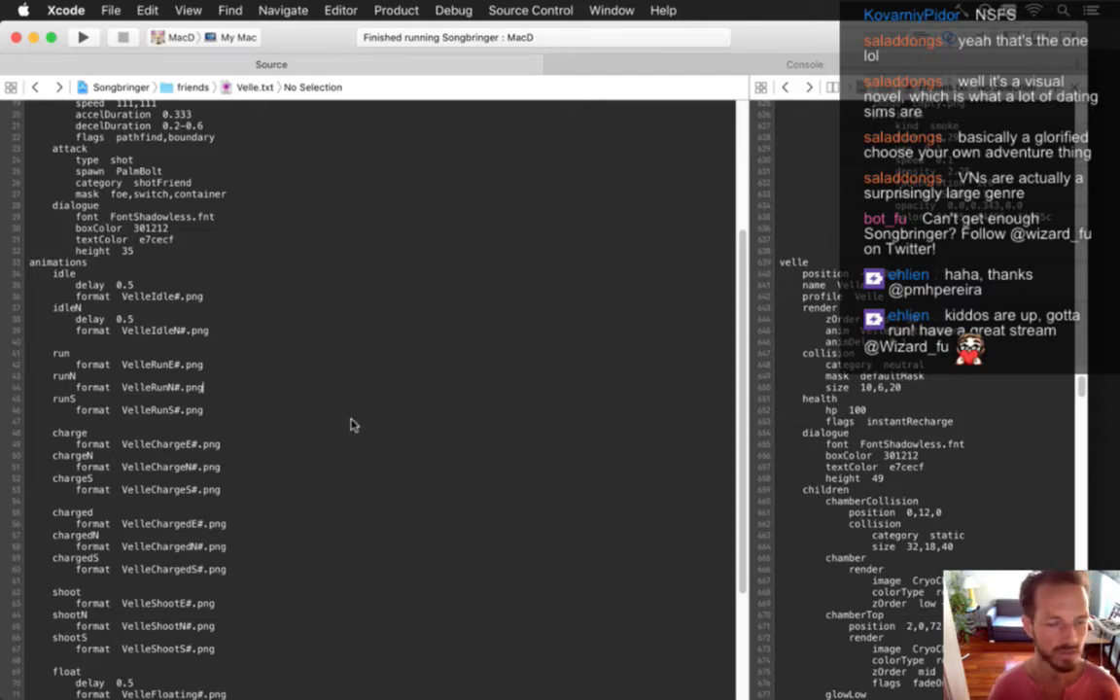
Switch to Terminal, clear the screen, and check the Songbringer repository with git status
key(super+Tab)
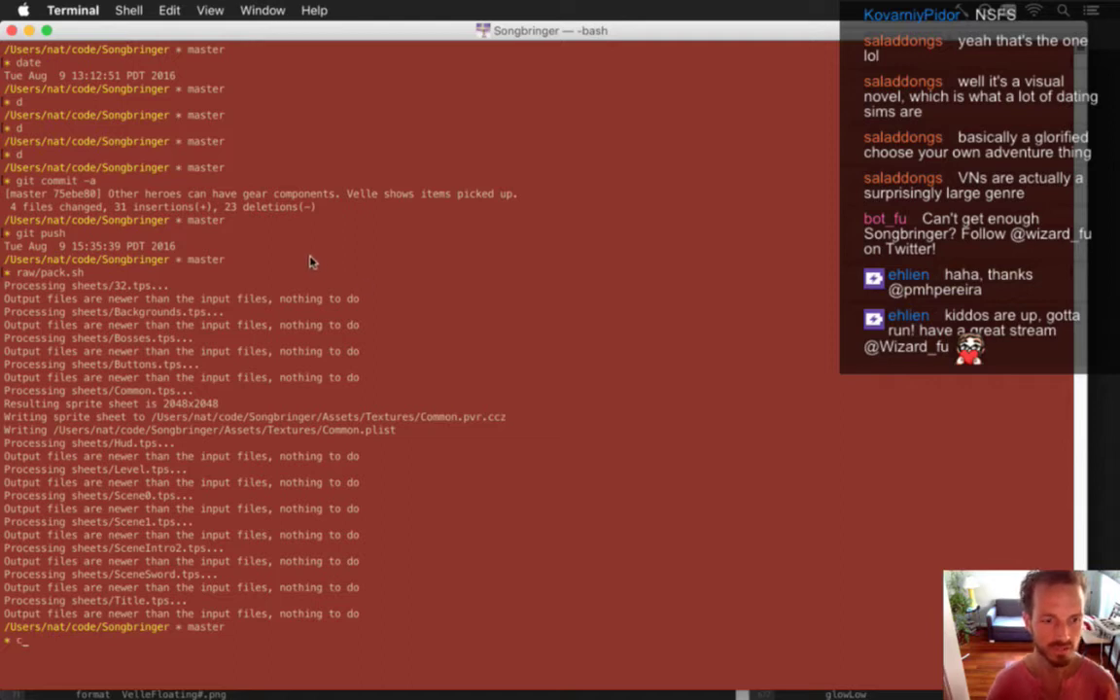
text(clear)
key(Return)
text(git stat)
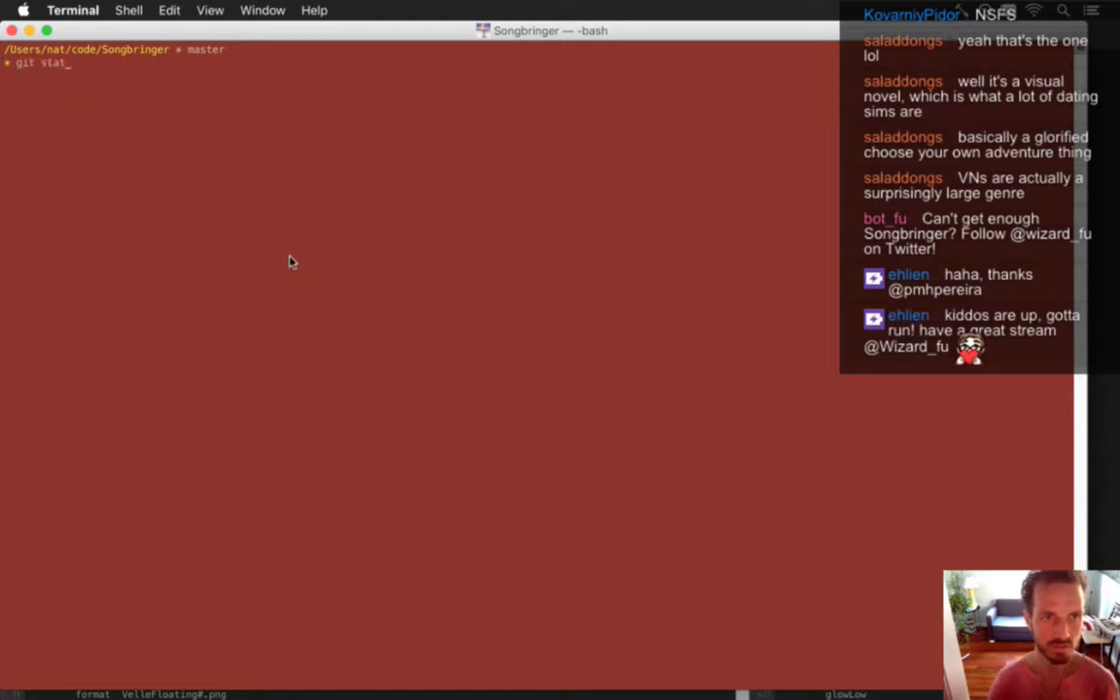
text(us)
key(Return)
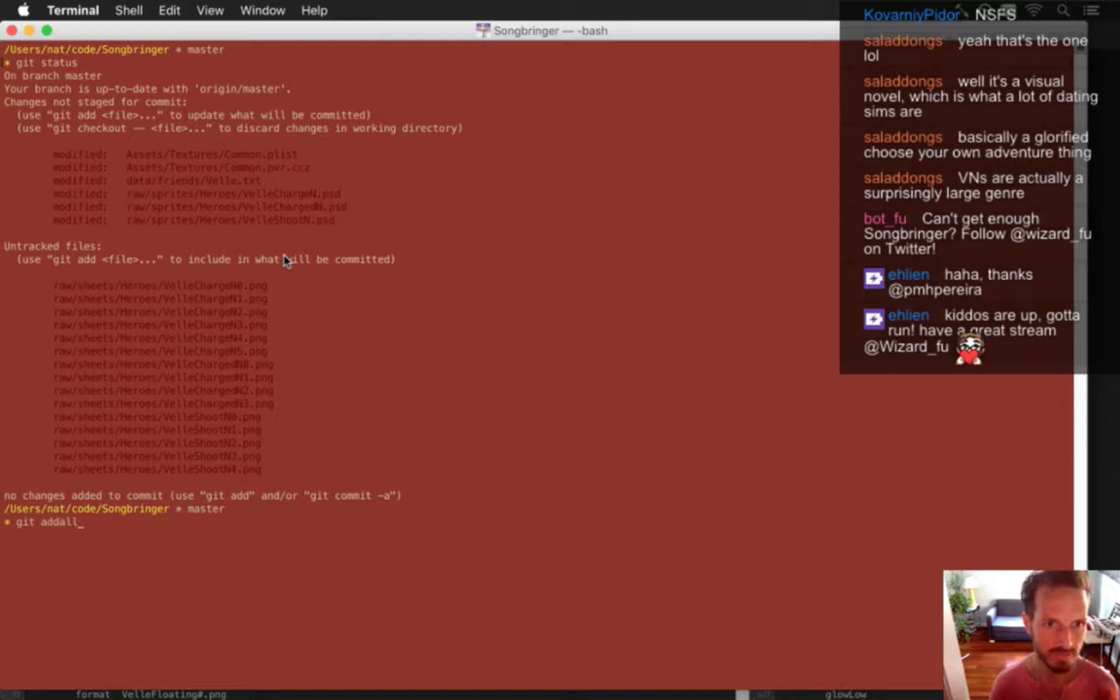
Stage all files with git addall, review the Velle.txt and sprite changes in the diff, and close it
text(git addall)
key(Return)
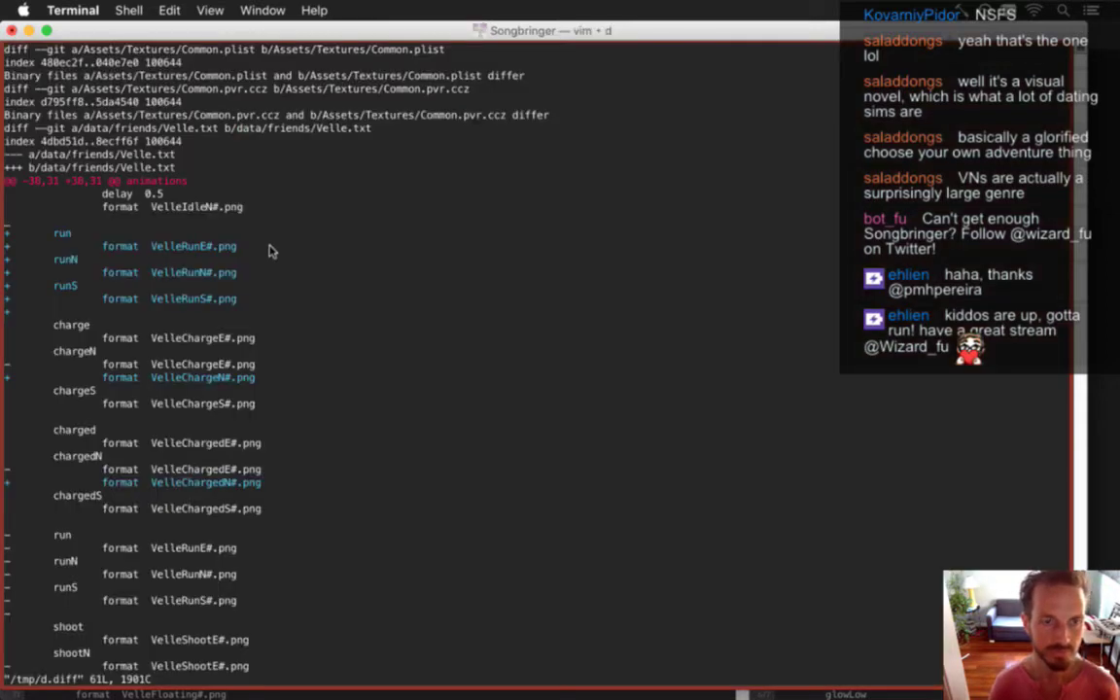
scroll(268, 251, down, 1)
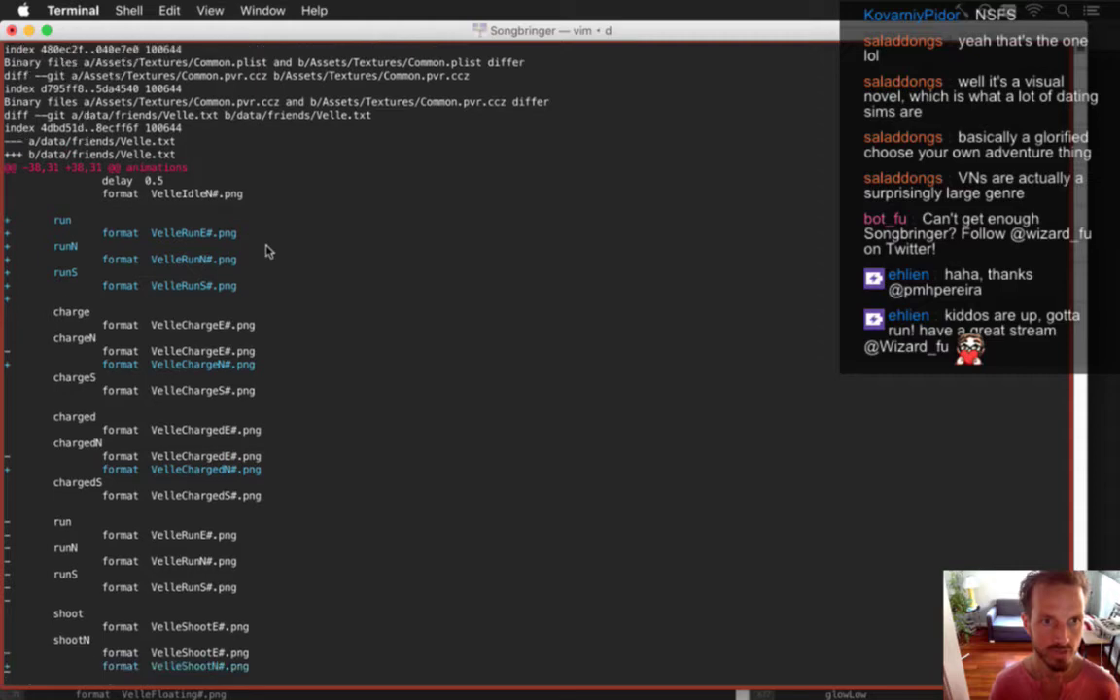
scroll(267, 251, down, 7)
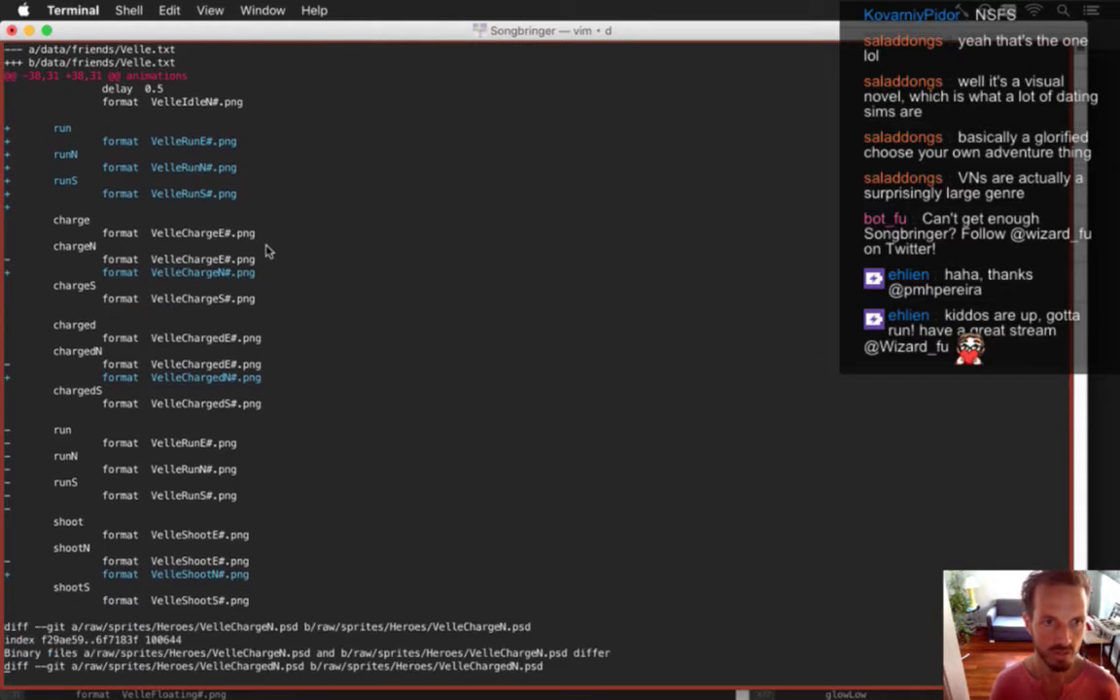
scroll(268, 250, down, 5)
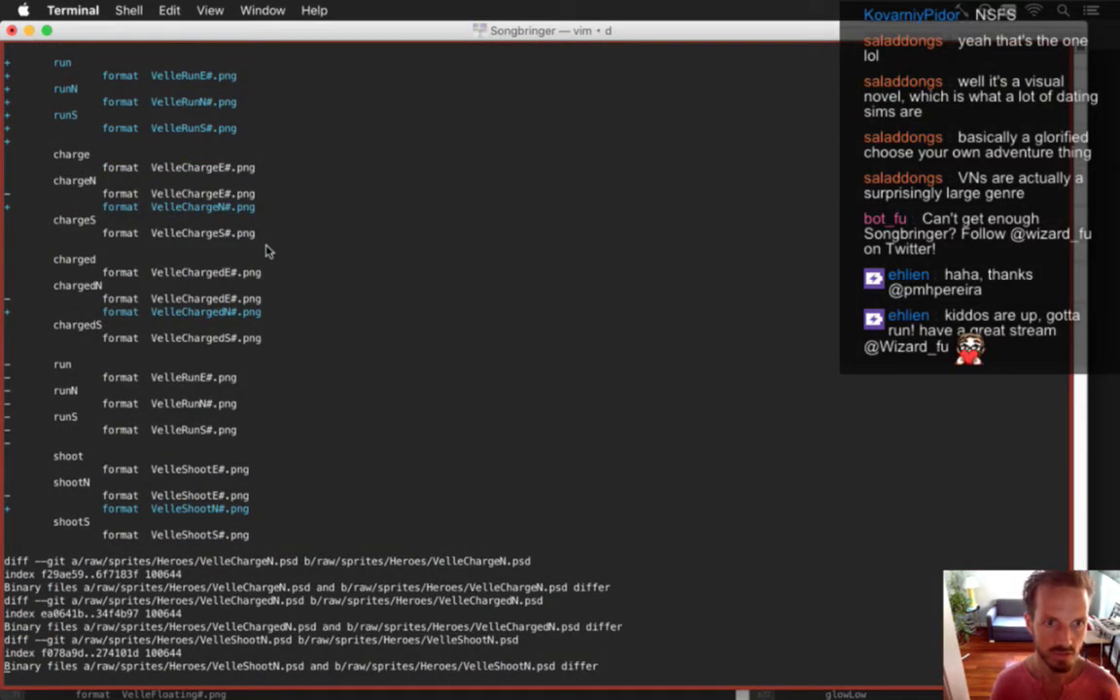
key(Return)
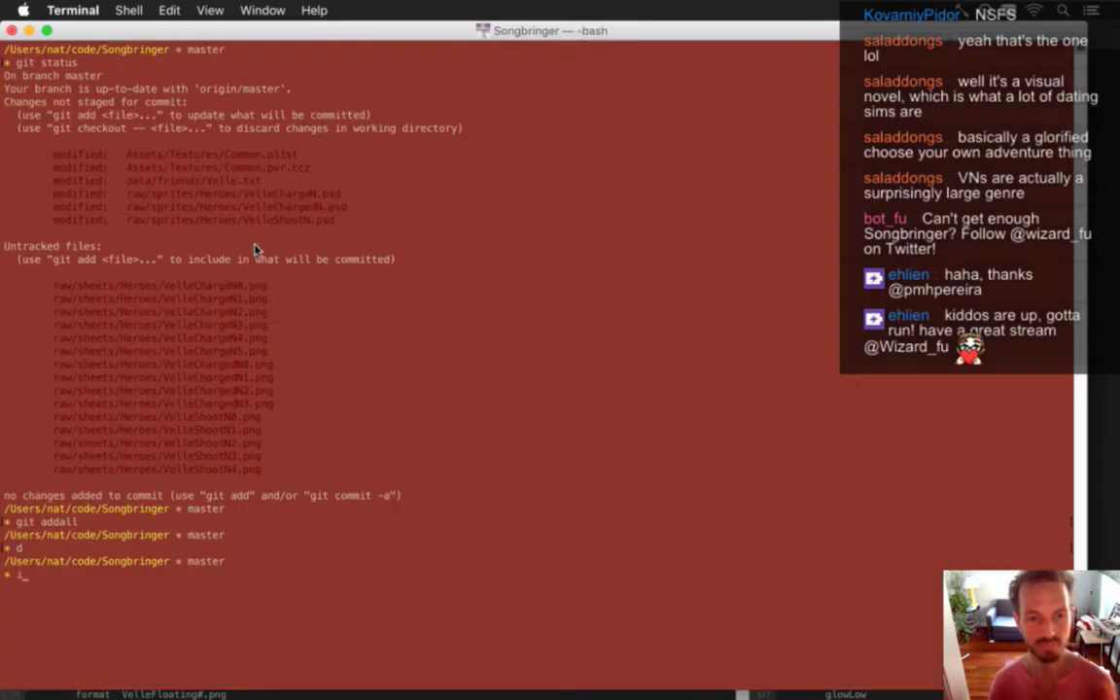
Commit all changes using git commit -a with the message "Velle's shoot north anims." and push them
text(git commit -a)
key(Return)
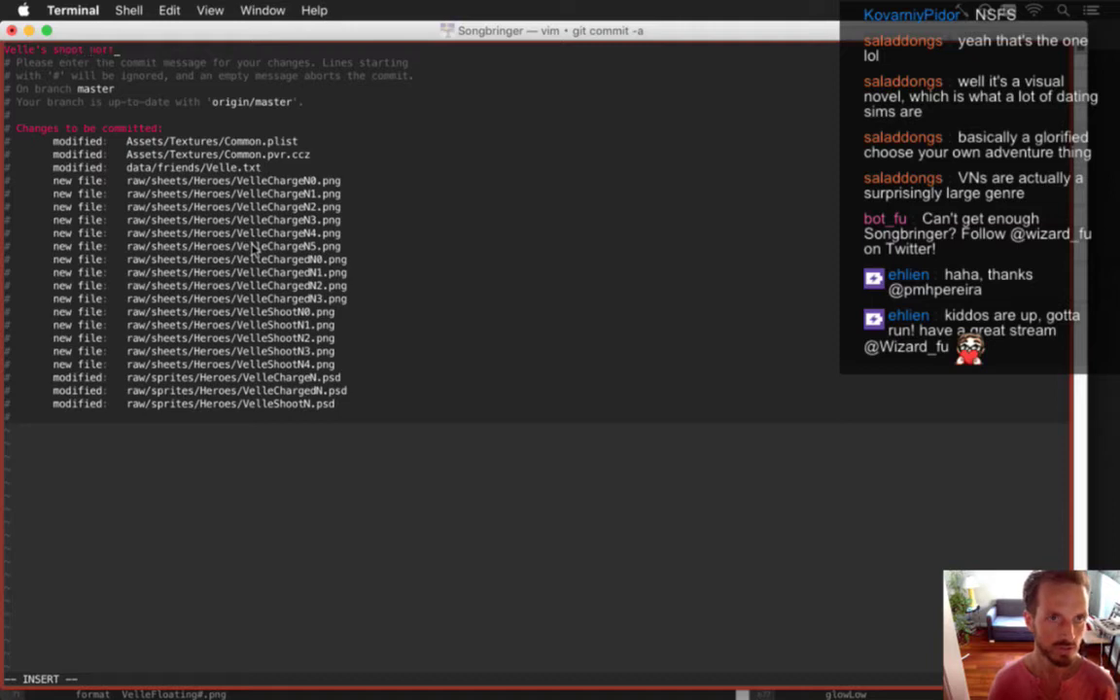
text(q)
key(Return)
text(gi)
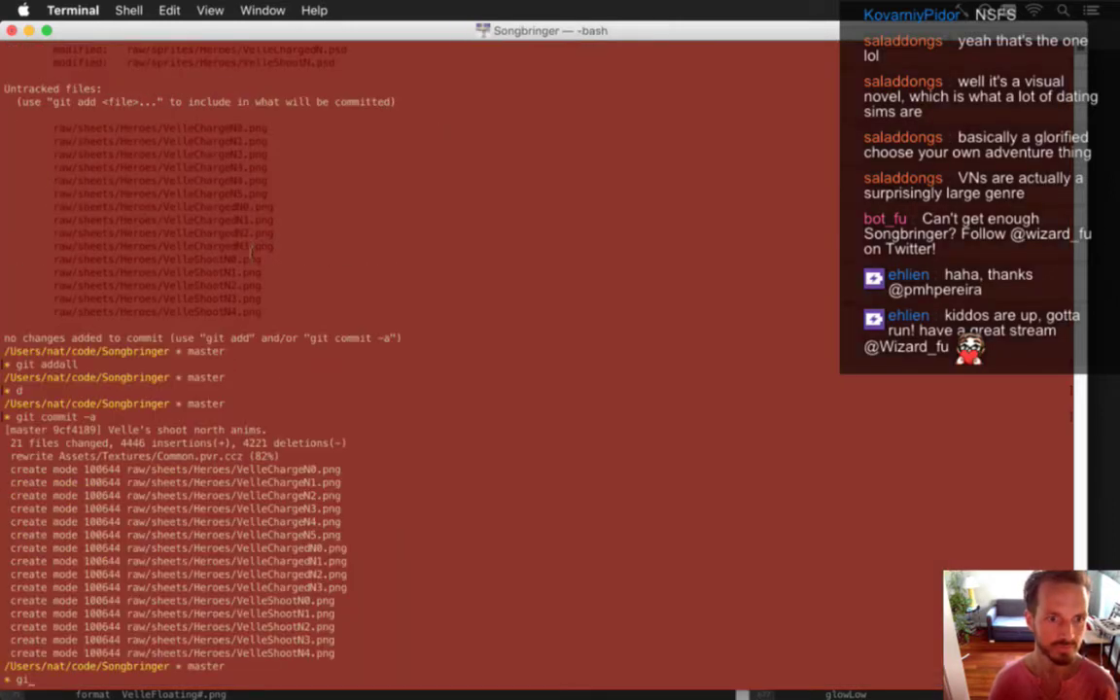
text(t push)
key(Return)
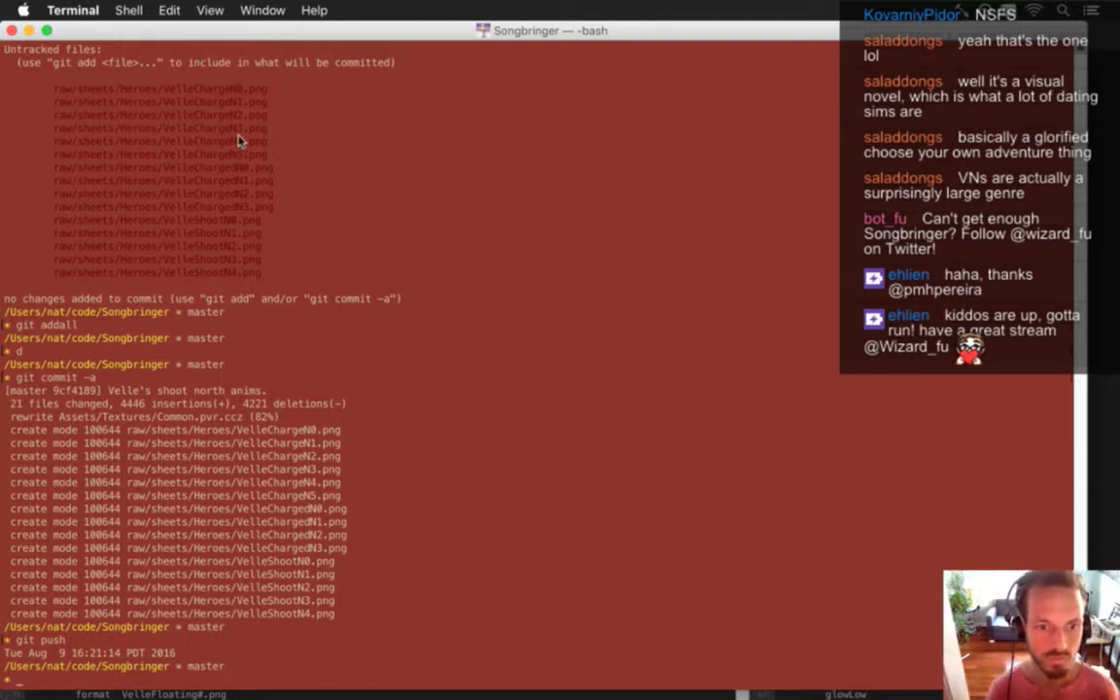
Switch to Xcode and go back through the recently viewed files from Velle.txt to GearSystem.cpp
key(super+Tab)
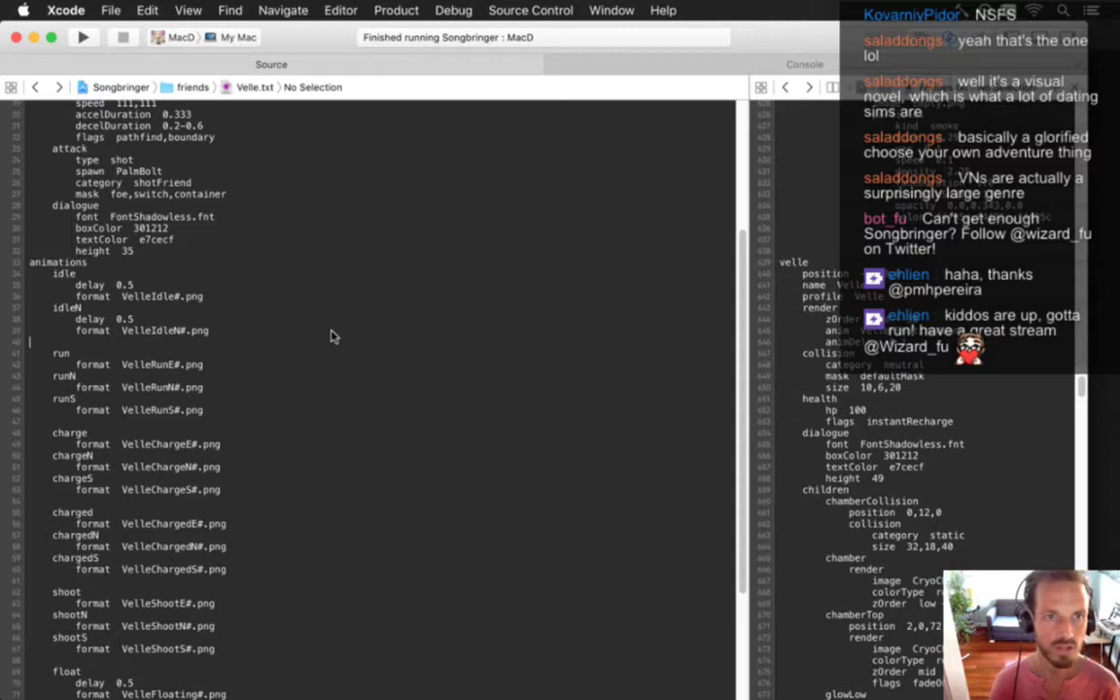
key(ctrl+super+Left)
key(ctrl+super+Right)
key(ctrl+super+Left)
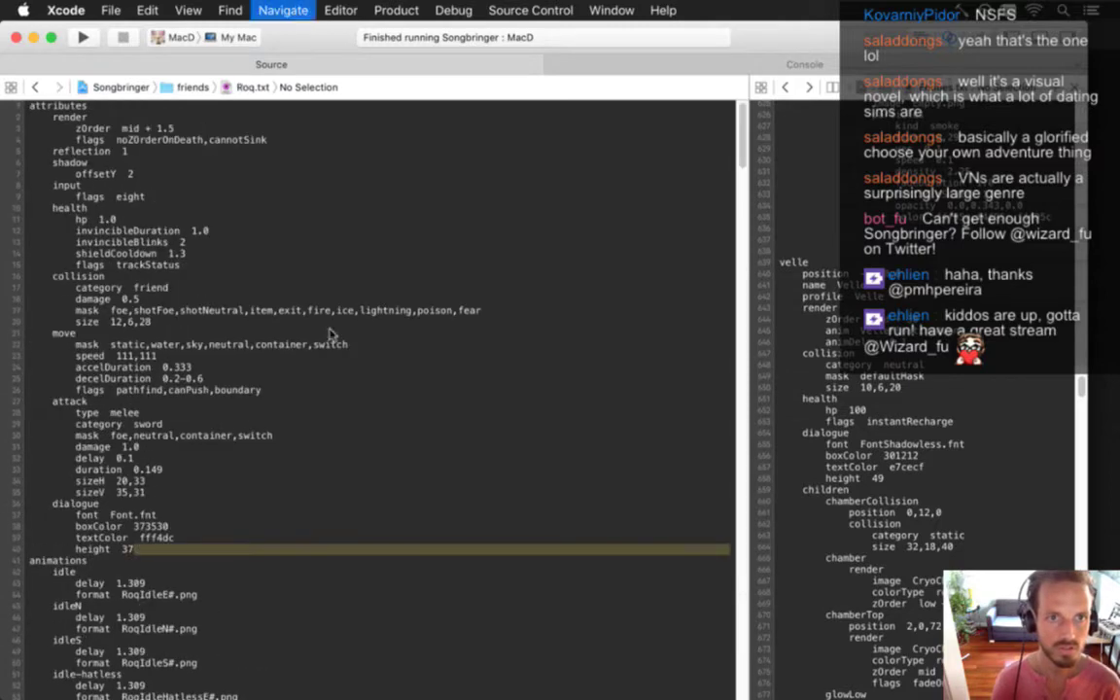
key(ctrl+super+Left)
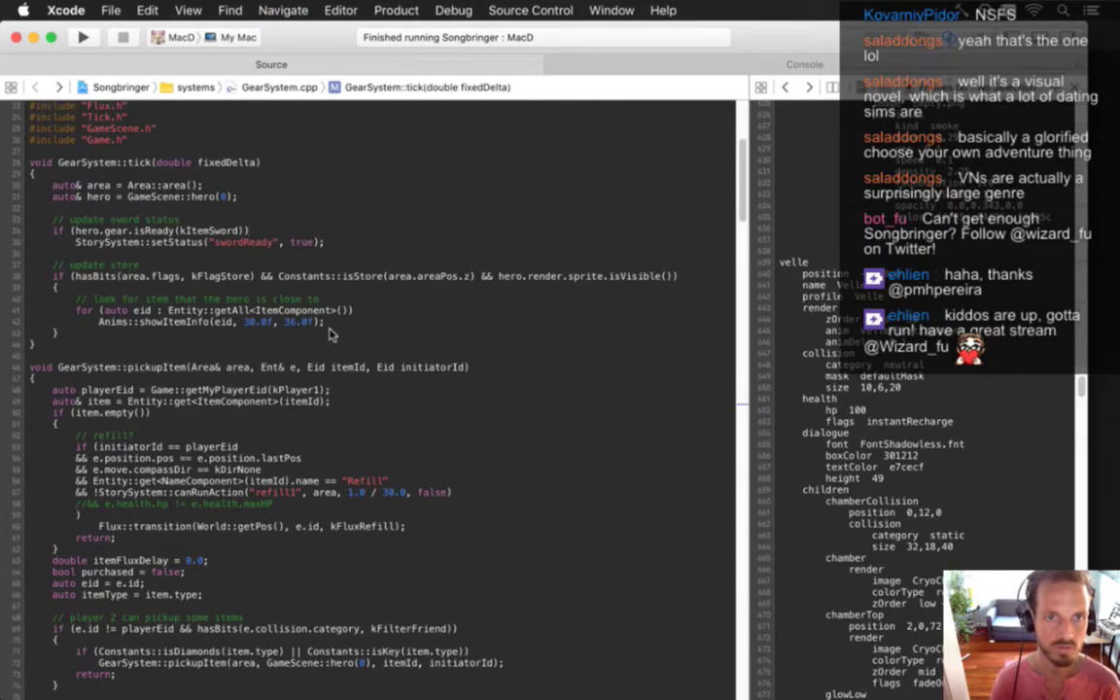
Return to the most recently viewed file and open InputSystem.cpp by searching for "insy"
key(ctrl+super+Right)
key(ctrl+super+Right)
key(shift+super+o)
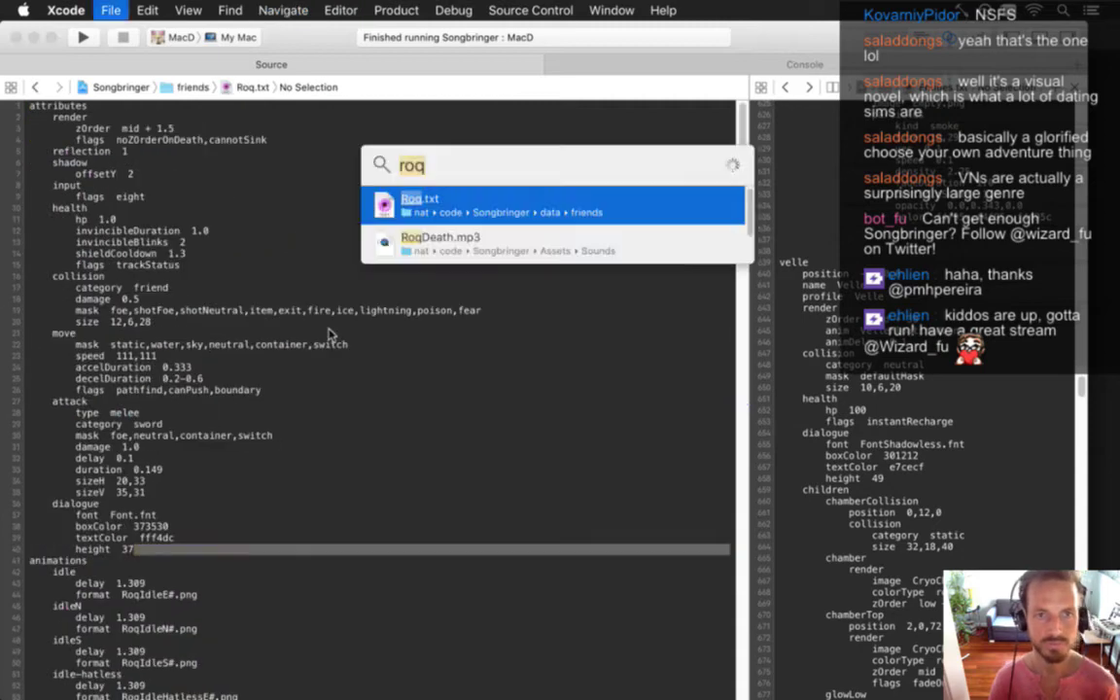
text(insy)
key(Return)
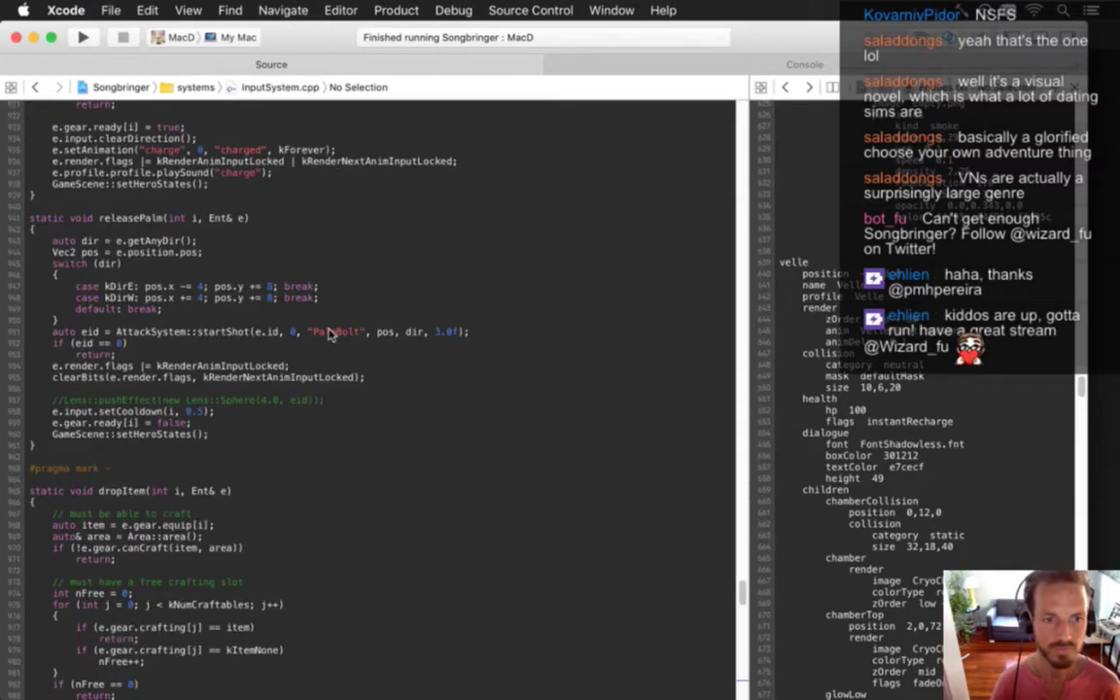
Find the usePalm function in InputSystem.cpp
key(super+f)
text(u)
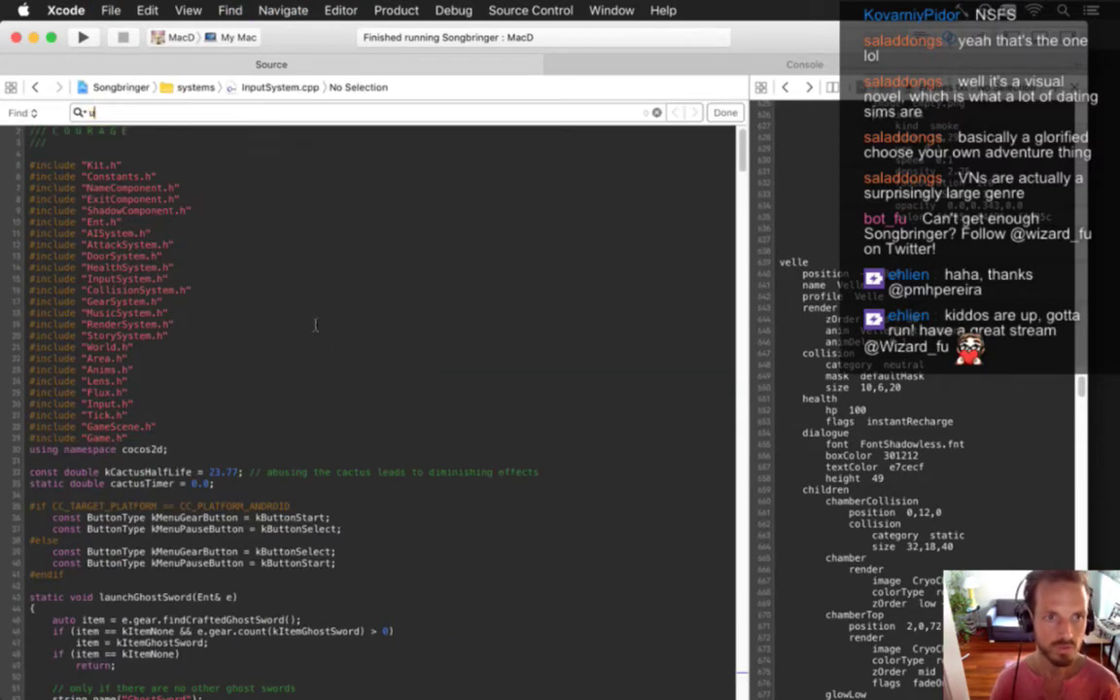
text(sepalm)
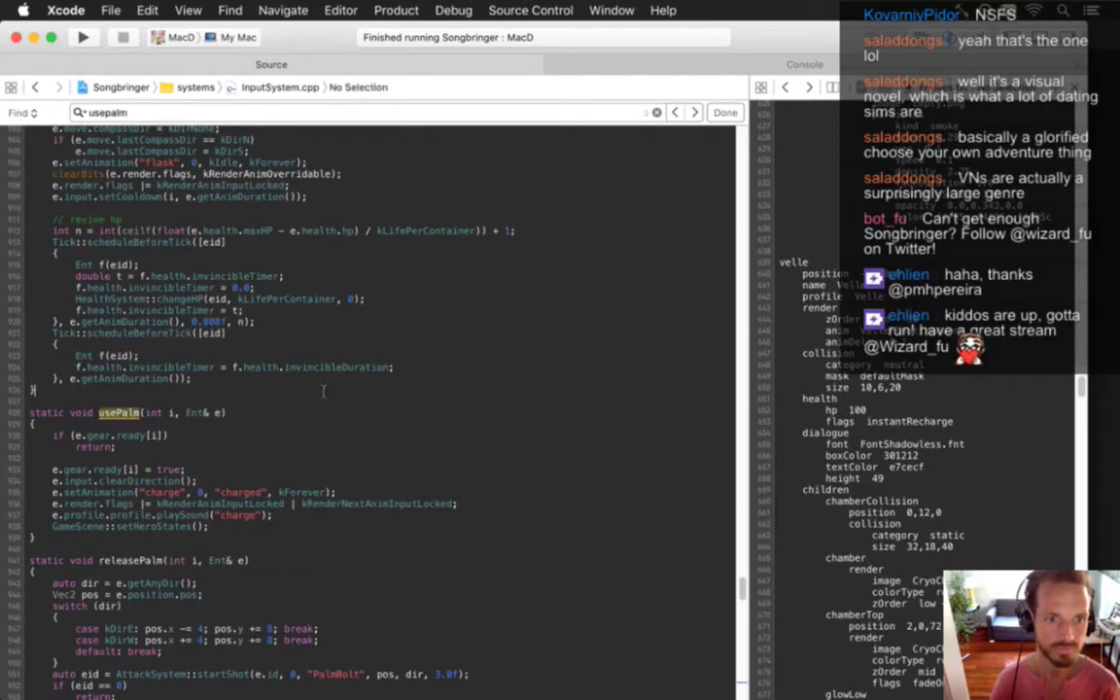
key(super+g)
key(Escape)
scroll(324, 391, down, 4)
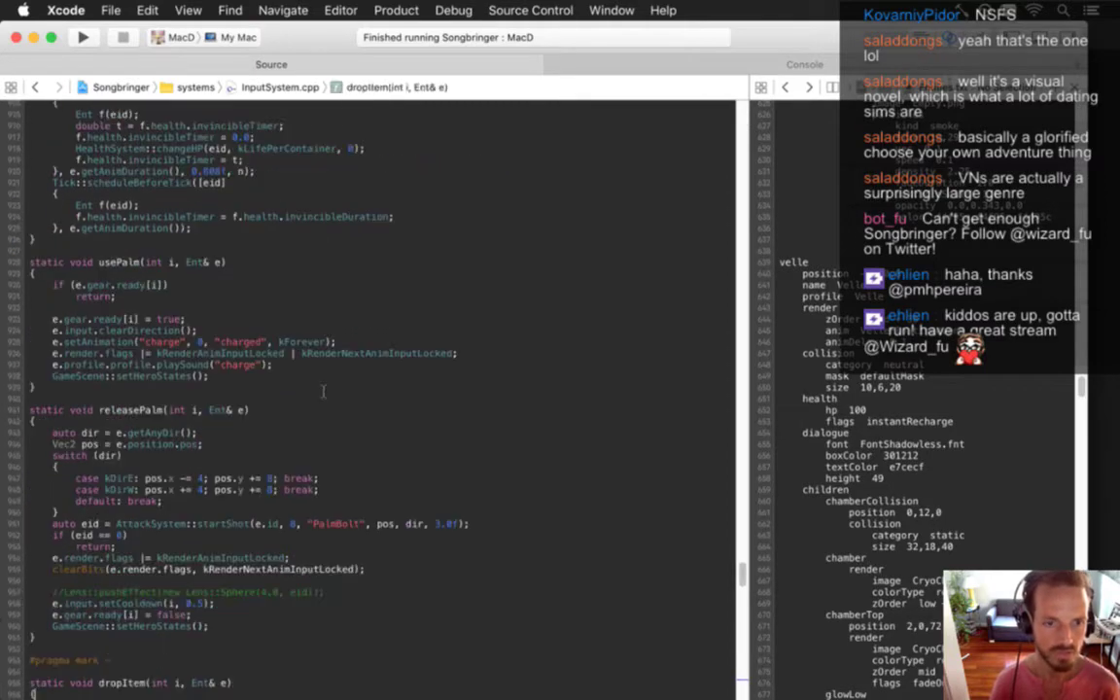
Examine the usePalm and releasePalm functions line by line, including the charge animation, sound and PalmBolt shot code
key(Down)
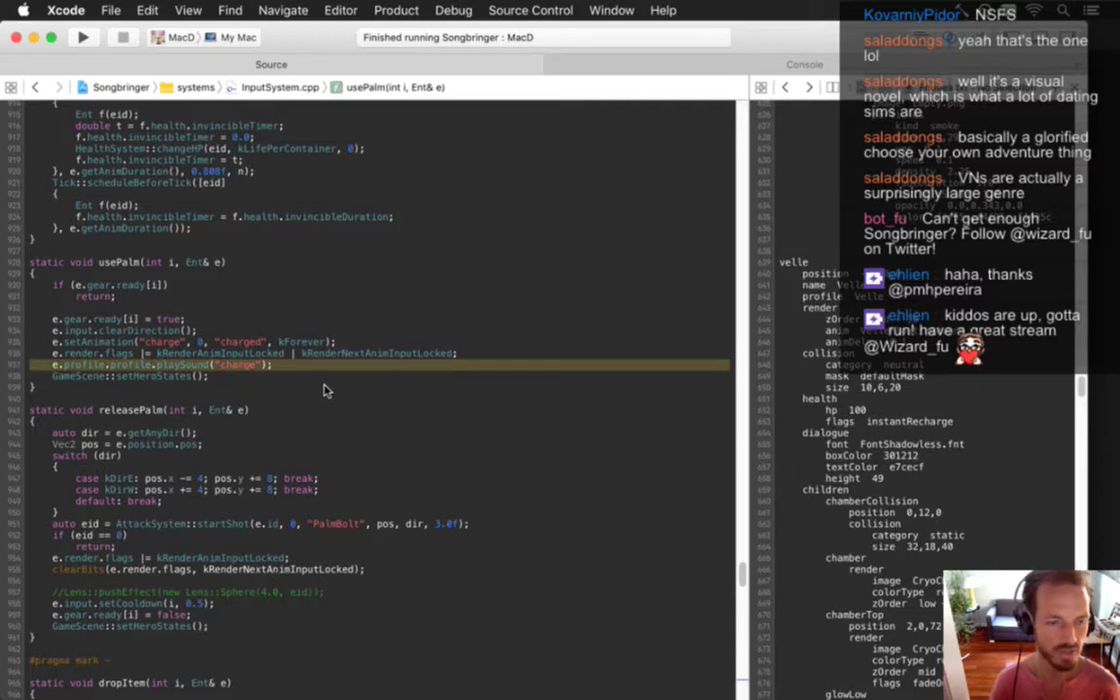
key(Down)
key(Down)
key(Down)
key(Down)
key(Down)
key(Down)
key(Down)
key(Down)
key(Down)
key(Down)
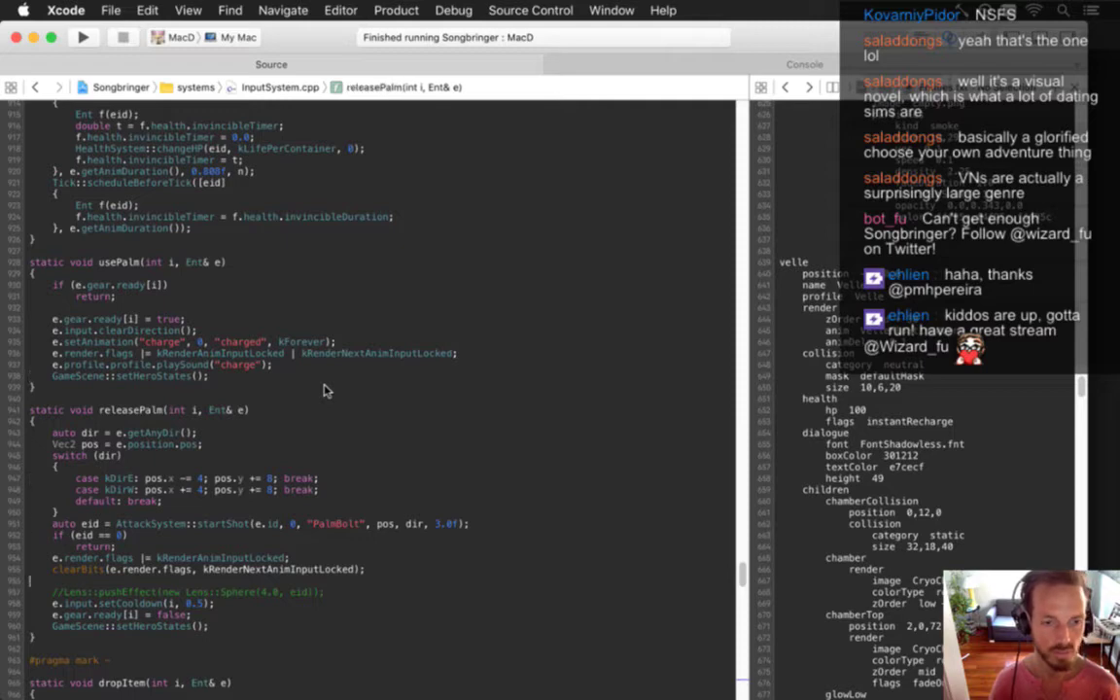
key(Up)
key(Down)
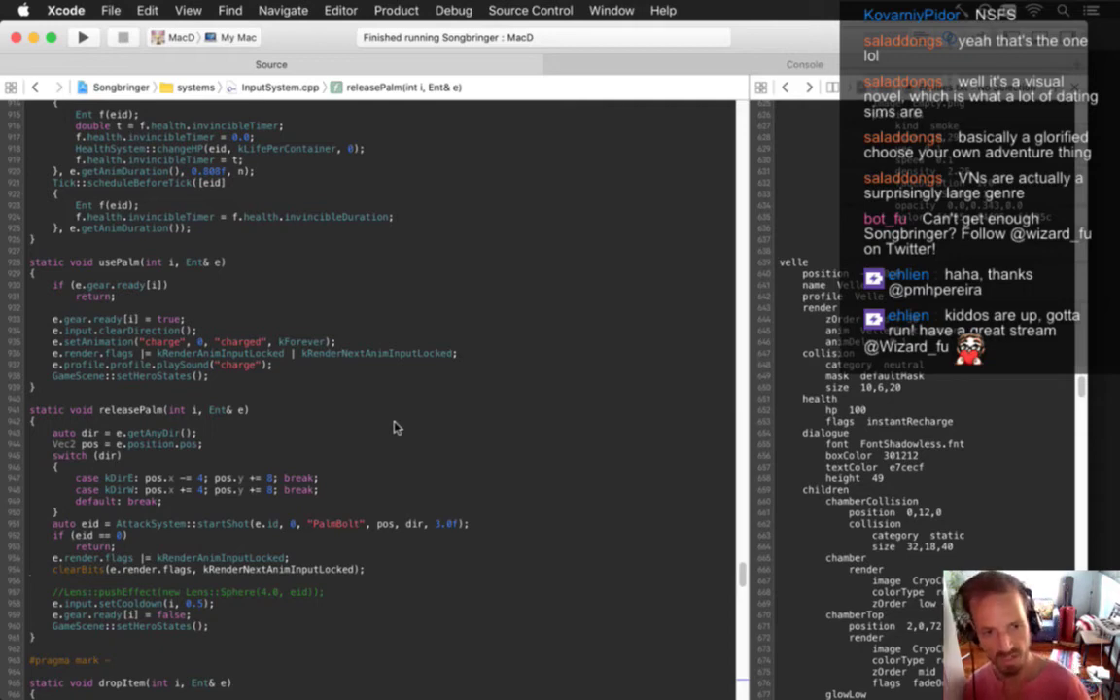
Launch Adobe Audition and return to the end of the usePalm function in Xcode
mouse_move(1104, 433)
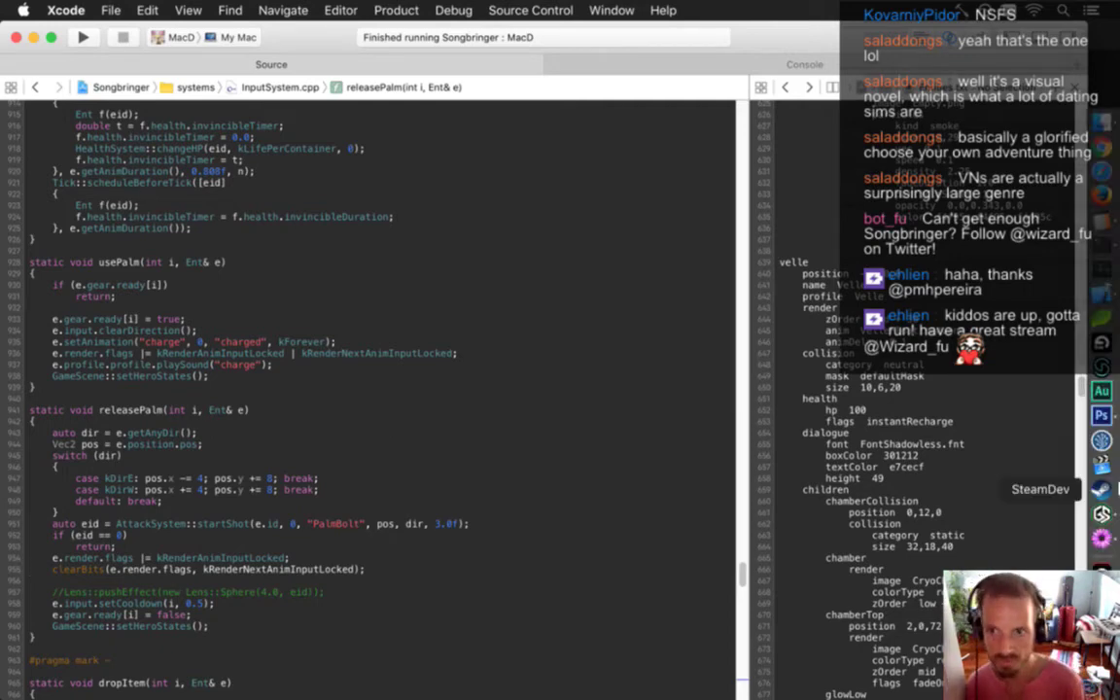
click(1102, 392)
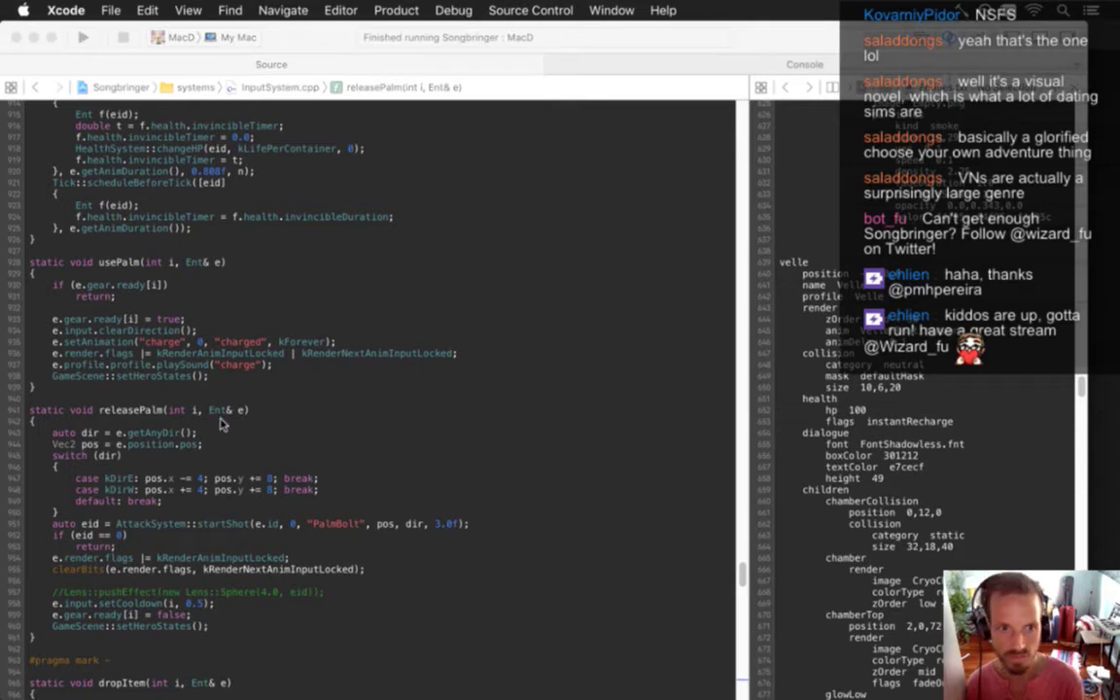
click(155, 399)
click(75, 388)
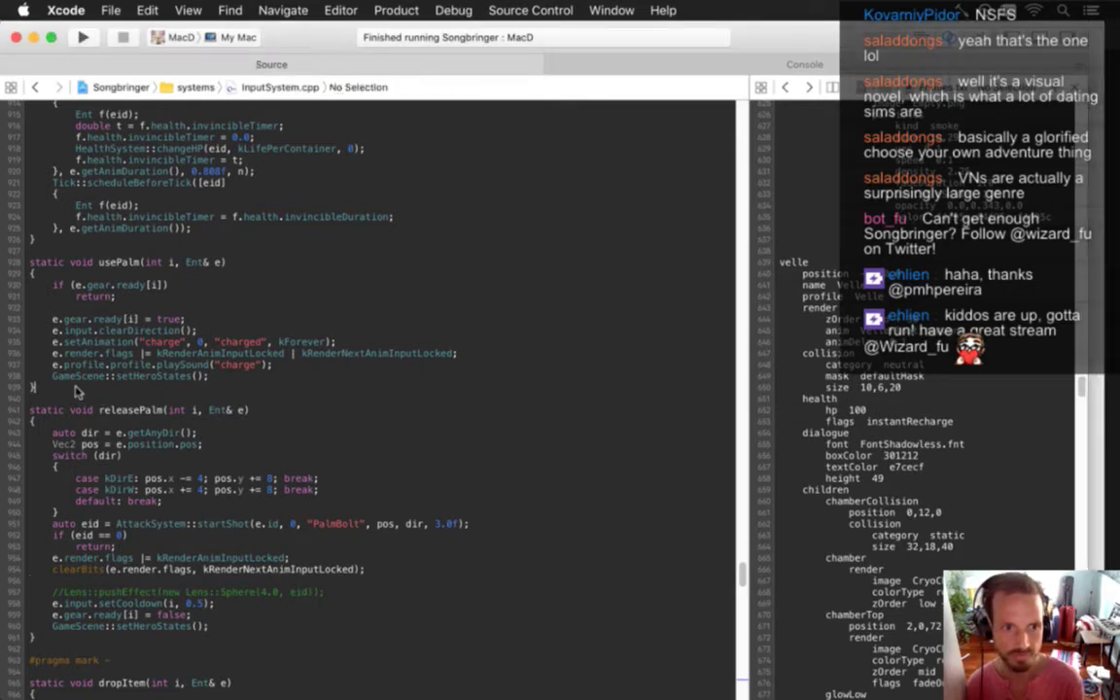
Run Songbringer, raise the sound volume, test Velle's charge and shot several times, and quit the game
key(super+r)
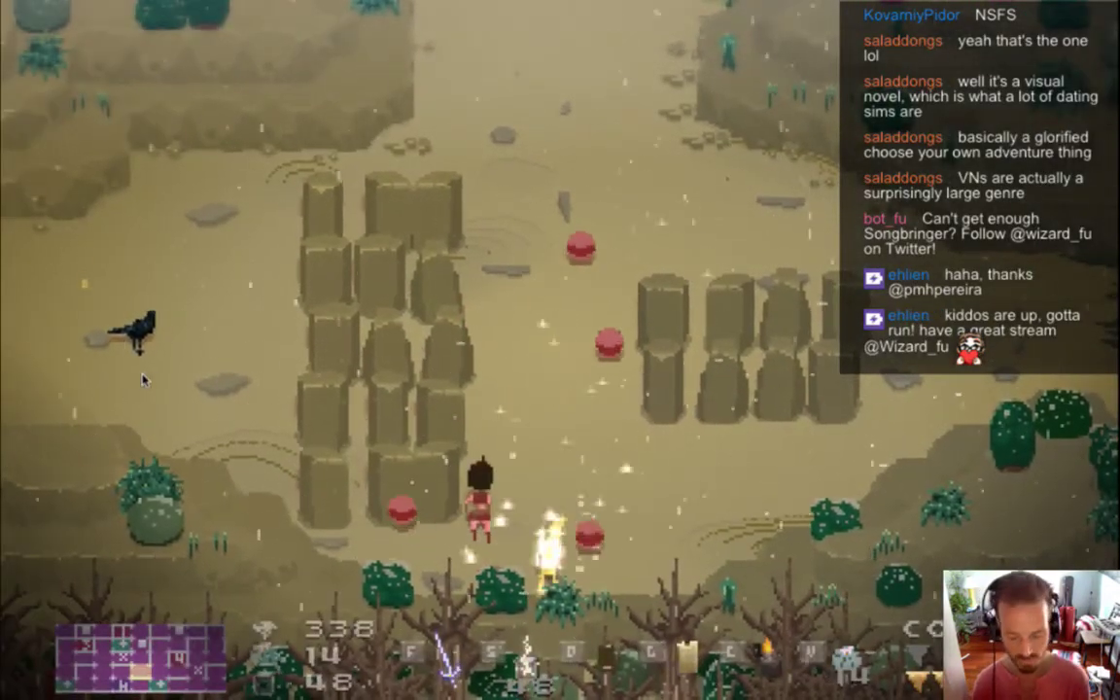
key(XF86AudioRaiseVolume)
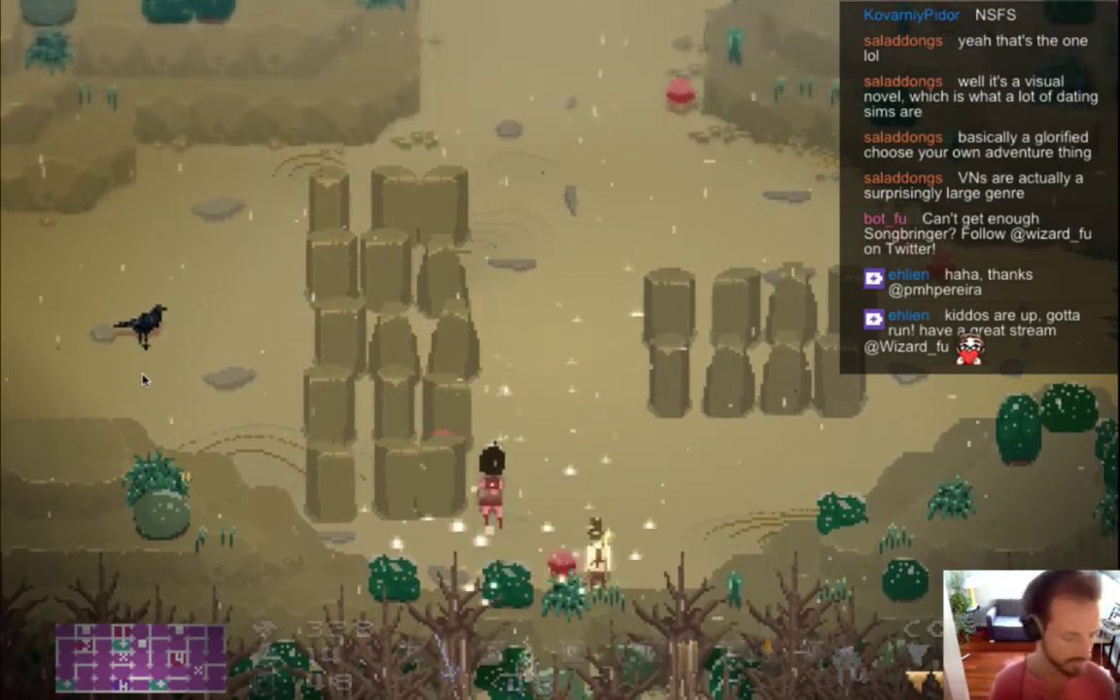
key(d)
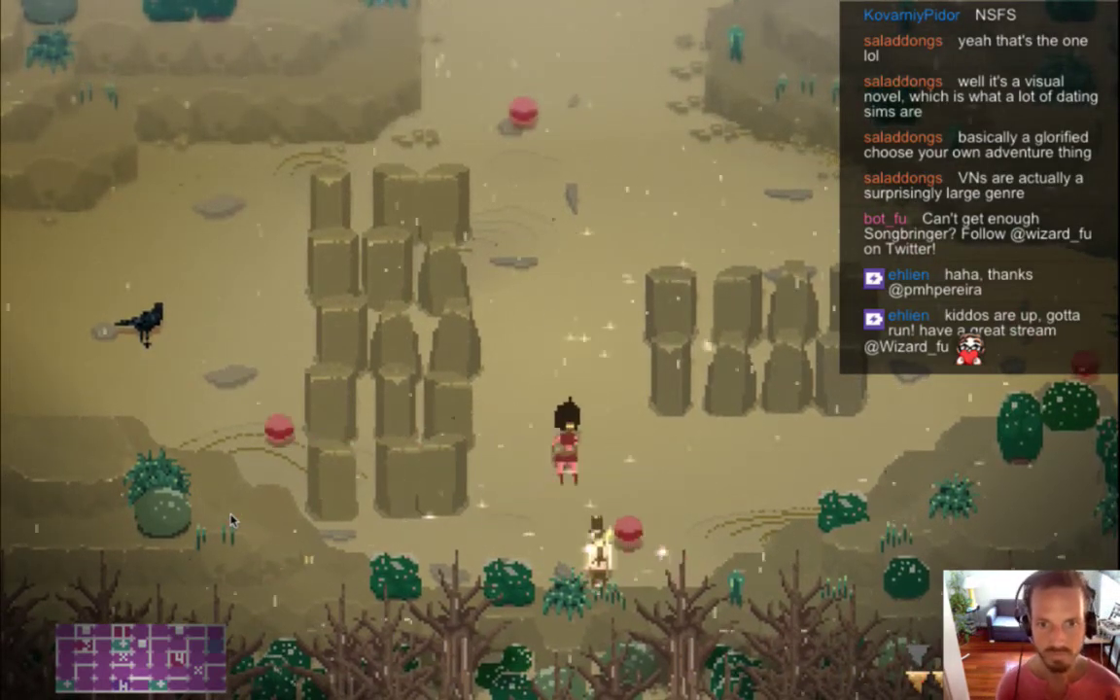
key(j)
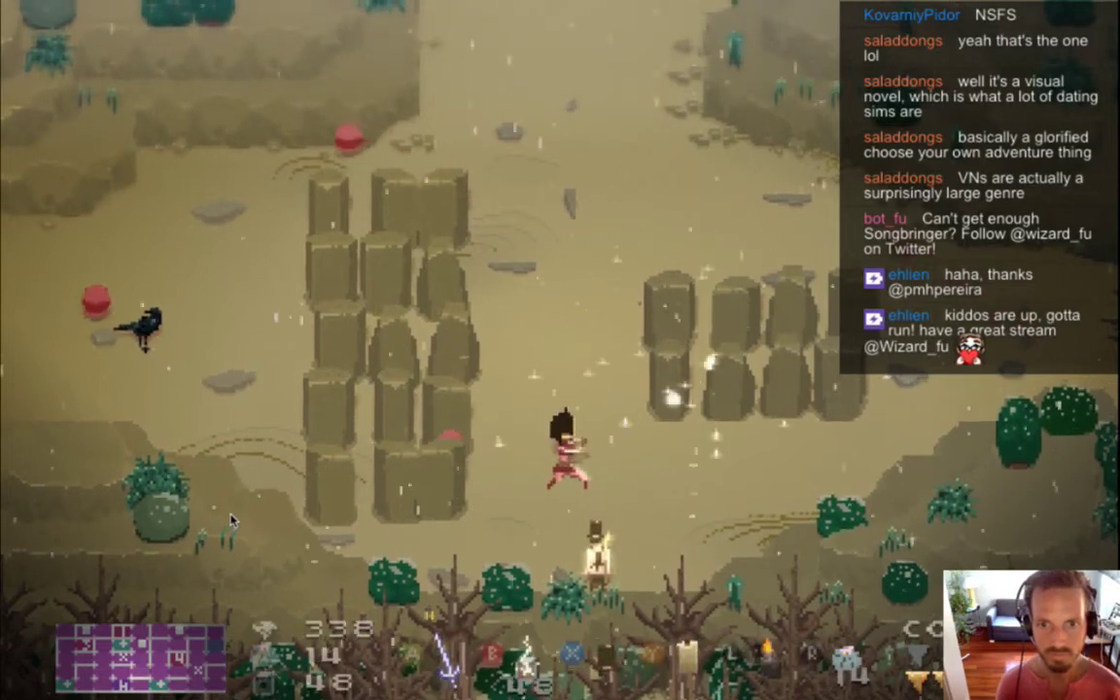
key(j)
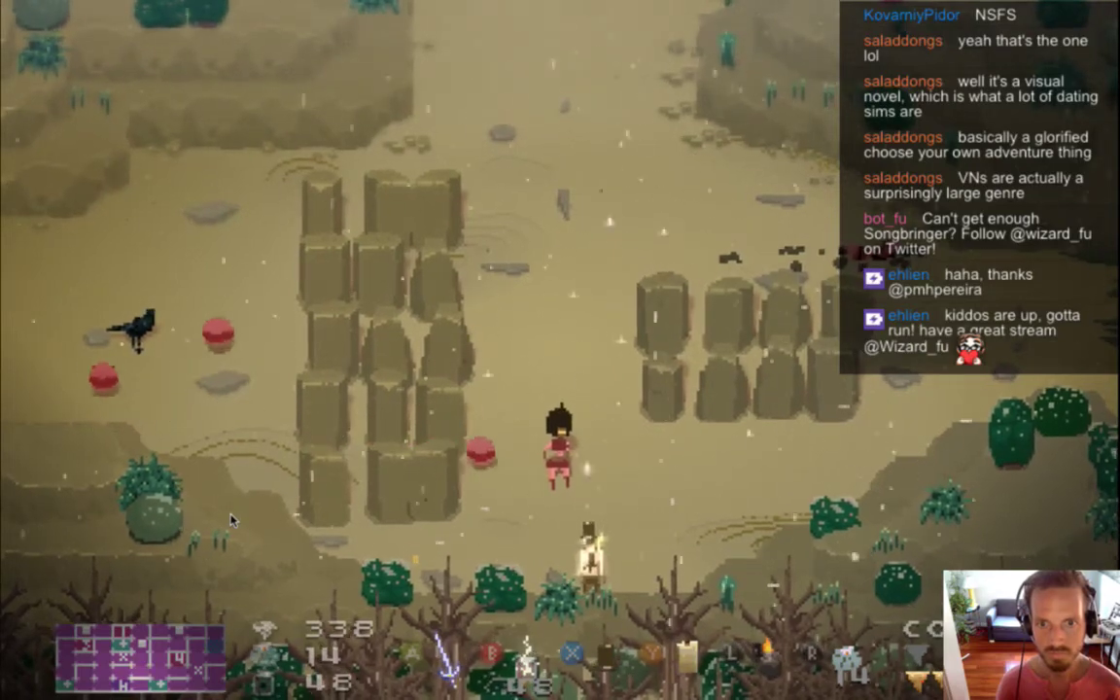
key(j)
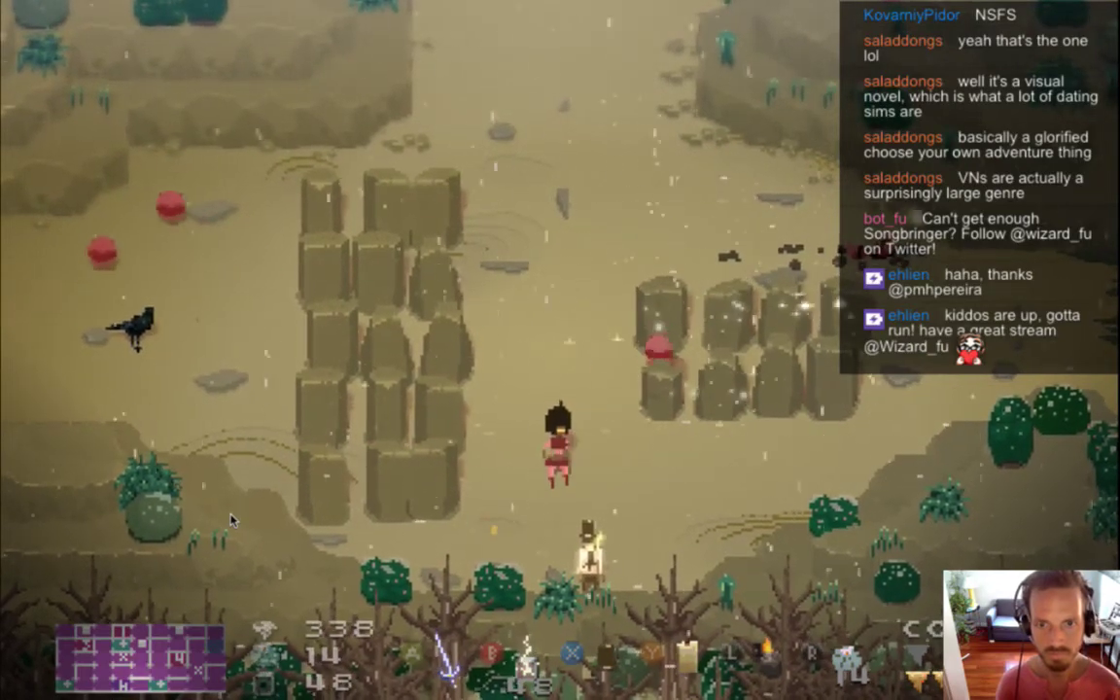
key(j)
key(Up)
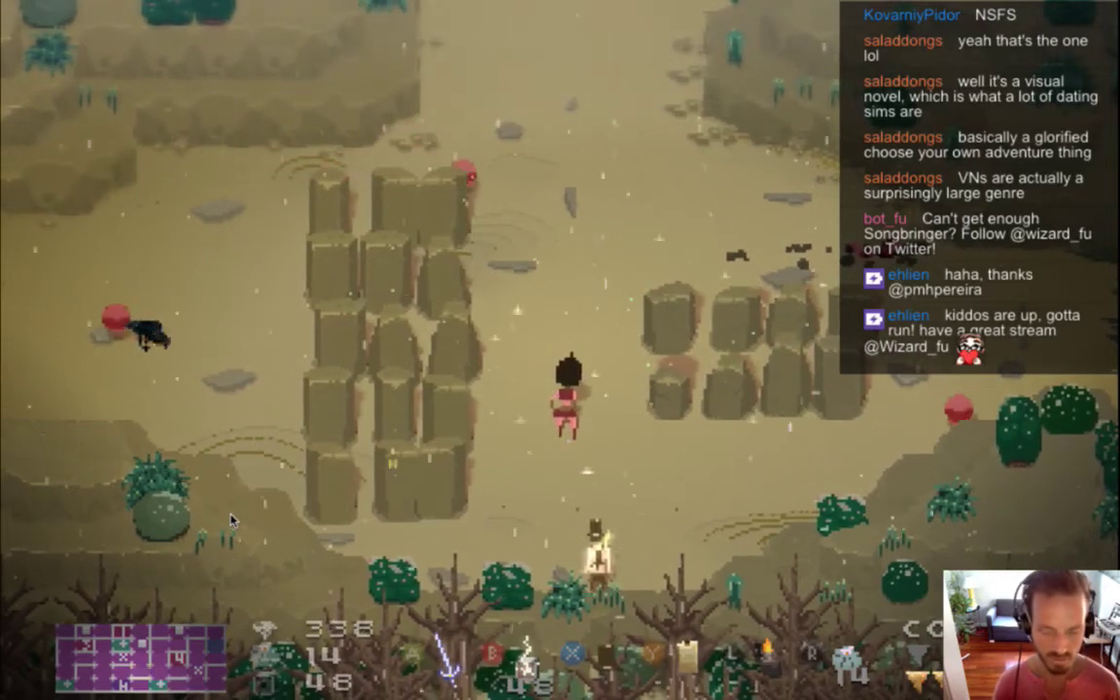
key(super+q)
Switch to Finder and open the Songbringer folder inside raw in a new window
key(super+Tab)
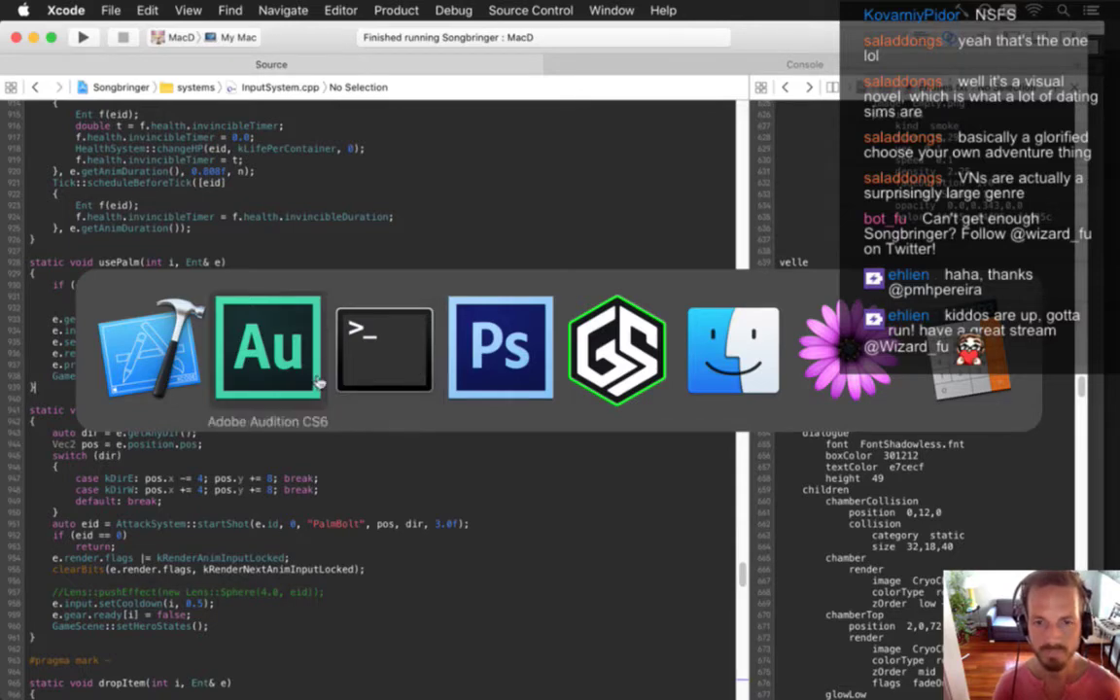
click(710, 379)
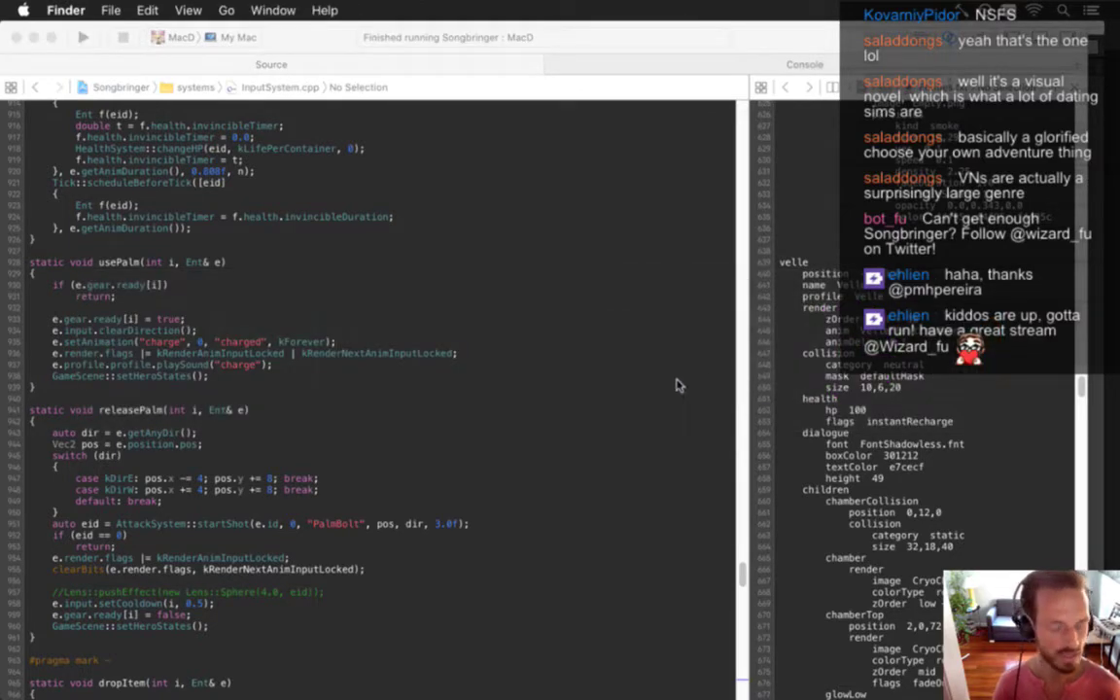
key(super+n)
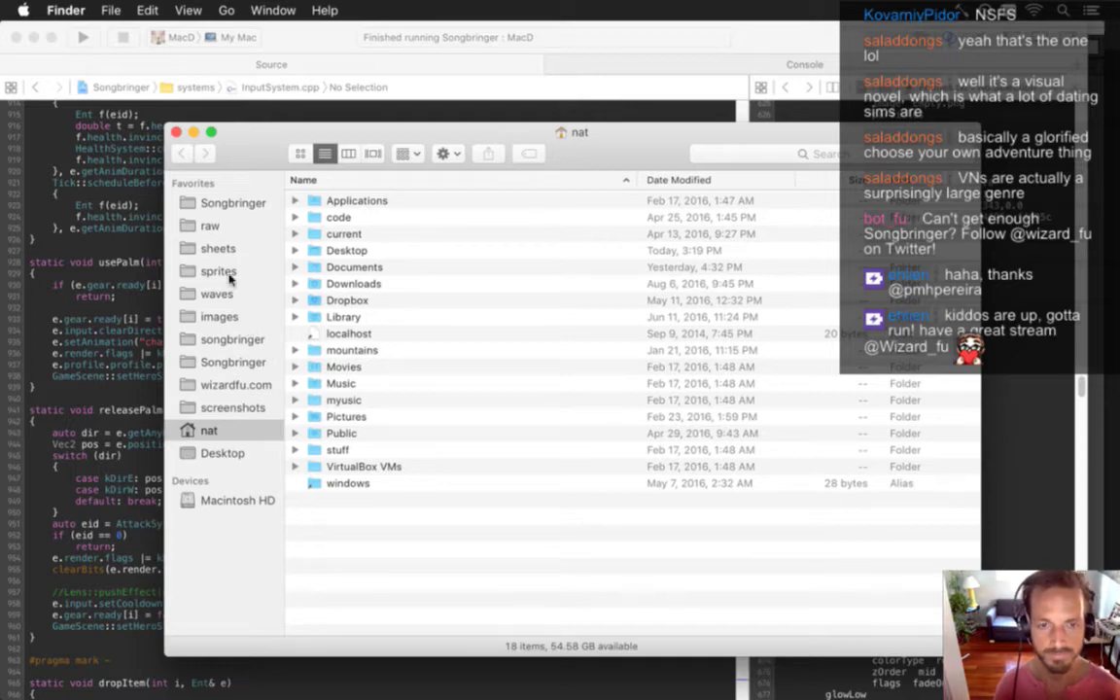
click(207, 226)
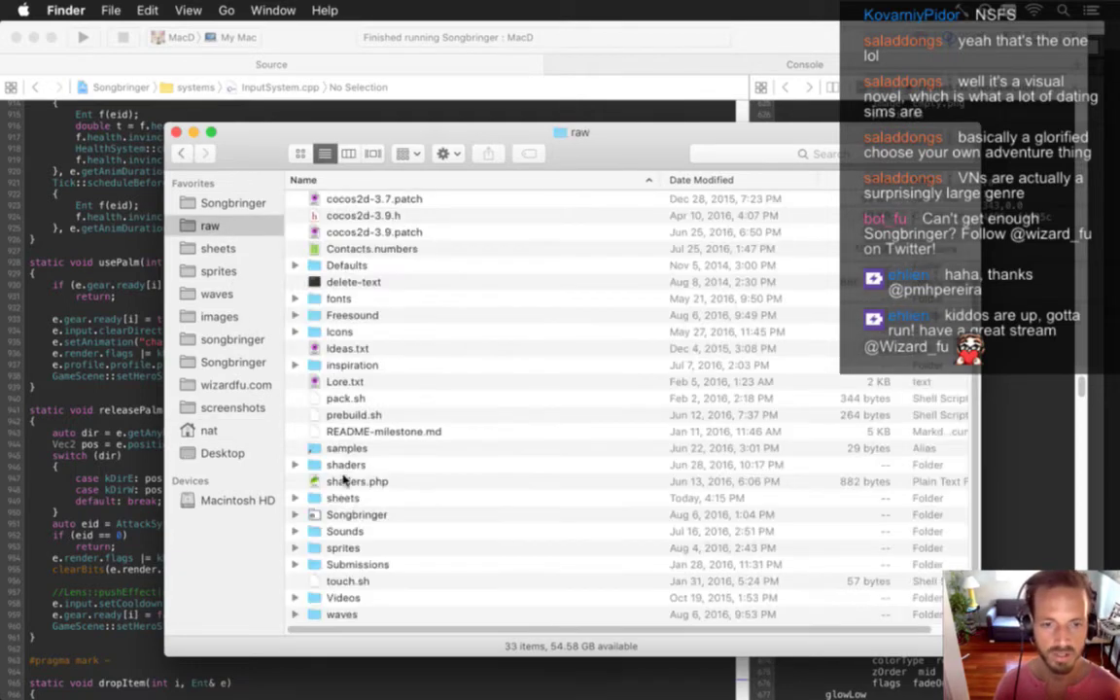
double_click(356, 514)
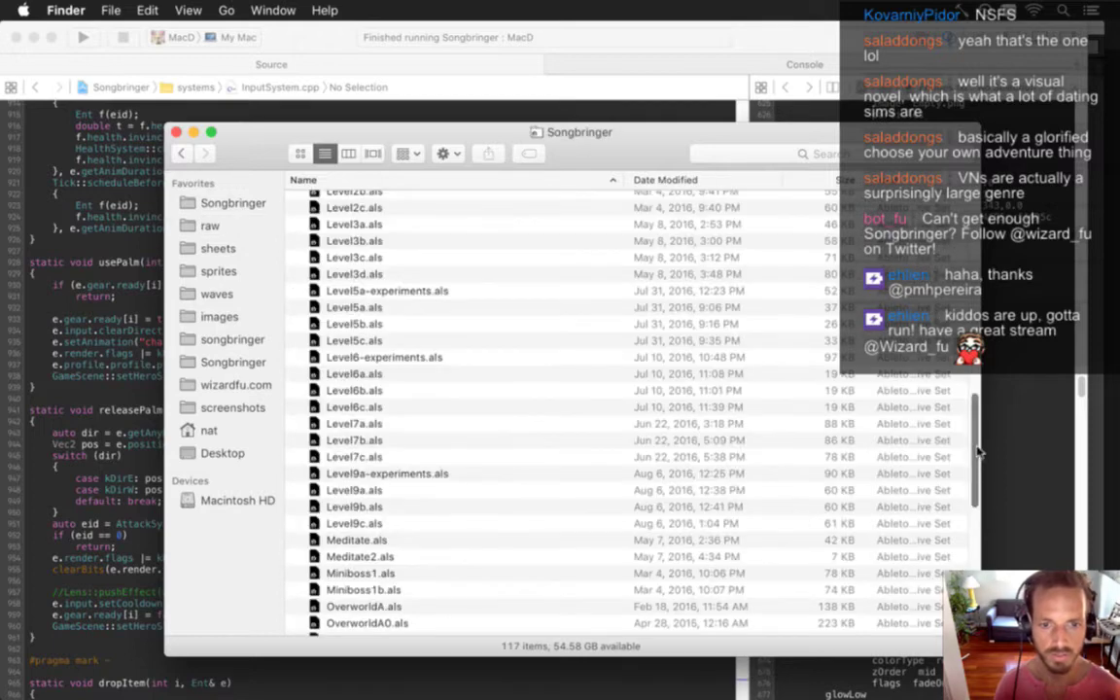
Locate ChiShield.als among the Ableton Live sets and open it
drag(975, 420, 963, 265)
scroll(565, 425, down, 4)
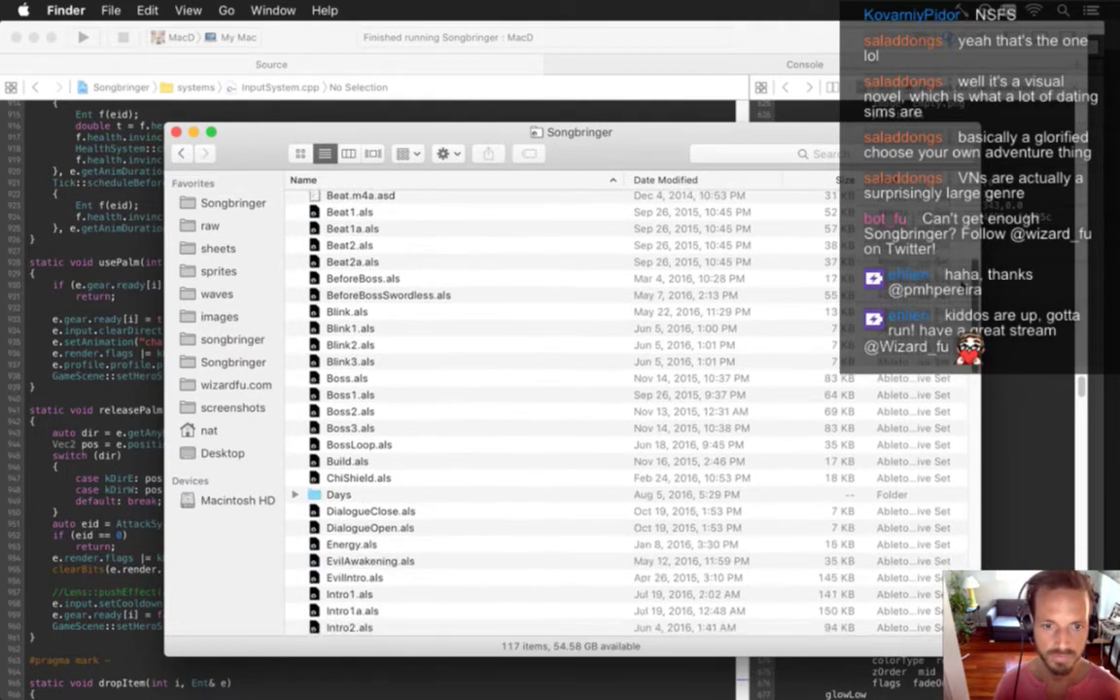
click(382, 458)
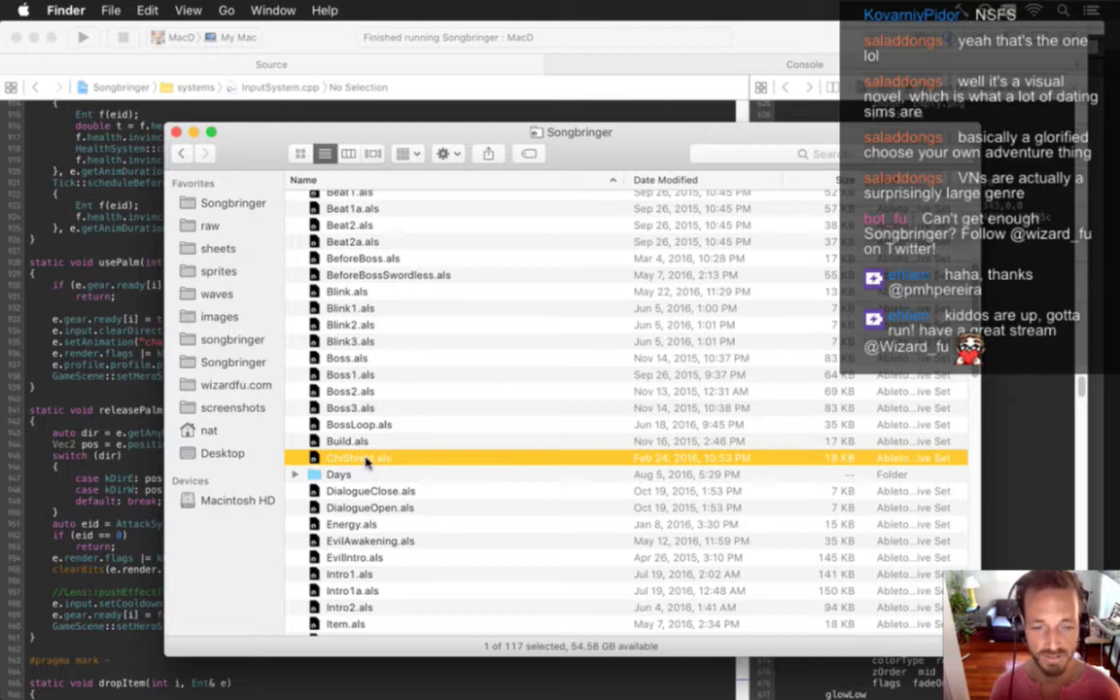
double_click(365, 461)
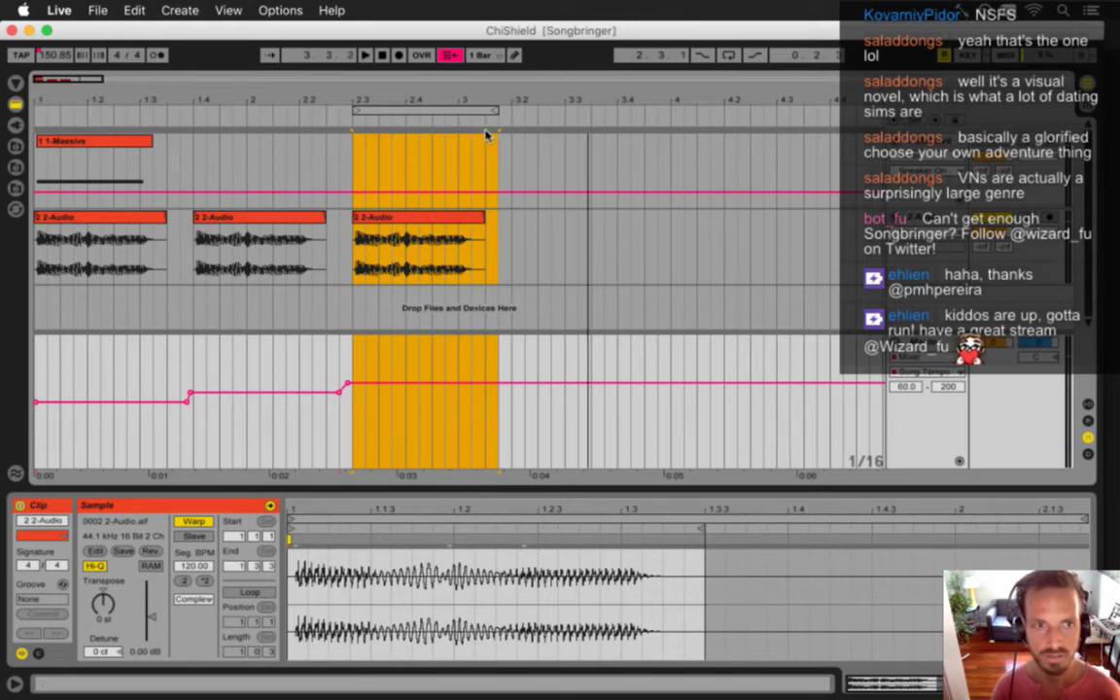
Return playback to the arrangement and play the ChiShield set from its start
click(451, 55)
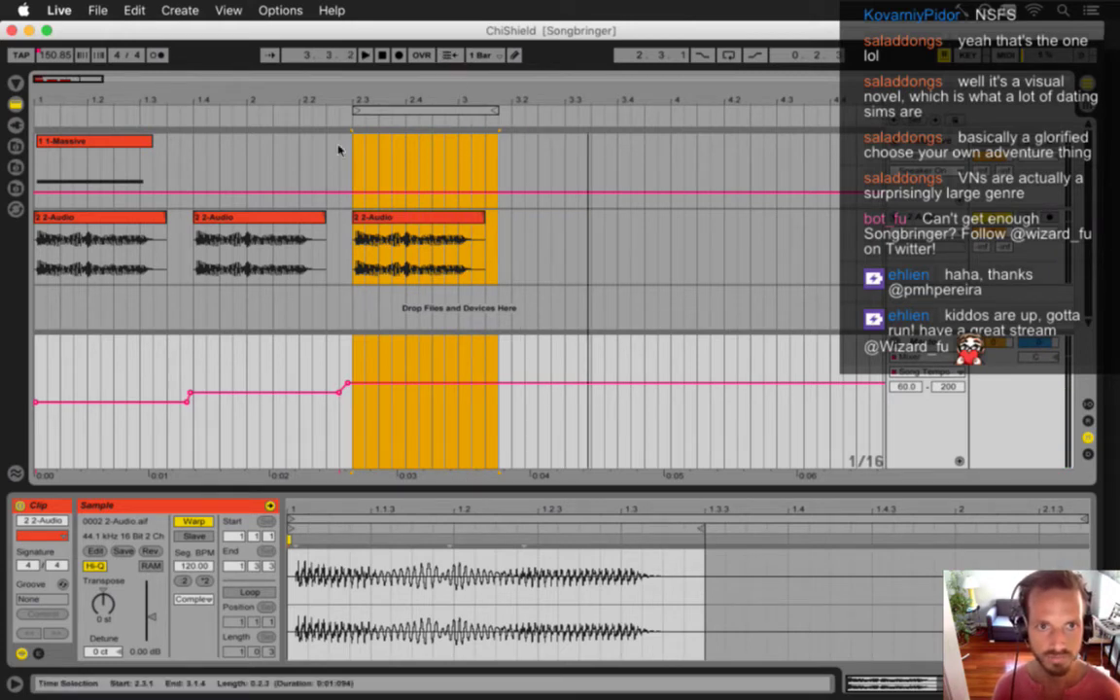
click(43, 186)
key(space)
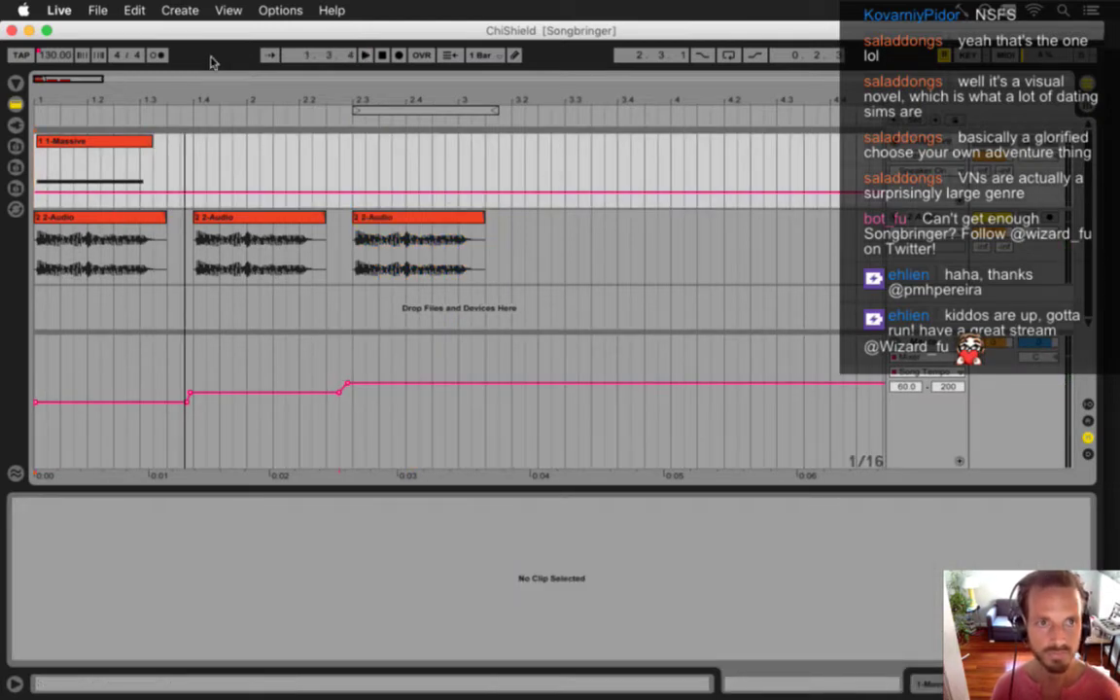
Save the Live set as a new set named ChiCharge in the Songbringer folder
click(97, 11)
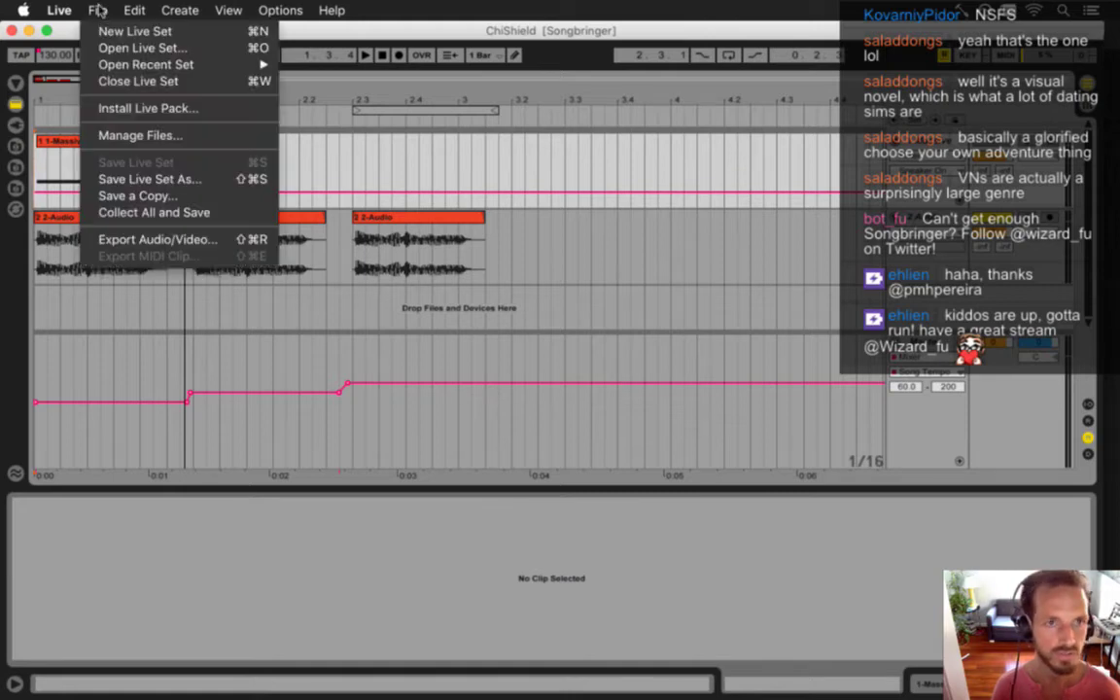
click(136, 180)
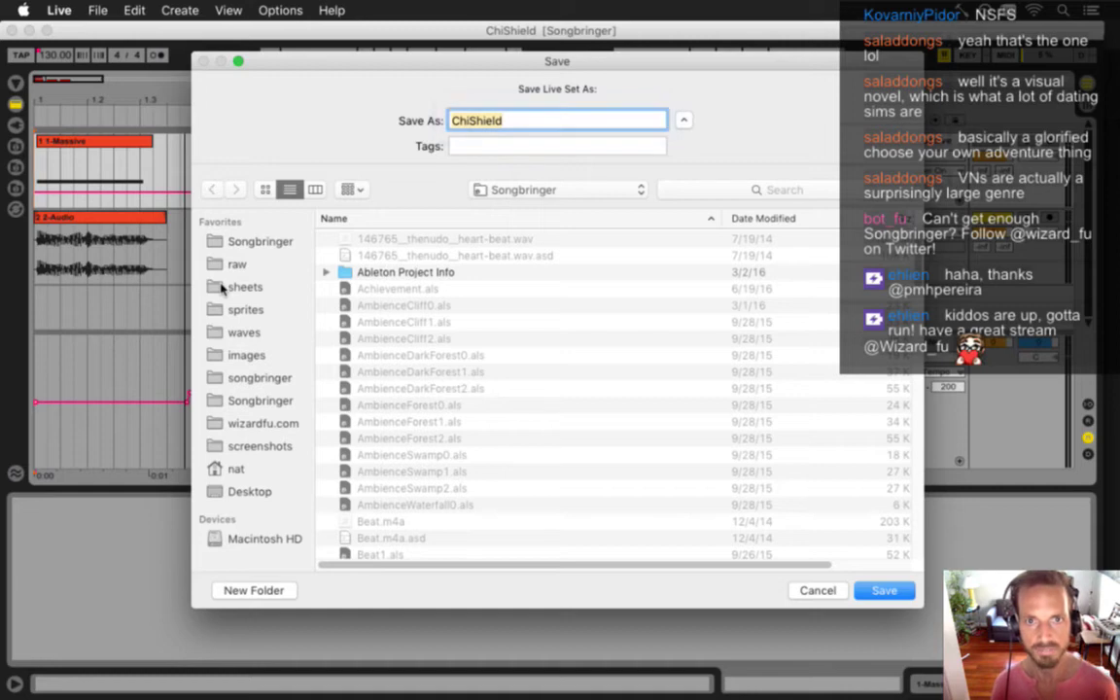
key(Right)
key(BackSpace)
key(BackSpace)
key(BackSpace)
key(BackSpace)
key(BackSpace)
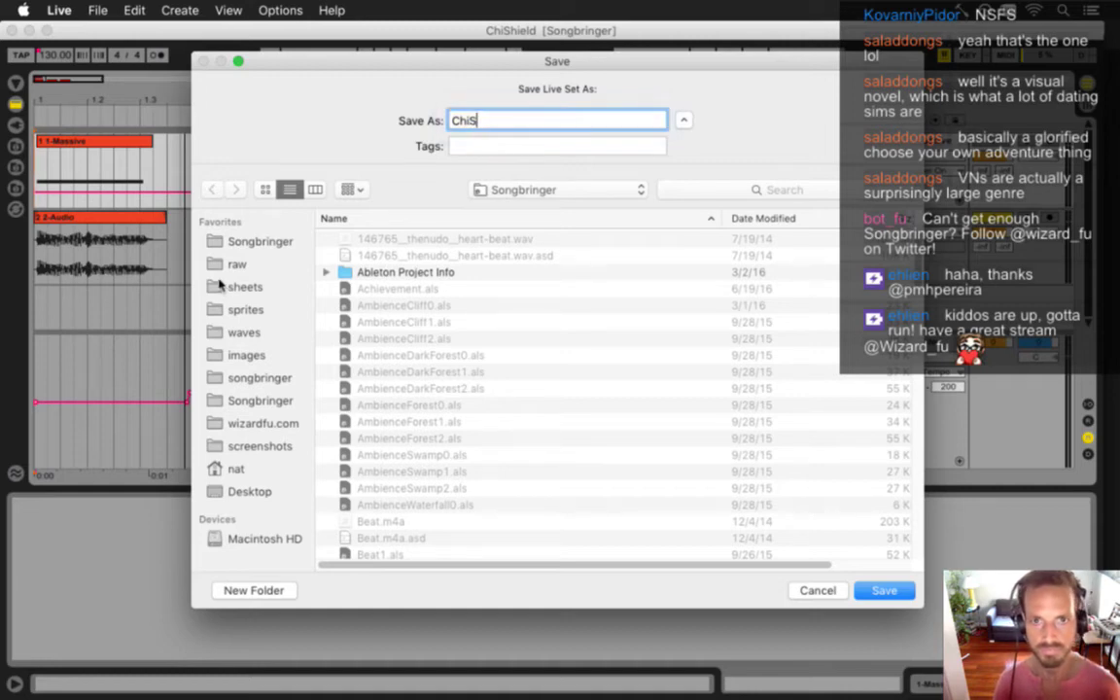
text(Charge)
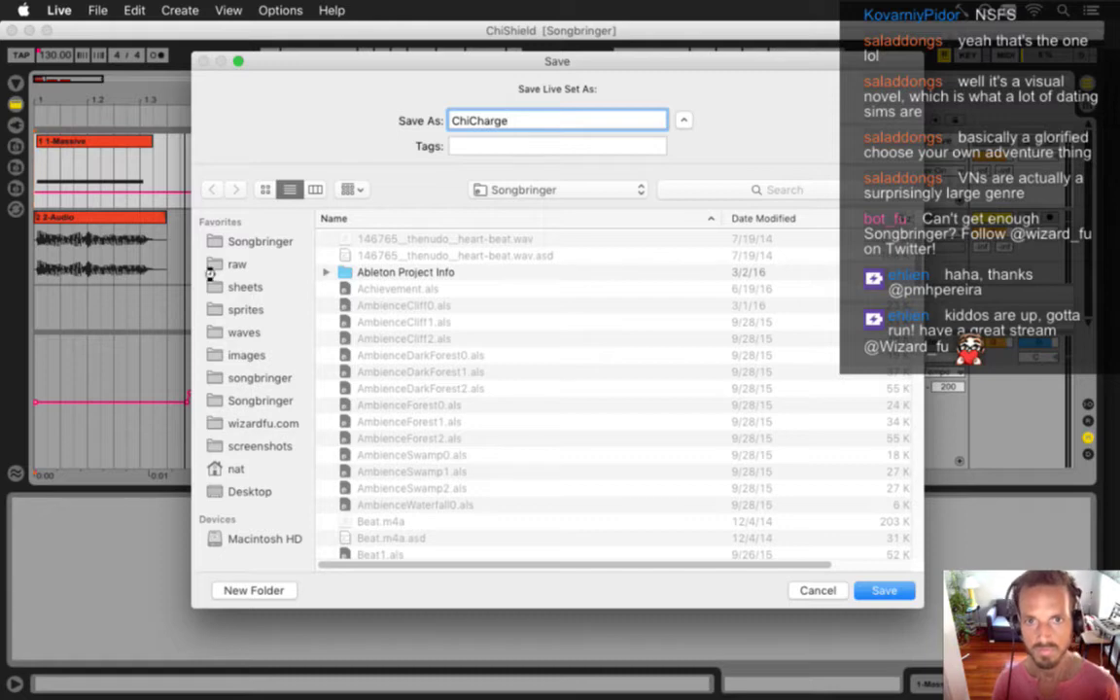
key(Return)
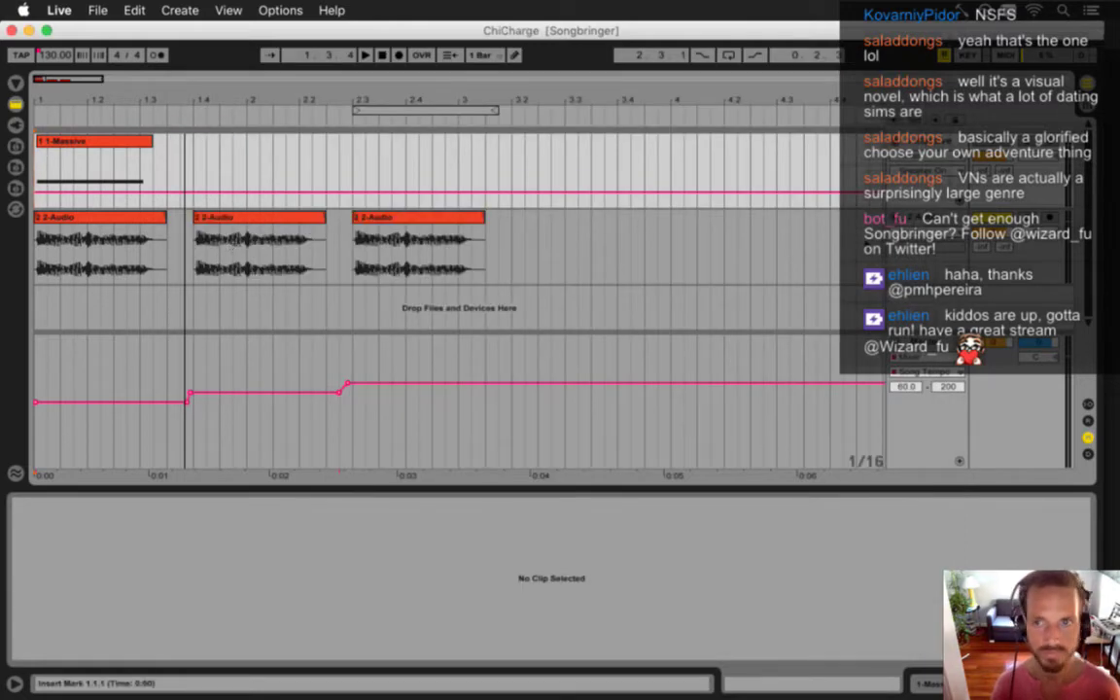
Activate the 1-Massive track, mute the 2-Audio track, and play the arrangement from the start
click(994, 142)
click(995, 219)
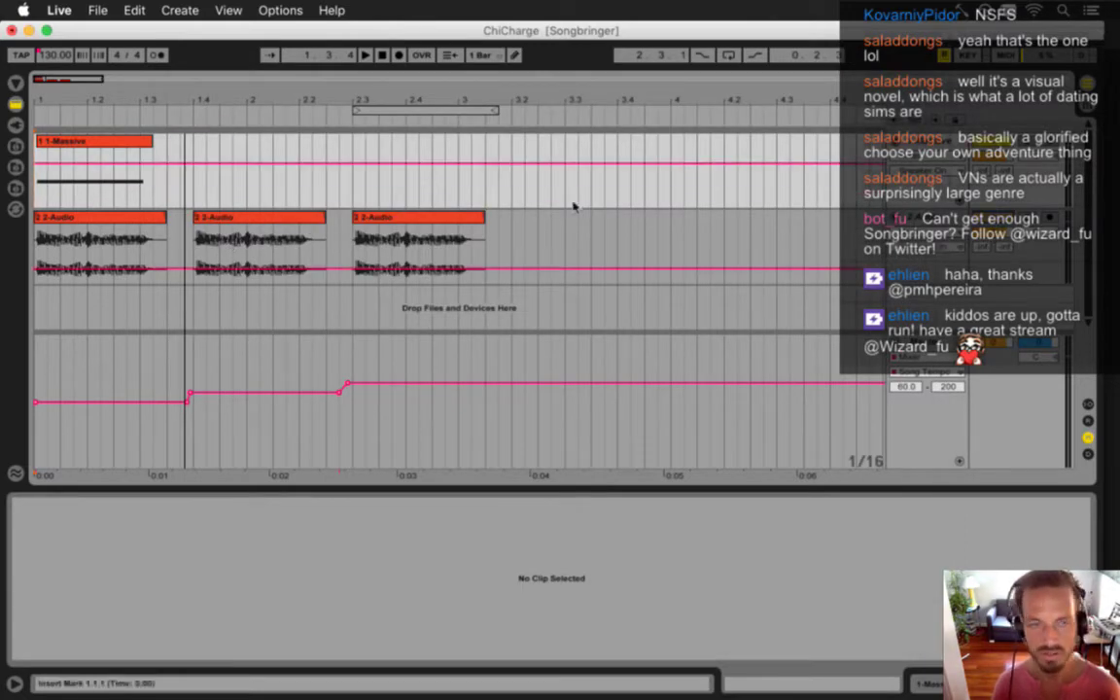
key(space)
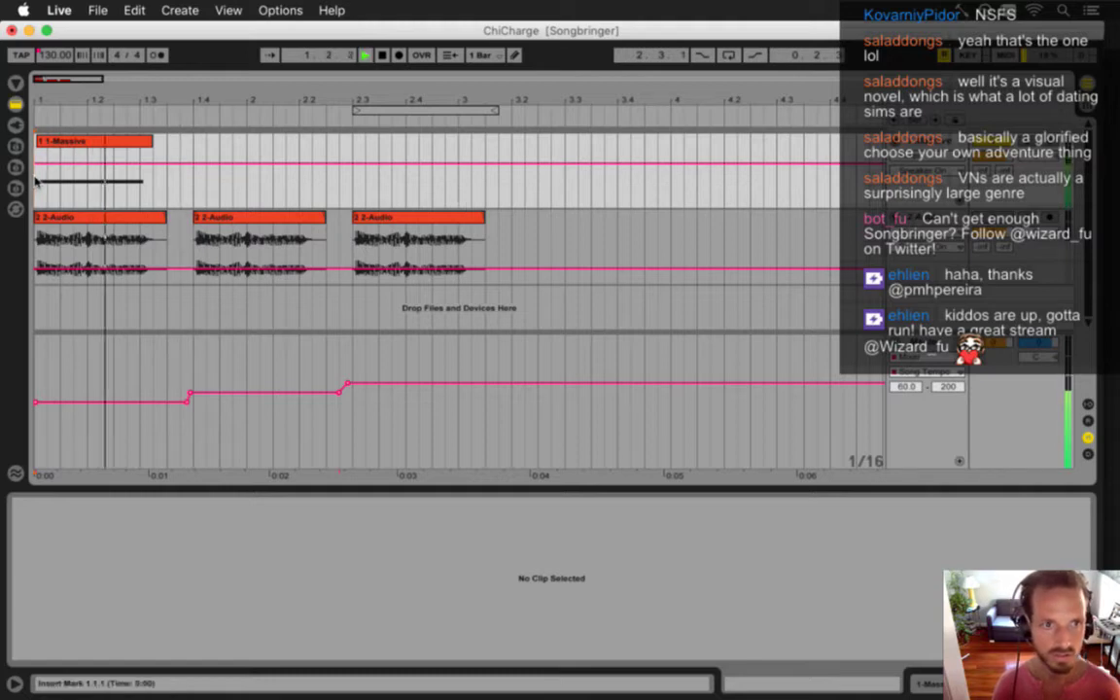
Open the Massive synth from the 1-Massive clip's track, show its first envelope, and play the sound back
key(space)
click(70, 180)
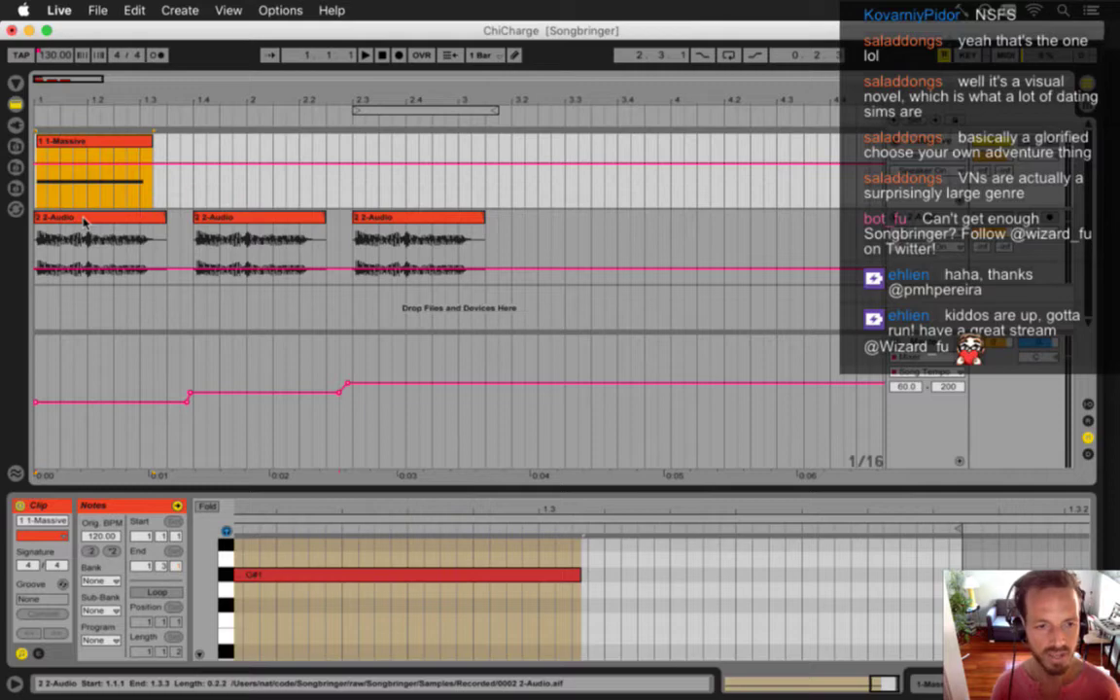
key(shift+Tab)
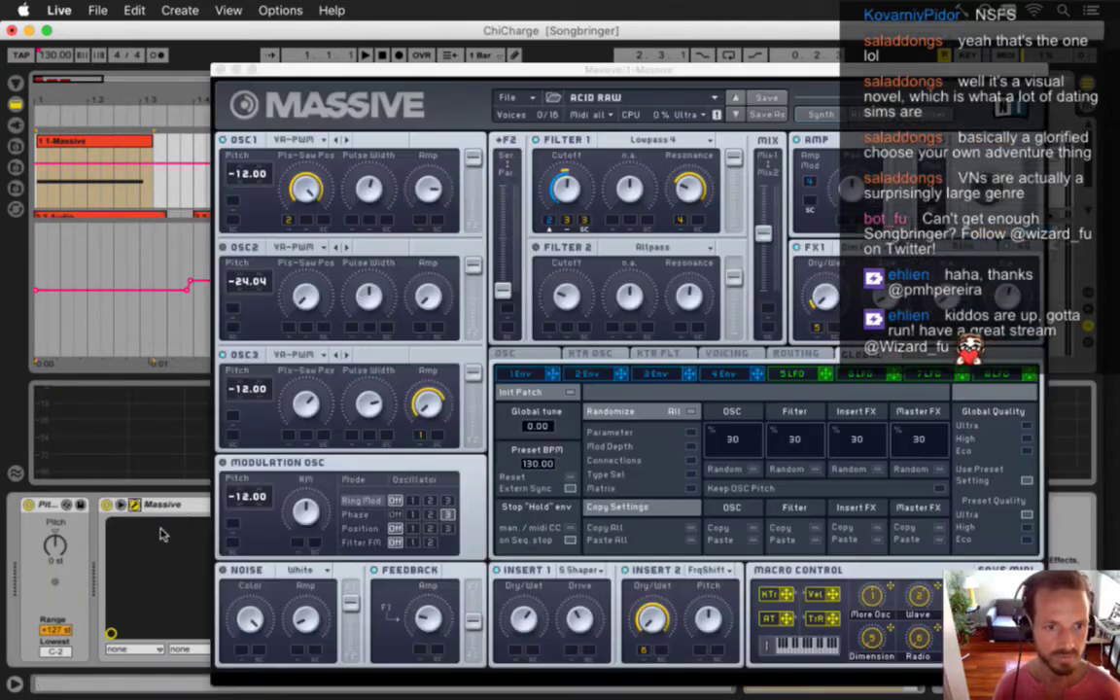
click(134, 504)
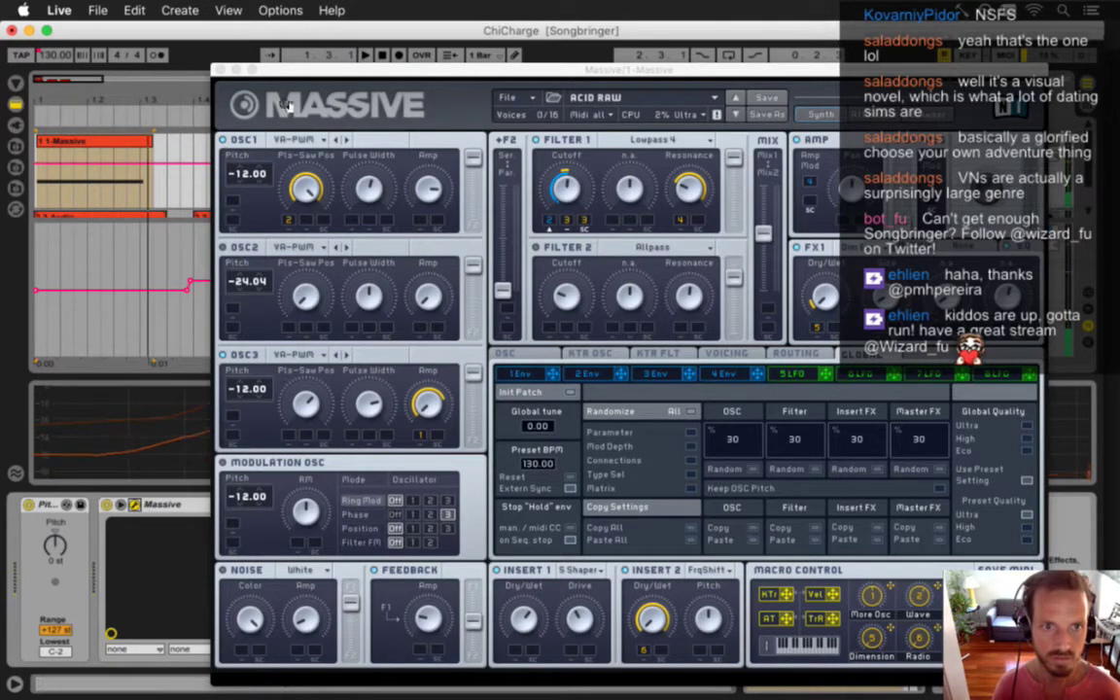
drag(303, 76, 498, 77)
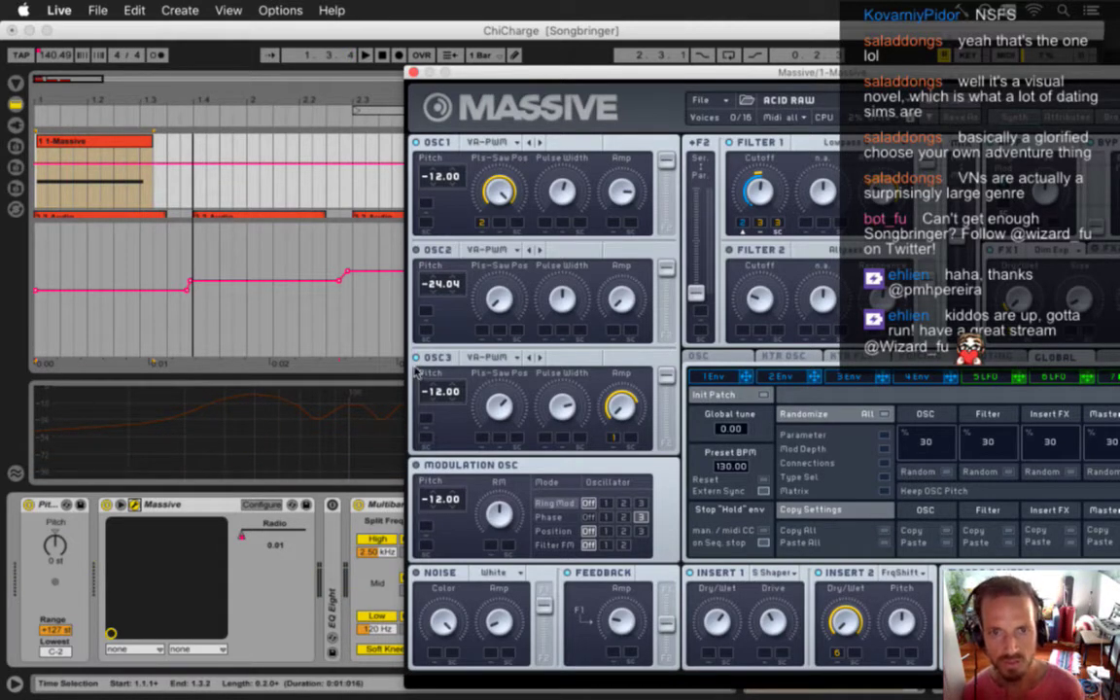
click(712, 377)
drag(679, 74, 459, 34)
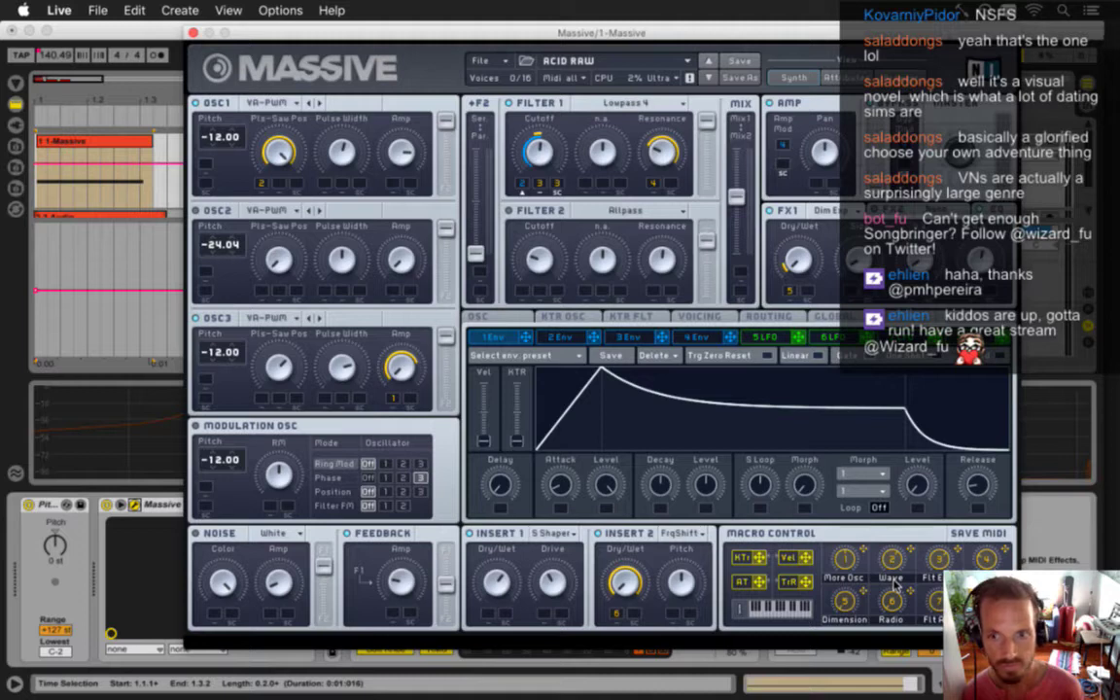
key(space)
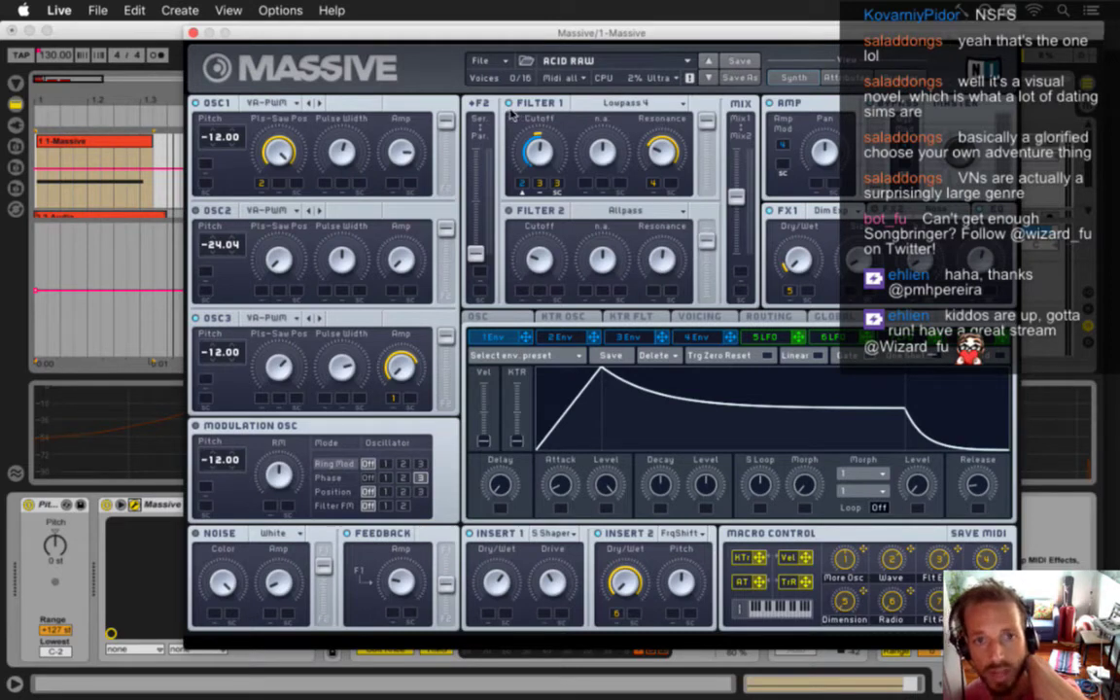
key(space)
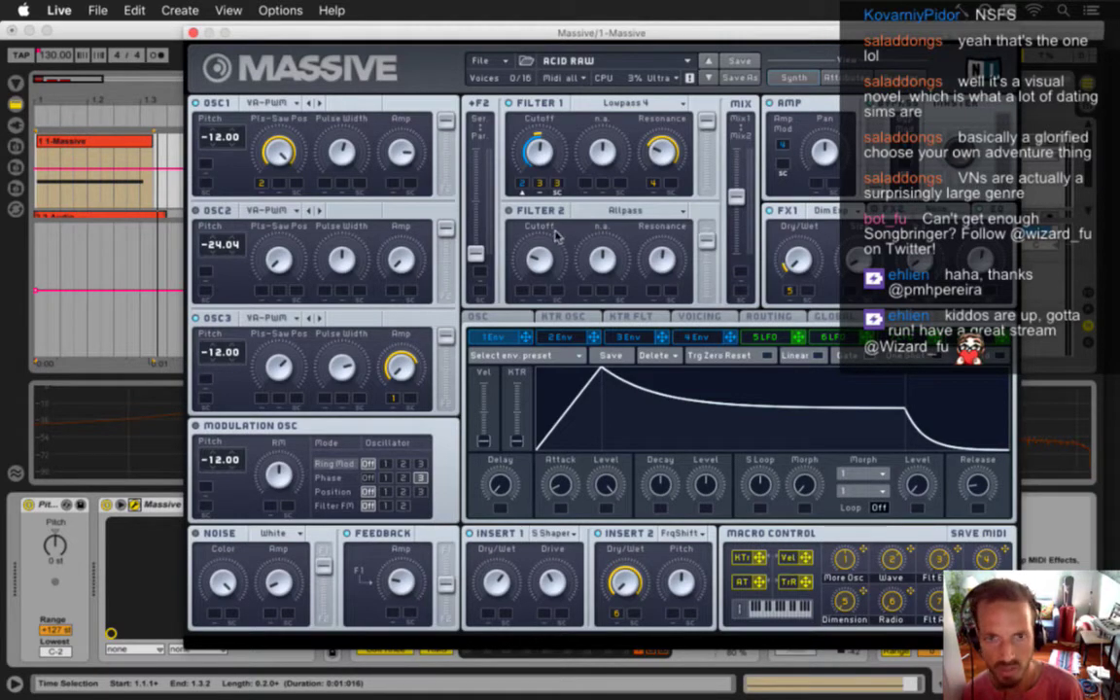
Try a longer delay on Massive's second envelope during playback, return the delay to its minimum, and raise the listening volume
click(578, 335)
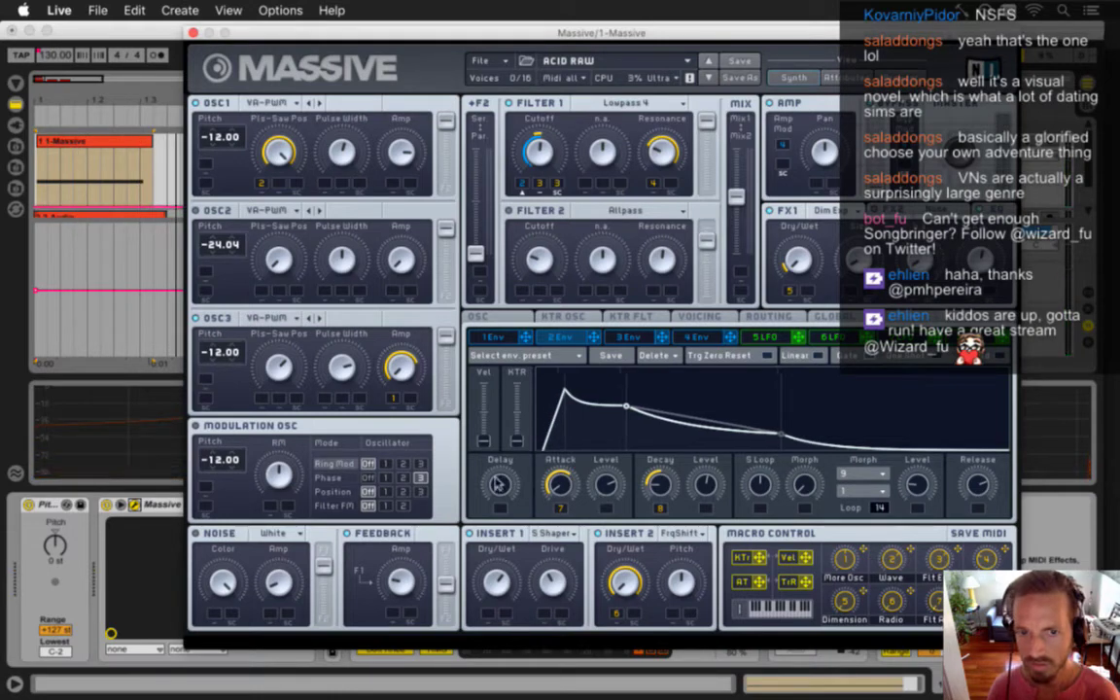
key(space)
drag(500, 494, 497, 461)
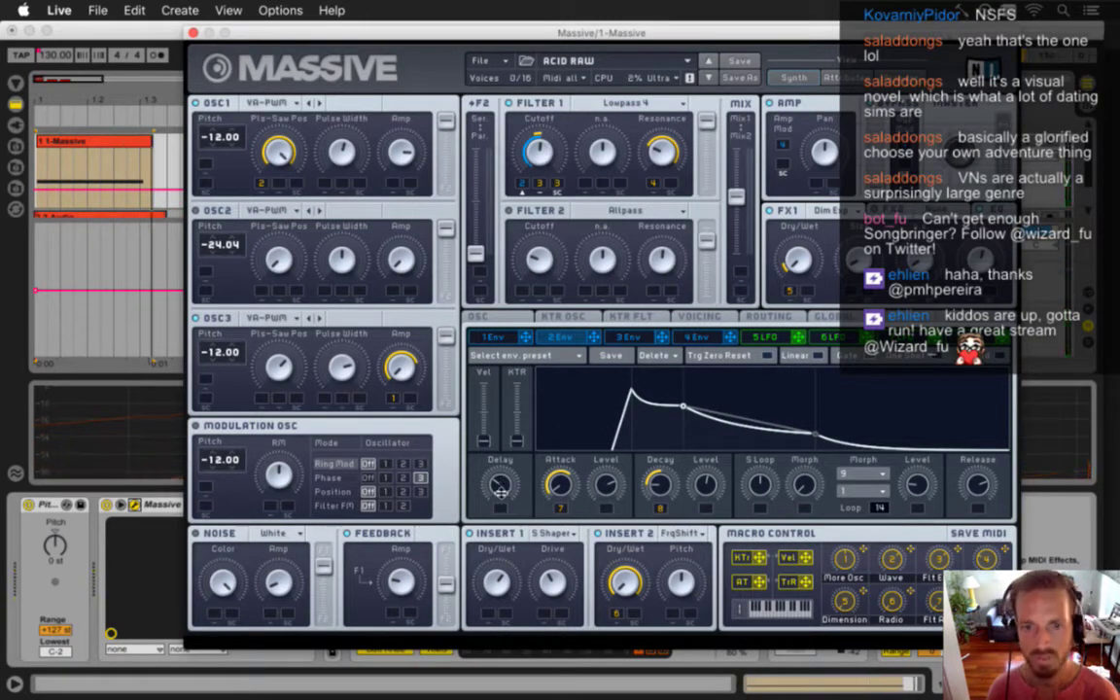
drag(499, 491, 500, 537)
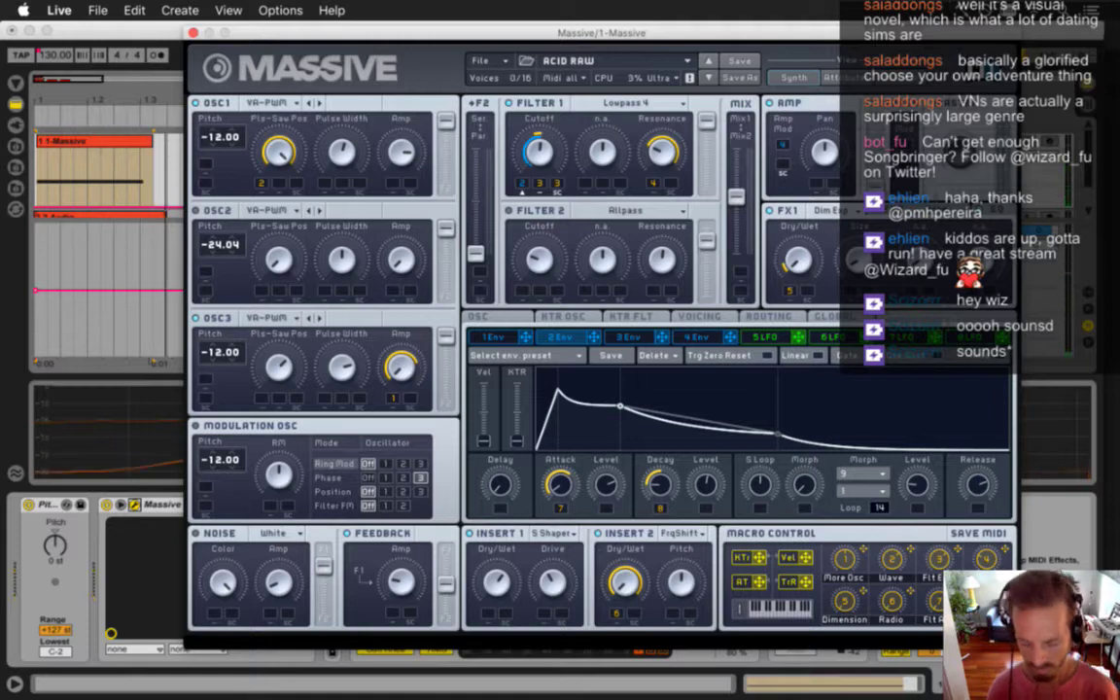
key(XF86AudioRaiseVolume)
key(XF86AudioRaiseVolume)
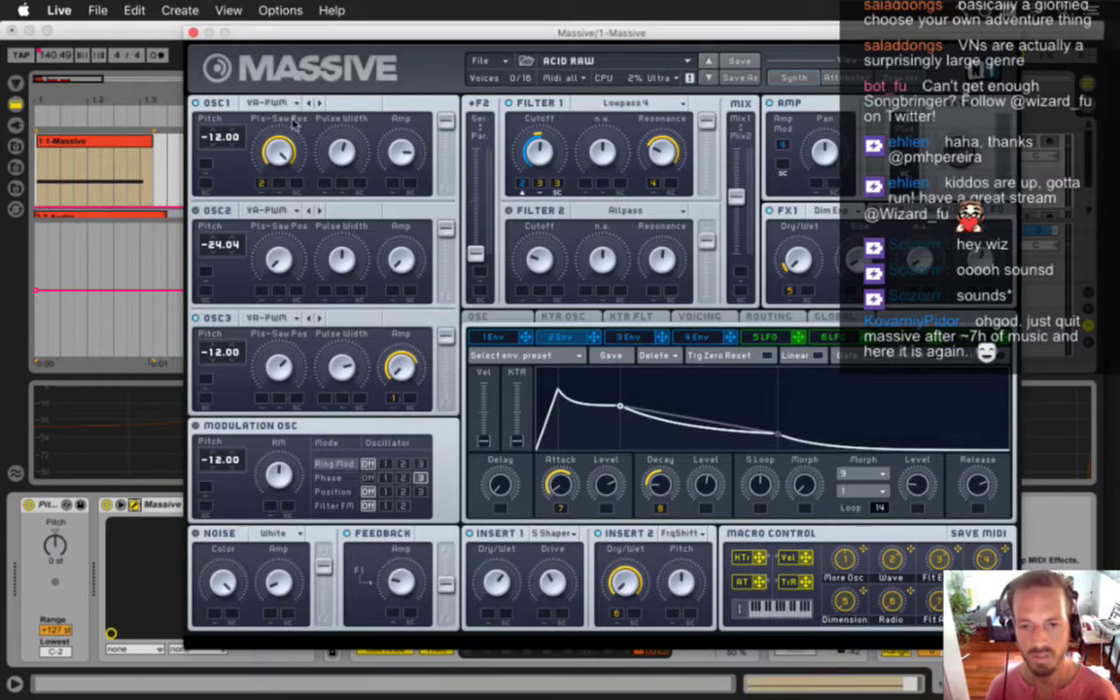
Close Massive and export the Master output for the 1-Massive clip's range as a WAV named ChiCharge1 in the waves folder
click(192, 32)
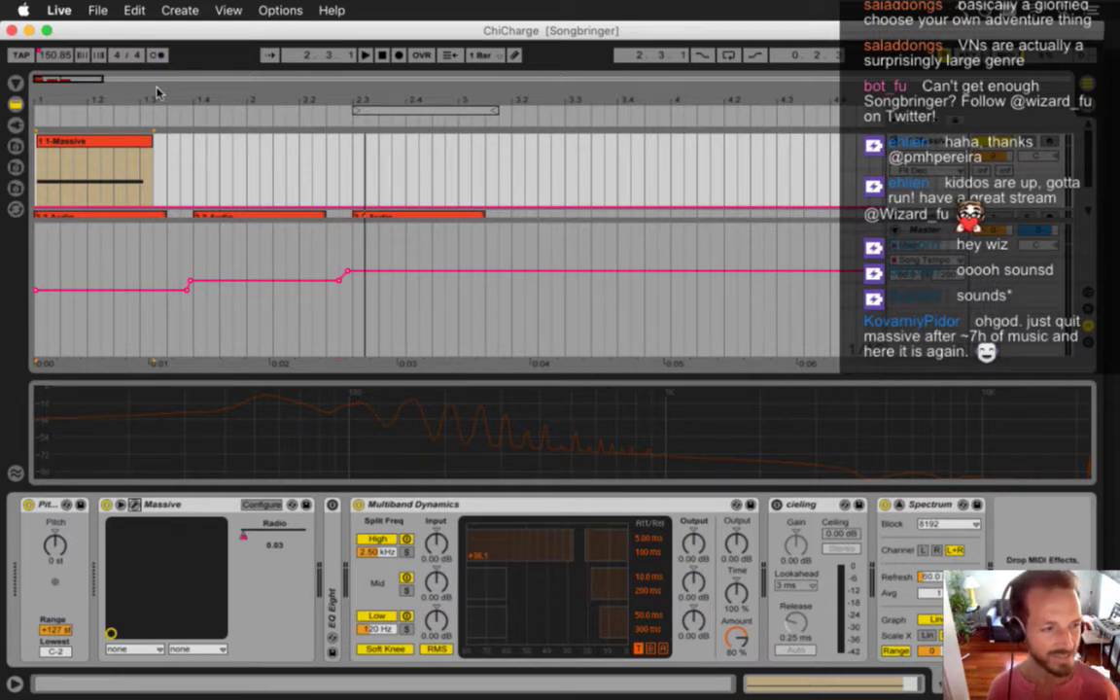
click(93, 8)
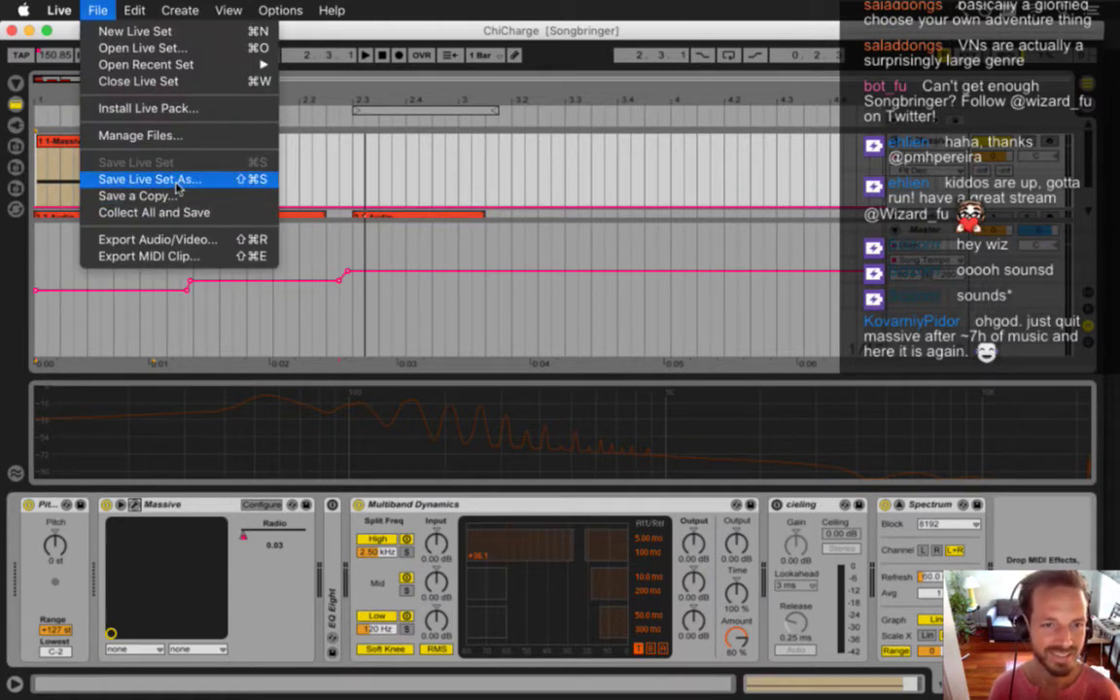
click(167, 239)
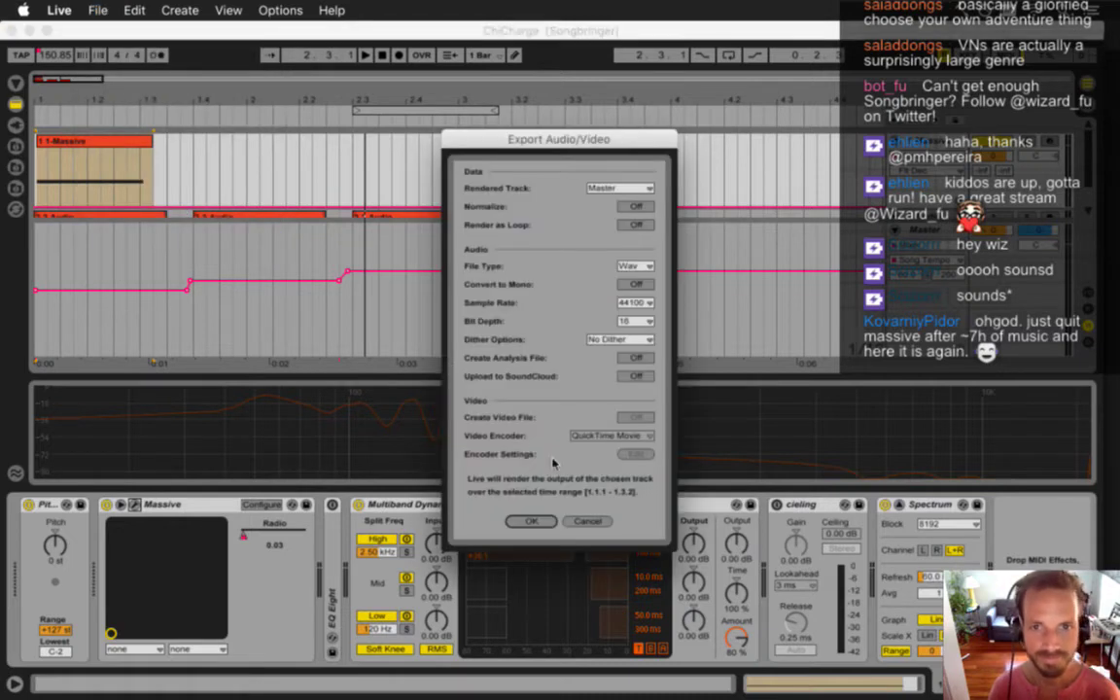
click(530, 522)
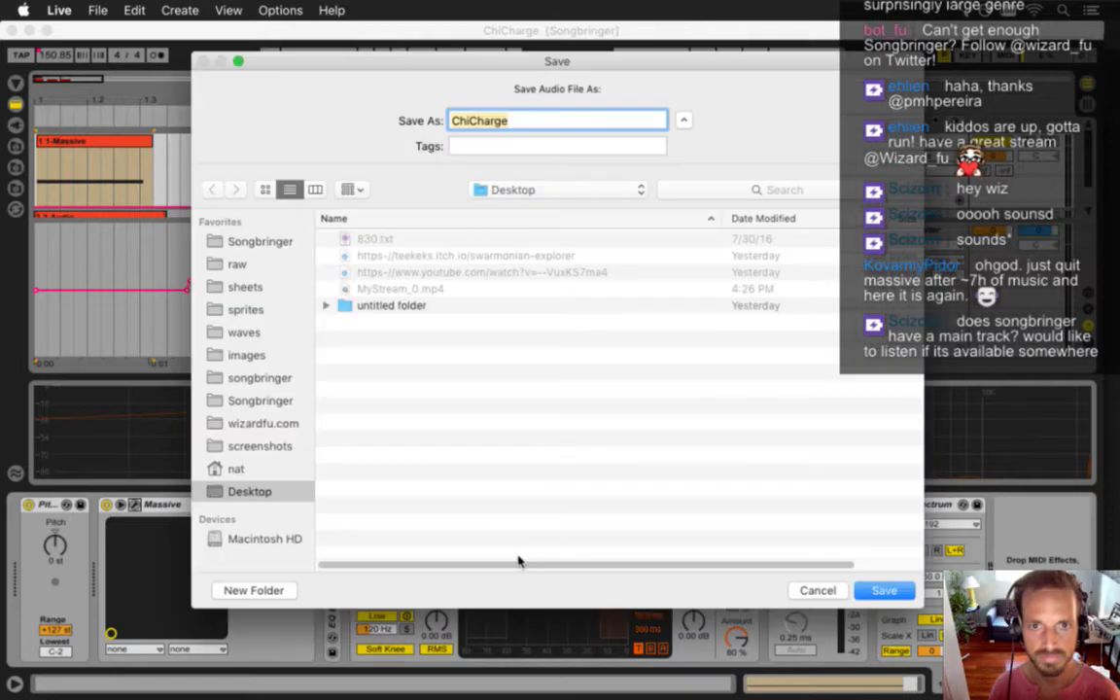
click(271, 335)
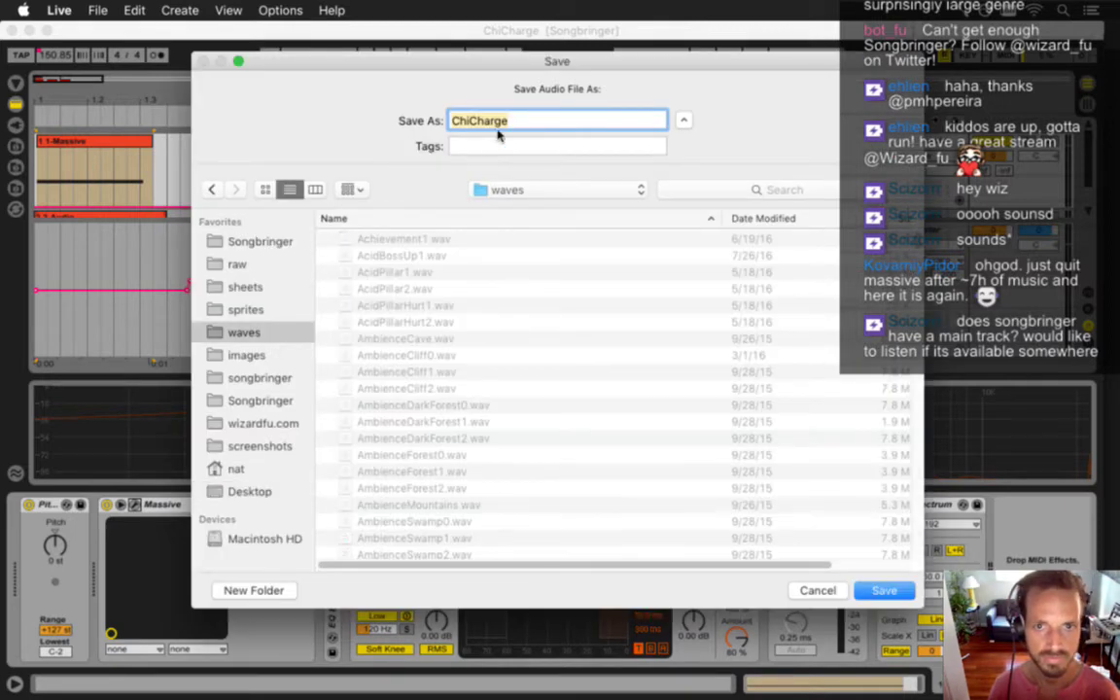
click(522, 117)
text(1)
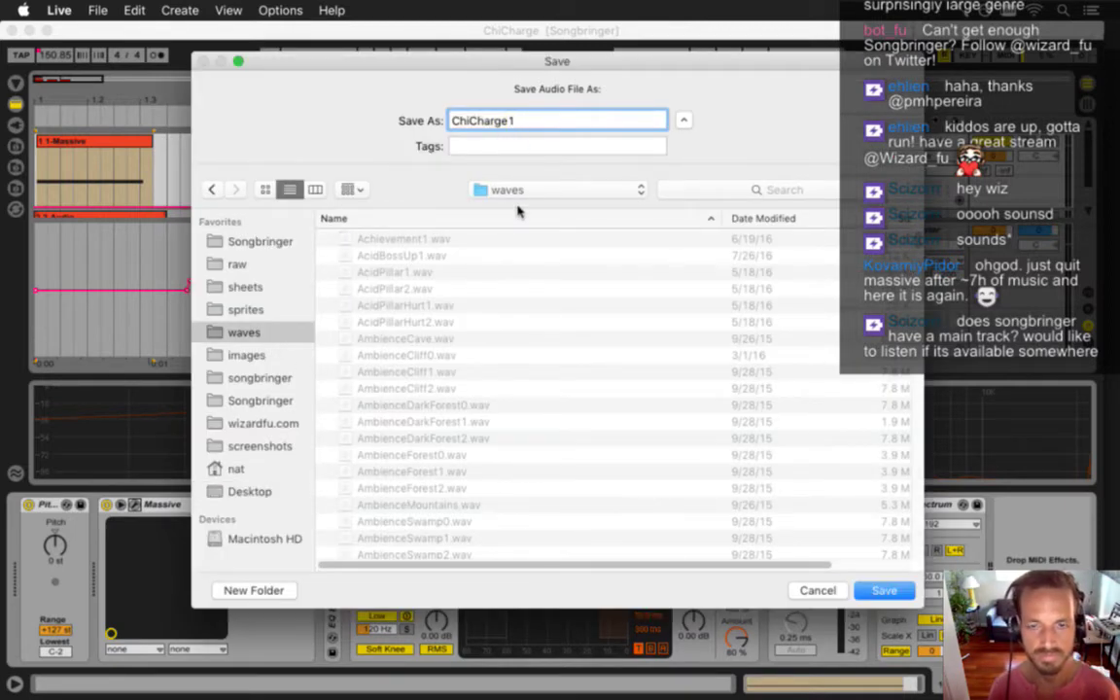
key(Return)
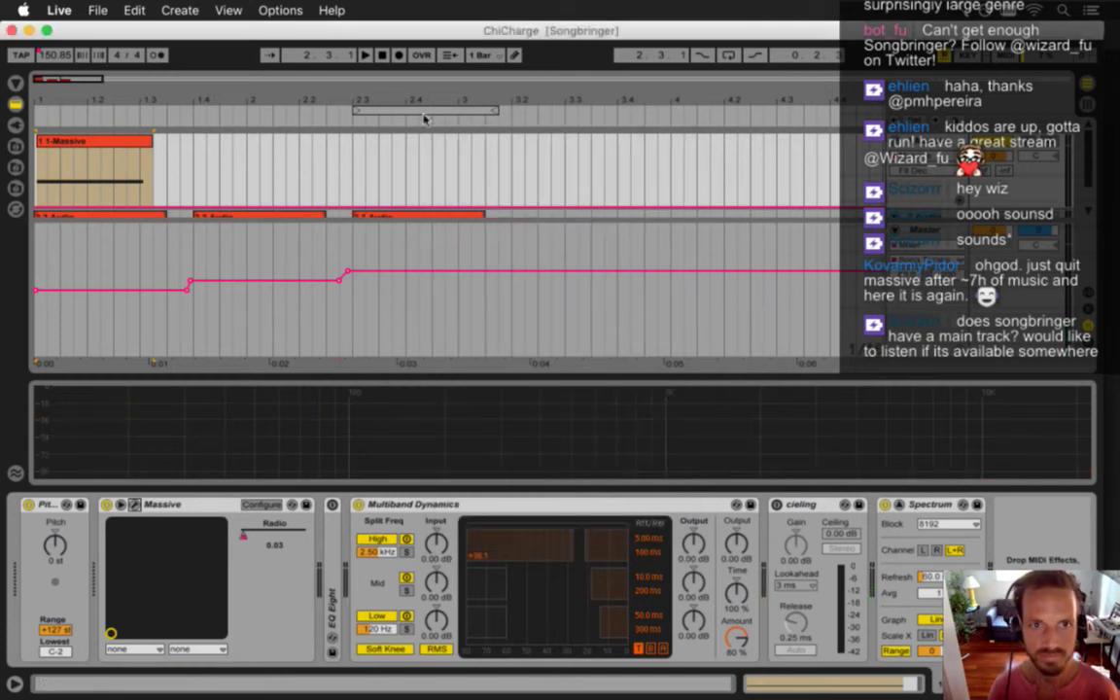
Set the loop range to 1.1.1–1.3.4 and re-export the Master output as WAV, replacing ChiCharge1.wav in the waves folder
drag(424, 118, 105, 117)
click(97, 10)
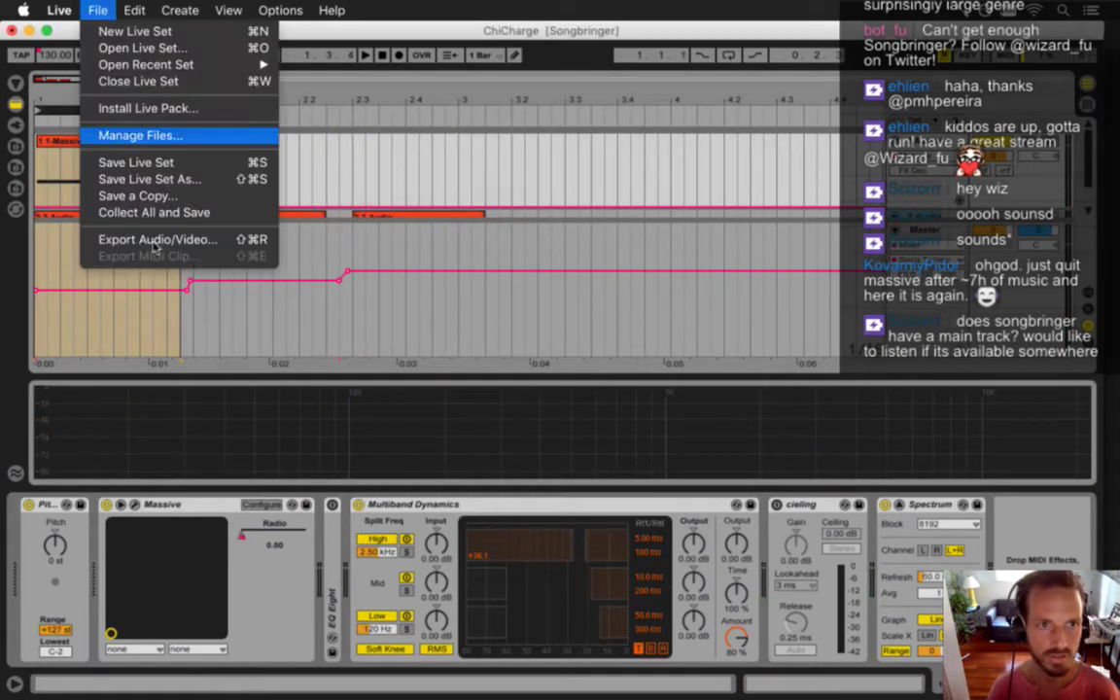
click(156, 239)
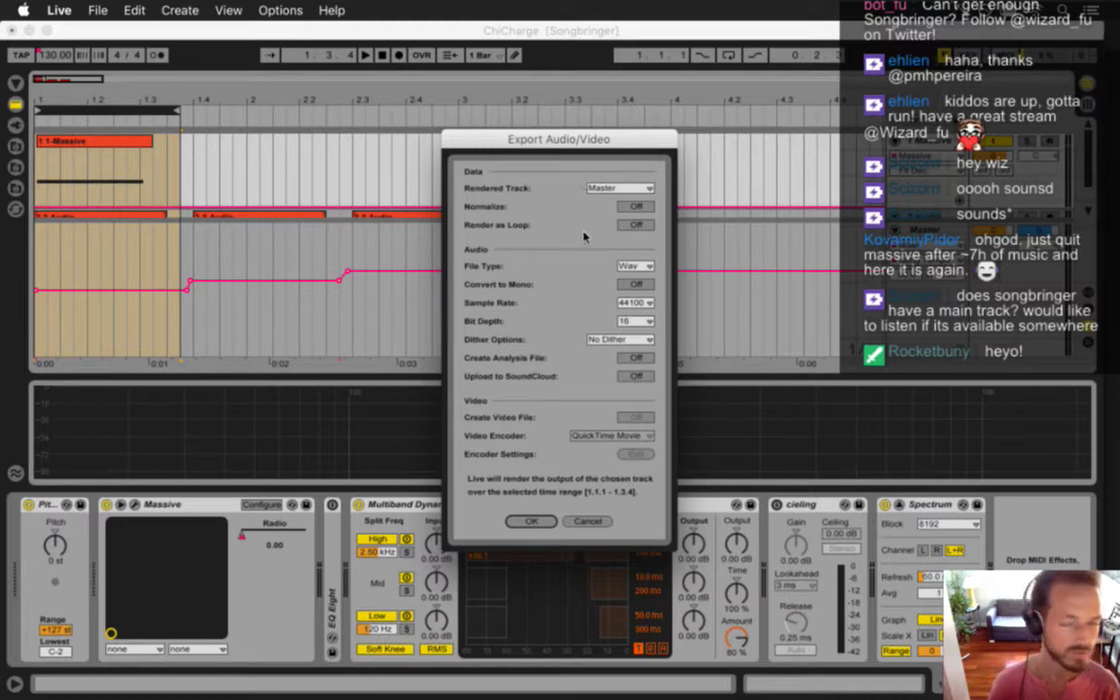
click(533, 522)
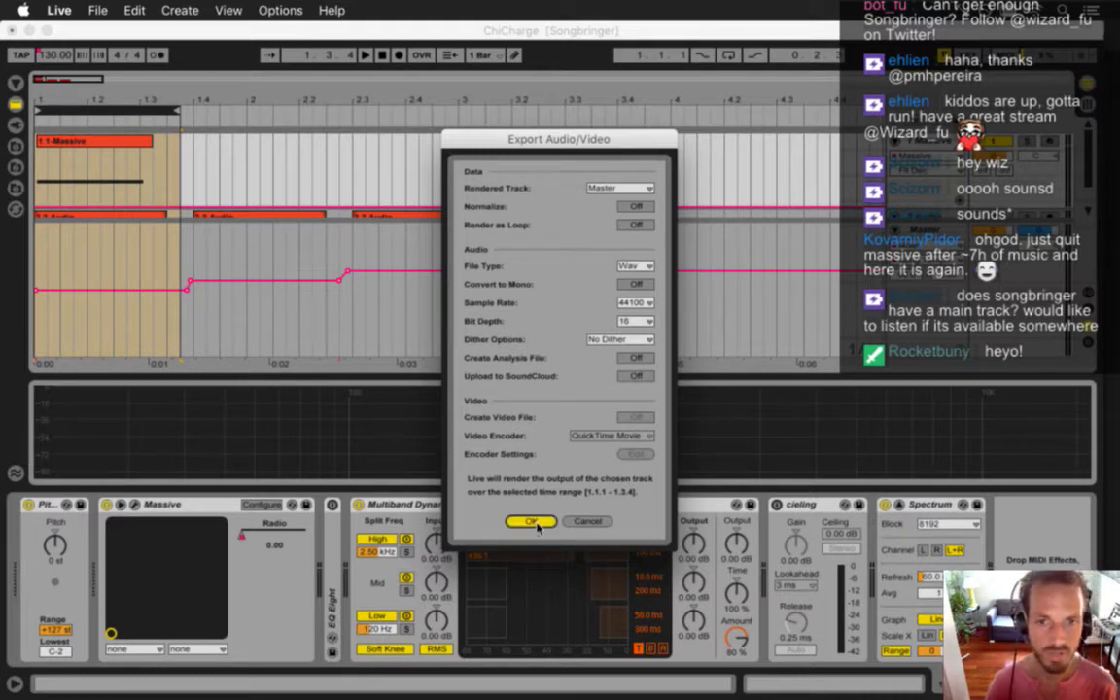
key(Return)
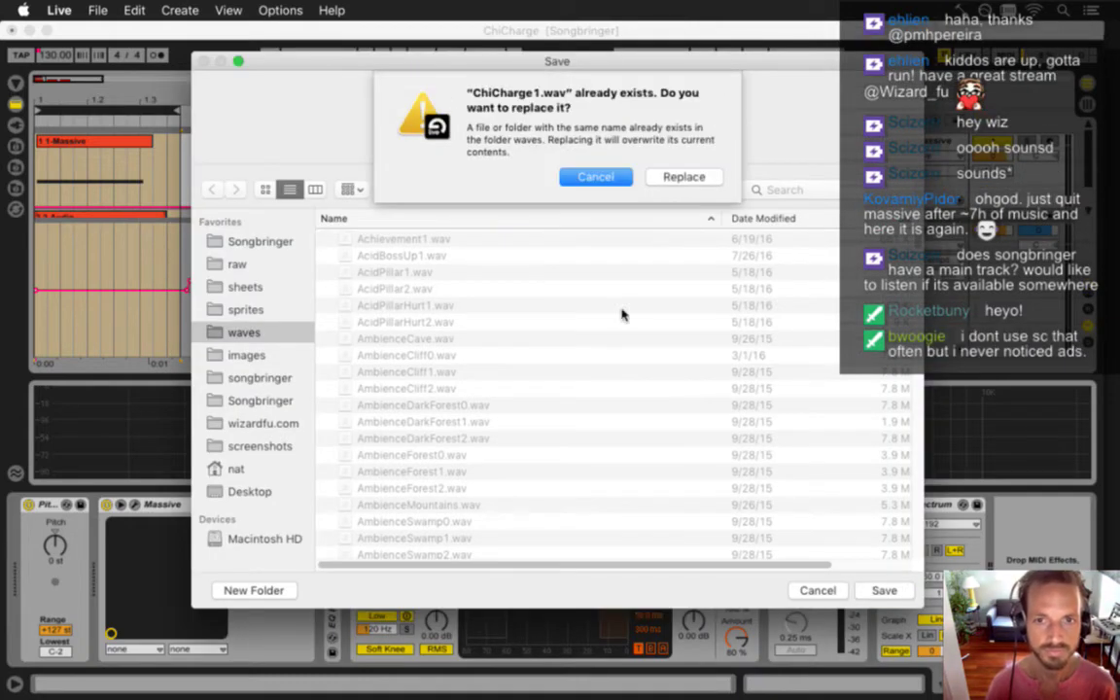
click(670, 176)
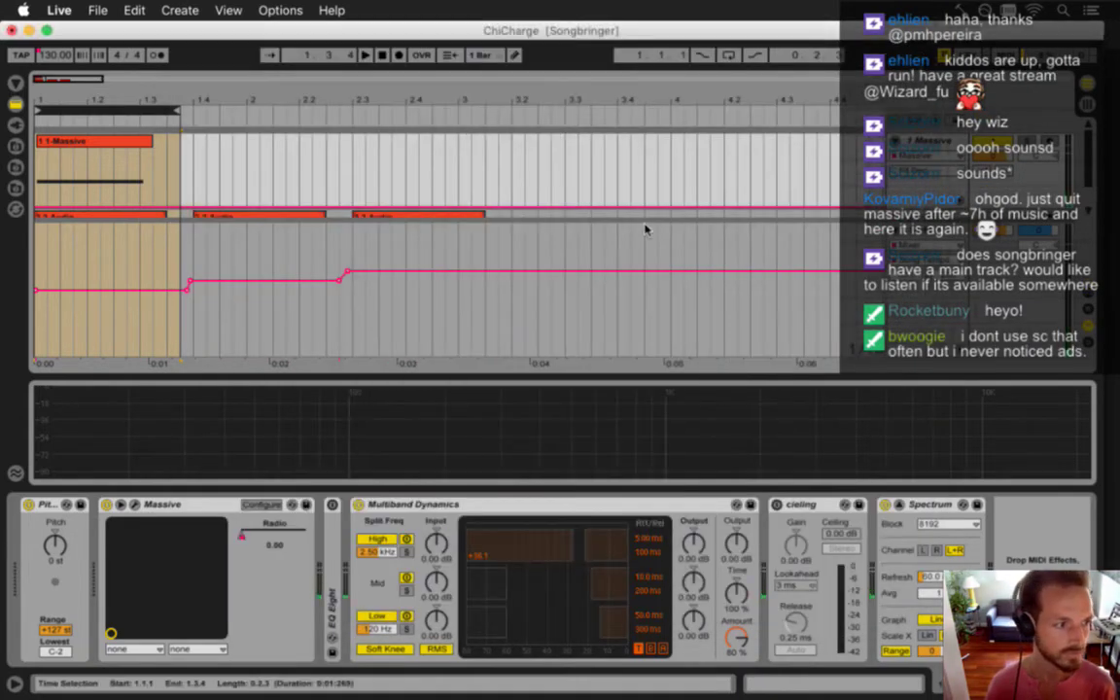
Switch to Xcode and open Velle.txt from the friends data folder by searching for "velle"
key(super+Tab)
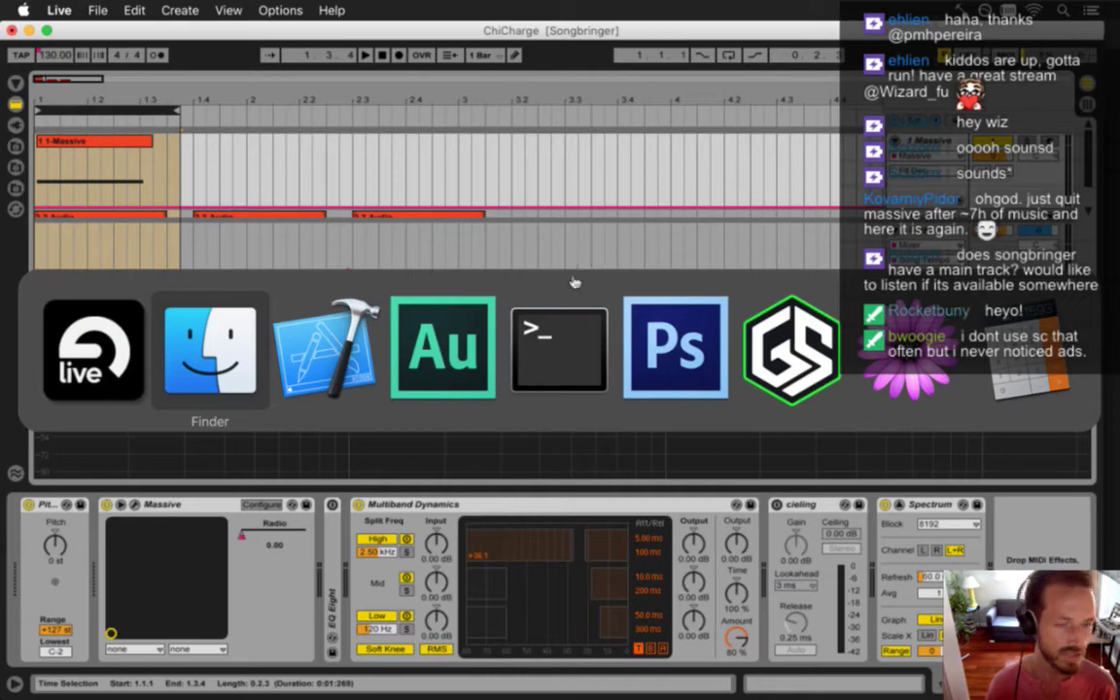
key(super+Tab)
click(321, 420)
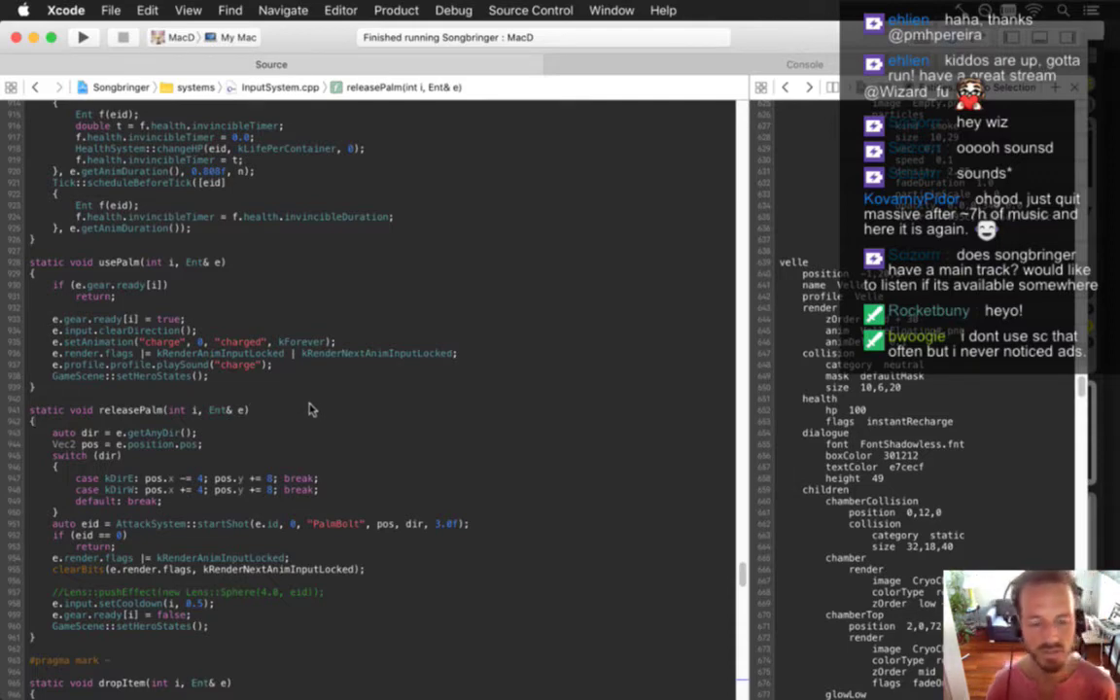
click(274, 438)
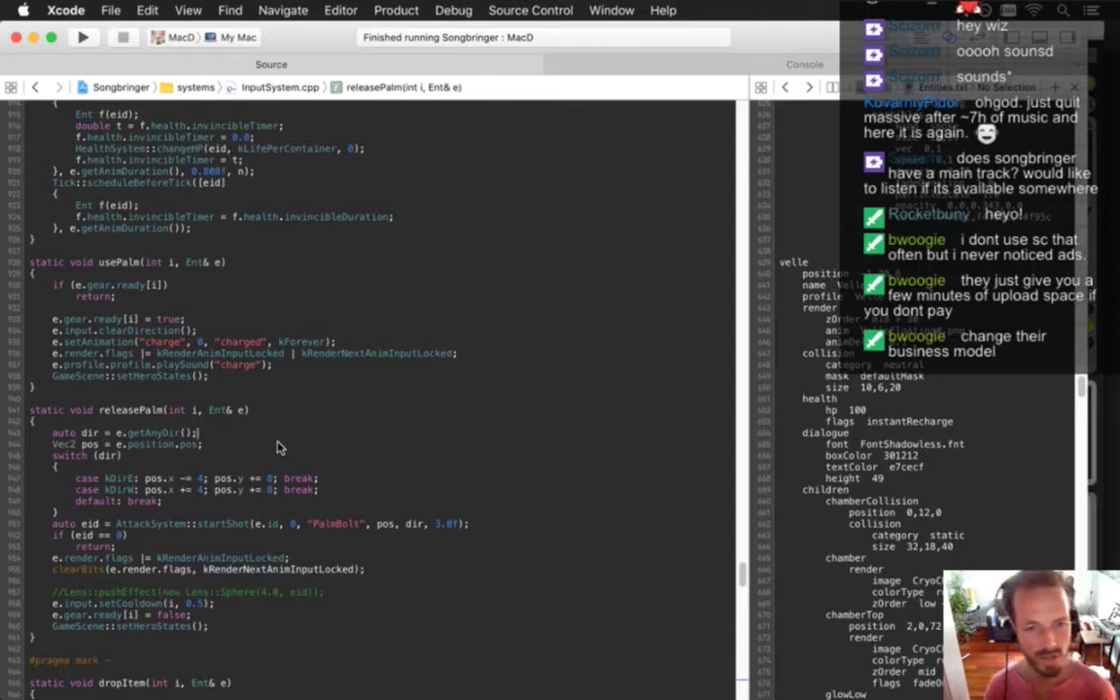
click(179, 392)
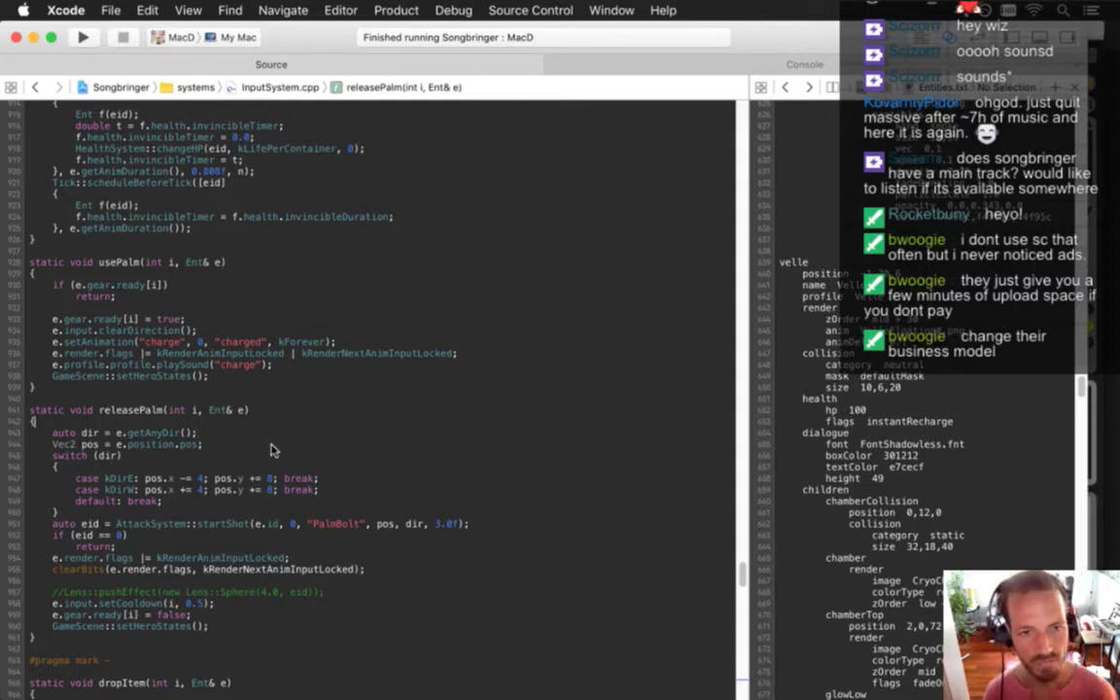
key(super+shift+o)
text(insy)
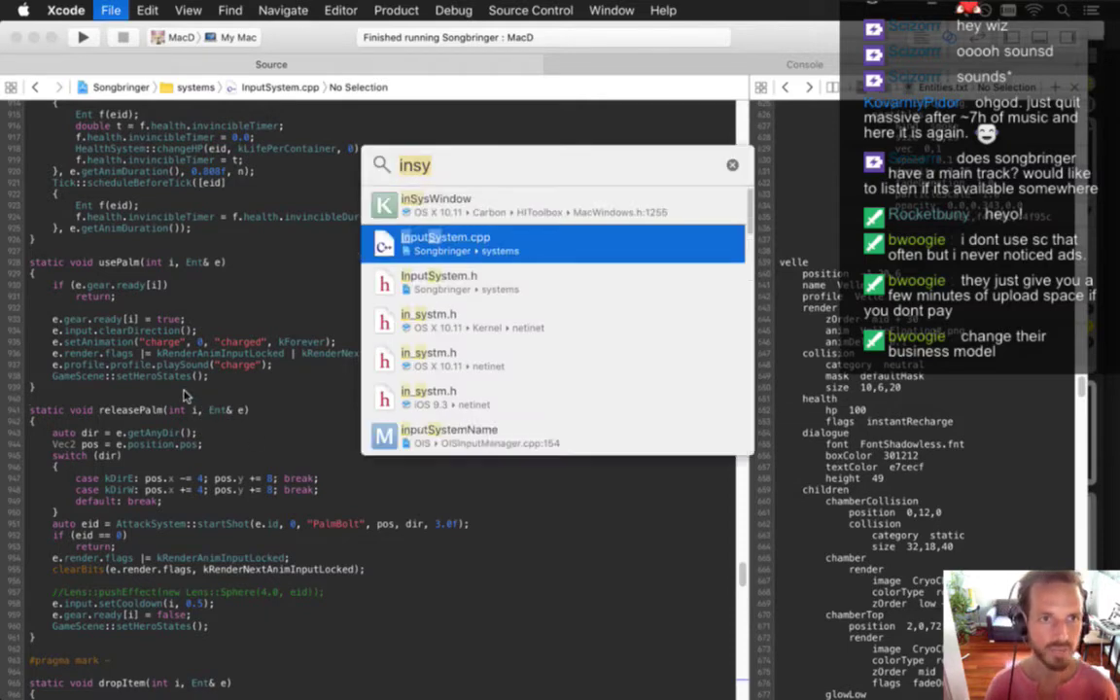
text(velle)
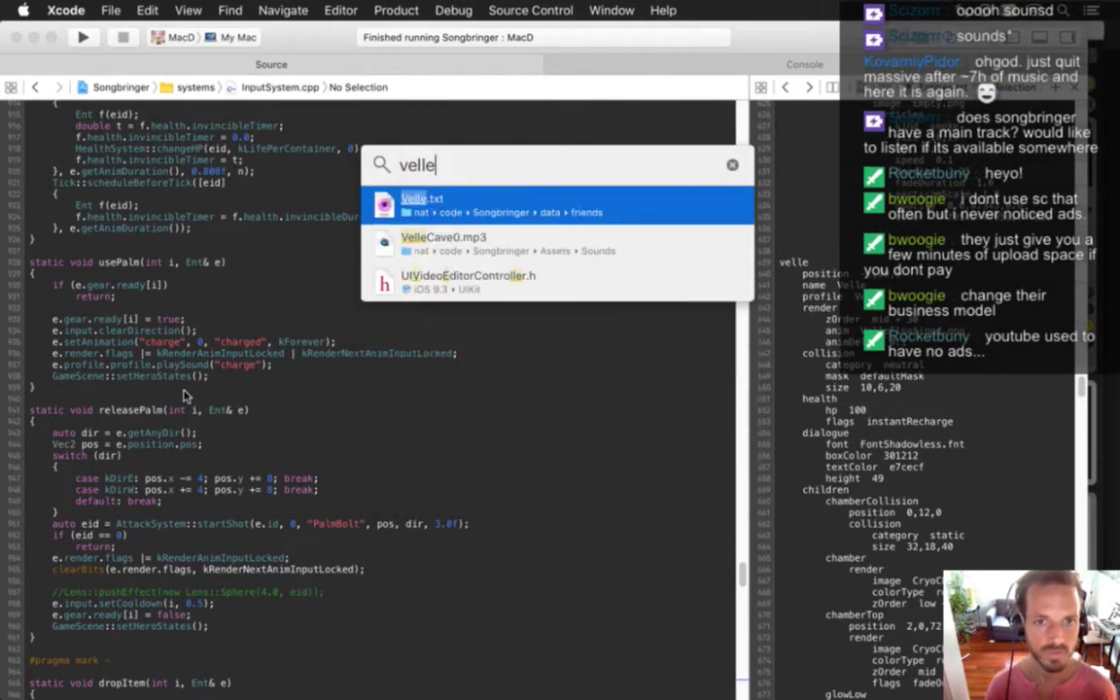
key(Return)
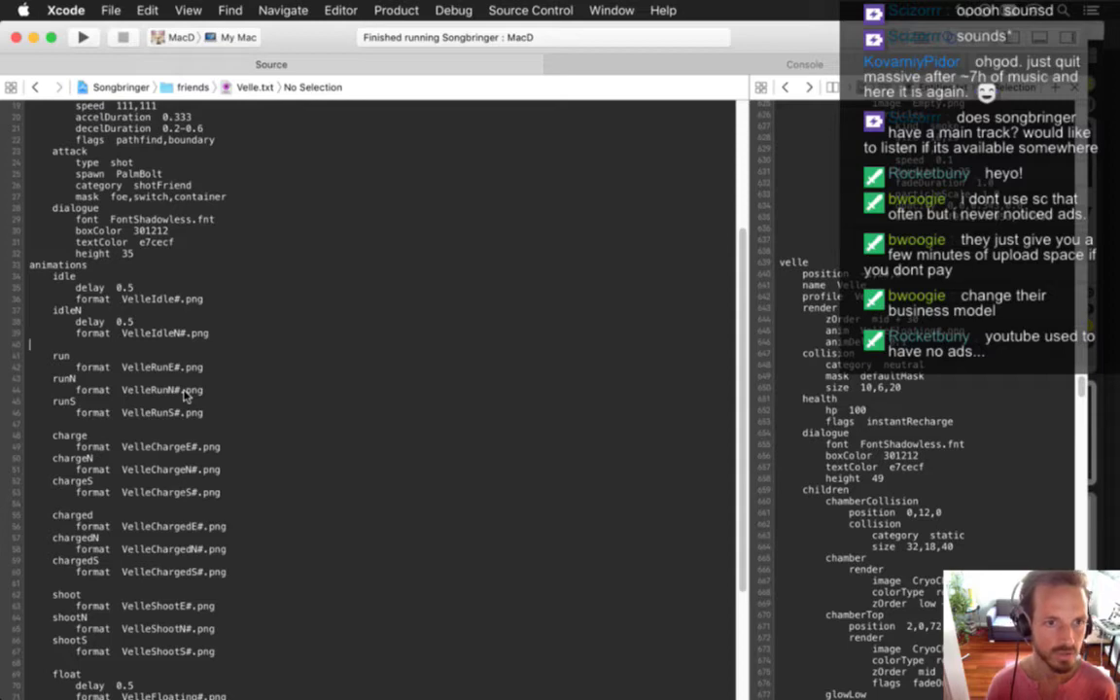
Duplicate the shield entry at the start of the sounds section in Velle.txt
key(super+Down)
key(Up)
key(Up)
key(Up)
key(Up)
key(Up)
key(Up)
key(Up)
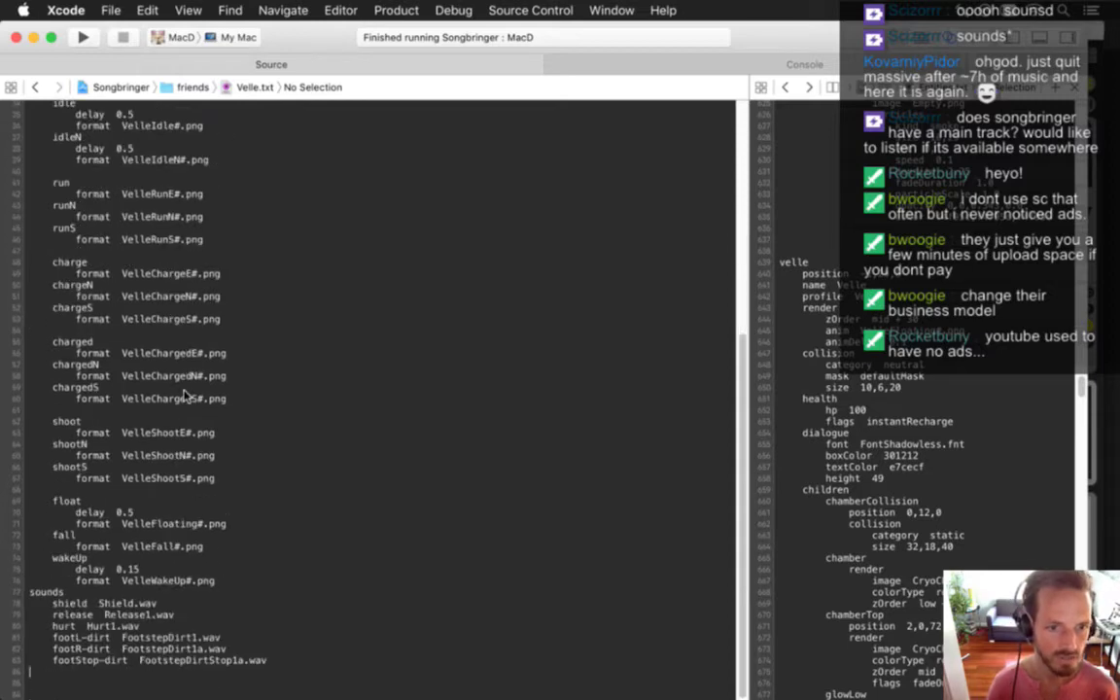
key(super+c)
key(Up)
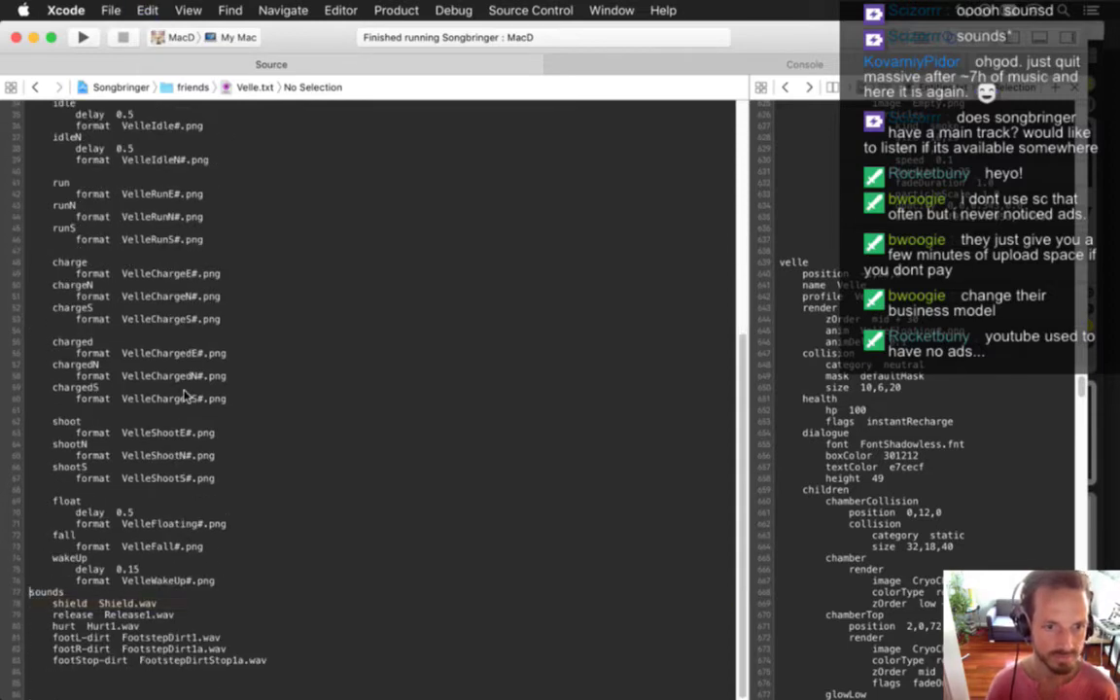
key(Down)
key(super+v)
Rename the key of the first shield sound entry to charge
key(Left)
key(Left)
key(Left)
key(Left)
key(Left)
key(Left)
key(Left)
key(Left)
key(Left)
key(Left)
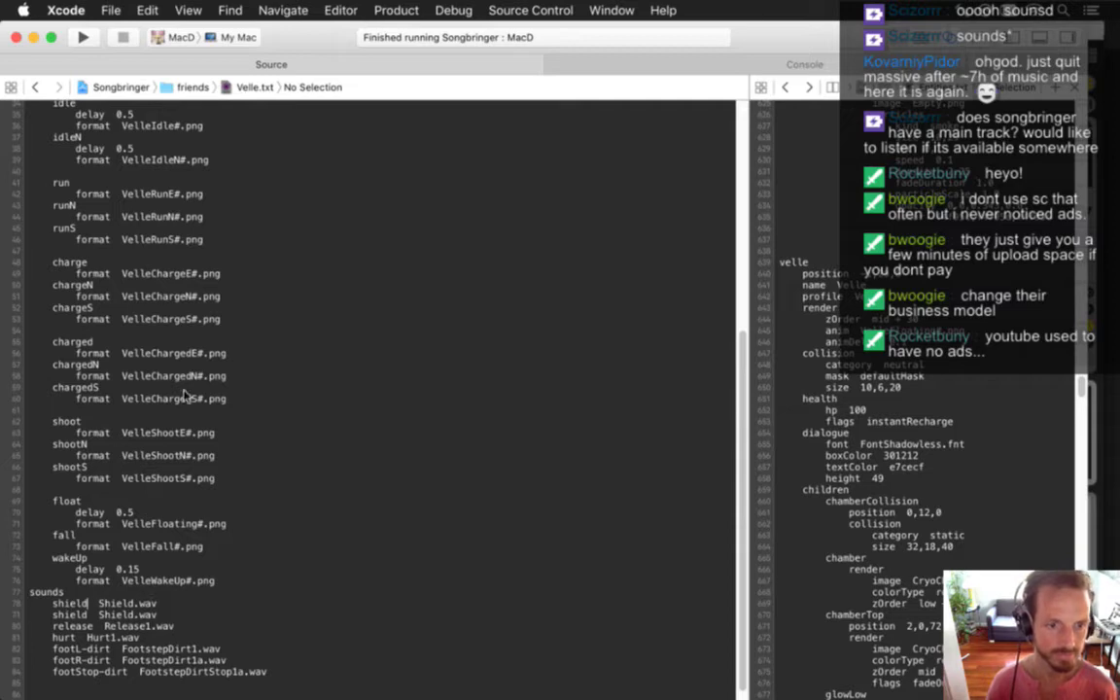
key(BackSpace)
key(BackSpace)
key(BackSpace)
key(BackSpace)
key(BackSpace)
key(BackSpace)
text(charge)
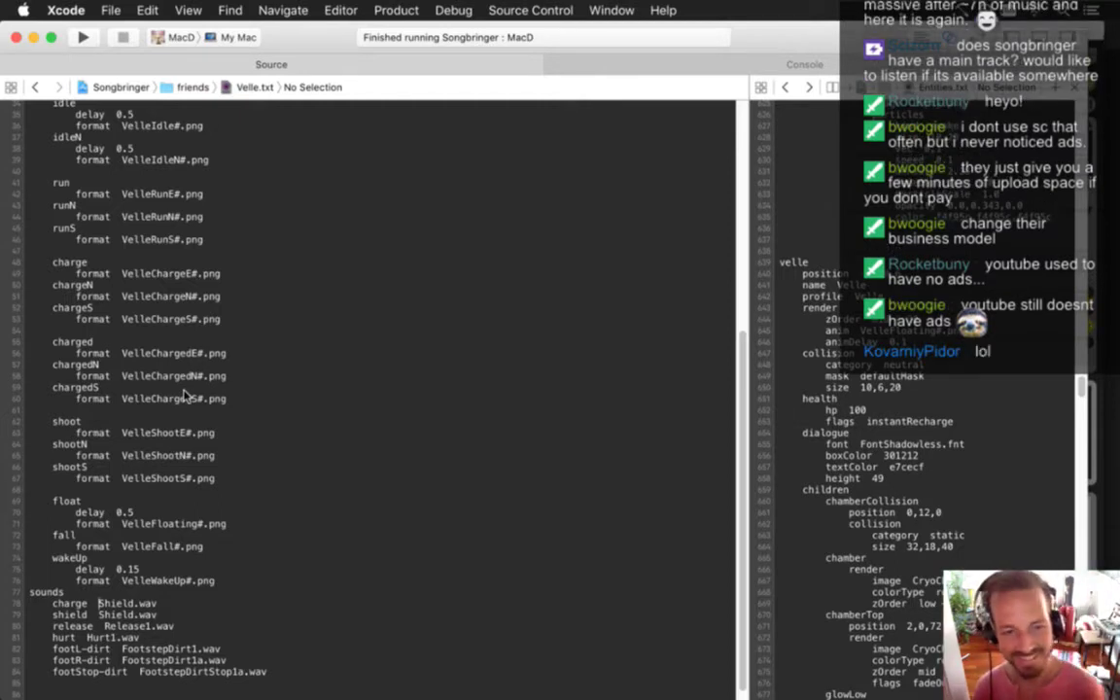
Change the sound file of the charge entry to ChiCharge1.wav
key(BackSpace)
key(BackSpace)
key(BackSpace)
key(BackSpace)
key(BackSpace)
key(BackSpace)
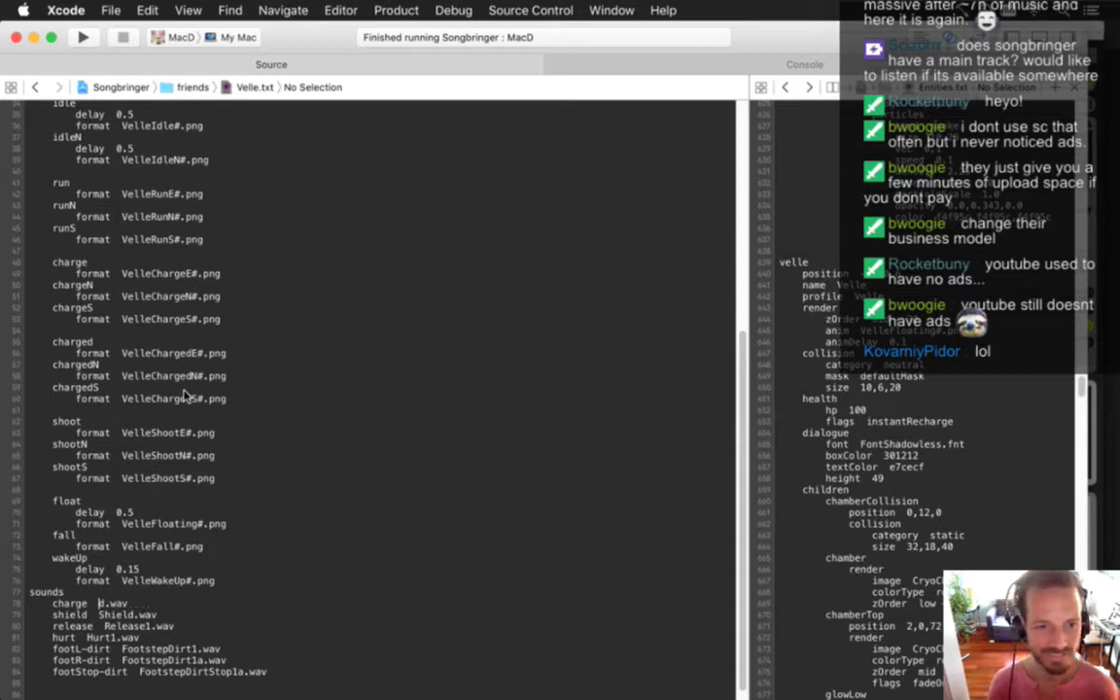
text(Chi)
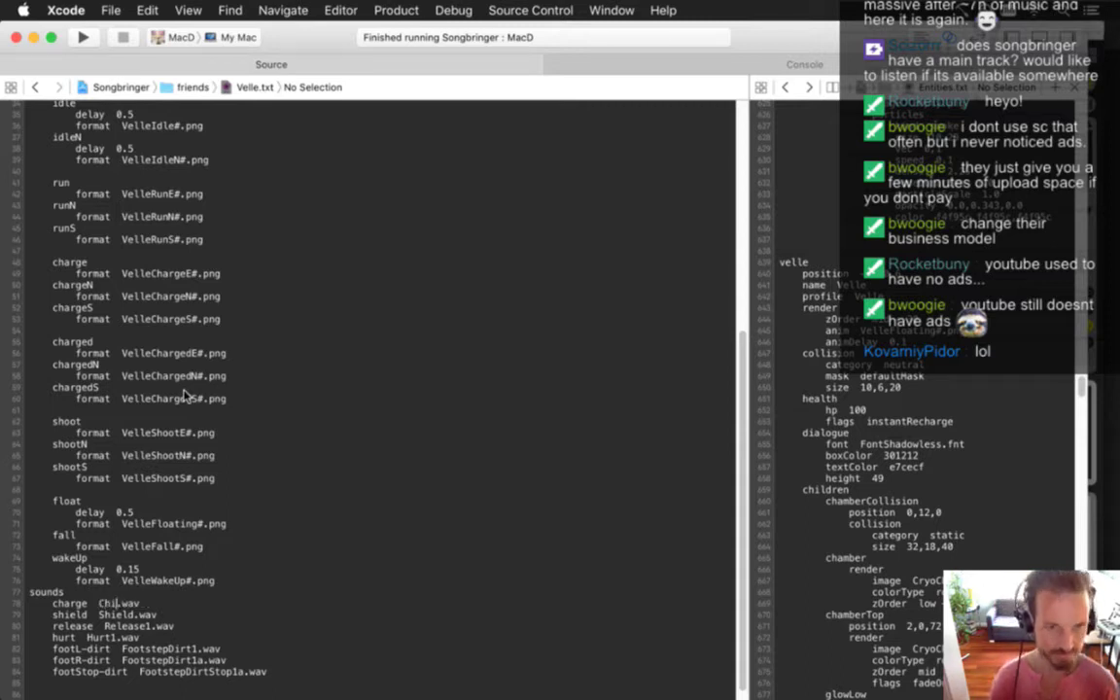
text(Charge1)
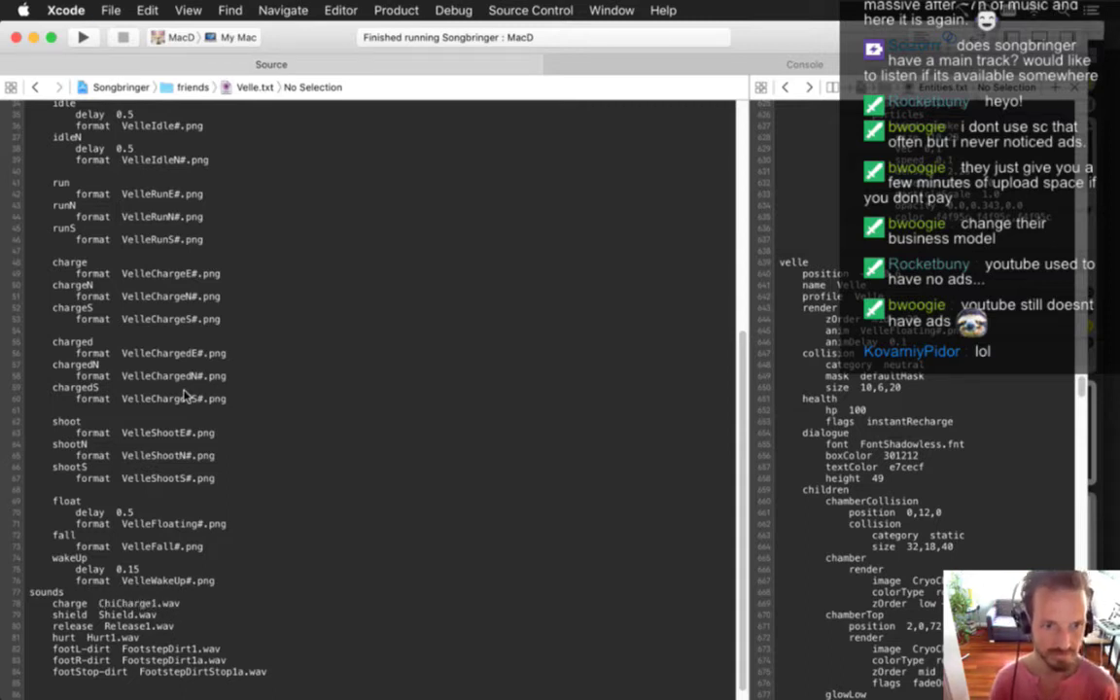
Move ChiCharge1.wav onto its own indented line below the charge key, with index 0 in front of it
key(Left)
key(Left)
key(Left)
key(Left)
key(Left)
key(Left)
key(Left)
key(Left)
key(Left)
key(Left)
key(Left)
key(Return)
key(Delete)
key(Delete)
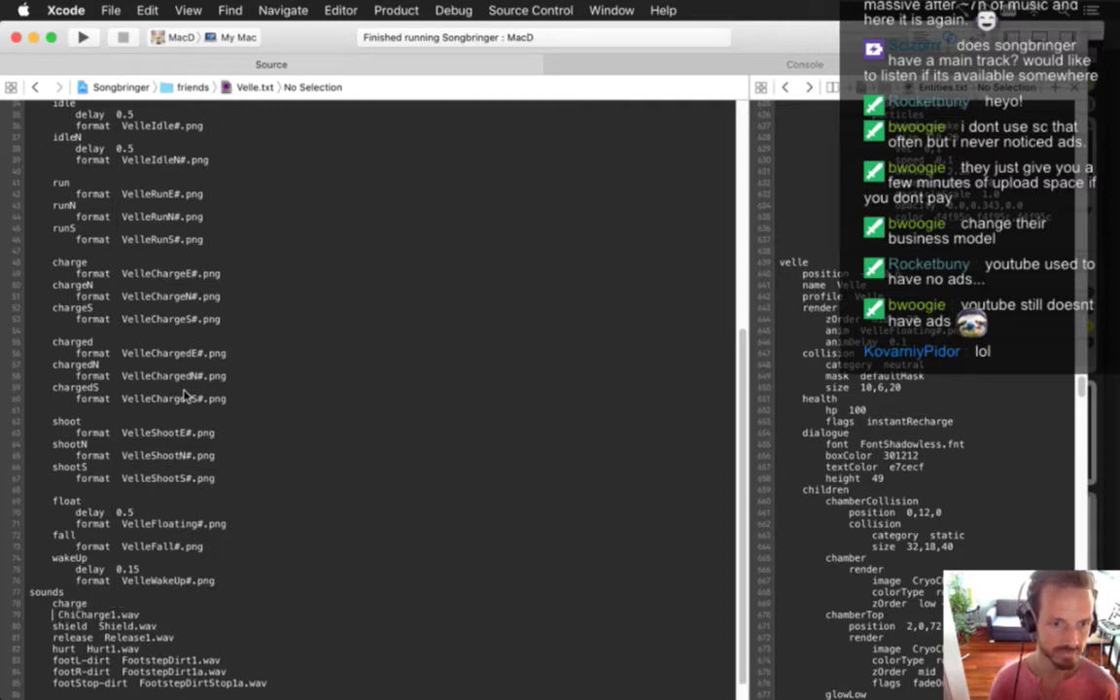
key(Tab)
text(0)
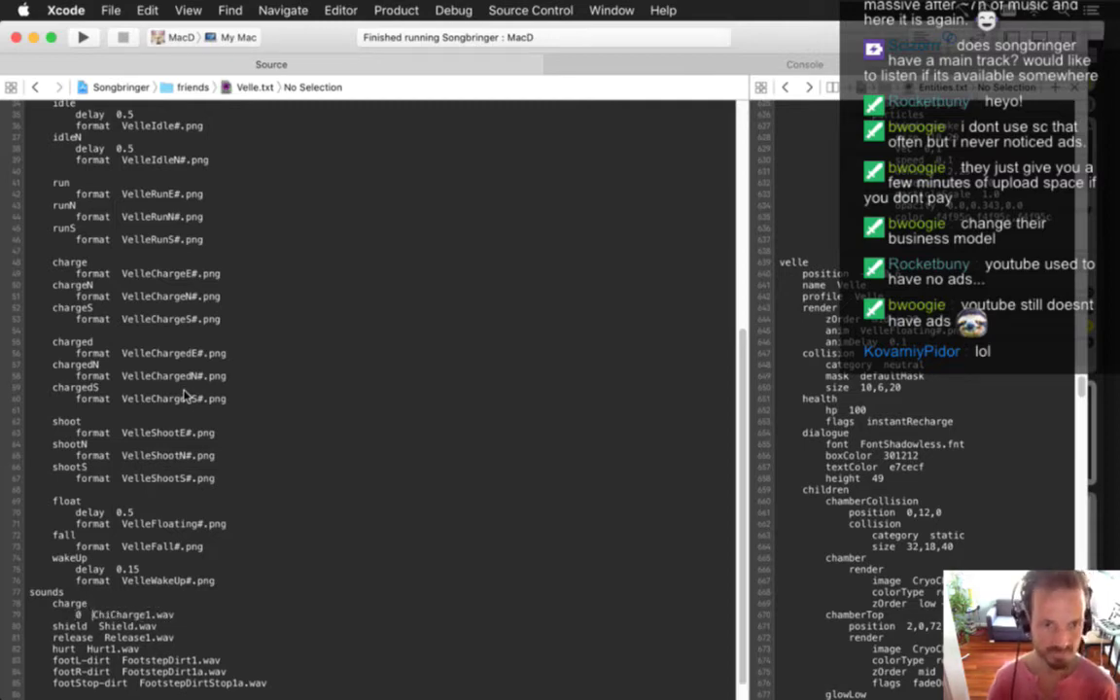
Duplicate the two-line charge sound entry directly below itself and rename the copy's key to charged
key(Up)
key(super+Left)
key(shift+Down)
key(shift+Down)
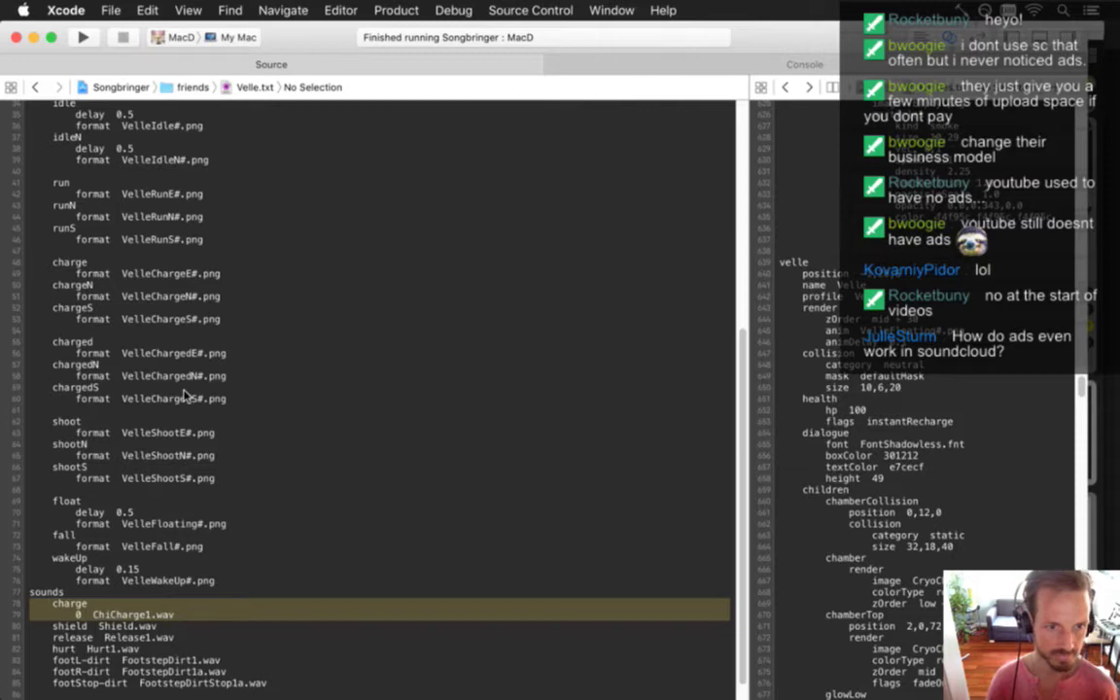
key(super+c)
key(Right)
key(super+v)
key(Up)
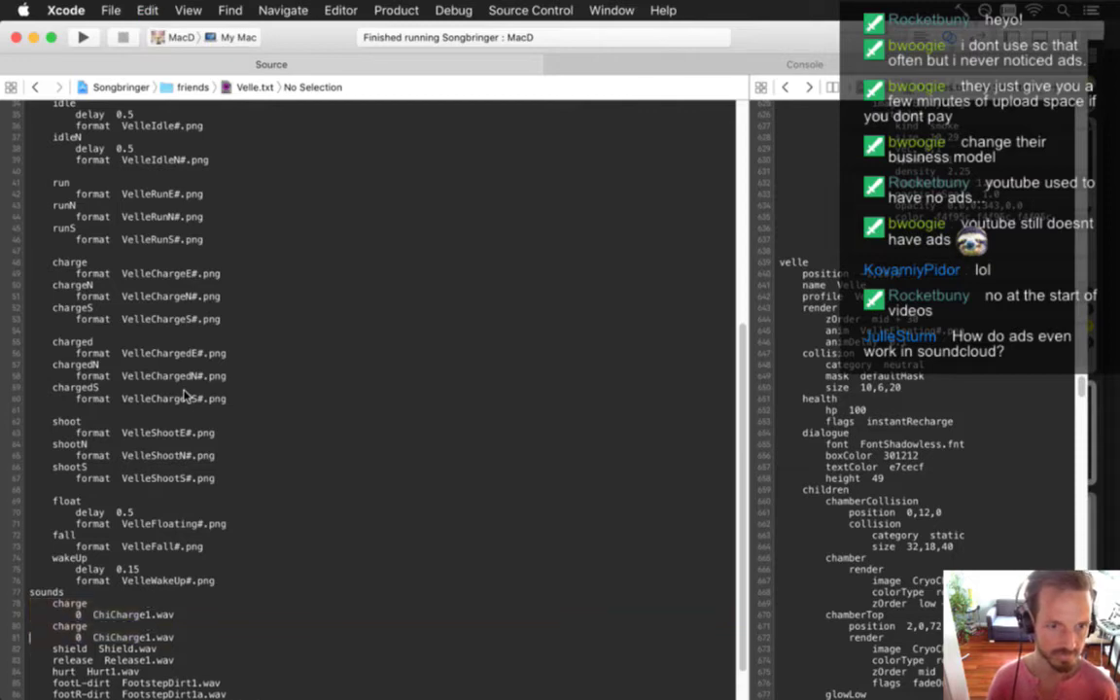
key(Left)
text(d)
Change the charged entry's sound file to ChiCharged1.wav
key(Down)
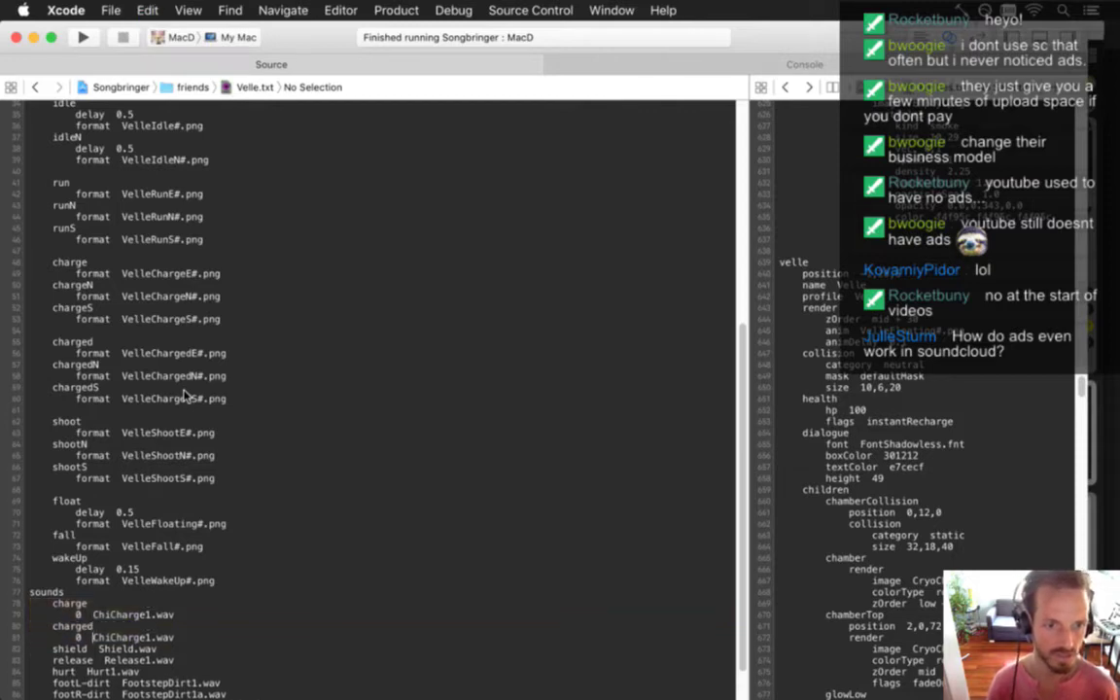
key(Right)
key(Right)
key(Right)
key(Right)
key(Right)
key(Right)
key(Right)
key(Right)
text(d)
Duplicate the two-line charged sound entry below itself and rename the copy's key to shoot
key(Up)
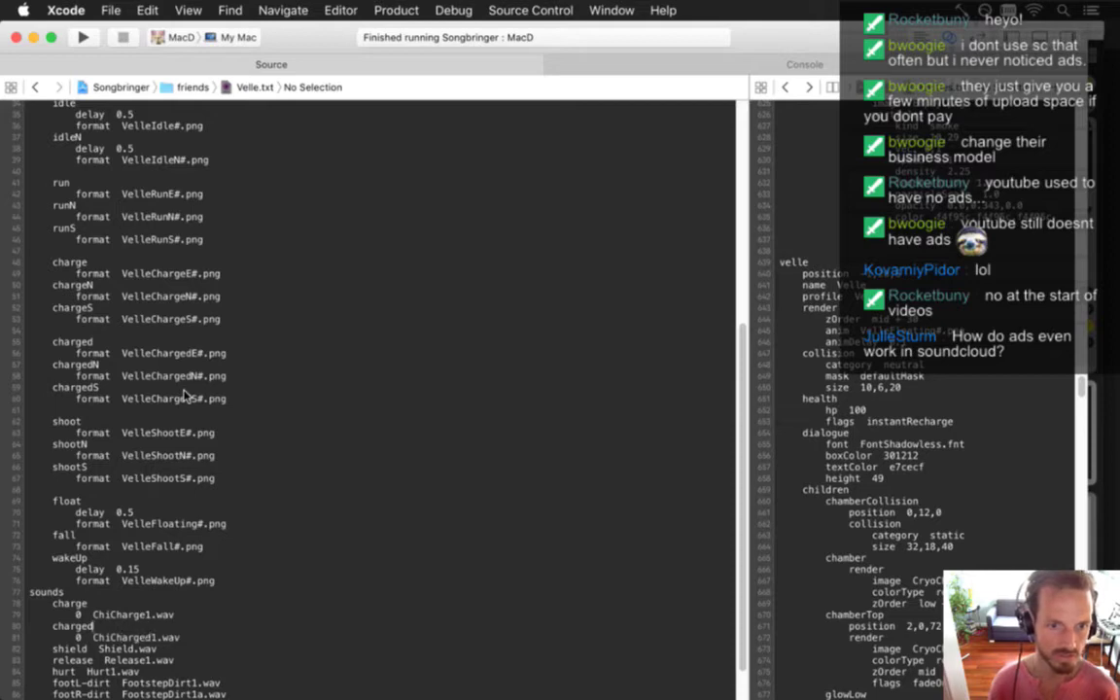
key(super+Left)
key(super+Left)
key(shift+Down)
key(shift+Down)
key(super+c)
key(Right)
key(super+v)
key(Up)
key(Up)
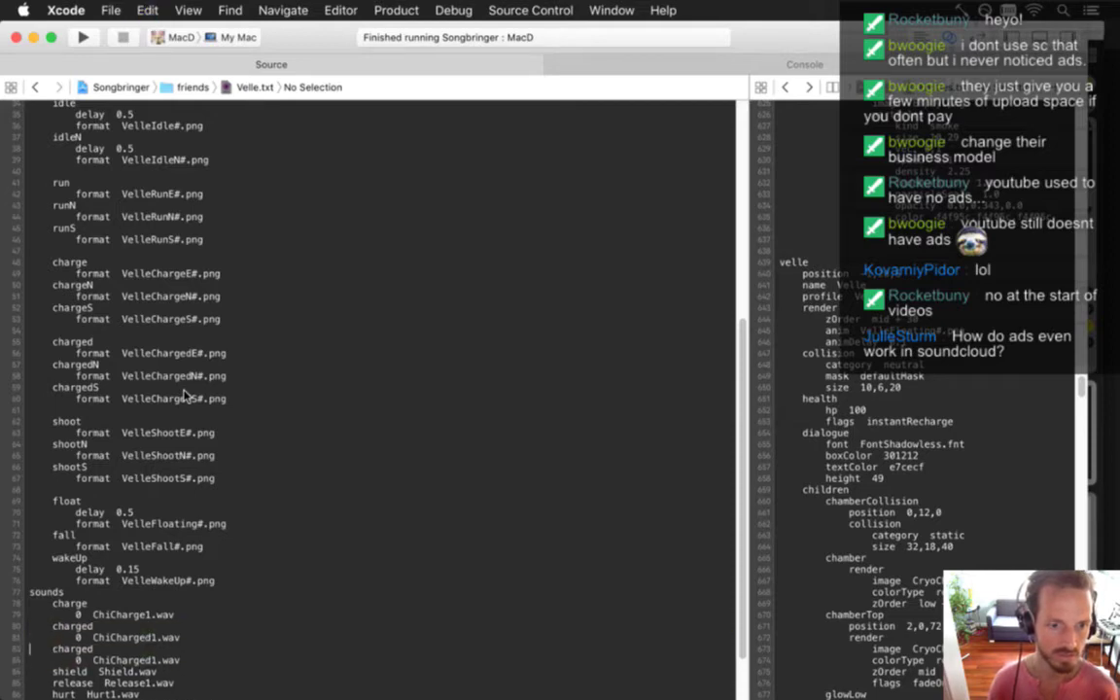
key(Right)
key(alt+shift+Right)
text(shoot)
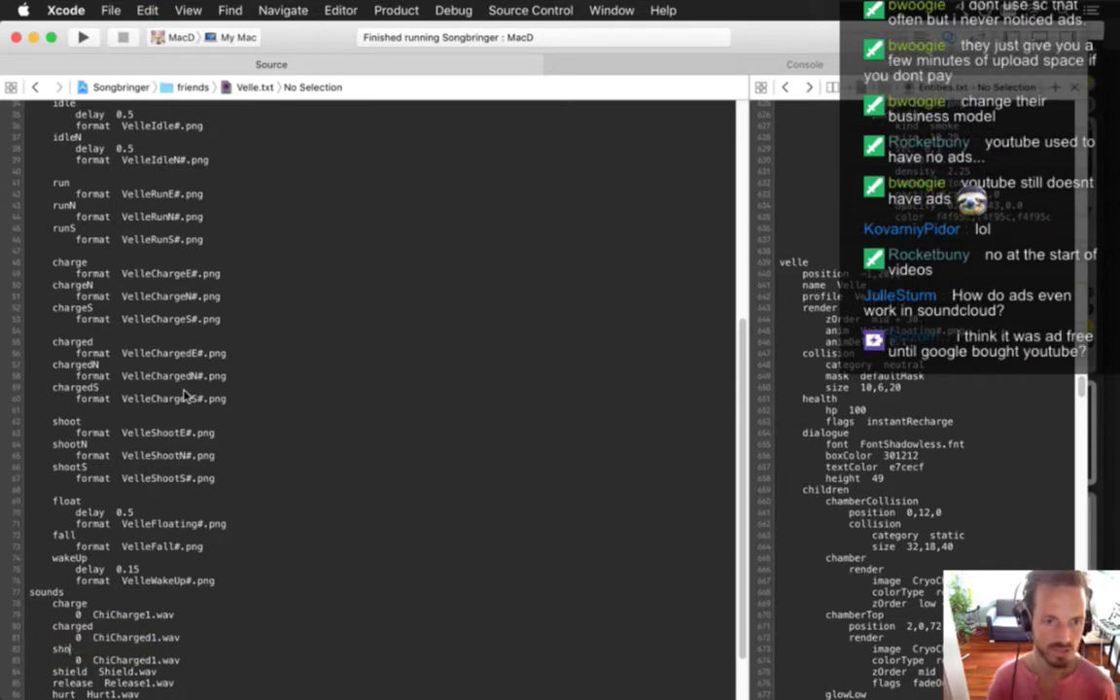
Change the shoot entry's sound file to ChiShoot1.wav
key(Down)
key(Down)
key(Down)
key(Down)
key(Down)
key(Down)
key(Down)
key(Down)
key(Down)
key(Up)
key(Up)
key(Up)
key(Up)
key(Up)
key(Up)
key(Up)
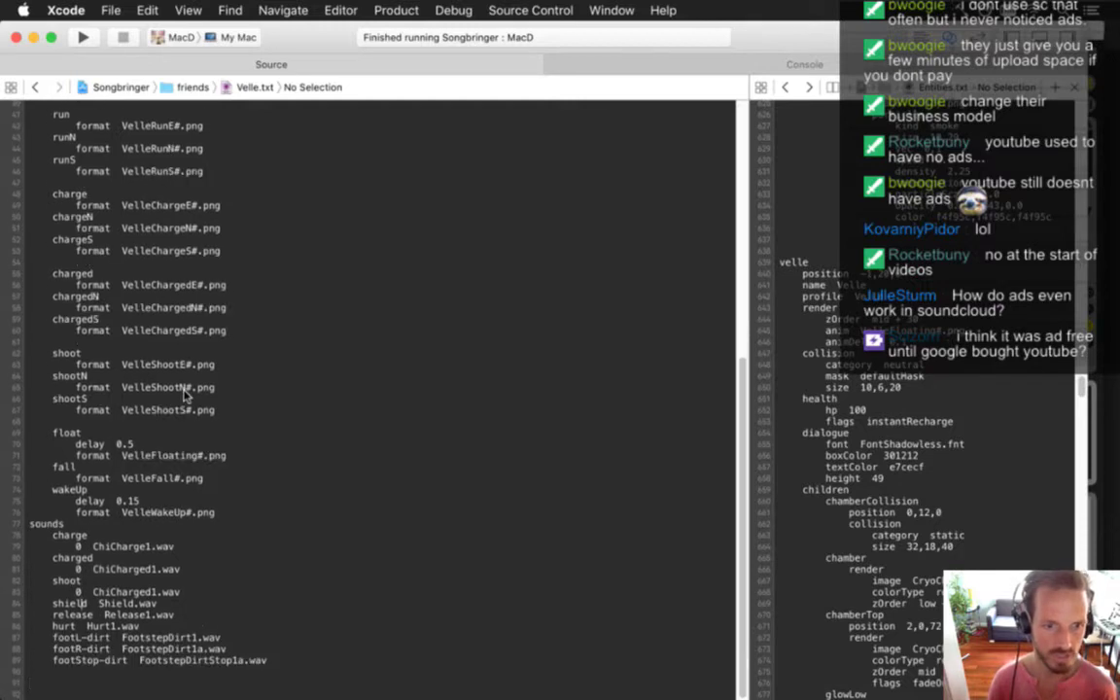
key(Right)
key(Right)
key(Right)
key(Right)
key(Right)
key(Right)
key(Up)
key(Delete)
key(Delete)
key(Delete)
key(Delete)
key(Delete)
key(Delete)
key(Delete)
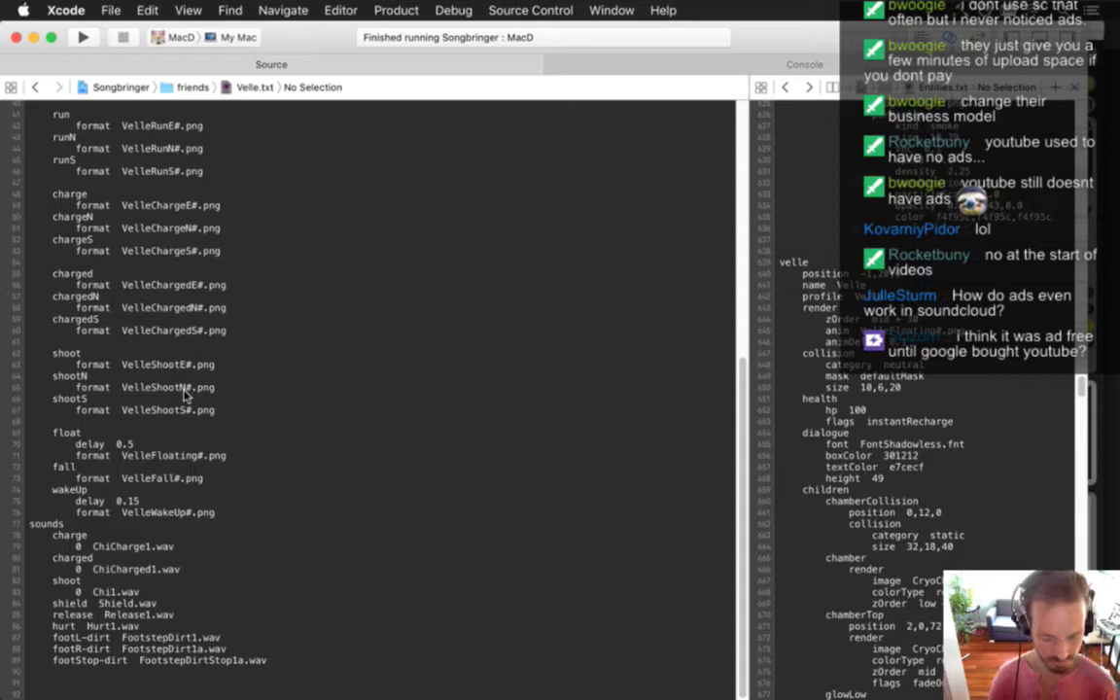
text(Shoot)
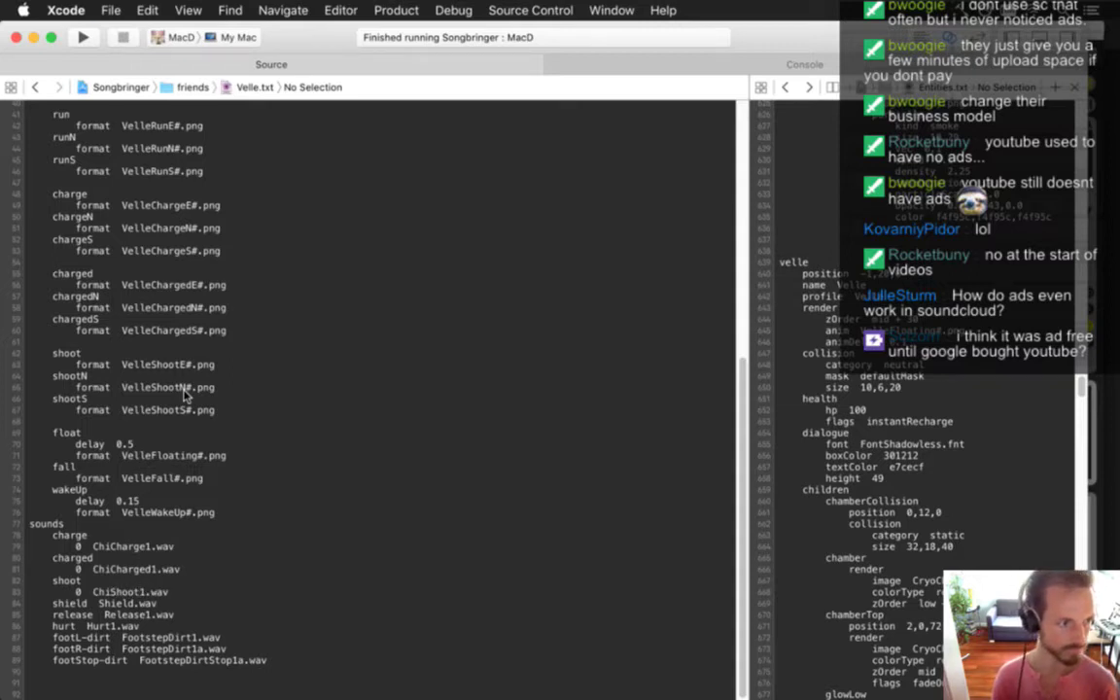
Run the Songbringer project to try the new sound entries in the game, and return to Xcode
key(super+r)
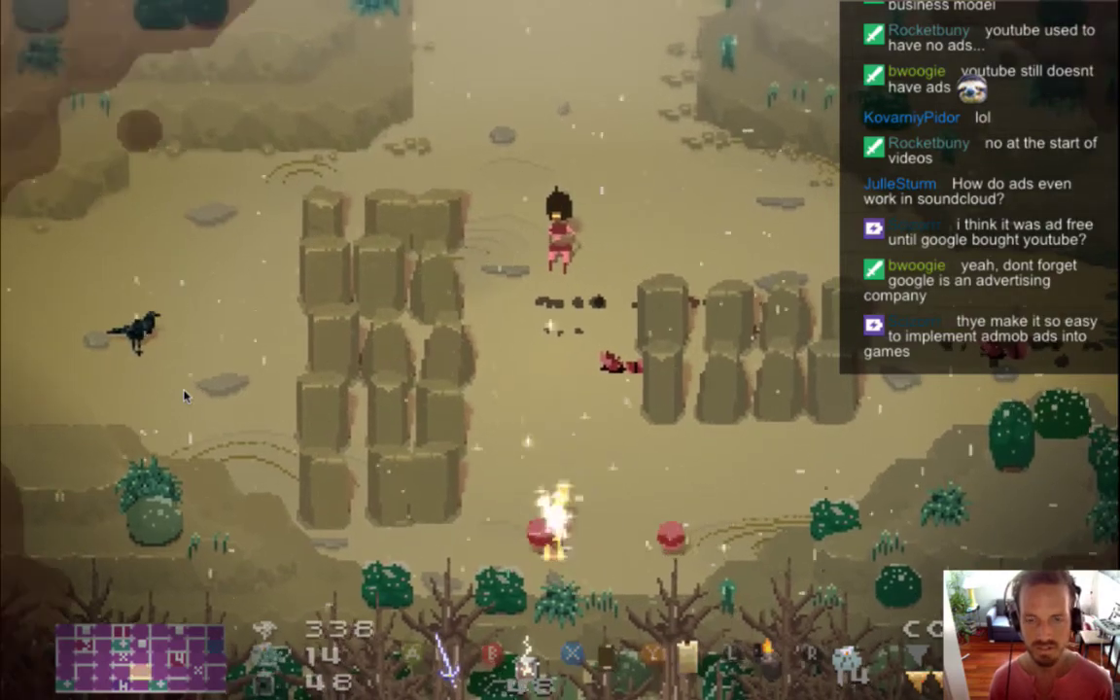
key(d)
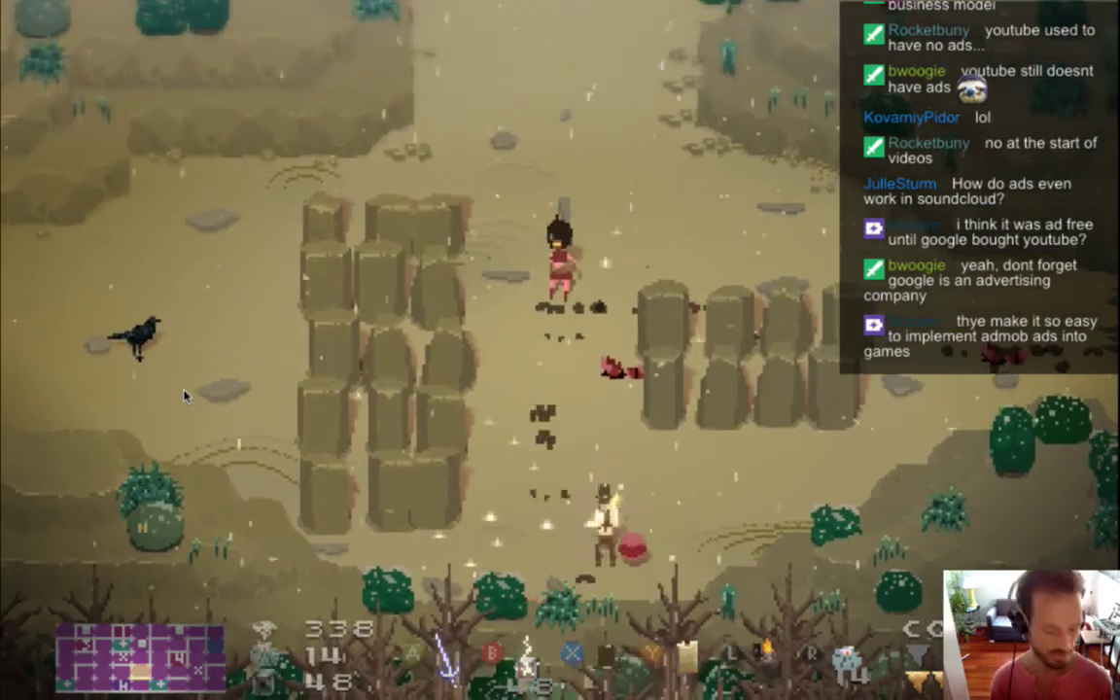
key(super+Tab)
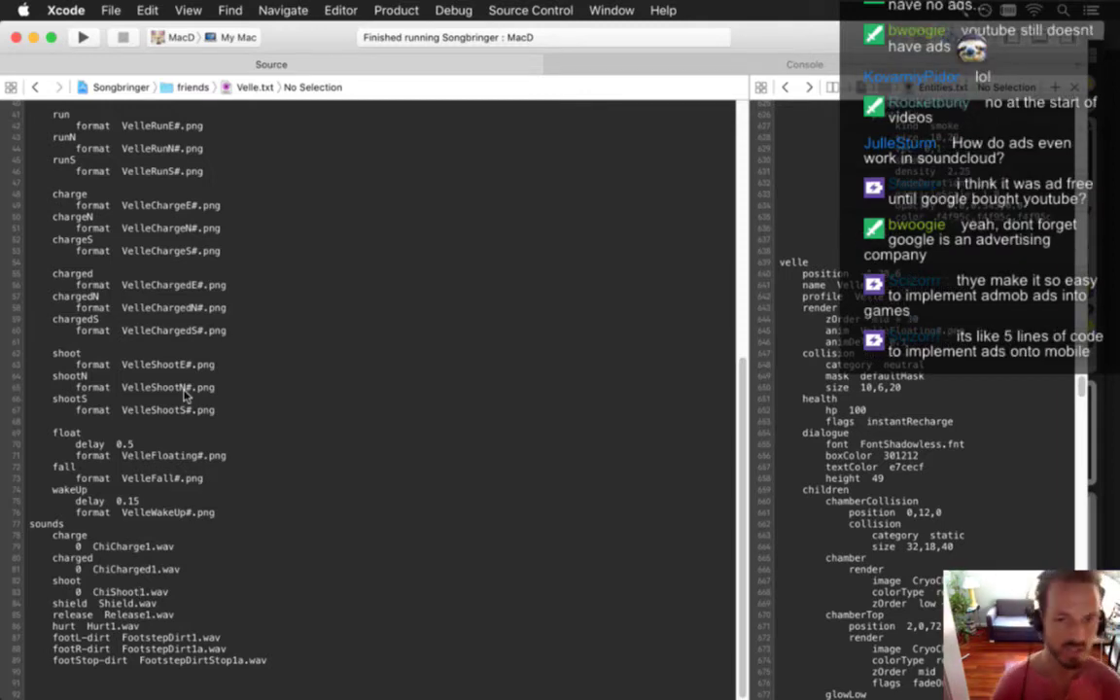
Switch to Ableton Live and reduce the height of the Master track in the arrangement
key(super+Tab)
click(214, 349)
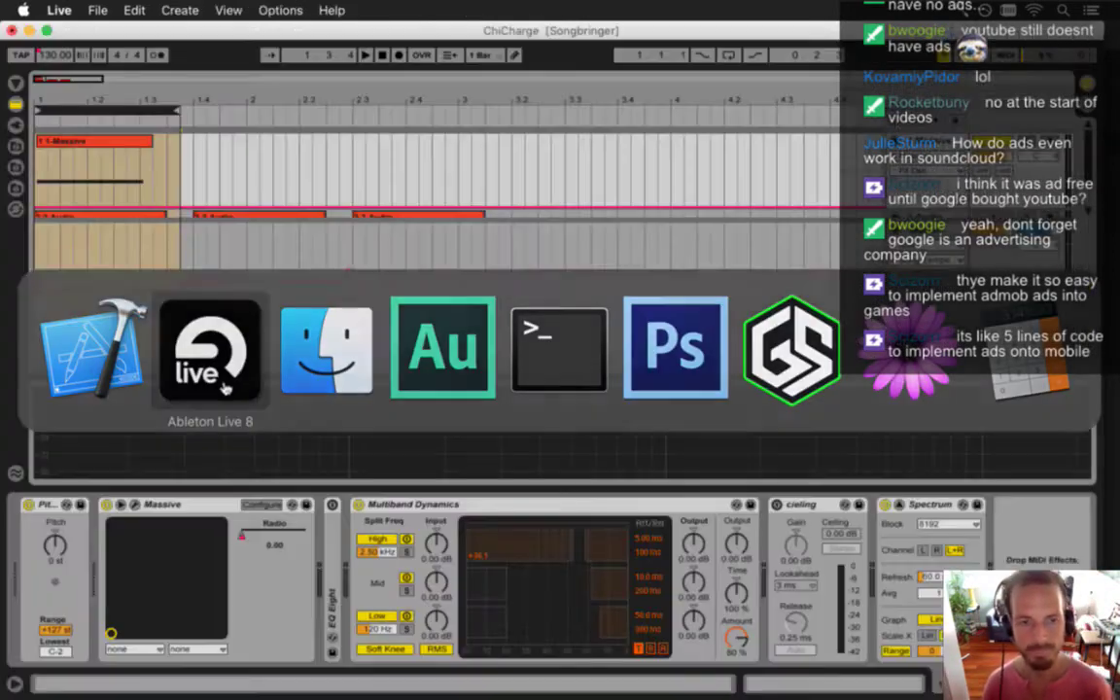
click(260, 225)
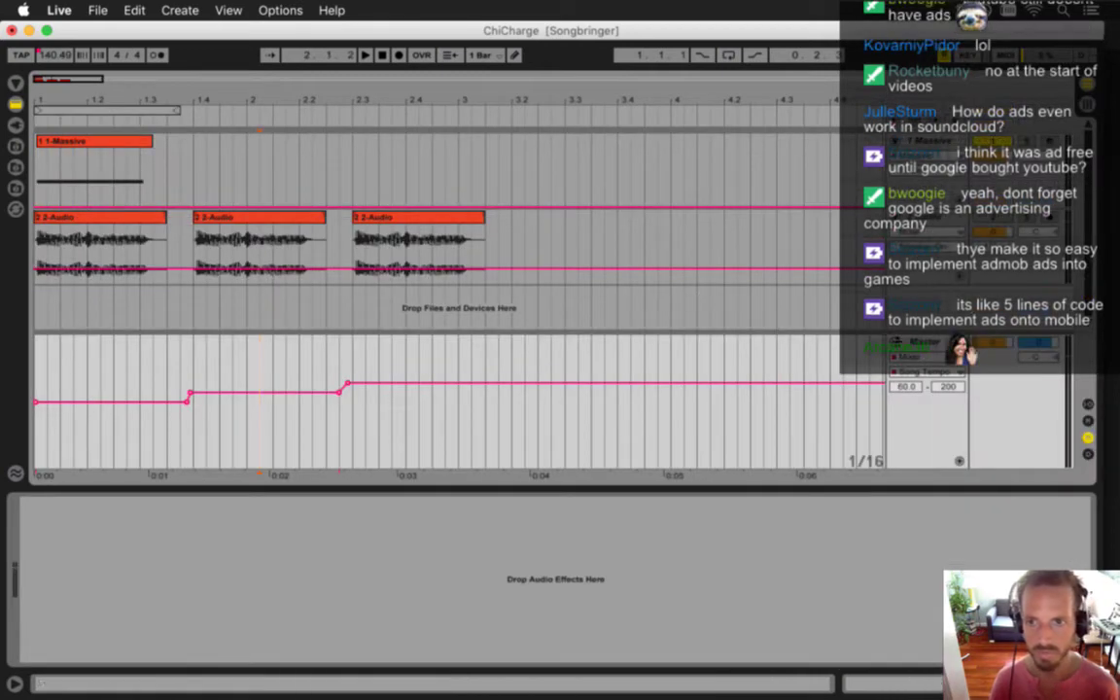
drag(907, 340, 907, 401)
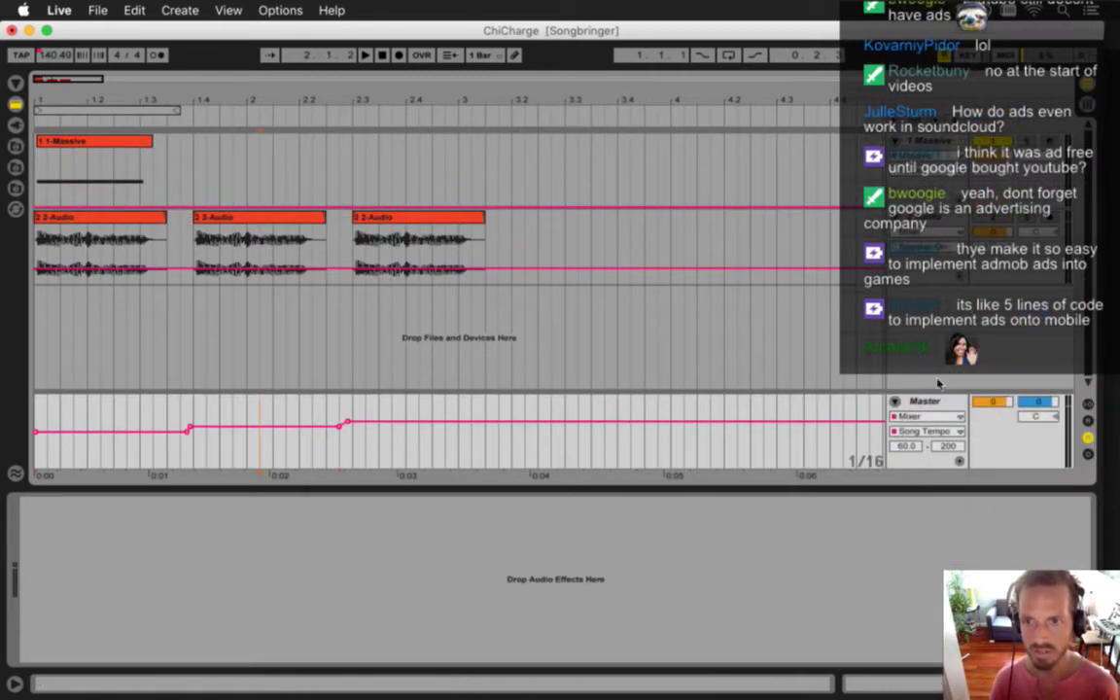
click(938, 401)
Open the 1-Massive MIDI clip, fit its whole note in the note editor, and play it
key(shift+Tab)
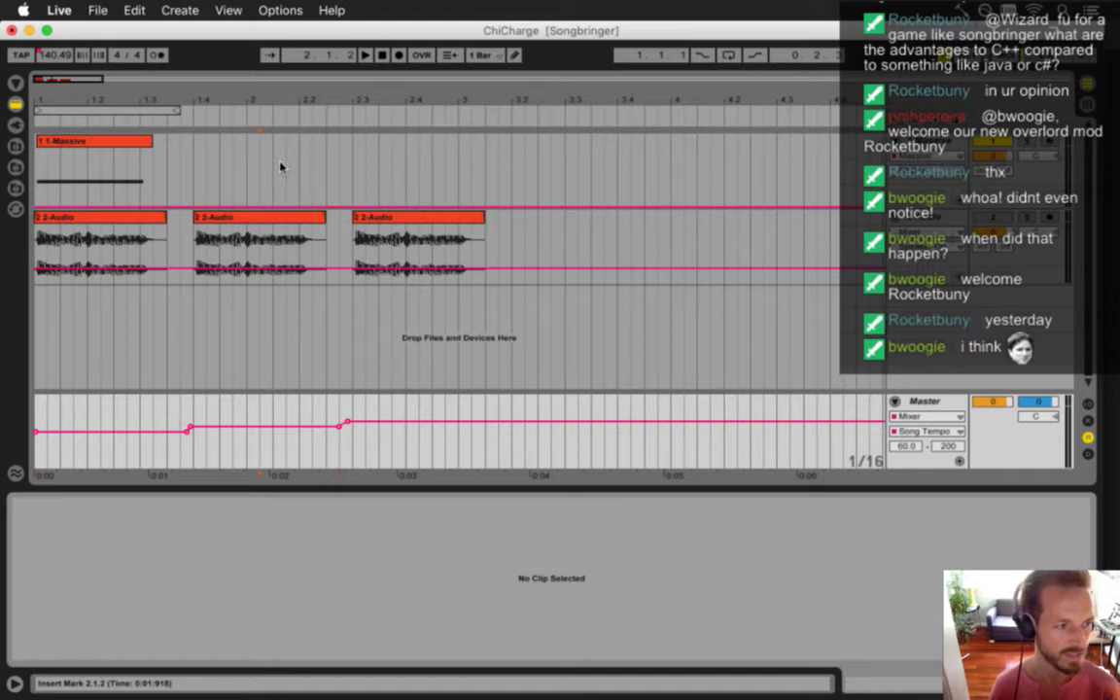
click(39, 175)
click(51, 143)
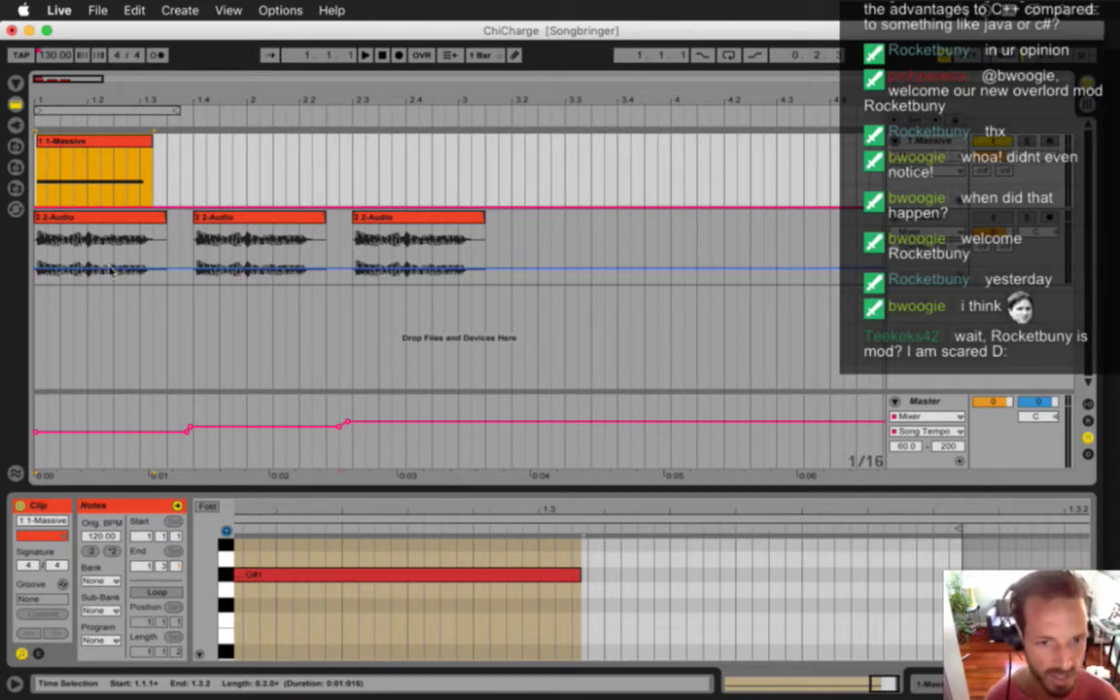
click(311, 513)
drag(311, 512, 938, 508)
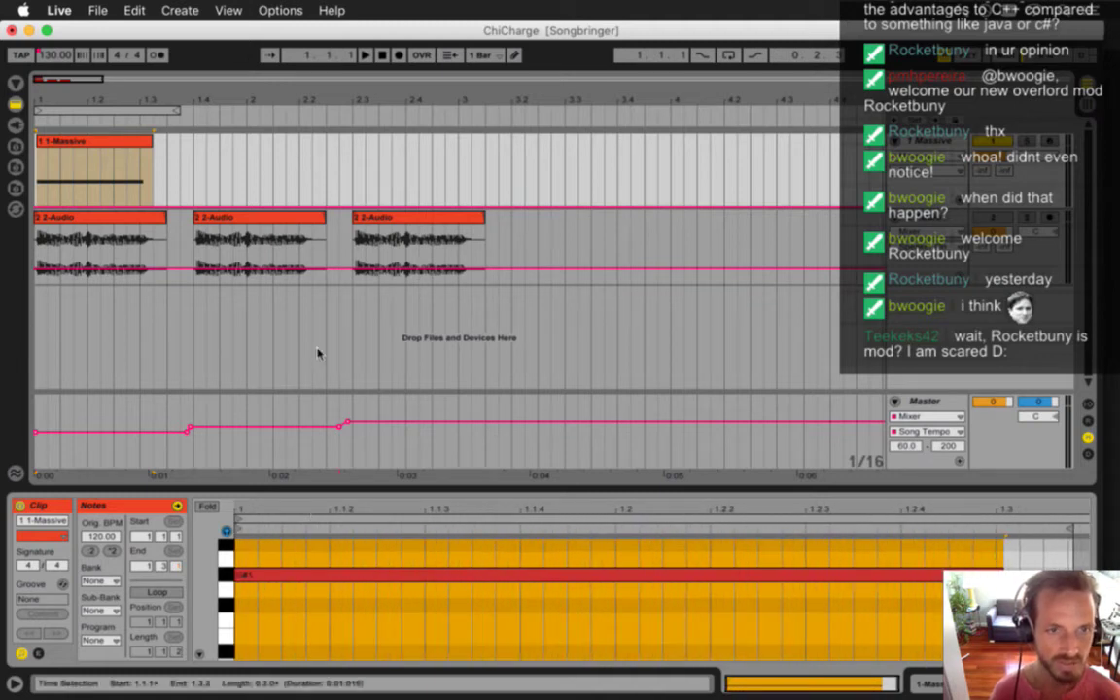
click(95, 143)
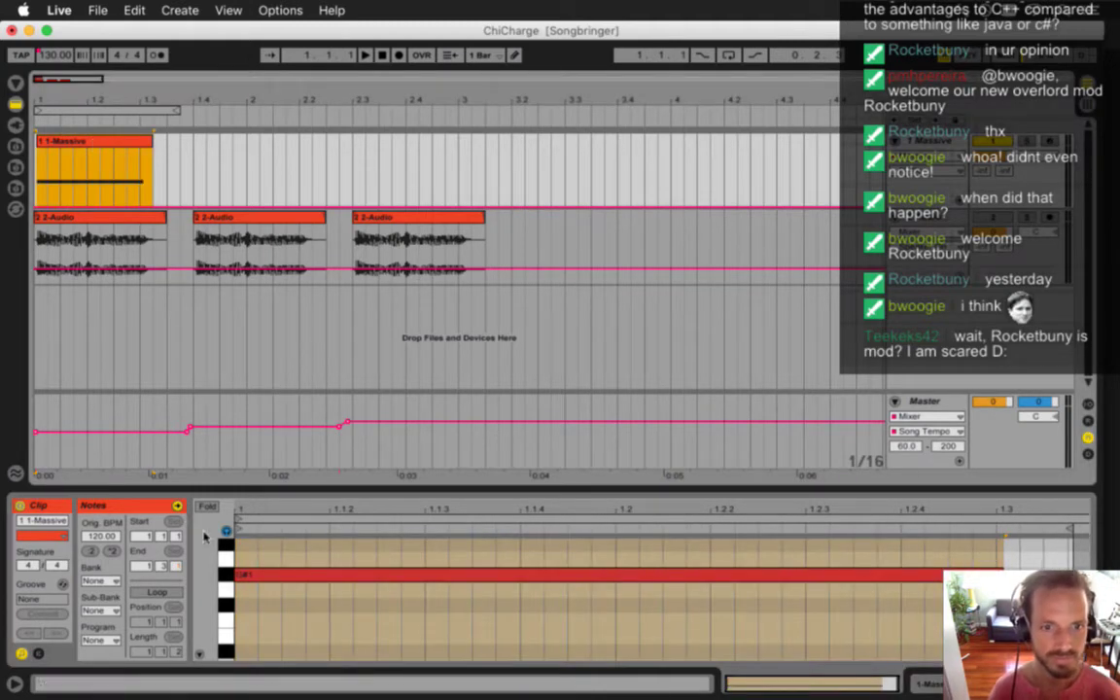
key(space)
key(space)
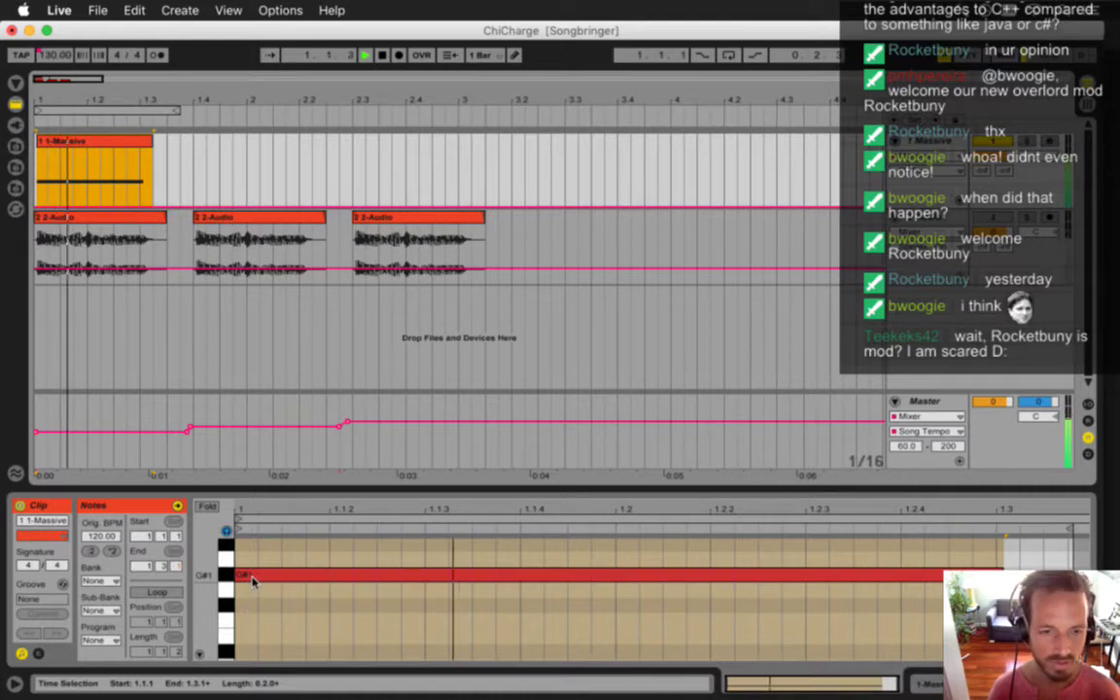
Raise the note in the 1-Massive clip to C#2, auditioning it at A1 and A#1 on the way
click(254, 576)
key(Up)
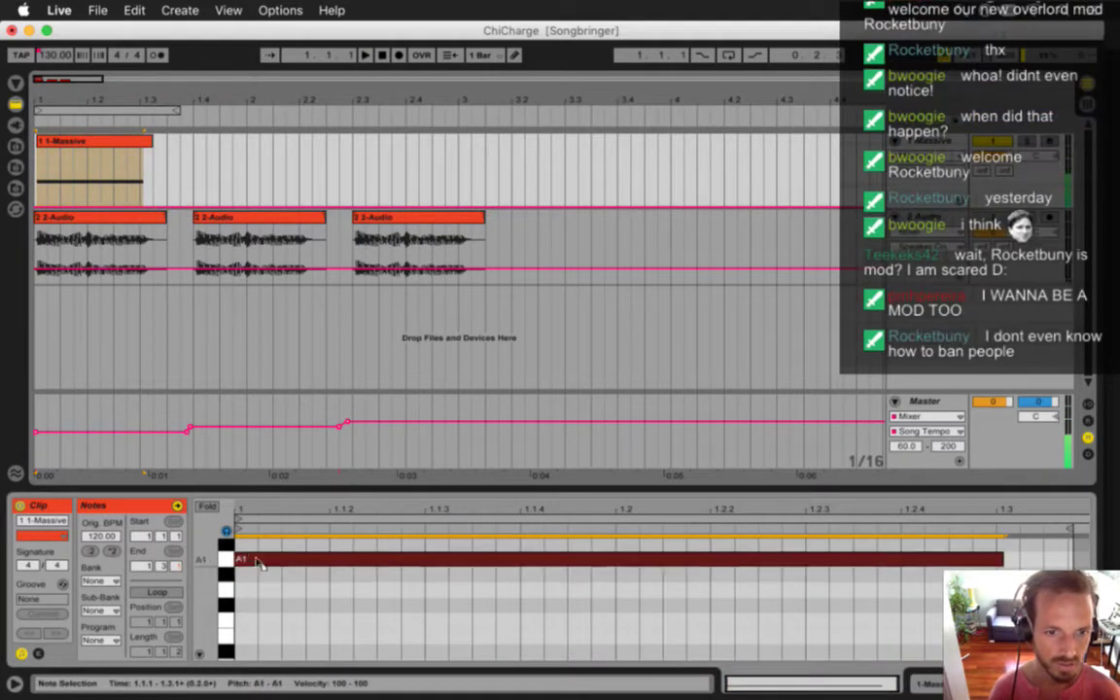
key(space)
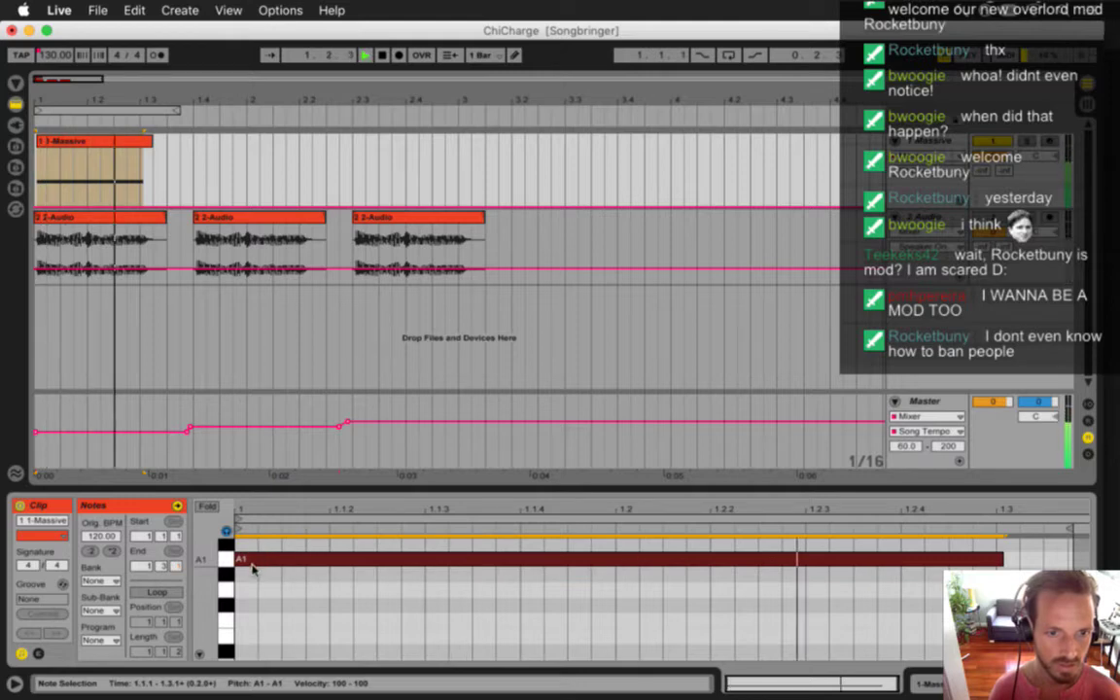
scroll(252, 576, up, 2)
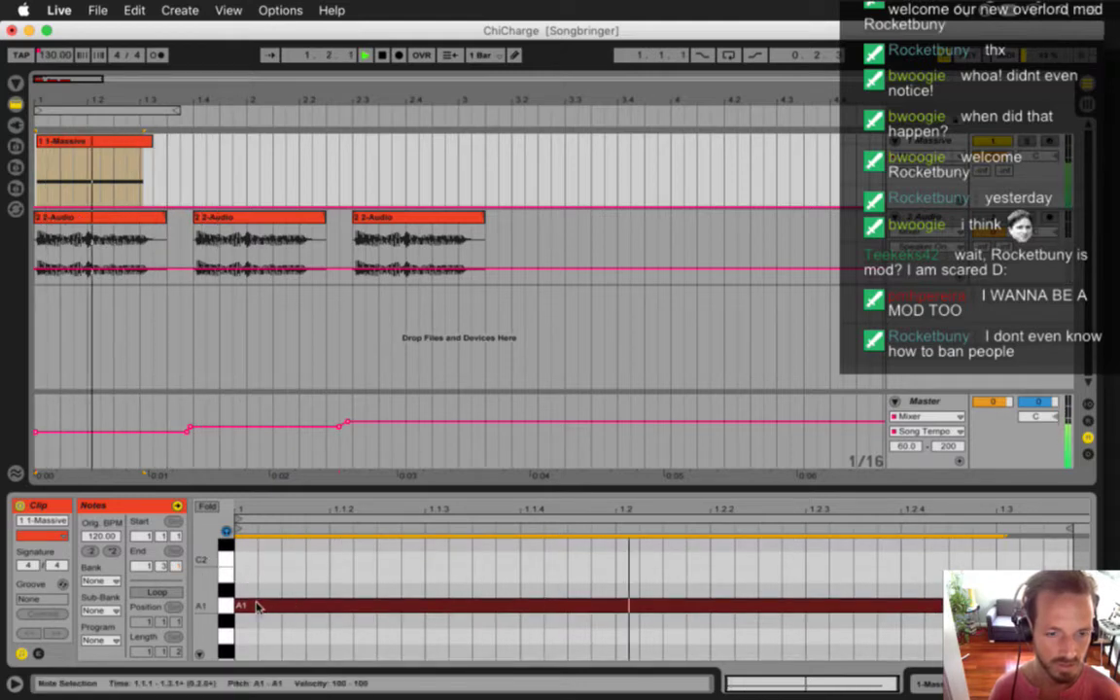
key(Up)
key(space)
key(space)
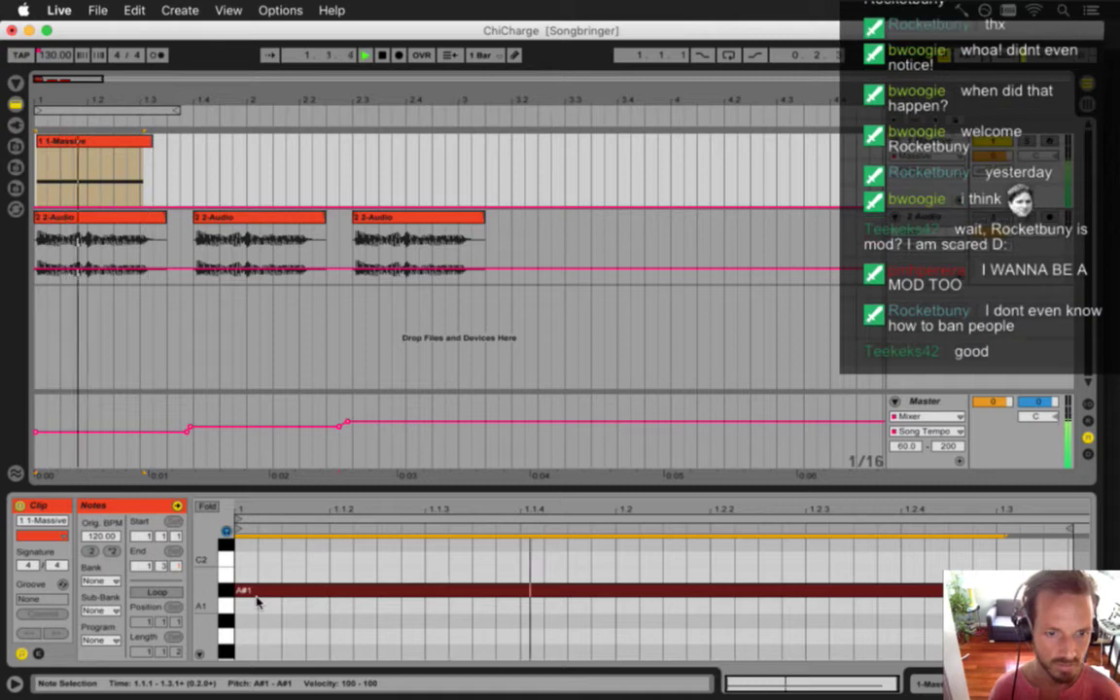
drag(261, 591, 264, 548)
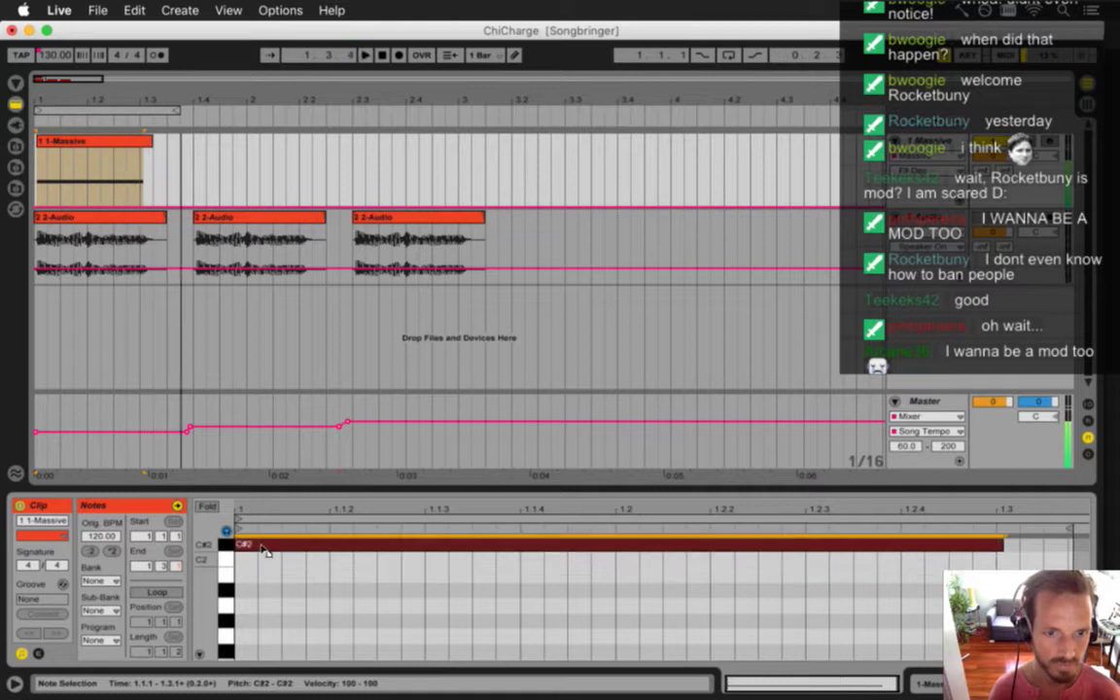
key(space)
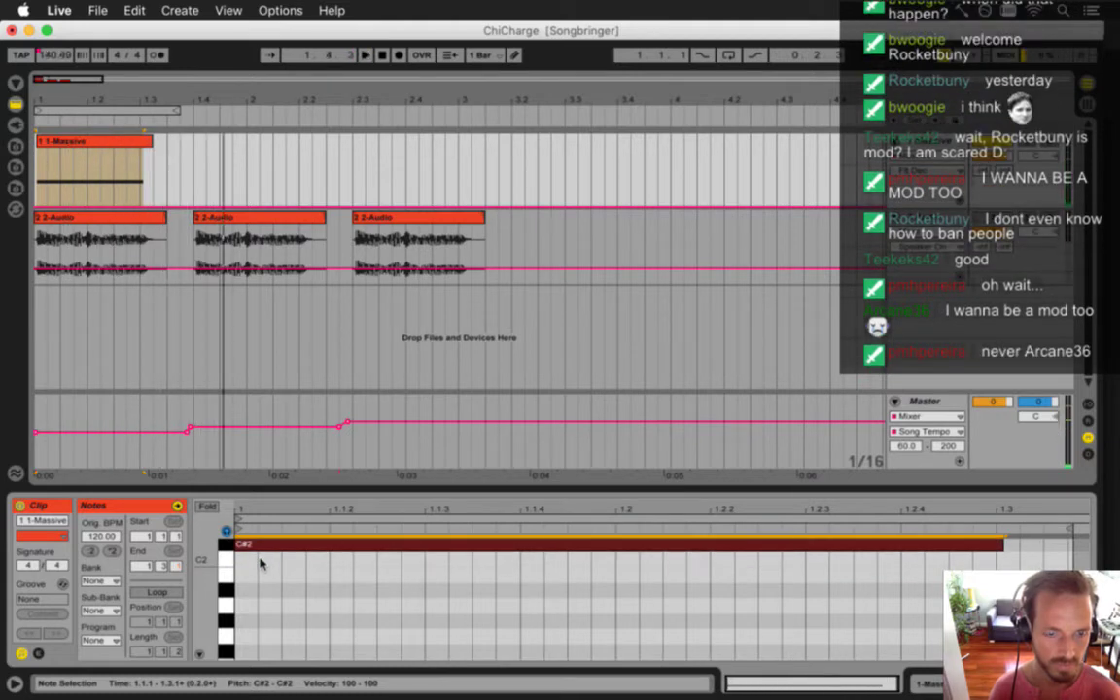
mouse_move(251, 547)
mouse_down()
mouse_move(248, 616)
mouse_move(258, 551)
mouse_up()
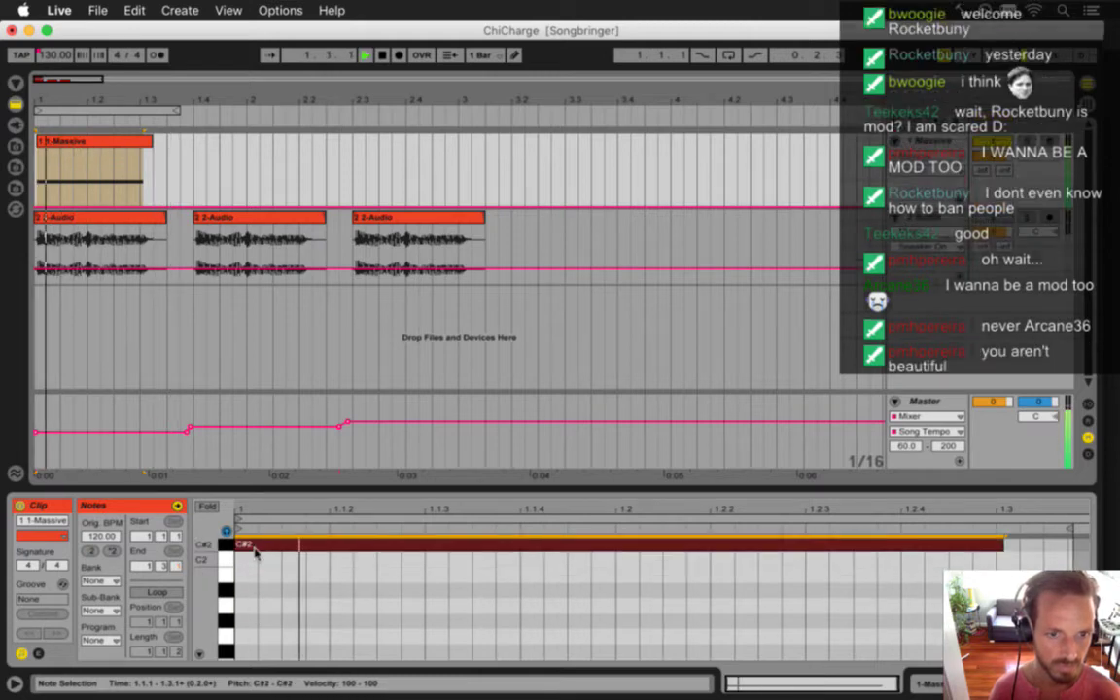
Stop playback and export the selected 1-Massive note's time range as ChiCharge1.wav in the waves folder, replacing the existing file
key(space)
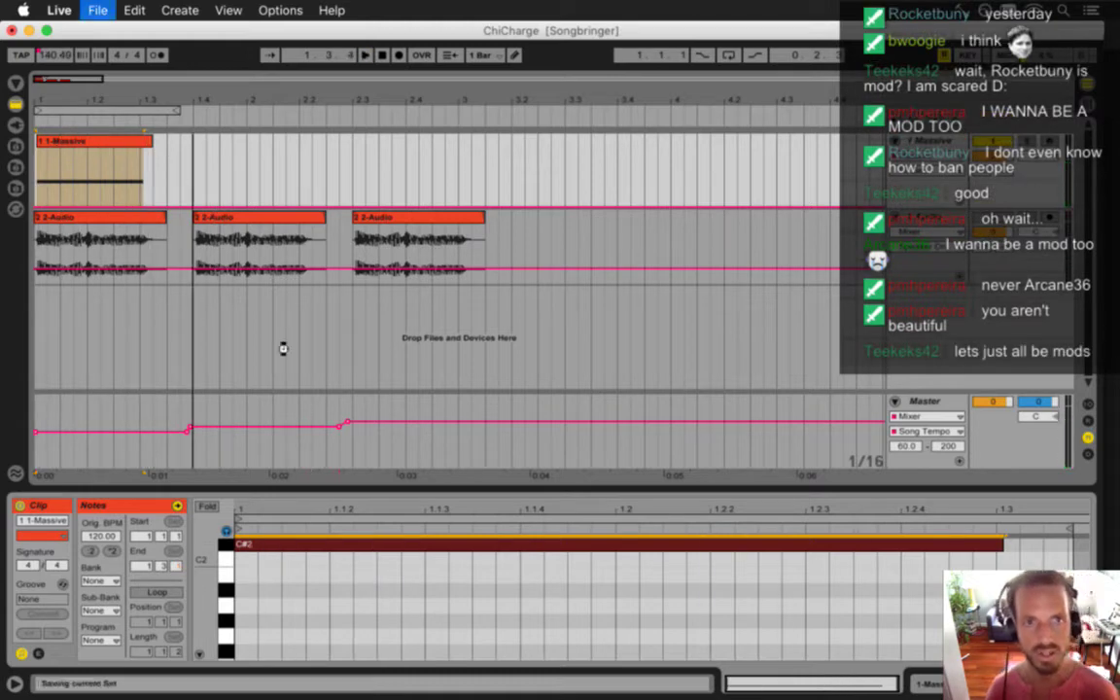
click(98, 10)
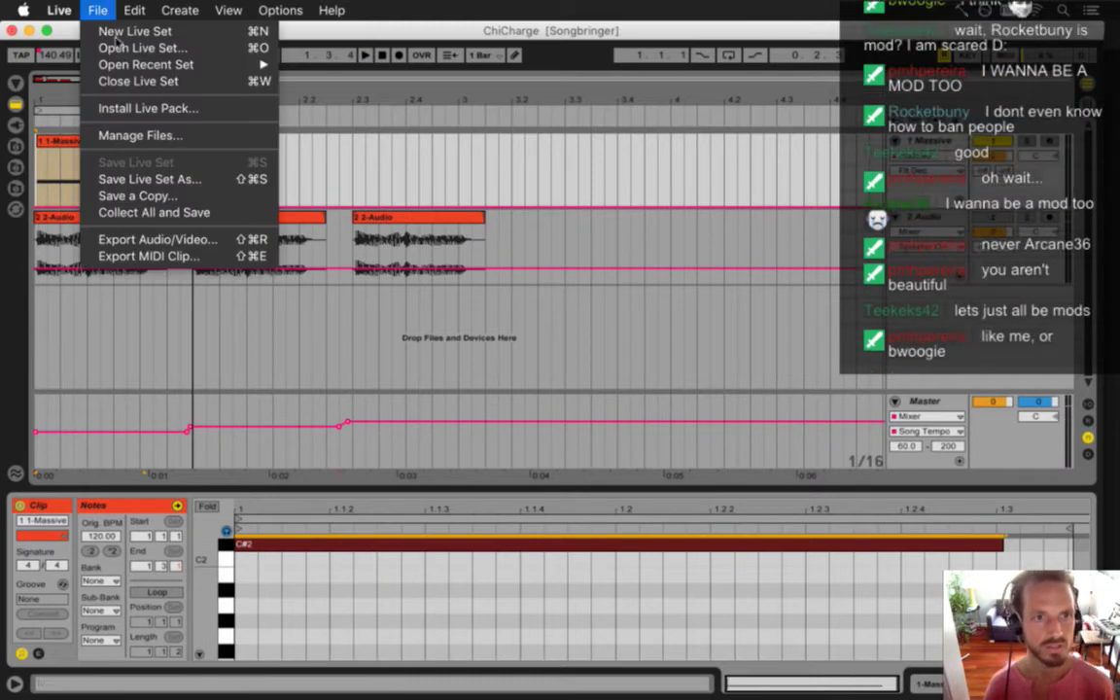
click(165, 239)
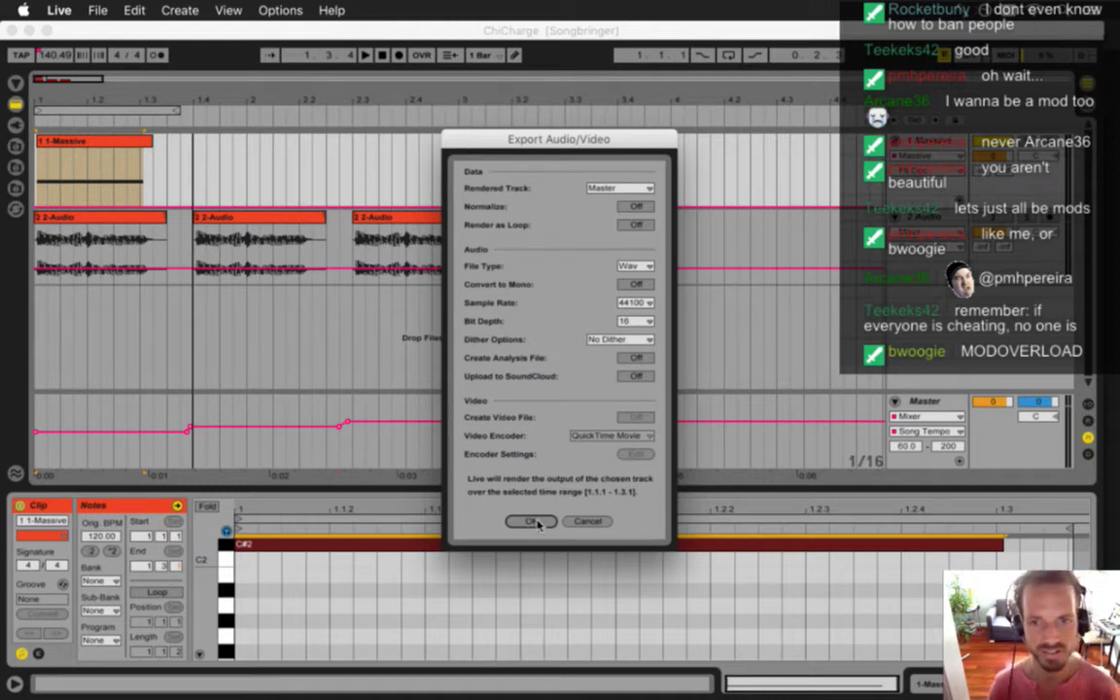
click(534, 523)
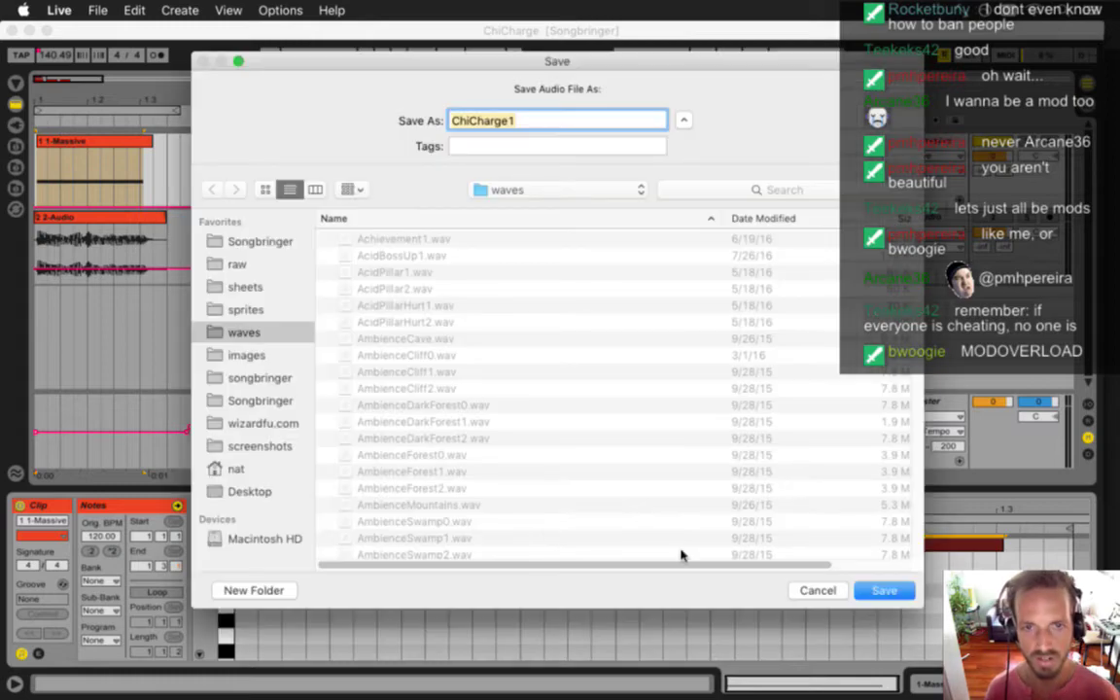
key(Return)
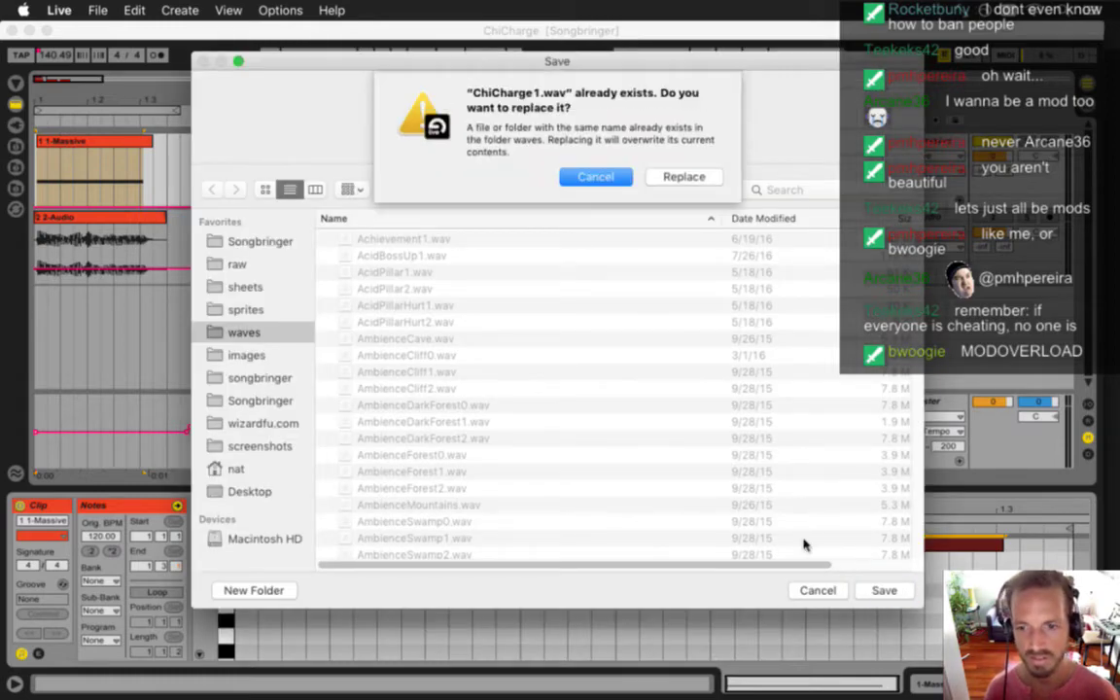
click(650, 176)
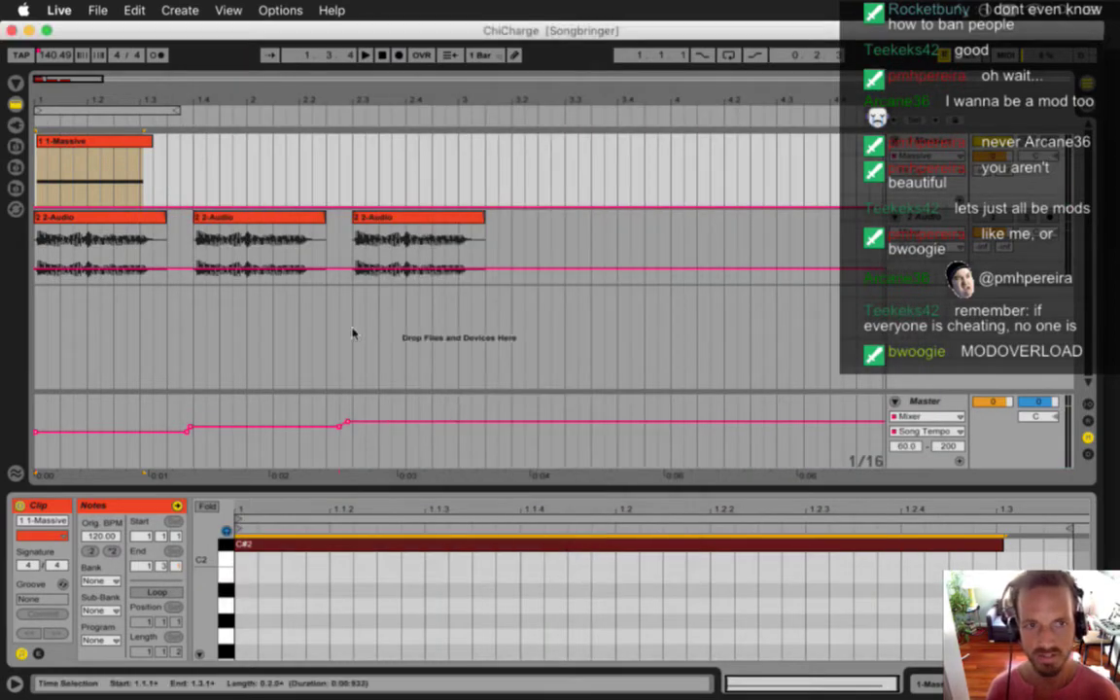
Select the full loop range from 1.1.1 to 1.3.4 and export it as a WAV over ChiCharge1 in the waves folder
click(131, 109)
click(97, 10)
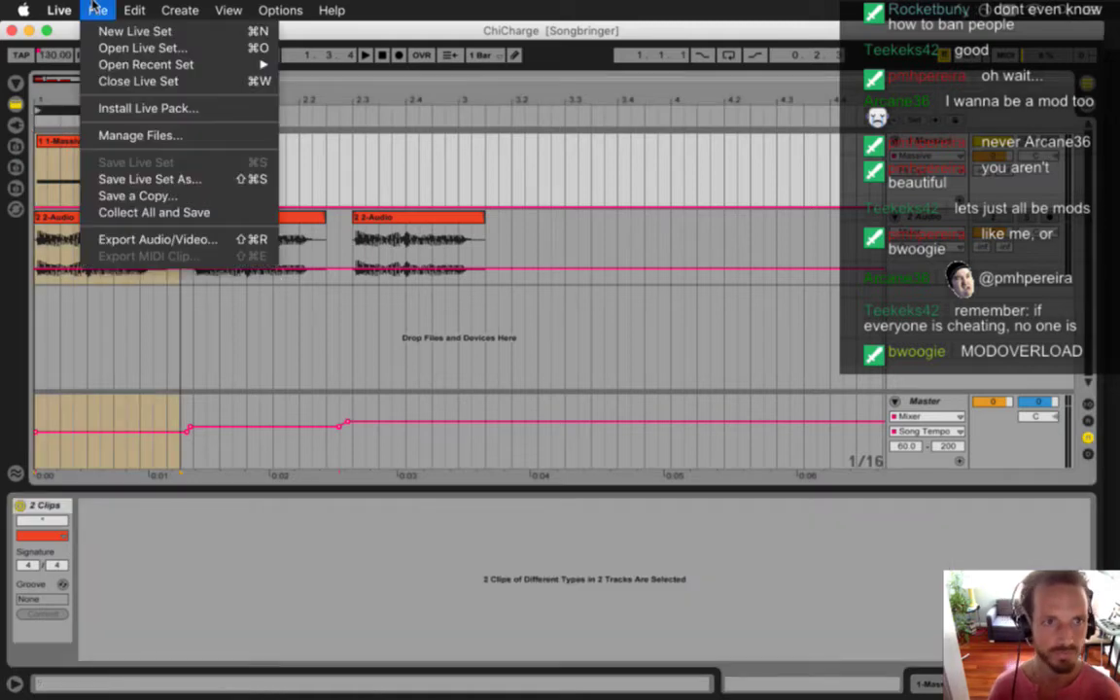
click(155, 239)
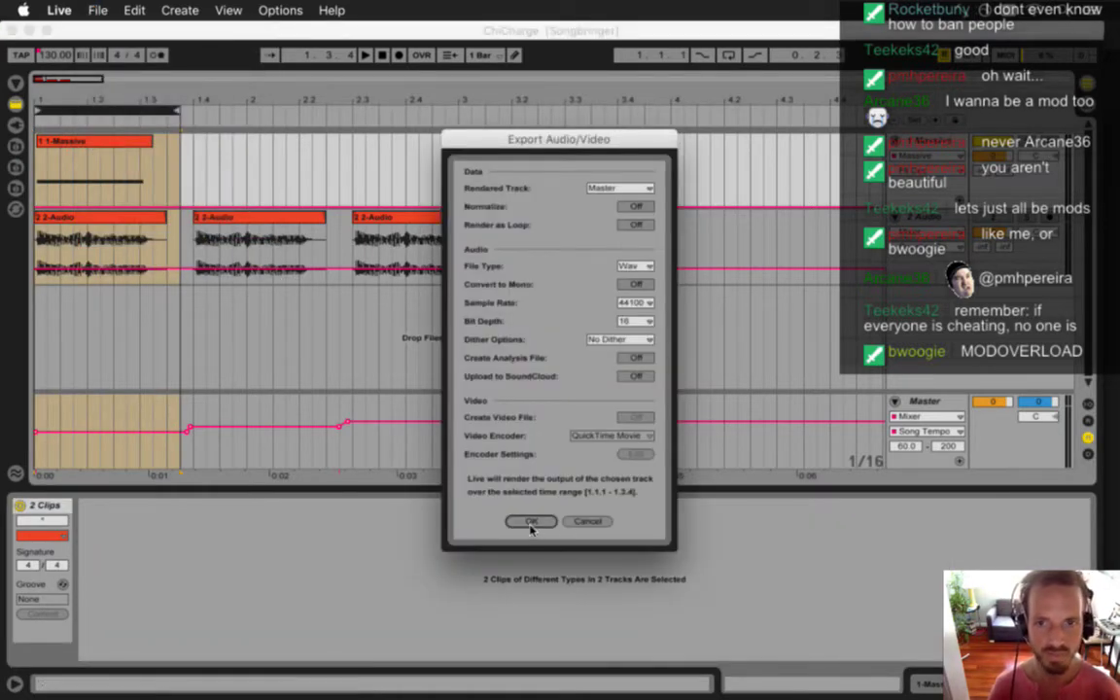
click(531, 522)
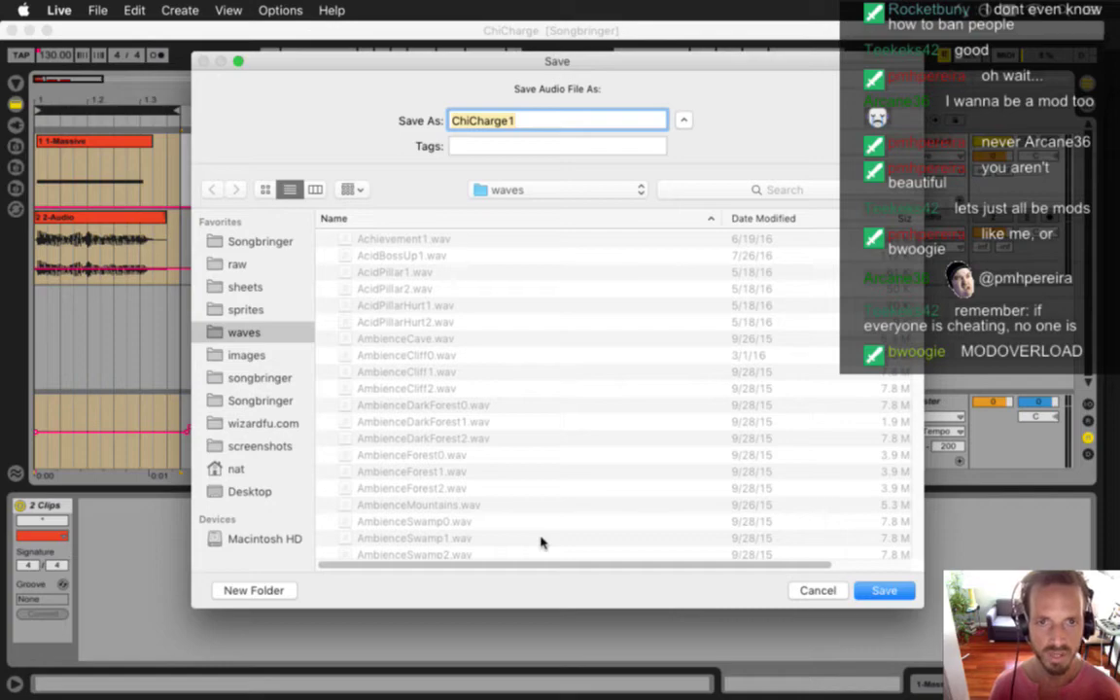
key(Return)
click(667, 176)
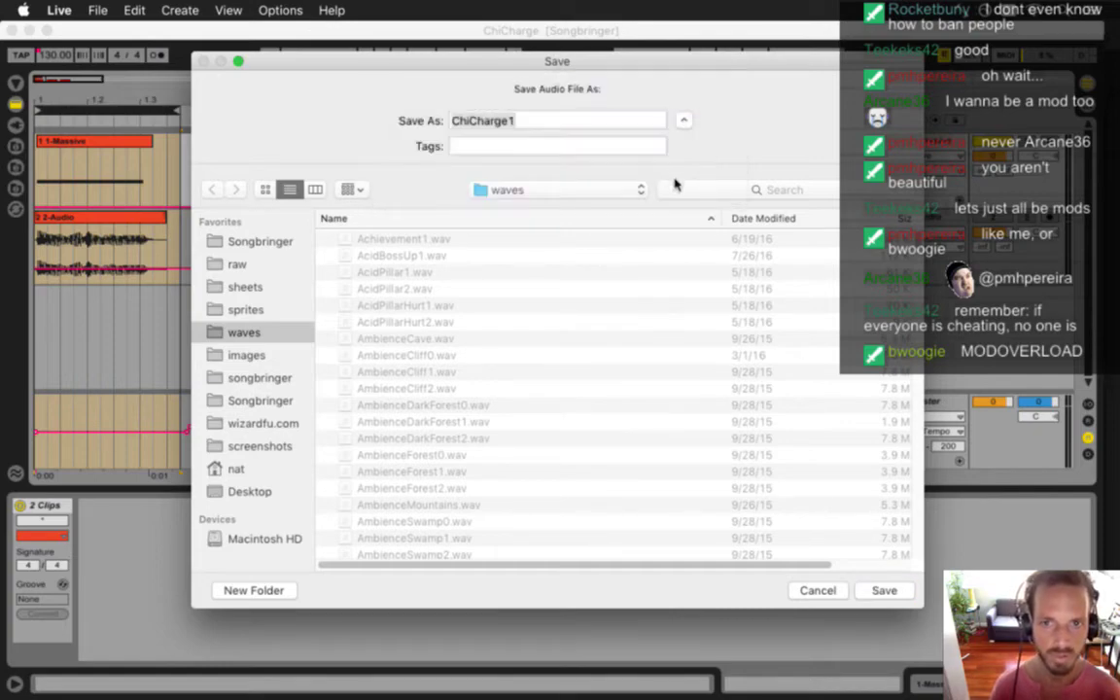
Switch to Xcode, run the Songbringer project to hear the raised charge sound in the game, and quit the game
key(super+Tab)
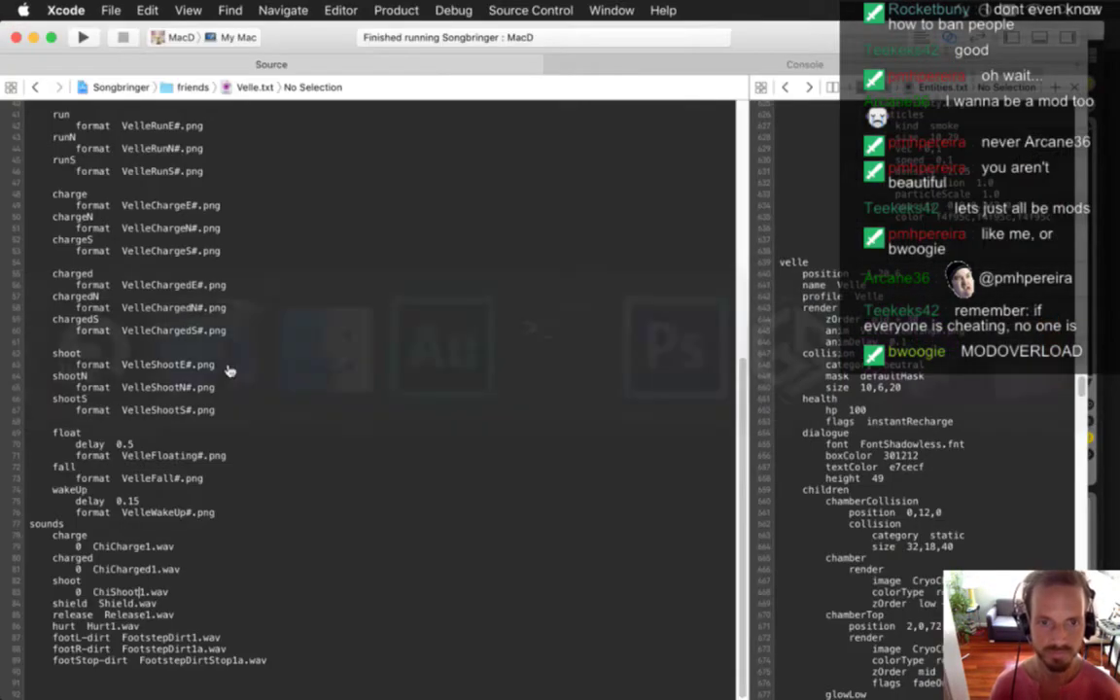
key(super+r)
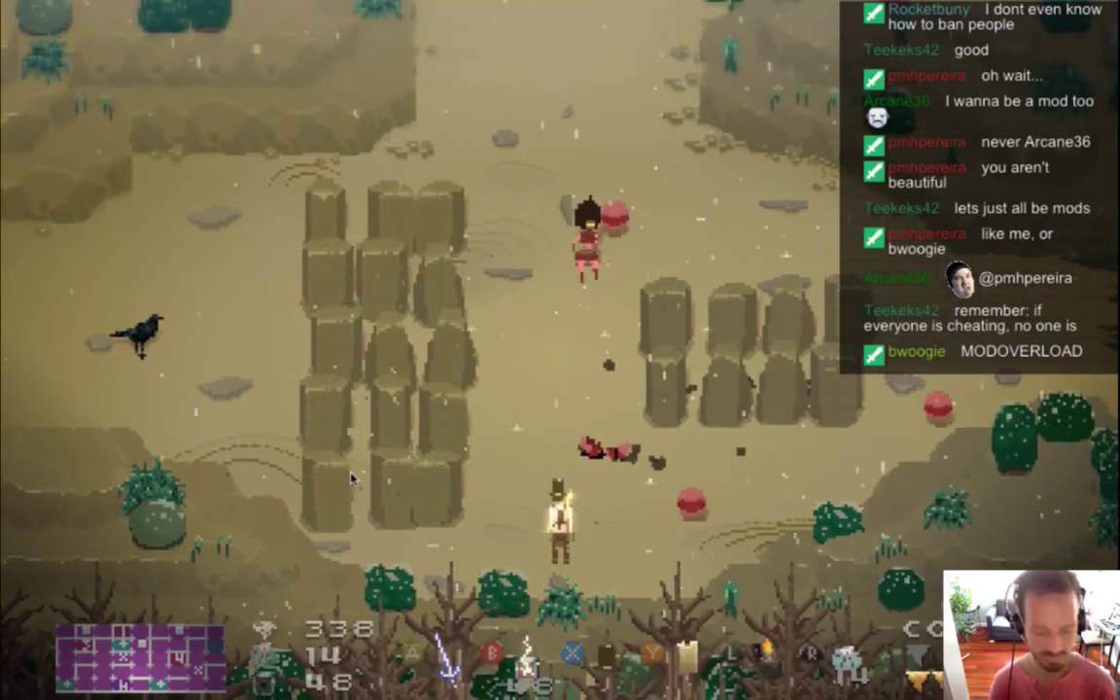
key(super+q)
Switch to Ableton Live and examine the 1-Massive track's device chain, including the Spectrum display and the Massive synth's settings
key(super+Tab)
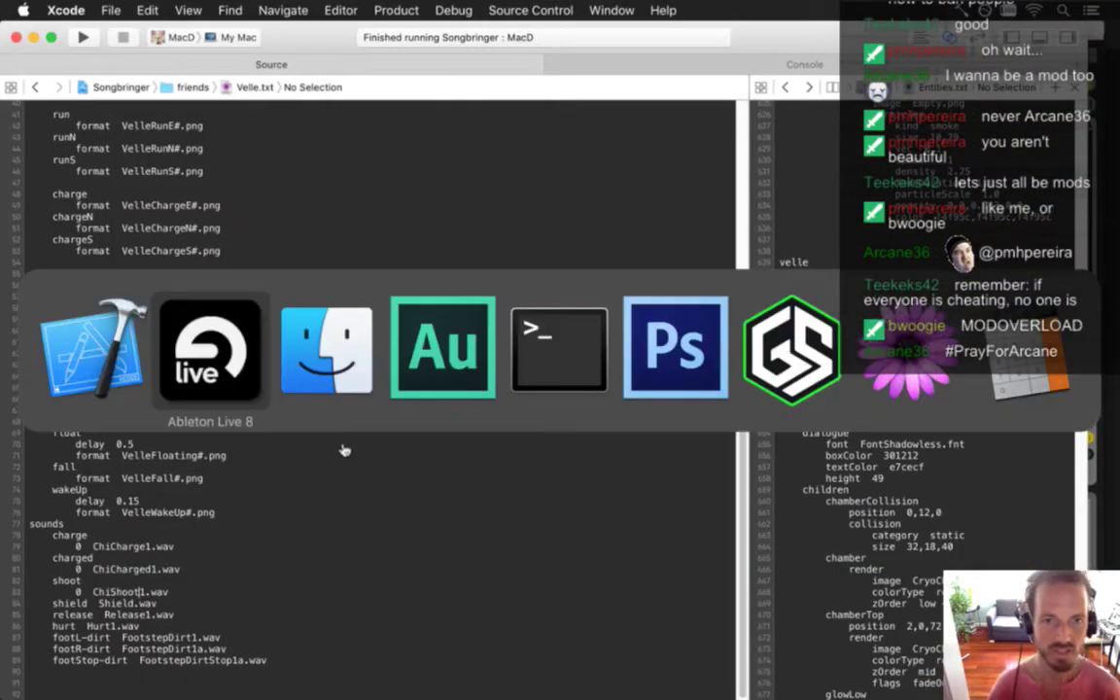
click(231, 392)
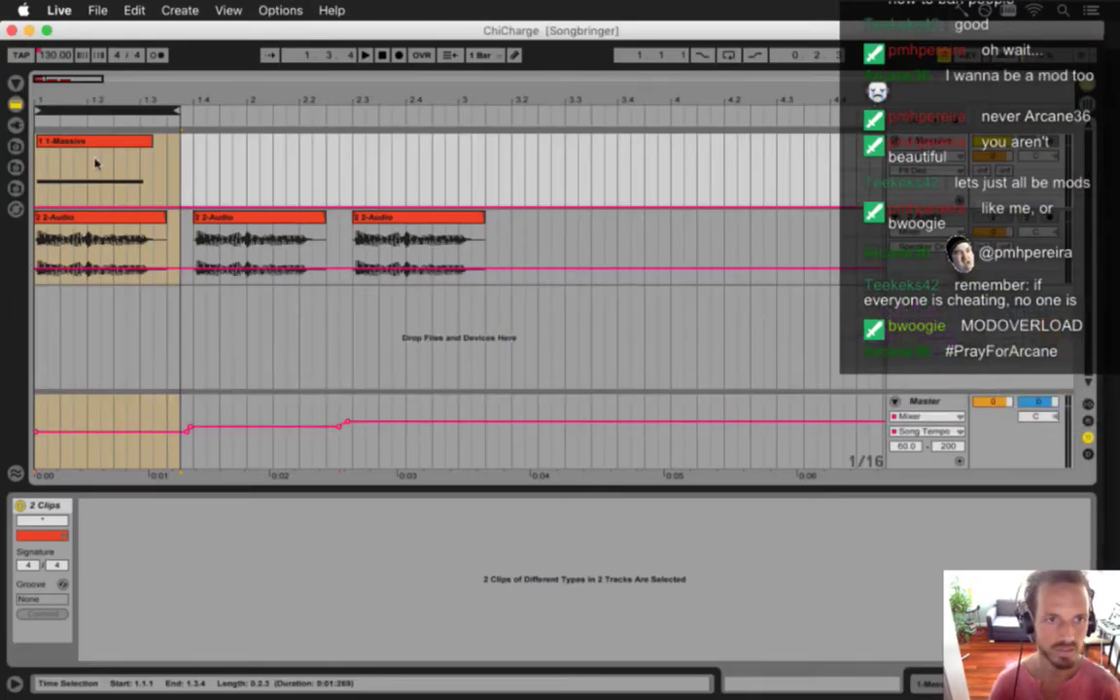
key(shift+Tab)
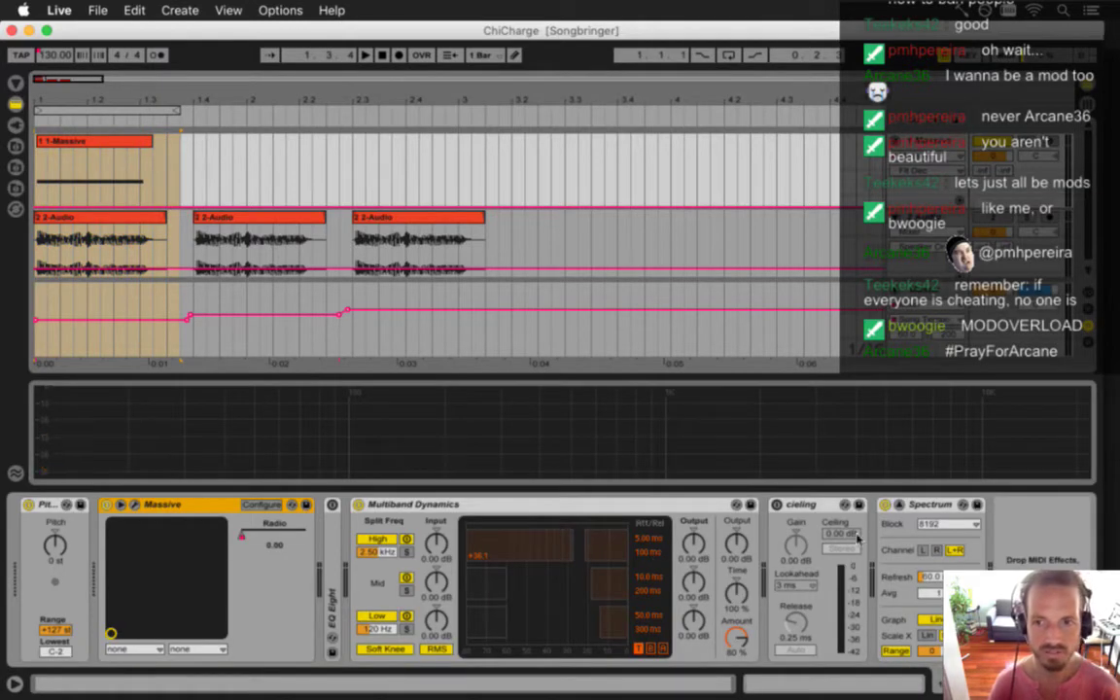
click(899, 505)
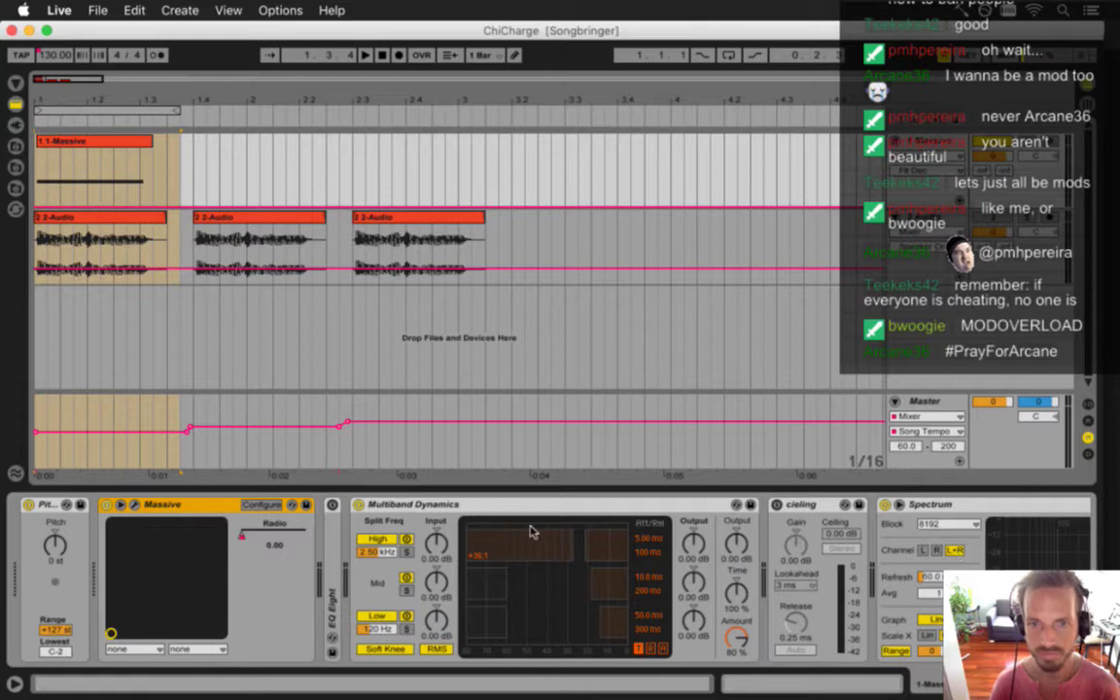
click(900, 505)
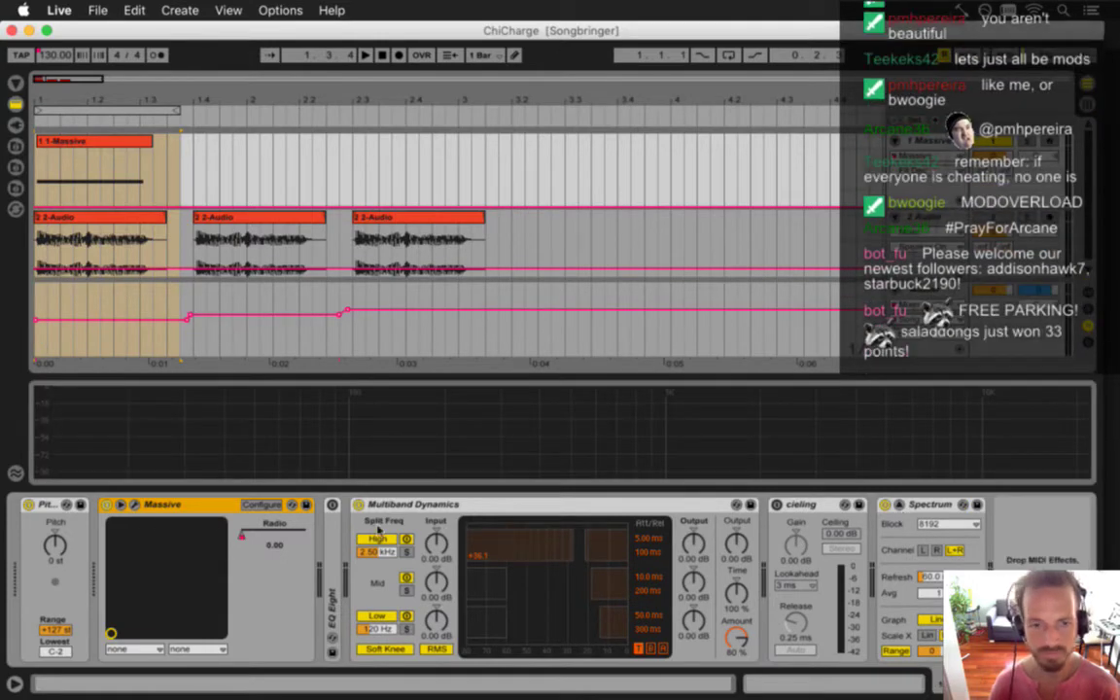
click(135, 506)
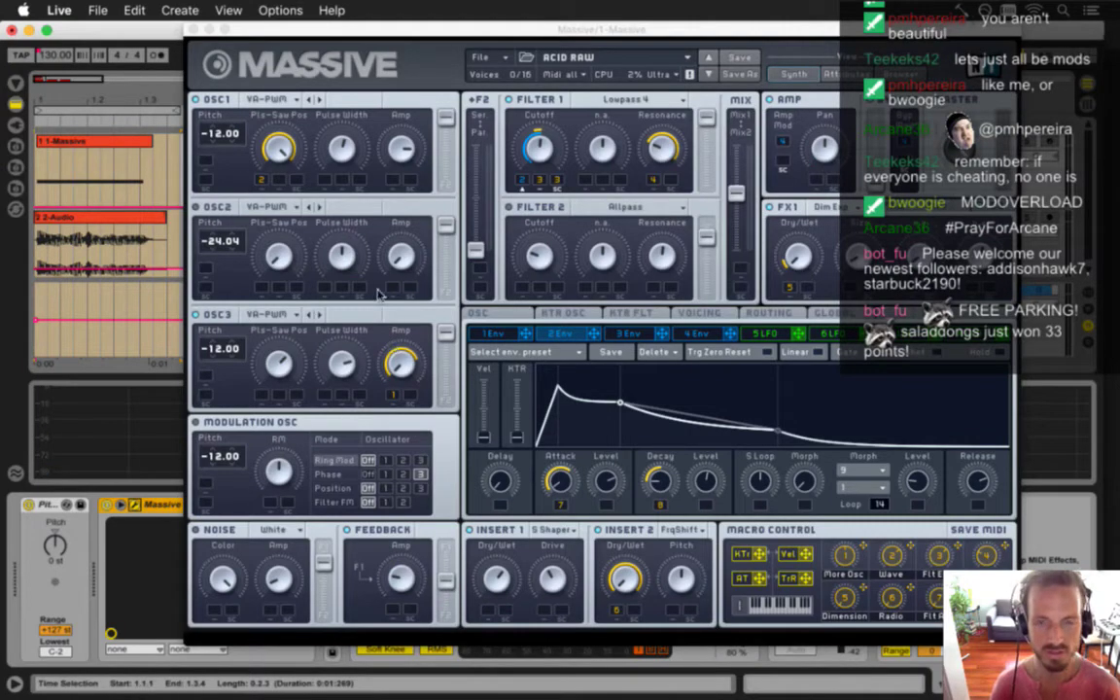
click(193, 30)
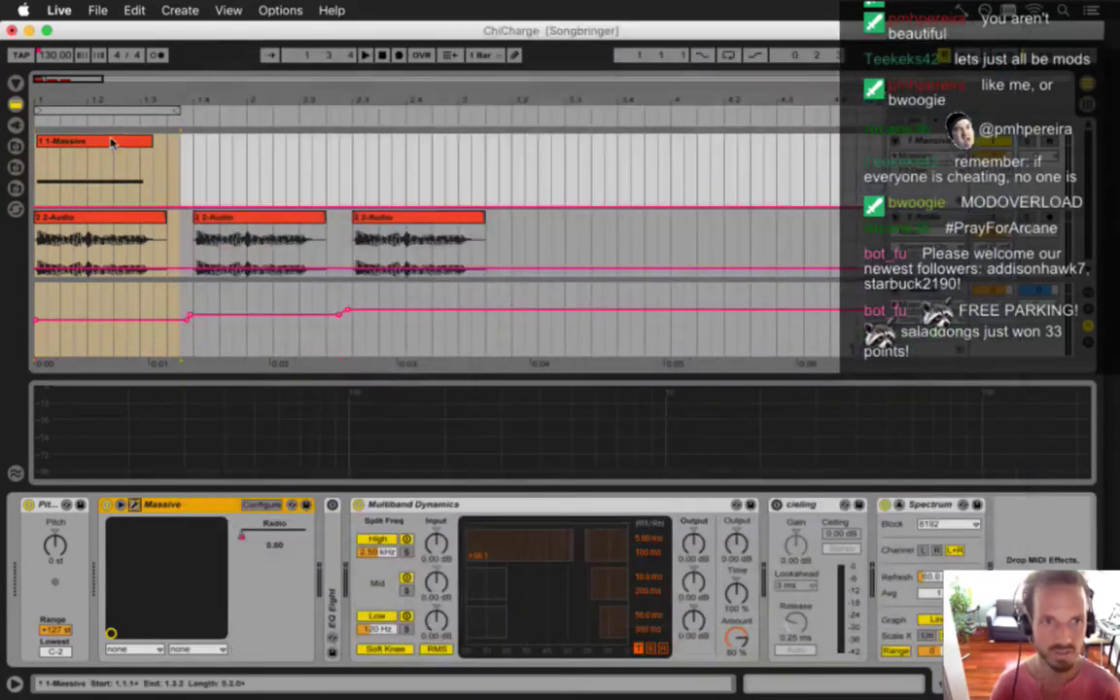
Open the 1-Massive clip's notes and lower its note to A1
click(111, 141)
key(shift+Tab)
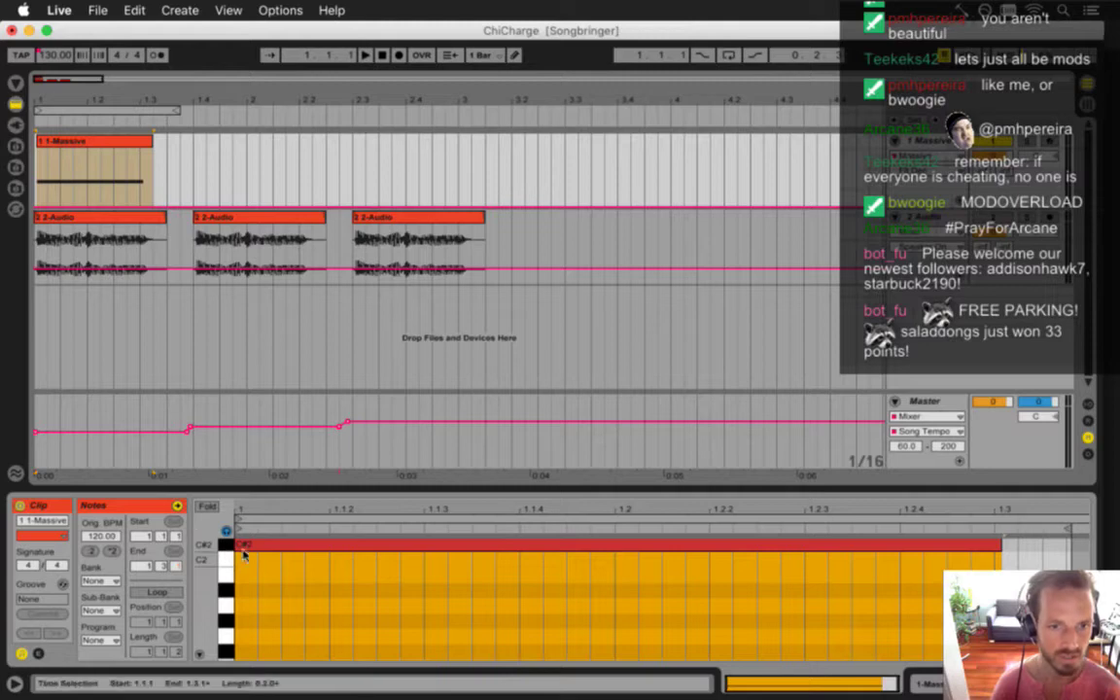
drag(239, 545, 248, 604)
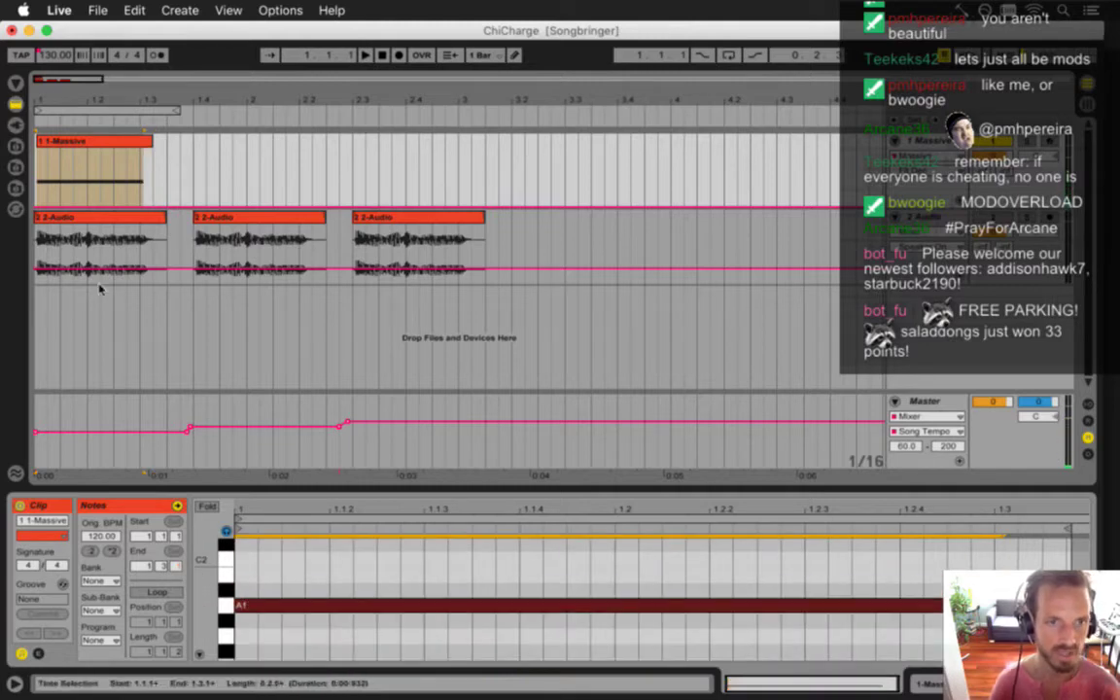
click(97, 10)
click(126, 241)
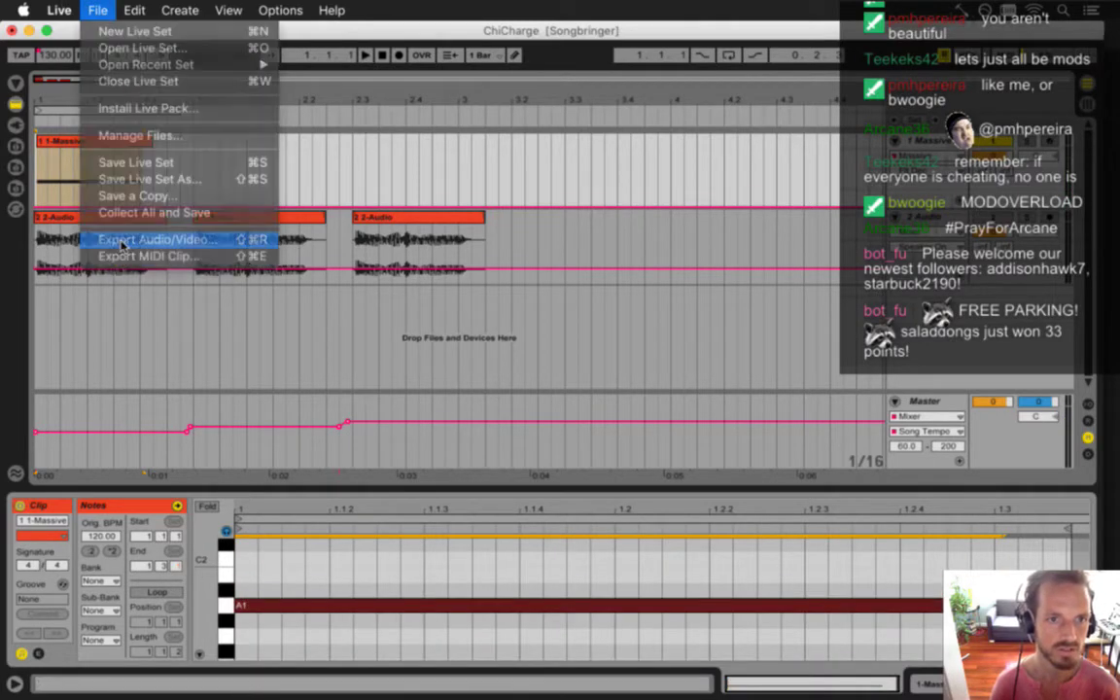
key(Escape)
Export the loop range from 1.1.1 to 1.3.4 with the A1 note as a WAV, replacing ChiCharge1 in the waves folder
click(116, 108)
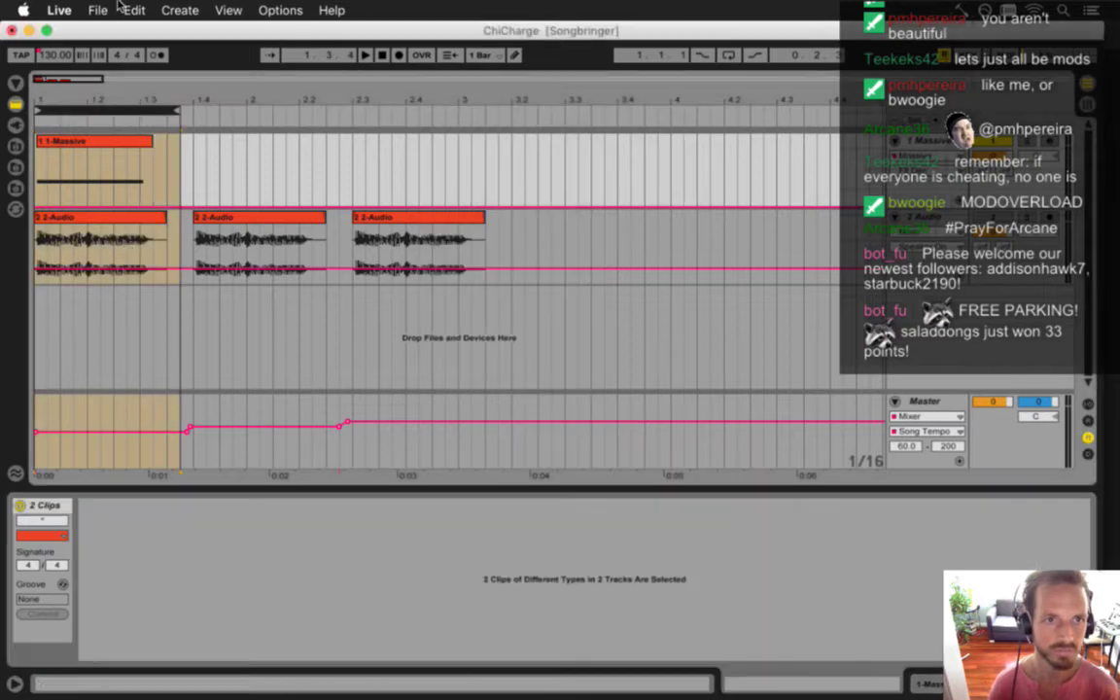
click(97, 9)
click(153, 241)
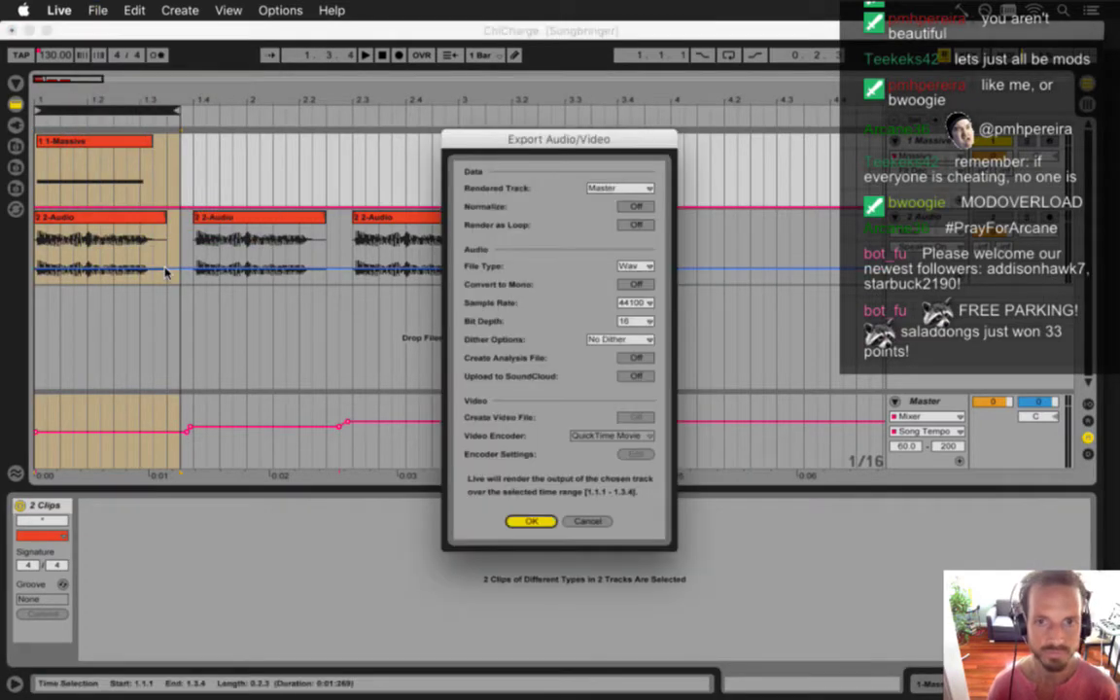
key(Return)
key(Return)
key(Return)
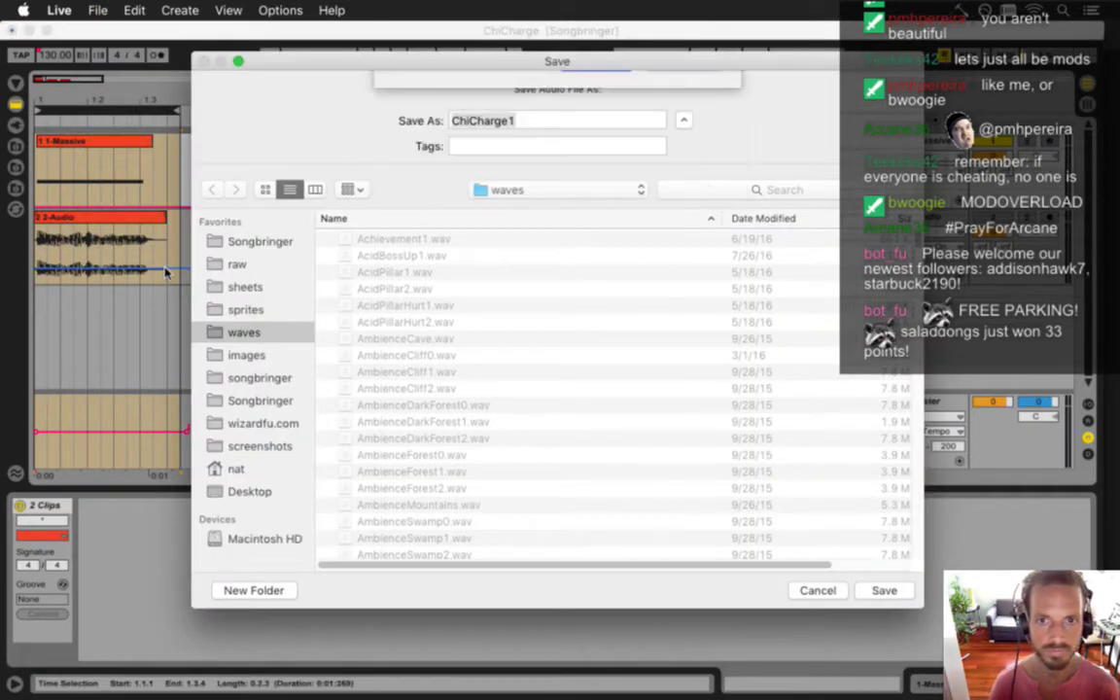
key(Return)
click(679, 175)
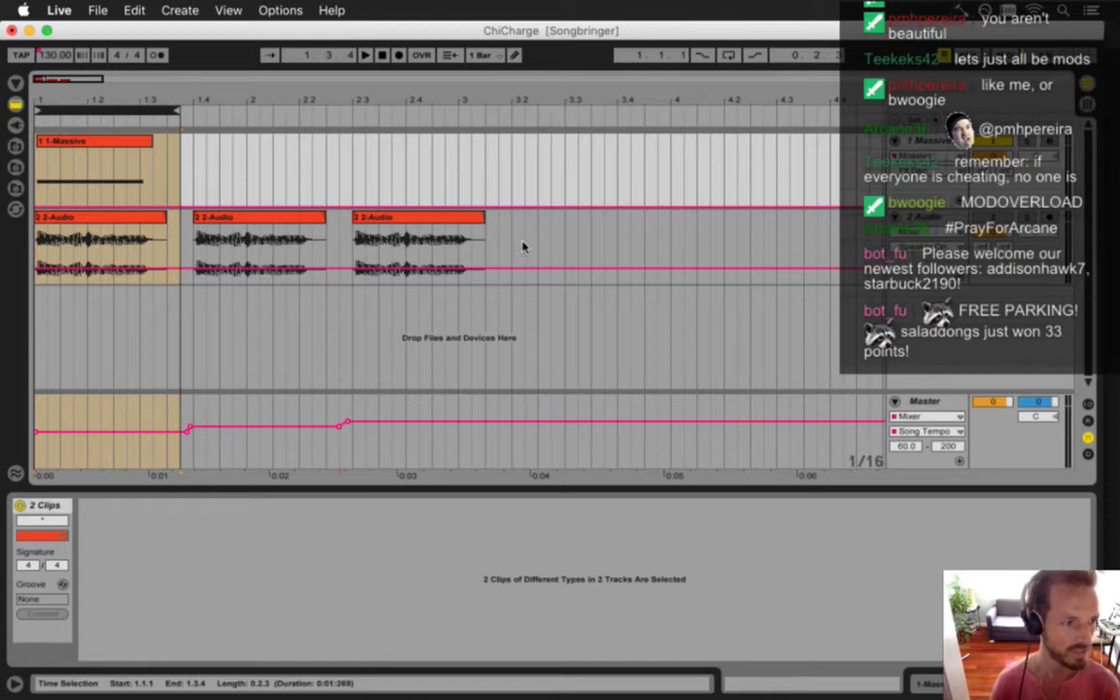
Run Songbringer from Xcode and repeatedly charge and shoot Velle's palm attack to hear the A1 charge sound
key(super+Tab)
key(super+shift+Tab)
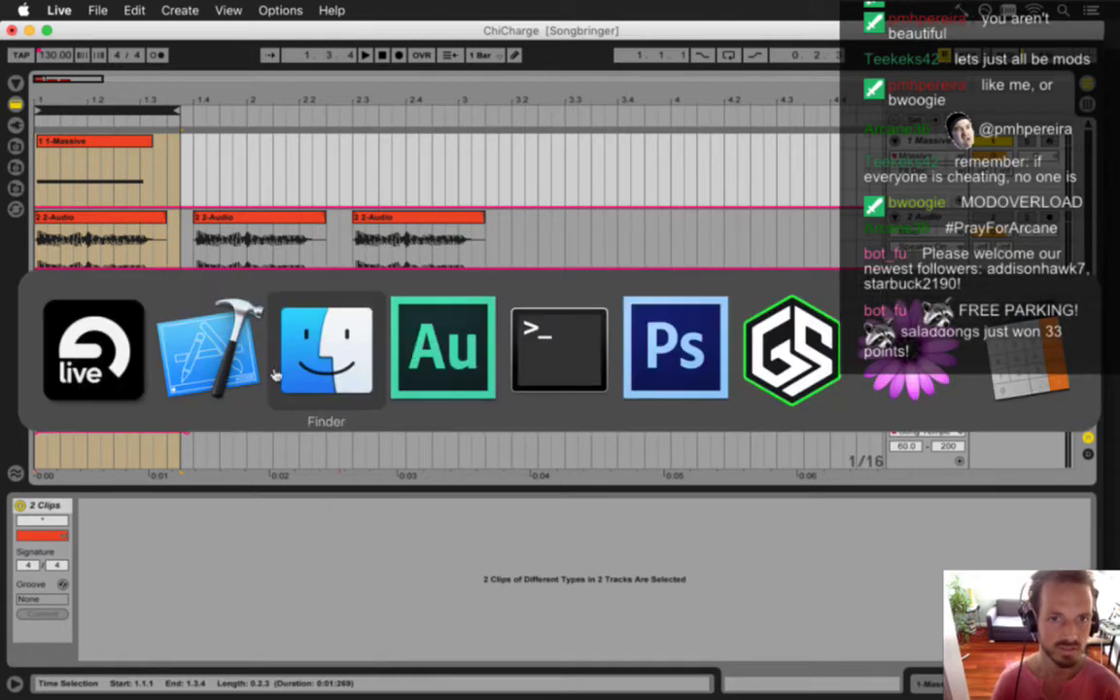
key(super+shift+Tab)
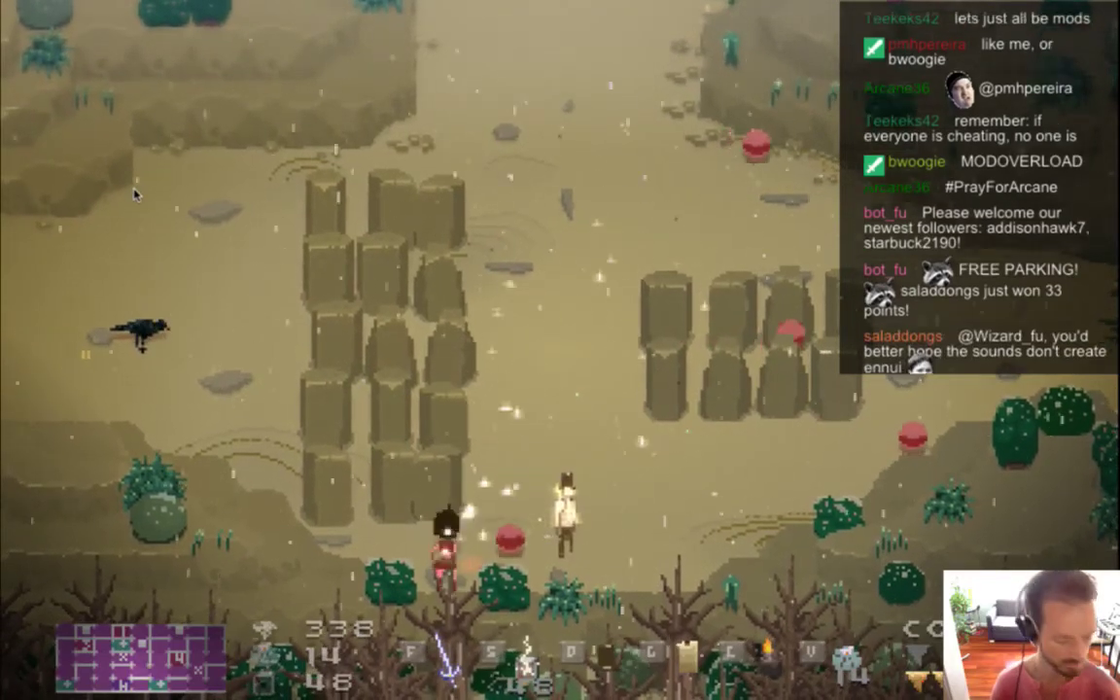
key(Up)
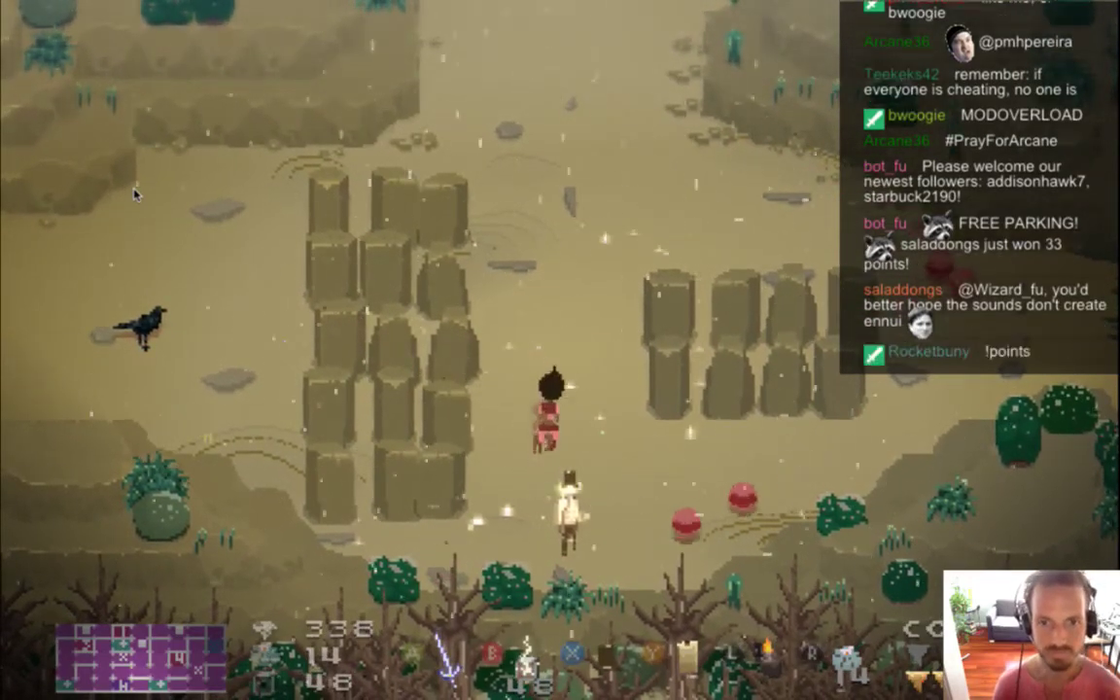
key(Up)
key(j)
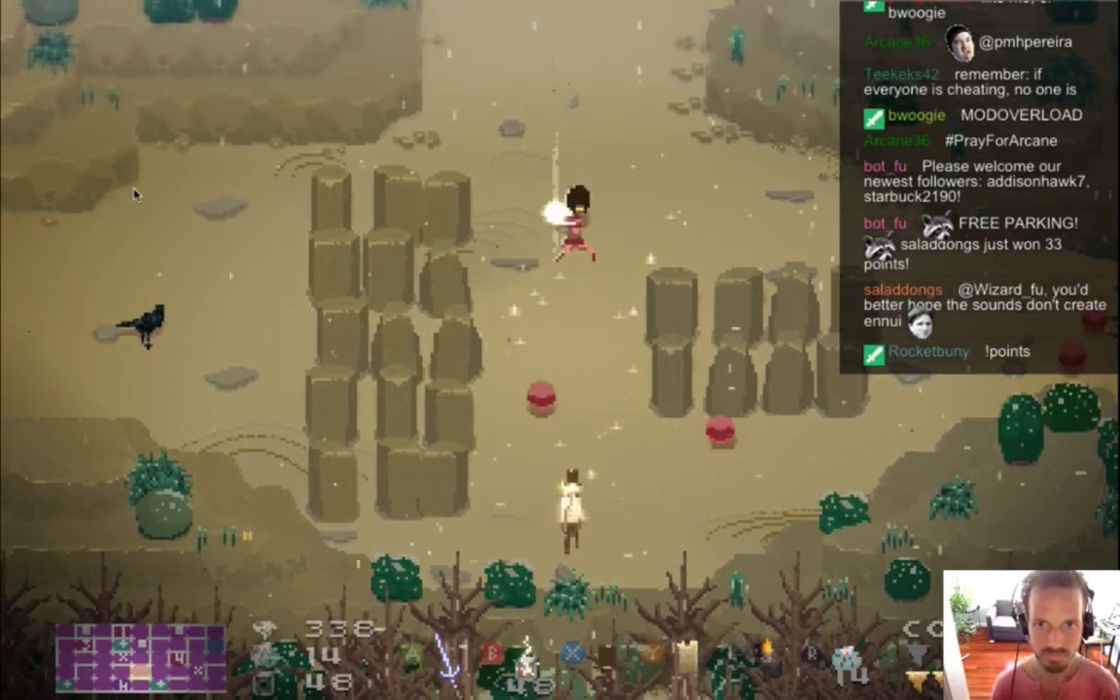
key(j)
key(j)
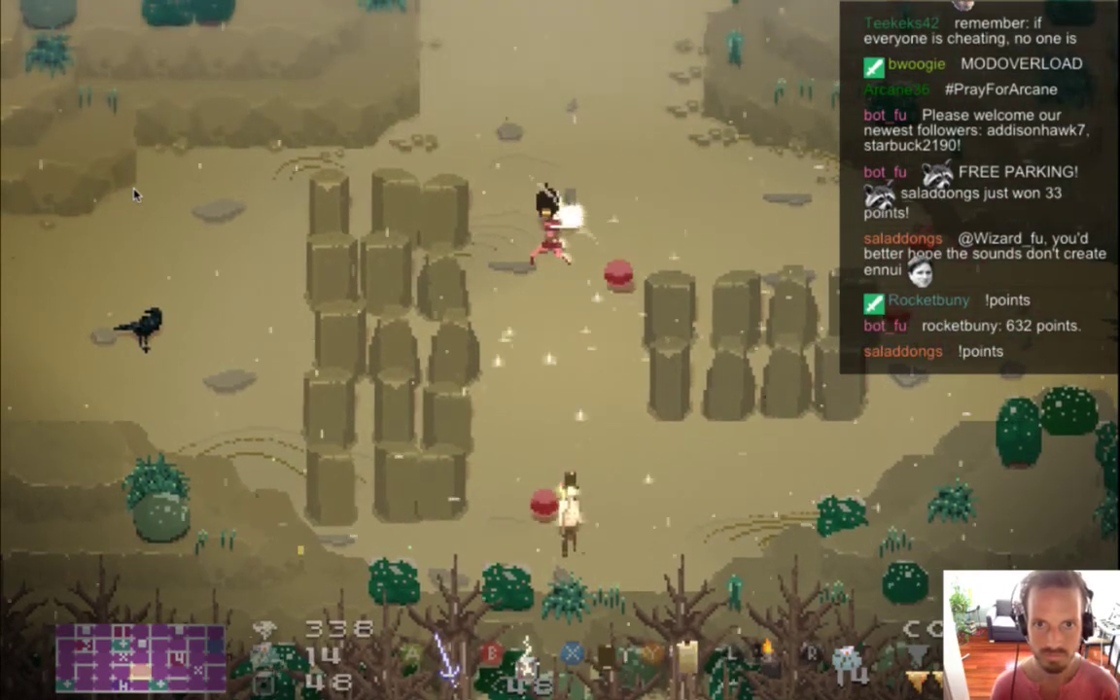
key(Right)
key(j)
key(j)
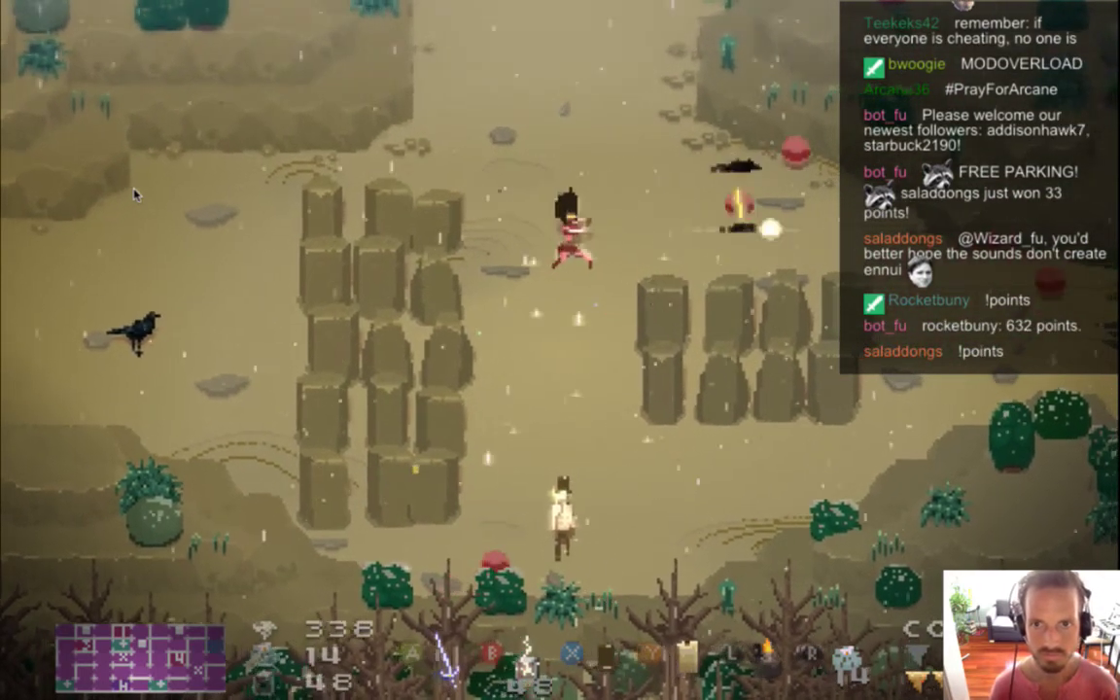
key(j)
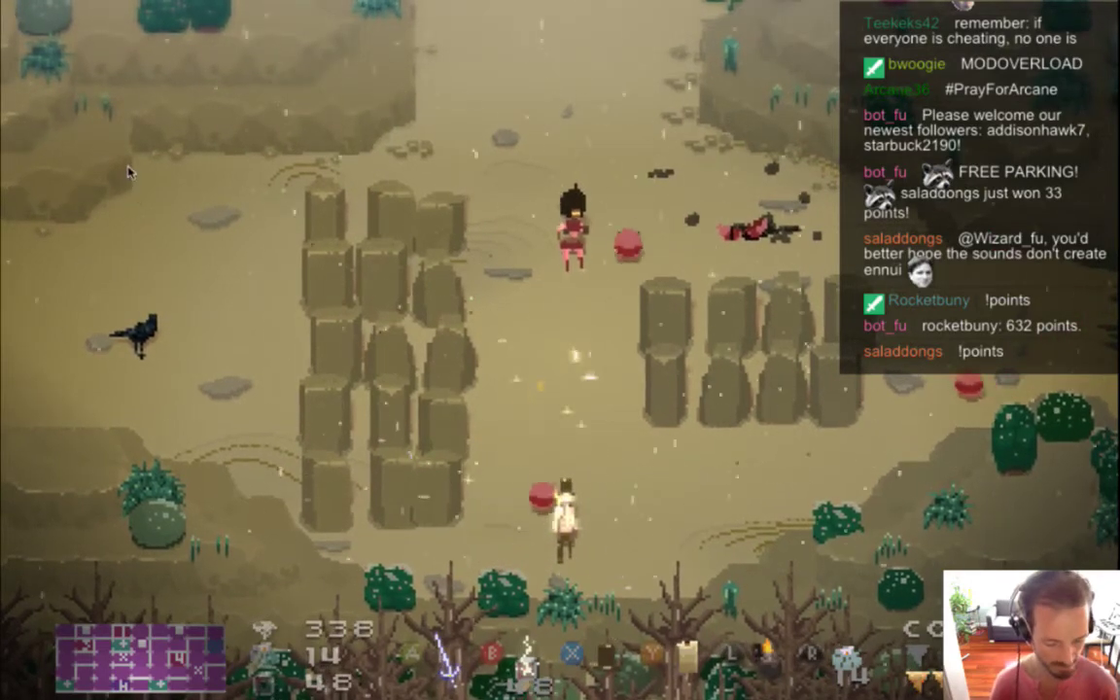
Quit the game, switch to Ableton Live, and raise the note in the 1-Massive clip to A#1
key(super+q)
key(super+Tab)
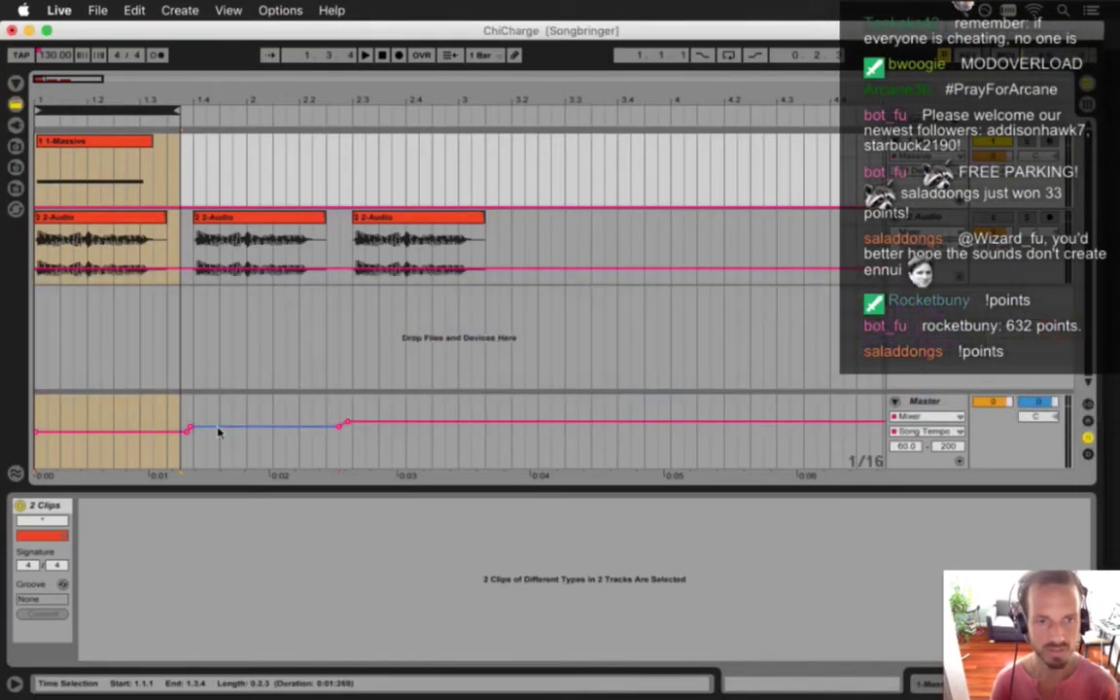
click(60, 141)
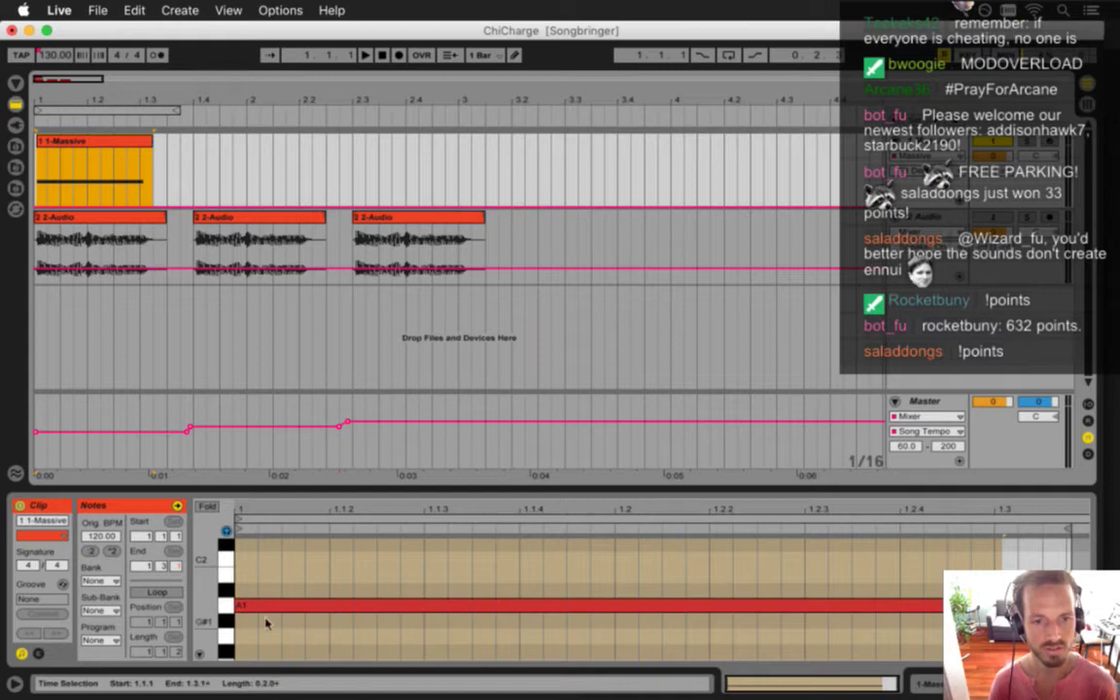
drag(258, 608, 262, 596)
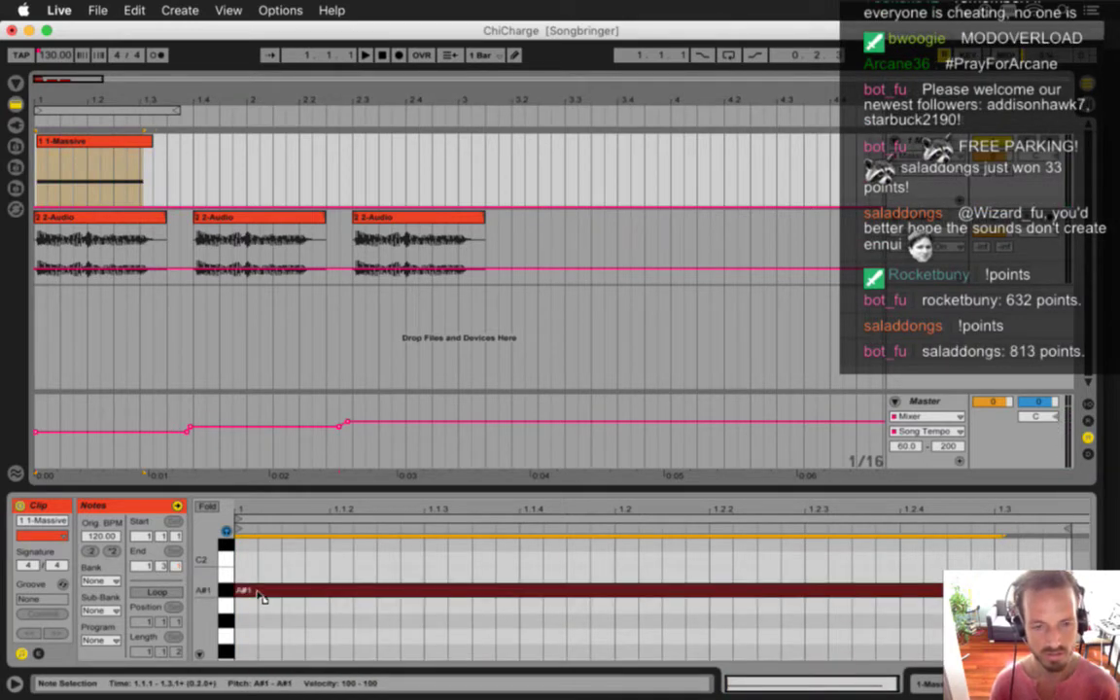
click(98, 10)
click(114, 240)
key(Escape)
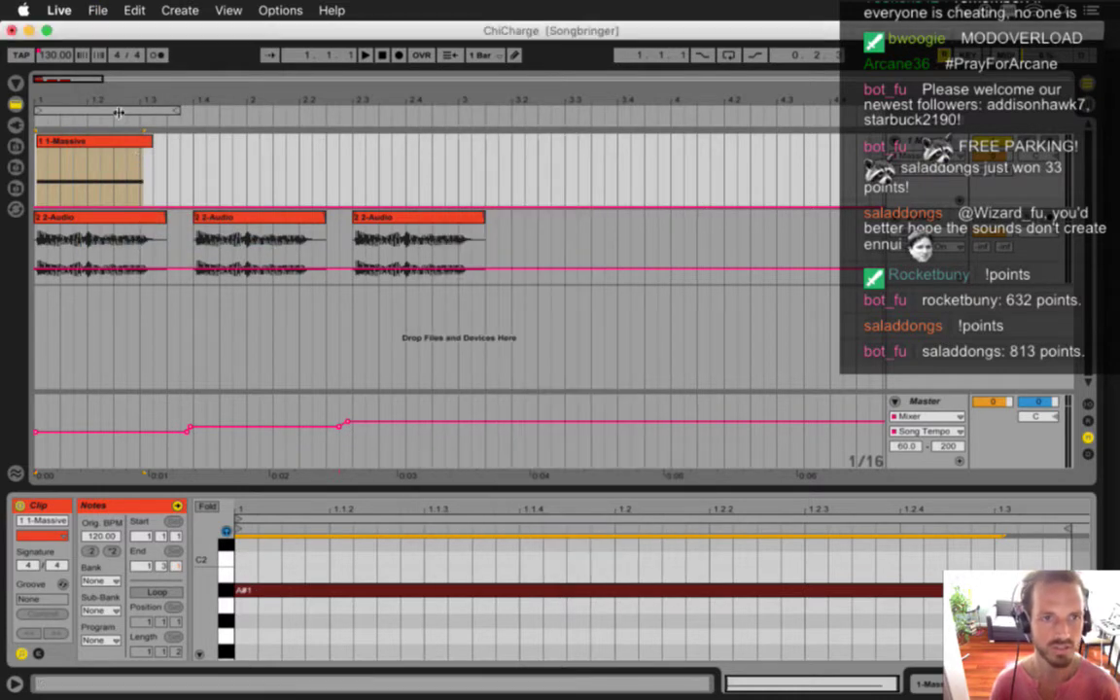
Export the loop range from 1.1.1 to 1.3.4 with the A#1 note as a WAV, replacing ChiCharge1.wav in the waves folder
click(117, 109)
click(104, 8)
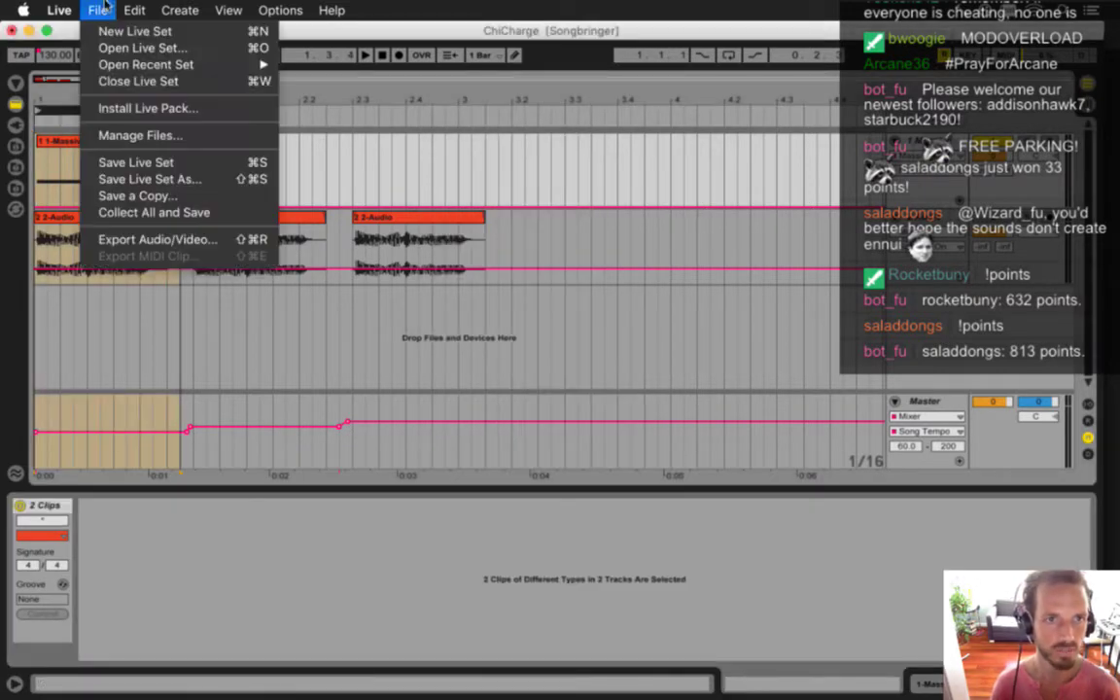
click(156, 239)
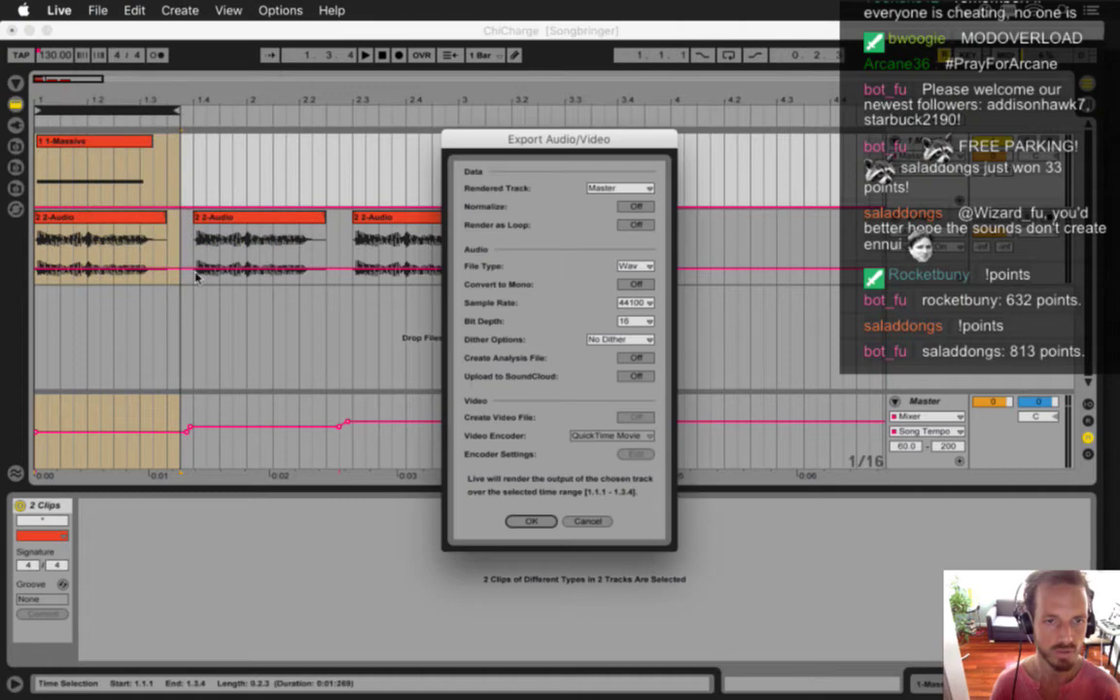
click(532, 522)
key(Return)
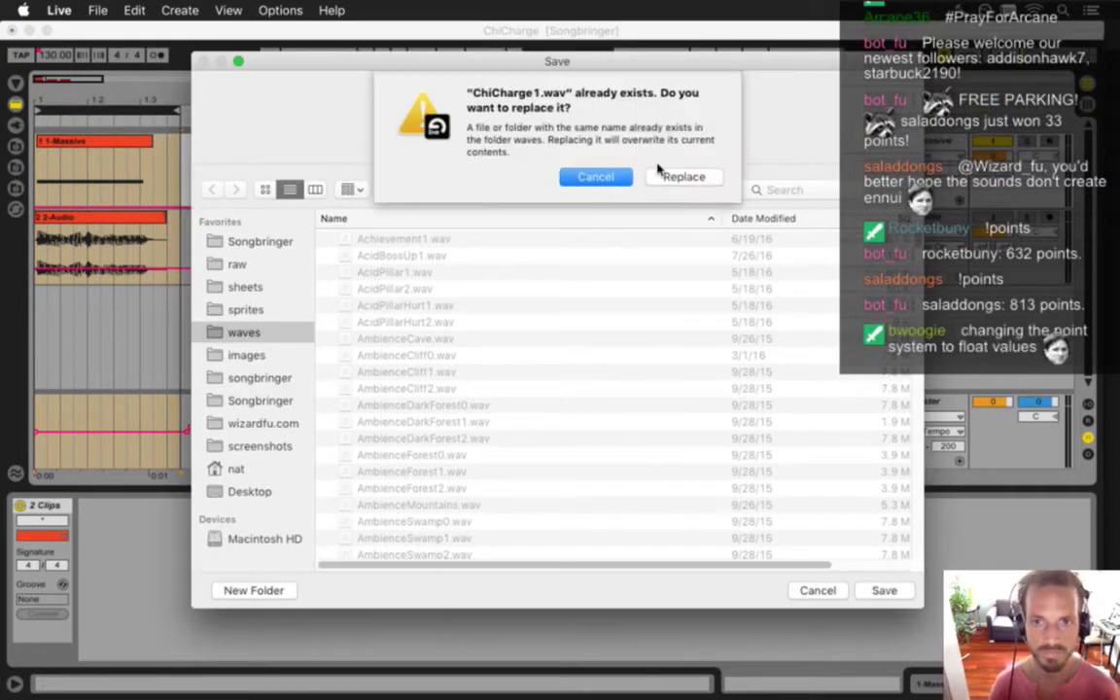
click(671, 176)
Run Songbringer from Xcode, test Velle's palm attack with the A#1 charge sound, and quit the game
key(super+Tab)
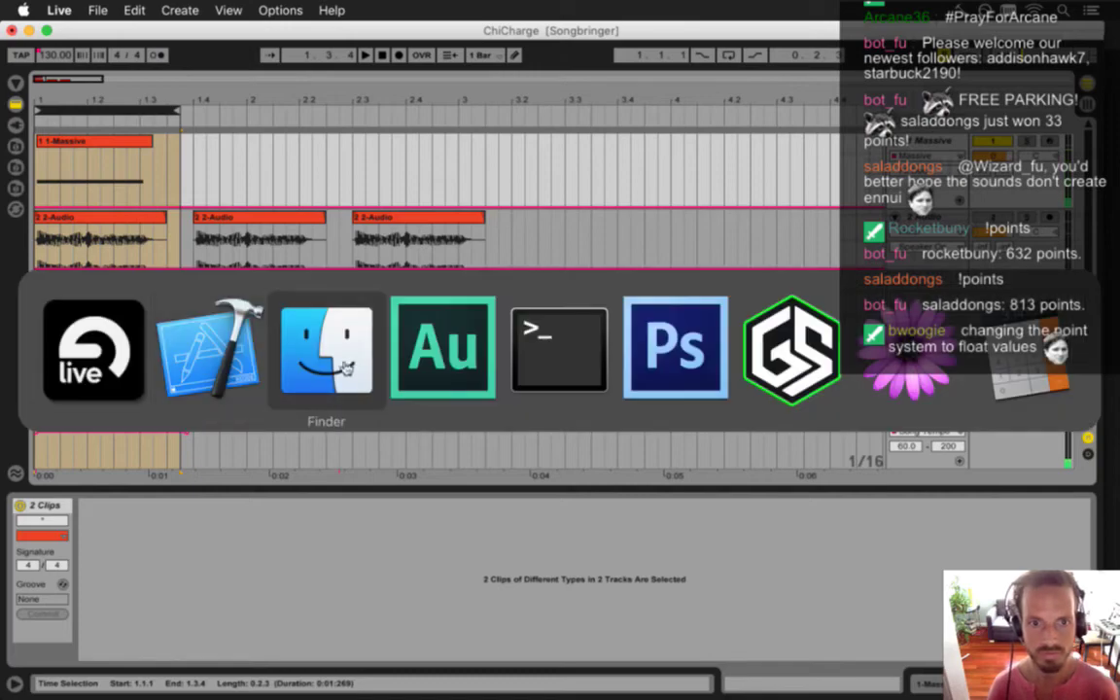
key(super+r)
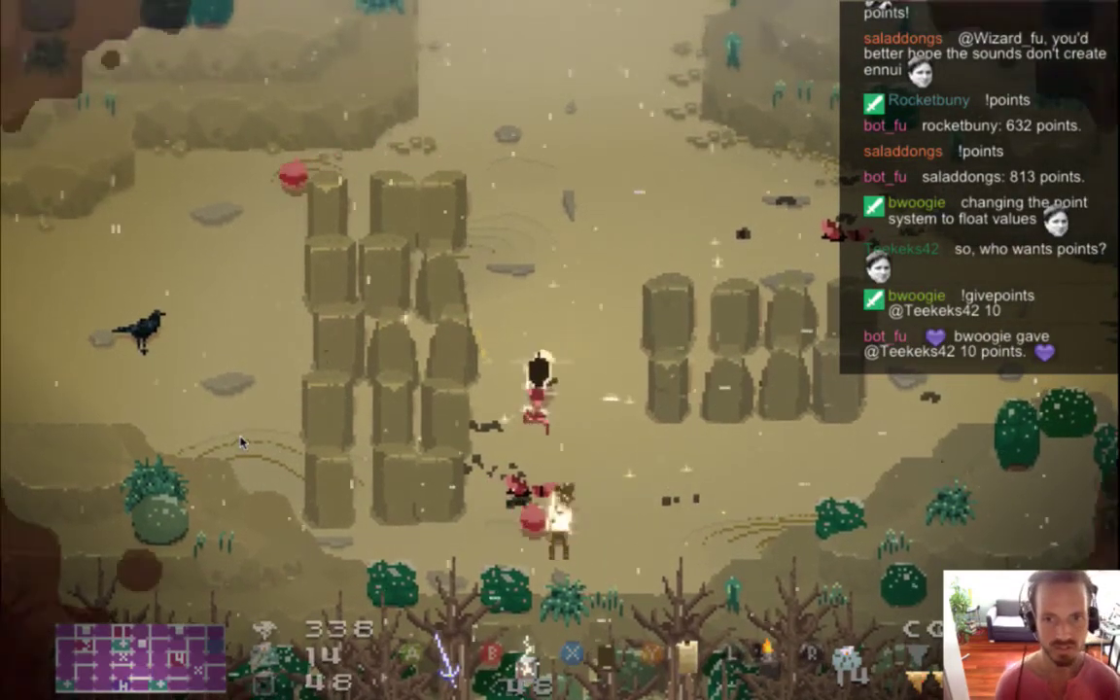
key(super+q)
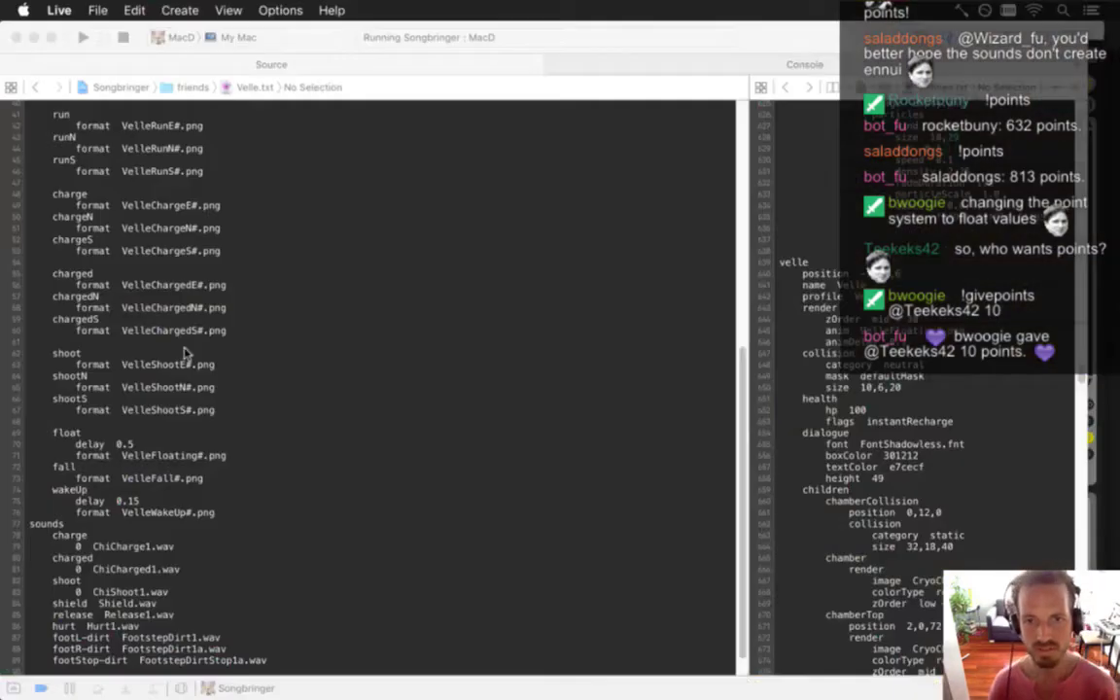
Switch to Ableton Live, lower the 1-Massive clip's note to G#1, and save the Live Set
key(super+Tab)
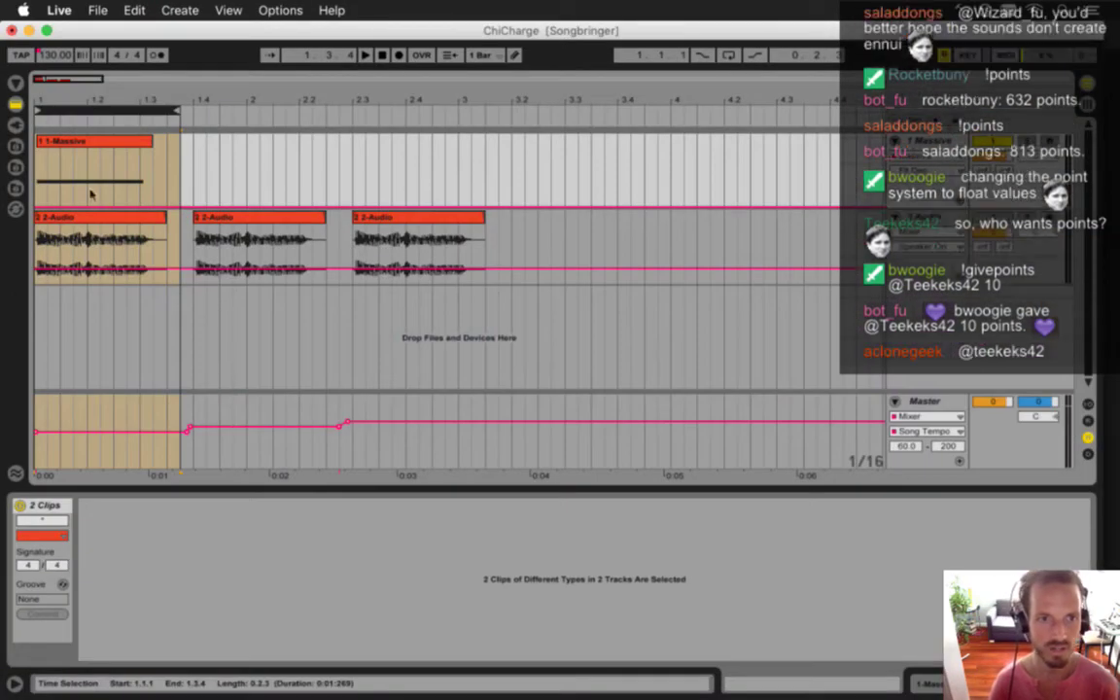
click(93, 144)
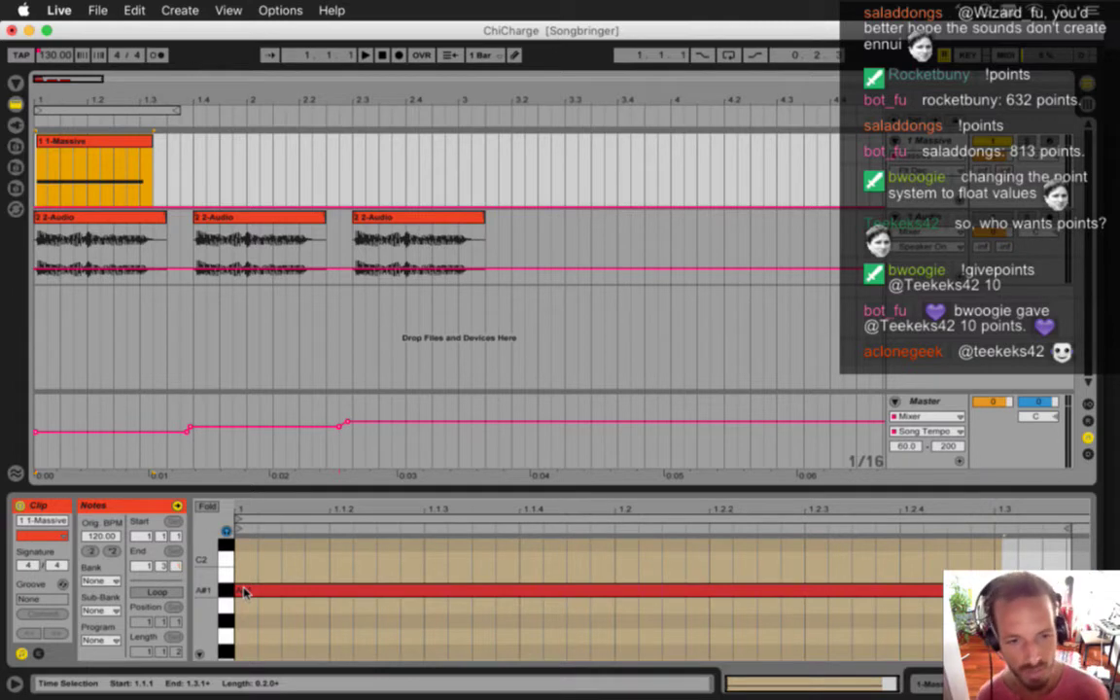
drag(251, 595, 255, 620)
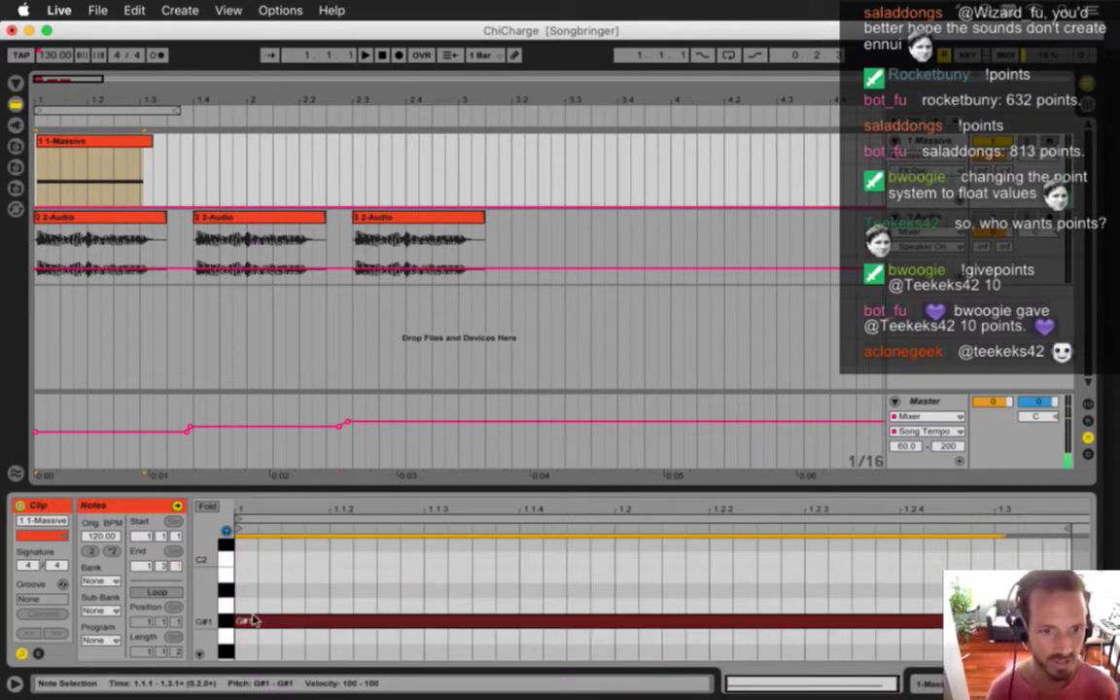
key(super+s)
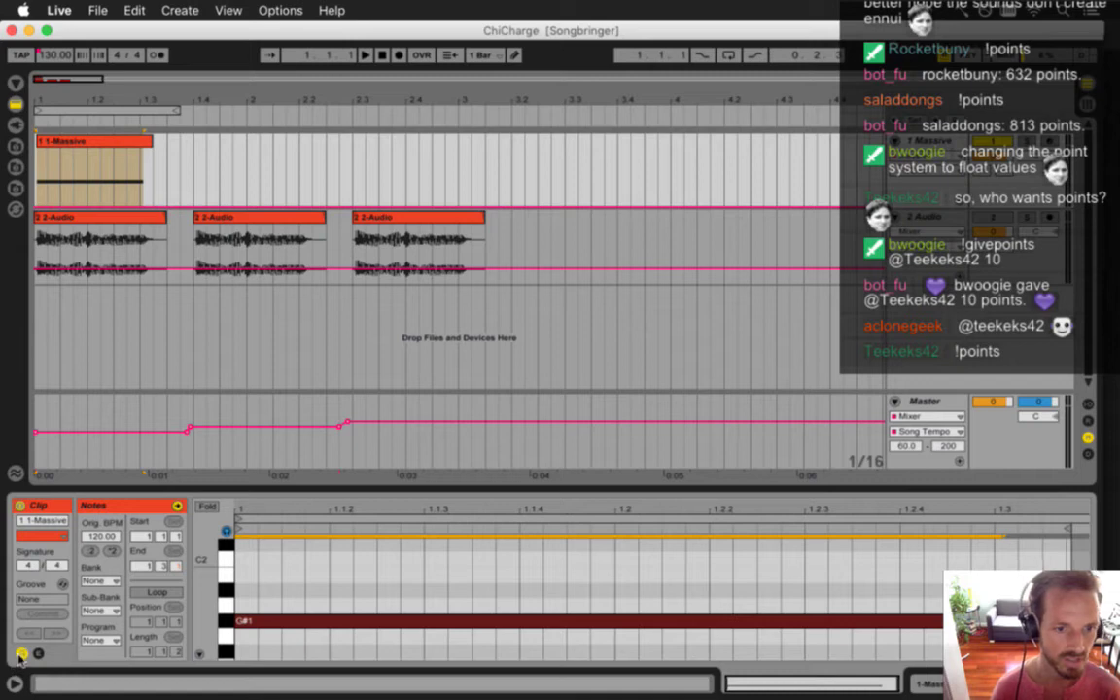
Hide the 1-Massive clip's Notes settings and open the Massive synth's window from the track's device chain
click(21, 655)
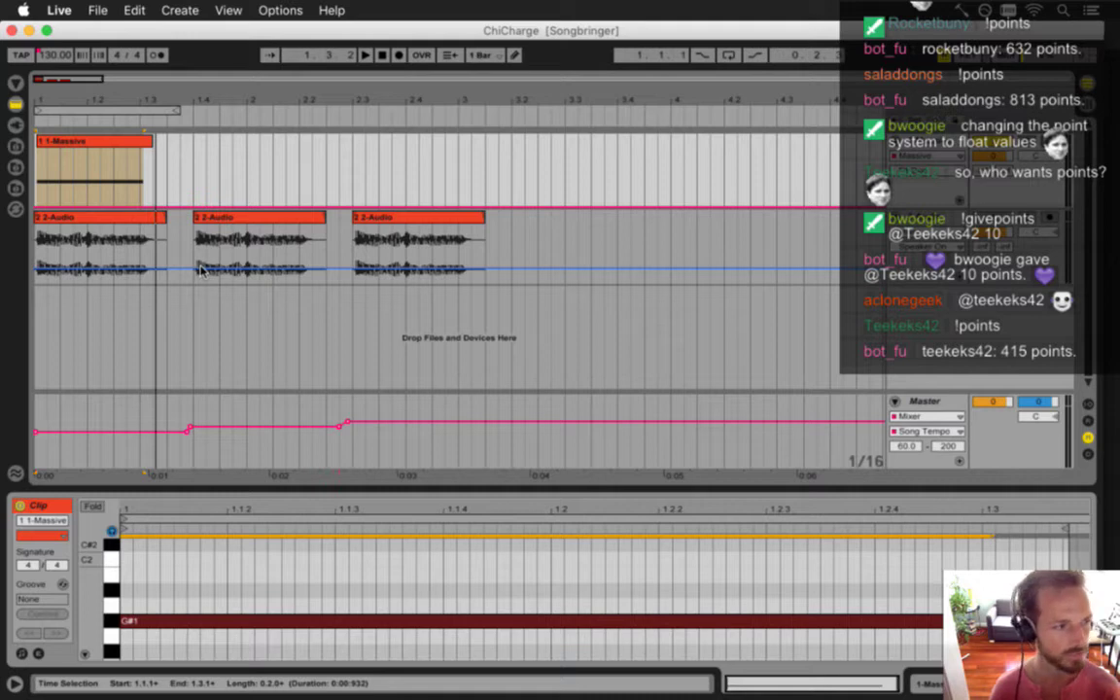
click(73, 142)
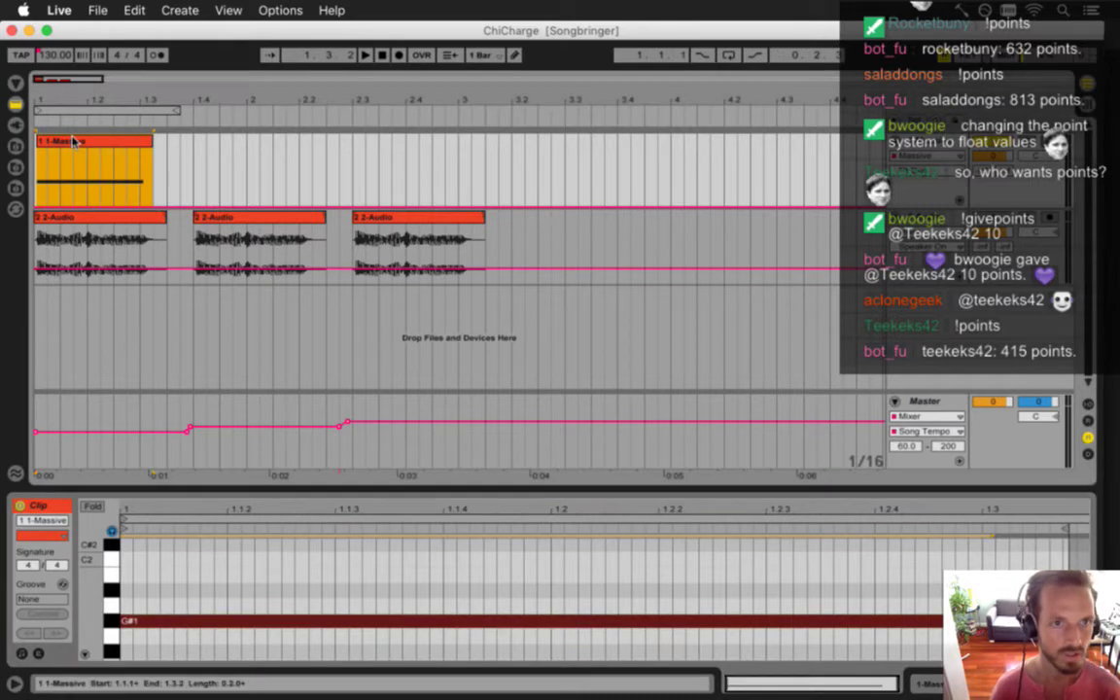
key(shift+Tab)
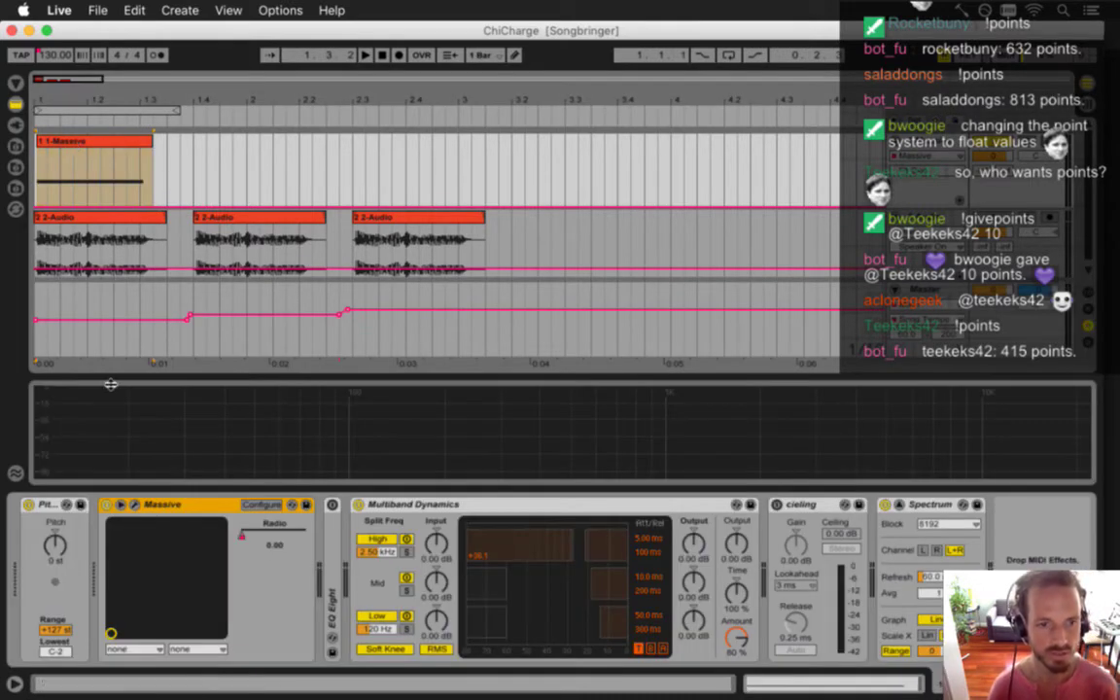
click(135, 507)
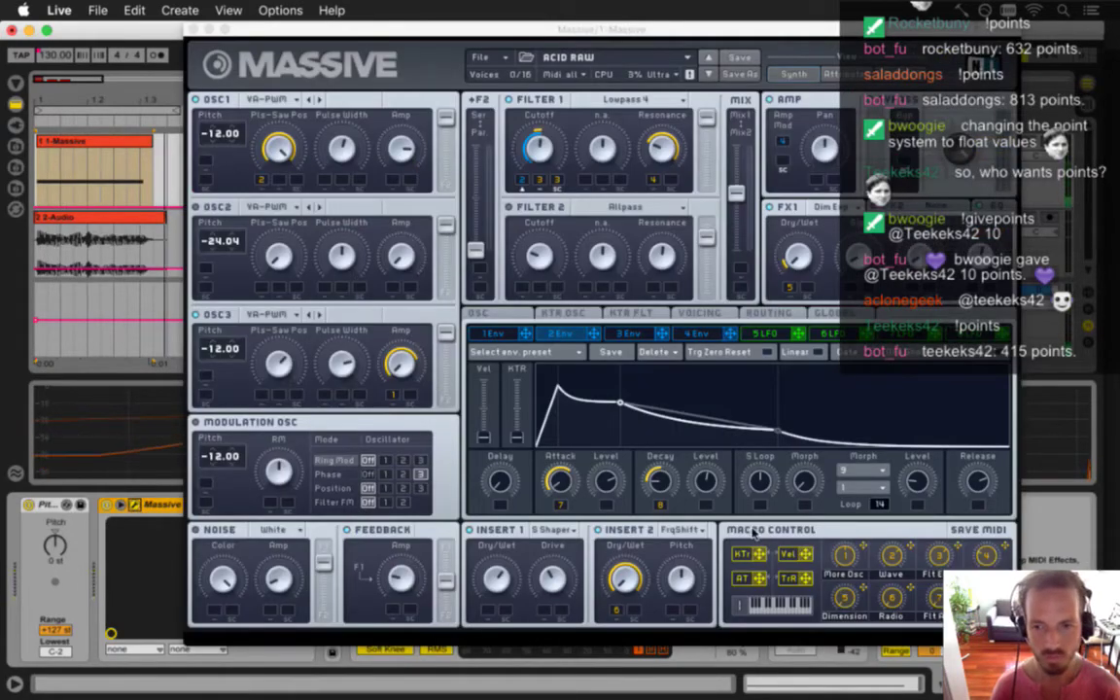
Try the More Osc macro in the Massive synth and play back the bass sound
click(846, 557)
drag(846, 521, 843, 475)
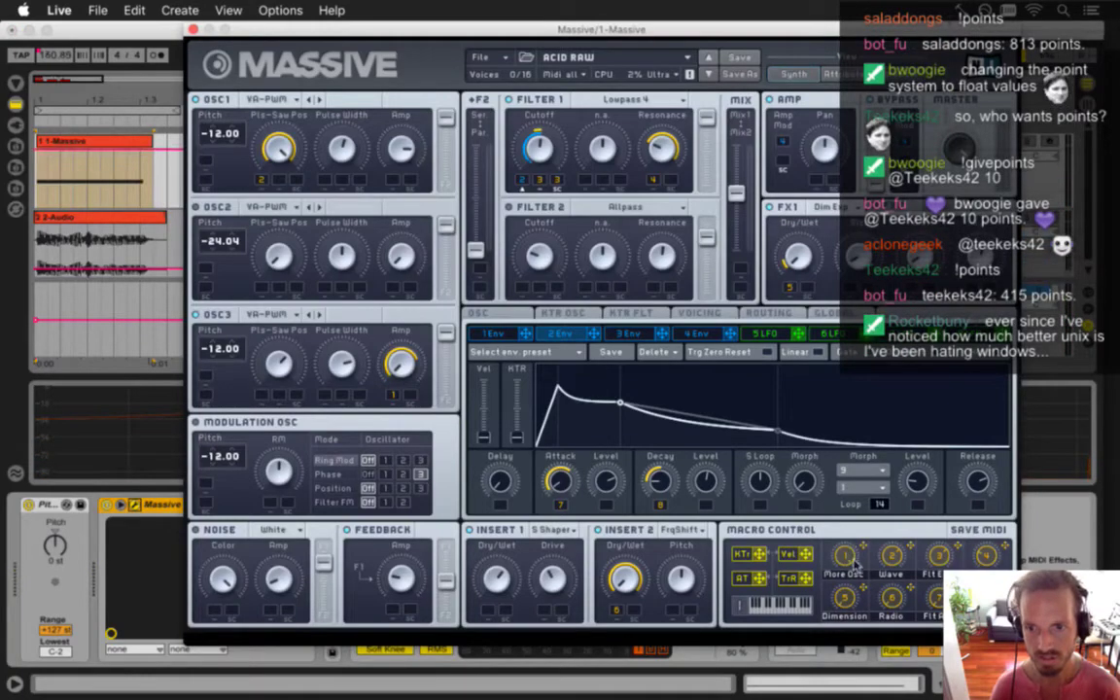
key(space)
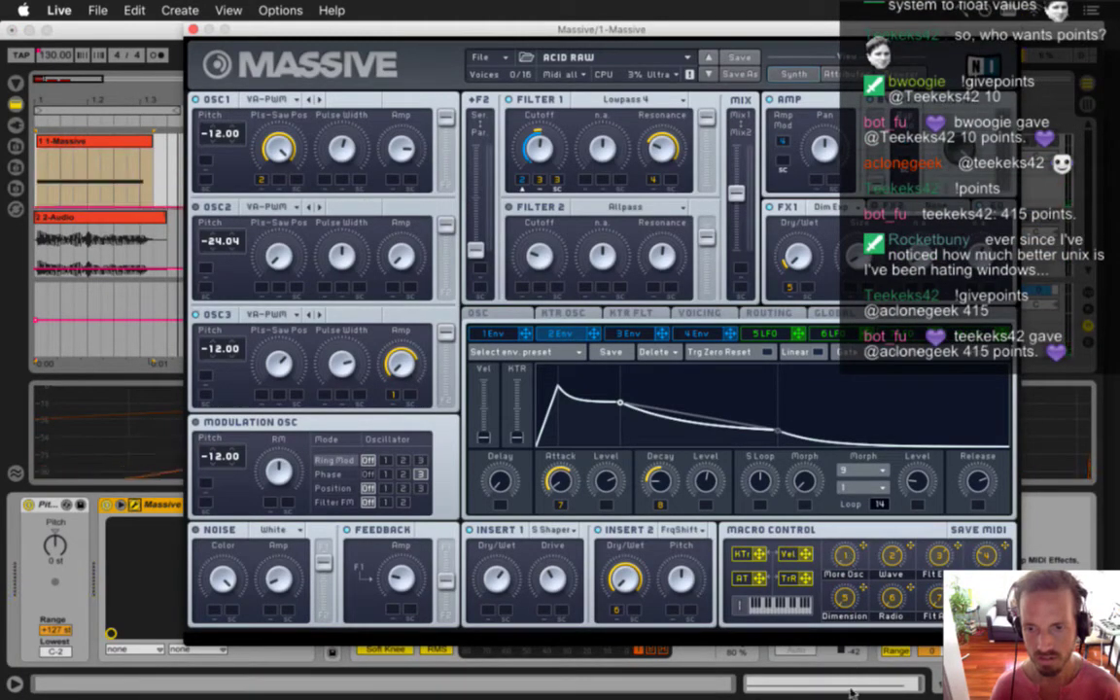
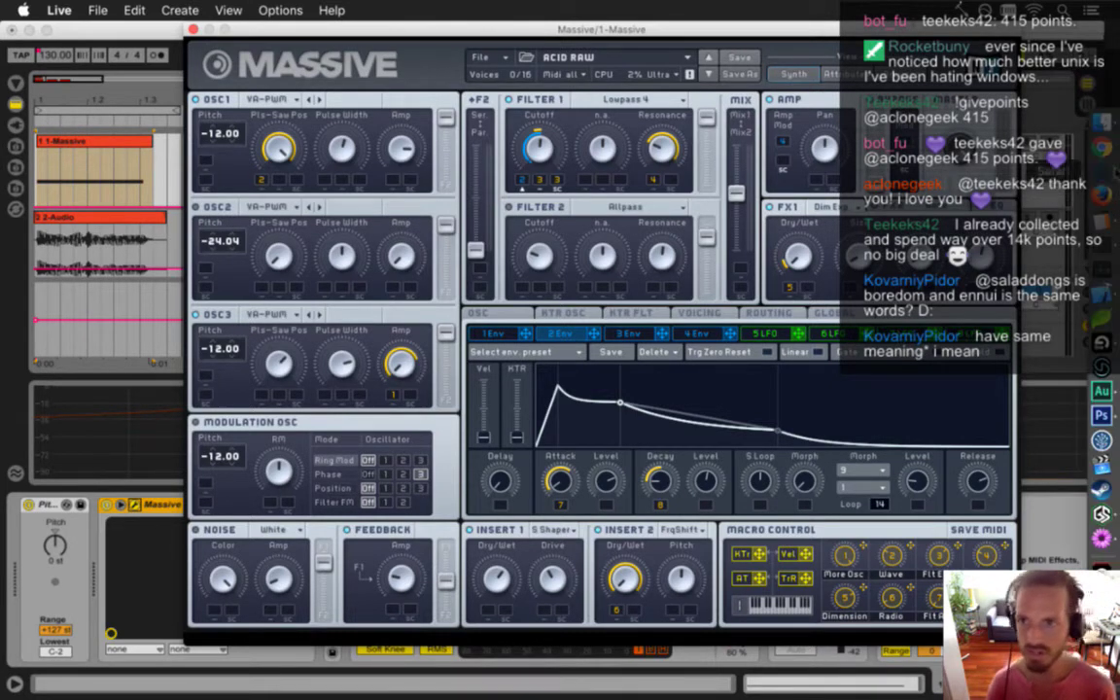
Look up "define ennui" in a new Safari window and read through the dictionary definition
key(super+Tab)
key(super+Tab)
key(super+n)
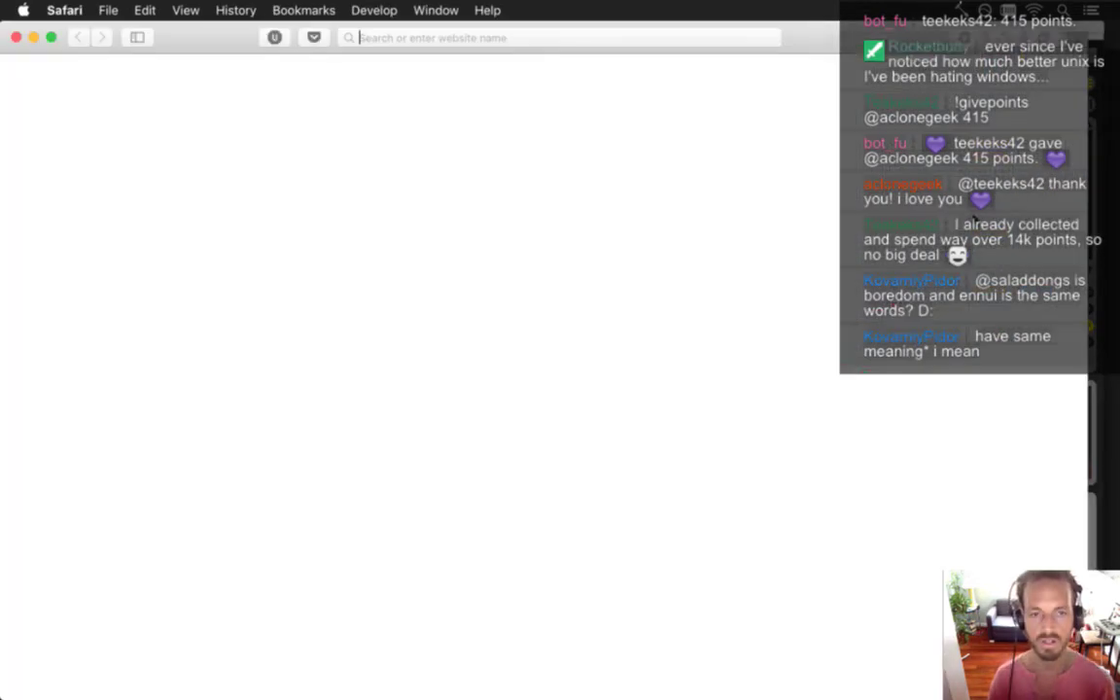
text(define )
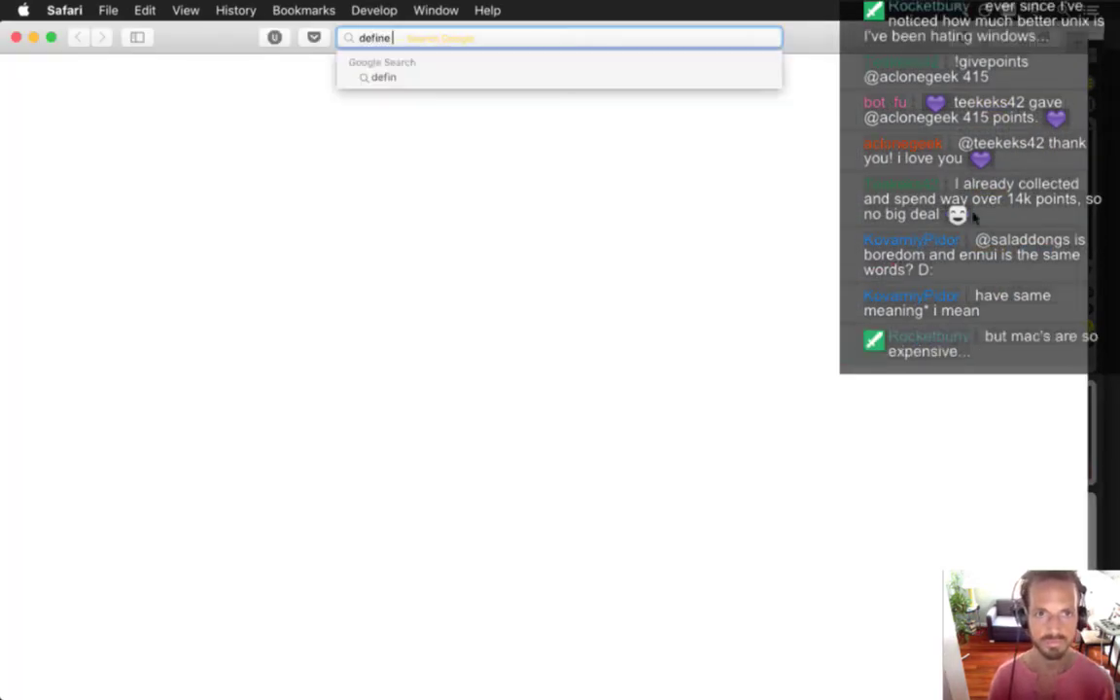
text(ennui)
key(Return)
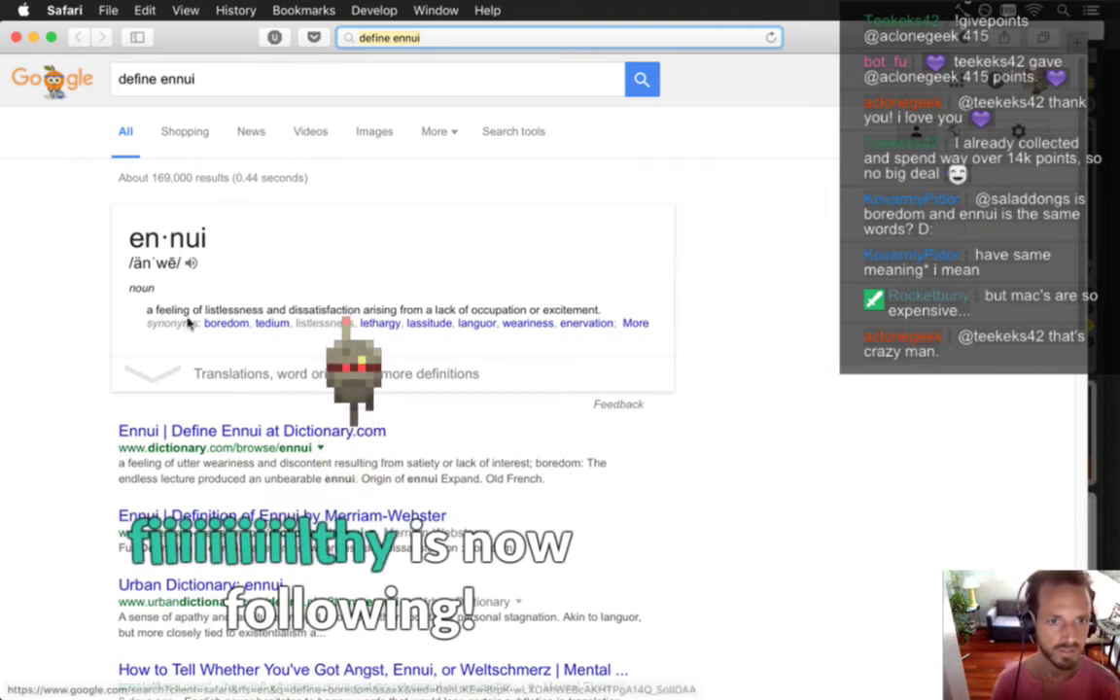
drag(156, 311, 344, 321)
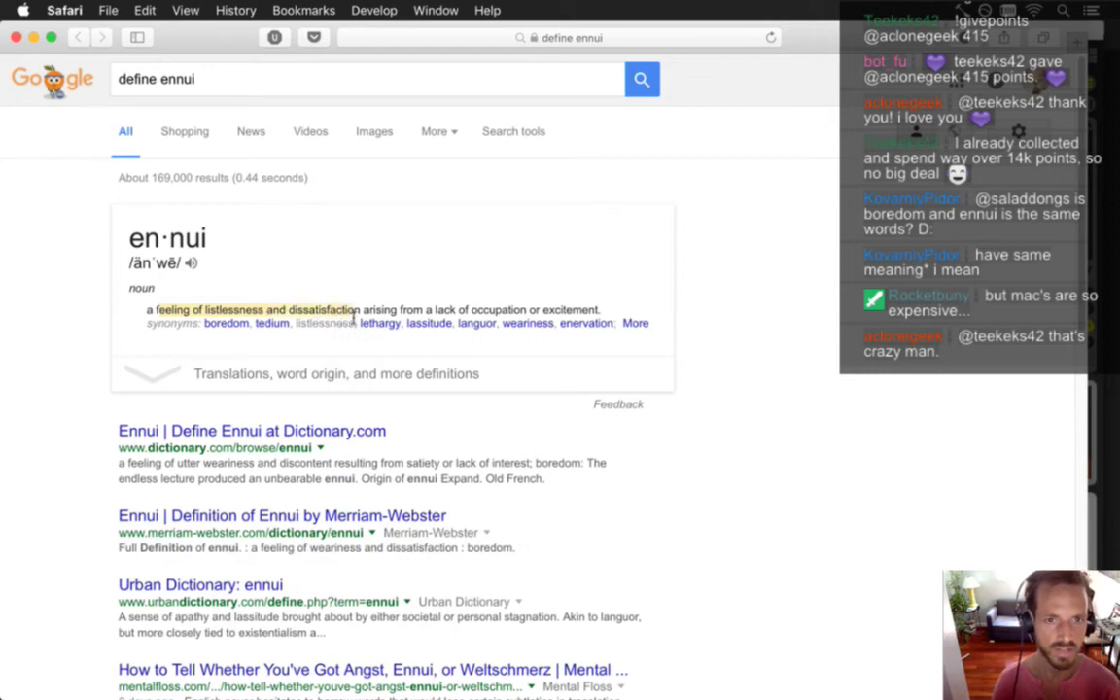
drag(449, 311, 600, 310)
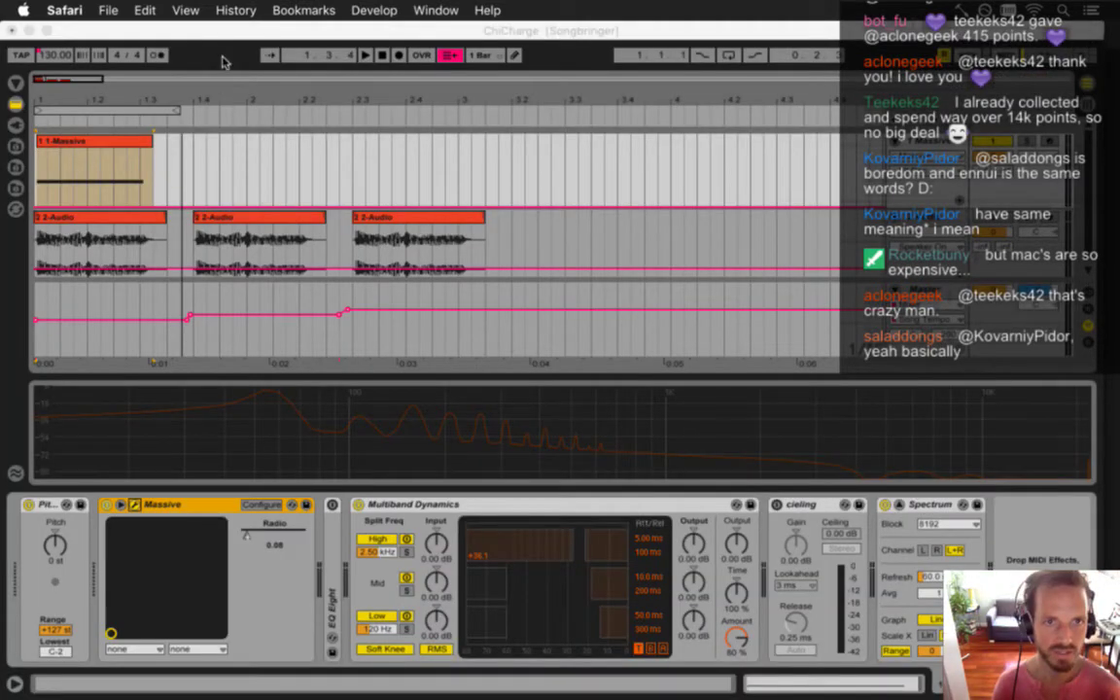
Switch back to Live, try Massive without FX1 and check the effect types offered for FX2
click(221, 62)
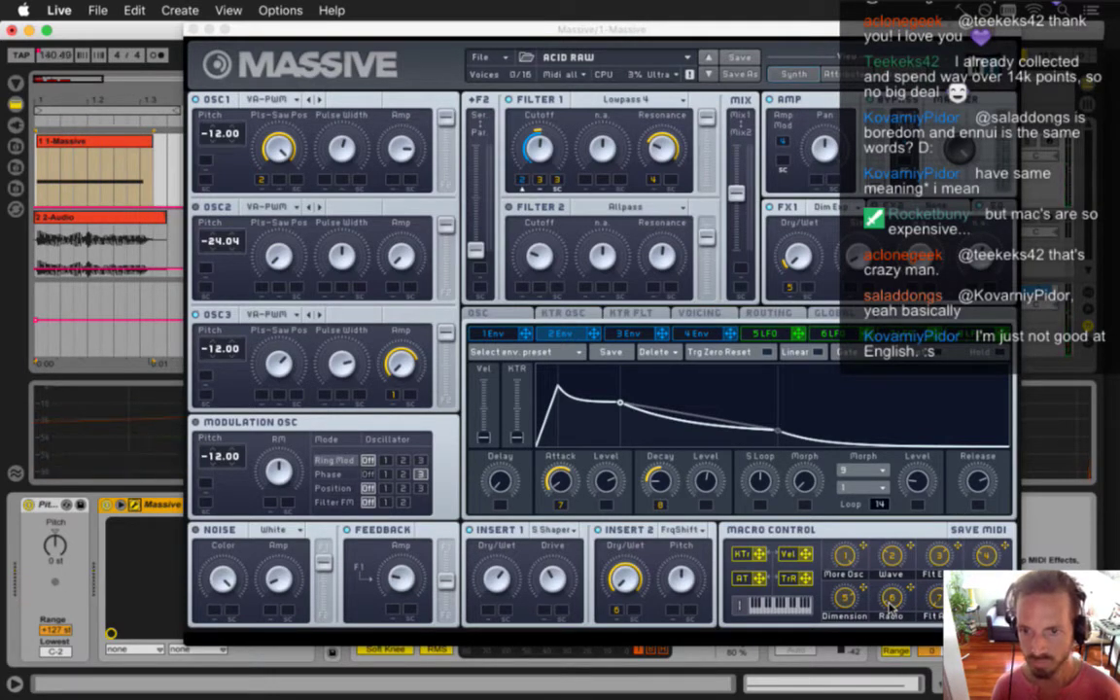
click(769, 206)
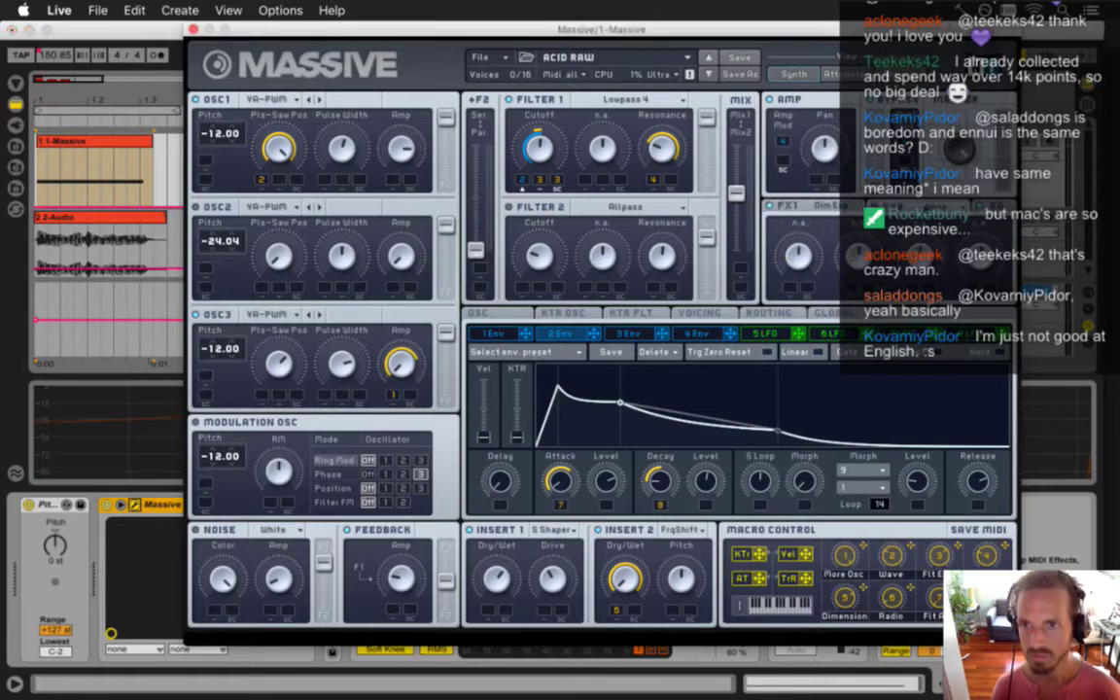
click(958, 206)
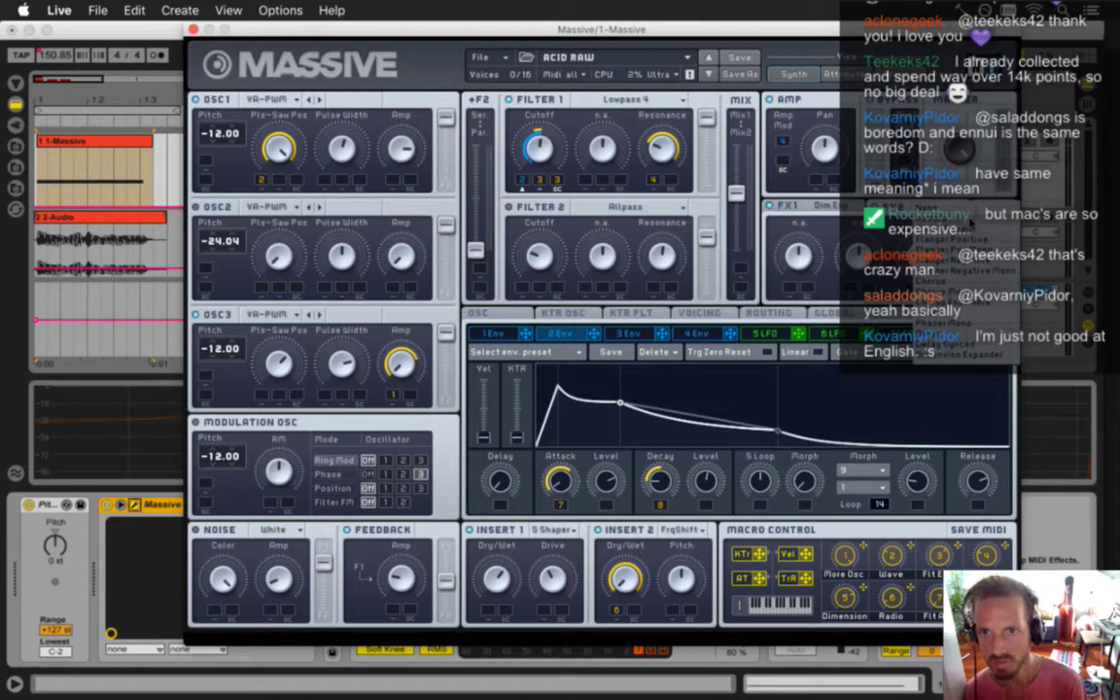
click(930, 189)
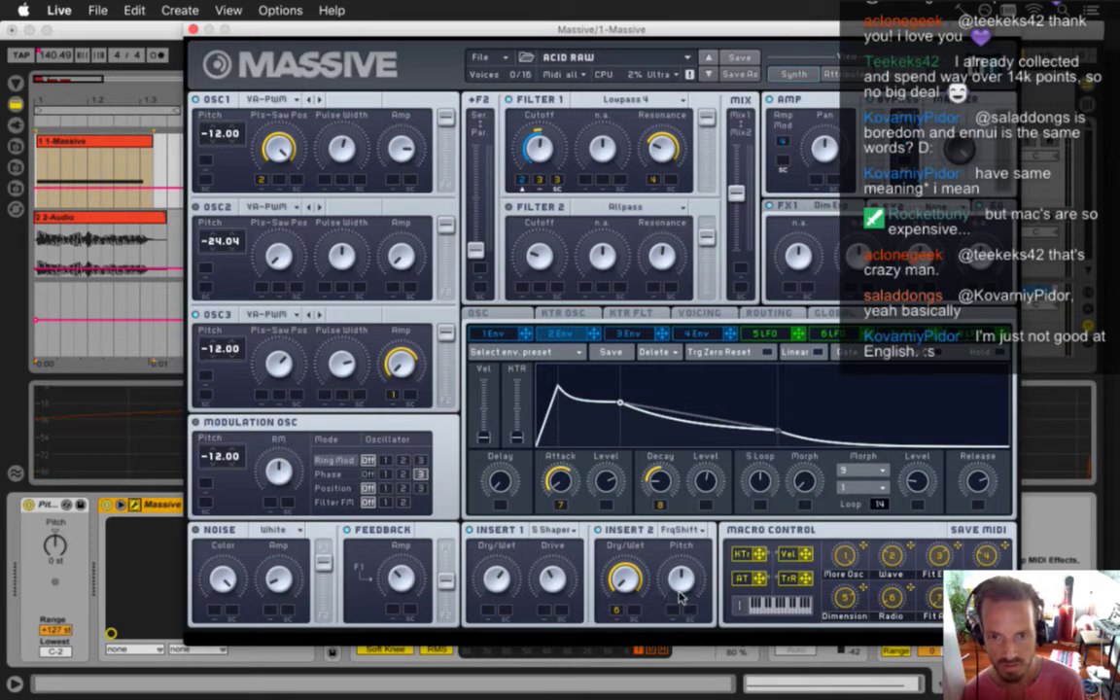
Raise the FrqShift pitch of Massive's Insert 2, stop playback and save the set
drag(683, 580, 682, 532)
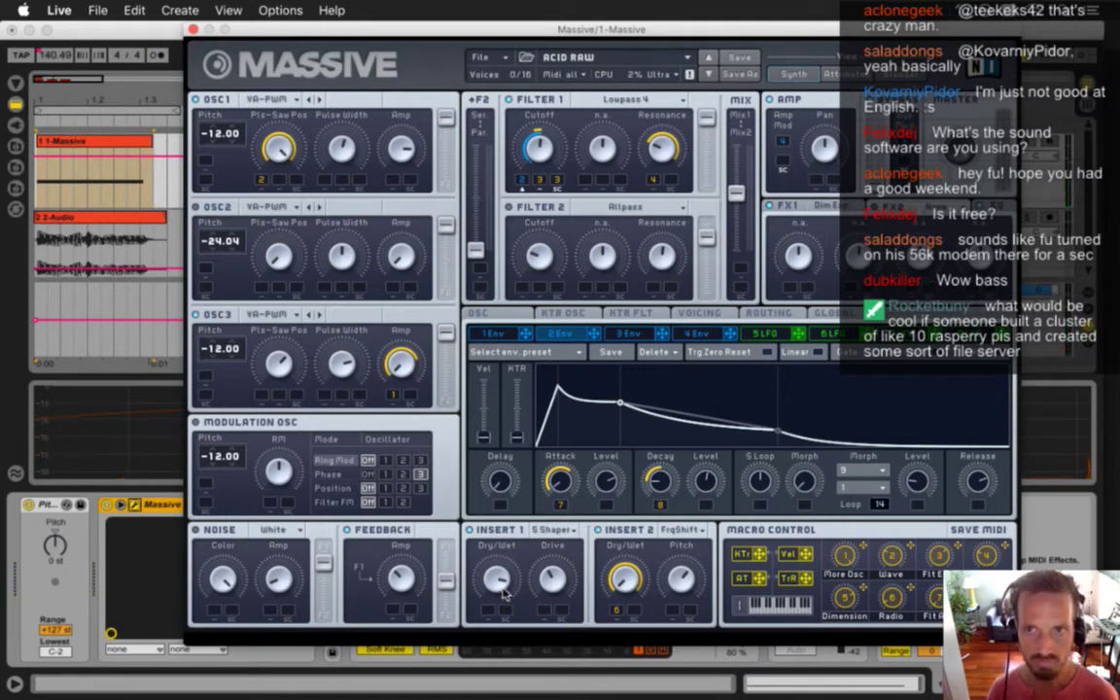
click(193, 30)
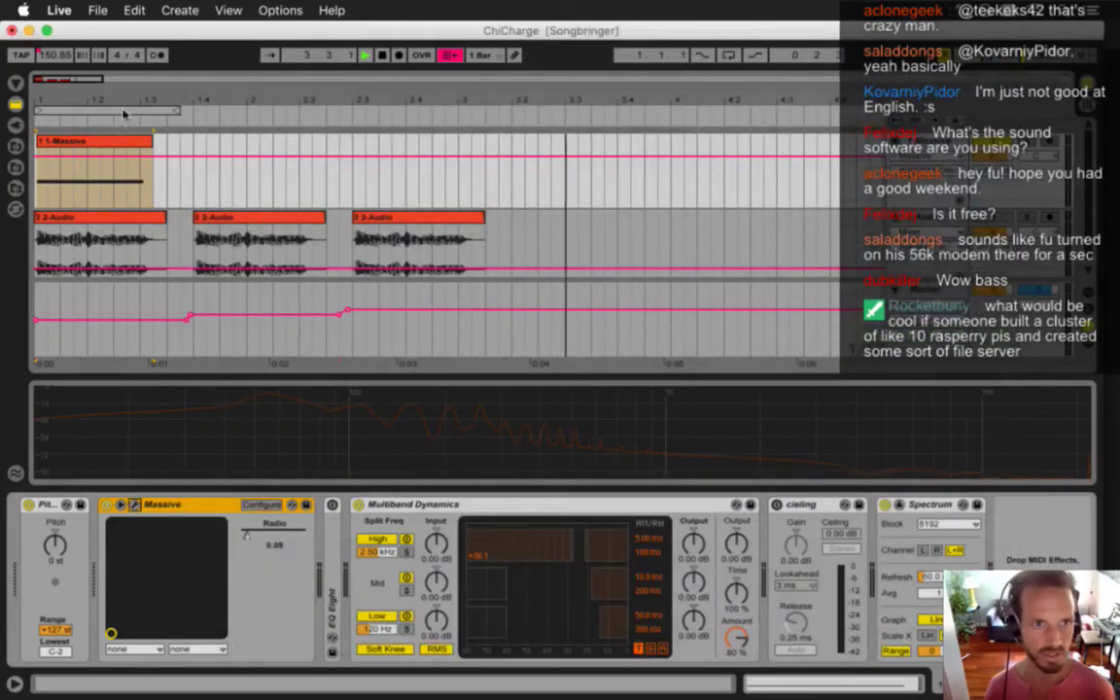
click(384, 56)
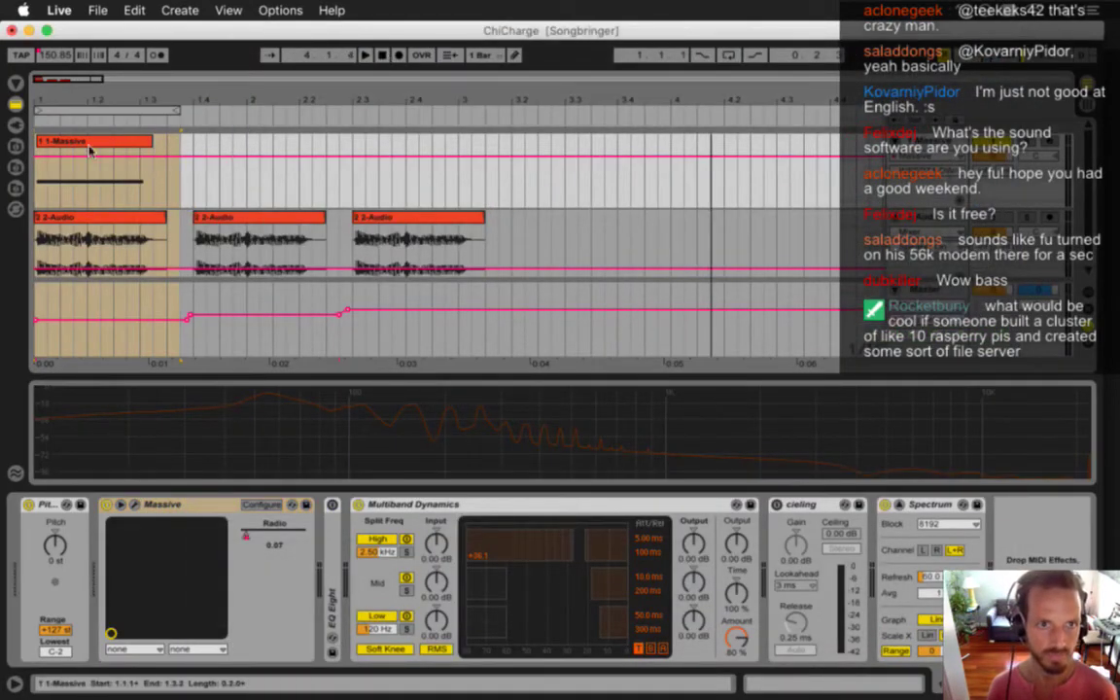
key(super+s)
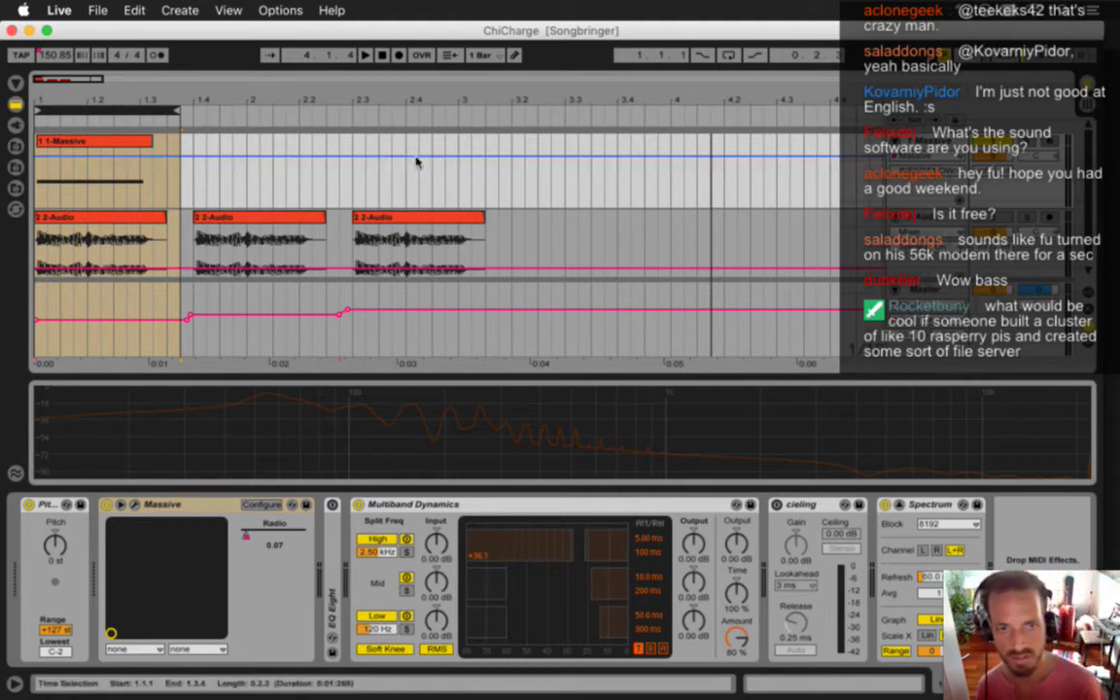
Reopen the Massive synth to review the ACID RAW patch, close it and save the set again
click(135, 507)
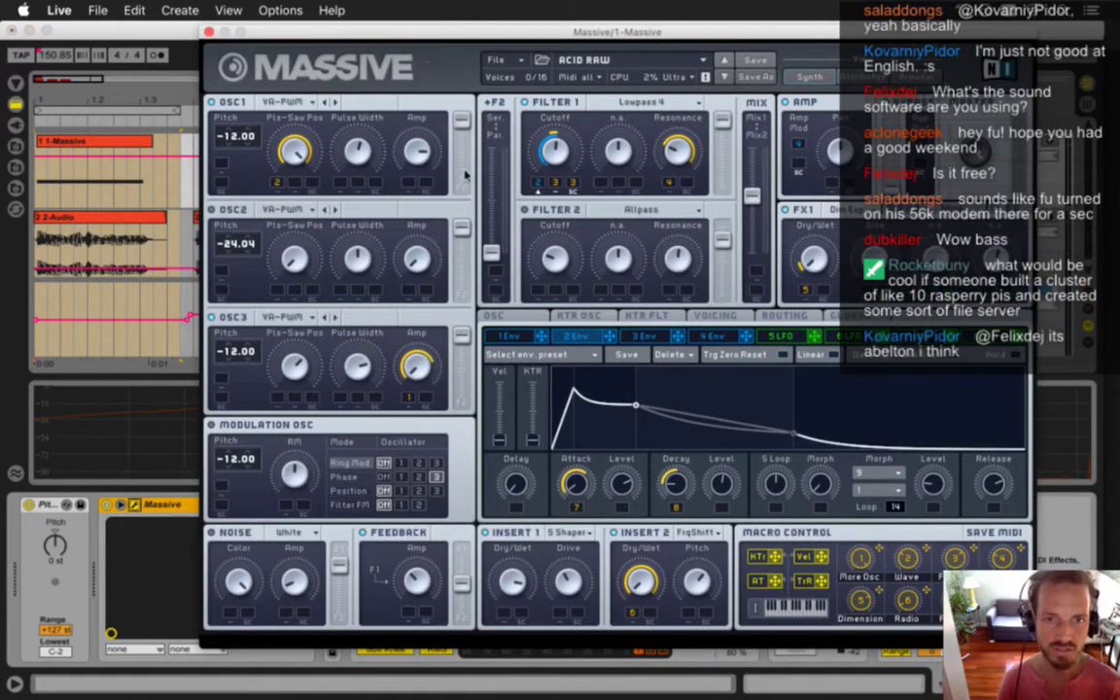
drag(287, 35, 293, 62)
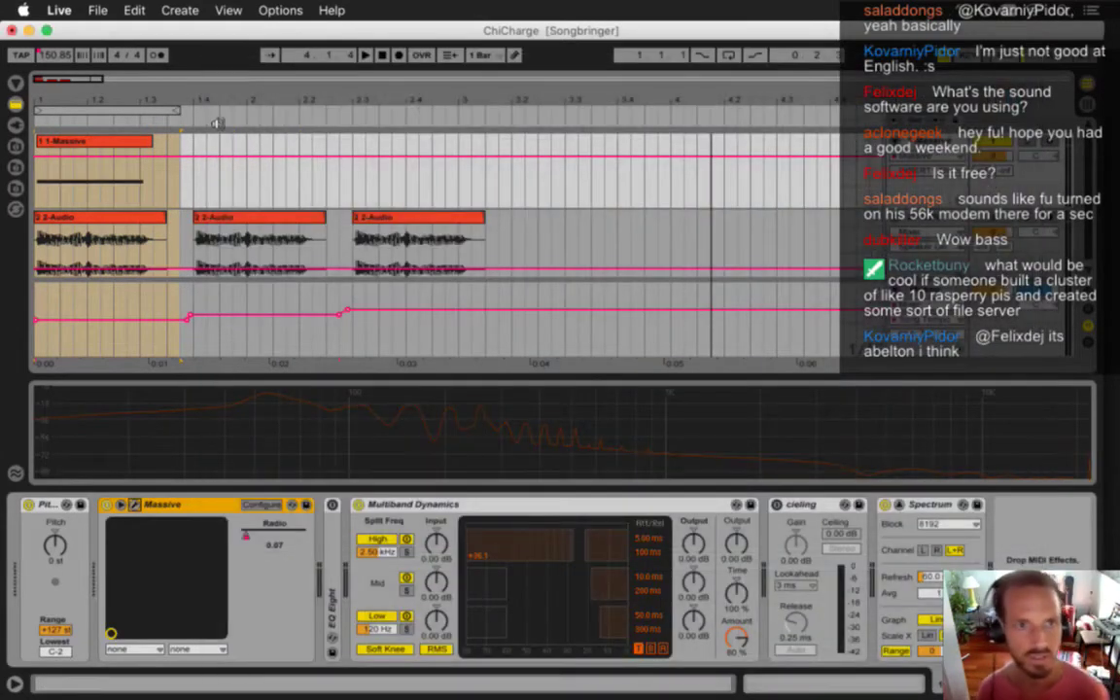
click(215, 60)
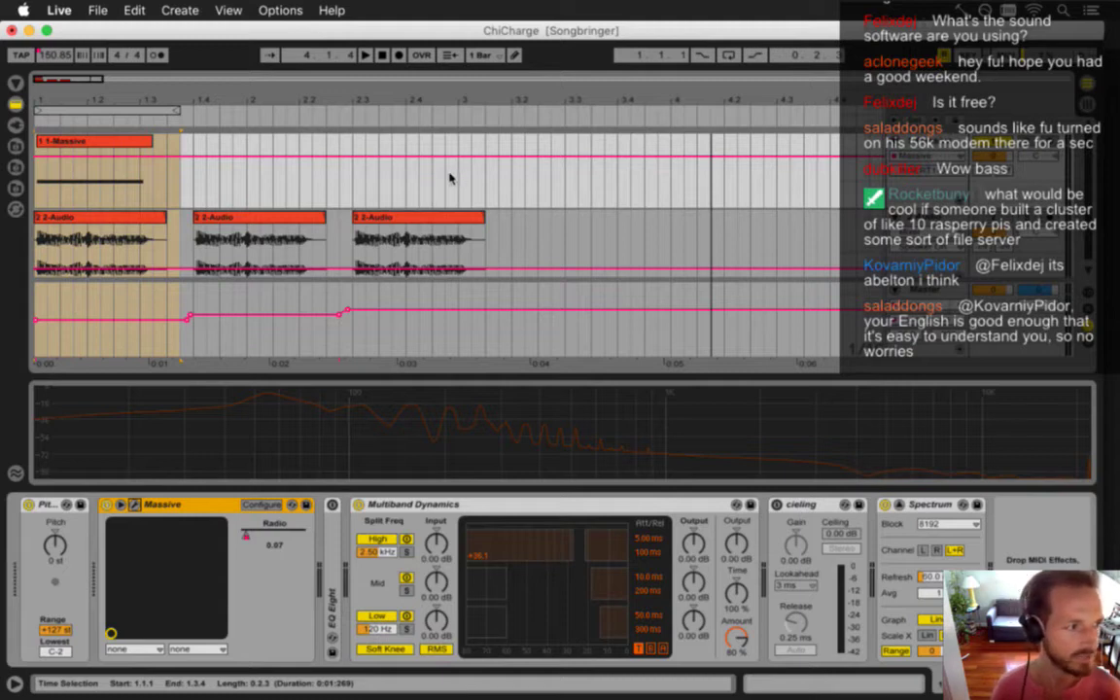
key(super+s)
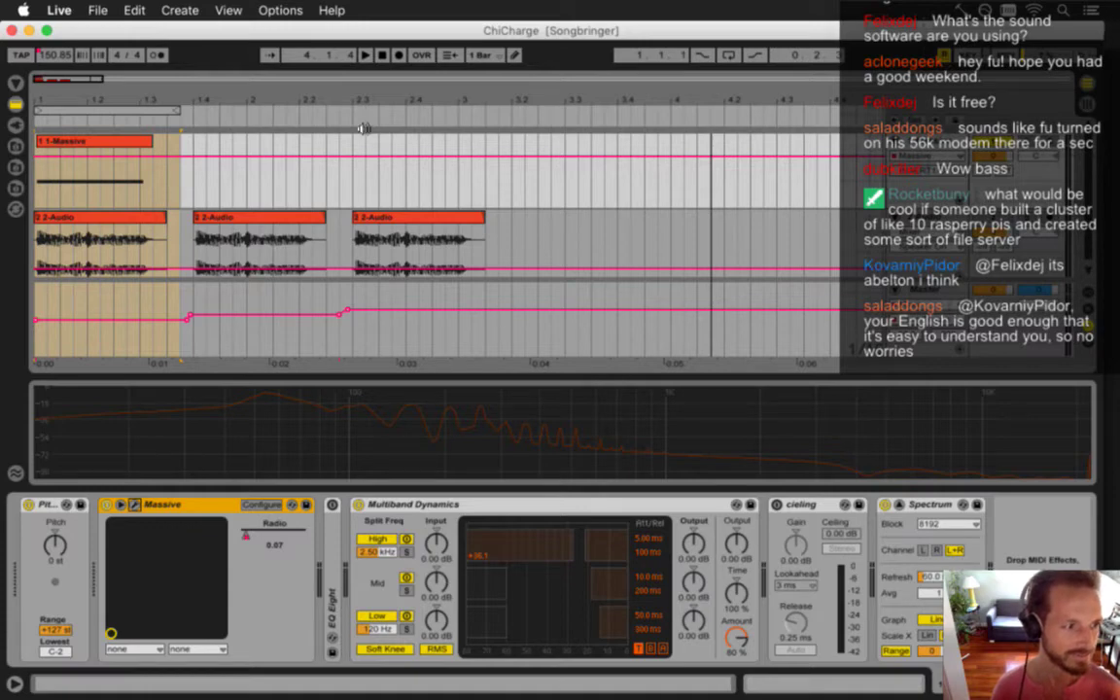
Switch to Xcode and run the Songbringer game twice to try out the character's sound effects in play
key(super+Tab)
key(super+Tab)
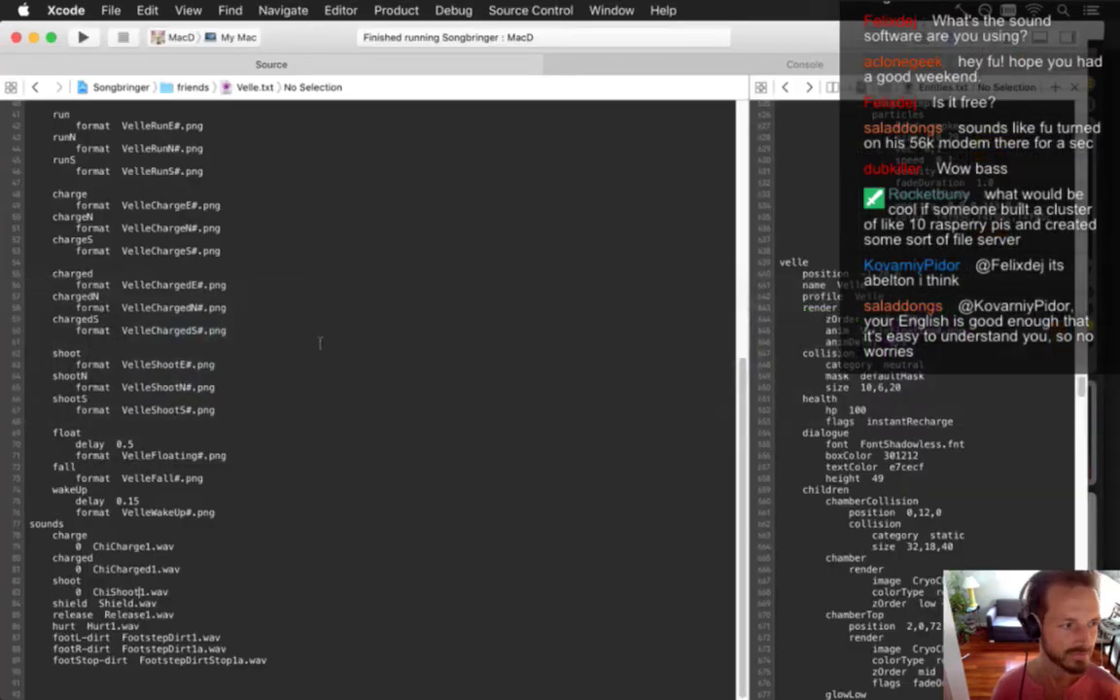
key(super+r)
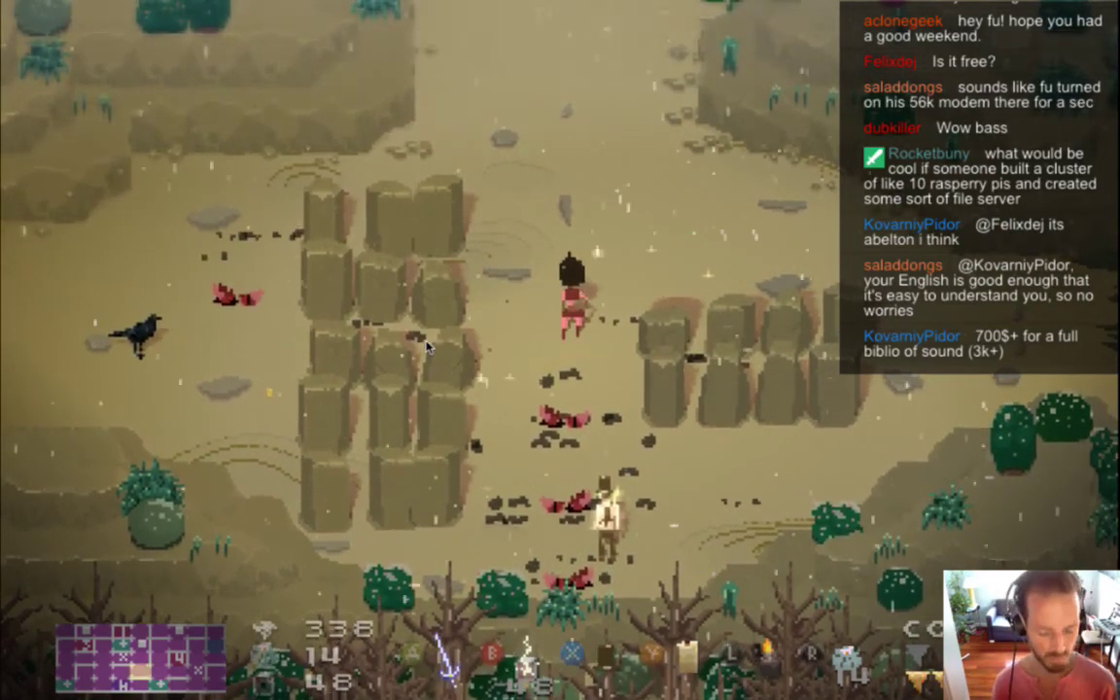
key(super+q)
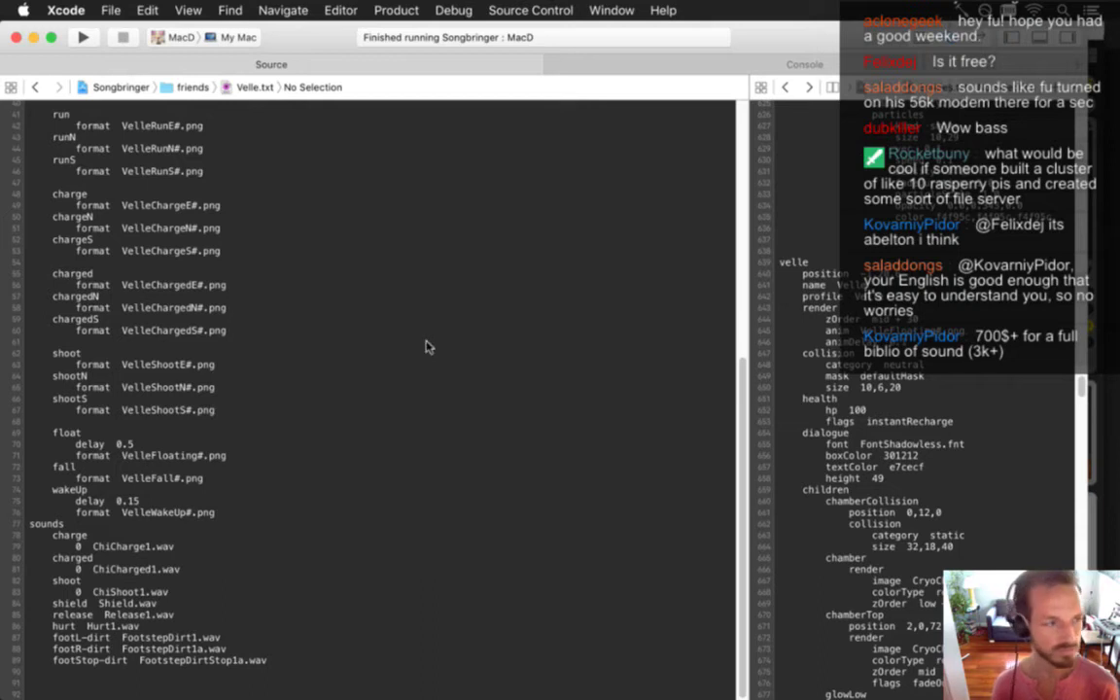
key(super+r)
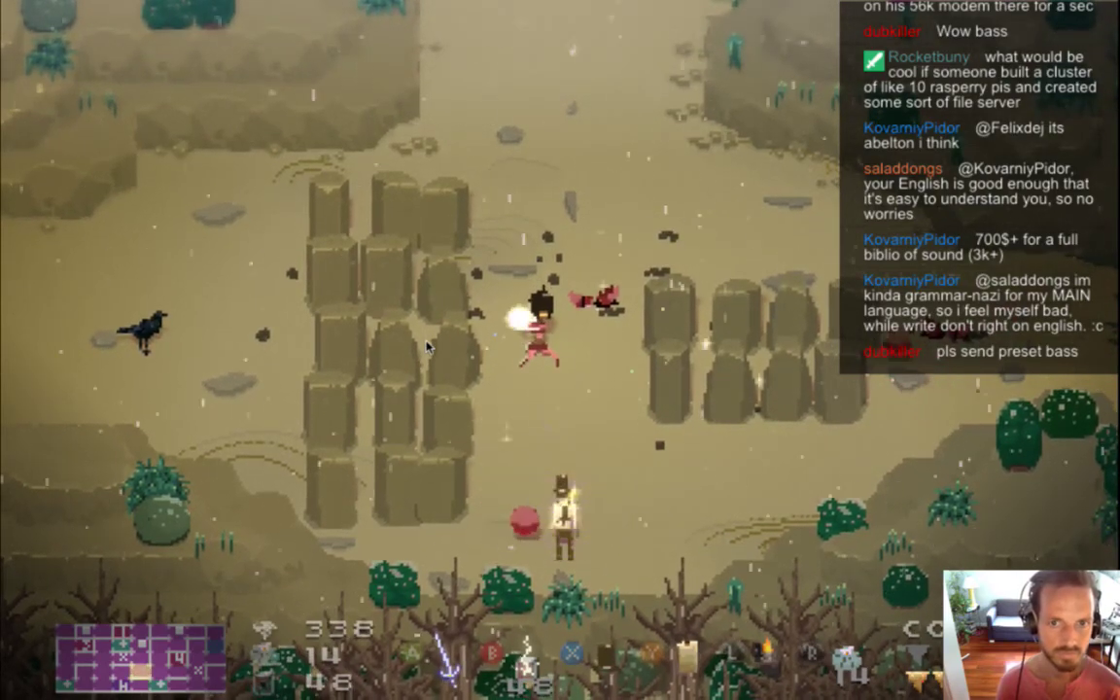
key(d)
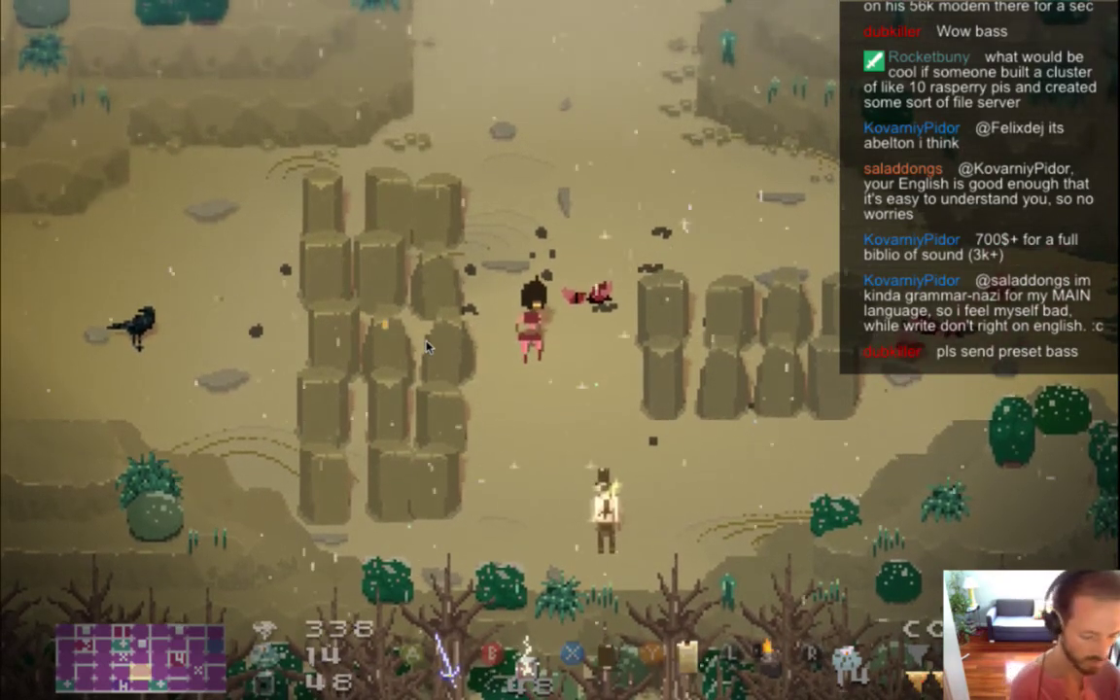
Switch to Live, move the loop range to start at 1.4.1 and copy the first Massive clip there
key(super+Tab)
key(super+Tab)
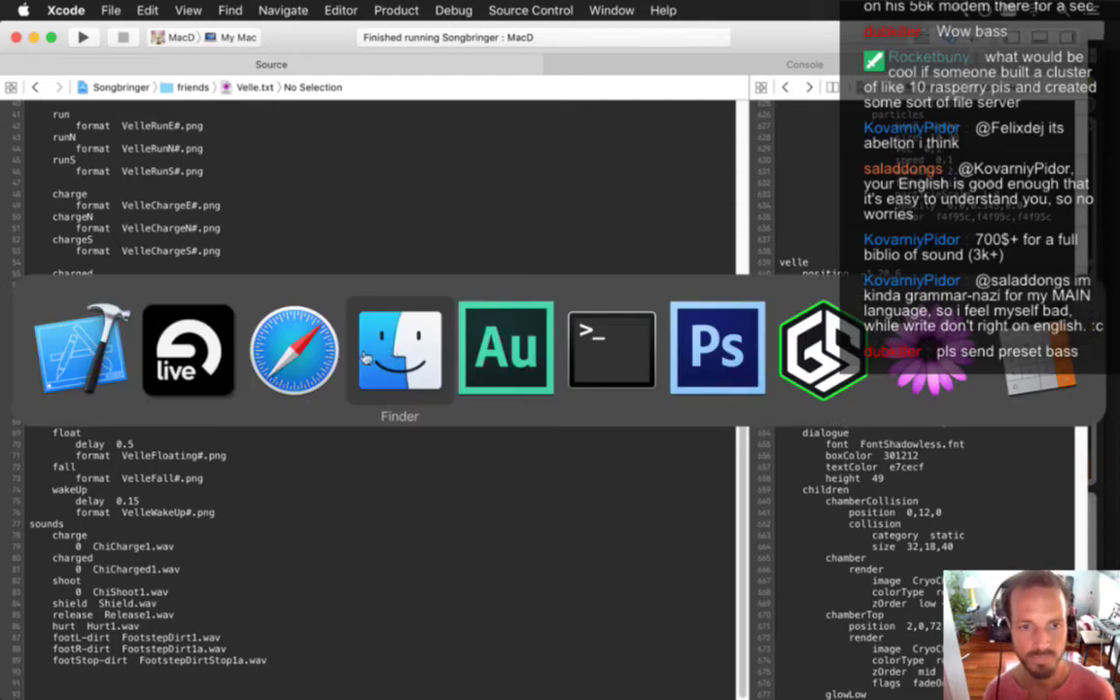
click(157, 350)
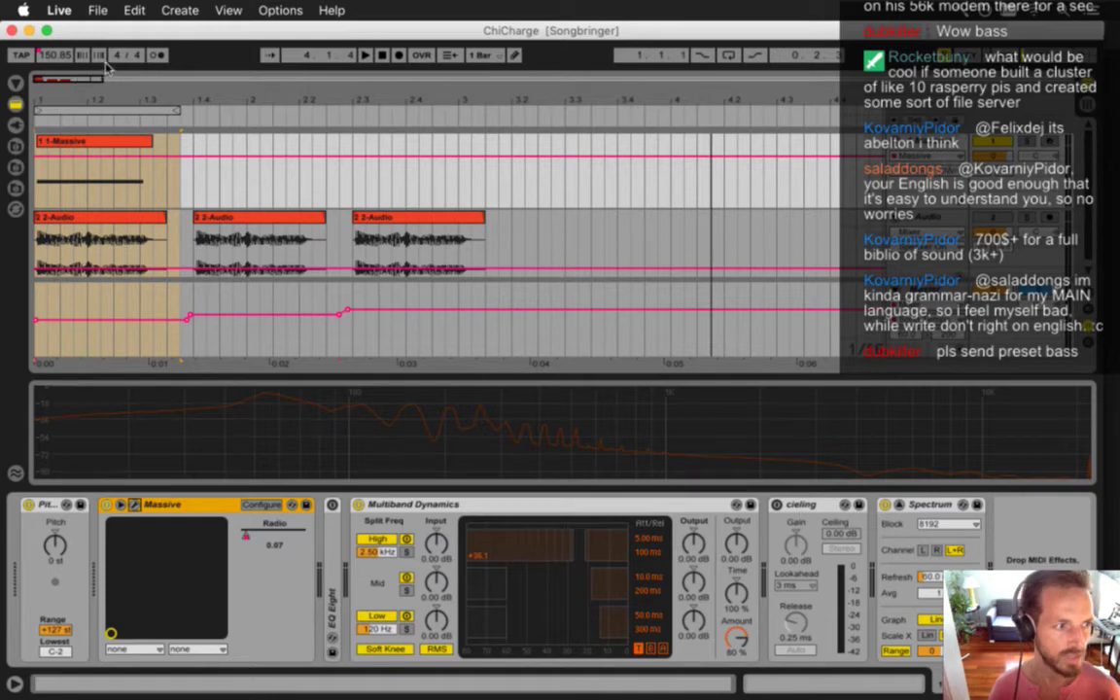
drag(73, 110, 236, 124)
click(60, 144)
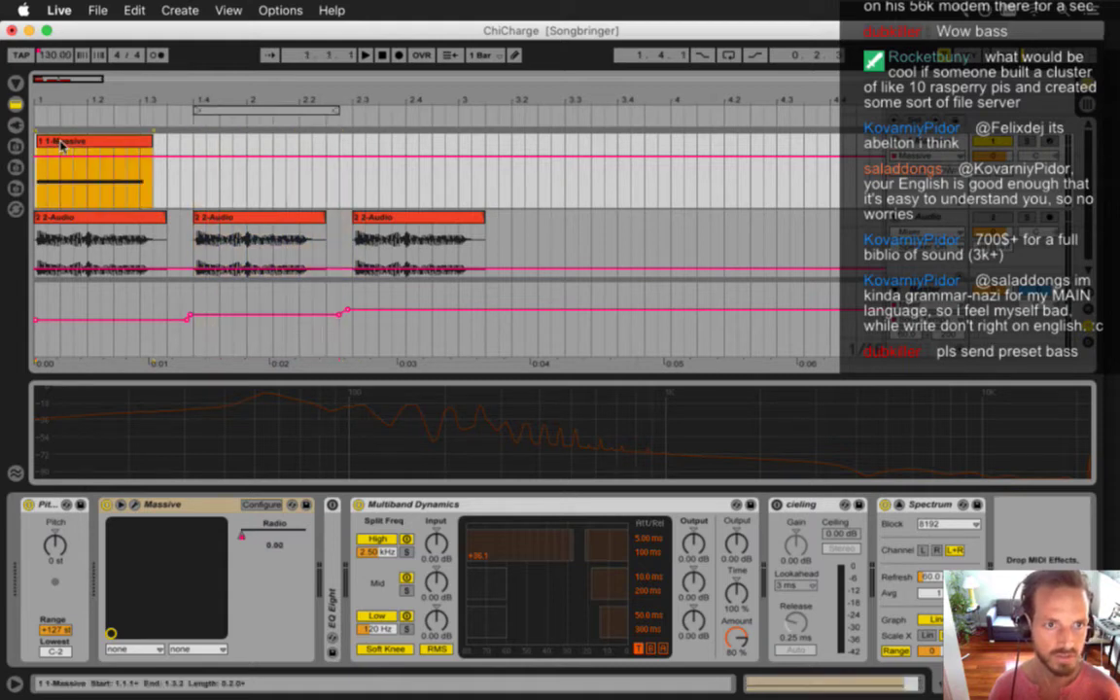
drag(60, 144, 222, 150)
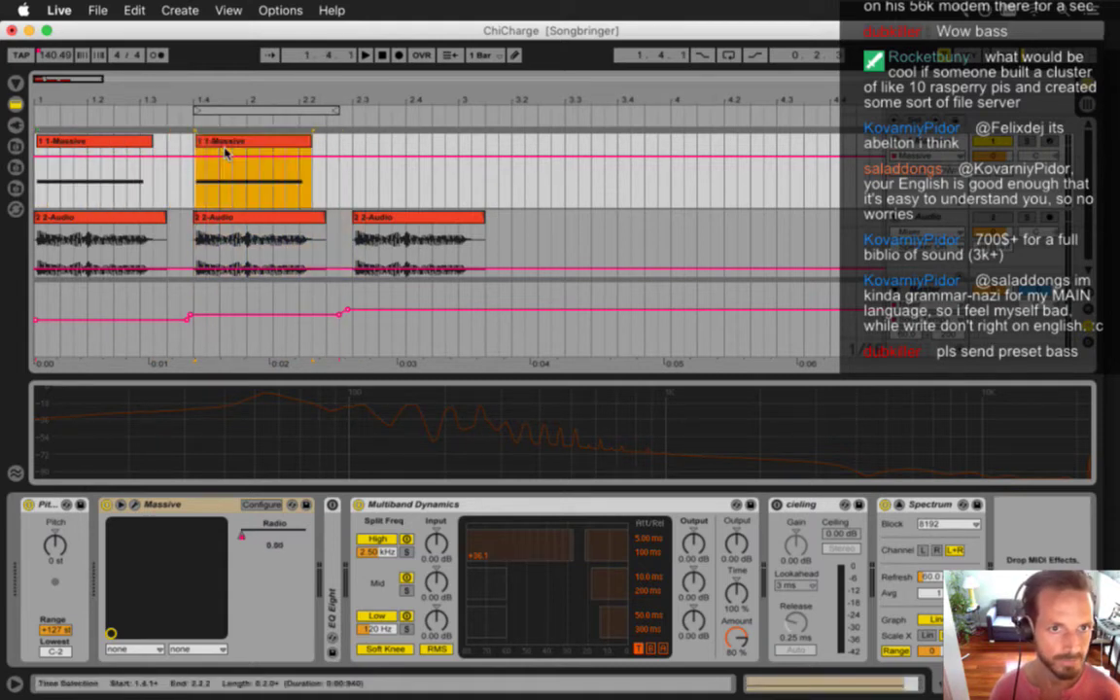
Trim the end of the copied Massive clip back to 2.2.1, where its note ends
drag(195, 95, 220, 144)
click(222, 144)
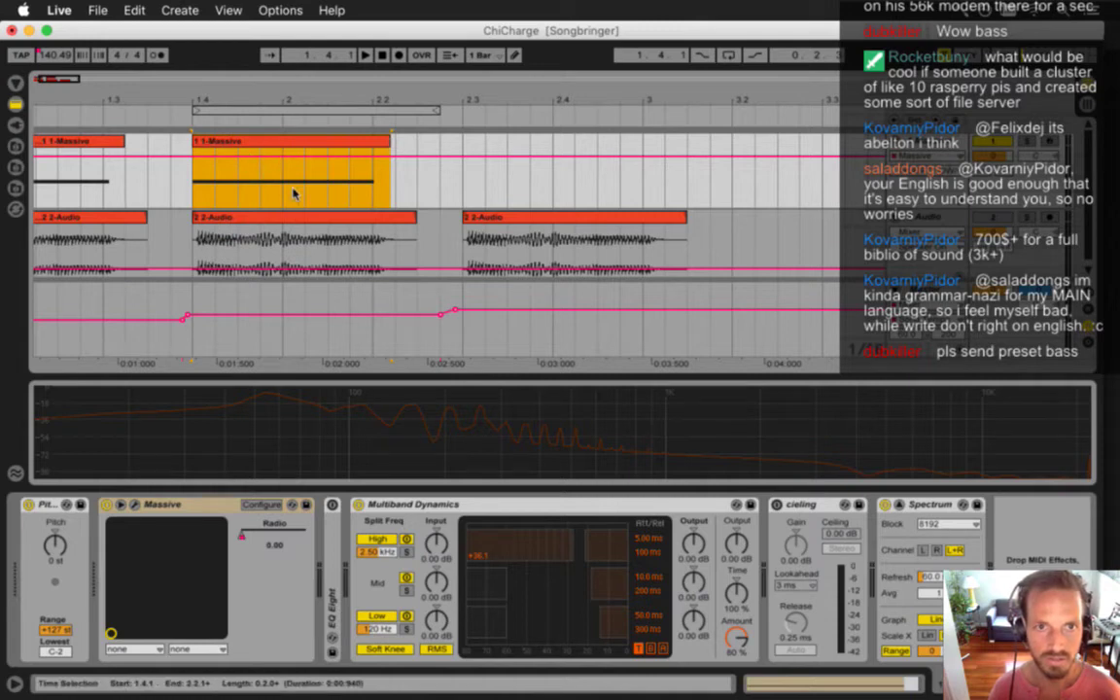
click(373, 146)
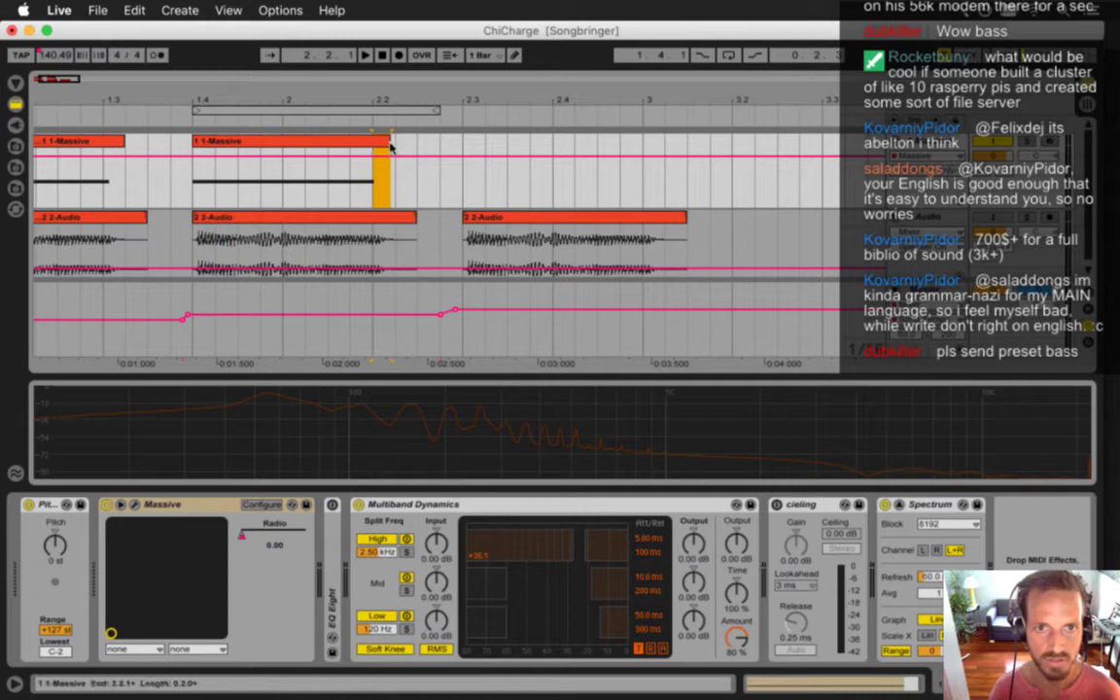
drag(388, 146, 372, 146)
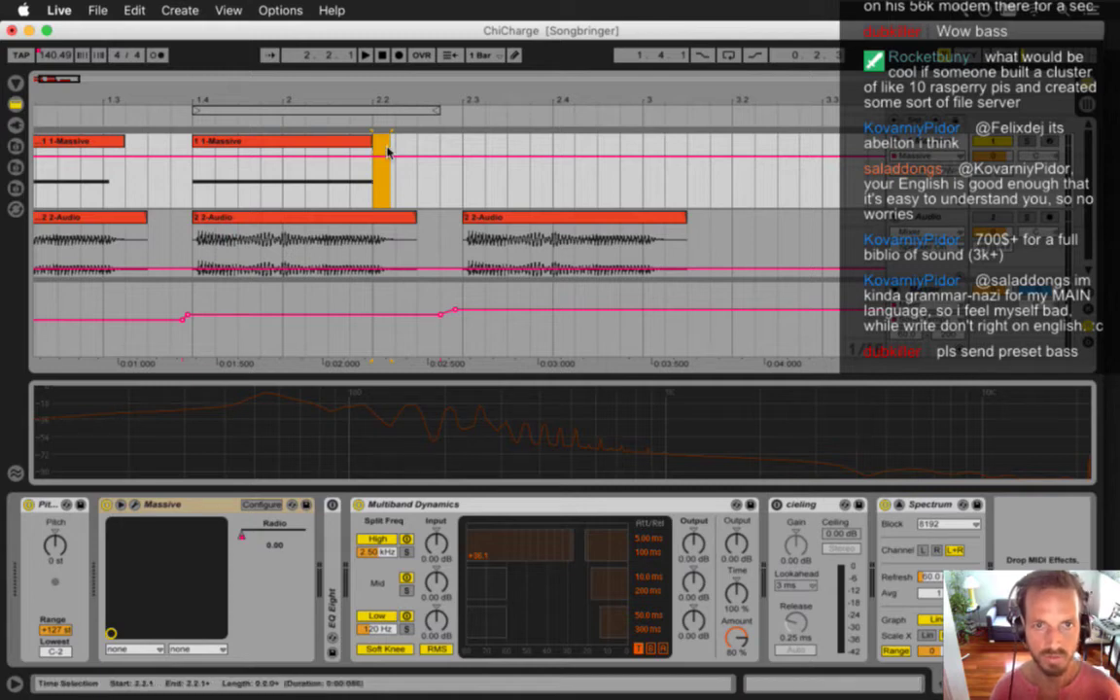
Shorten the loop range to end with the copied clip at 2.2.1 and play that section looped
click(435, 113)
drag(434, 113, 379, 117)
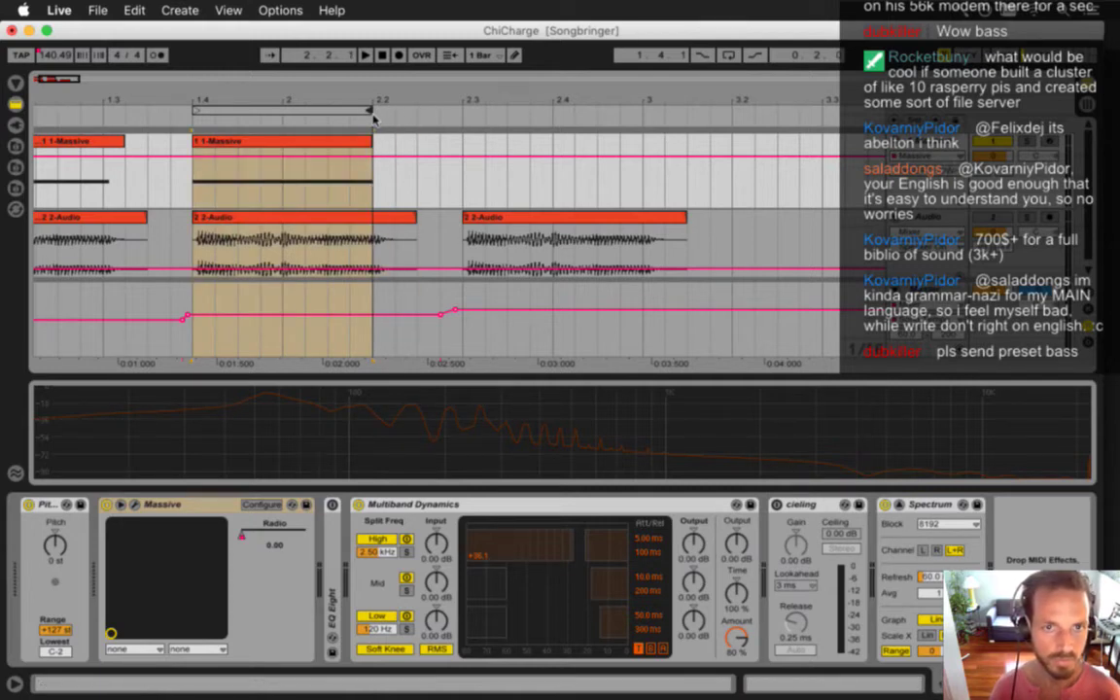
key(space)
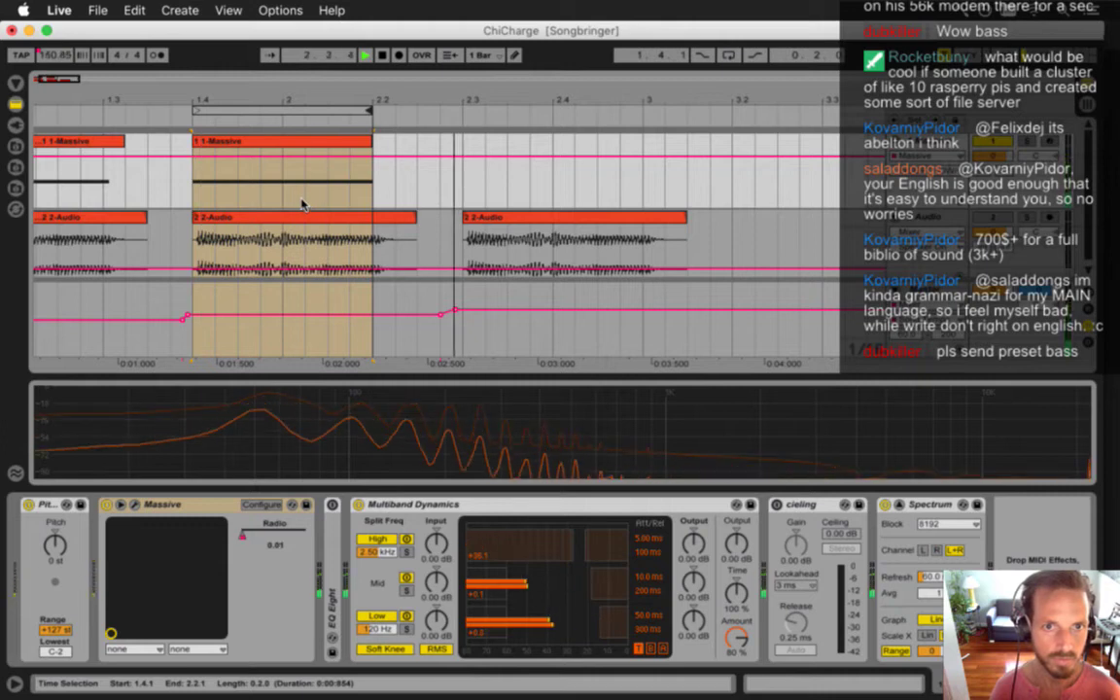
key(super+l)
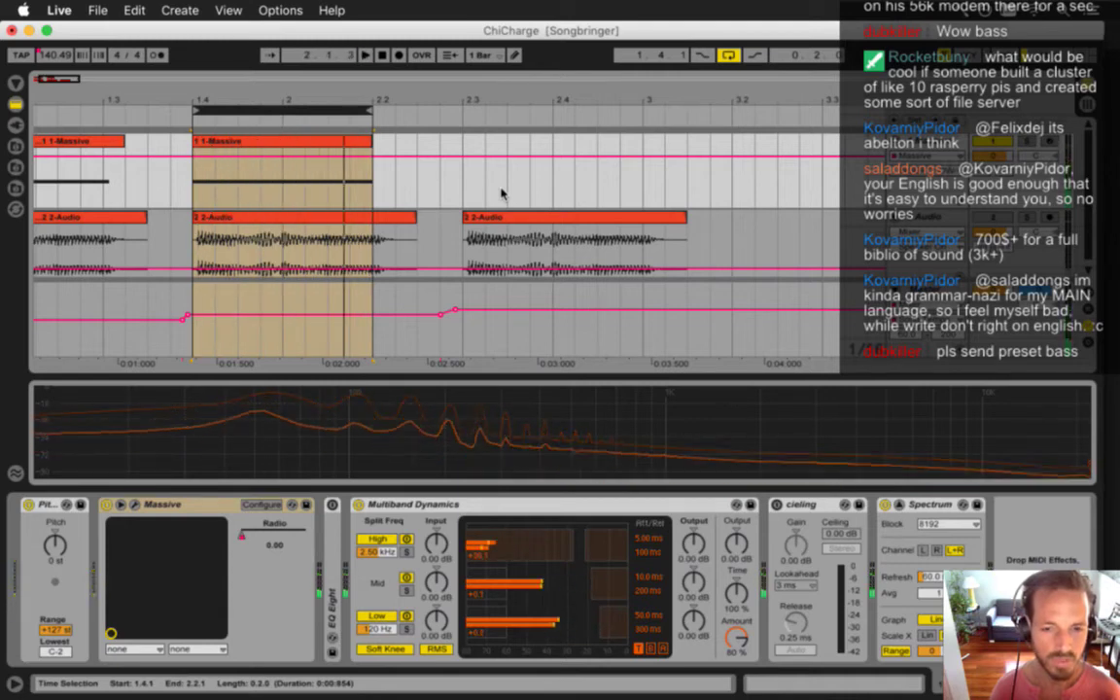
Stop playback and set the loop range to run from 1.1.1 to 1.4.1
key(space)
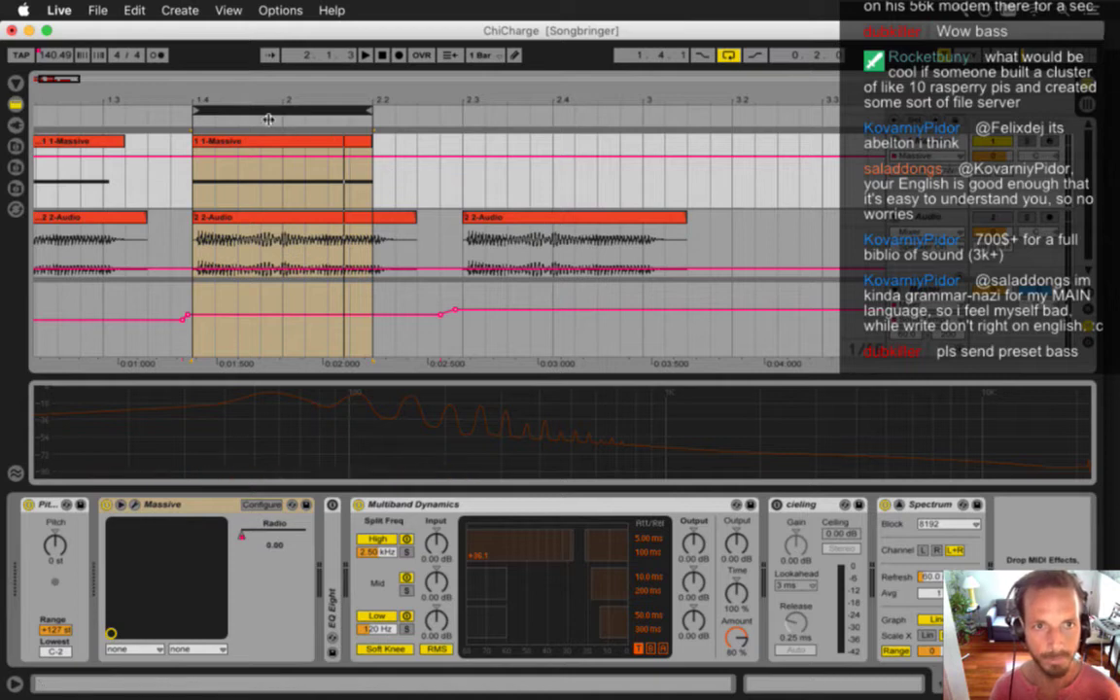
drag(235, 92, 50, 121)
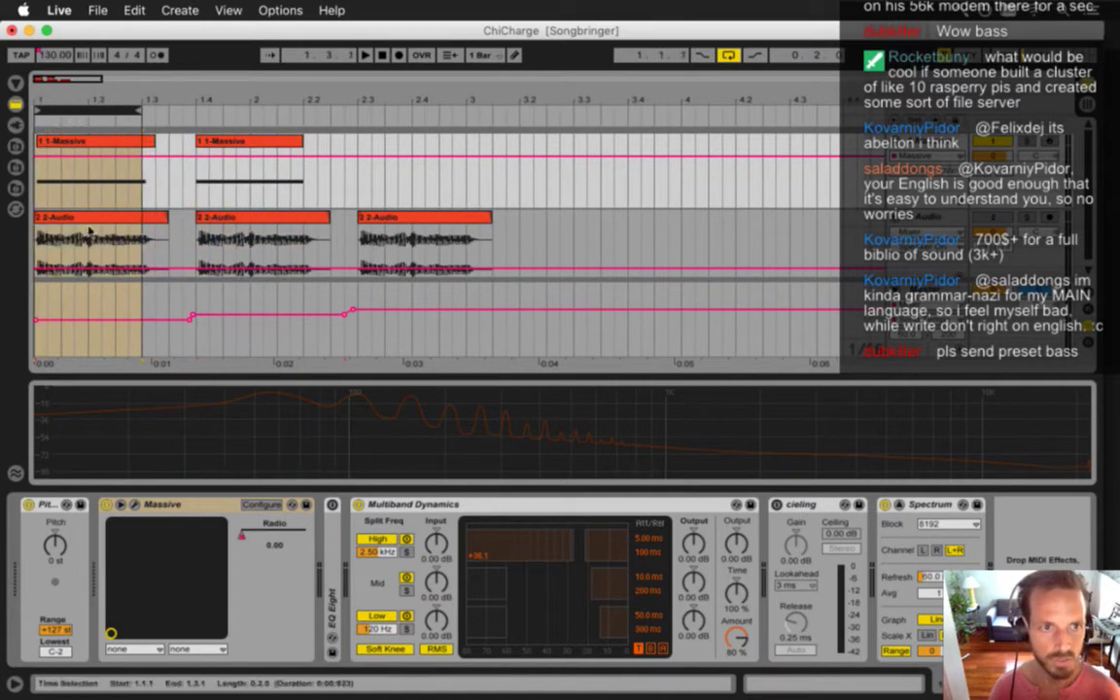
drag(139, 109, 195, 110)
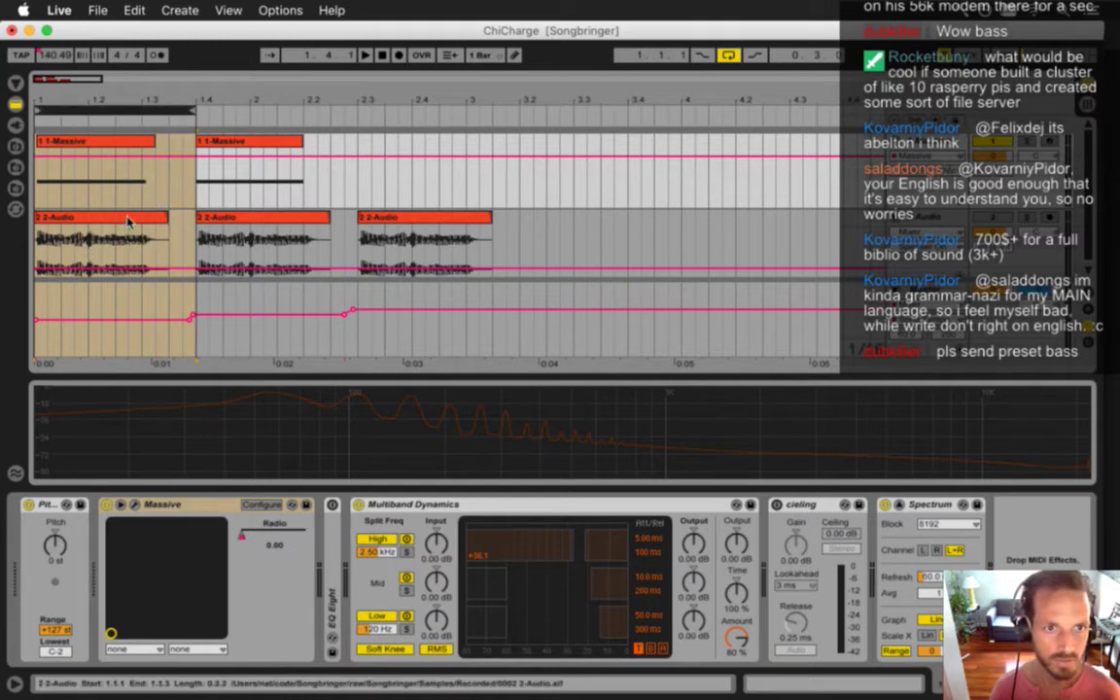
Activate the 2 Audio track and arm it for recording
click(118, 220)
key(shift+Tab)
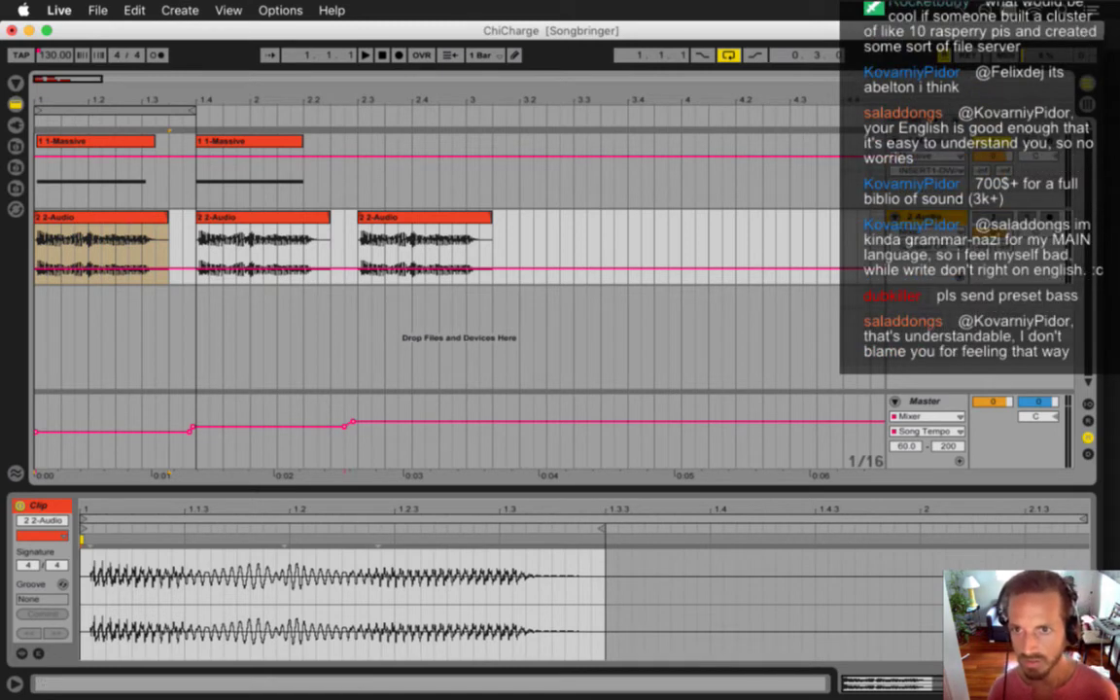
key(shift+Tab)
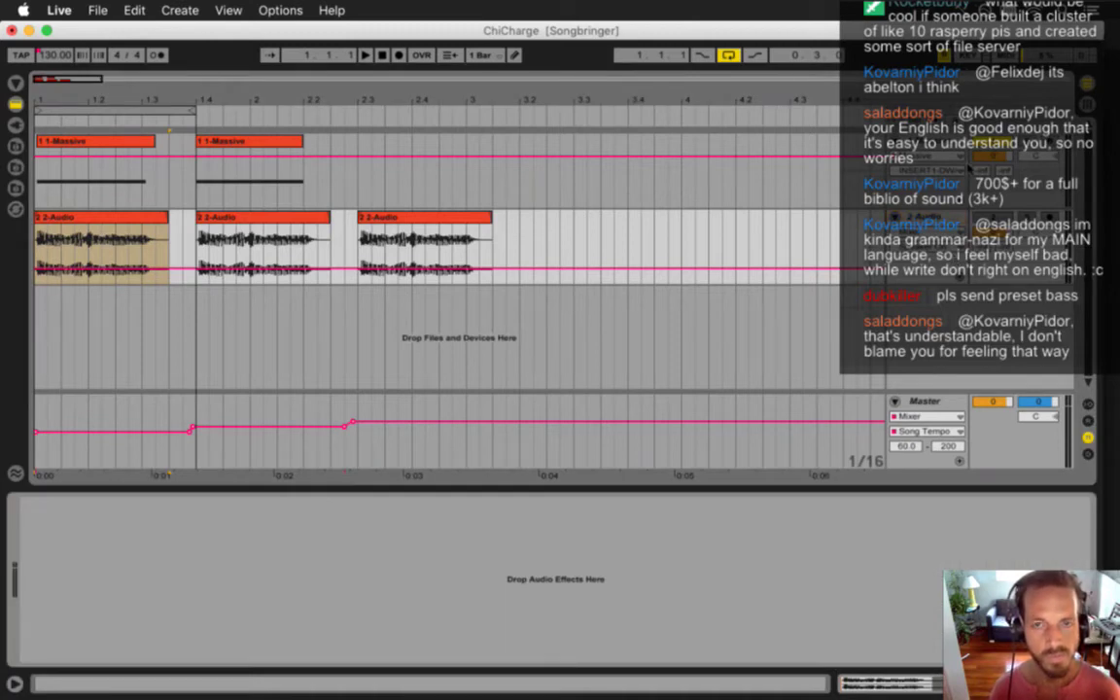
key(Tab)
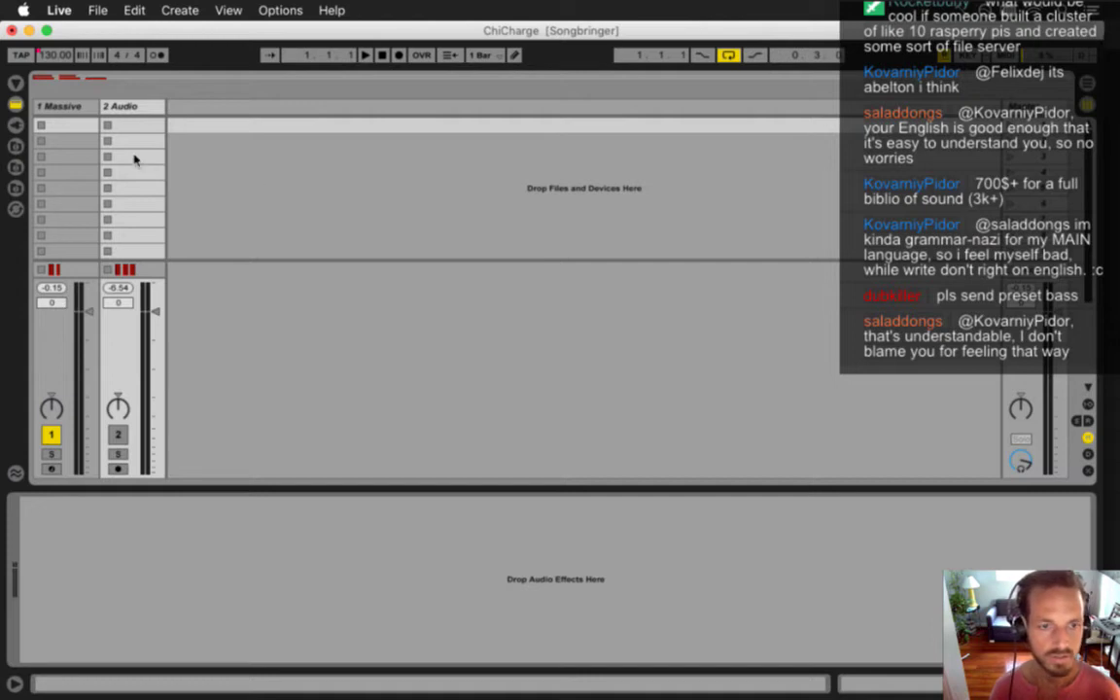
key(Tab)
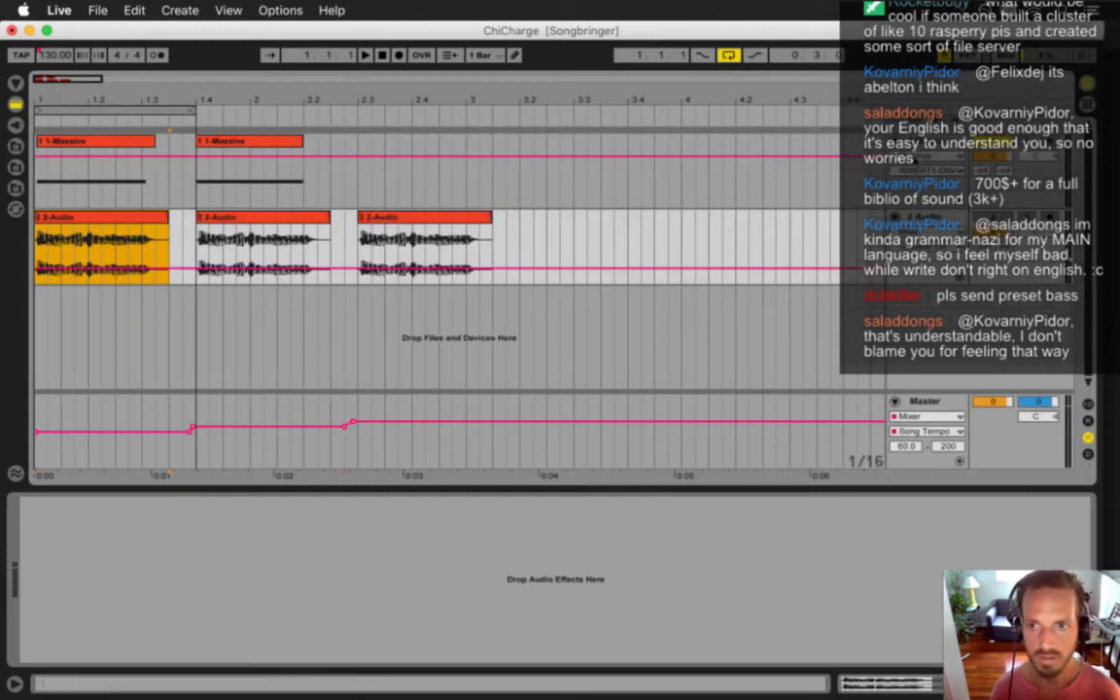
click(993, 216)
click(1051, 216)
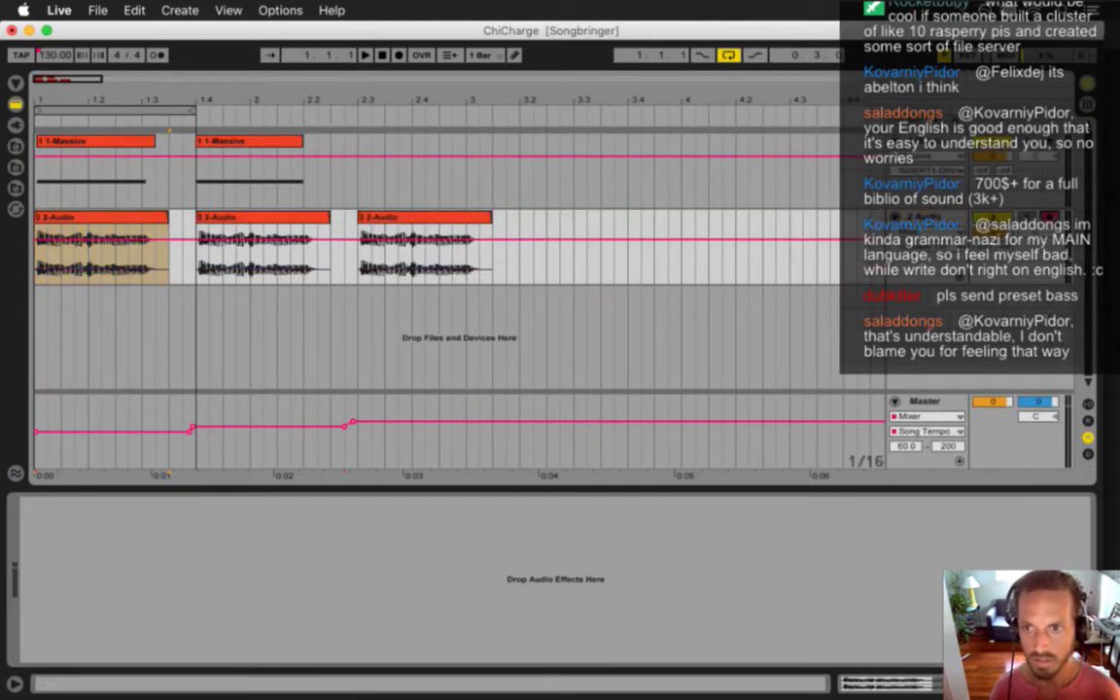
Show the In/Out section in Session View and check the audio track's recording source, returning to the arrangement
key(Tab)
click(112, 117)
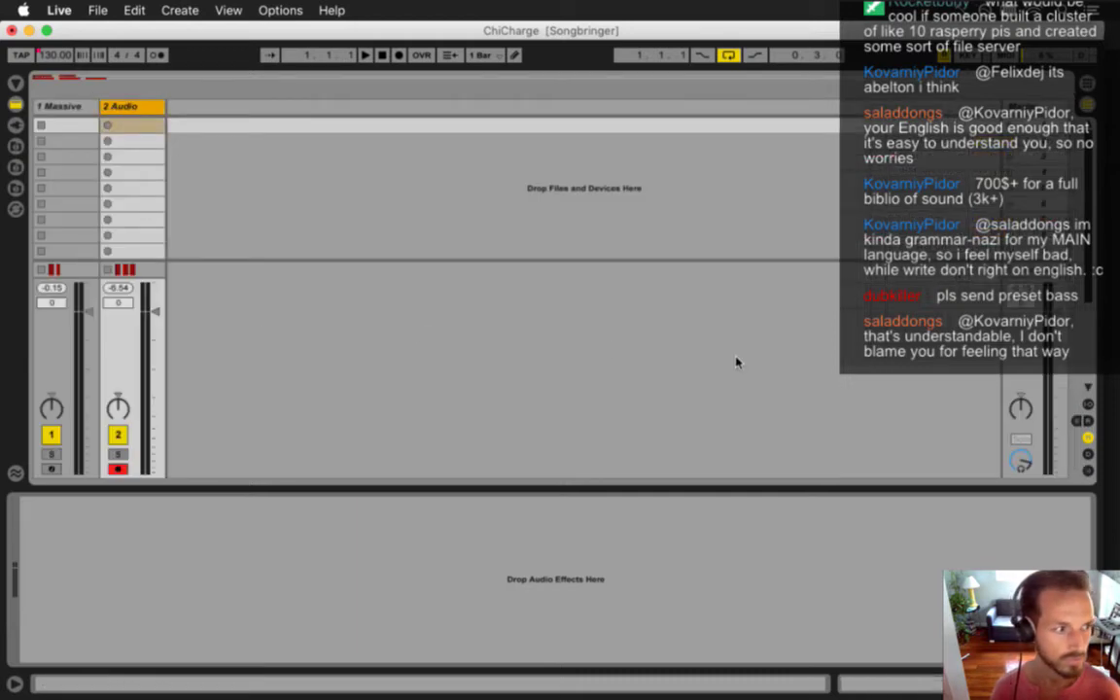
click(1088, 405)
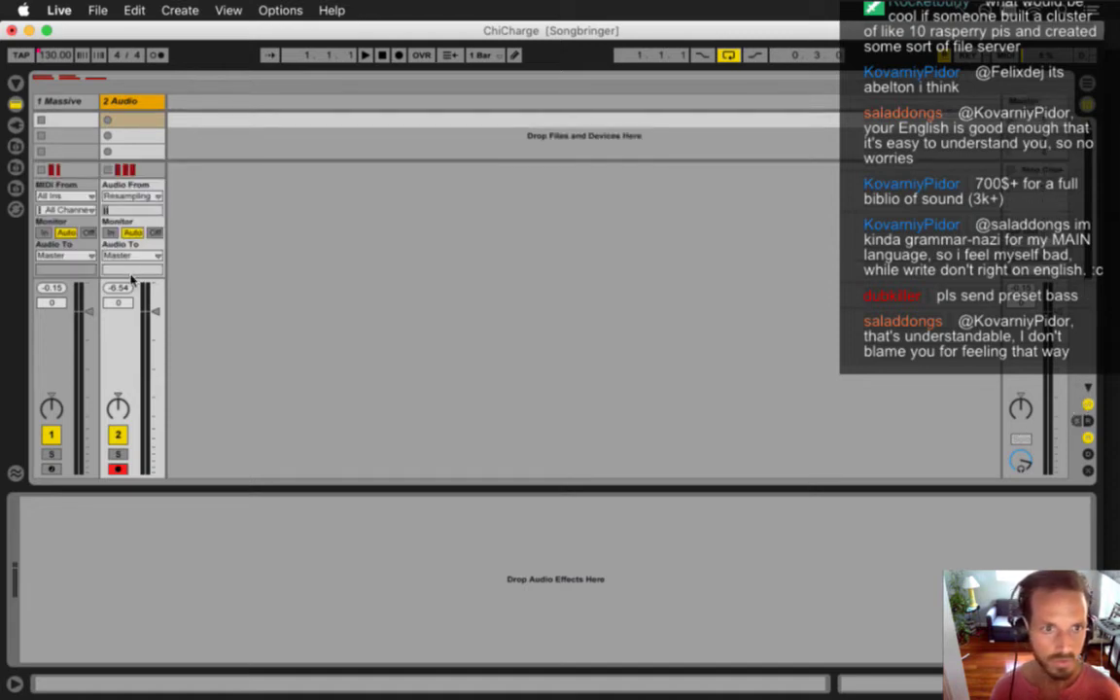
drag(131, 277, 128, 302)
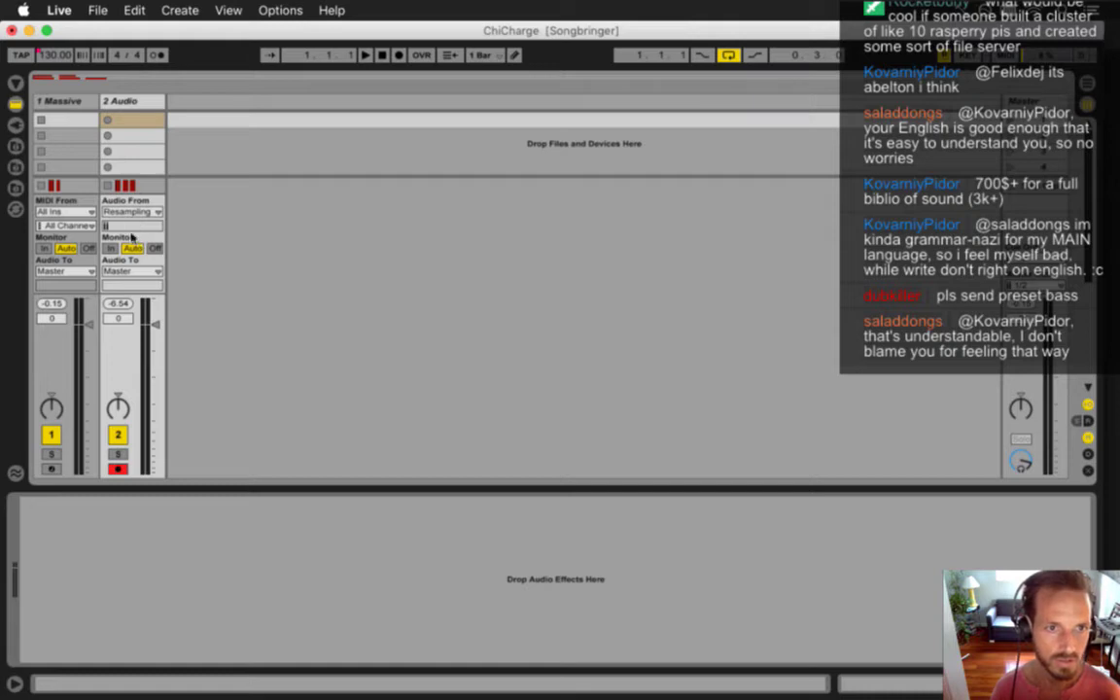
key(Tab)
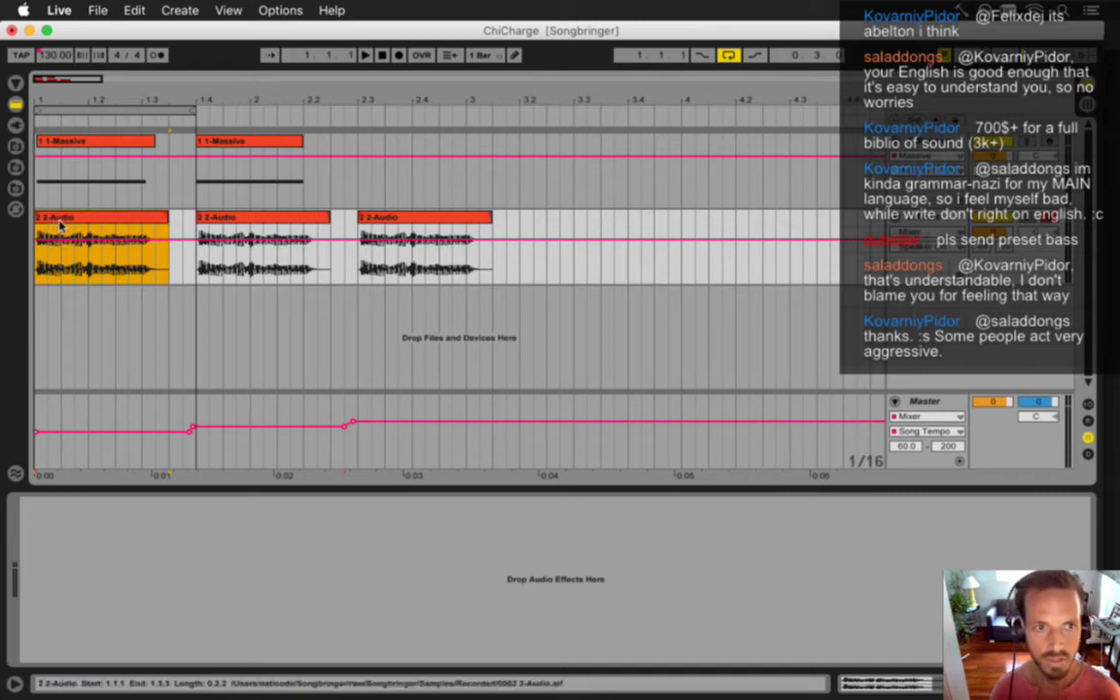
Delete the first audio clip and record a new take of the Massive sound over the loop range in its place
key(Delete)
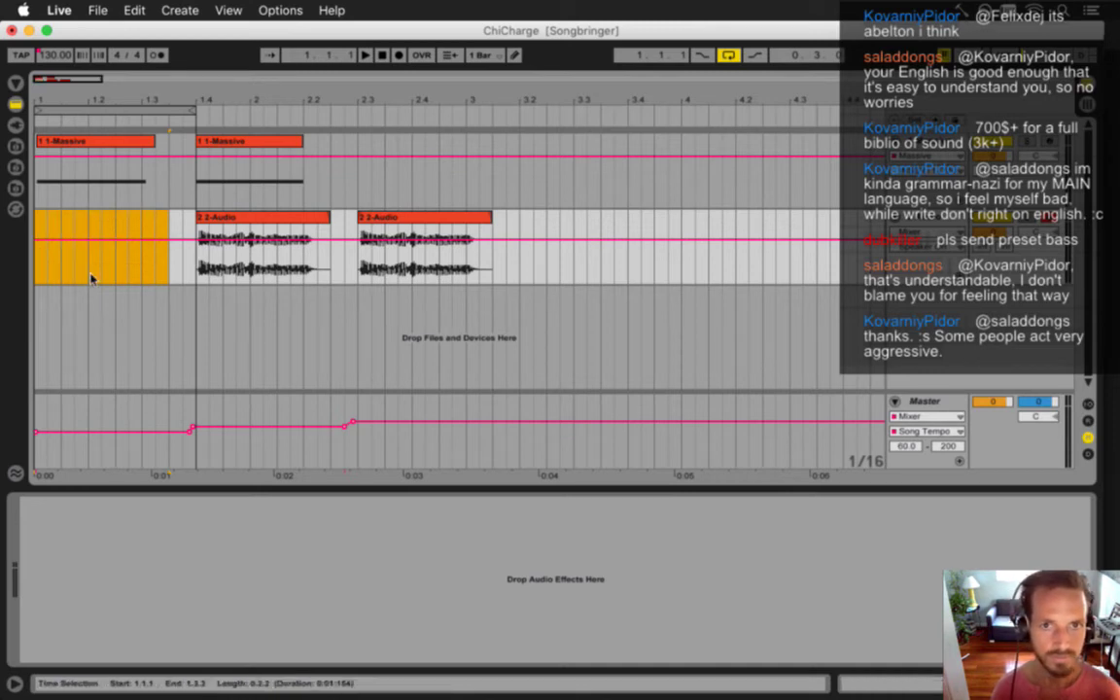
click(74, 111)
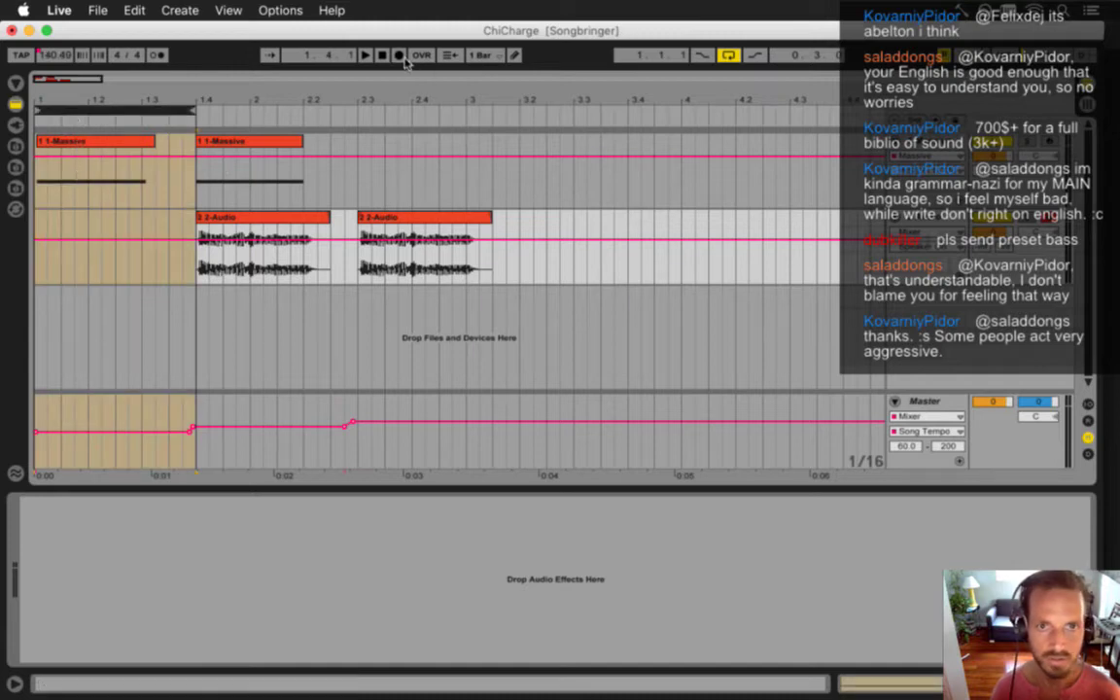
click(396, 56)
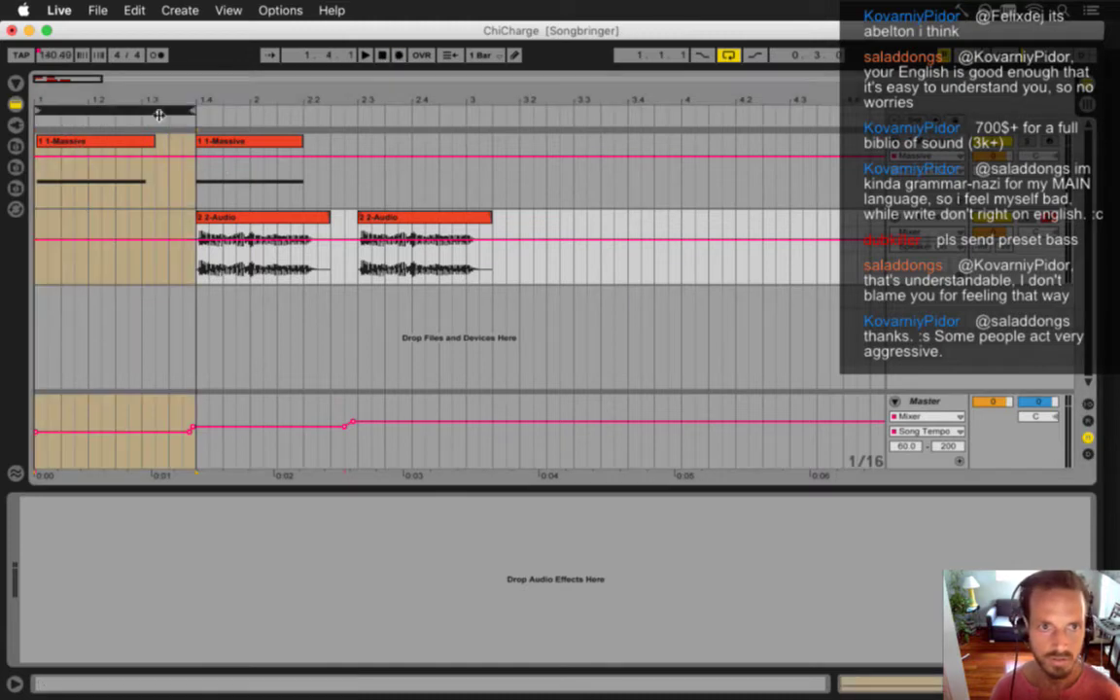
click(366, 58)
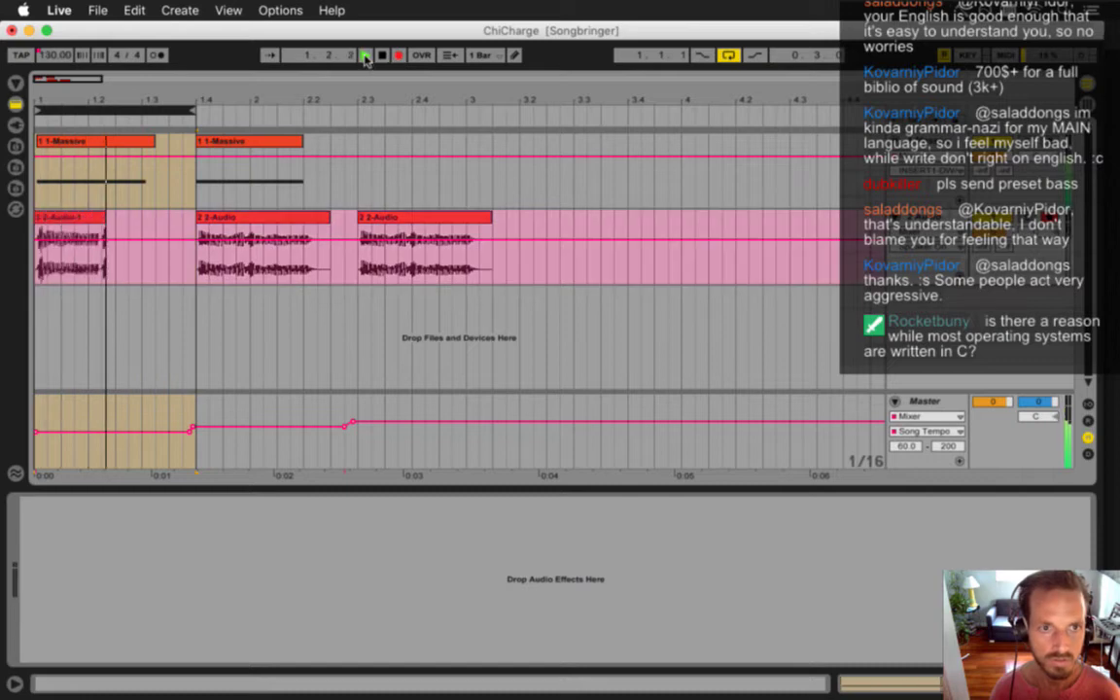
click(383, 56)
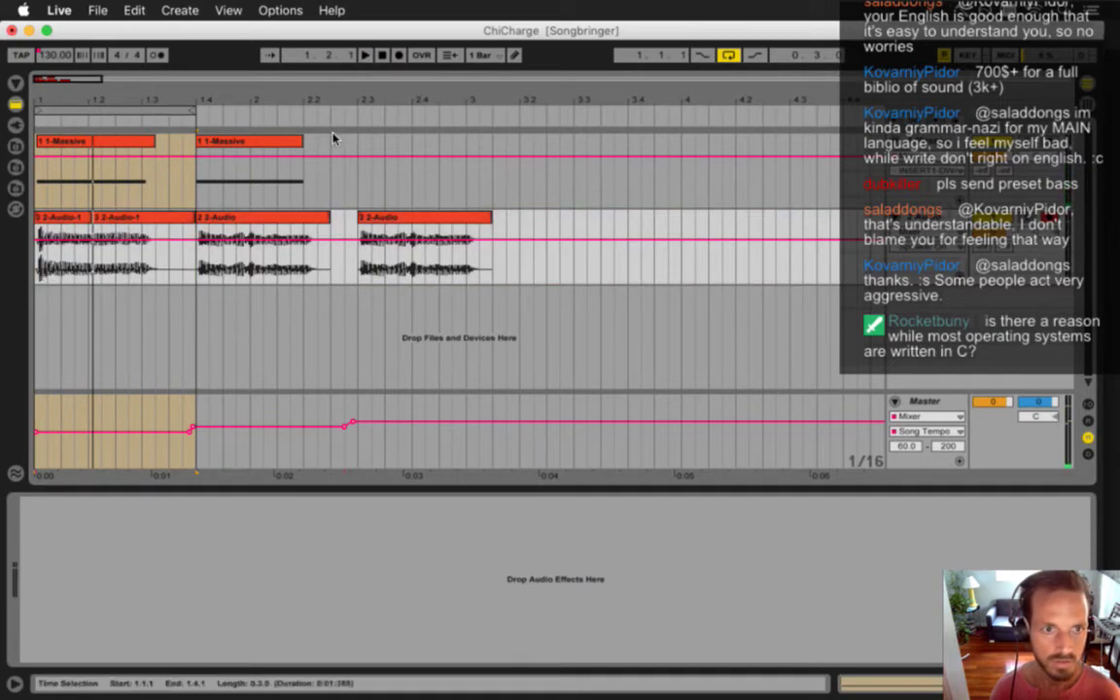
Delete the leading fragment of the new recording, extend the remaining clip back to 1.1.1 and trim its end to 1.3.3
click(64, 218)
key(Delete)
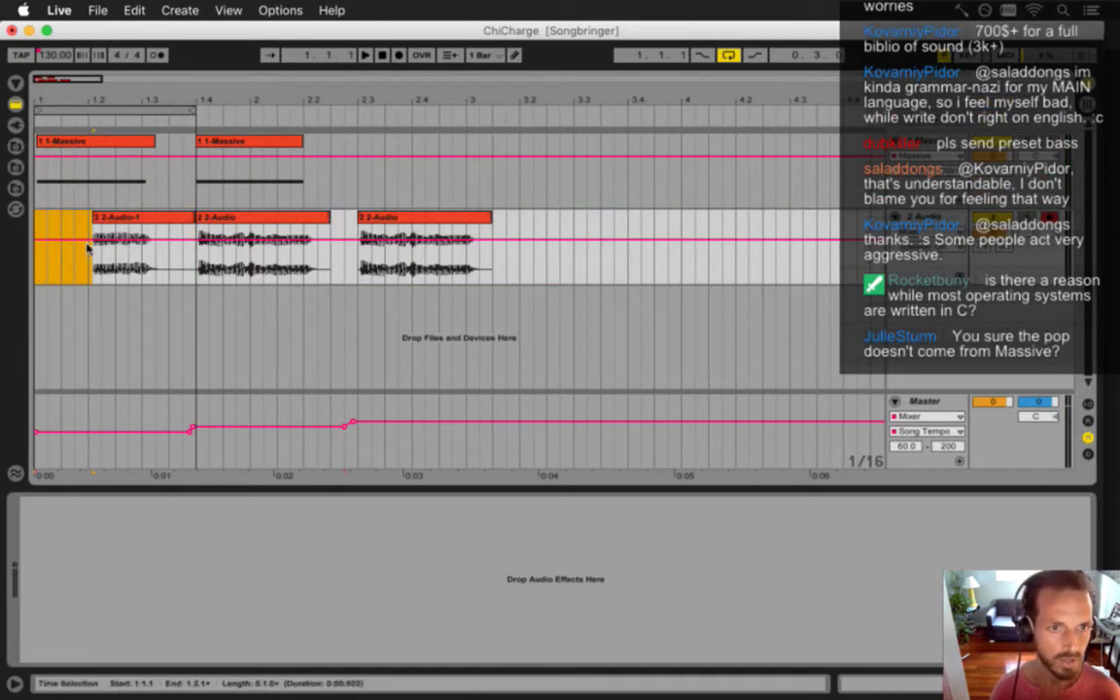
drag(94, 218, 23, 221)
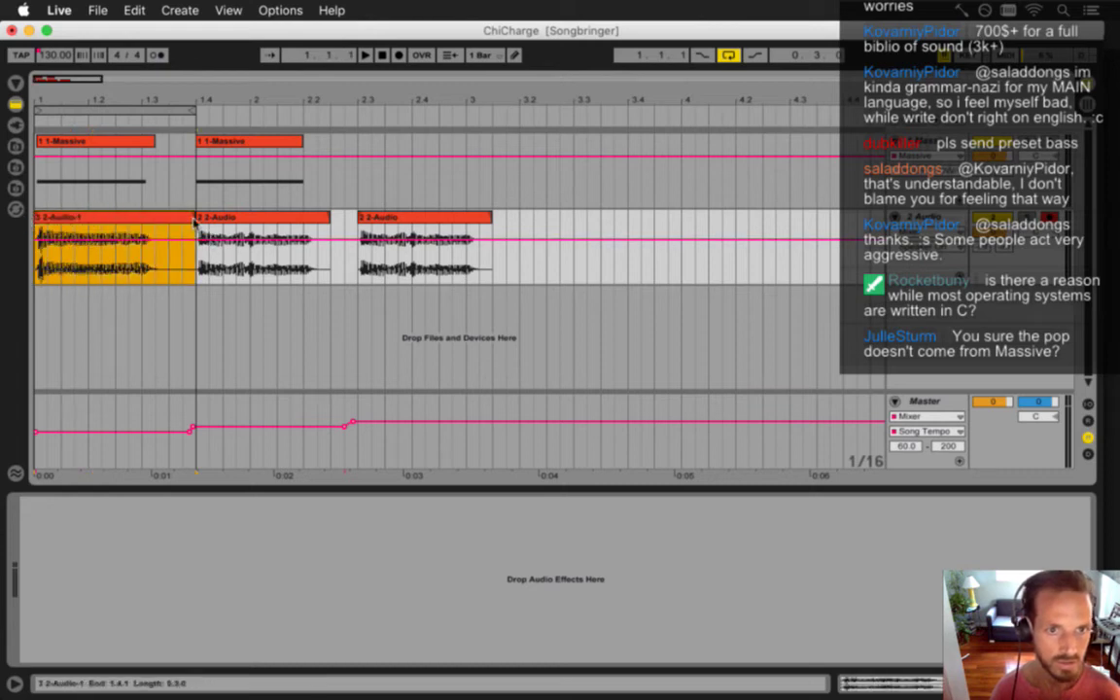
drag(194, 217, 167, 219)
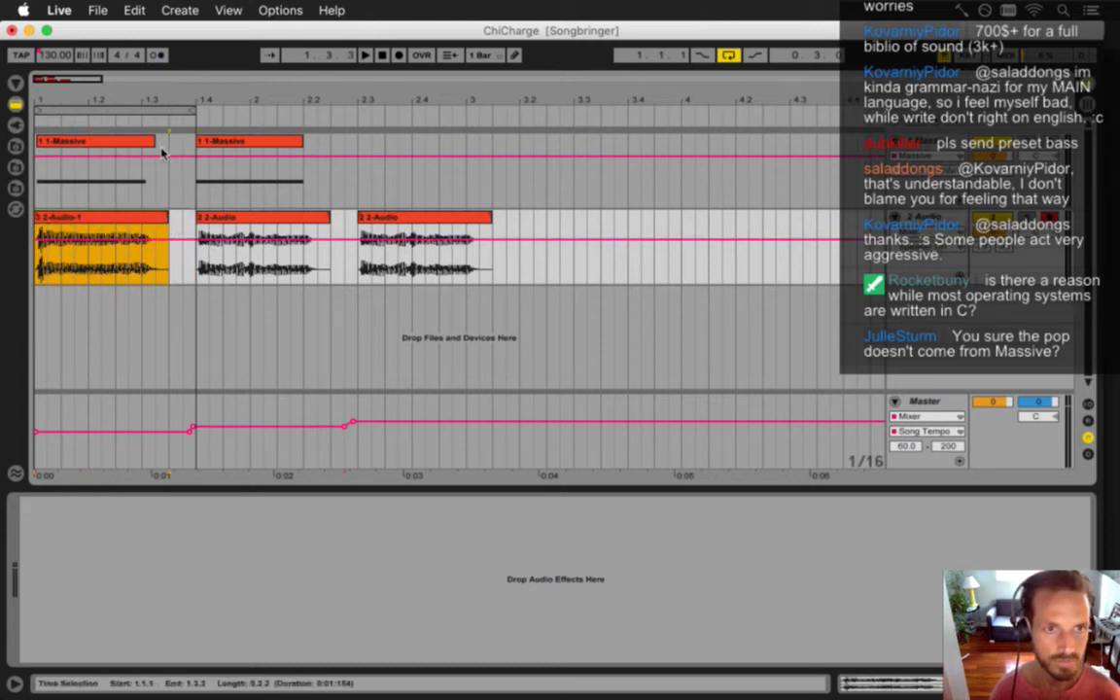
Compare the new recording with the live Massive track by muting each in turn and playing the section
click(993, 142)
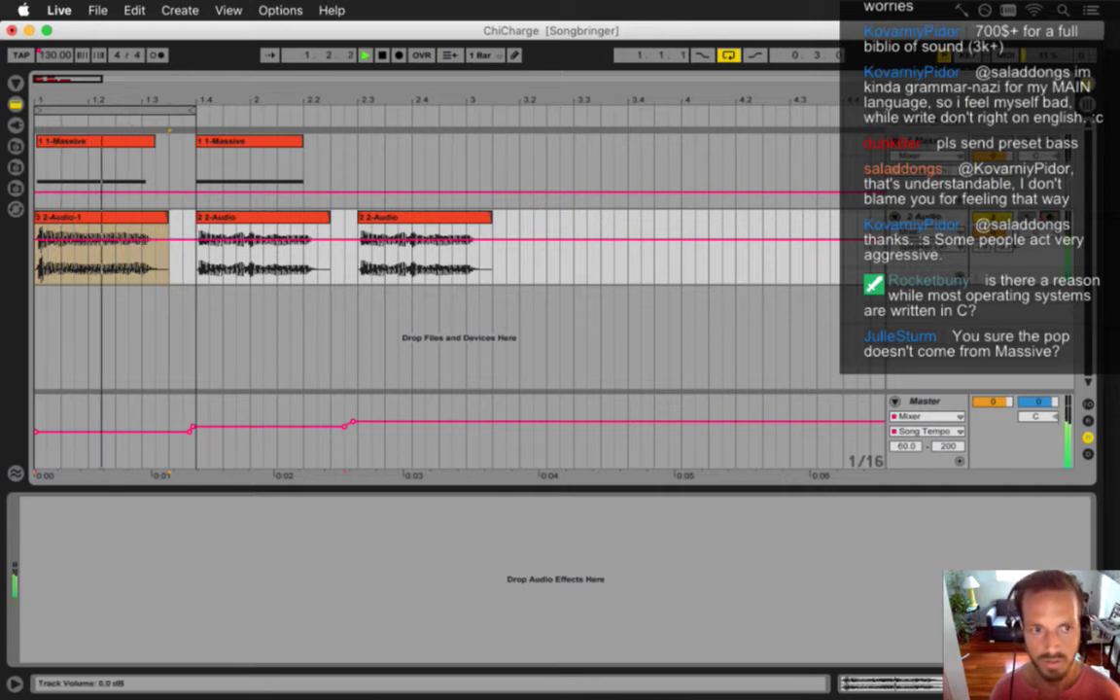
key(space)
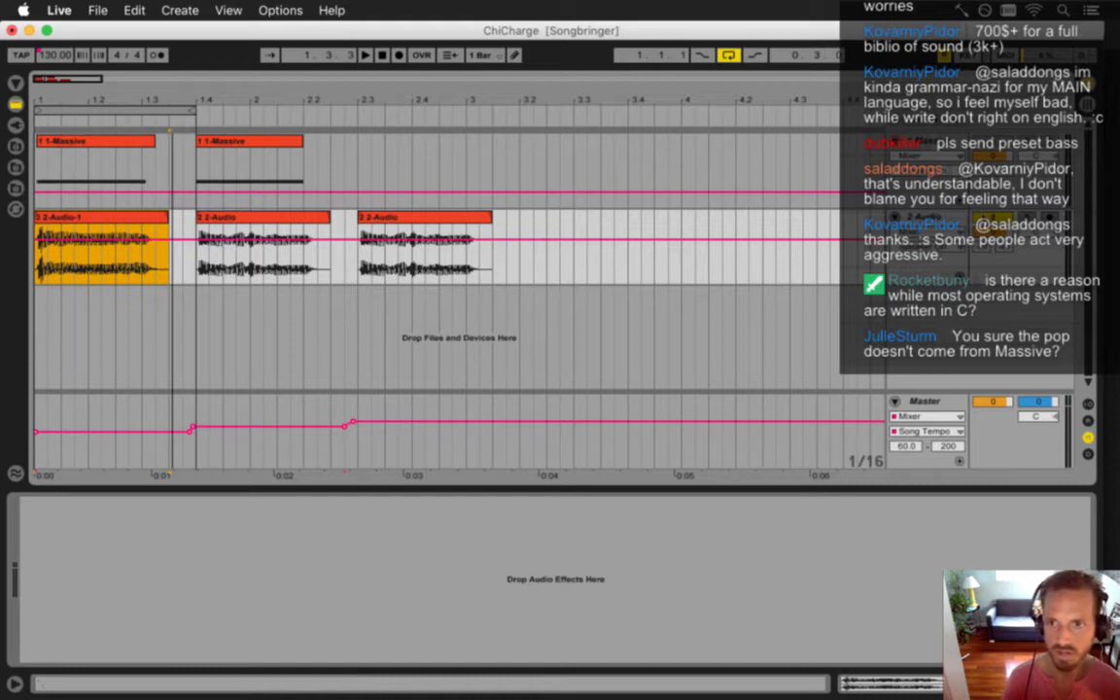
click(992, 218)
click(926, 141)
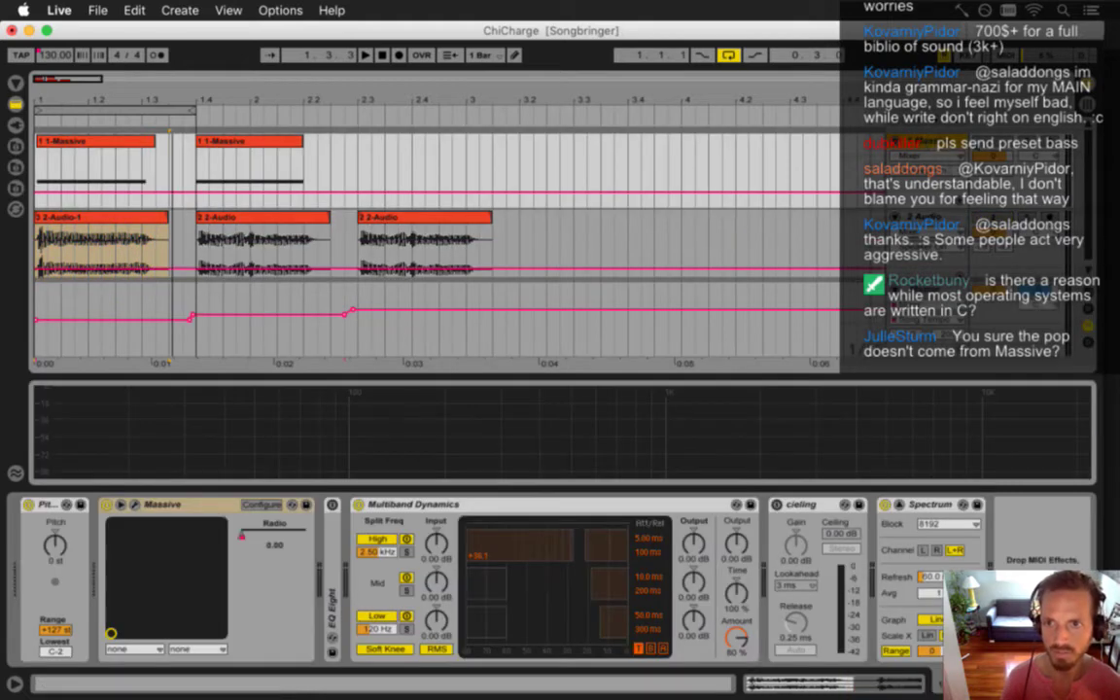
click(988, 142)
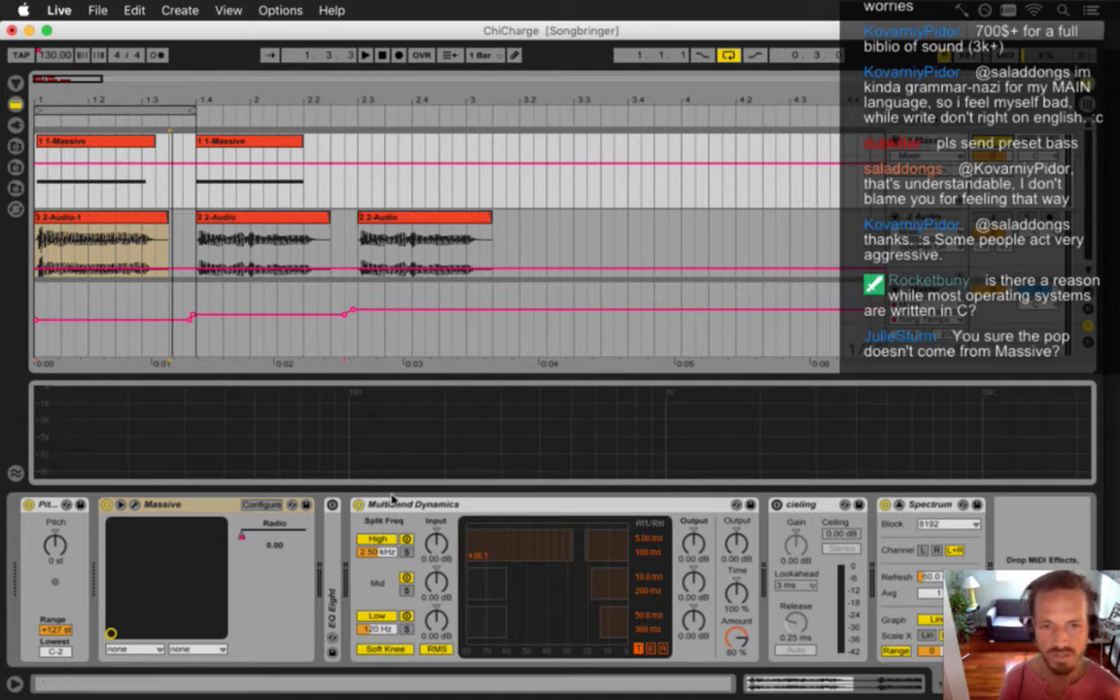
key(space)
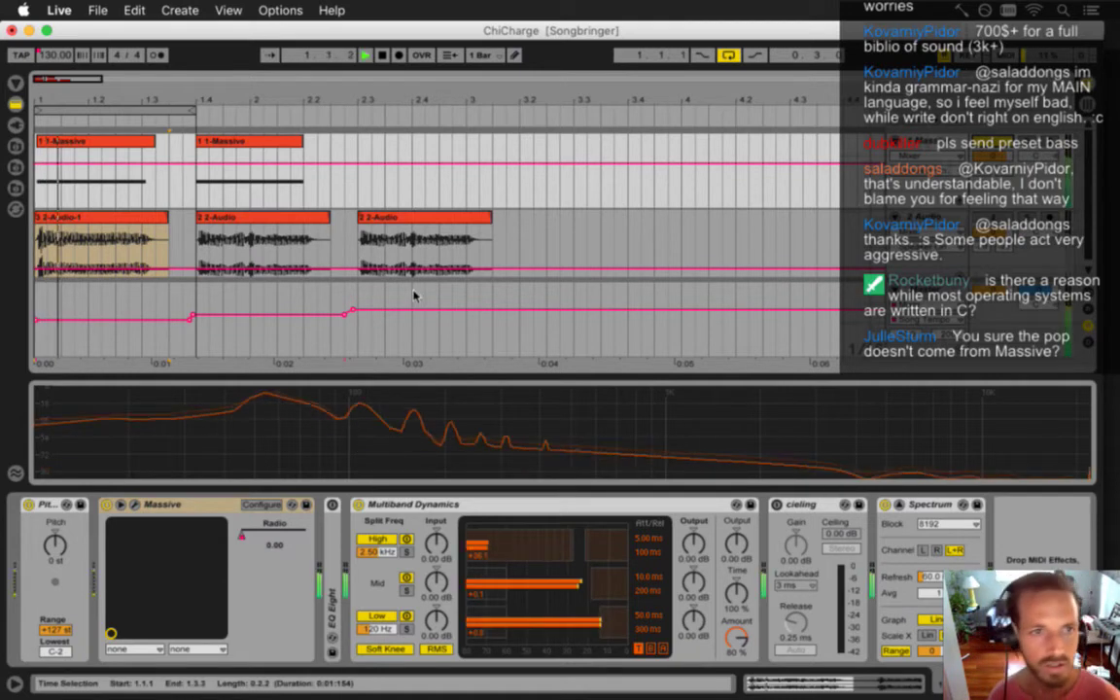
key(space)
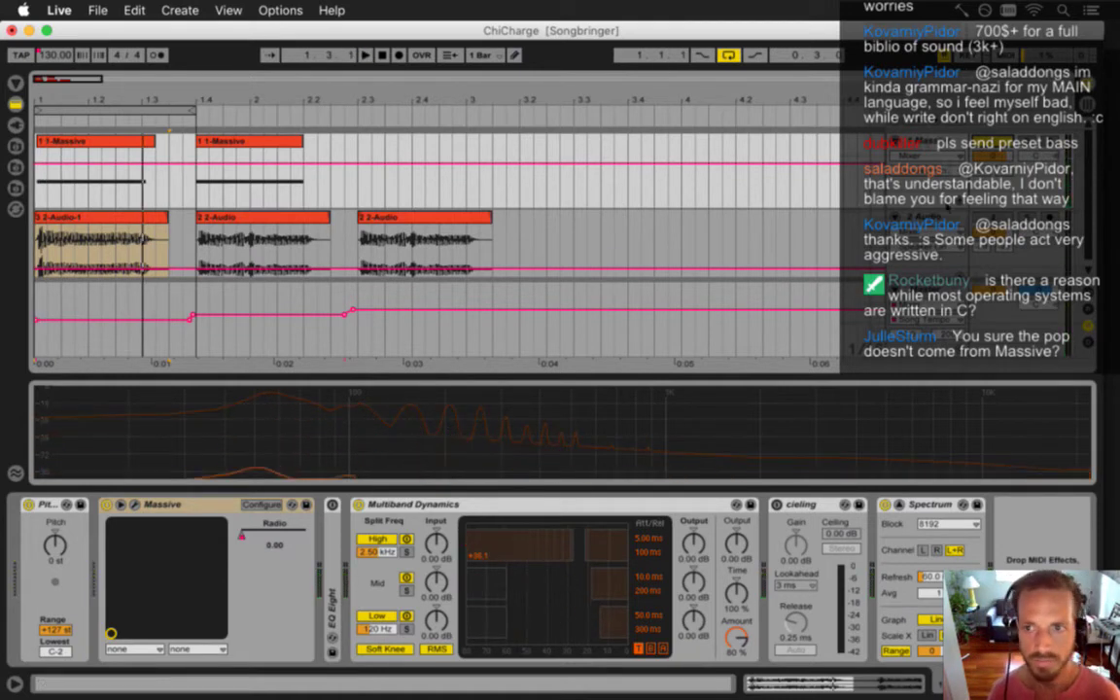
Lengthen the attack and adjust the release of envelope 4 in Massive during looped playback, and close the plug-in
click(135, 505)
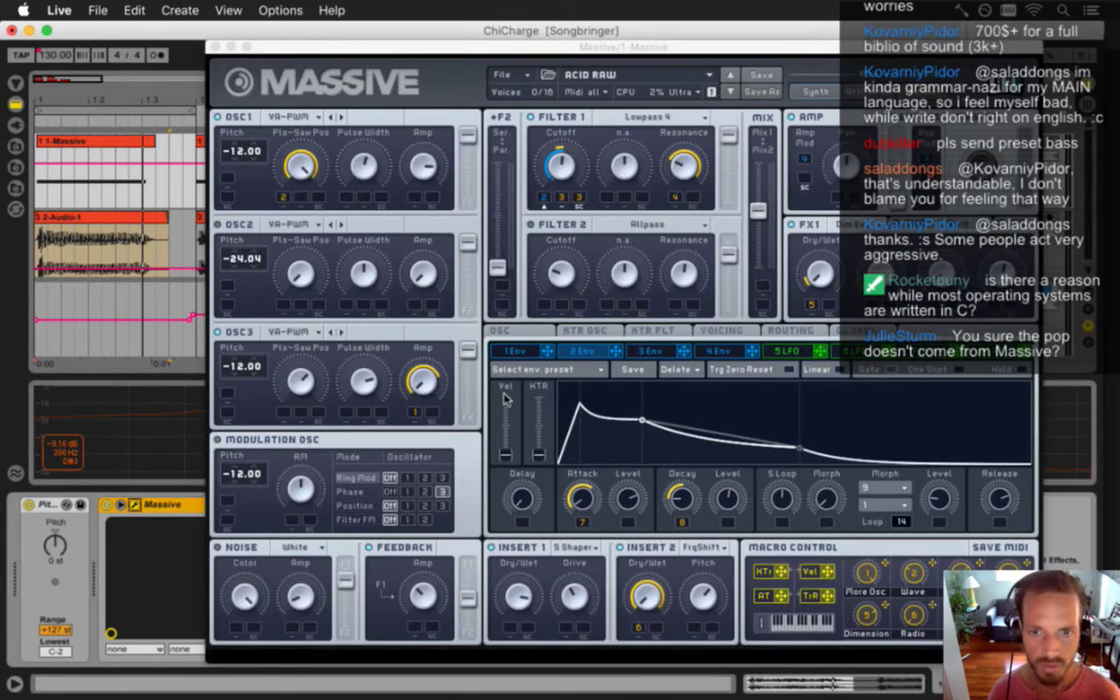
key(space)
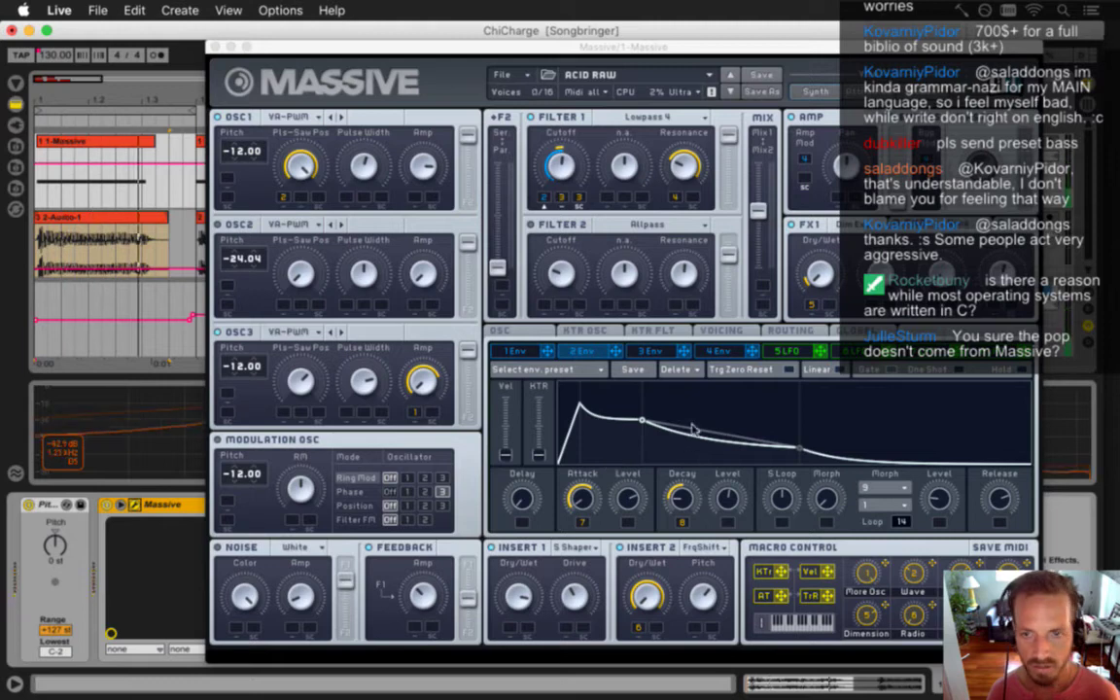
click(720, 351)
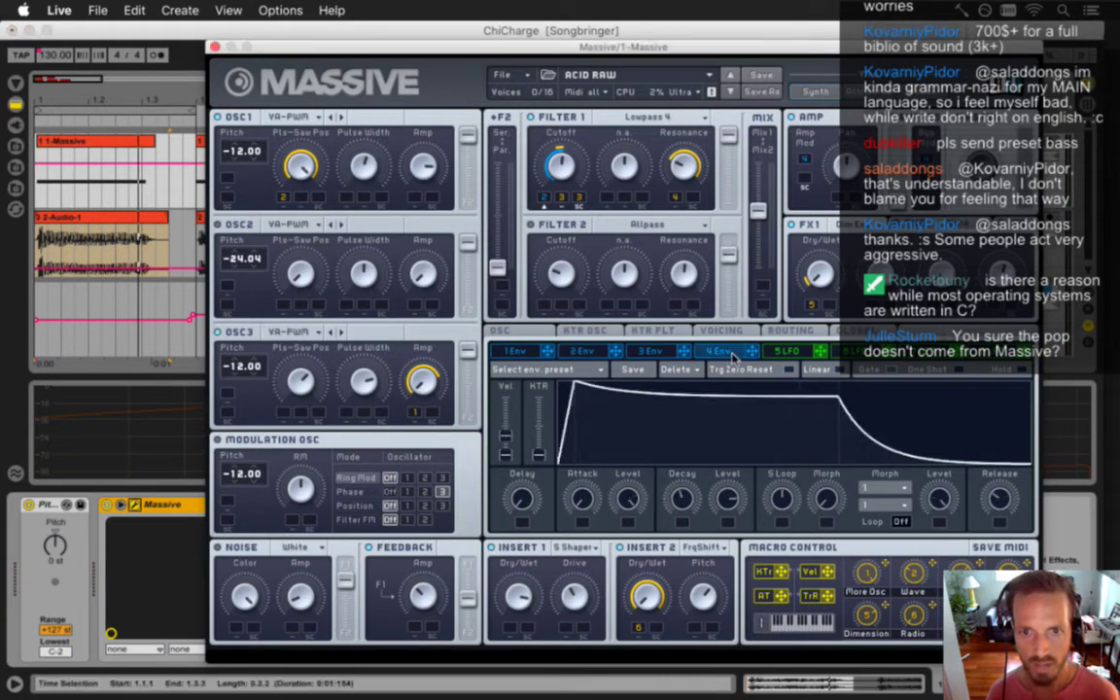
mouse_move(584, 497)
mouse_down()
mouse_move(581, 473)
mouse_move(581, 498)
mouse_up()
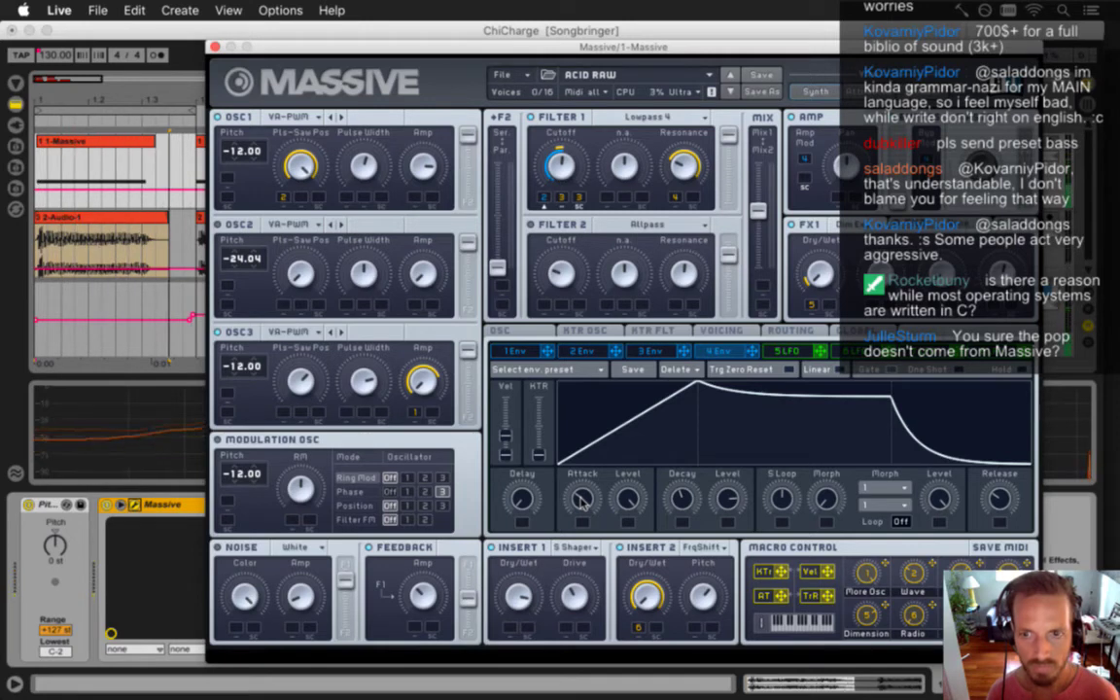
drag(1001, 505, 1001, 495)
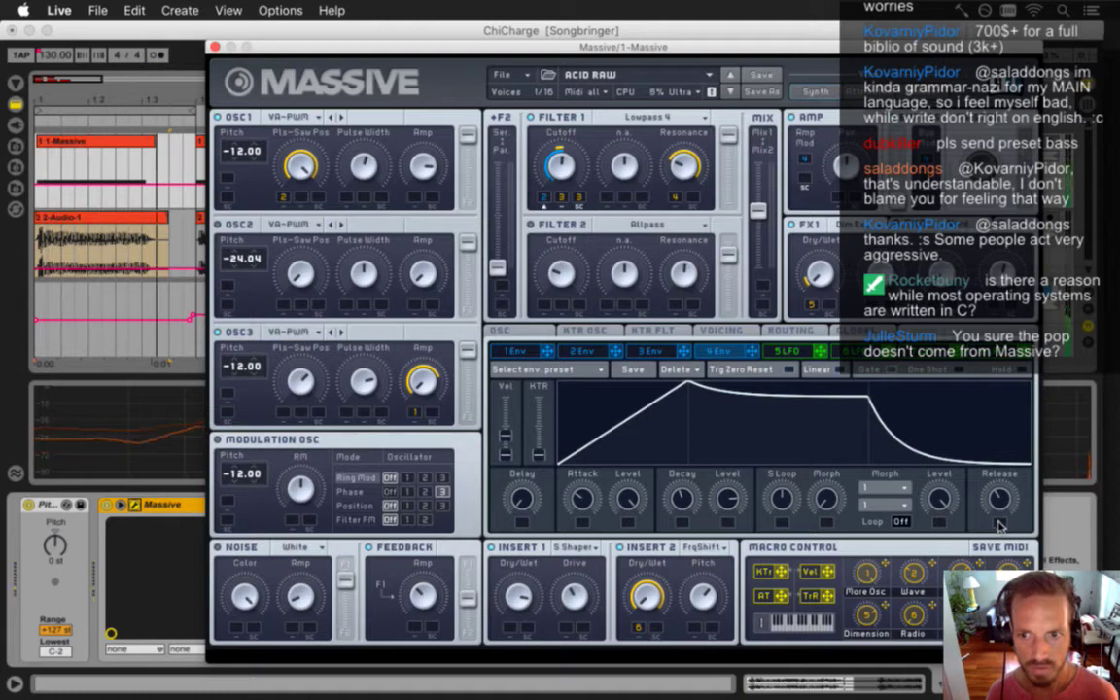
drag(999, 522, 994, 517)
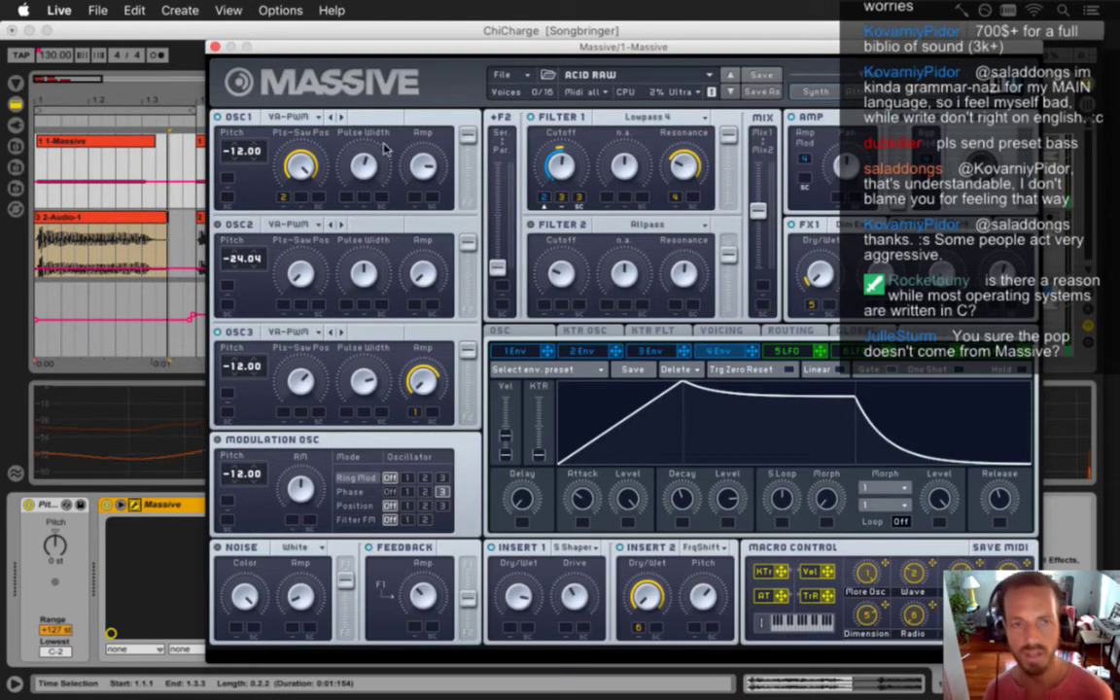
click(215, 47)
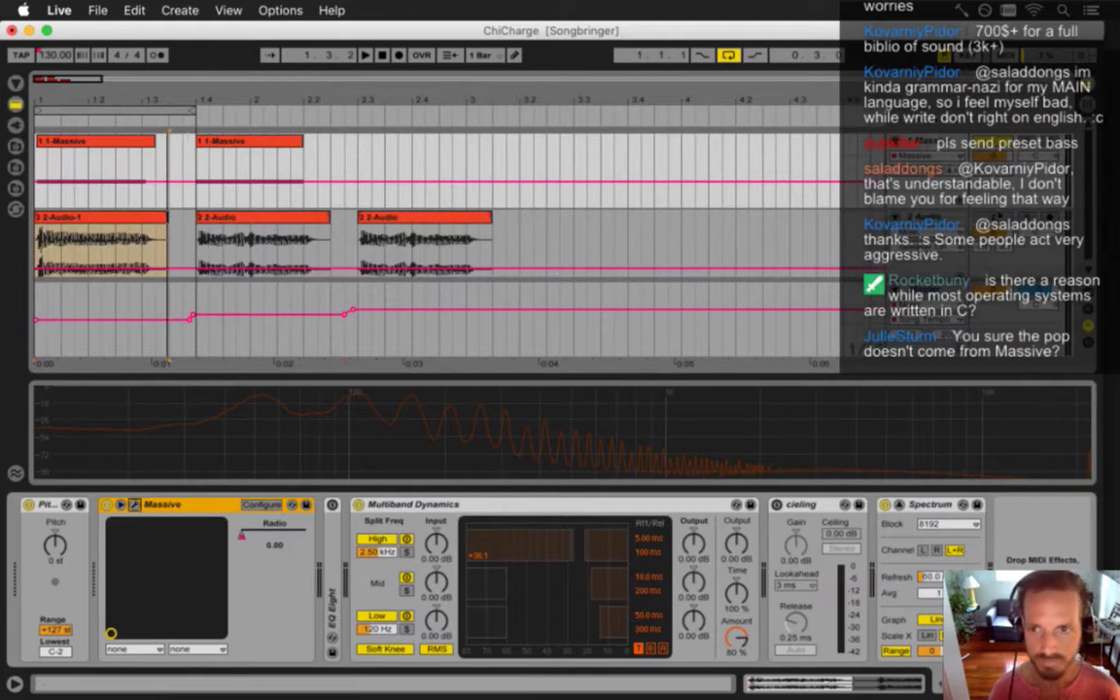
Delete all three recorded clips from the 2-Audio track
click(930, 220)
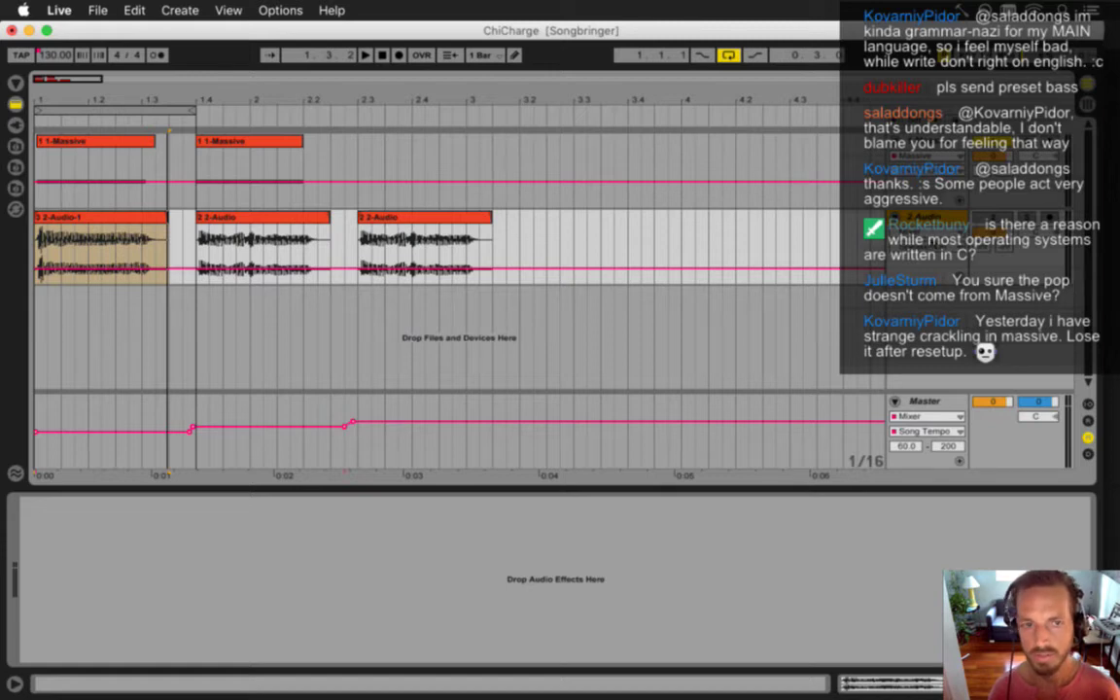
click(121, 217)
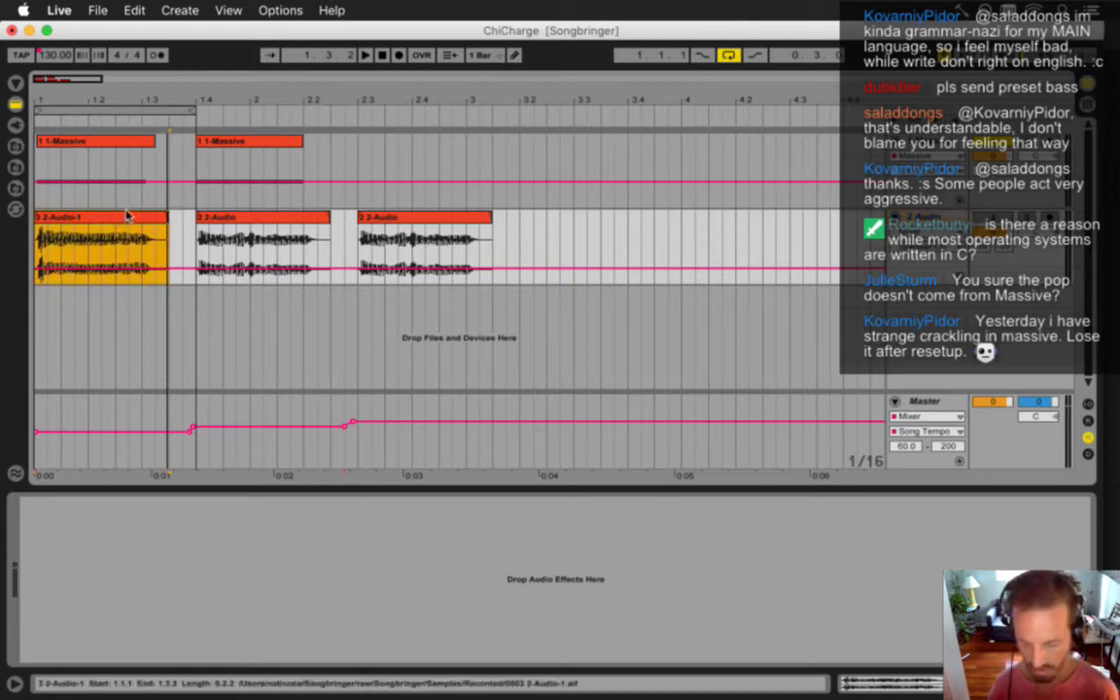
key(Delete)
click(233, 216)
key(Delete)
click(386, 220)
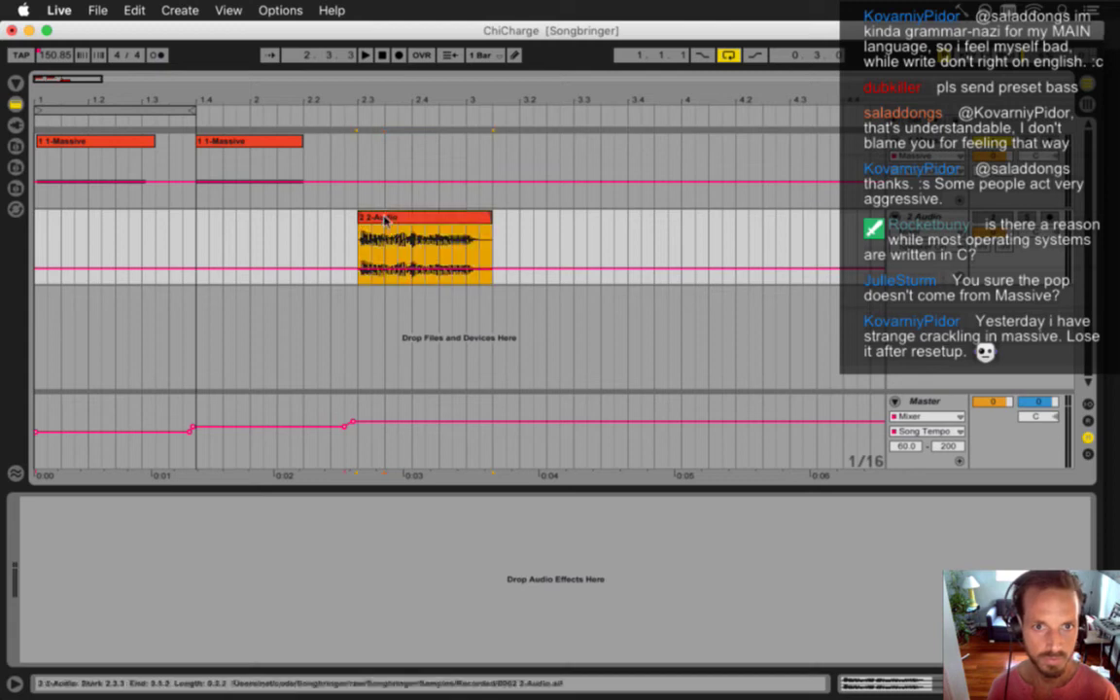
key(Delete)
Export the 1.1.1–1.4.1 loop range of the Master as a 44100 Hz, 16-bit WAV, replacing ChiCharge1 in the waves folder
click(86, 111)
click(76, 140)
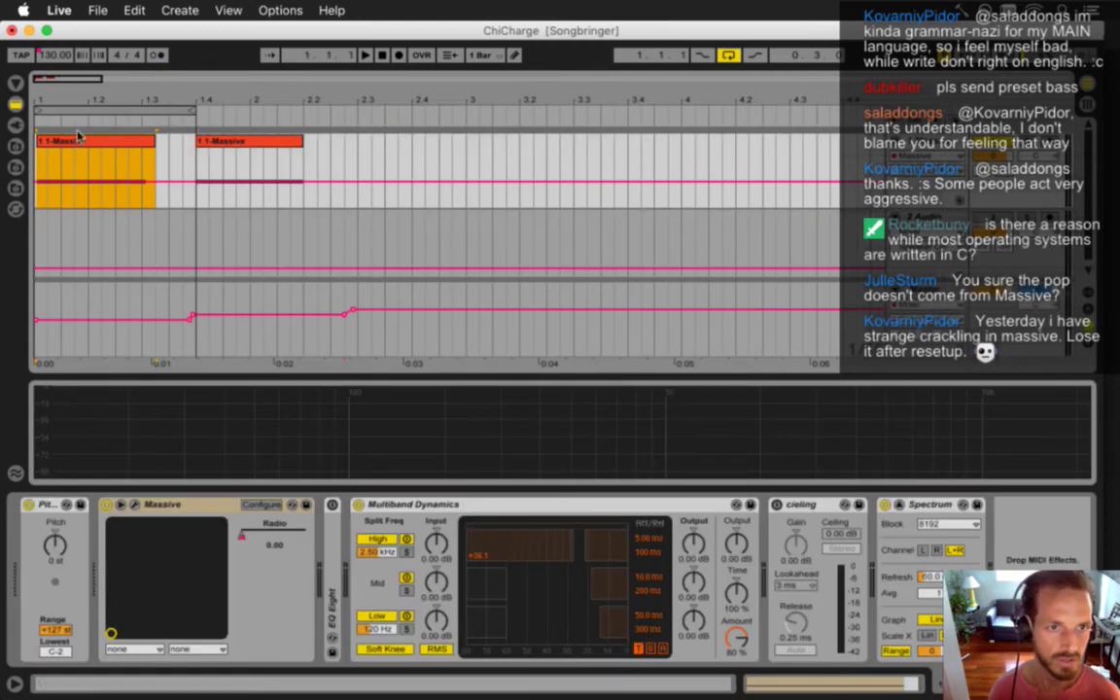
click(75, 109)
click(94, 10)
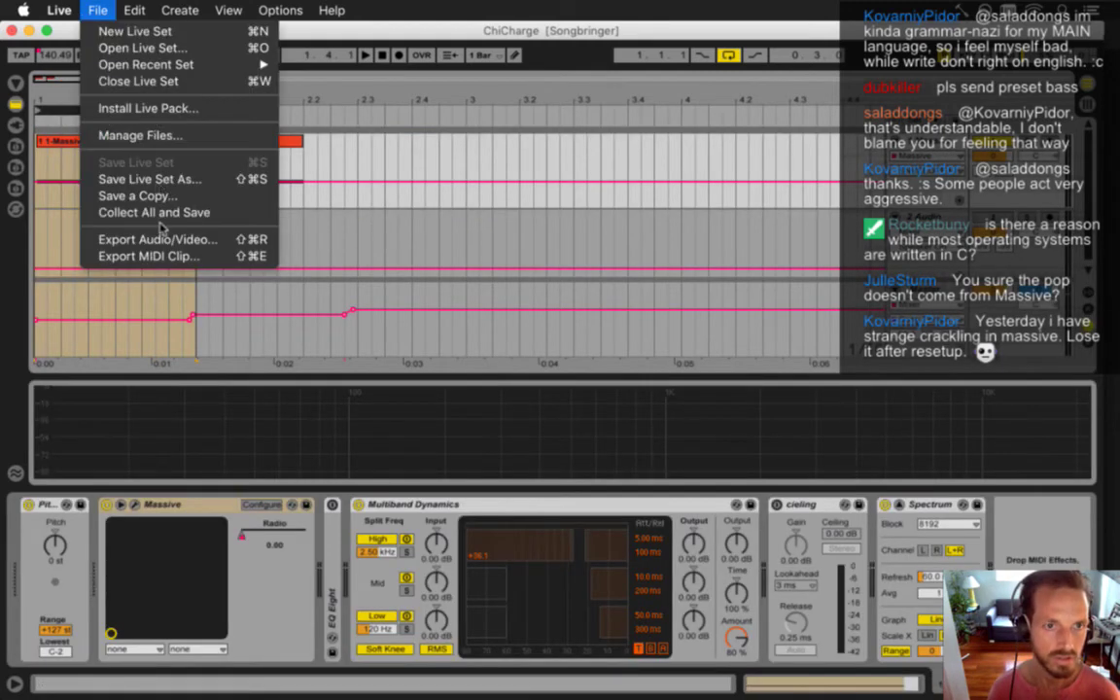
click(162, 239)
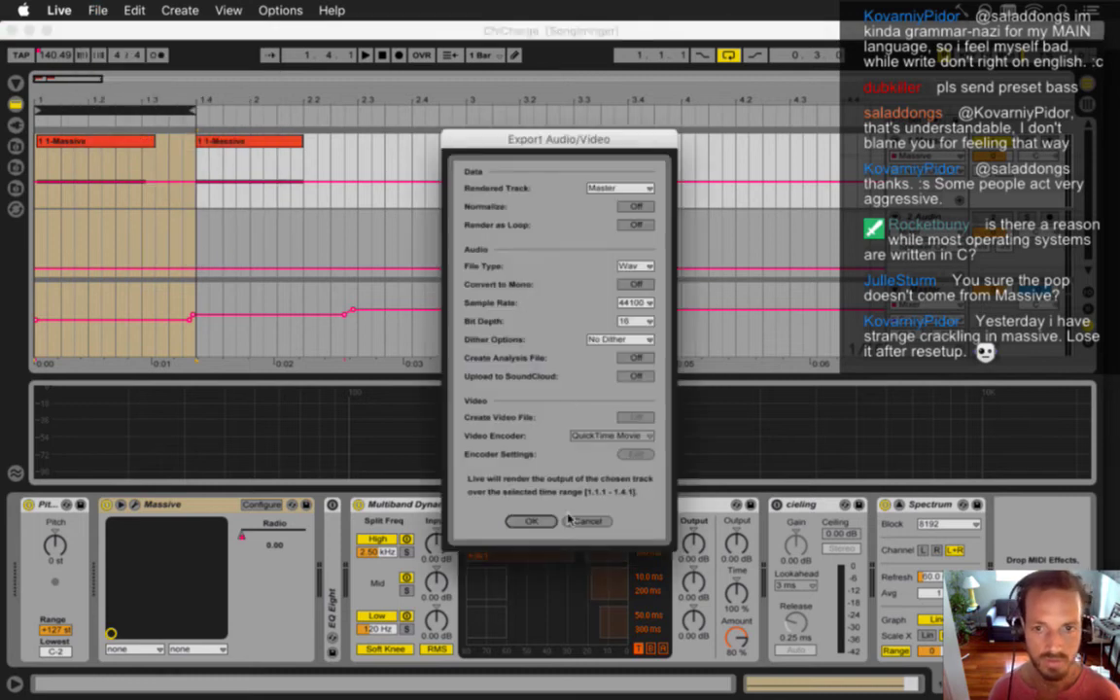
click(525, 522)
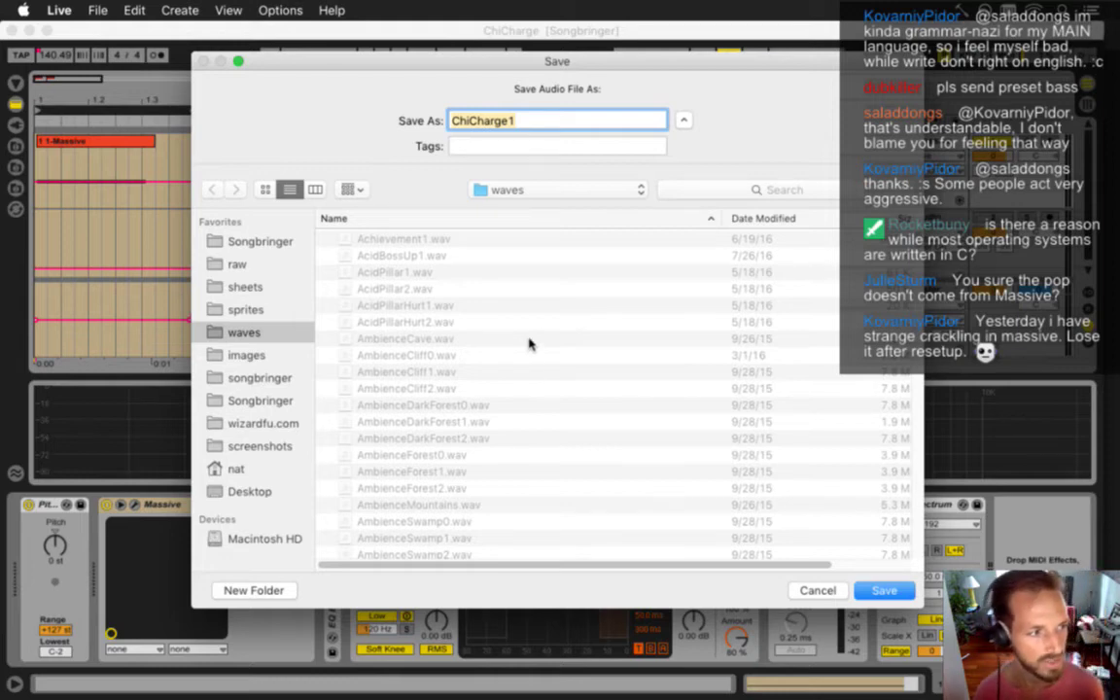
click(883, 591)
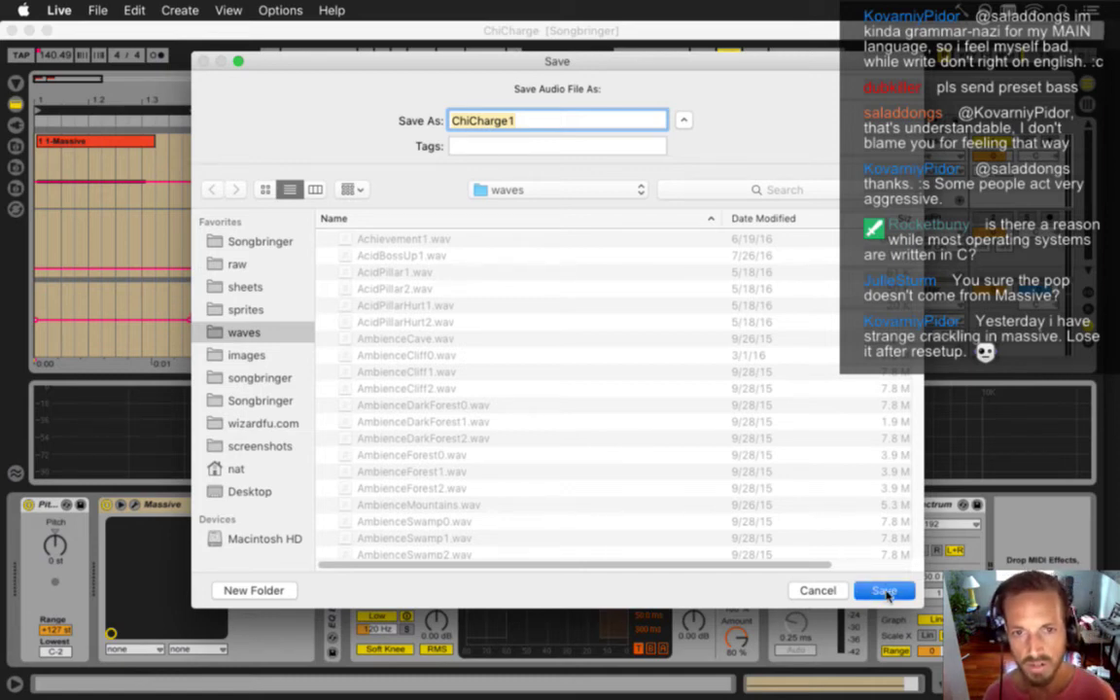
click(678, 150)
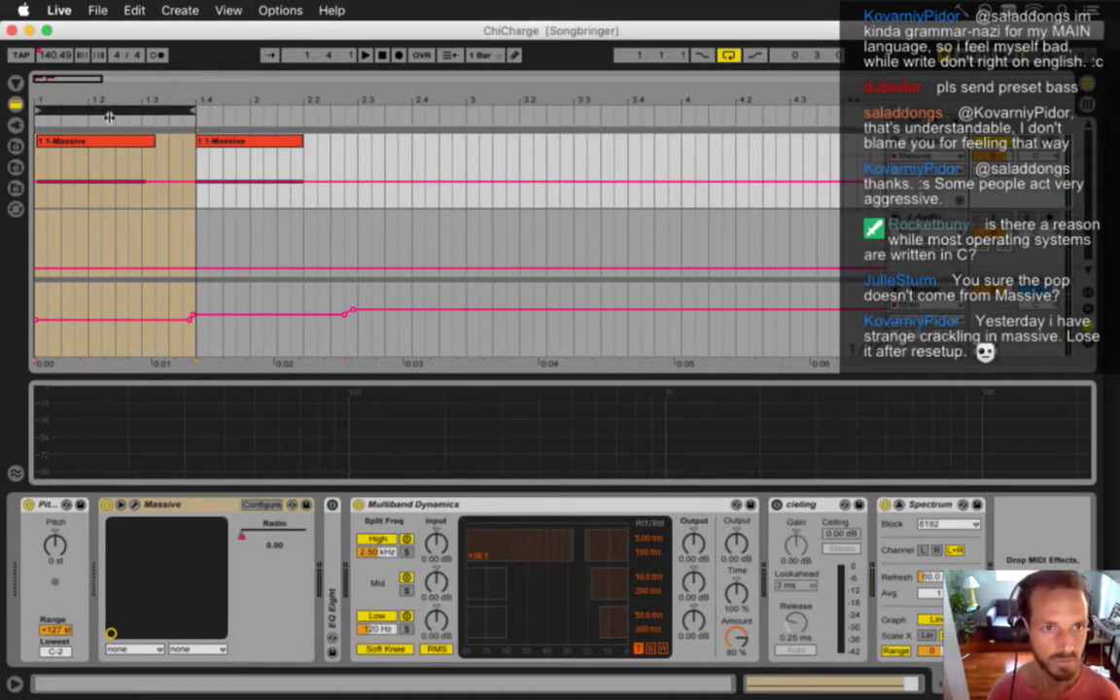
Move the loop range to start at 1.4.1, duplicate the Massive track with its clips and resize the track lanes to fit
drag(68, 116, 244, 113)
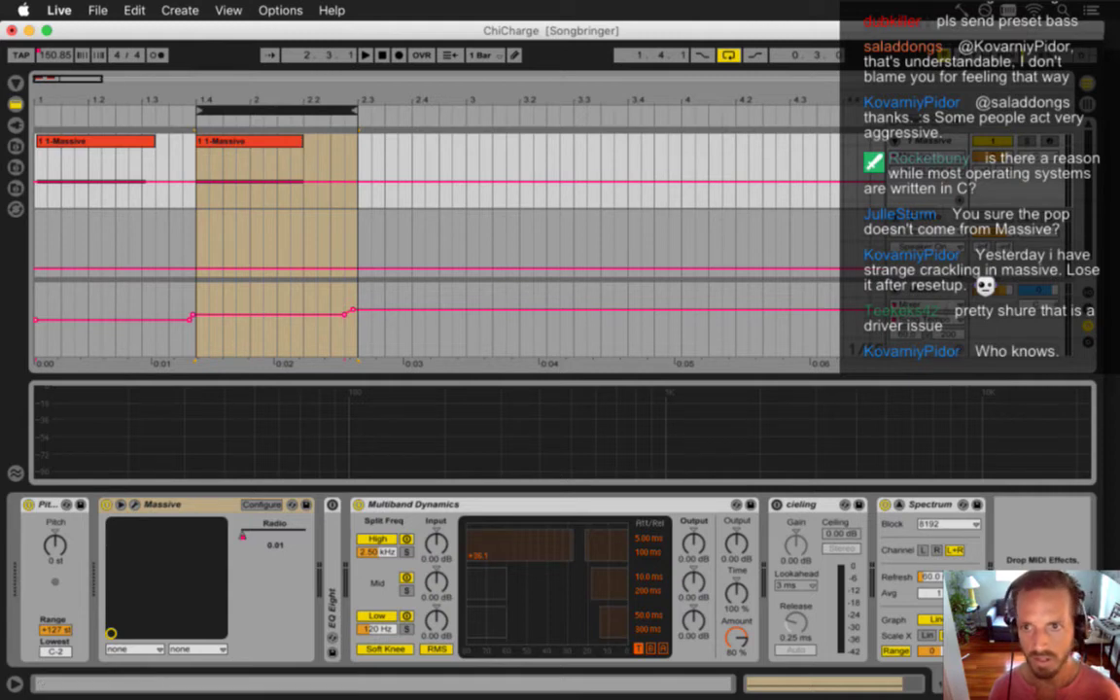
click(927, 145)
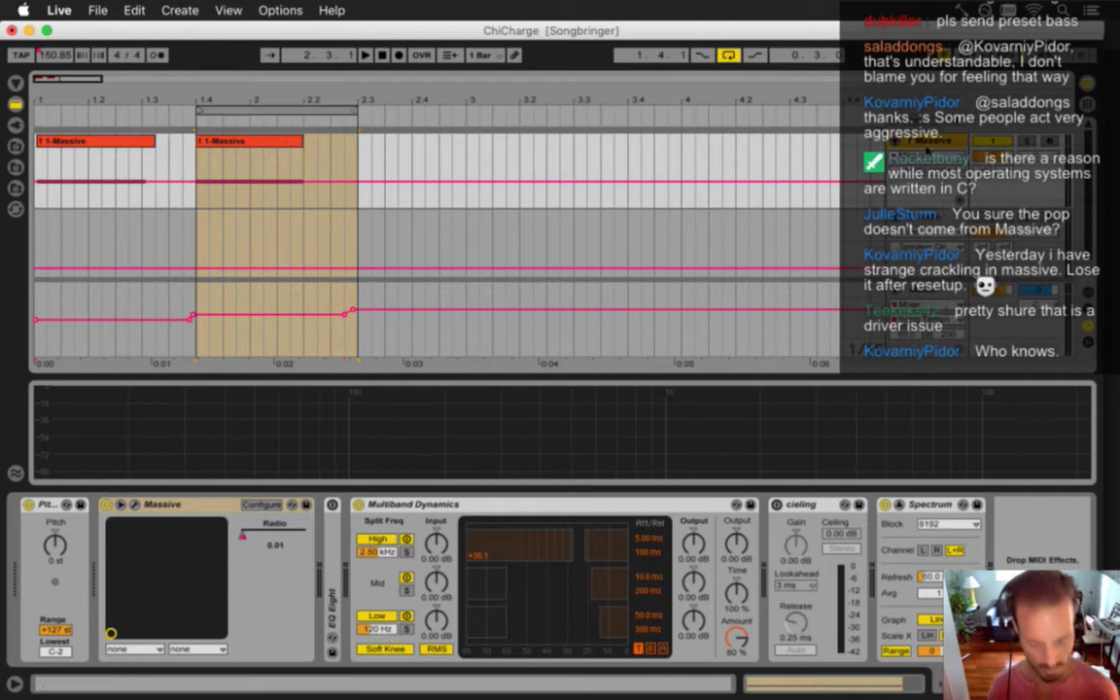
right_click(925, 146)
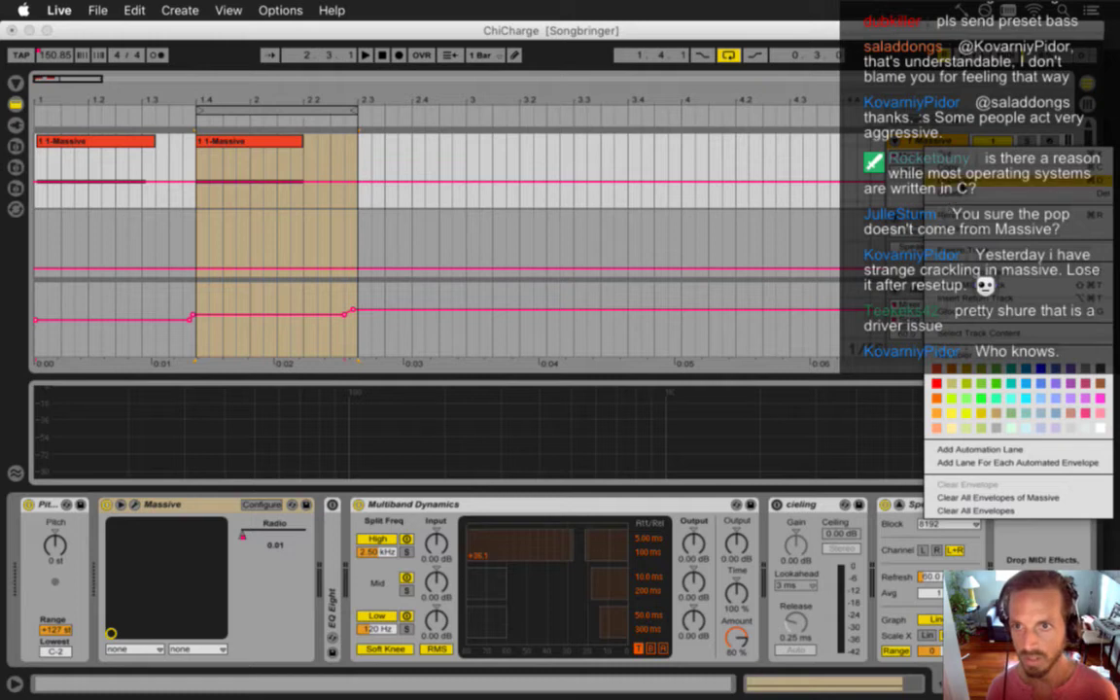
click(961, 186)
click(926, 141)
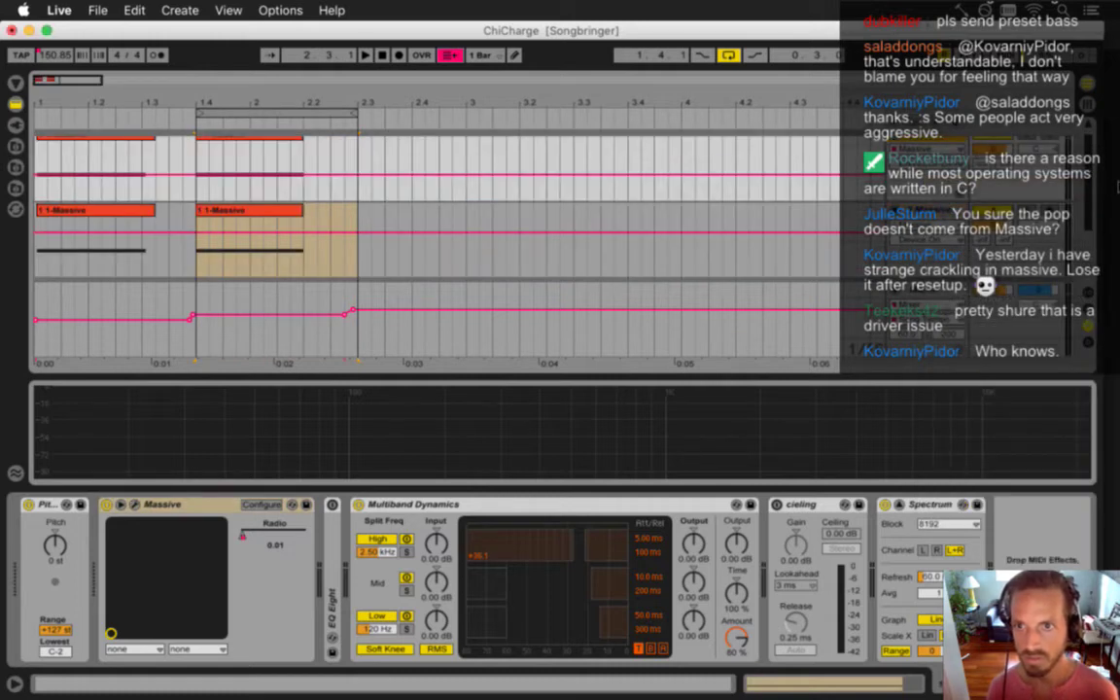
scroll(914, 155, up, 1)
drag(825, 211, 826, 179)
drag(917, 183, 917, 198)
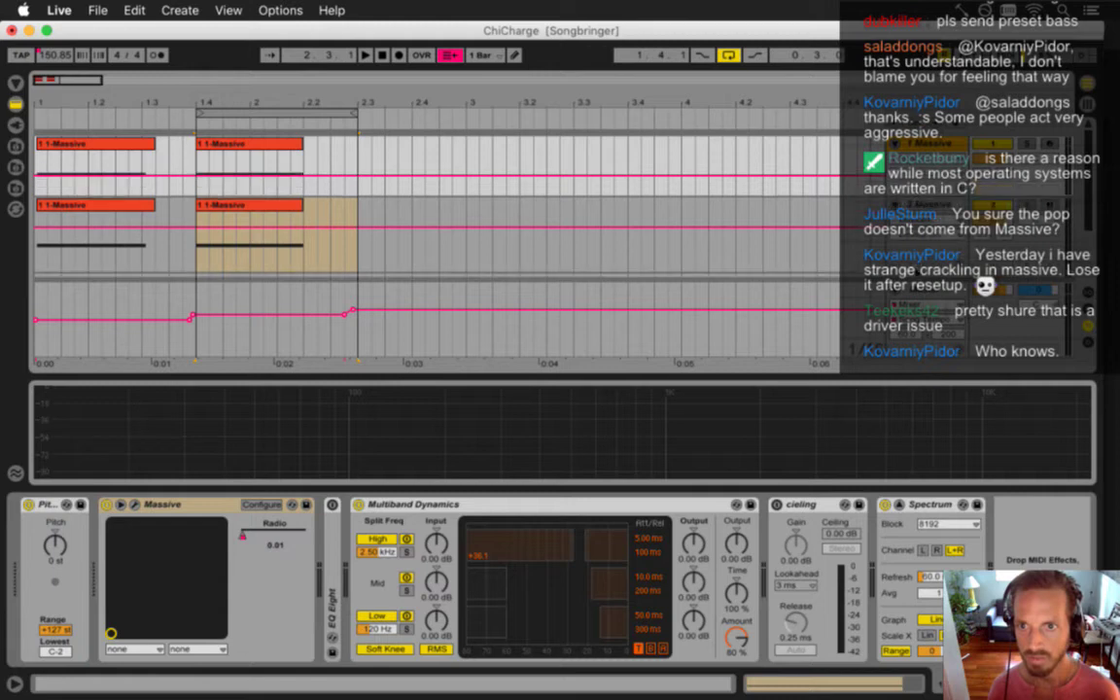
click(917, 256)
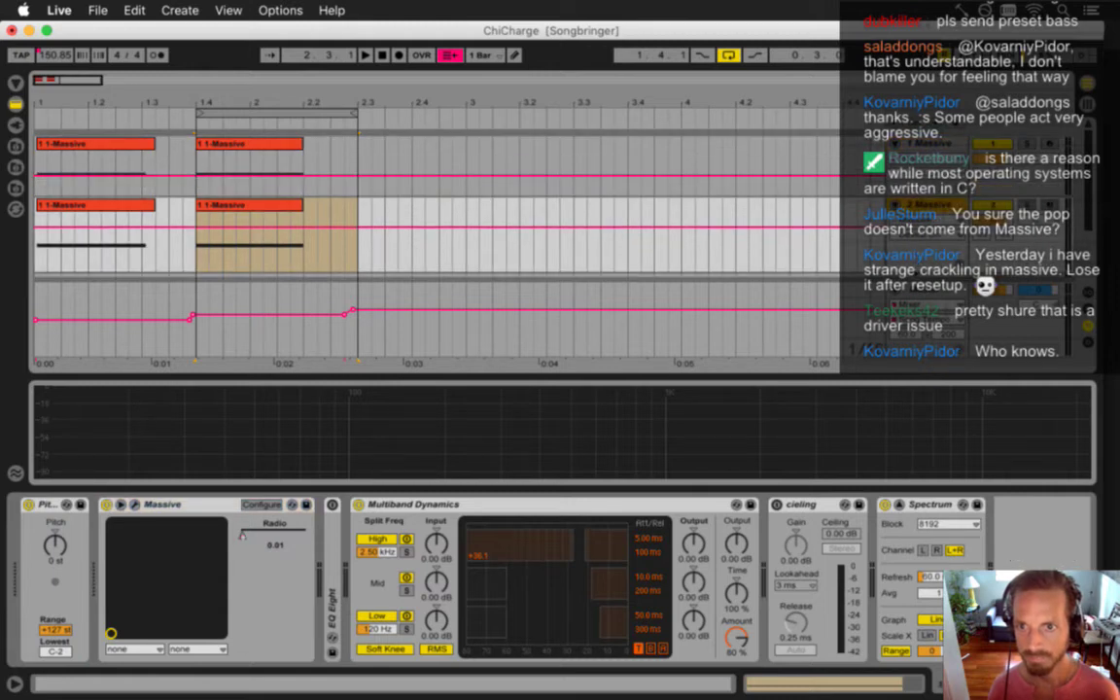
drag(917, 273, 917, 258)
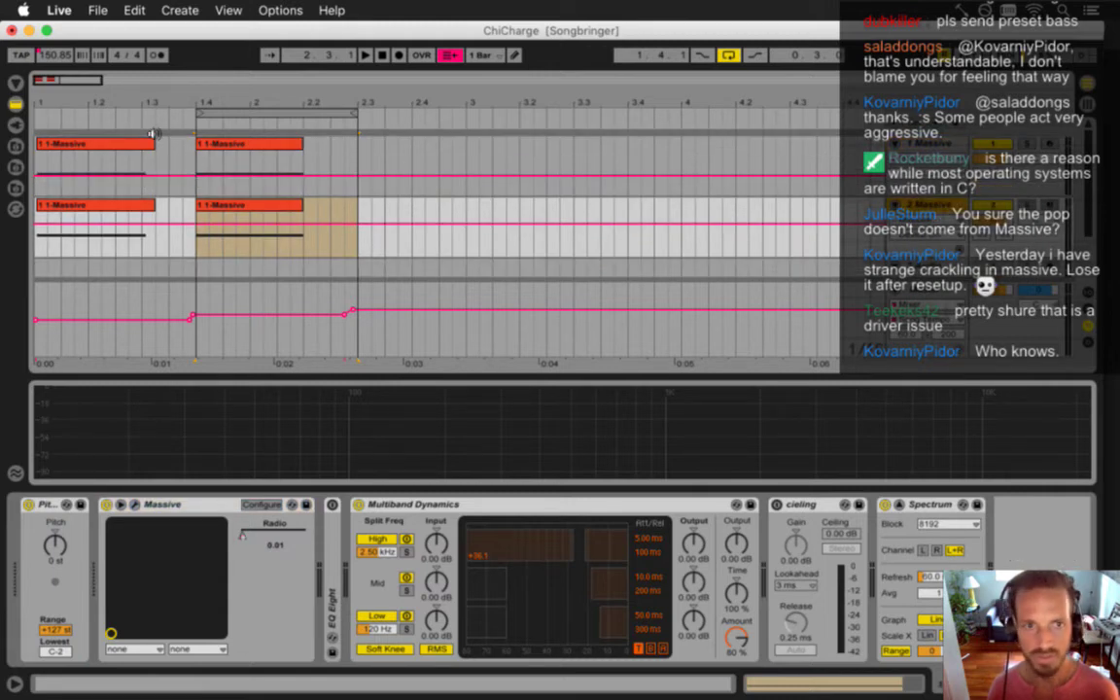
Delete the duplicate track's first clip and the original track's second clip, return playback to the arrangement and save the set
click(115, 217)
click(123, 207)
key(BackSpace)
click(230, 144)
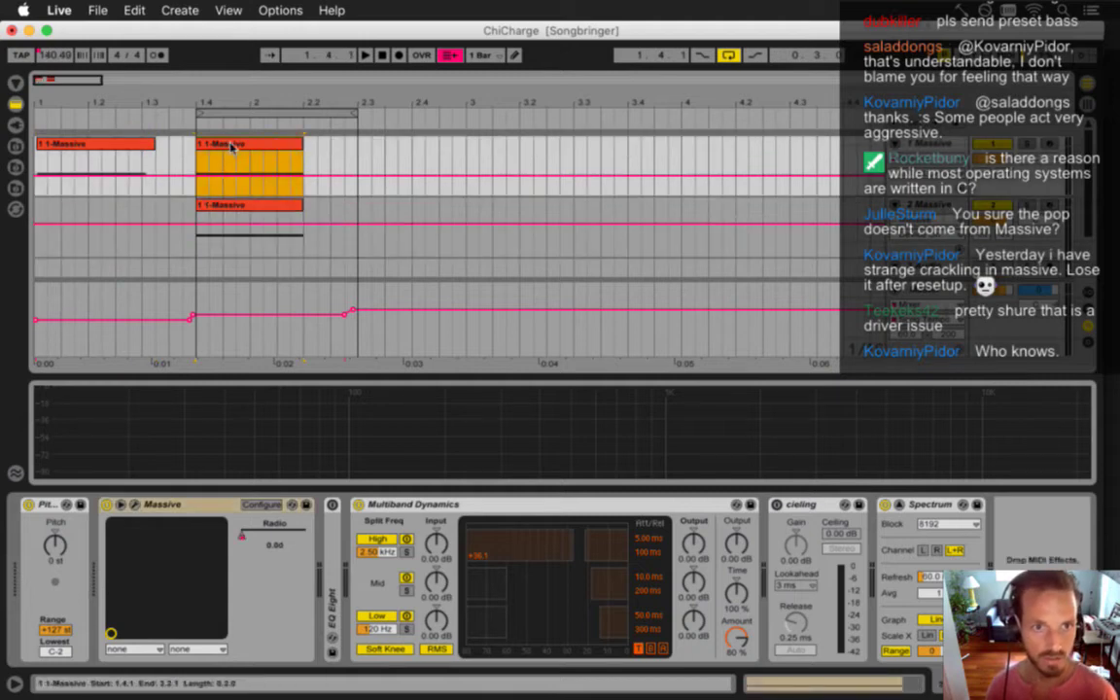
key(BackSpace)
click(450, 55)
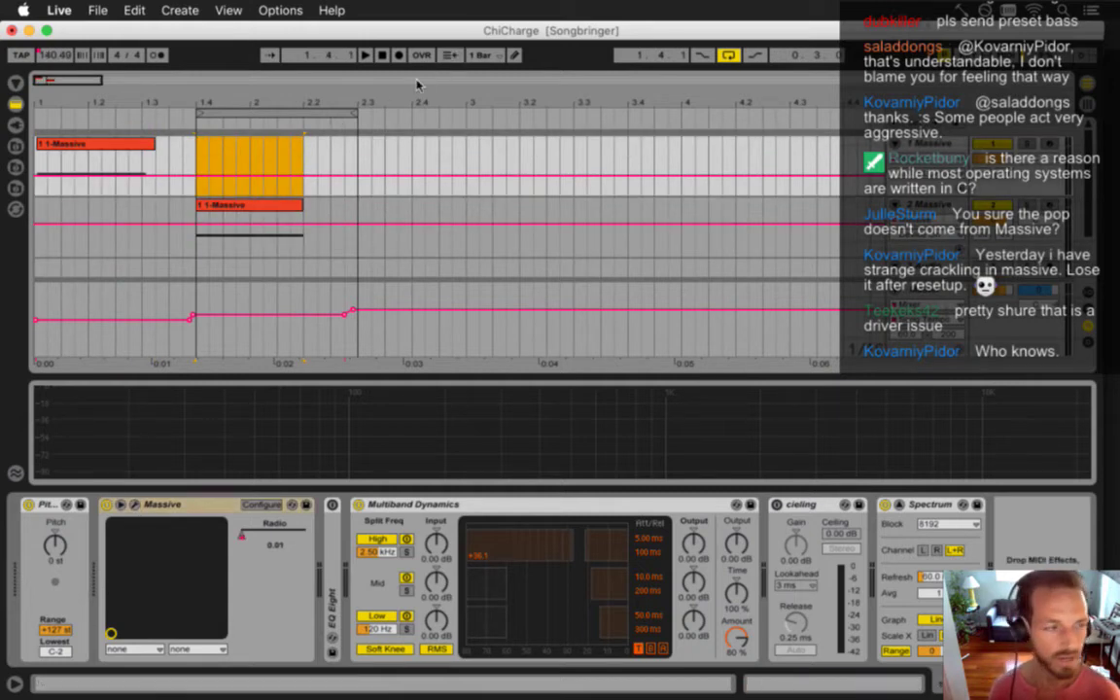
key(super+s)
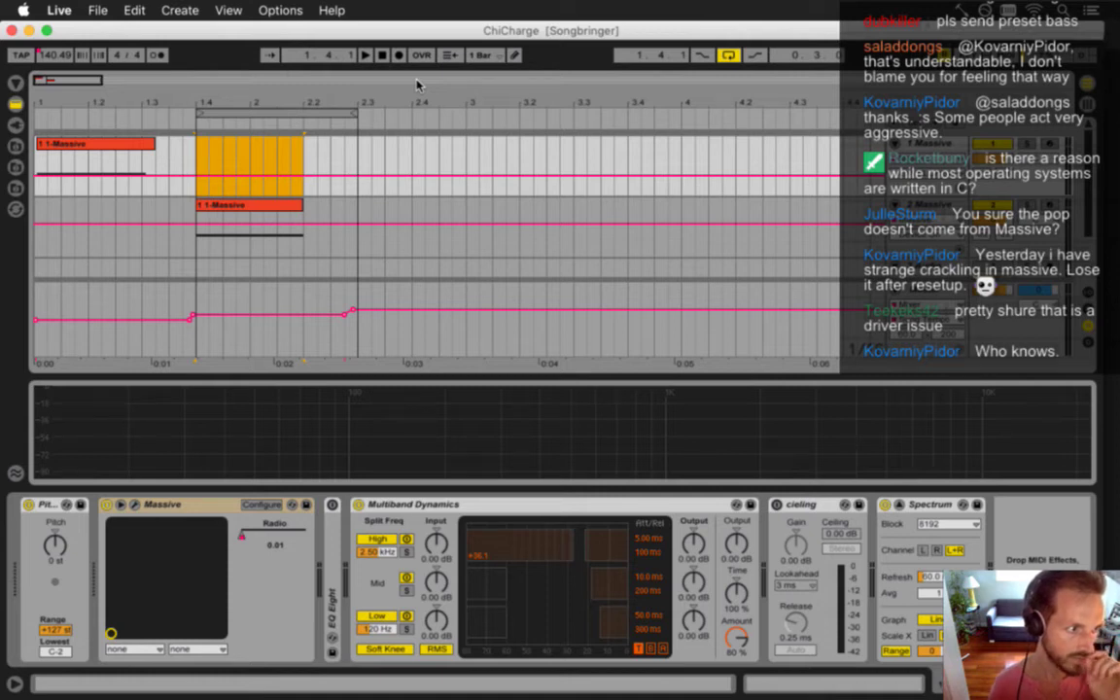
Extend the clip on the second Massive track to end at 3.3.1
click(248, 217)
click(250, 210)
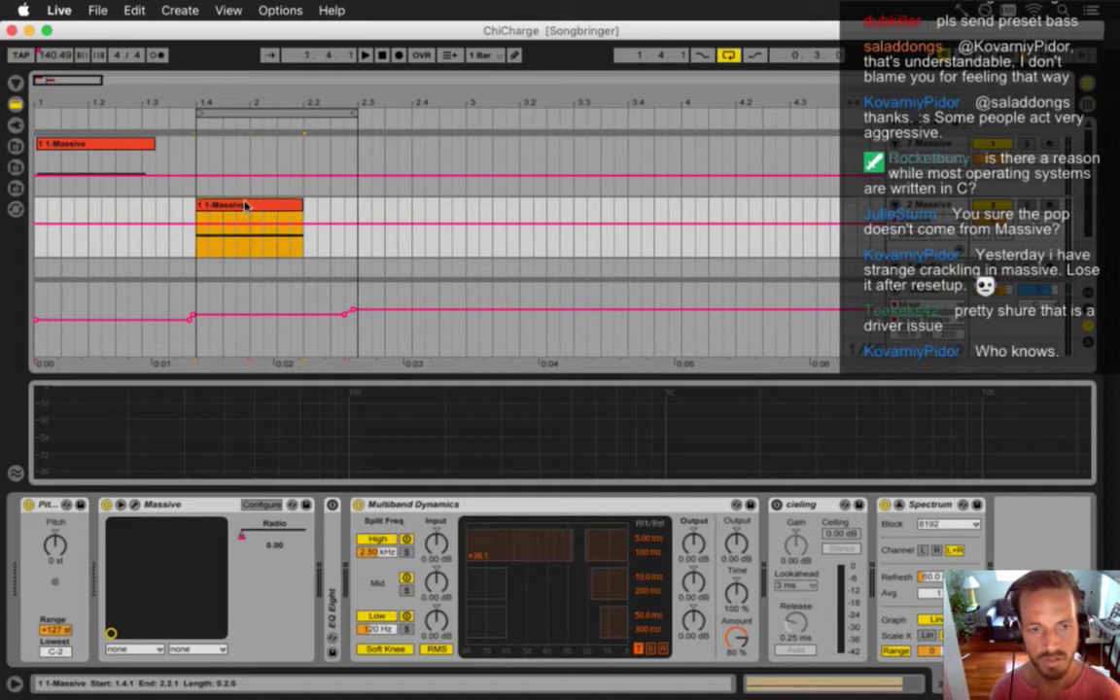
click(256, 220)
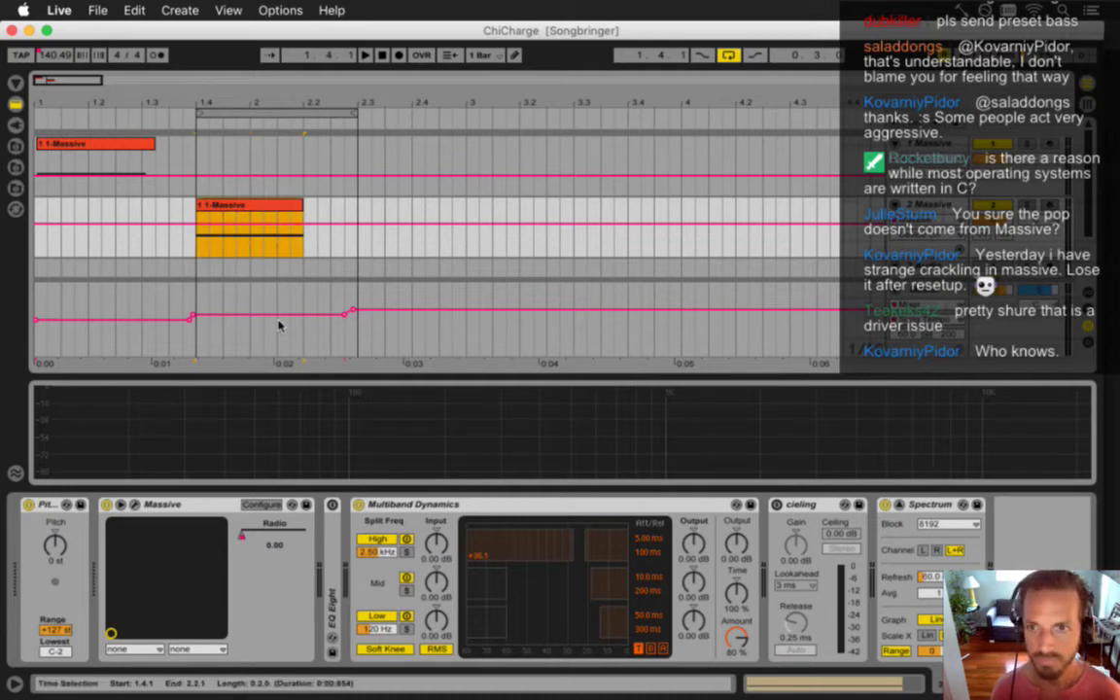
drag(303, 206, 575, 209)
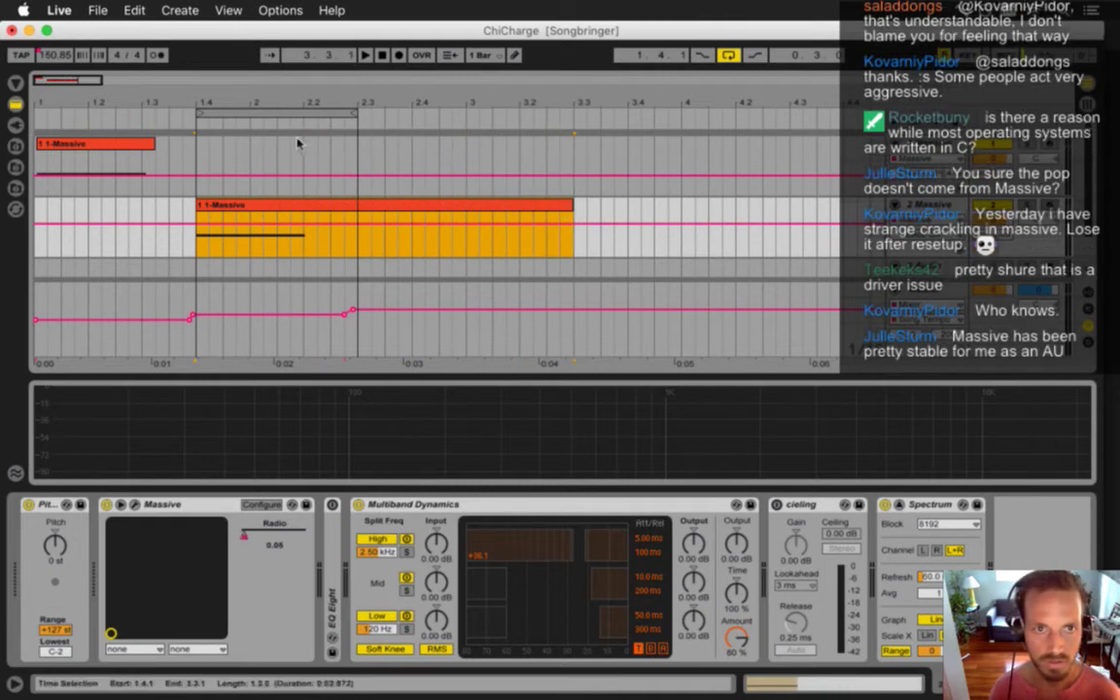
Lengthen the G#1 note in the extended clip and its clip loop to the clip's full length, playing it briefly
double_click(251, 207)
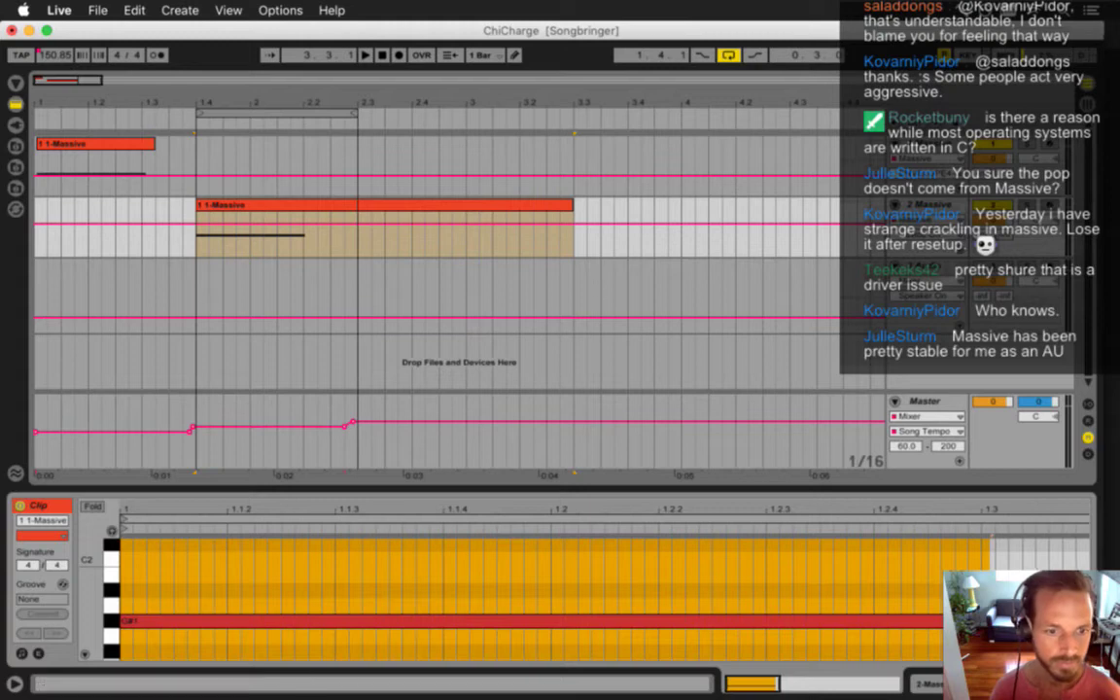
drag(709, 524, 312, 513)
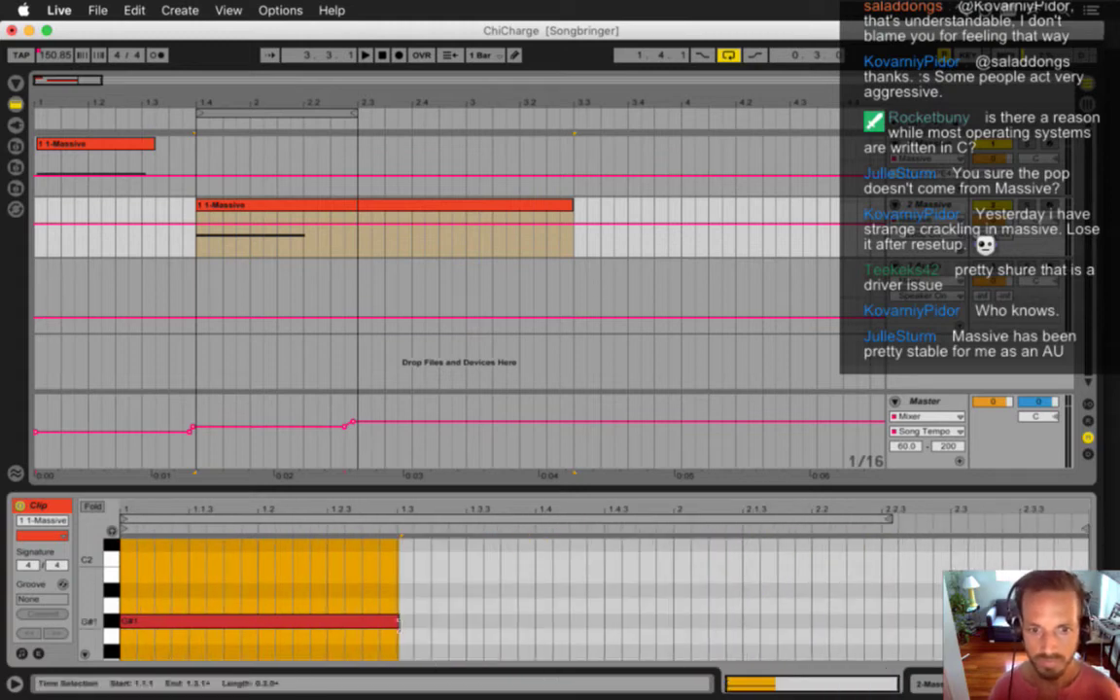
drag(399, 623, 1088, 623)
key(space)
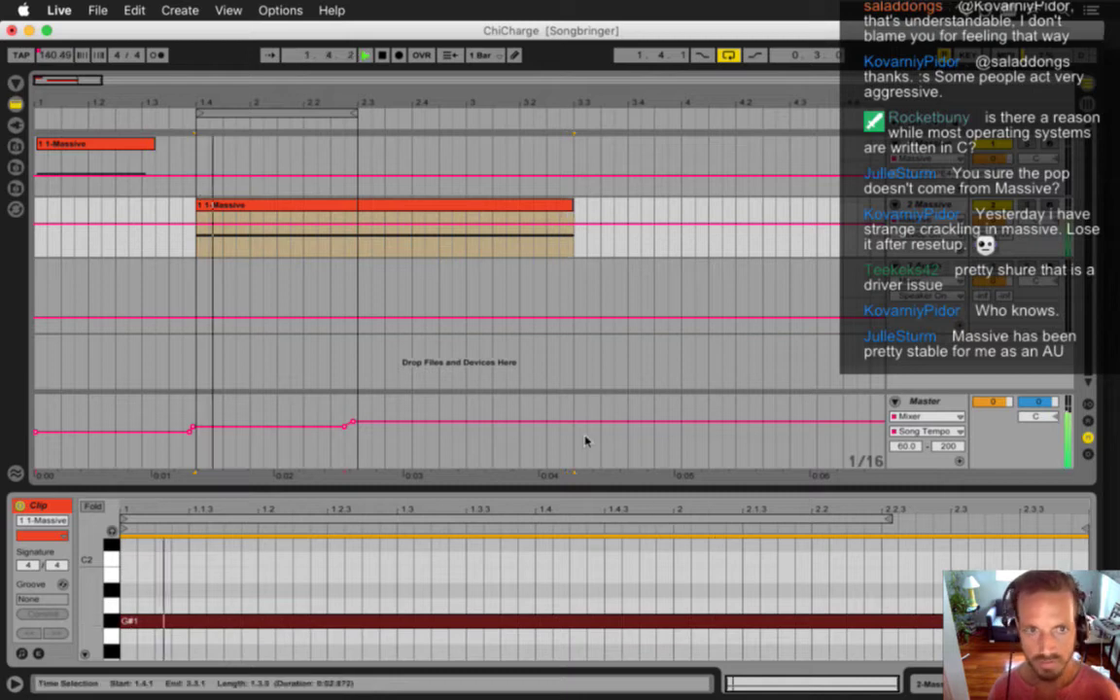
key(space)
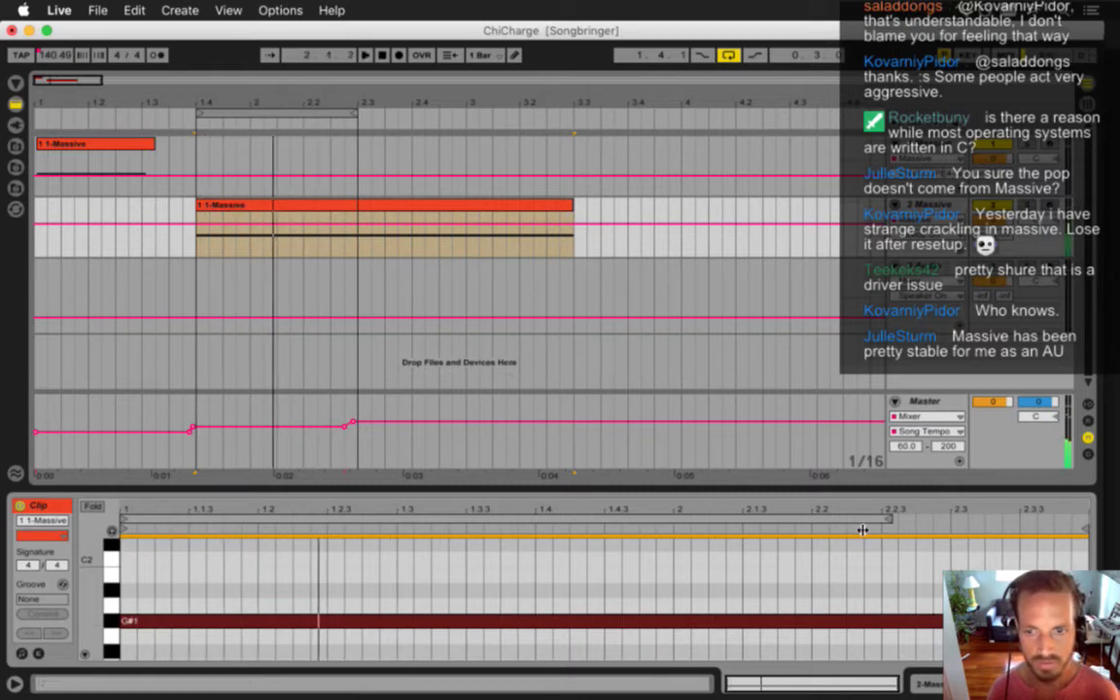
drag(888, 522, 1086, 526)
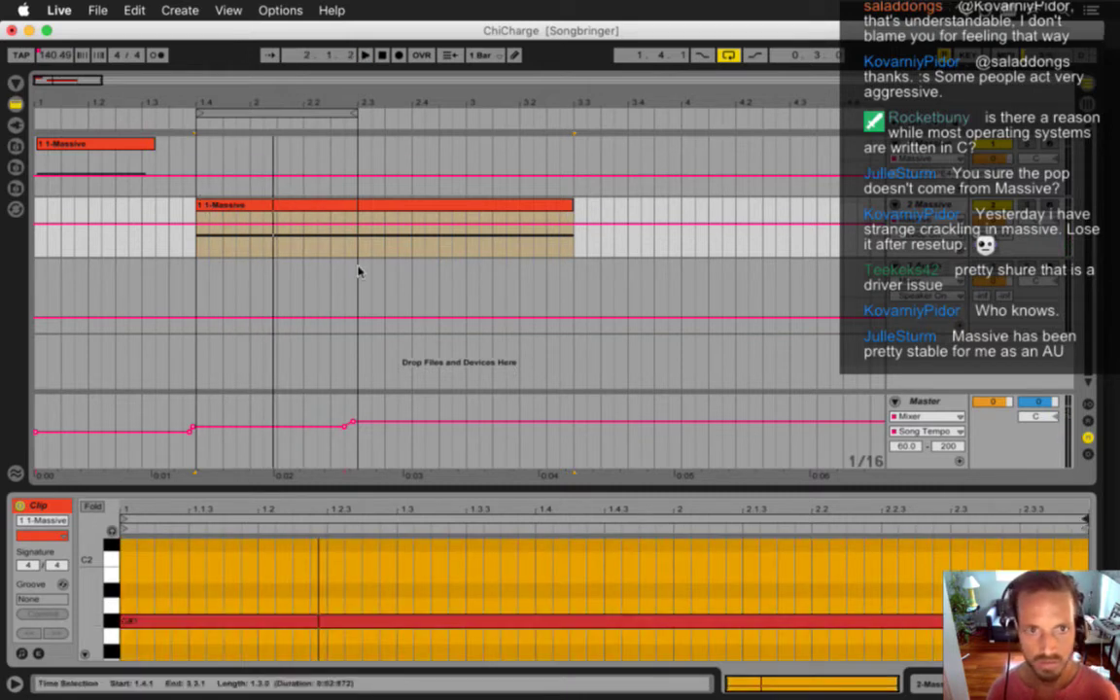
Extend the arrangement loop range to 3.3.1, matching the lengthened clip, and start looped playback
click(323, 207)
click(354, 114)
drag(354, 115, 571, 115)
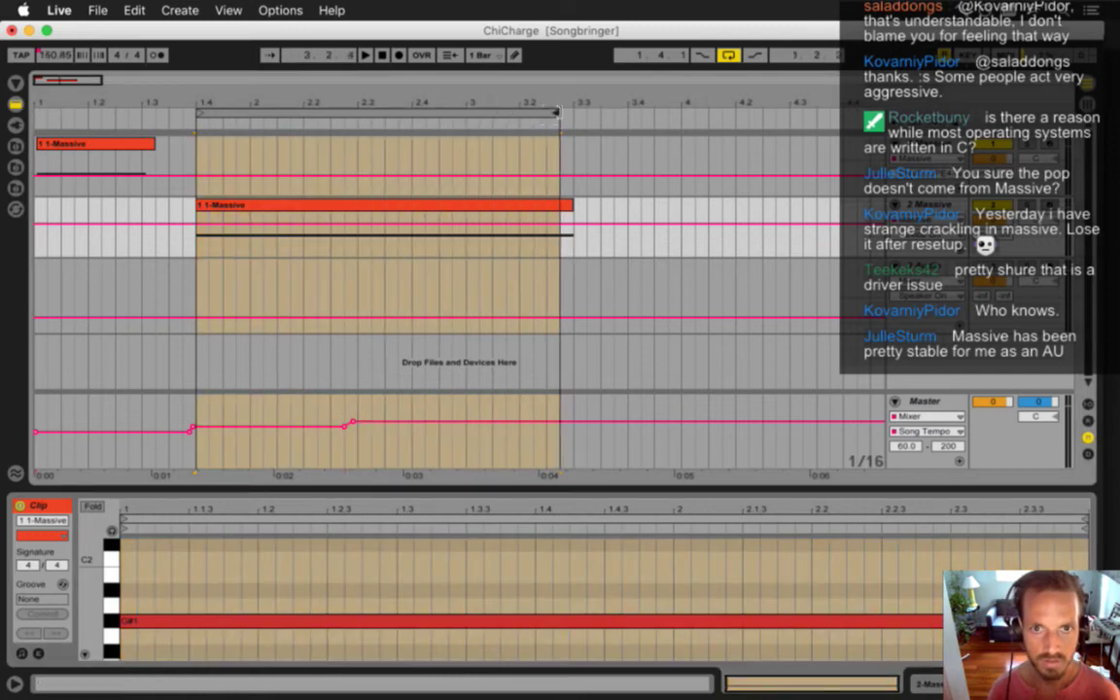
key(space)
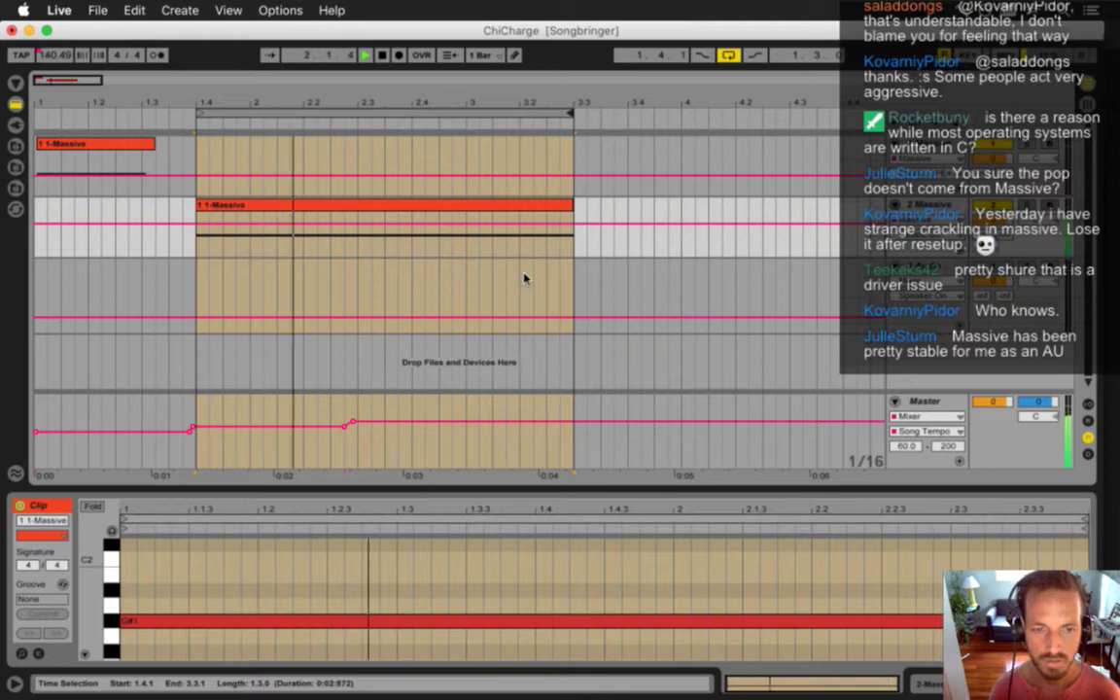
Examine the voicing and oscillator phase settings of the second track's Massive during looped playback, and close the plug-in
key(shift+Tab)
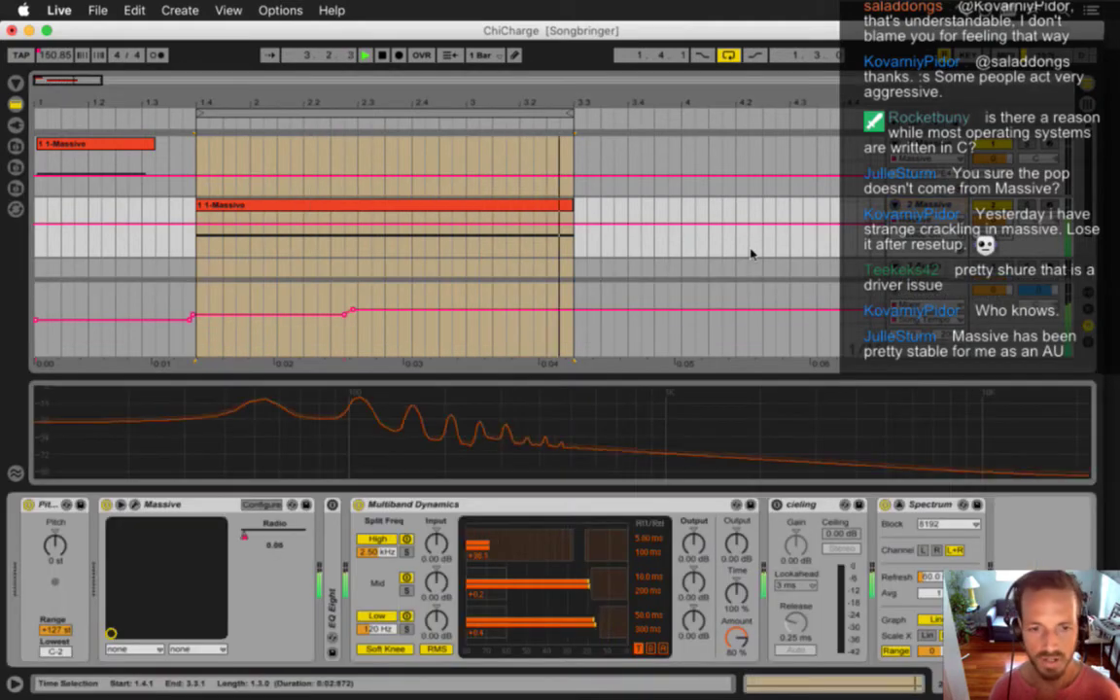
click(136, 506)
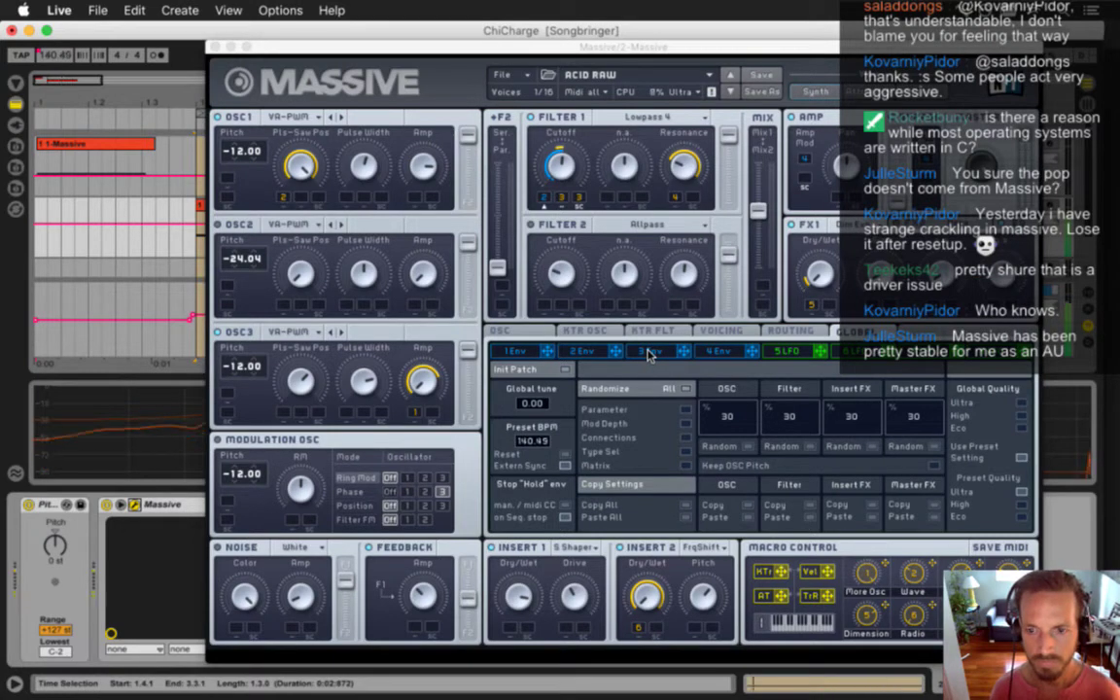
click(721, 331)
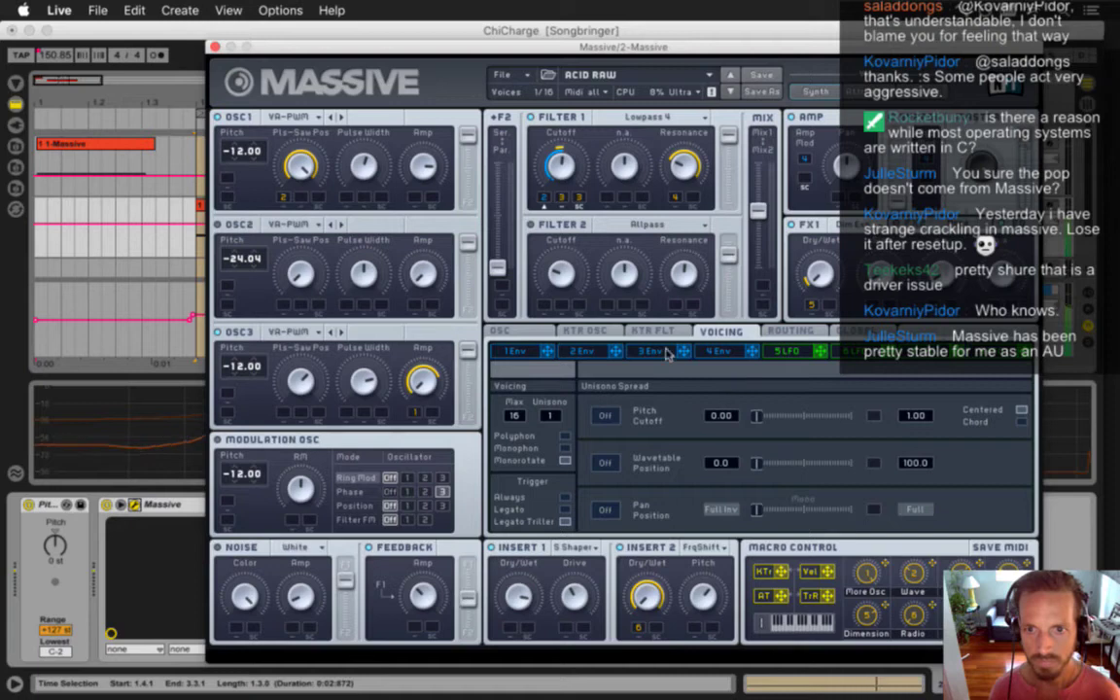
click(514, 333)
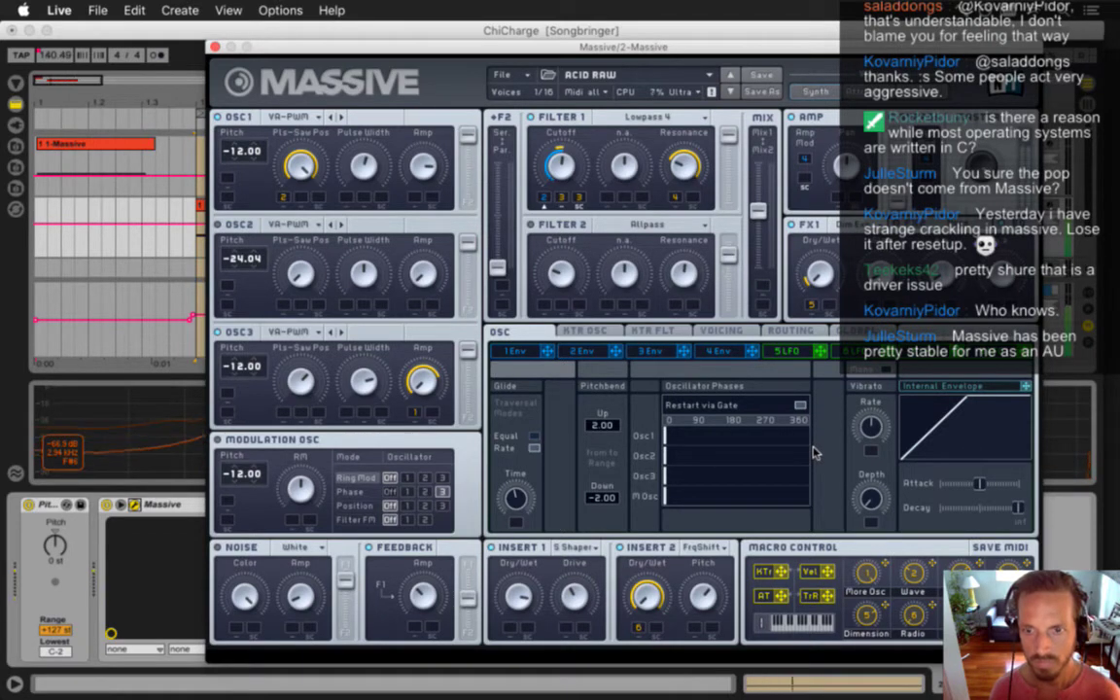
click(215, 47)
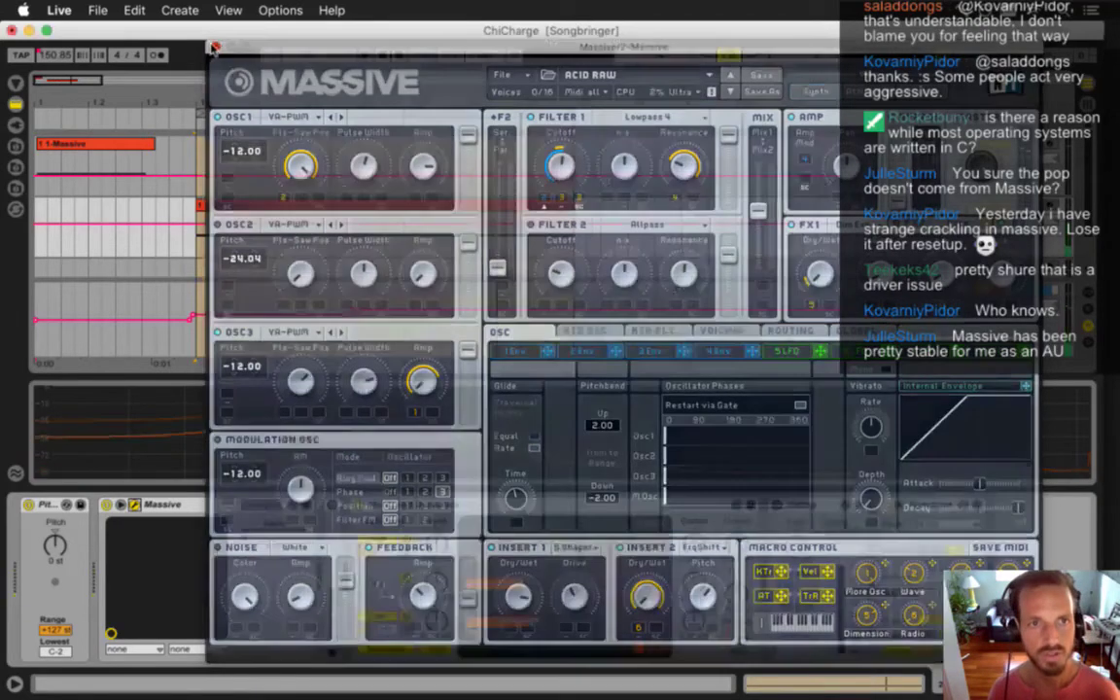
Save the set and enable Restart via Gate for the oscillator phases in the first track's Massive, closing the plug-in
key(super+s)
click(910, 145)
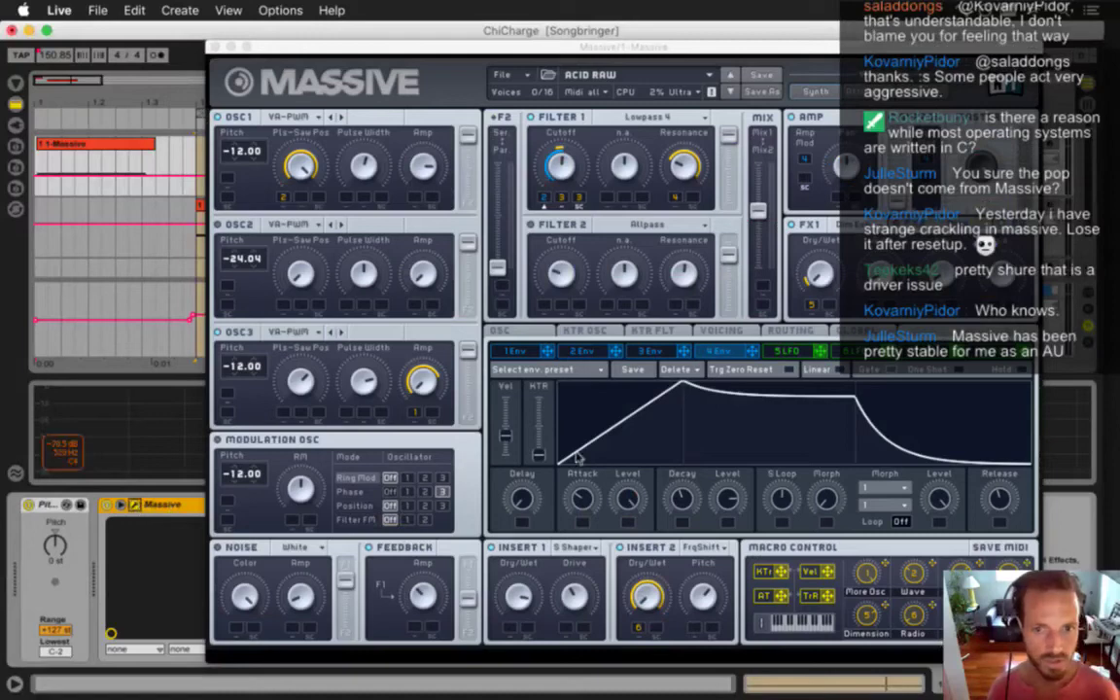
click(502, 332)
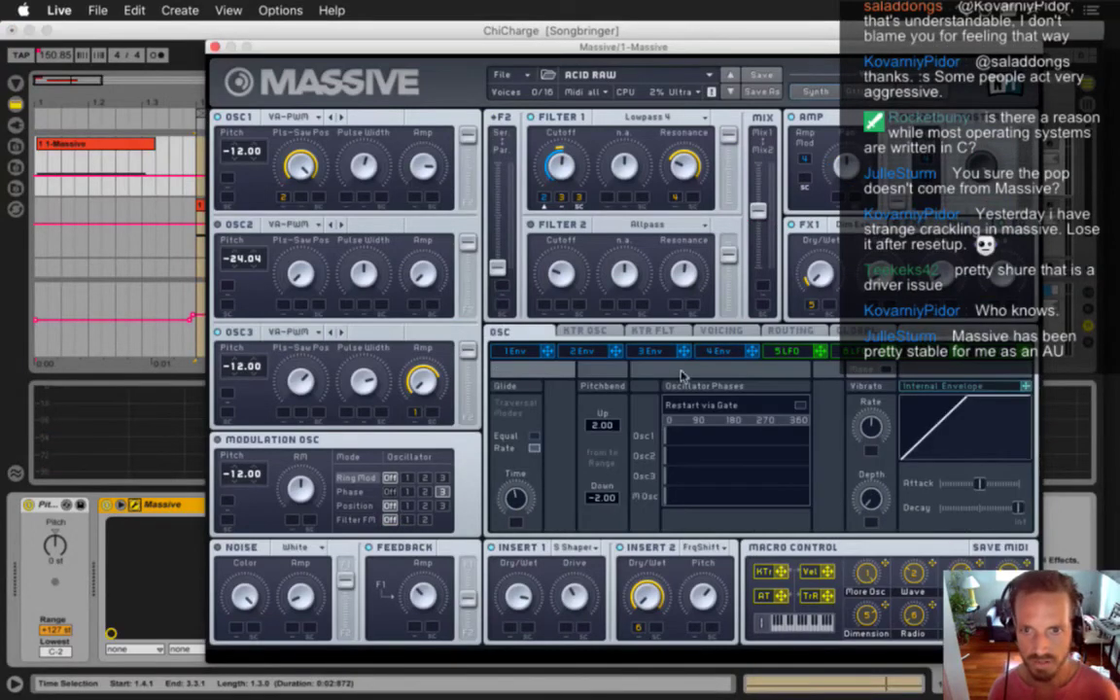
click(800, 407)
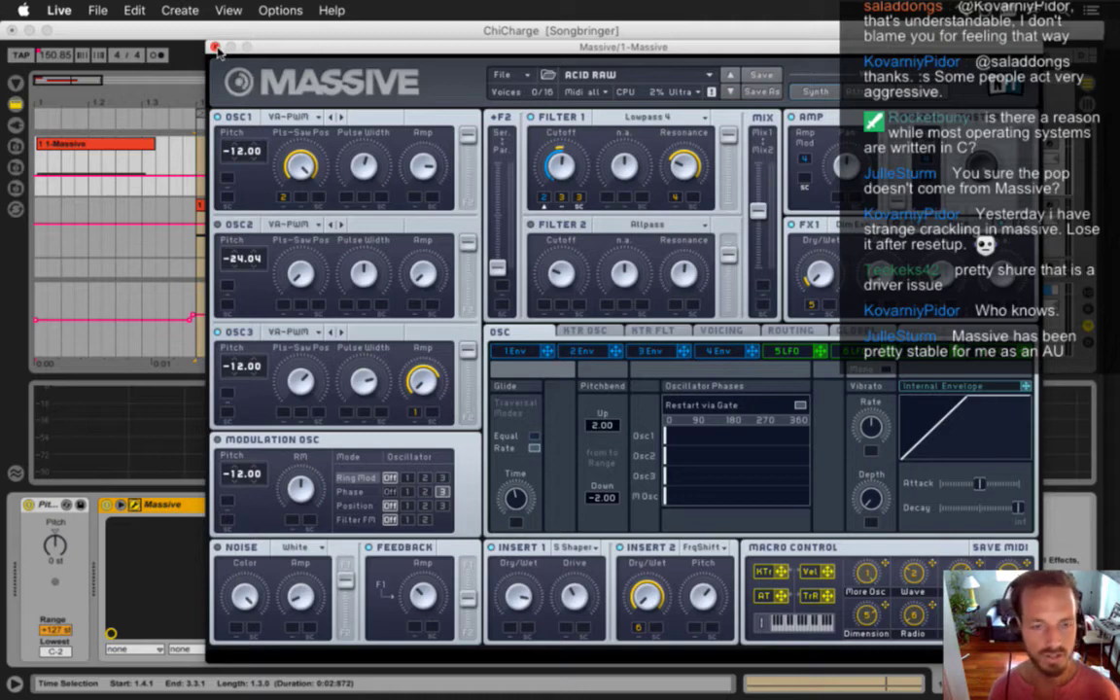
click(215, 48)
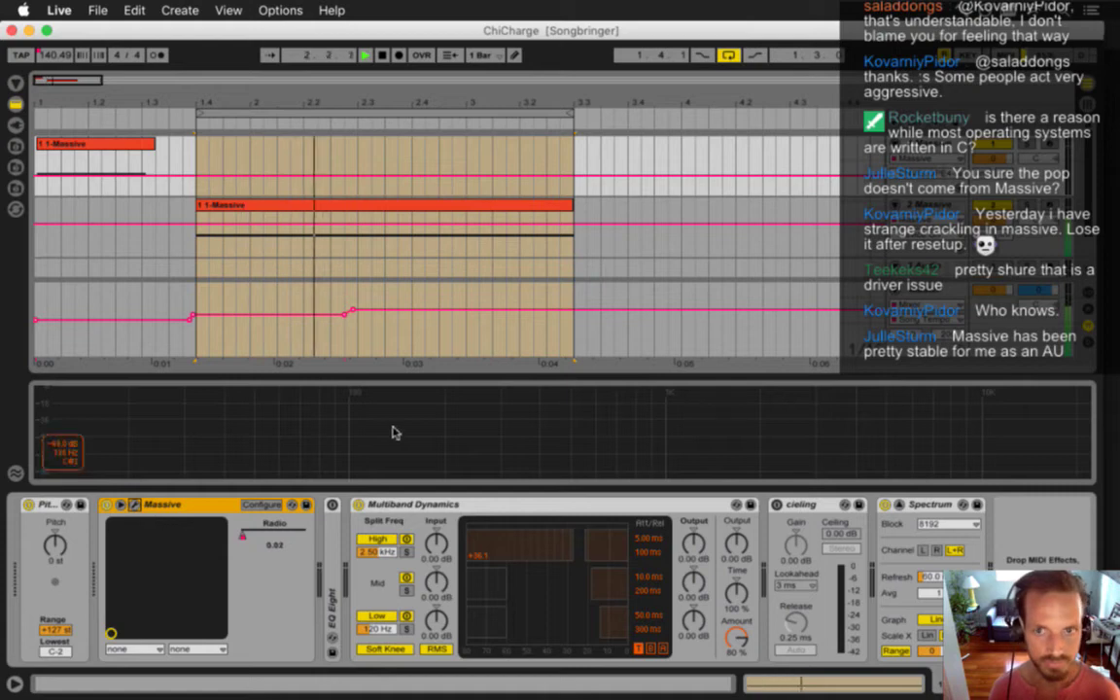
Activate the audio track below the second Massive track and slightly reduce its lane height
drag(1091, 180, 1090, 206)
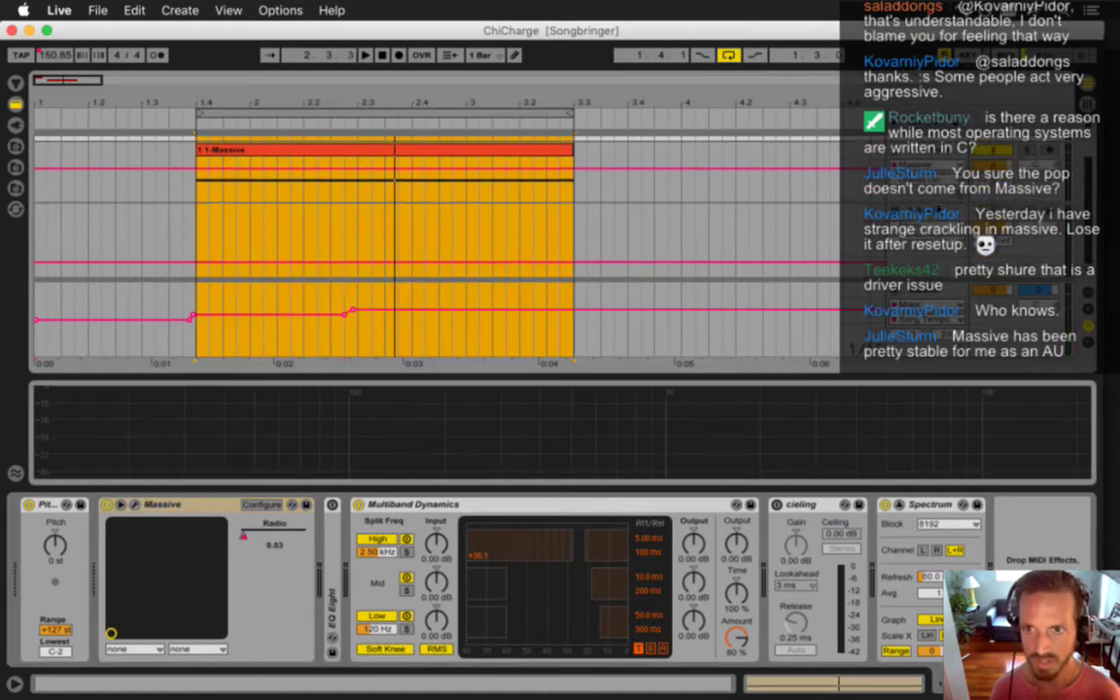
drag(938, 208, 834, 191)
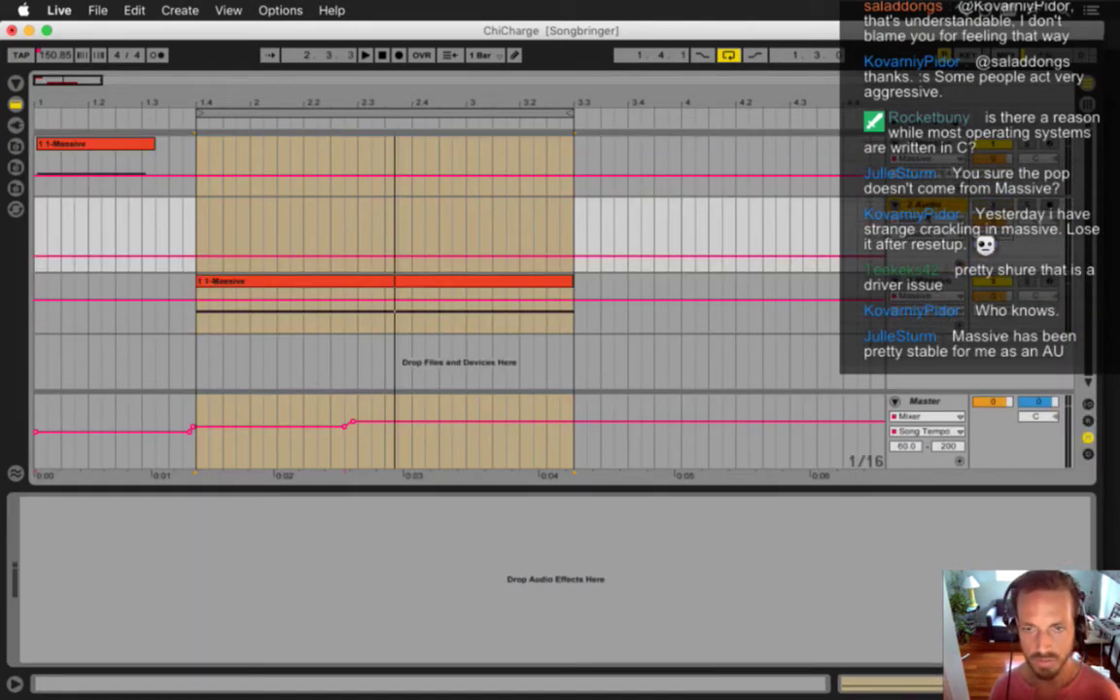
key(super+z)
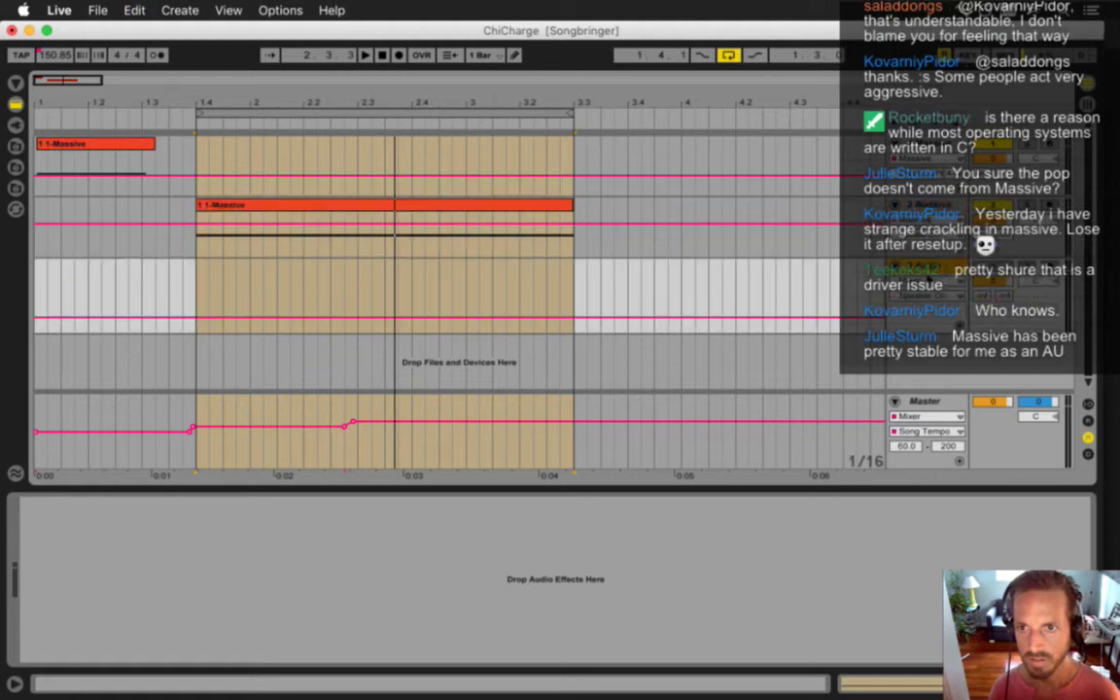
drag(917, 332, 917, 319)
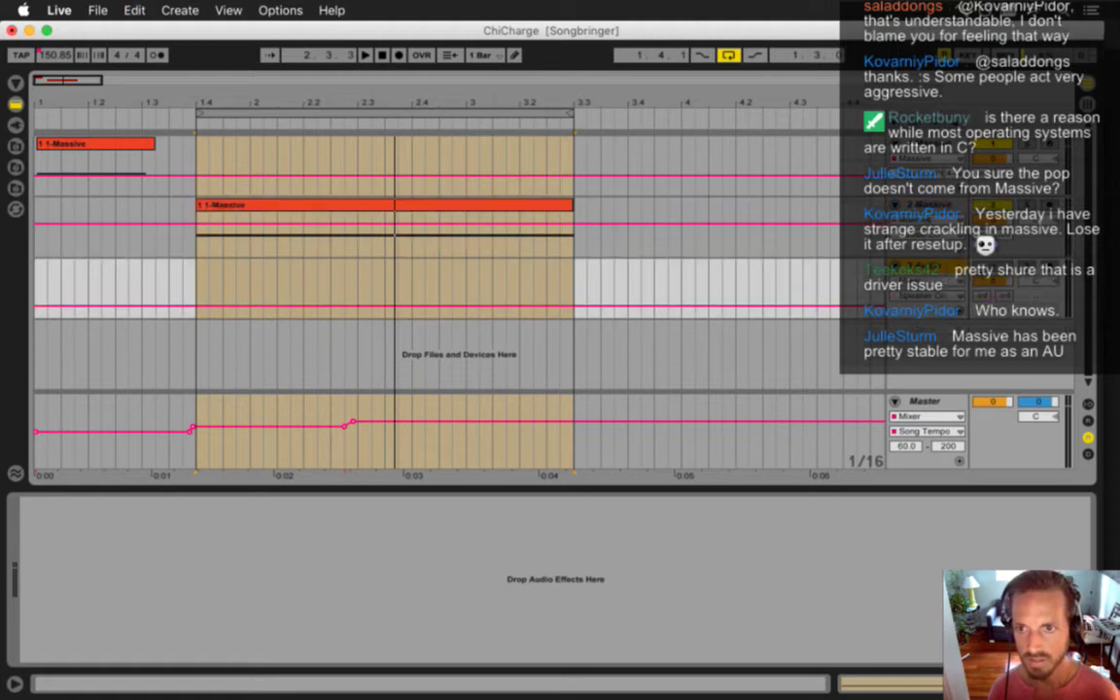
click(992, 265)
click(203, 276)
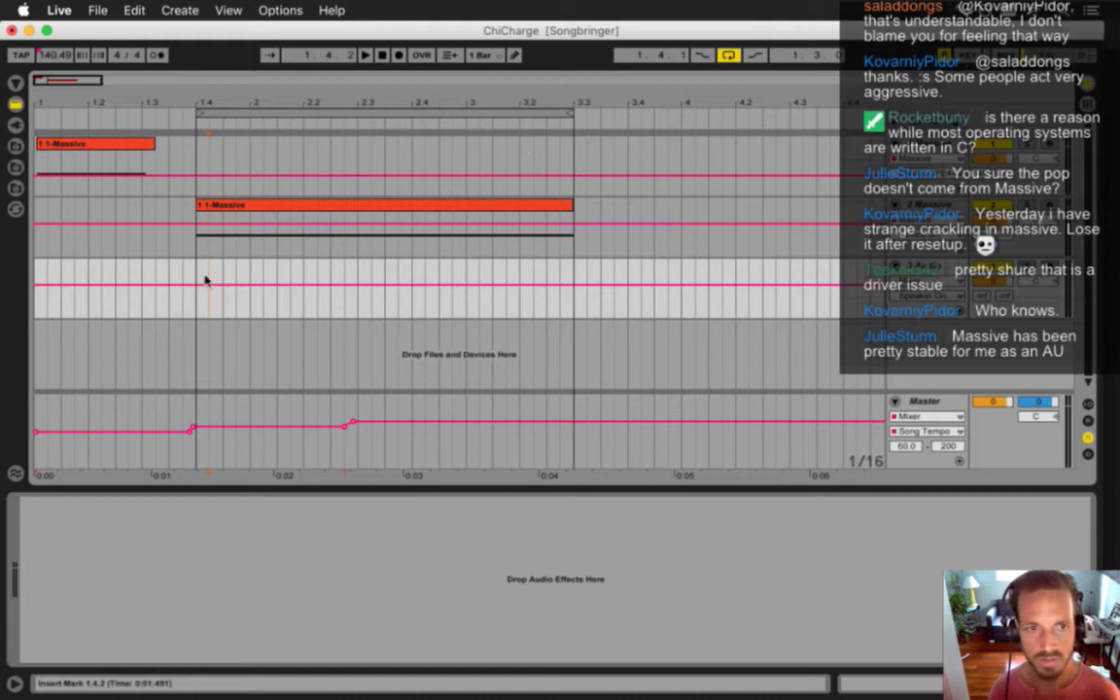
click(192, 277)
key(shift+Tab)
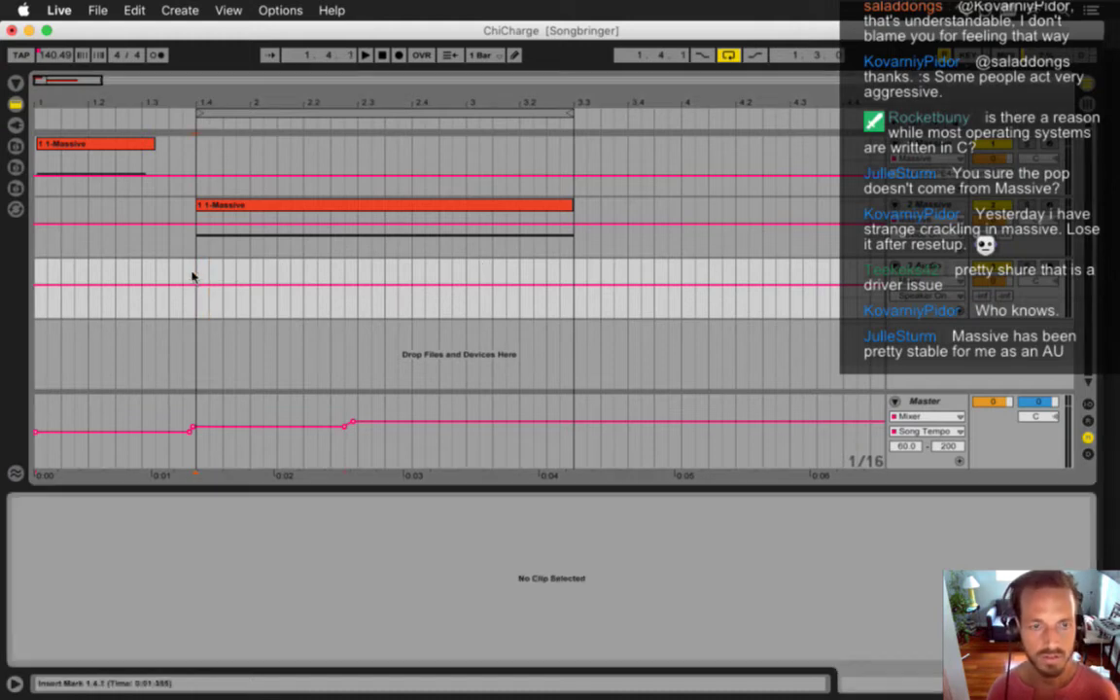
click(399, 56)
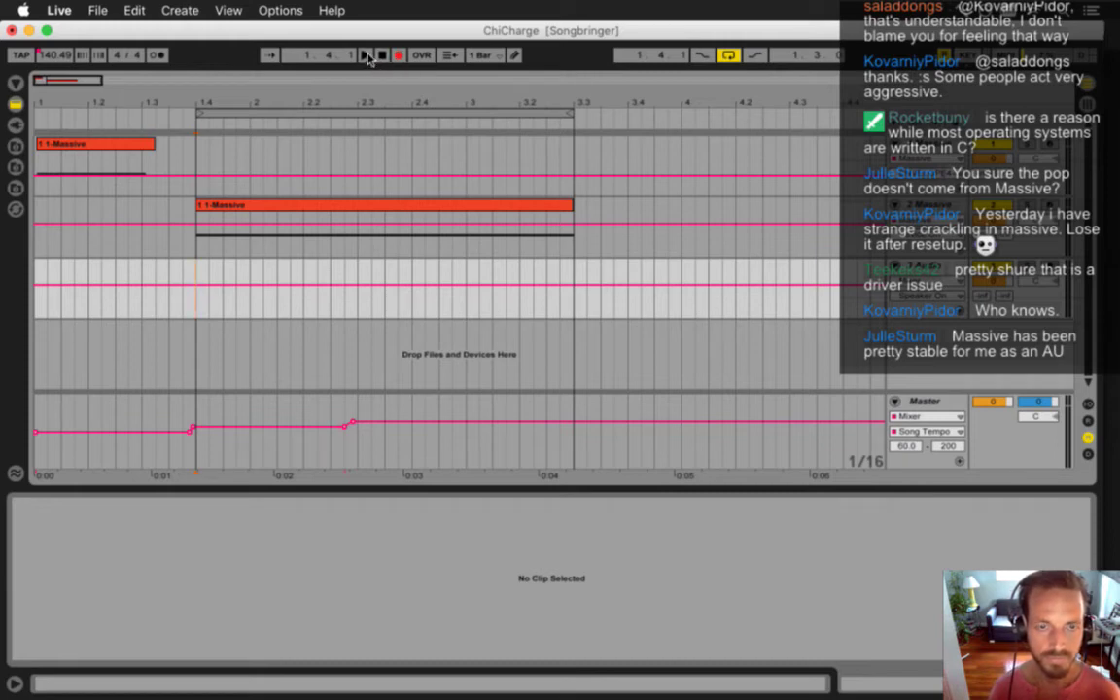
click(368, 58)
click(383, 55)
click(383, 55)
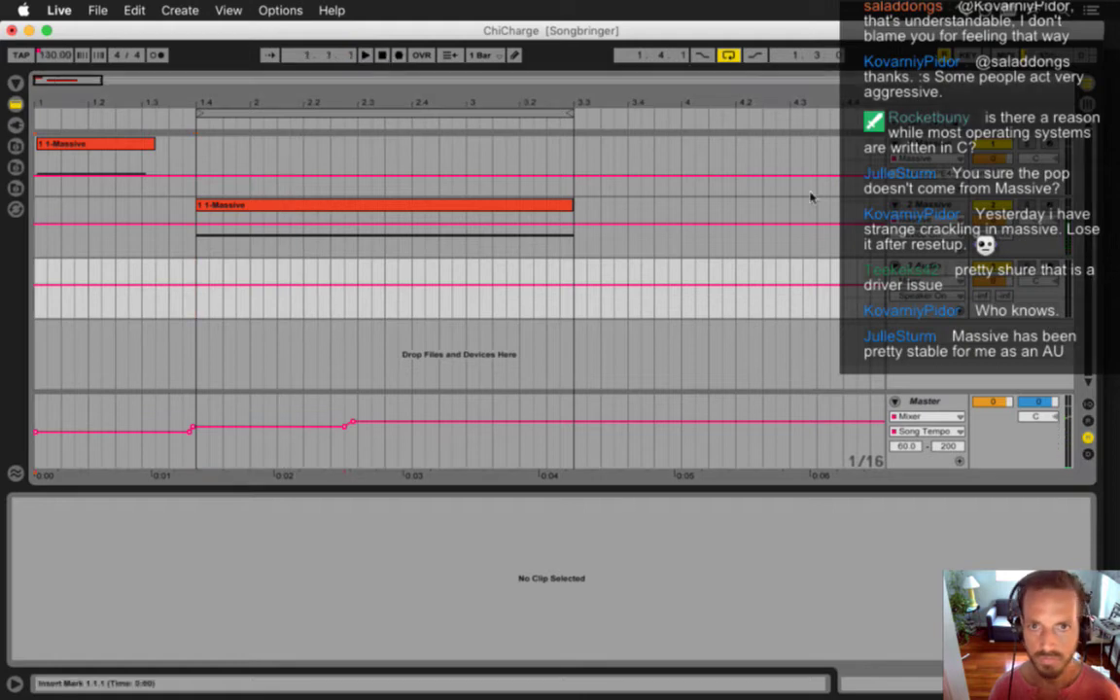
Arm the audio track and record the second Massive sound onto it over the arrangement loop from 1.4.1 to 3.3.1
click(398, 57)
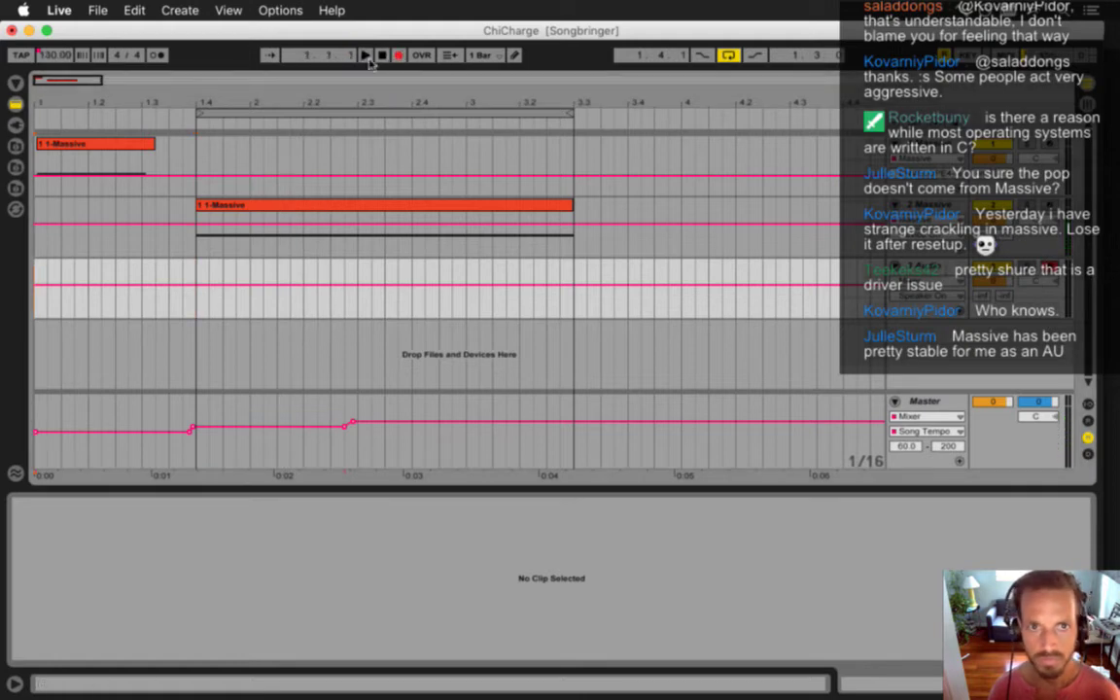
click(322, 115)
click(366, 55)
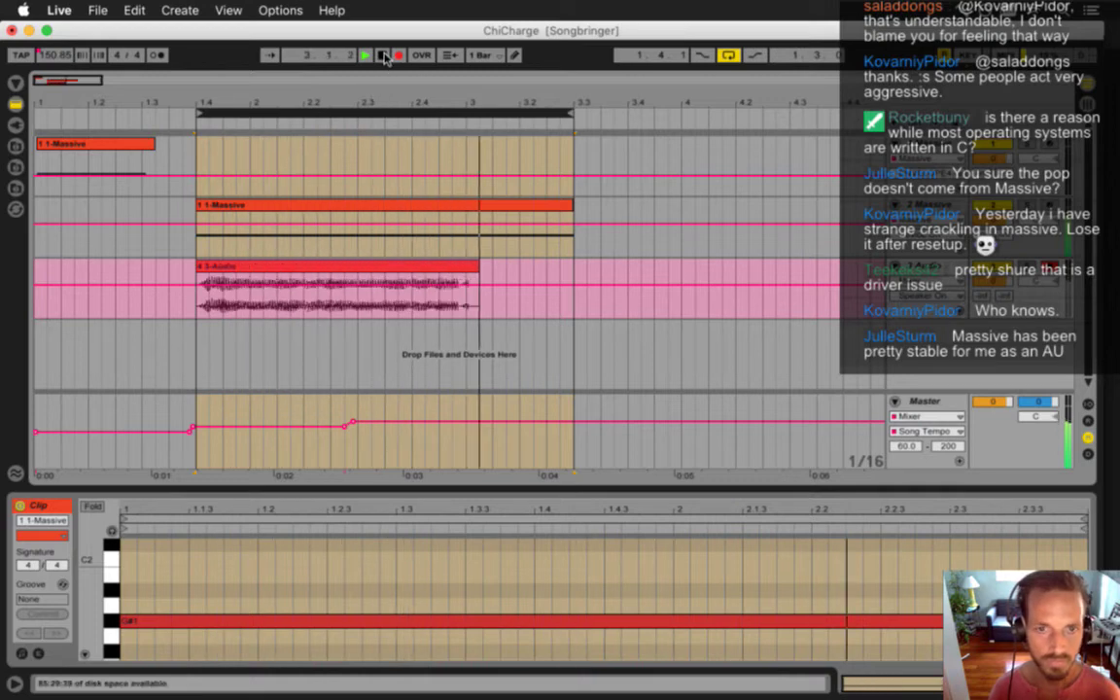
click(385, 56)
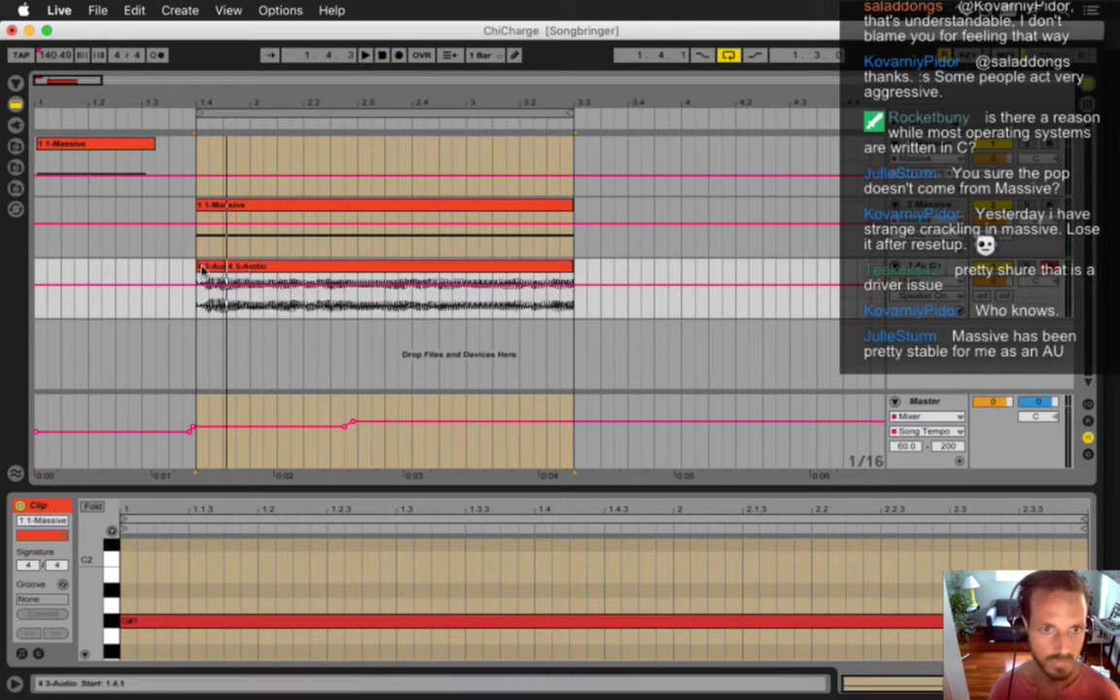
Delete the short recorded piece at the loop start and extend the remaining audio clip back to 1.4.1
click(202, 267)
key(Delete)
drag(229, 268, 199, 267)
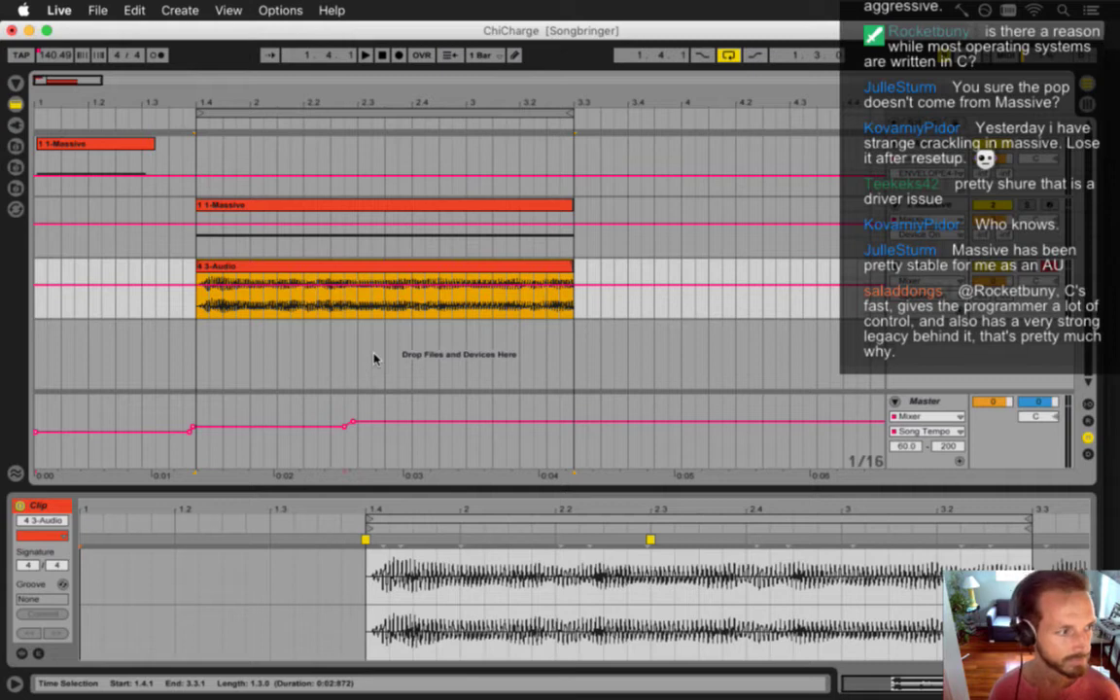
Deactivate the second Massive track and play the recorded audio clip on its own from 2.2.3
click(339, 278)
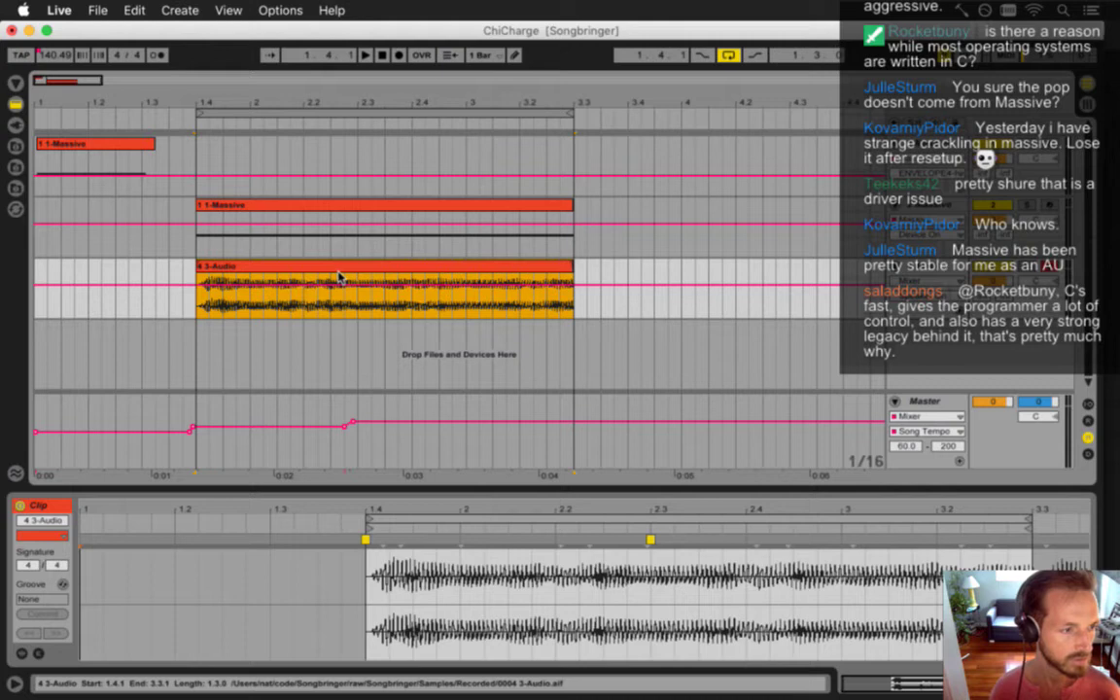
click(339, 292)
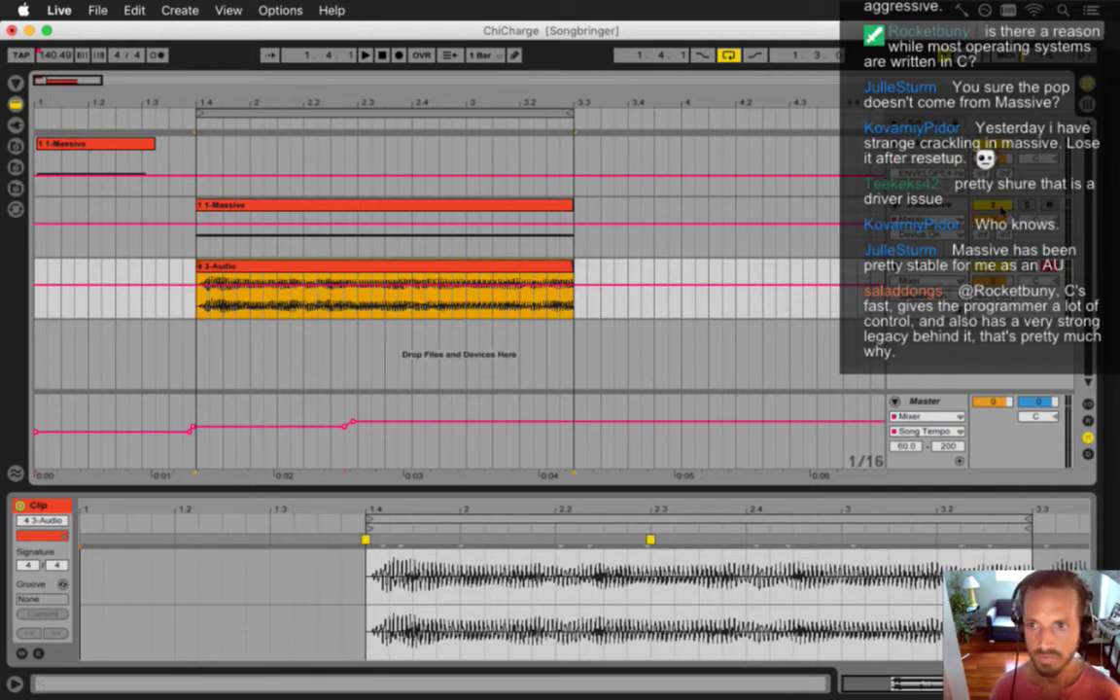
click(998, 206)
click(329, 311)
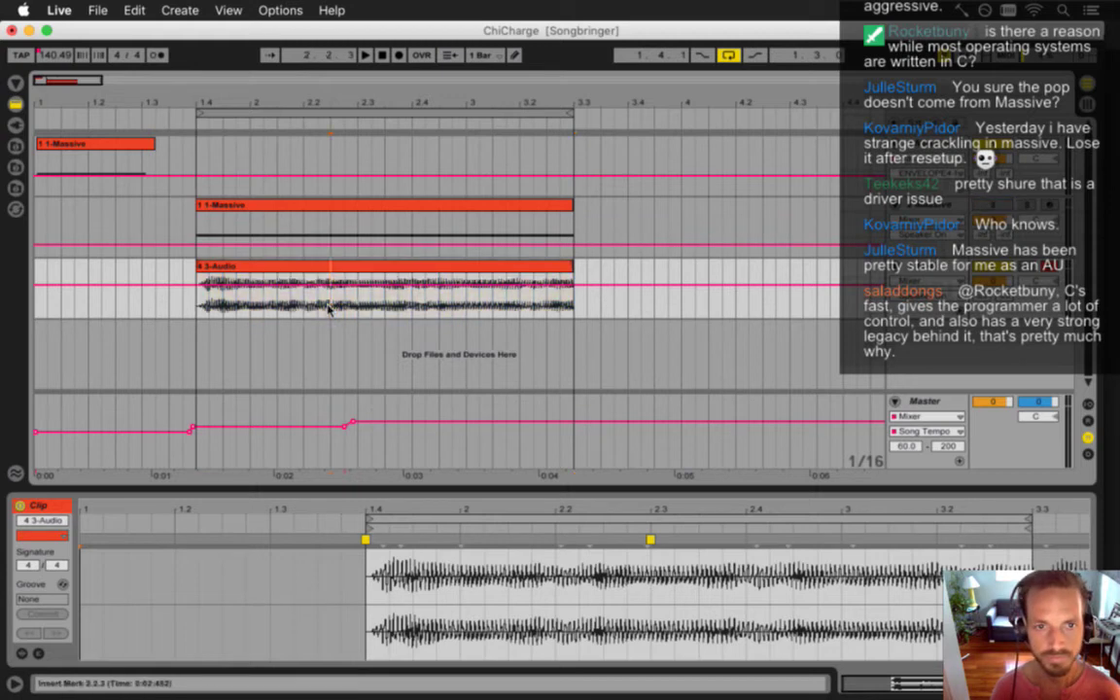
key(space)
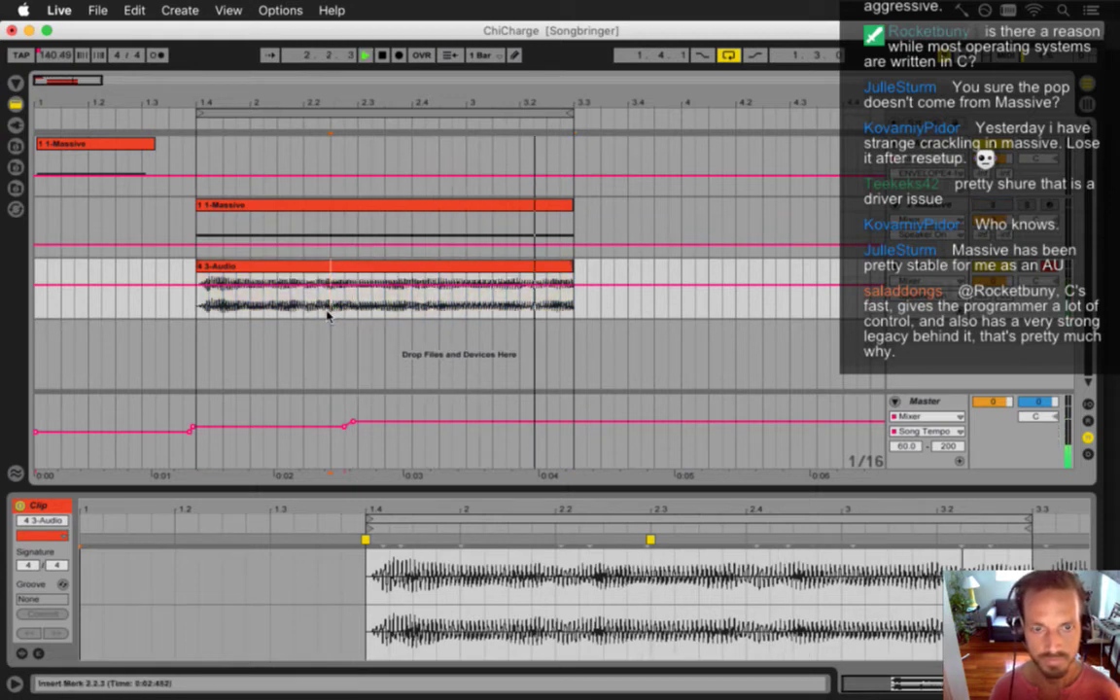
key(space)
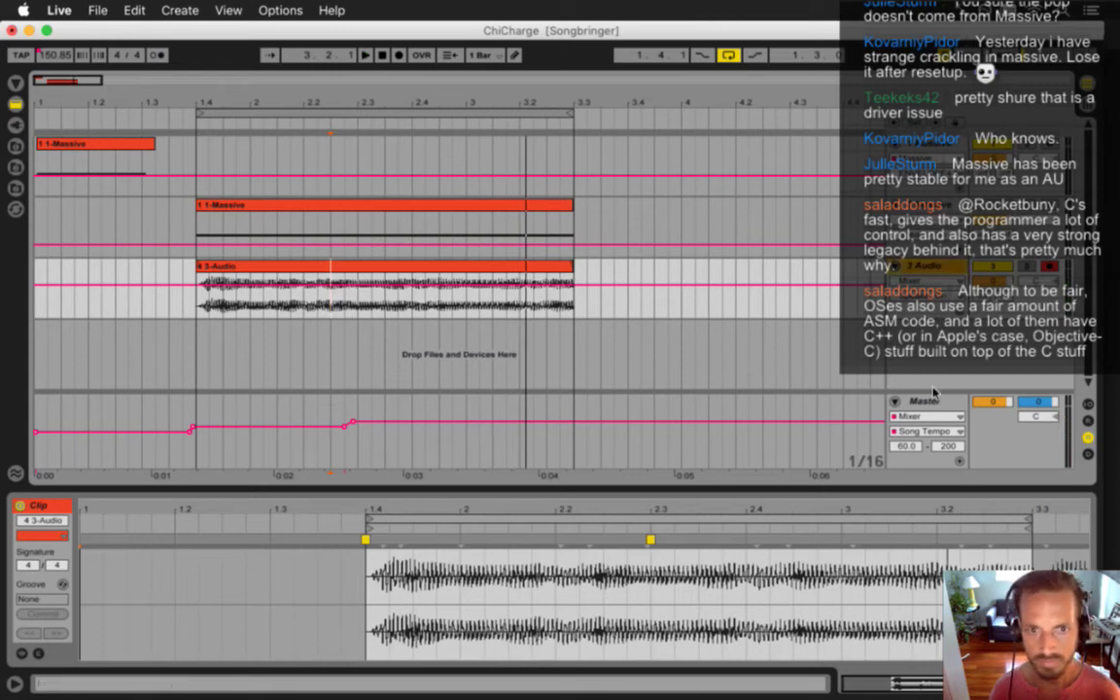
Enlarge the audio track's lane, audition the recording and trim the clip's start to 2.2.1
drag(920, 318, 918, 420)
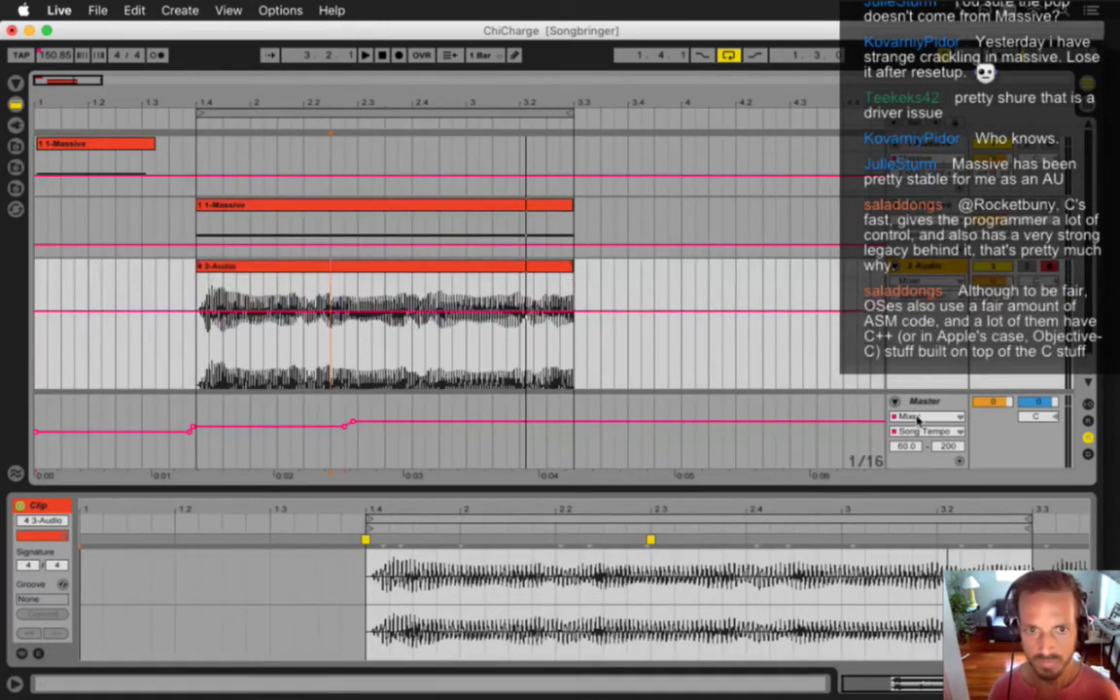
drag(1089, 253, 1089, 276)
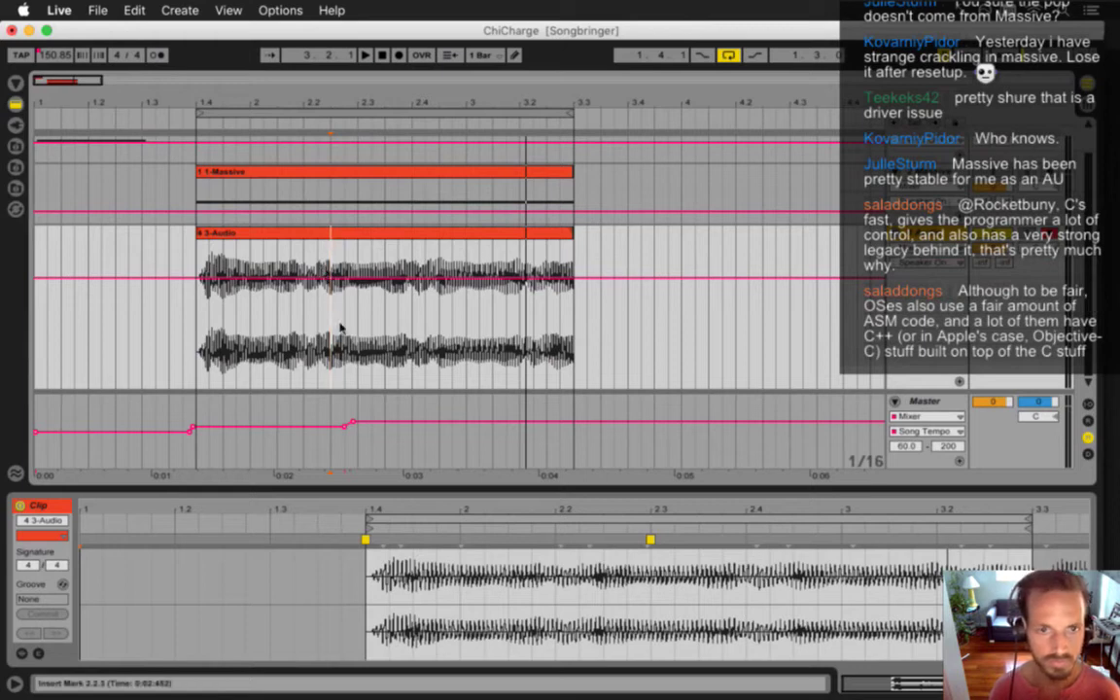
key(space)
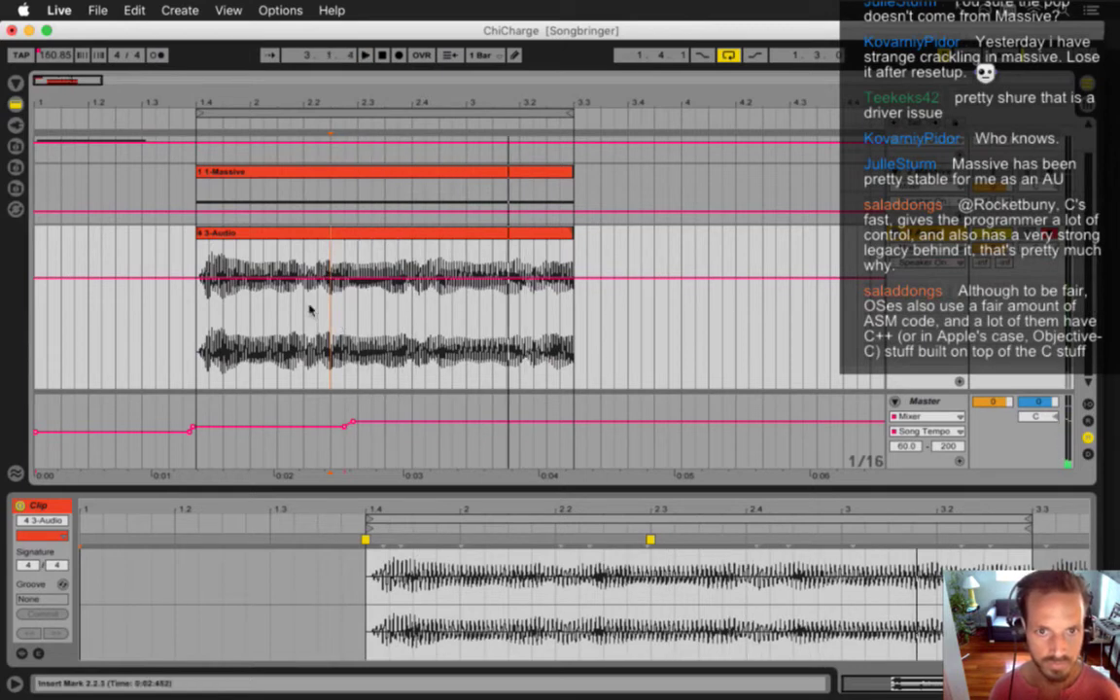
click(309, 307)
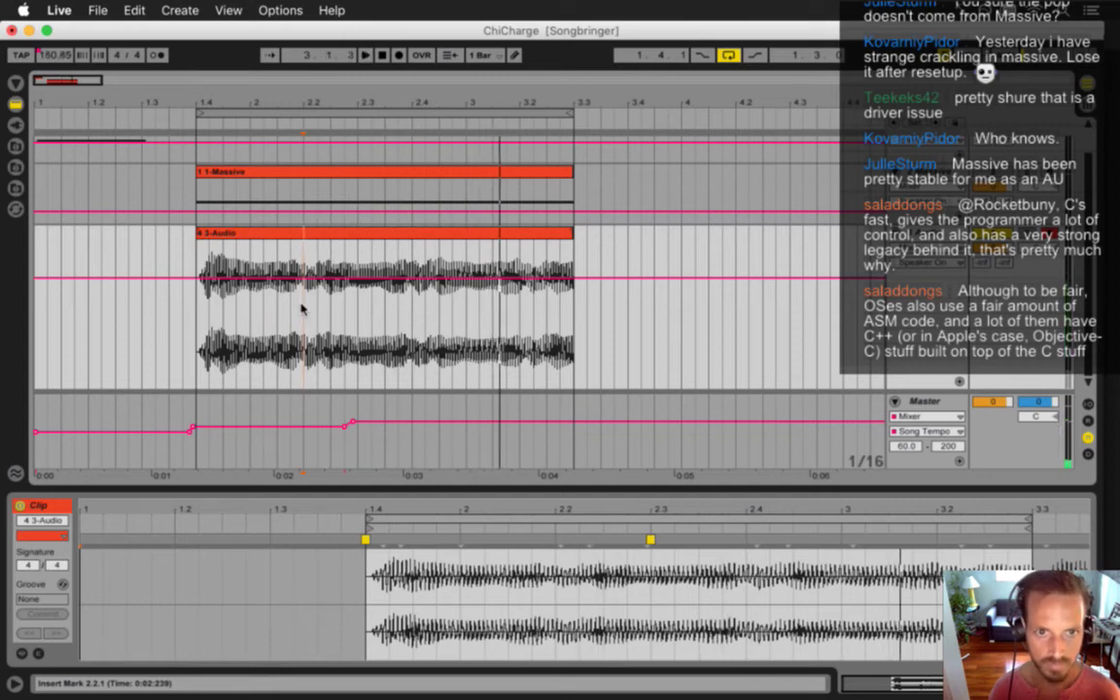
drag(199, 243, 311, 330)
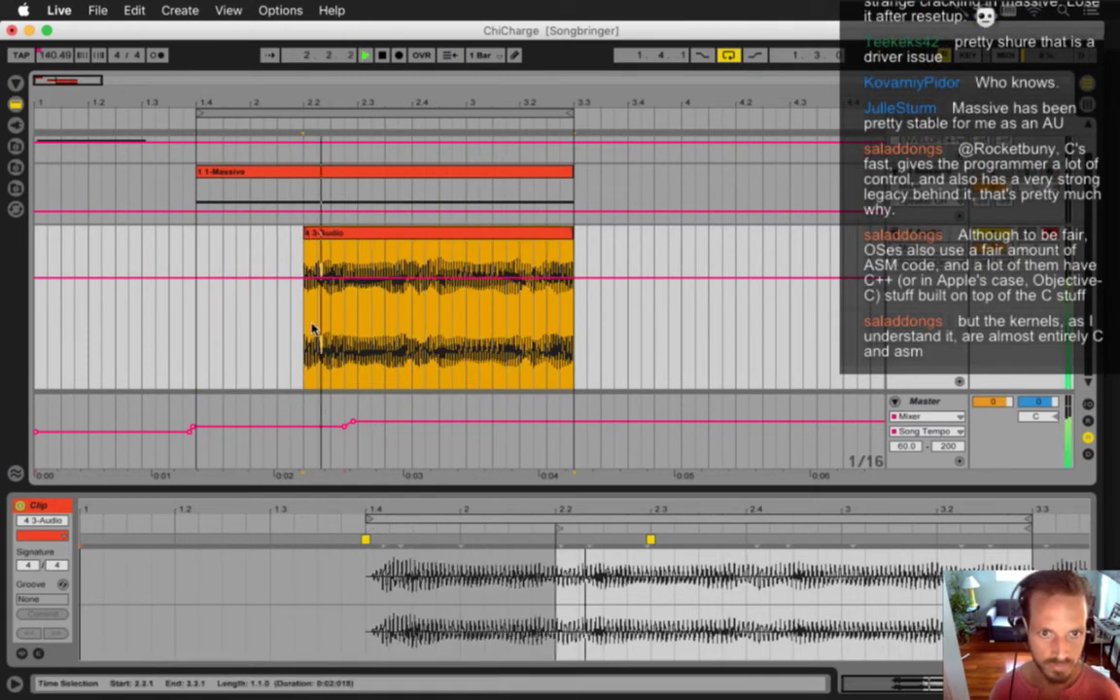
Audition the recorded clip from 2.4.2 and trim its end to that point
click(425, 314)
key(space)
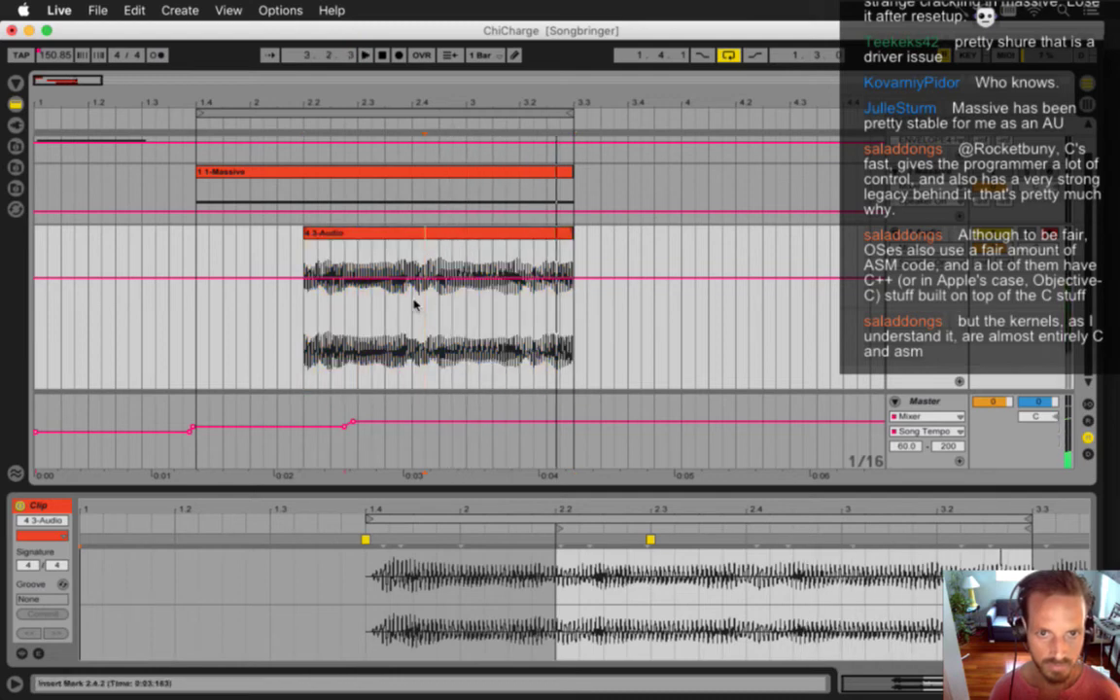
drag(571, 238, 425, 241)
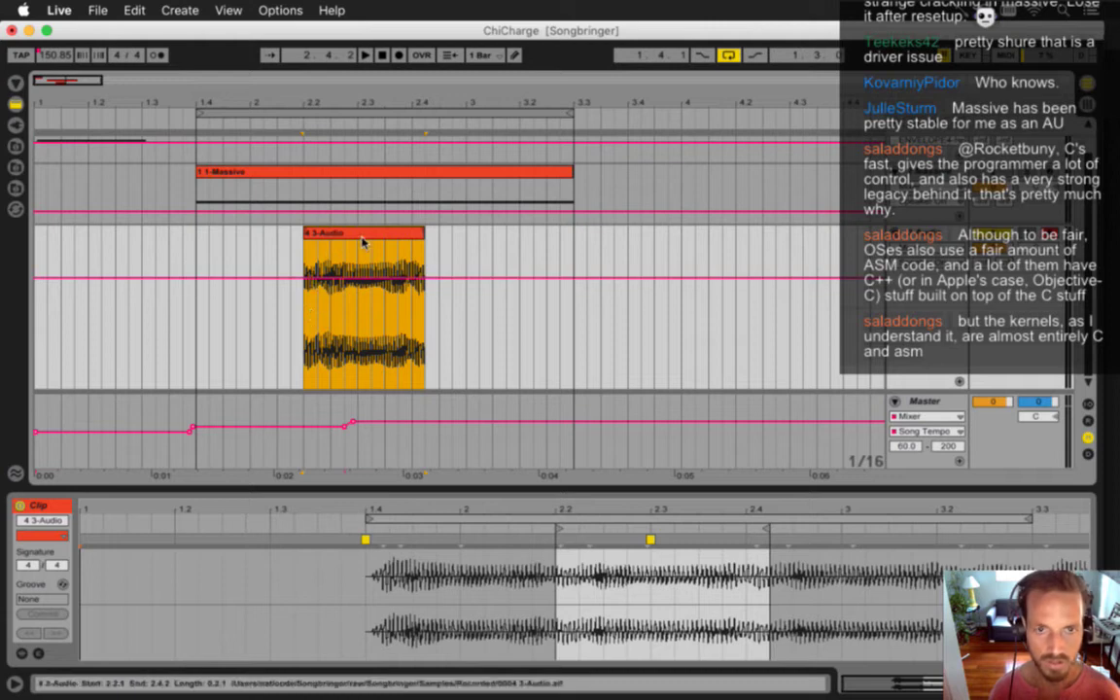
Turn on looping for the trimmed audio clip and set its loop position to 2.2.1 and length to 0.2.1
click(22, 655)
click(256, 593)
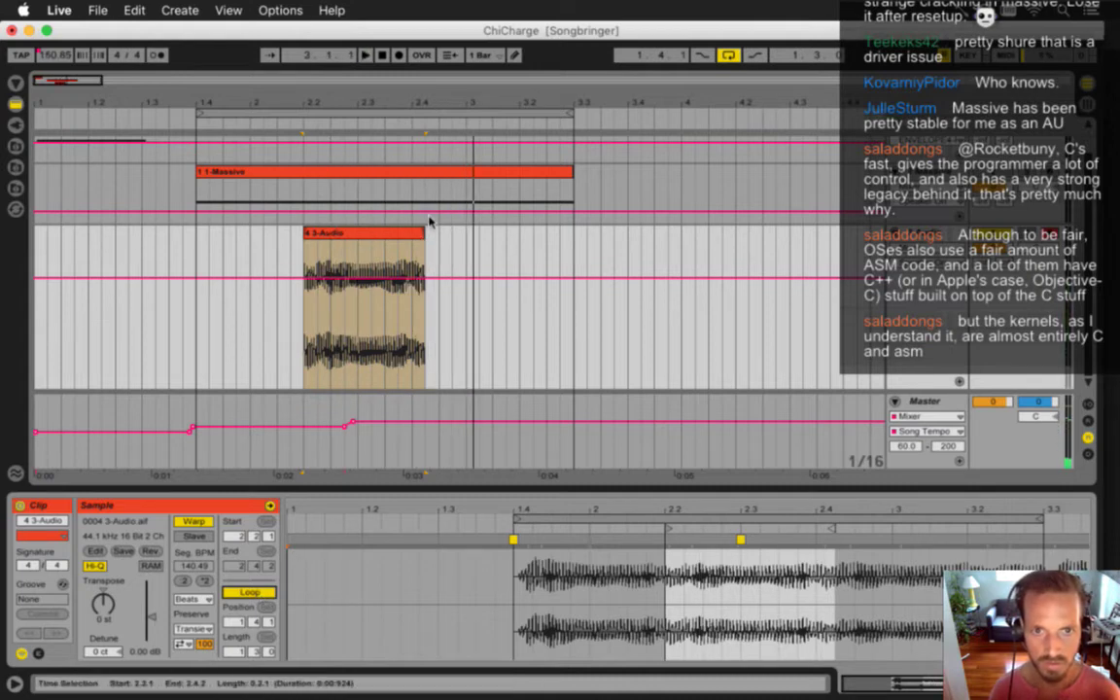
drag(422, 236, 623, 227)
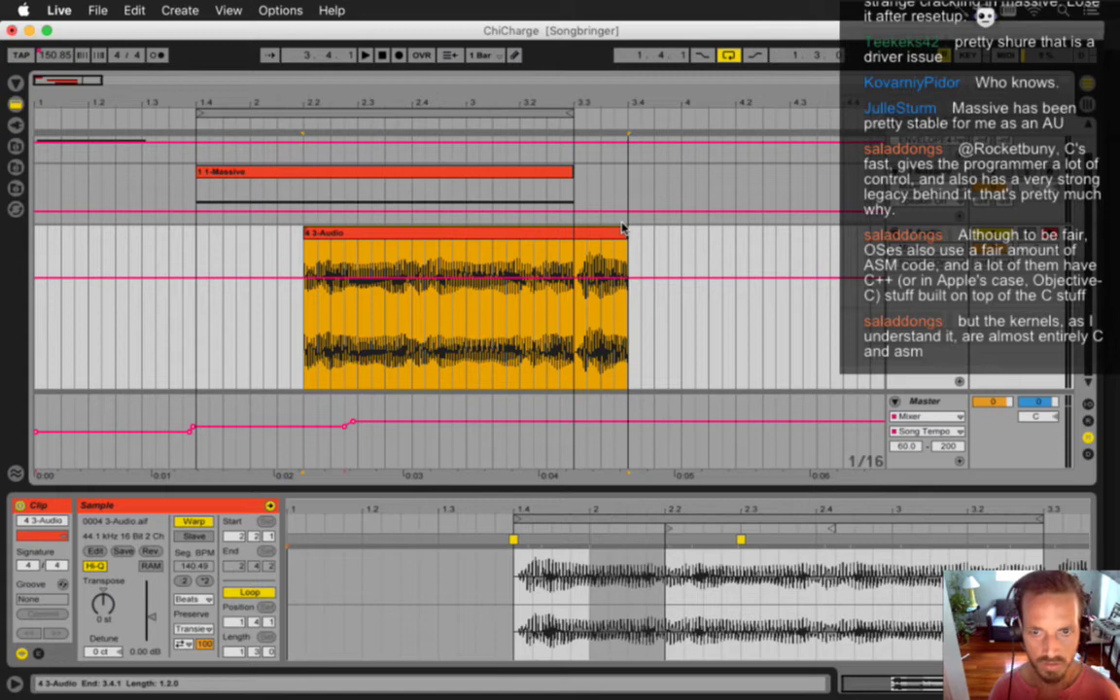
key(super+z)
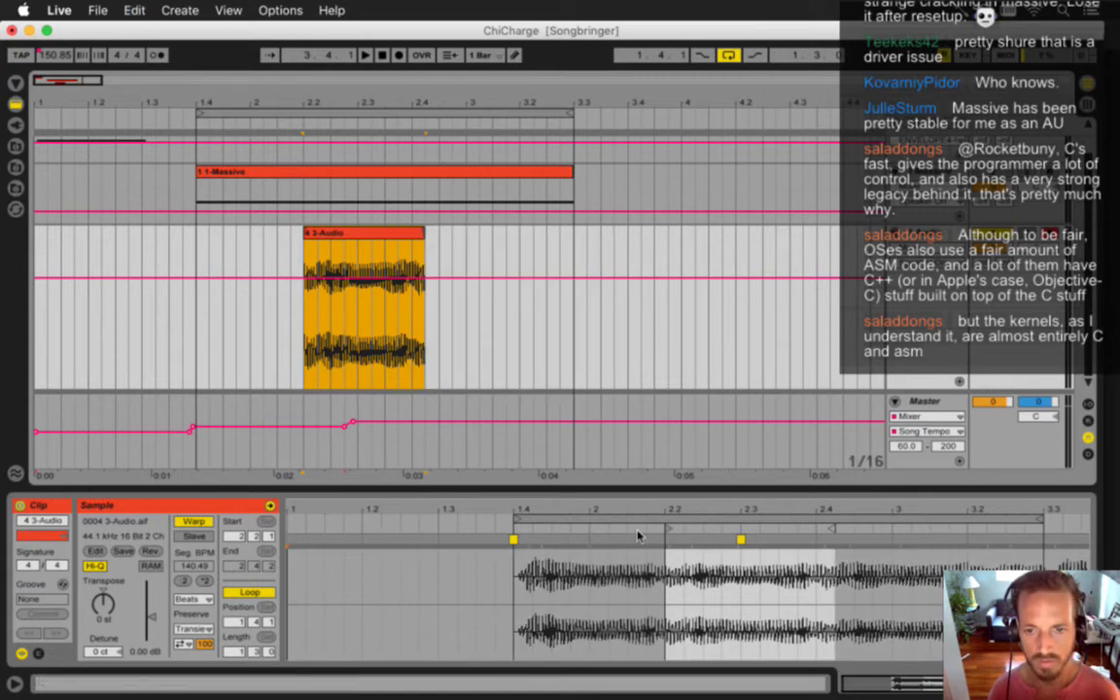
click(524, 528)
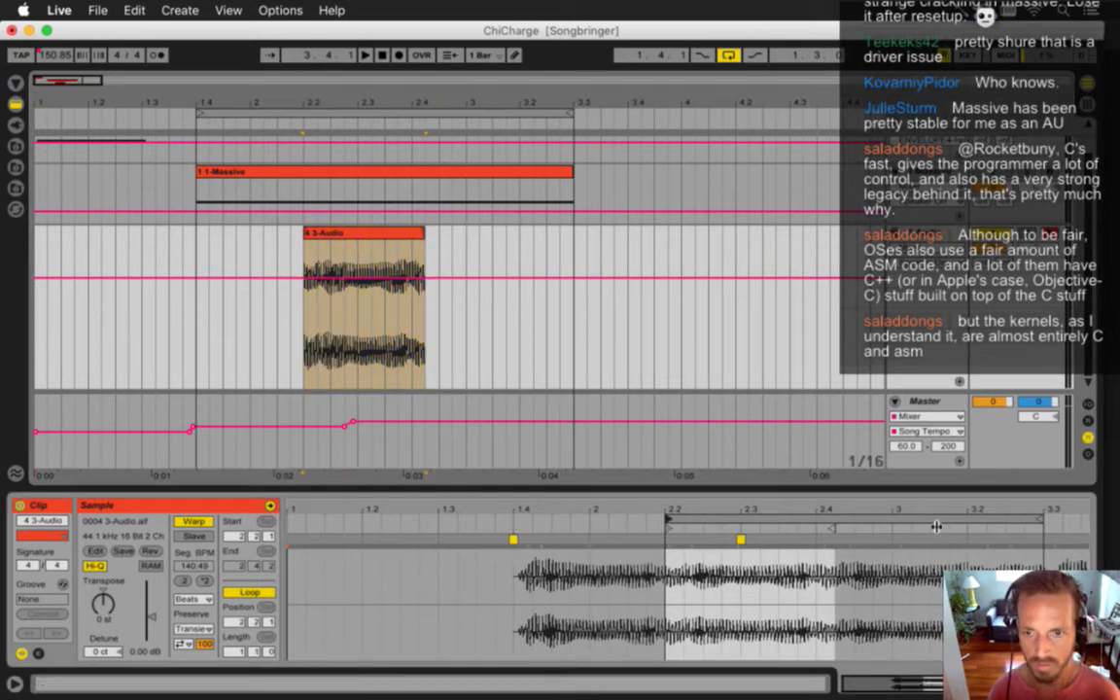
drag(1043, 522, 831, 522)
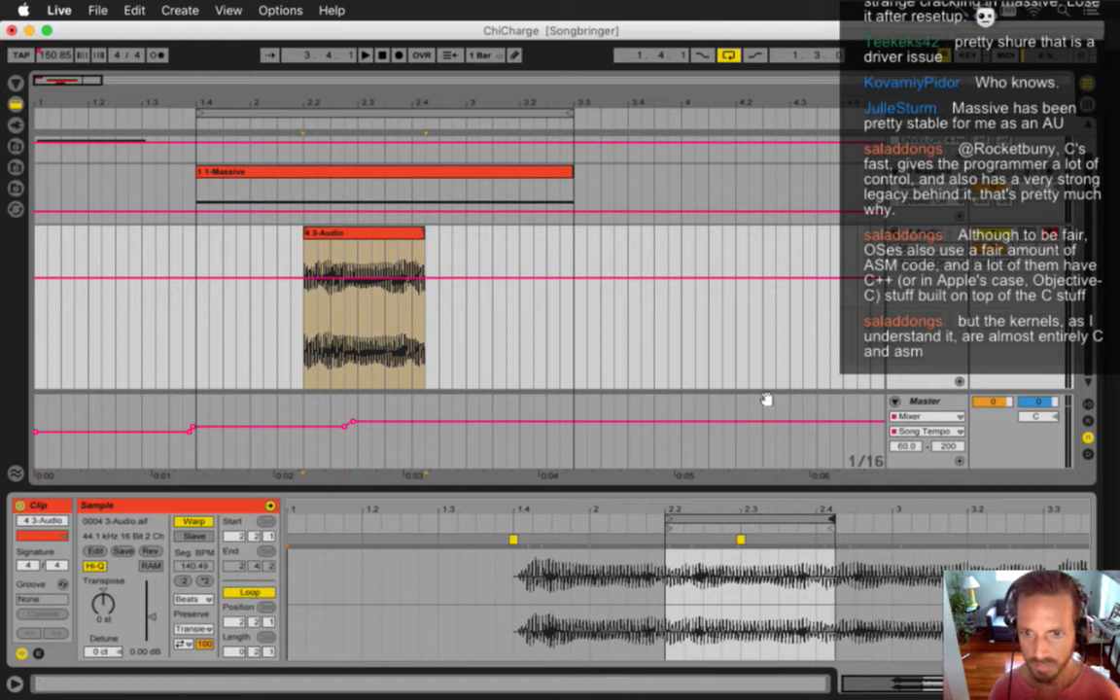
Extend the looped audio clip to span 1.4.1 to 3.3.1 and play it from 1.4.1
drag(319, 233, 573, 238)
click(197, 332)
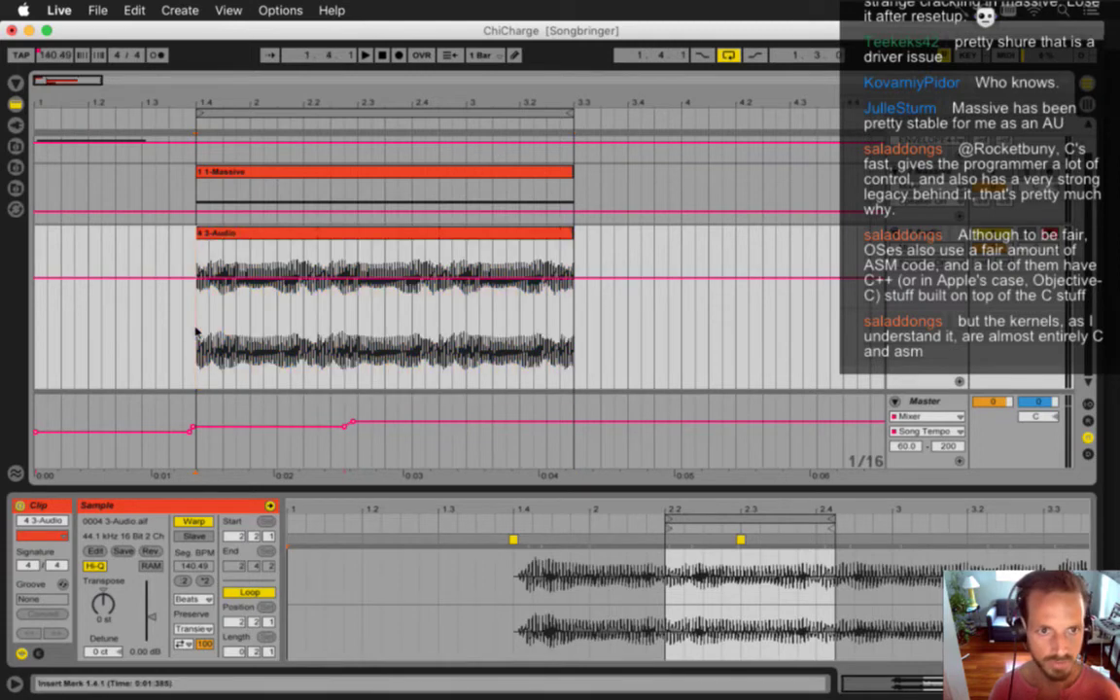
key(space)
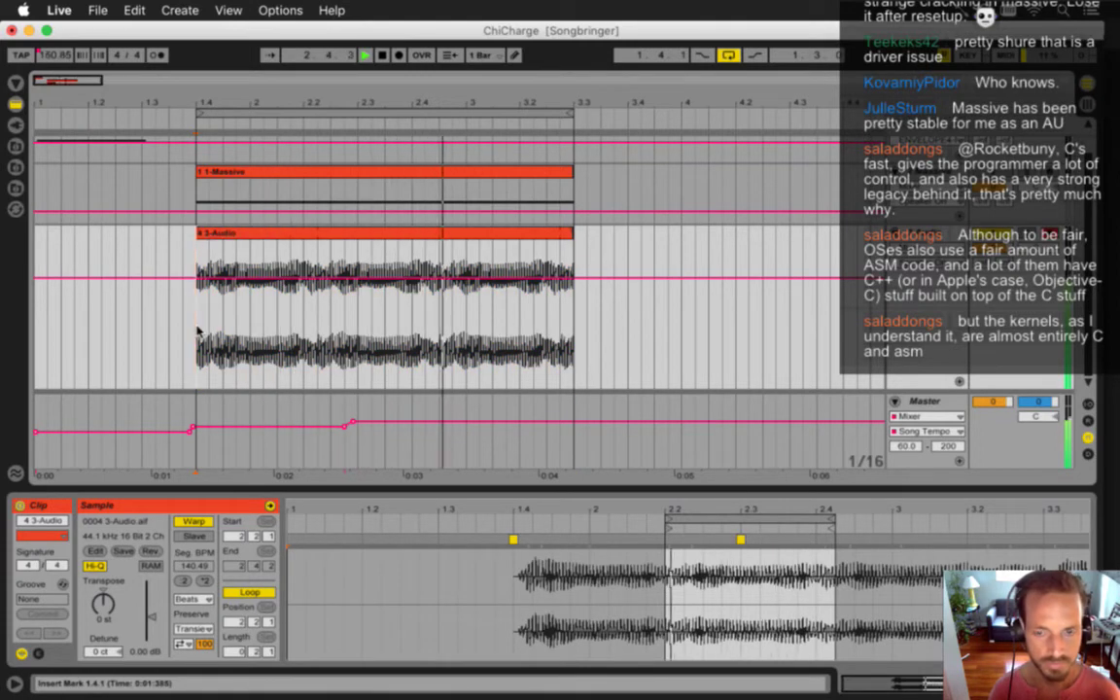
Enlarge the sample editor and move the sample loop's start from 2.2.1 to the waveform's zero crossing slightly after it
drag(717, 509, 717, 510)
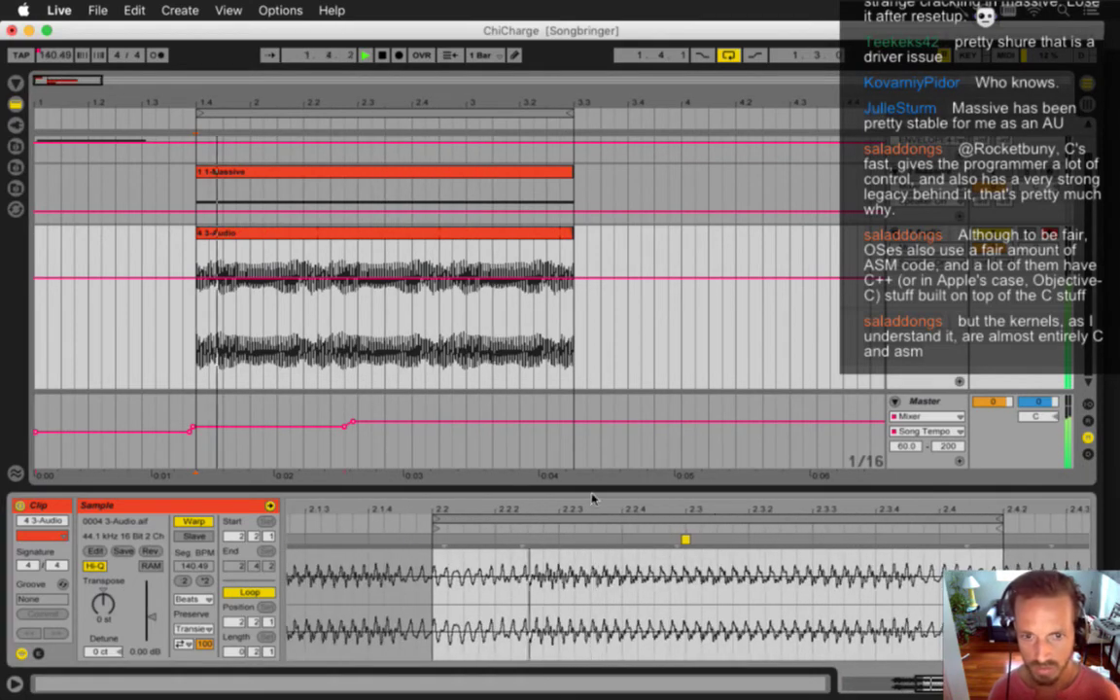
drag(546, 488, 551, 168)
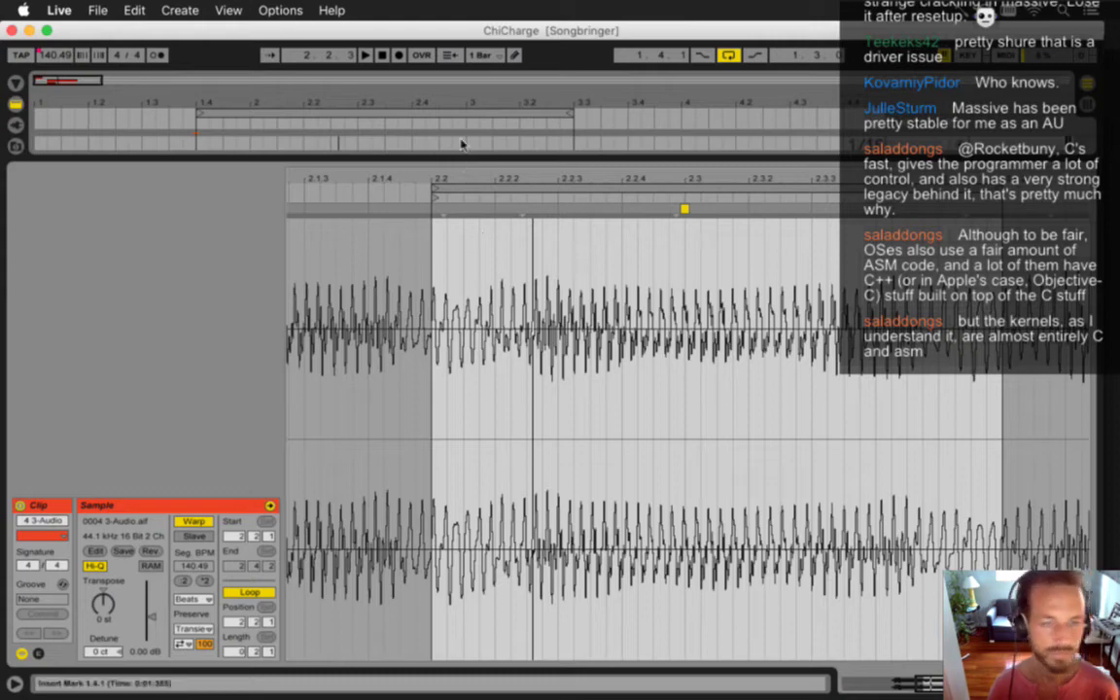
drag(451, 179, 517, 175)
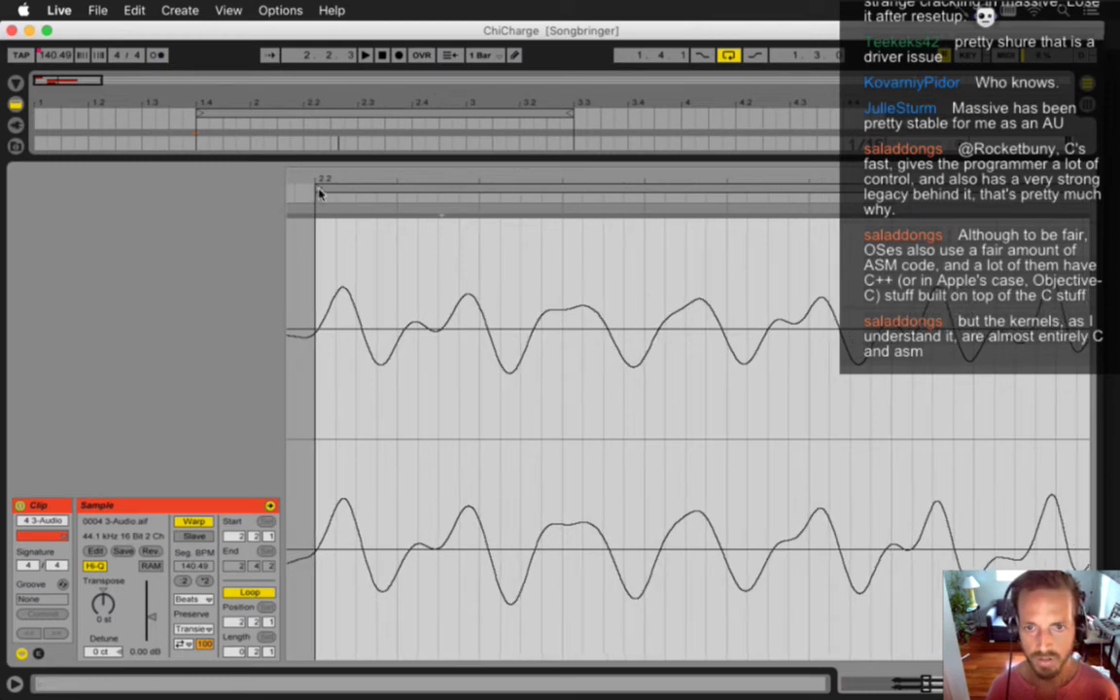
mouse_move(320, 192)
mouse_down()
mouse_move(644, 191)
mouse_move(661, 180)
mouse_up()
mouse_move(518, 199)
mouse_down()
mouse_move(600, 193)
mouse_move(611, 181)
mouse_up()
drag(505, 203, 592, 197)
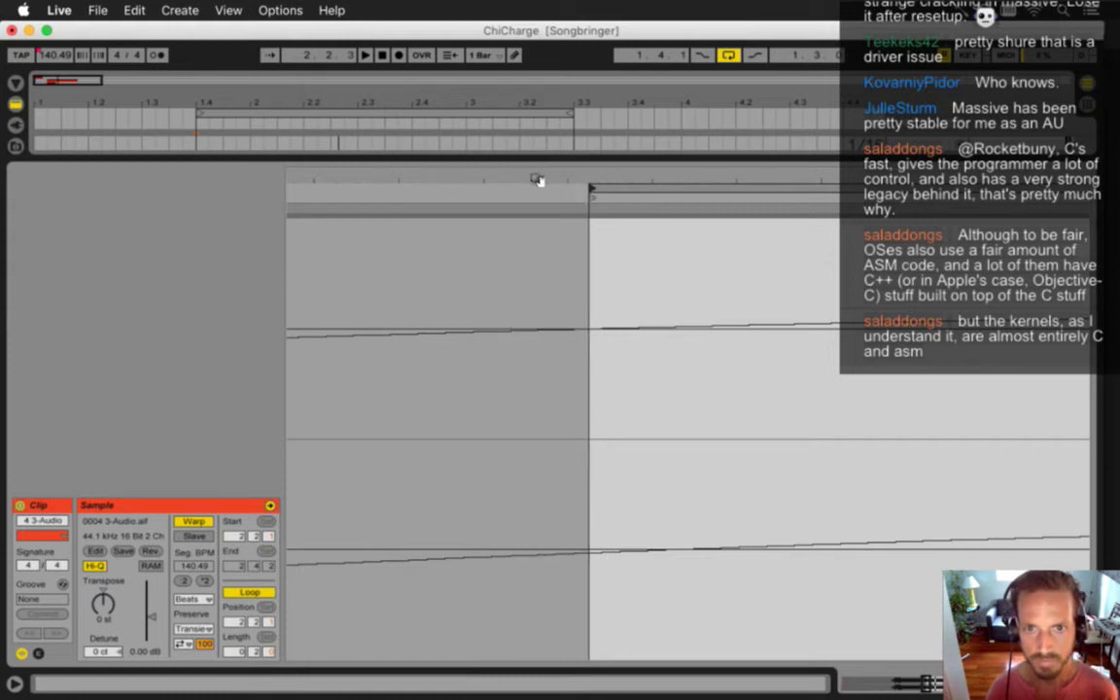
drag(537, 180, 528, 179)
Move the sample loop's end back to the waveform's rising zero crossing near 2.4.1, matching the shape at the loop start
drag(851, 179, 852, 177)
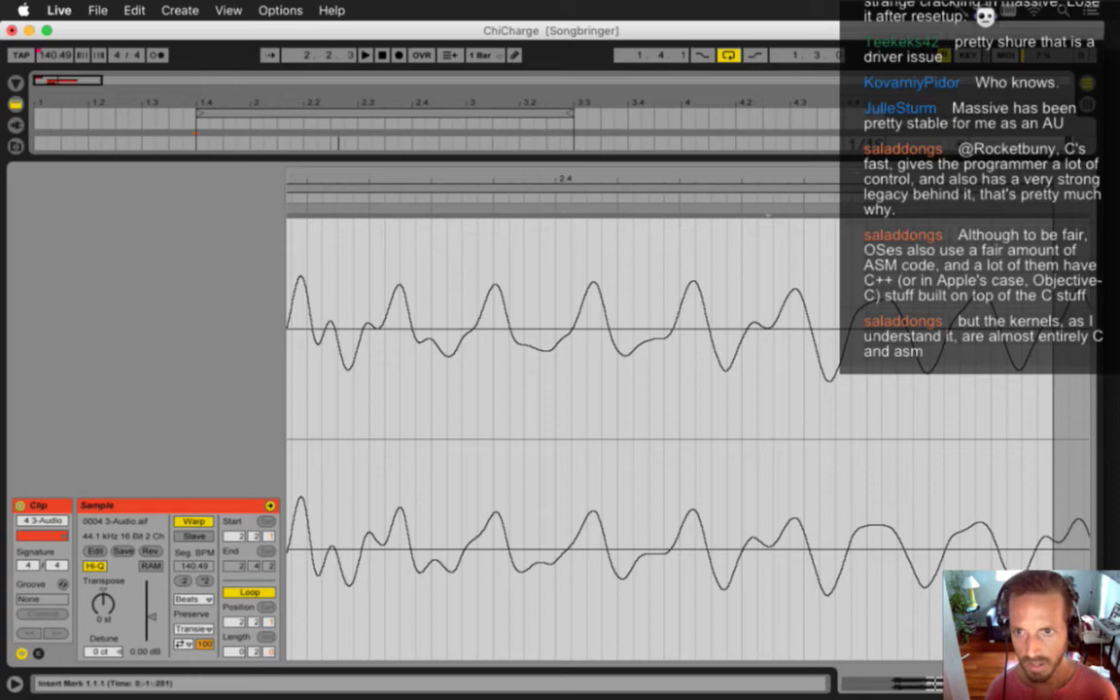
drag(728, 180, 725, 178)
scroll(497, 179, up, 10)
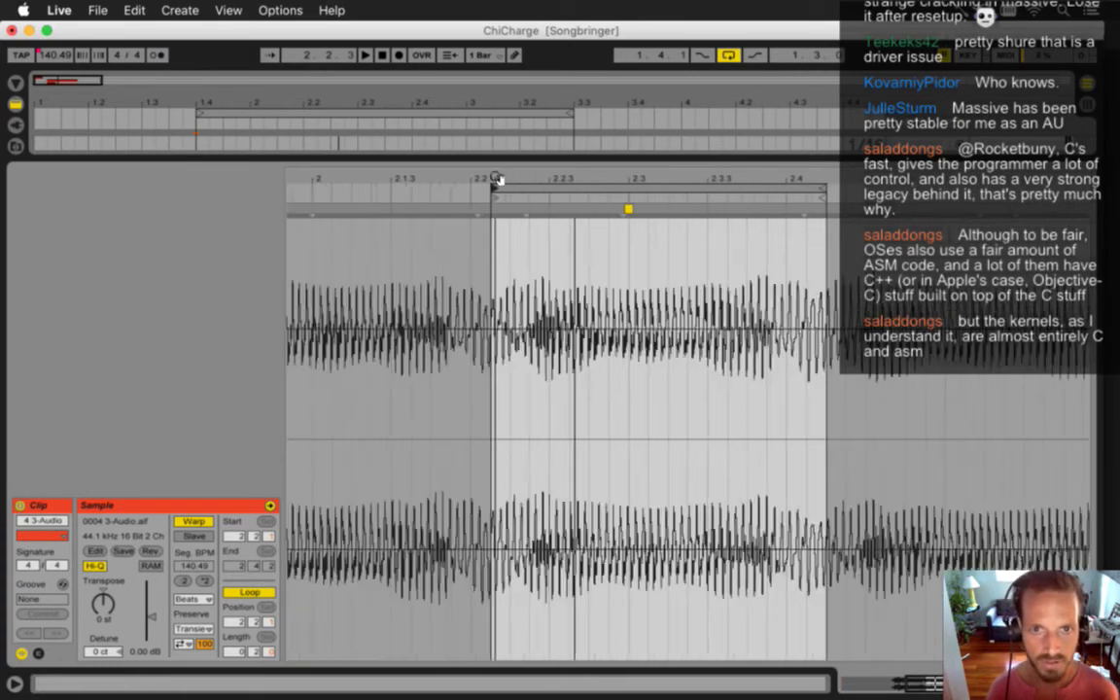
scroll(495, 177, down, 5)
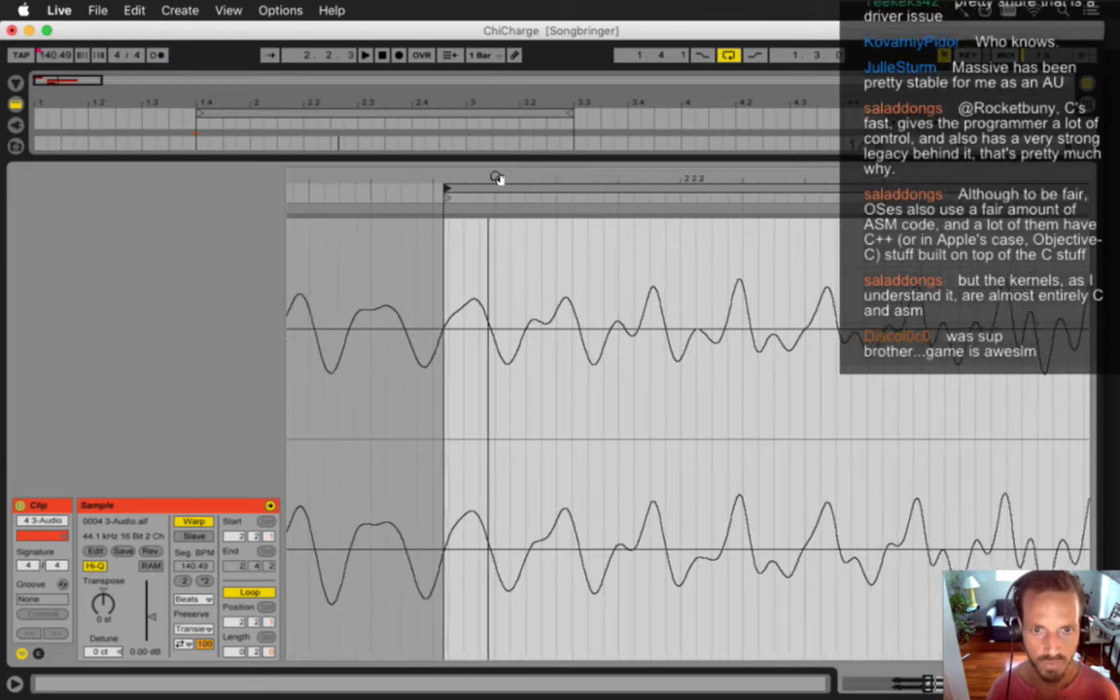
scroll(496, 177, down, 3)
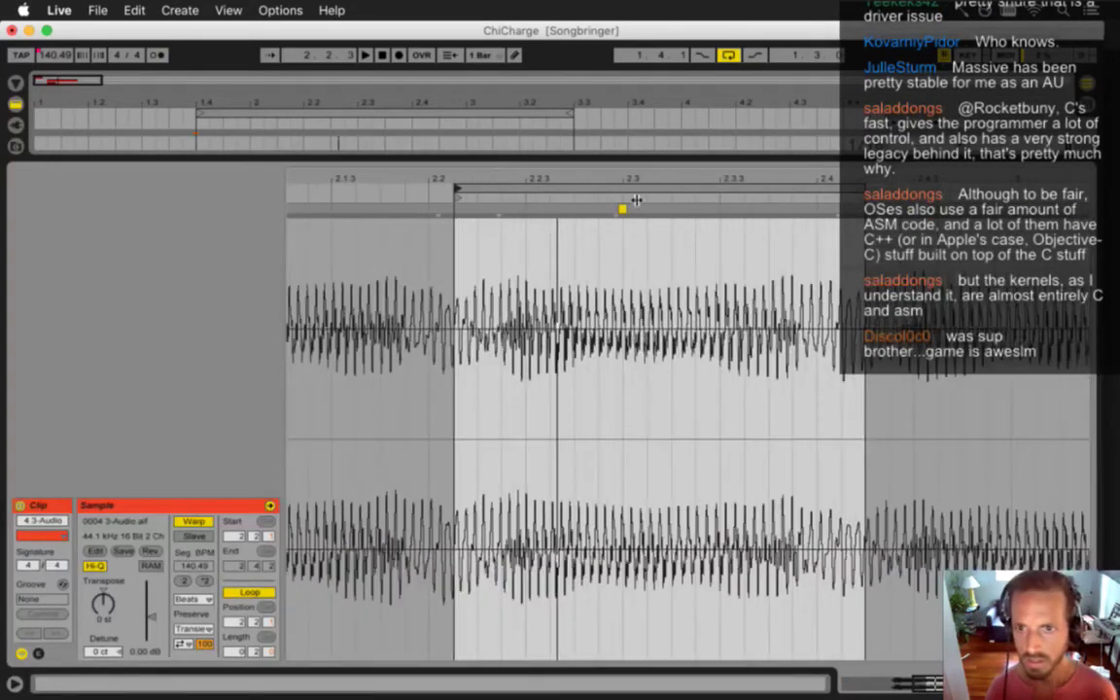
scroll(834, 183, up, 8)
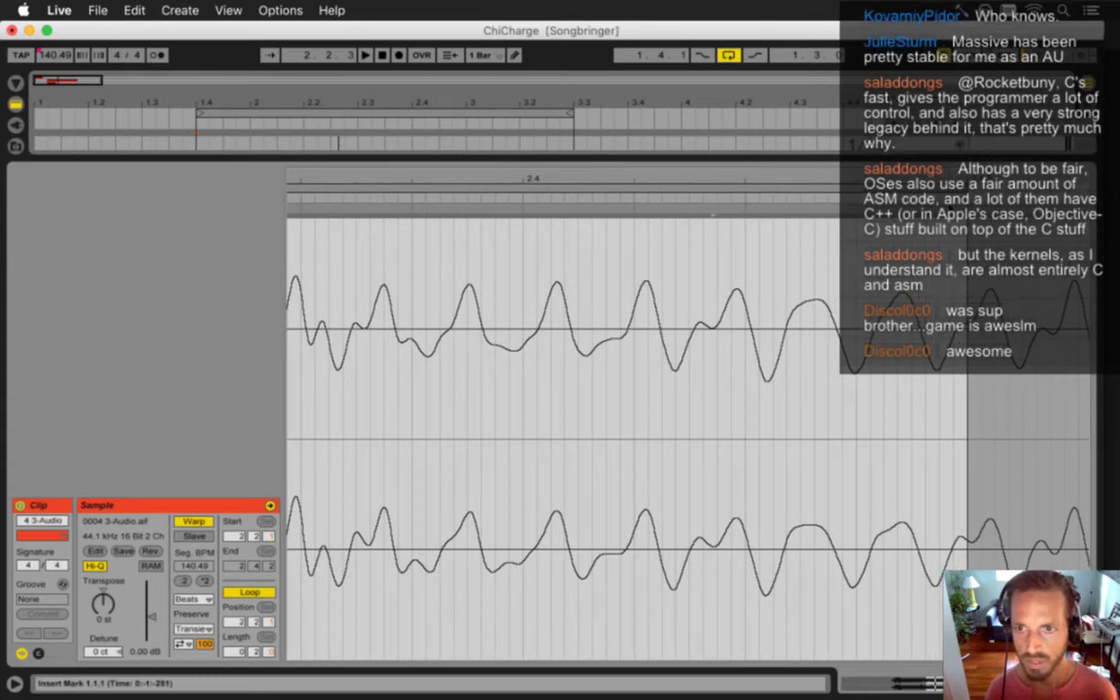
mouse_move(968, 188)
mouse_down()
mouse_move(763, 194)
mouse_move(787, 199)
mouse_up()
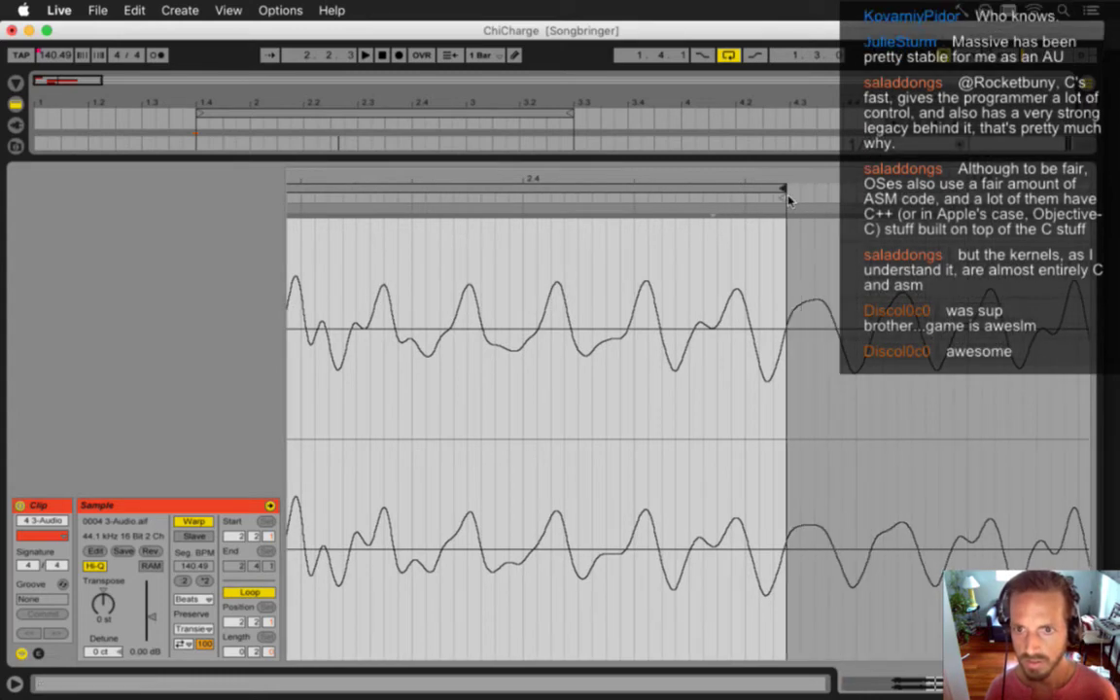
scroll(787, 187, up, 10)
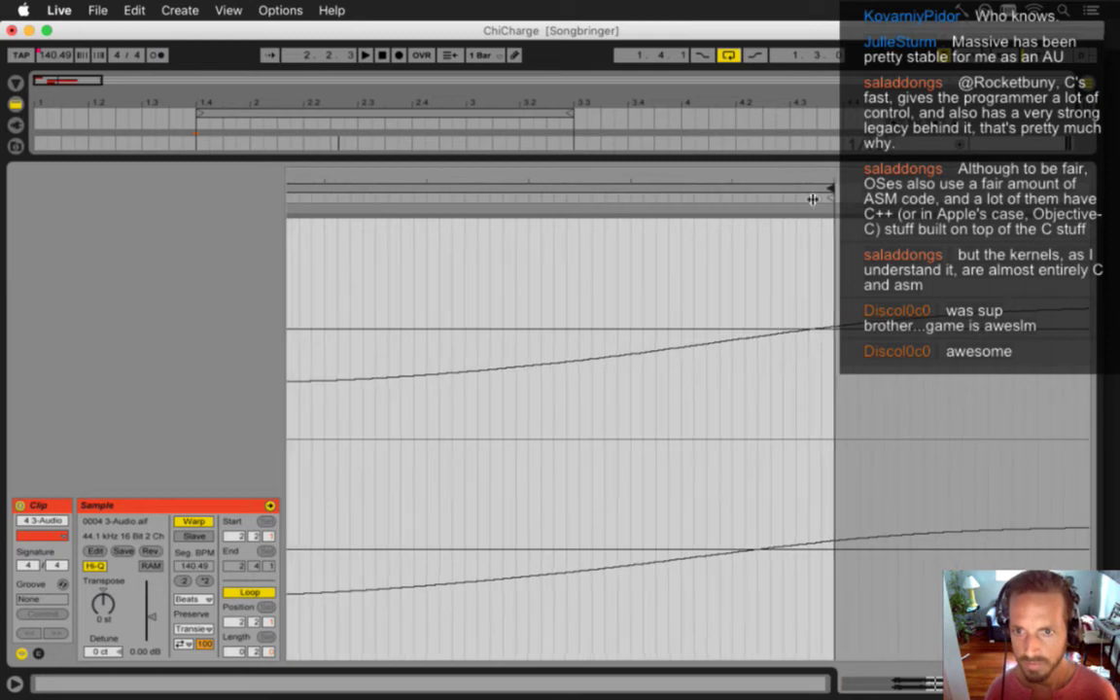
drag(833, 190, 813, 198)
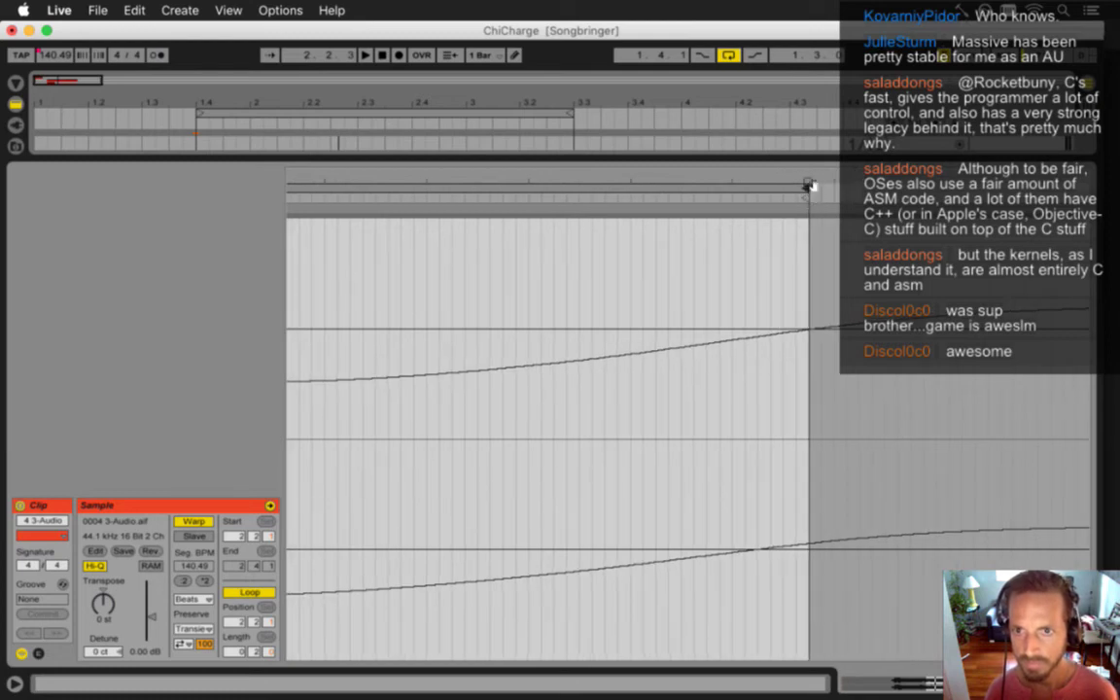
scroll(809, 185, up, 6)
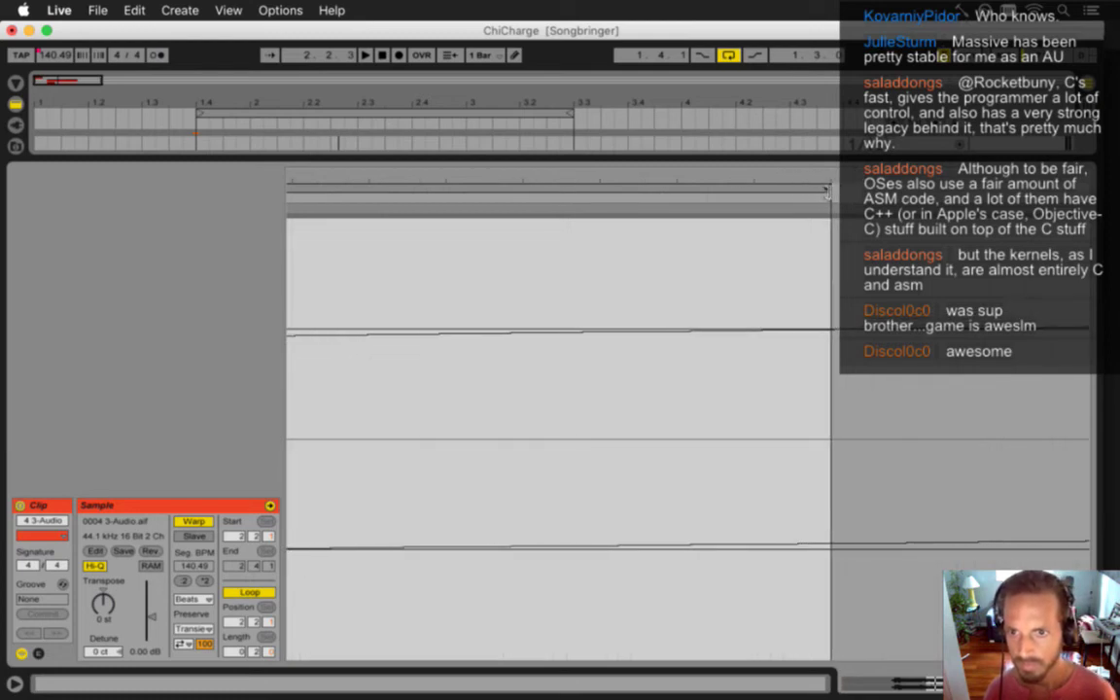
drag(828, 190, 873, 189)
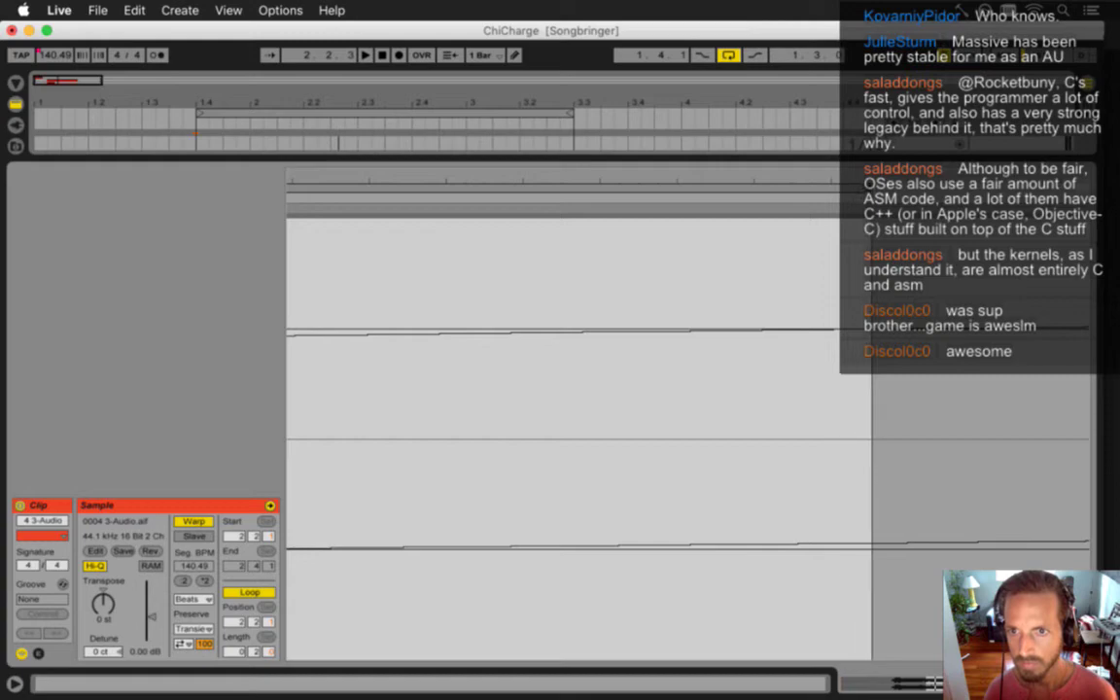
drag(726, 196, 711, 183)
drag(709, 182, 805, 215)
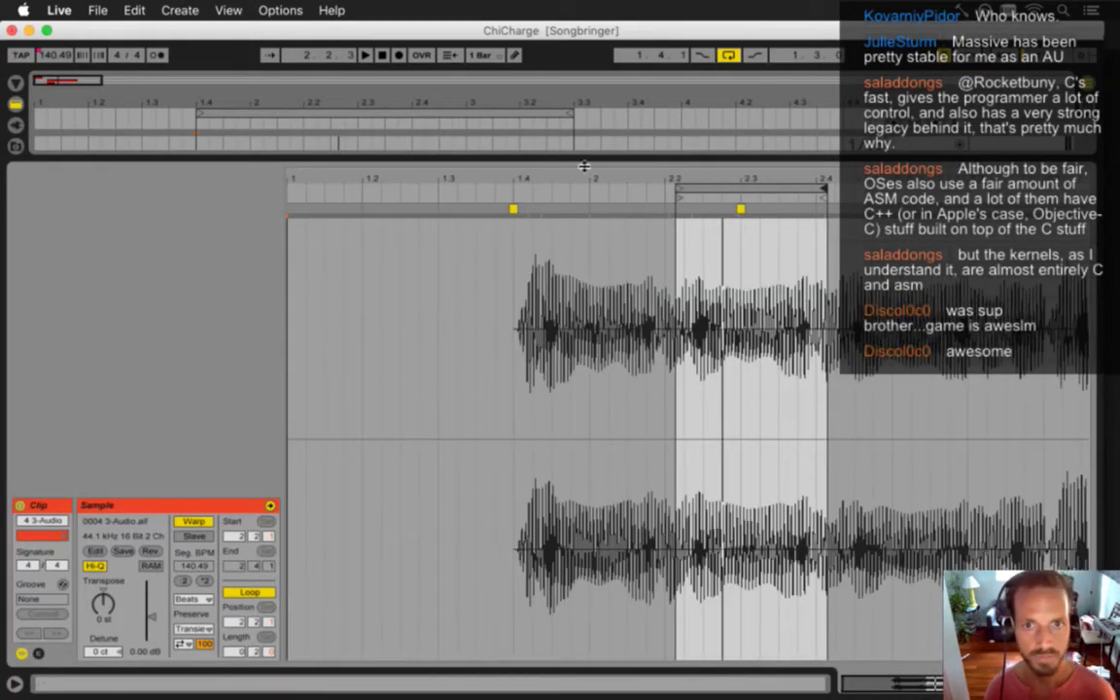
Restore the sample editor's height and audition the adjusted loop from 1.4.1 in the arrangement
drag(583, 166, 583, 494)
key(space)
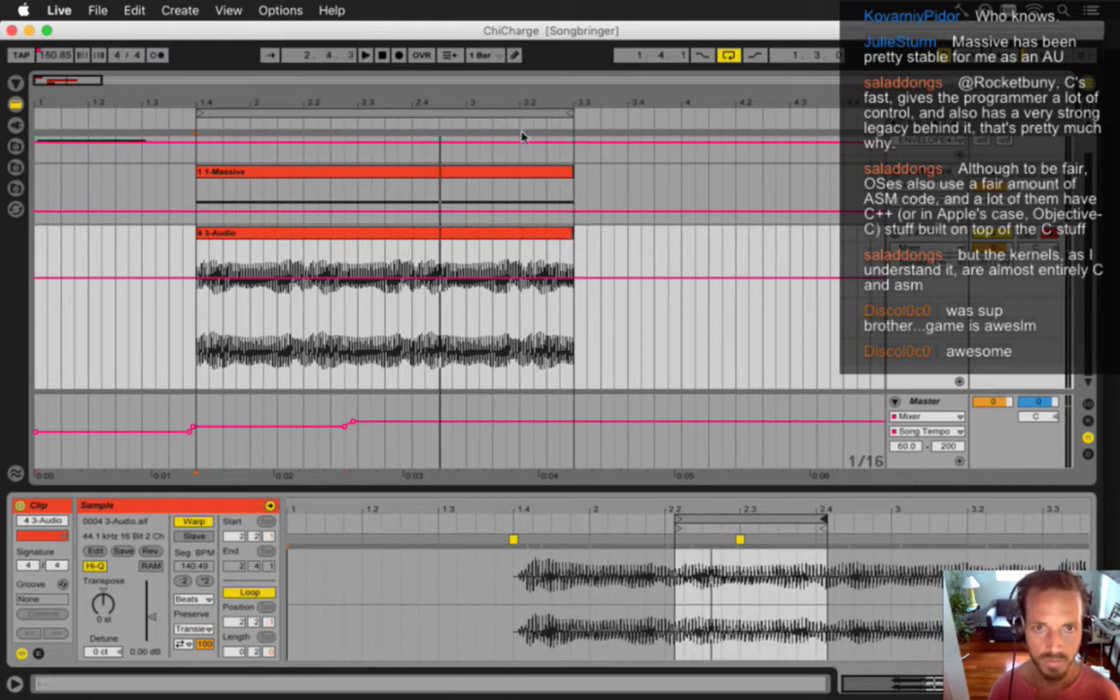
drag(526, 103, 591, 101)
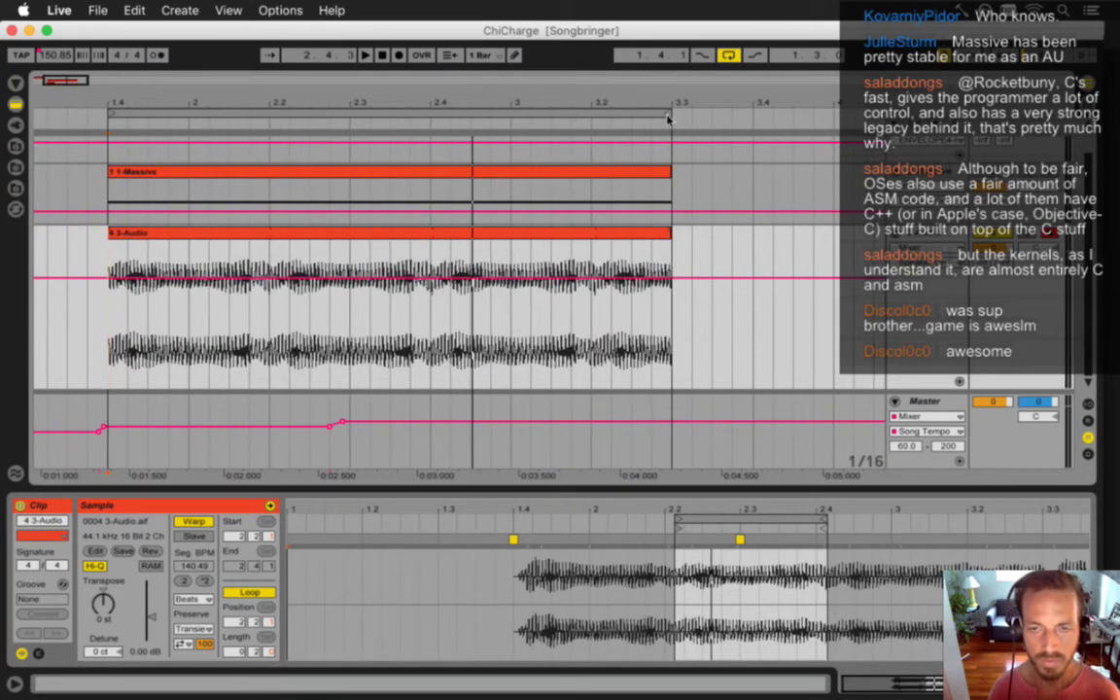
drag(600, 102, 522, 102)
drag(222, 106, 222, 107)
key(space)
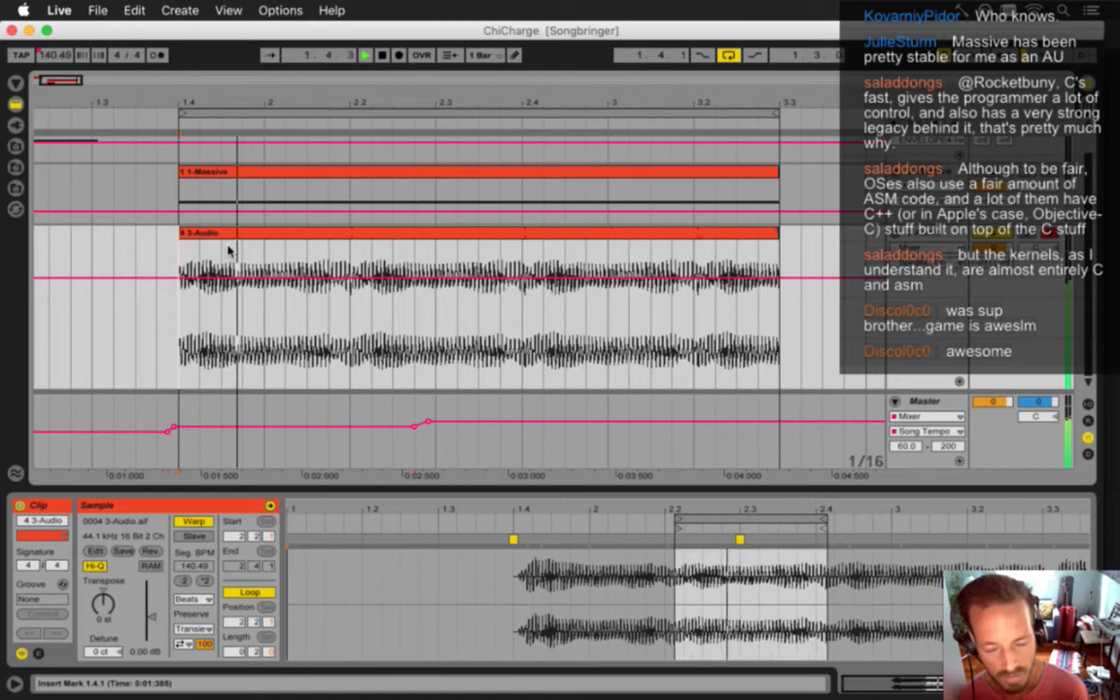
key(space)
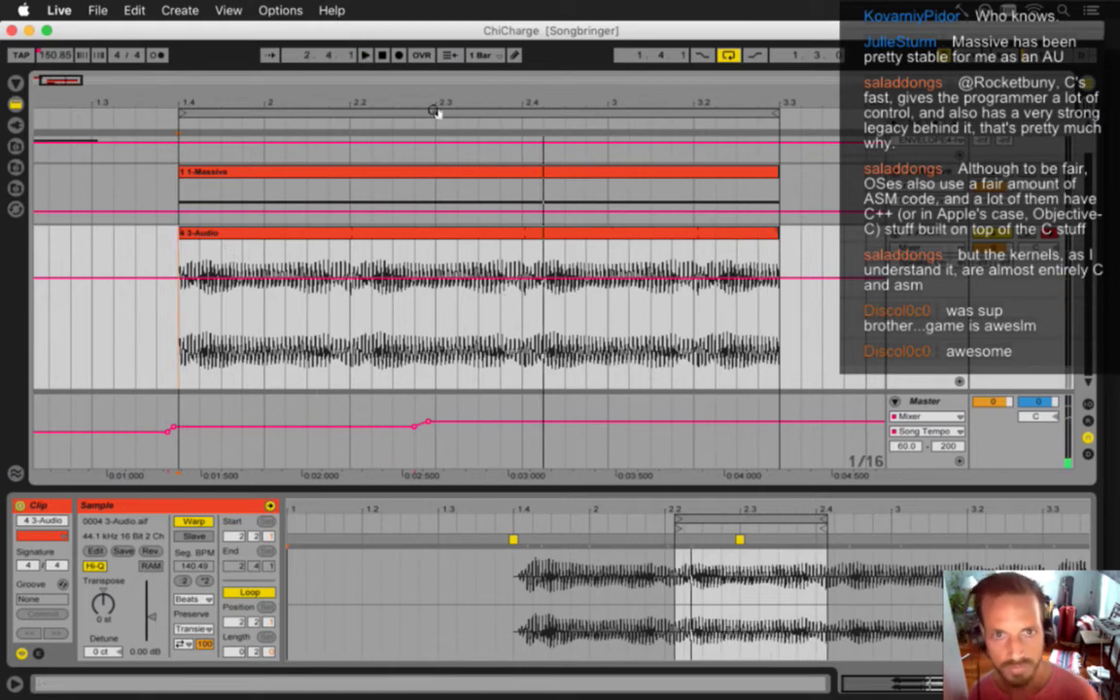
Extend both clips to 11.2.2 with an arrangement loop length of 8.3.0, and cut the Massive clip back to about 3.4.1
drag(436, 107, 500, 113)
drag(155, 238, 542, 238)
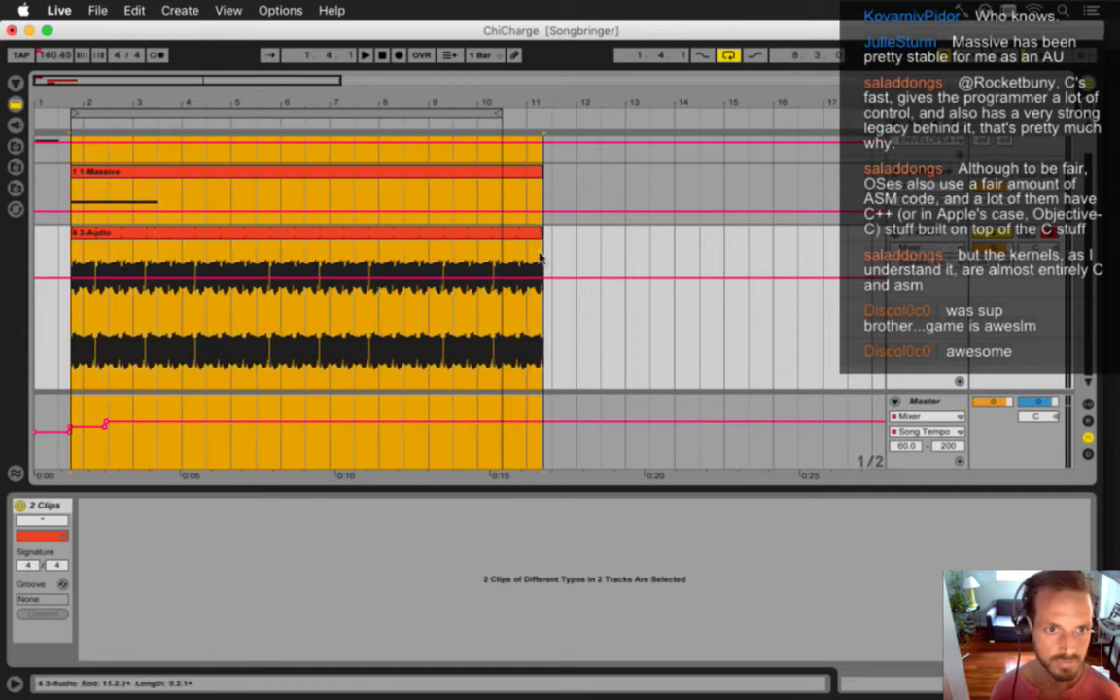
click(549, 194)
drag(541, 176, 173, 176)
Select the extended audio clip and audition its repeating loop for seam clicks
click(107, 240)
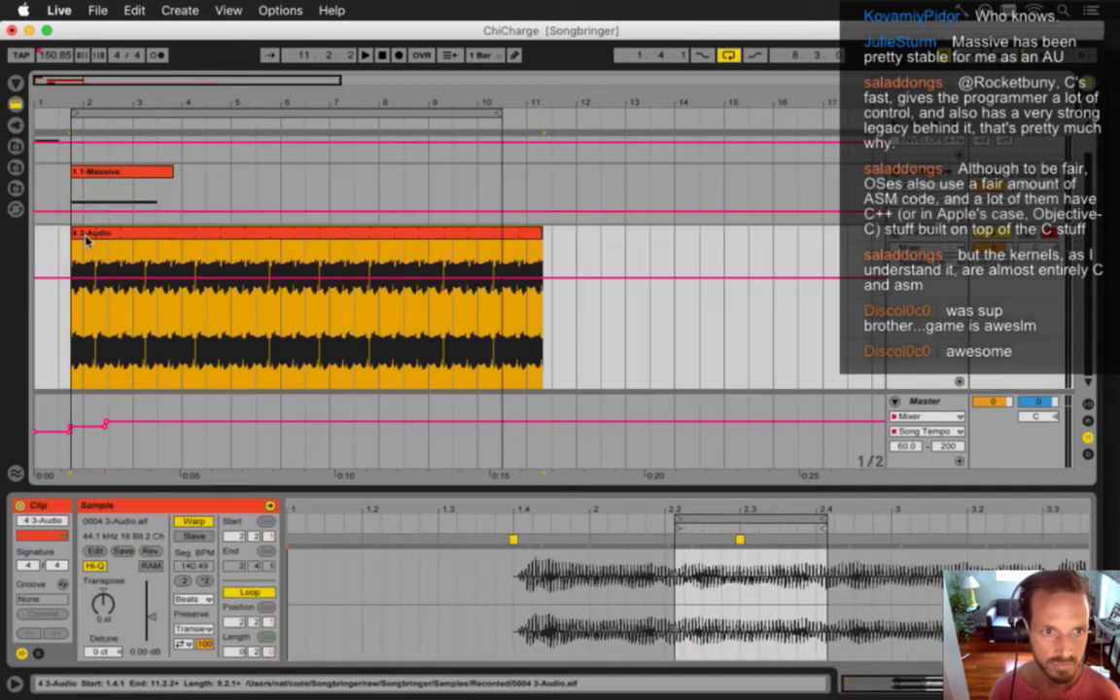
key(space)
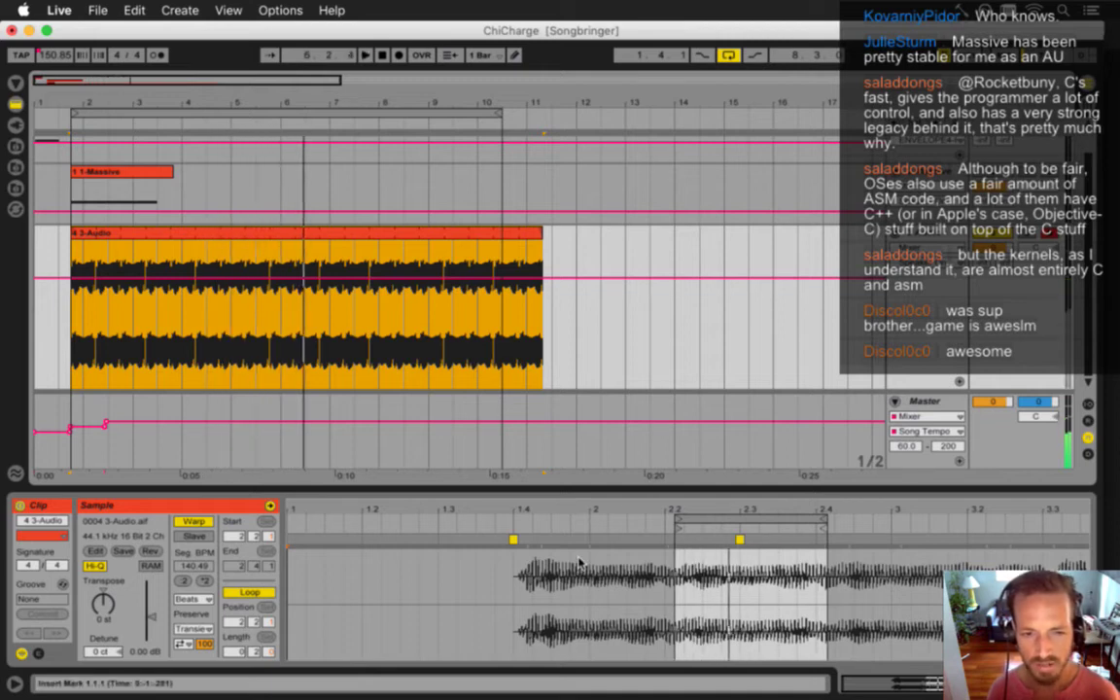
key(space)
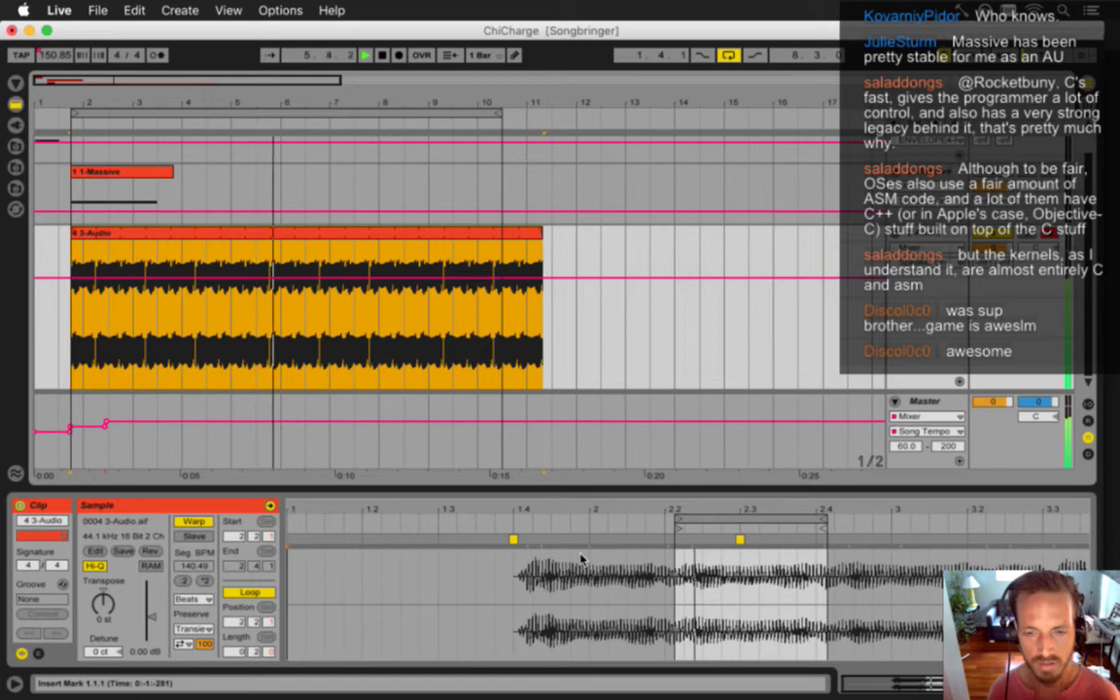
key(space)
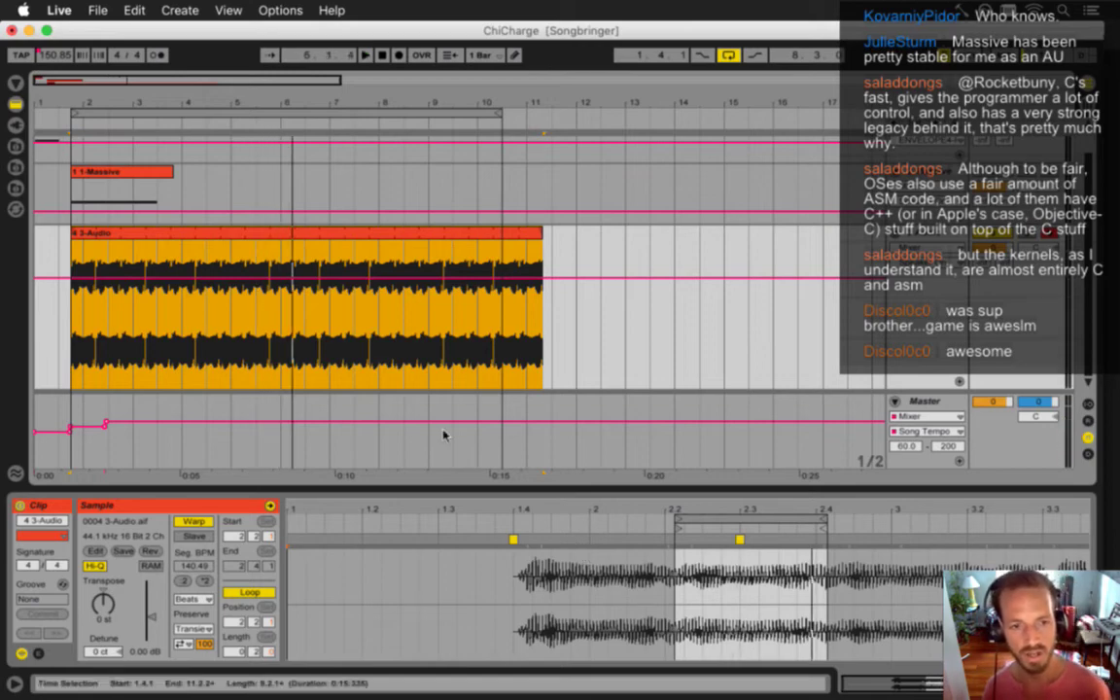
Shorten the audio clip to just past 2.2.1 and set the arrangement loop's length to 0.2.0 from 1.4.1
drag(121, 112, 140, 125)
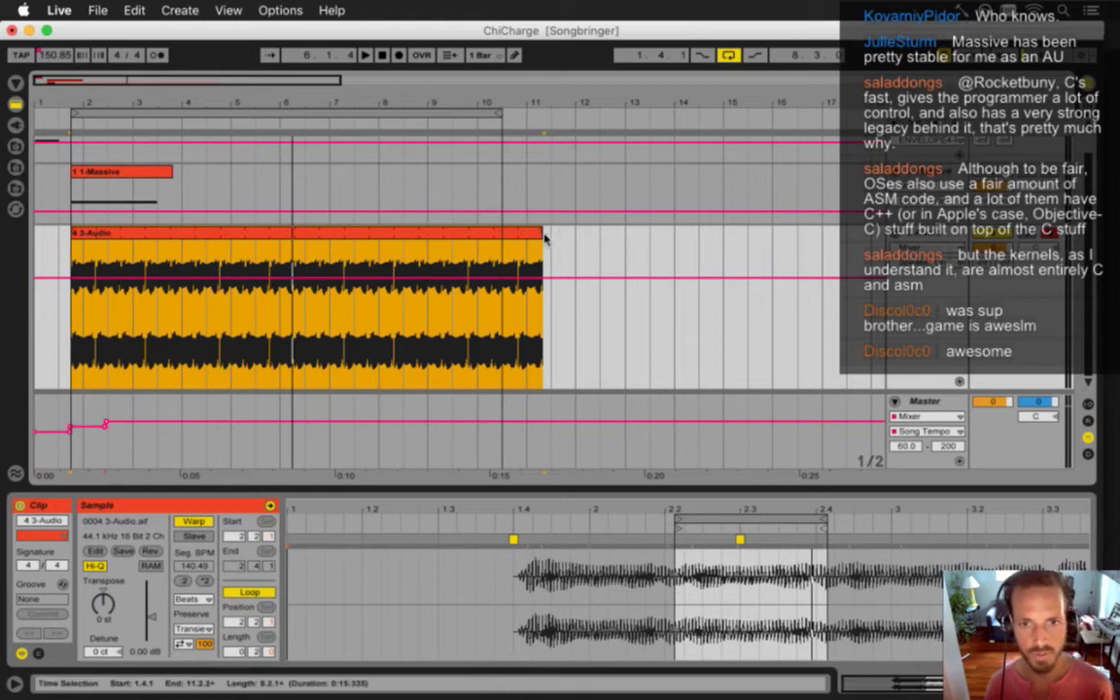
drag(545, 238, 133, 237)
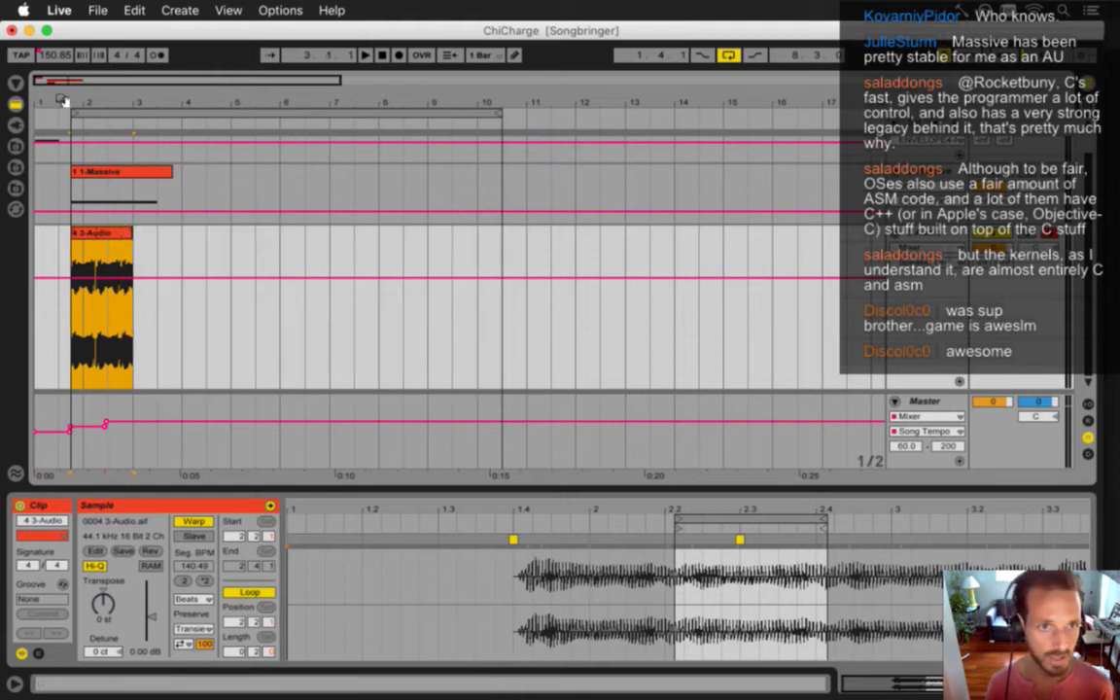
drag(497, 113, 132, 121)
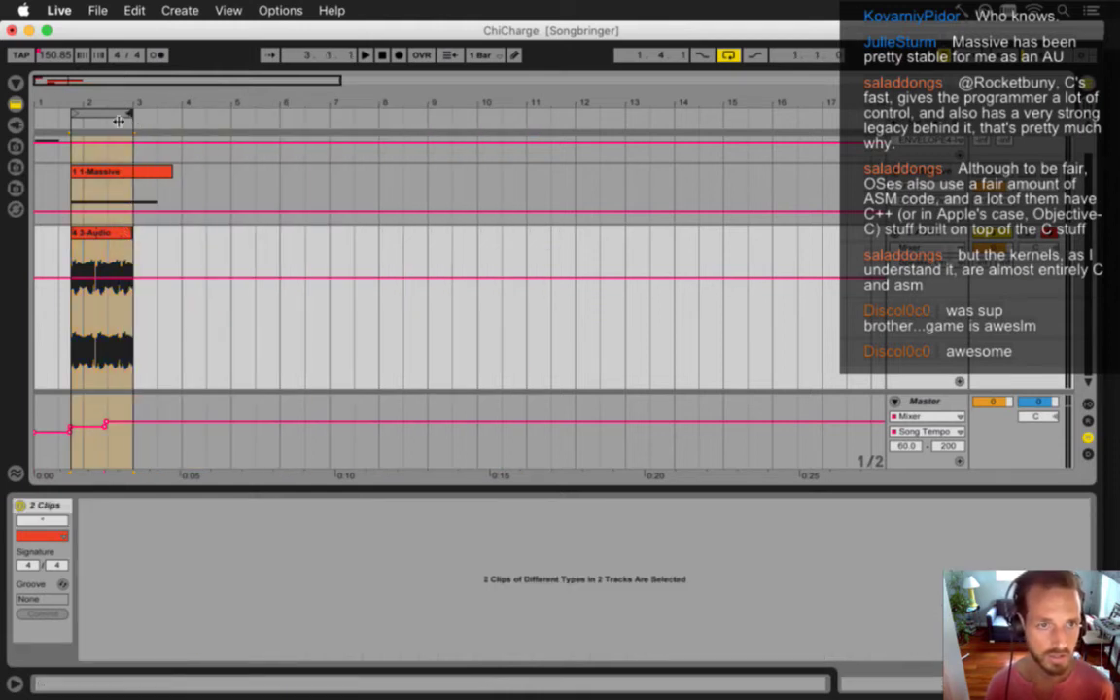
key(z)
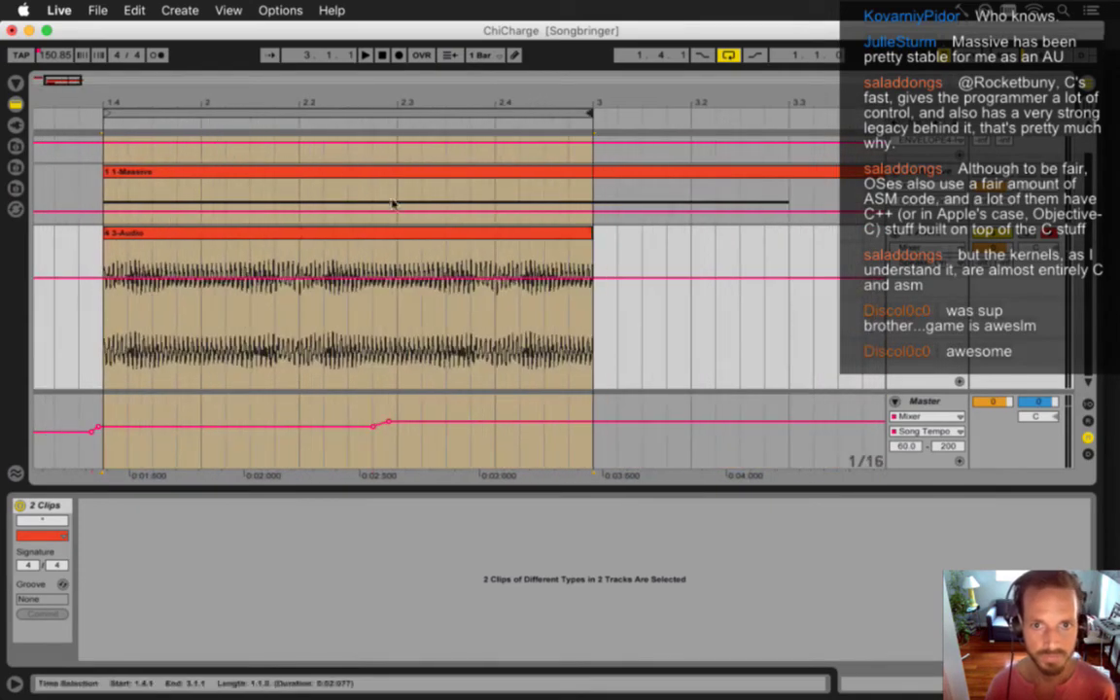
drag(590, 233, 313, 260)
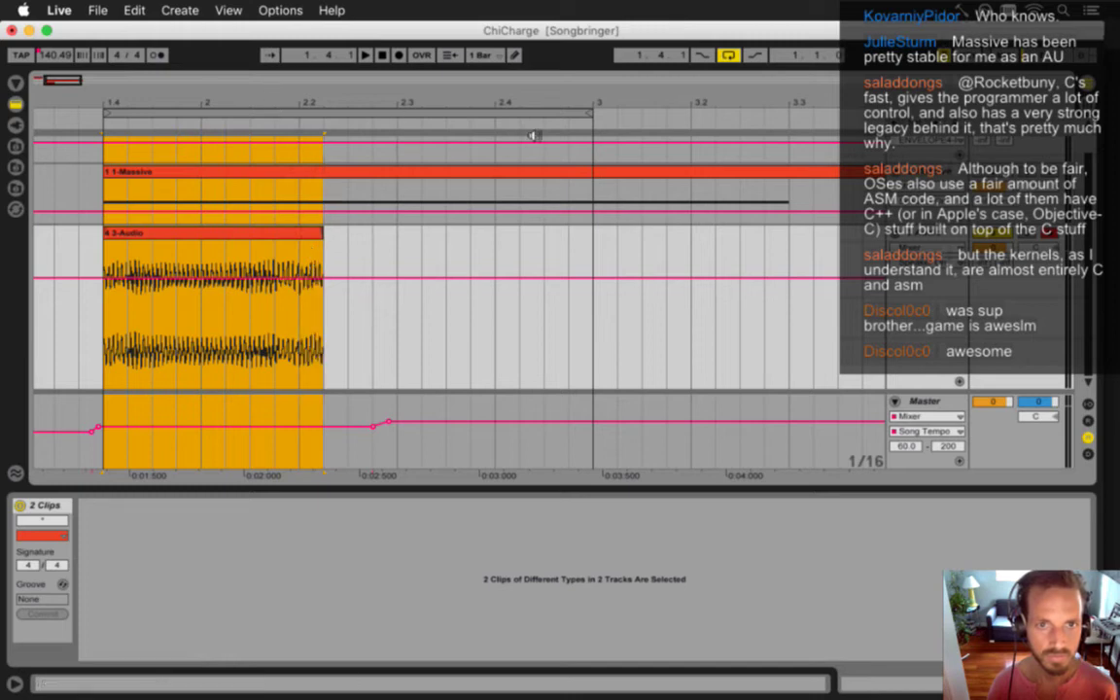
drag(582, 124, 293, 143)
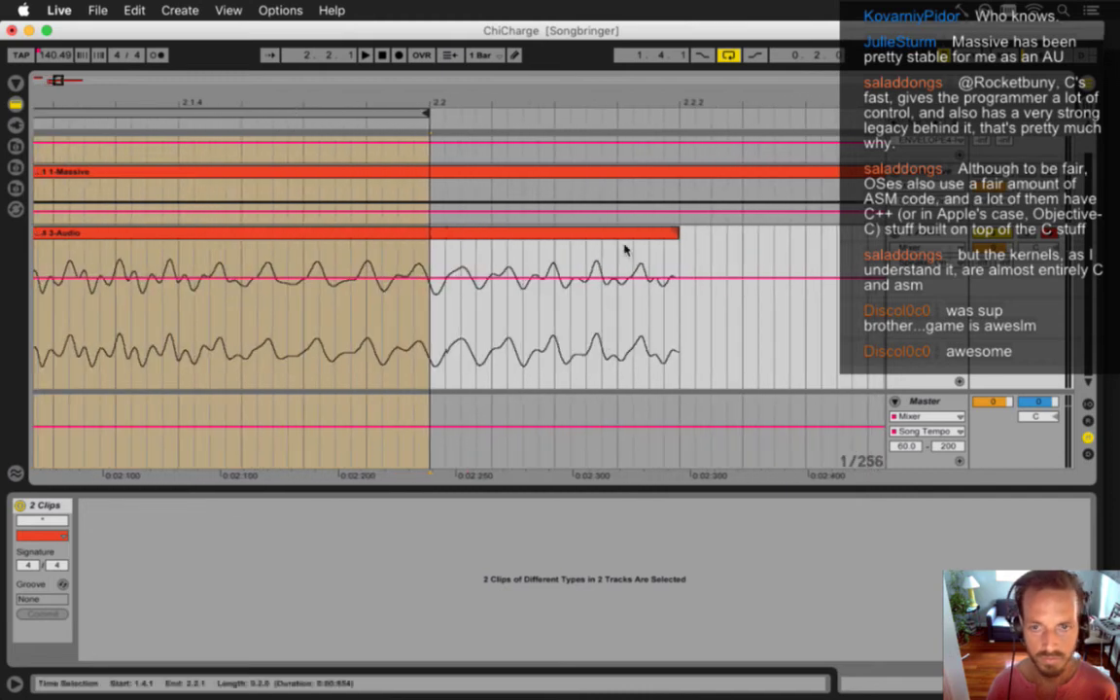
Trim the audio clip's end to the exact loop seam just after 2.2.1 and align the arrangement loop's end with it
drag(677, 238, 454, 260)
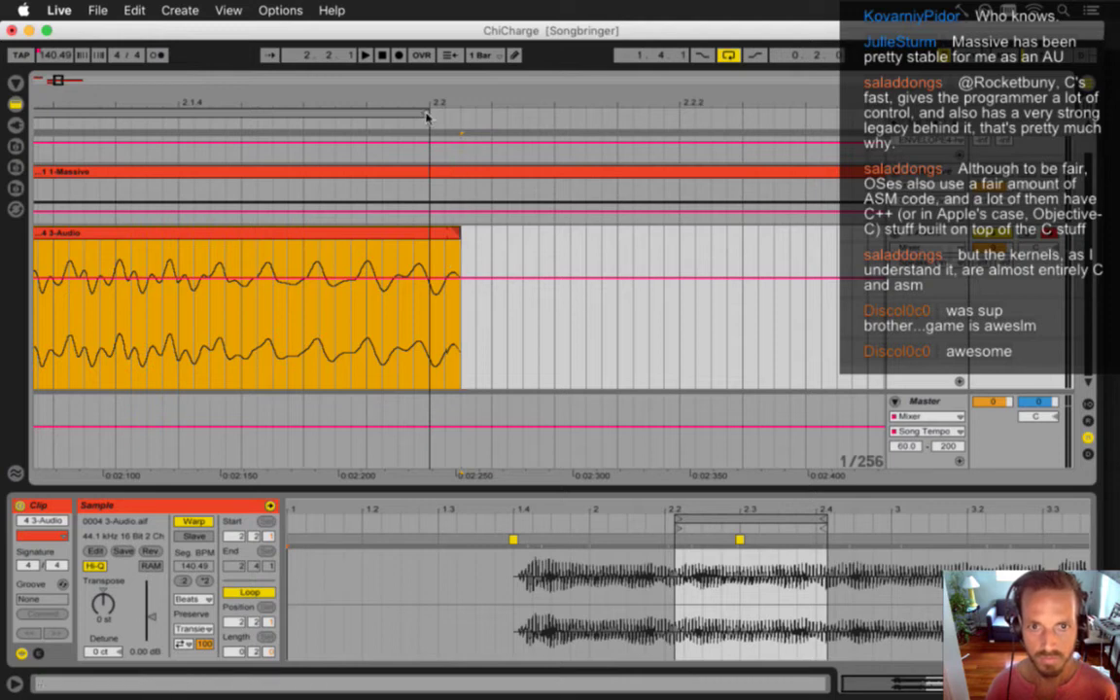
mouse_move(427, 115)
mouse_down()
mouse_move(463, 118)
mouse_move(446, 101)
mouse_up()
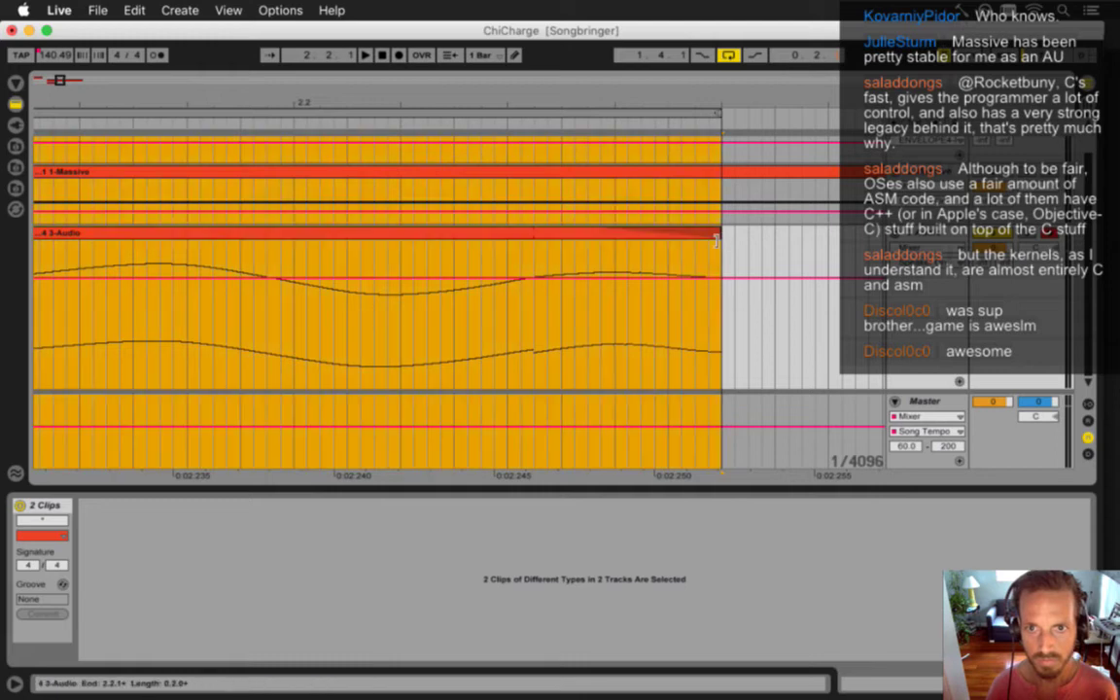
drag(722, 238, 538, 250)
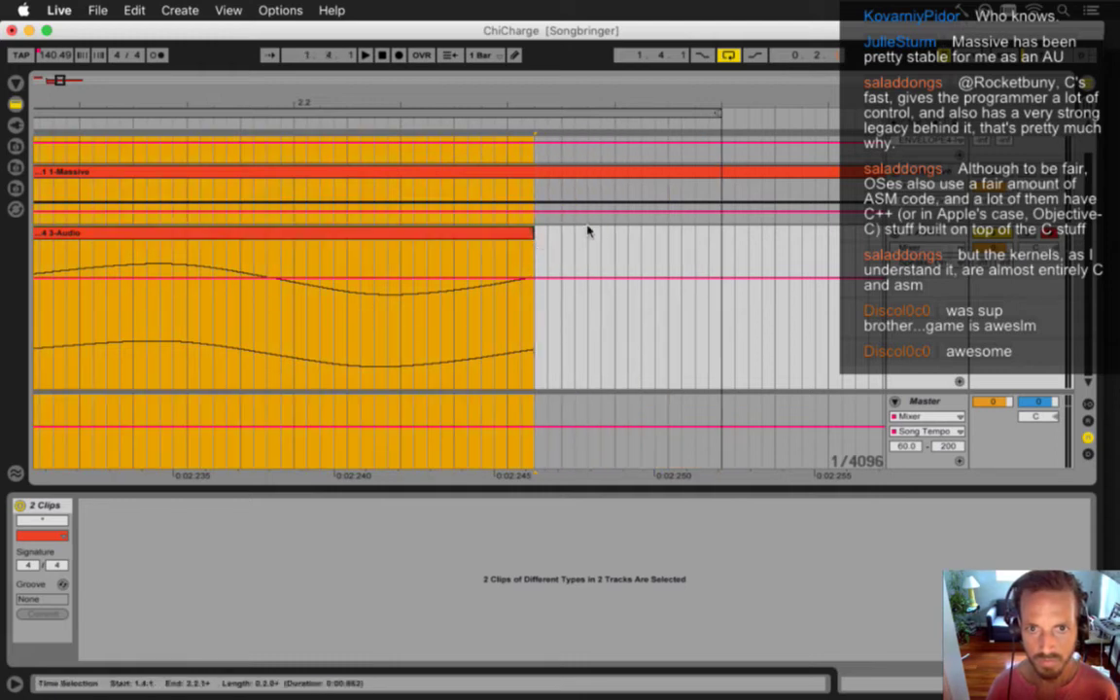
drag(720, 114, 542, 135)
scroll(438, 107, down, 8)
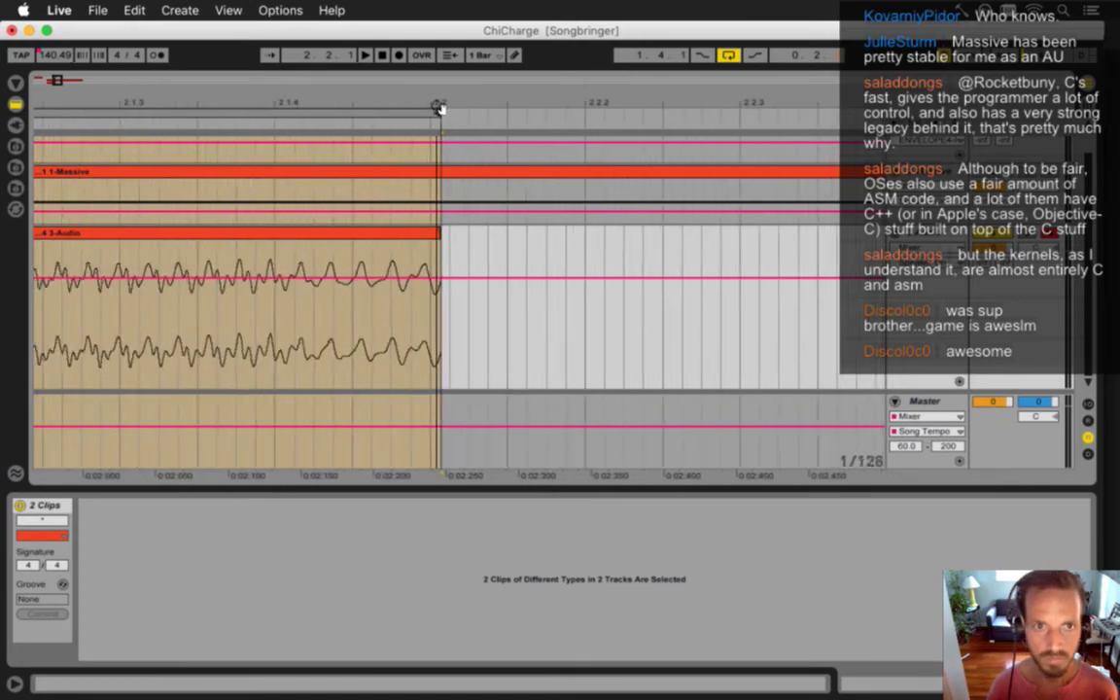
scroll(438, 107, down, 3)
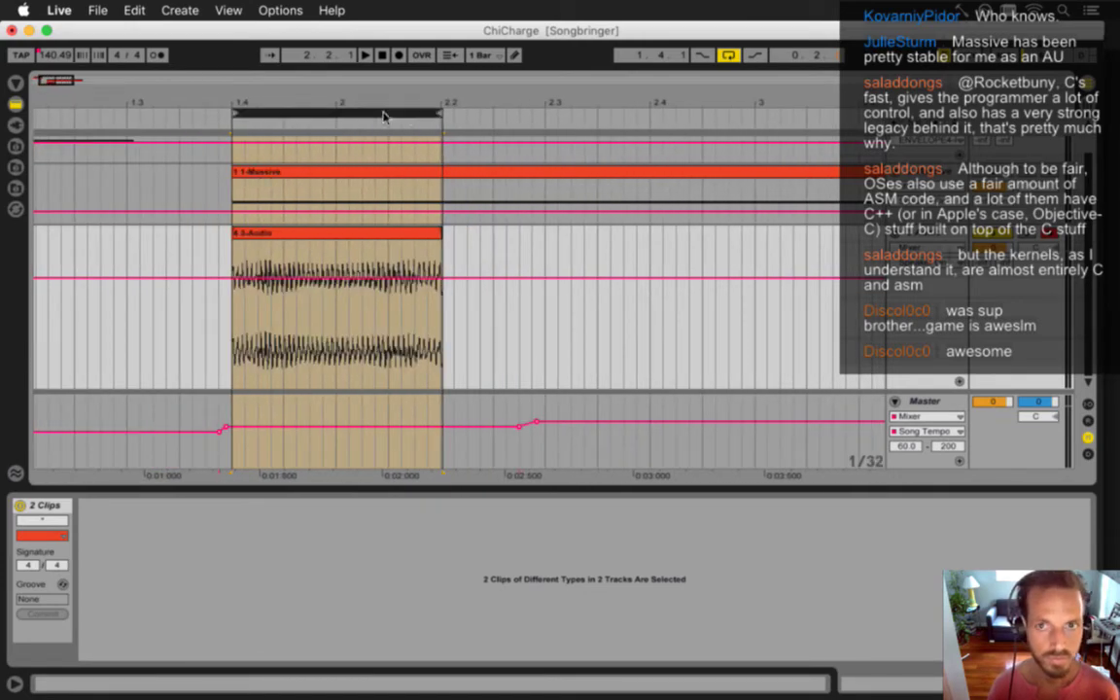
Audition the trimmed audio loop for a clean seam and select the arrangement loop's time range
key(space)
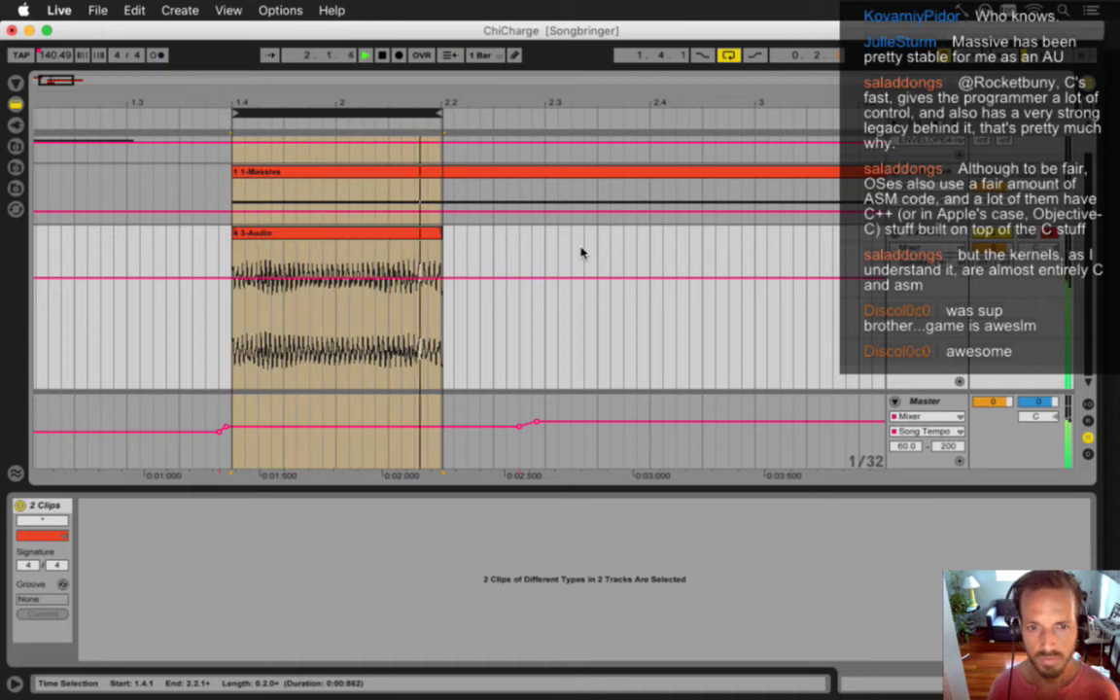
key(space)
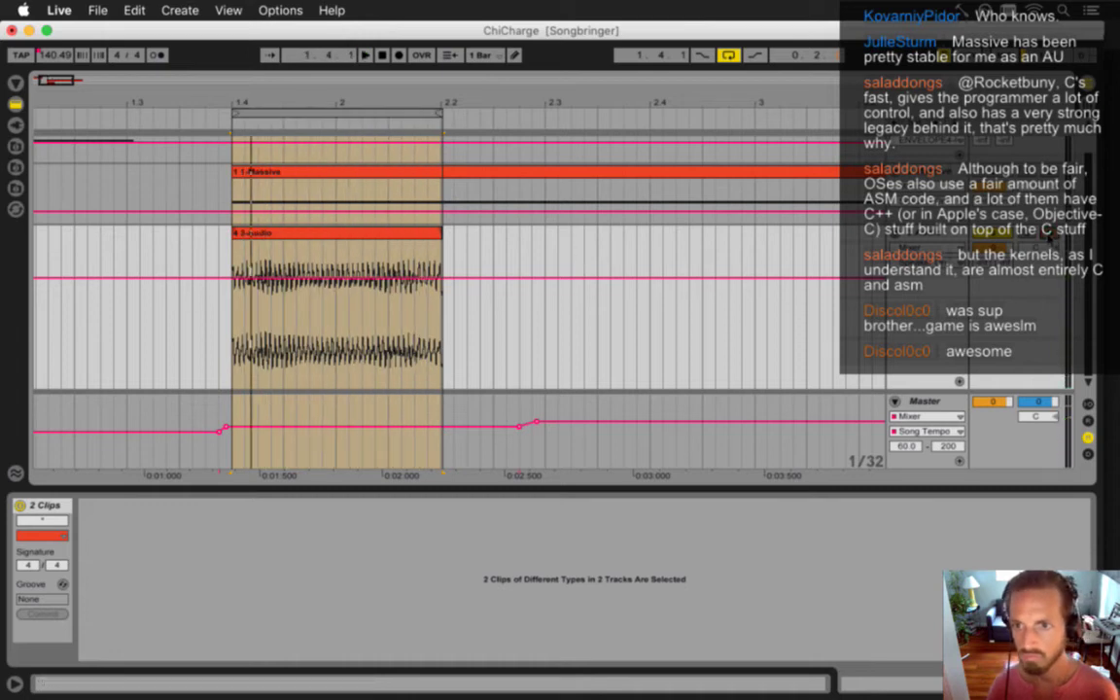
click(306, 113)
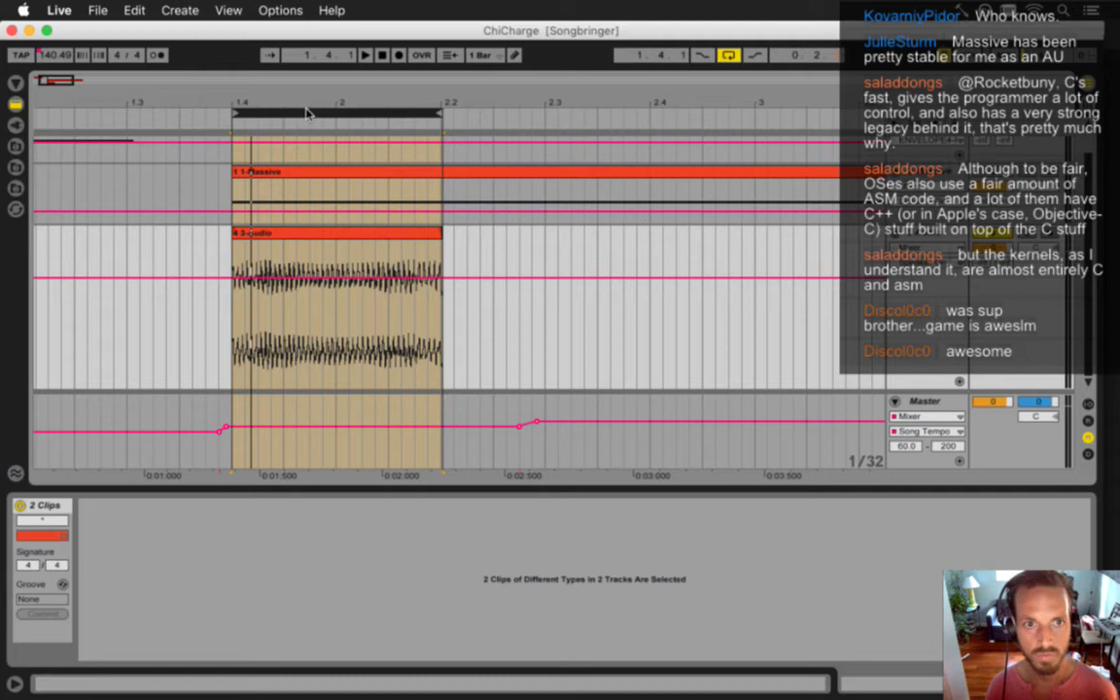
Export the selected loop range from the Master track as a WAV named ChiCharged1 in the waves folder
click(105, 9)
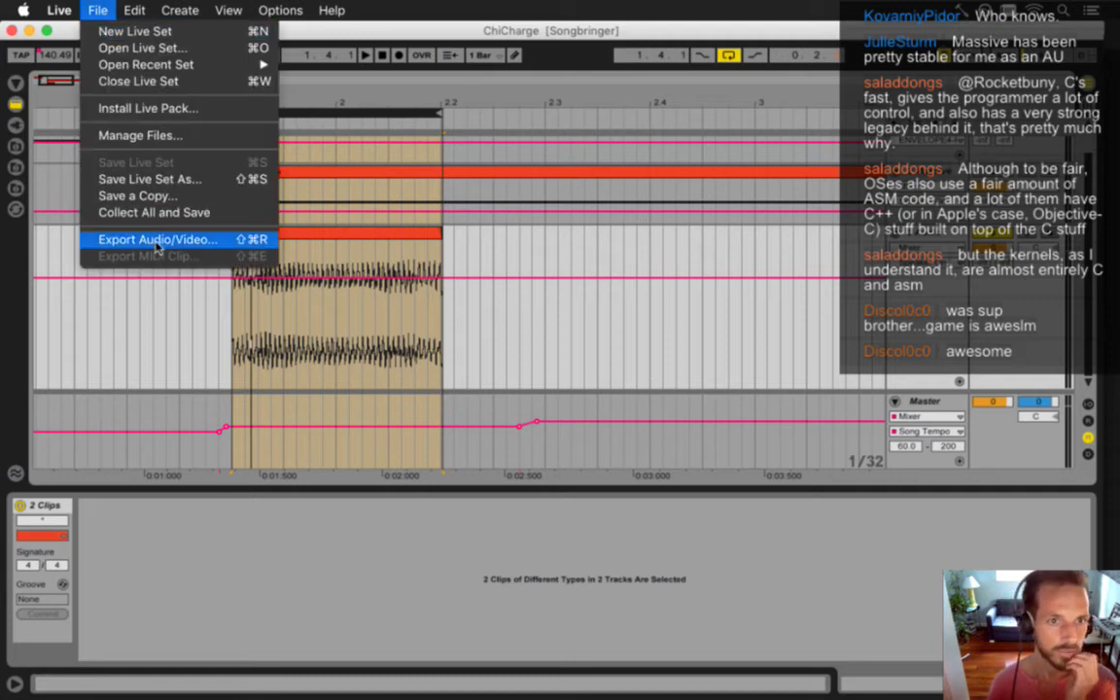
click(155, 239)
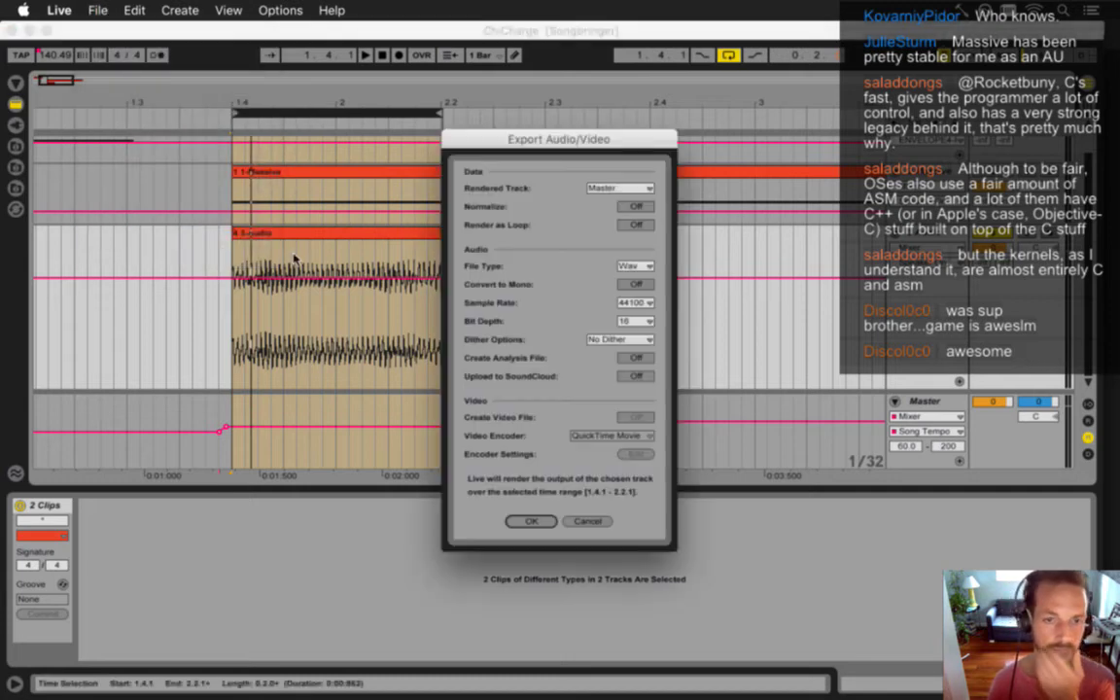
click(537, 522)
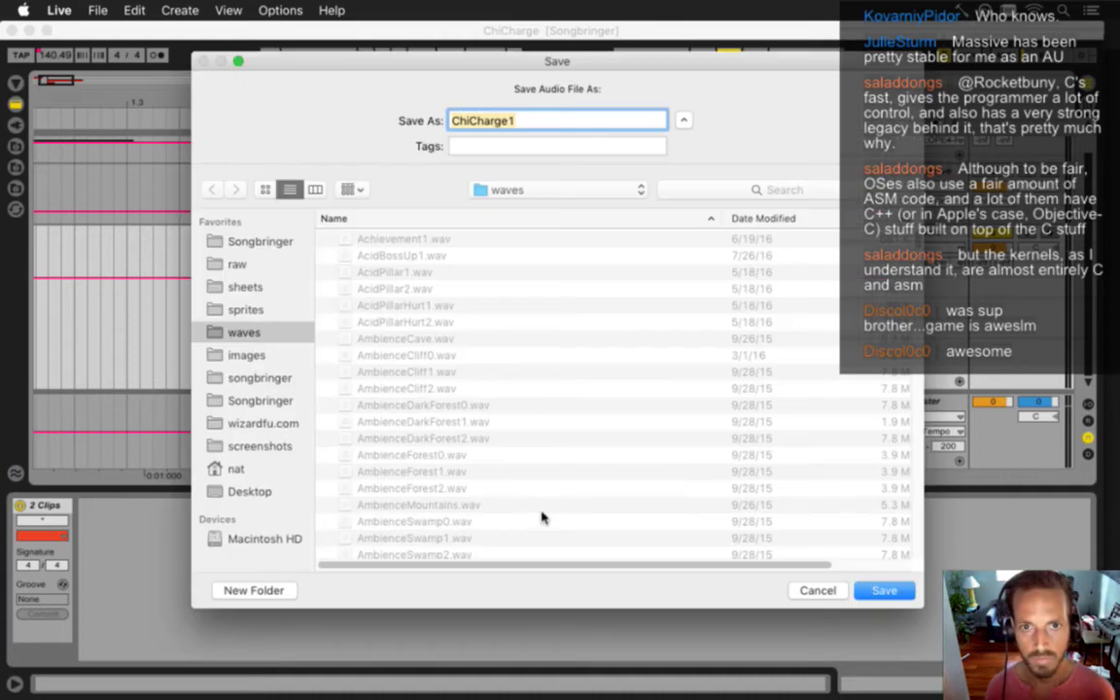
key(Right)
key(Left)
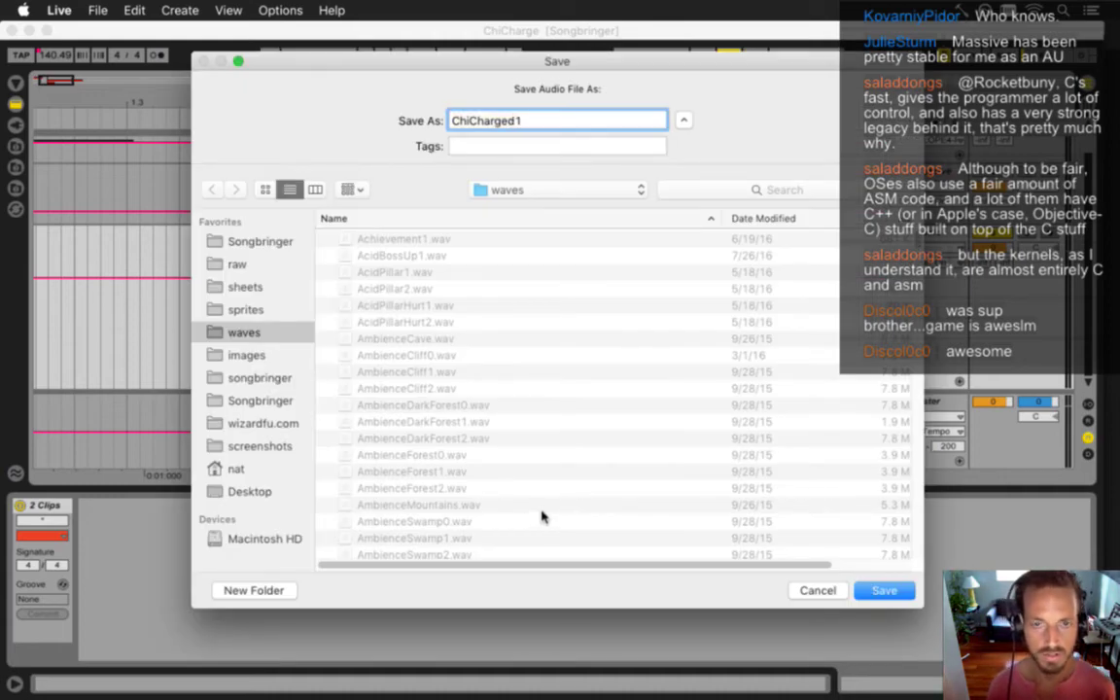
key(Return)
Switch to Xcode and check the charge and charged sound entries in Velle.txt
key(super+Tab)
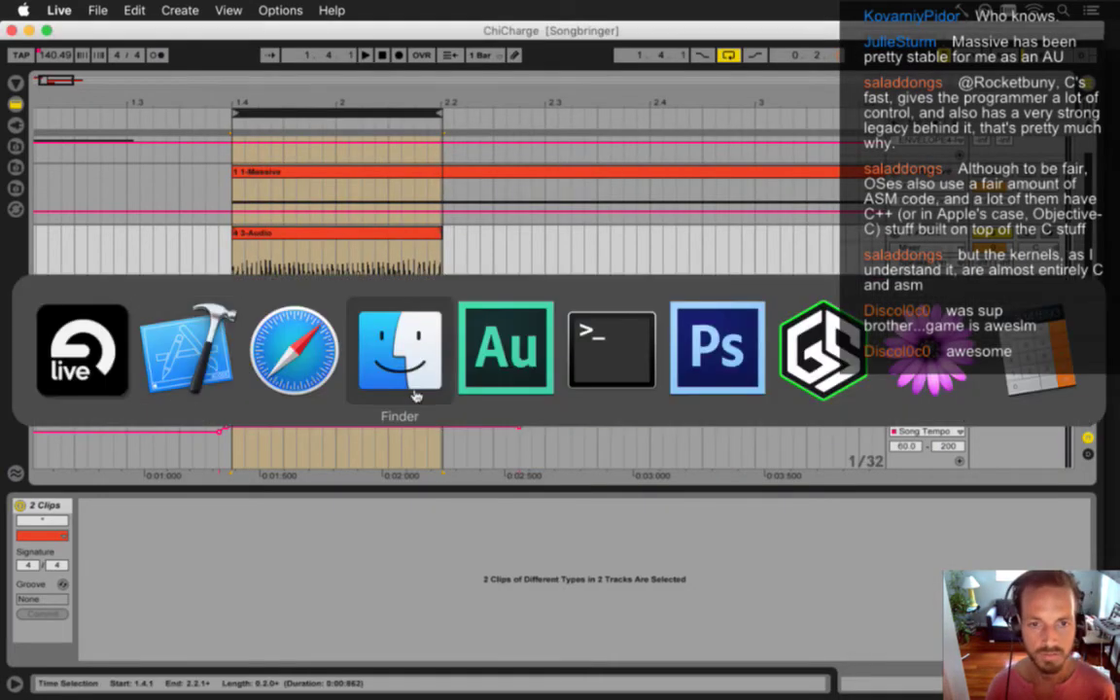
click(219, 372)
click(76, 289)
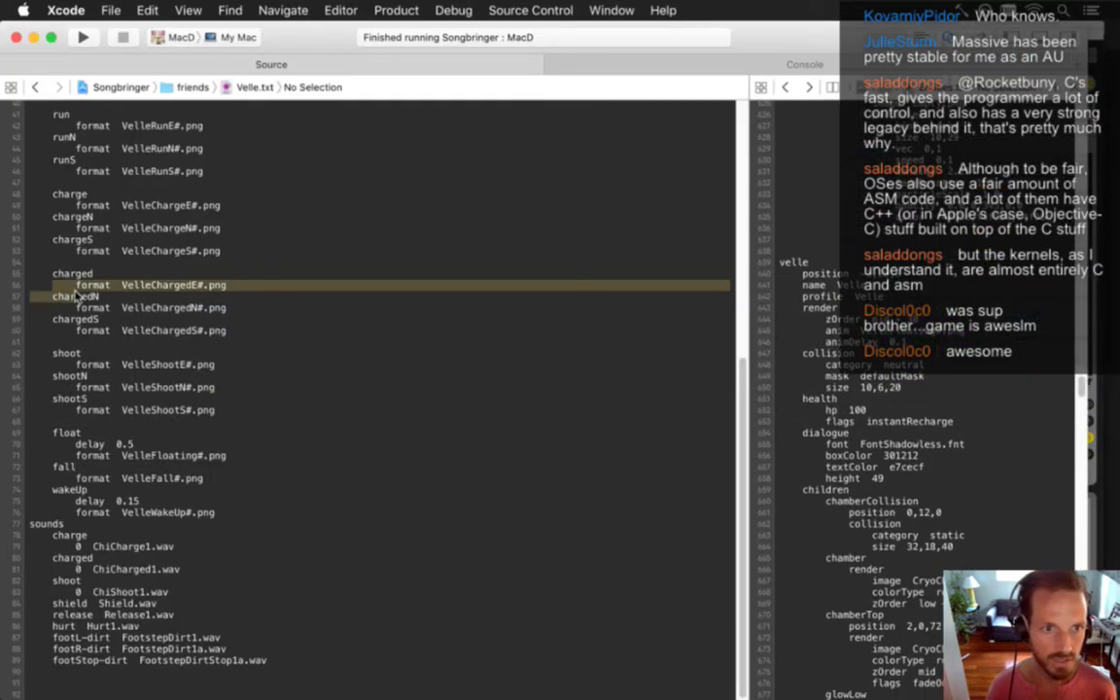
click(81, 563)
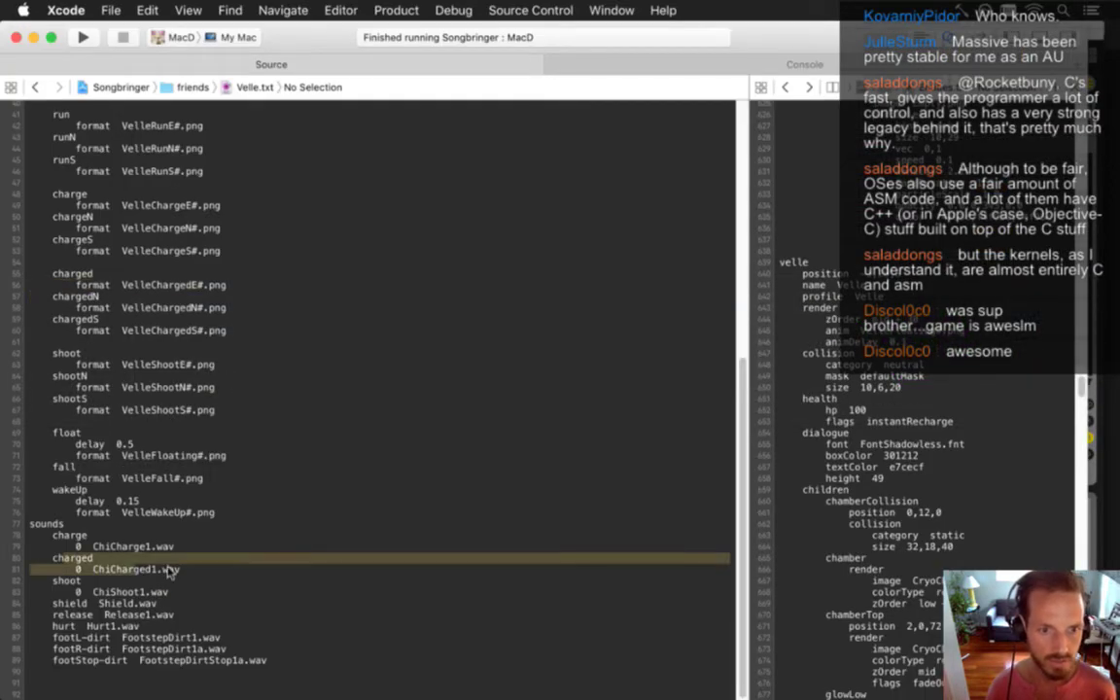
click(178, 537)
In InputSystem.cpp, add a Tick::scheduleBeforeTick call with a function and delay after setHeroStates in usePalm, and start its lambda capture
key(ctrl+super+Left)
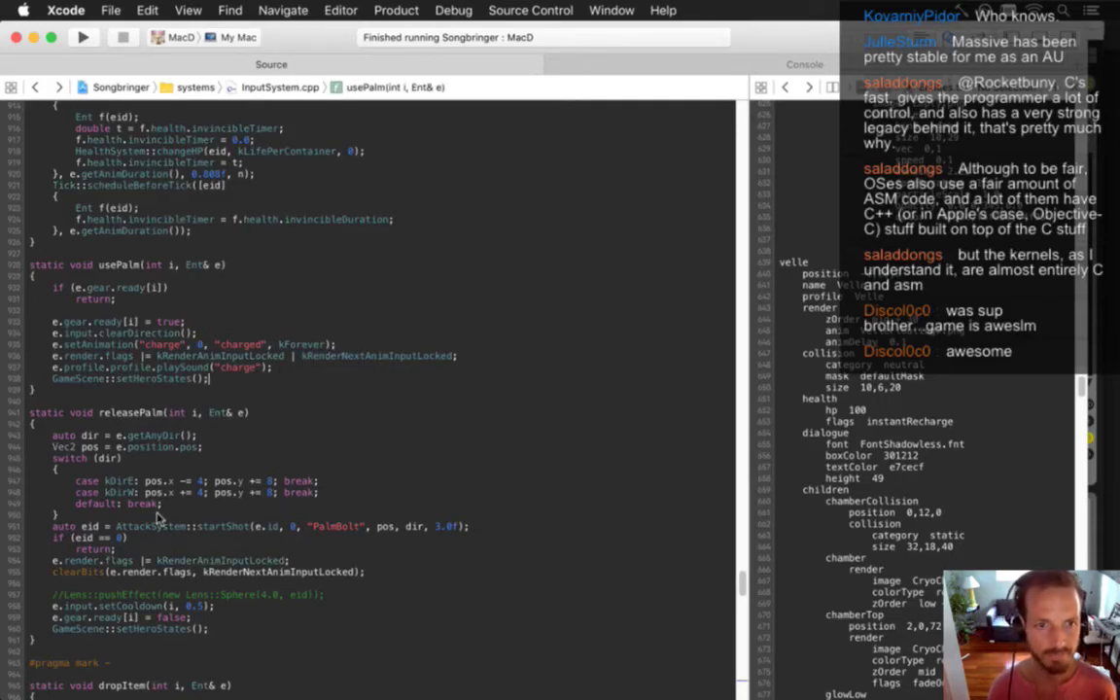
key(Return)
key(Return)
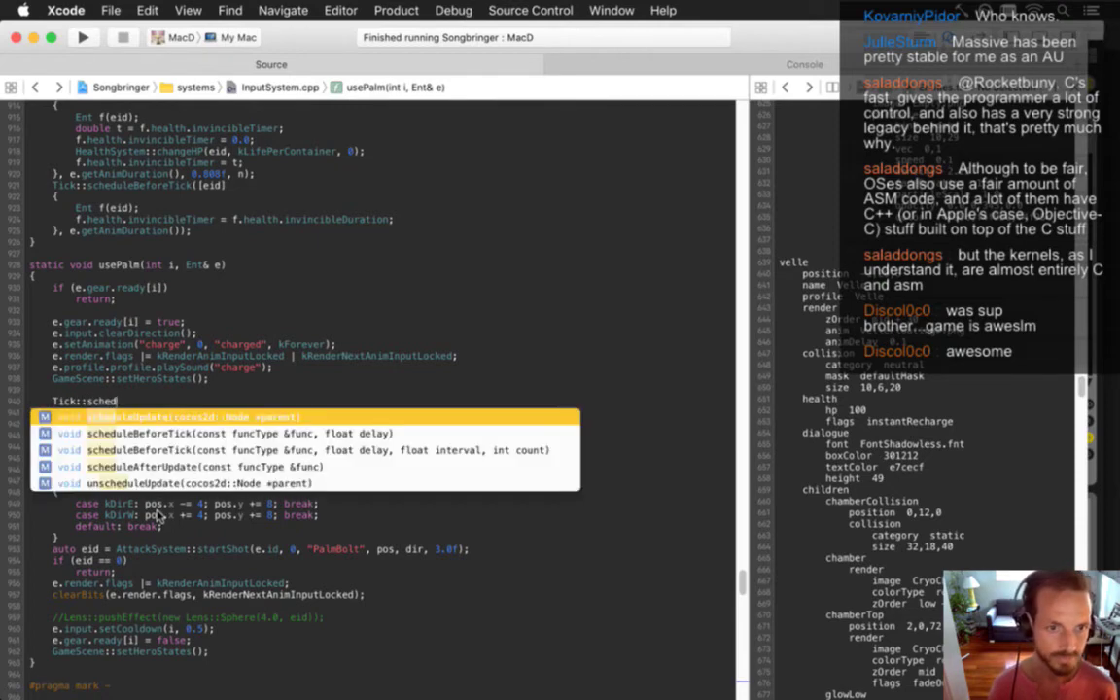
key(Down)
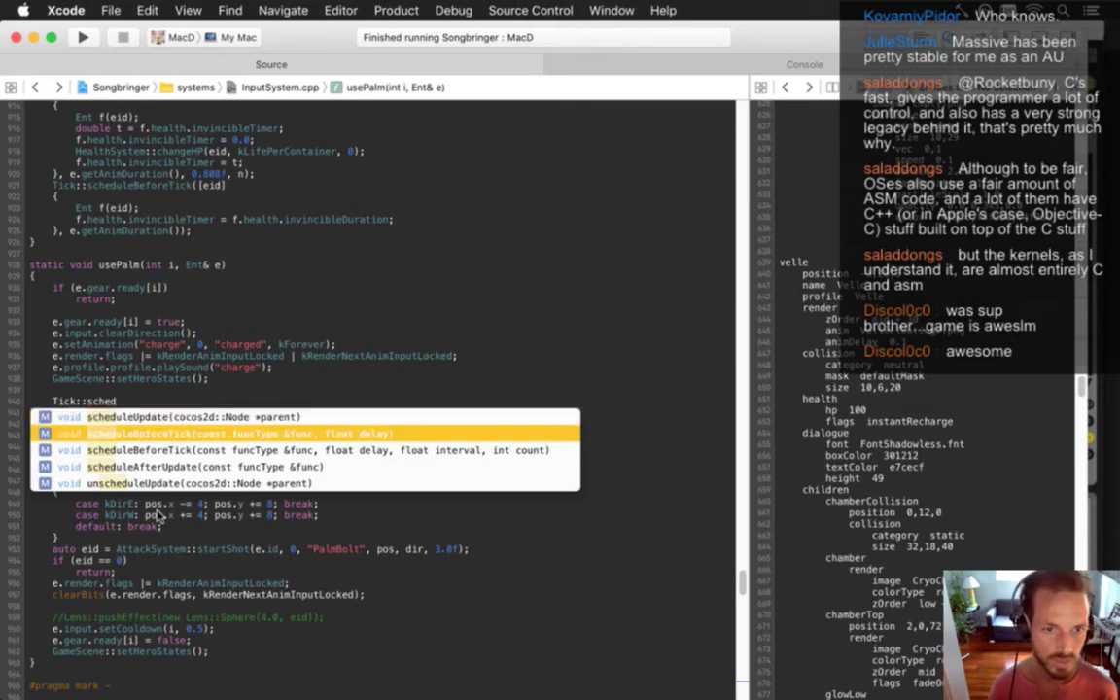
key(Return)
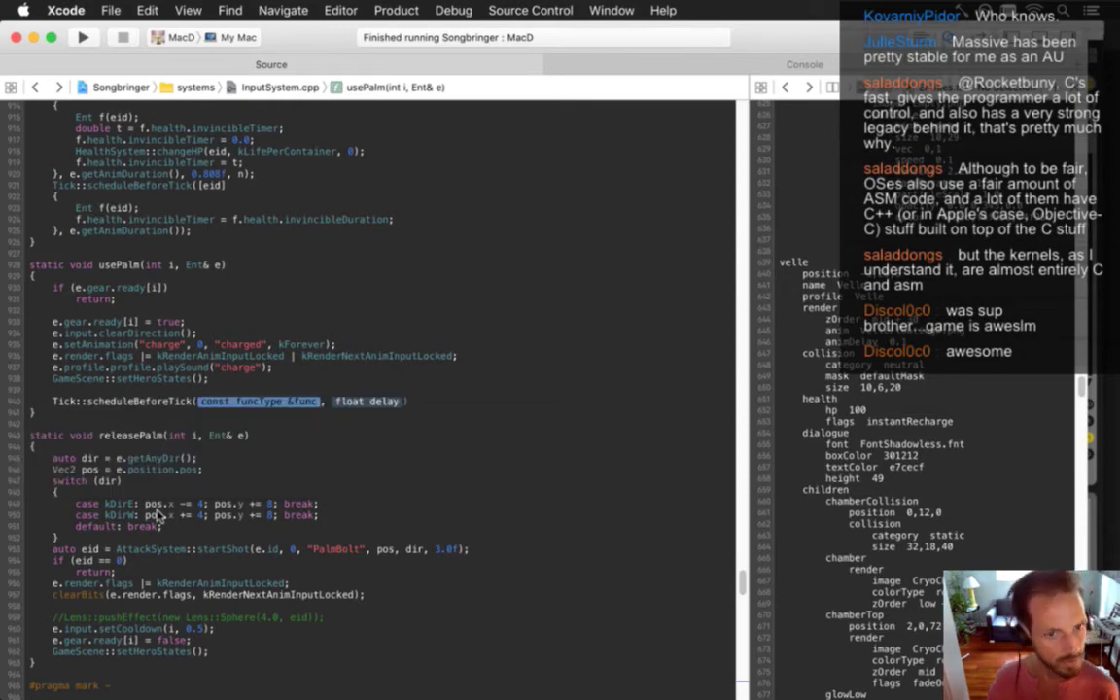
text([)
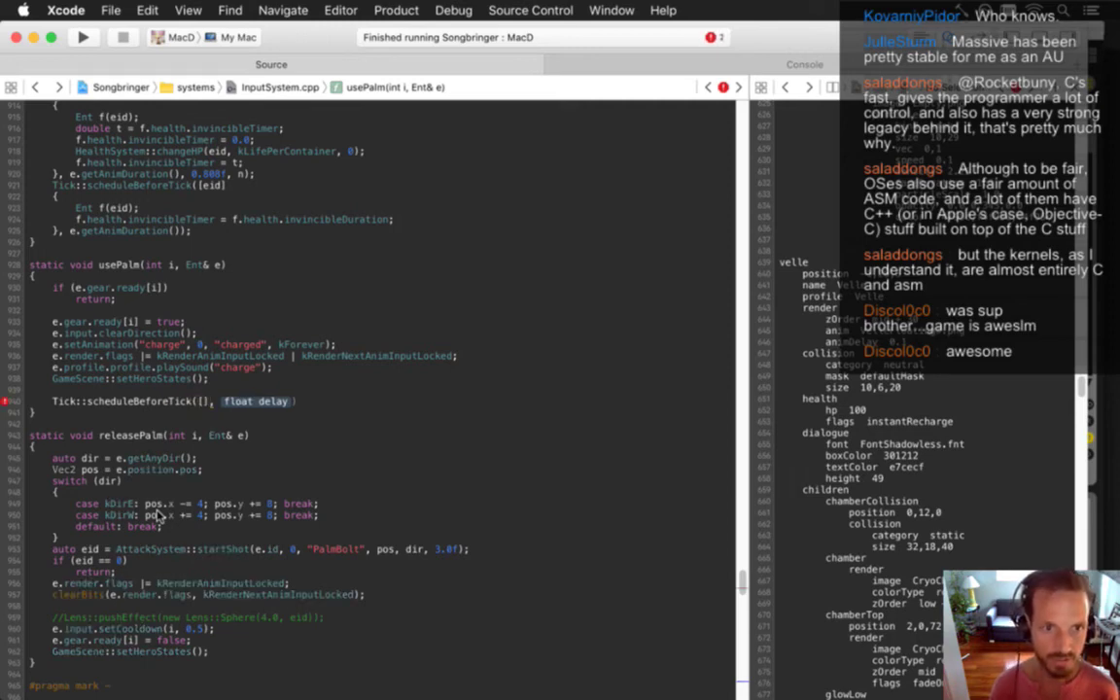
Declare "auto eid = e.id;" above the scheduled call and give the call a lambda capturing eid with an empty body
key(Up)
key(Return)
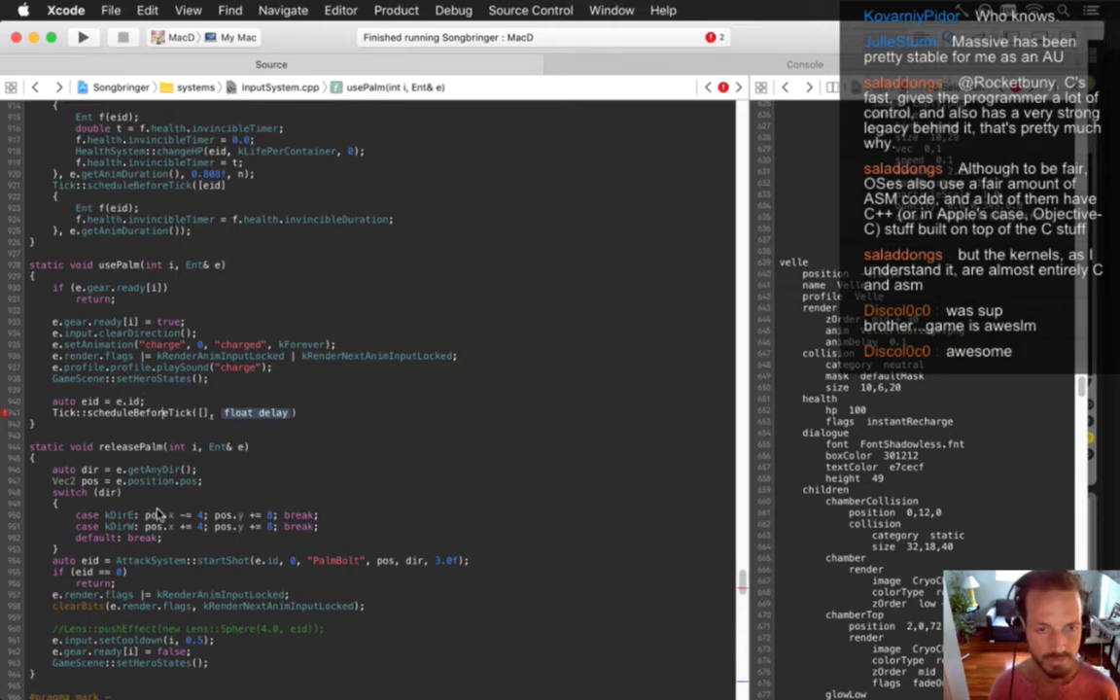
text(e)
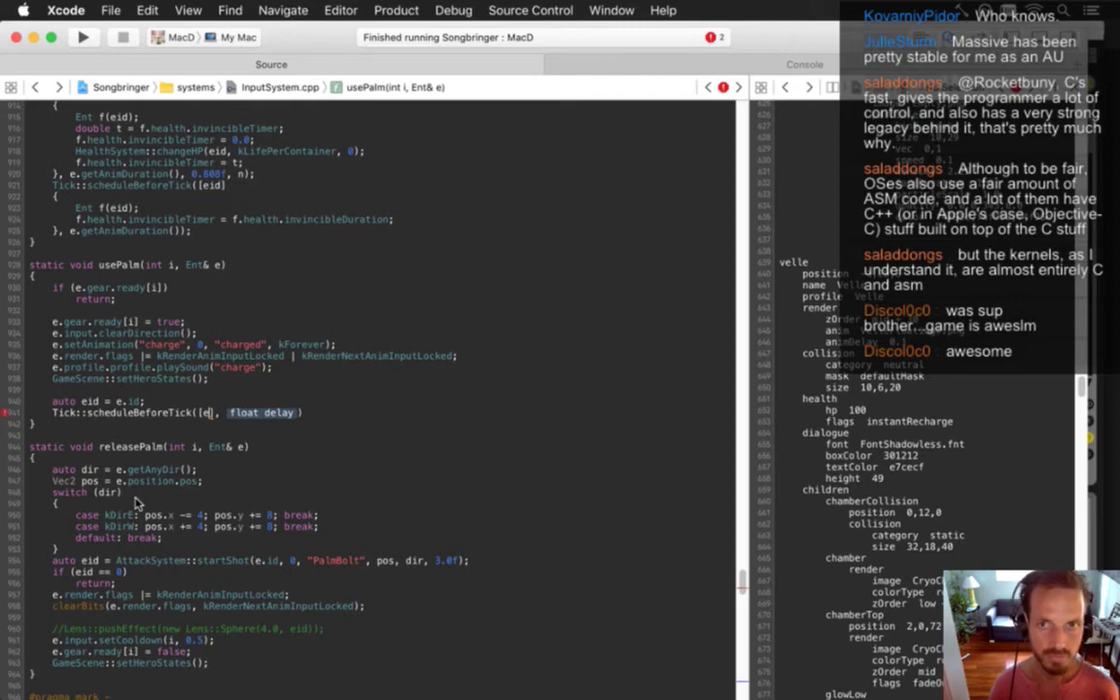
text(id])
key(Return)
text({)
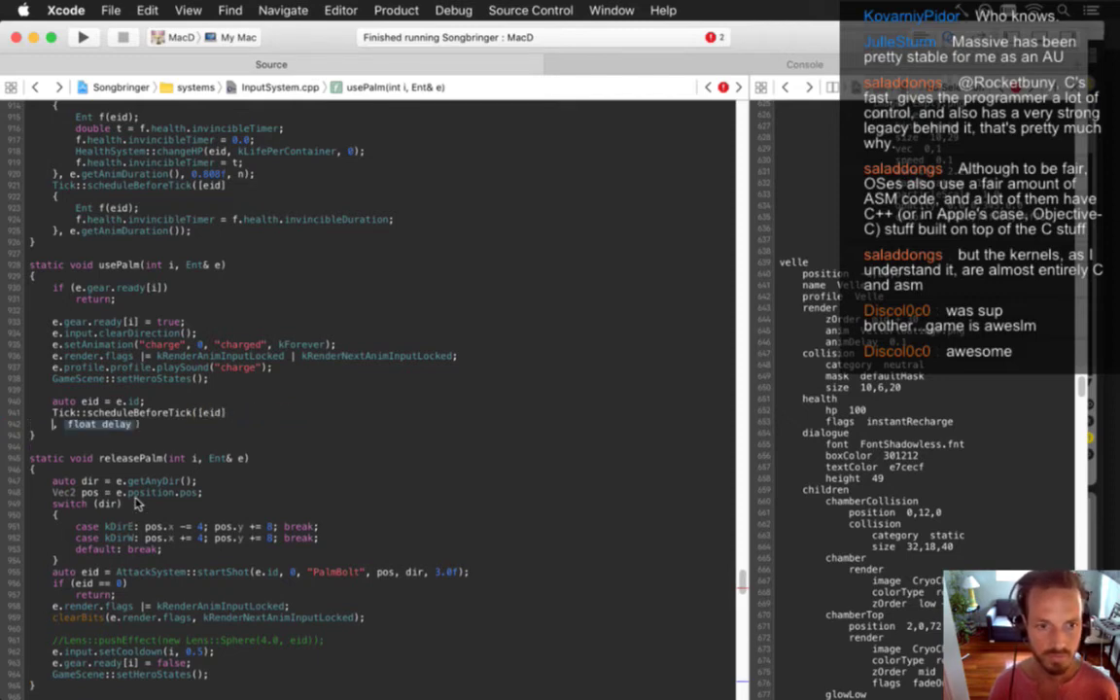
key(Return)
text(},)
key(Tab)
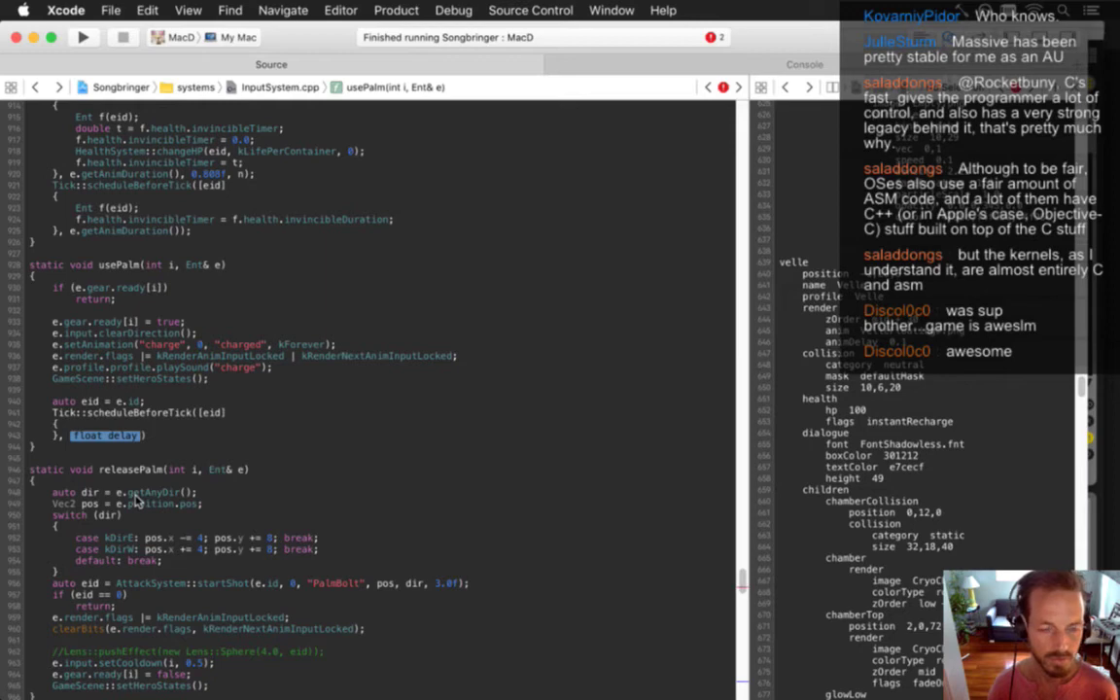
Switch to Ableton Live and read the time at position 1.2.3 in the first Massive clip
key(super+Tab)
key(super+Tab)
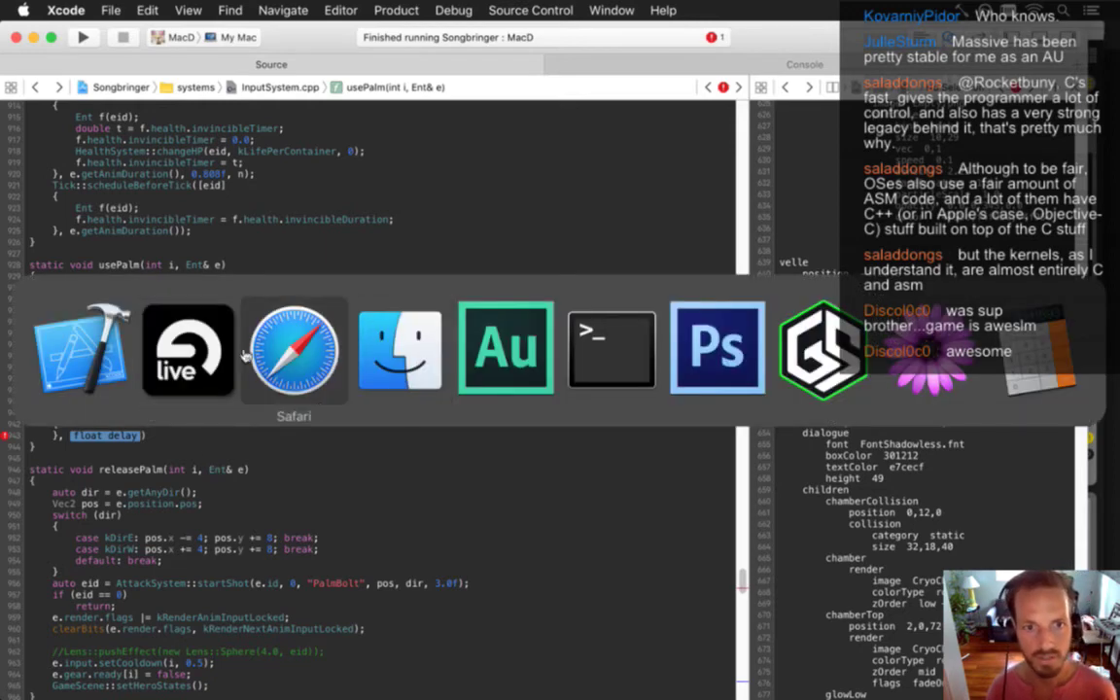
key(super+shift+Tab)
drag(193, 95, 193, 64)
key(super+shift+l)
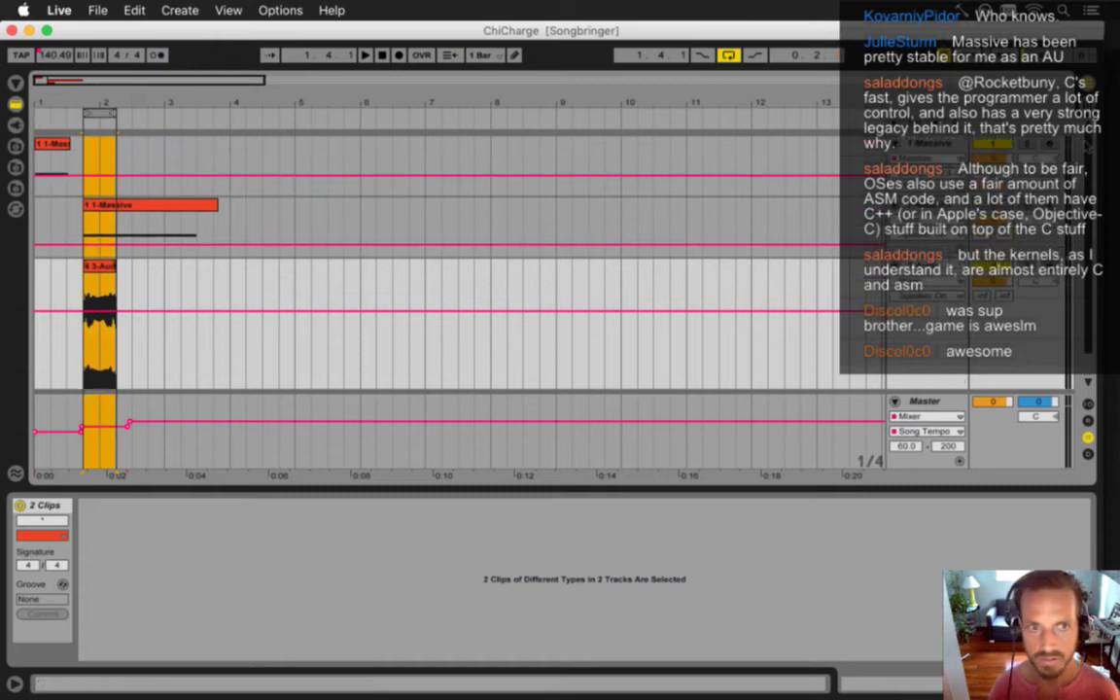
key(plus)
key(plus)
key(plus)
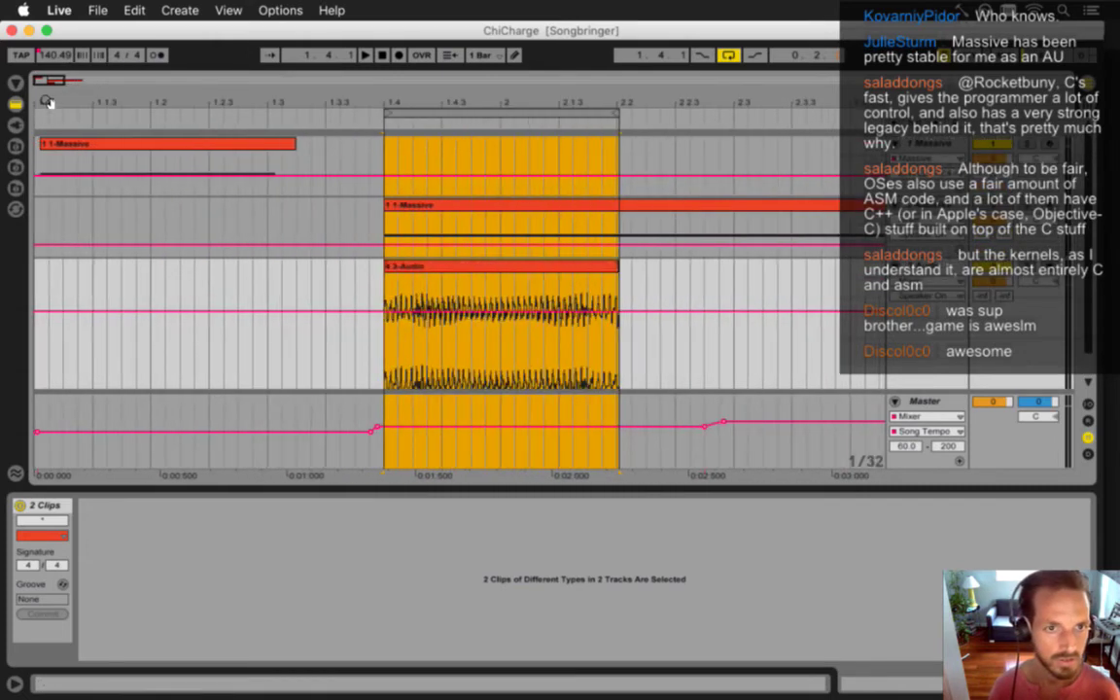
click(208, 193)
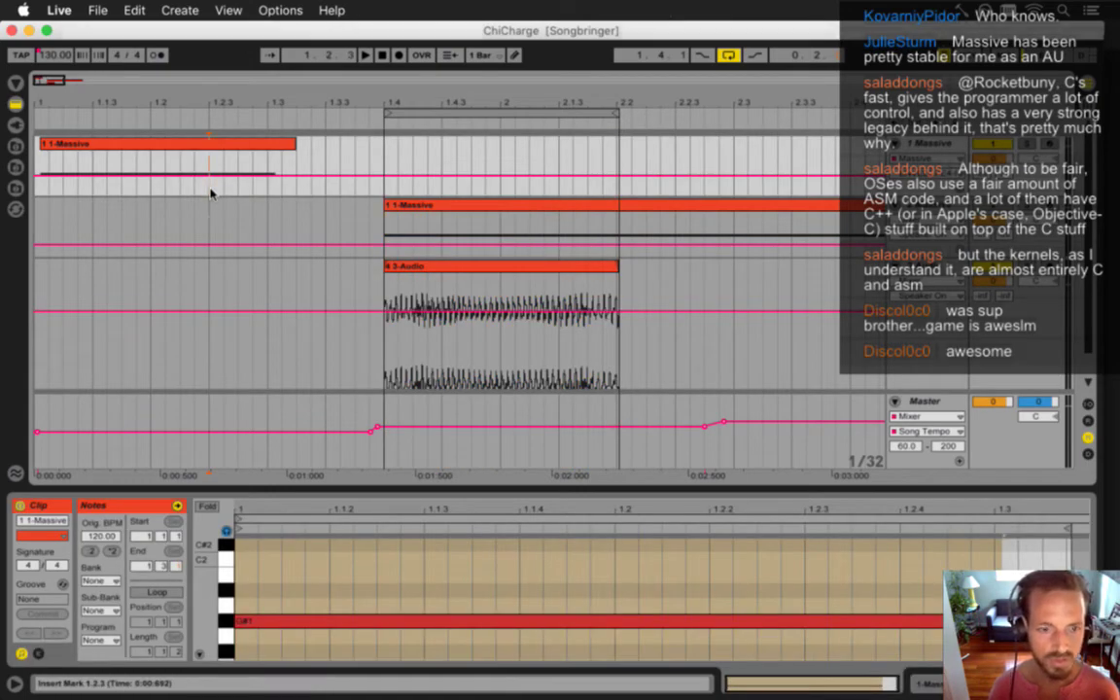
Switch back to Xcode, set the scheduled call's delay to 0.692 and end the statement with a semicolon
key(super+Tab)
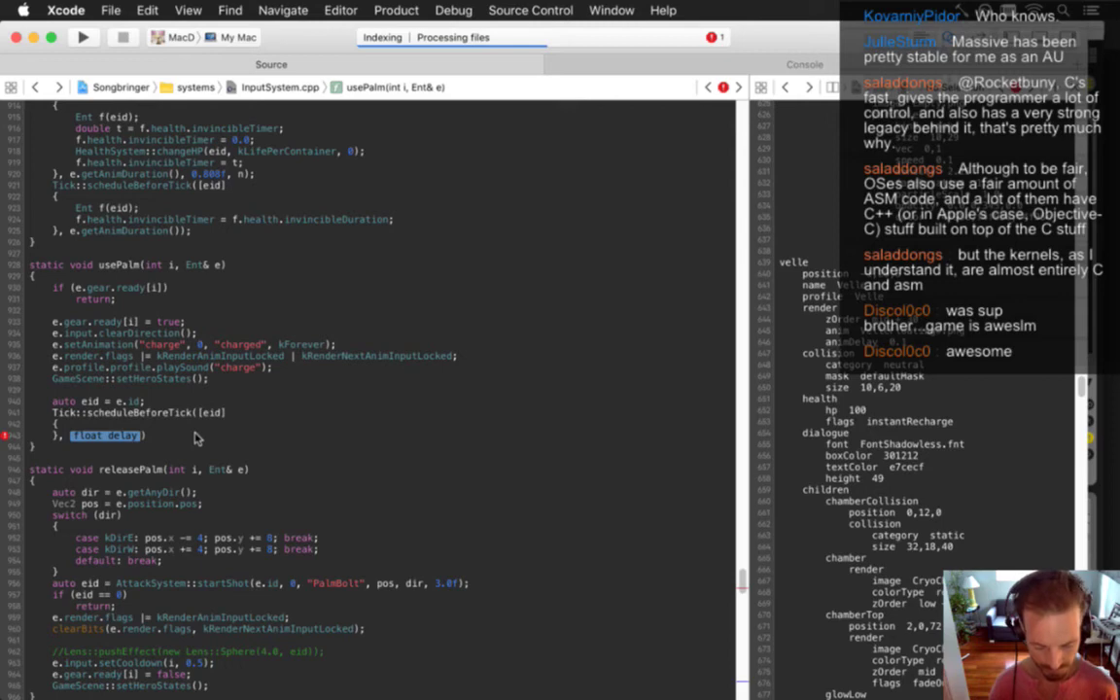
text(0.692)
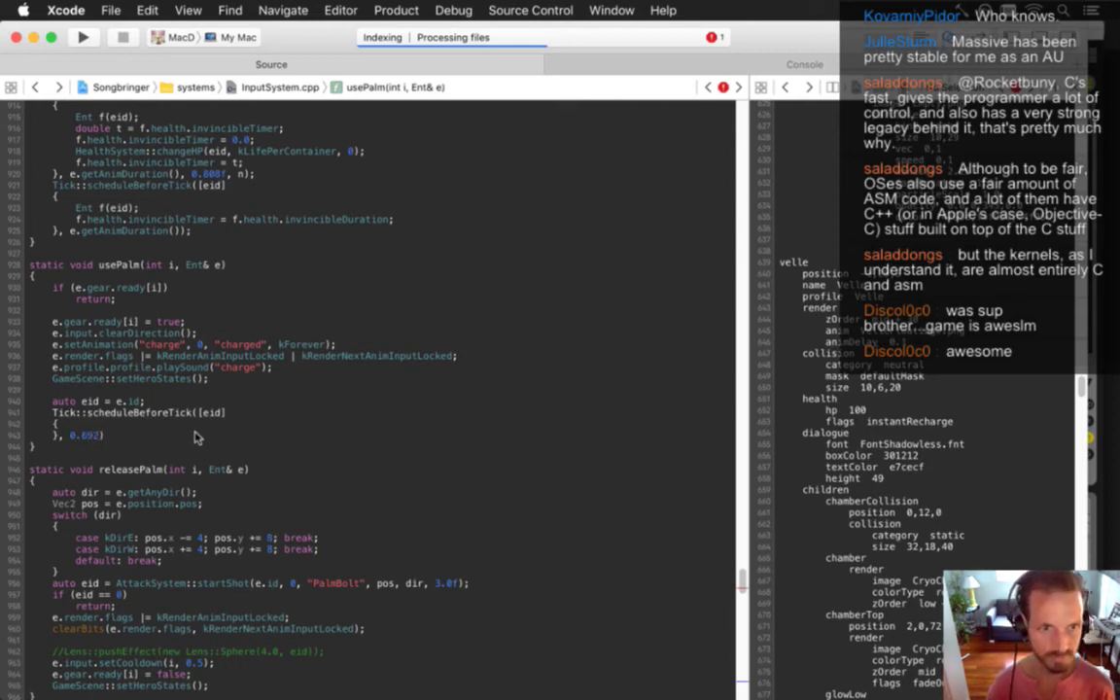
key(Right)
text(;)
Construct the entity inside the lambda body with "Ent f(eid);"
key(Up)
key(Return)
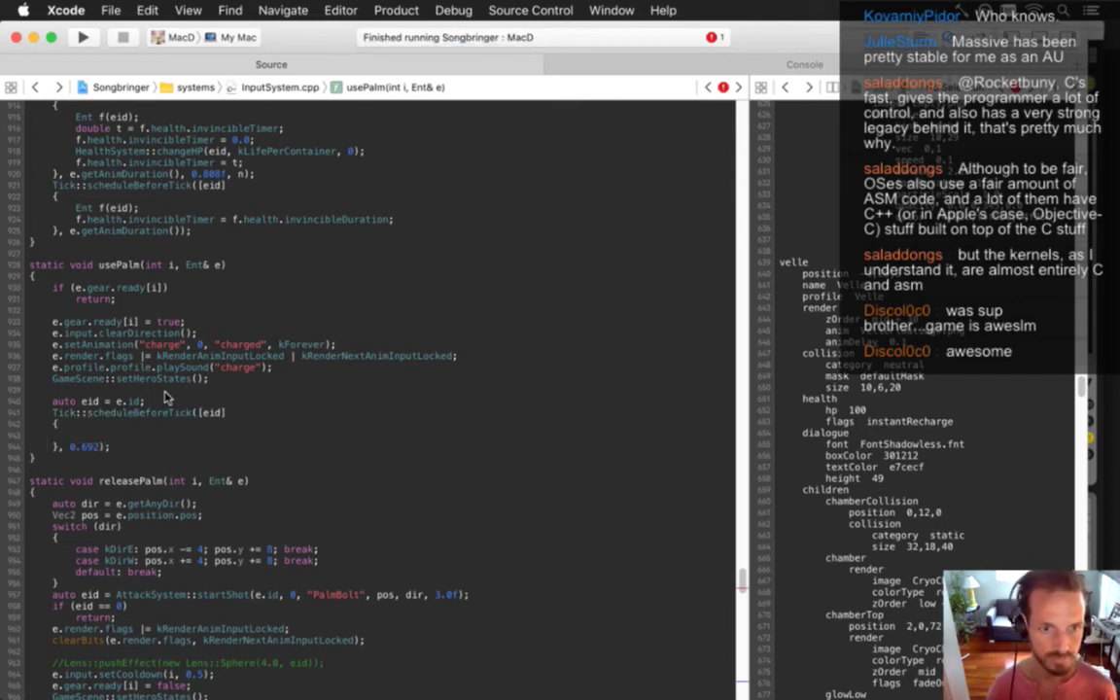
text(E)
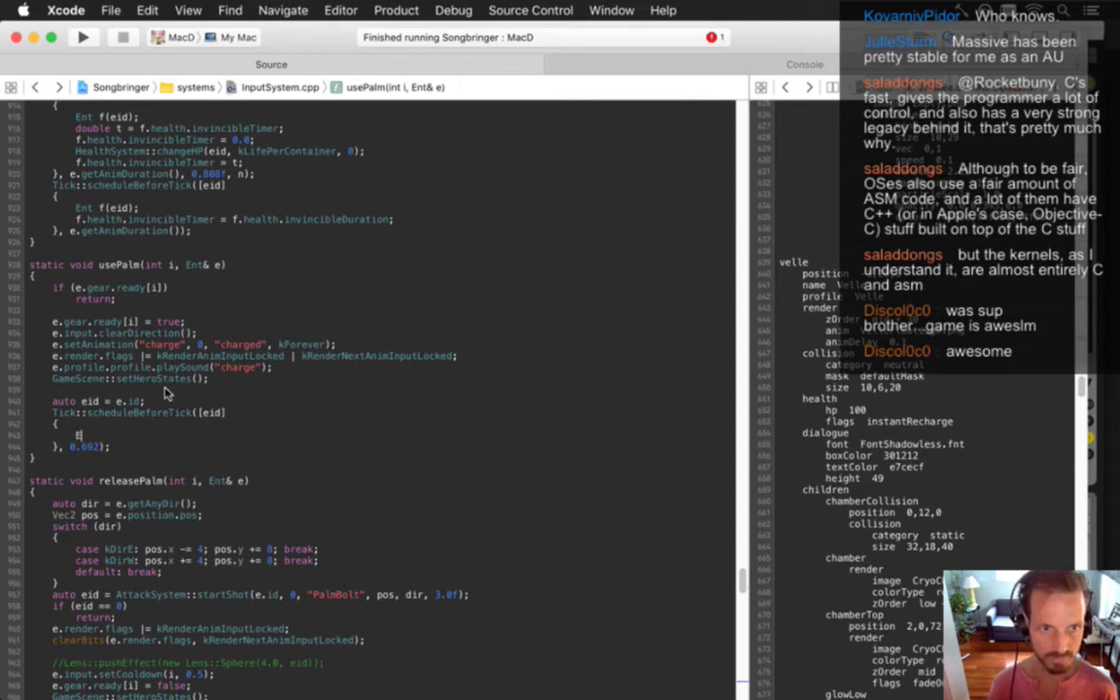
text(nt f(eid)
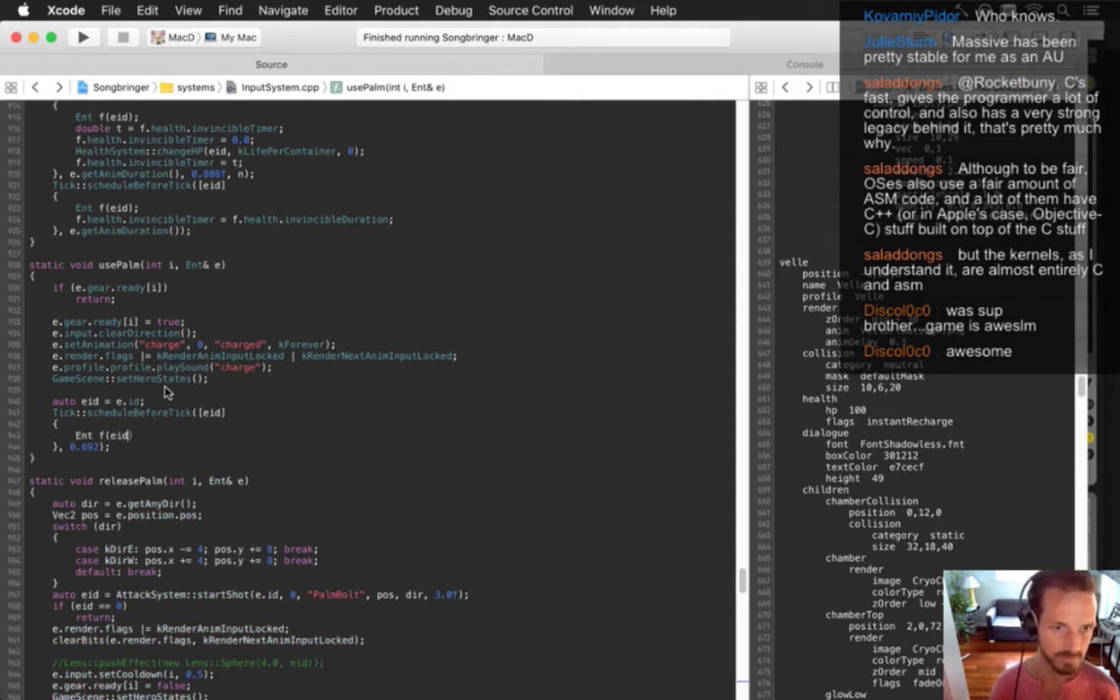
text();)
key(Return)
Add a call to f.profile.profile.playSound with the key "charged" inside the lambda
text(f.pro)
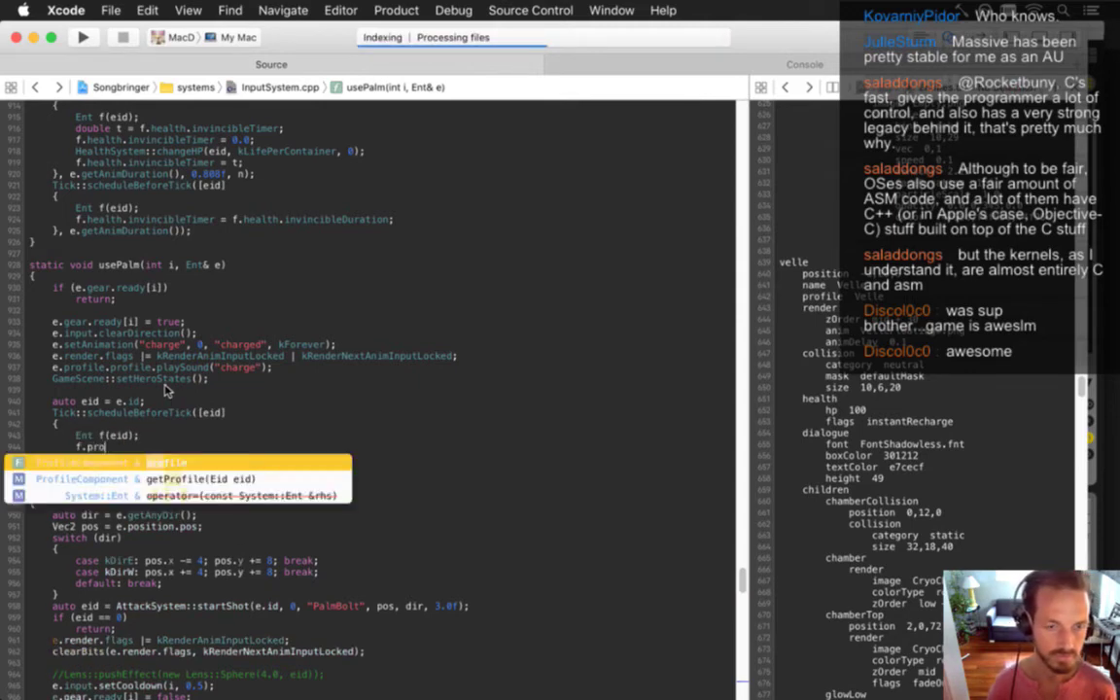
key(Return)
text(.pr)
key(Return)
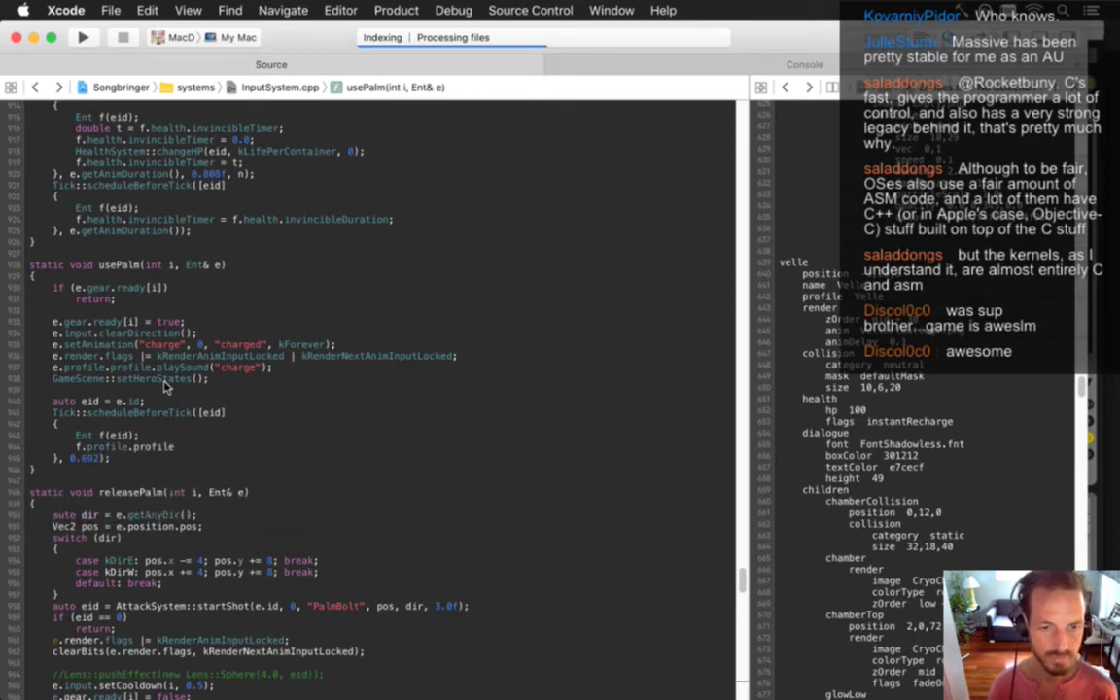
text(.pla)
key(Down)
key(Return)
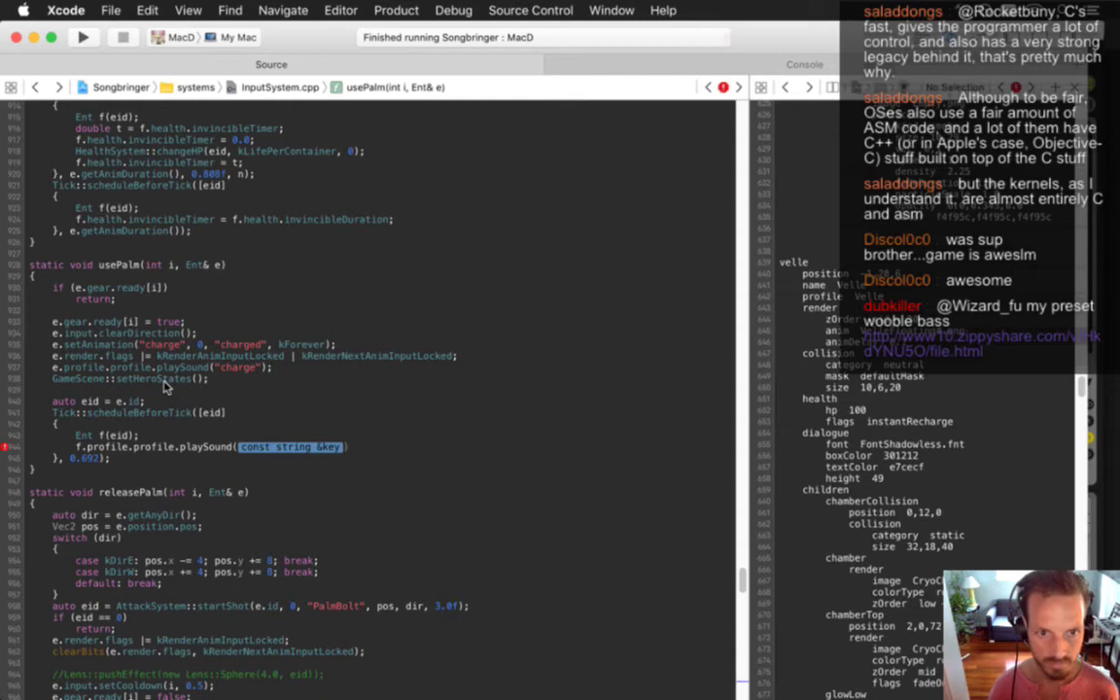
text("")
text(charged)
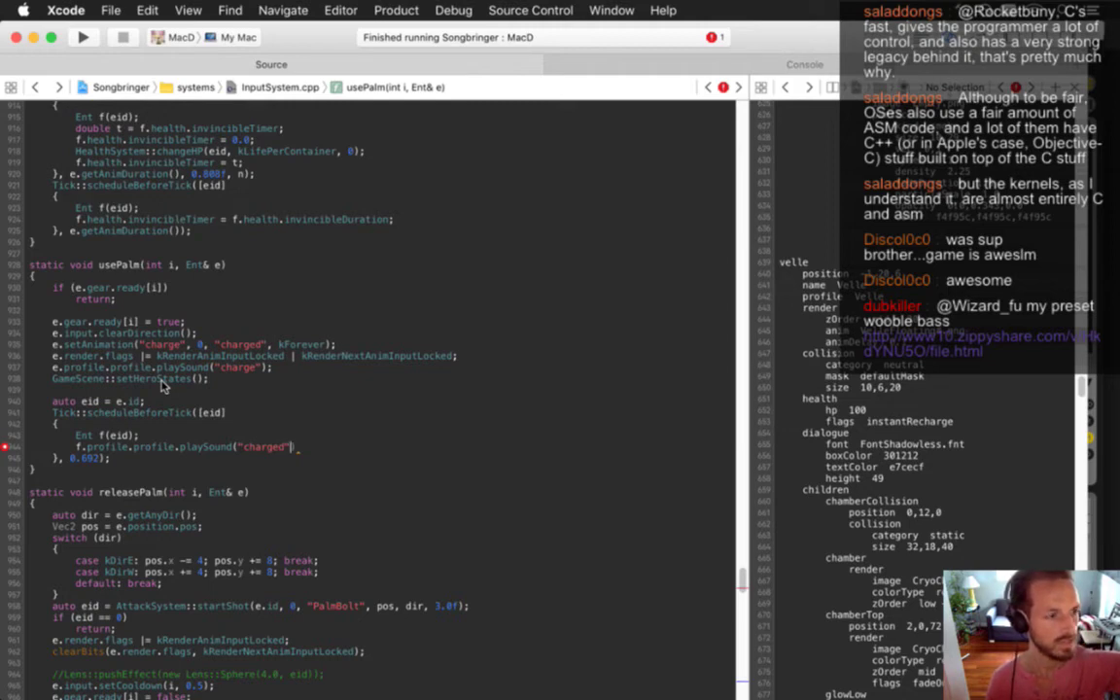
Close the "charged" playSound call and pass true as its second argument
text())
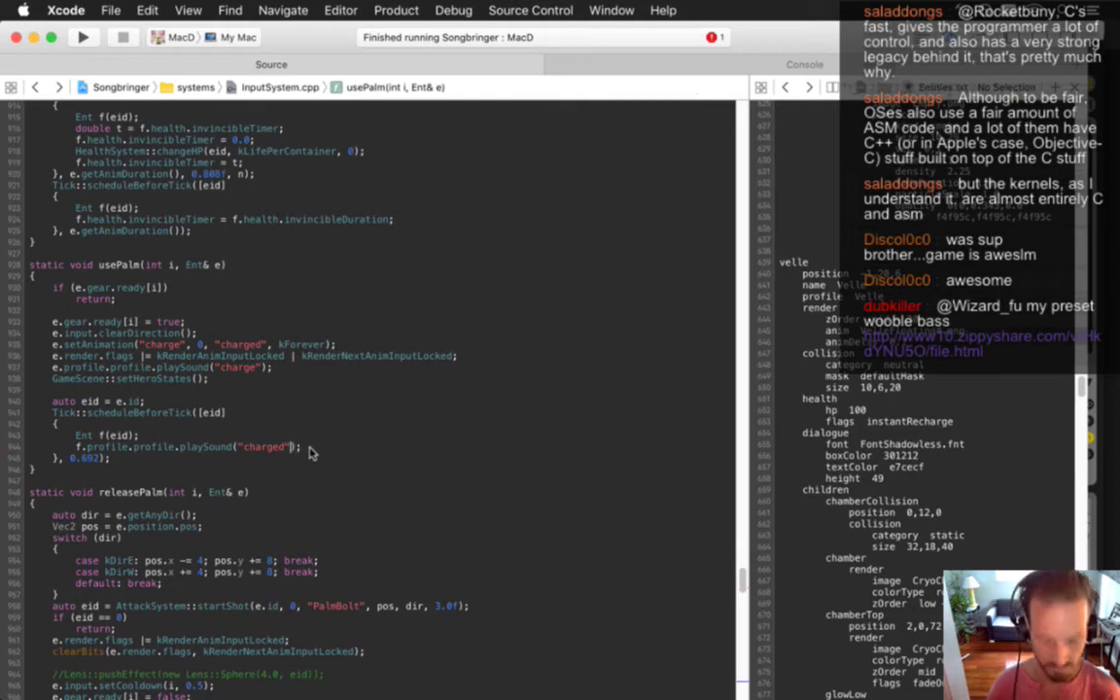
text(oop)
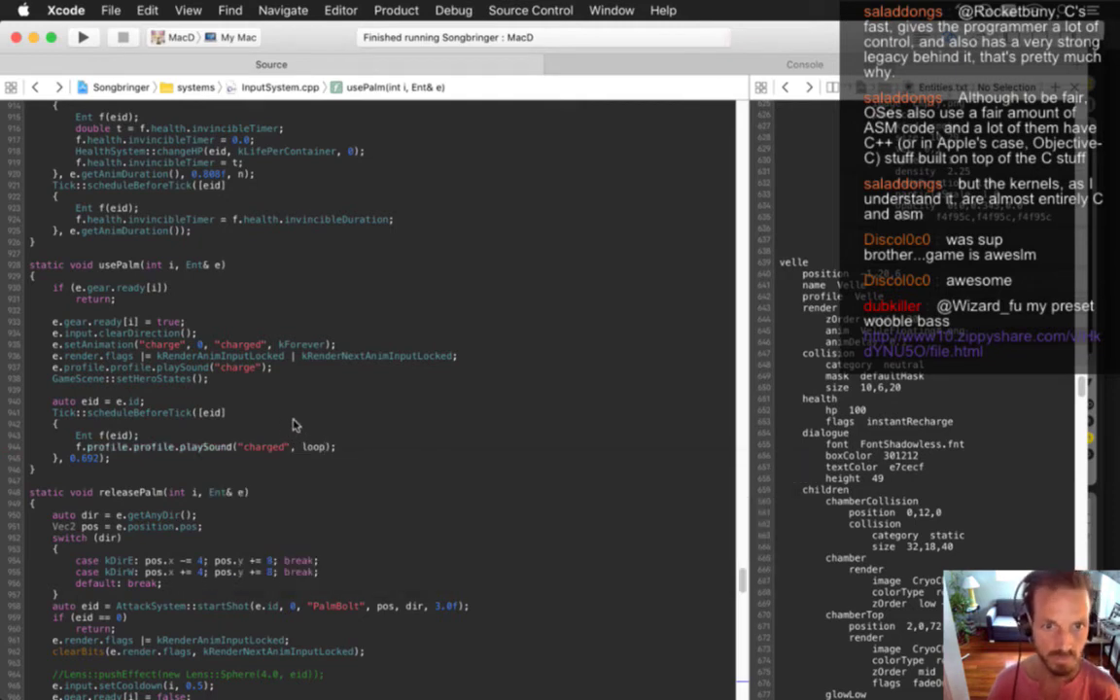
text(tr)
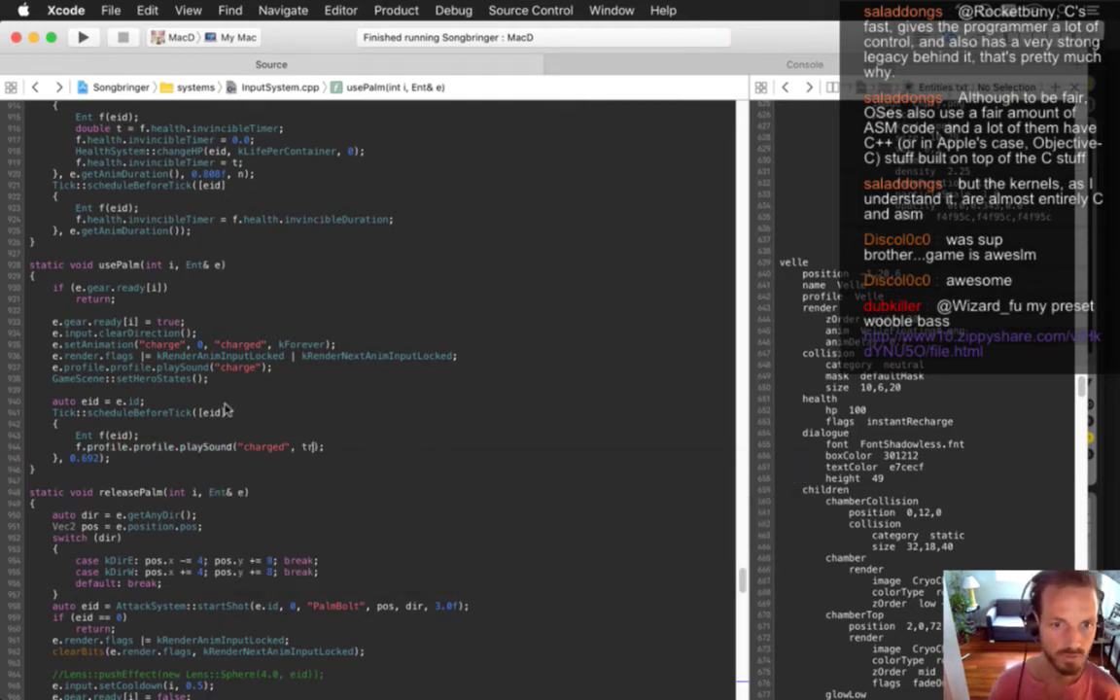
text(ues)
key(BackSpace)
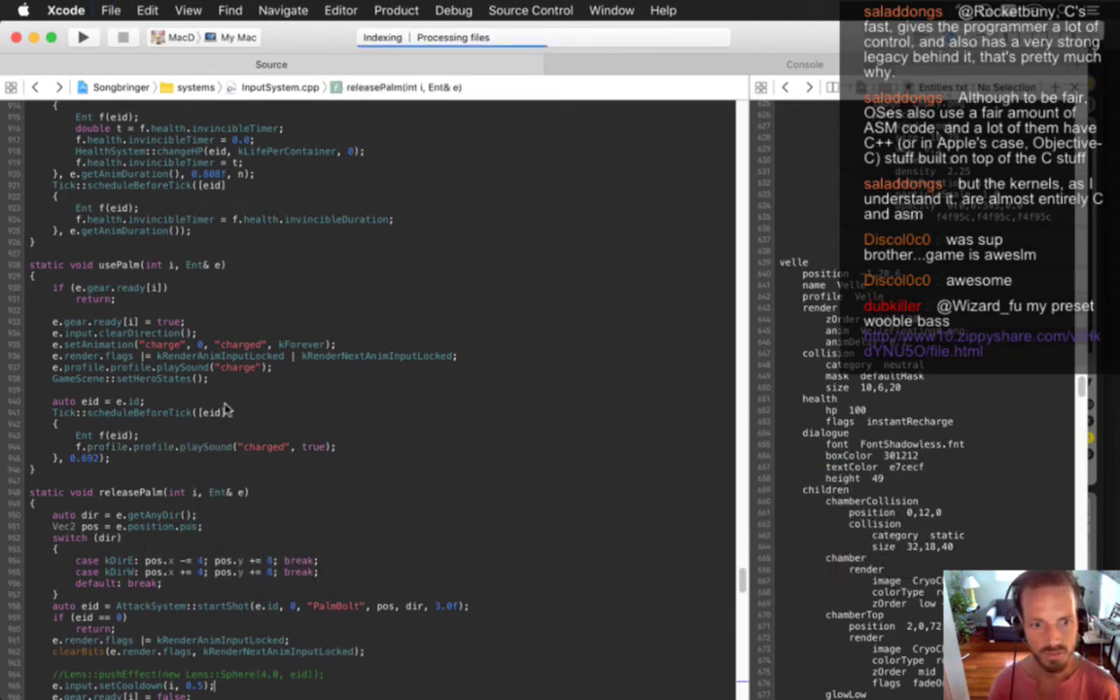
In releasePalm, add "e.profile.profile.stopLoops();" after the line setting e.gear.ready[i] to false, and save the file
scroll(224, 410, down, 5)
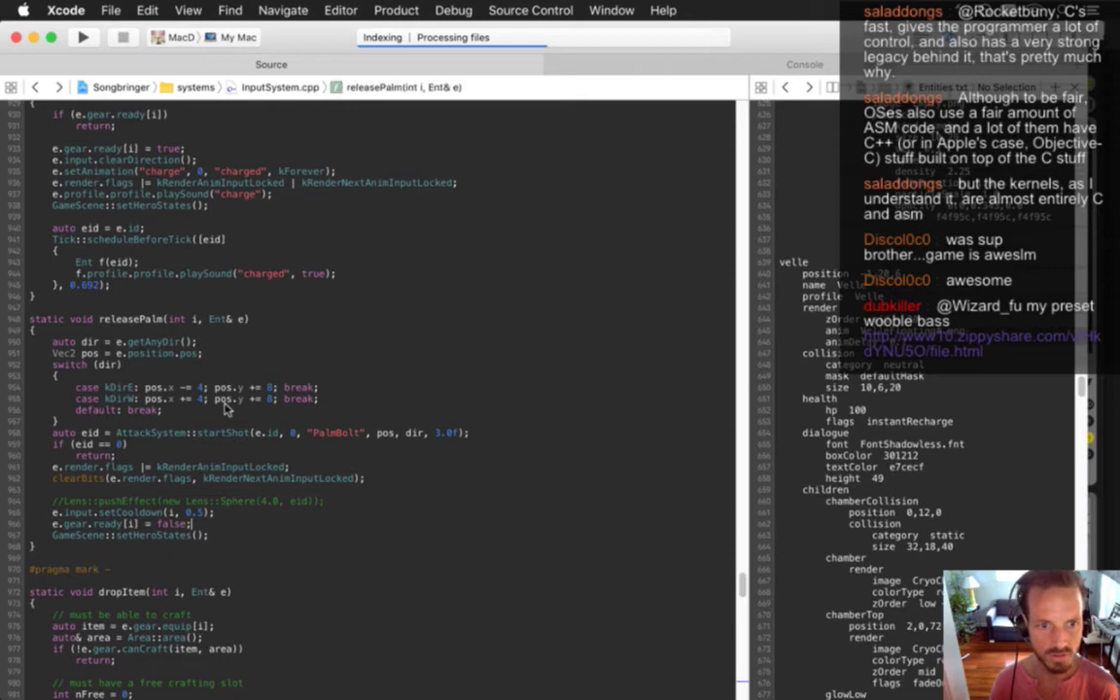
key(Return)
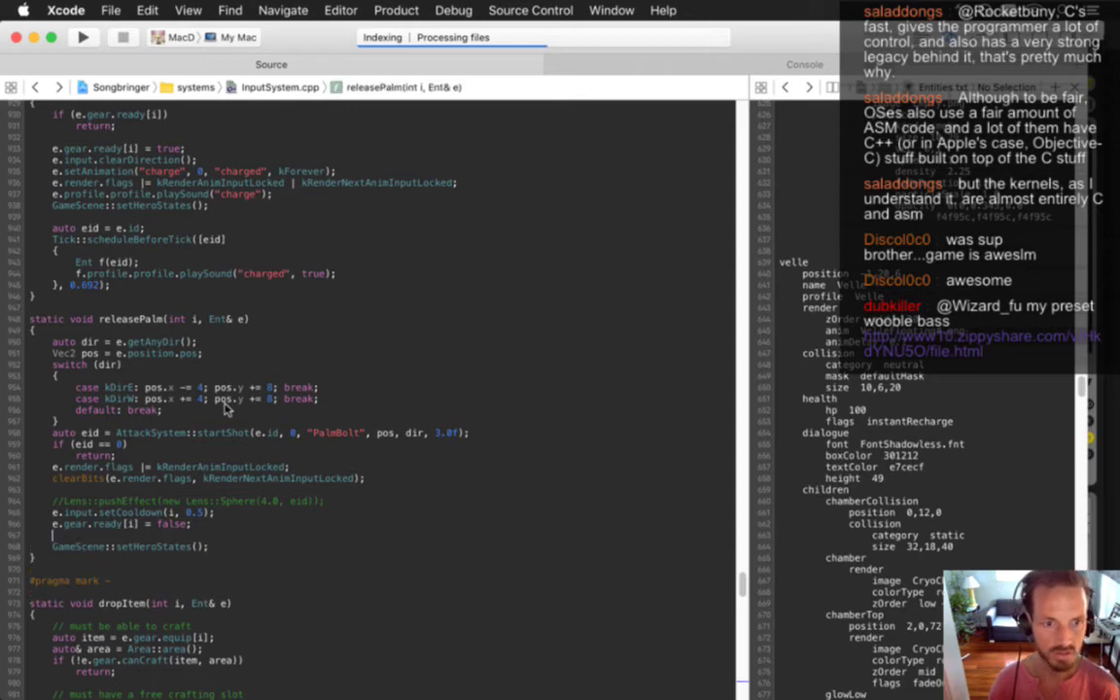
text(e.pro)
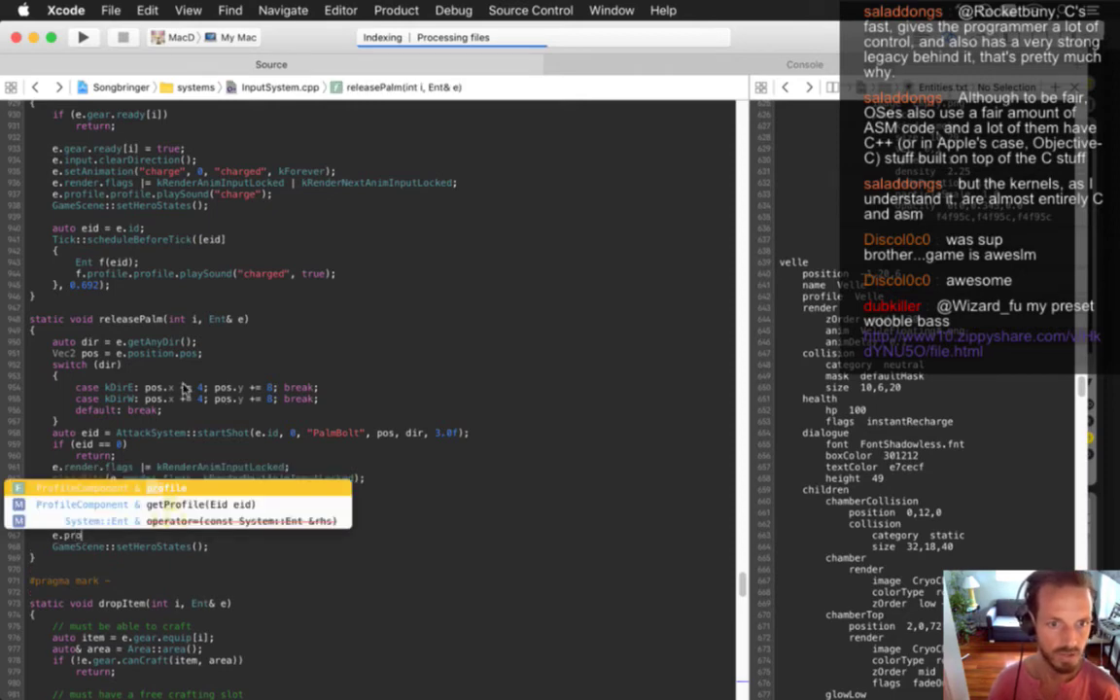
text(file.profile.stop)
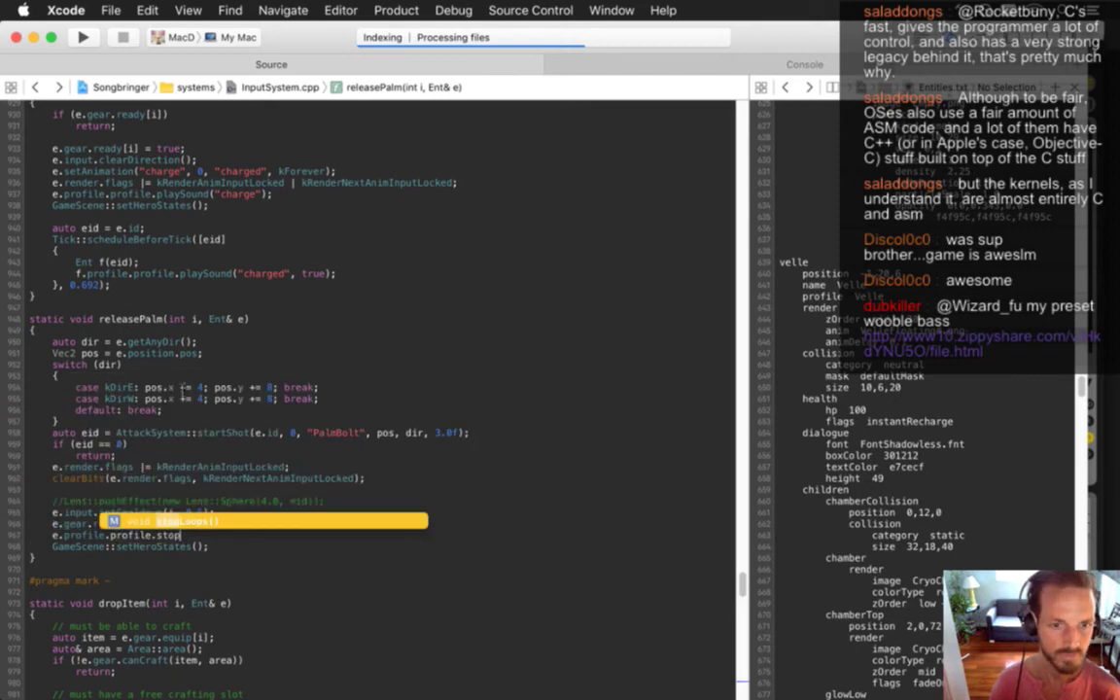
key(Return)
text(;)
key(super+s)
Build and run Songbringer twice to test the palm's charge and charged sounds in play, quitting the game after each run
key(super+r)
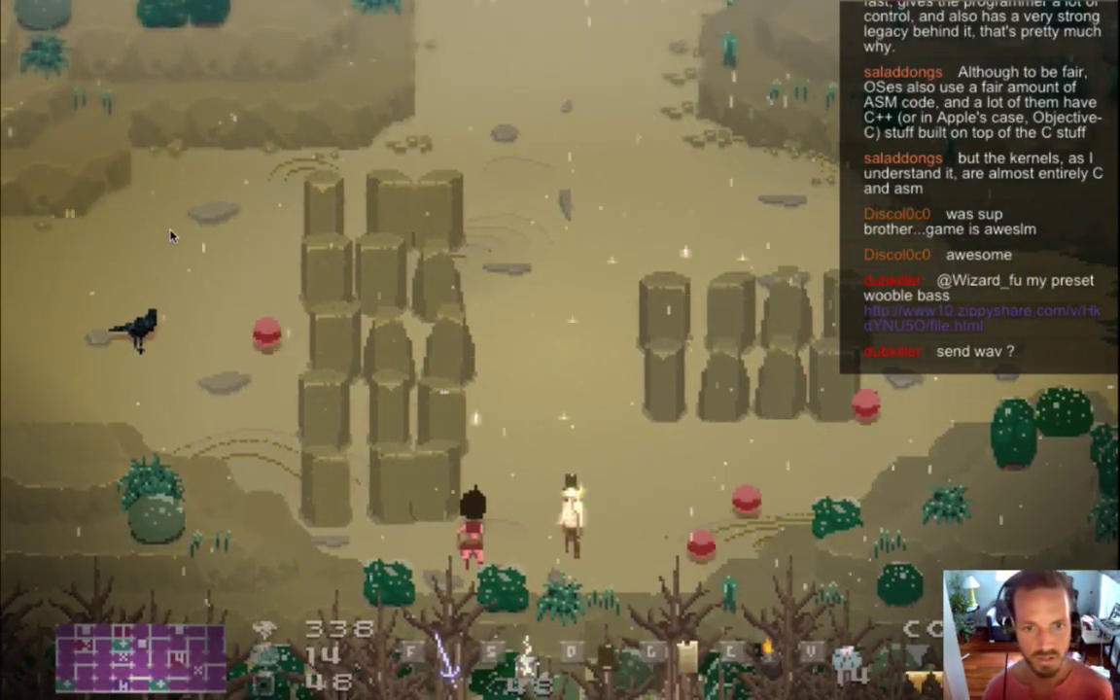
key(w)
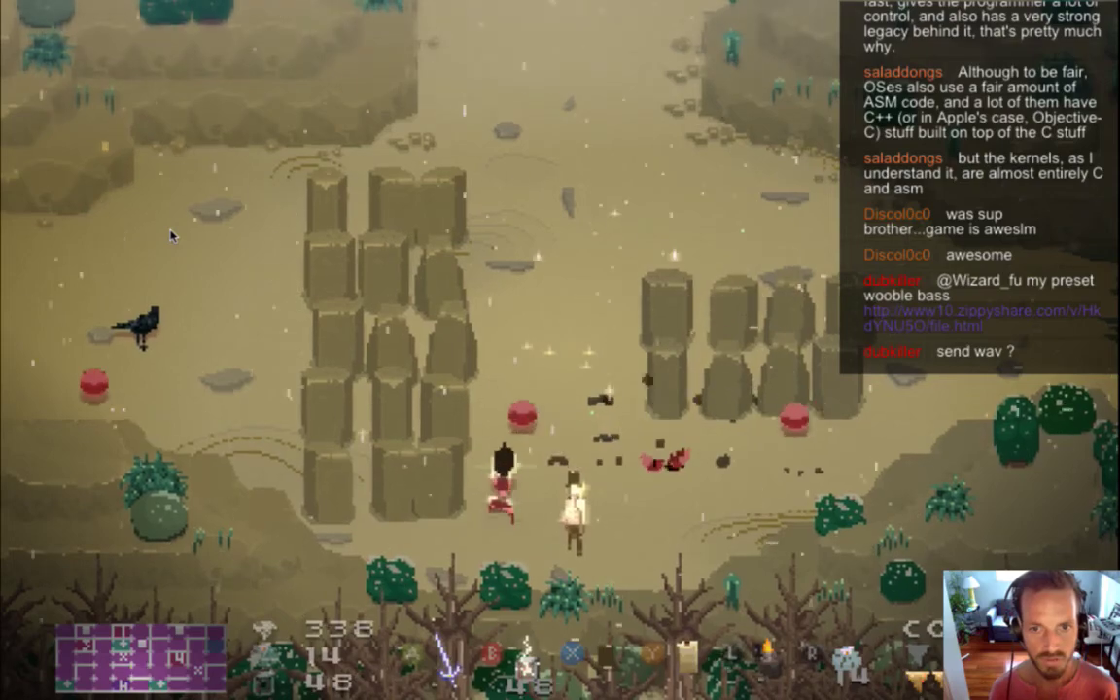
key(w)
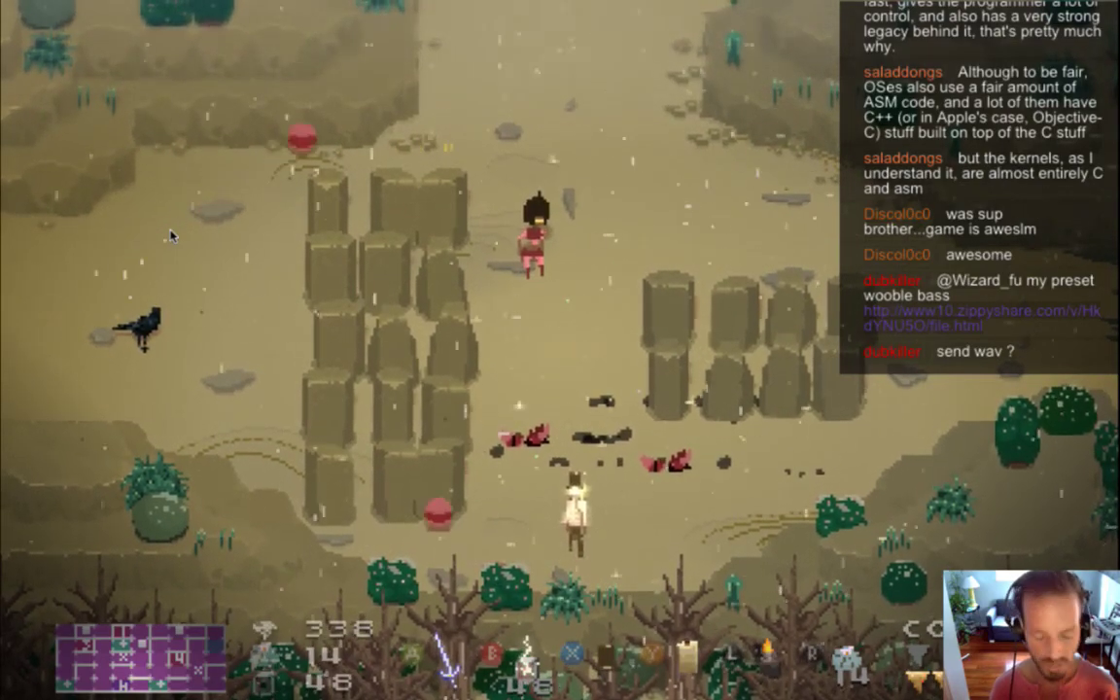
key(super+q)
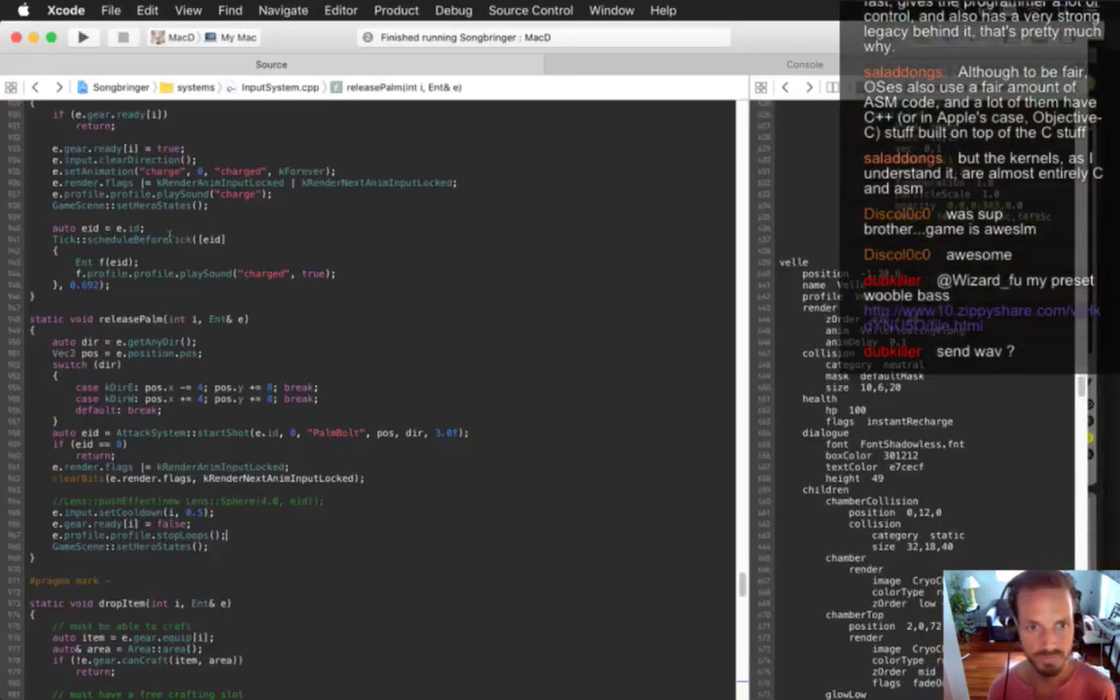
key(super+r)
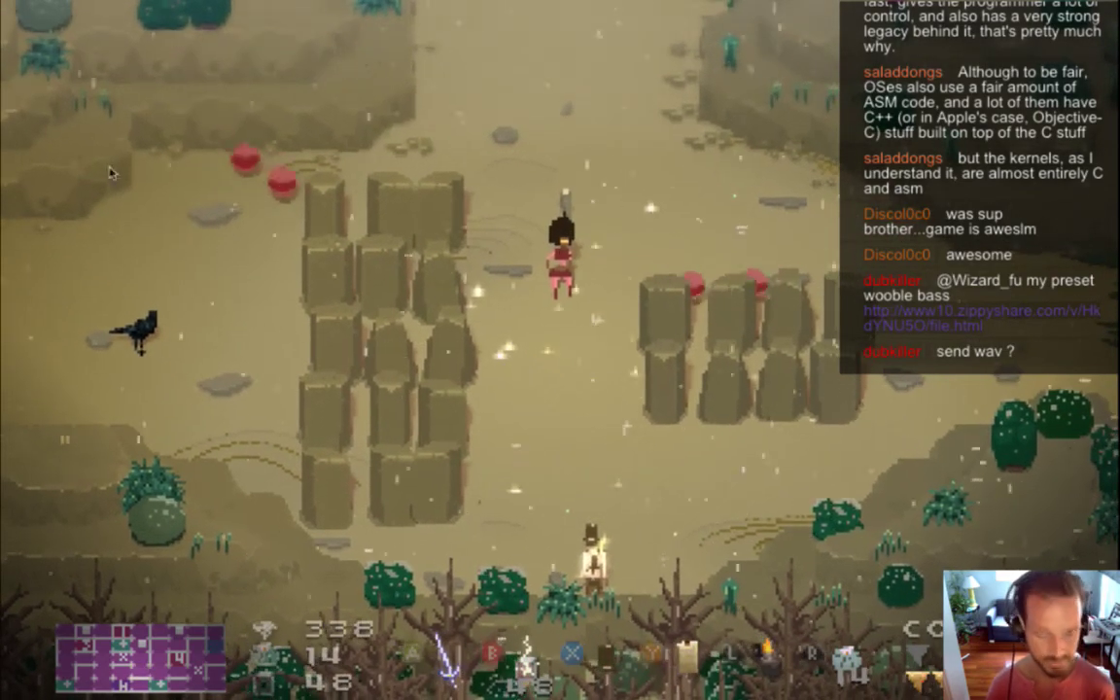
key(super+q)
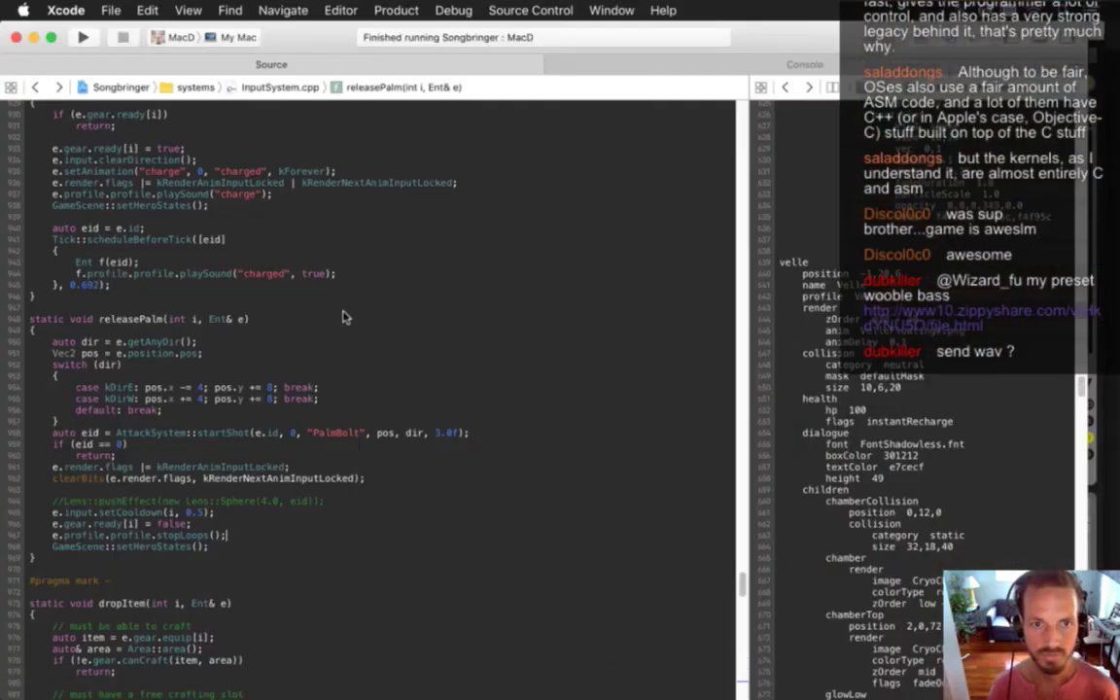
Switch to Ableton Live, select the looped range and its 3-Audio clip, and play the loop
key(super+Tab)
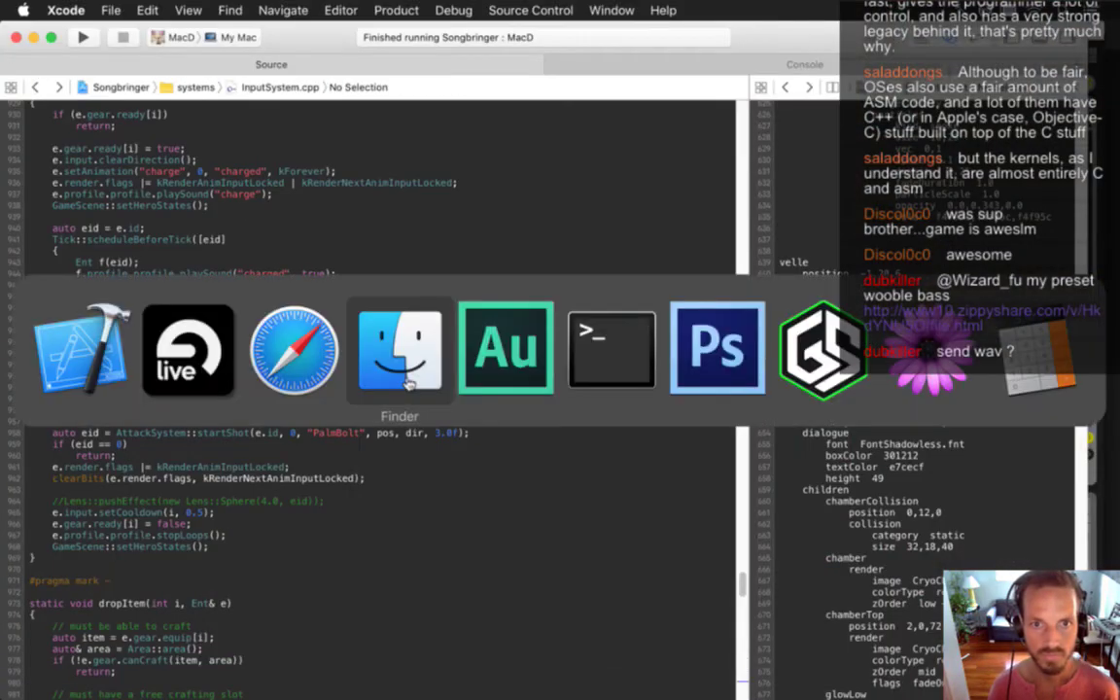
click(497, 385)
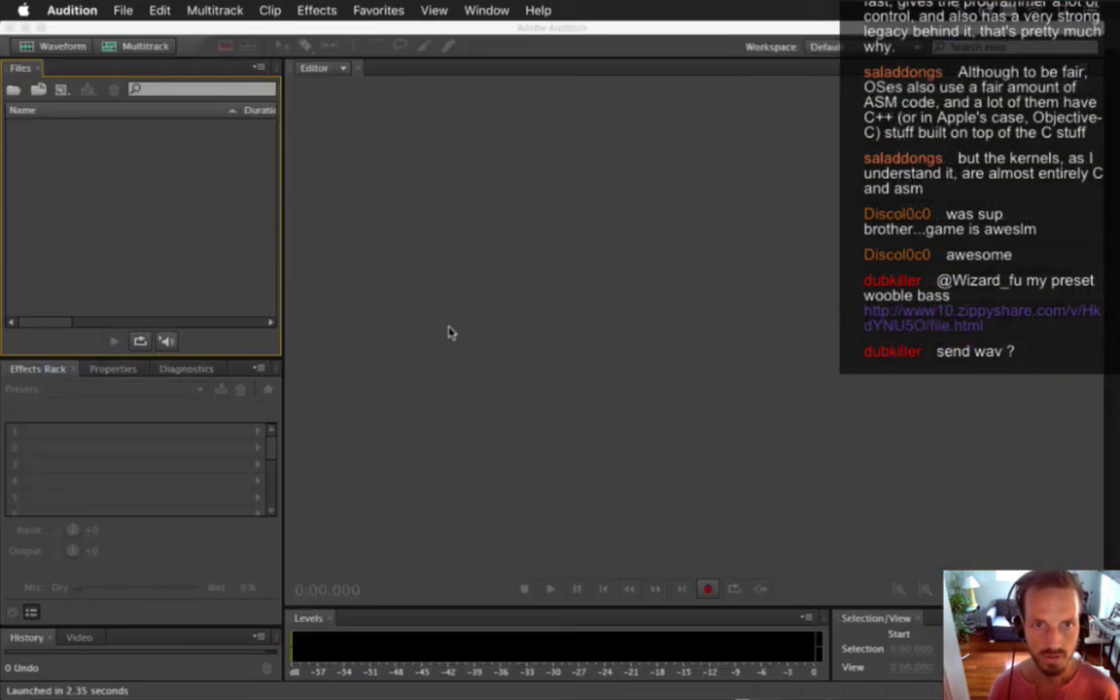
key(super+Tab)
click(309, 336)
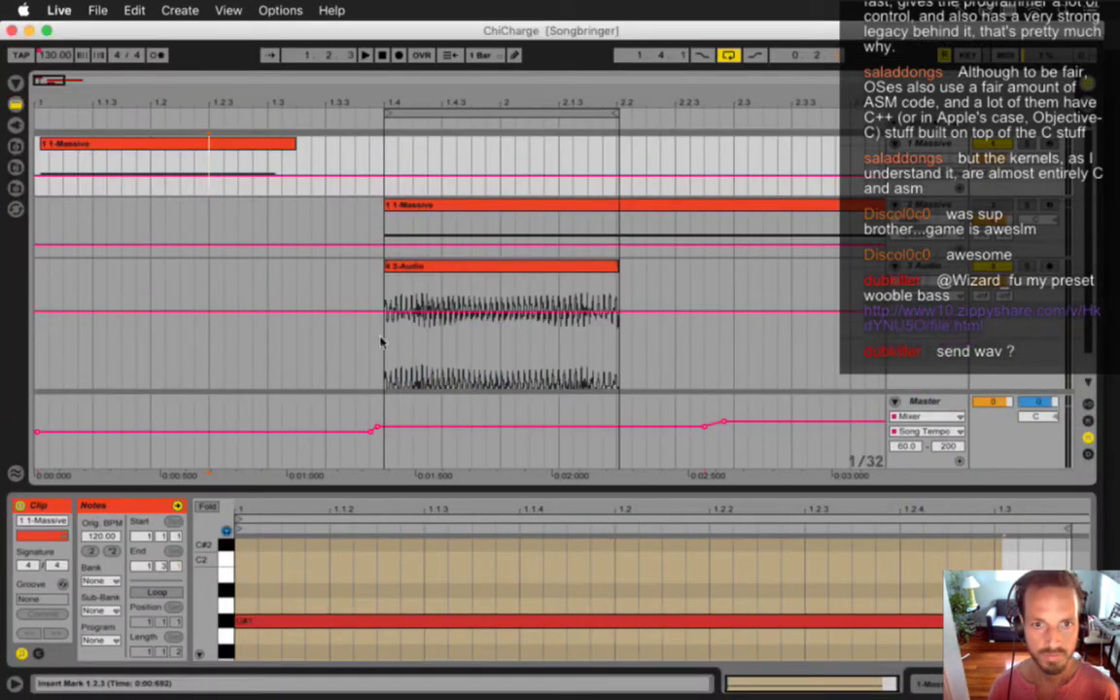
click(440, 117)
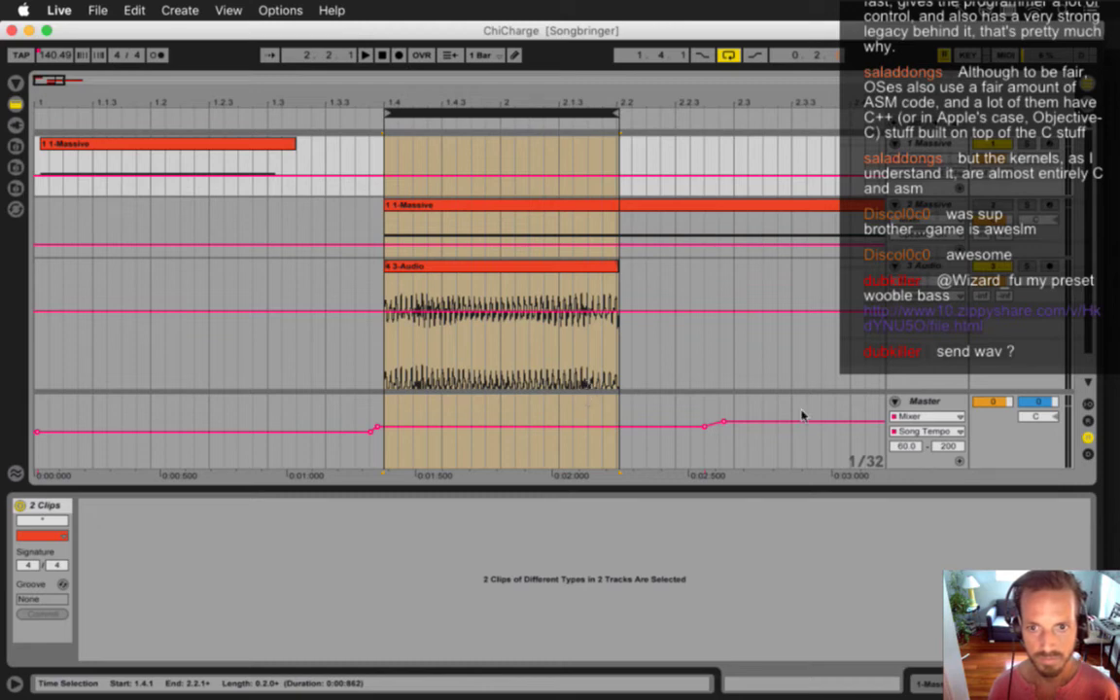
click(914, 400)
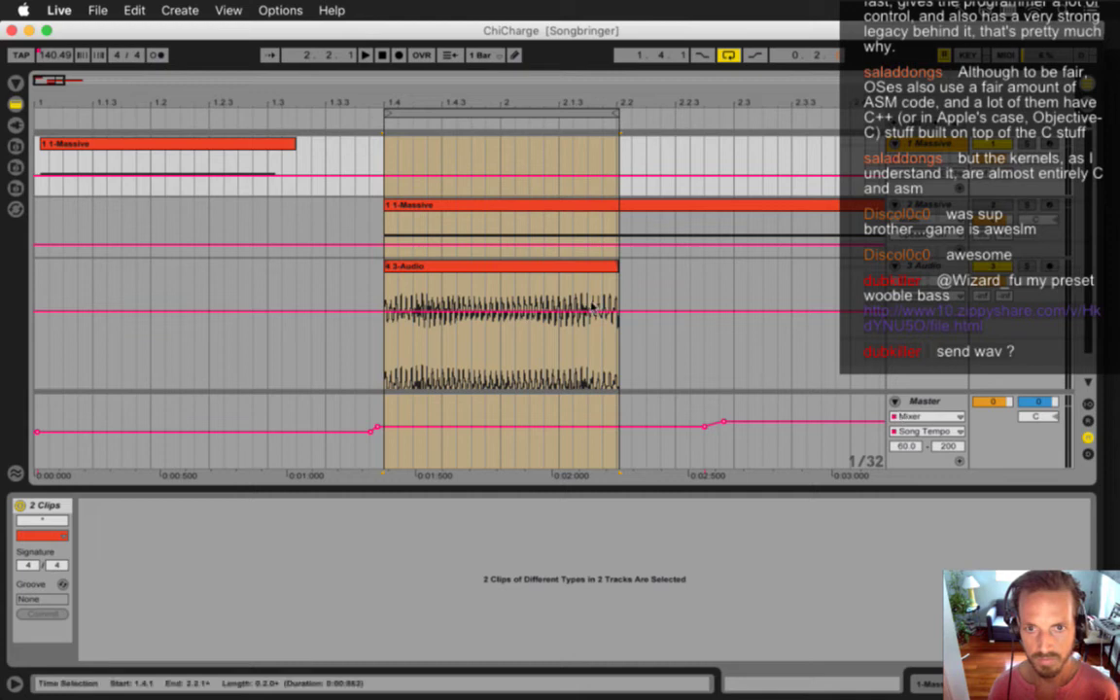
click(491, 284)
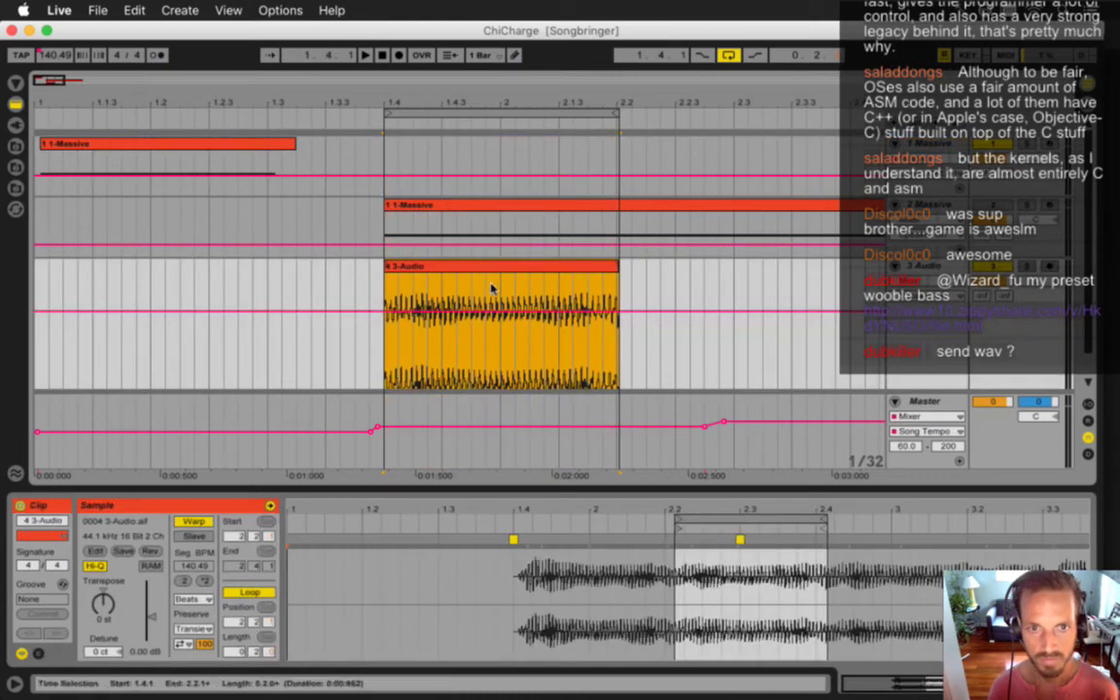
key(space)
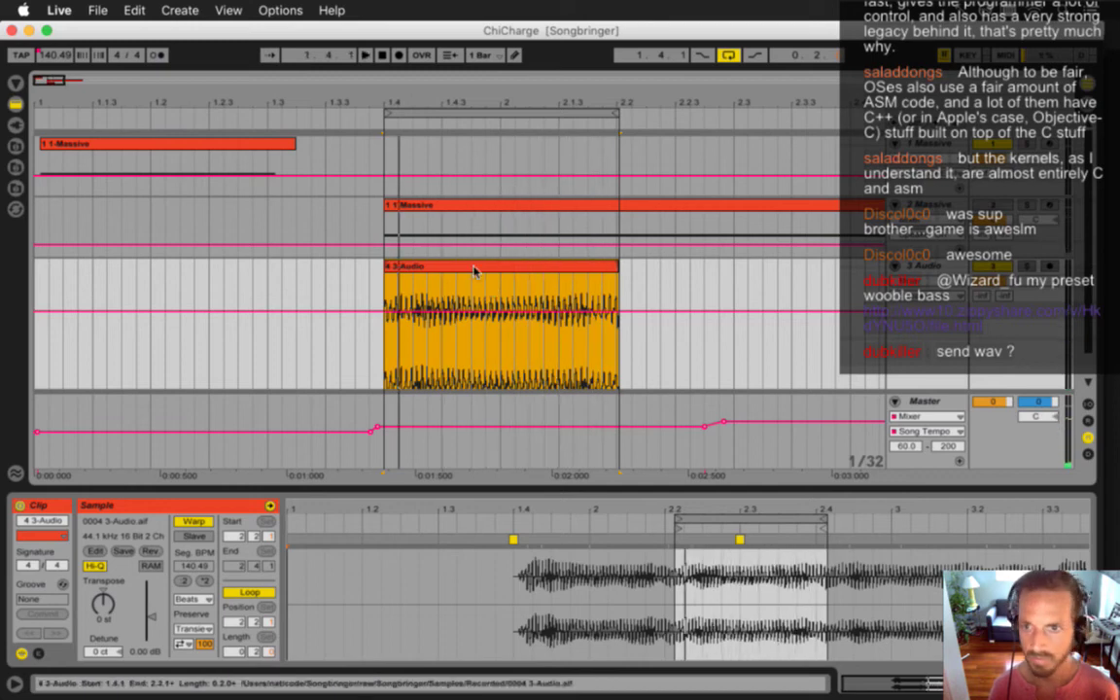
Show the 3 Audio track's Track Volume automation and add four 0.0 dB breakpoints, at the clip's start and end and just inside each
click(919, 281)
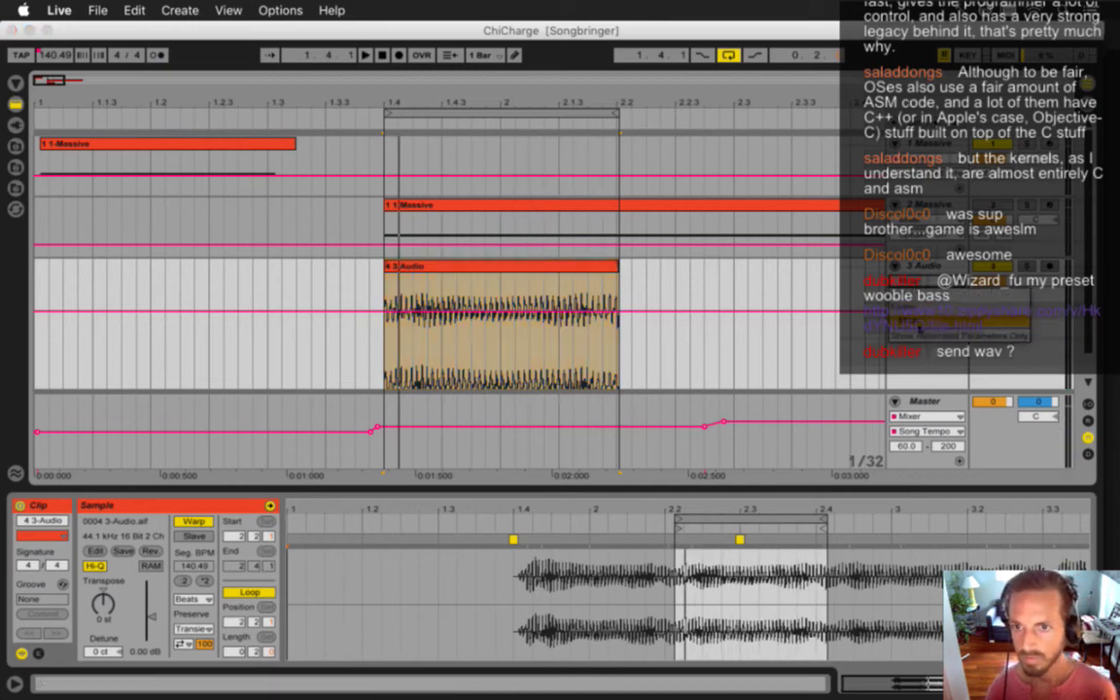
click(948, 333)
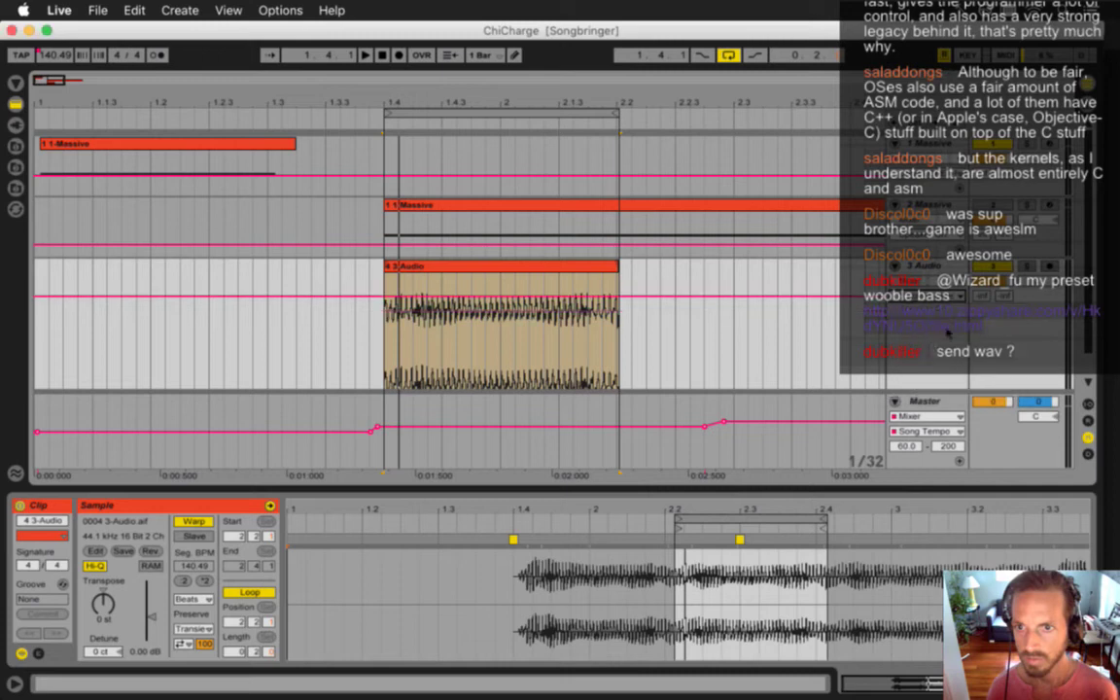
click(611, 326)
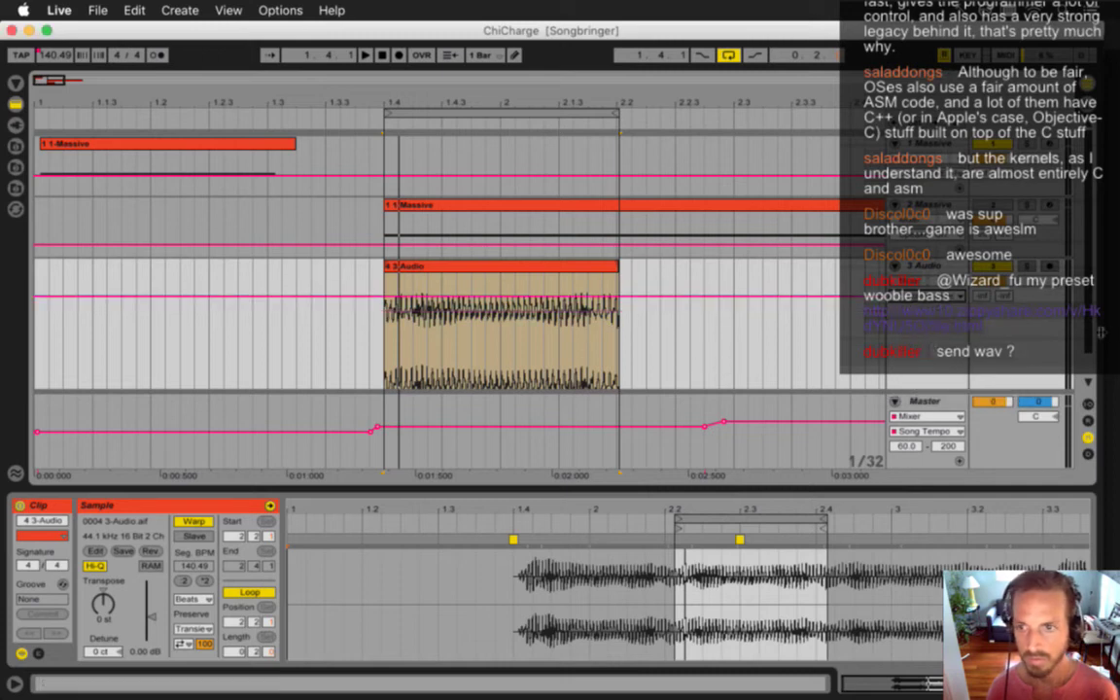
scroll(467, 291, down, 2)
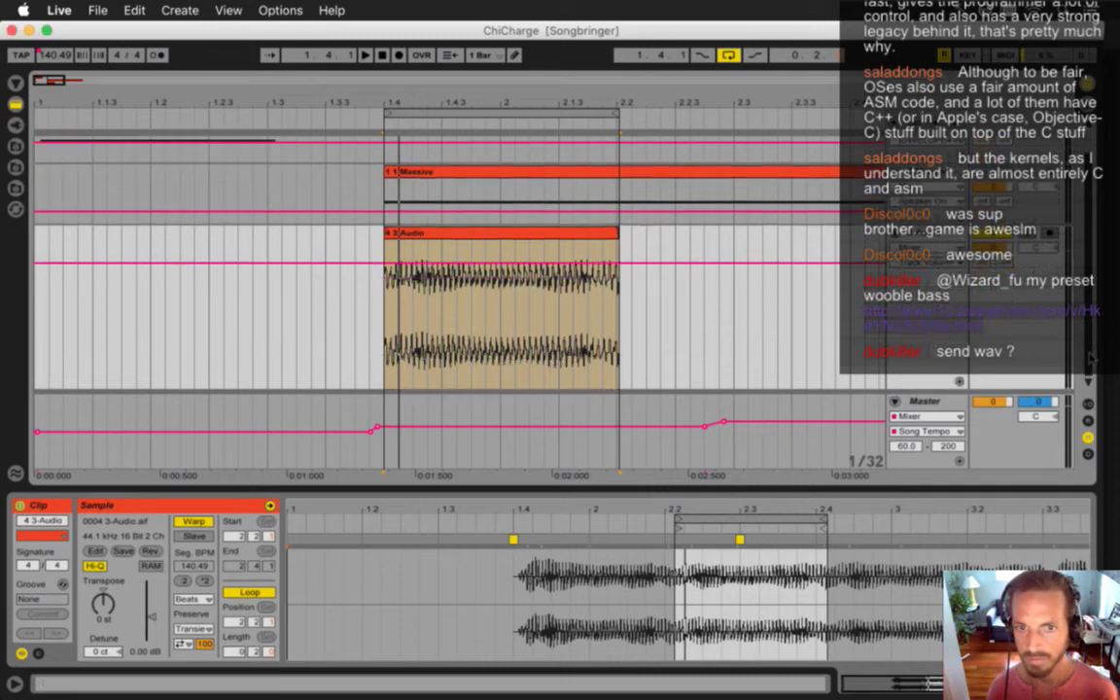
click(424, 266)
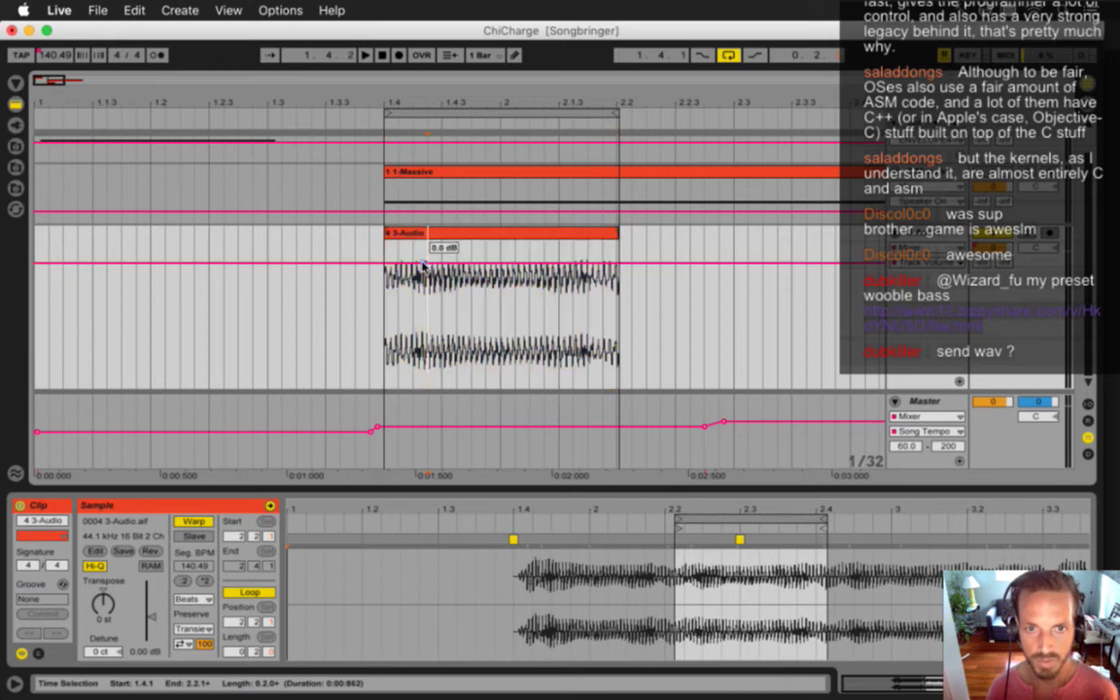
click(587, 264)
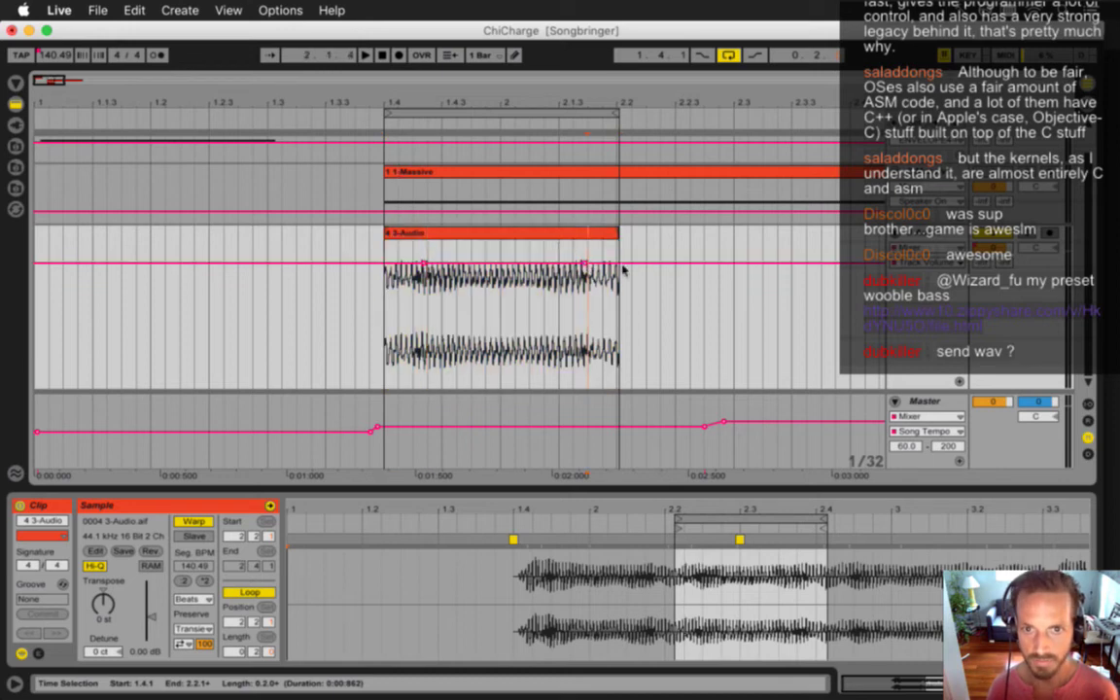
click(619, 265)
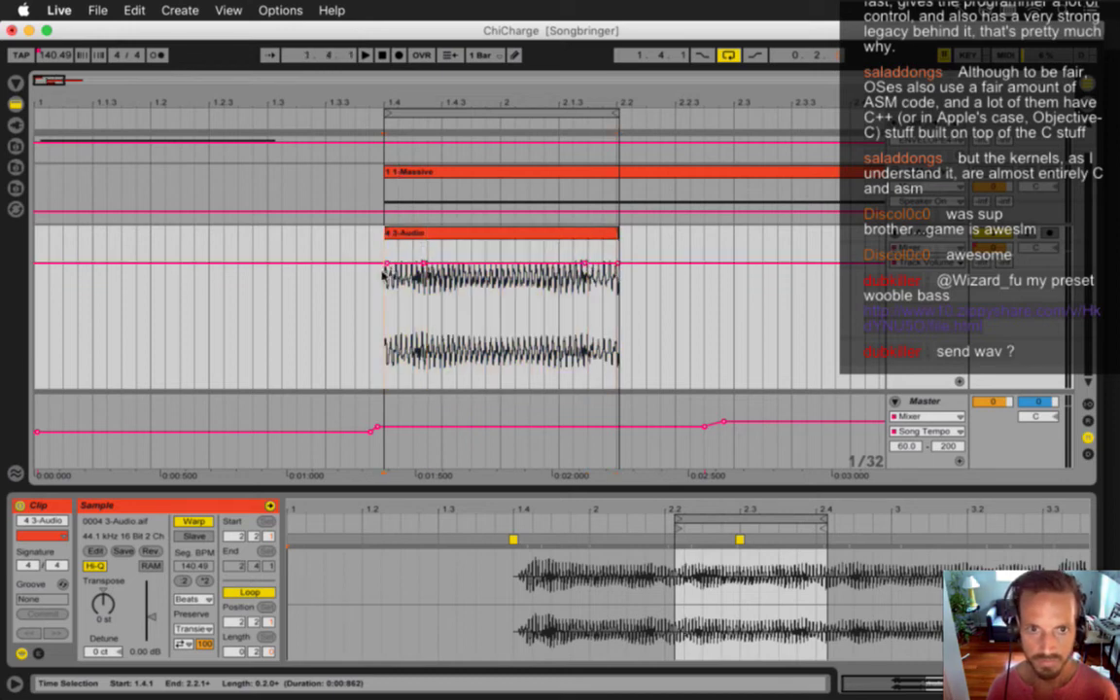
Lower the volume breakpoints at the 3-Audio clip's start and end to -inf dB and play back the fades
drag(385, 266, 377, 388)
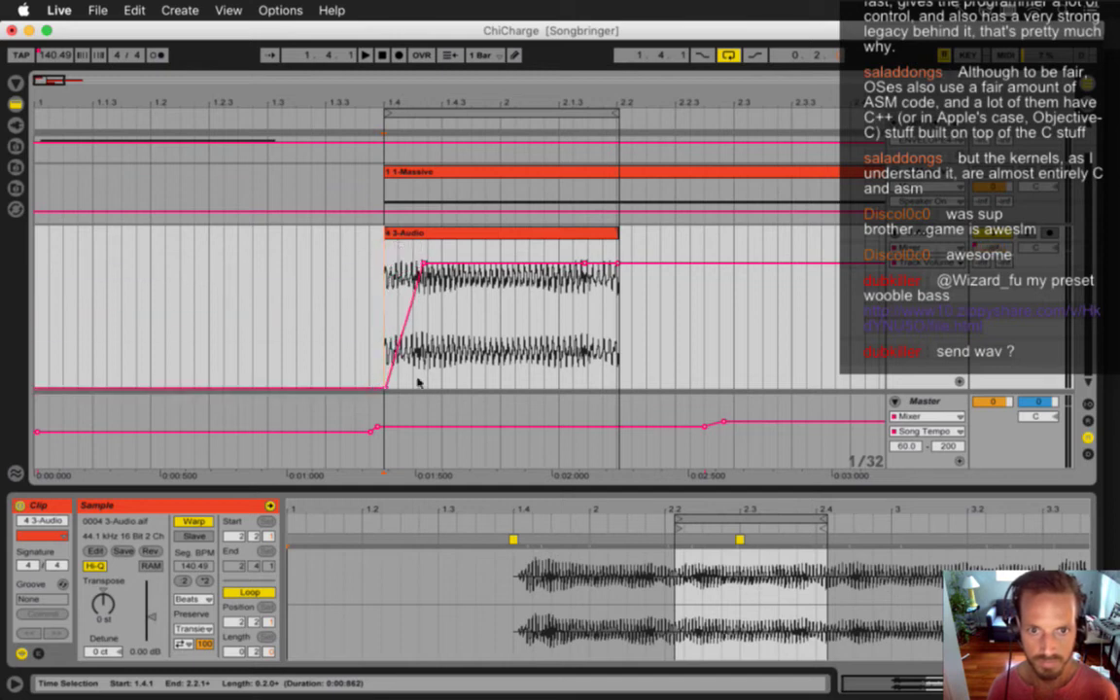
drag(616, 267, 616, 389)
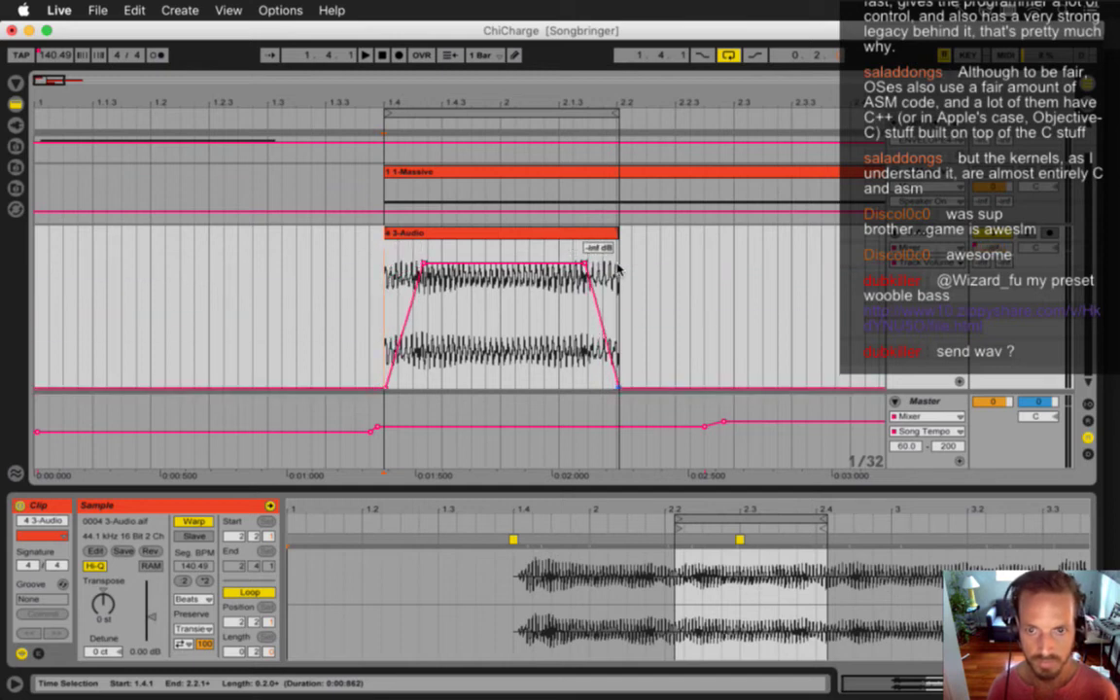
key(space)
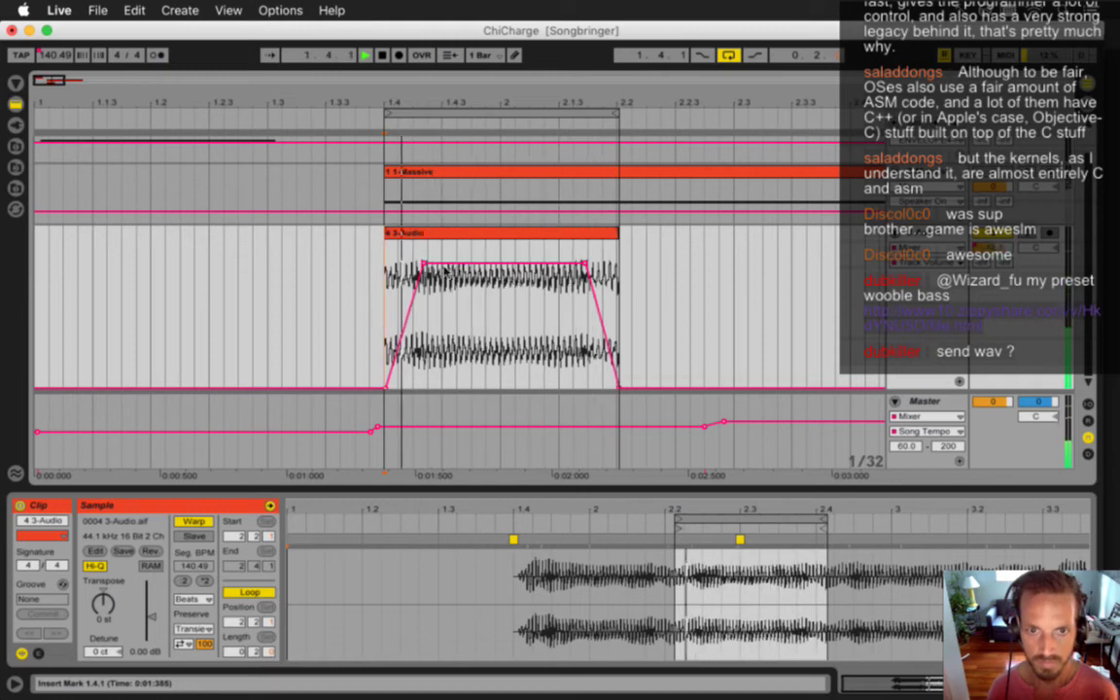
key(space)
Add a breakpoint within each volume fade and, during playback, lower the fade-out's upper points, the outer one to about -9.2 dB
drag(403, 333, 391, 284)
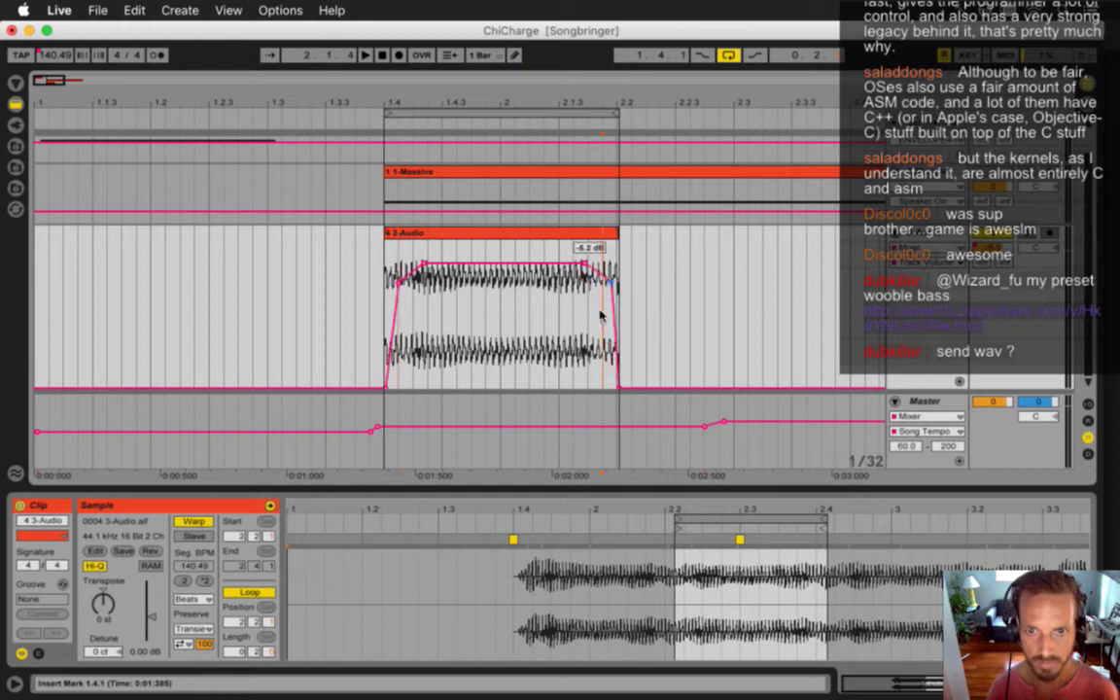
key(space)
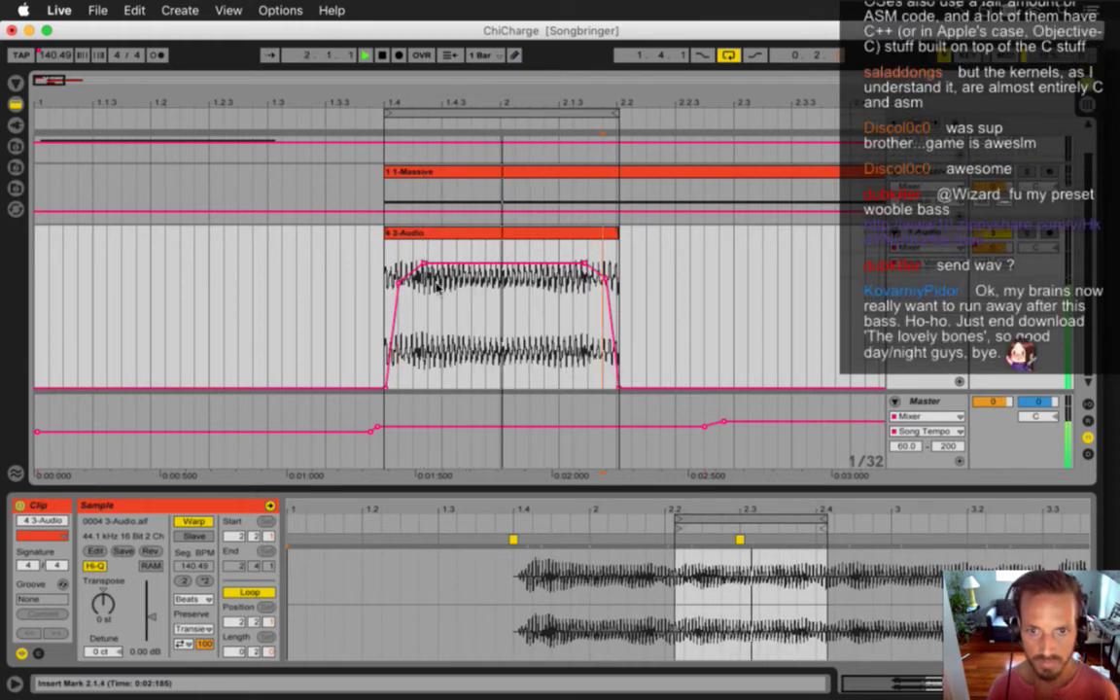
mouse_move(583, 265)
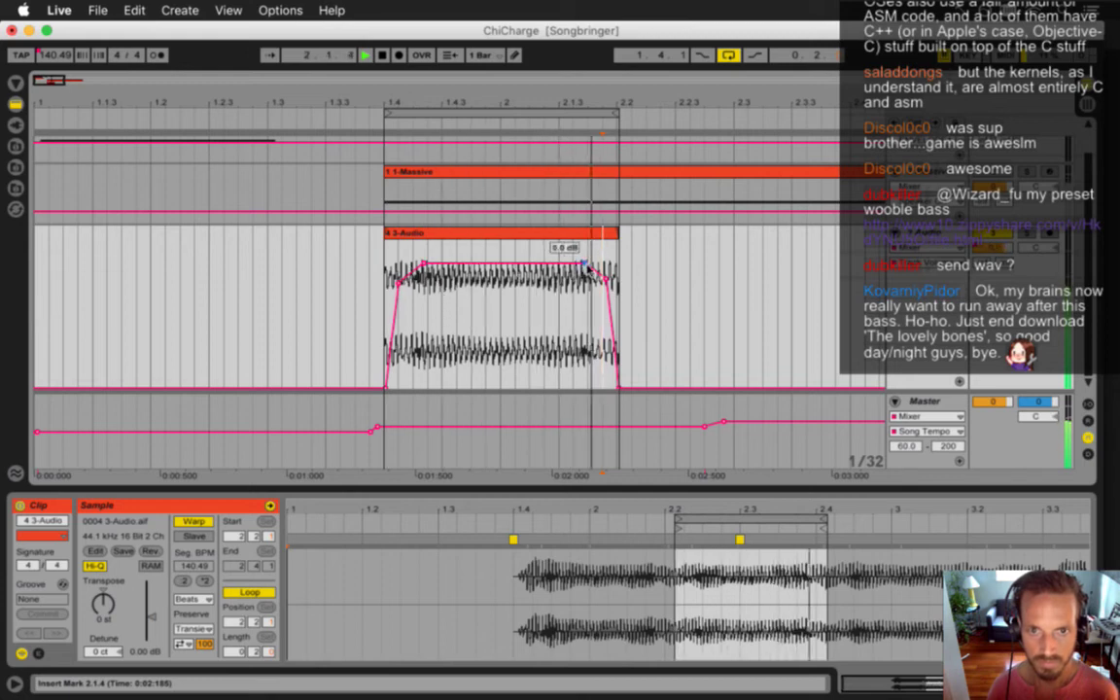
drag(583, 265, 603, 301)
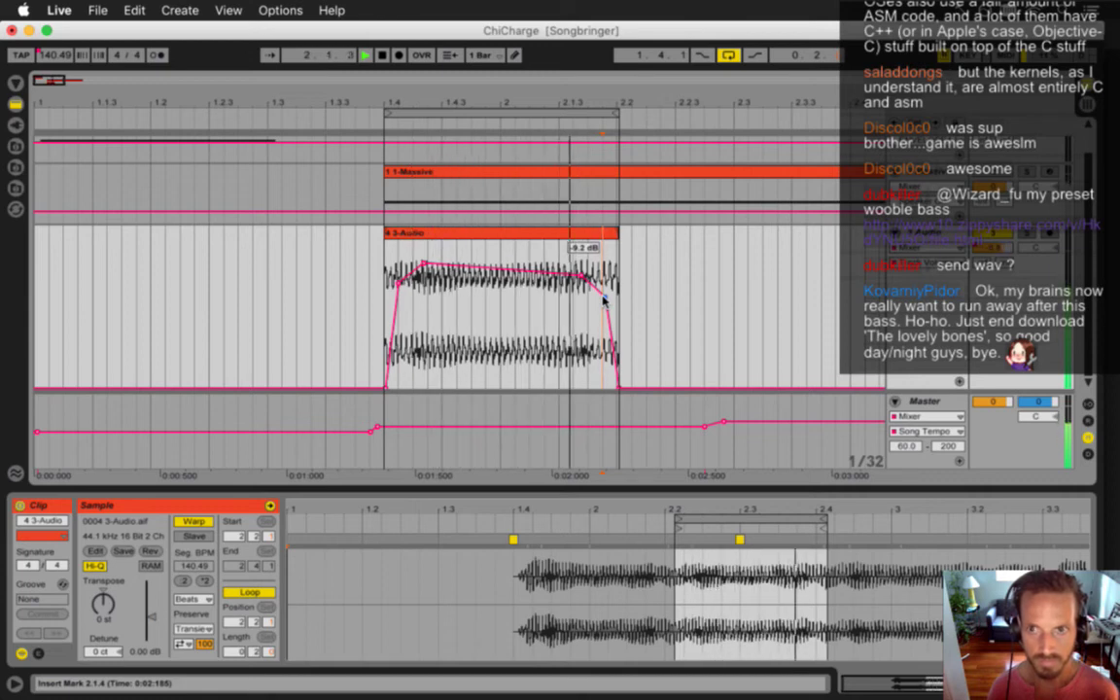
Stop playback, select the looped range, and export the Master as the WAV file ChiCharged1 in the waves folder
key(space)
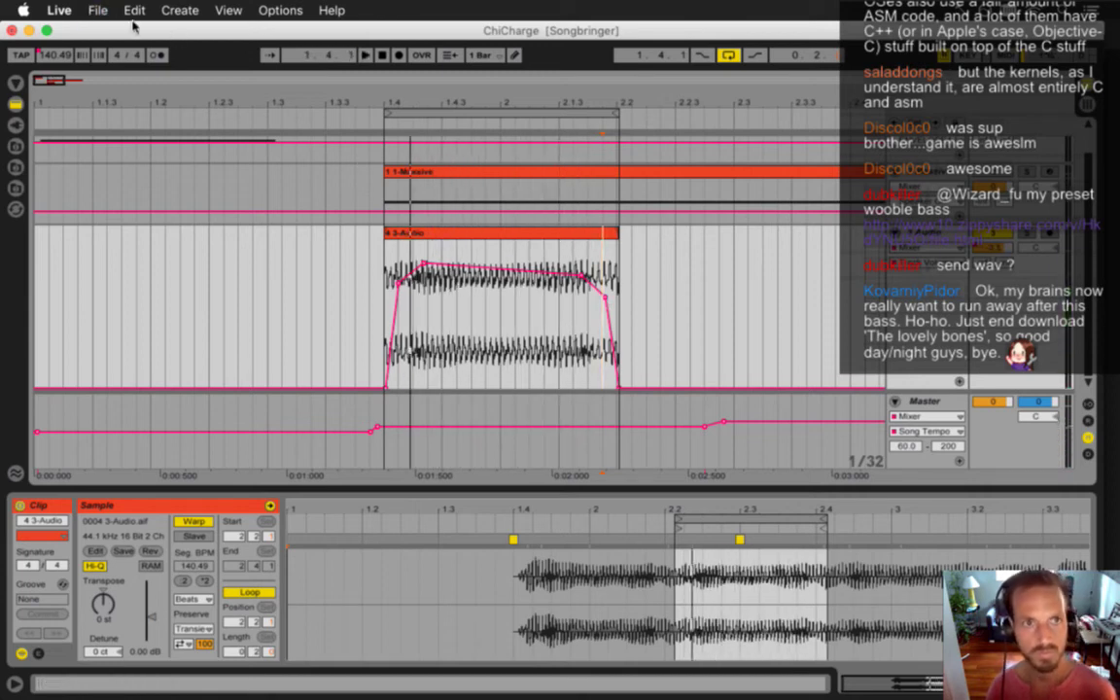
click(90, 10)
click(408, 111)
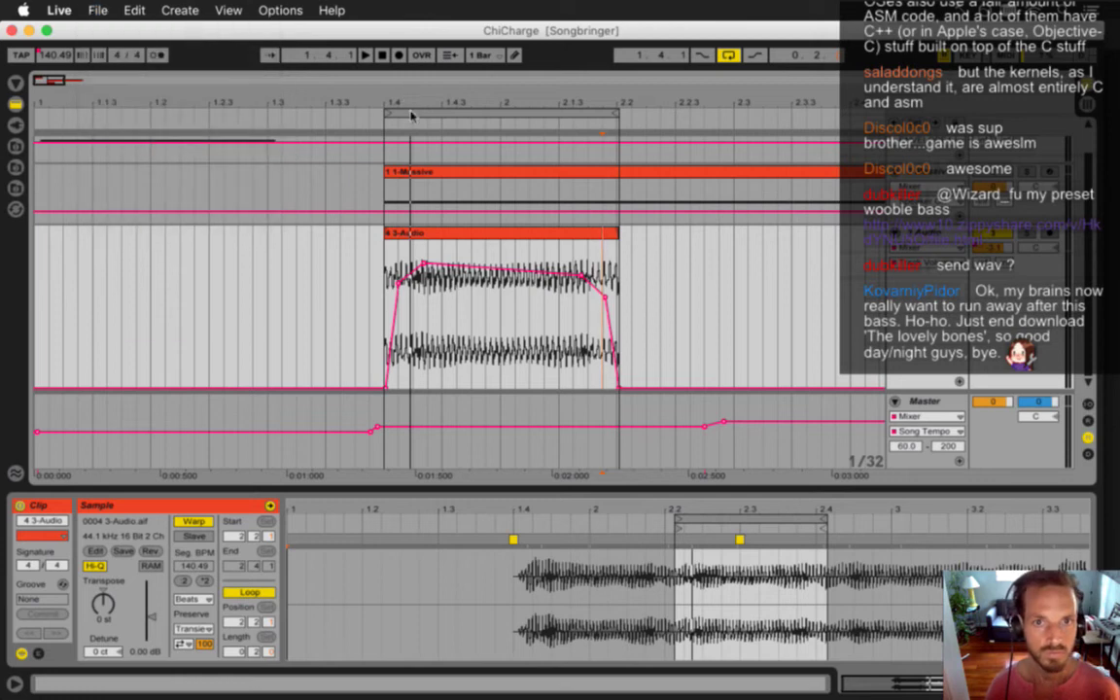
click(406, 112)
click(95, 11)
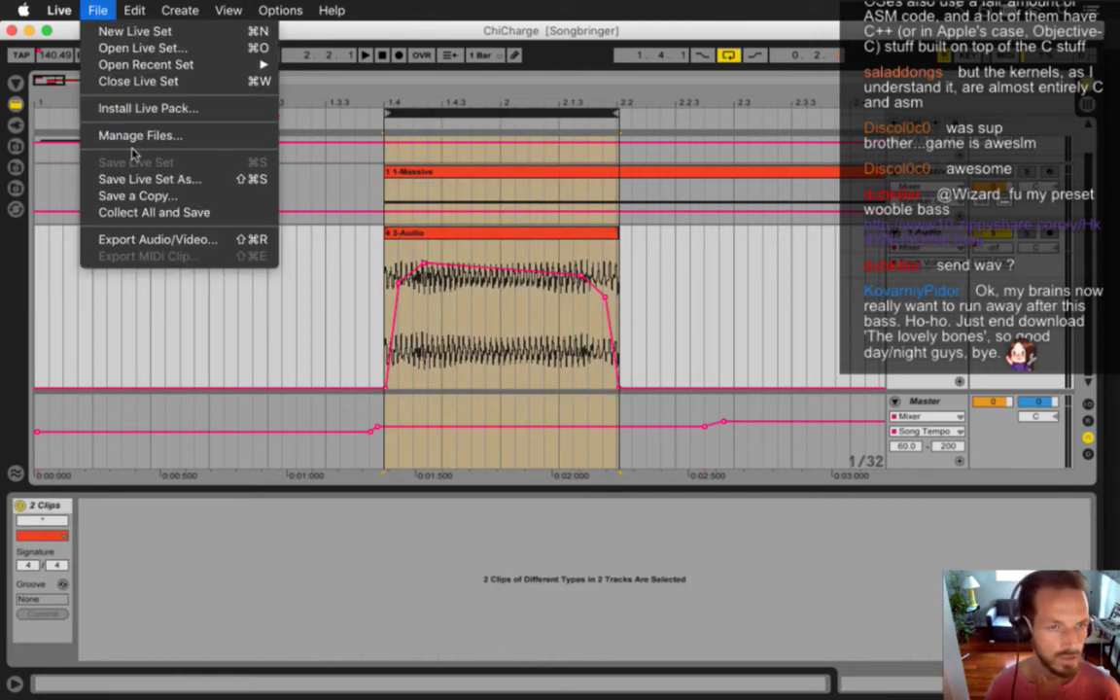
click(124, 240)
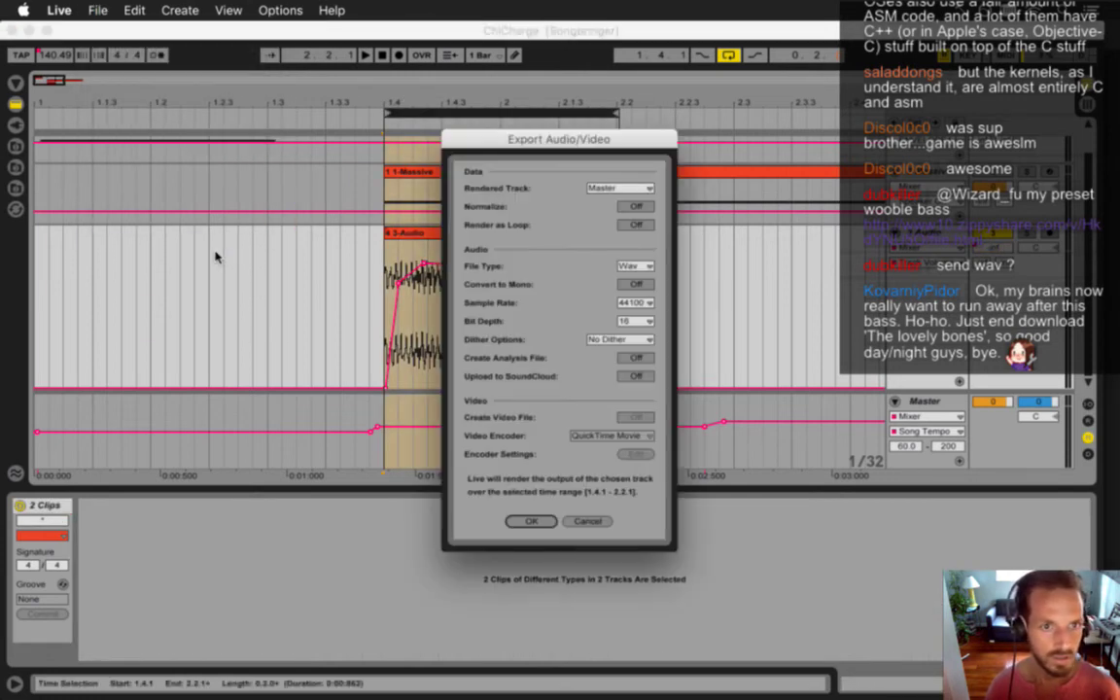
click(530, 521)
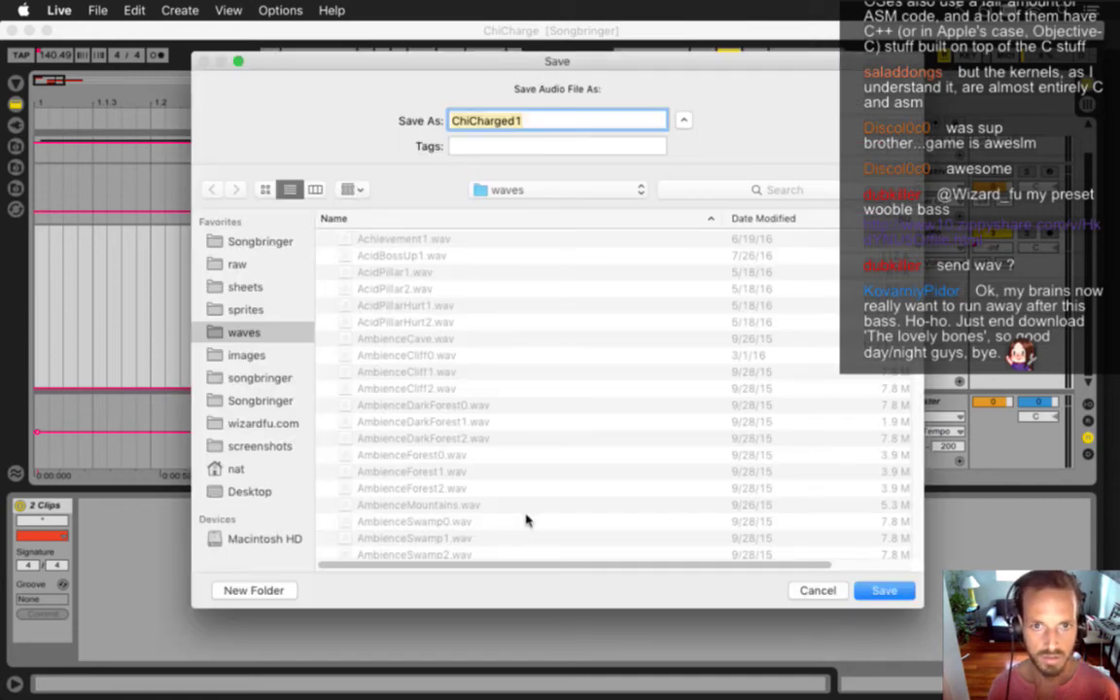
key(Return)
click(684, 176)
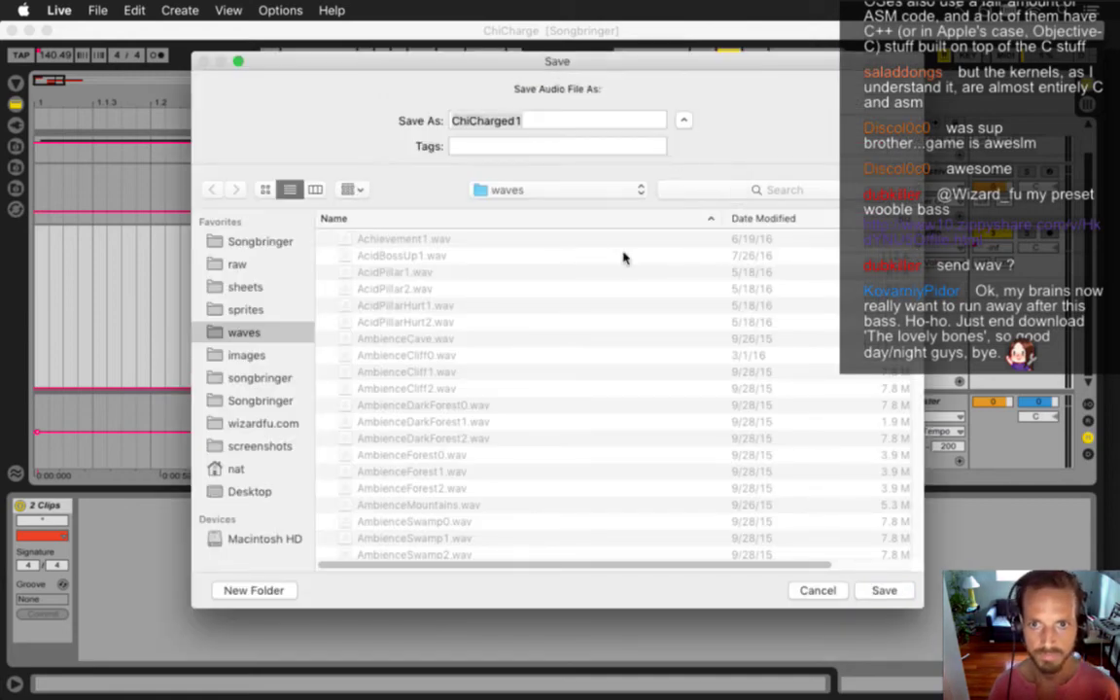
Switch to Xcode, run Songbringer to test the newly exported charged loop, and quit the game
key(super+Tab)
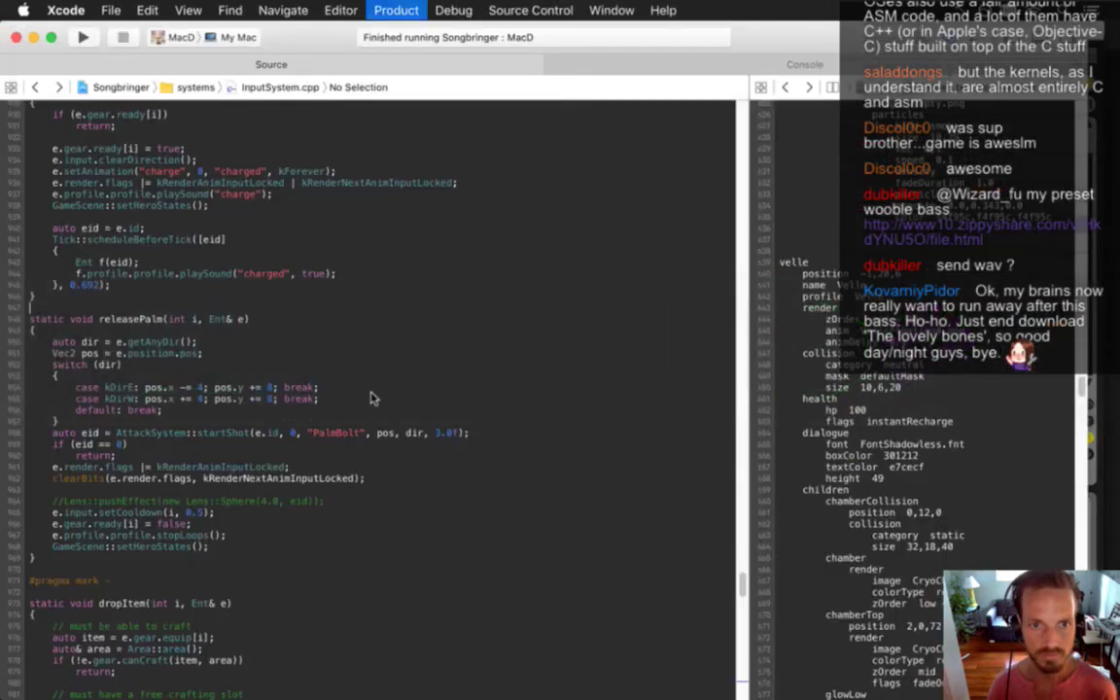
key(super+r)
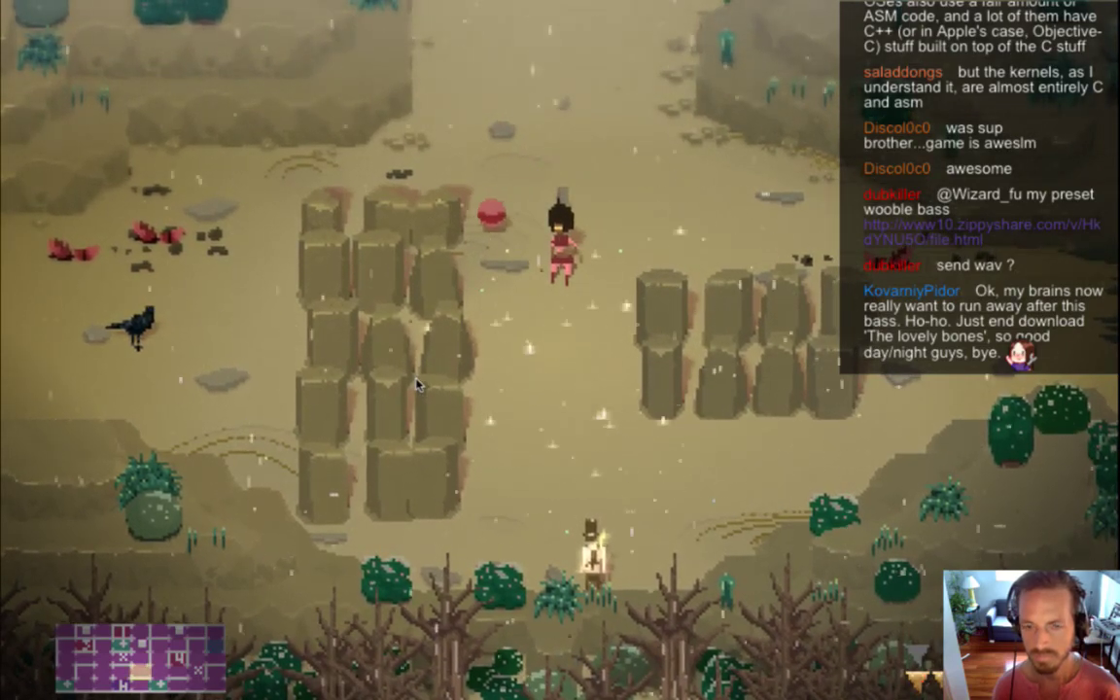
key(super+Tab)
key(super+q)
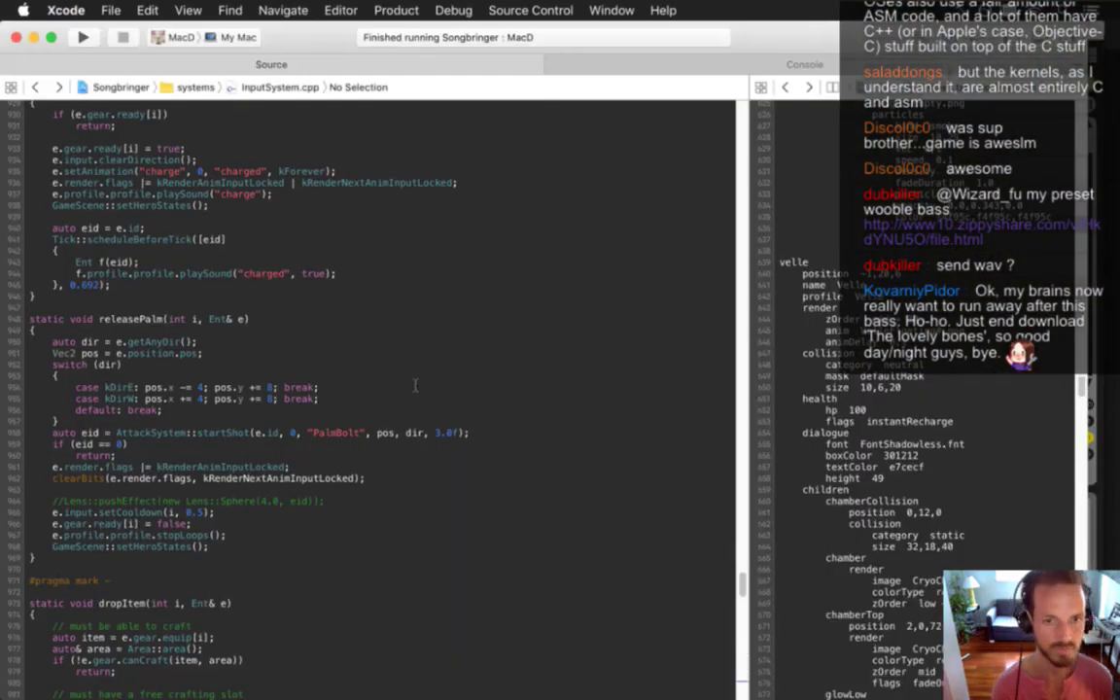
Insert f.profile.profile.stopLoops(); before the "charged" playSound call in usePalm's scheduled callback, test it in the game, and quit
click(259, 358)
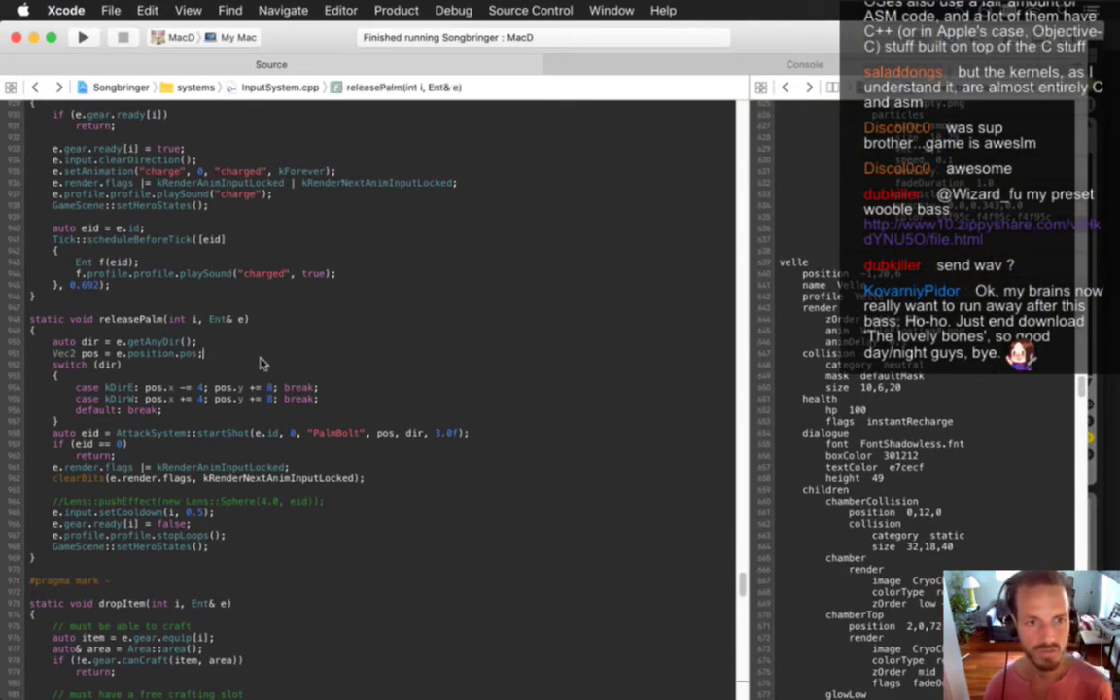
key(Up)
key(Up)
key(Up)
key(Up)
key(Up)
key(Up)
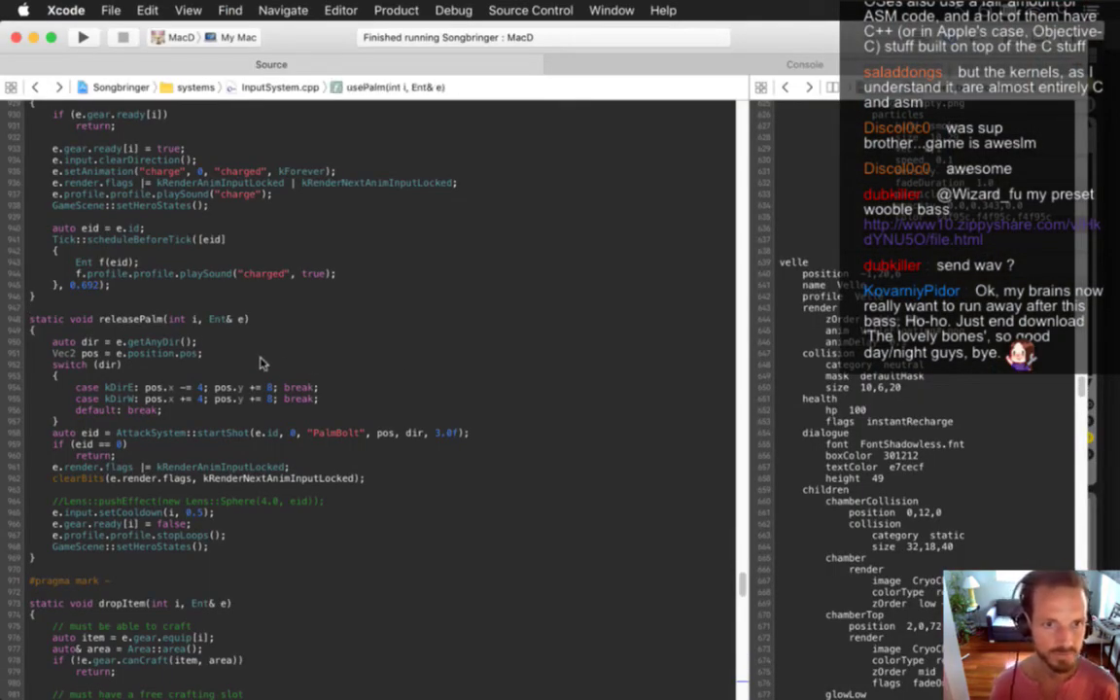
key(Down)
key(Down)
key(Down)
key(Down)
key(Down)
key(Down)
key(Down)
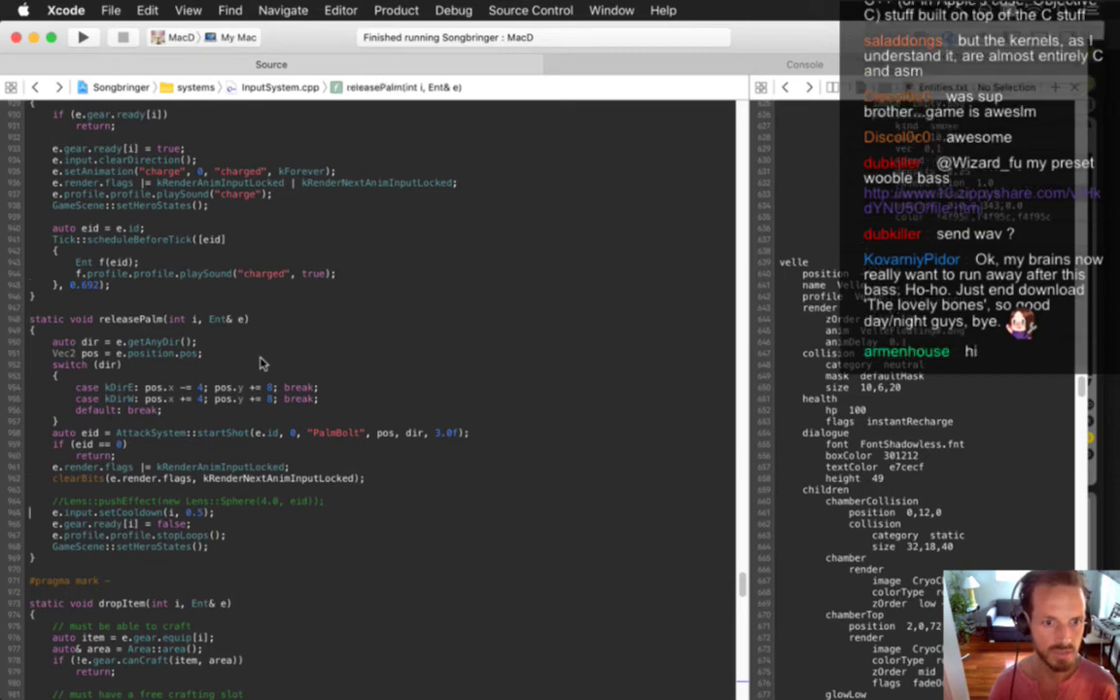
key(Up)
key(Up)
key(Up)
key(Up)
key(Up)
key(Up)
key(Up)
key(Up)
key(Up)
key(Up)
key(Up)
key(Up)
key(Up)
key(Up)
key(Up)
key(Up)
key(Up)
key(Up)
key(Up)
key(Up)
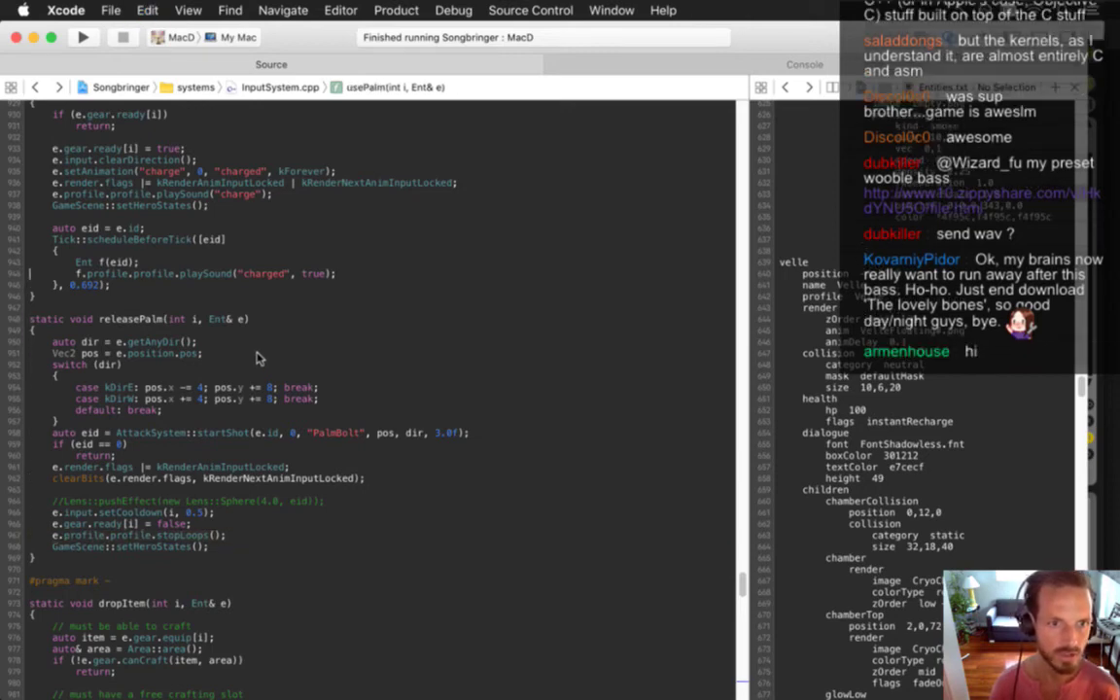
text(e.profile.profile.stopLoops();)
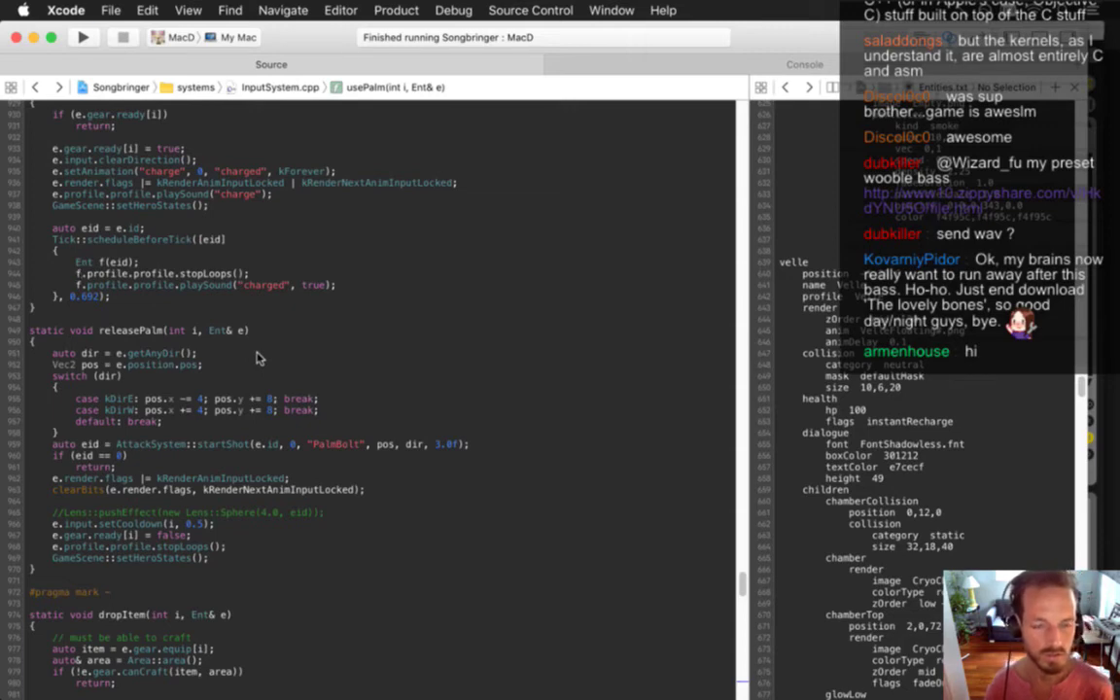
key(super+r)
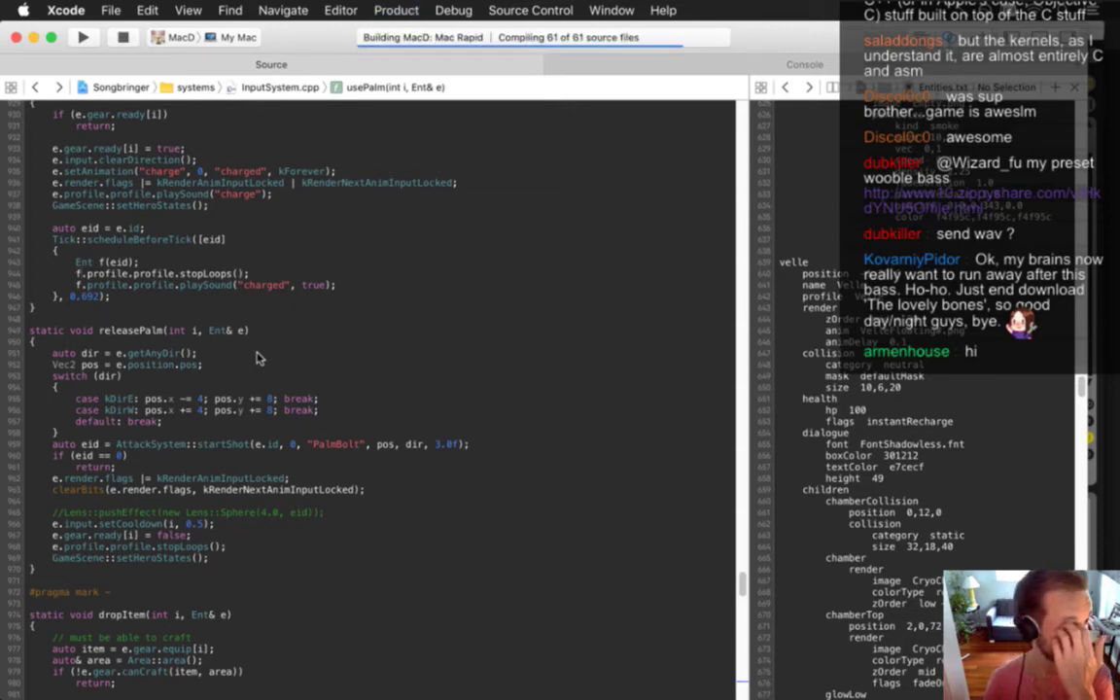
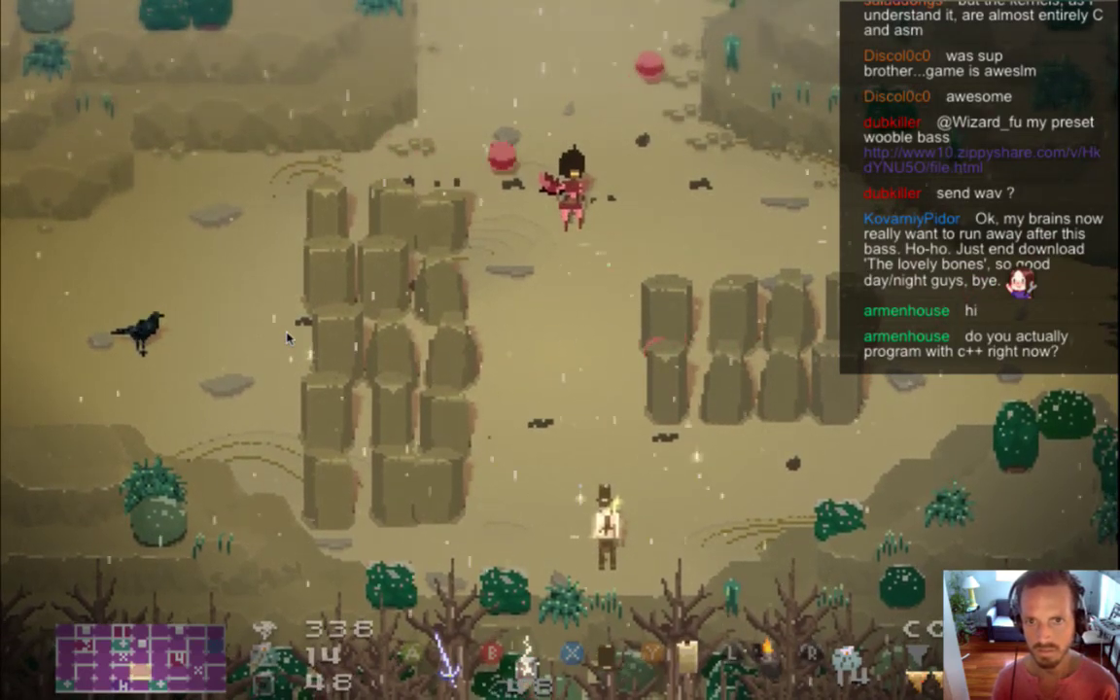
key(super+q)
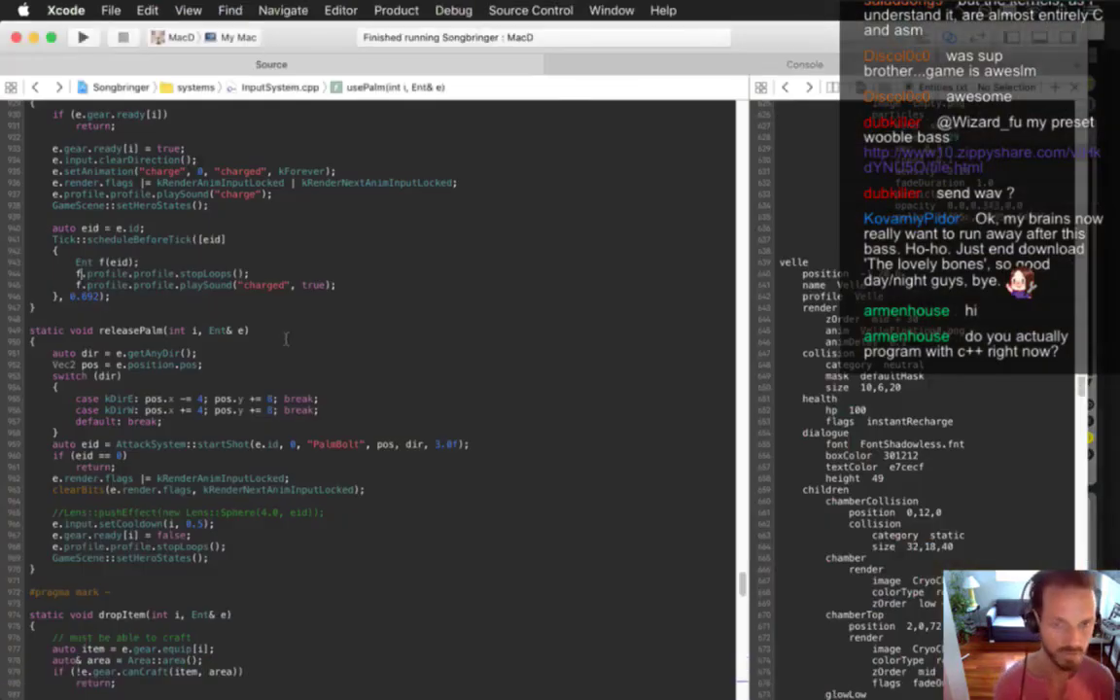
Examine usePalm's scheduled charged-sound callback against how releasePalm resets e.gear.ready[i] and stops the loops
drag(30, 227, 176, 297)
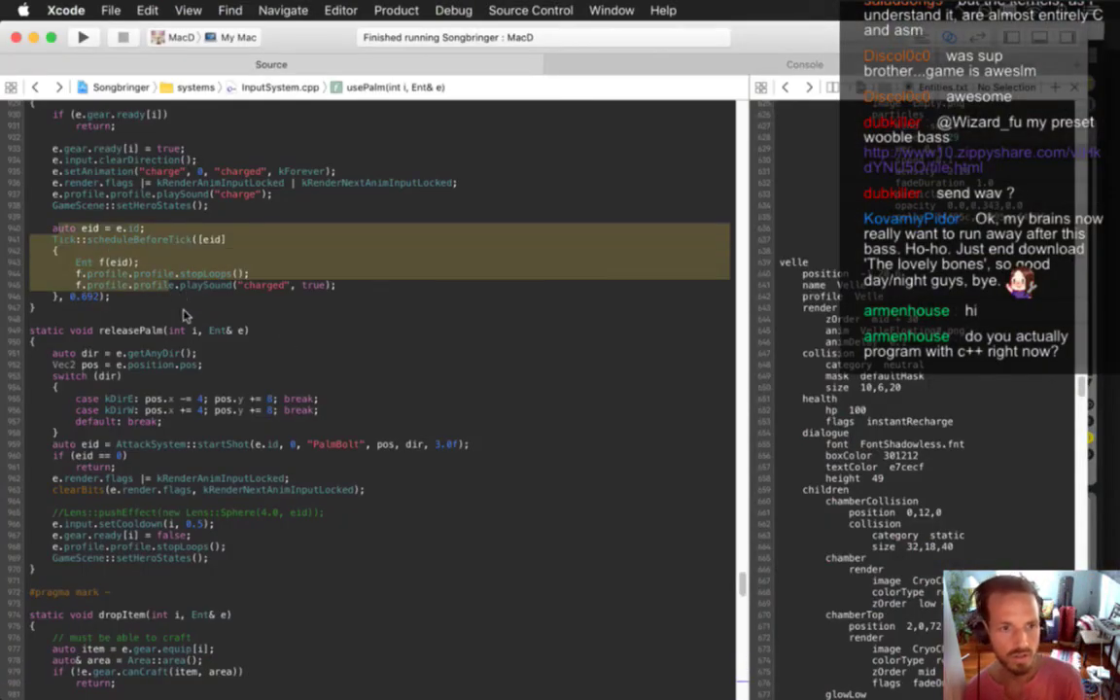
click(183, 314)
scroll(185, 314, up, 3)
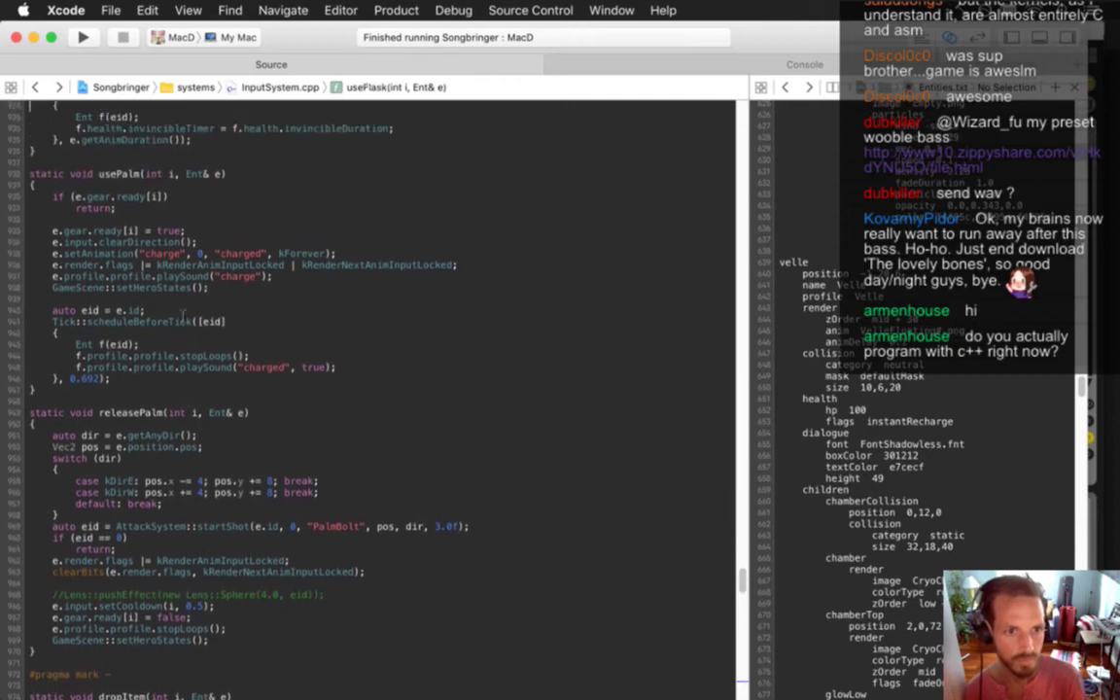
drag(30, 344, 143, 381)
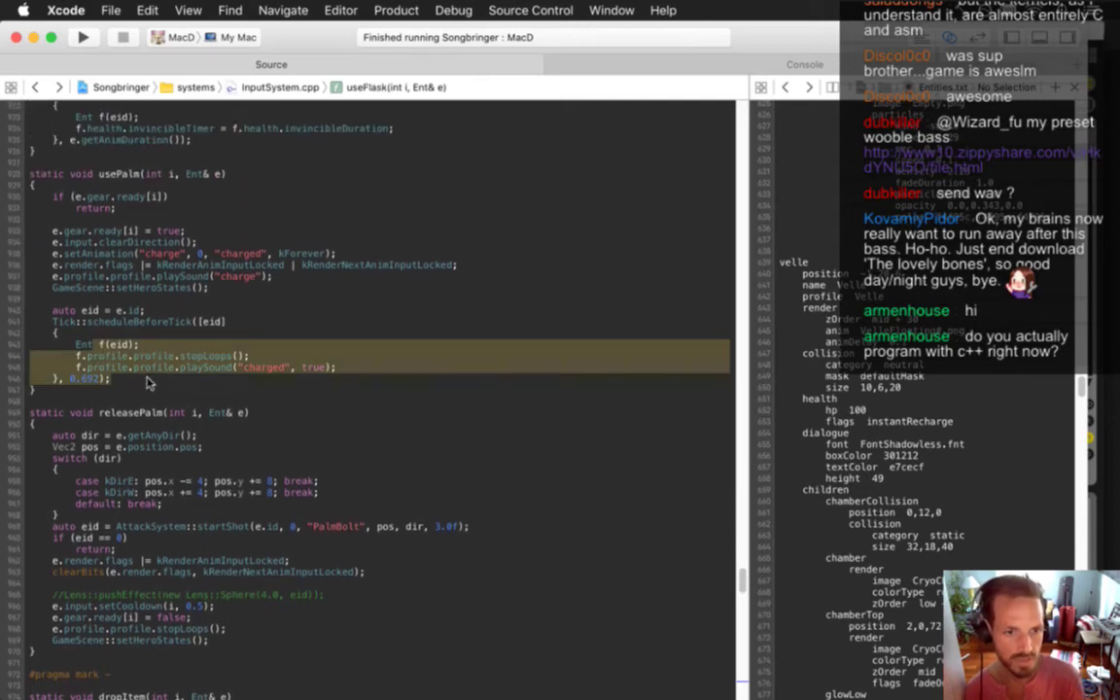
click(163, 383)
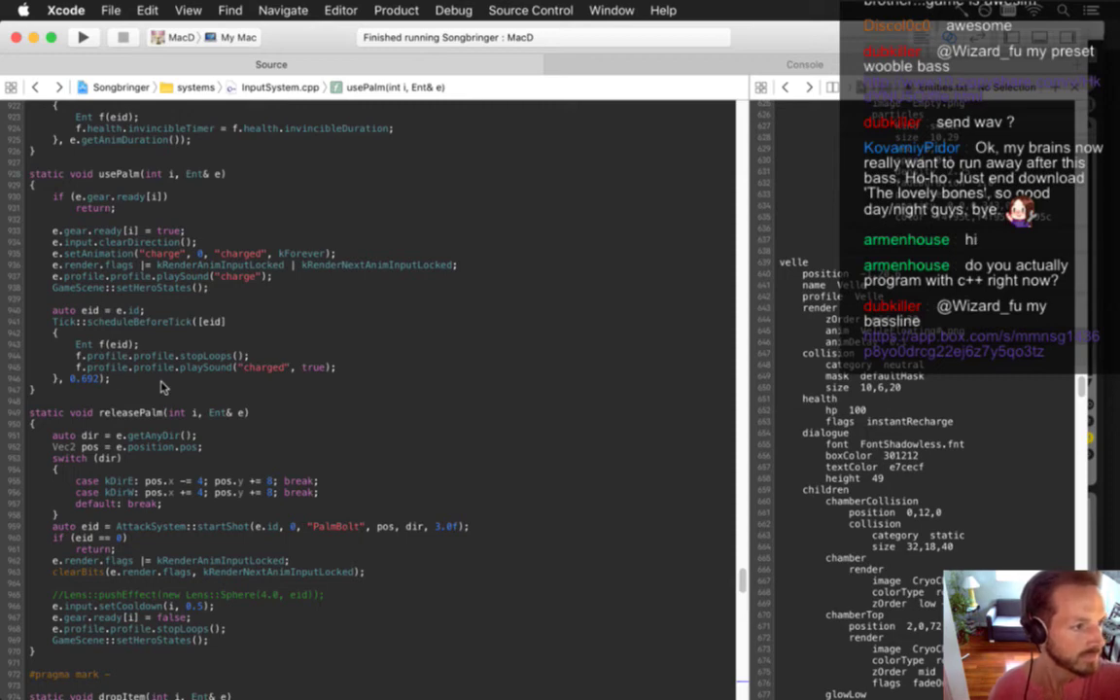
click(210, 365)
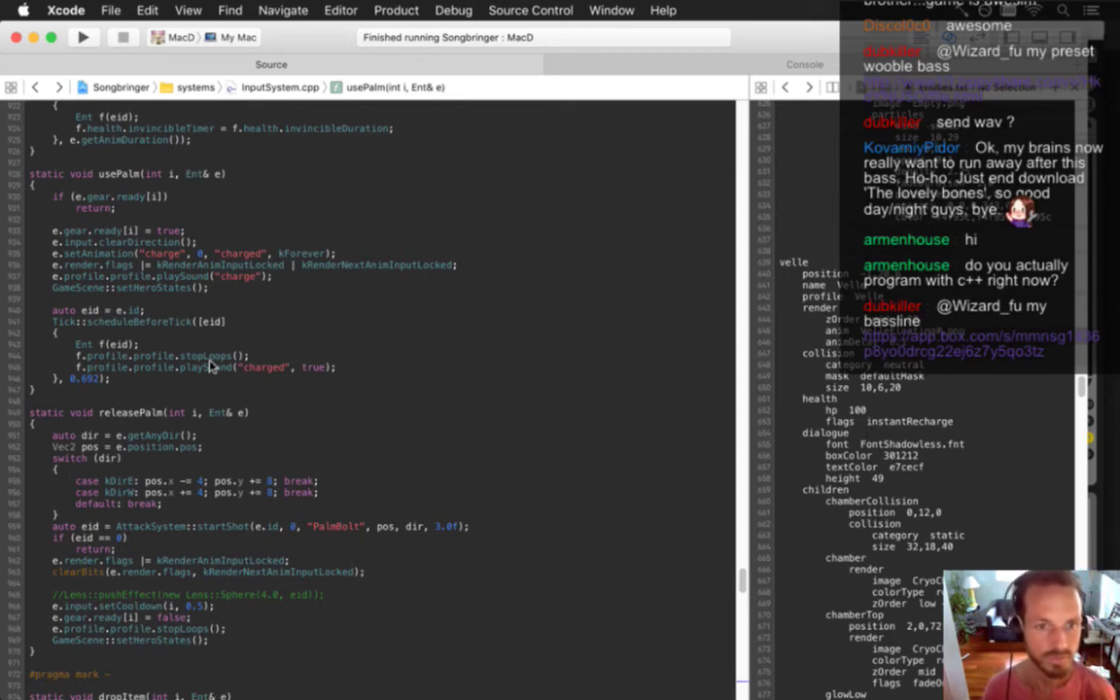
key(Up)
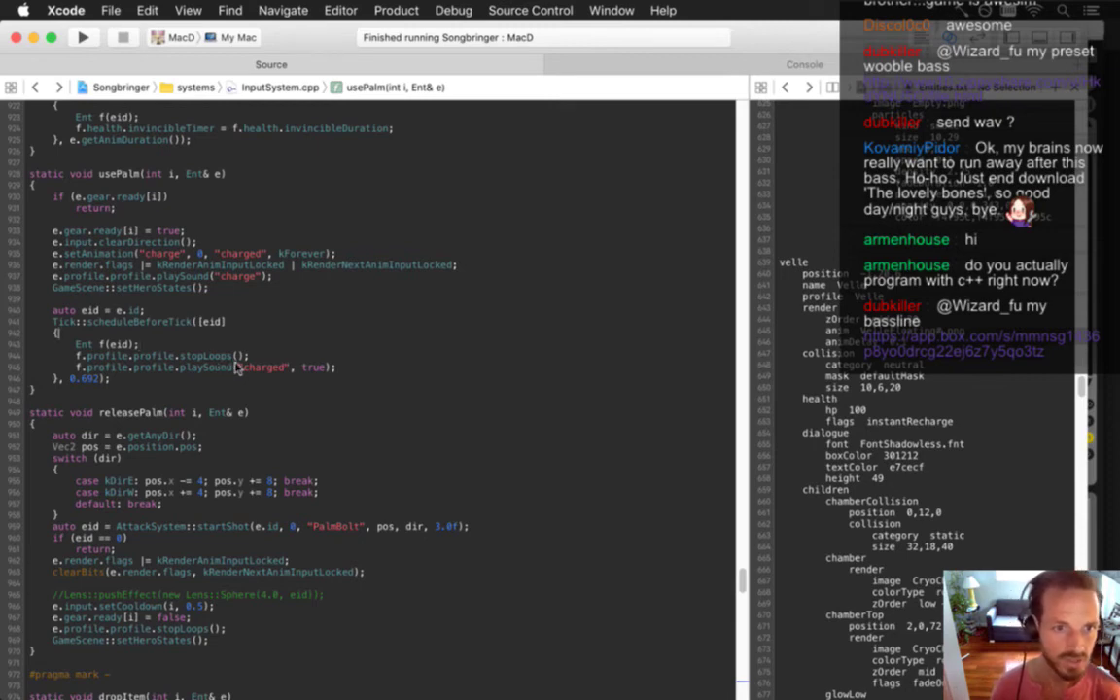
drag(63, 320, 178, 378)
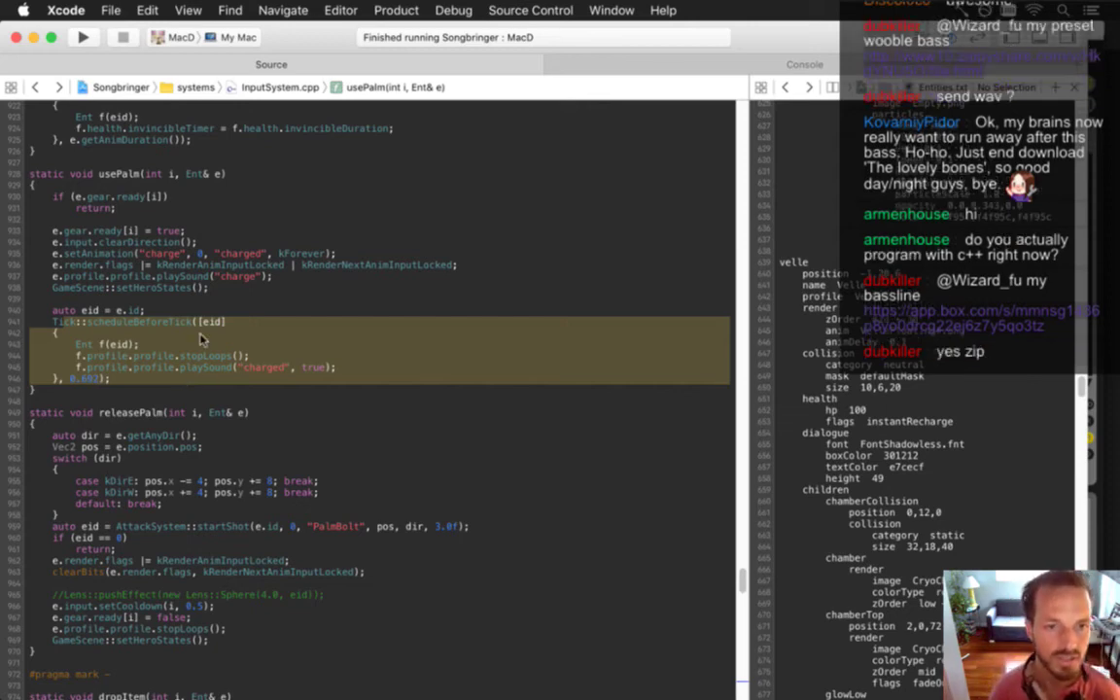
drag(80, 311, 148, 380)
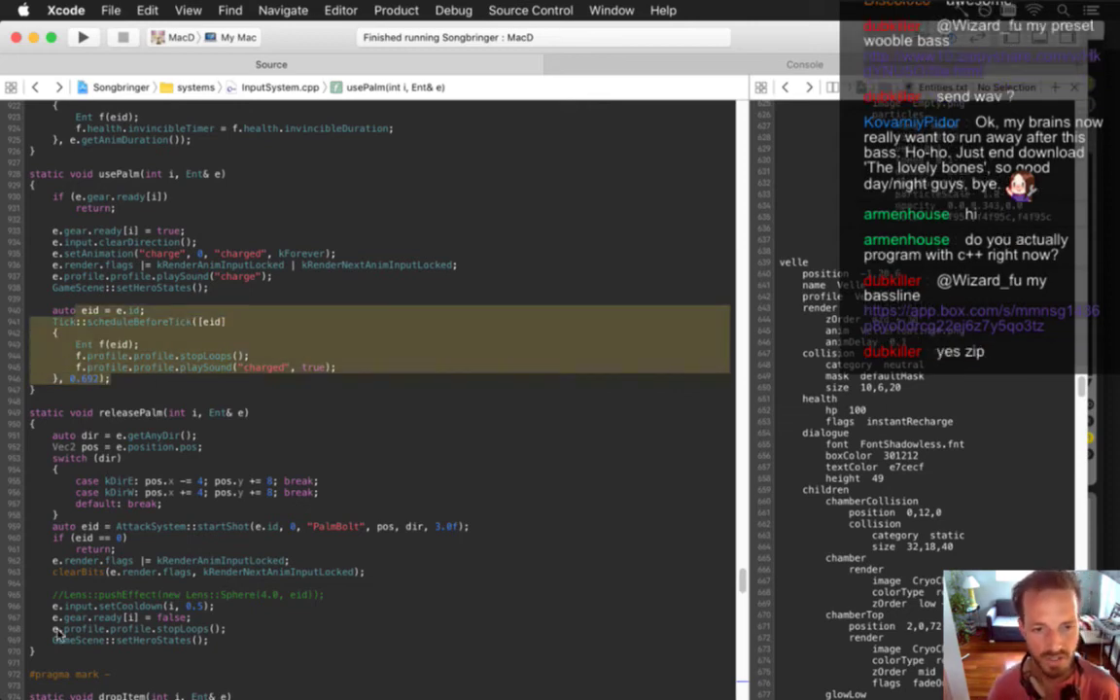
drag(53, 620, 191, 634)
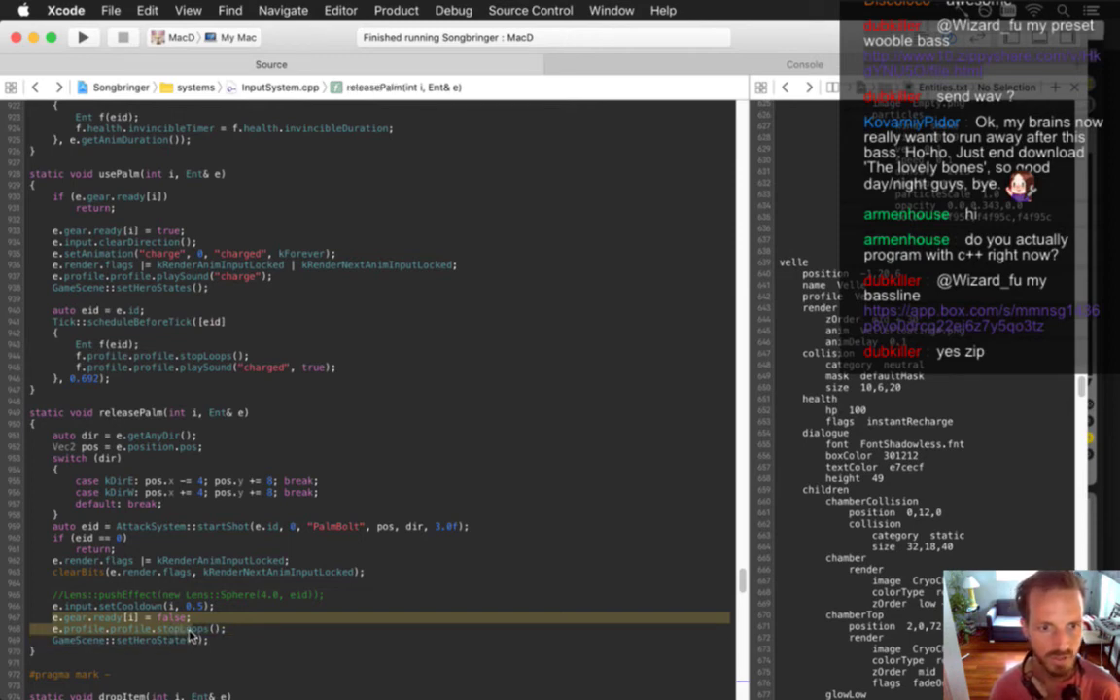
drag(53, 618, 141, 623)
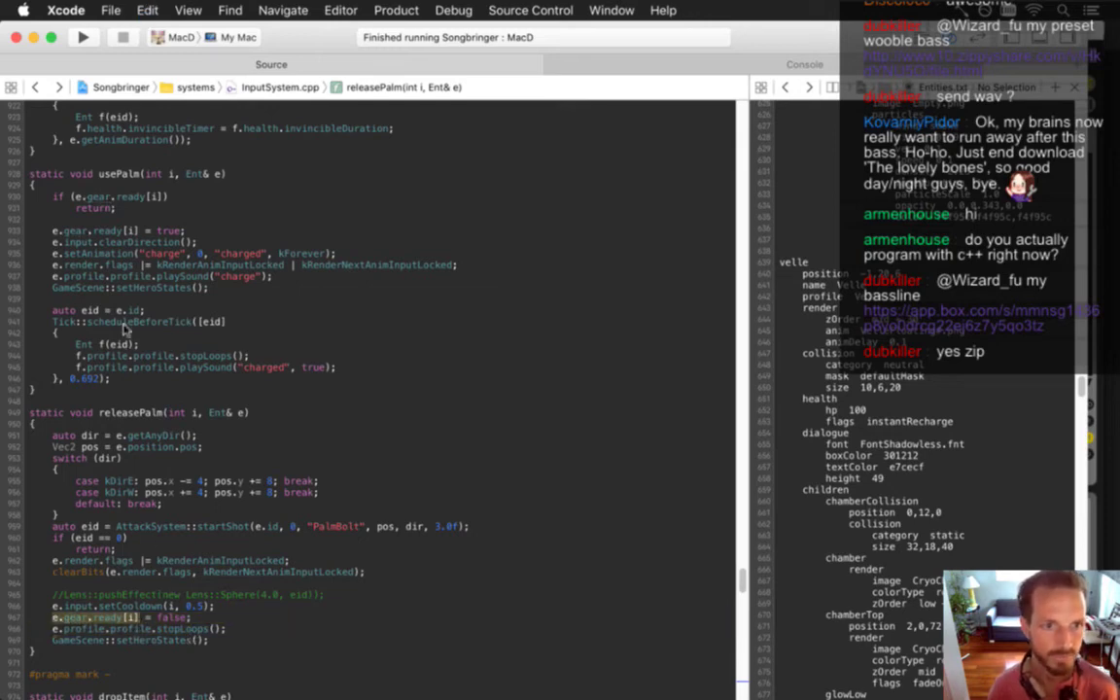
drag(54, 230, 127, 241)
drag(64, 618, 148, 625)
Add the guard if (!e.gear.ready[i]) return; after Ent f(eid); in usePalm's scheduled callback
click(144, 345)
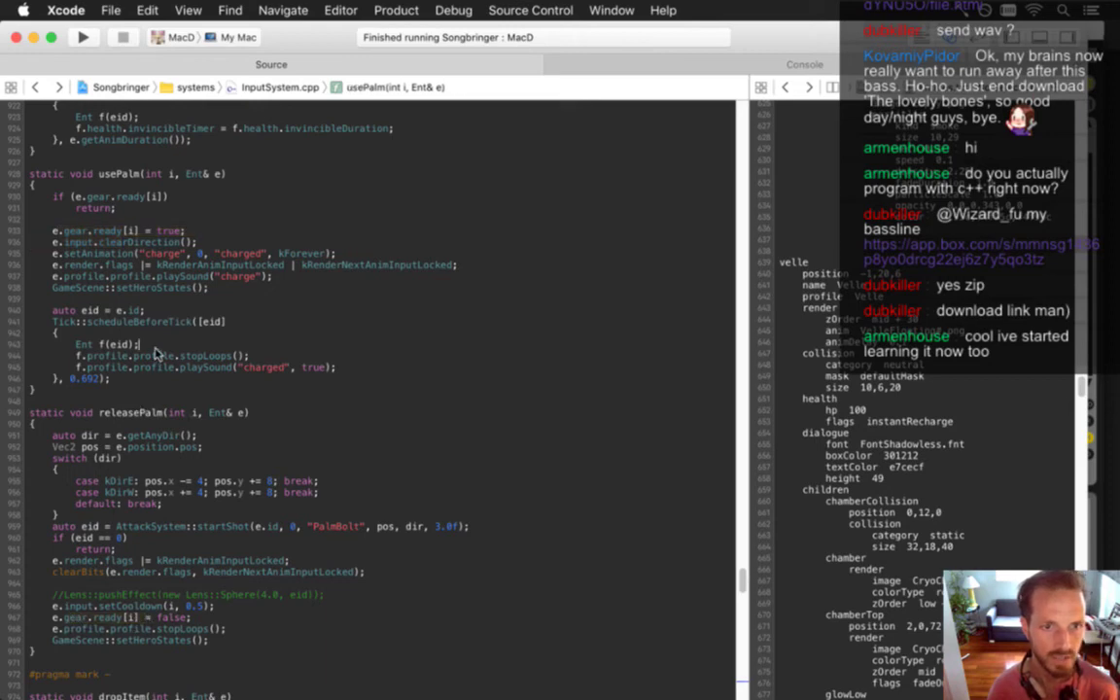
key(Return)
text(if (e.gear.ready[i])
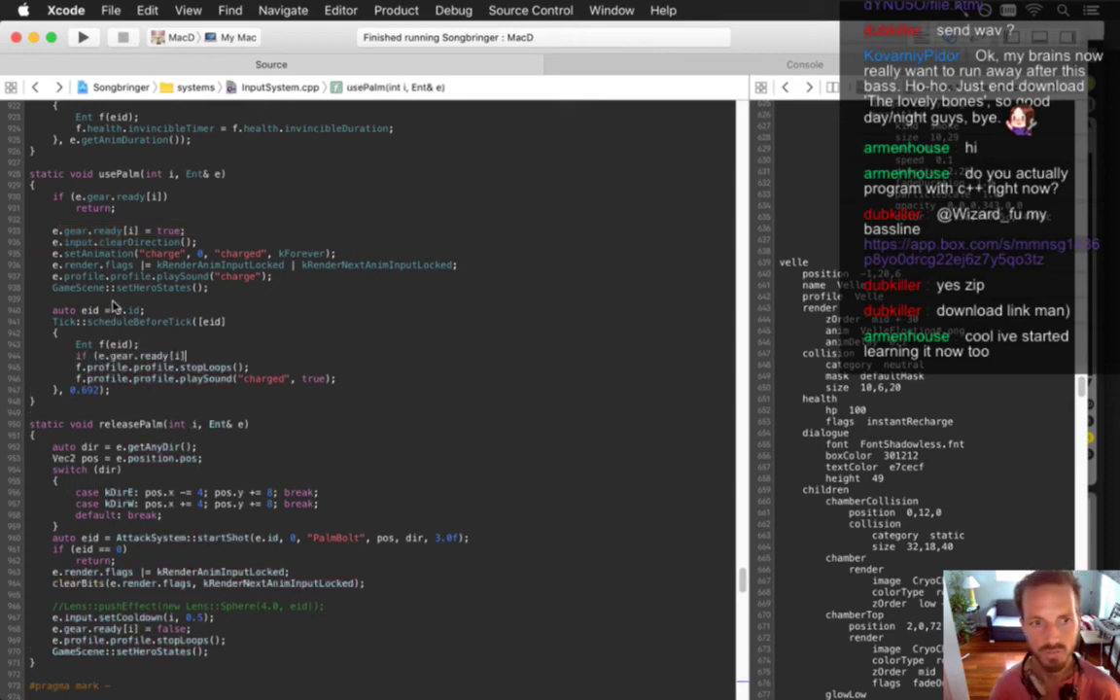
text(!)
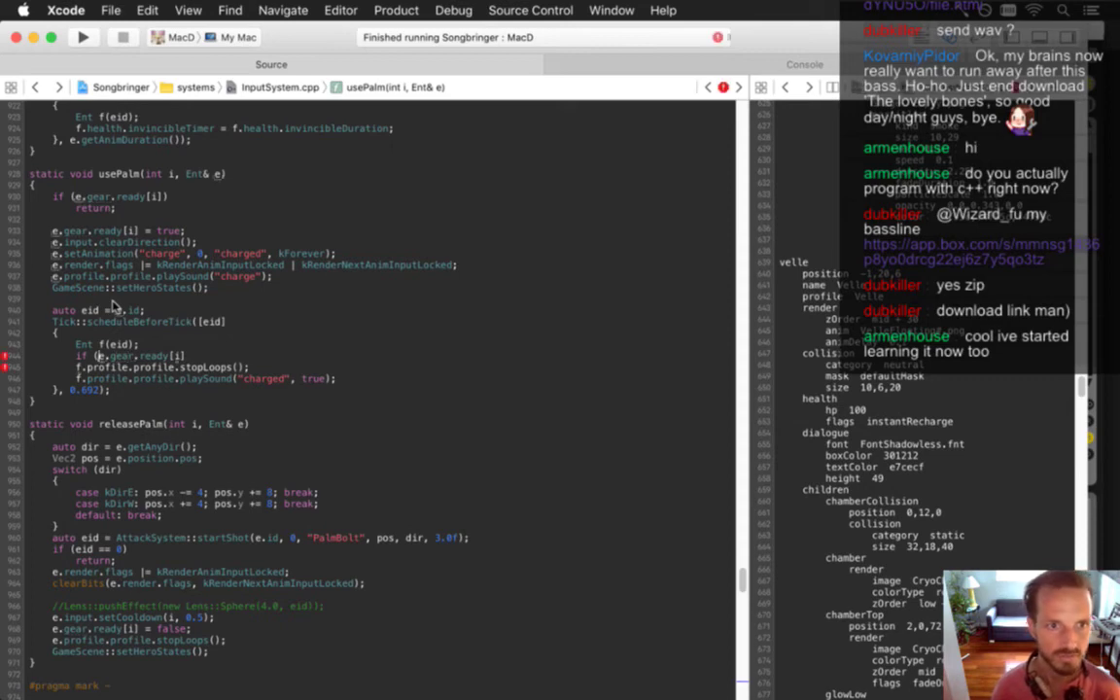
text())
key(Return)
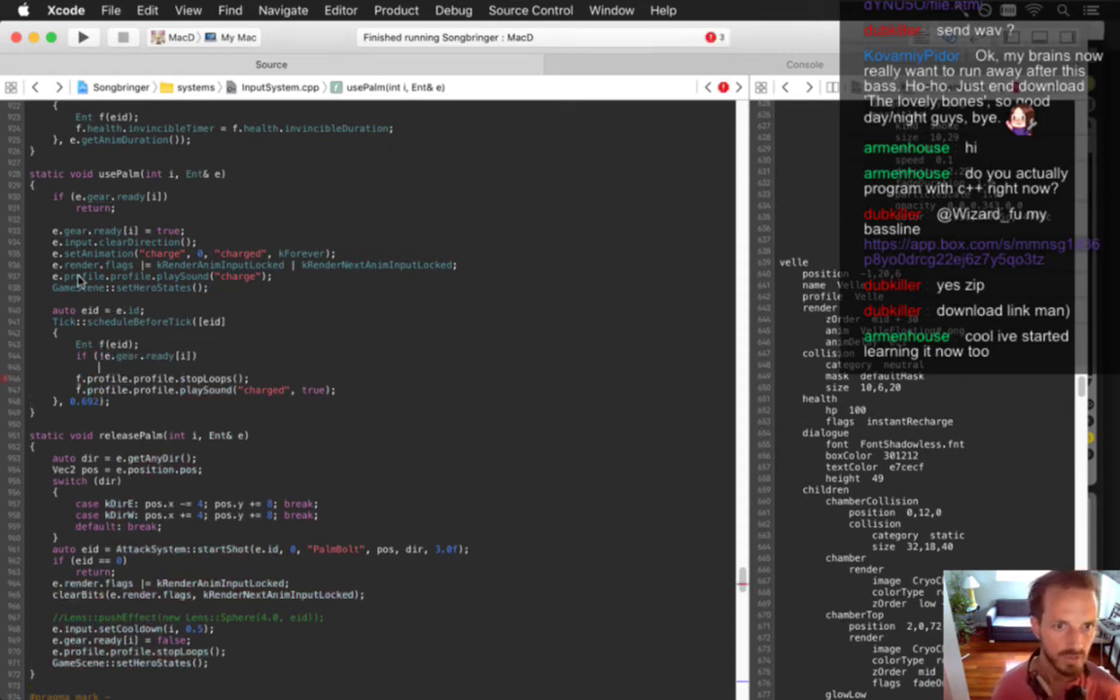
text(return;)
Add i to the scheduleBeforeTick lambda's capture list, resolve the guard's build error, and run the game to test it
key(Left)
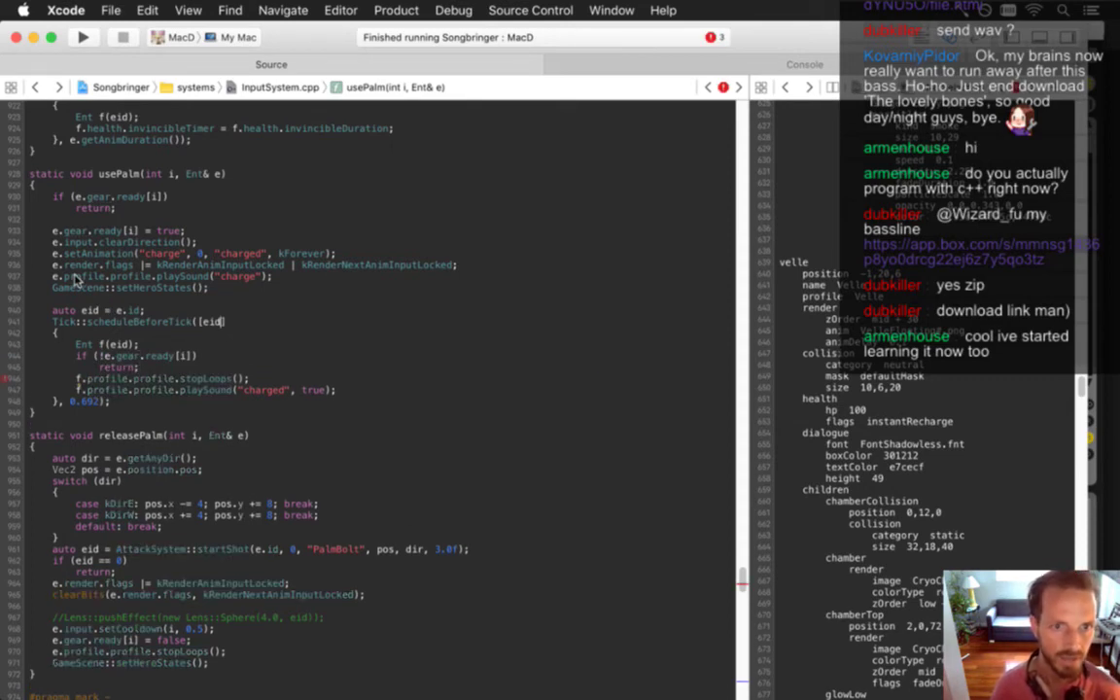
text(, i)
key(cmd+r)
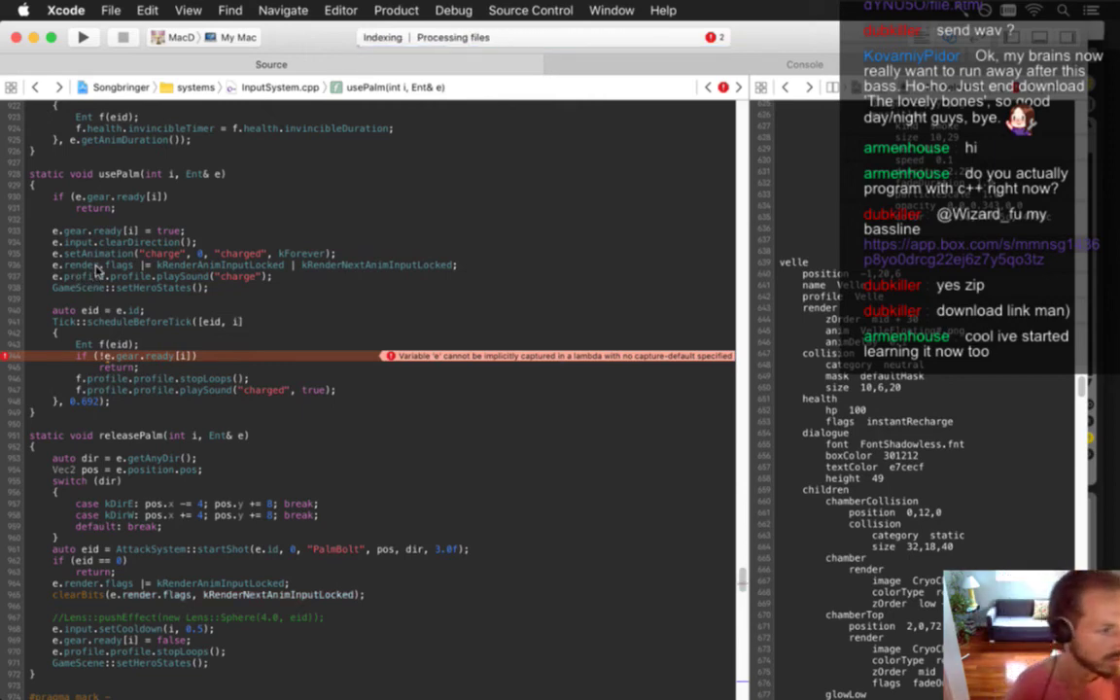
text(])
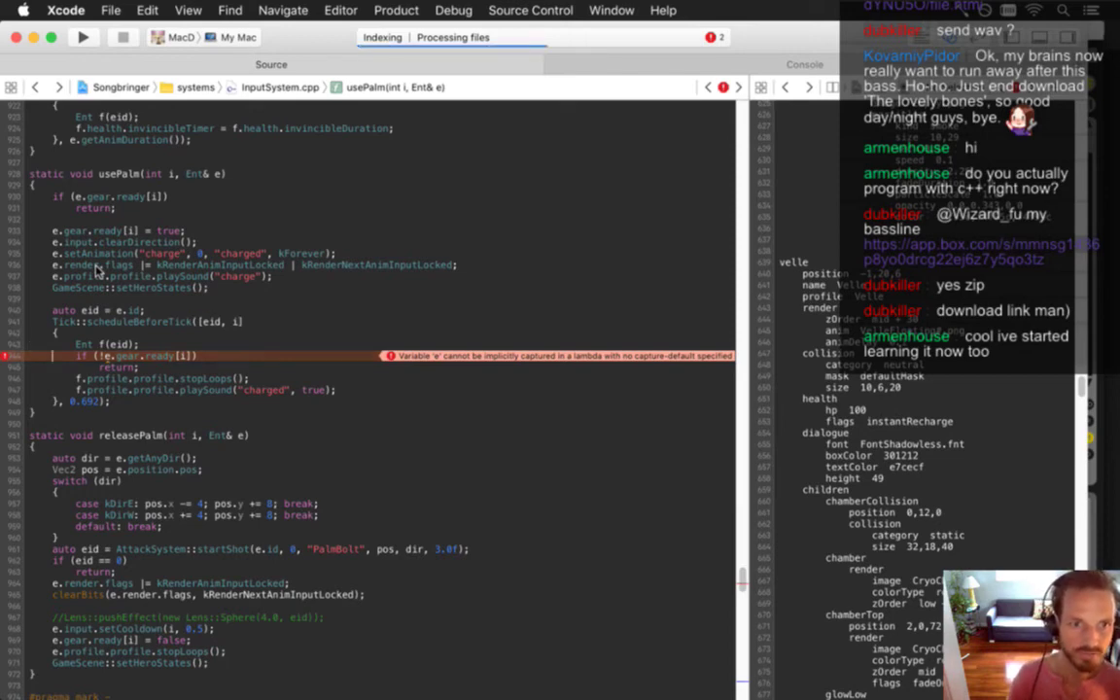
key(super+b)
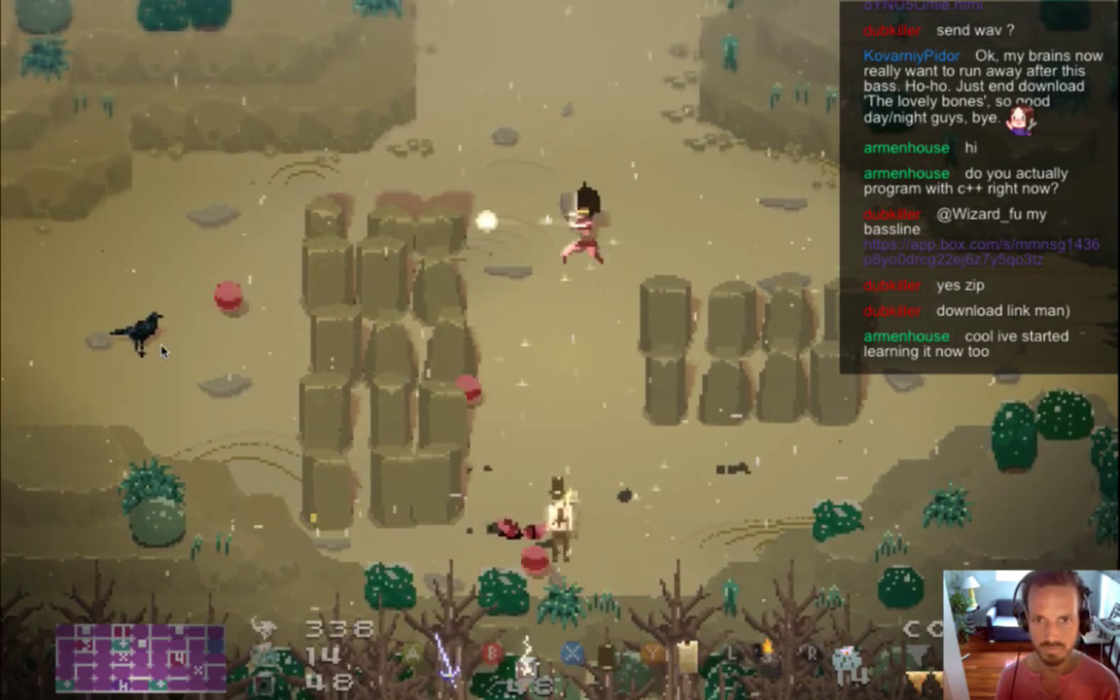
Quit the game, switch to Ableton Live, and select the 3-Audio clip in the ChiCharge set
key(super+q)
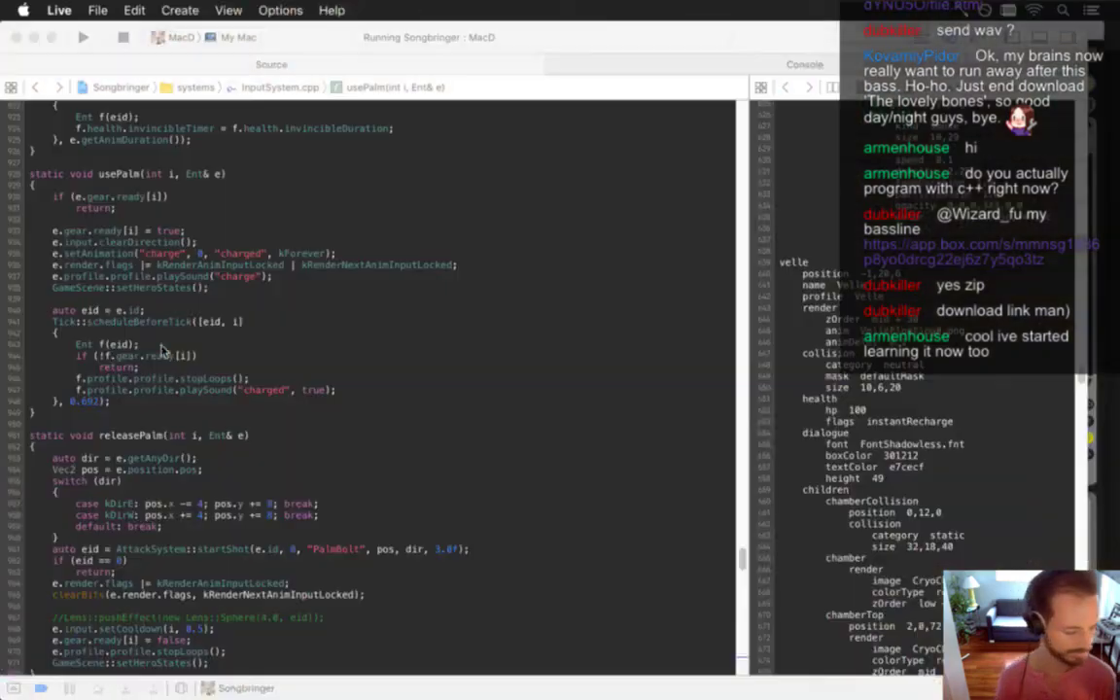
key(super+Tab)
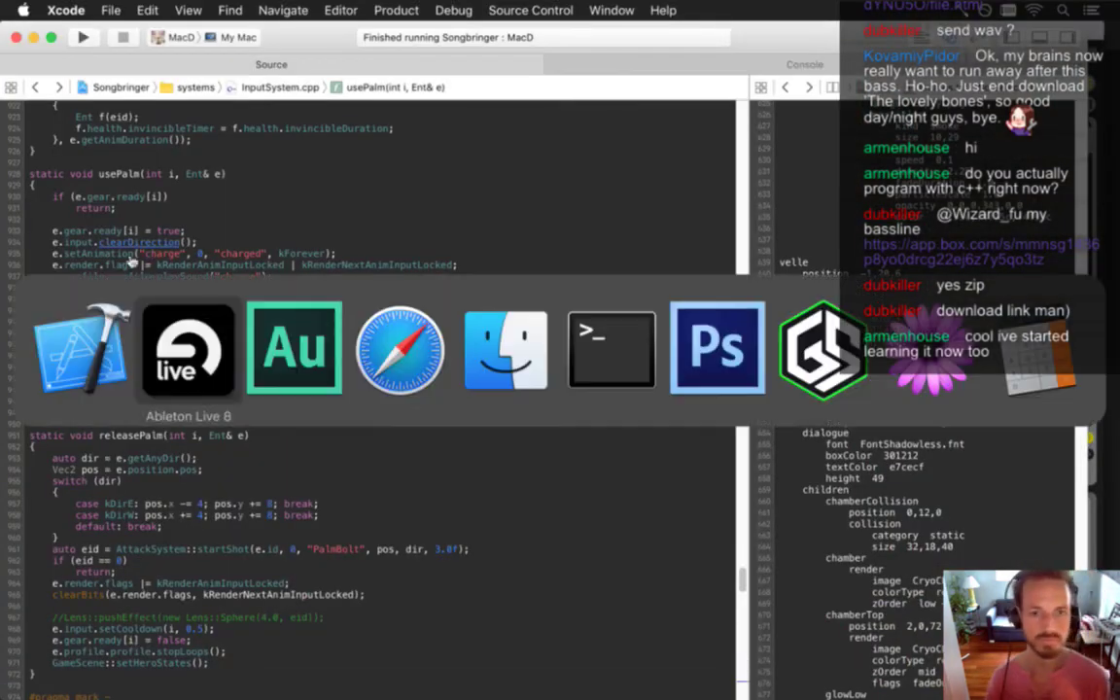
key(super+shift+Tab)
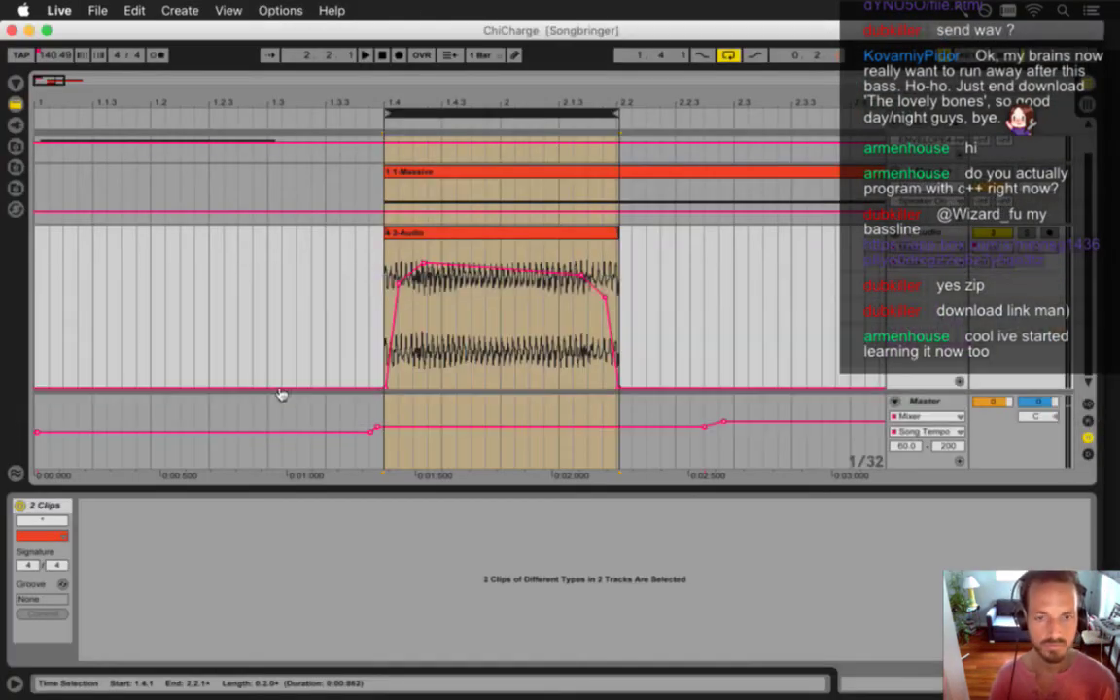
click(467, 233)
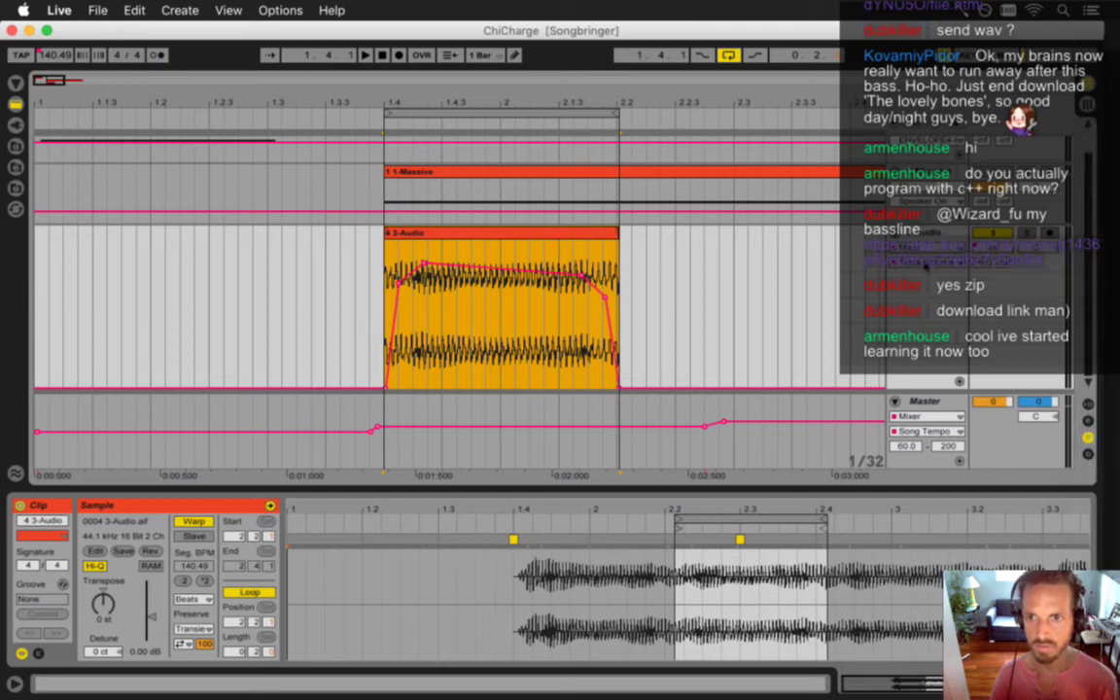
drag(1087, 252, 1089, 216)
scroll(457, 263, down, 1)
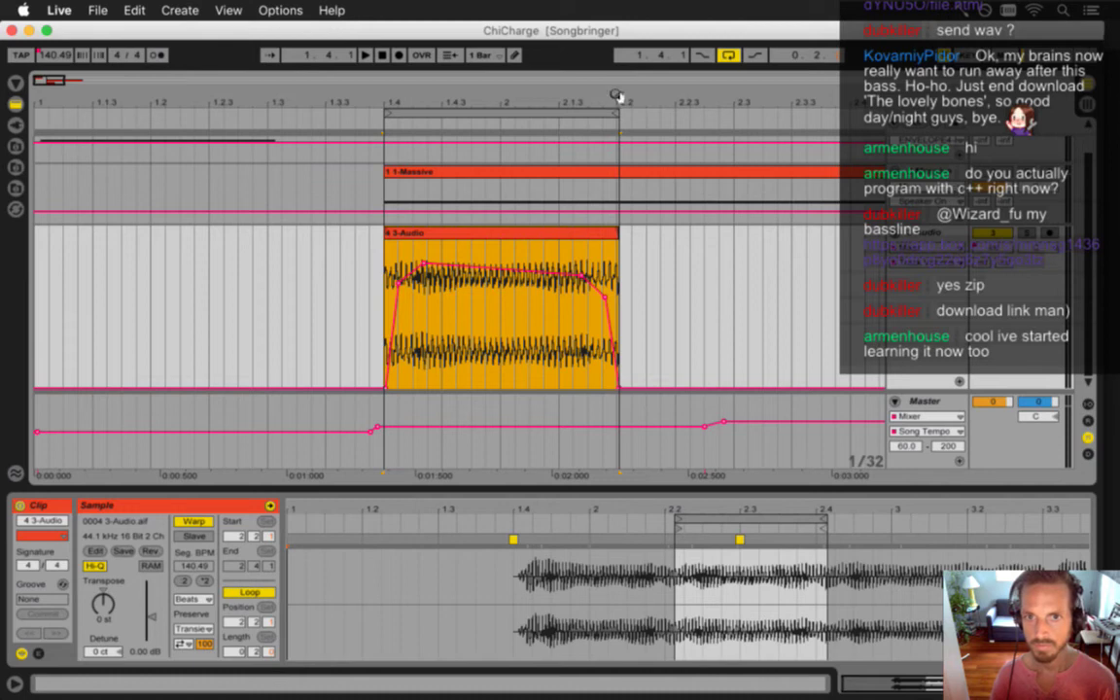
key(minus)
key(minus)
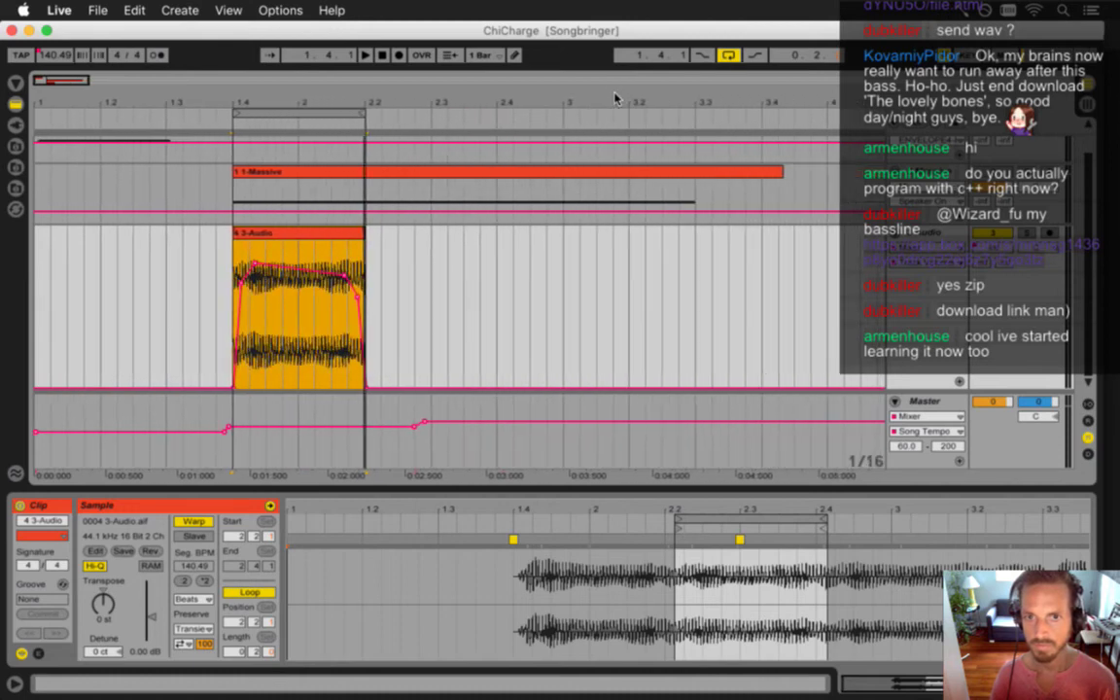
Shorten the 1-Massive clip's G#1 note to end at 1.3, pull its loop end in to 1.3.3, and trim the clip to just past 2.2
click(304, 172)
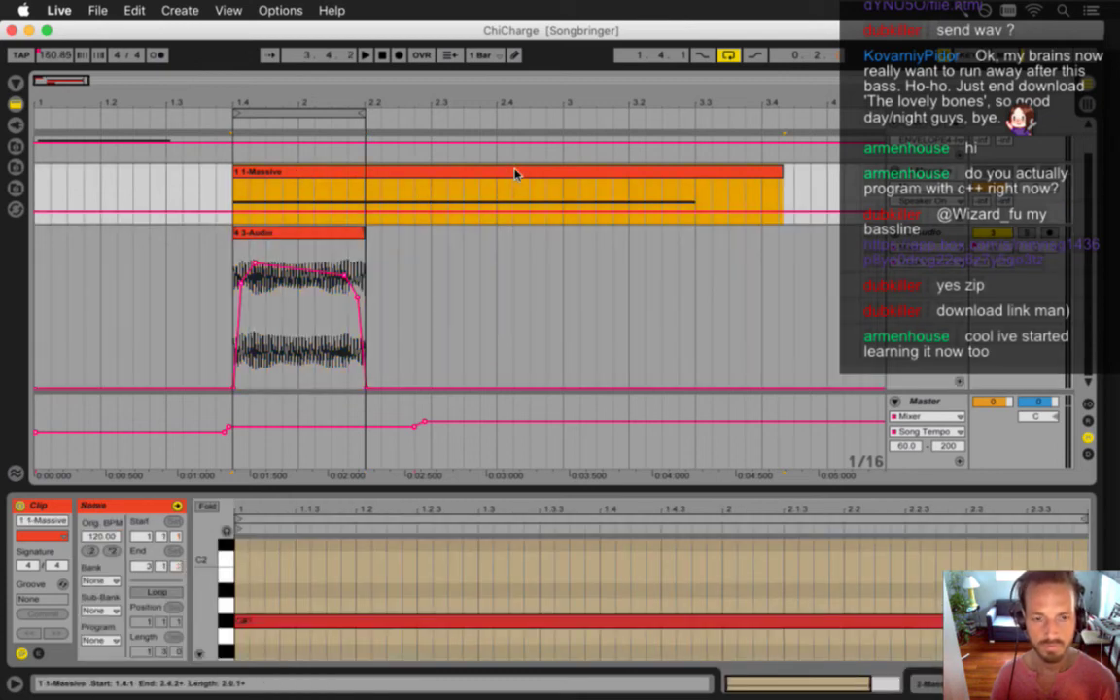
click(526, 620)
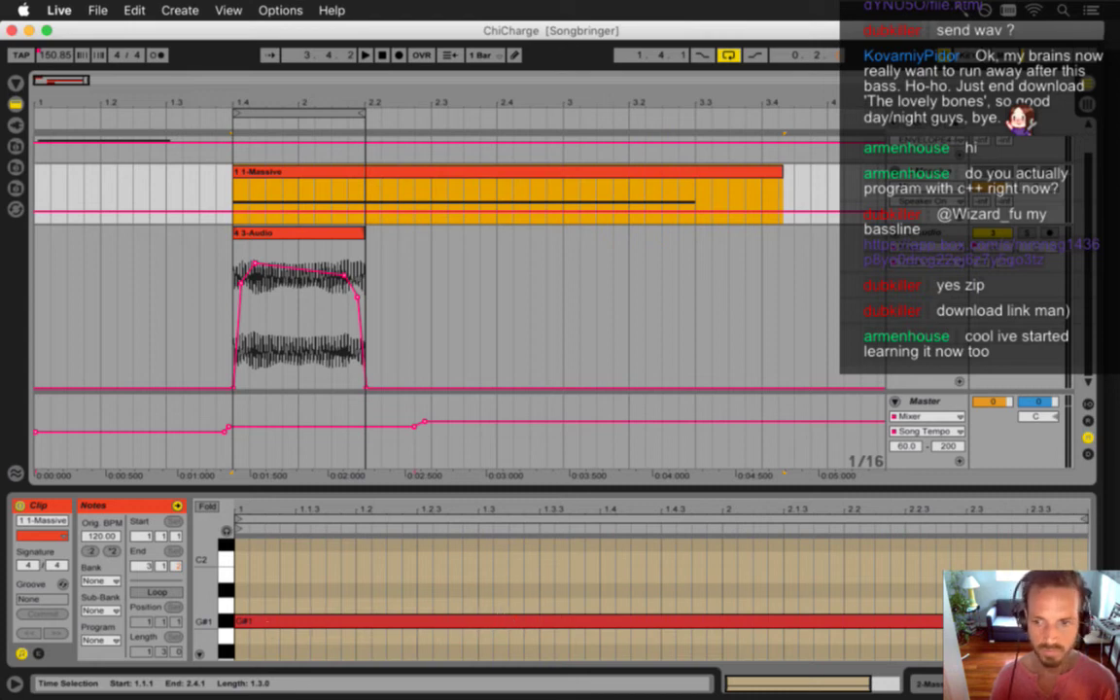
drag(941, 622, 478, 634)
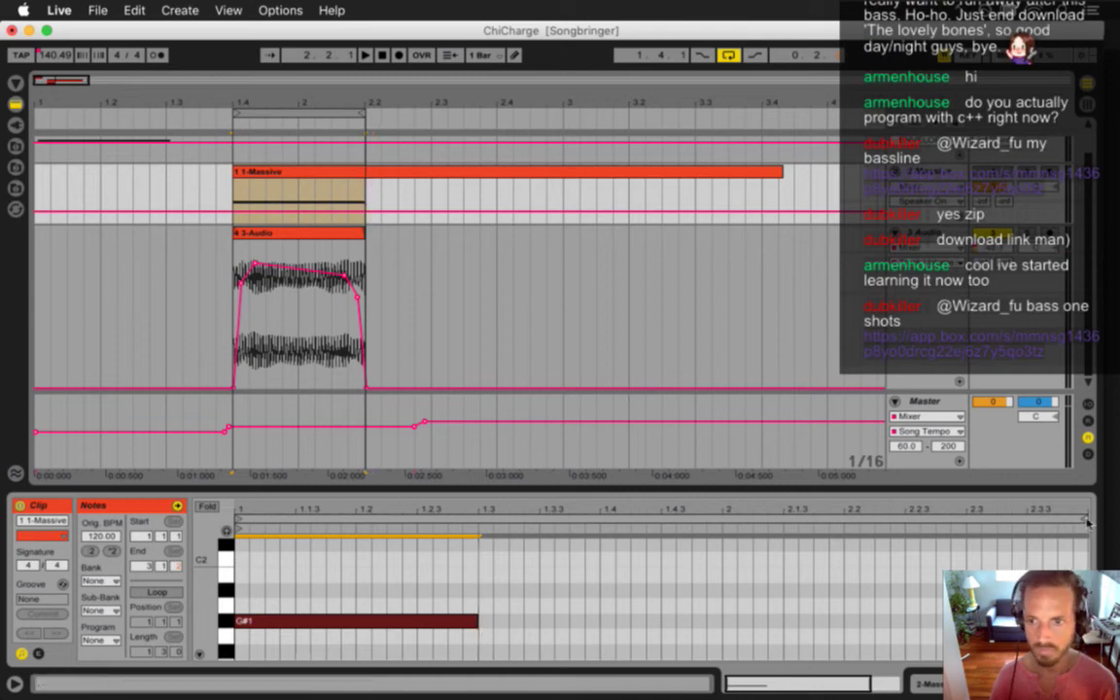
mouse_move(1087, 522)
mouse_down()
mouse_move(505, 535)
mouse_move(545, 538)
mouse_up()
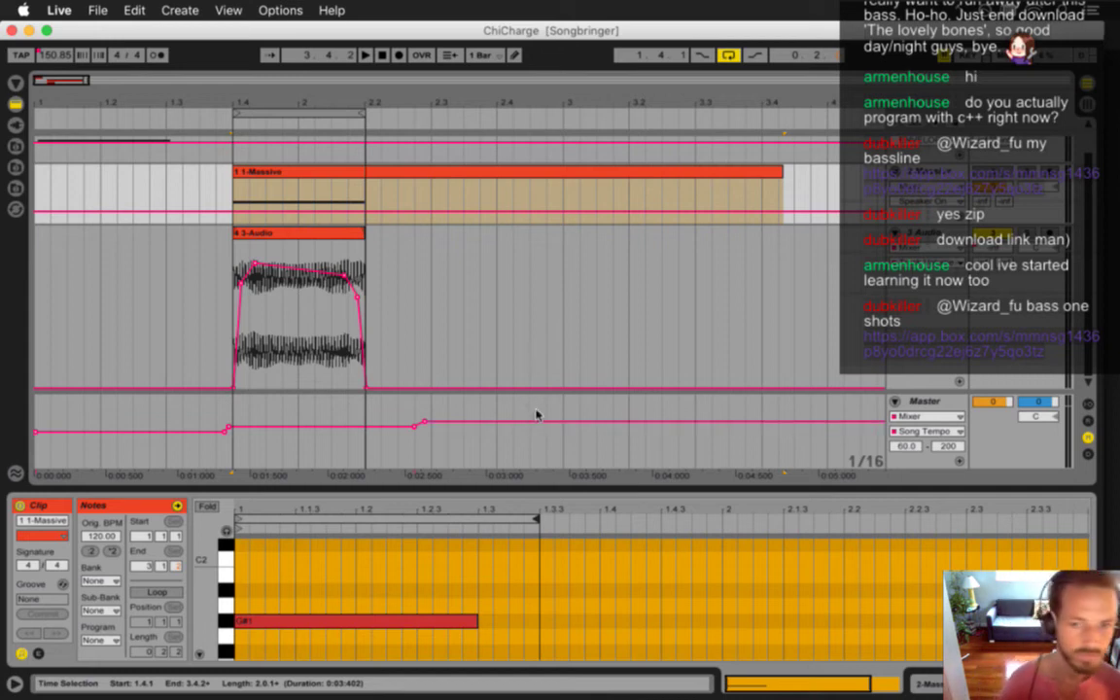
click(21, 654)
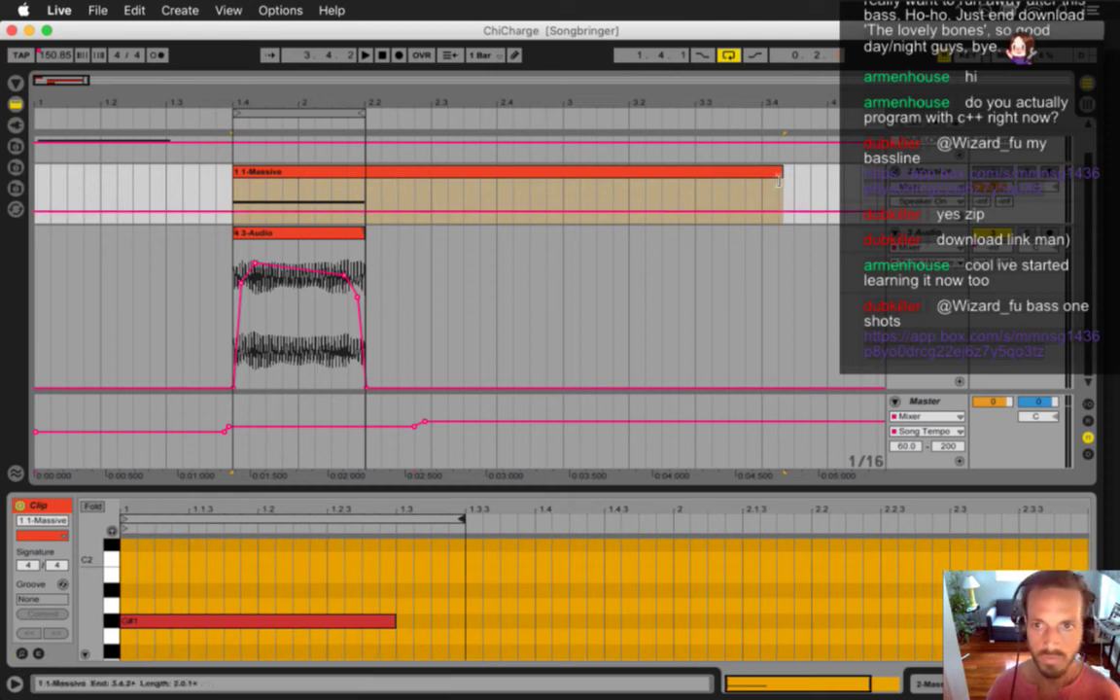
drag(778, 176, 375, 207)
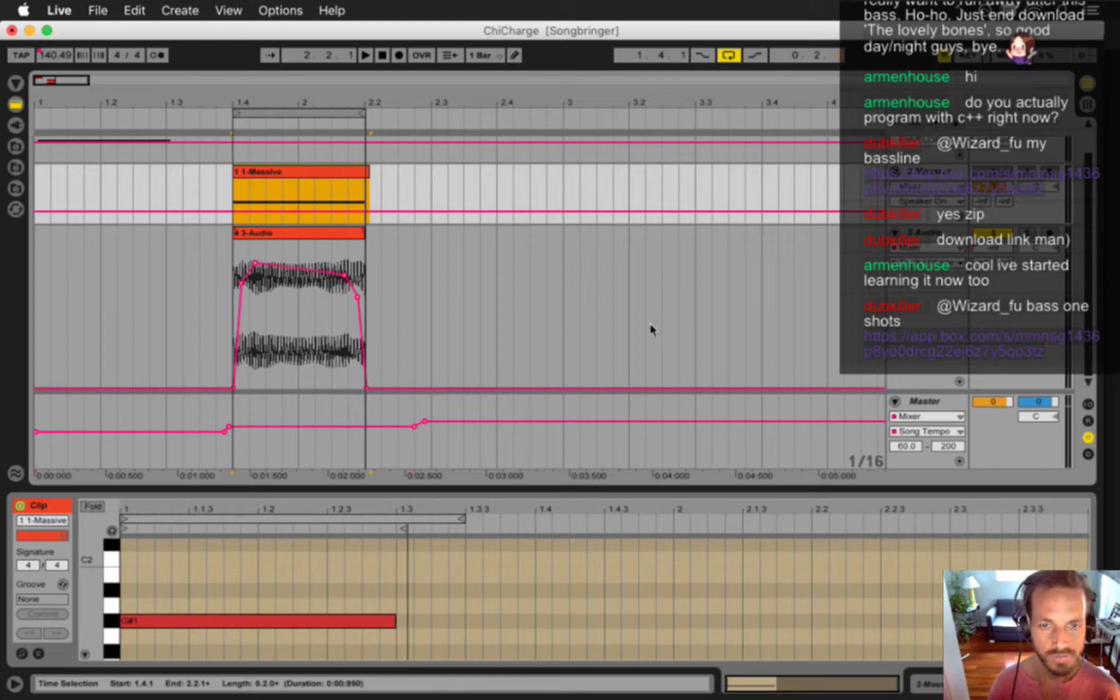
Enlarge the Massive track's lane and show its Mixer Track Volume automation
drag(367, 260, 237, 263)
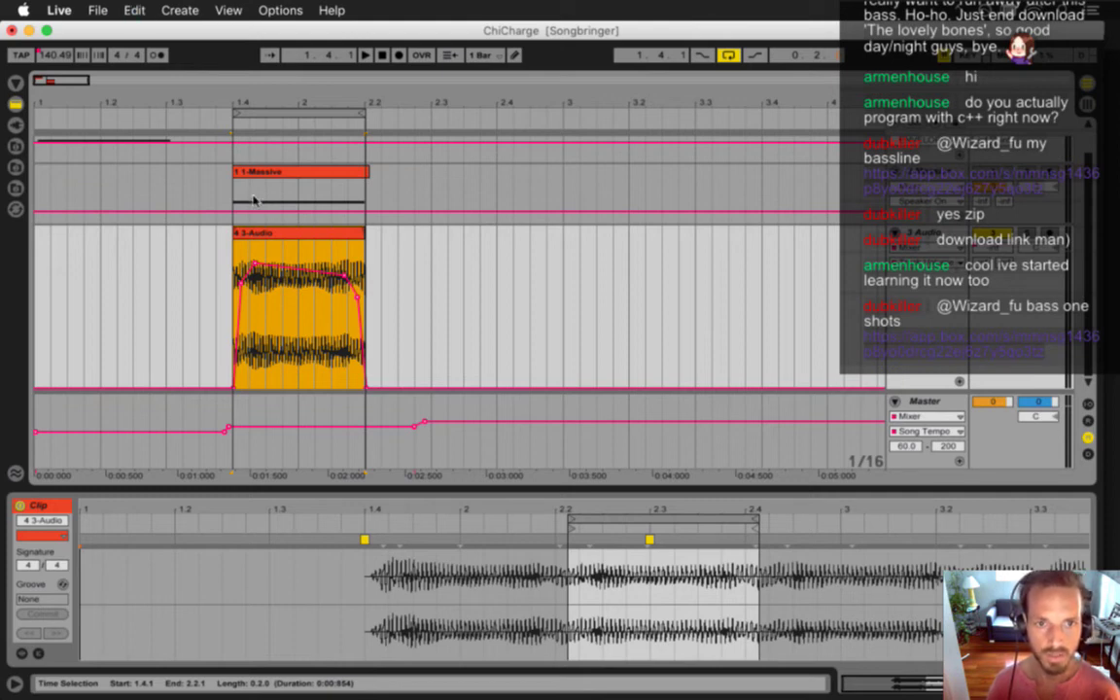
click(230, 177)
drag(925, 225, 925, 283)
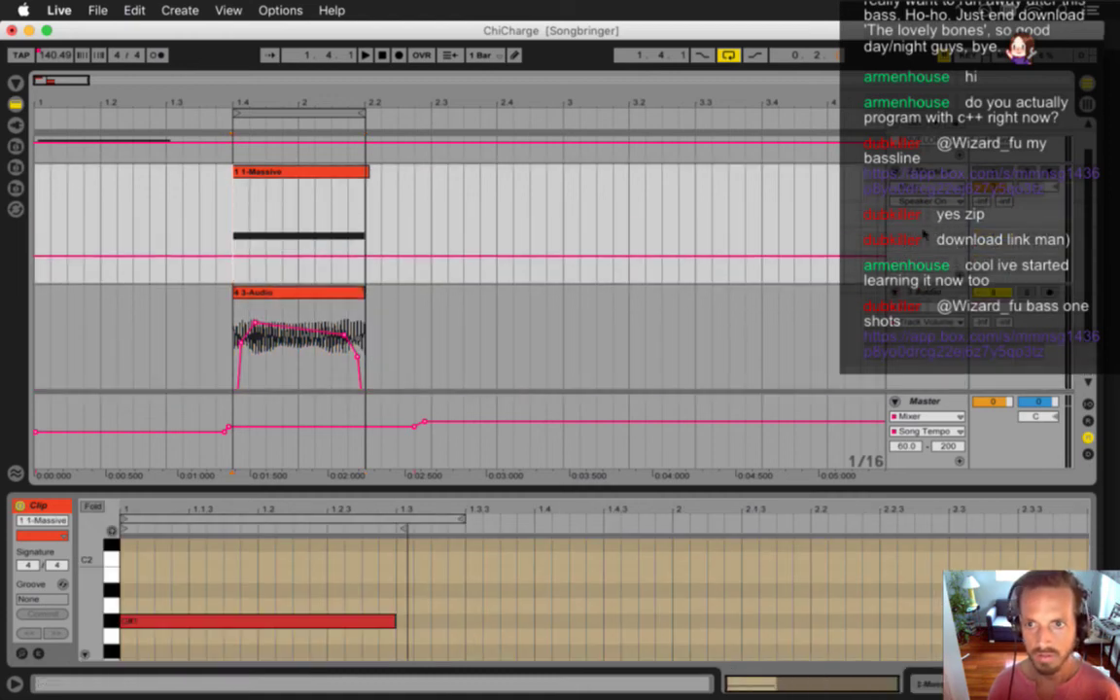
click(926, 201)
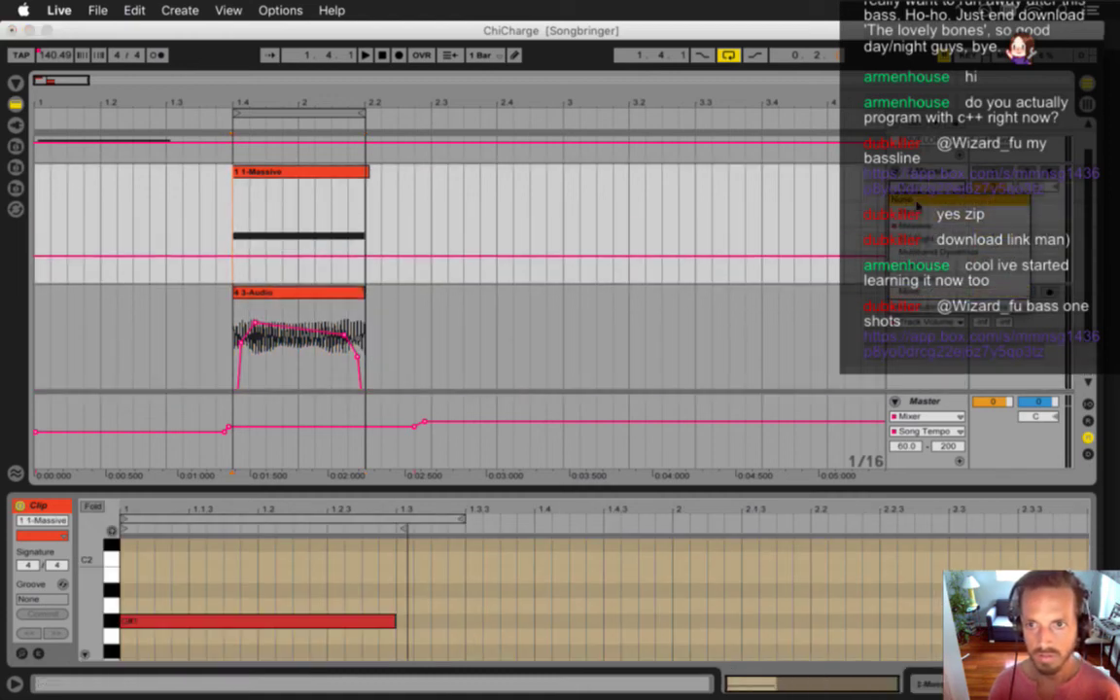
click(915, 226)
click(917, 197)
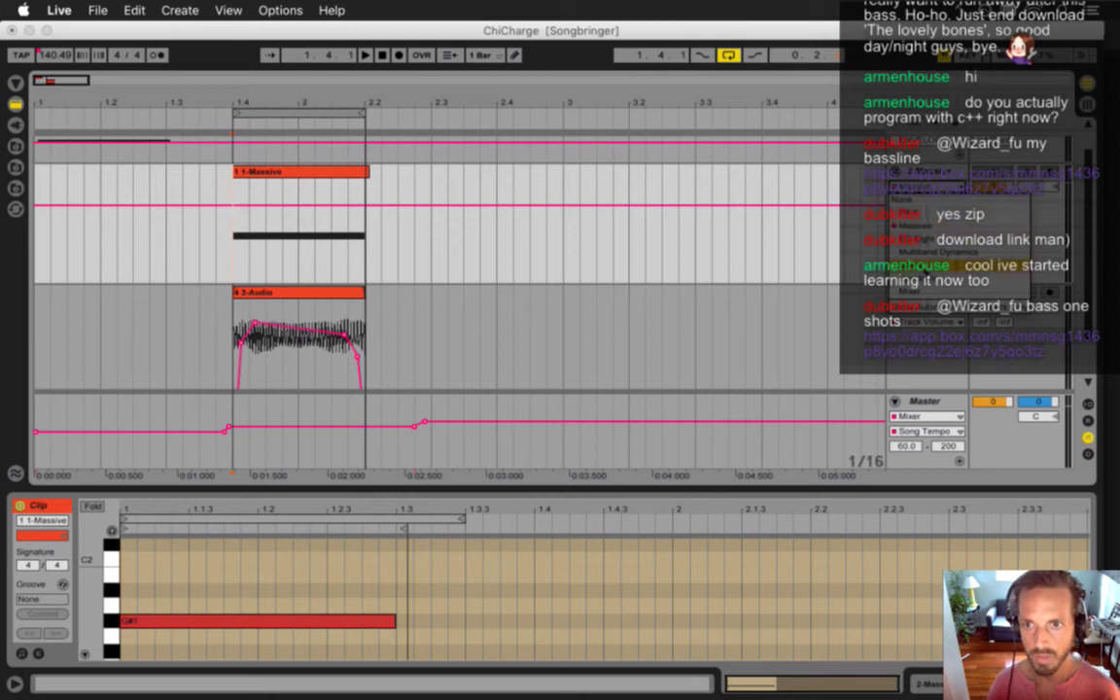
click(920, 290)
click(922, 202)
click(928, 240)
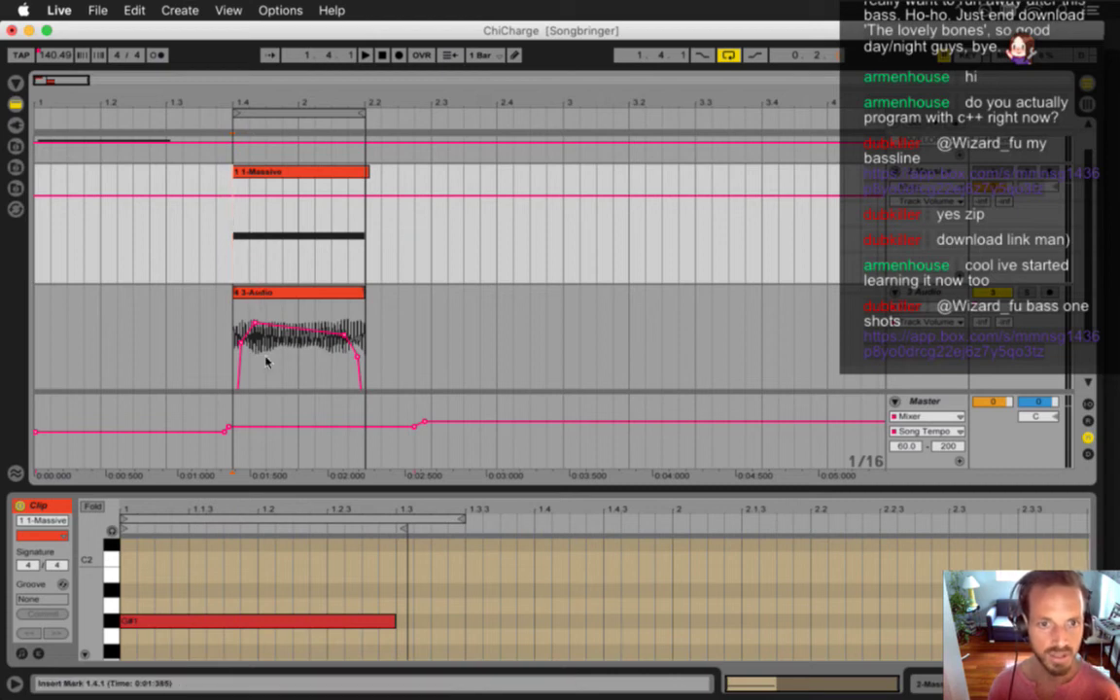
Add six volume breakpoints at 0.0 dB along the 1-Massive clip, lined up with those of the 3-Audio clip's envelope
drag(225, 102, 231, 107)
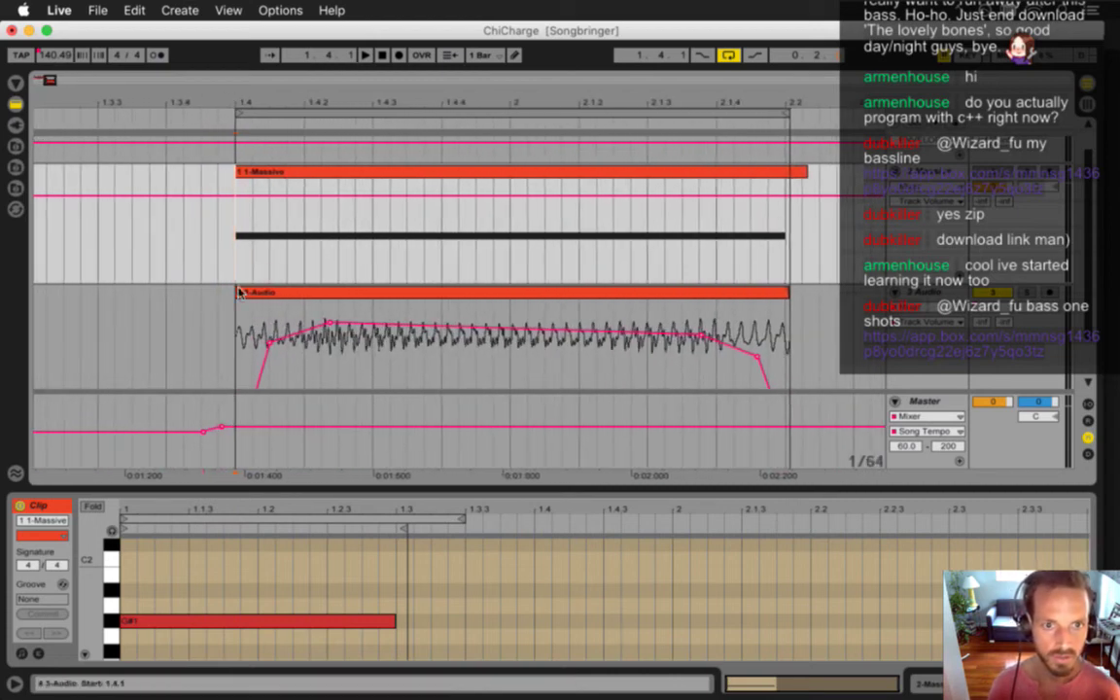
click(234, 196)
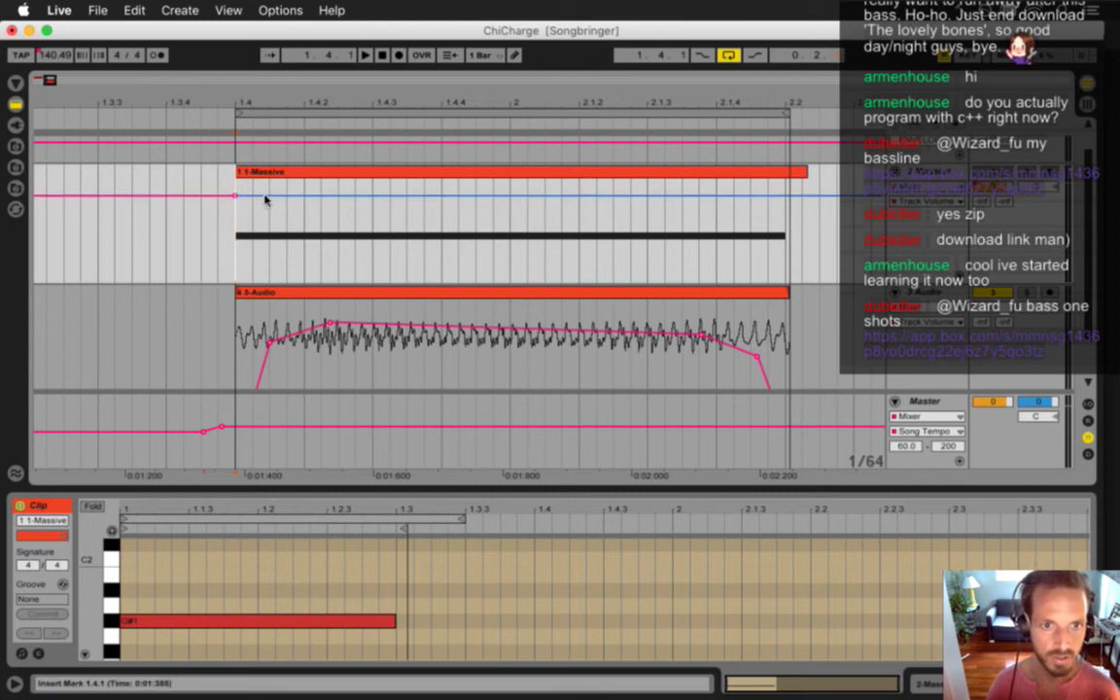
click(264, 196)
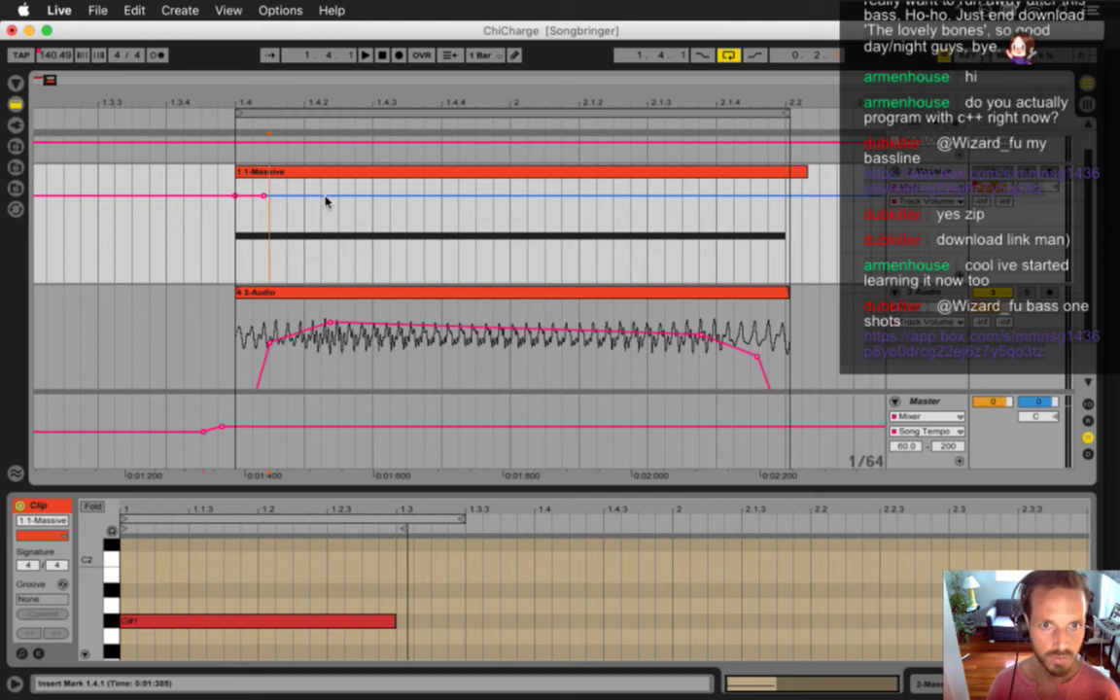
click(324, 196)
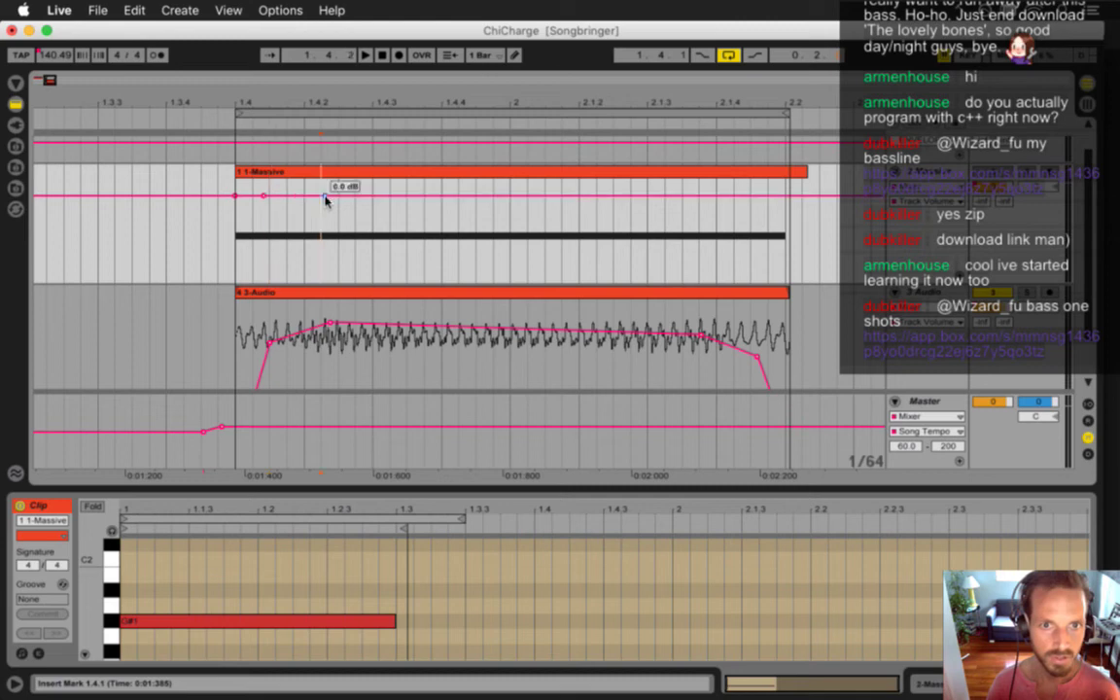
click(702, 196)
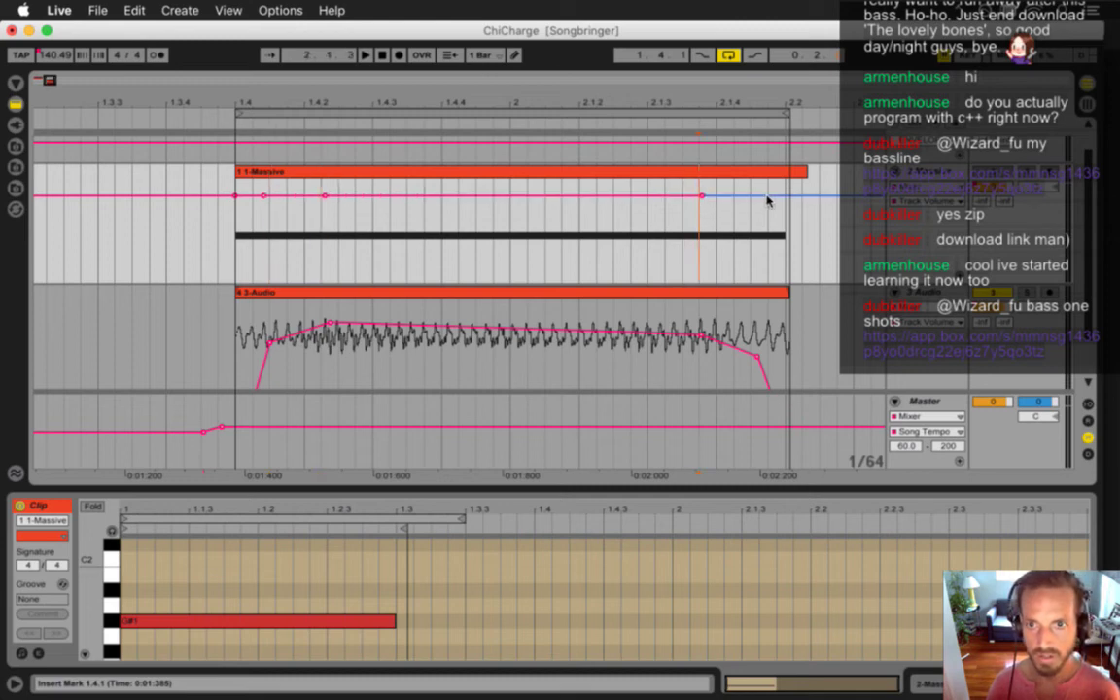
click(760, 196)
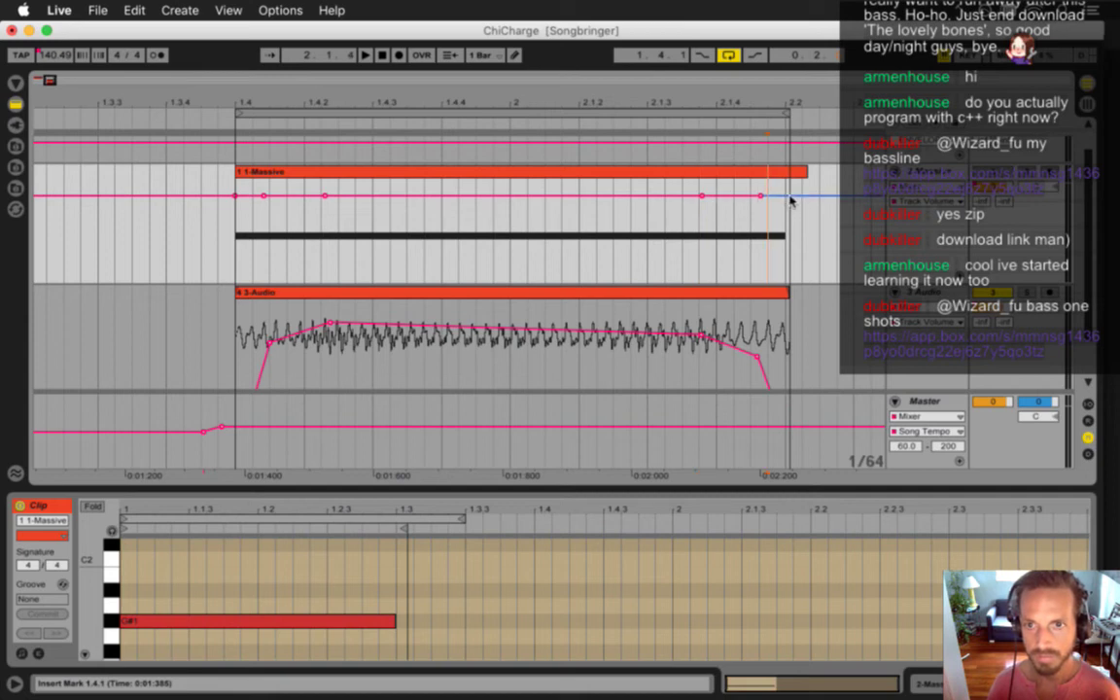
click(790, 197)
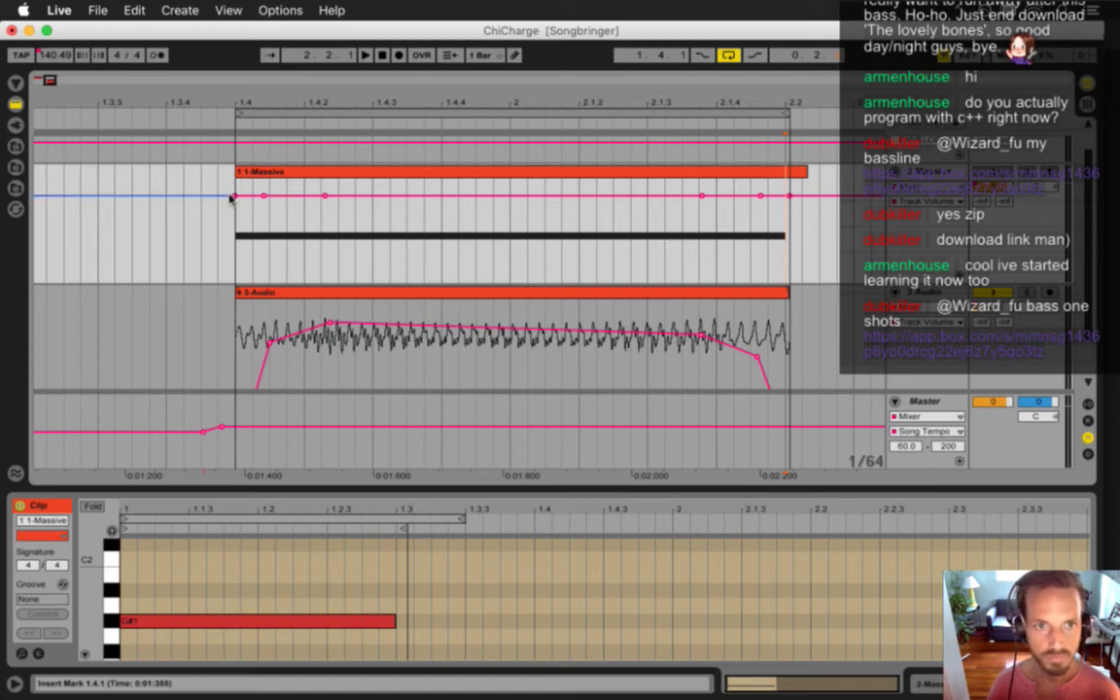
Shape the Massive track's volume envelope like the 3-Audio one: steep rise at 1.4, slight decline, and a fall to minimum by 2.2
drag(234, 196, 236, 201)
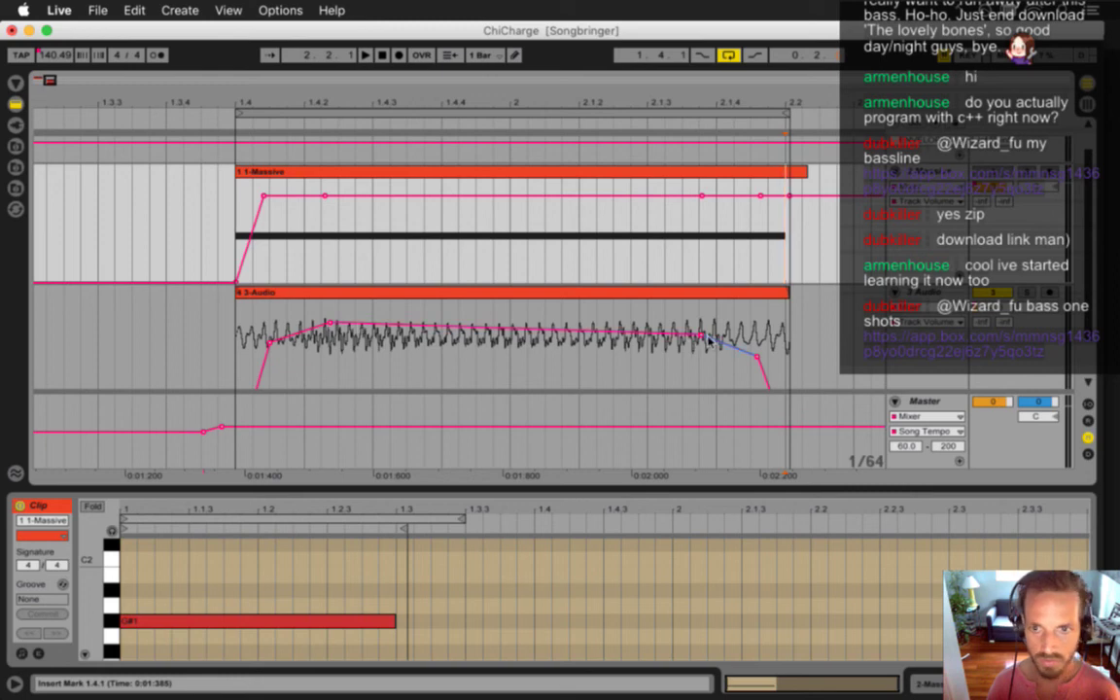
drag(263, 195, 264, 199)
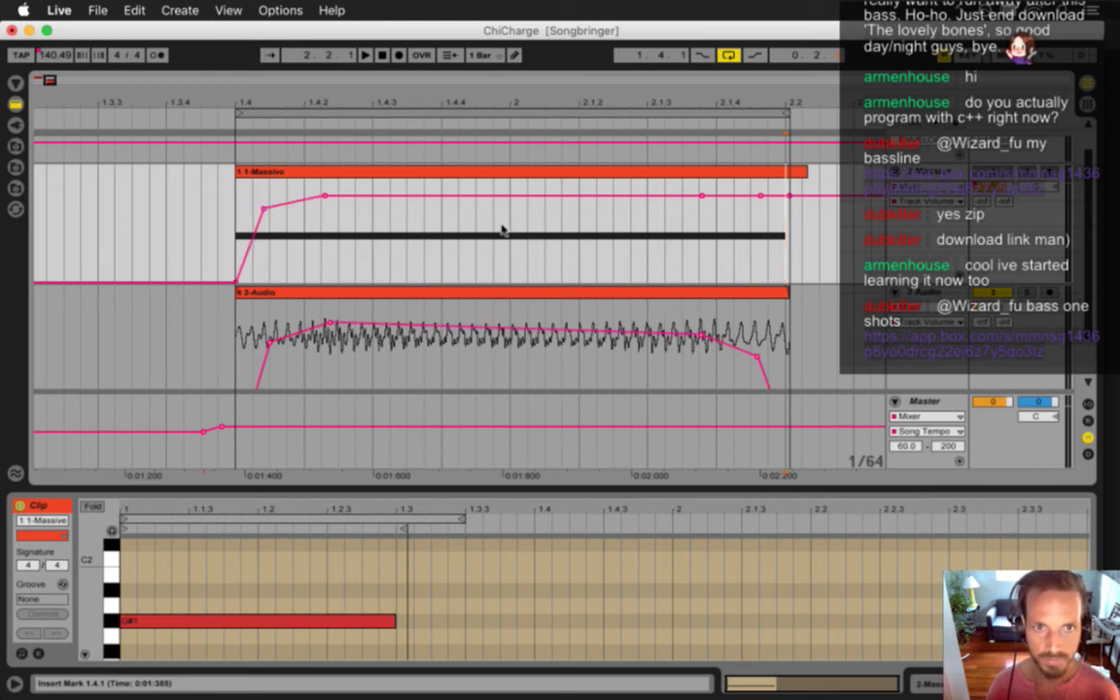
drag(702, 195, 706, 203)
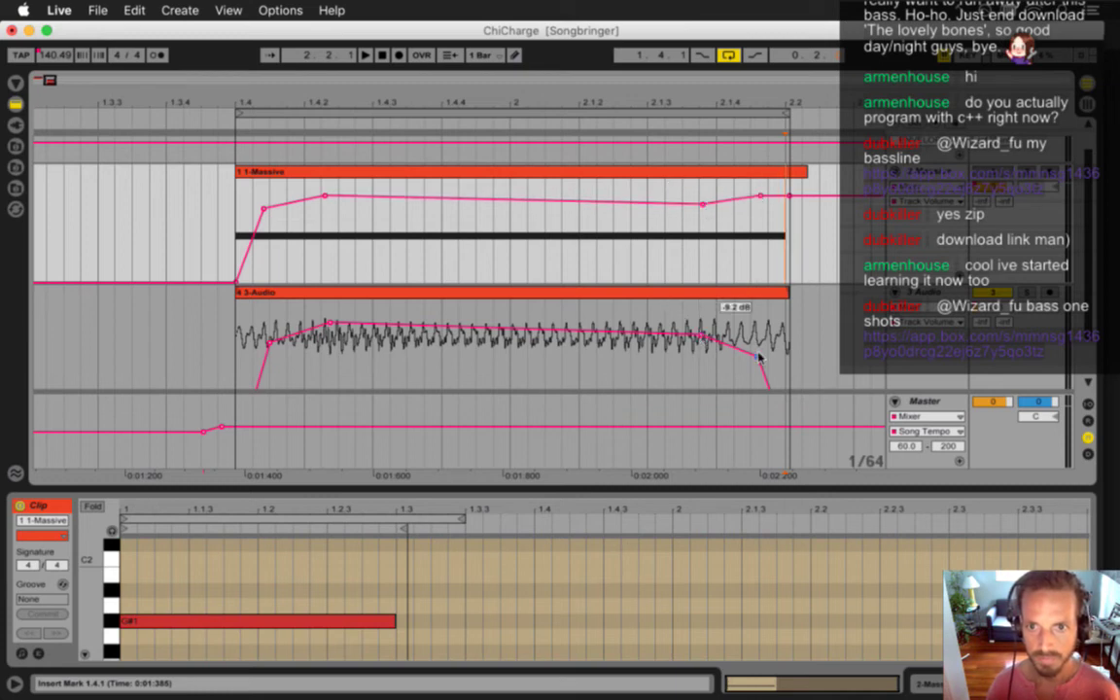
drag(761, 197, 789, 282)
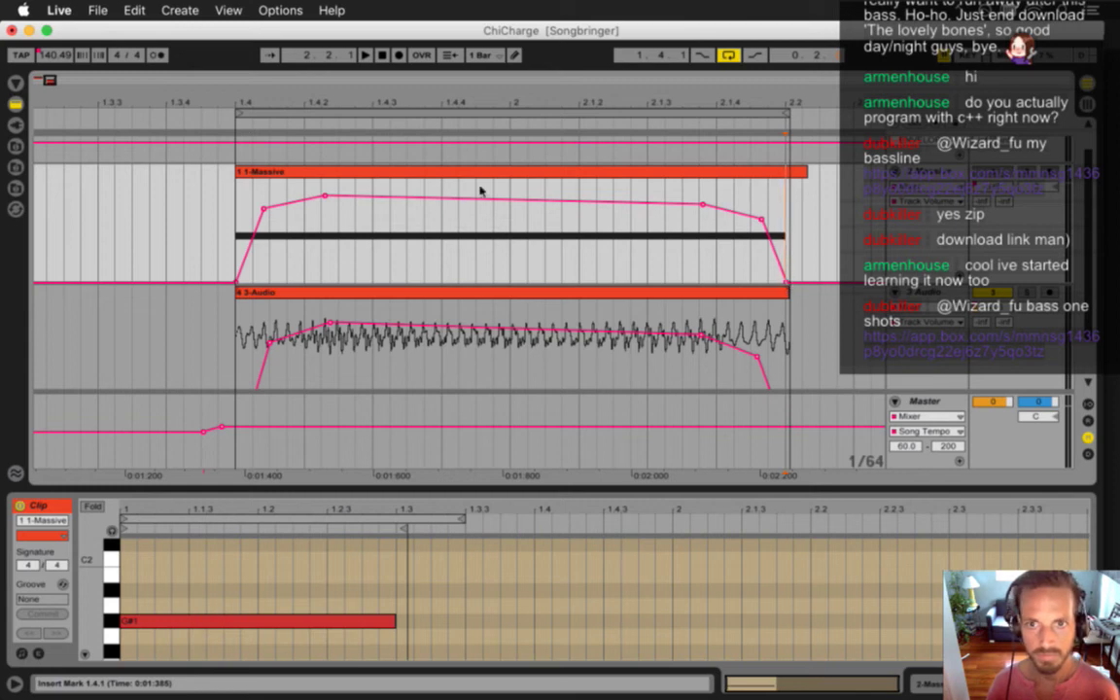
Activate the Massive track, deactivate the 3-Audio track, and audition the loop
click(1001, 173)
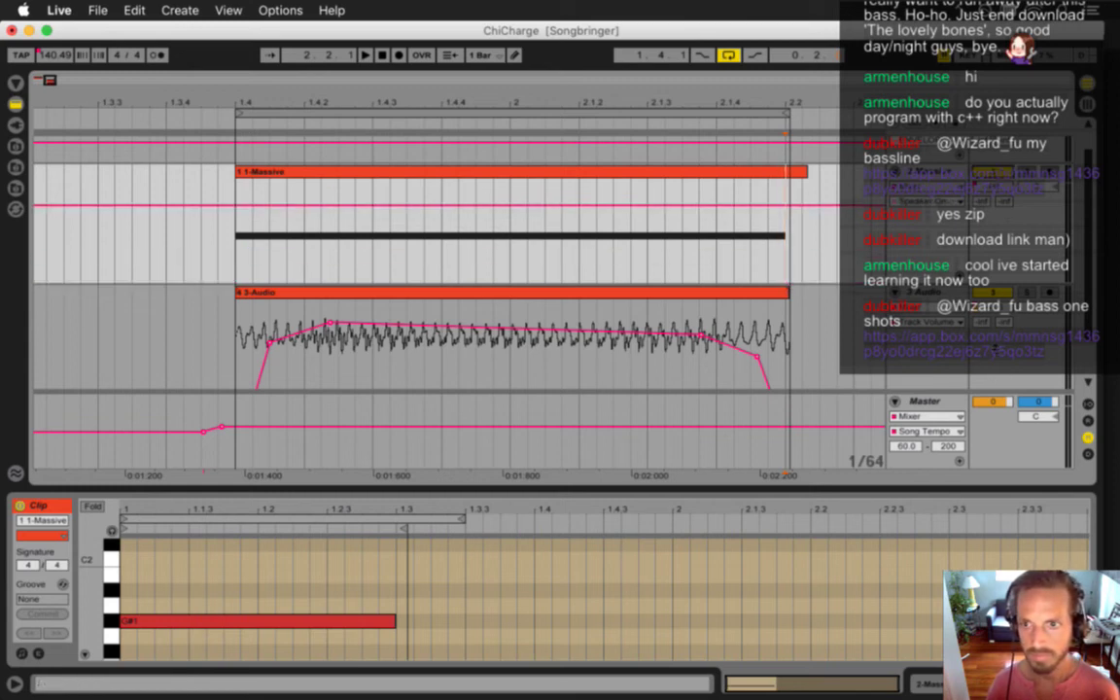
click(993, 292)
key(space)
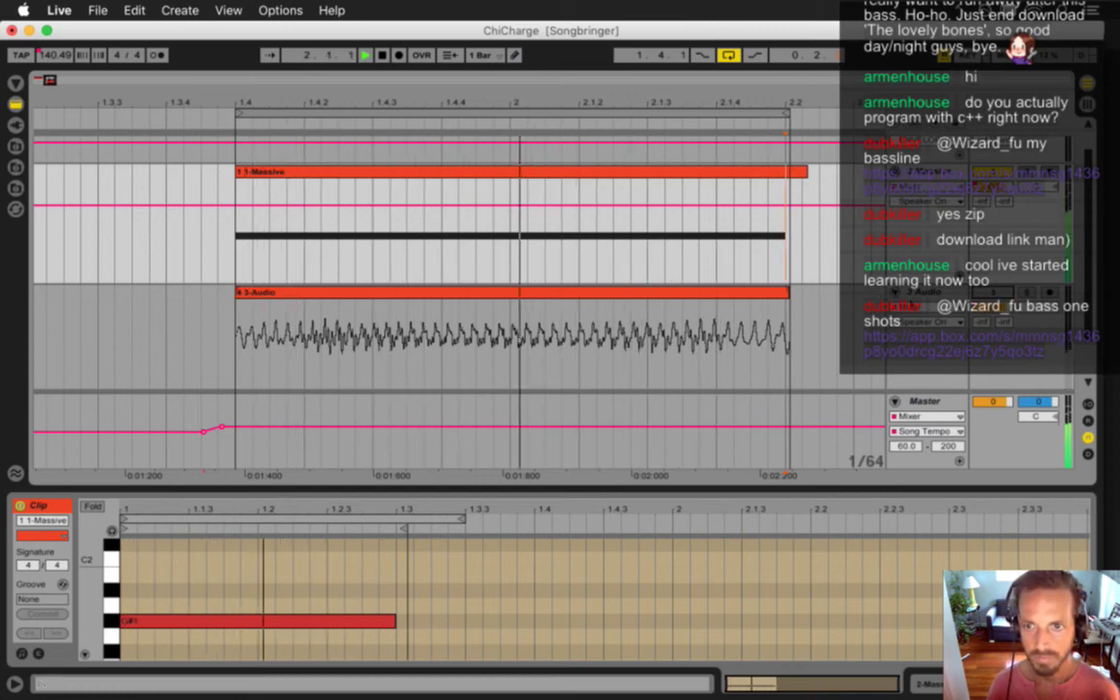
key(space)
Delete the 3-Audio track and play the loop with only the Massive clip
click(929, 292)
key(super+BackSpace)
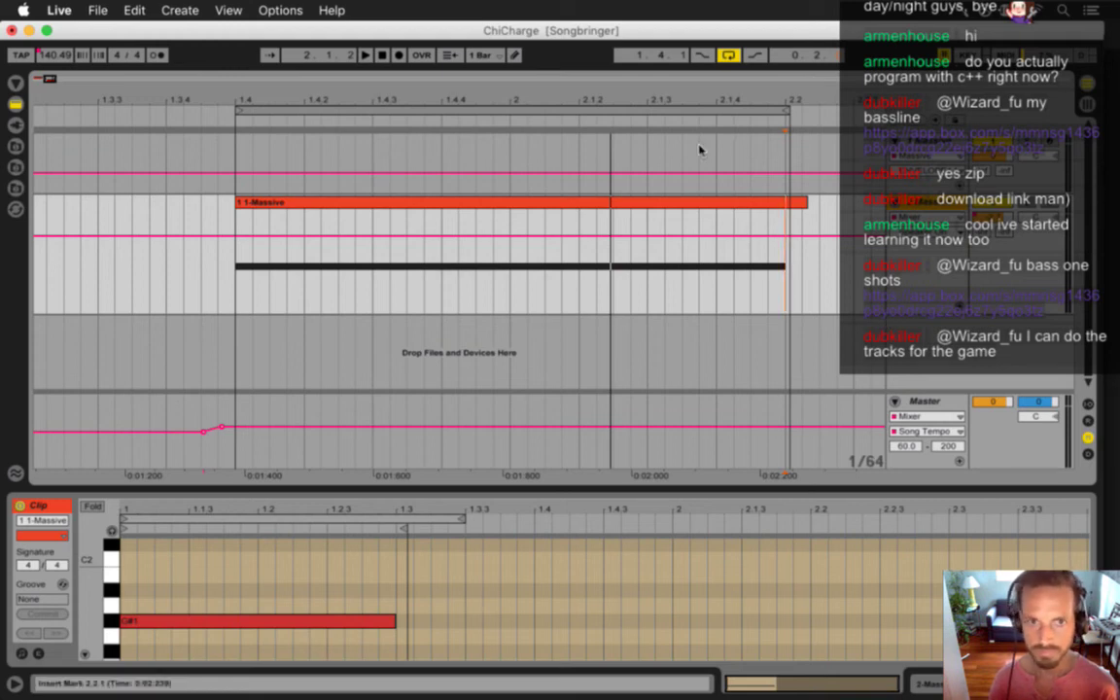
key(space)
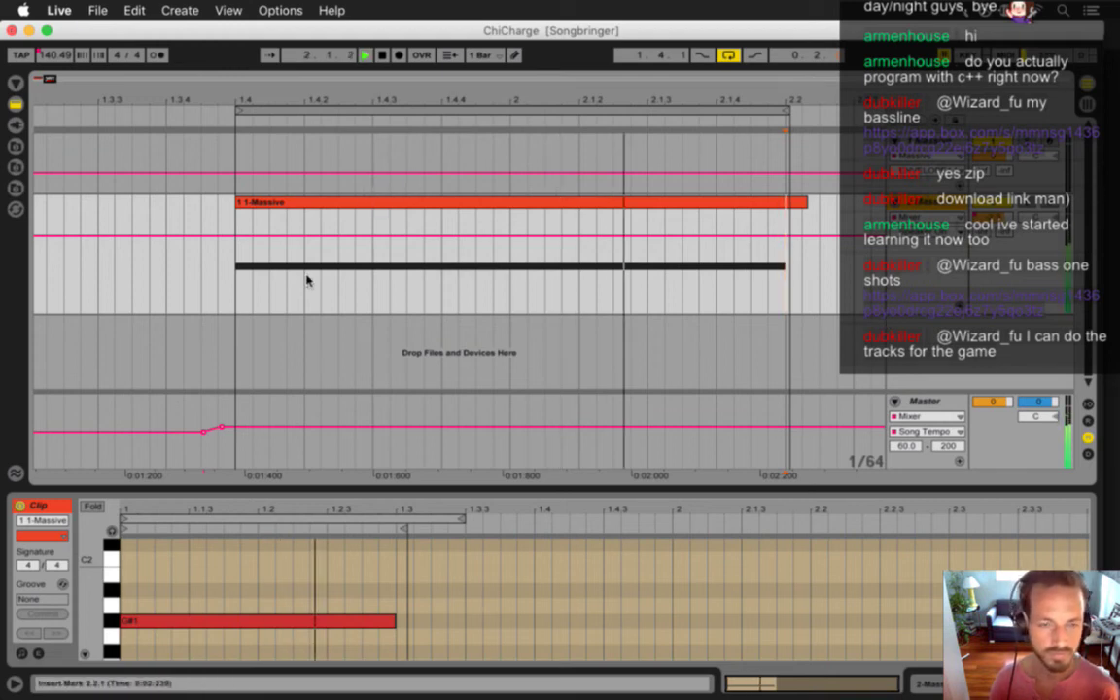
Transpose the 1-Massive clip's note up an octave to G#2 while listening to the loop, and stop playback
click(306, 204)
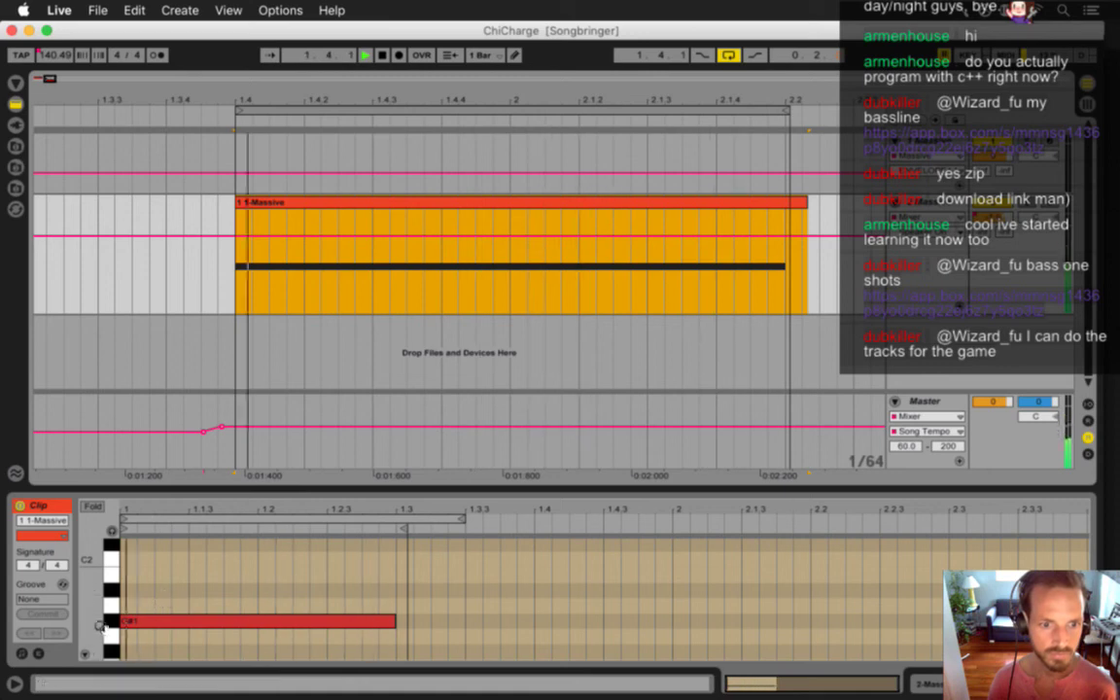
drag(97, 626, 137, 556)
click(134, 648)
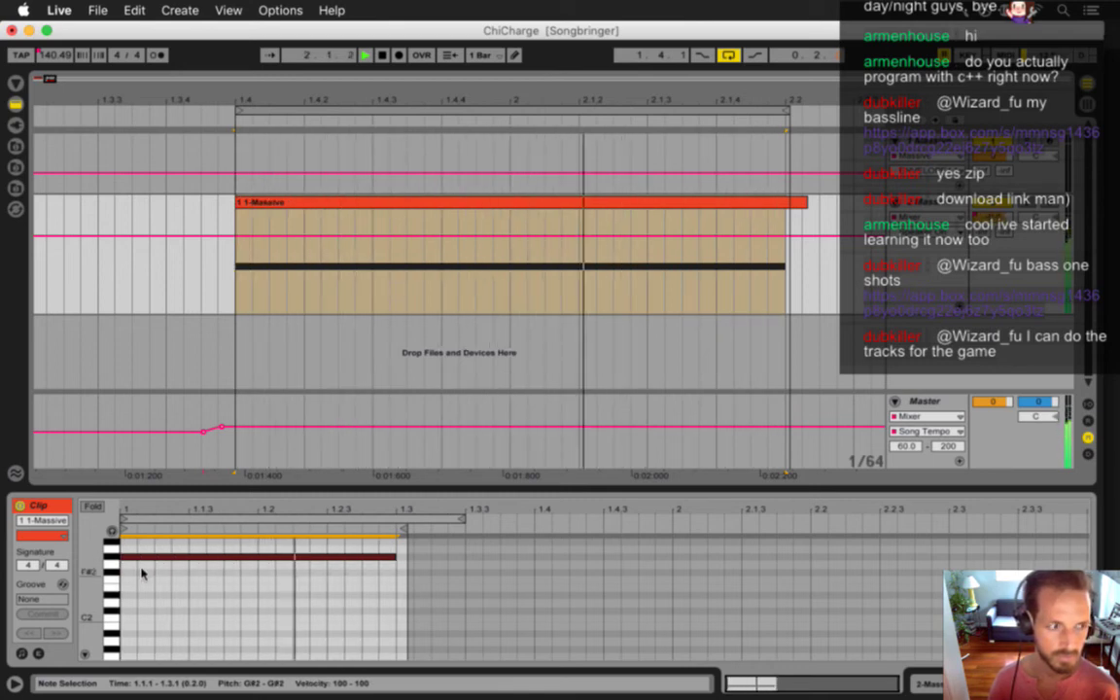
click(158, 578)
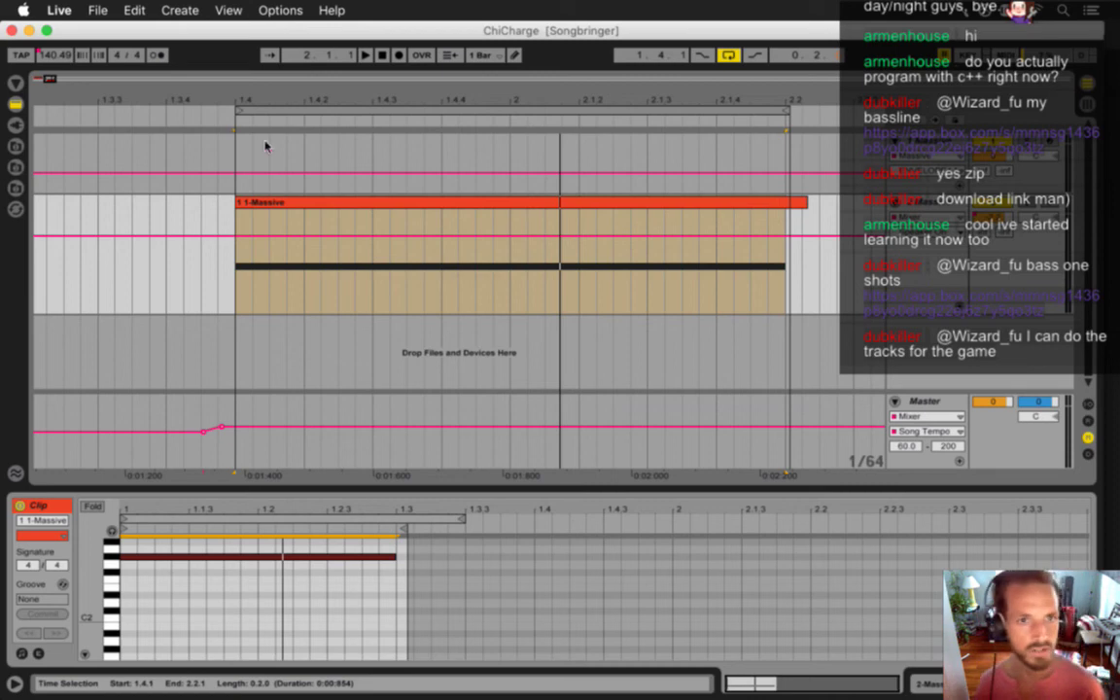
Export the 1.4.1 to 2.2.1 loop range from the Master as ChiCharged1 in the waves folder, replacing the existing WAV file
click(275, 118)
click(109, 11)
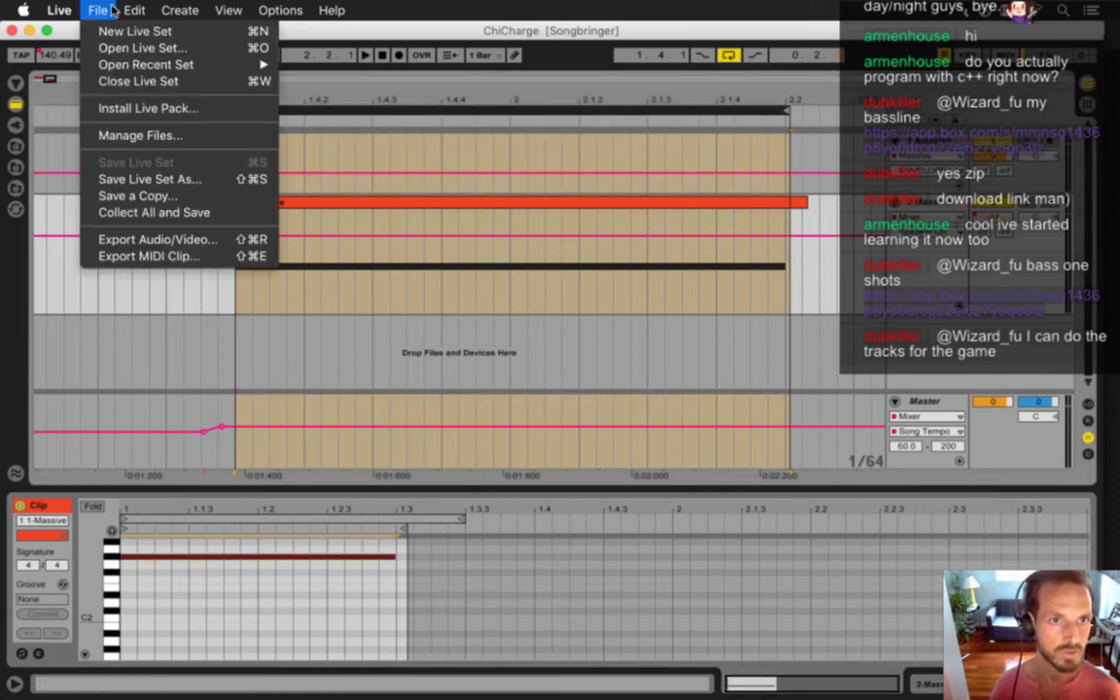
click(148, 237)
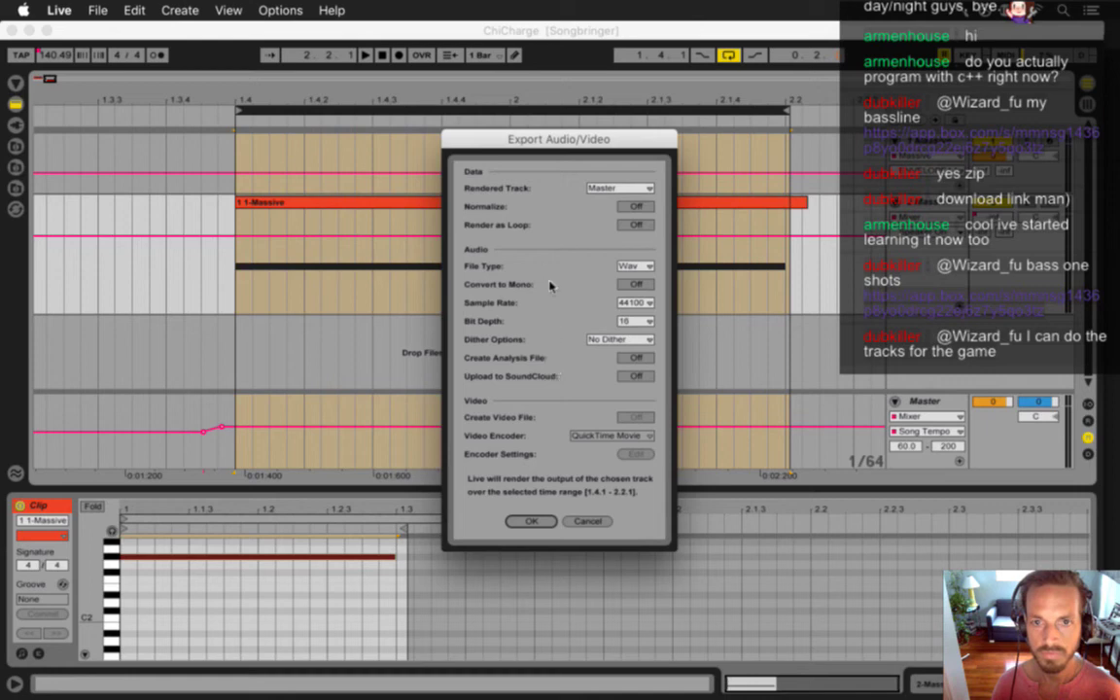
click(535, 522)
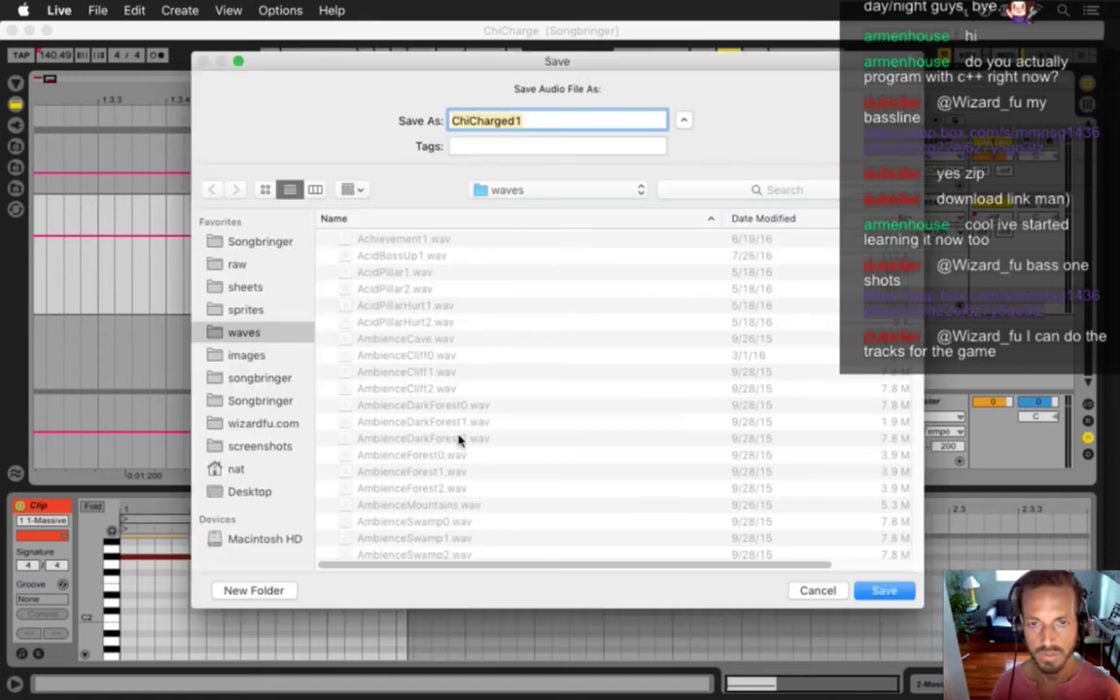
key(Return)
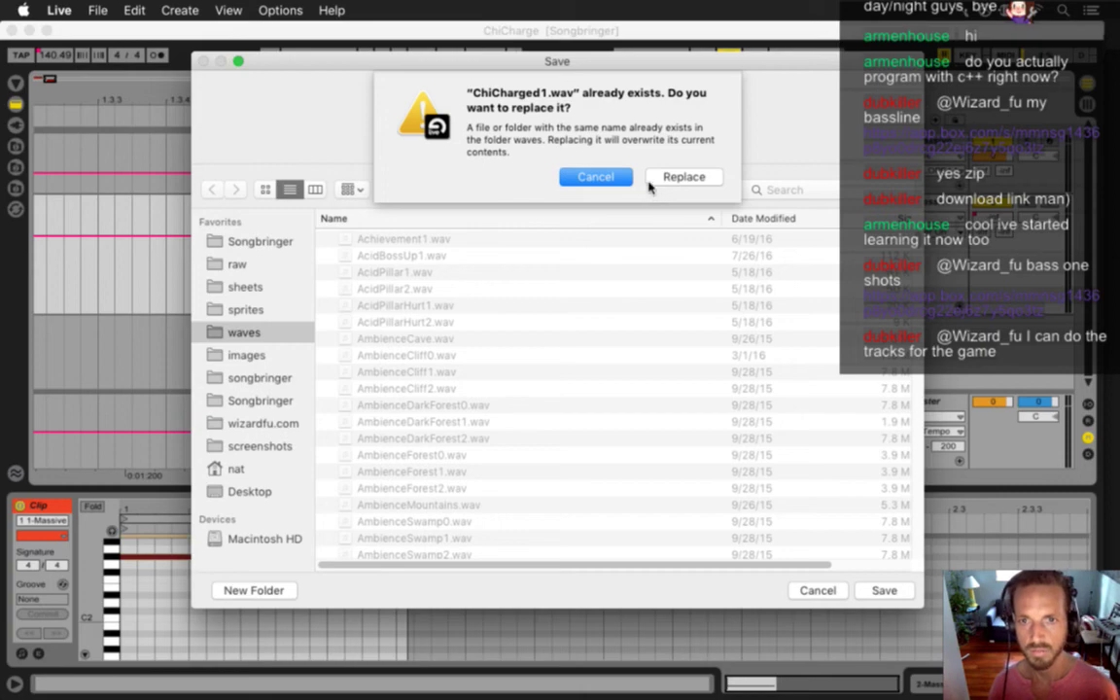
click(671, 180)
Switch to Xcode, run Songbringer to test the exported charge loop in the game, and quit it
key(super+Tab)
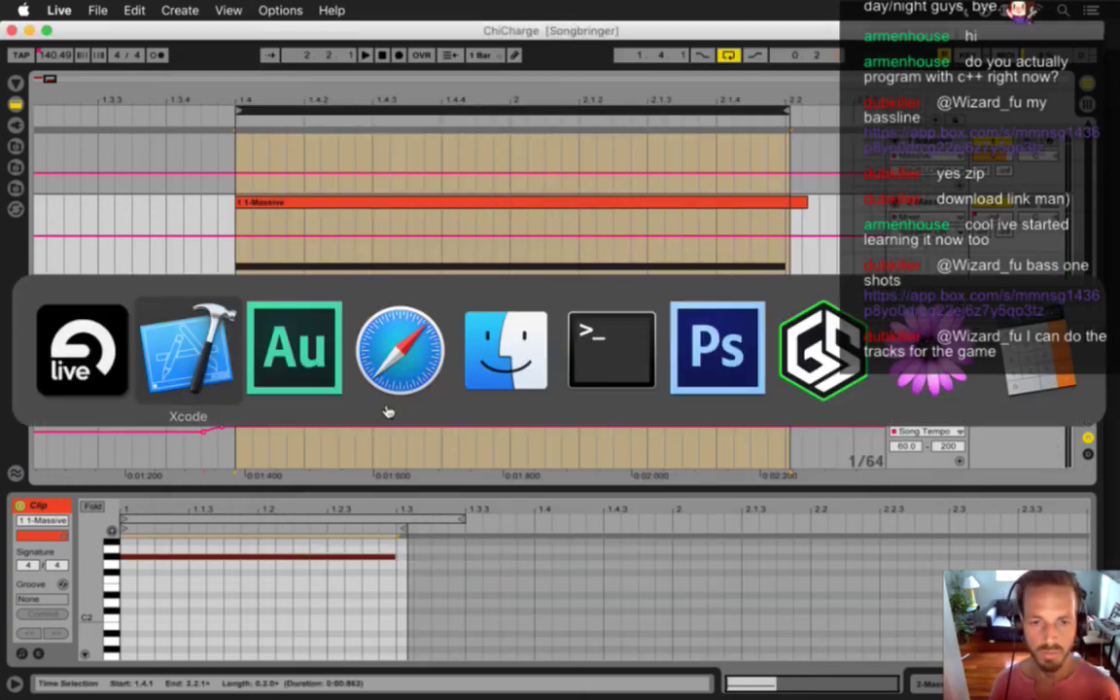
click(216, 374)
key(super+r)
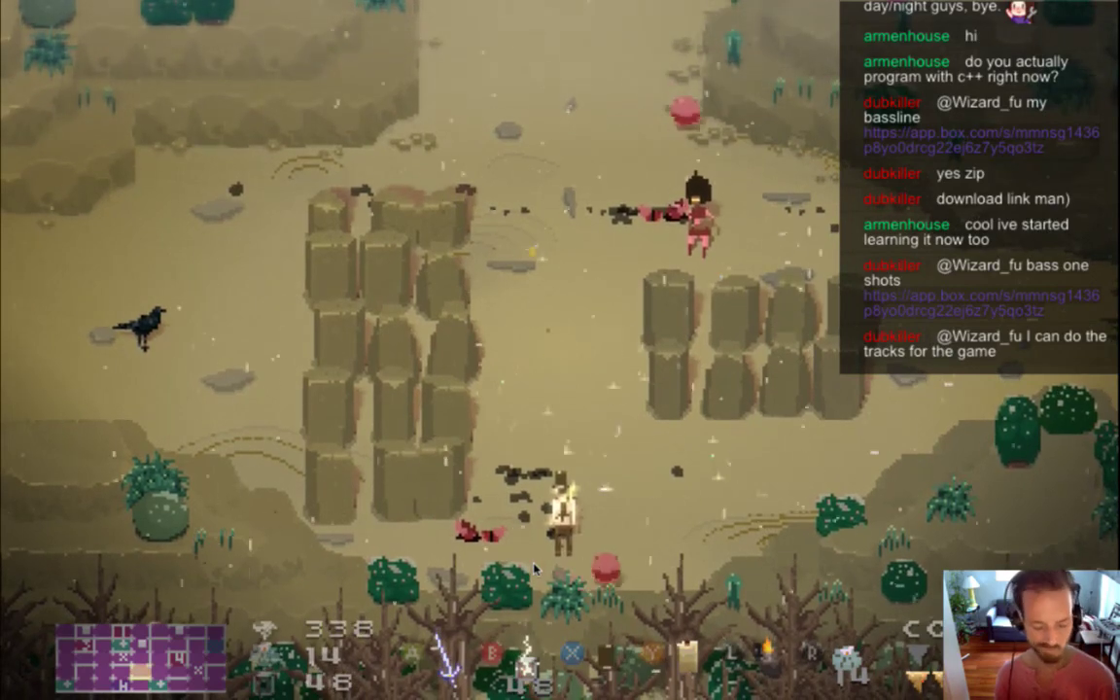
key(super+q)
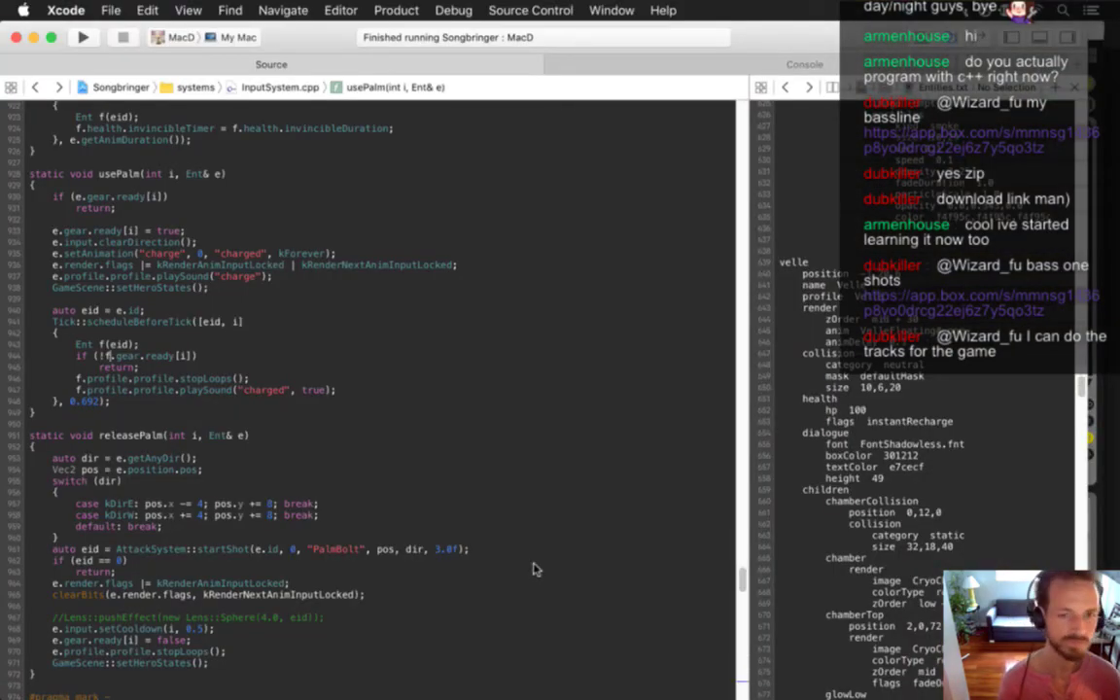
Return to Ableton Live, transpose the 1-Massive clip's note down an octave to G#1, and play the loop
key(super+Tab)
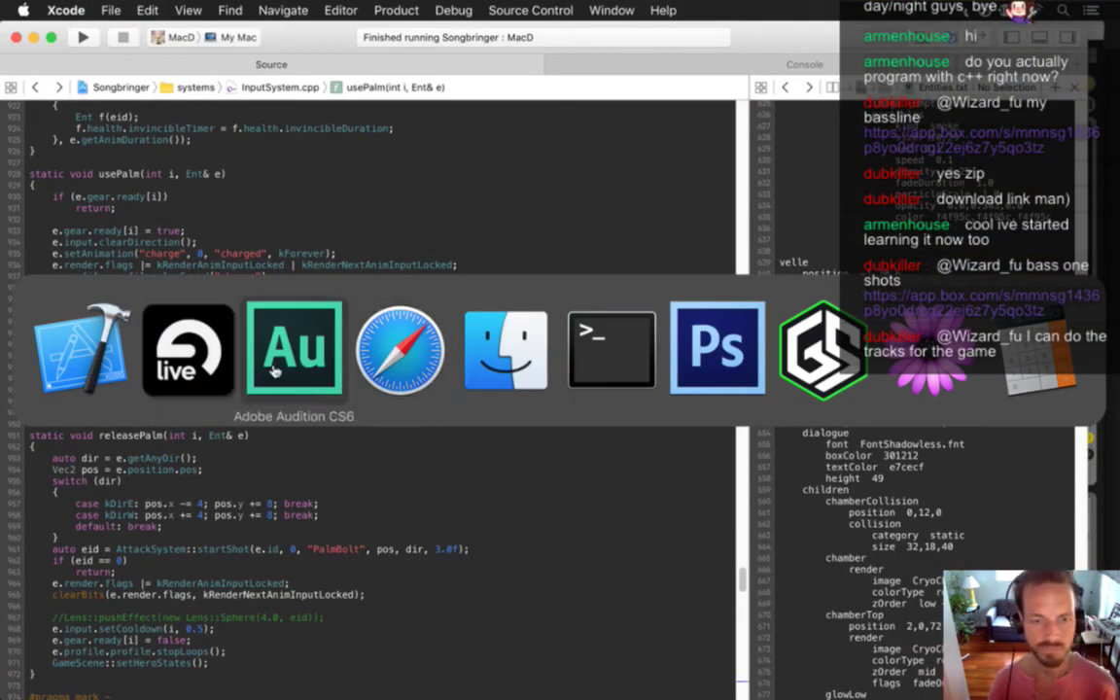
click(188, 350)
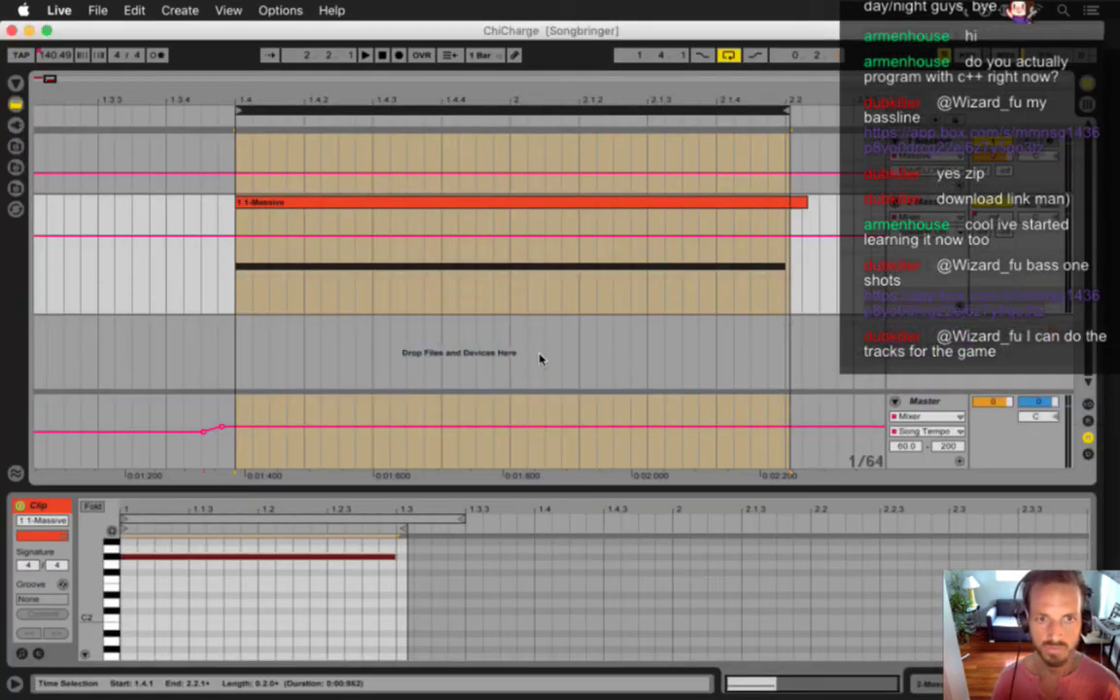
click(134, 559)
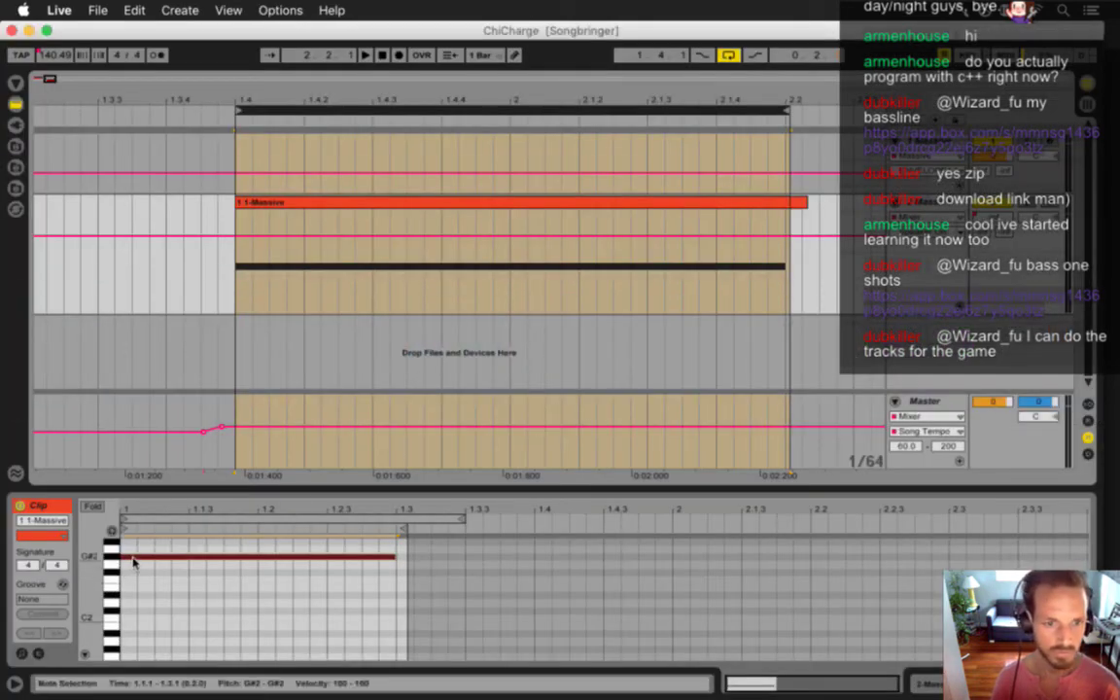
drag(134, 561, 136, 652)
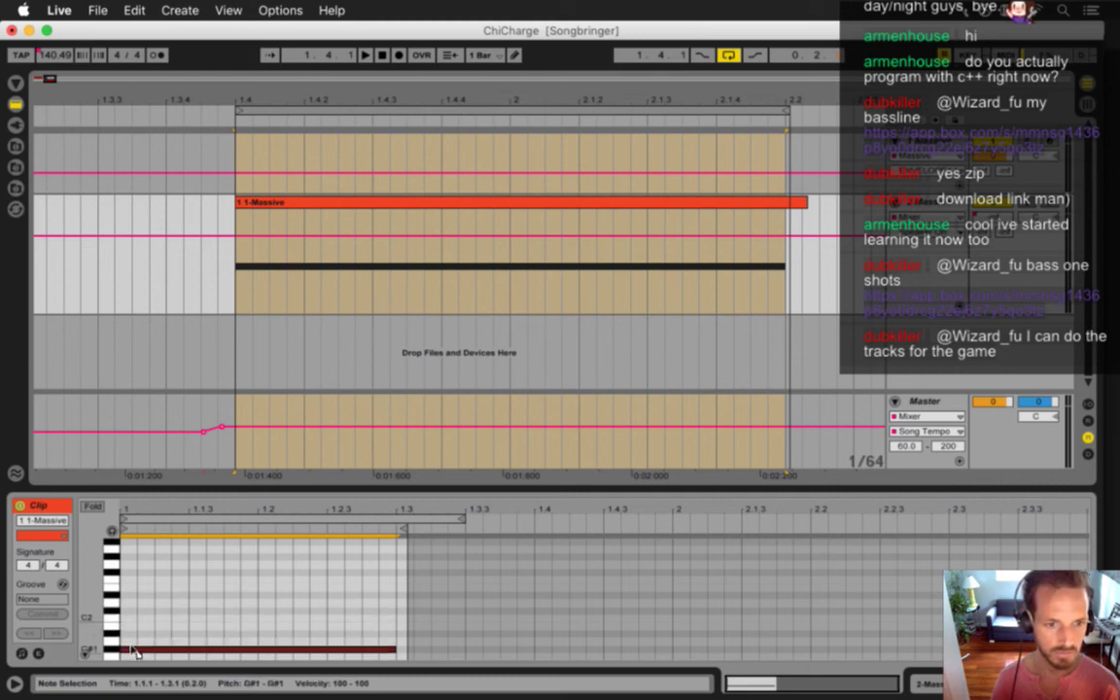
key(space)
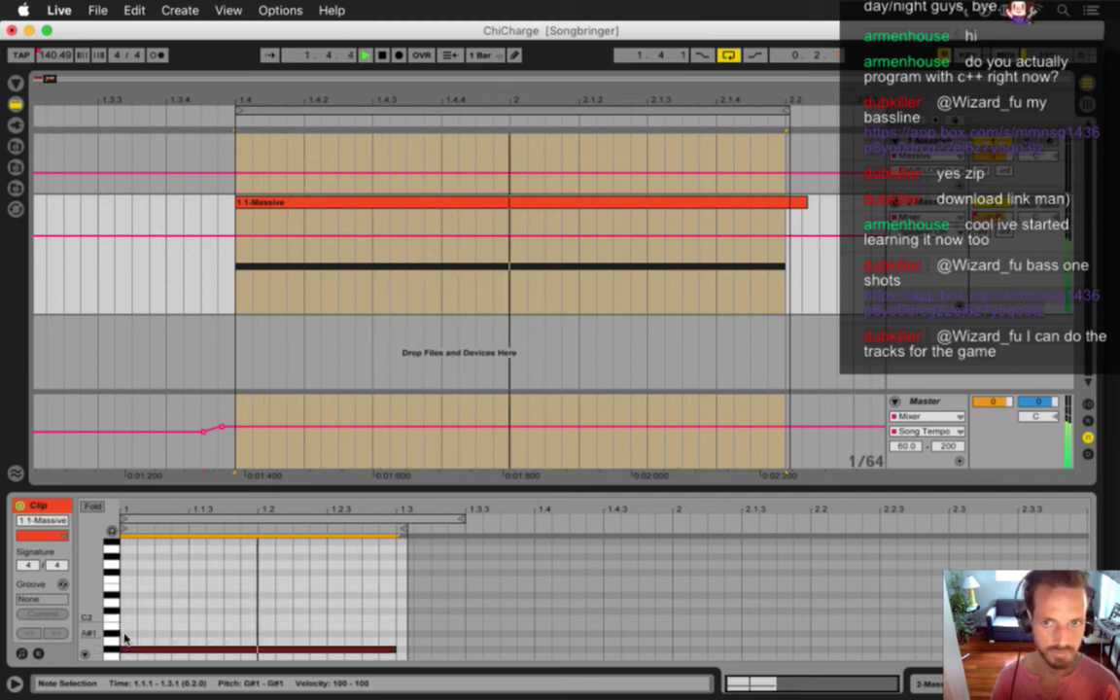
click(340, 504)
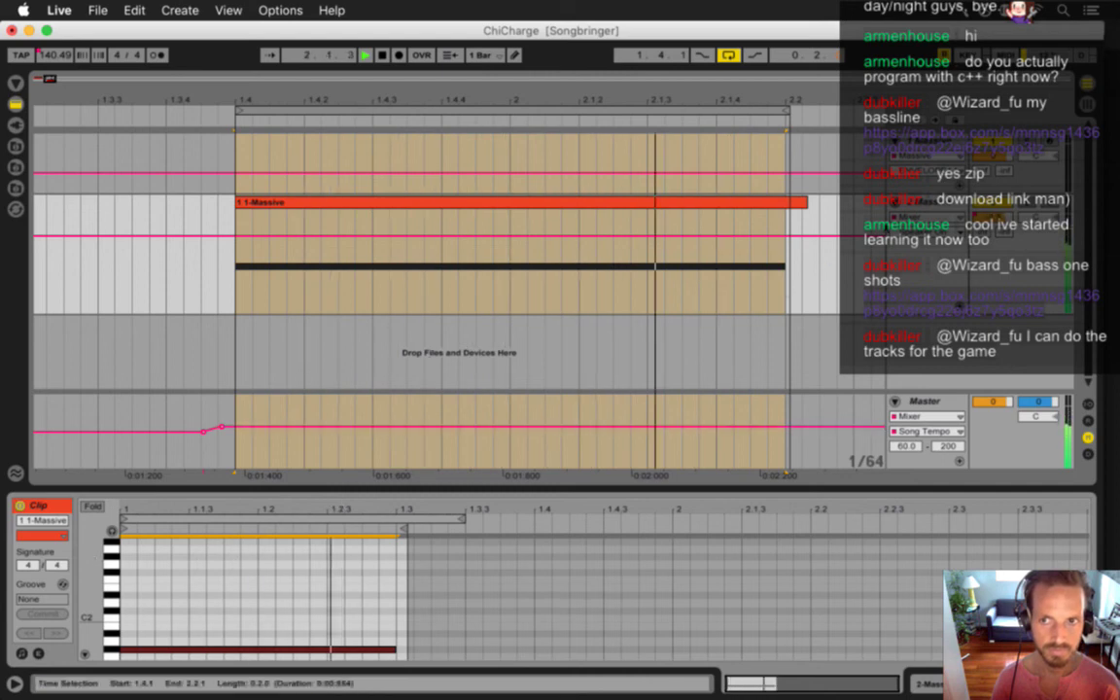
Show the Massive track's devices and set the Pitch device to -12 st, auditioning the loop at different transpositions
key(shift+Tab)
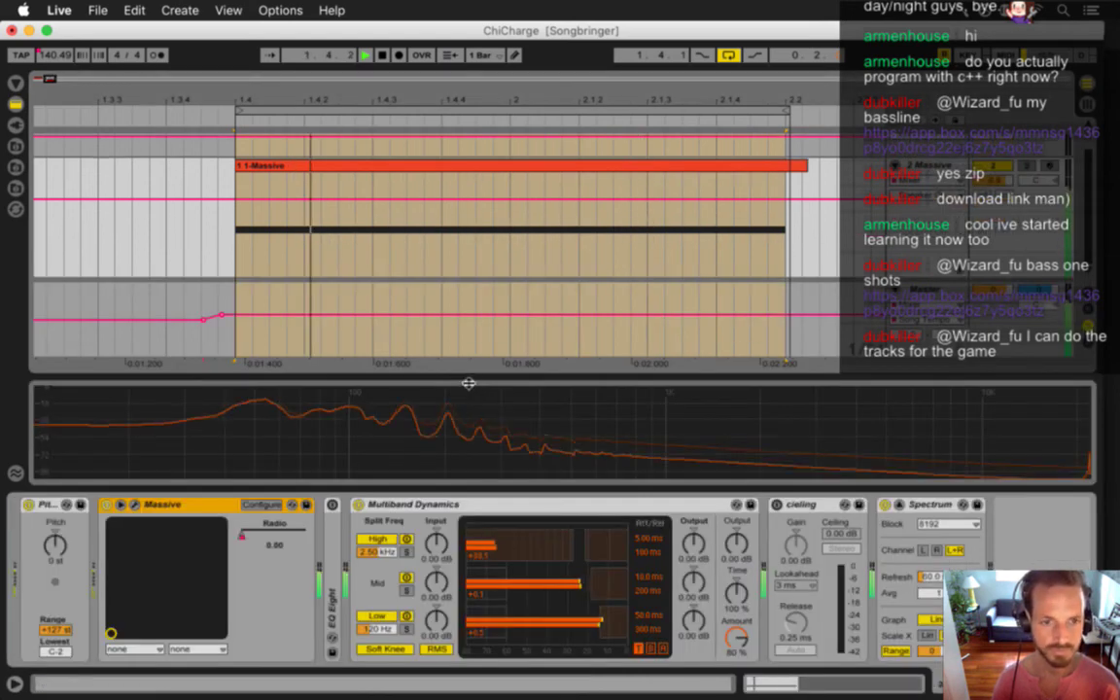
key(space)
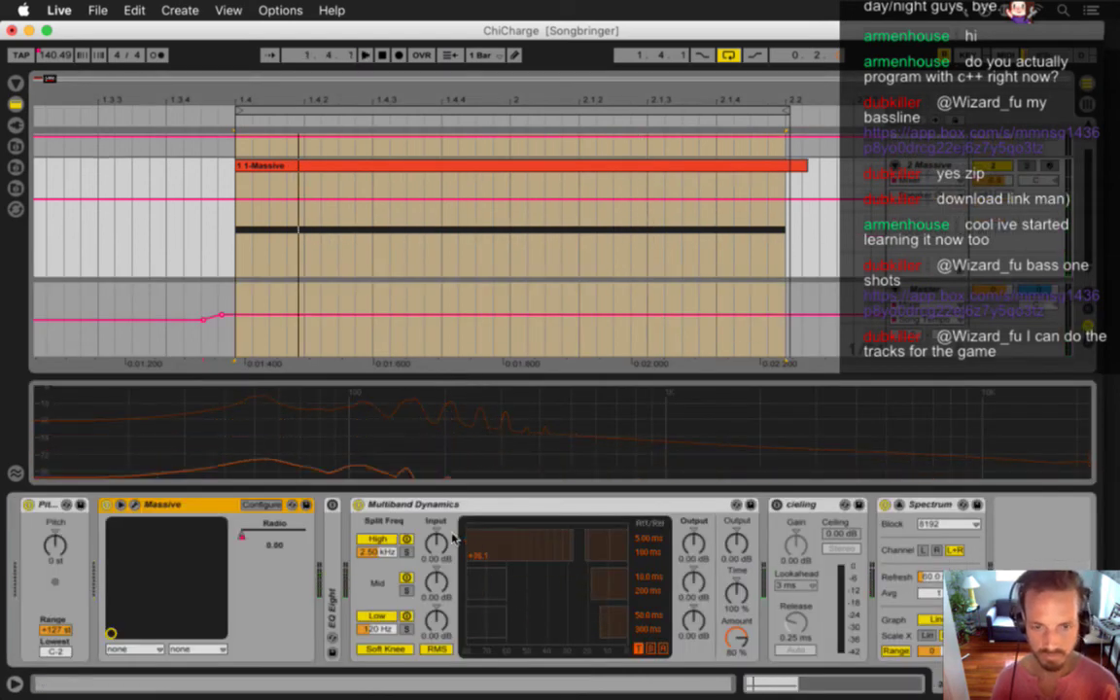
key(space)
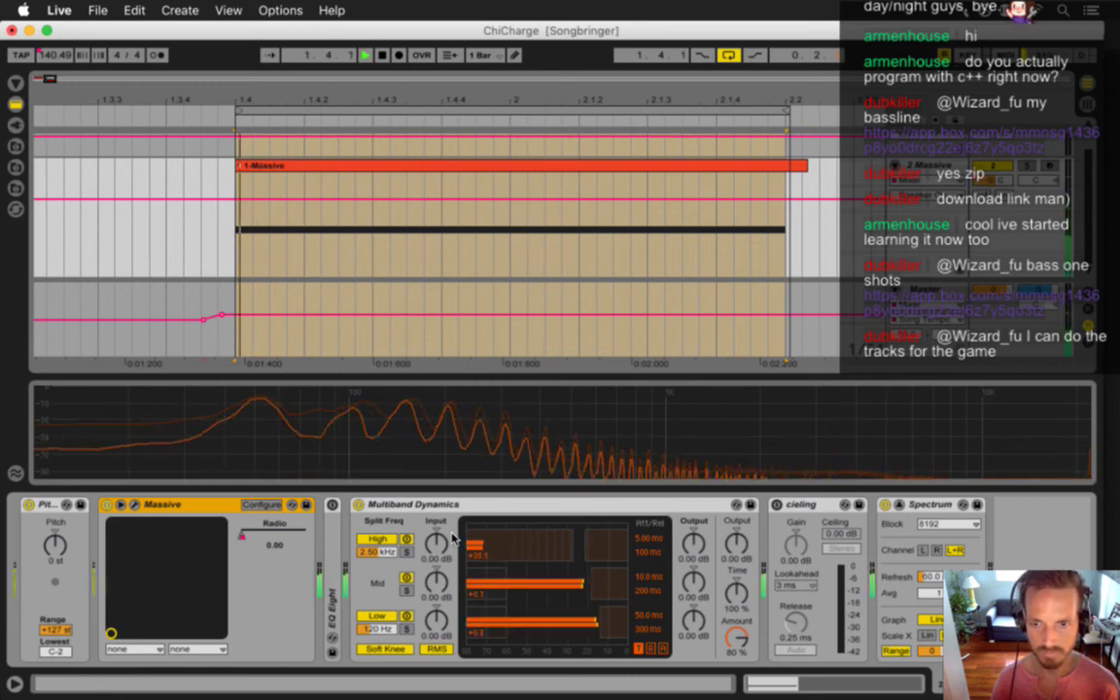
key(space)
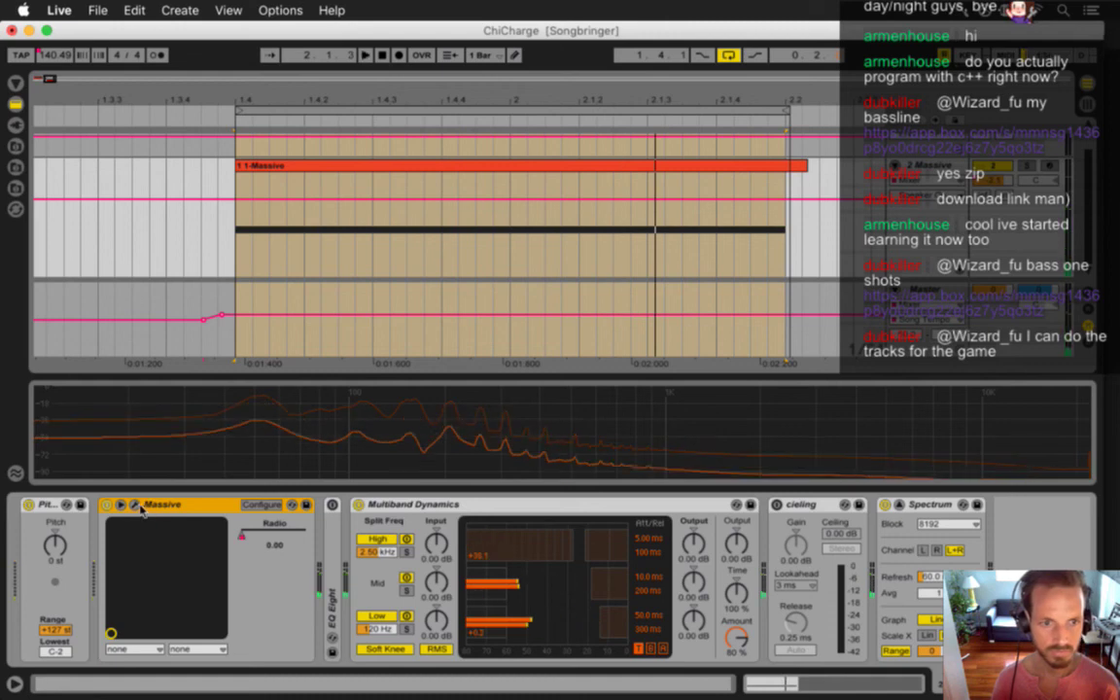
drag(57, 545, 59, 546)
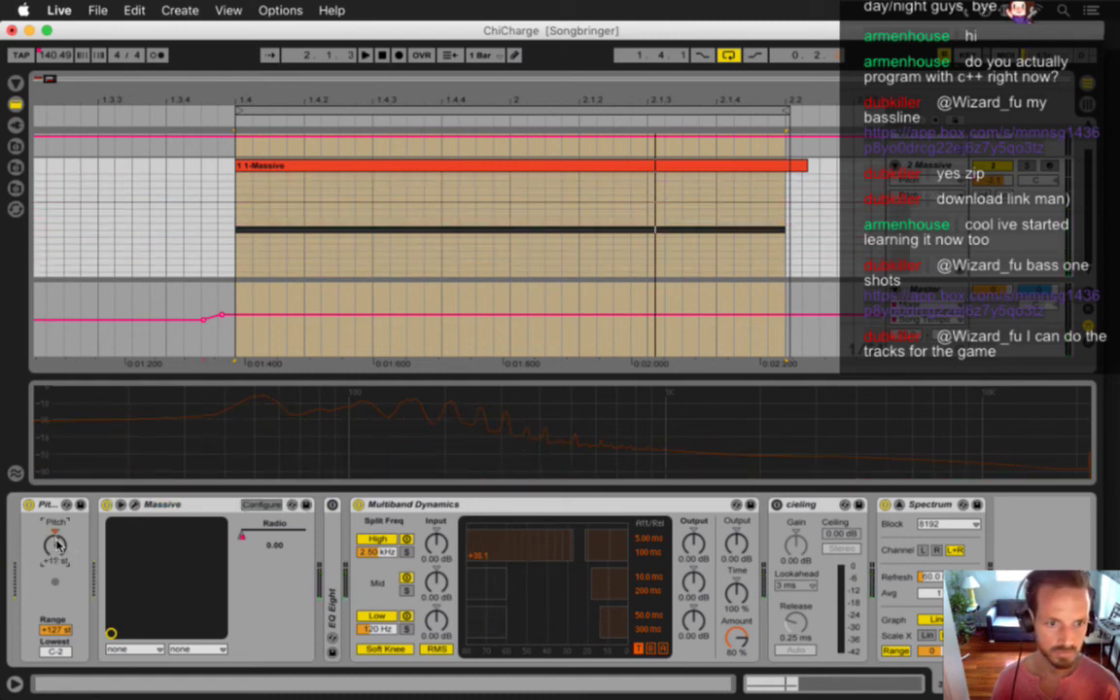
key(space)
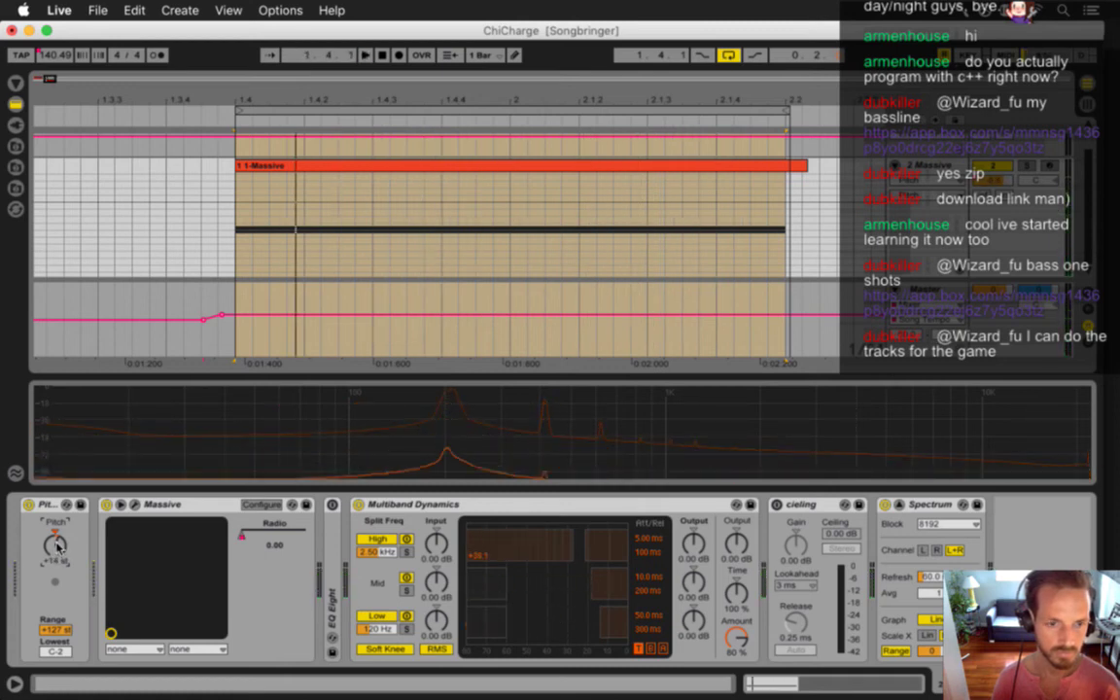
drag(55, 547, 57, 546)
key(space)
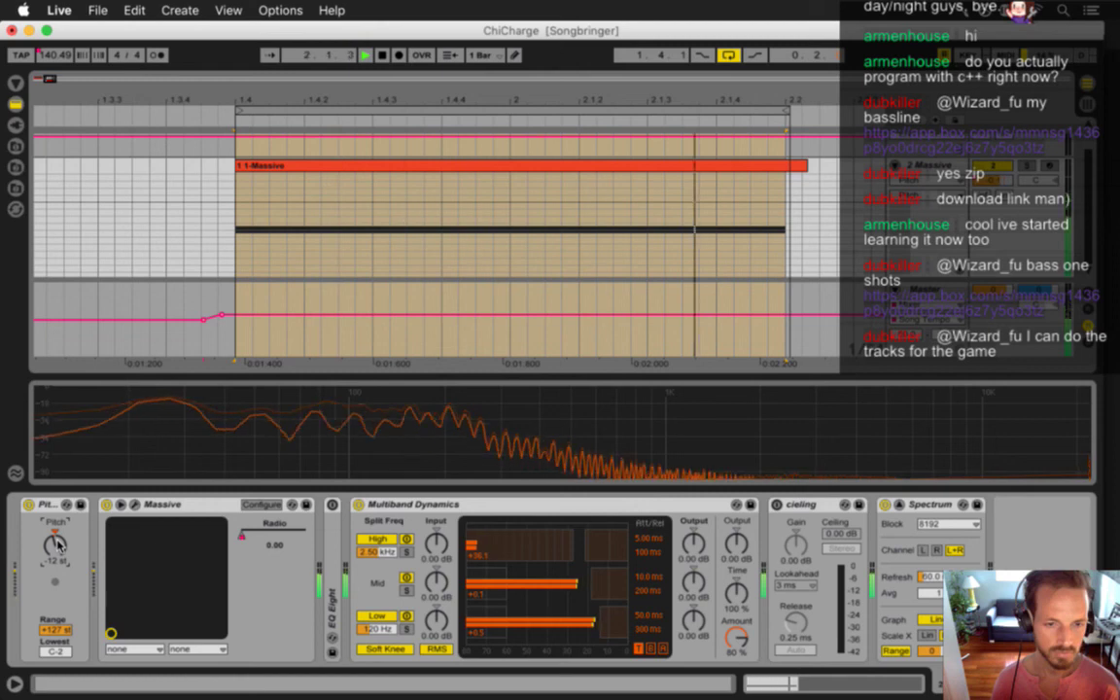
key(space)
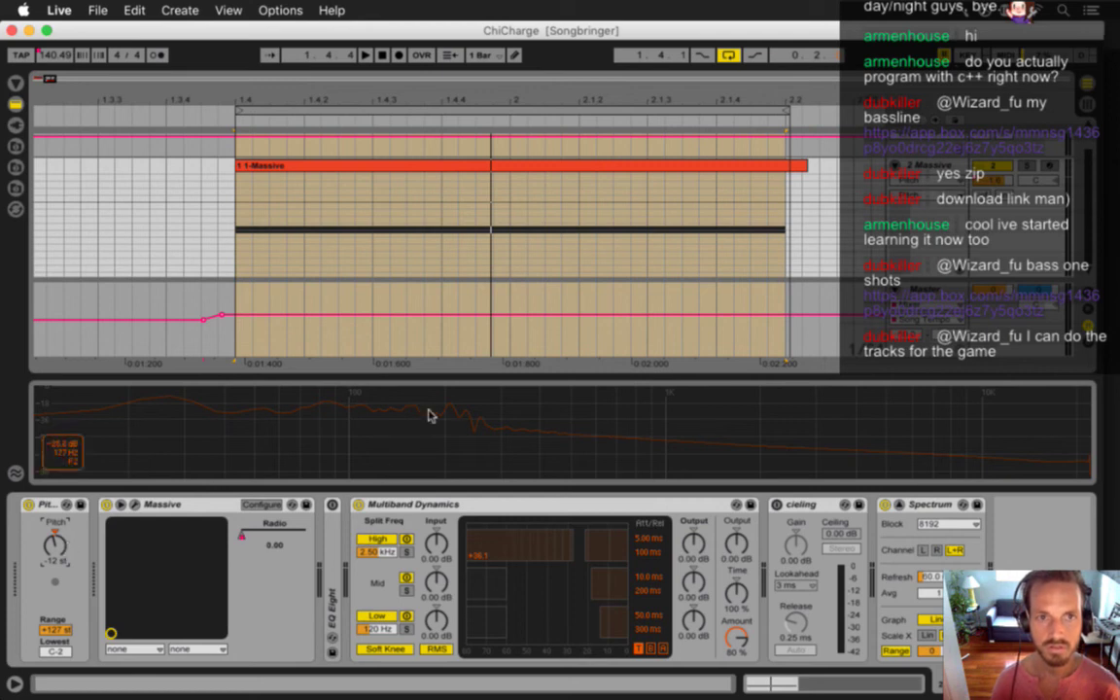
Export the loop range again with the lowered pitch, overwriting ChiCharged1.wav in the waves folder
click(342, 116)
key(super+shift+r)
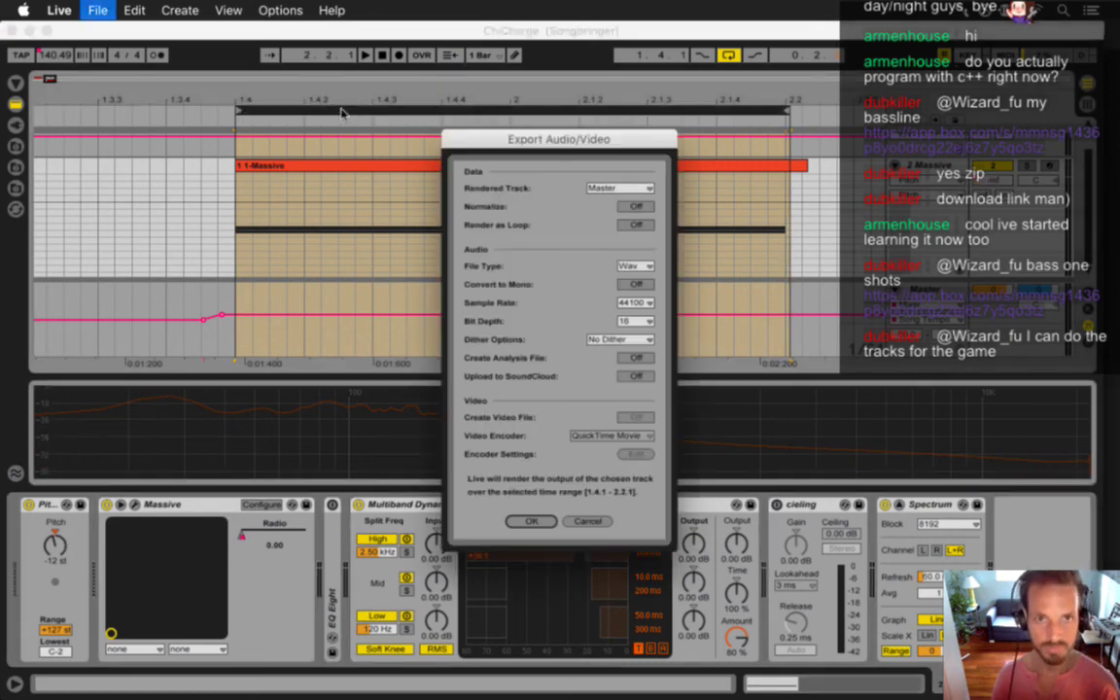
key(Return)
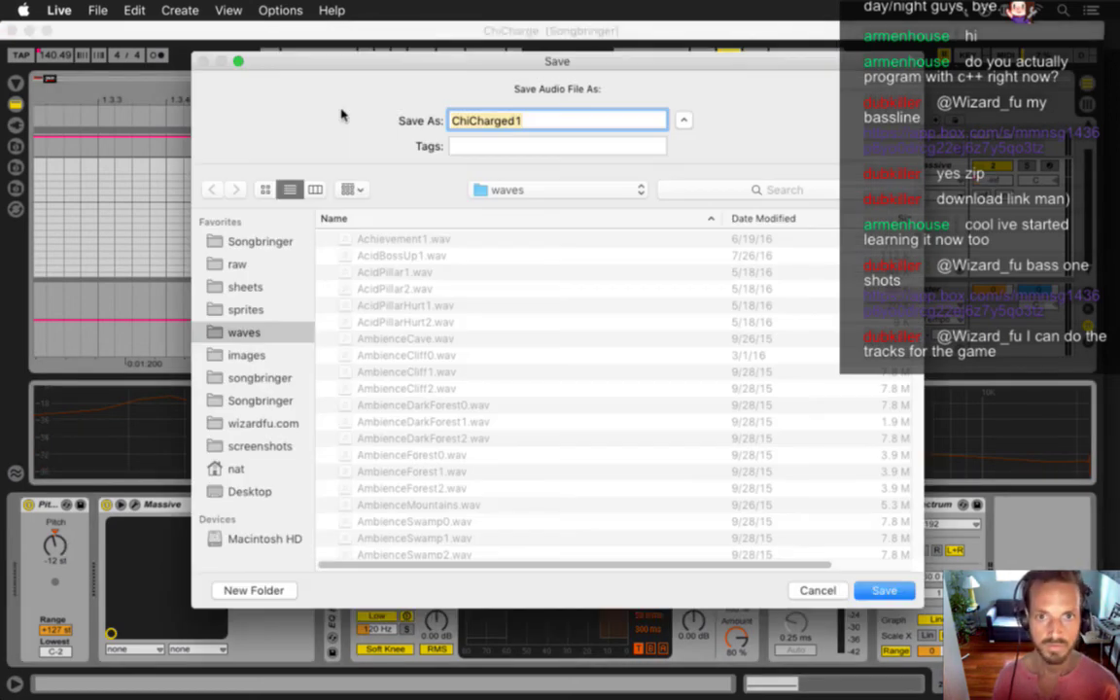
key(Return)
click(685, 177)
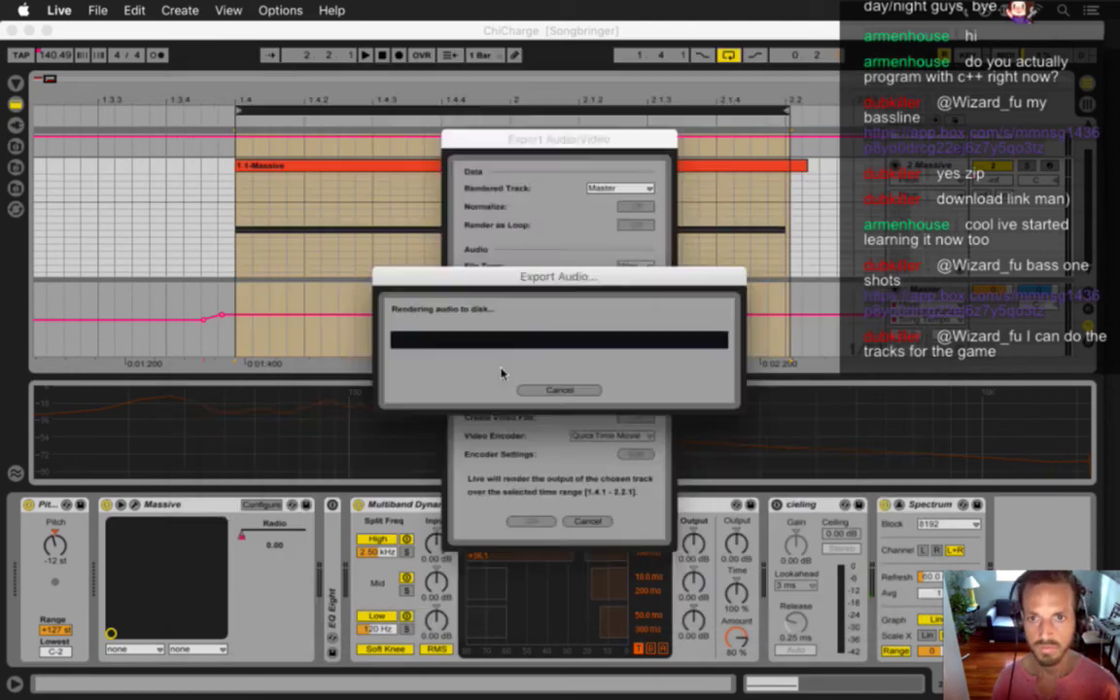
Run Songbringer from Xcode, test the lower-pitched charged loop in the game, and quit it
key(super+Tab)
key(super+r)
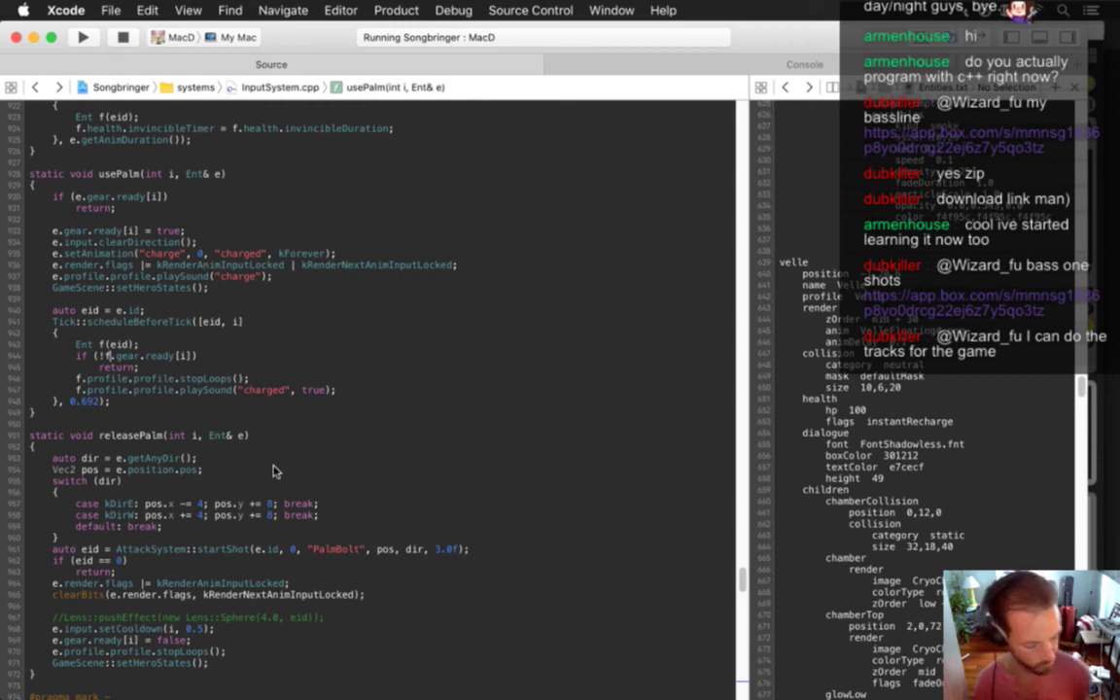
key(super+Tab)
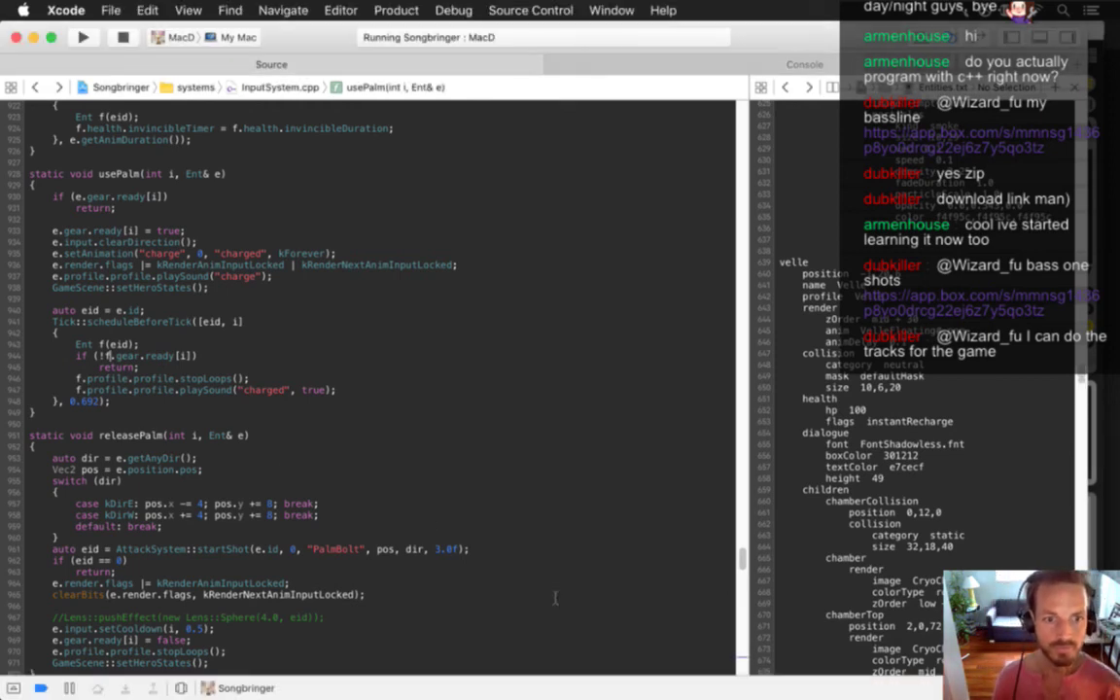
key(super+Tab)
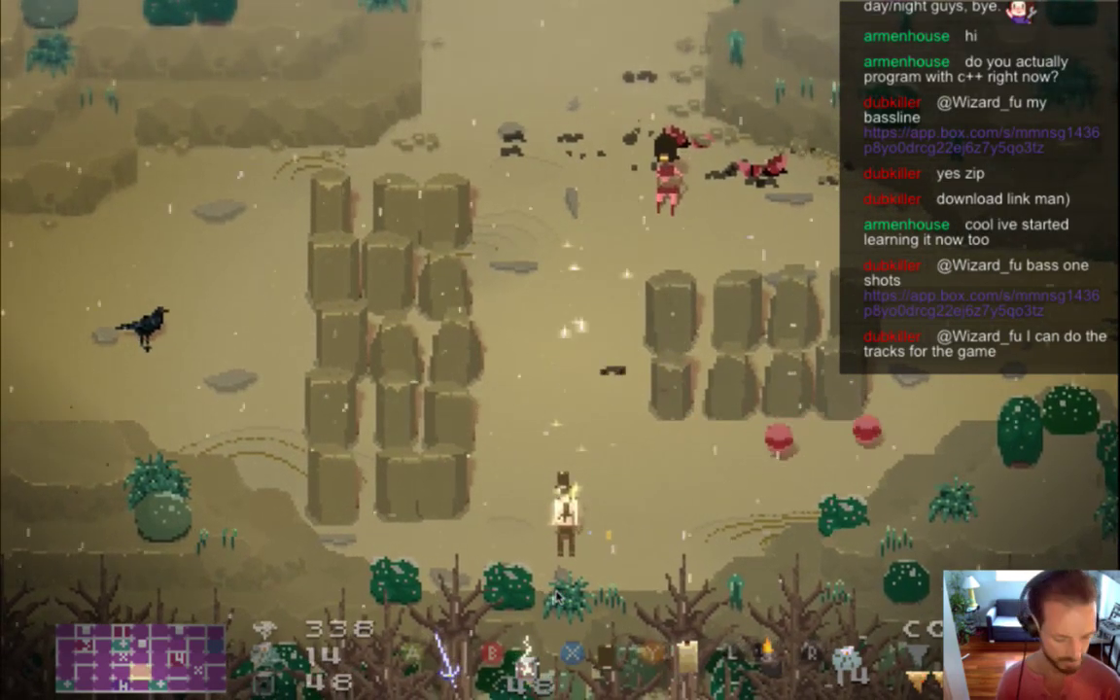
key(super+q)
Return to Ableton Live and delete the Pitch device from the Massive track
key(super+Tab)
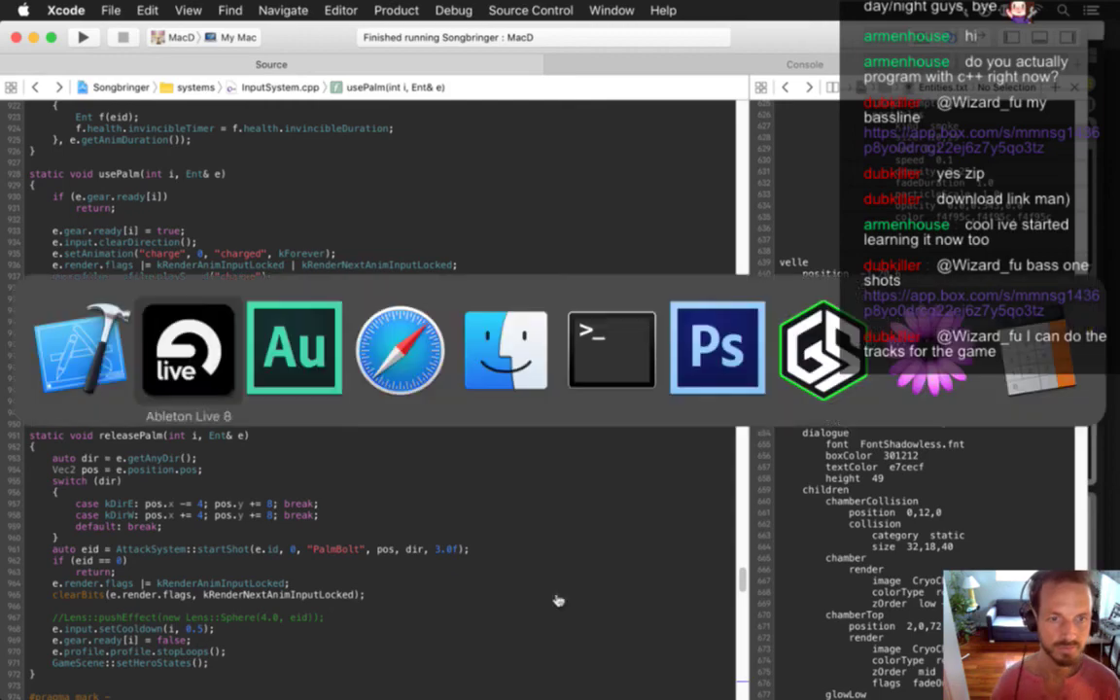
key(super+Tab)
click(192, 360)
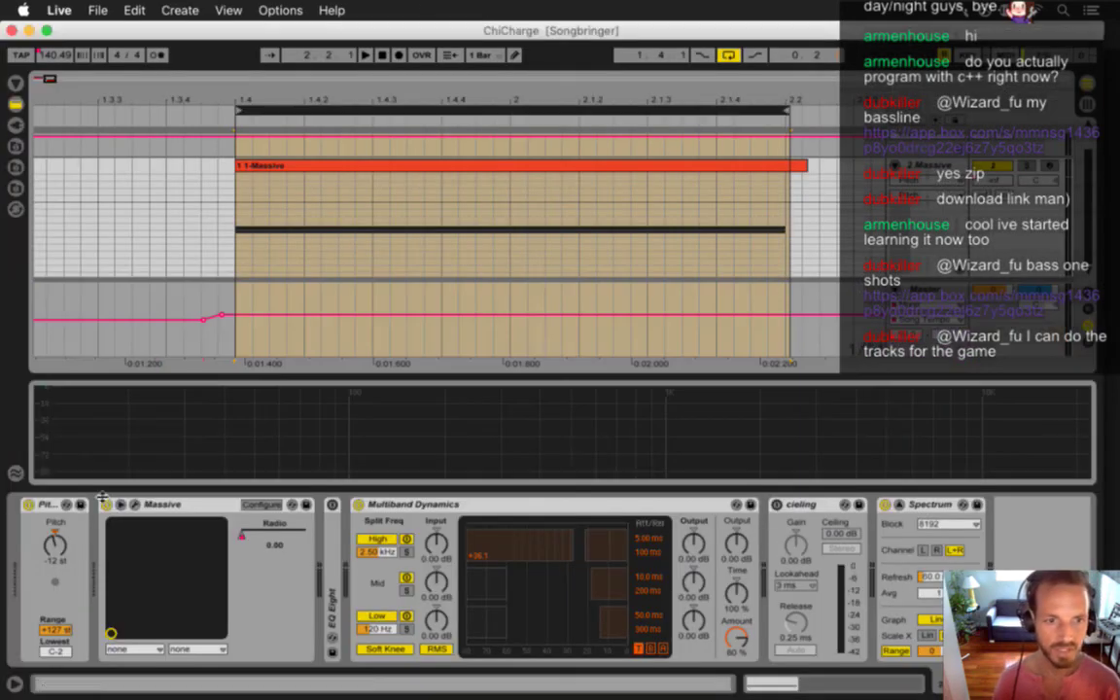
click(40, 515)
key(Delete)
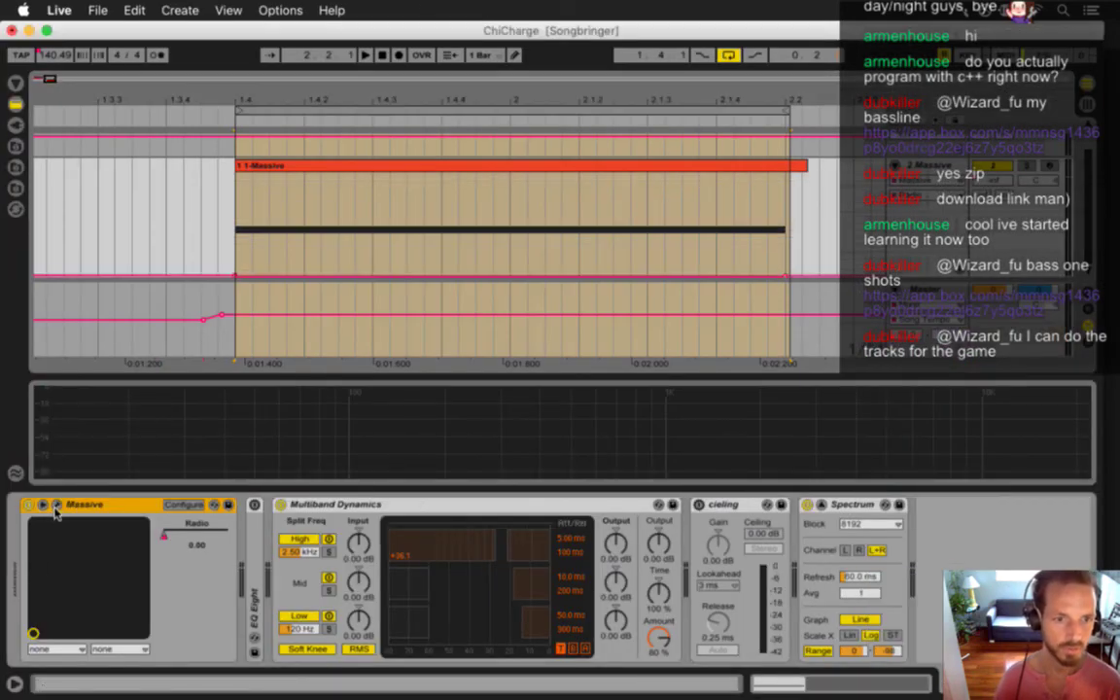
Open the Massive synth's editor and lower the OSC1 and OSC3 pitch to -24.00 each
click(58, 505)
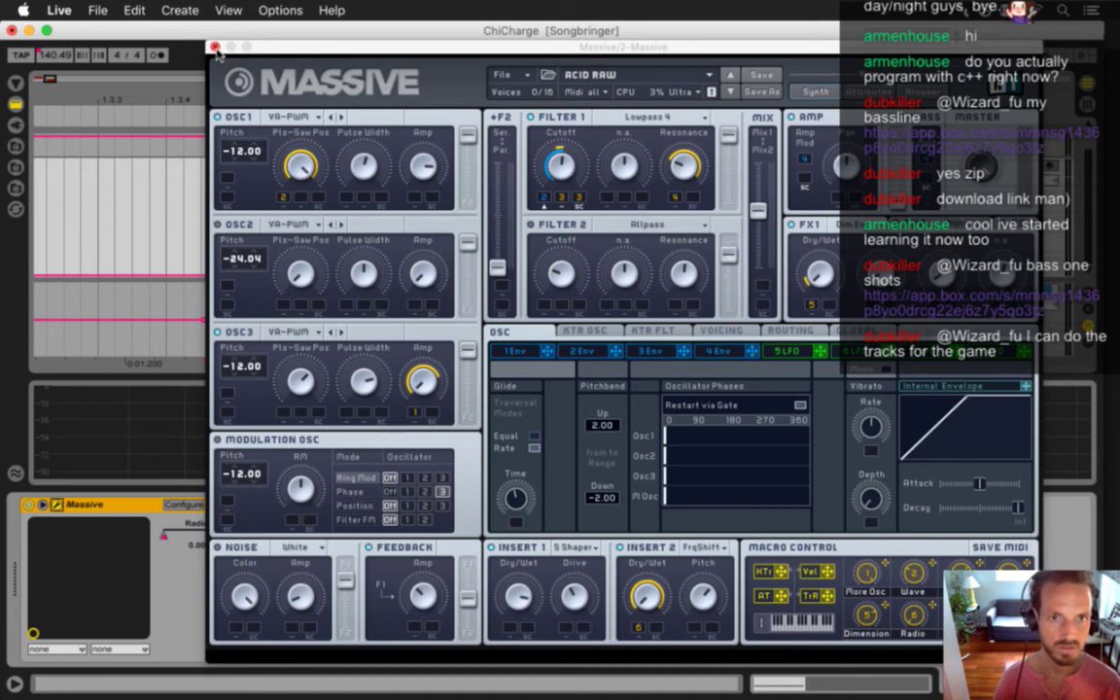
drag(241, 156, 243, 173)
drag(240, 363, 236, 393)
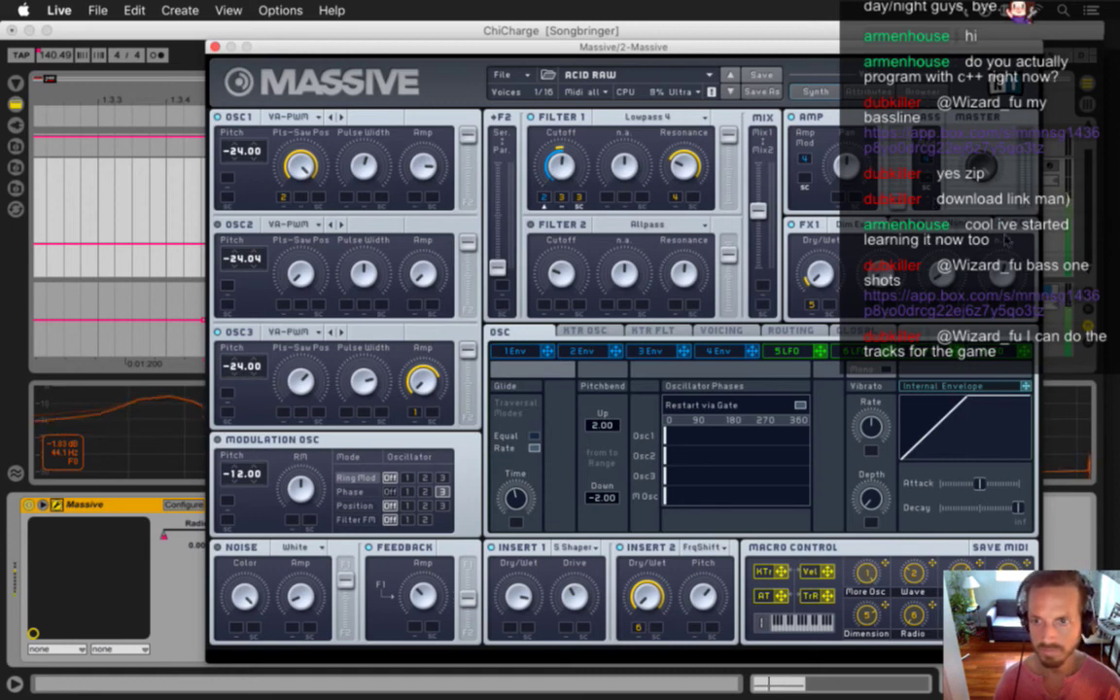
Show Massive's EQ settings, raise OSC1's pulse width, and set OSC3's pitch to -12.00 while the loop plays
click(1016, 228)
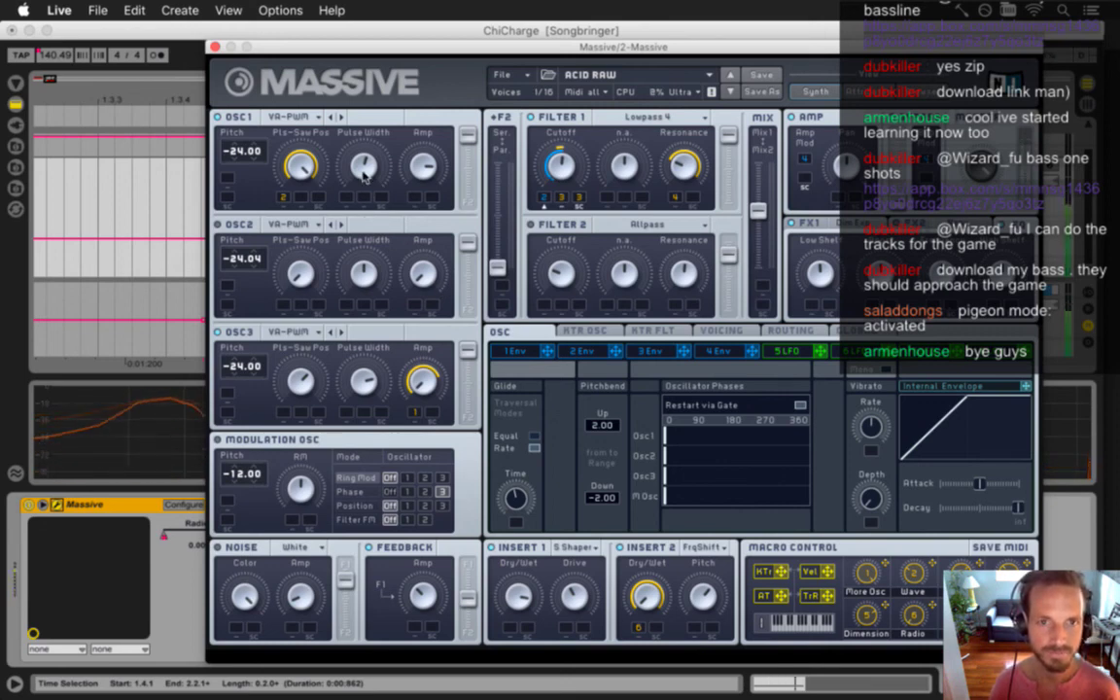
drag(363, 172, 361, 107)
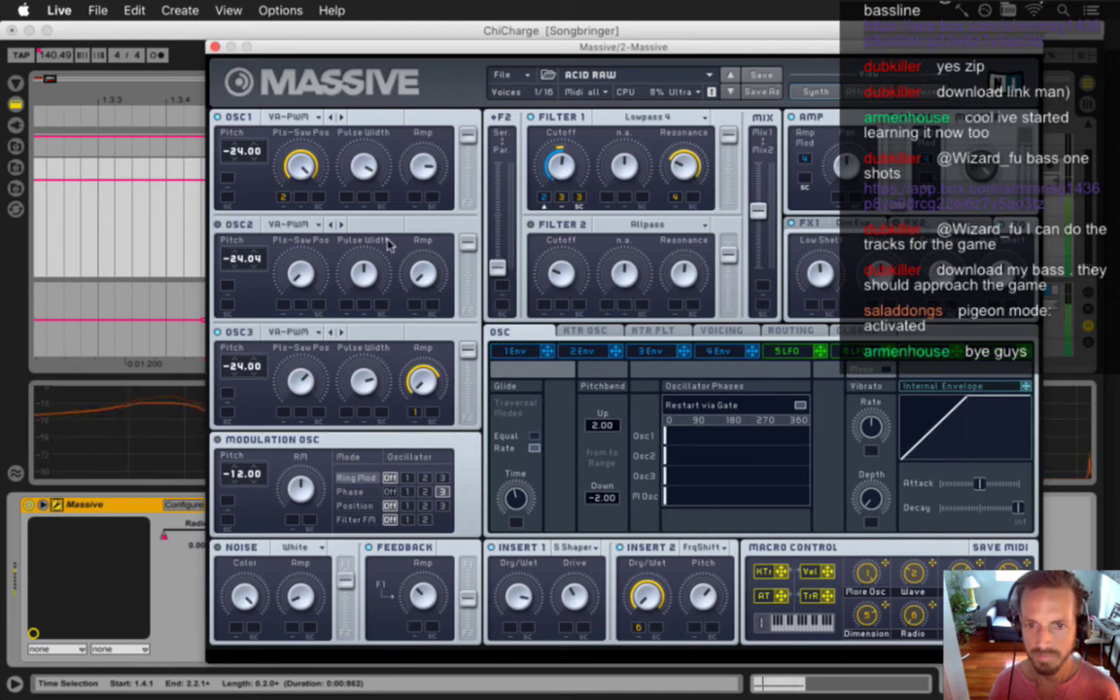
drag(249, 368, 246, 350)
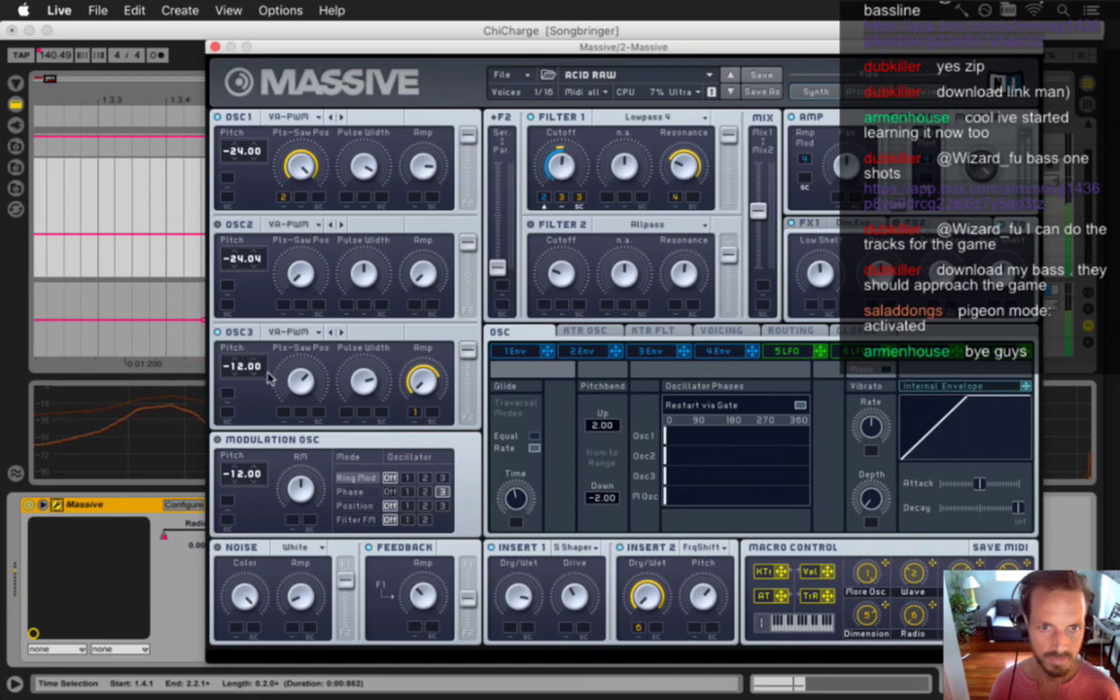
Set OSC3's pitch to -12.04, turn off the modulation oscillator's phase modulation of OSC3, and close the Massive editor
drag(255, 374, 254, 376)
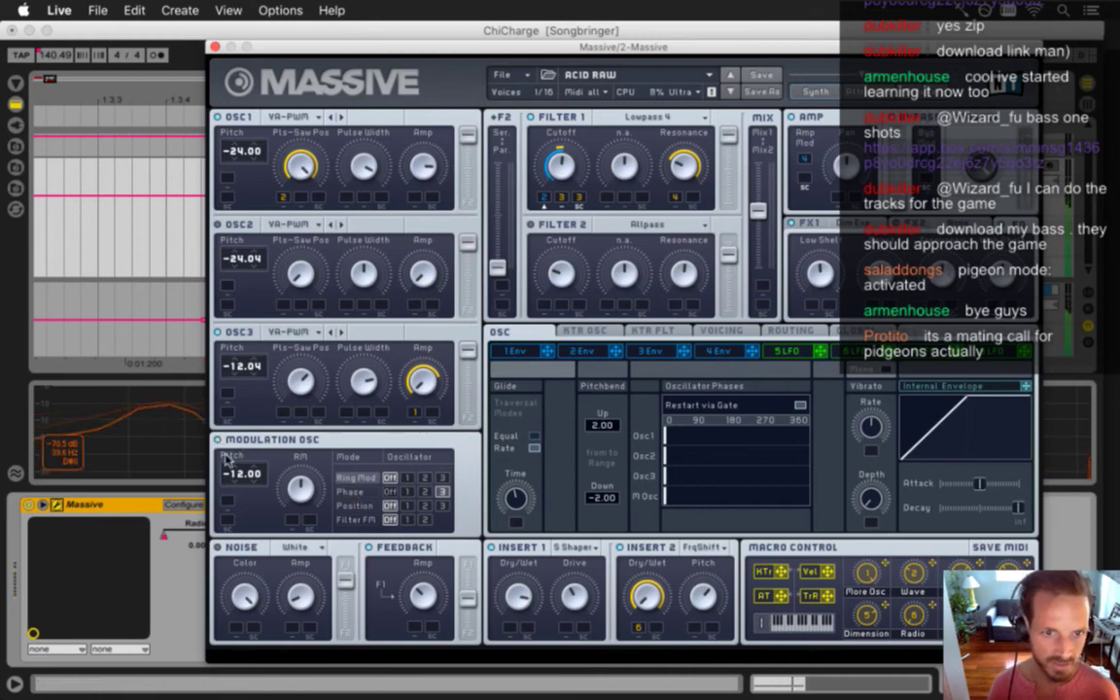
click(425, 492)
click(412, 492)
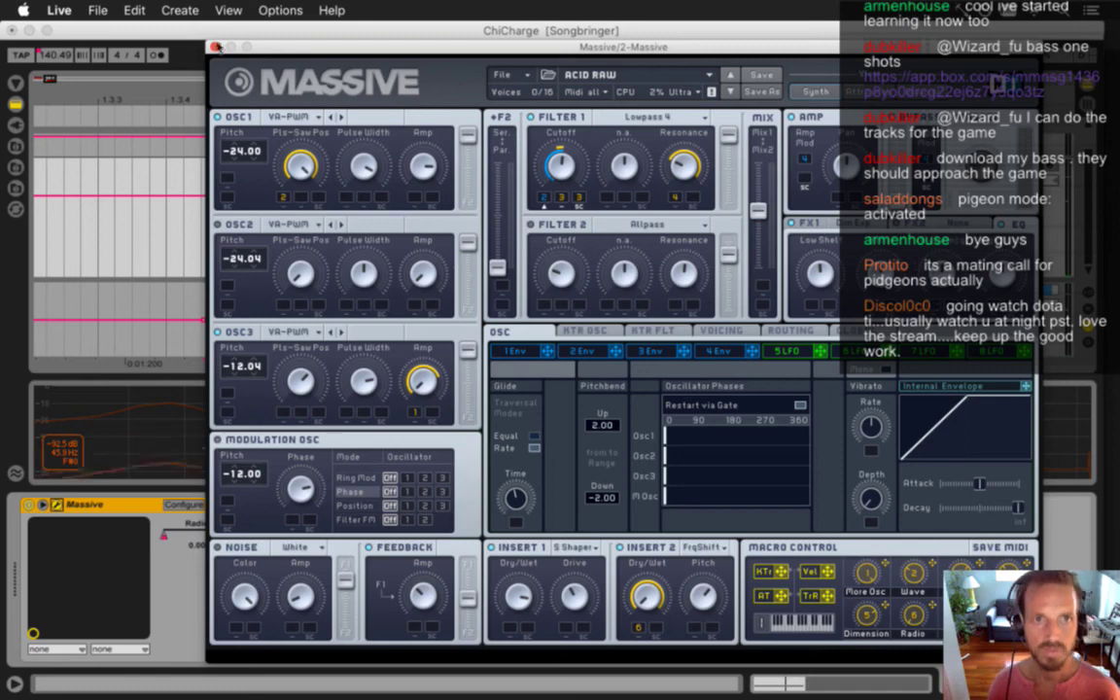
click(216, 47)
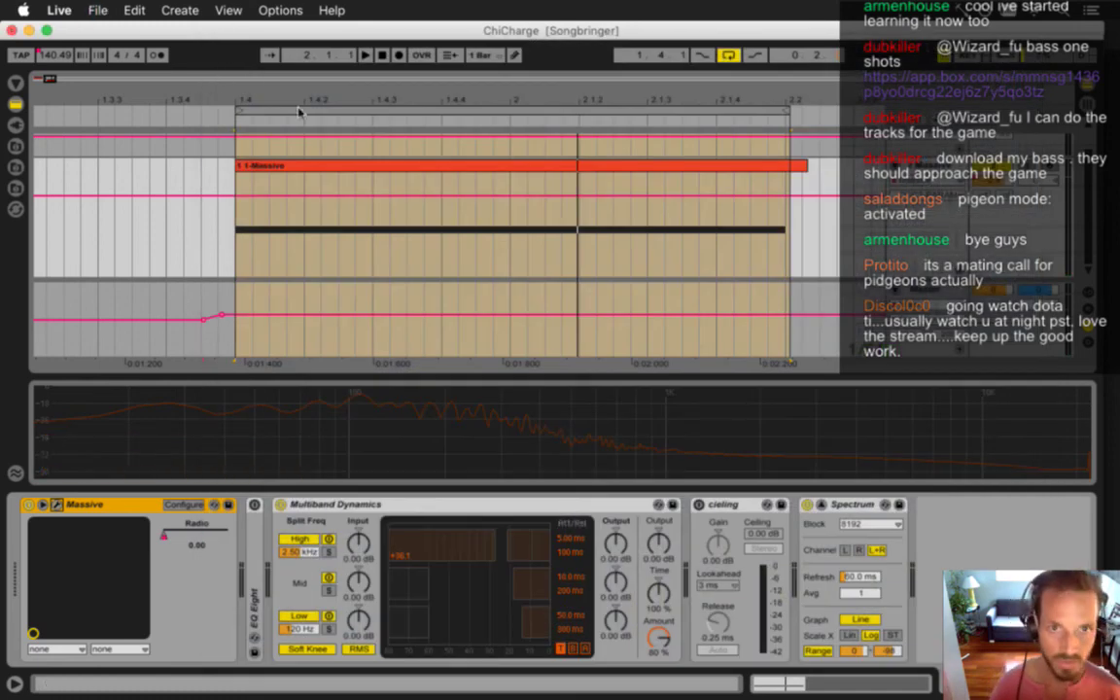
Export the 1-Massive clip's time range from the Master as a WAV named ChiCharged1 in the waves folder, replacing the existing file
click(296, 166)
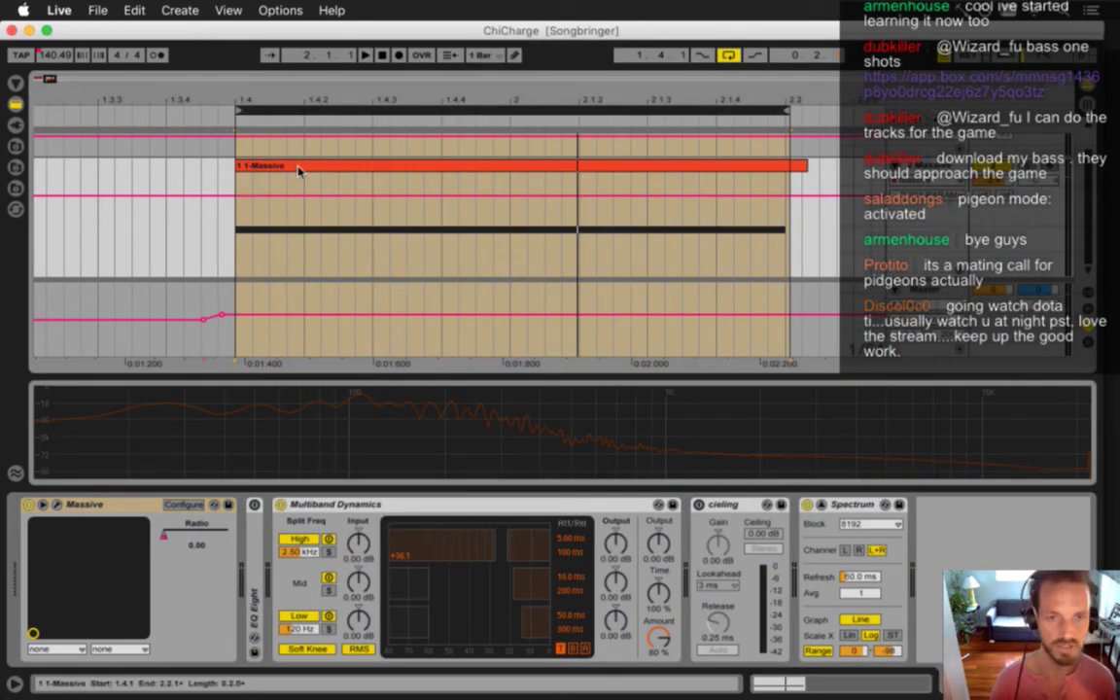
key(super+shift+r)
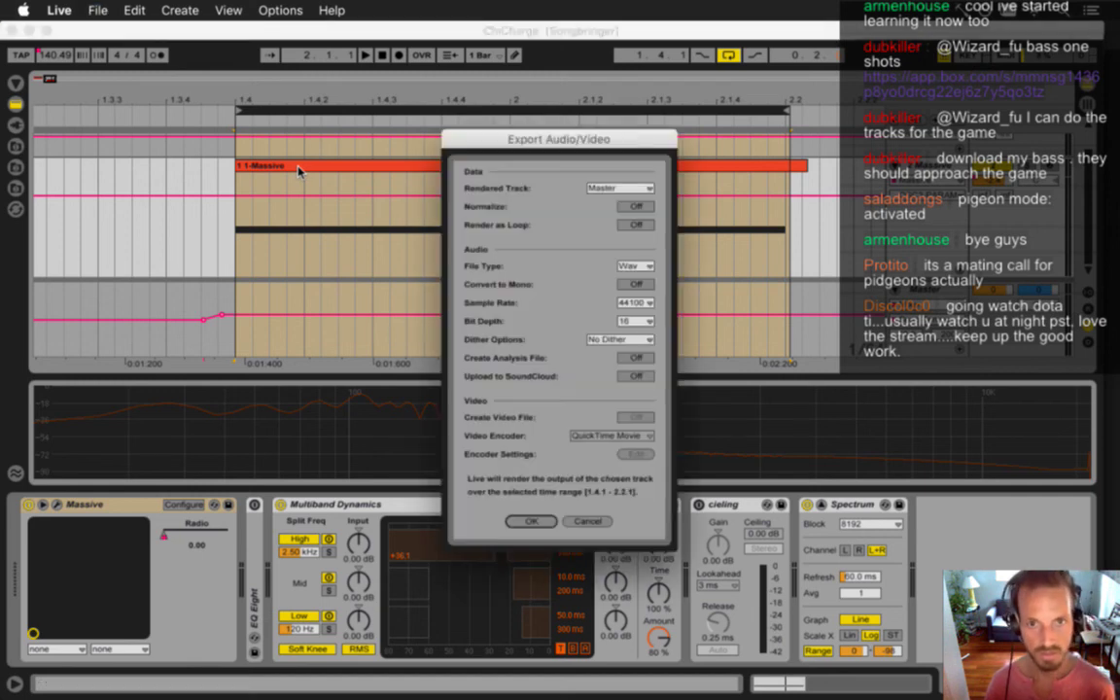
click(531, 522)
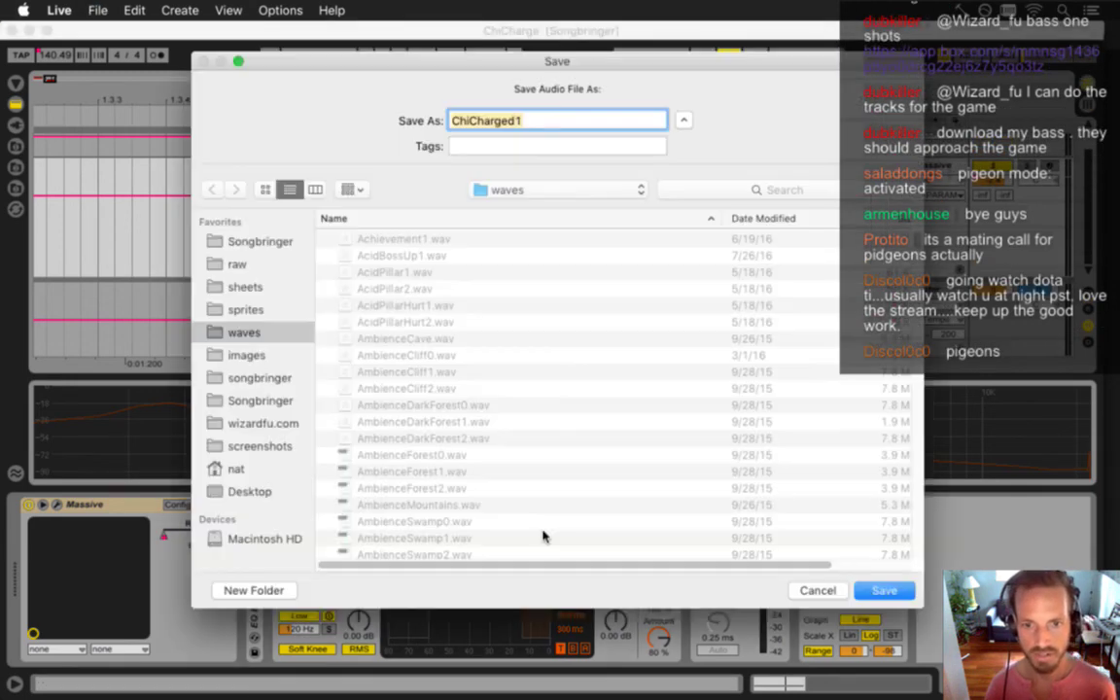
key(Return)
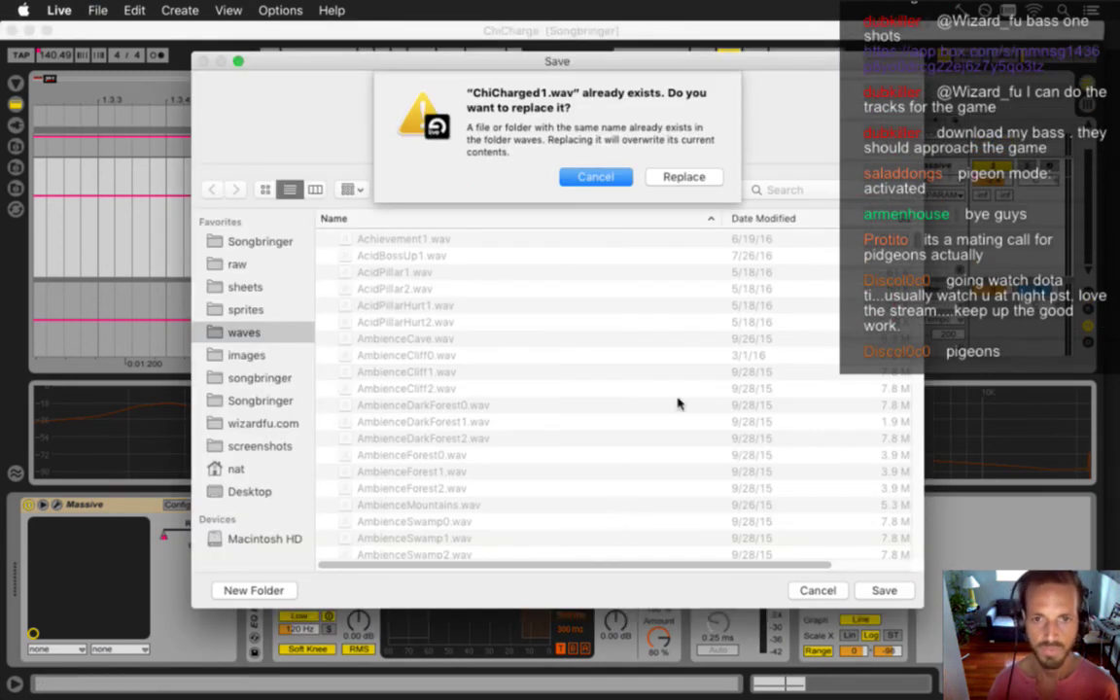
click(685, 178)
Switch to Xcode, run Songbringer to test the re-exported charged loop in the game, and return to Xcode
key(super+Tab)
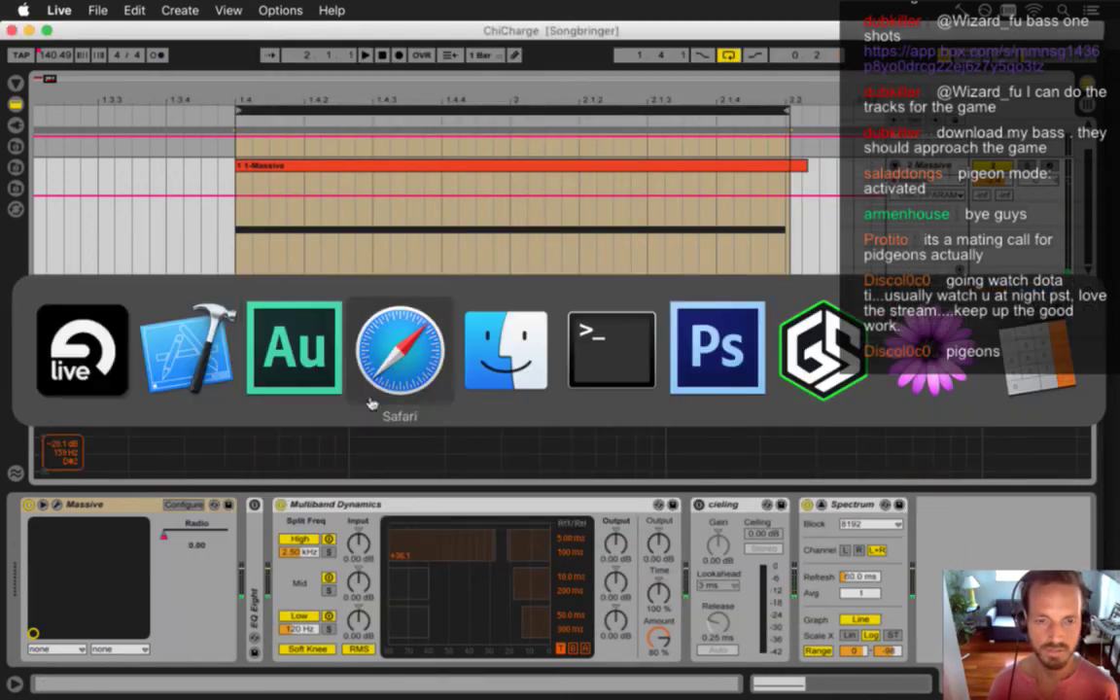
key(super+r)
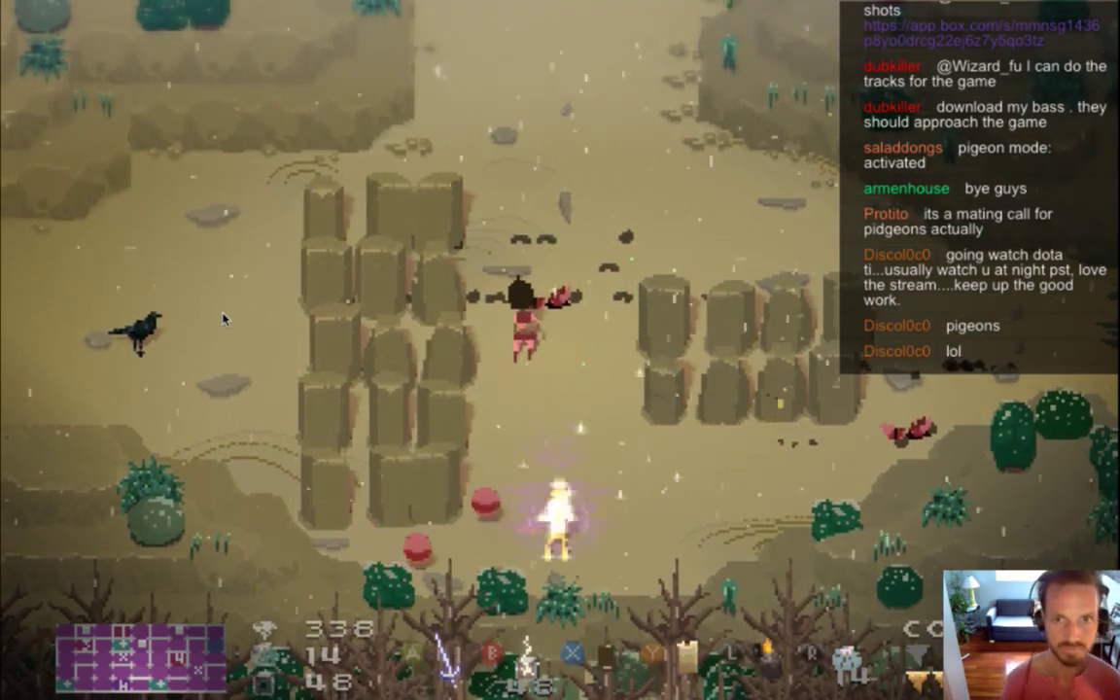
key(super+Tab)
Switch to Photoshop and bring up the VelleChargedN.psd document
key(super+Tab)
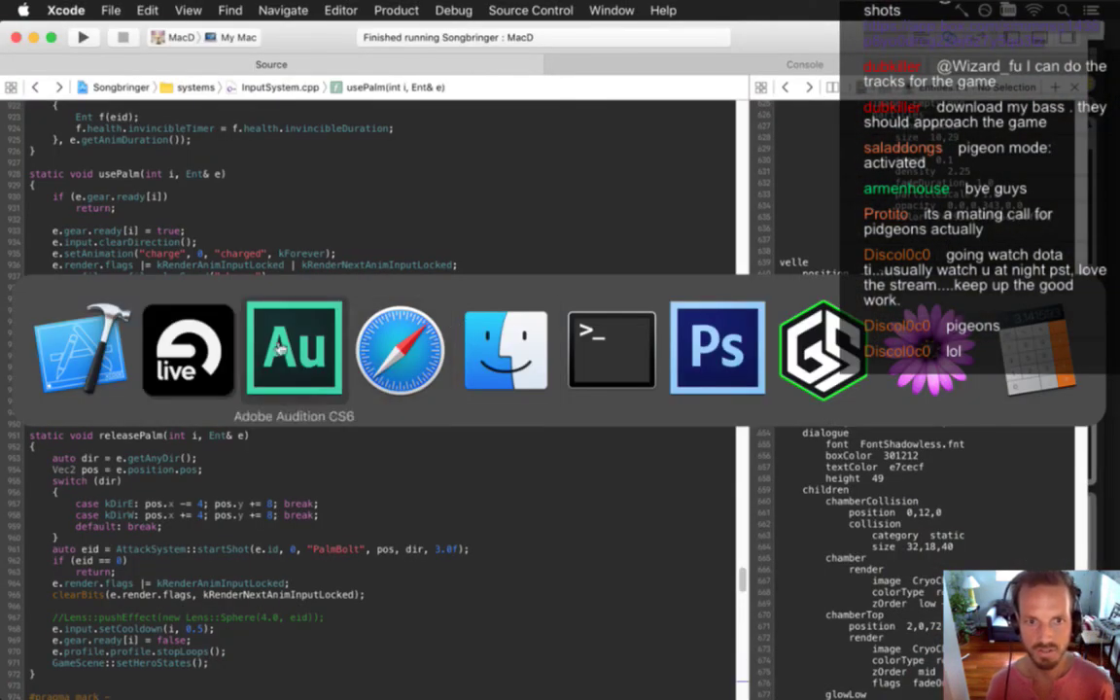
click(711, 365)
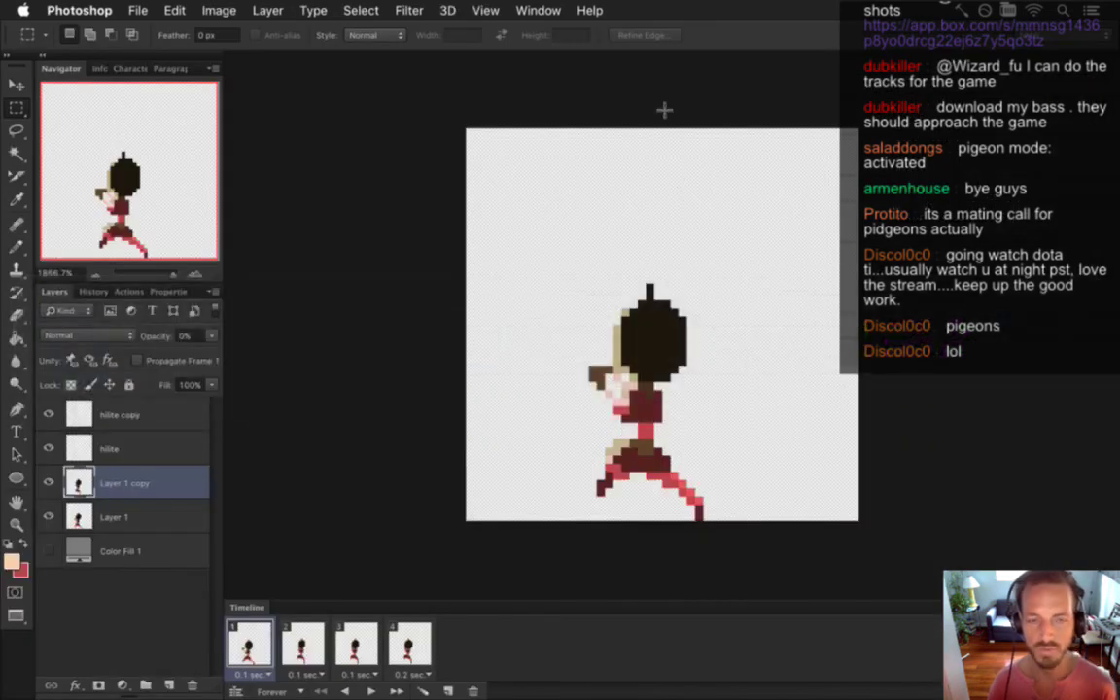
click(522, 9)
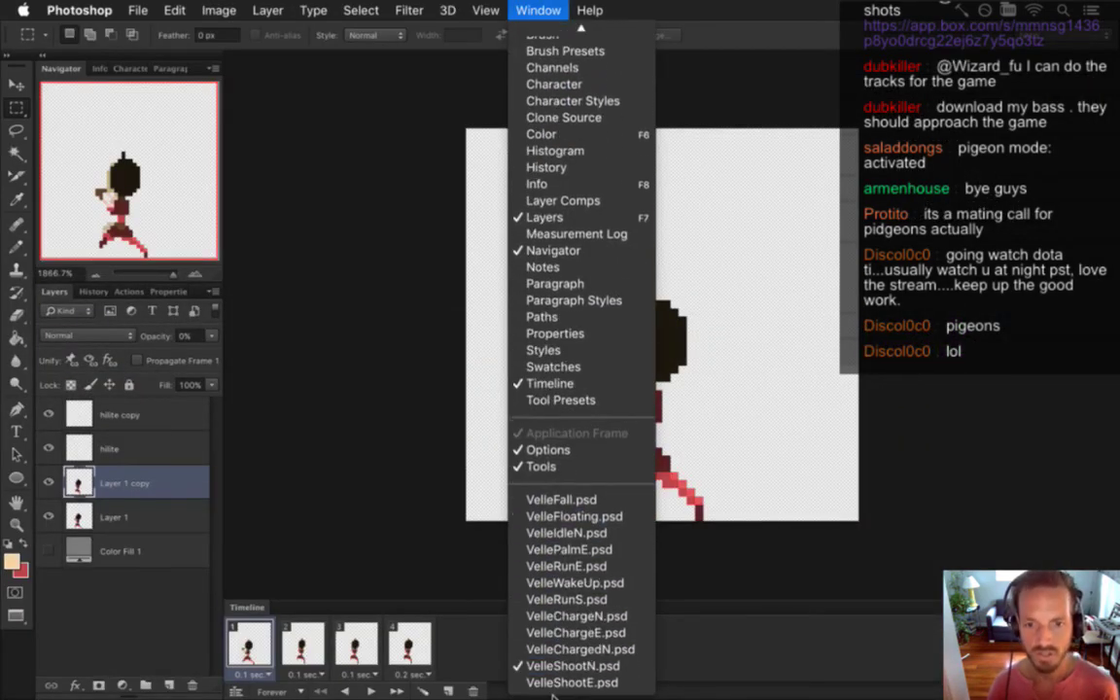
click(572, 649)
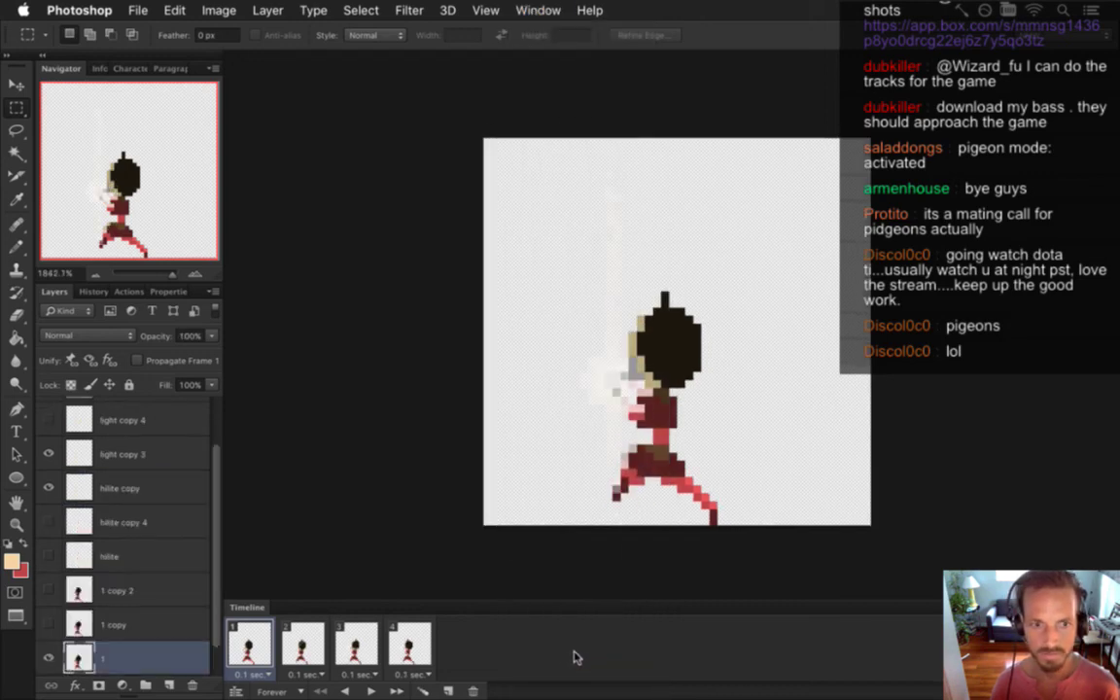
Show frame 5 of VelleChargeN.psd and measure the gap between the character's foot and the canvas's right edge with a marquee
click(530, 10)
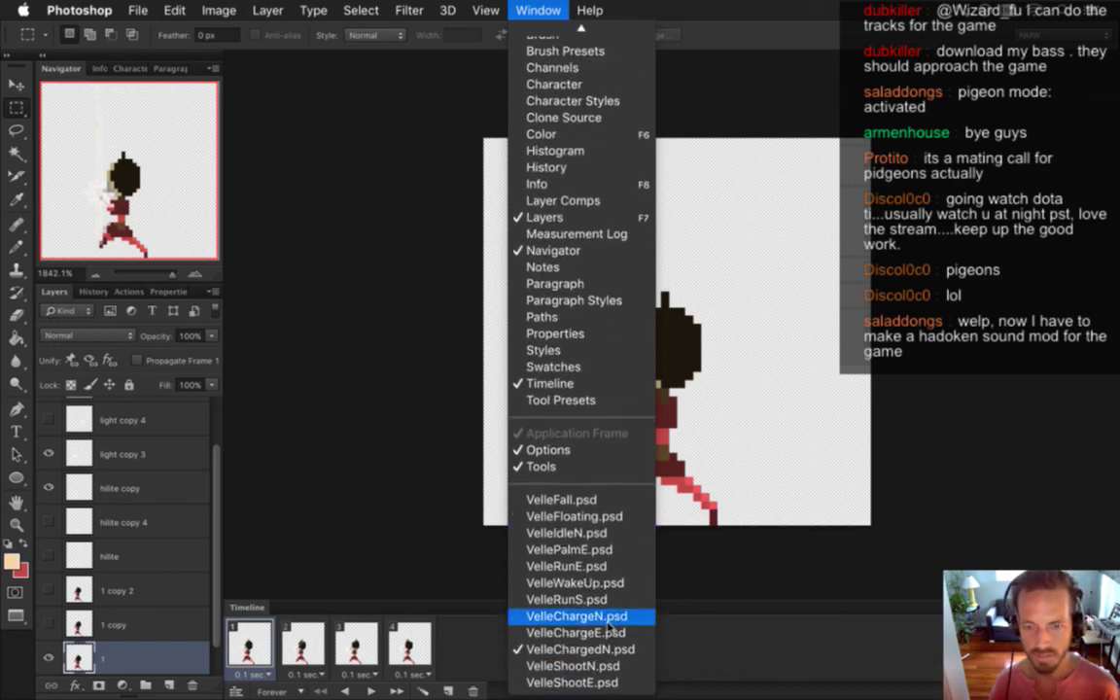
click(605, 619)
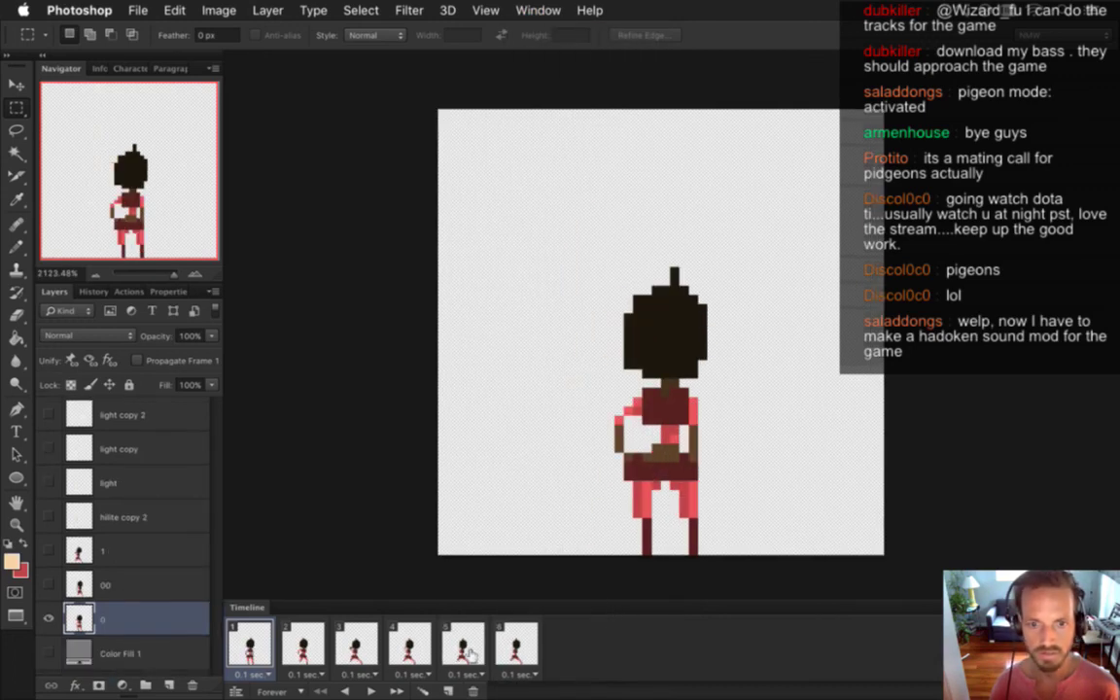
click(464, 646)
drag(890, 439, 721, 599)
click(743, 240)
Return to VelleChargedN.psd and measure the same foot-to-right-edge gap with a marquee for comparison
click(538, 10)
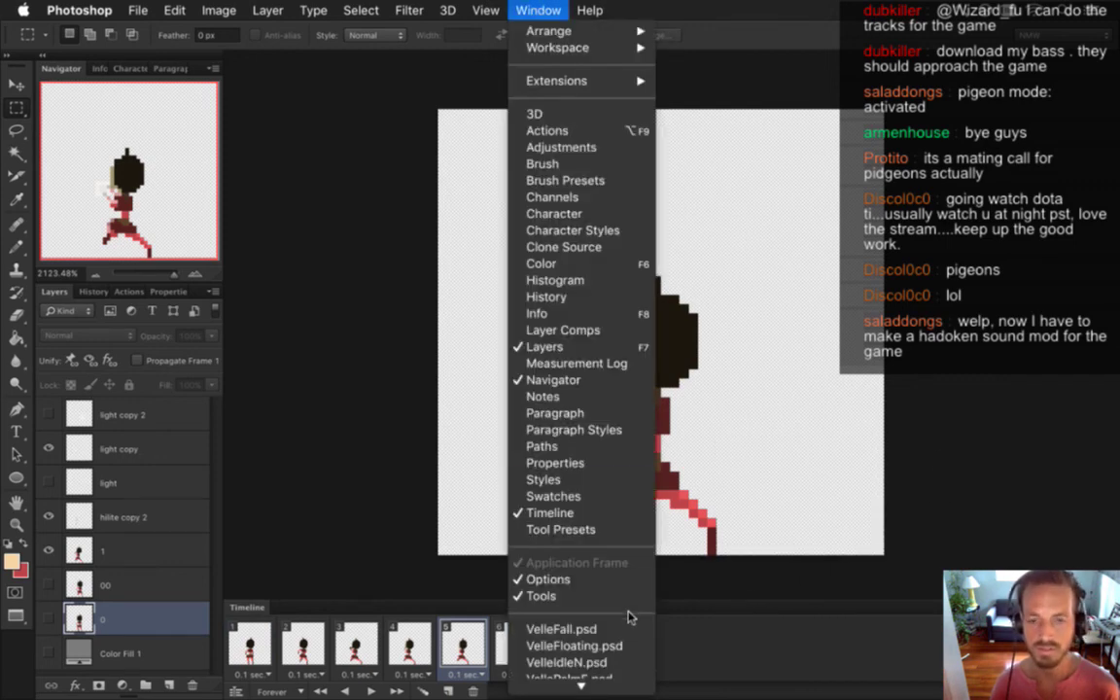
mouse_move(584, 696)
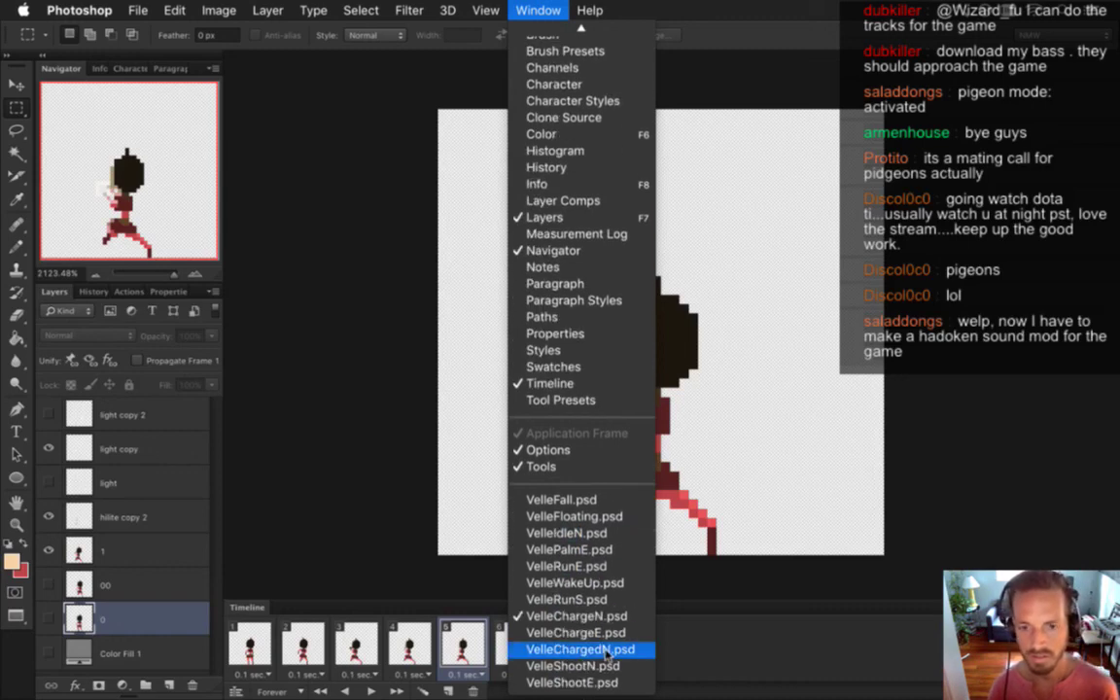
click(605, 658)
drag(875, 420, 721, 561)
click(513, 575)
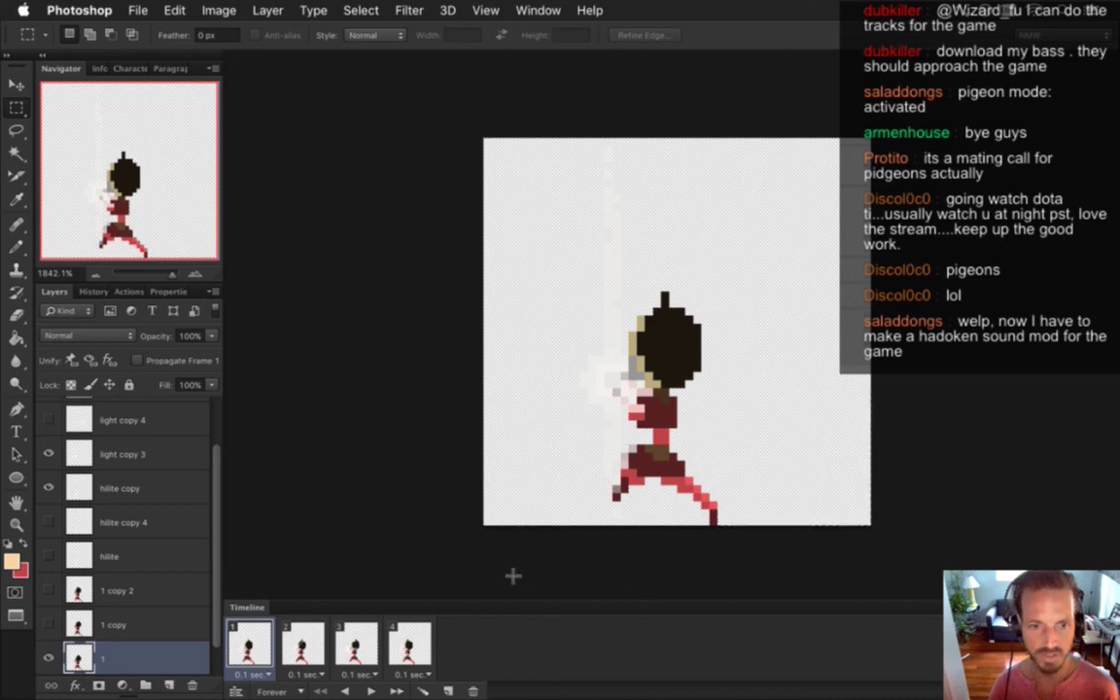
Select all four frames and the layers from 1 up to light copy 5, and nudge the artwork one pixel right
shift+click(426, 644)
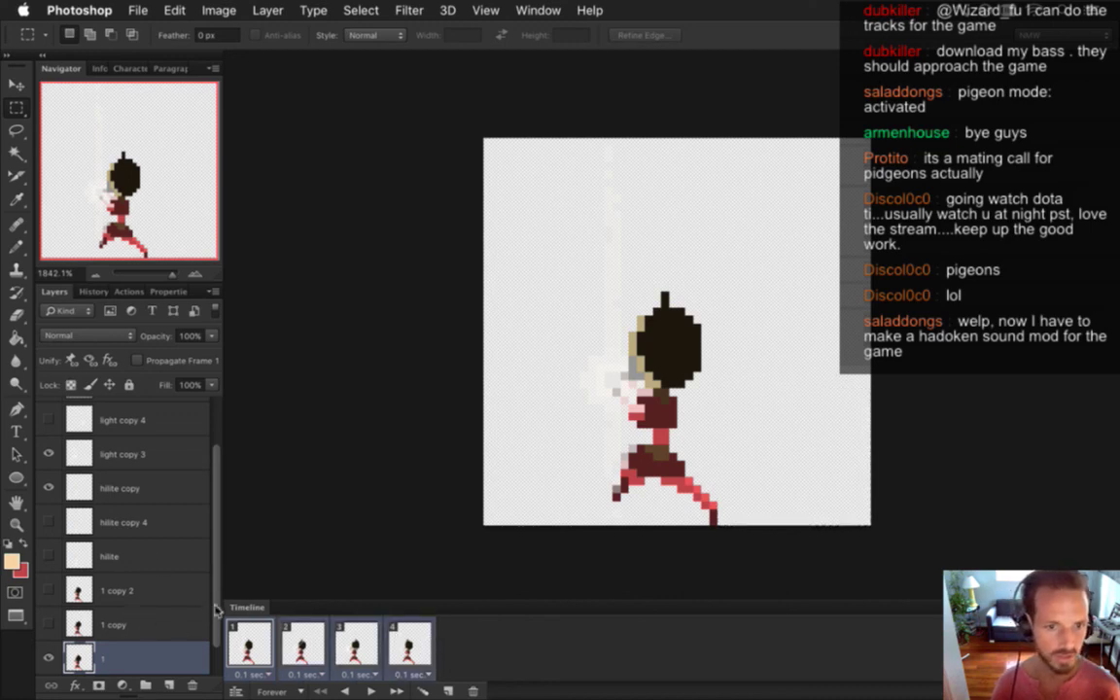
scroll(147, 653, down, 1)
scroll(146, 545, up, 3)
shift+click(145, 408)
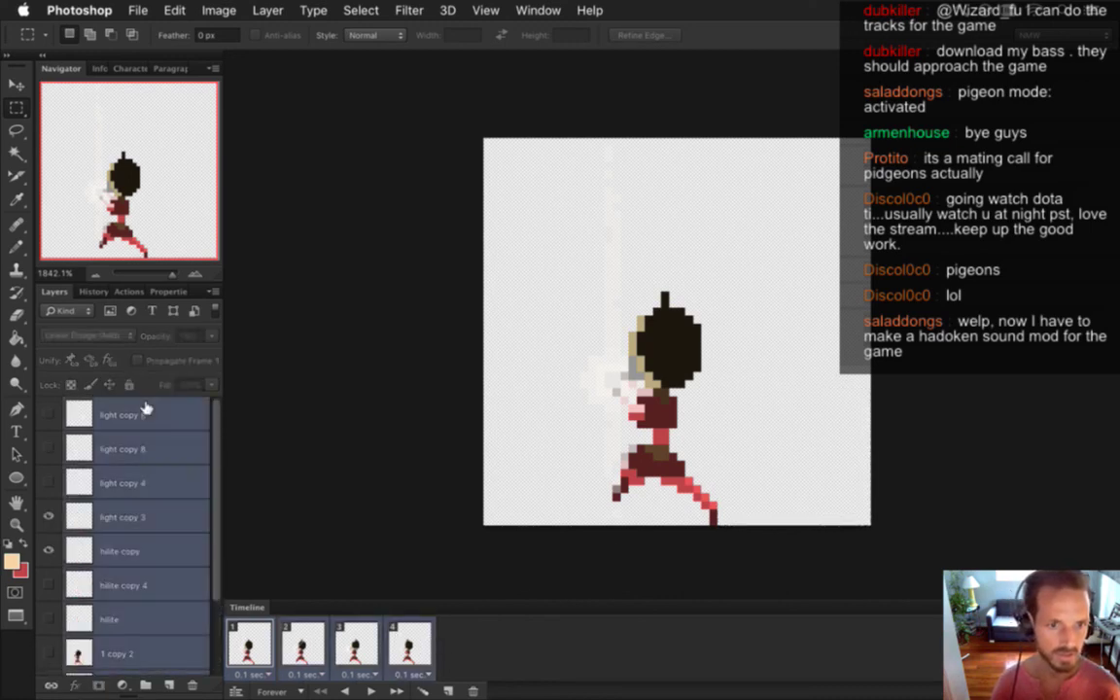
key(v)
key(Right)
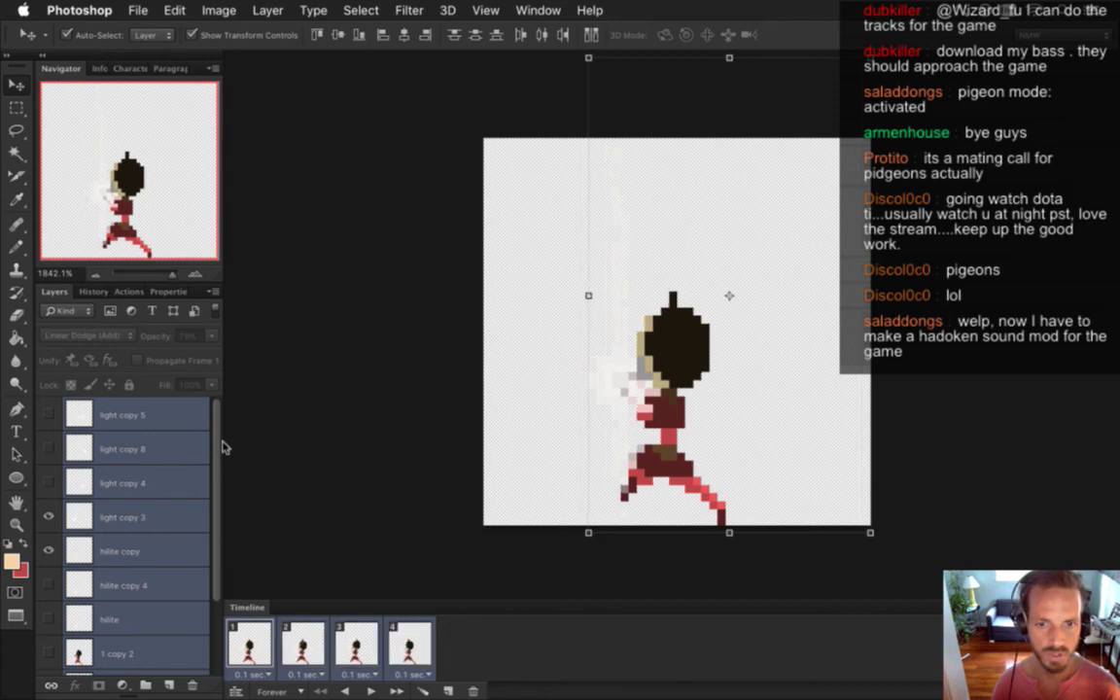
Check each of the four VelleChargedN frames and play the animation to preview the shifted sprite
click(265, 642)
click(308, 644)
click(363, 647)
click(407, 653)
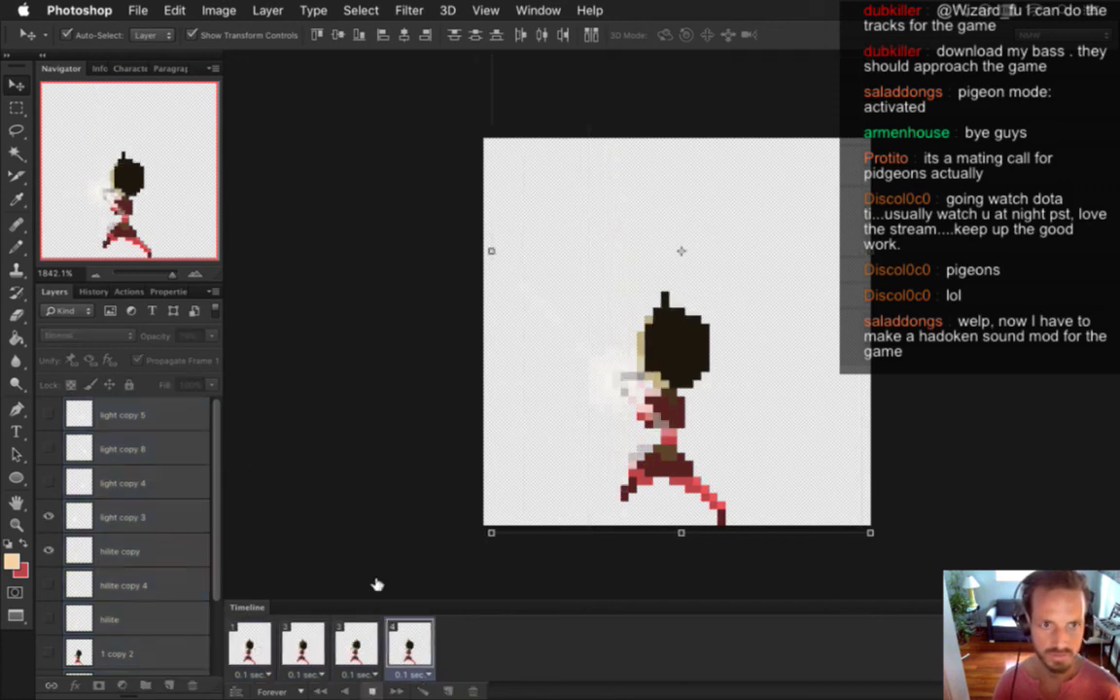
key(m)
key(space)
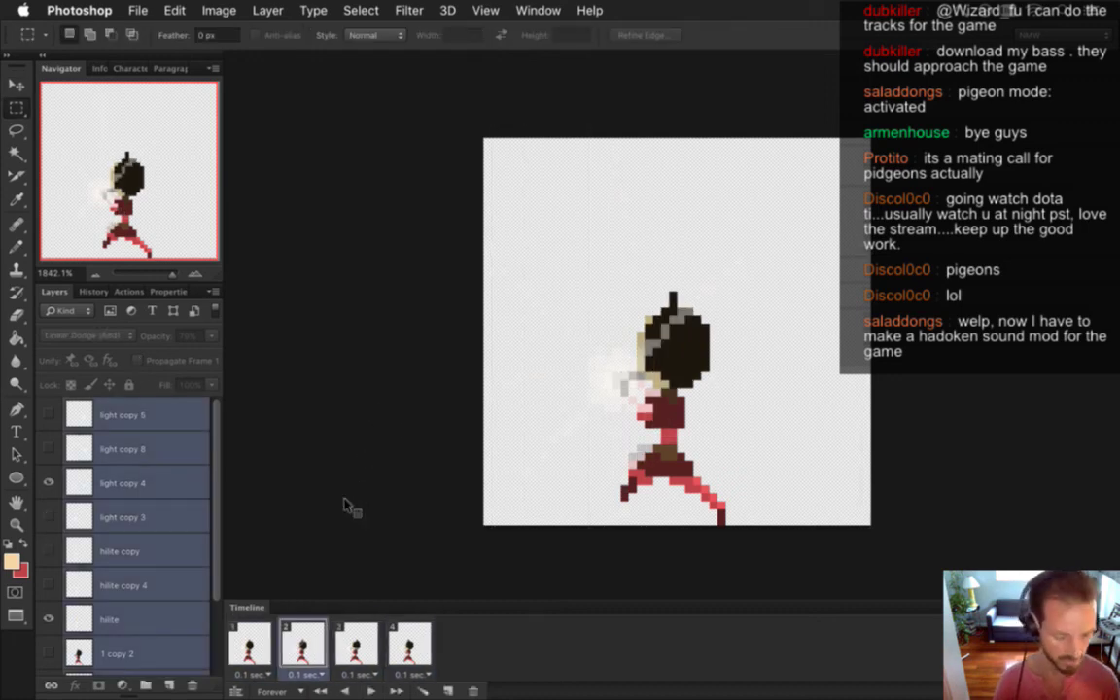
Render all frames as the VelleChargedN.png image sequence at 48 x 48 and 10 fps, replacing the existing sequence
key(super+alt+shift+r)
key(Return)
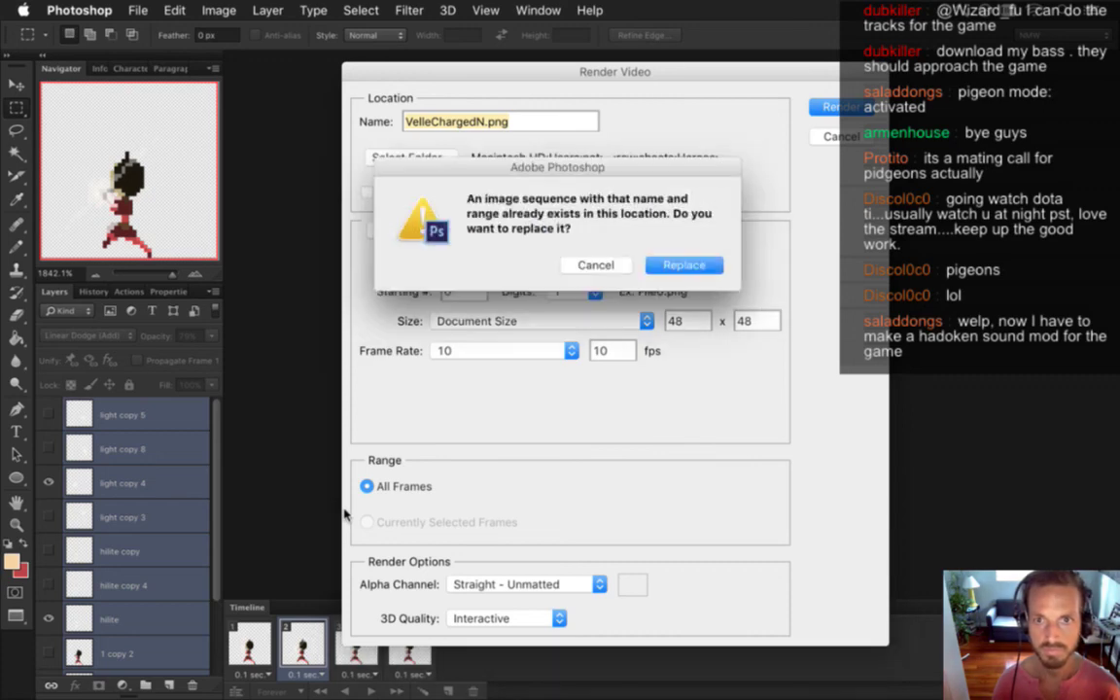
key(Return)
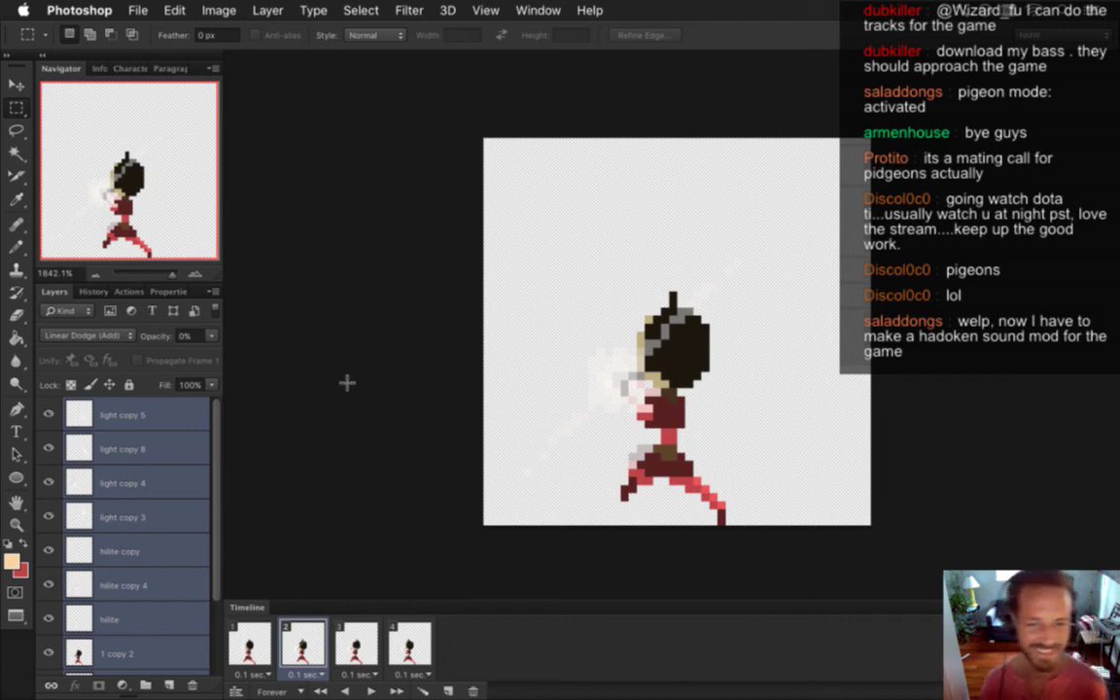
Bring up the VelleShootN.psd document
click(537, 9)
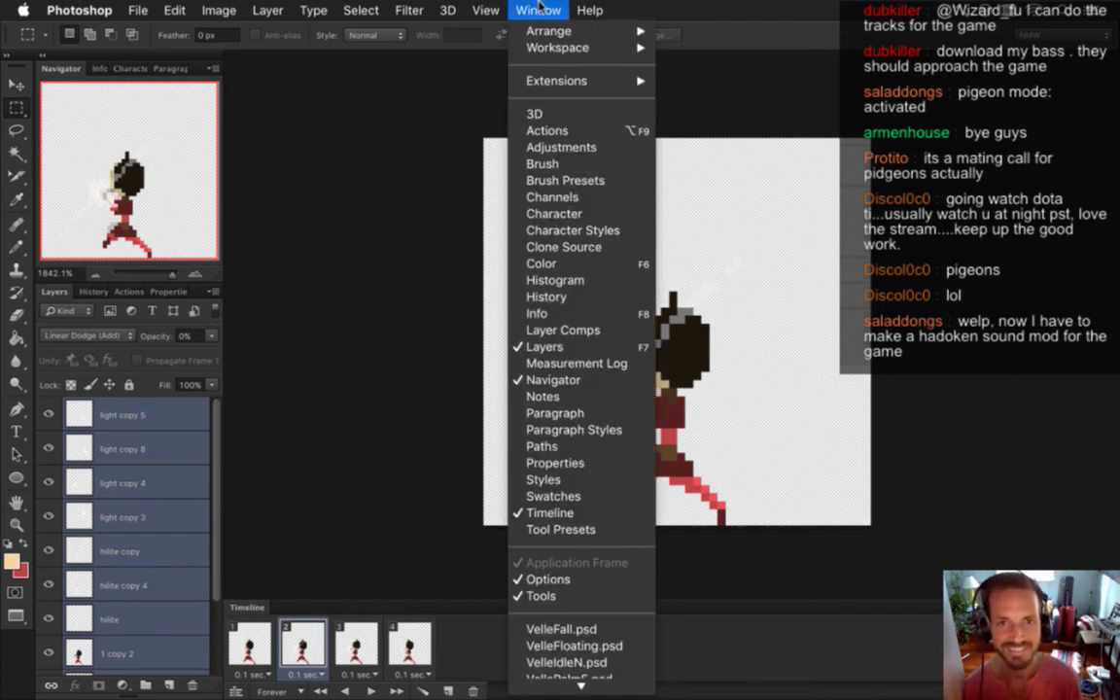
scroll(551, 681, down, 3)
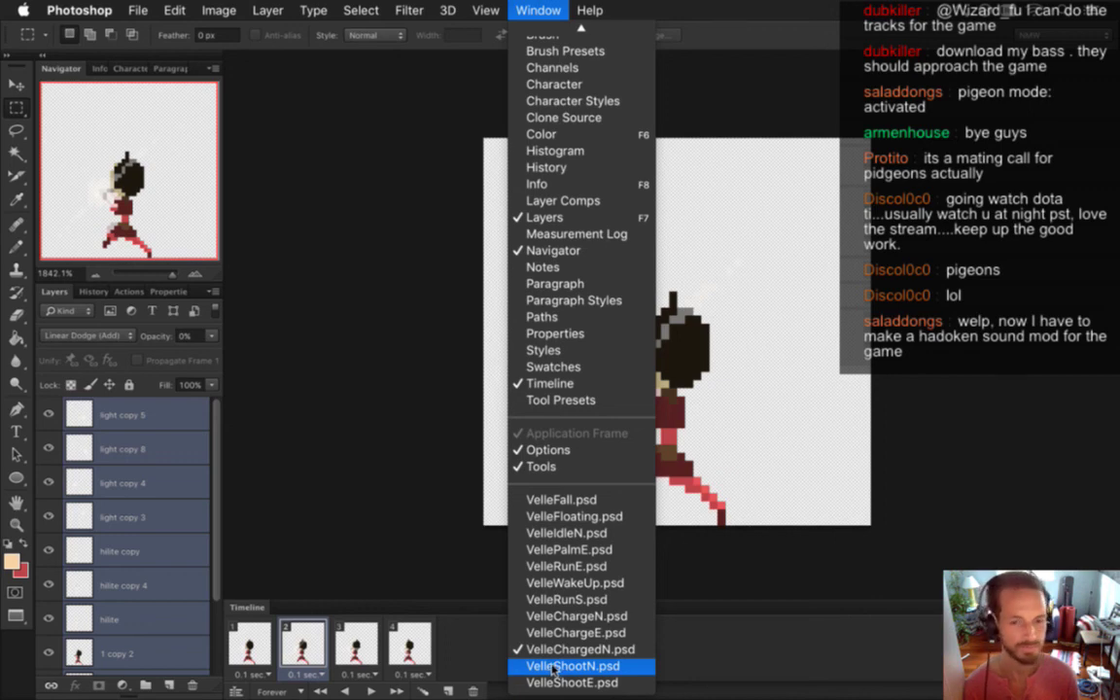
click(553, 666)
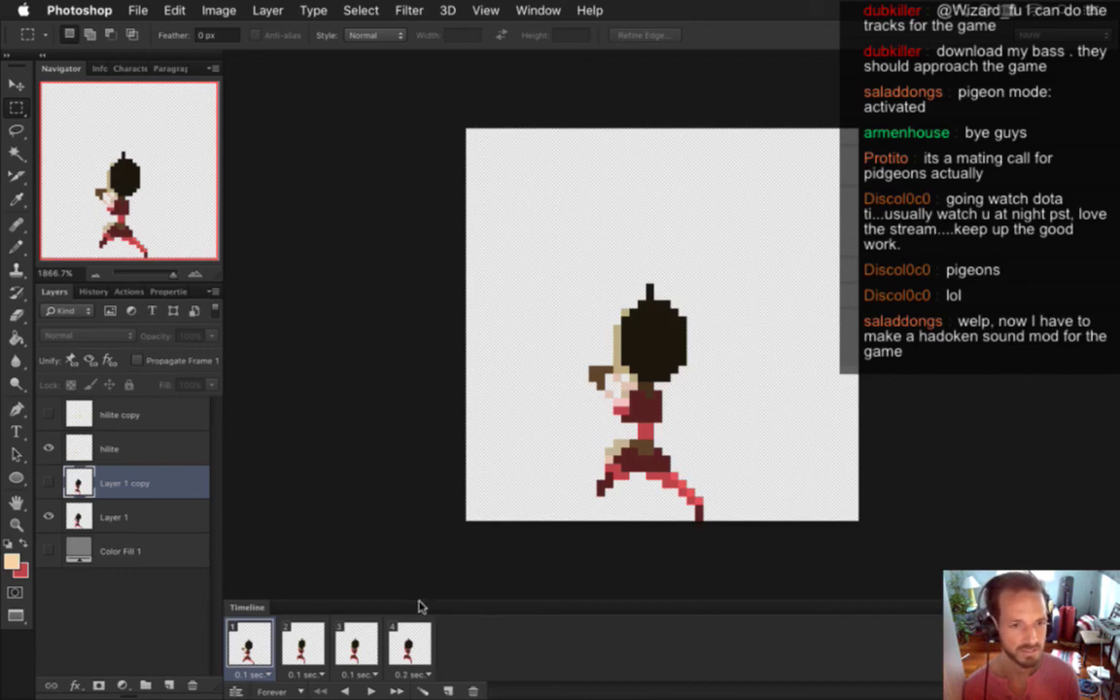
click(564, 9)
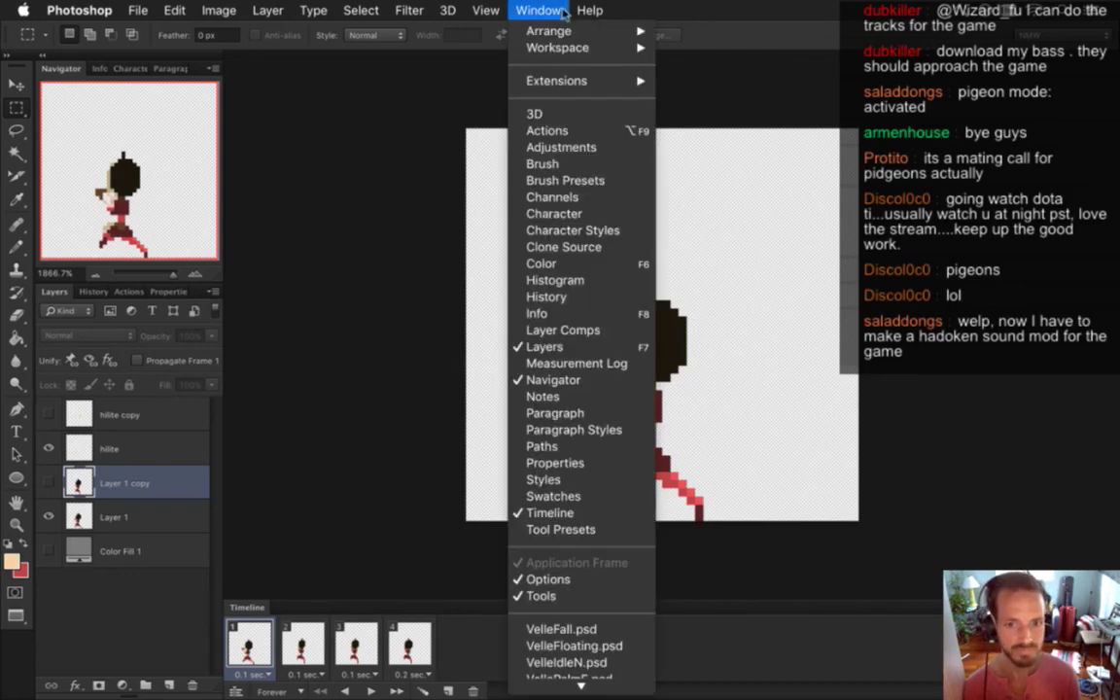
scroll(581, 389, down, 4)
click(396, 503)
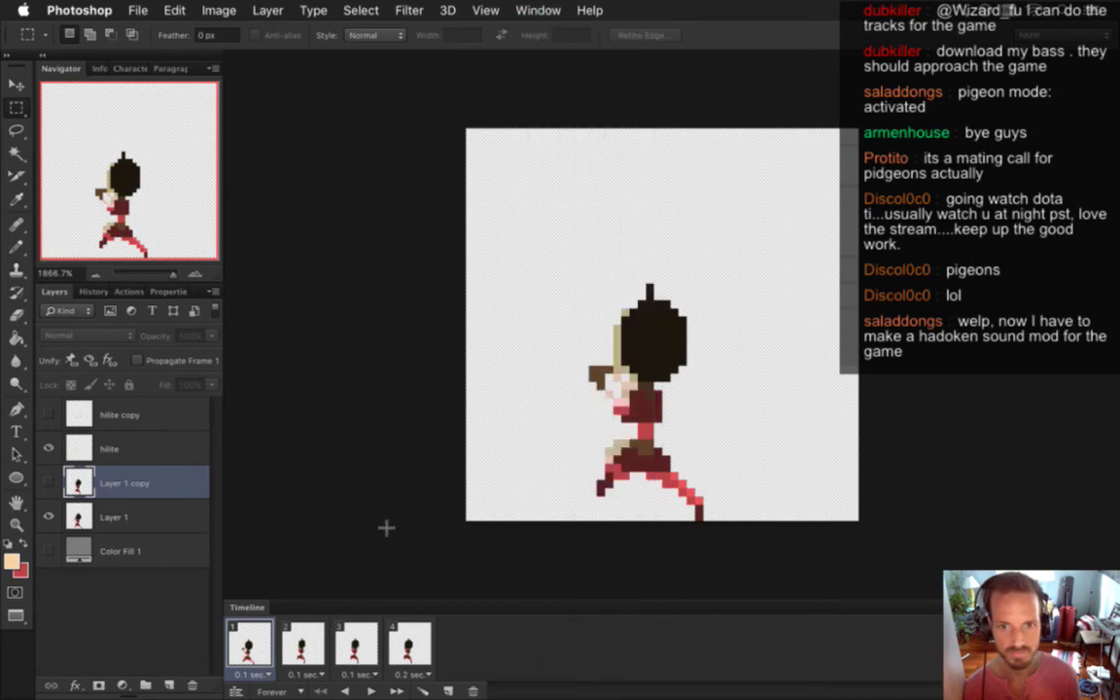
Play the VelleShootN animation, return to frame 1, and measure the foot-to-right-edge gap with a temporary marquee
key(space)
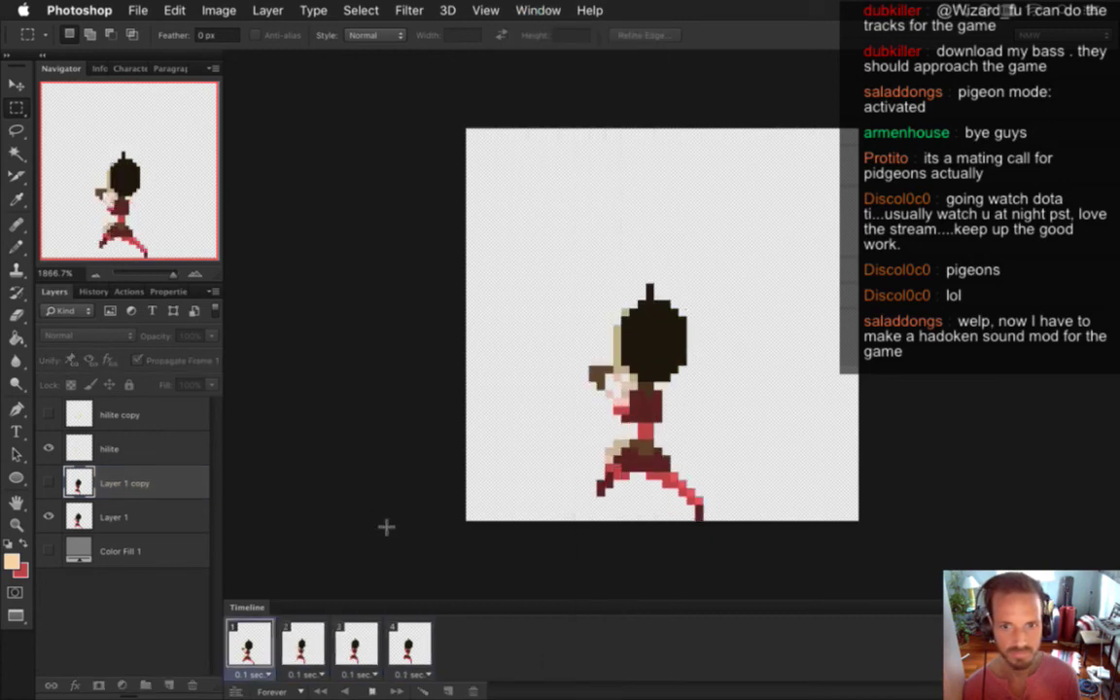
click(250, 632)
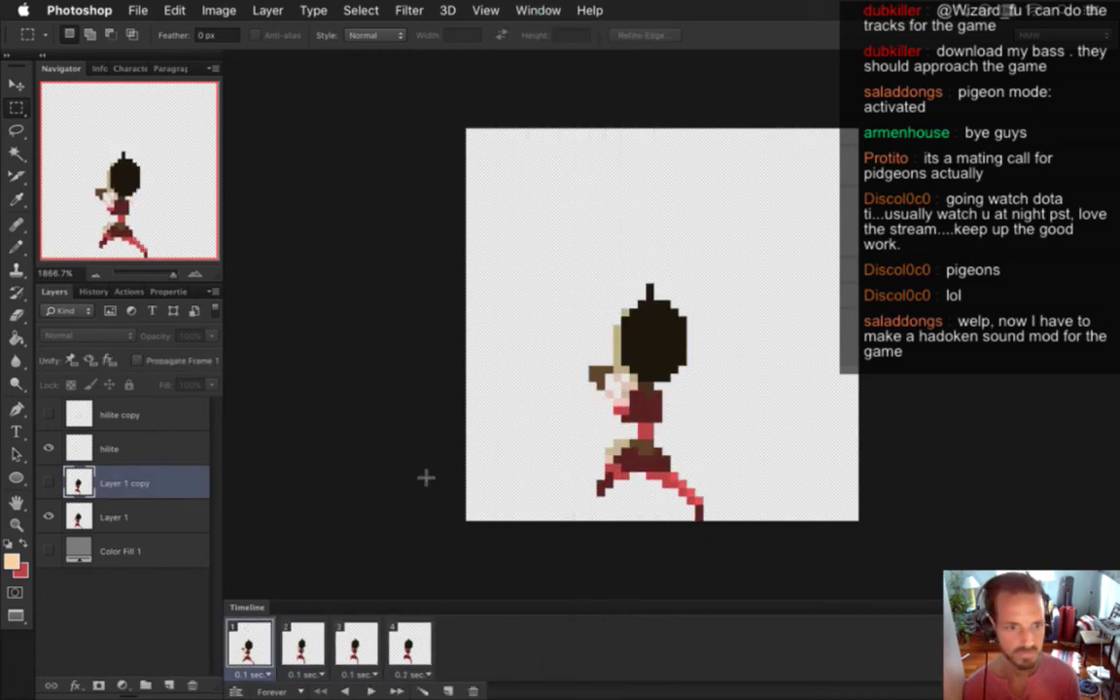
drag(851, 387, 710, 557)
key(super+d)
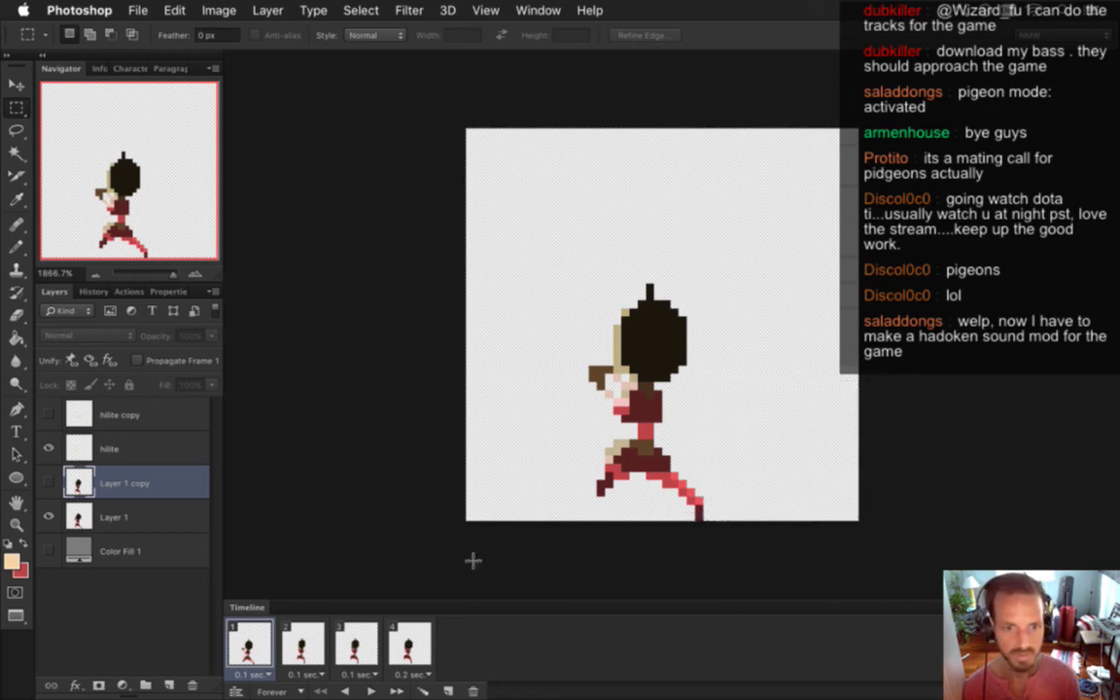
Select all four frames and the layers from Layer 1 up to hilite copy, and nudge the artwork one pixel right
shift+click(405, 644)
click(179, 516)
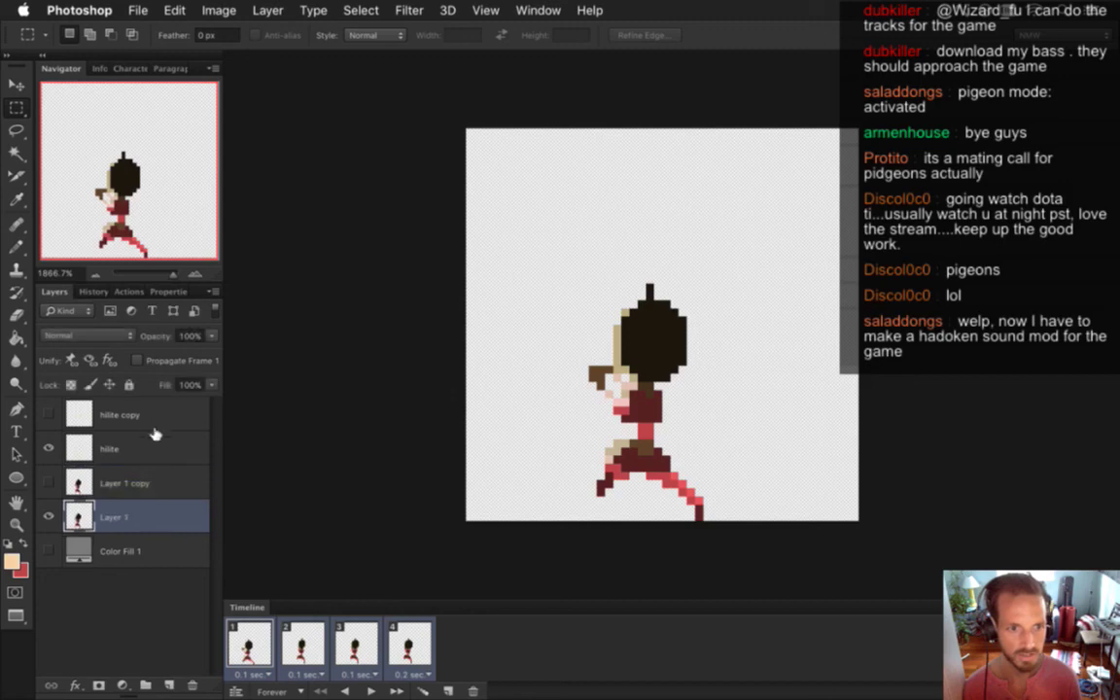
shift+click(154, 416)
key(v)
key(Right)
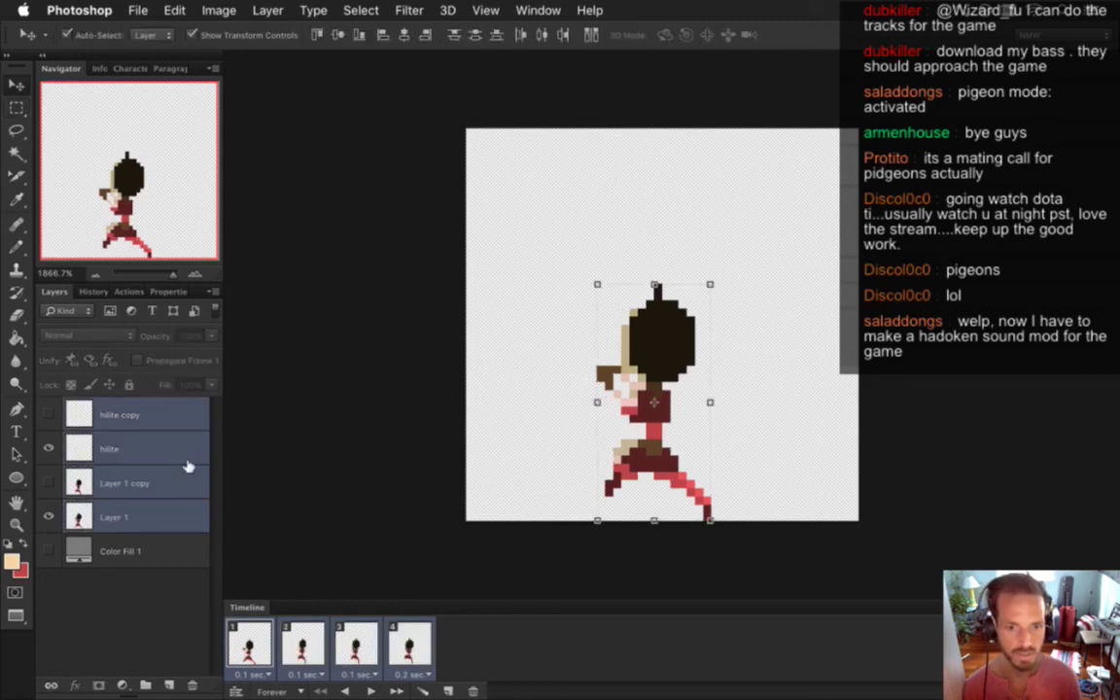
Play through the shoot animation and render all frames as the VelleShootN.png sequence at 48 x 48 and 10 fps, replacing the existing one
click(370, 692)
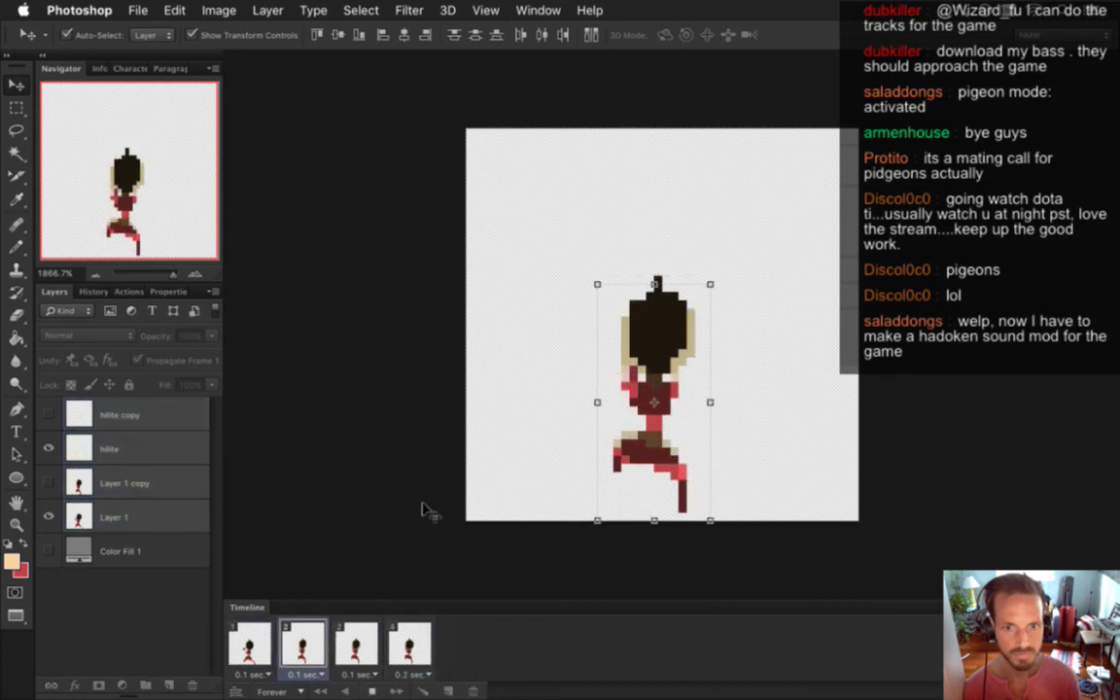
click(372, 689)
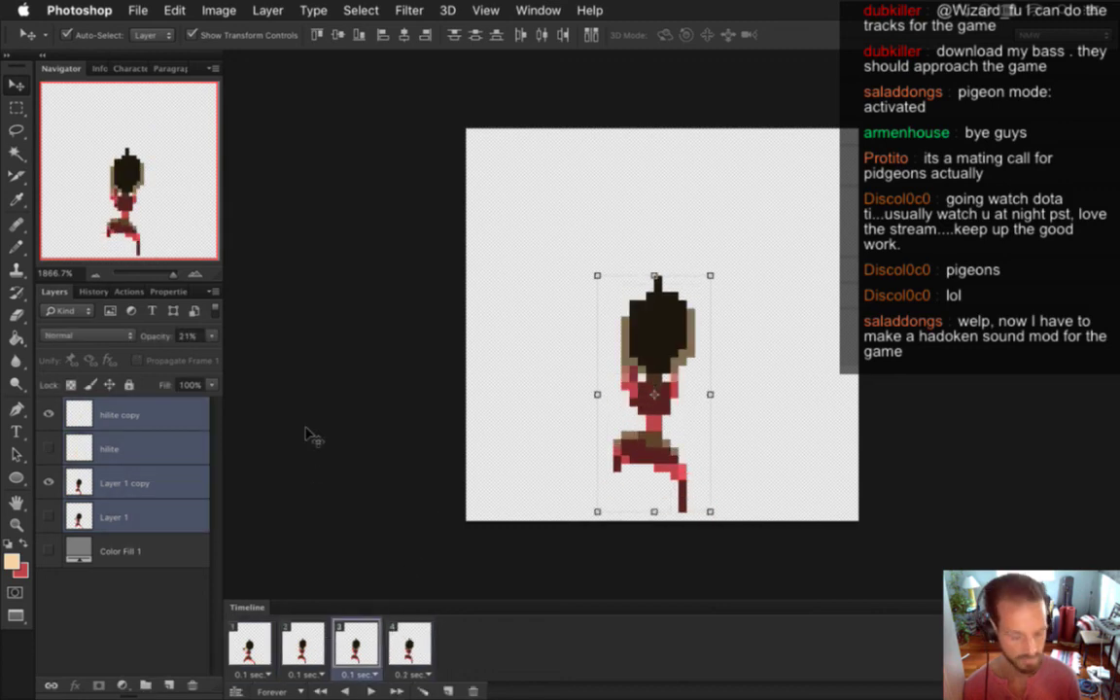
key(super+alt+shift+r)
key(Return)
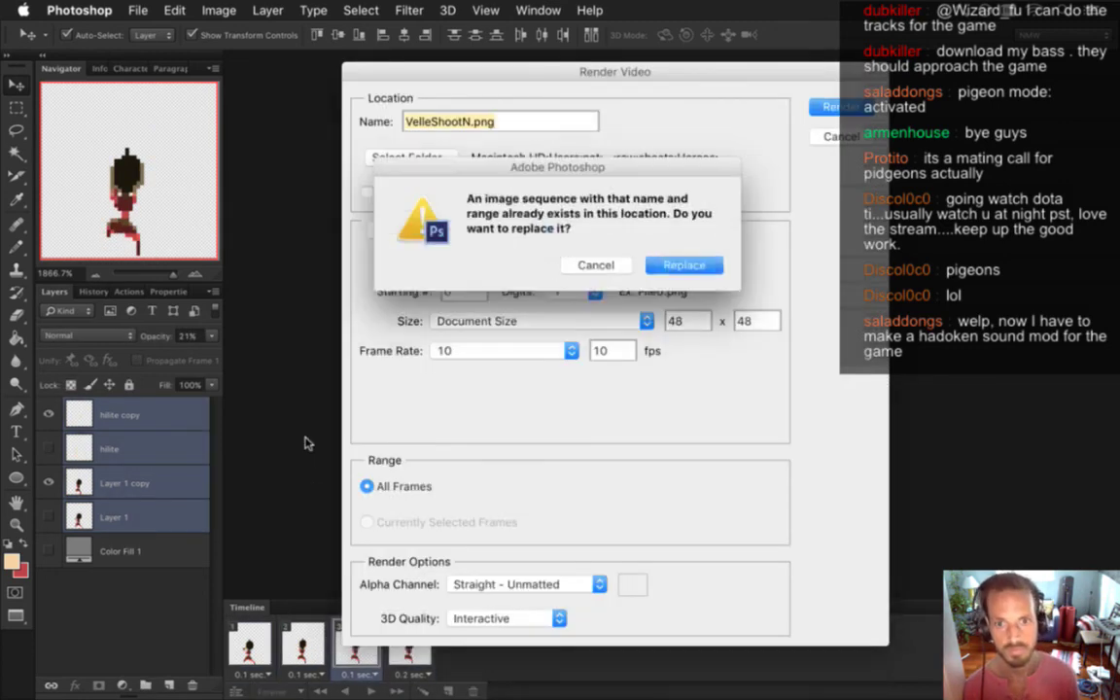
key(Return)
Switch to Xcode and build and run the Songbringer project with the MacD scheme
key(super+Tab)
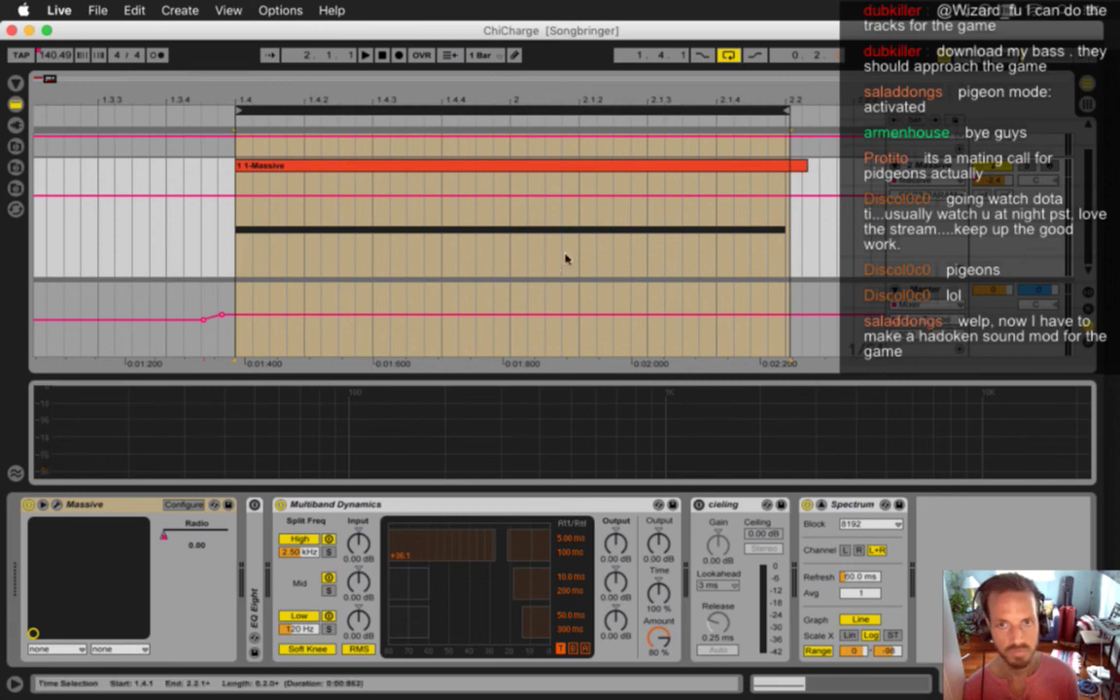
key(super+Tab)
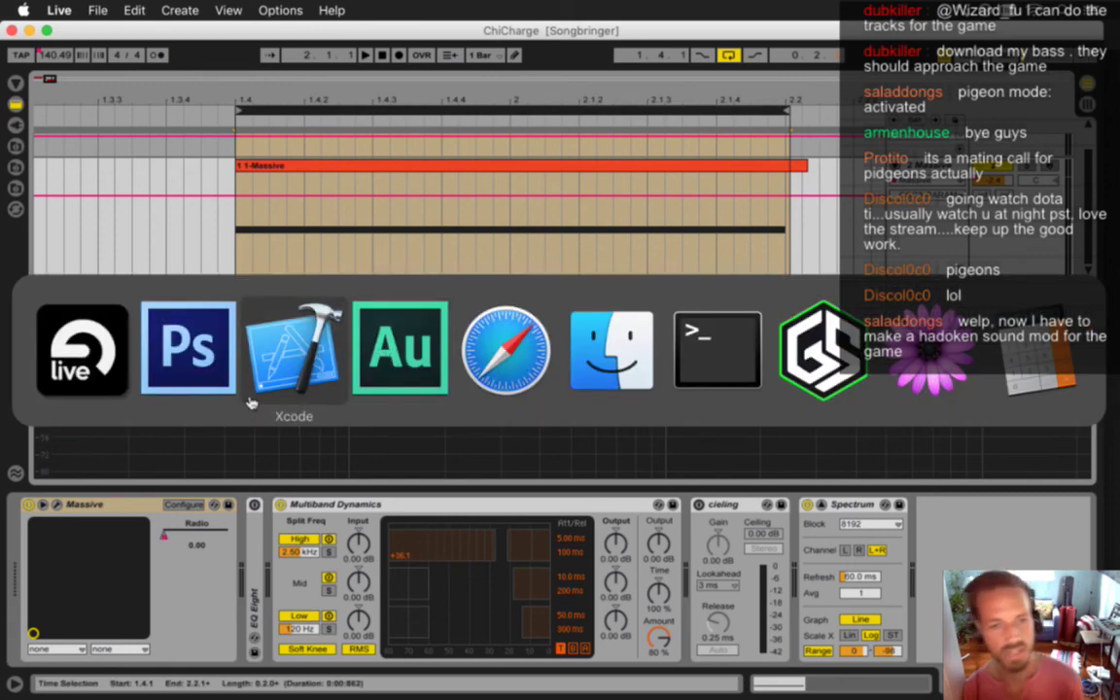
click(231, 360)
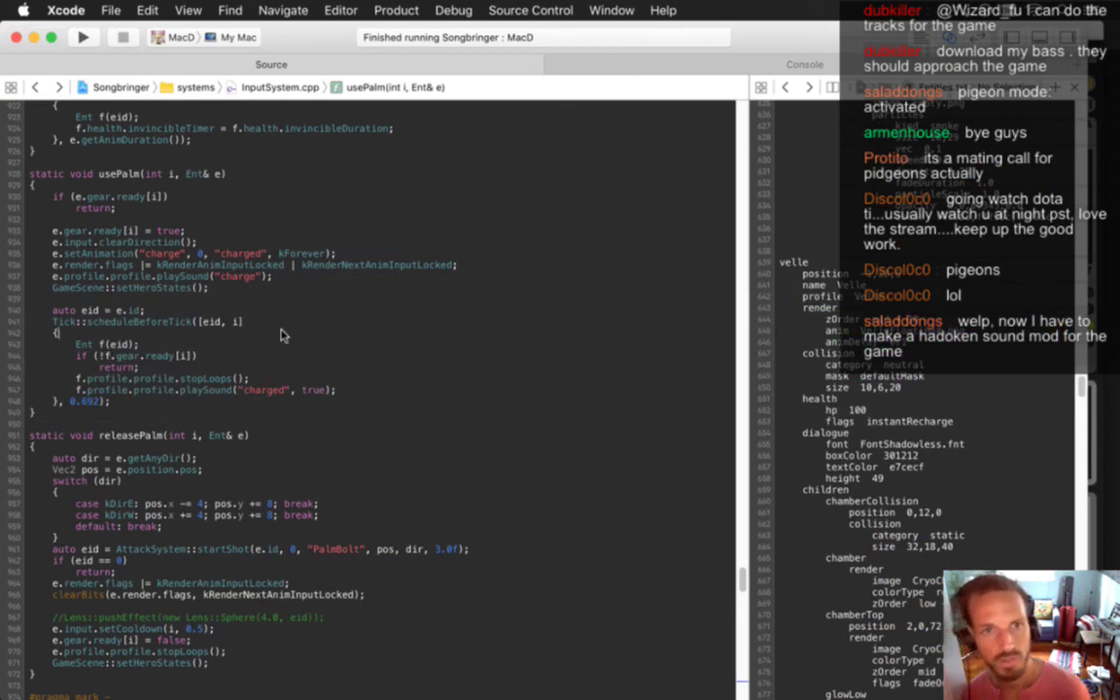
key(super+r)
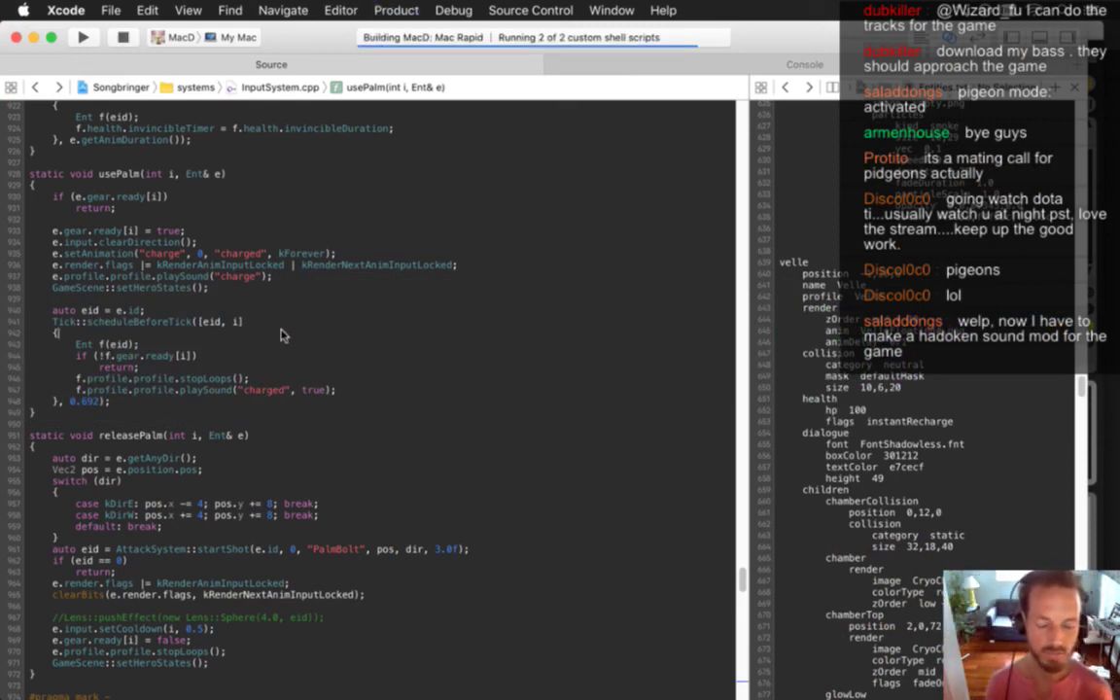